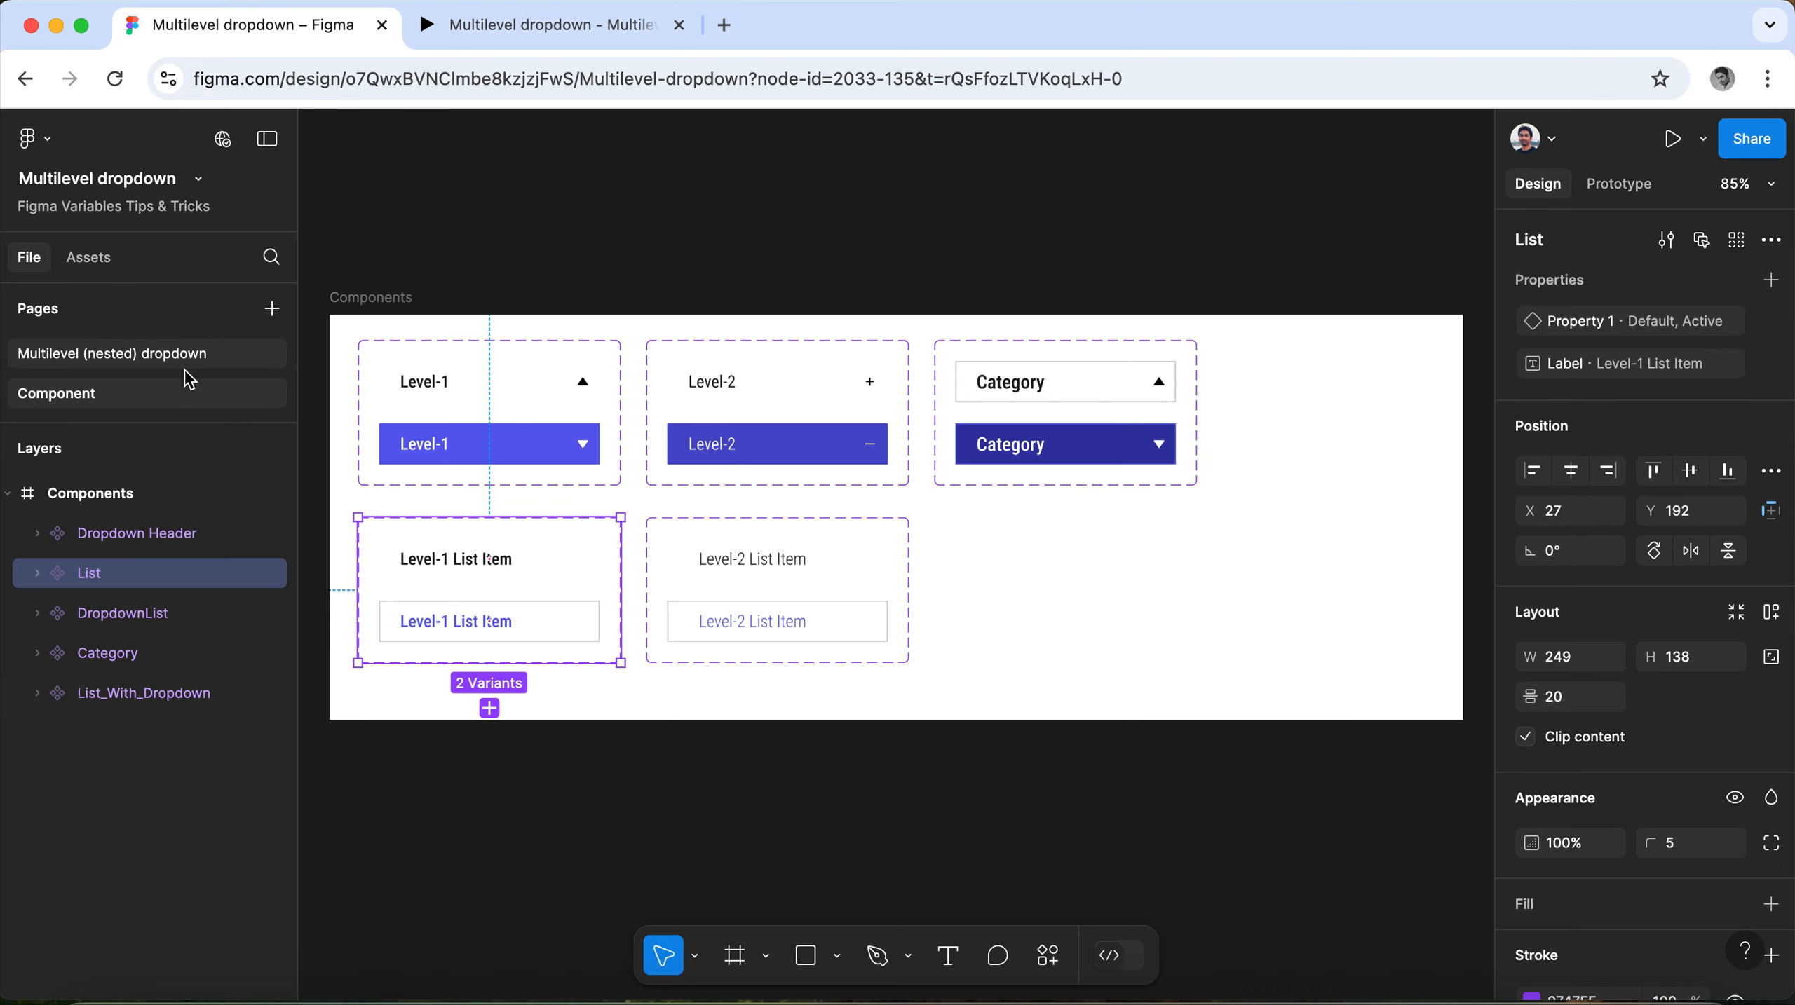
Open the Multilevel (nested) dropdown page and copy the label text of the Example category header.
left_click(131, 355)
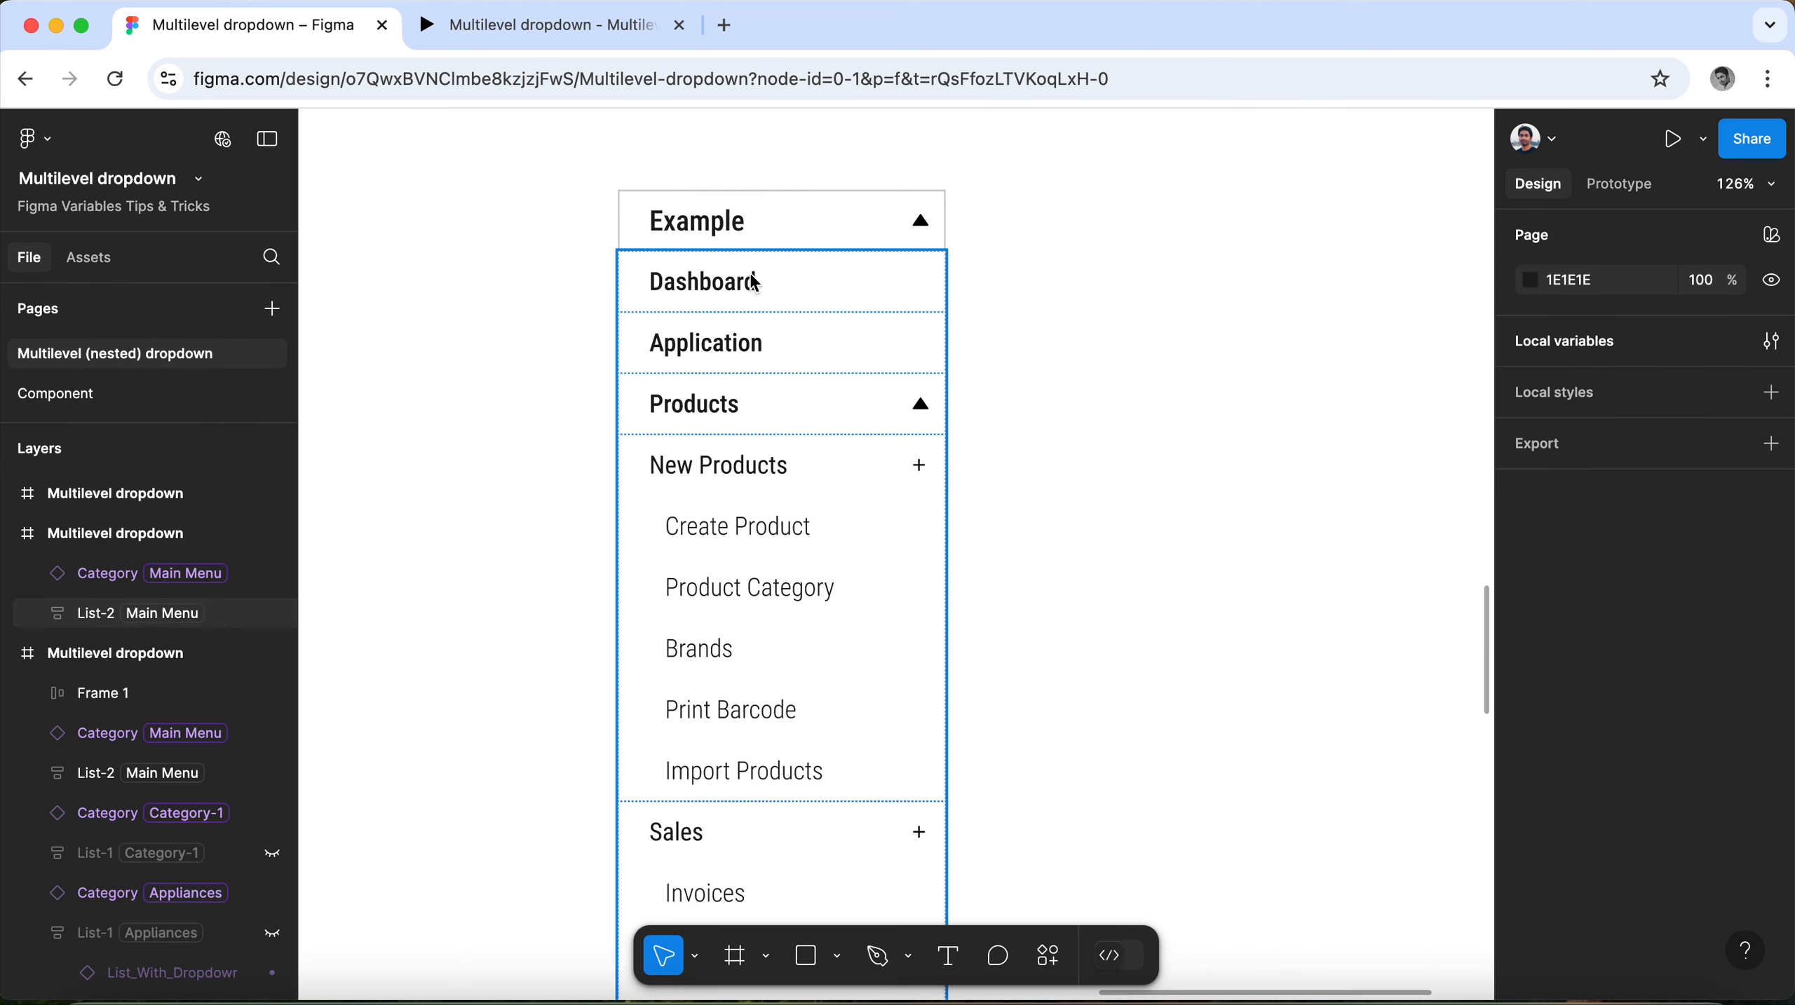
left_click(785, 224)
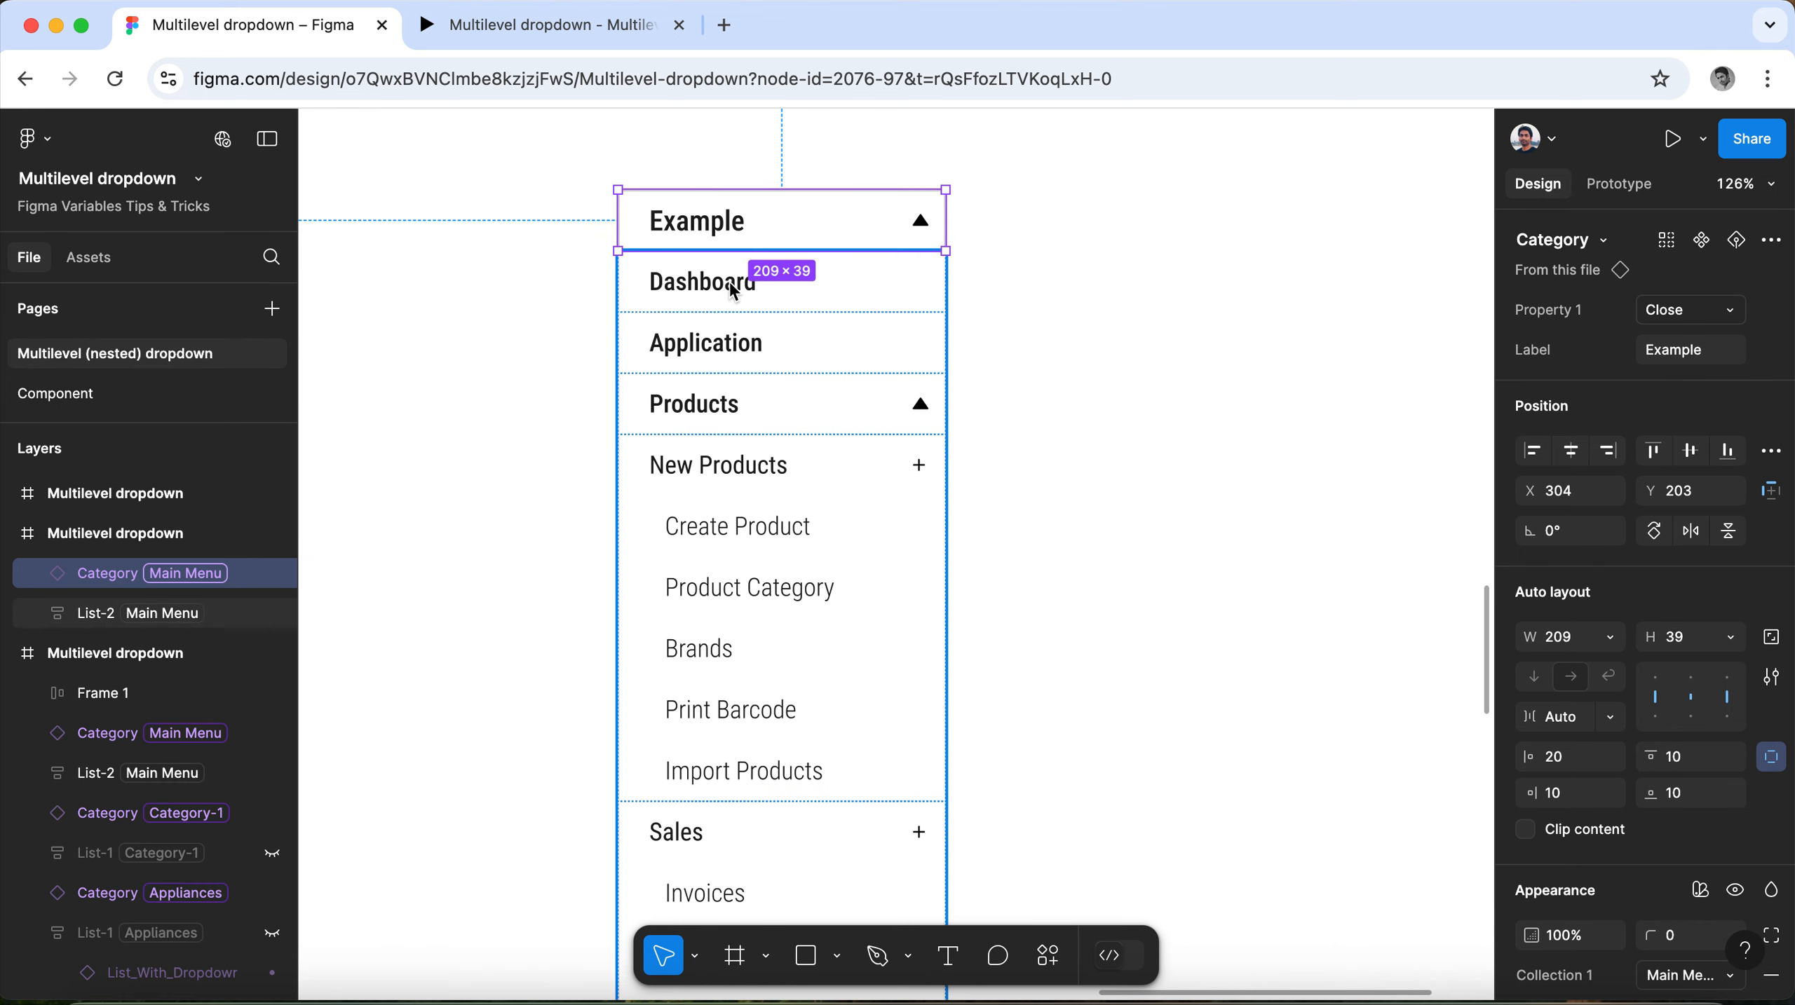
left_click(1716, 359)
key("super+c")
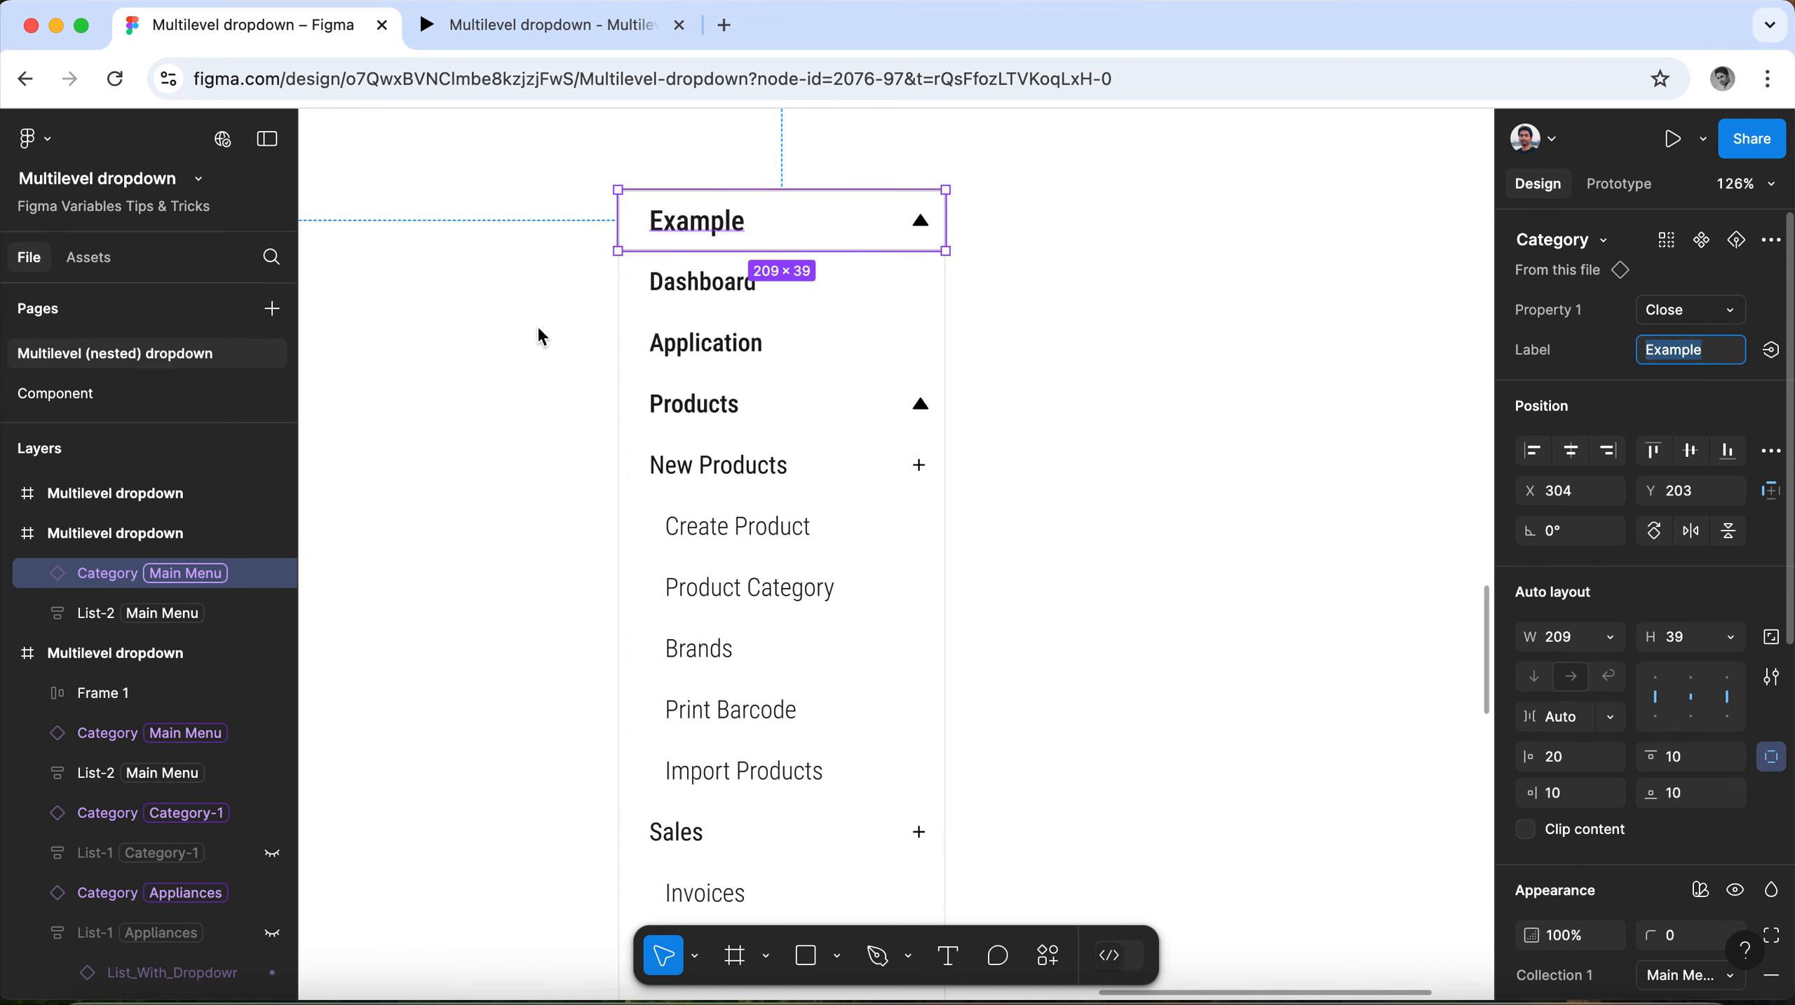
Change the label of the Dashboard list item to "Example-1".
left_click(728, 282)
left_click(728, 282)
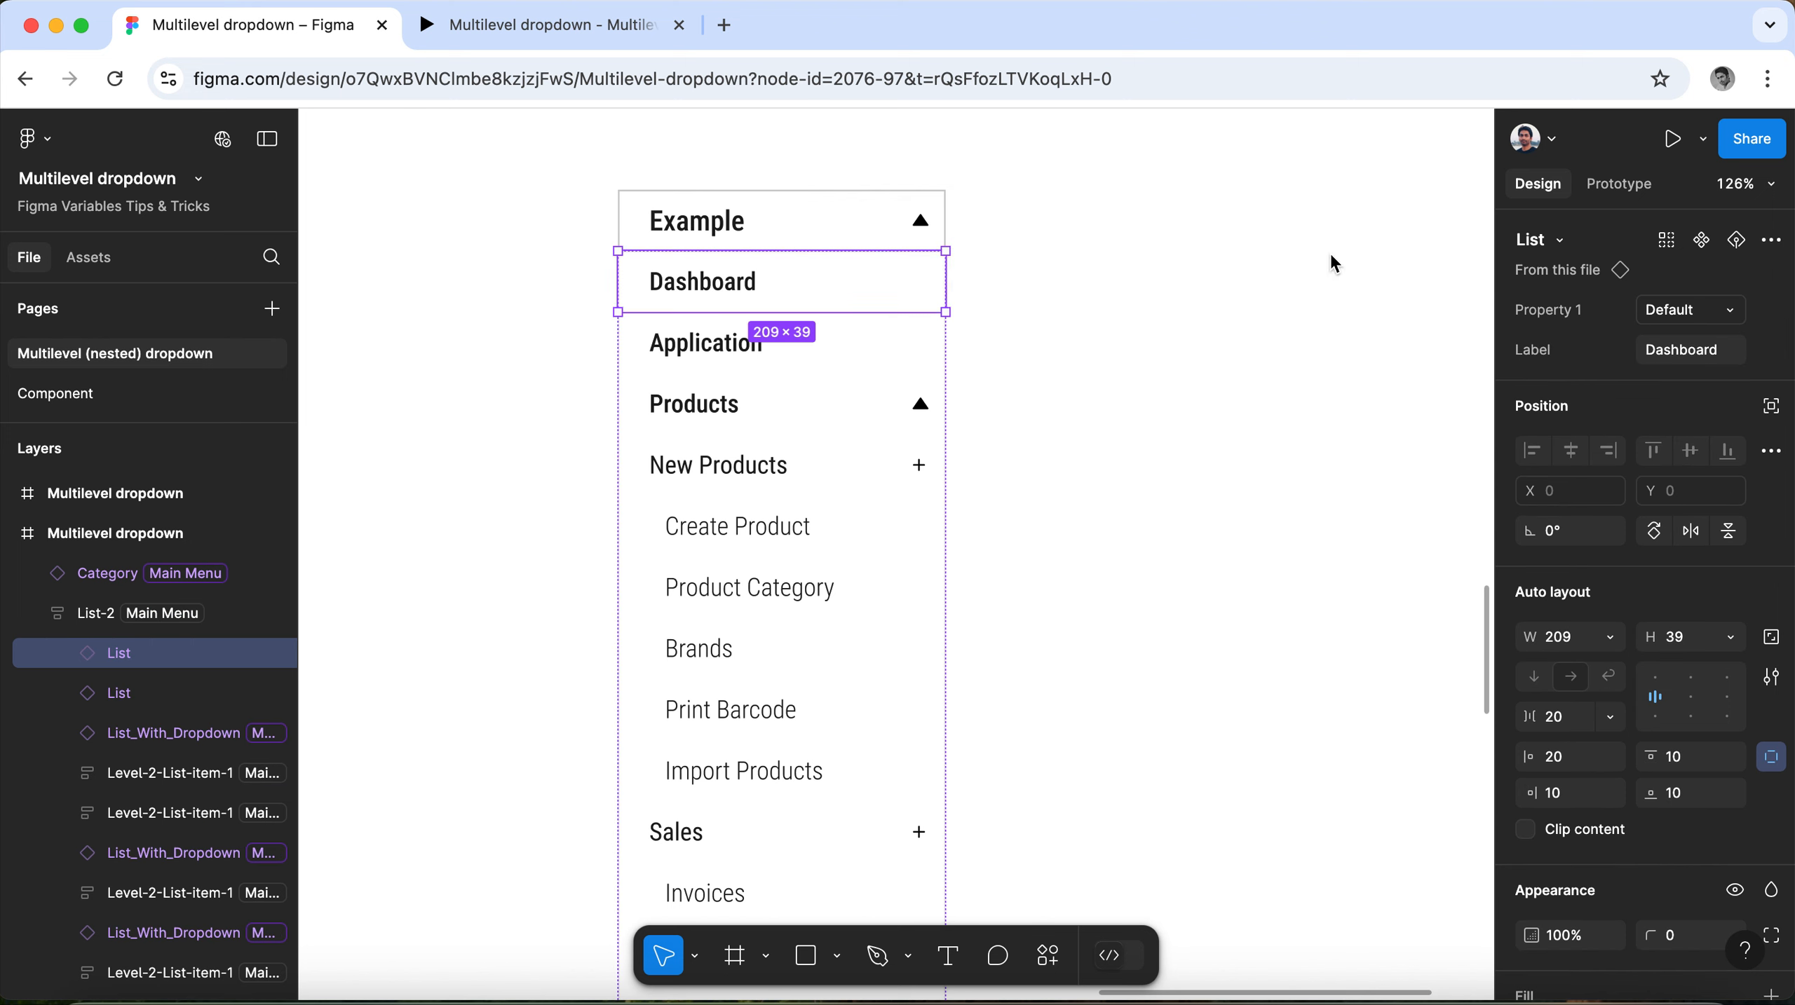
left_click(1739, 355)
key("super+v")
type("-1")
key("Return")
key("super+c")
Change the label of the Application list item to "Example-2".
left_click(766, 344)
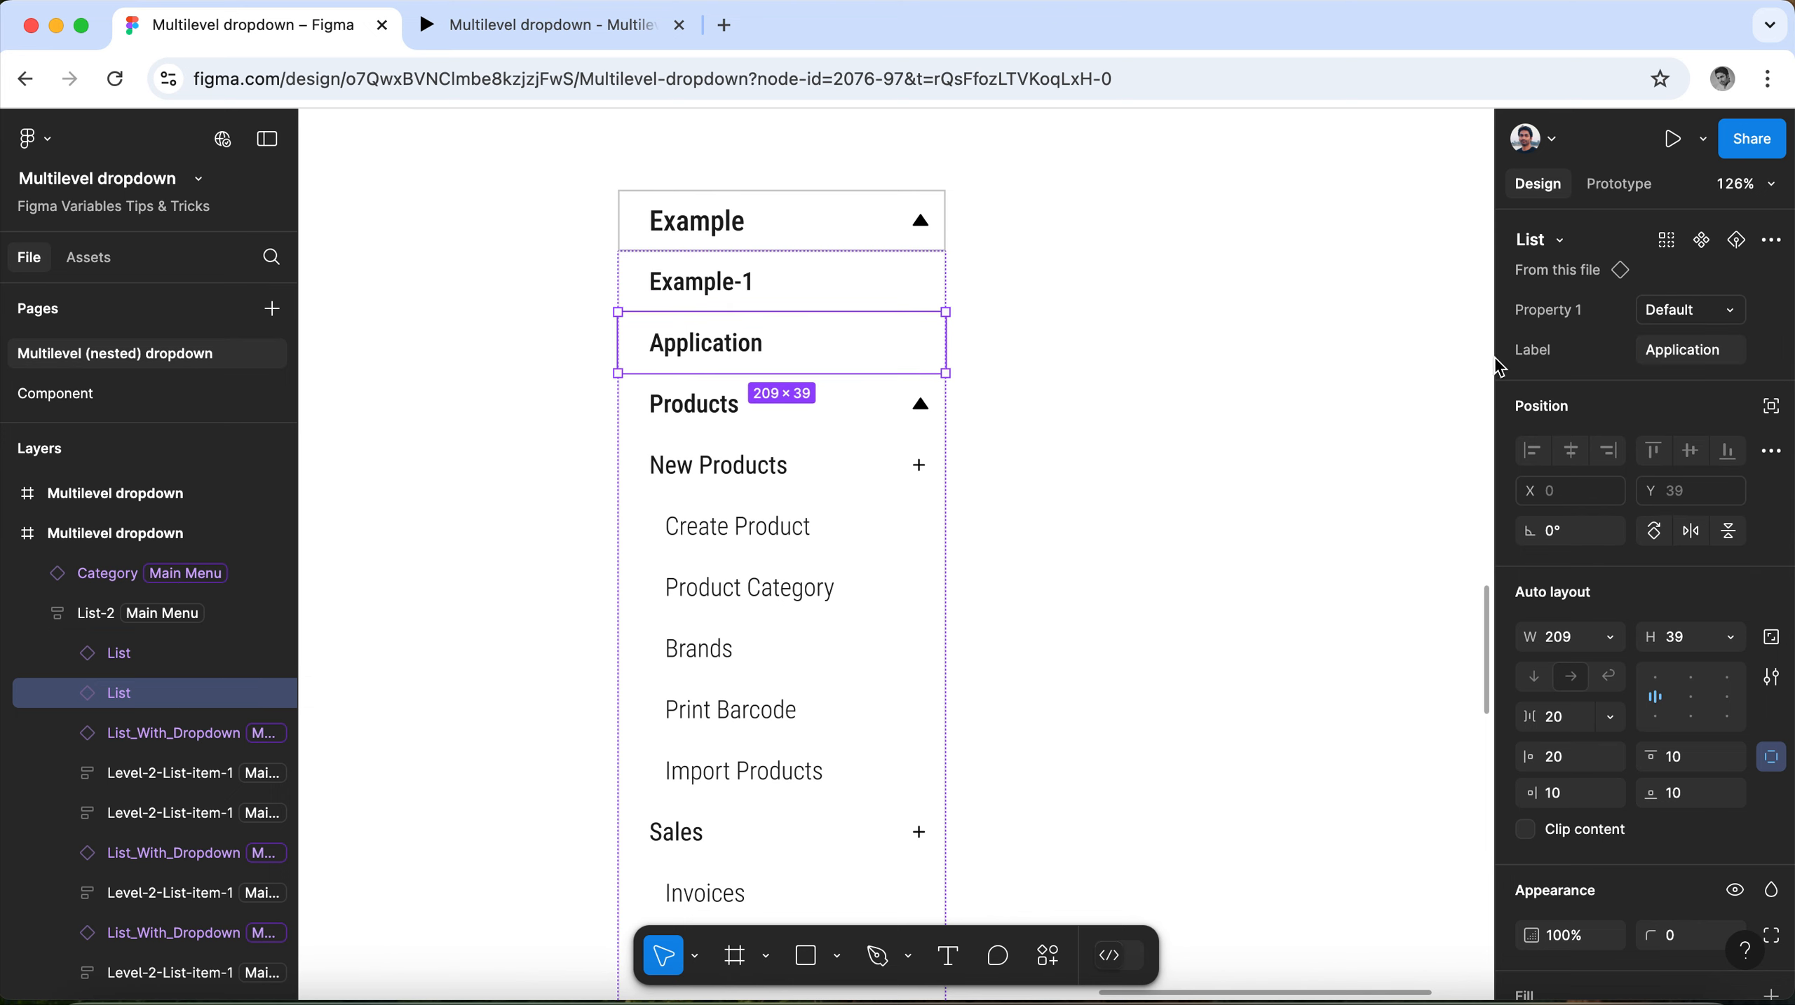
left_click(1675, 364)
key("super+v")
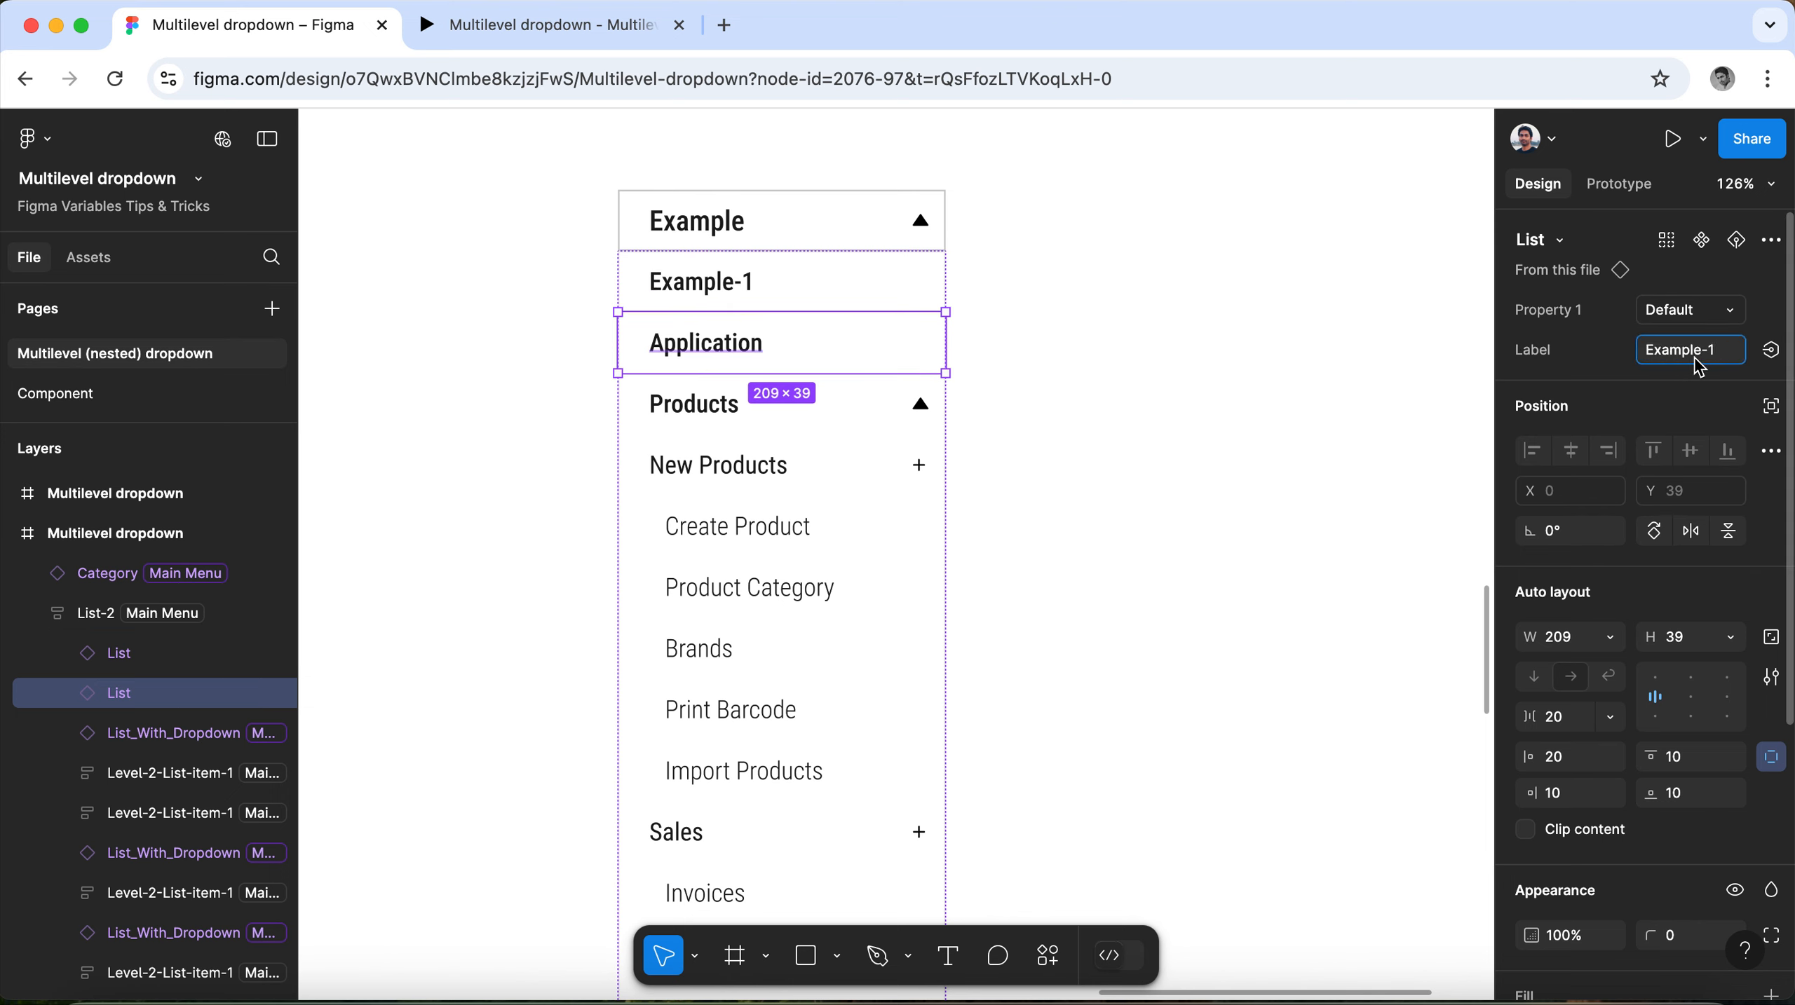
key("BackSpace")
type("2")
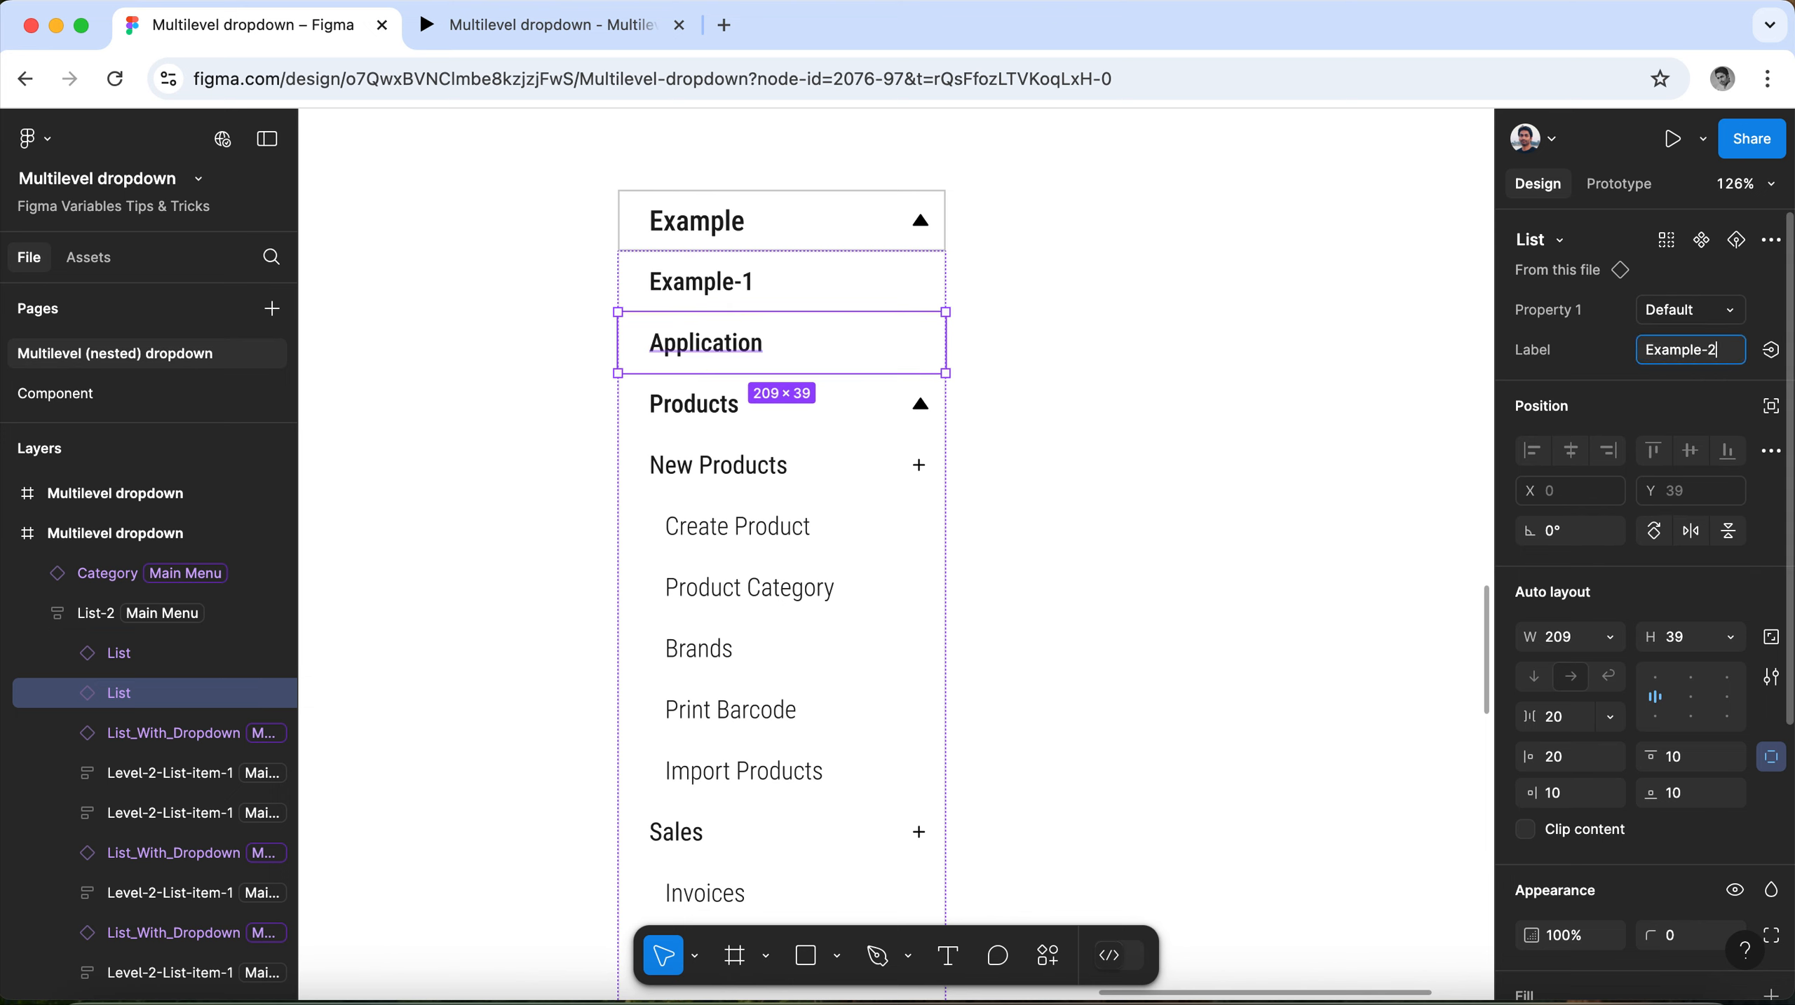
Change the label of the Products dropdown item to "Example-3".
left_click(763, 401)
left_click(1709, 361)
key("super+v")
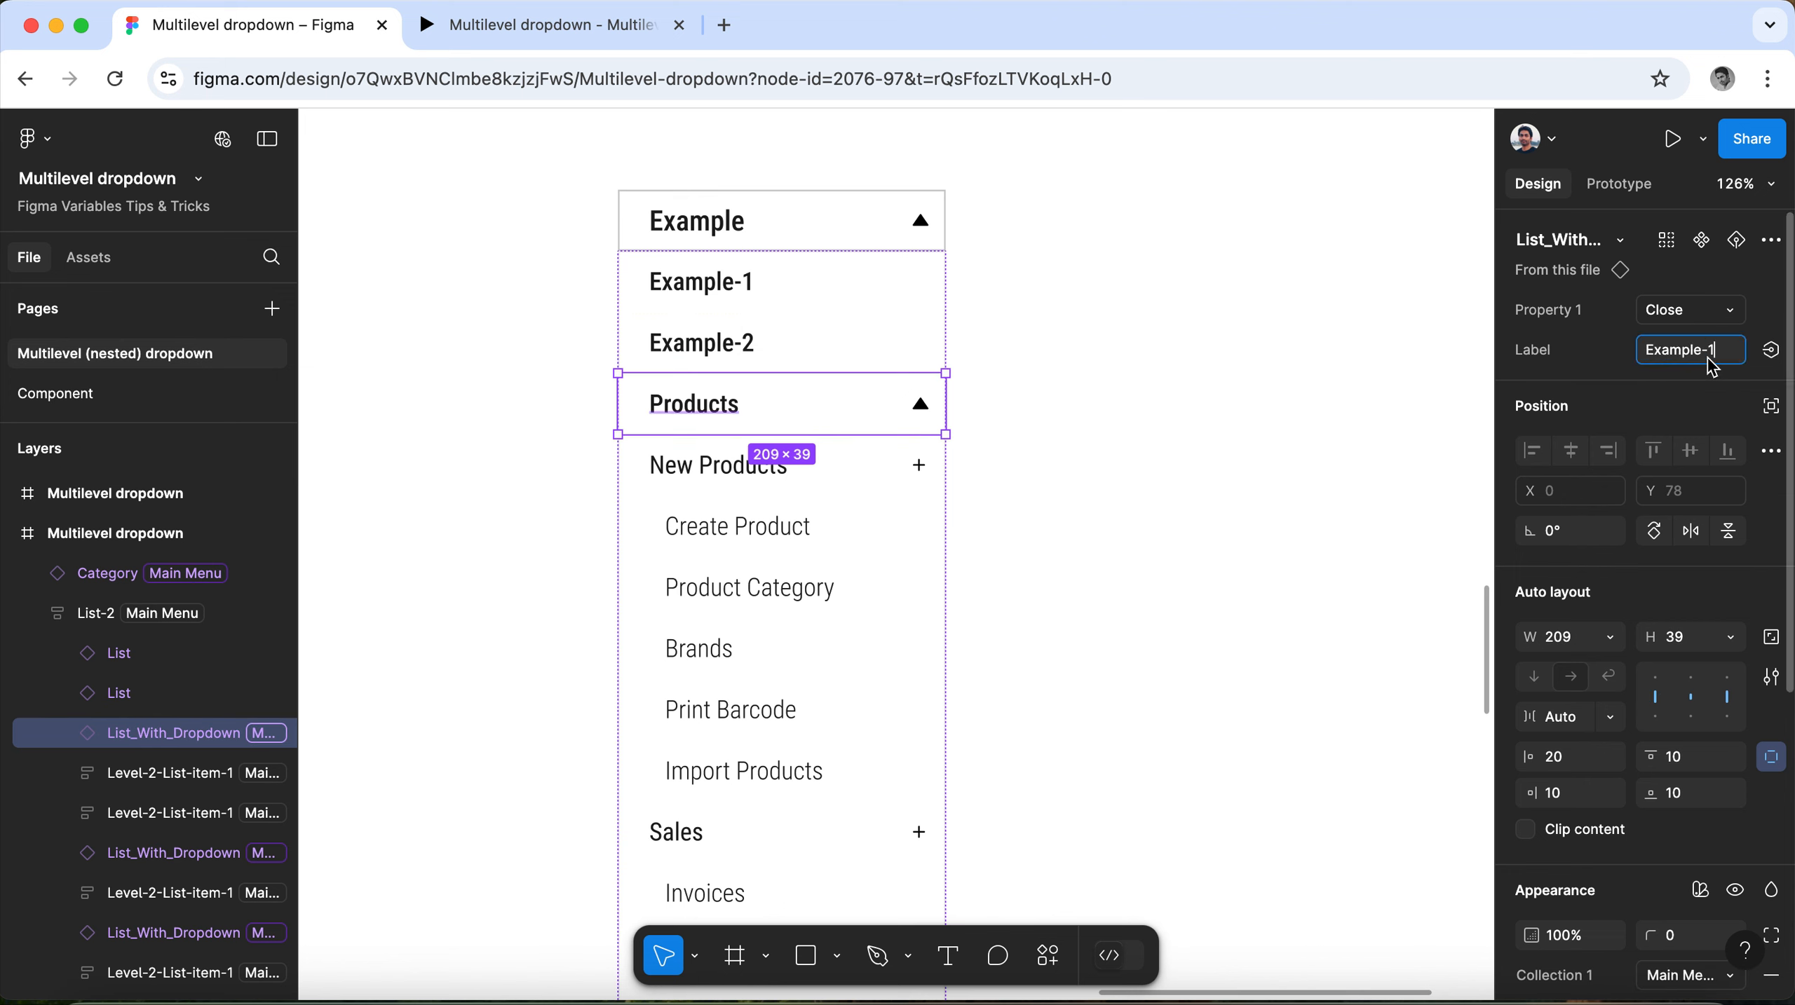
key("BackSpace")
type("3")
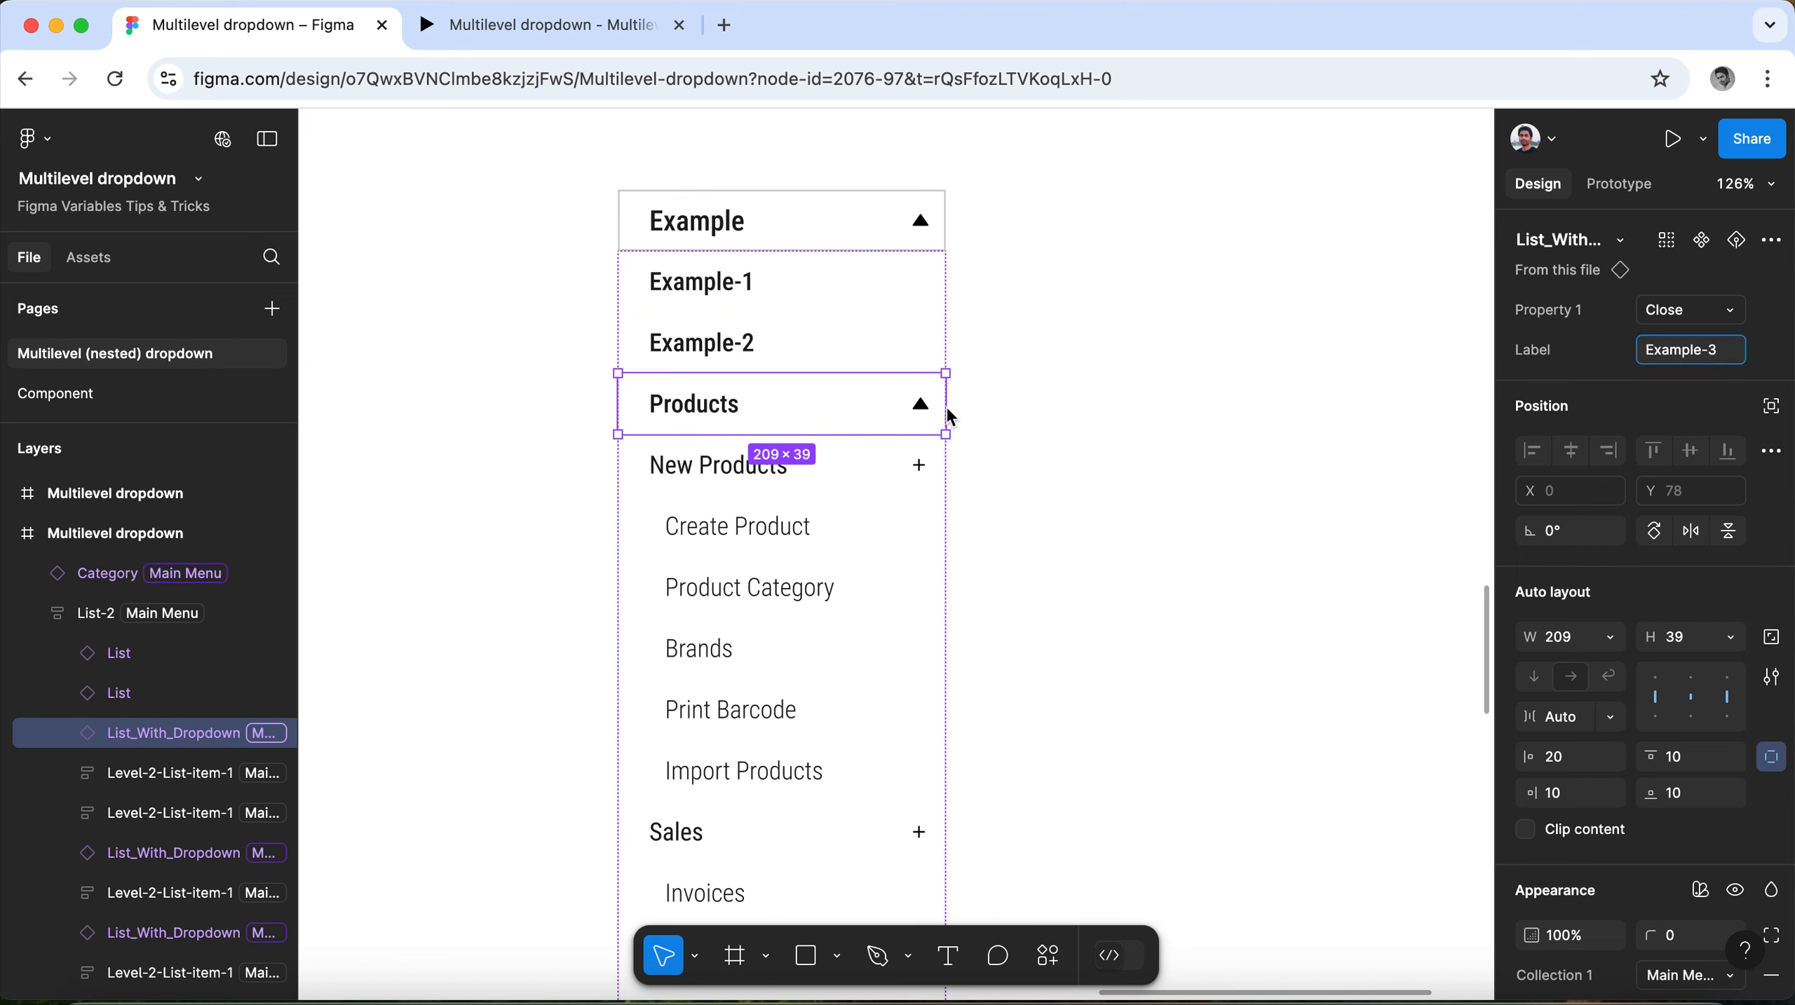
scroll(804, 391, "down", 1)
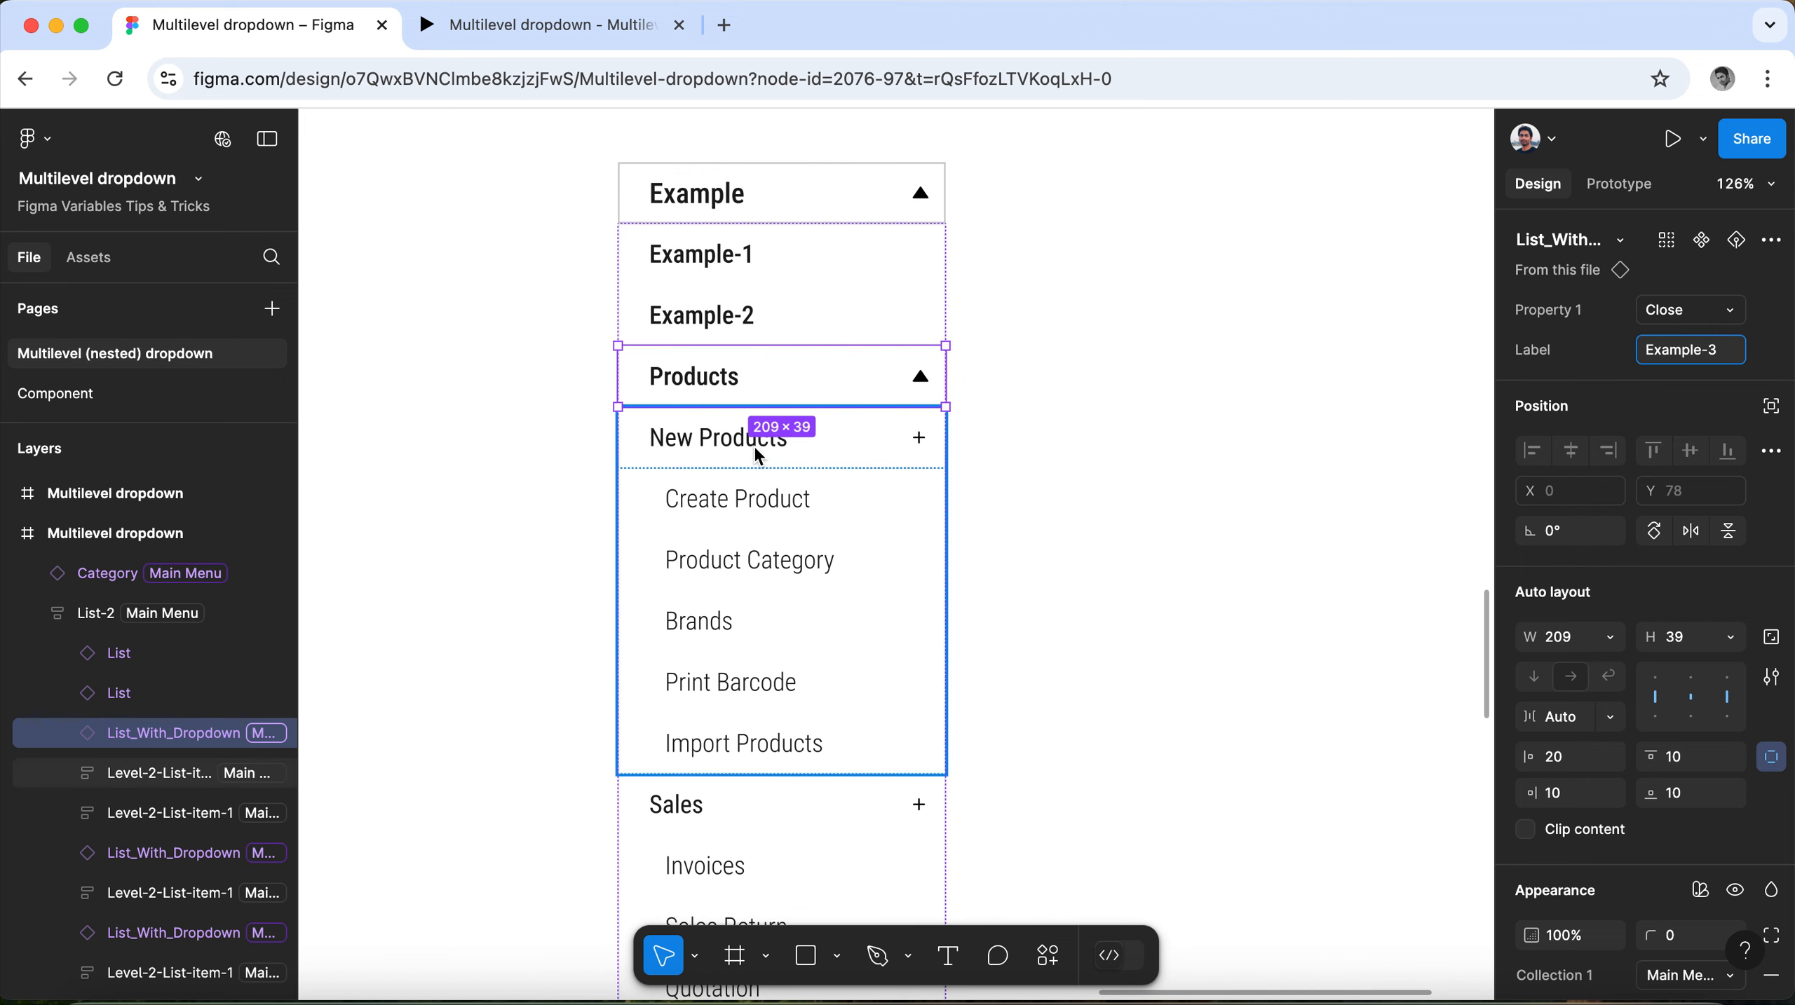
scroll(771, 449, "down", 2)
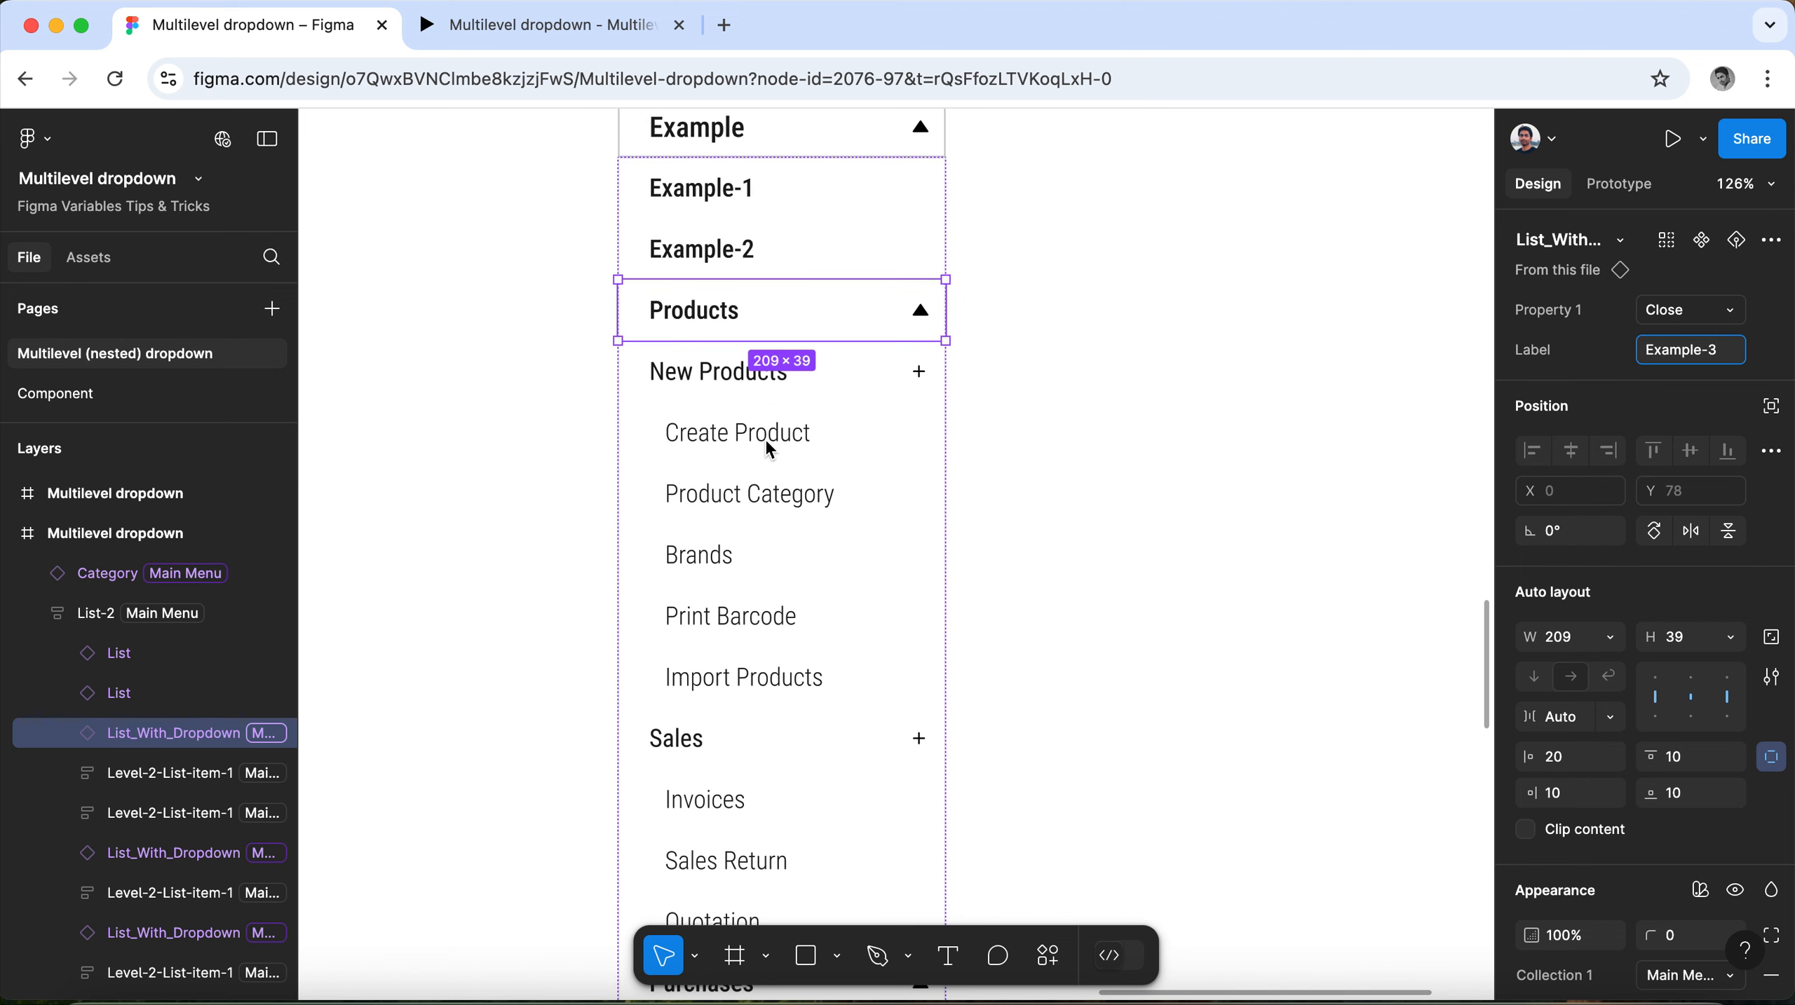
left_click(1102, 370)
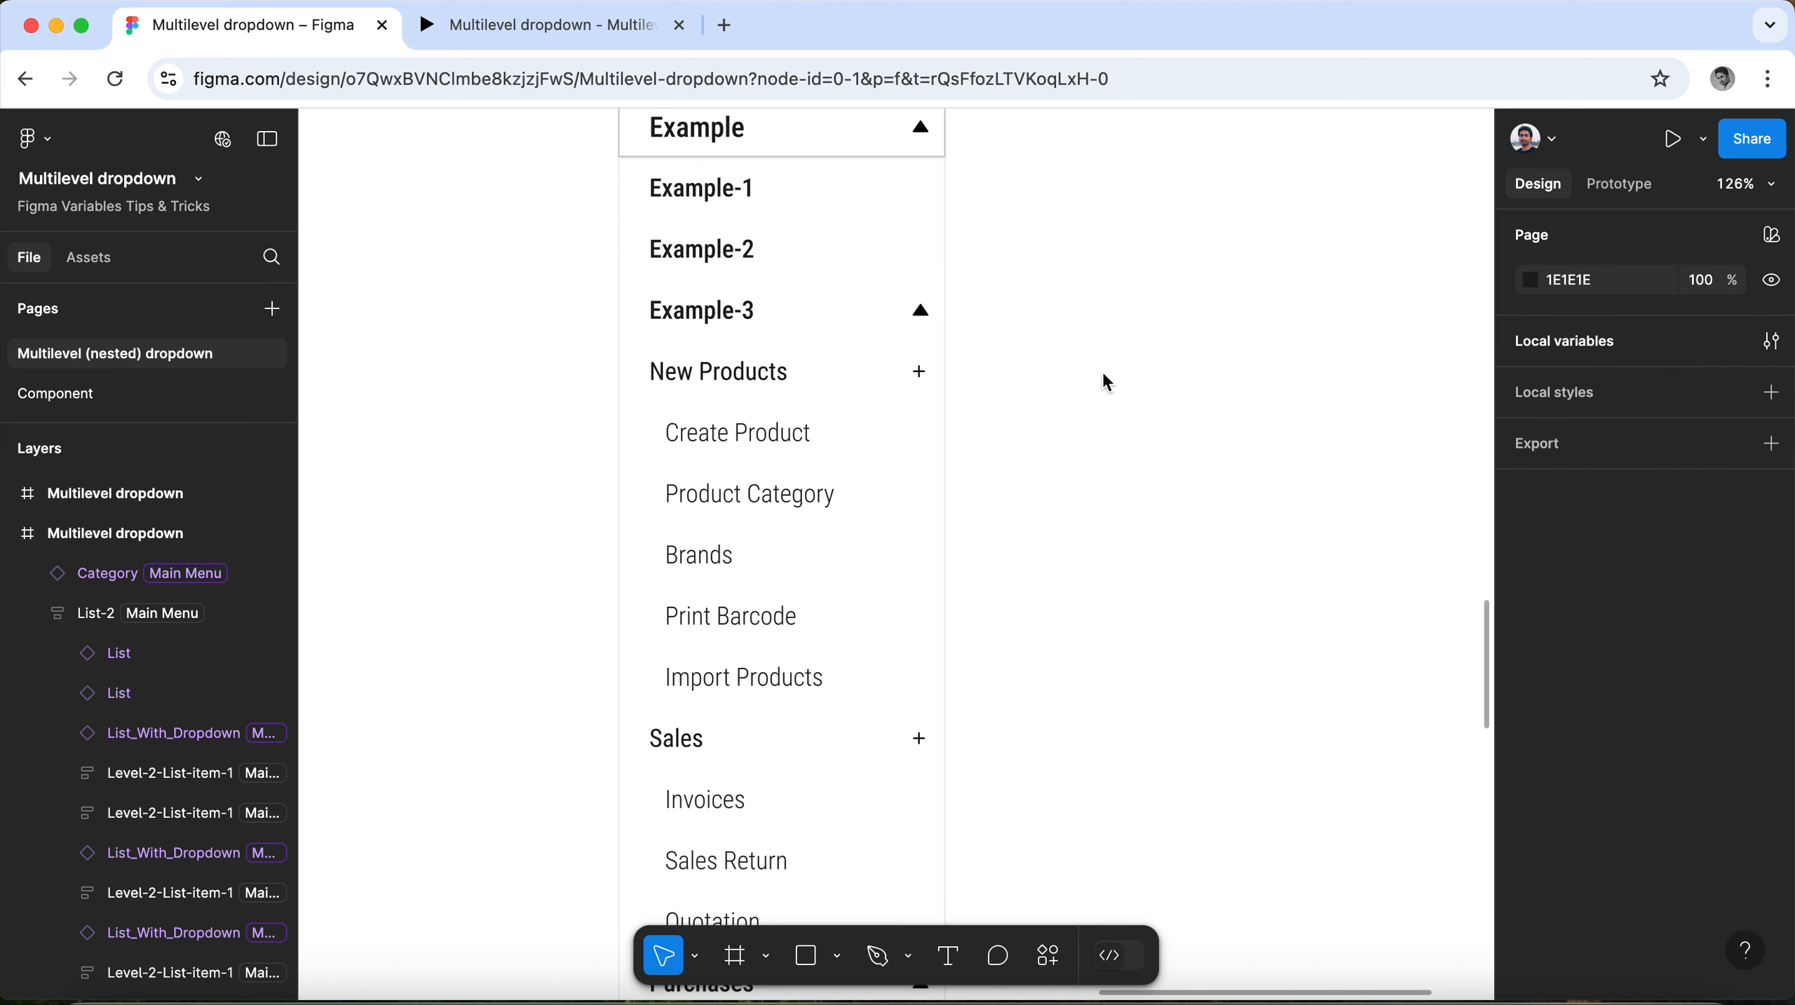
Change the label of the nested New Products dropdown header to "Example-3.1".
double_click(751, 373)
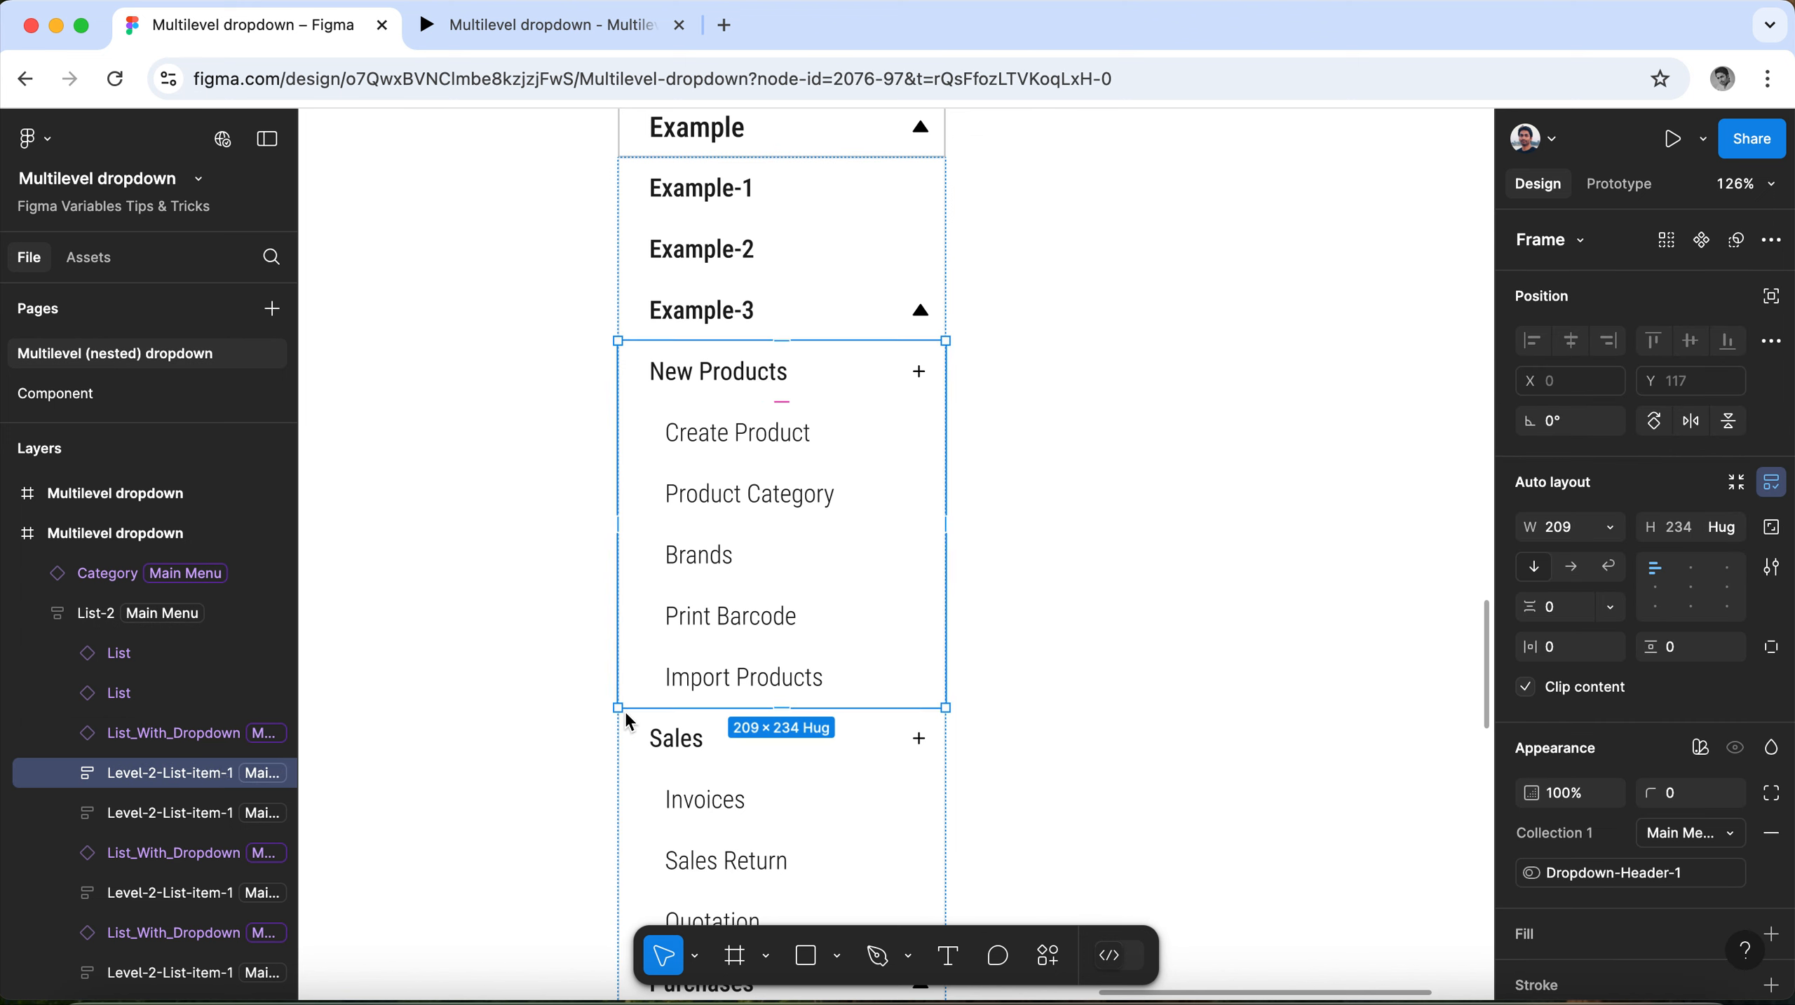
scroll(706, 711, "down", 7)
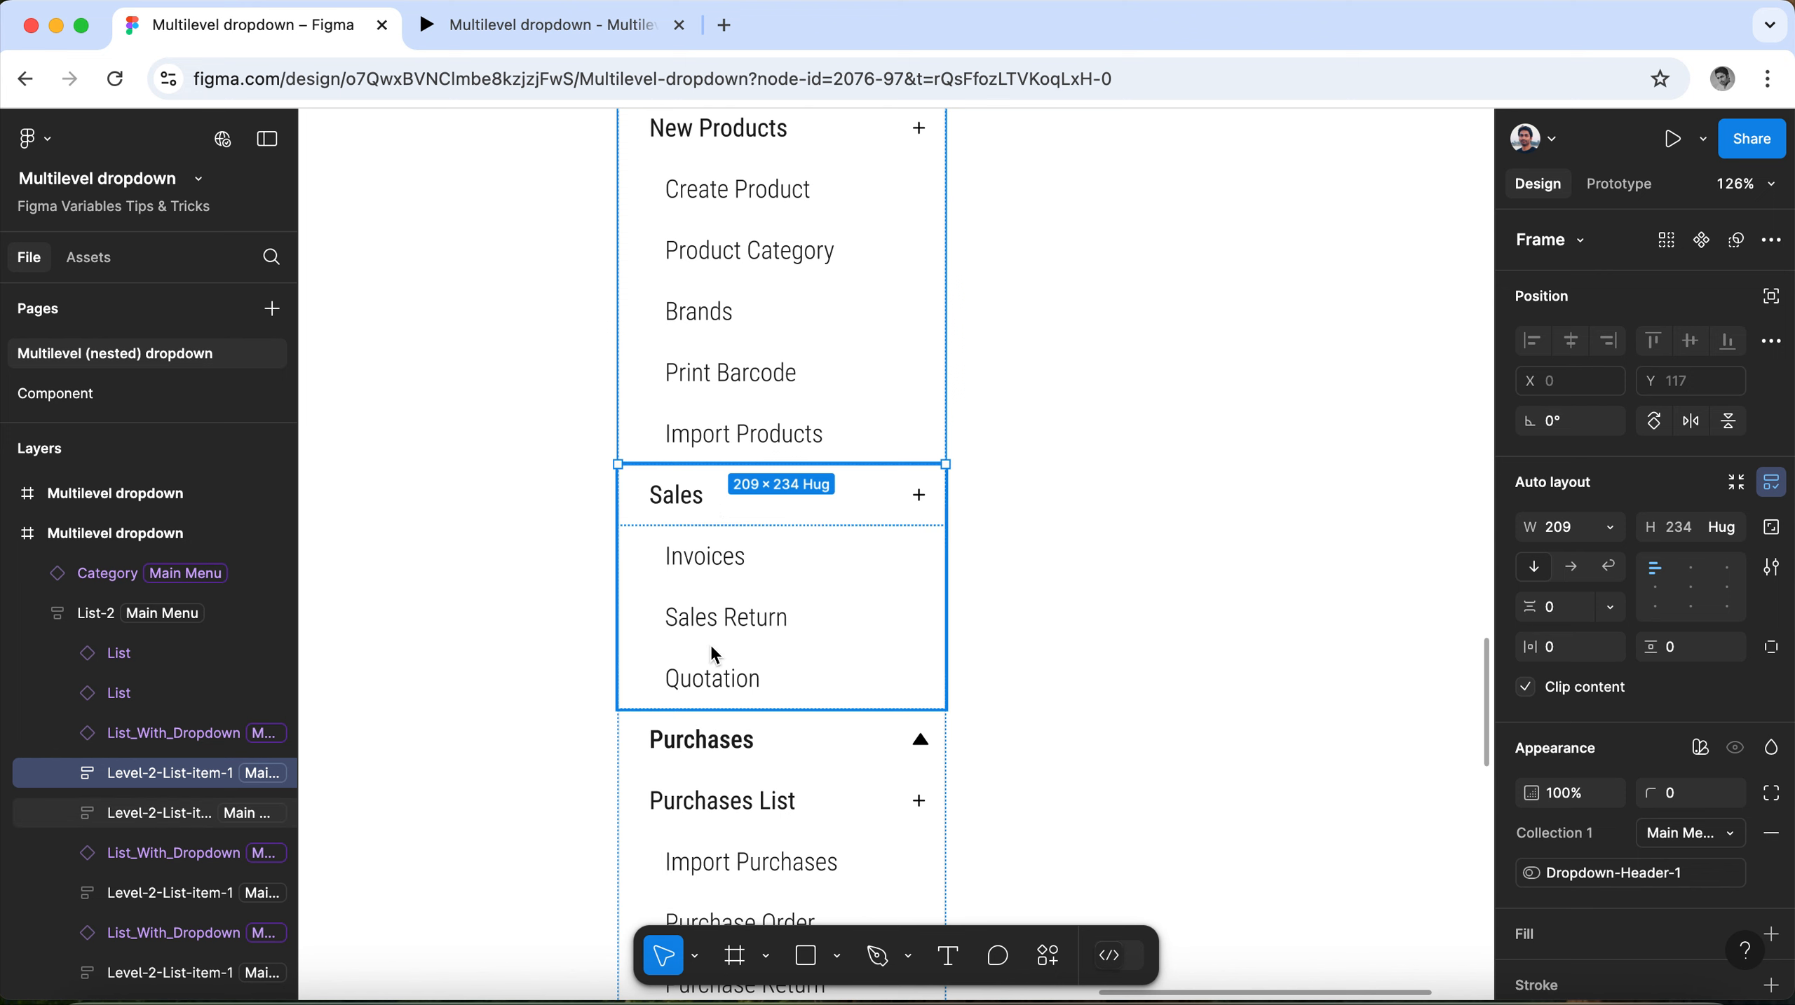
scroll(711, 653, "up", 7)
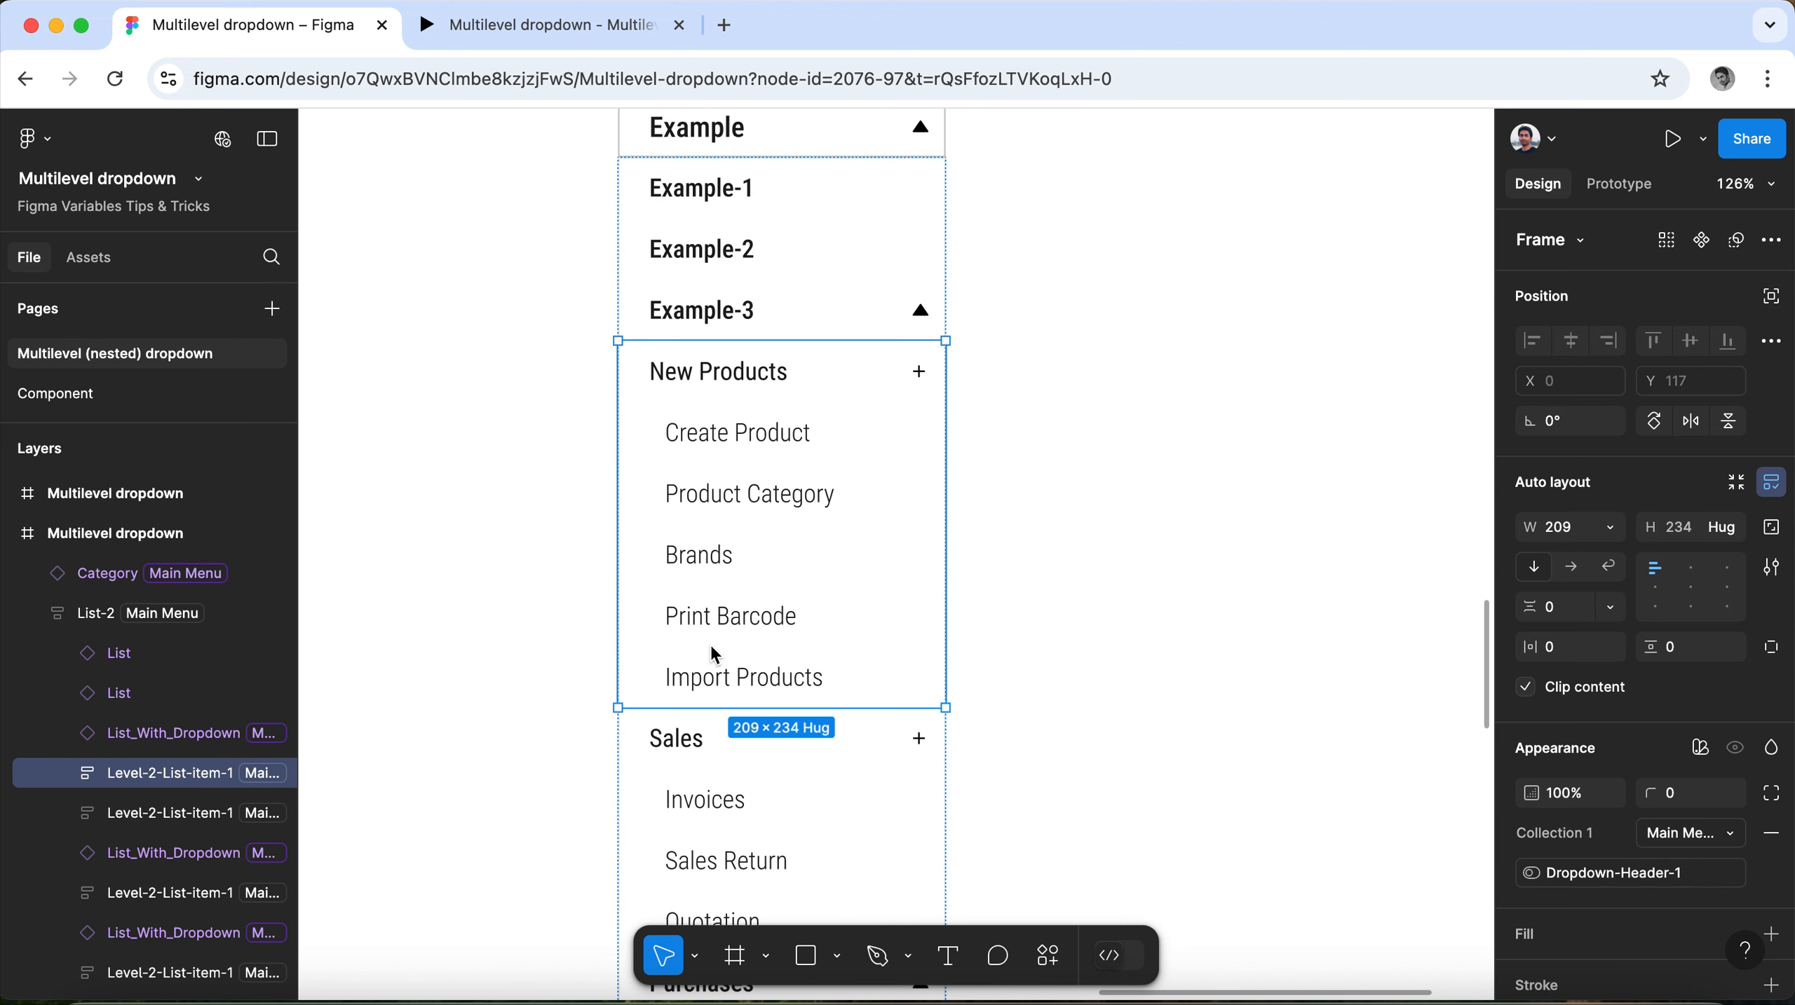
double_click(758, 386)
left_click(1712, 372)
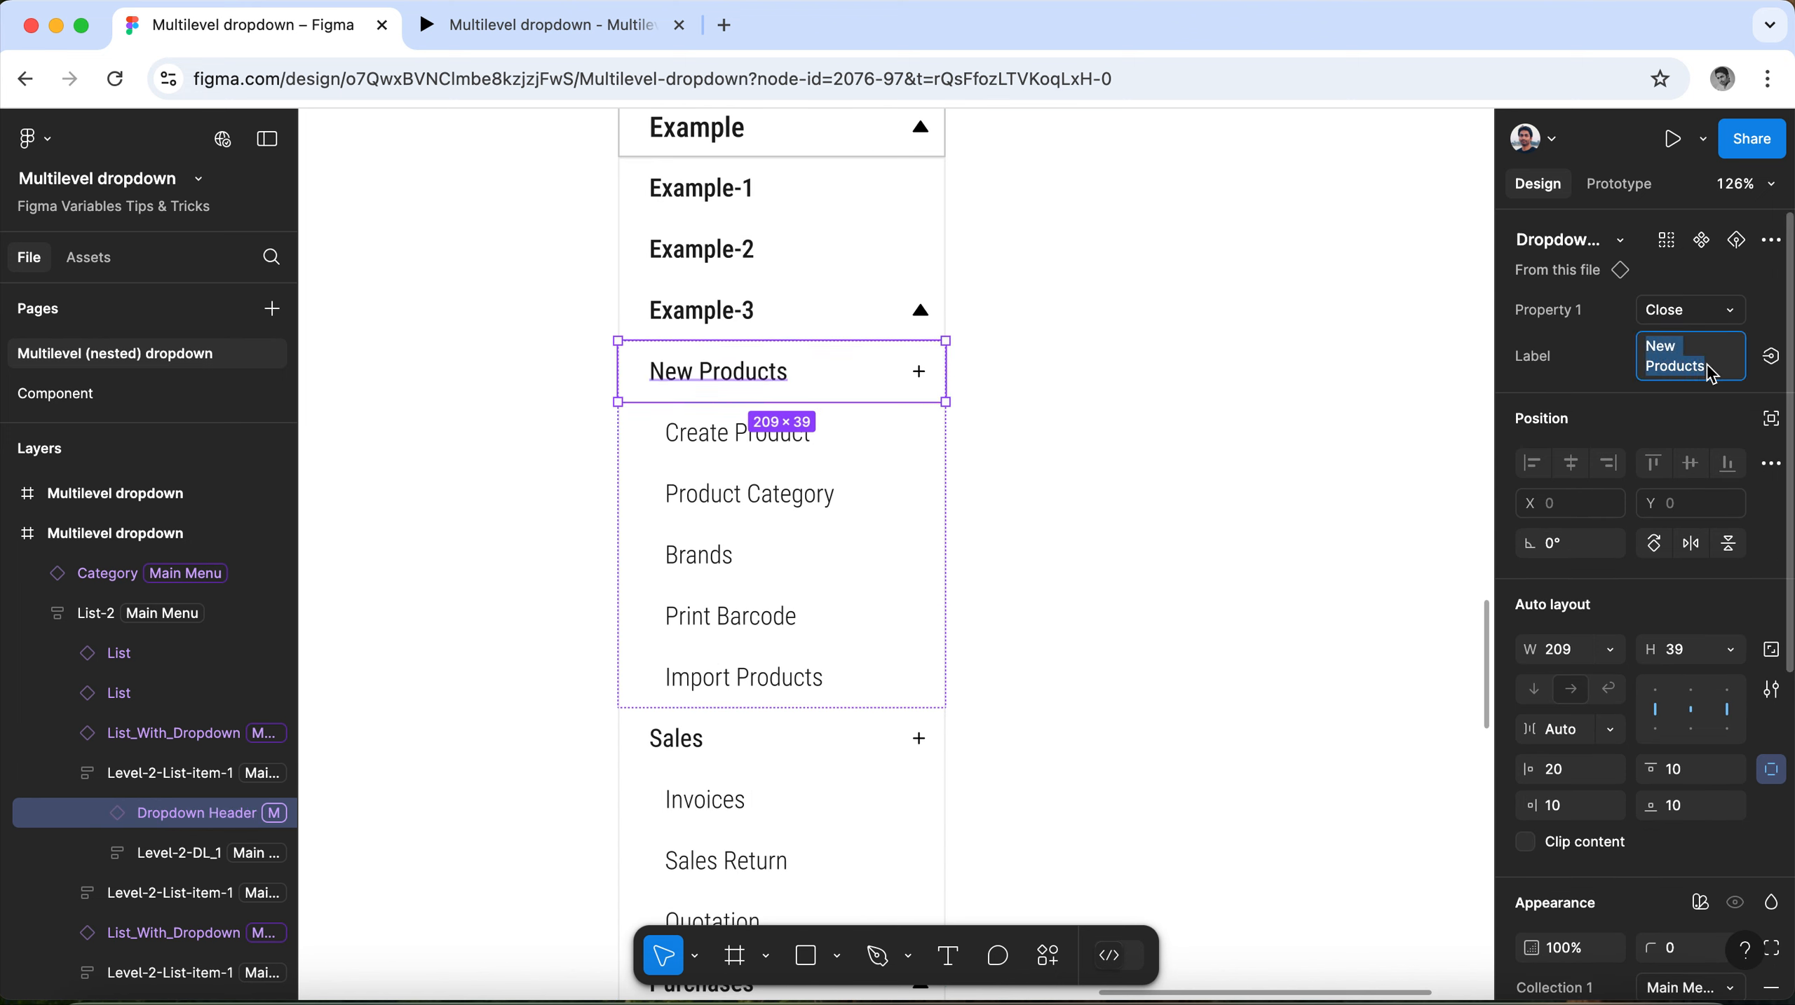
type("Example-1")
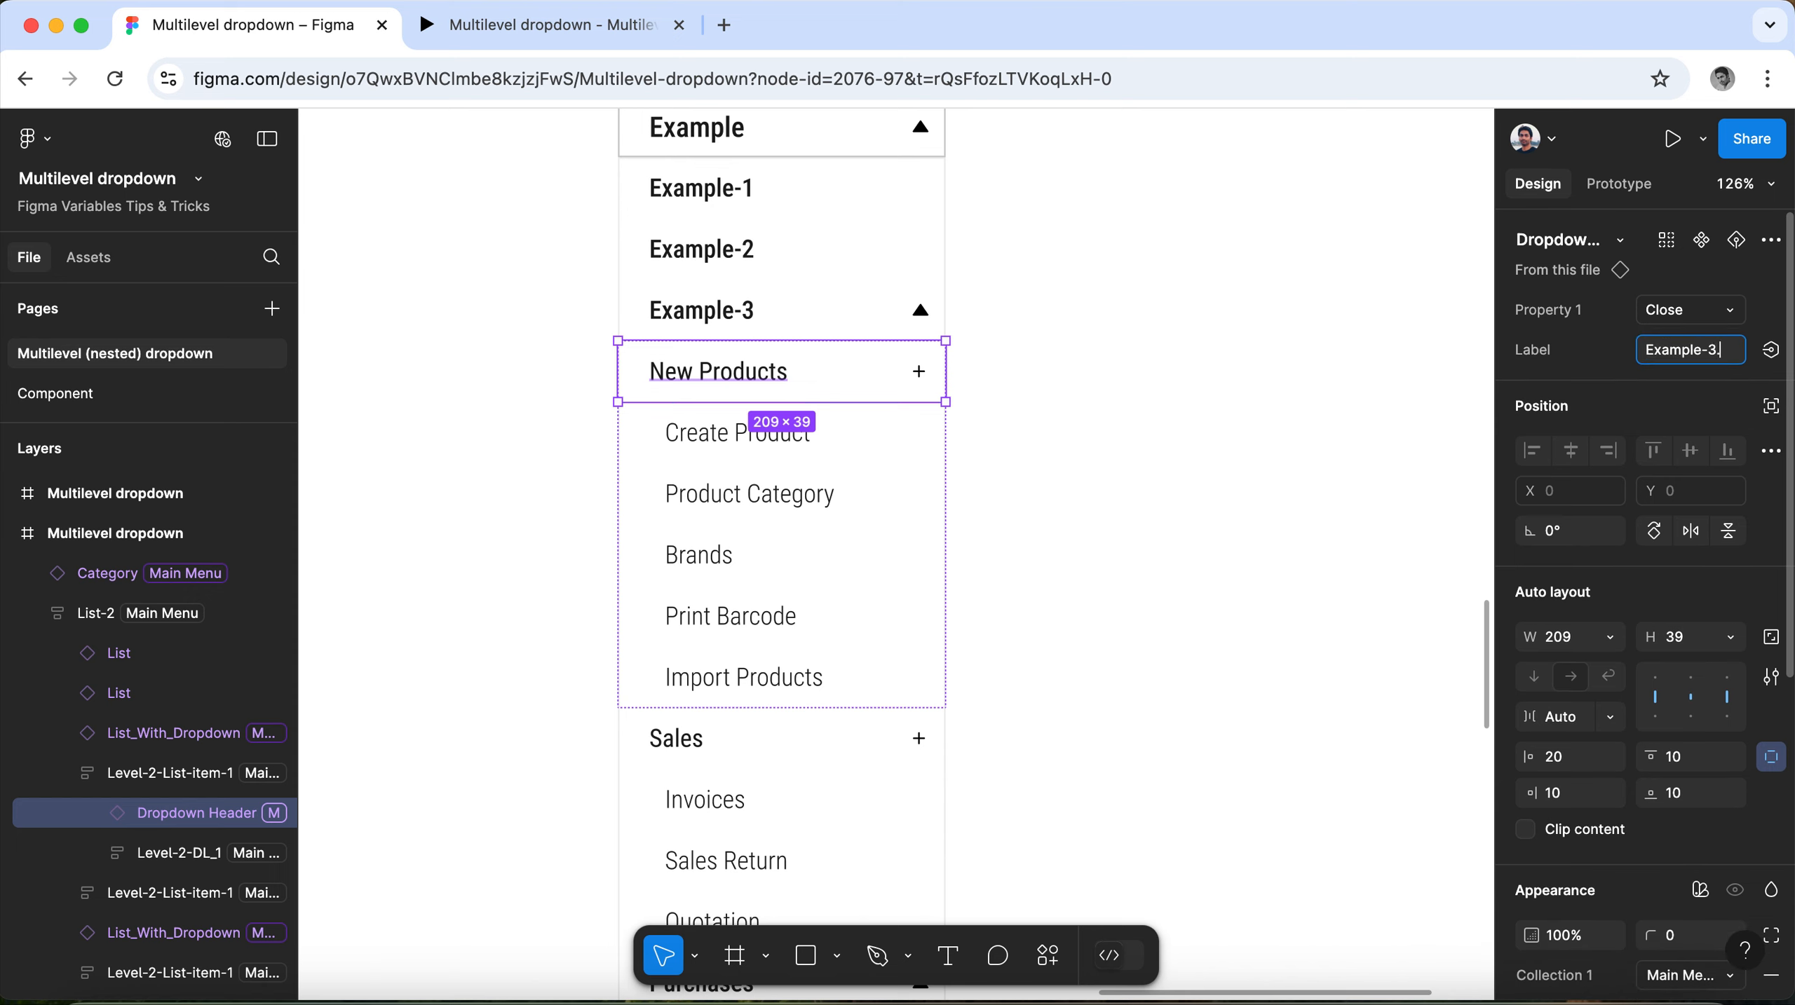
left_click(1072, 463)
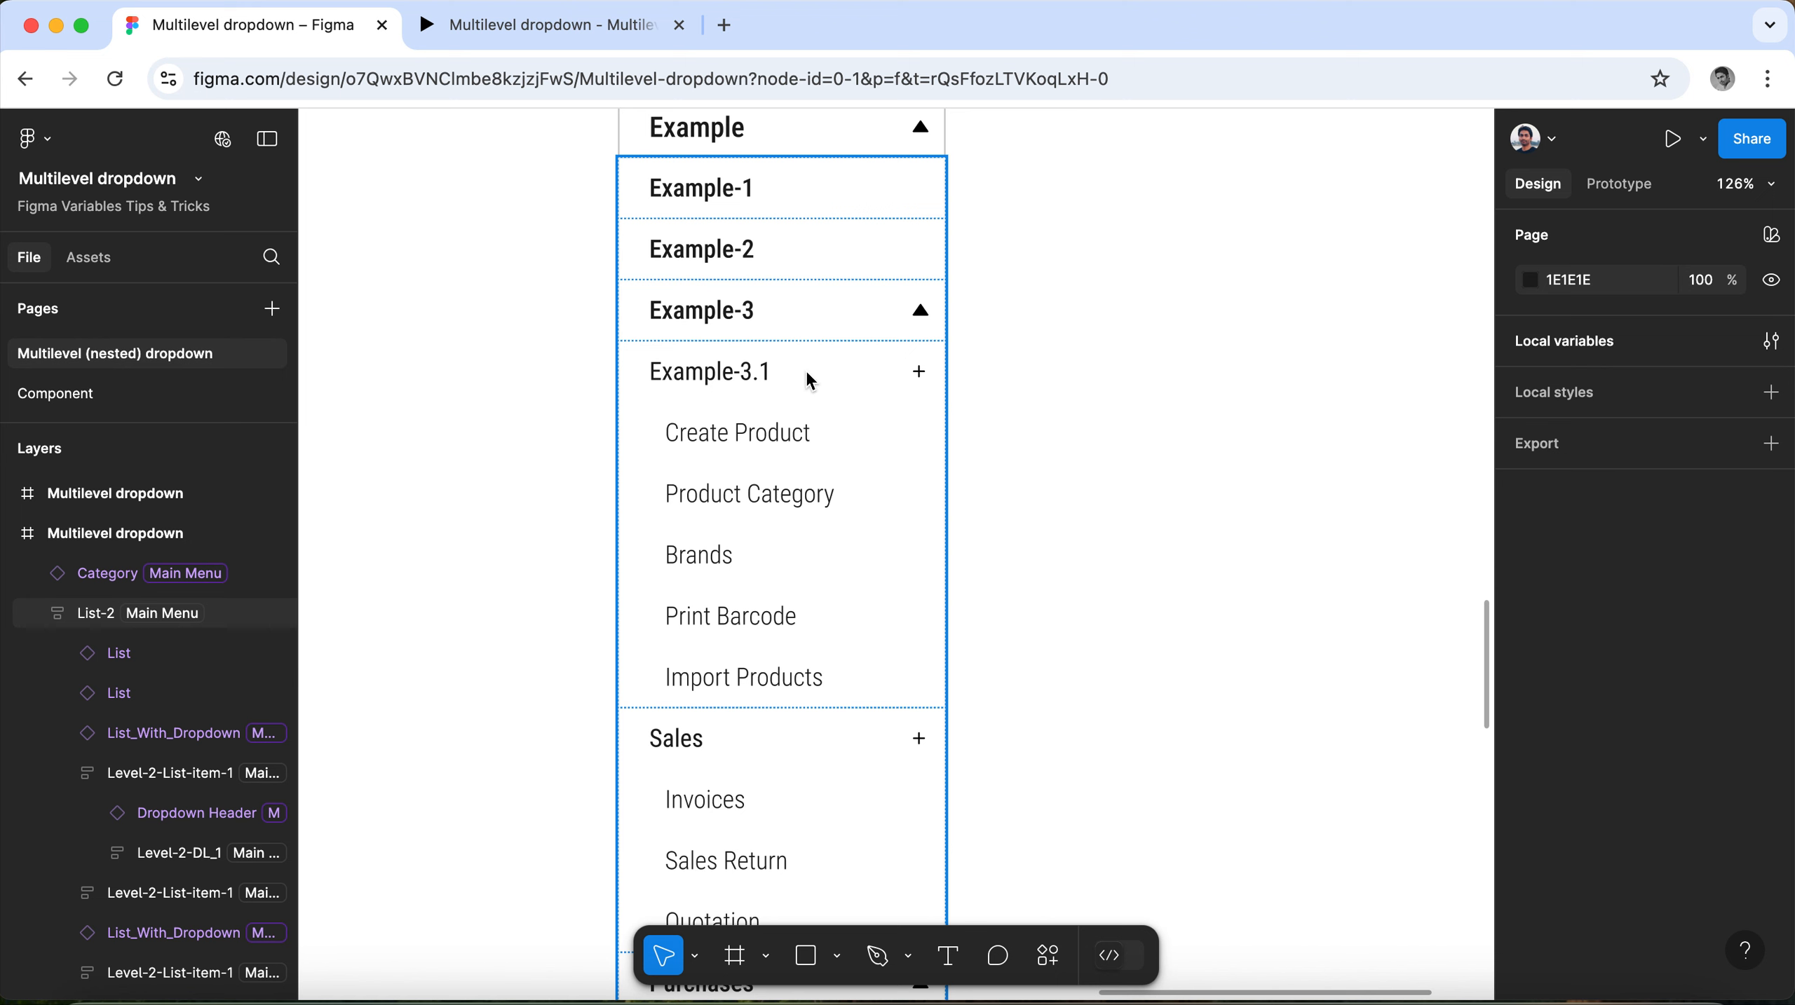
Change the label of the Create Product item in the nested Example-3.1 list to "Example-3.1.a".
left_click(737, 427)
double_click(736, 427)
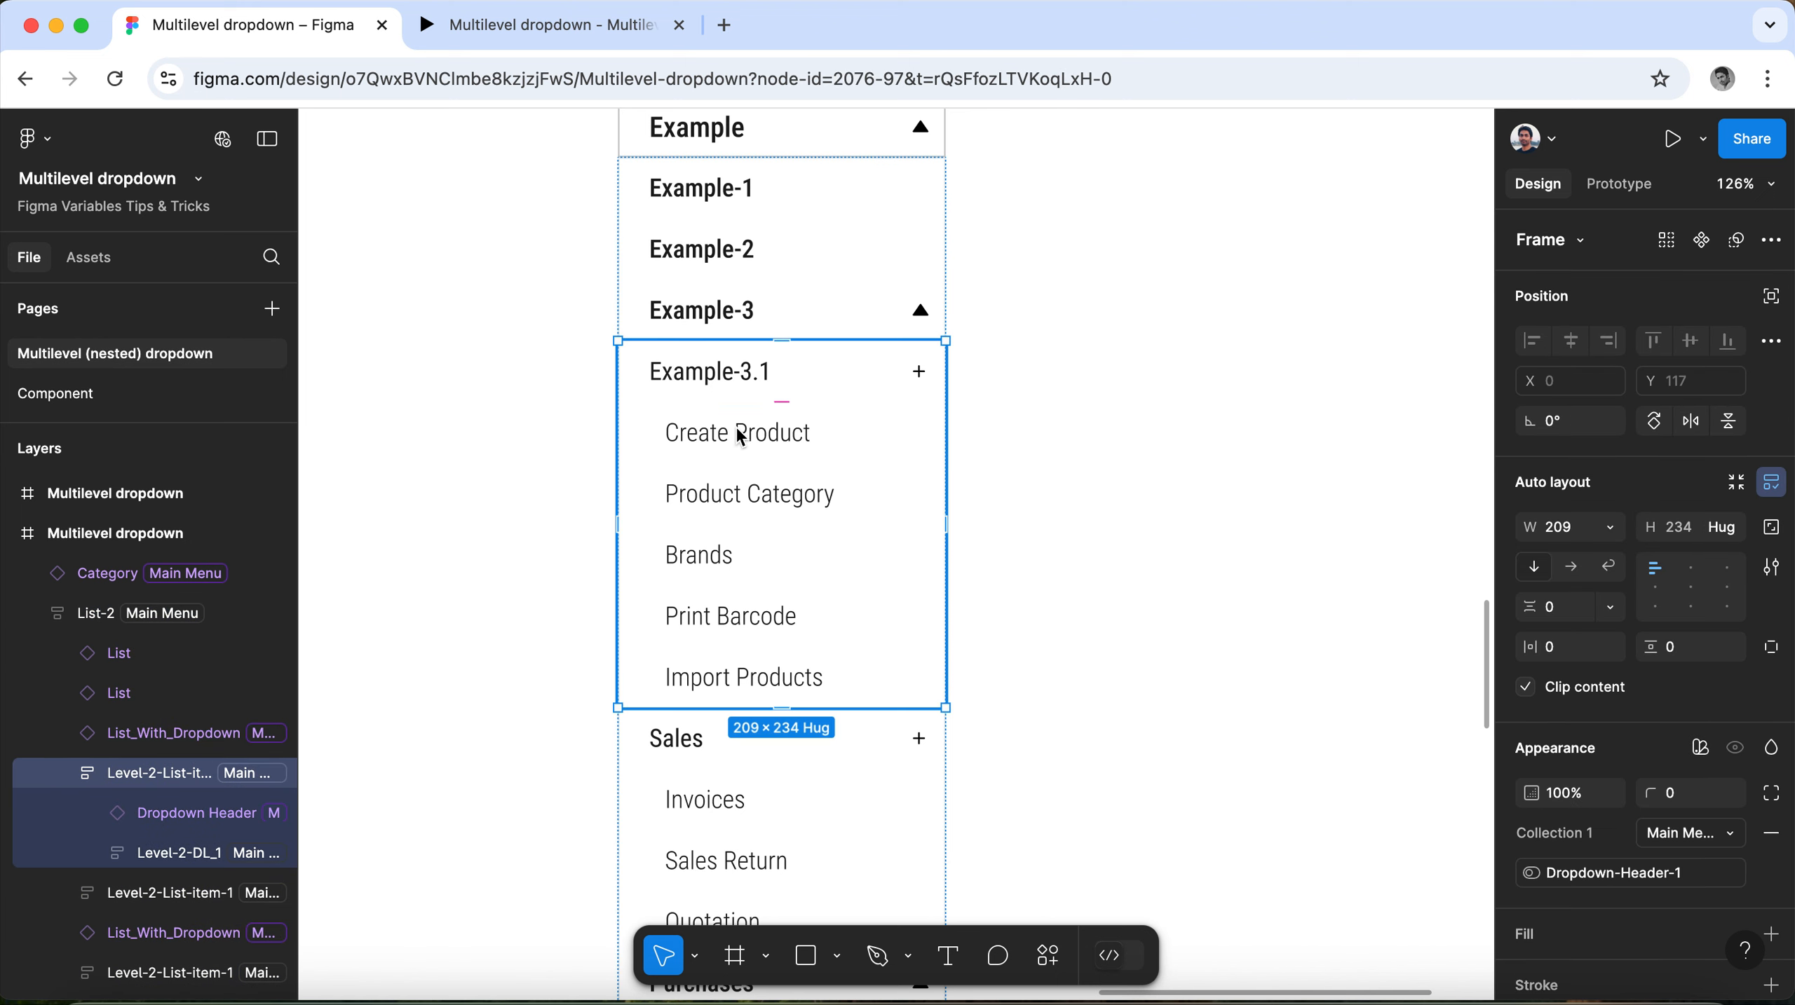
double_click(736, 427)
double_click(737, 430)
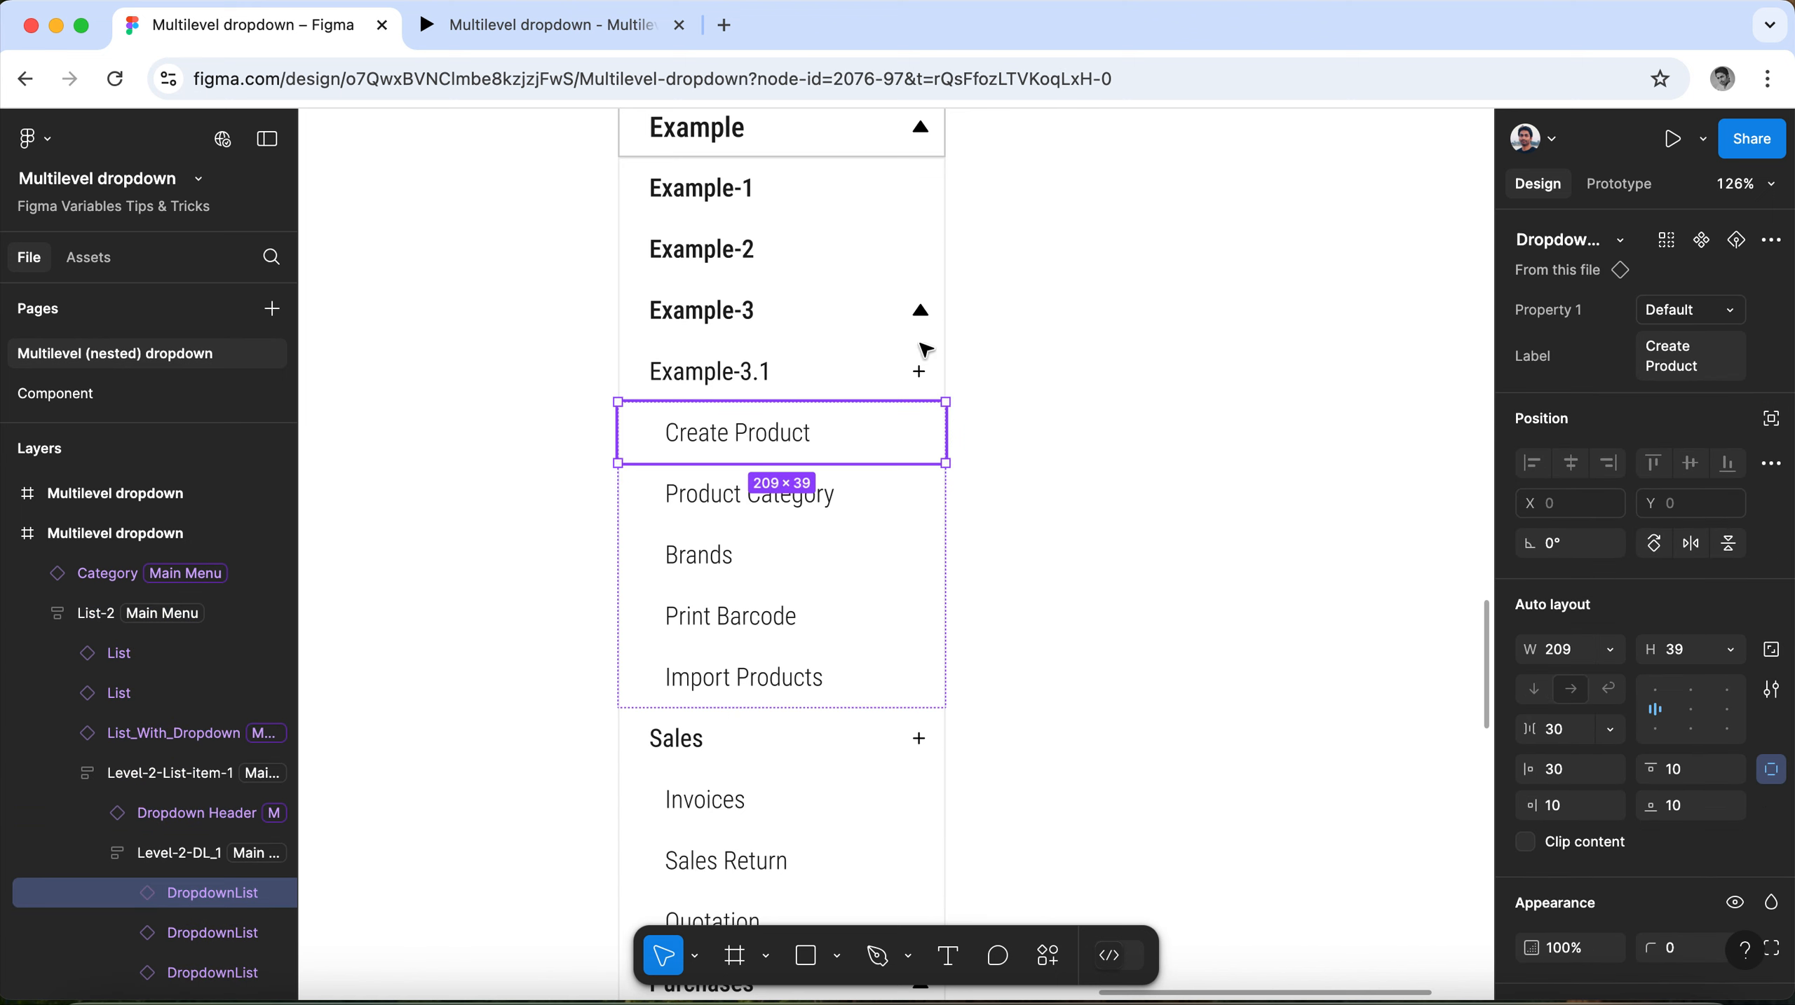
left_click(1713, 366)
type("Example-1")
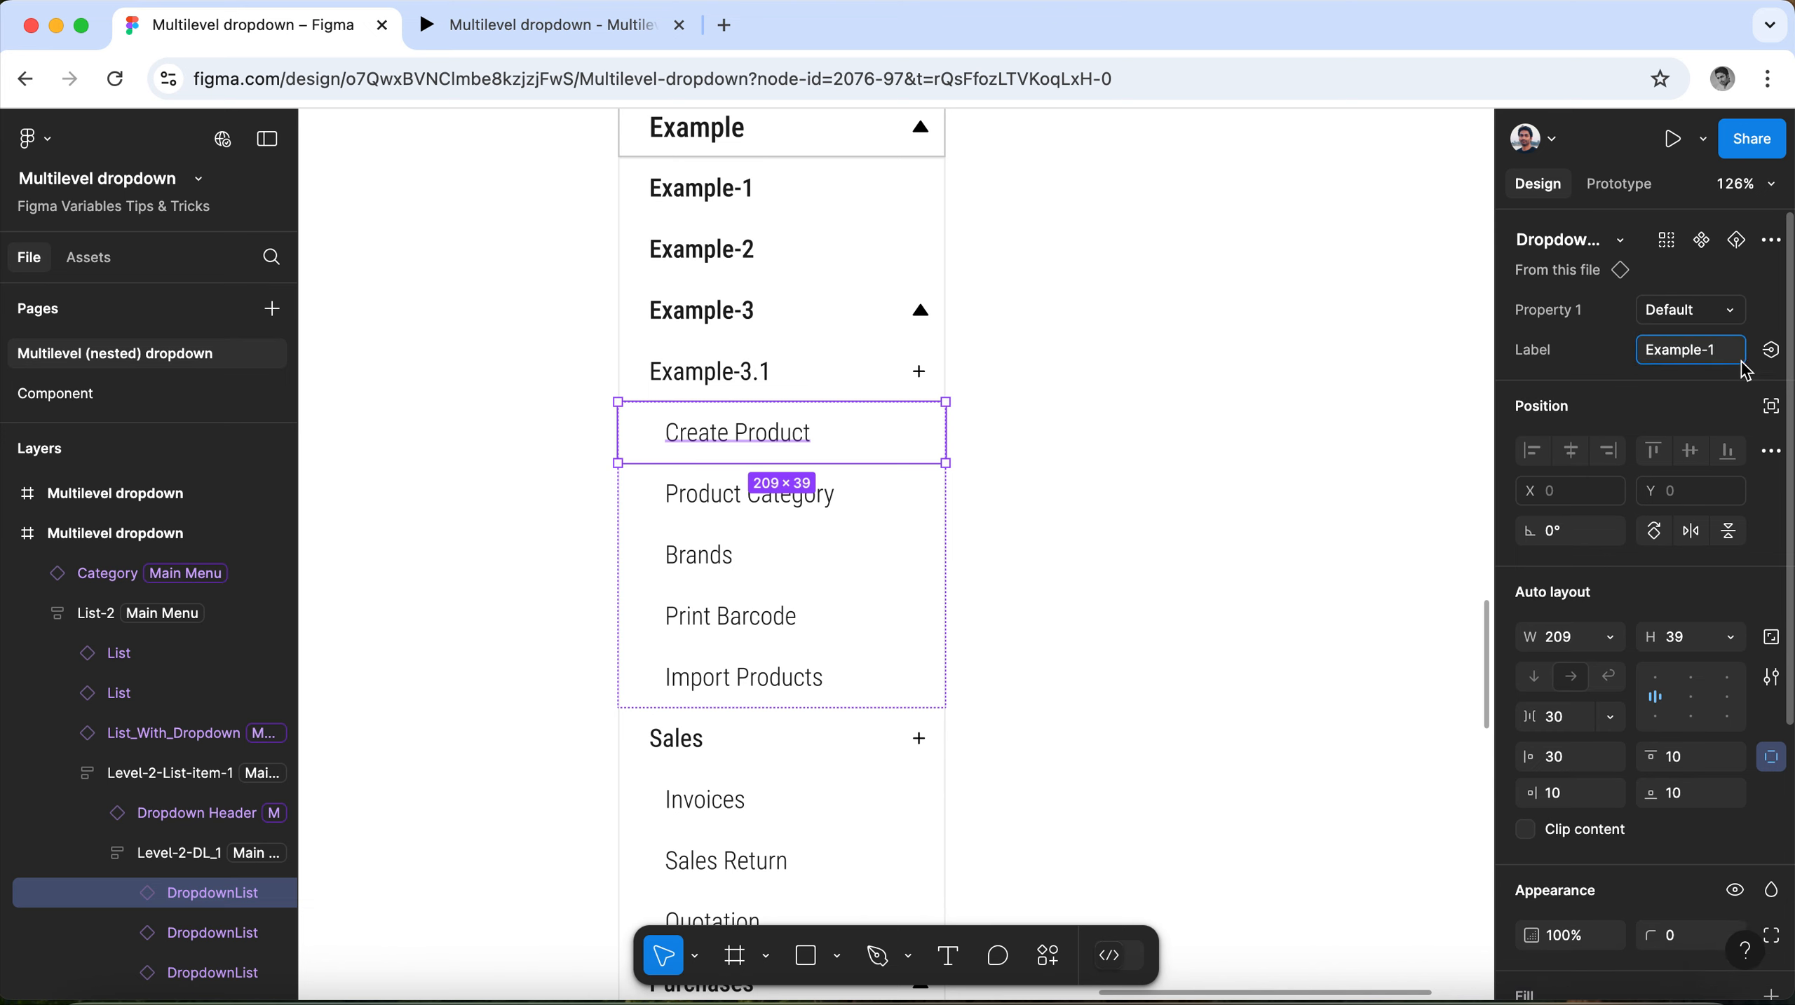
key("BackSpace")
type("3.1.a")
key("BackSpace")
key("BackSpace")
key("BackSpace")
key("BackSpace")
key("BackSpace")
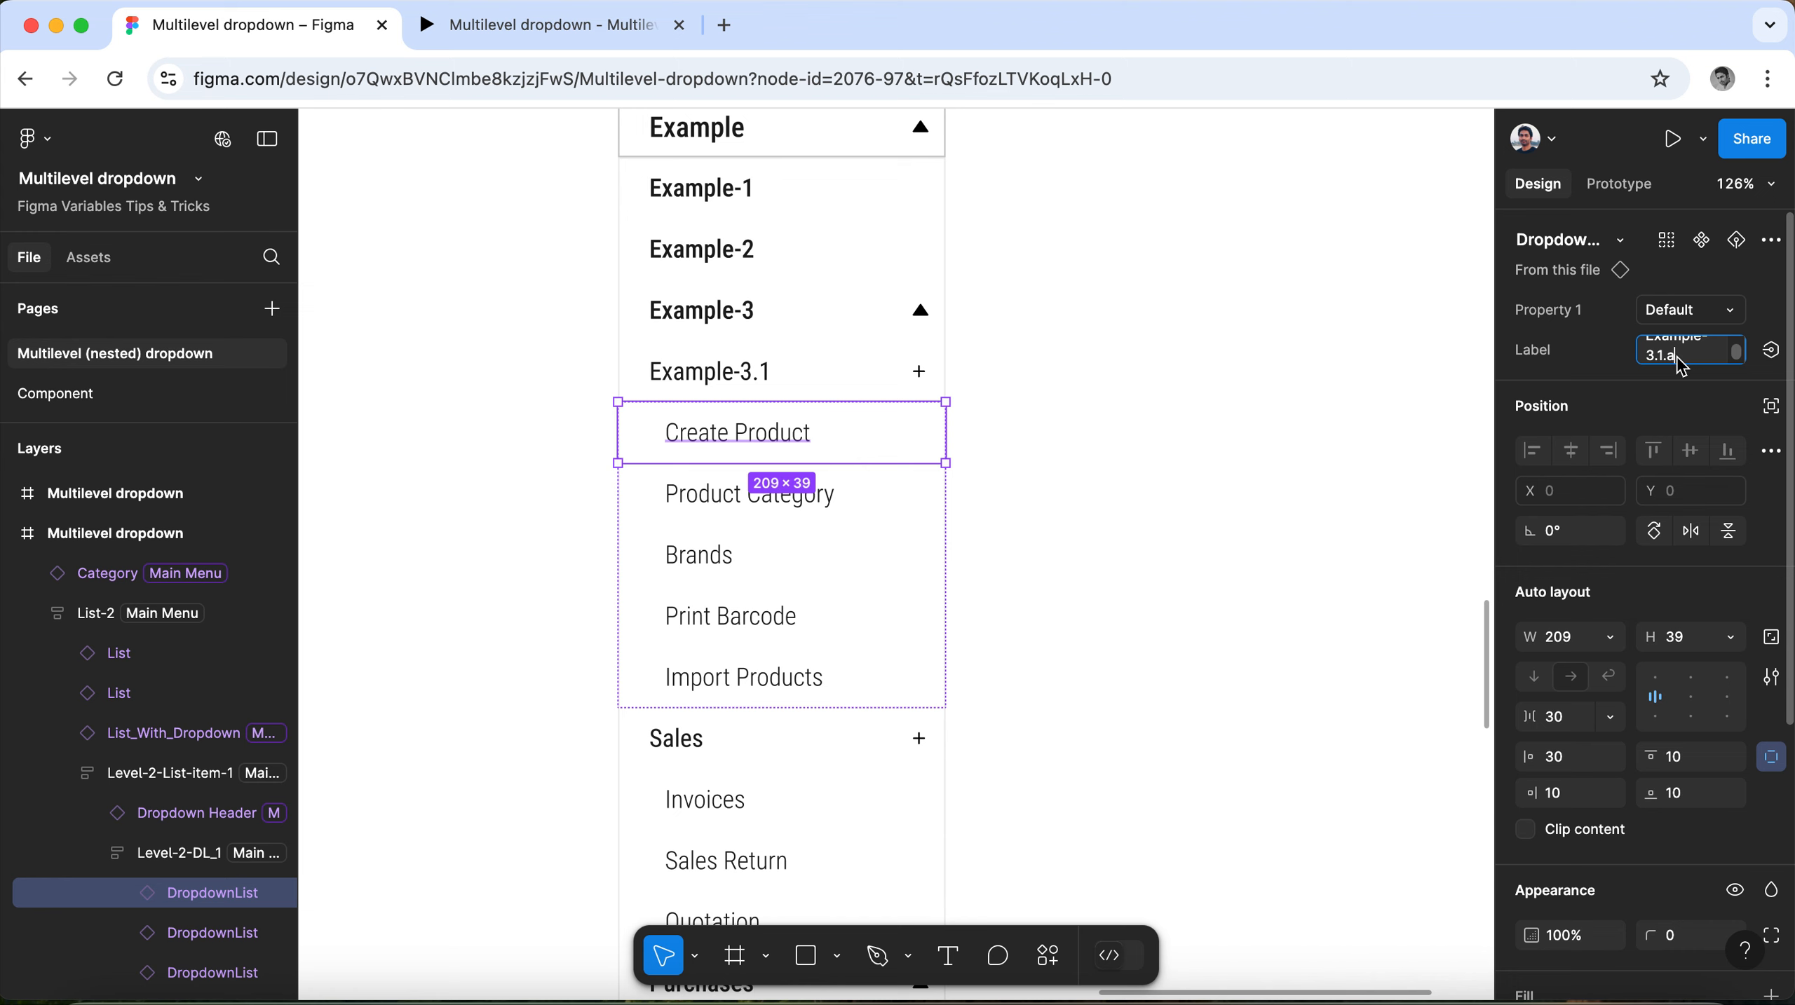
key("super+a")
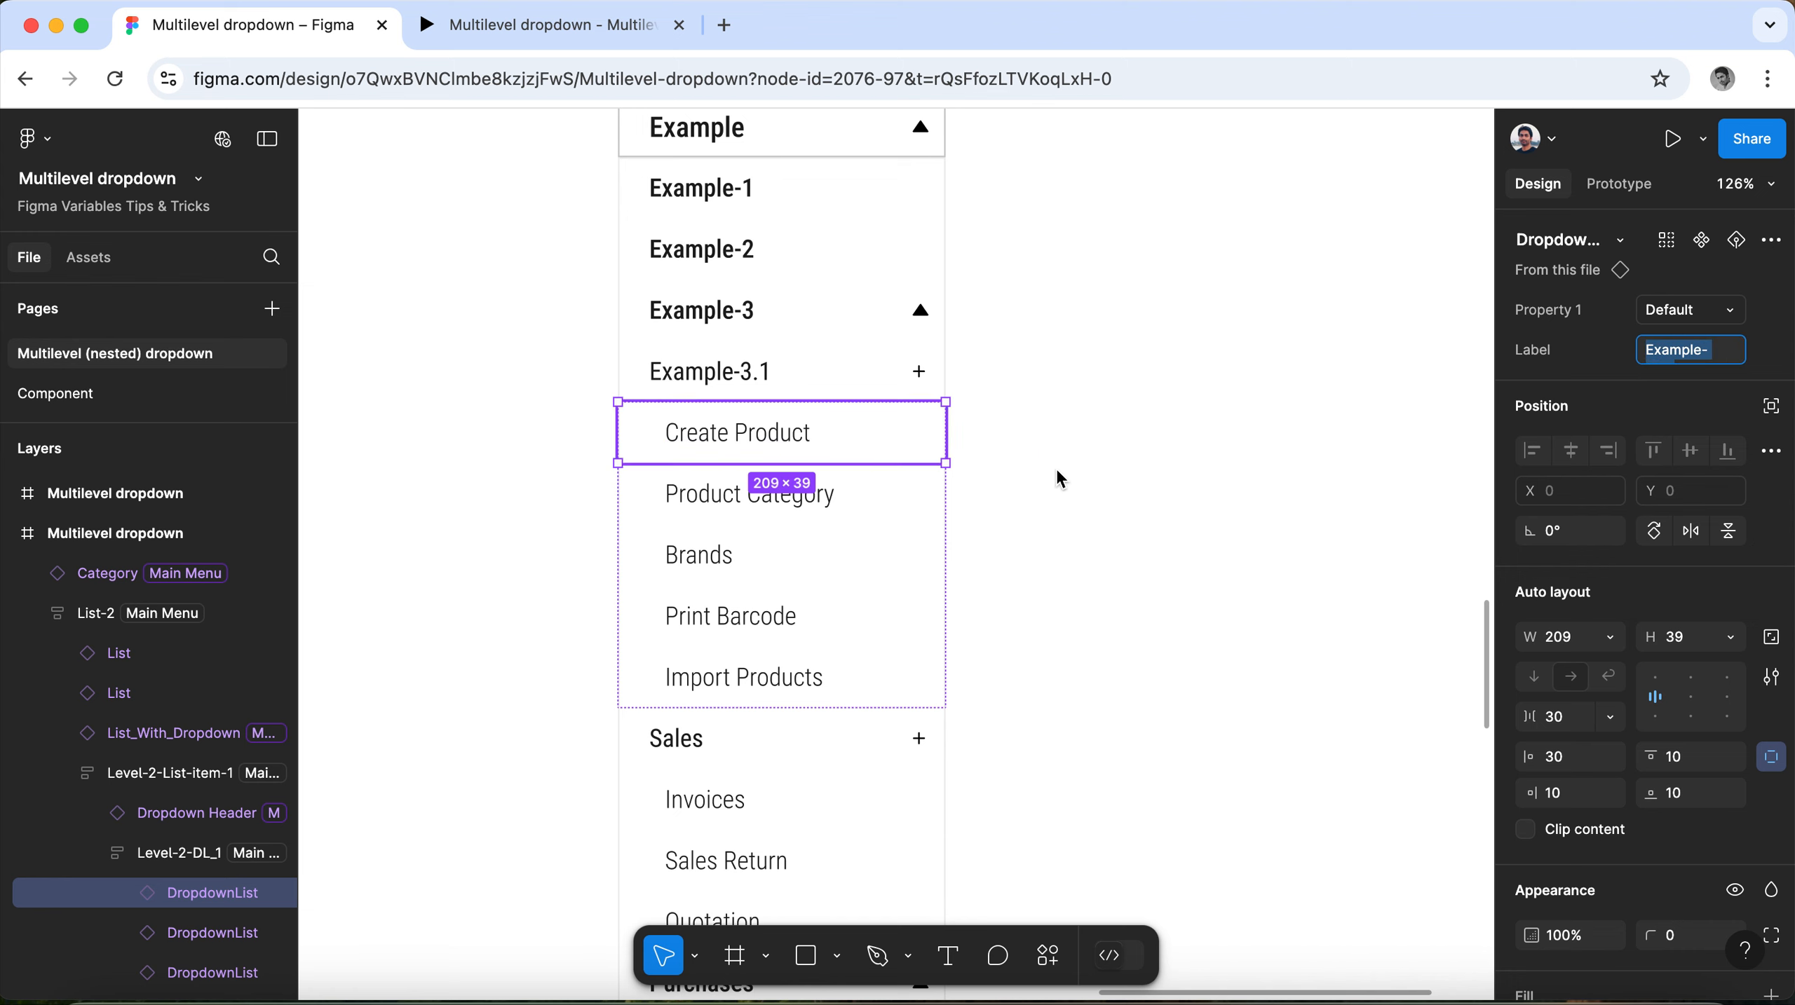
left_click(1152, 463)
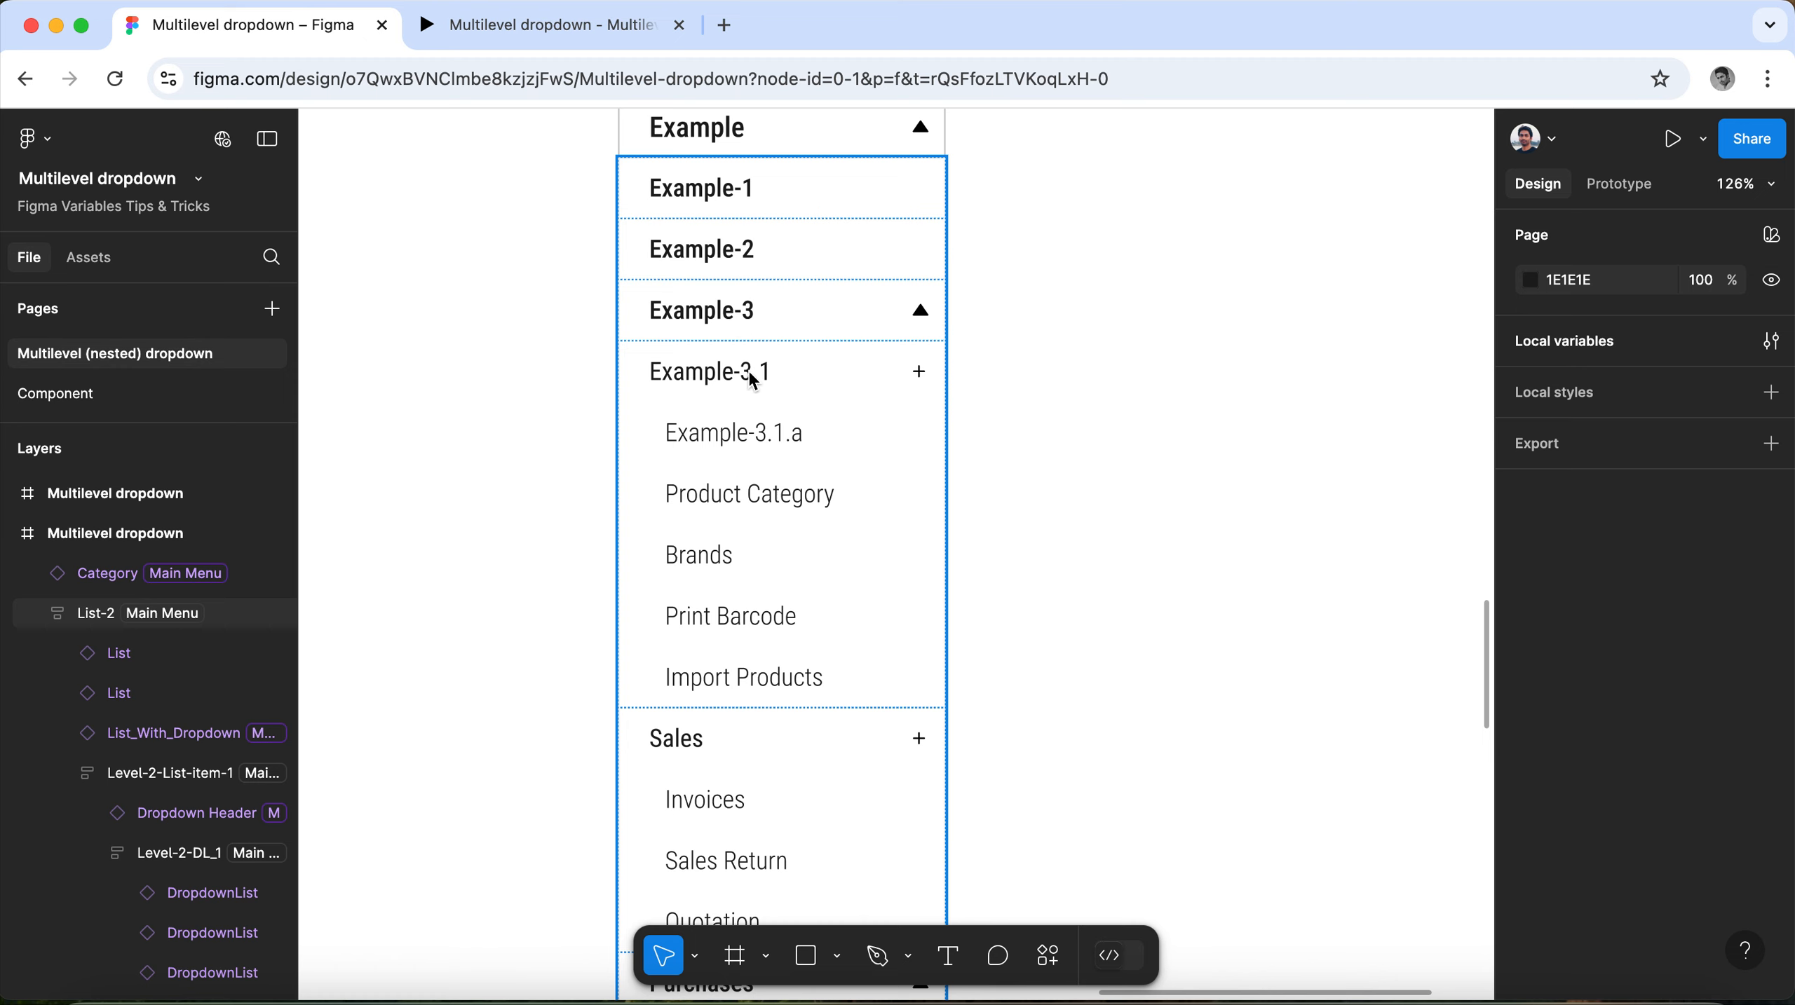
Change the label of the nested Sales dropdown header to "Example-3.2".
left_click(692, 741)
left_click(692, 741)
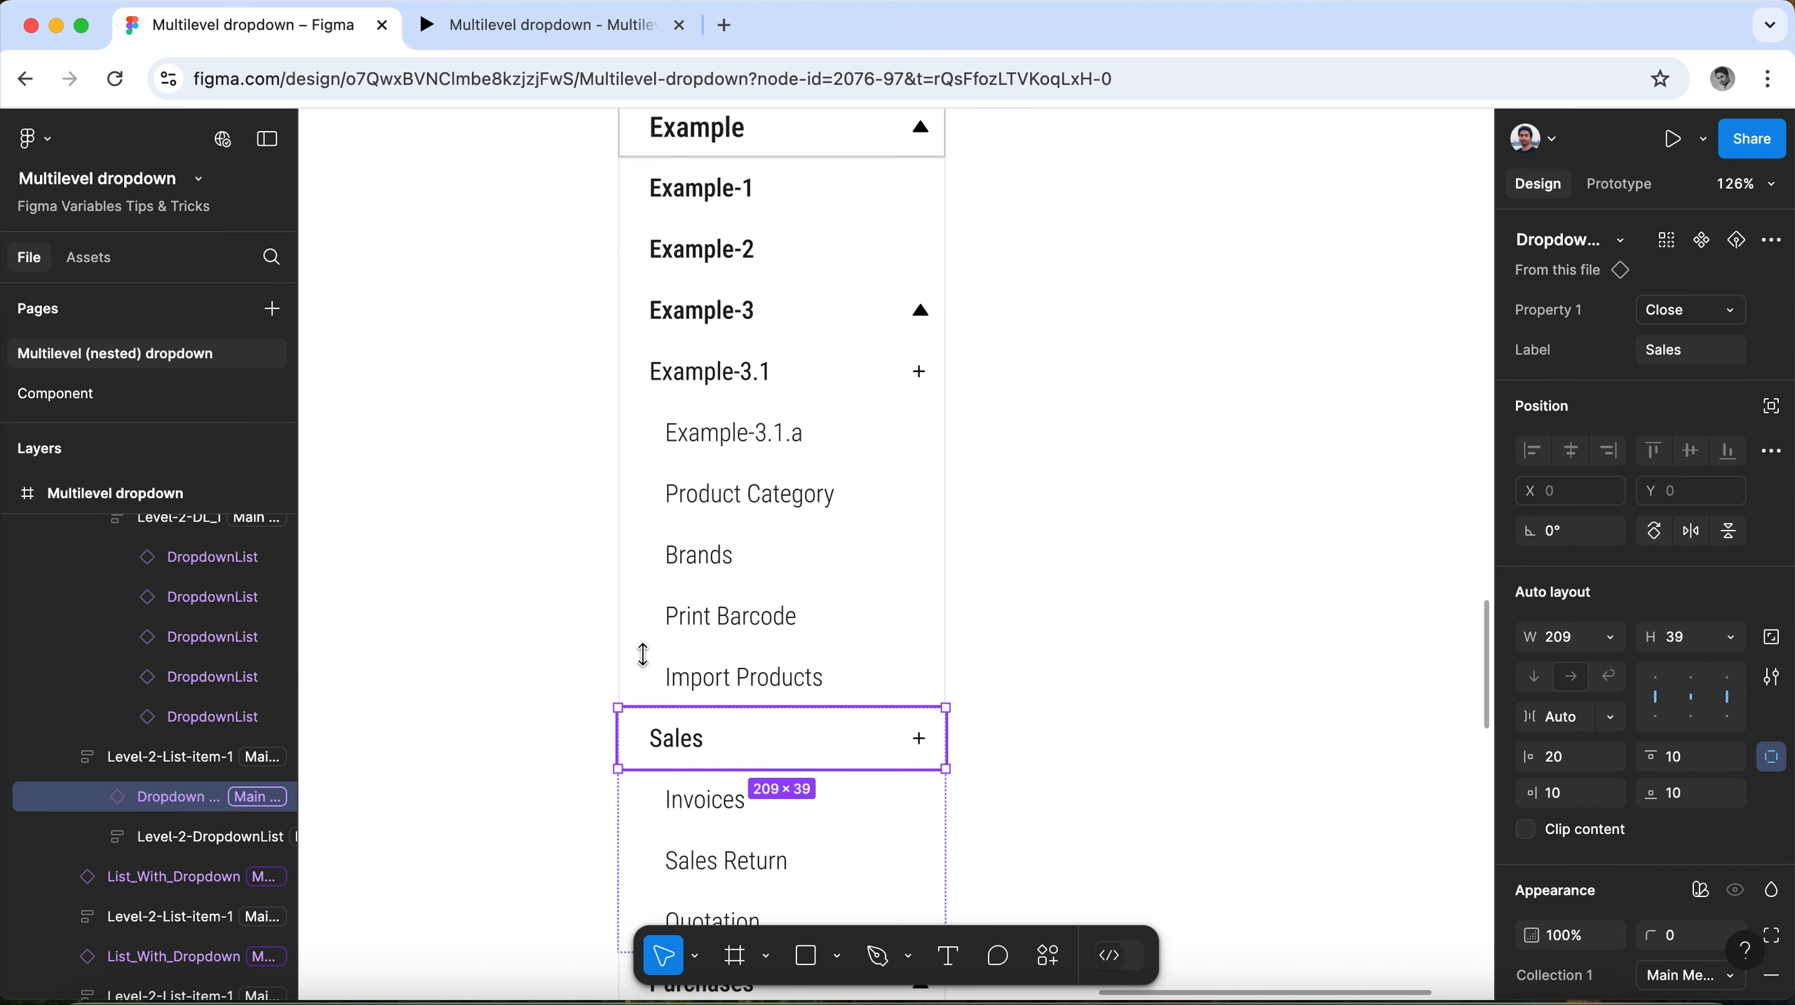
left_click(1698, 355)
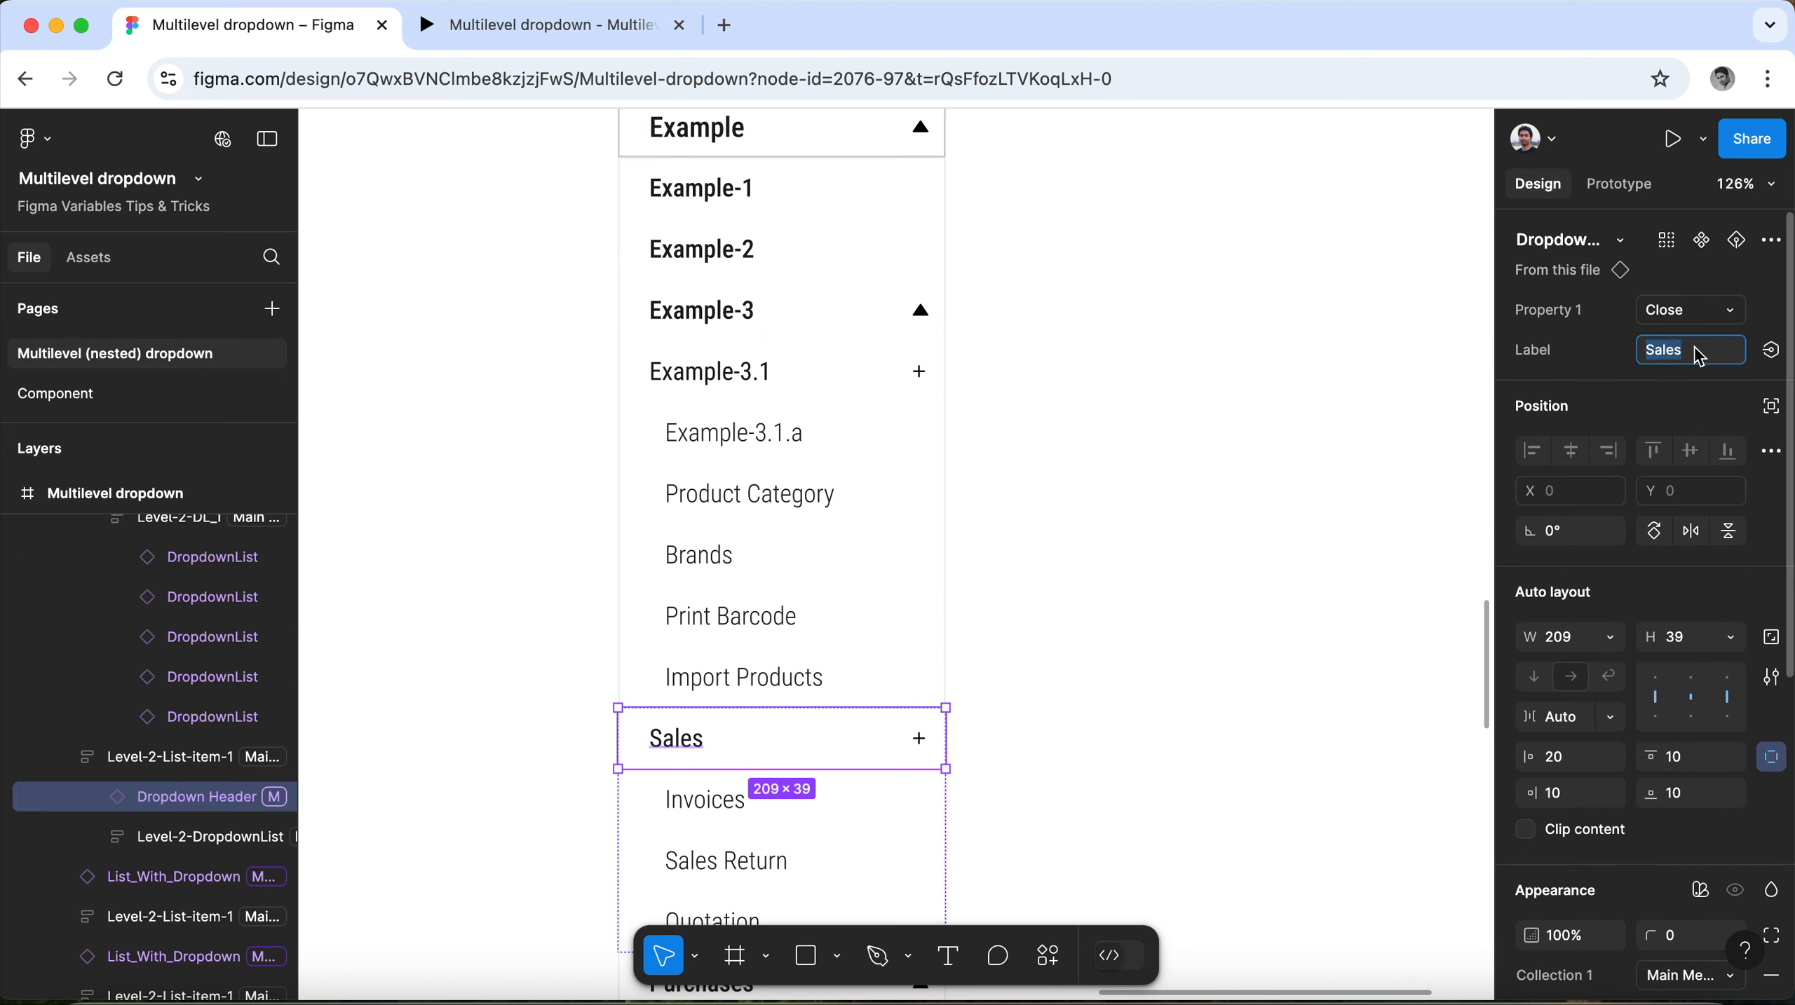
type("Example-3.1.a")
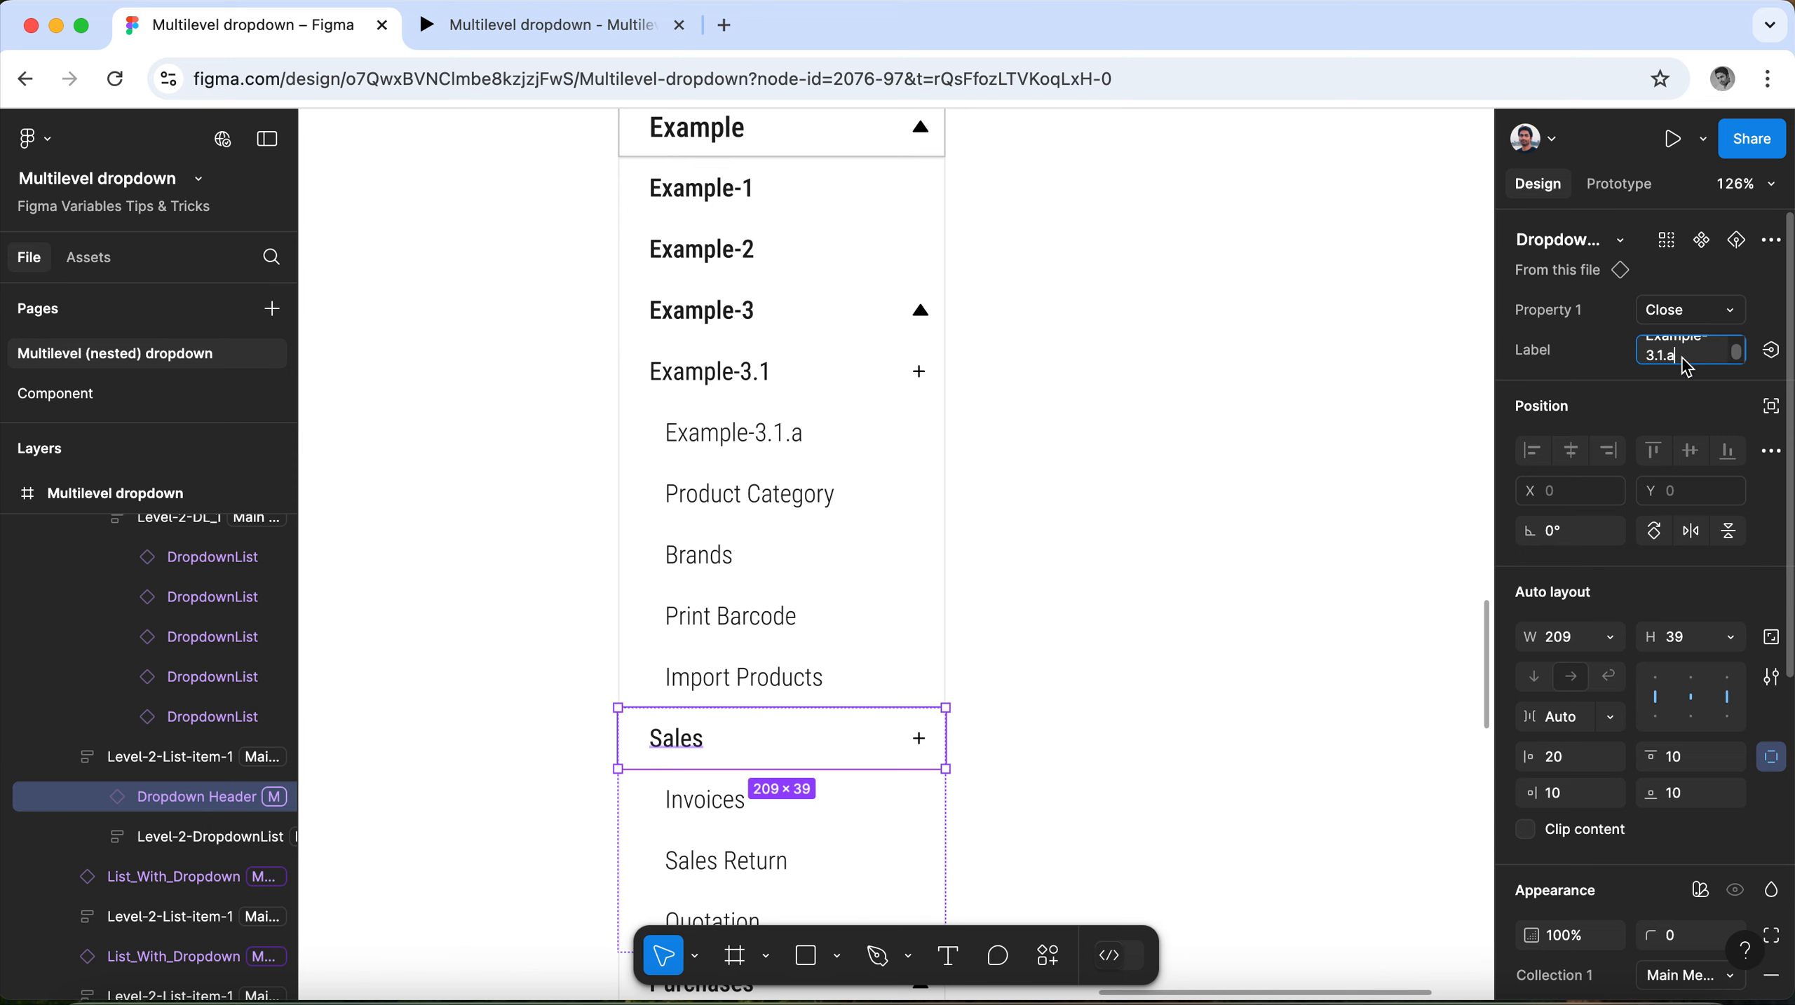
key("BackSpace")
key("BackSpace")
type("2")
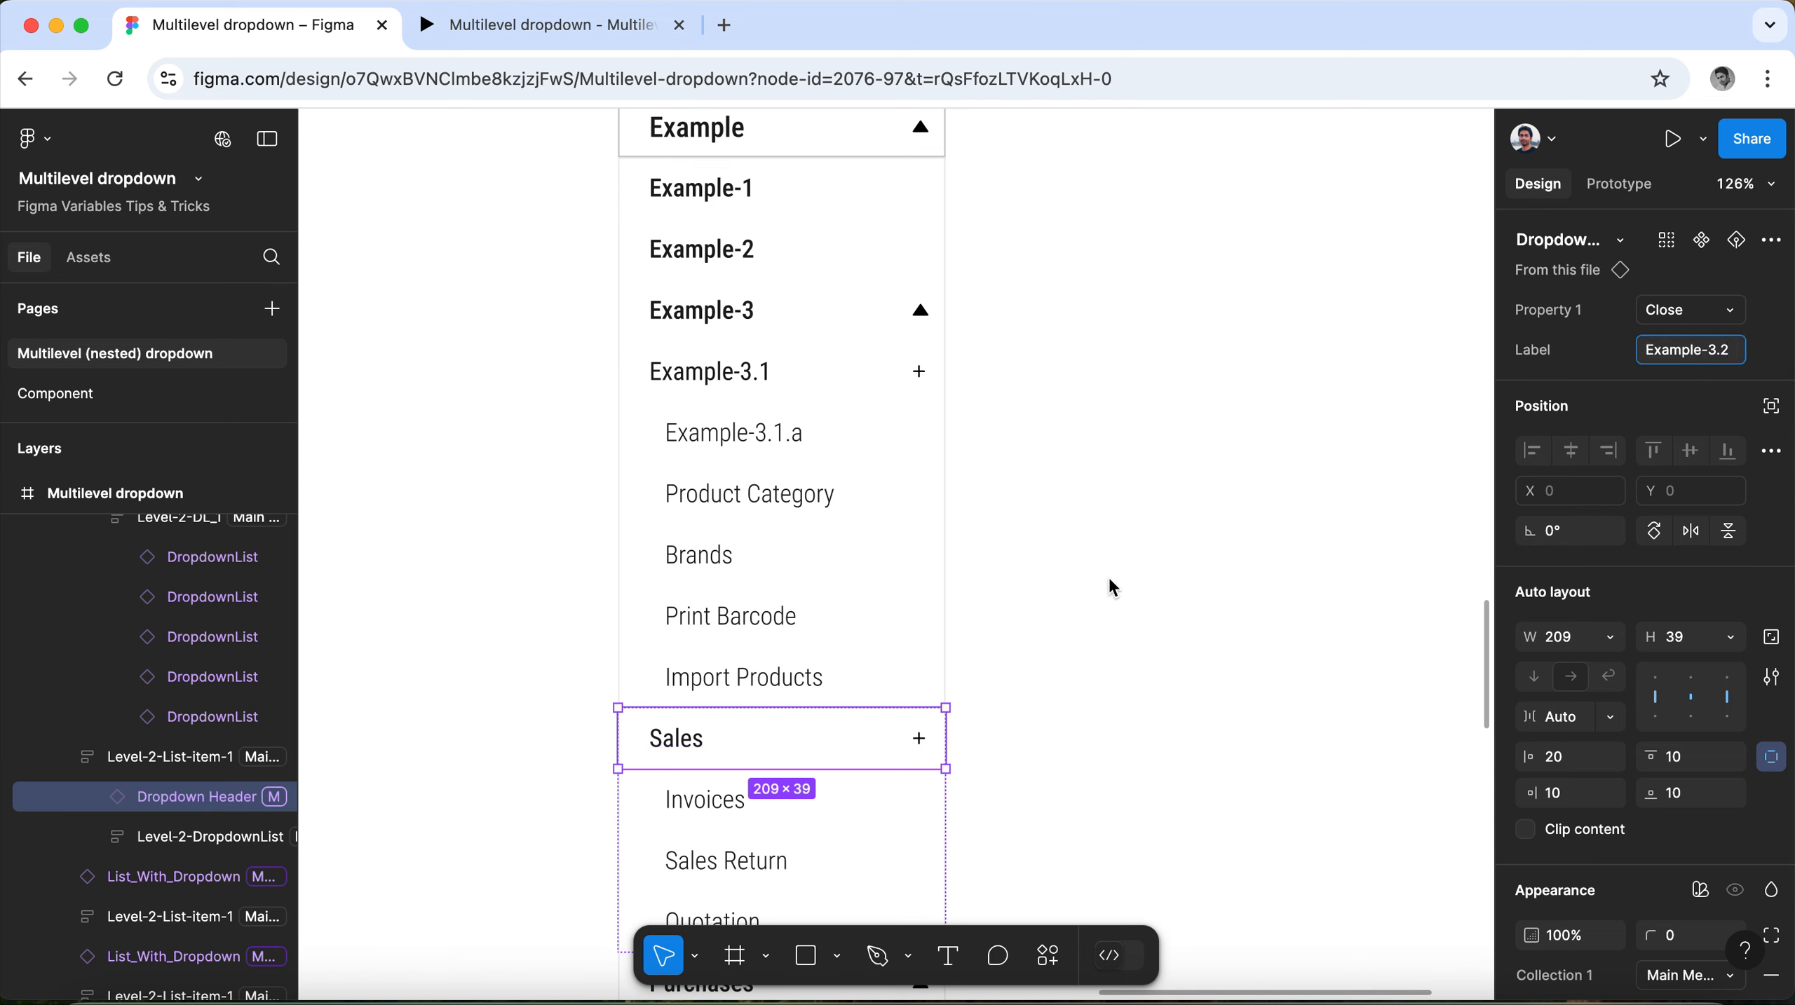
left_click(1108, 574)
Change the label of the Purchases dropdown item to "Example-4".
scroll(860, 549, "down", 1)
scroll(860, 550, "down", 2)
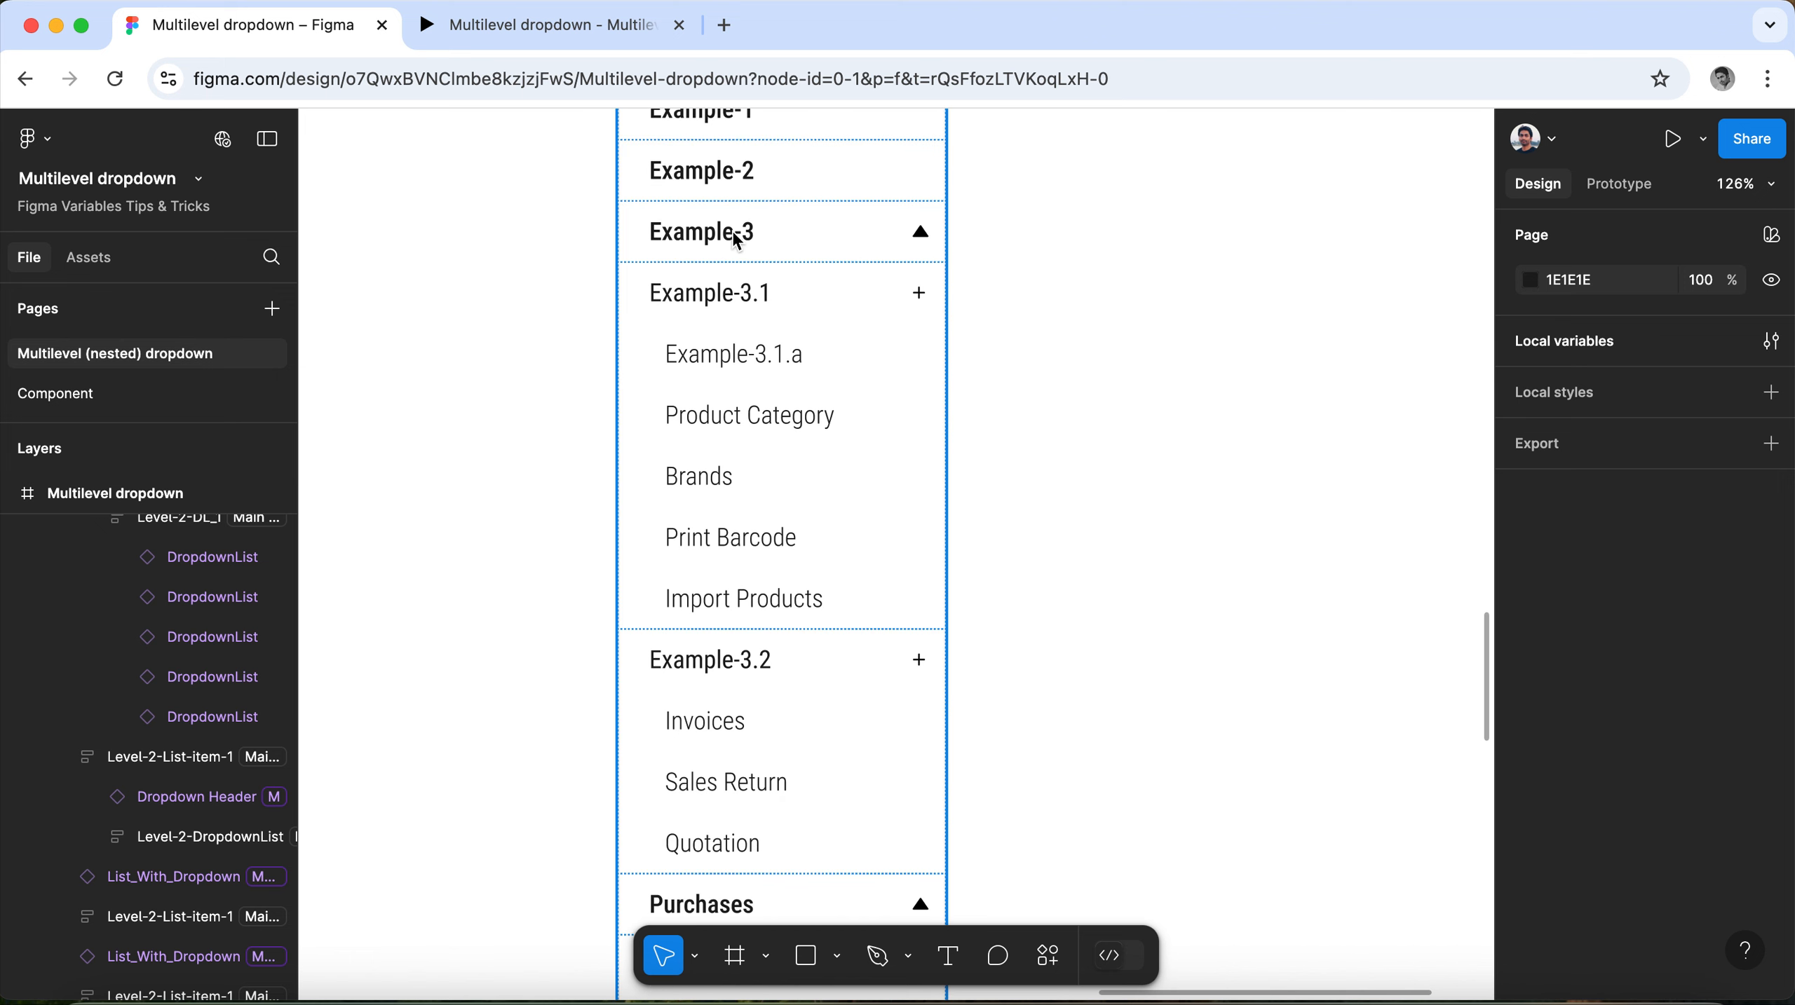
scroll(861, 566, "down", 1)
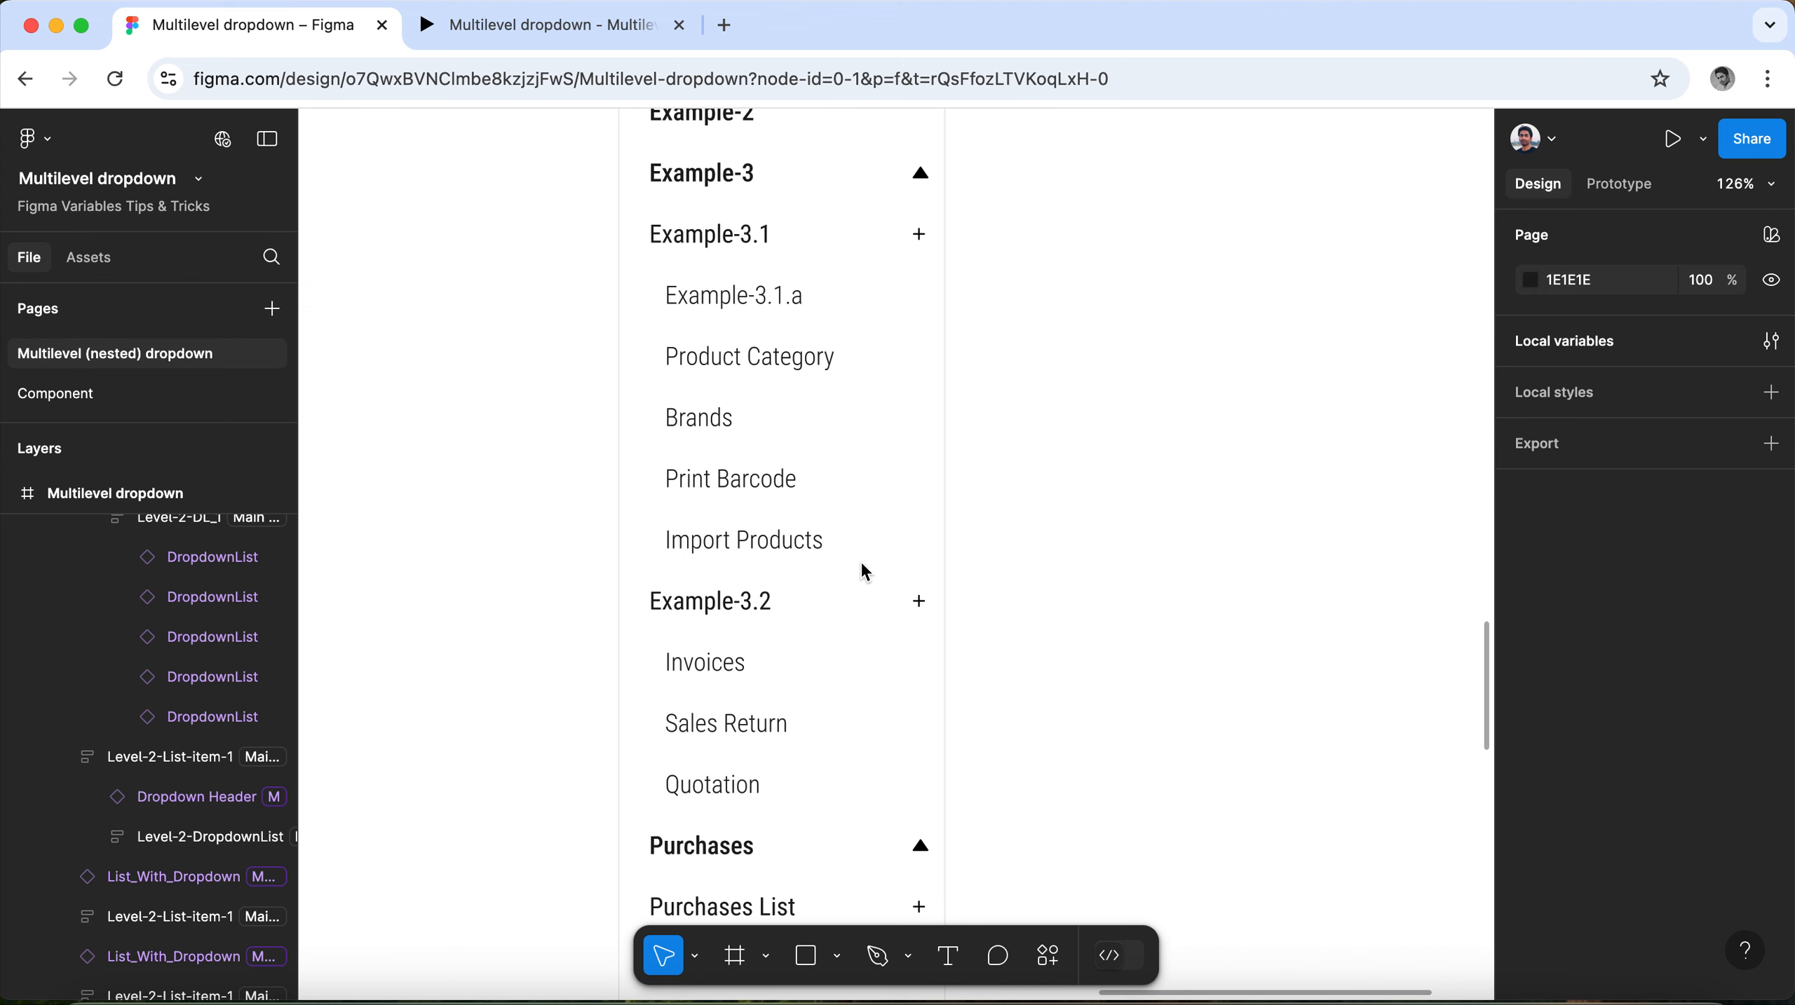
scroll(865, 570, "down", 1)
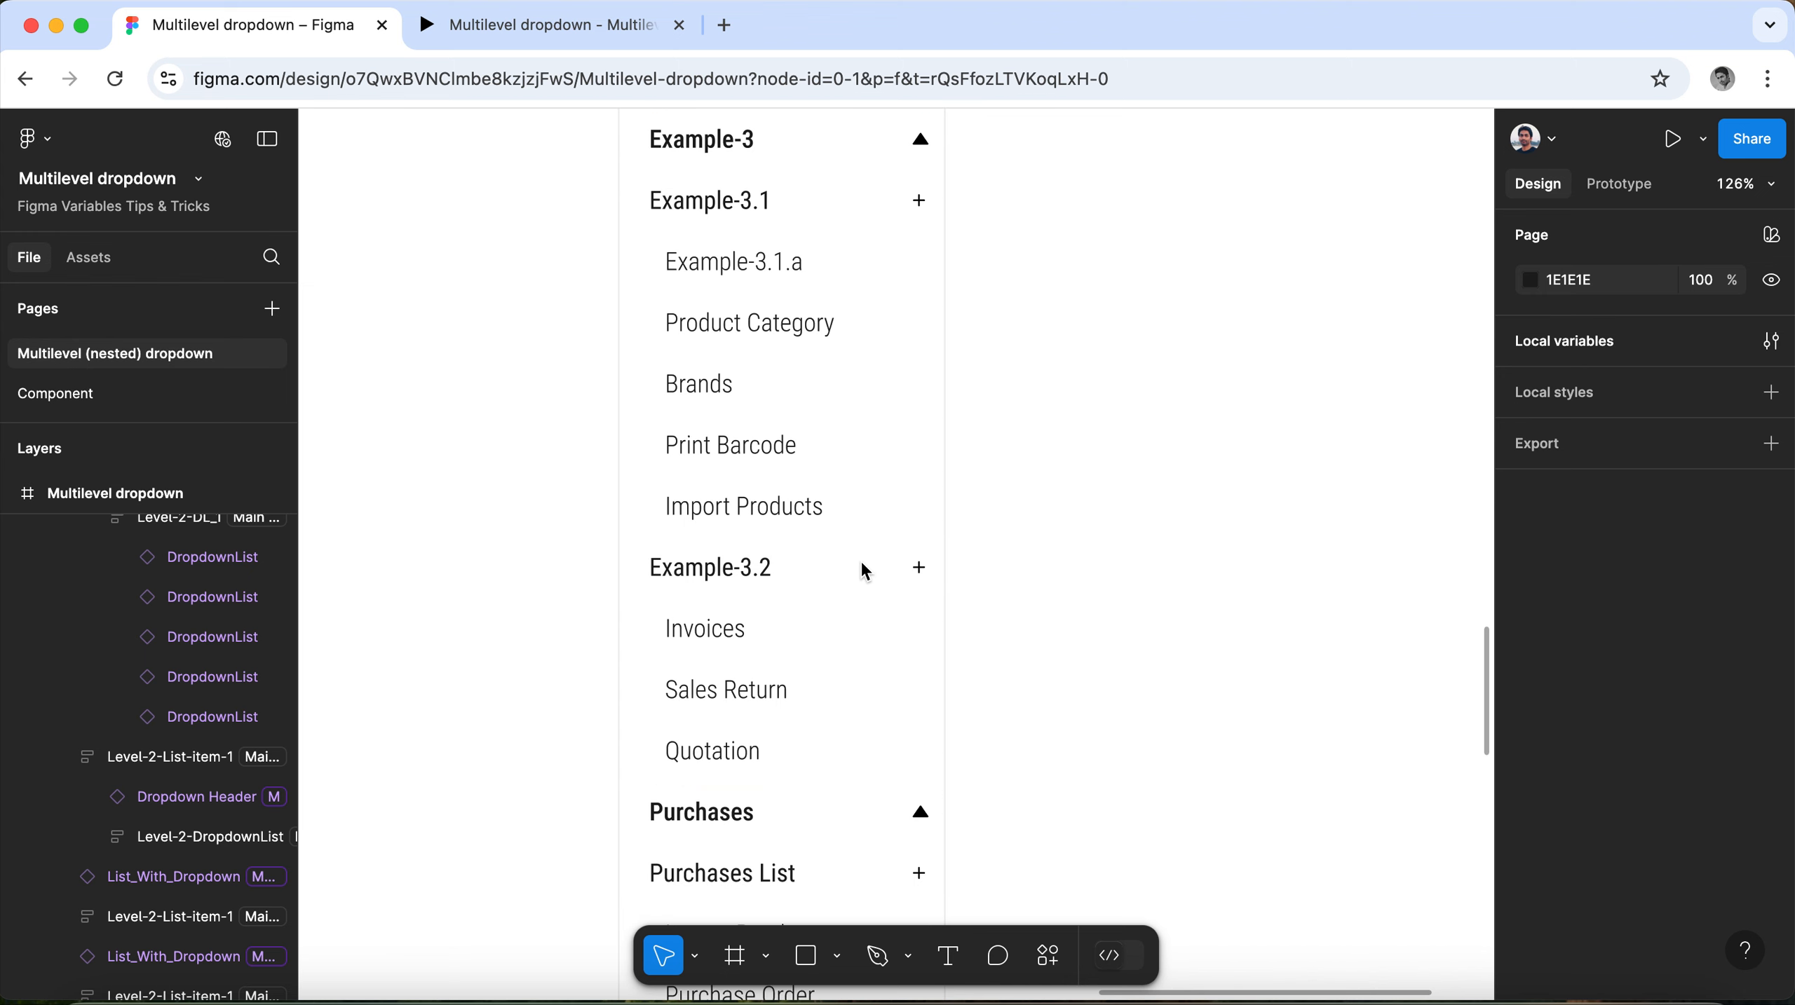
scroll(864, 570, "up", 4)
scroll(862, 567, "down", 6)
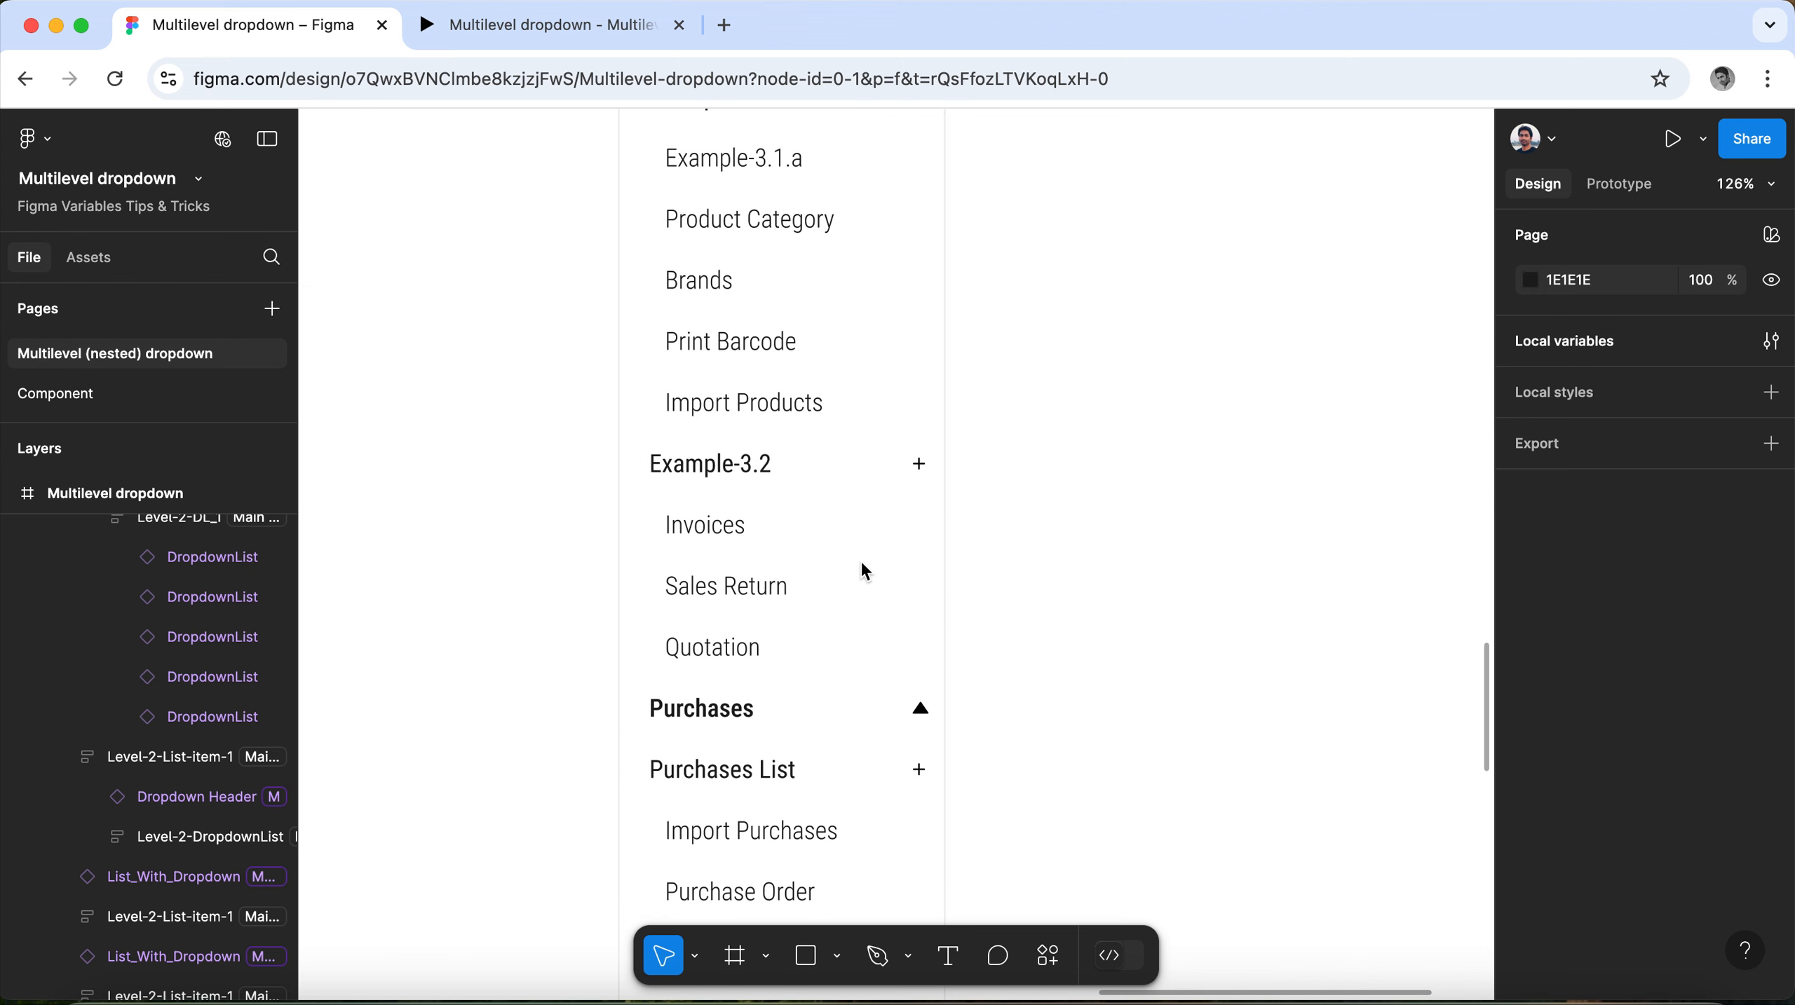
left_click(739, 651)
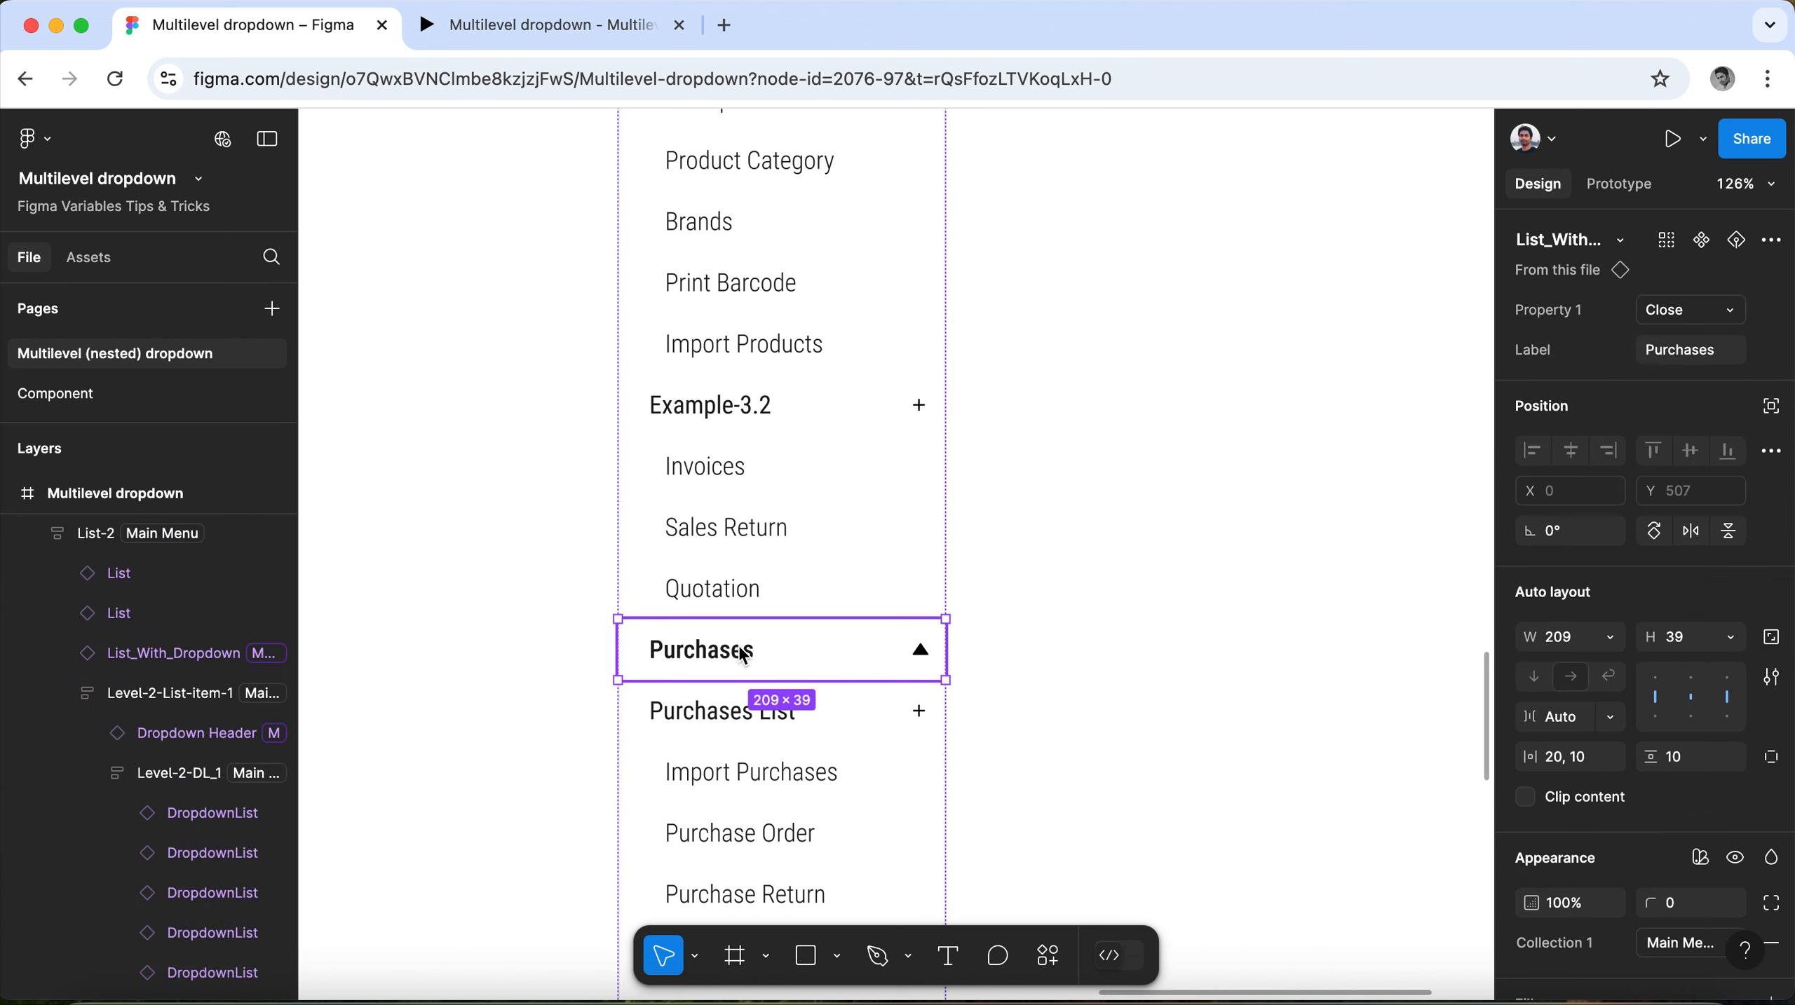
left_click(1717, 359)
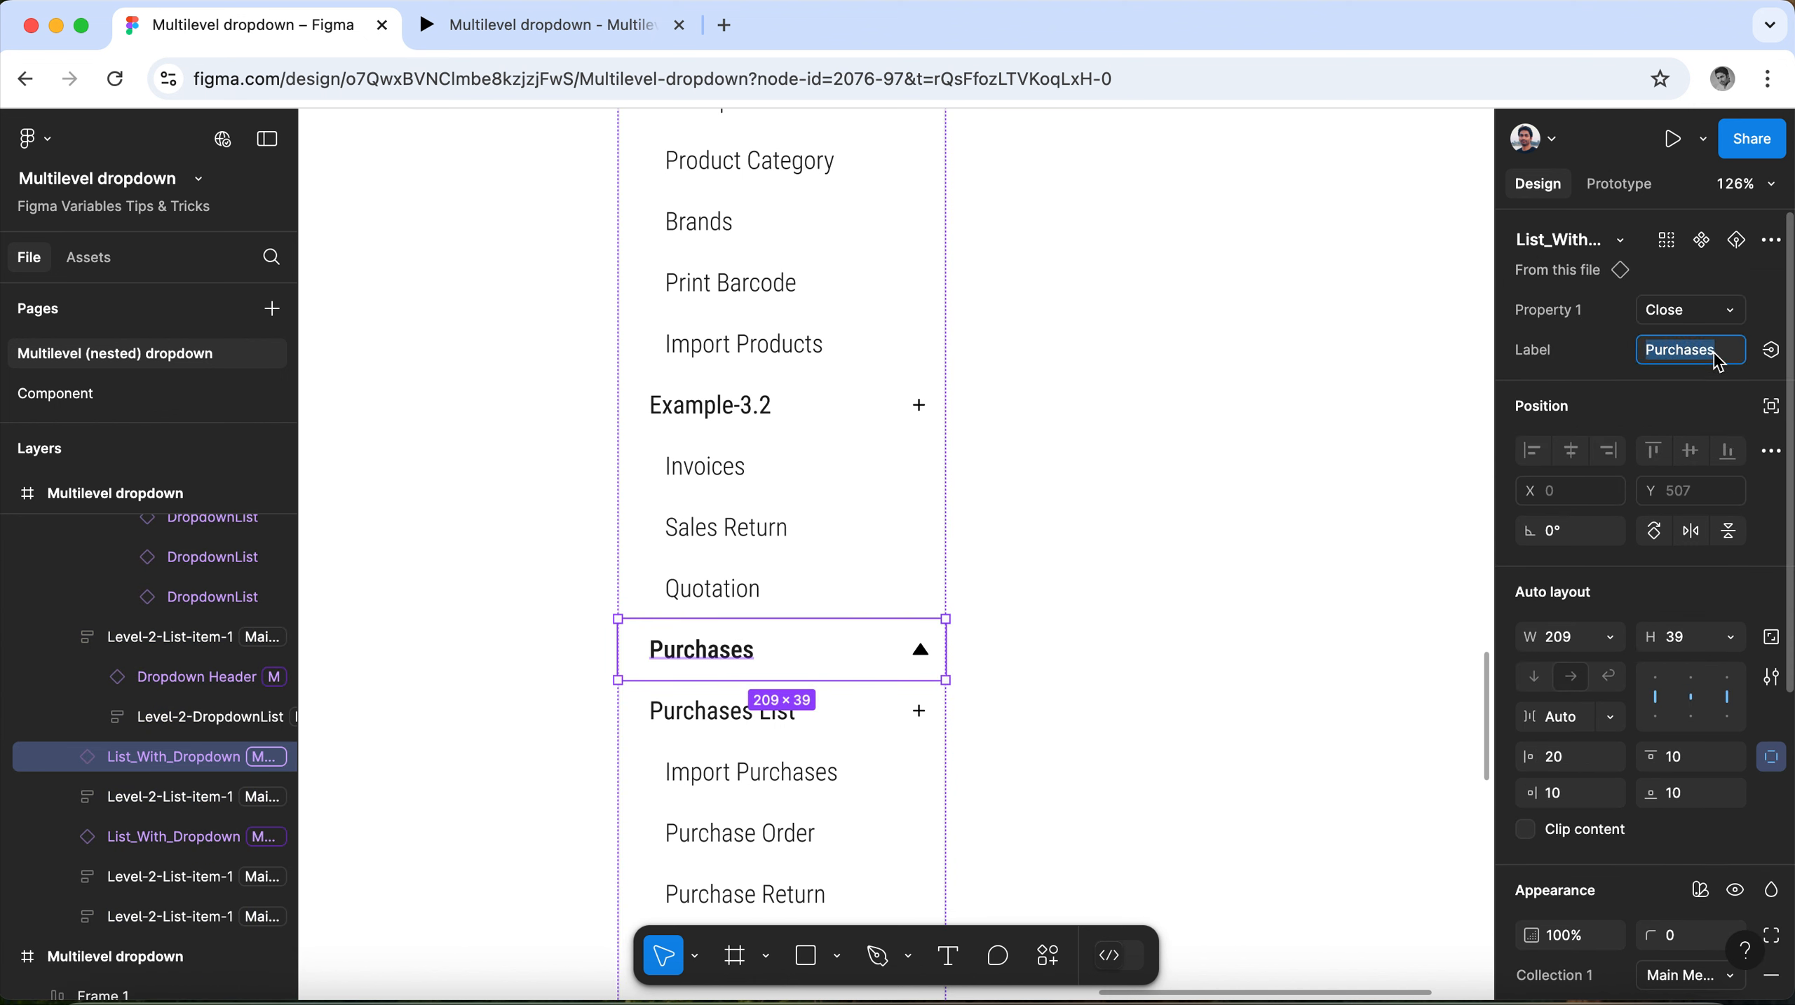
type("Example-3.1.a")
key("BackSpace")
key("BackSpace")
Change the label of the nested Purchases List dropdown header to "Example-4.1" and select that text for reuse.
left_click(789, 718)
left_click(789, 718)
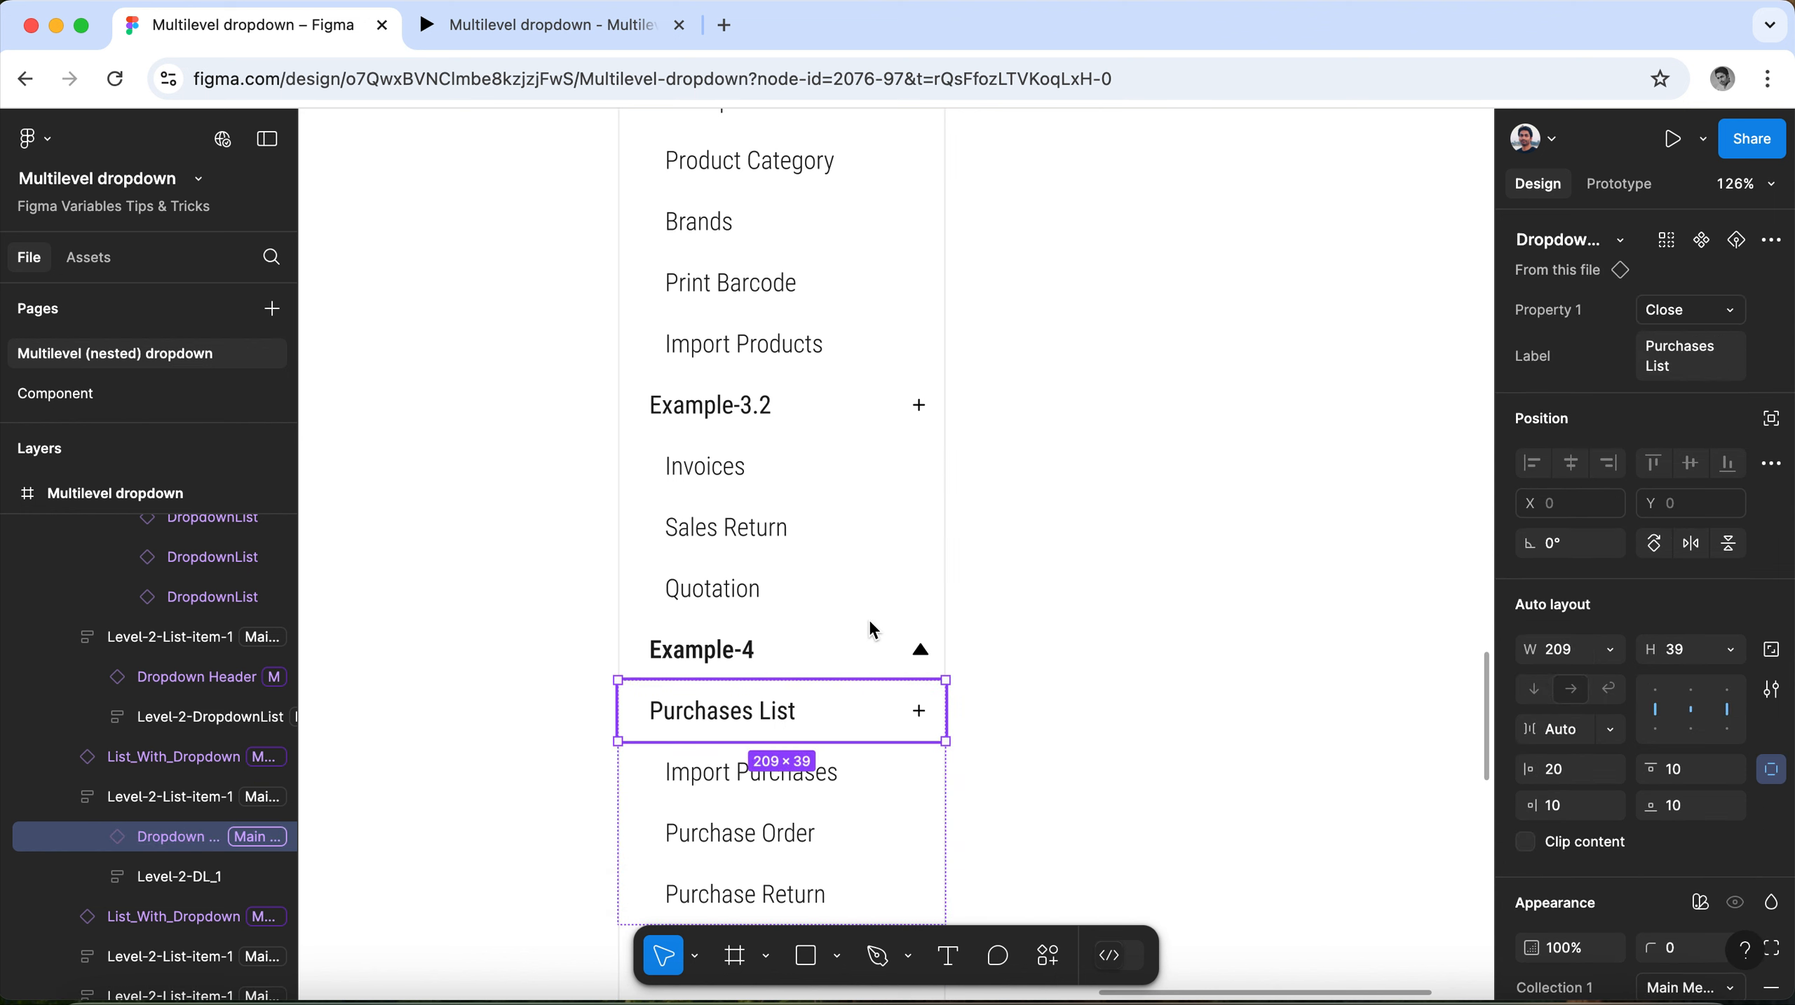
left_click(1687, 376)
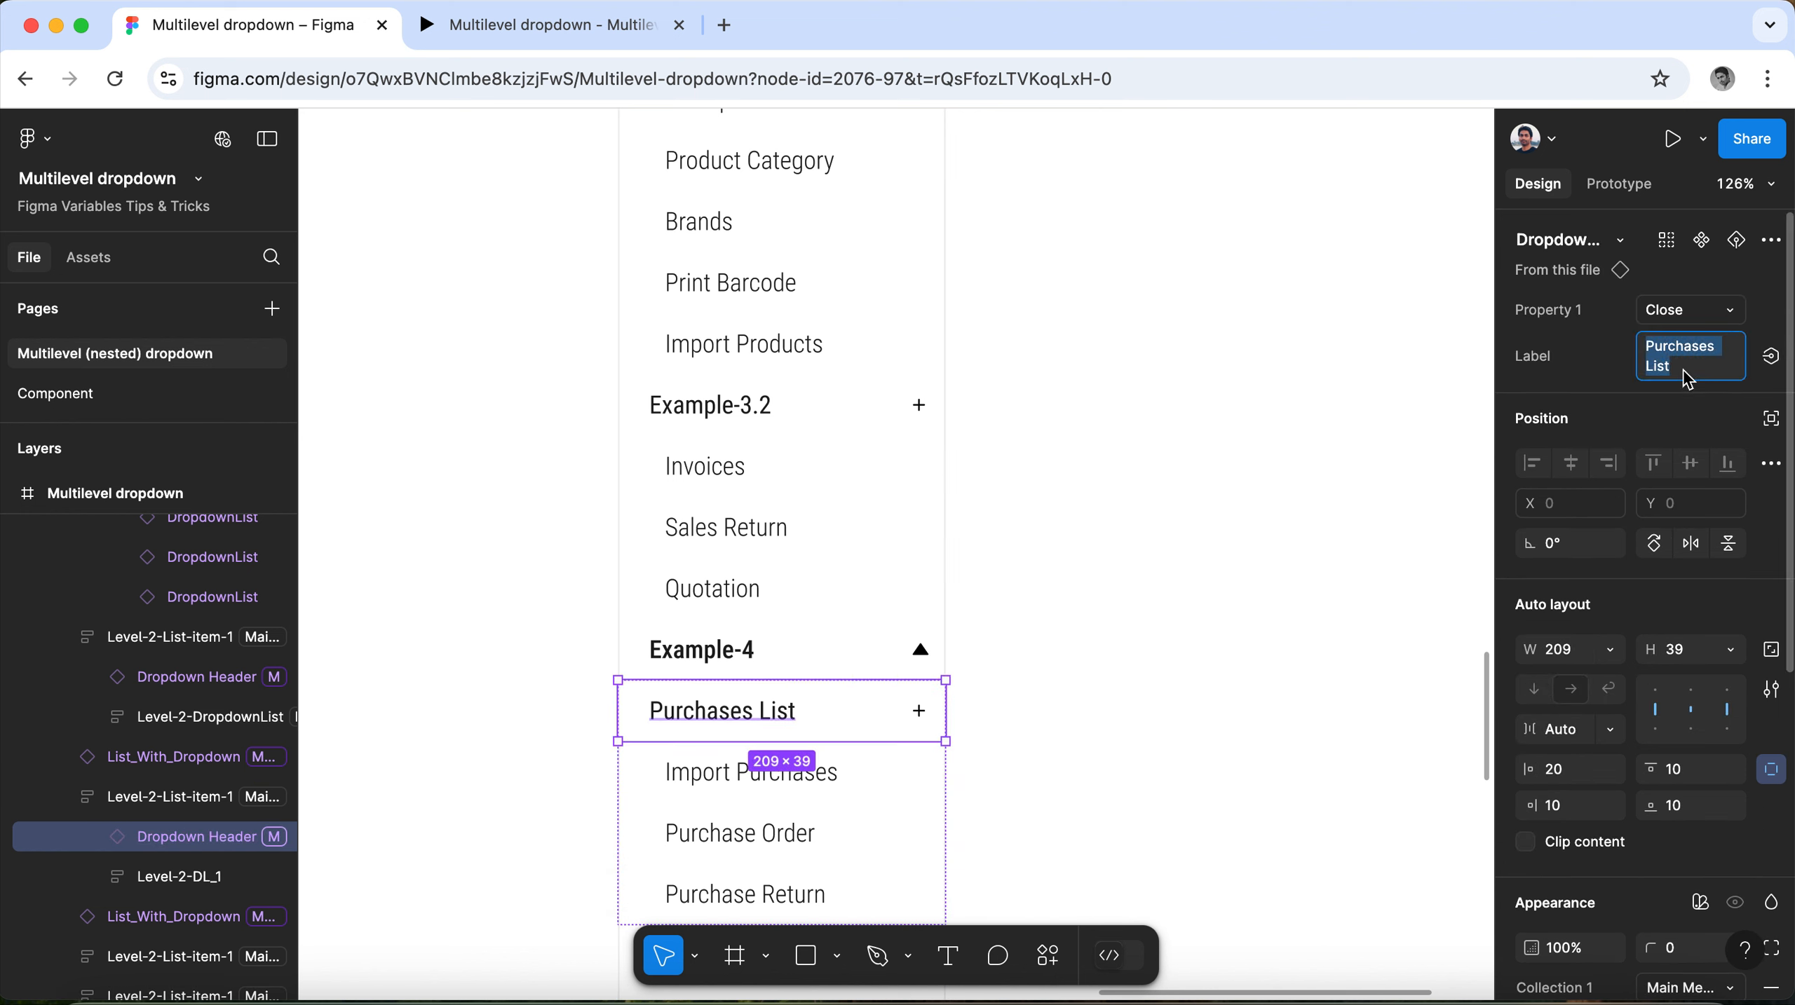
type("Example-3.1.a")
key("BackSpace")
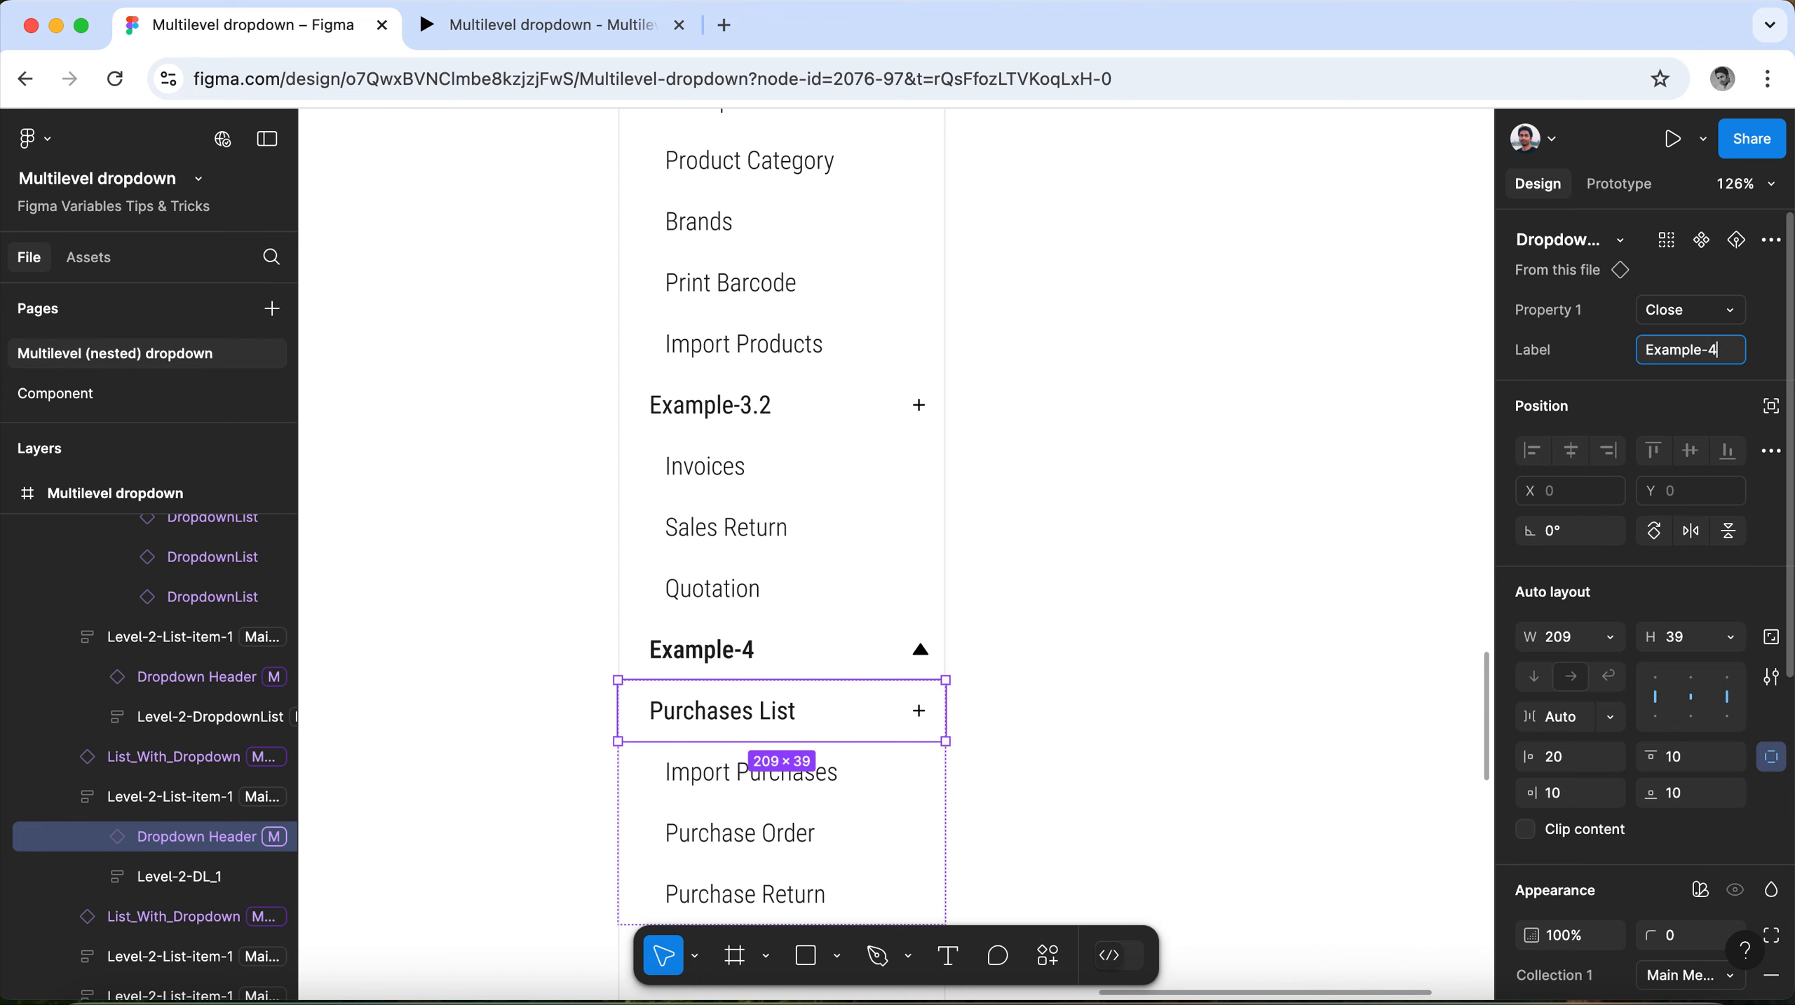
scroll(906, 547, "down", 5)
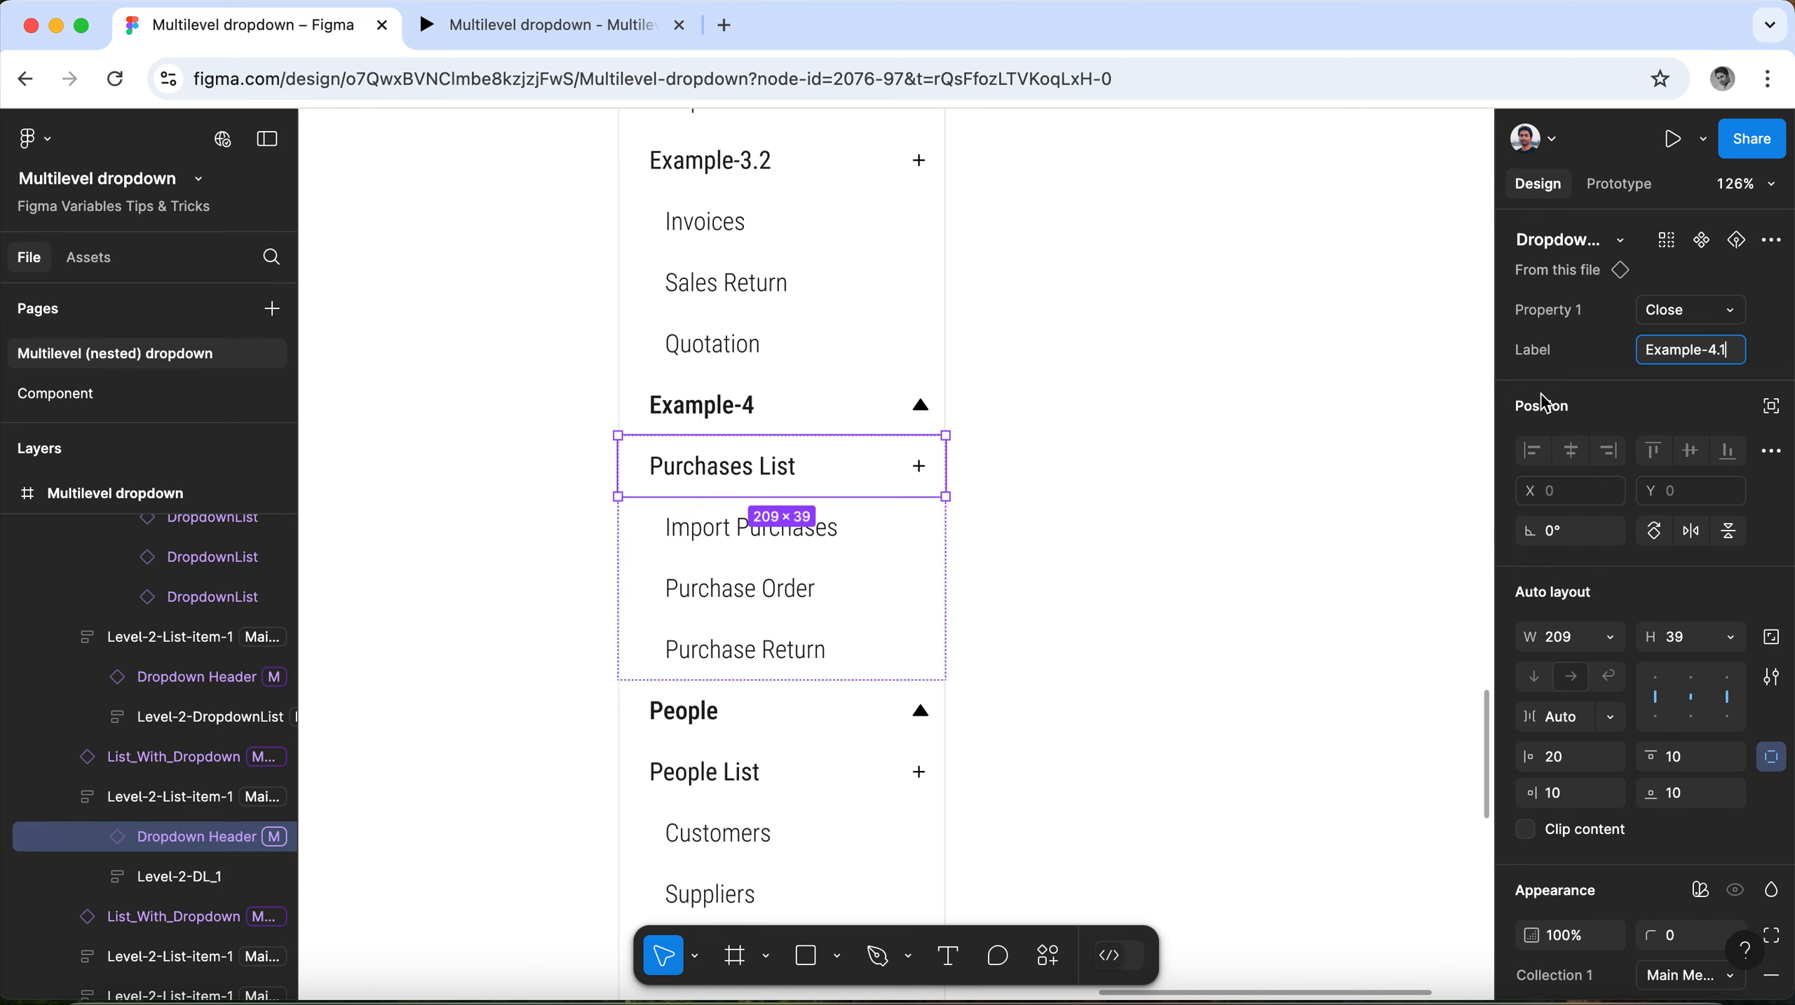
left_click_drag(1733, 352, 1626, 358)
key("super+c")
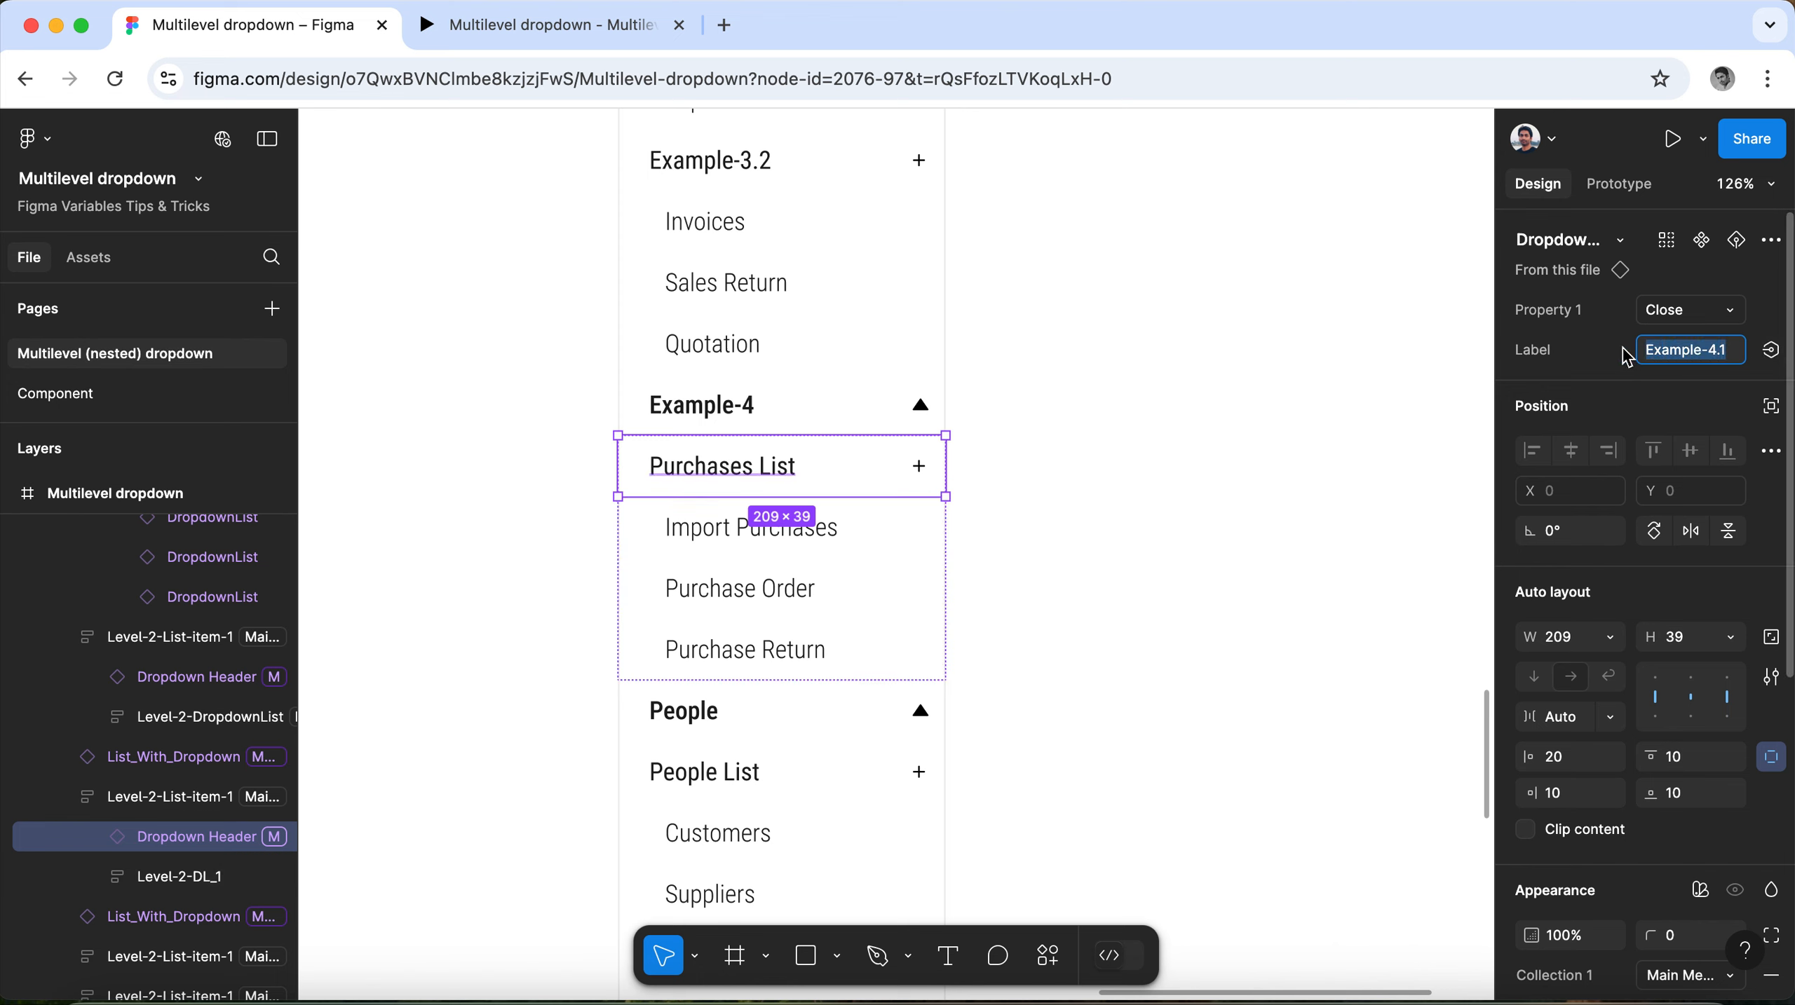
Change the label of the Import Purchases item in the nested Example-4.1 list to "Example-4.1.a".
left_click(852, 508)
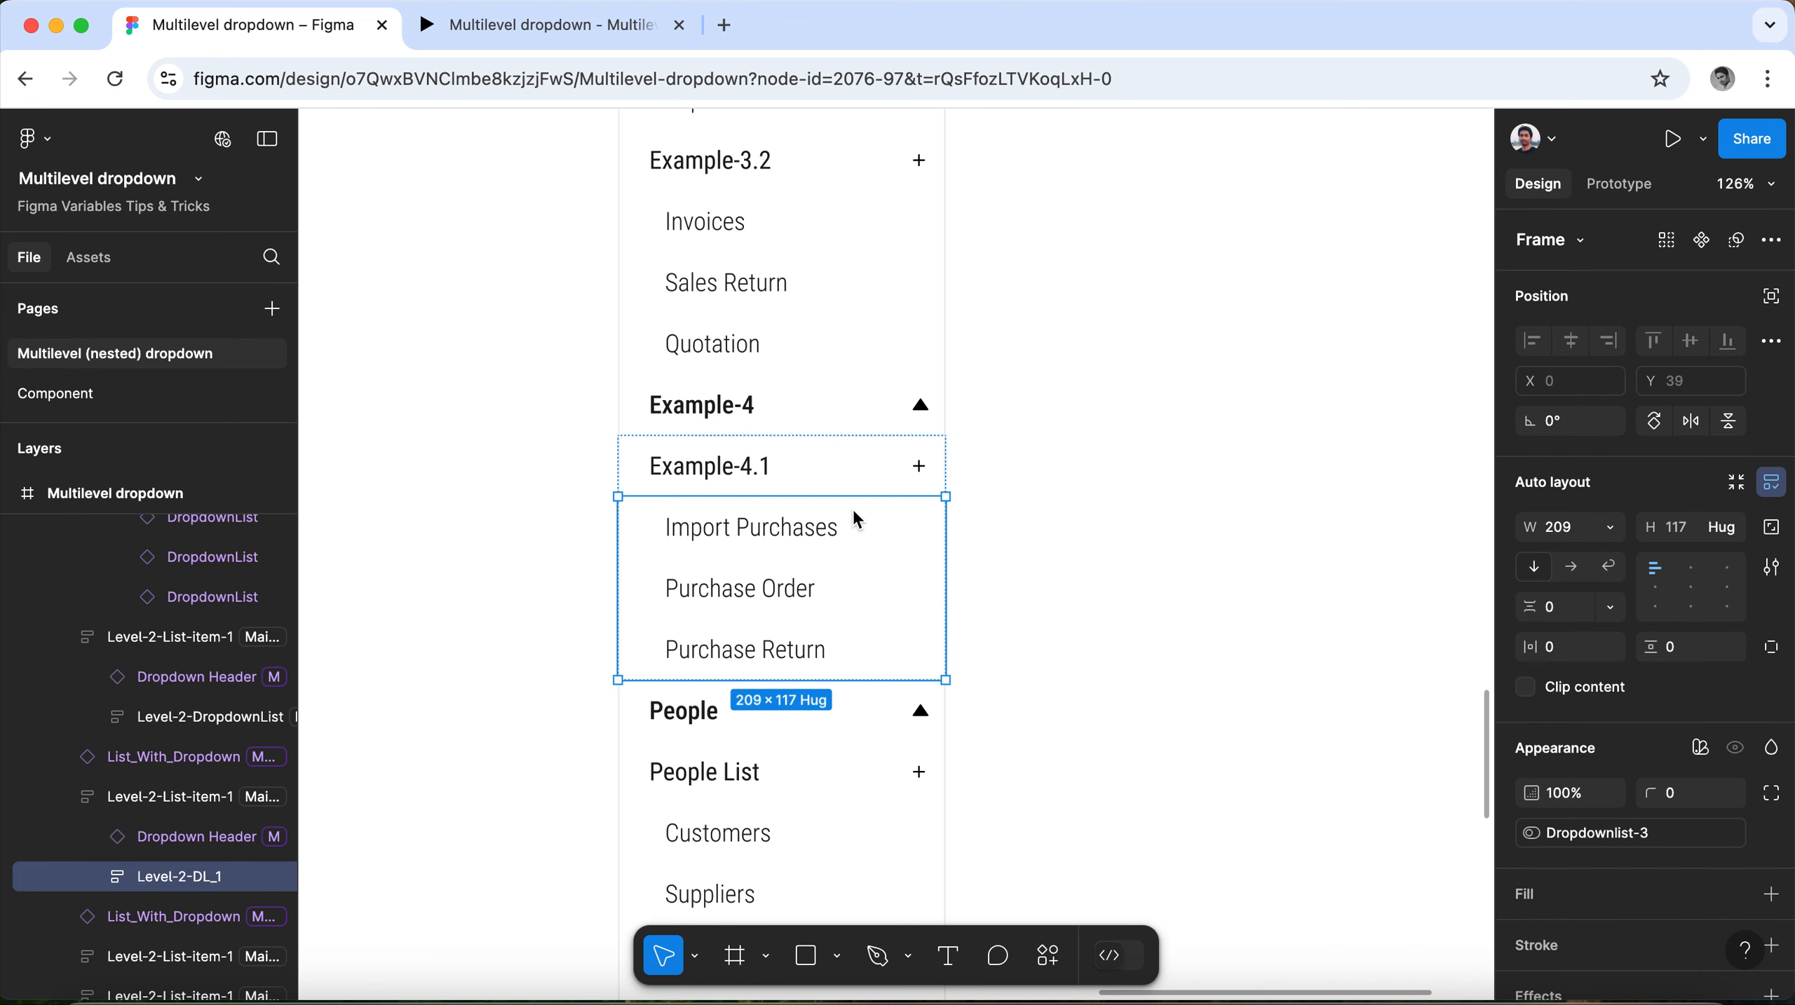
left_click(785, 537)
left_click(1728, 376)
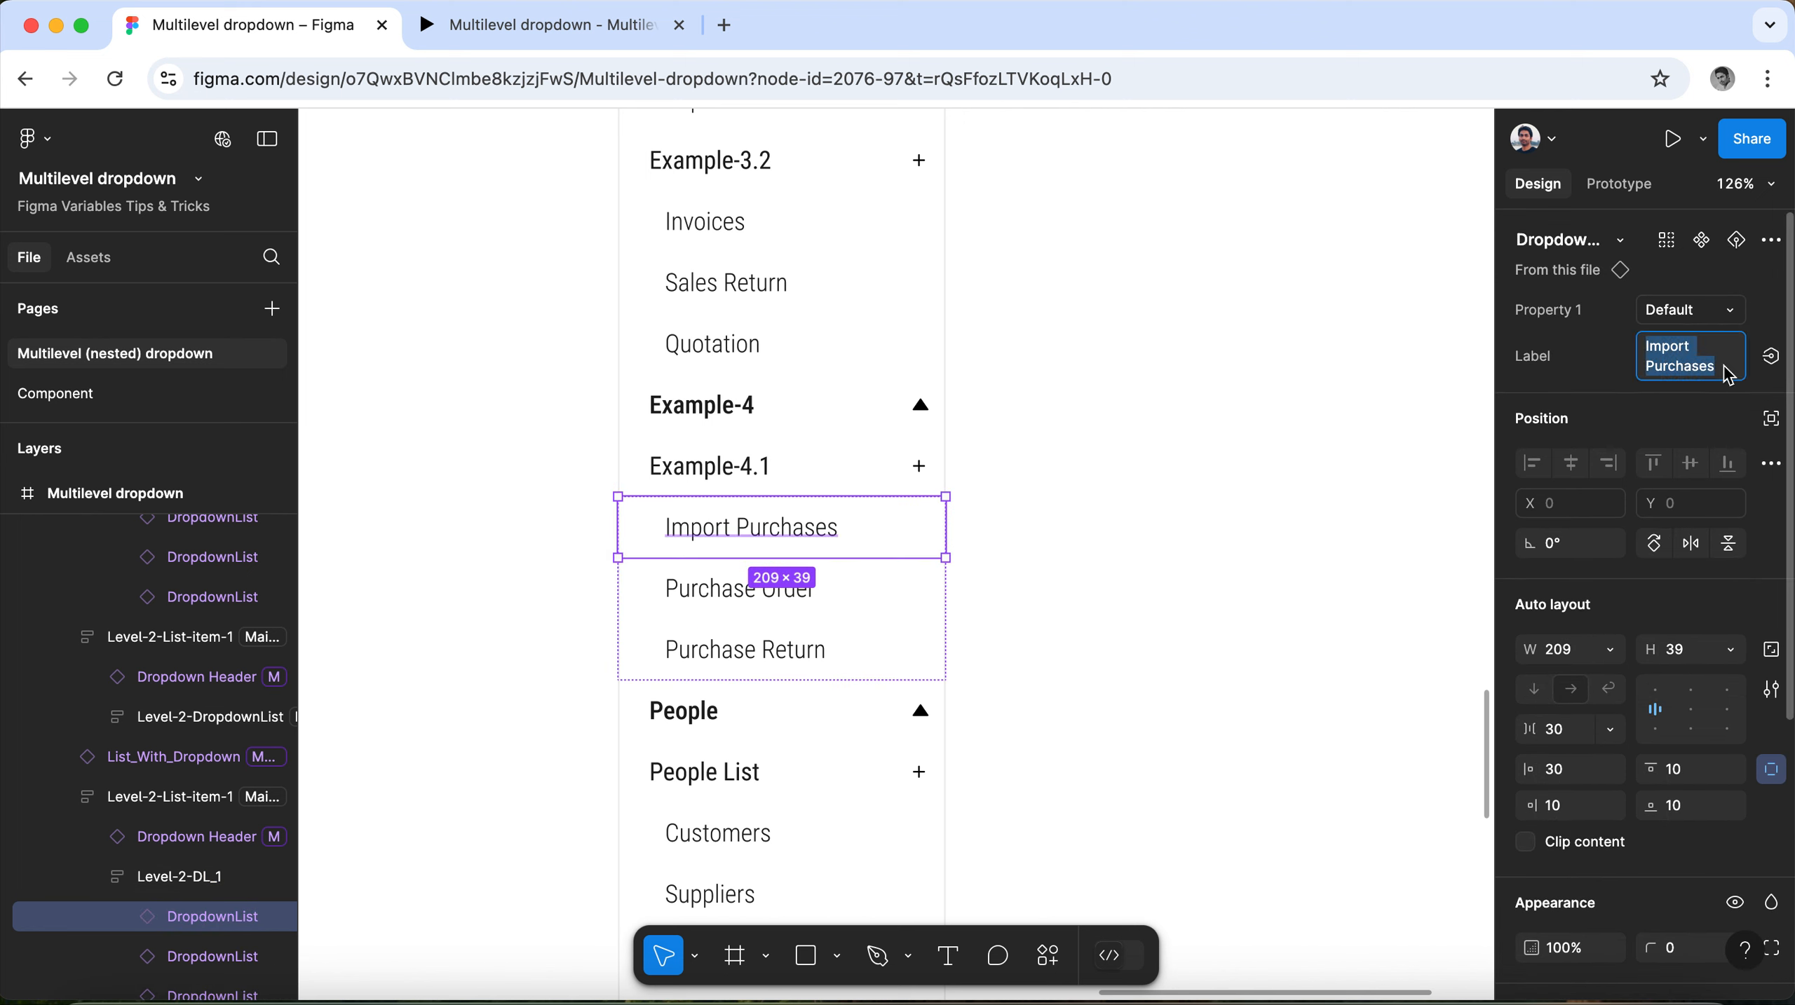
key("super+v")
type(".")
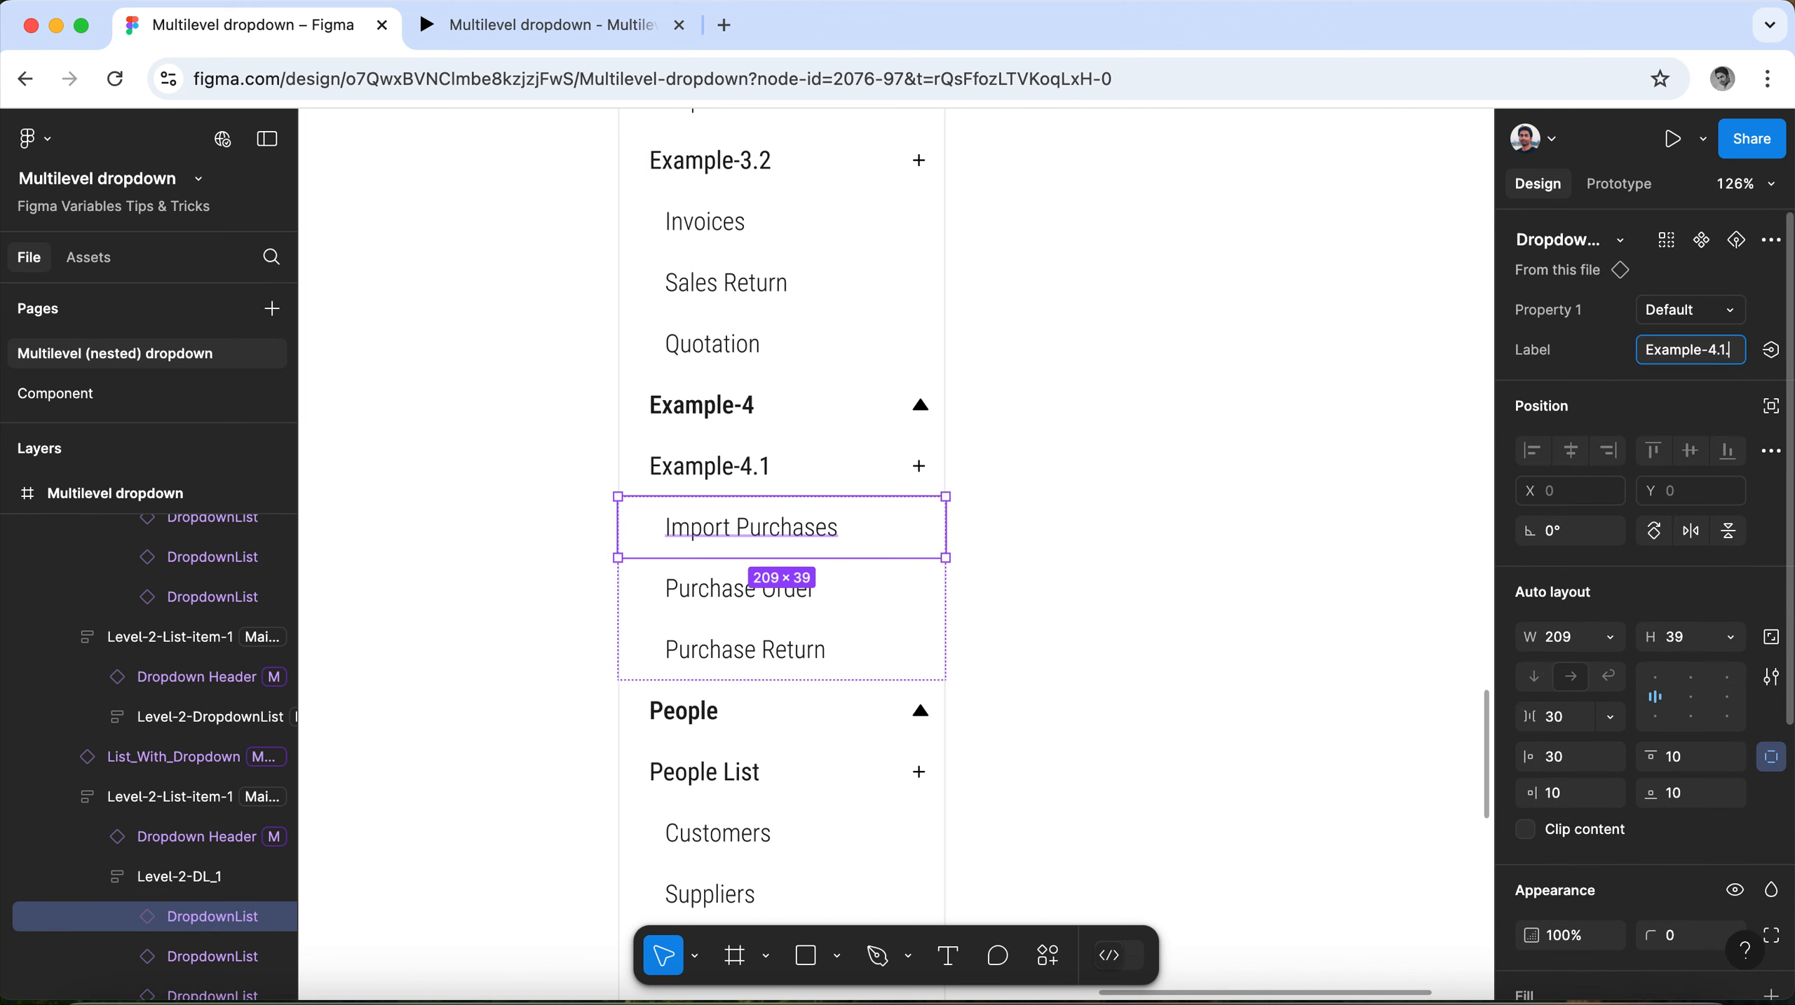
type("a")
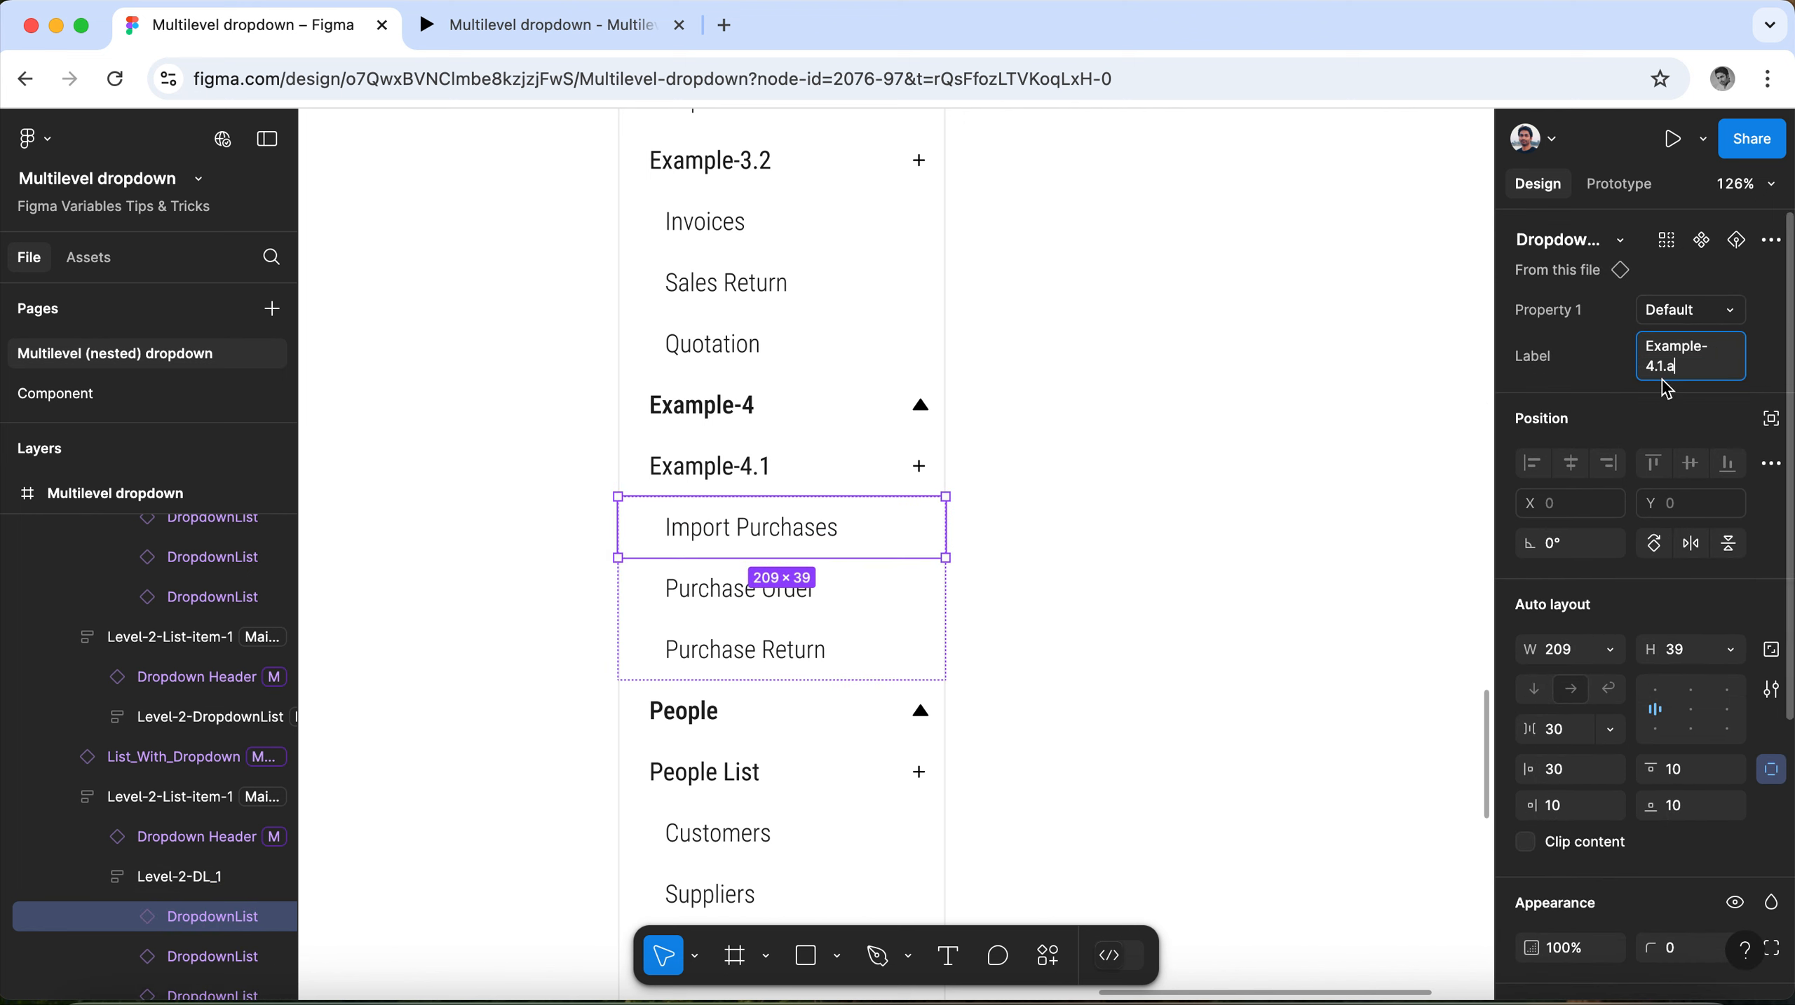
Change the label of the Purchase Order item in the nested Example-4.1 list to "Example-4.1.b".
left_click(826, 583)
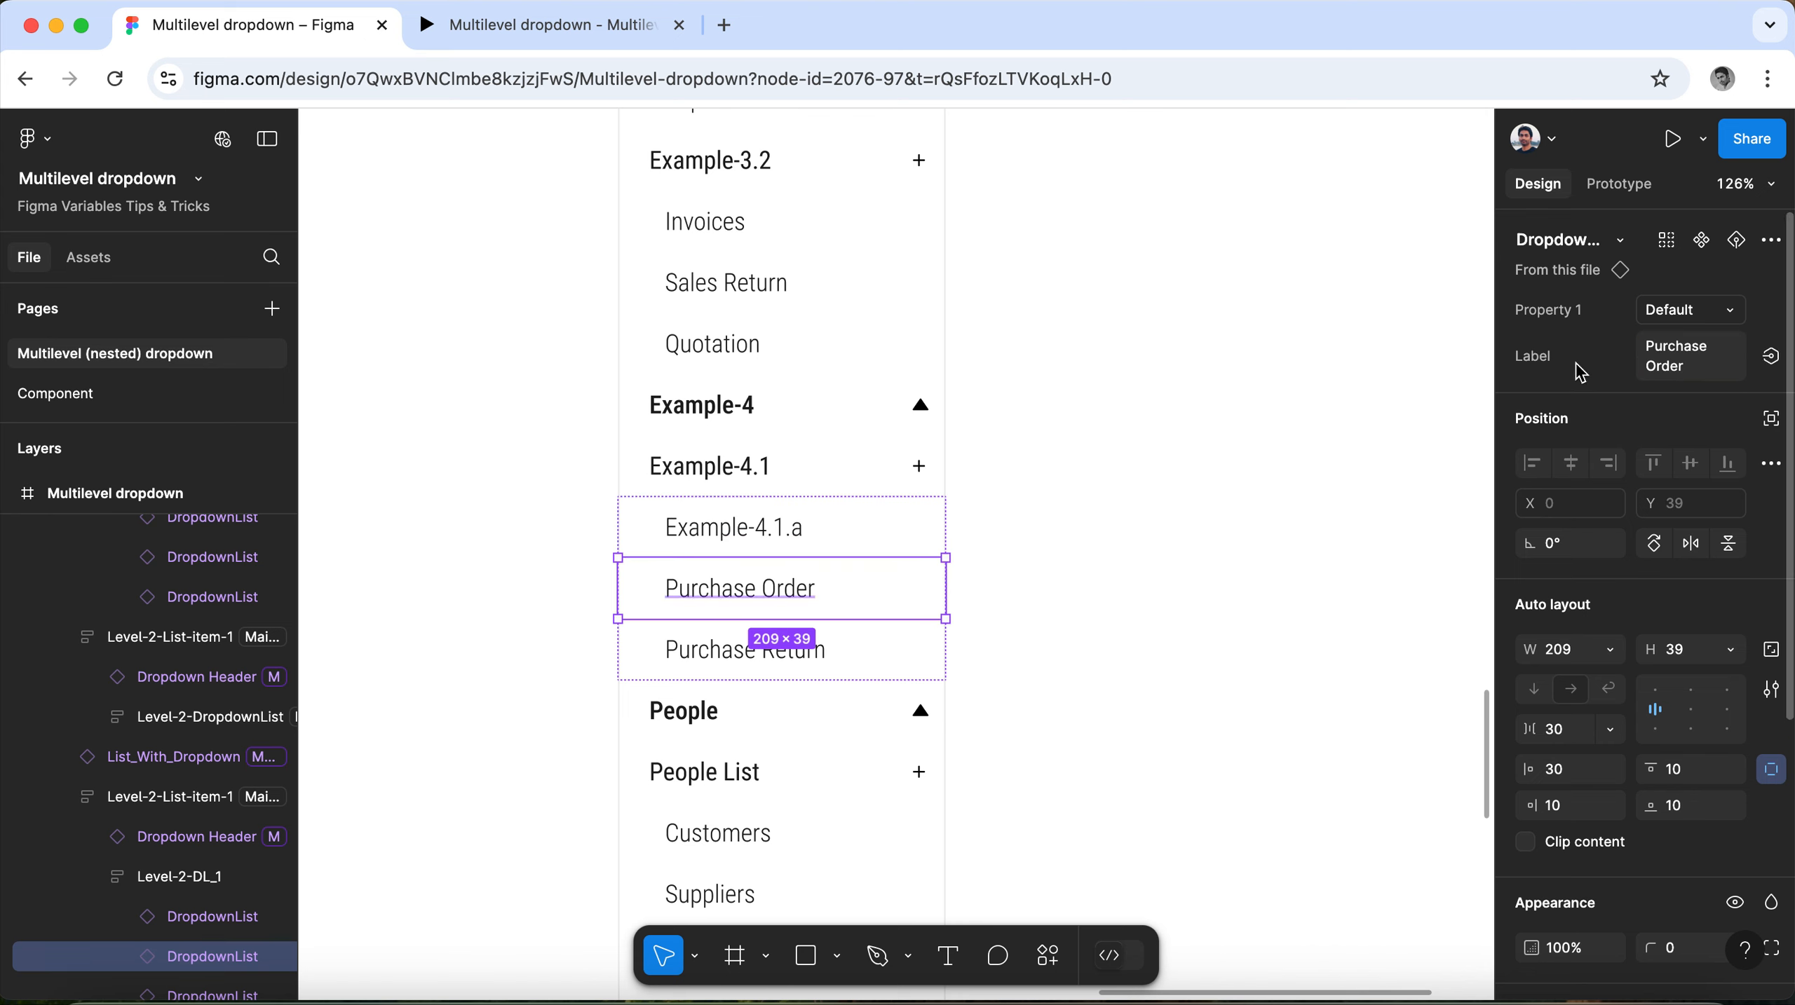
left_click(1696, 373)
key("super+a")
type("Example-4.1")
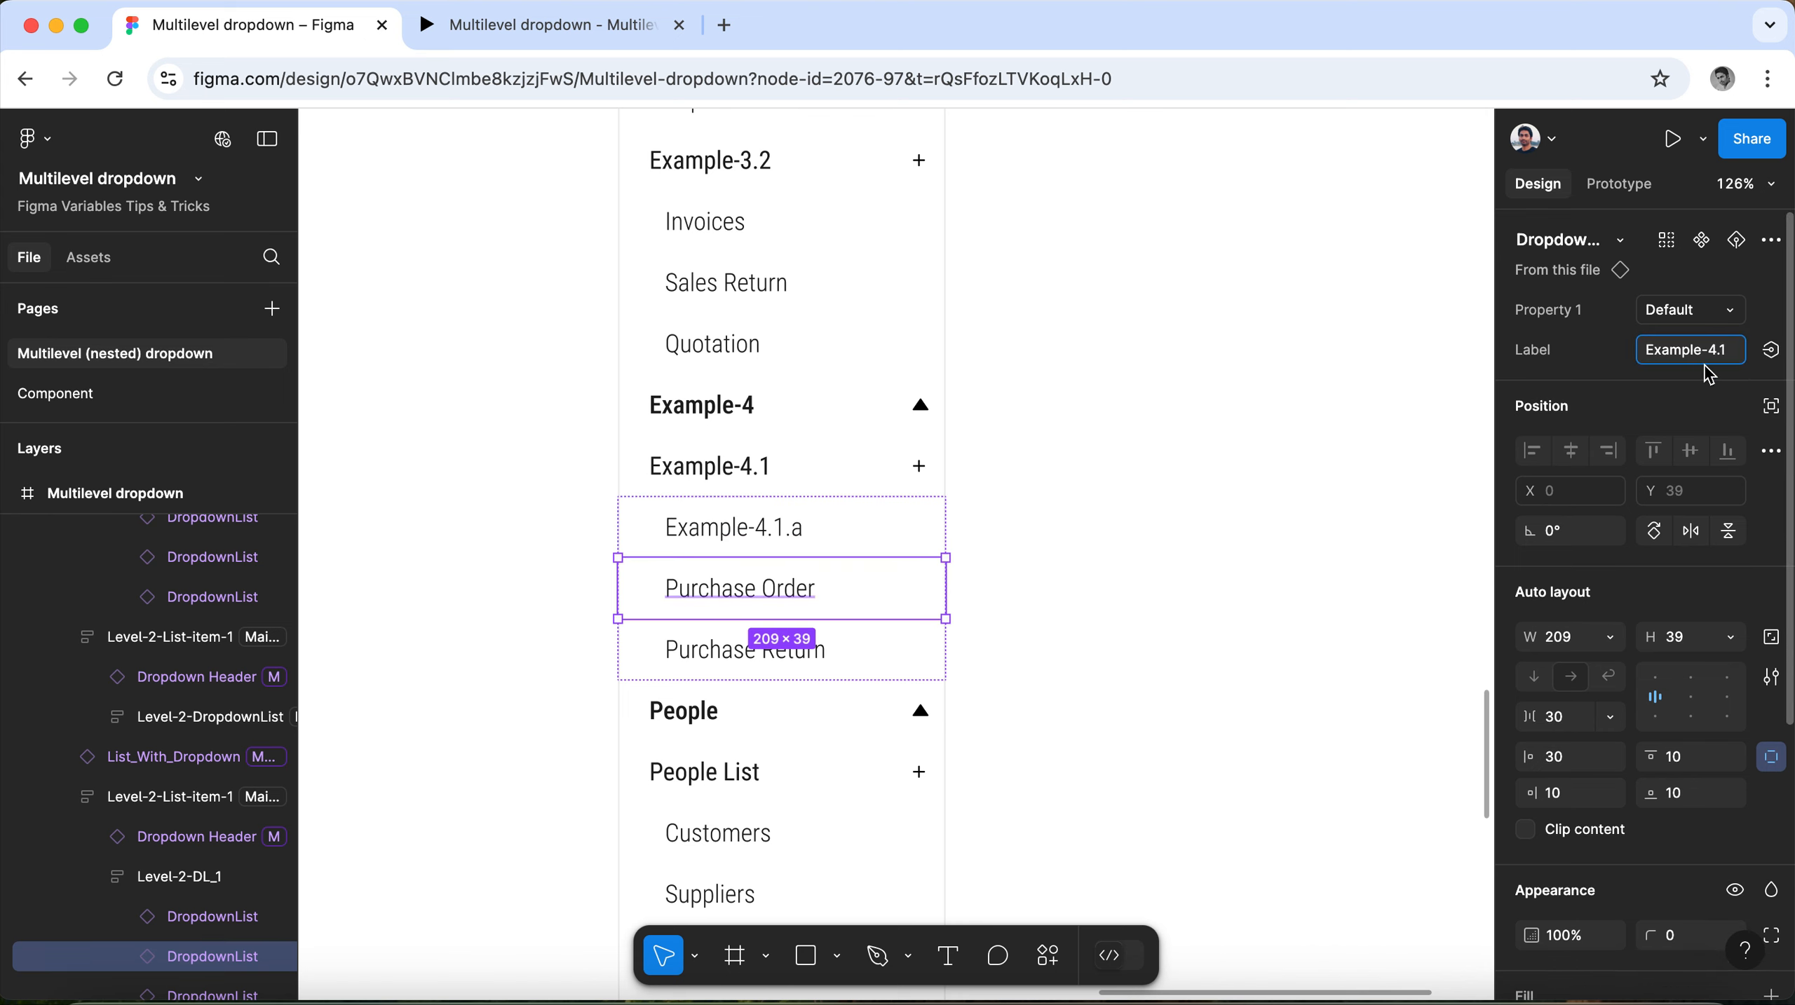
type(".b")
left_click(1069, 504)
Change the label of the People dropdown item to "Example-5".
scroll(769, 508, "down", 5)
left_click(701, 527)
double_click(702, 526)
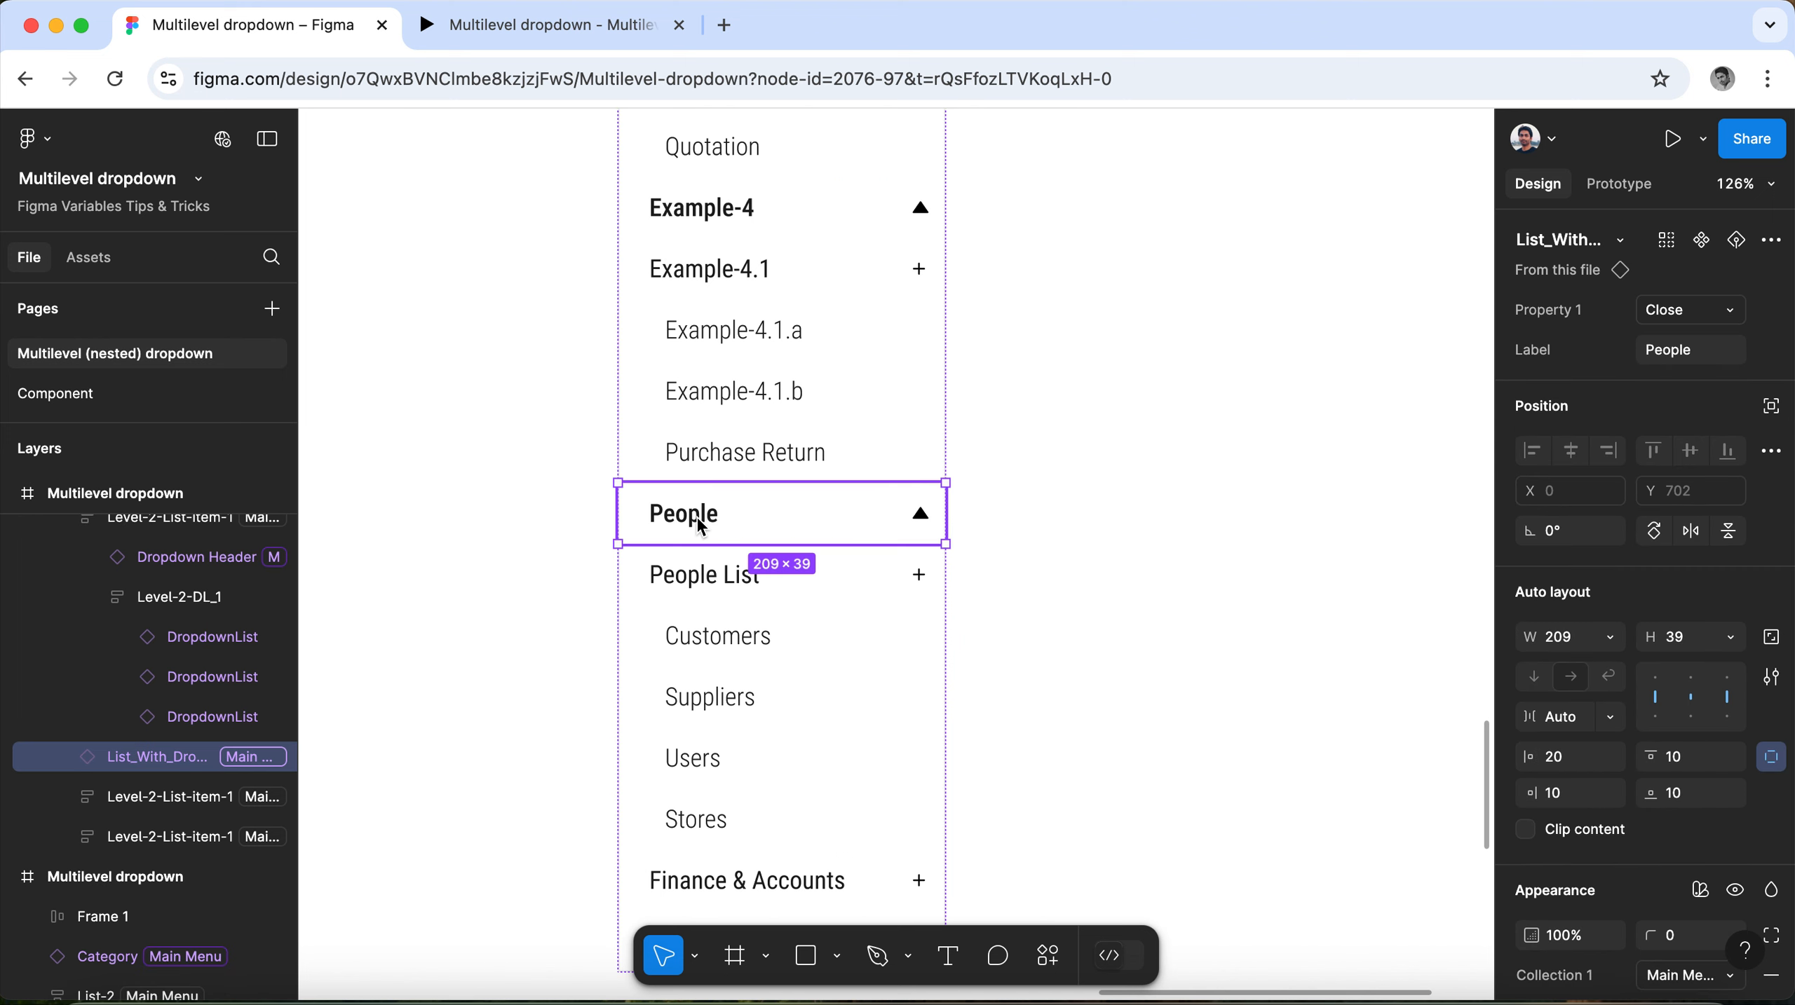
left_click(1714, 351)
type("Example-4.1")
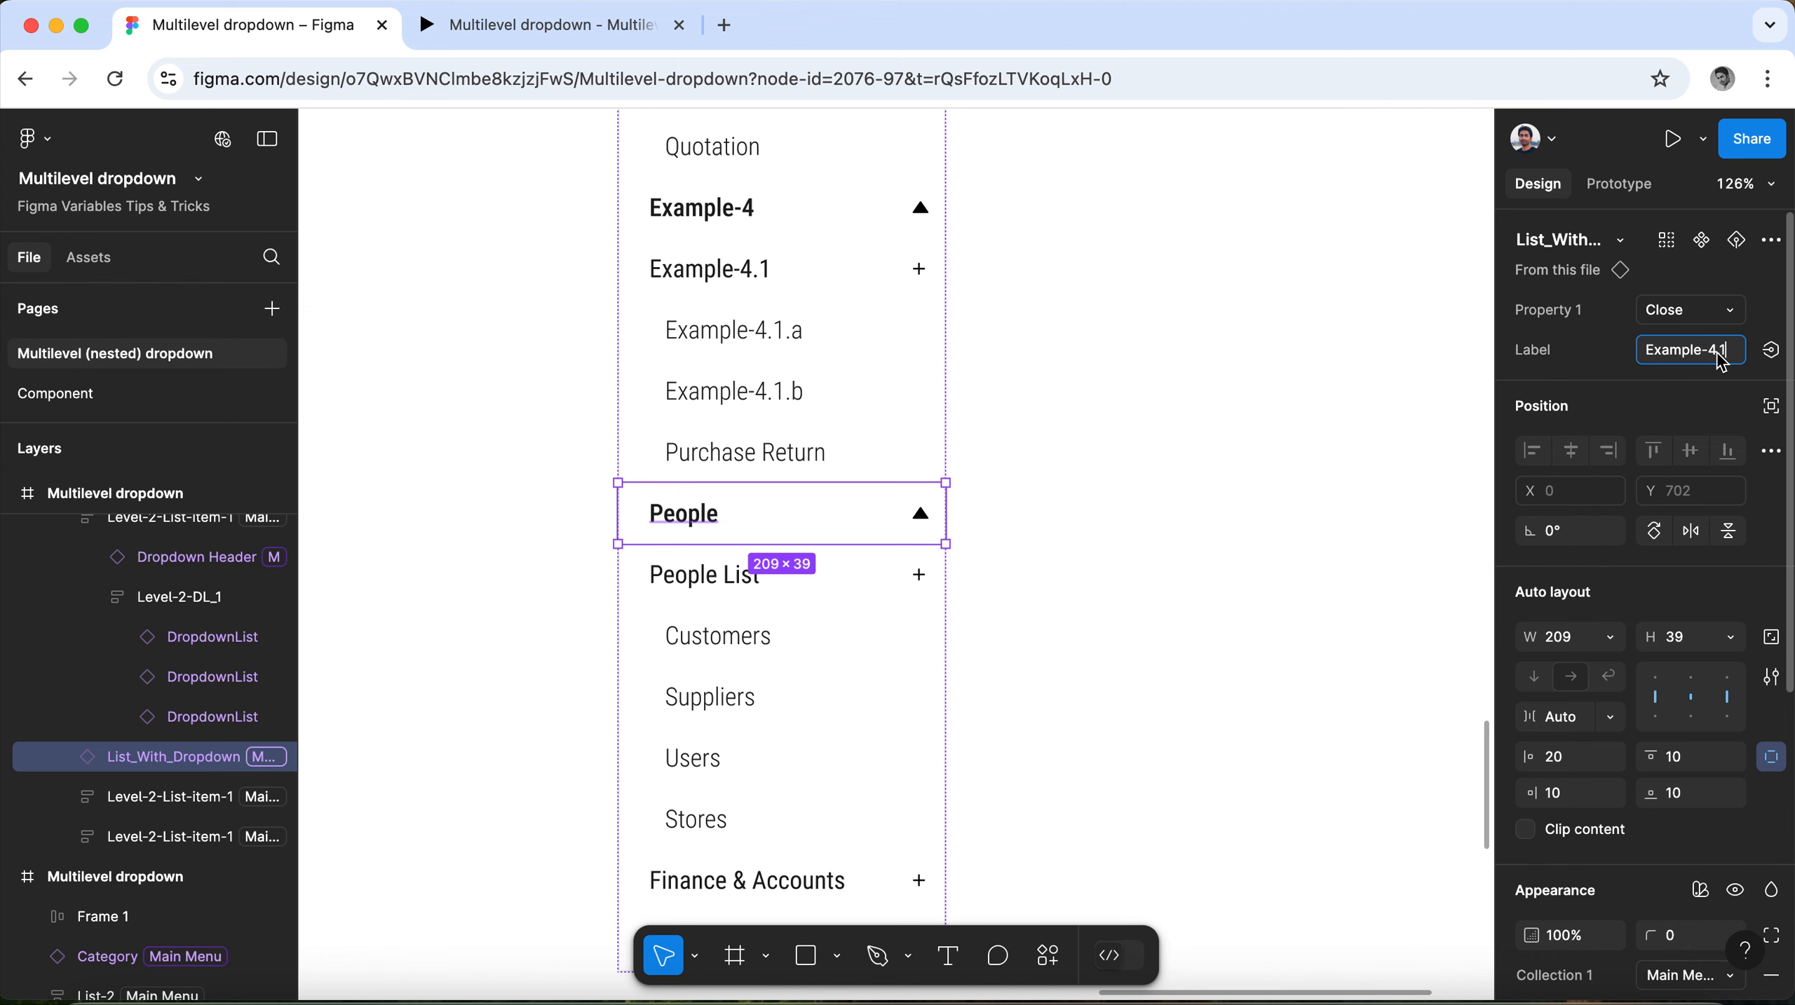
key("BackSpace")
Change the label of the nested People List dropdown header to "Example-5.1".
left_click(694, 578)
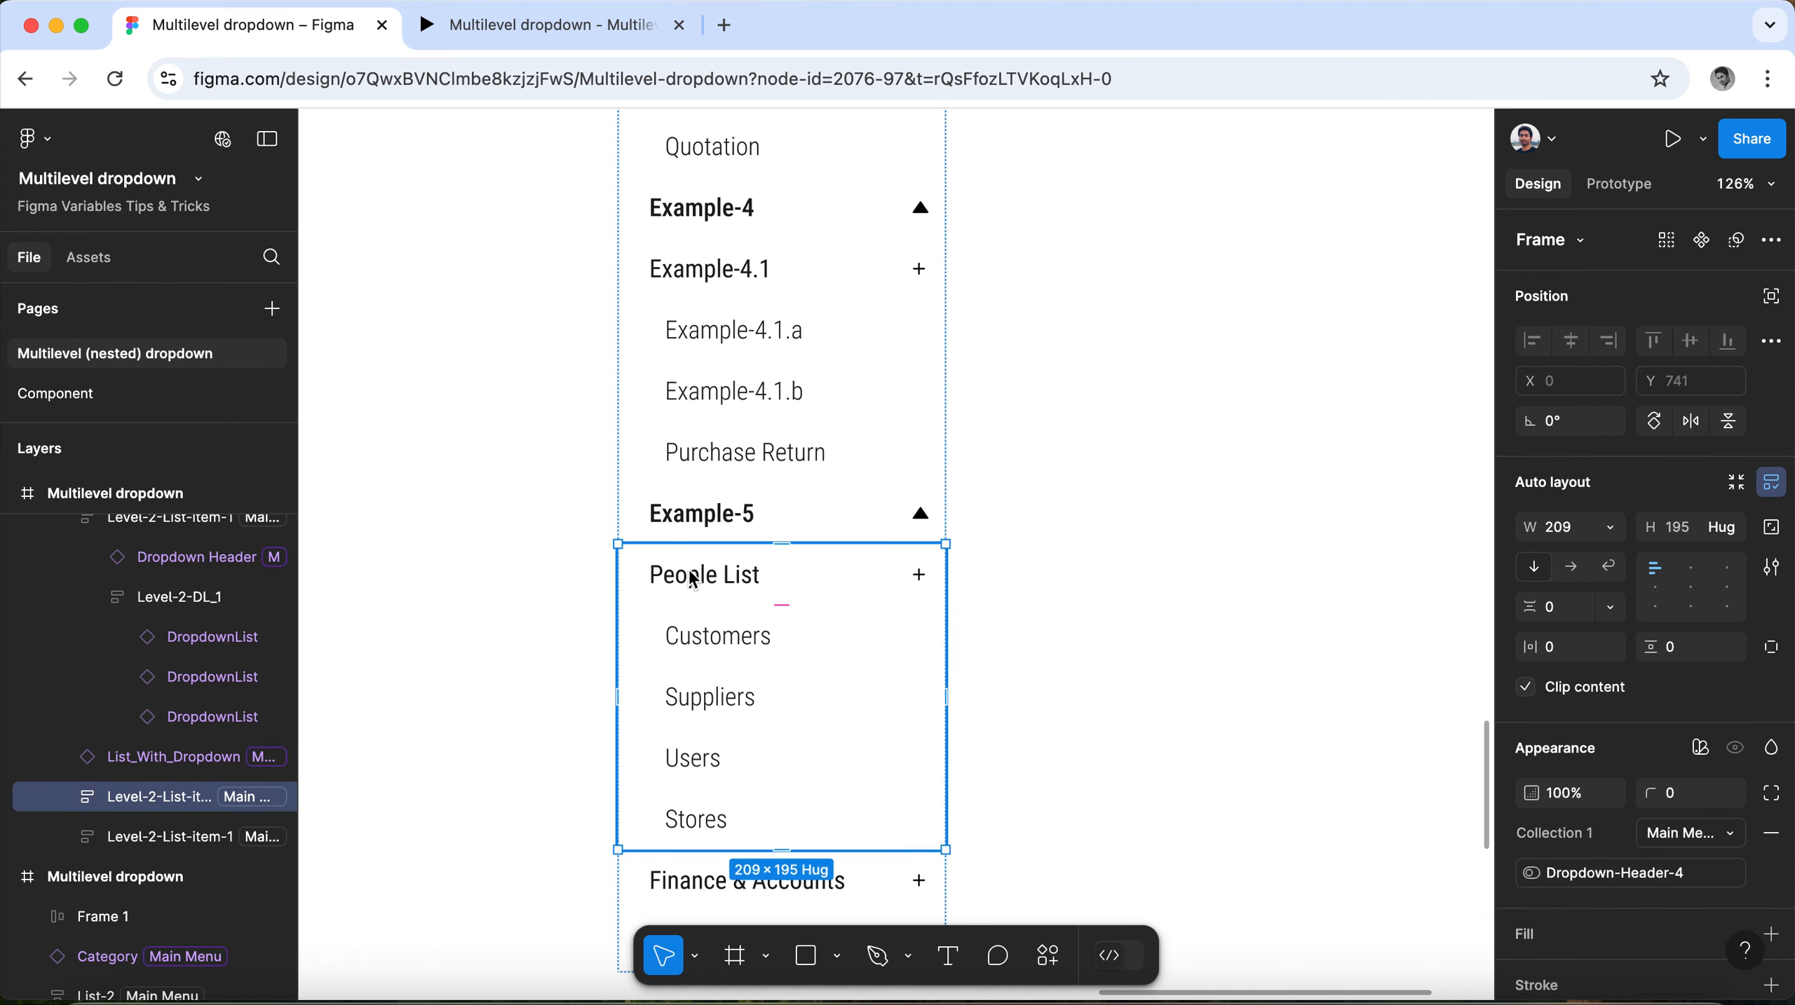
left_click(693, 579)
left_click(1726, 362)
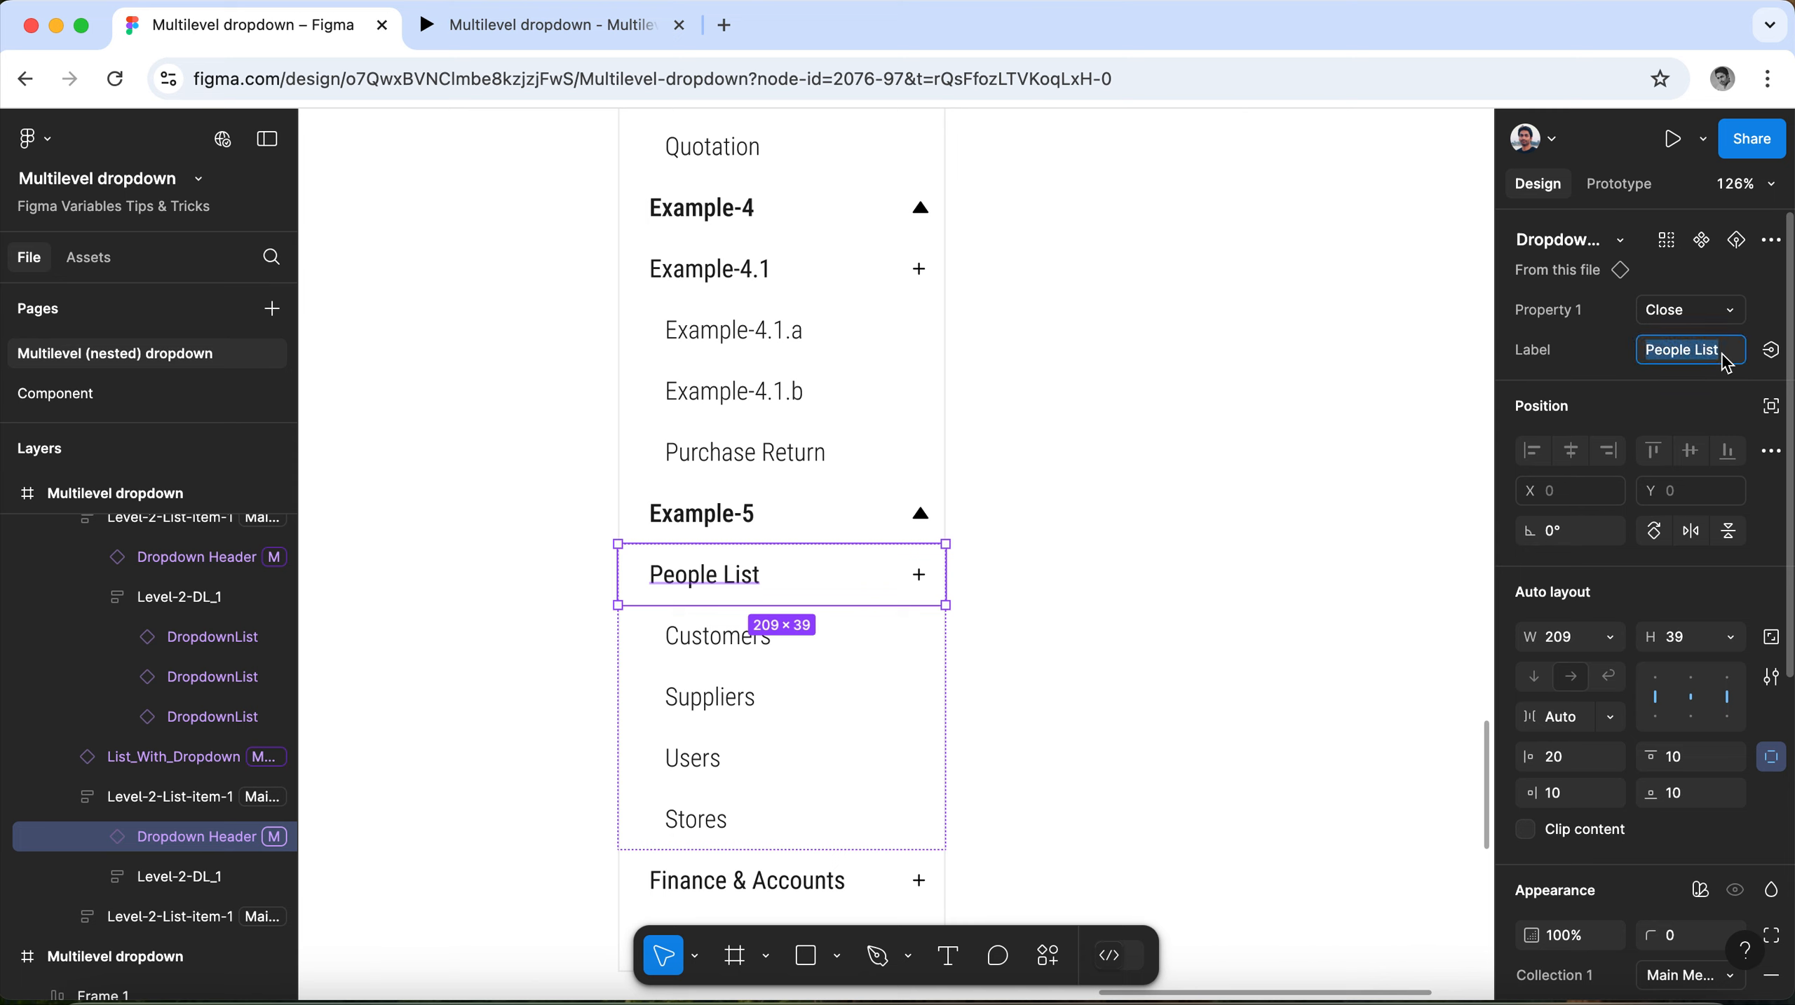
type("Example-4.1")
key("BackSpace")
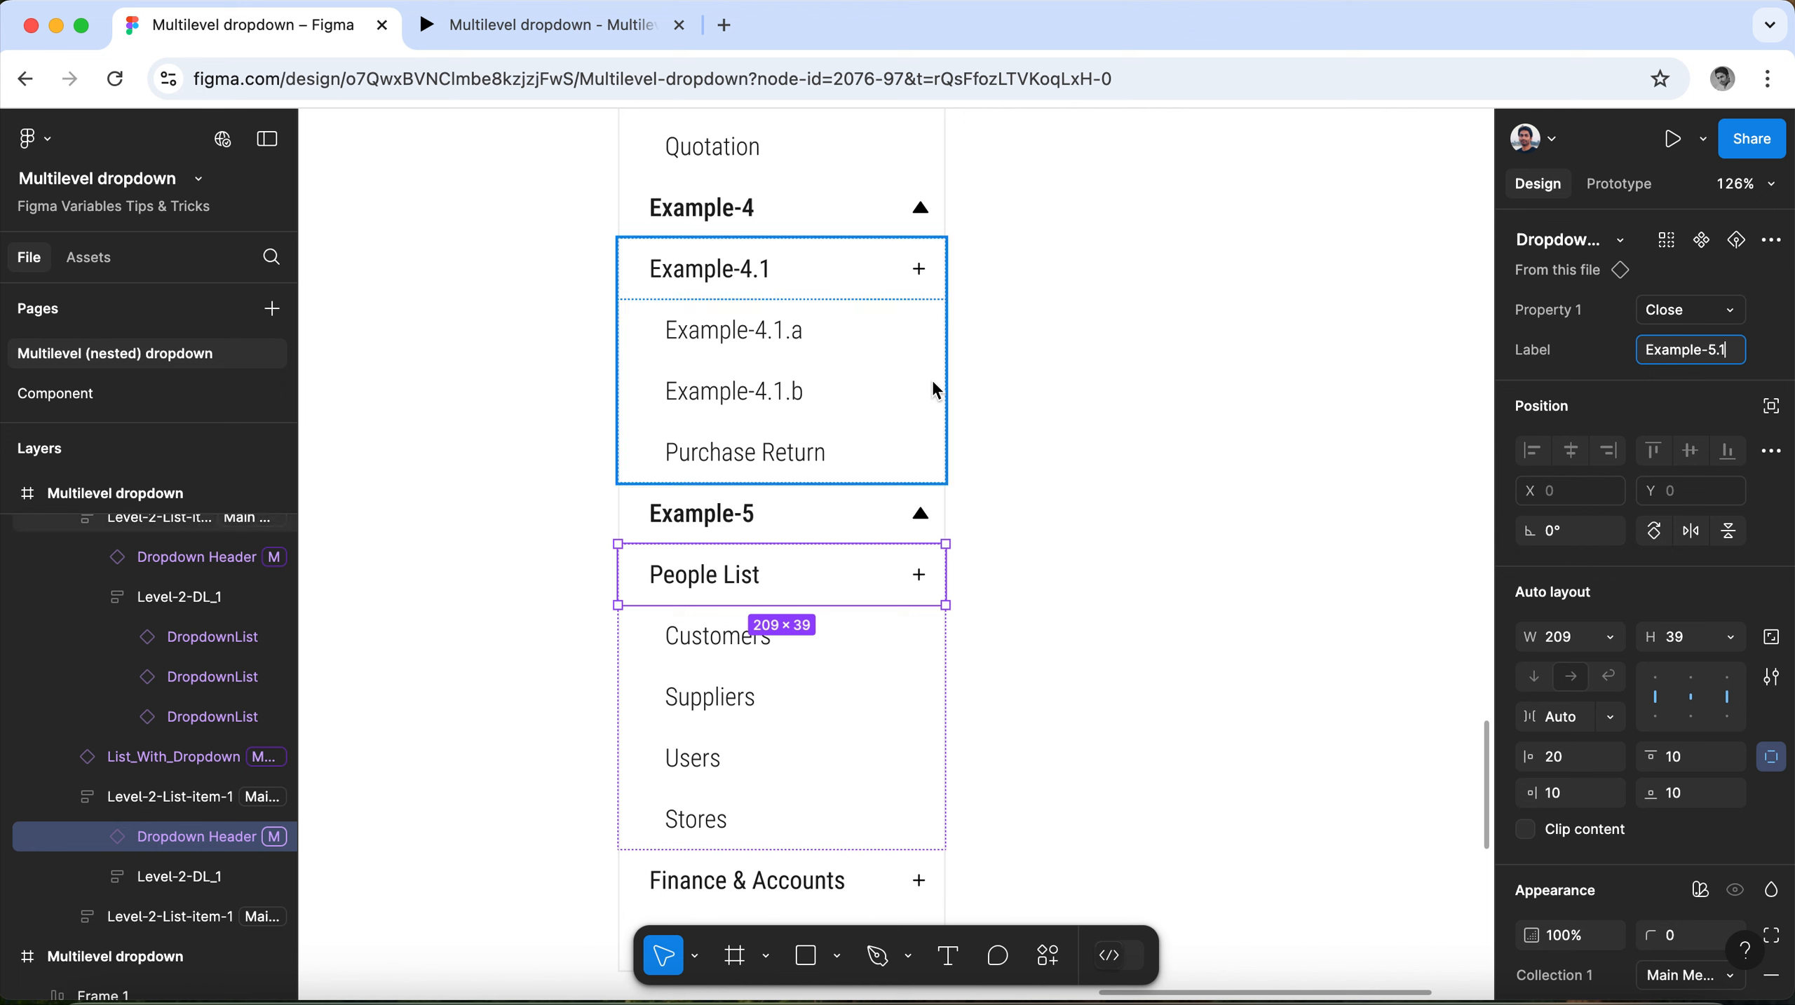
Relabel the nested Finance & Accounts dropdown header under Example-5 with a numbered Example name.
scroll(934, 388, "down", 3)
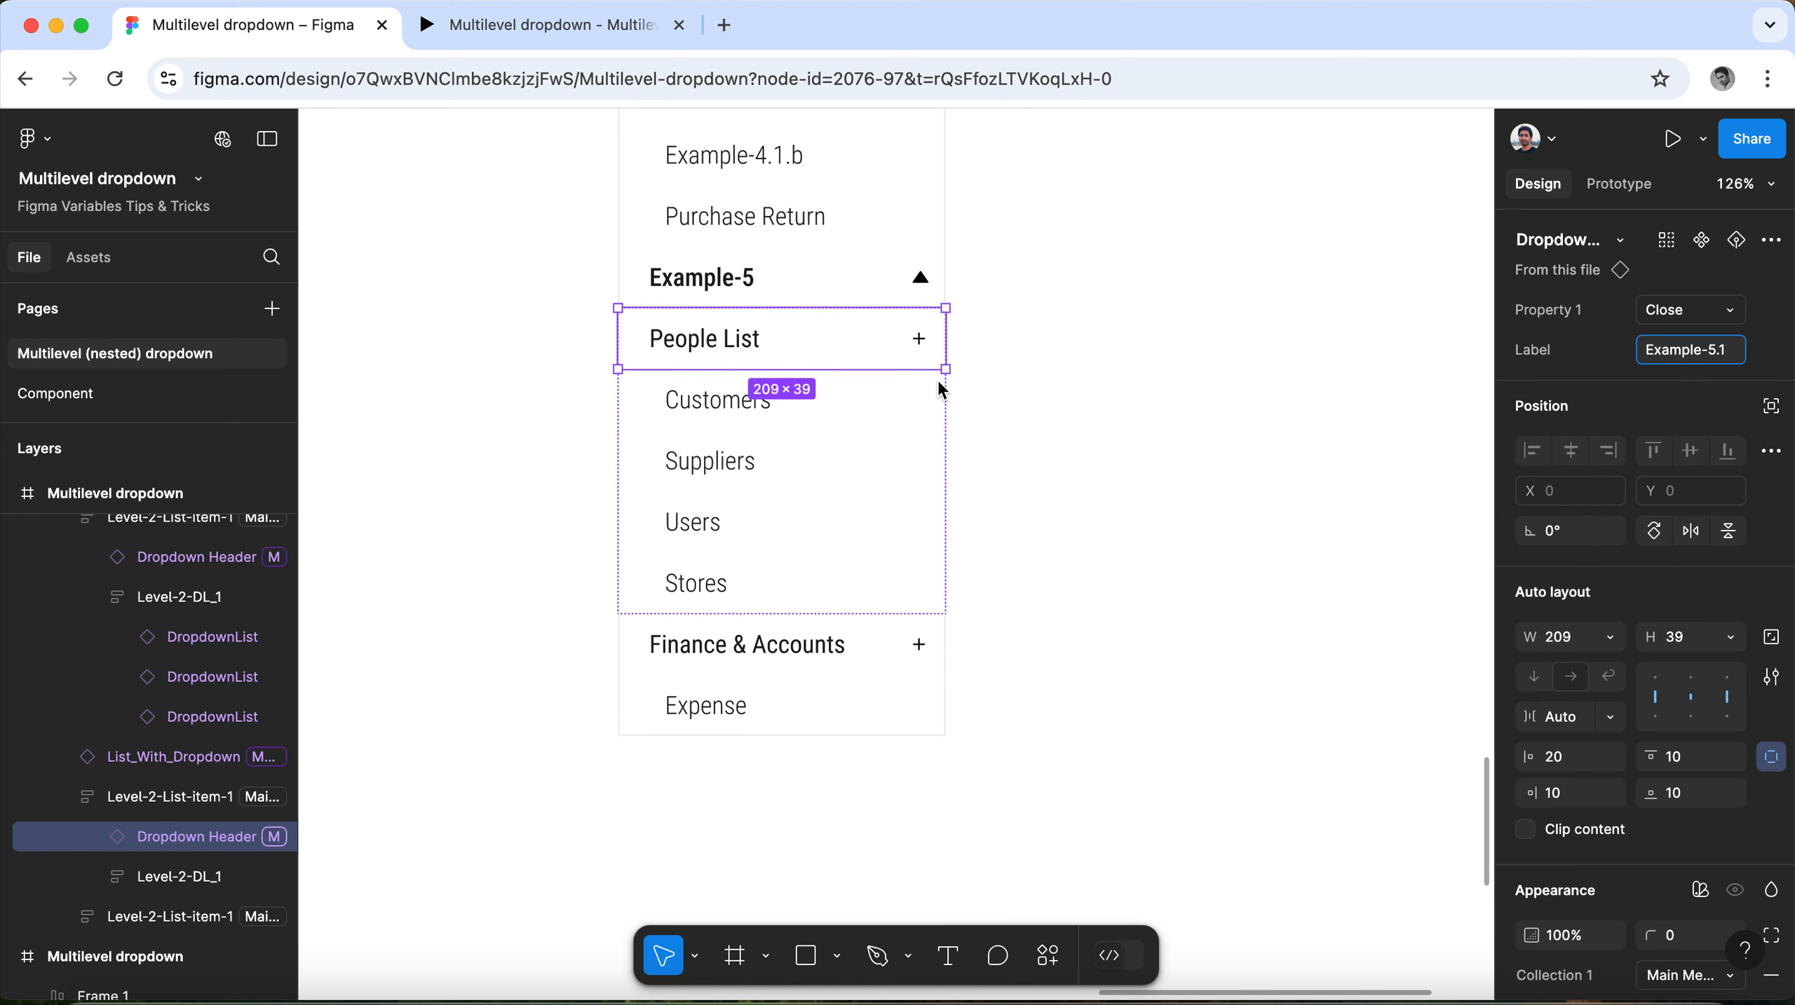
left_click(734, 650)
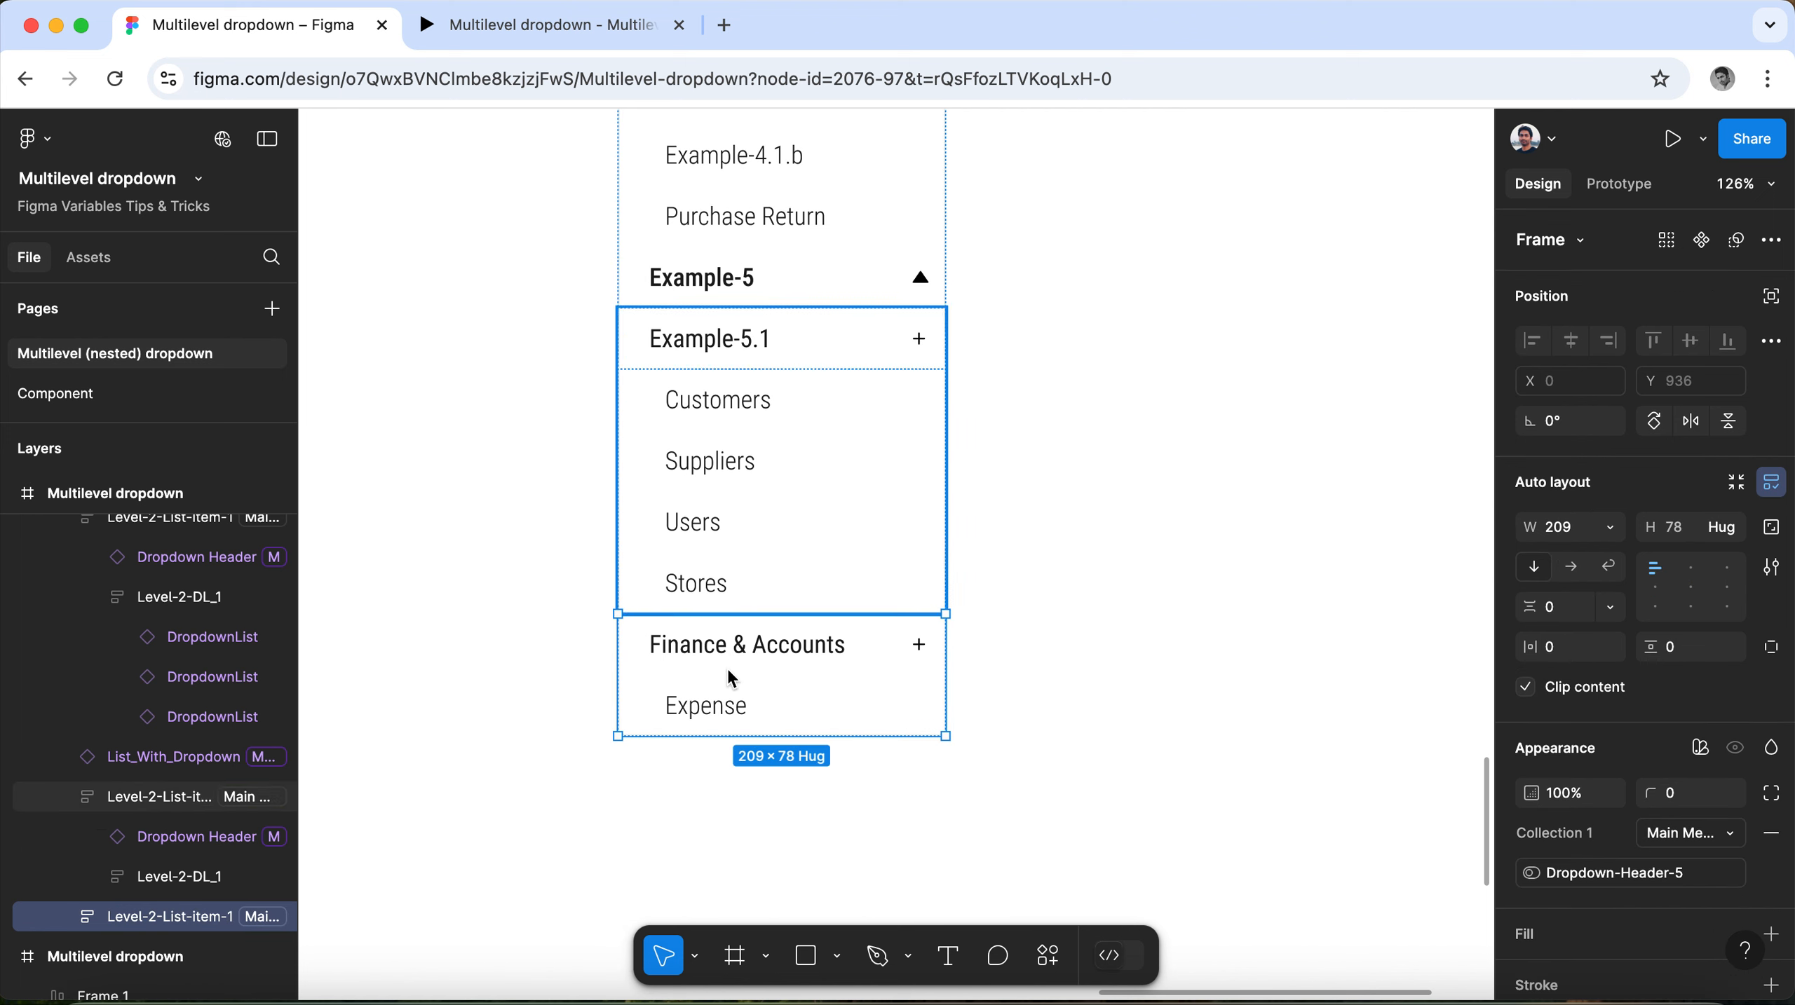
left_click(750, 646)
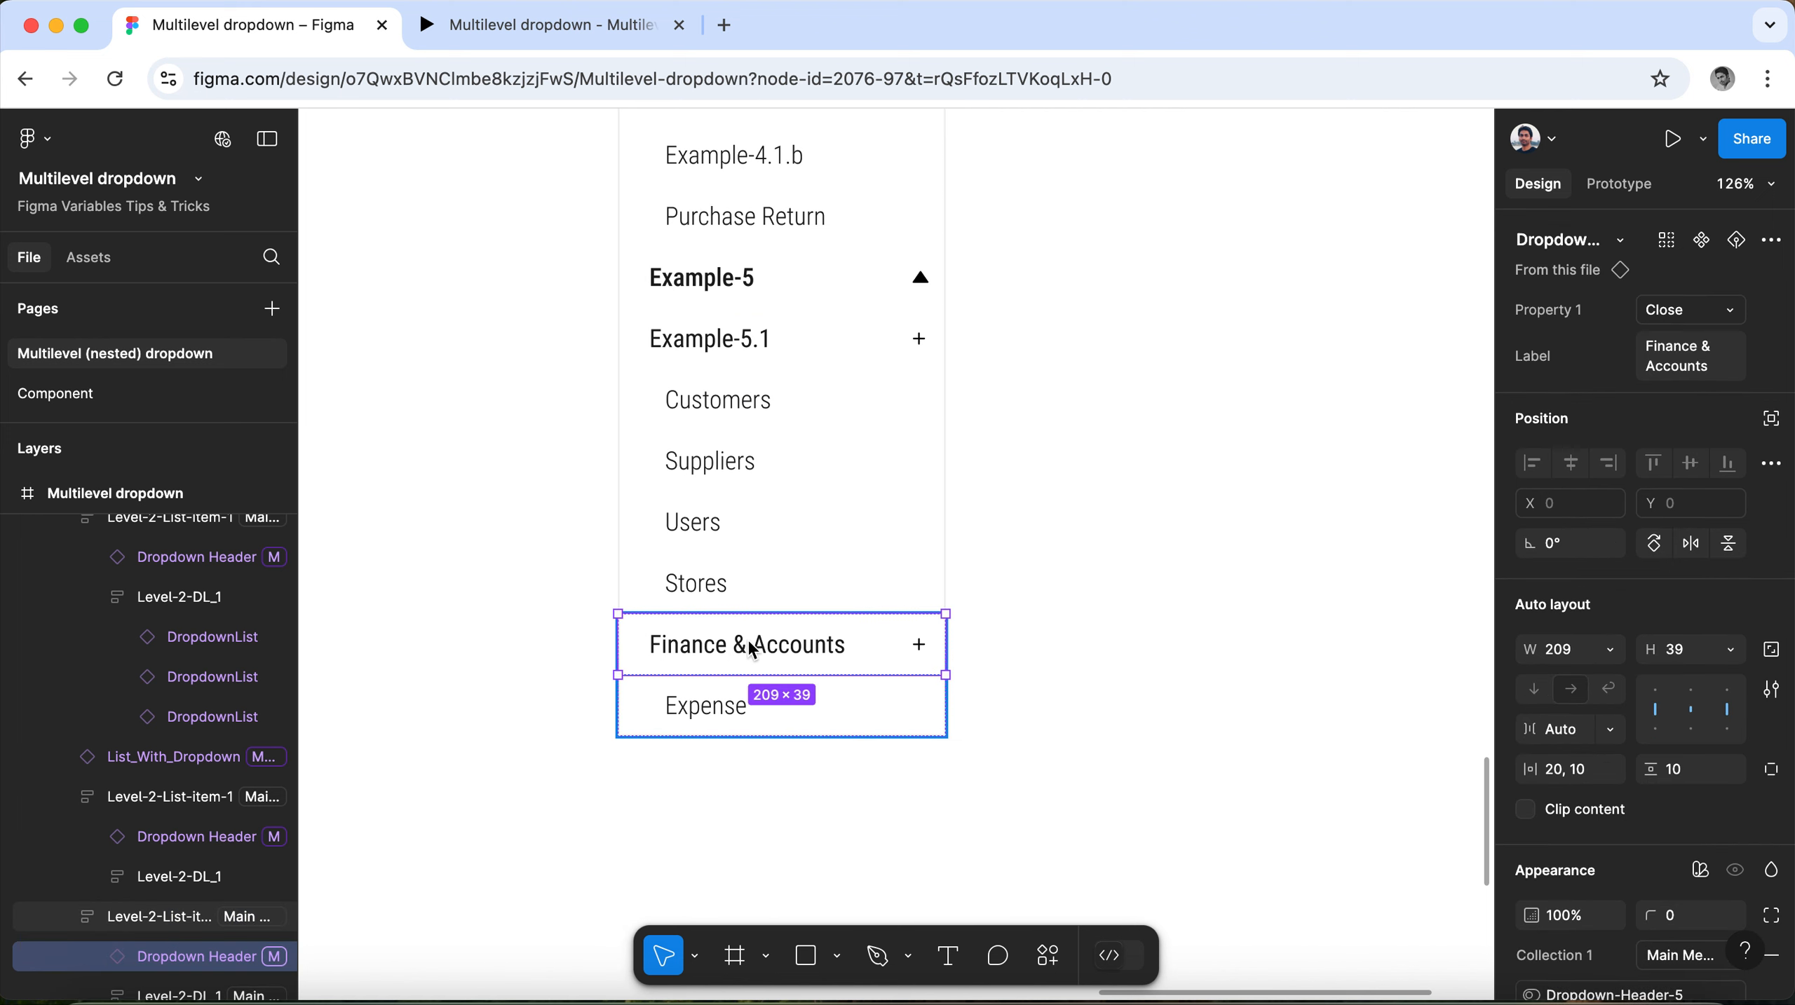
left_click(1714, 372)
type("Example-4.1")
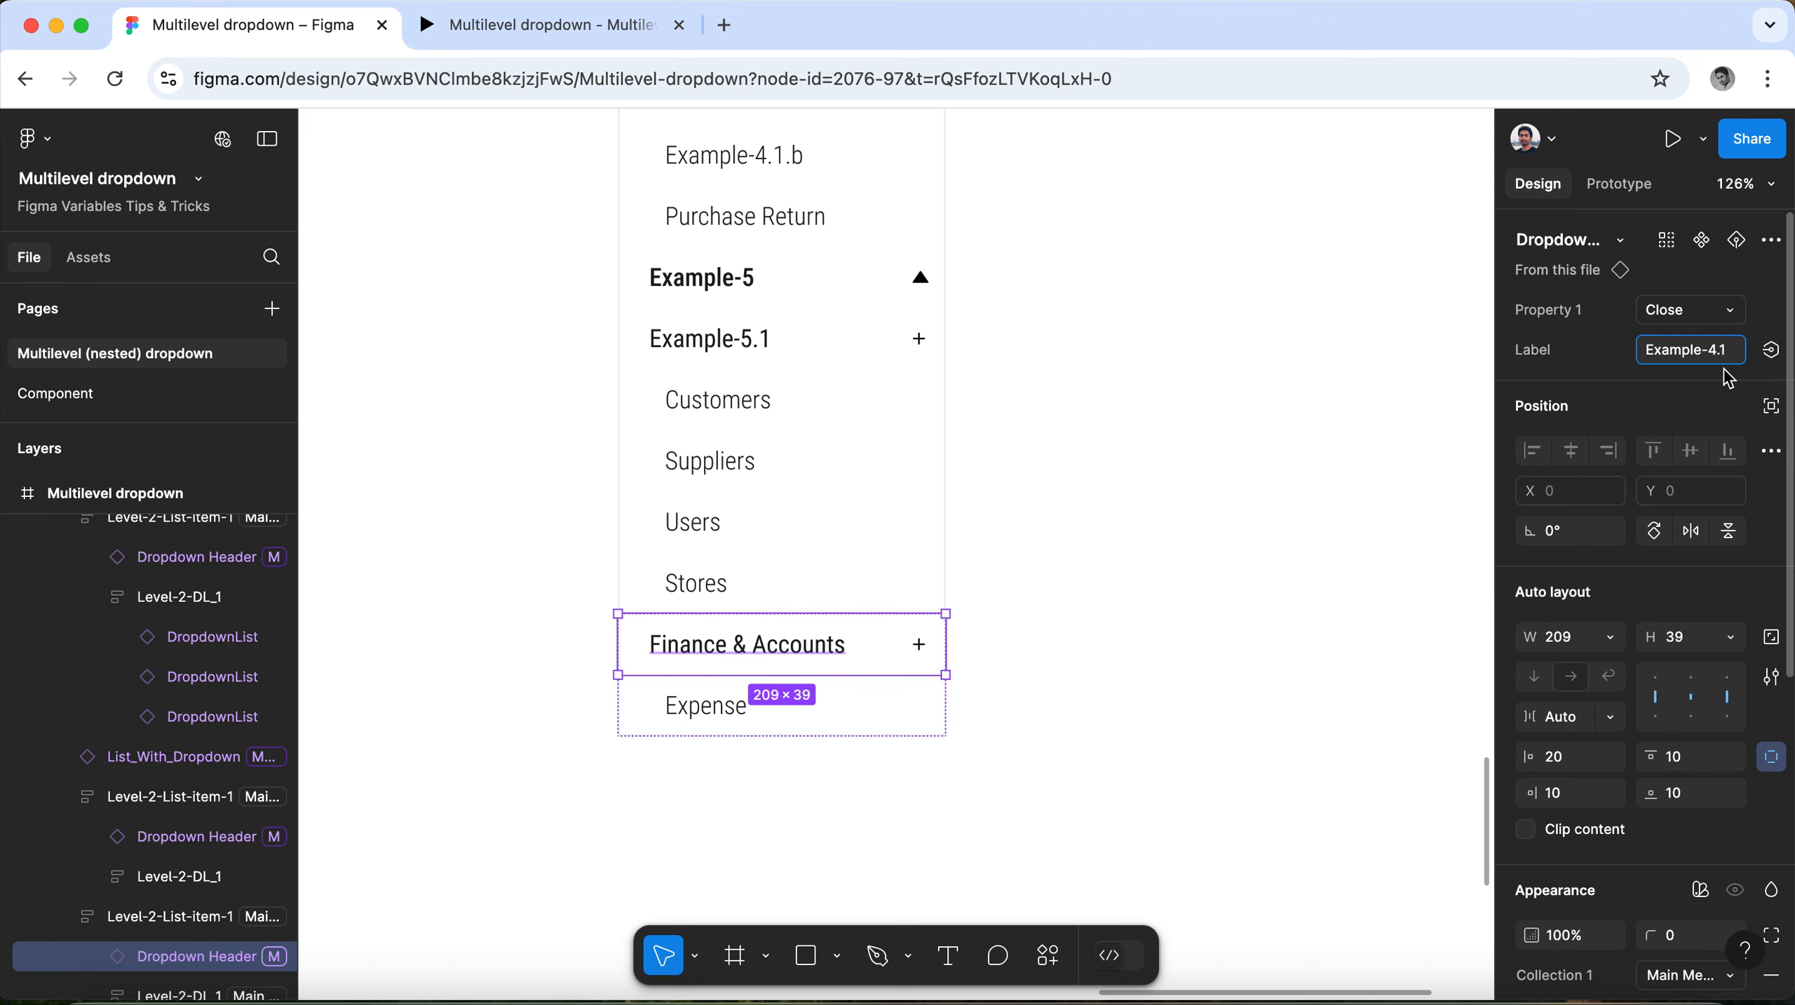
key("BackSpace")
key("BackSpace")
left_click(1014, 465)
Review the relabelled menu from the Example-5 section up to the Example category header.
scroll(826, 513, "up", 5)
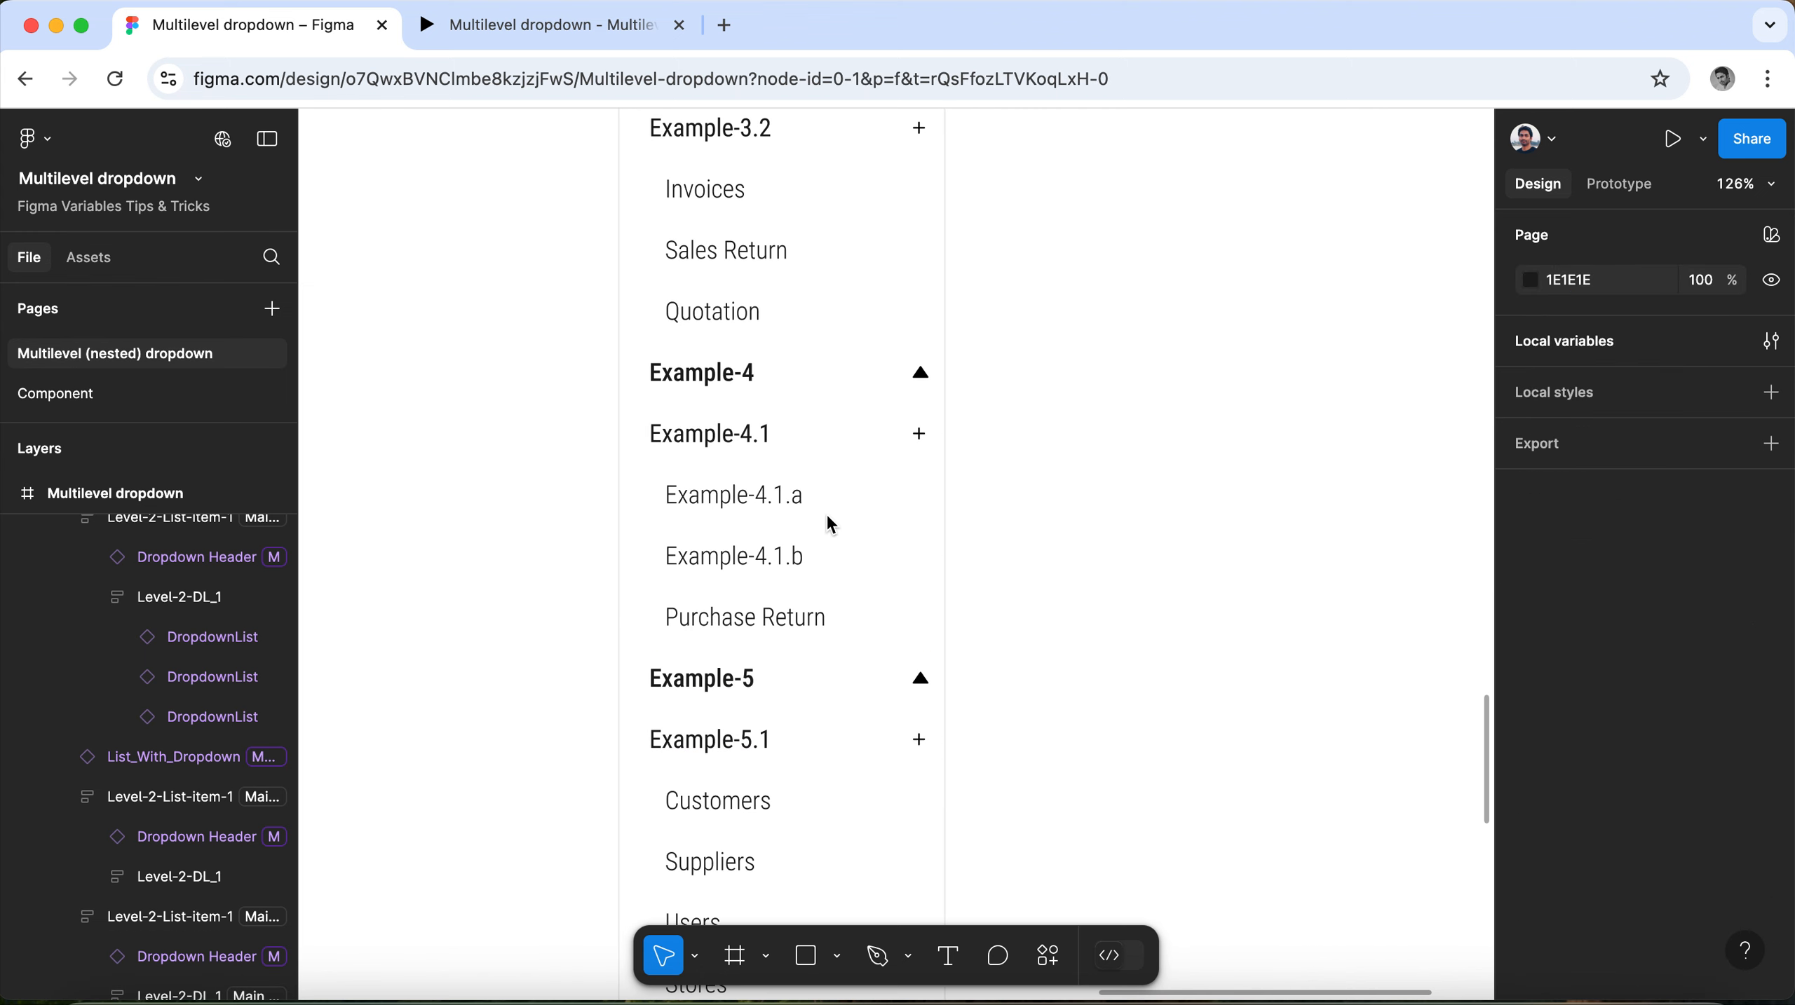
scroll(828, 519, "up", 4)
scroll(1083, 523, "down", 3)
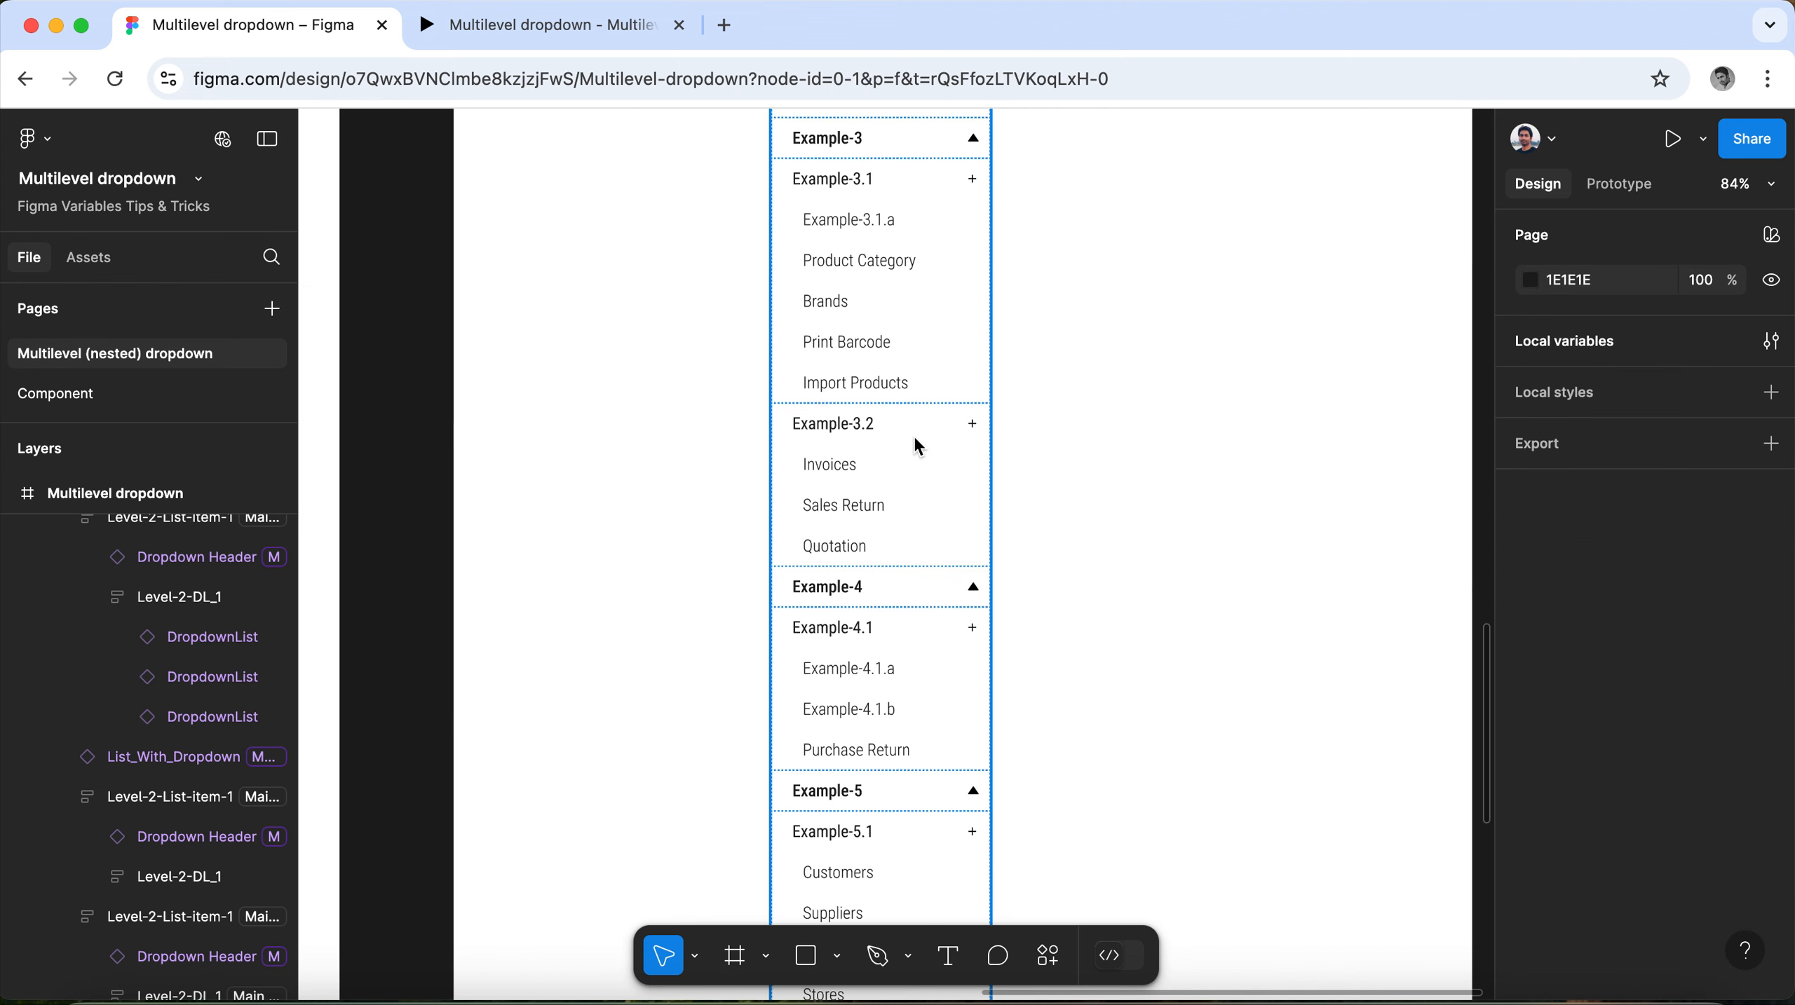
scroll(913, 445, "up", 4)
scroll(927, 568, "up", 3)
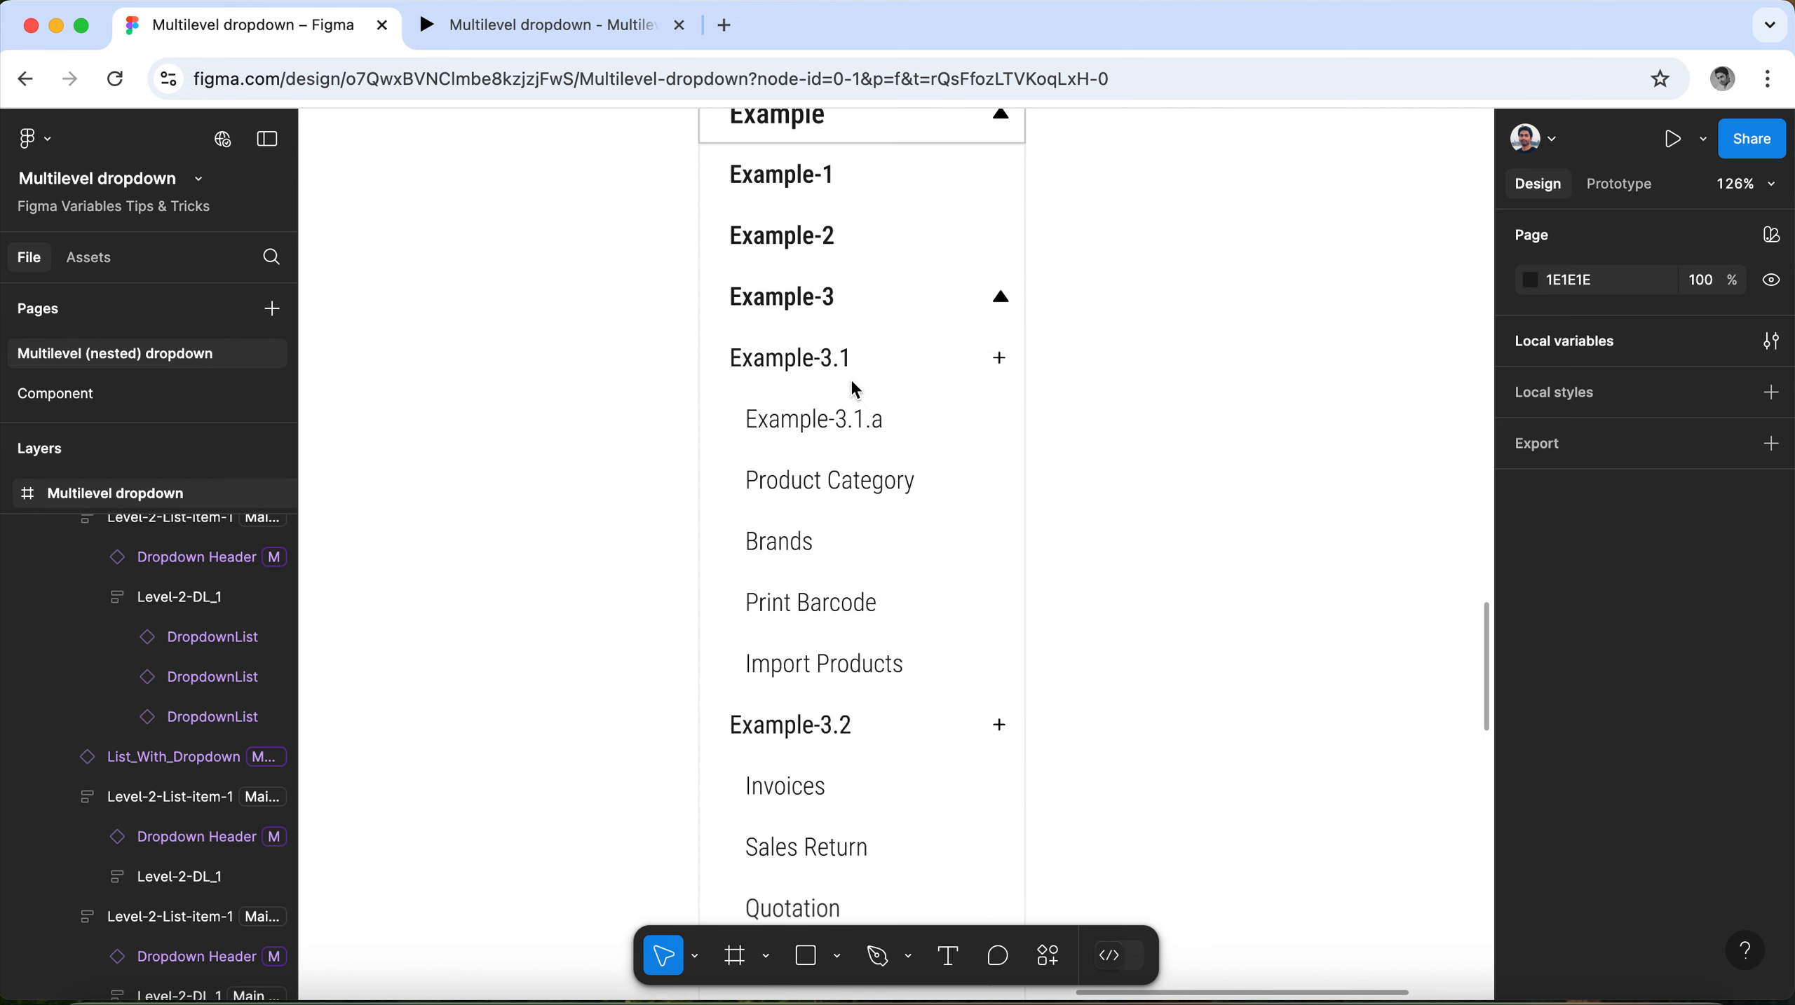
scroll(850, 377, "up", 2)
scroll(850, 377, "up", 1)
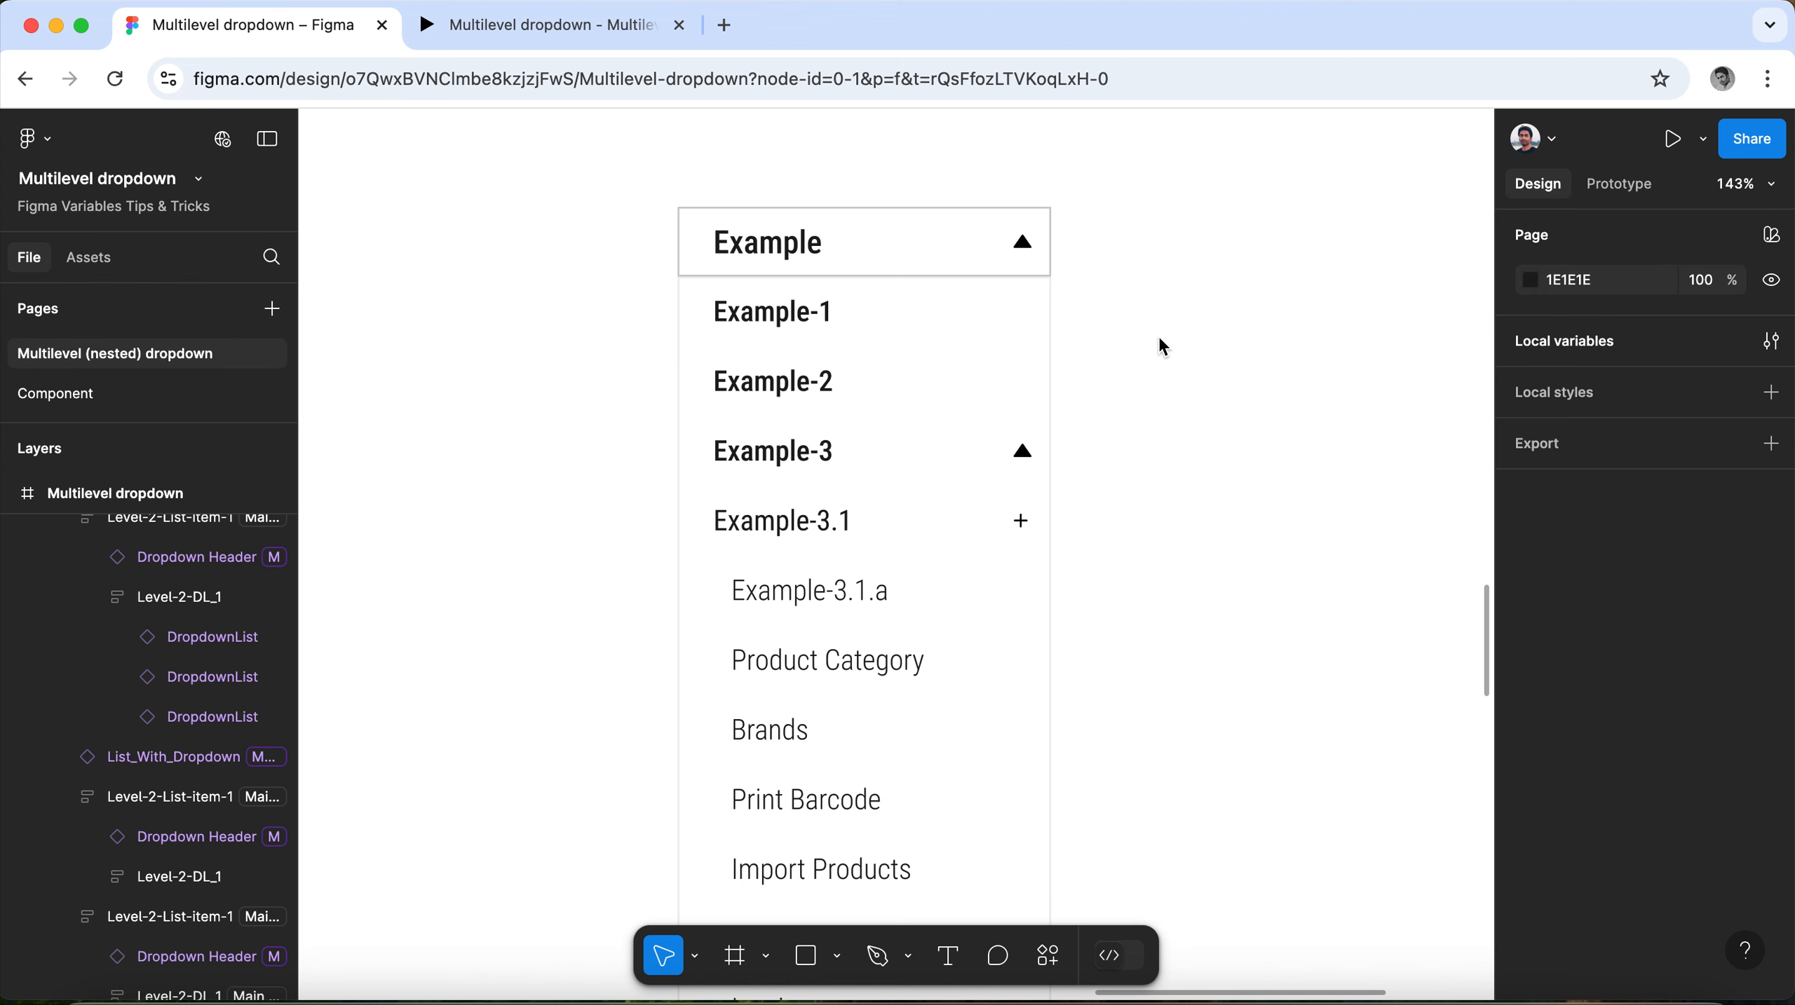
Add a new mode named "Example" after the Appliances mode in the local variables, keeping MainList set to False.
left_click(1552, 352)
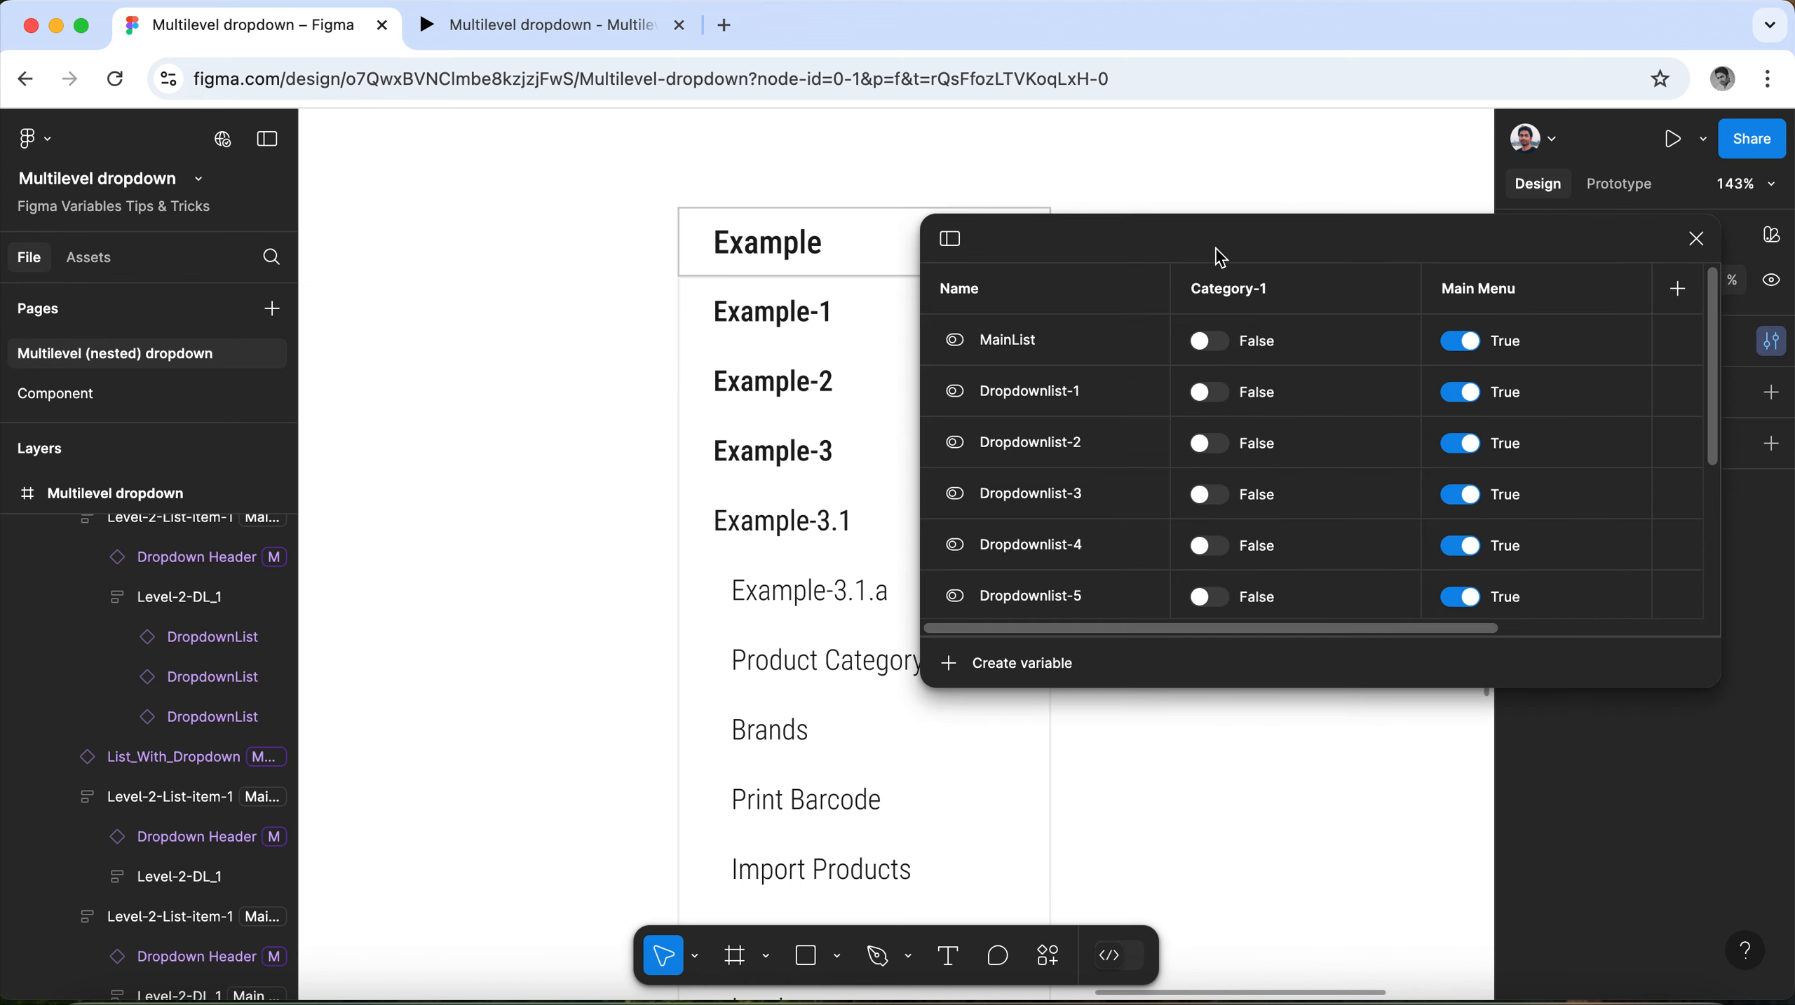
left_click_drag(1221, 250, 876, 213)
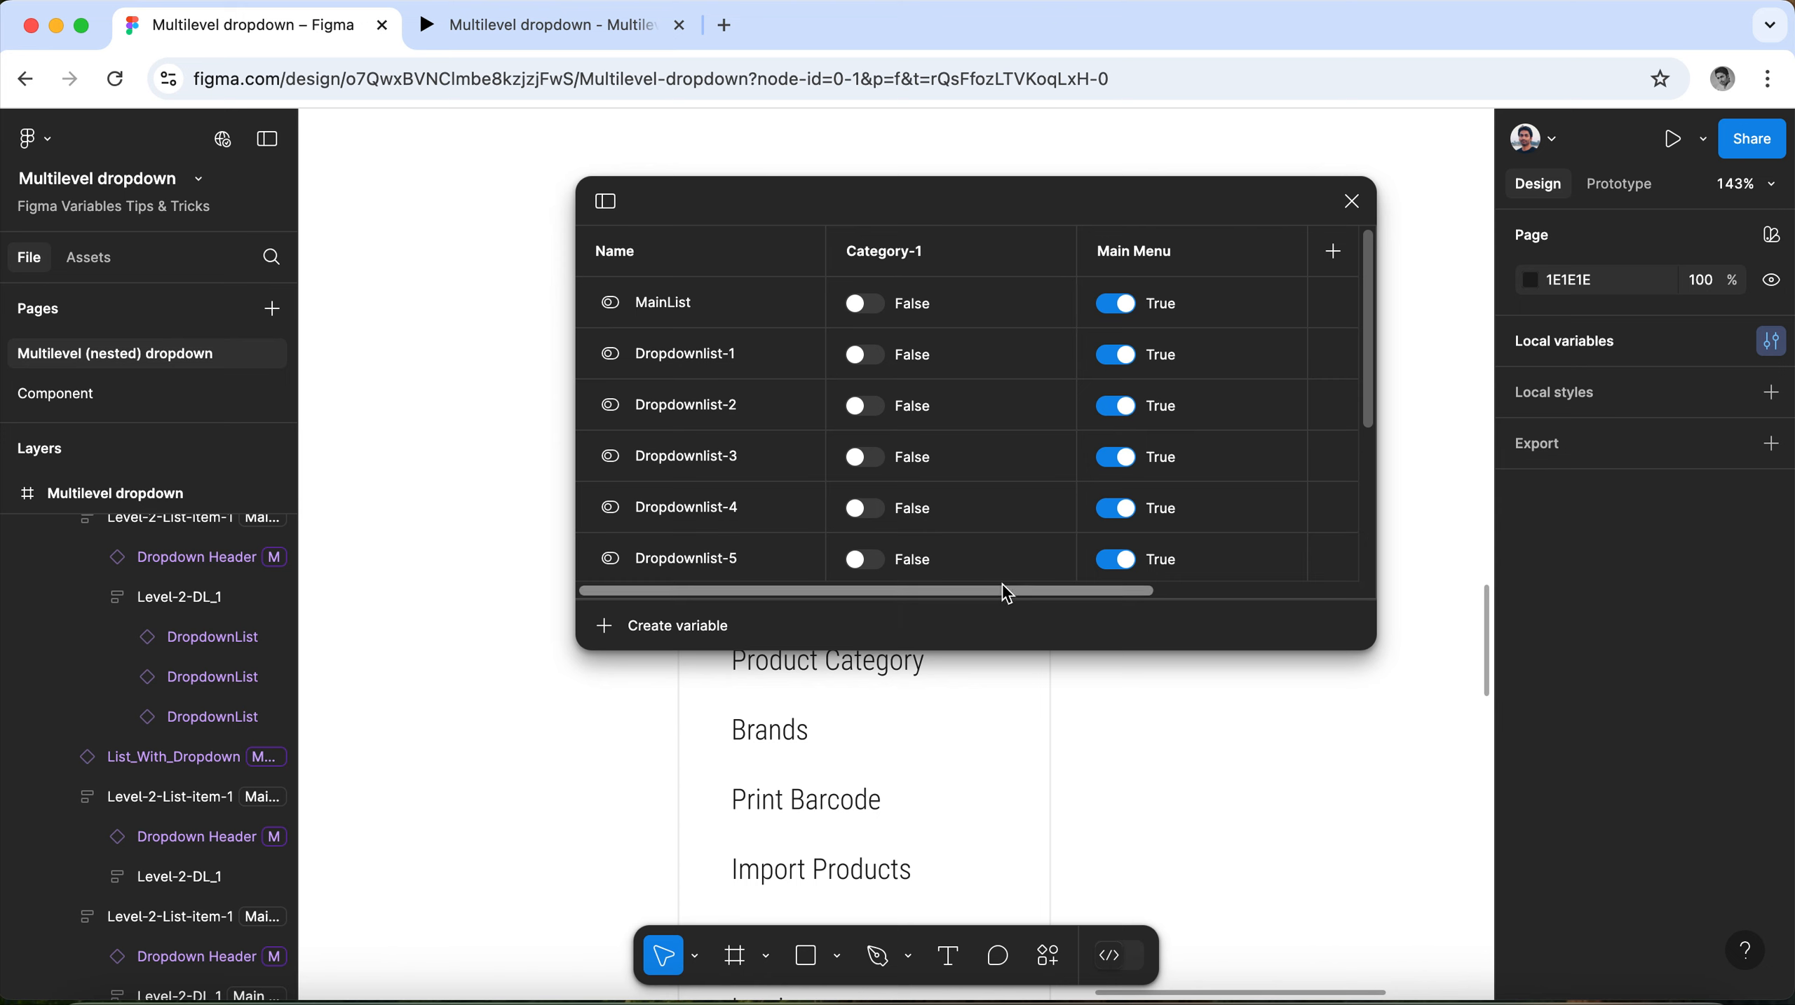
mouse_move(1010, 600)
left_mouse_down()
mouse_move(1272, 592)
mouse_move(989, 581)
left_mouse_up()
scroll(1204, 578, "right", 2)
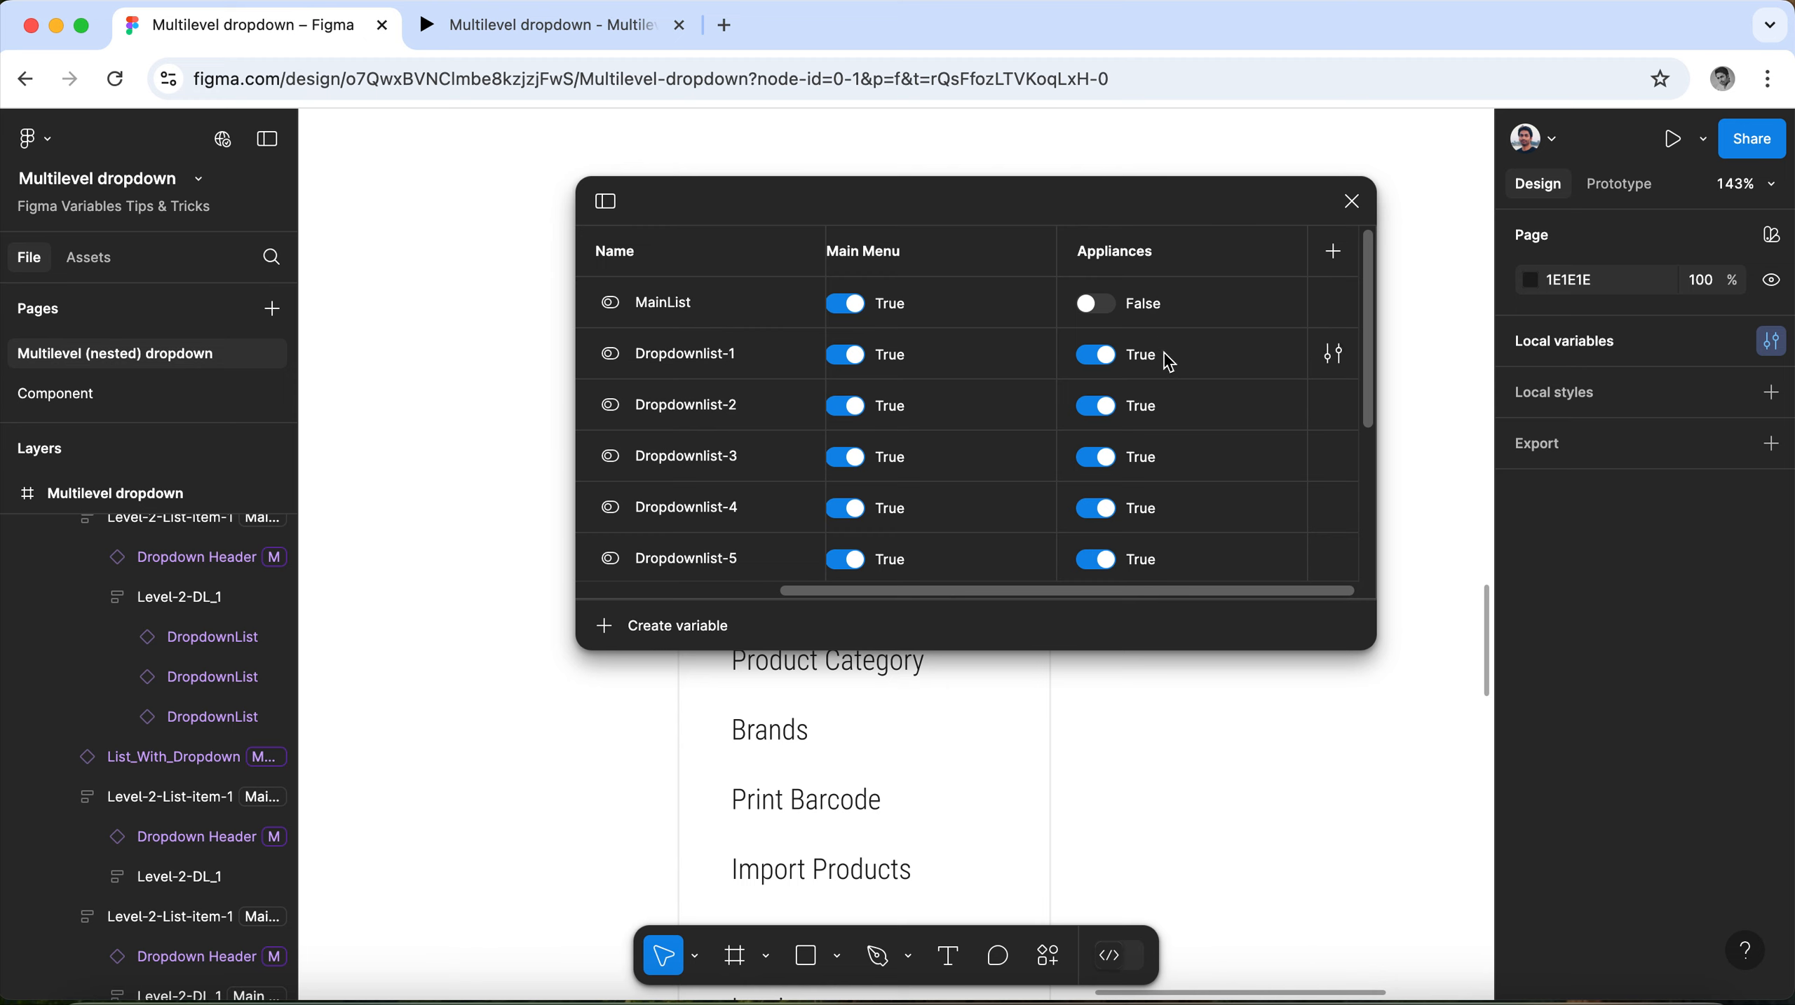
left_click(1340, 256)
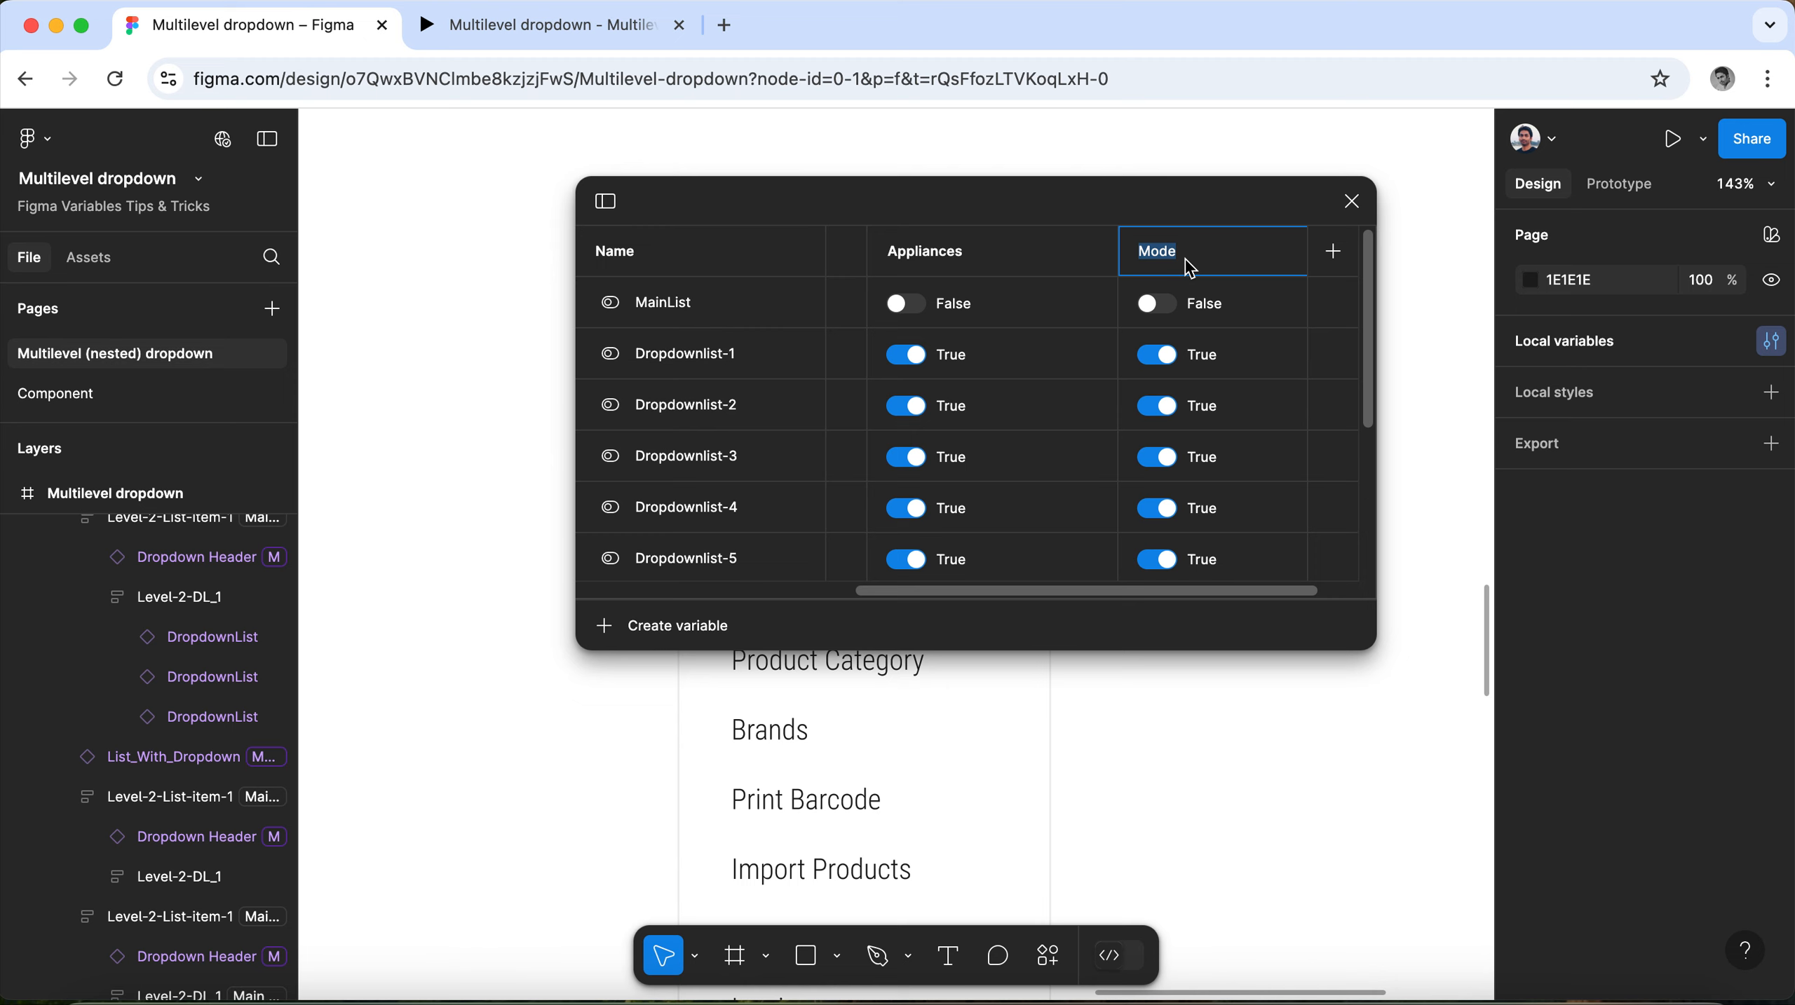
type("Example")
left_click(1162, 307)
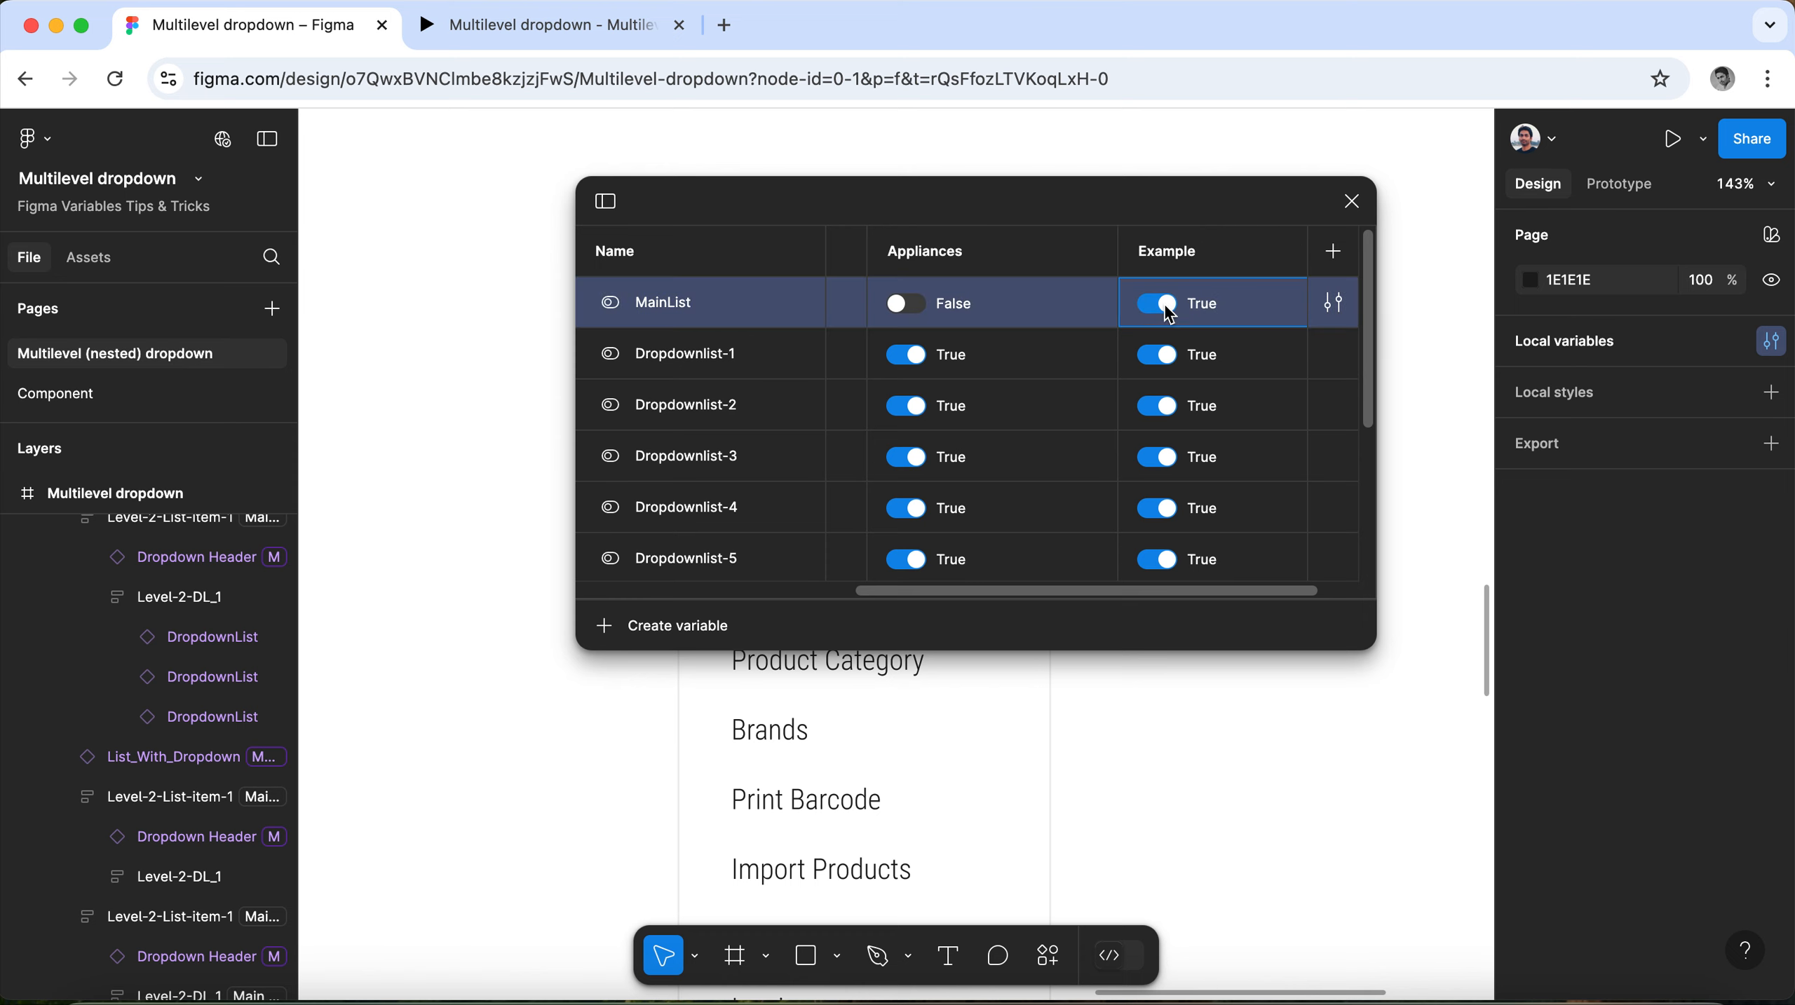
left_click(1163, 308)
Move the variables window clear of the menu and select its Example category header.
left_click_drag(1113, 199, 1476, 158)
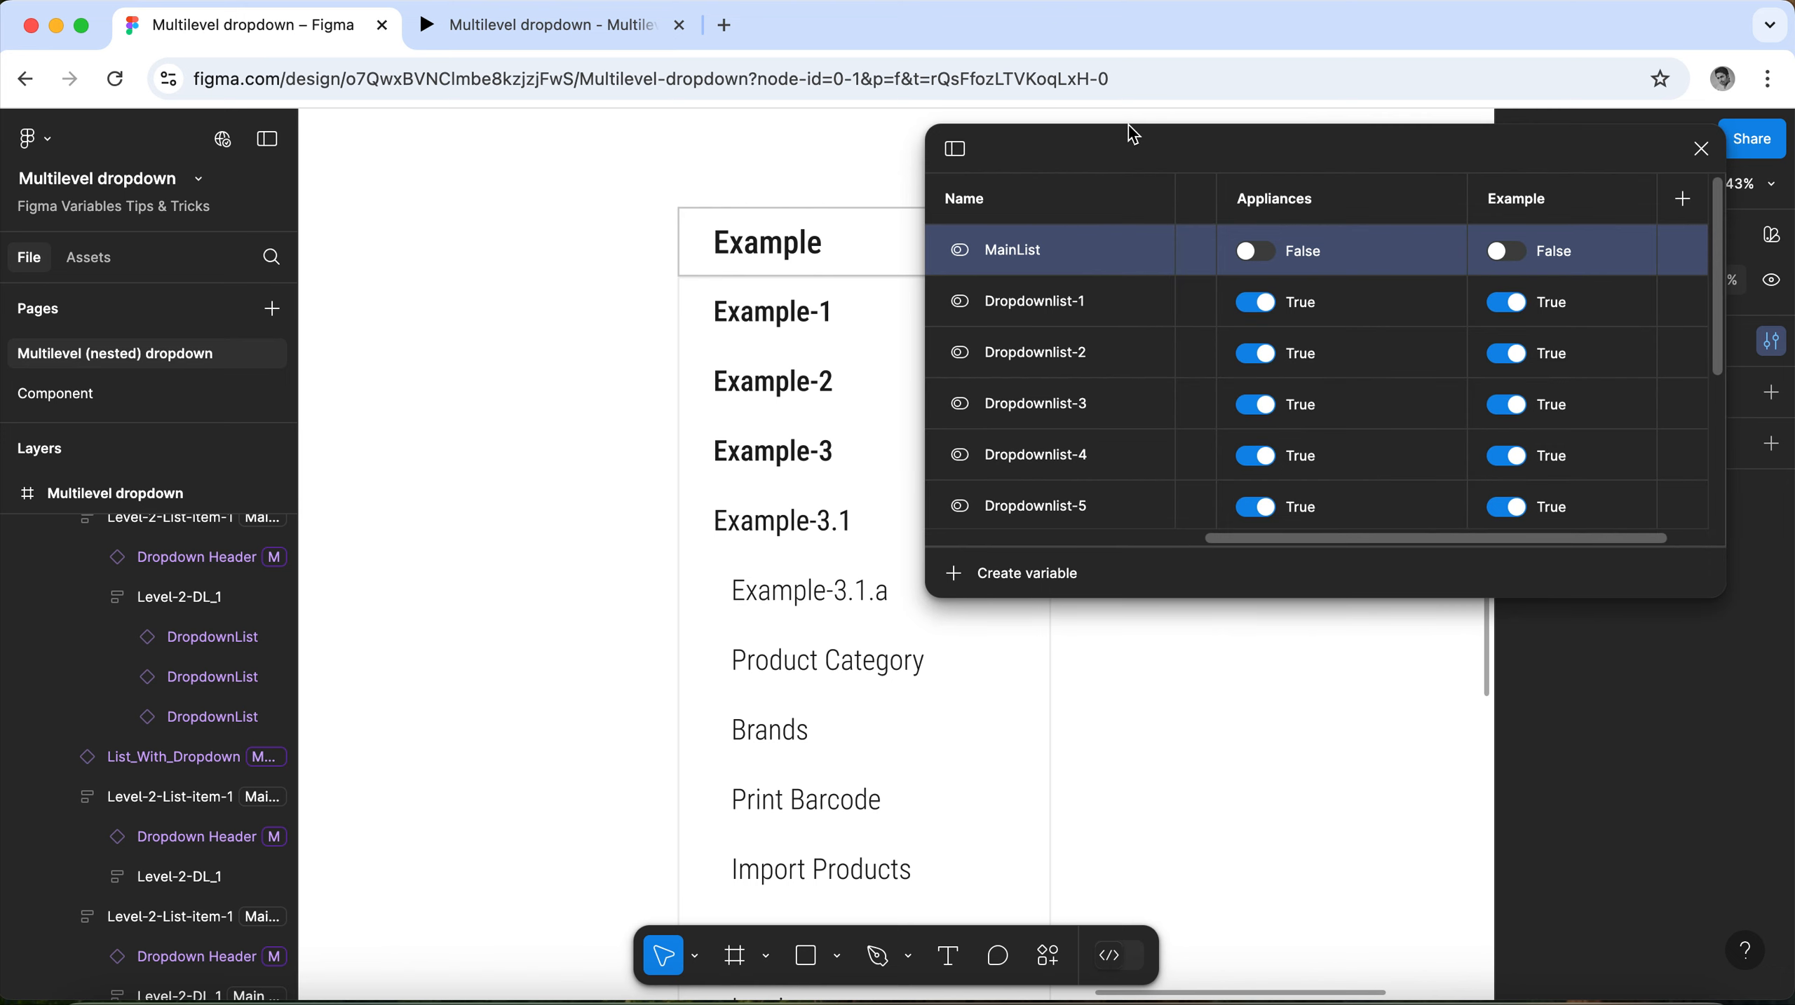
left_click_drag(1131, 139, 1297, 386)
left_click(713, 251)
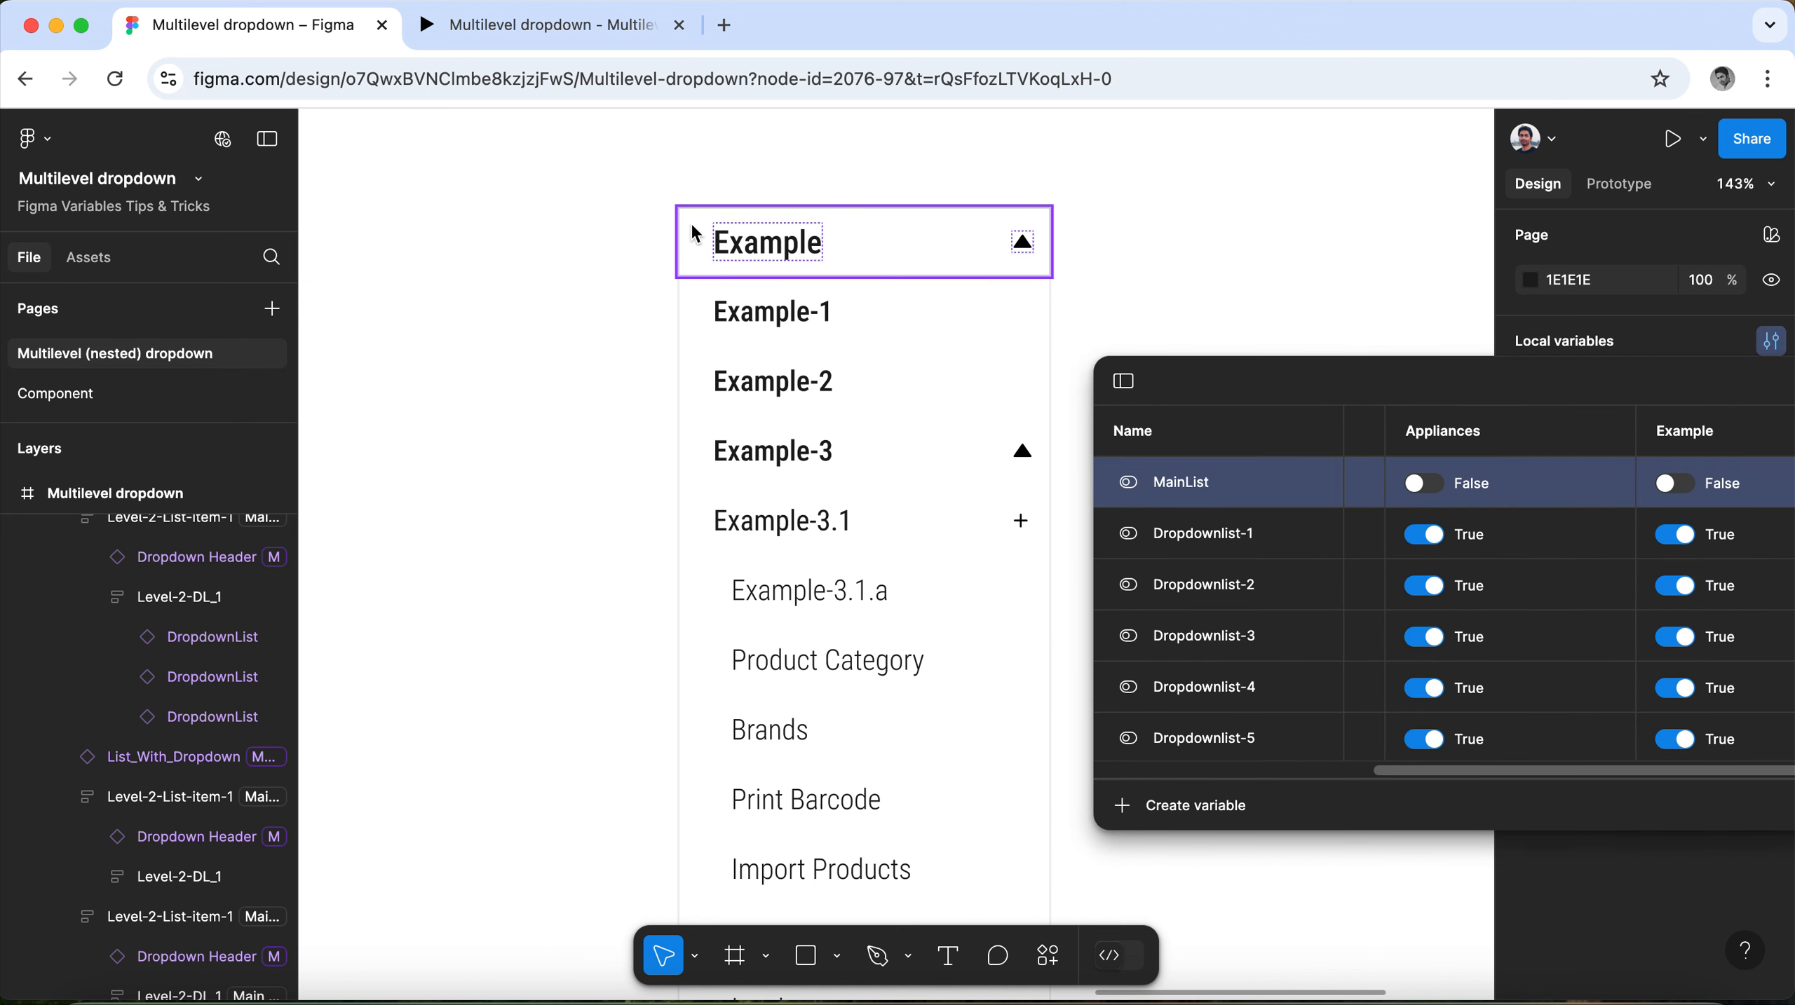
left_click(694, 234)
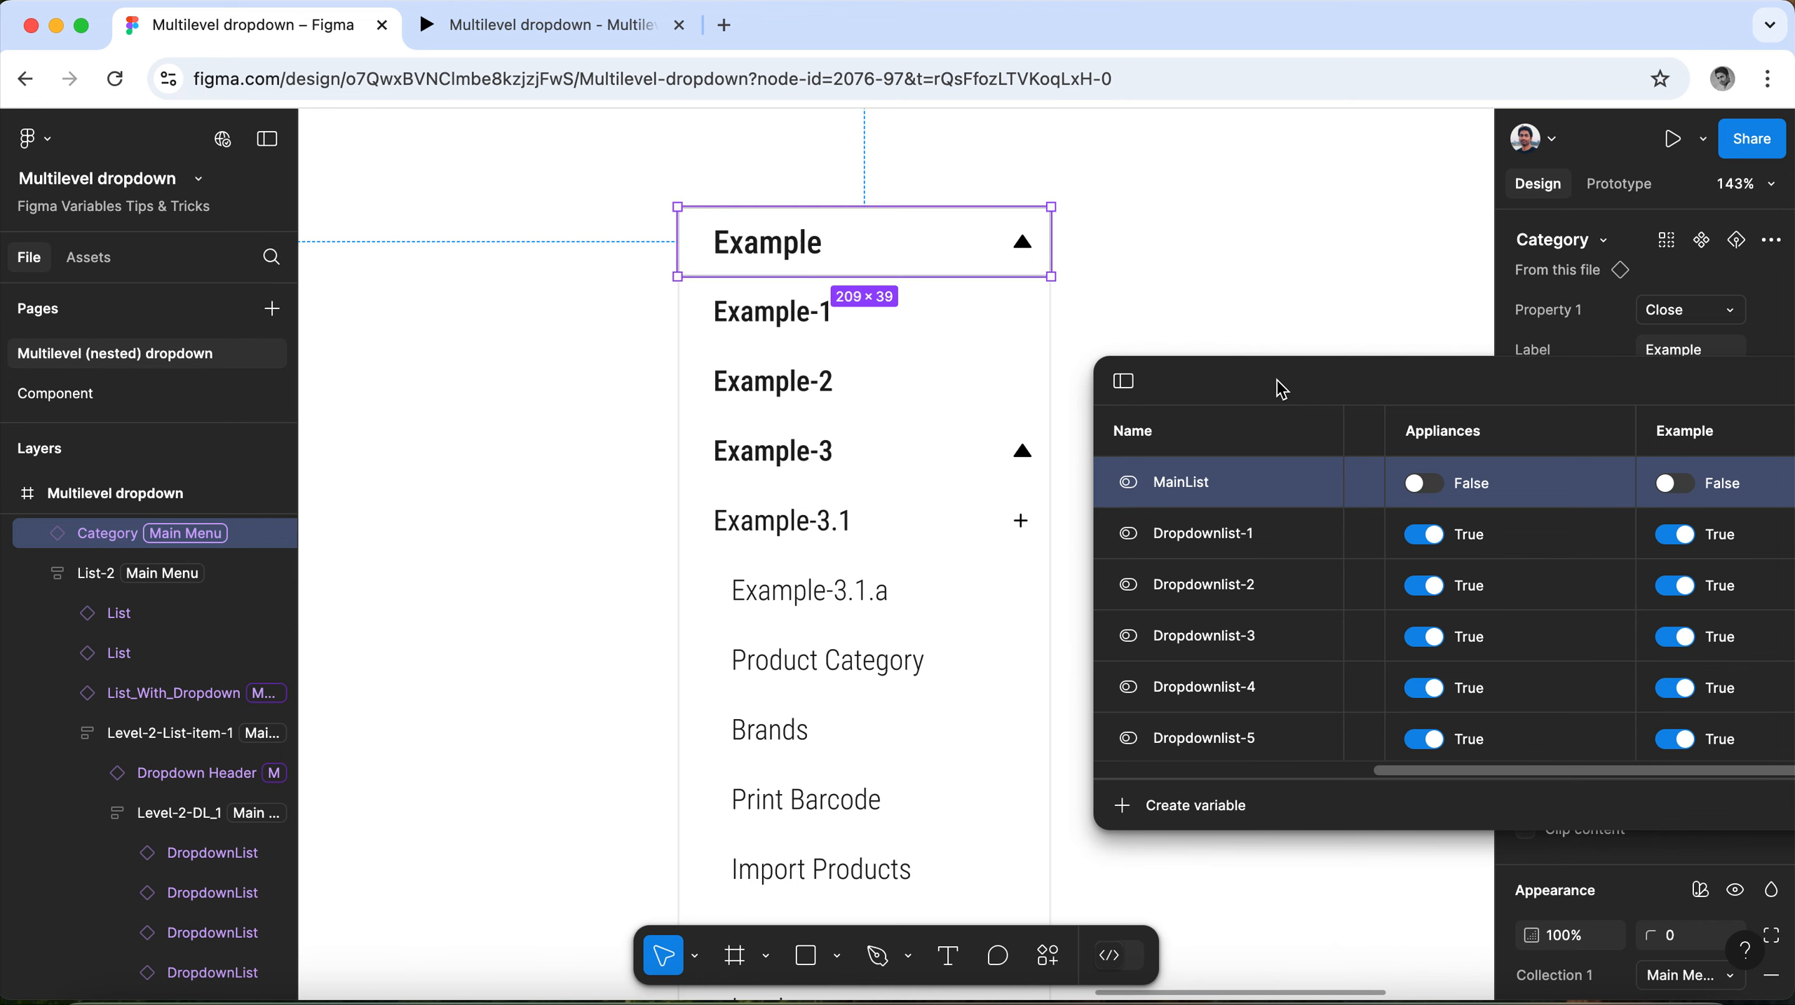
In the Example variable mode, set Dropdownlist-1 through Dropdownlist-5 to False and MainList to True, and close the variables window.
left_click_drag(1330, 384, 753, 463)
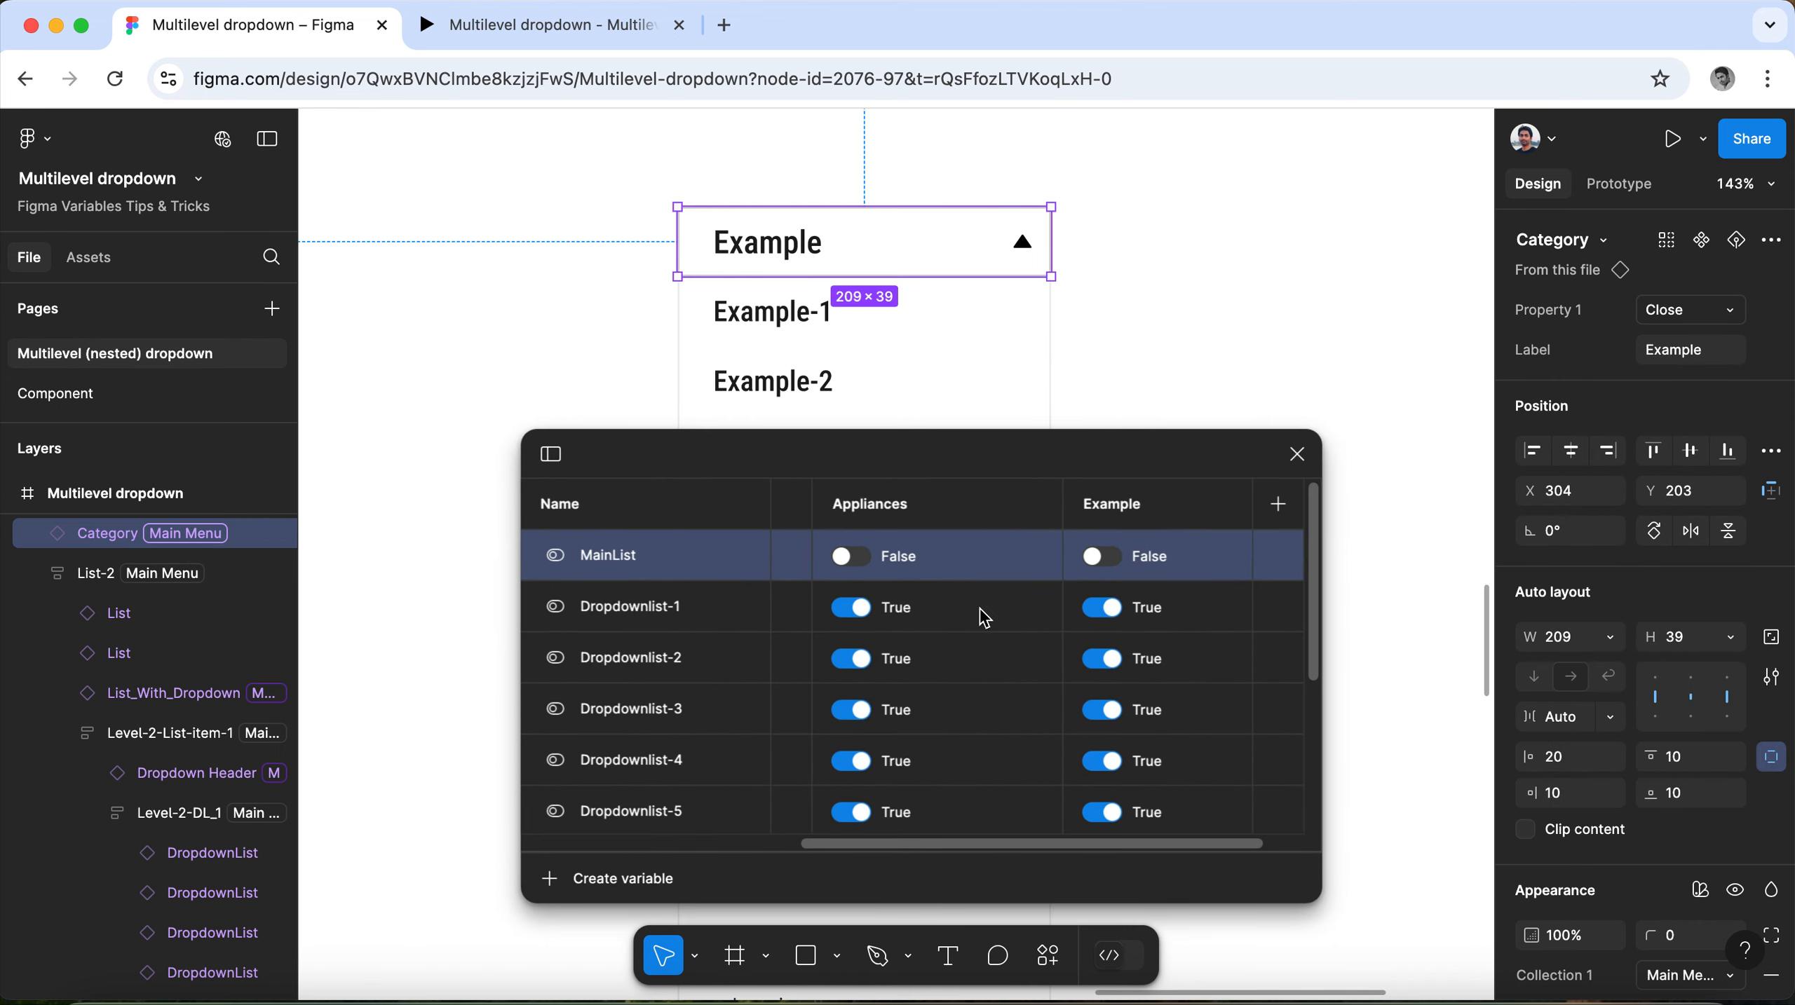
left_click(1102, 607)
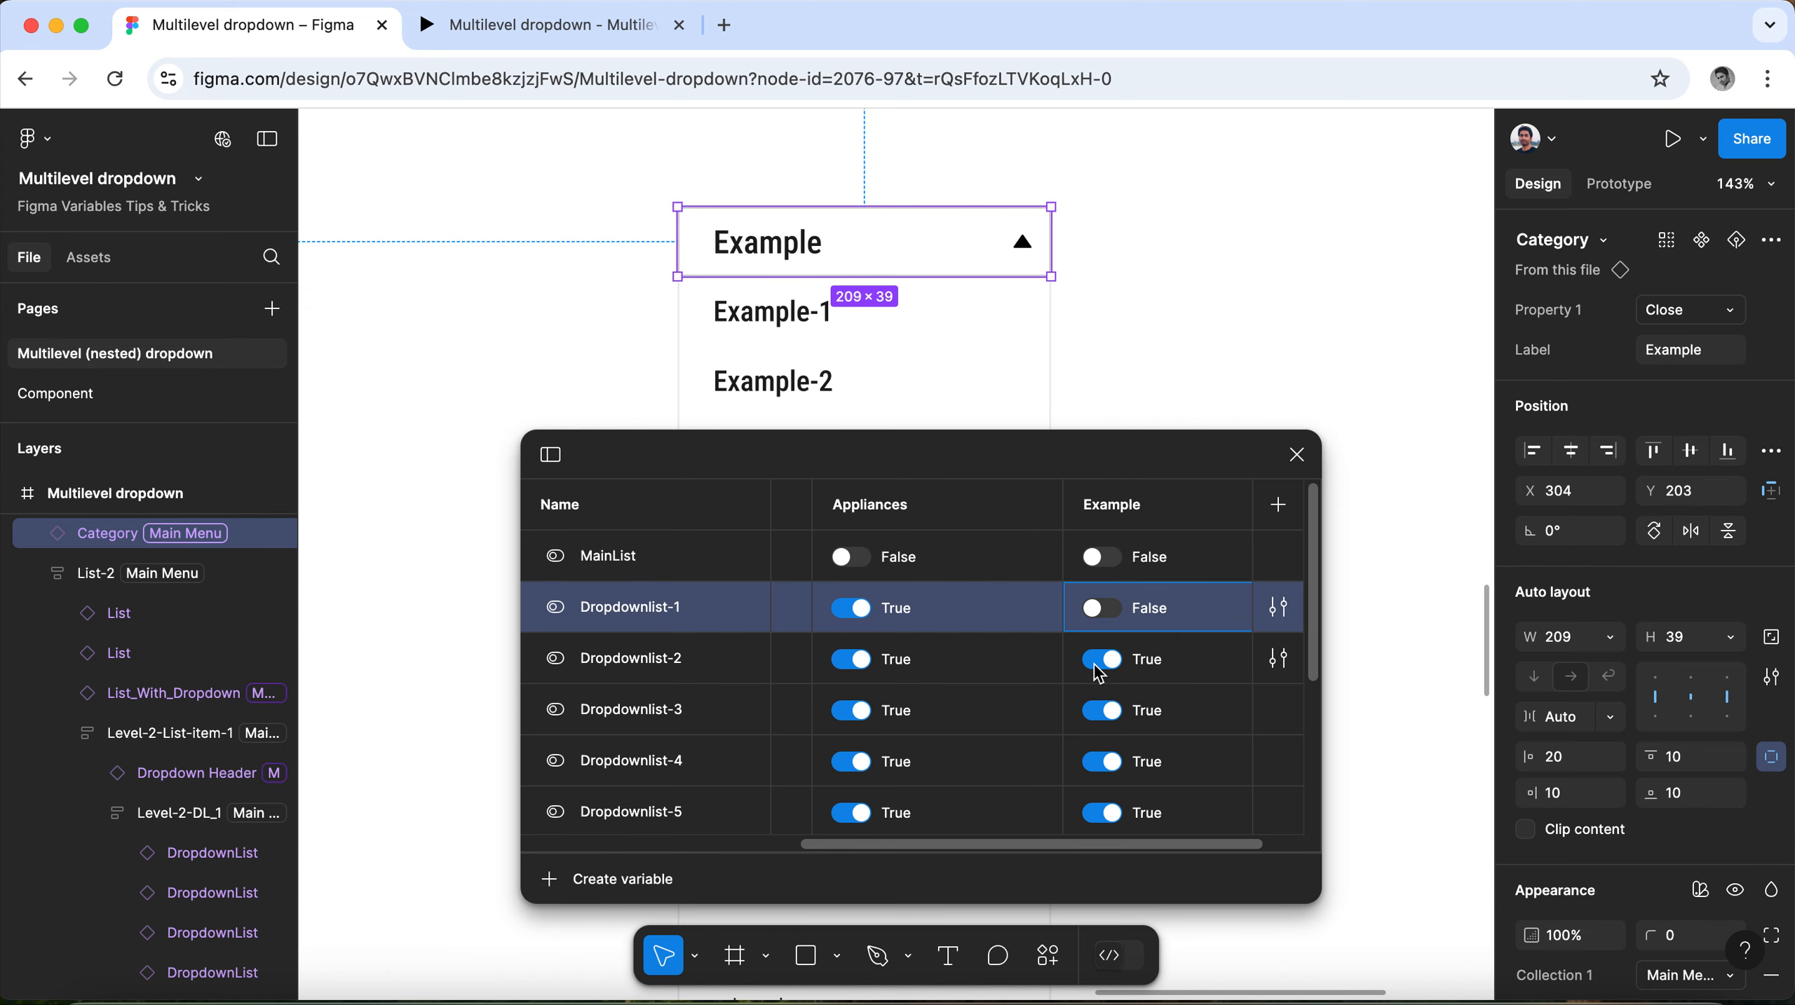
left_click(1099, 660)
left_click(1102, 710)
left_click(1102, 762)
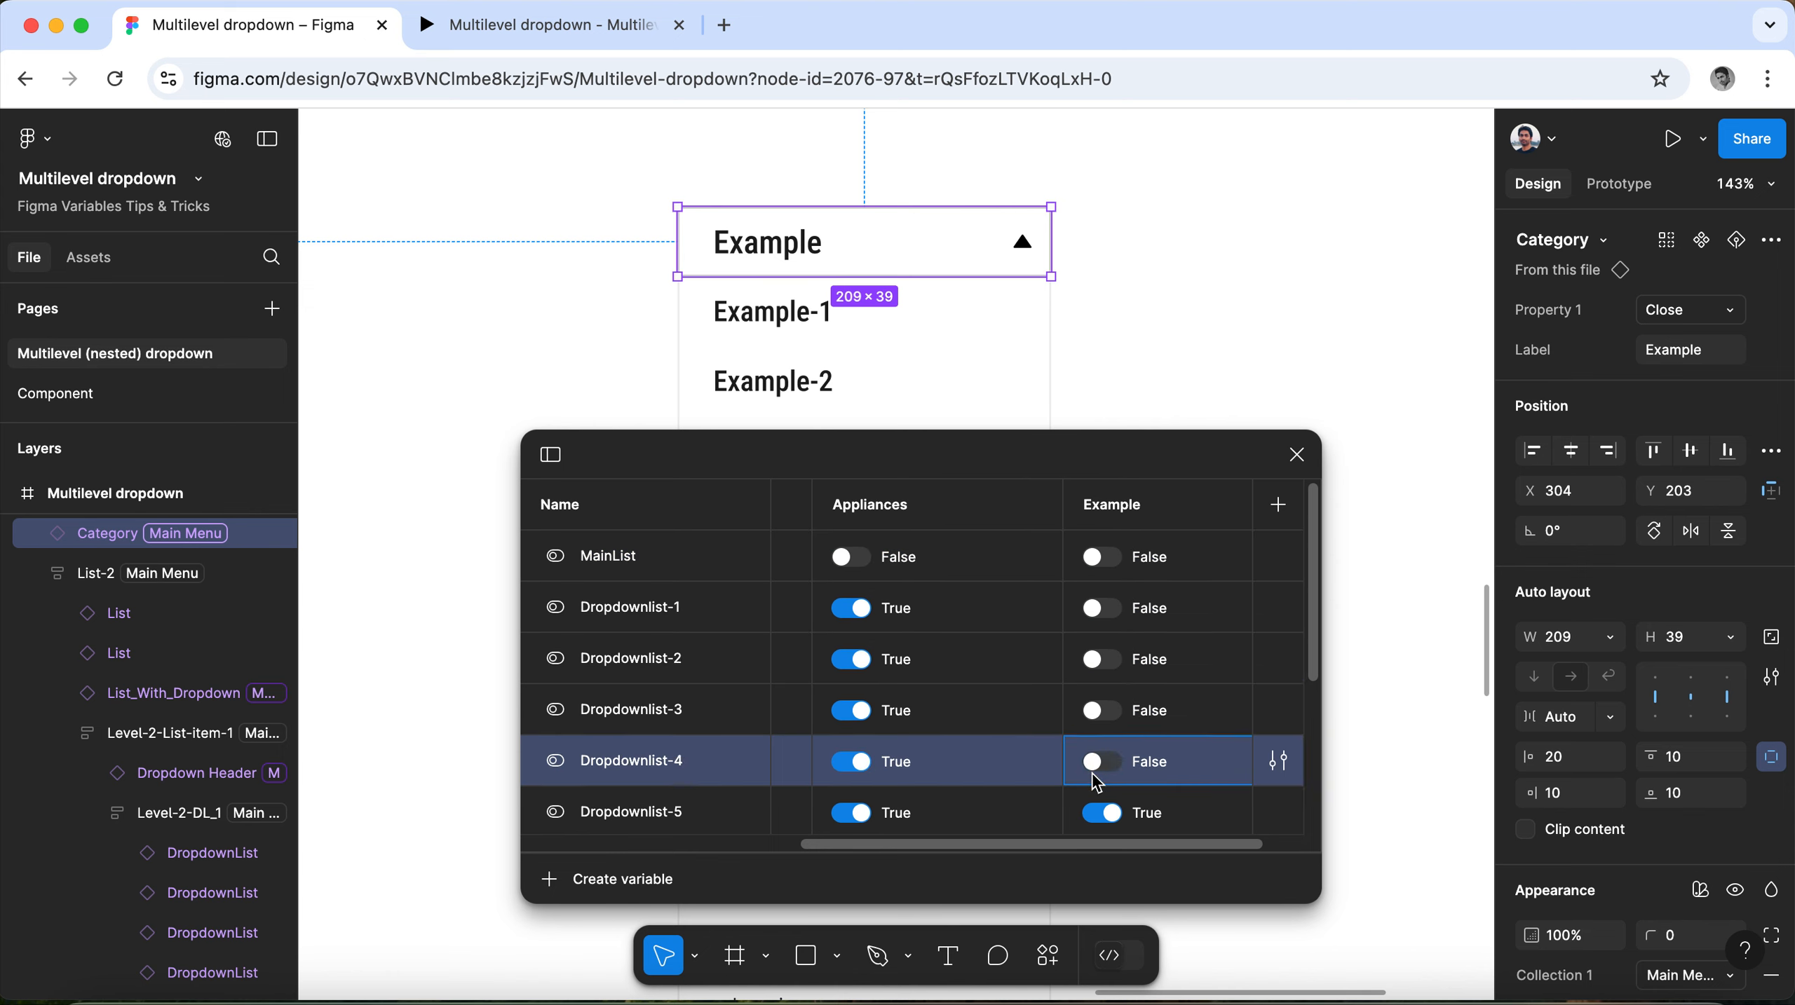
left_click(1102, 813)
scroll(1182, 708, "down", 3)
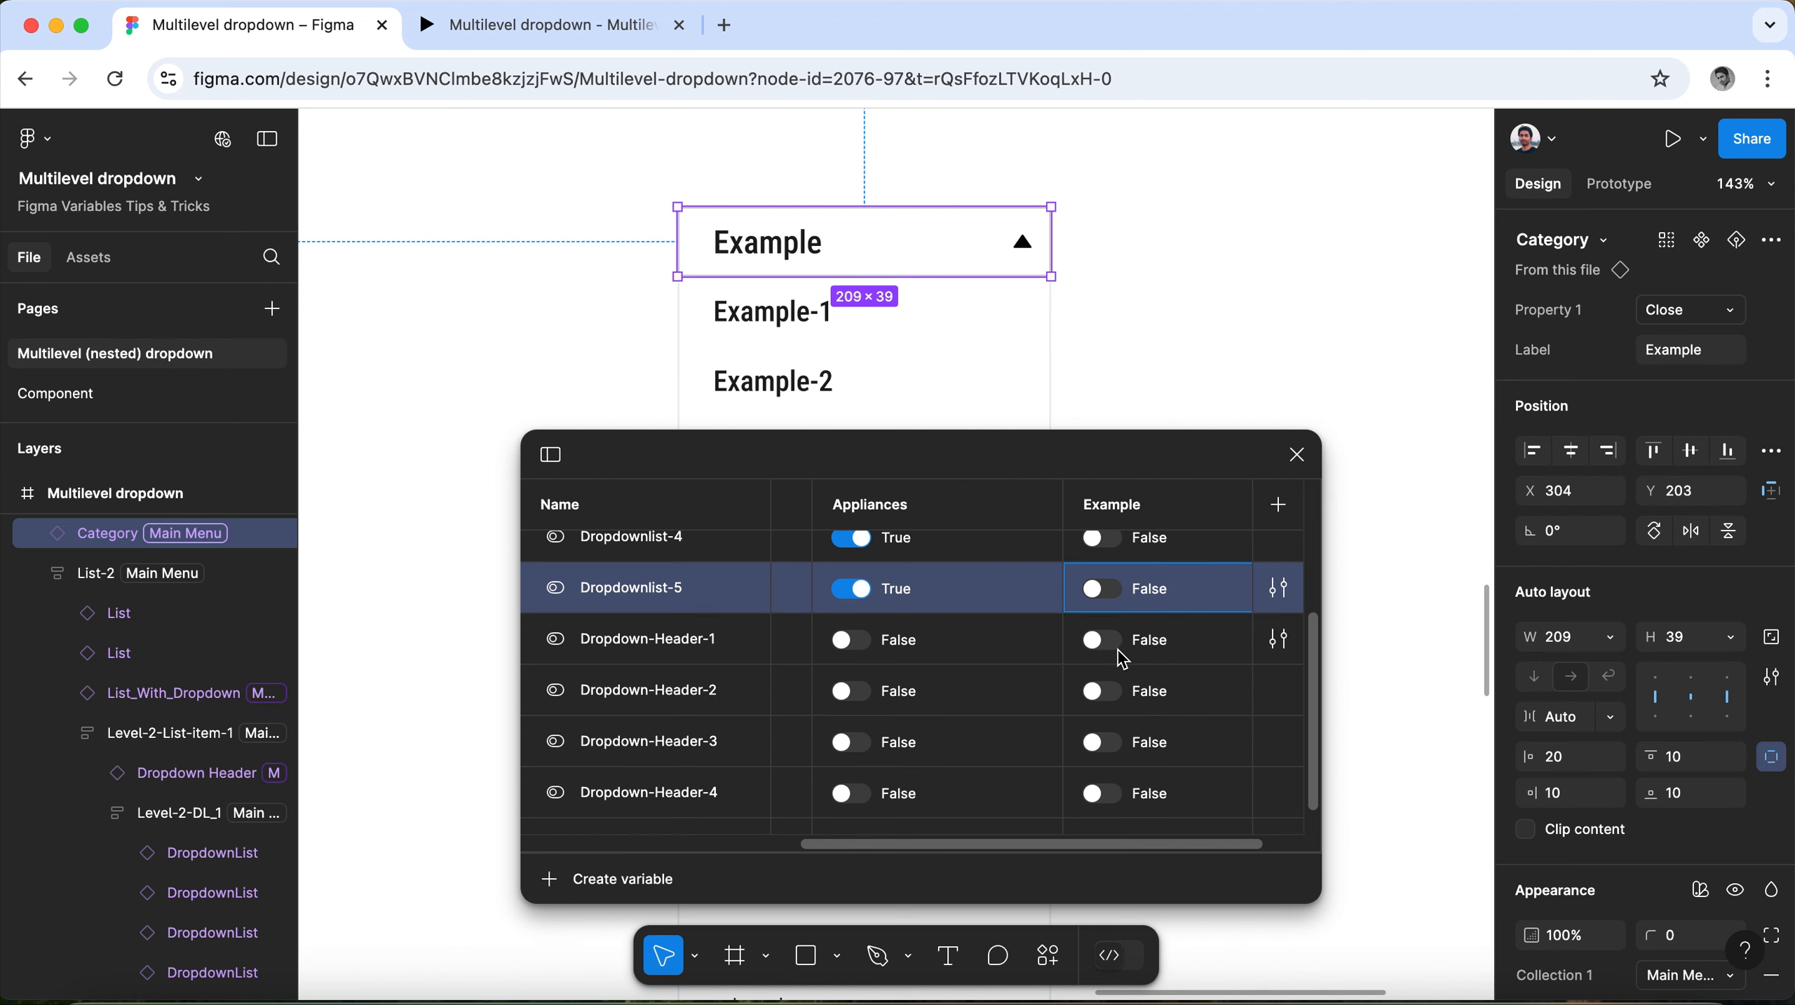
scroll(1130, 753, "down", 1)
scroll(1128, 772, "up", 5)
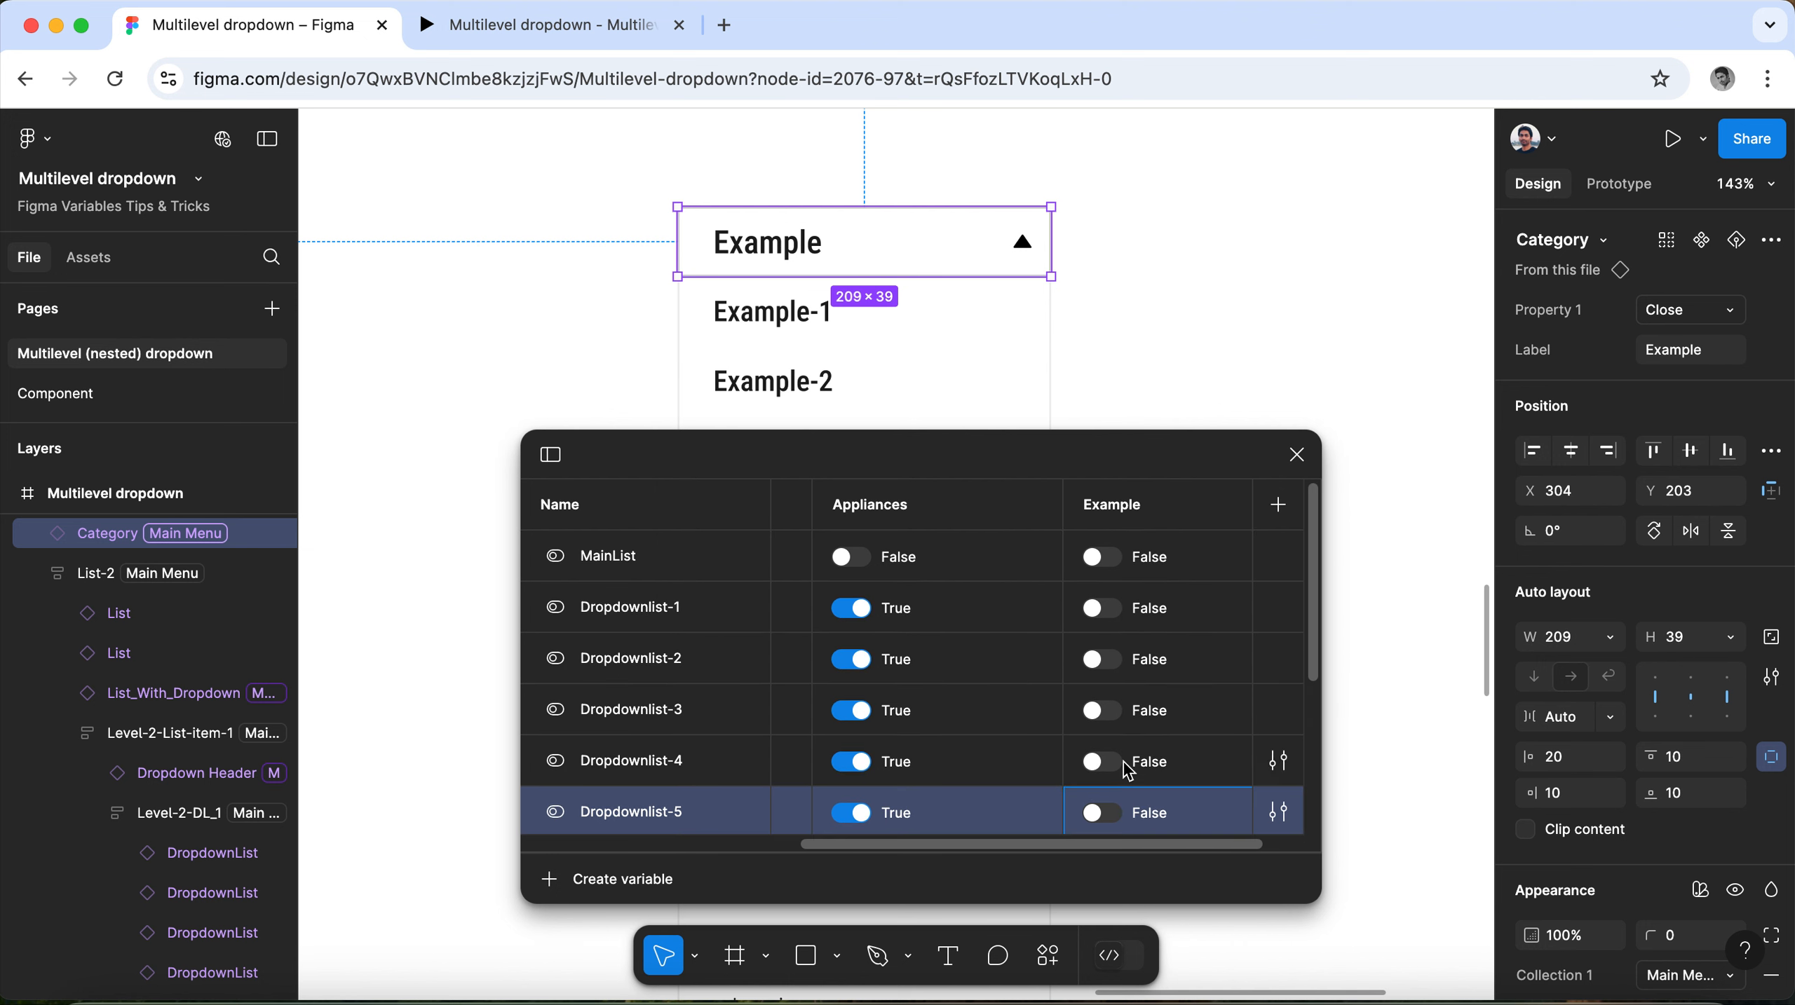
left_click(1106, 556)
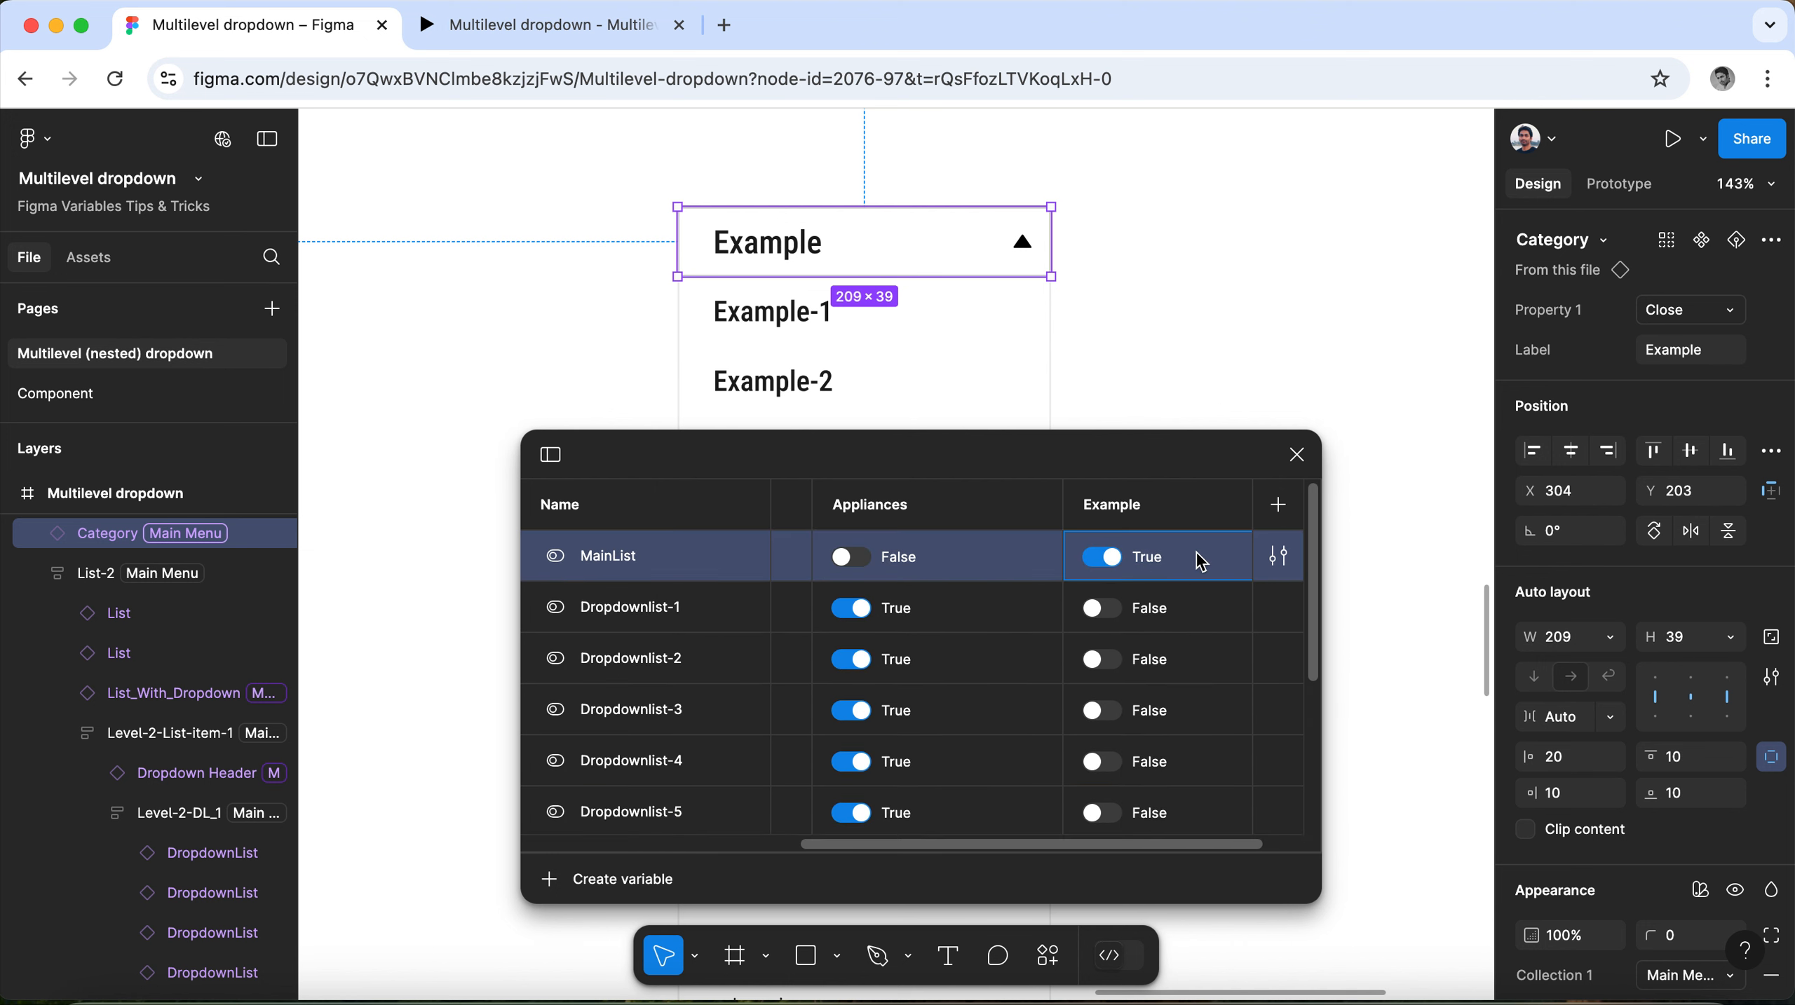
left_click(1298, 457)
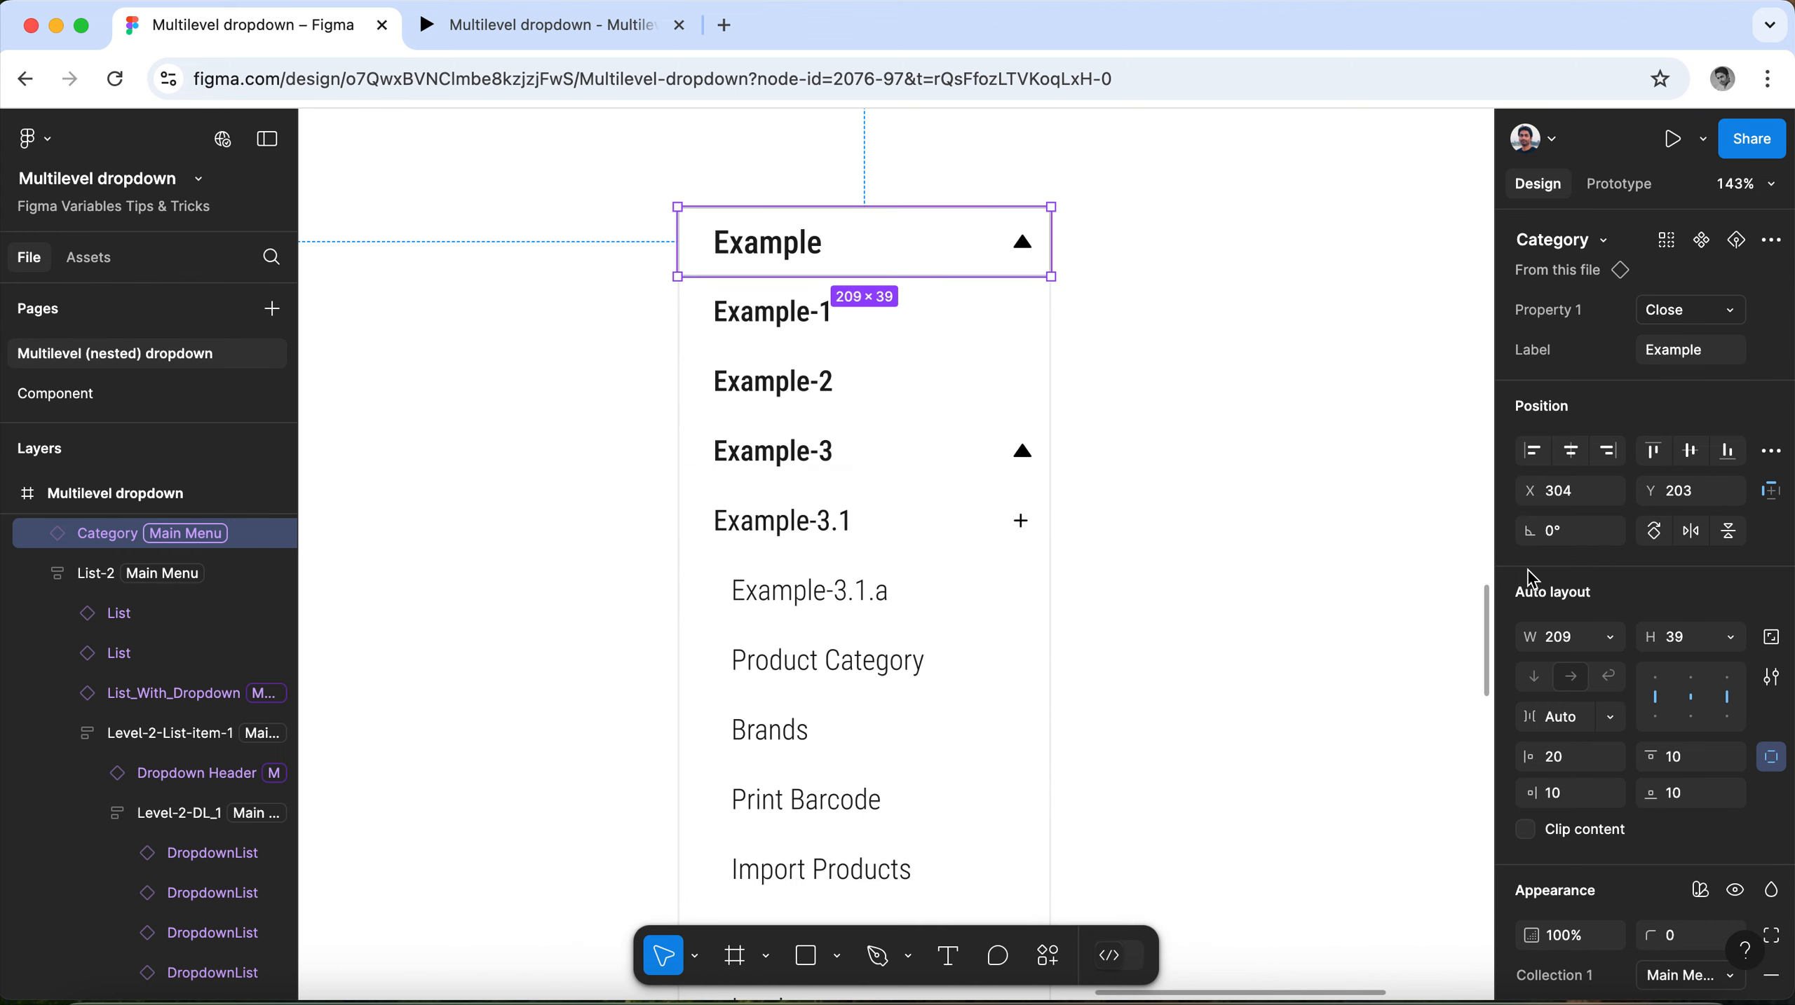
Set the Collection 1 mode of the Example category header to Example.
scroll(1674, 614, "down", 3)
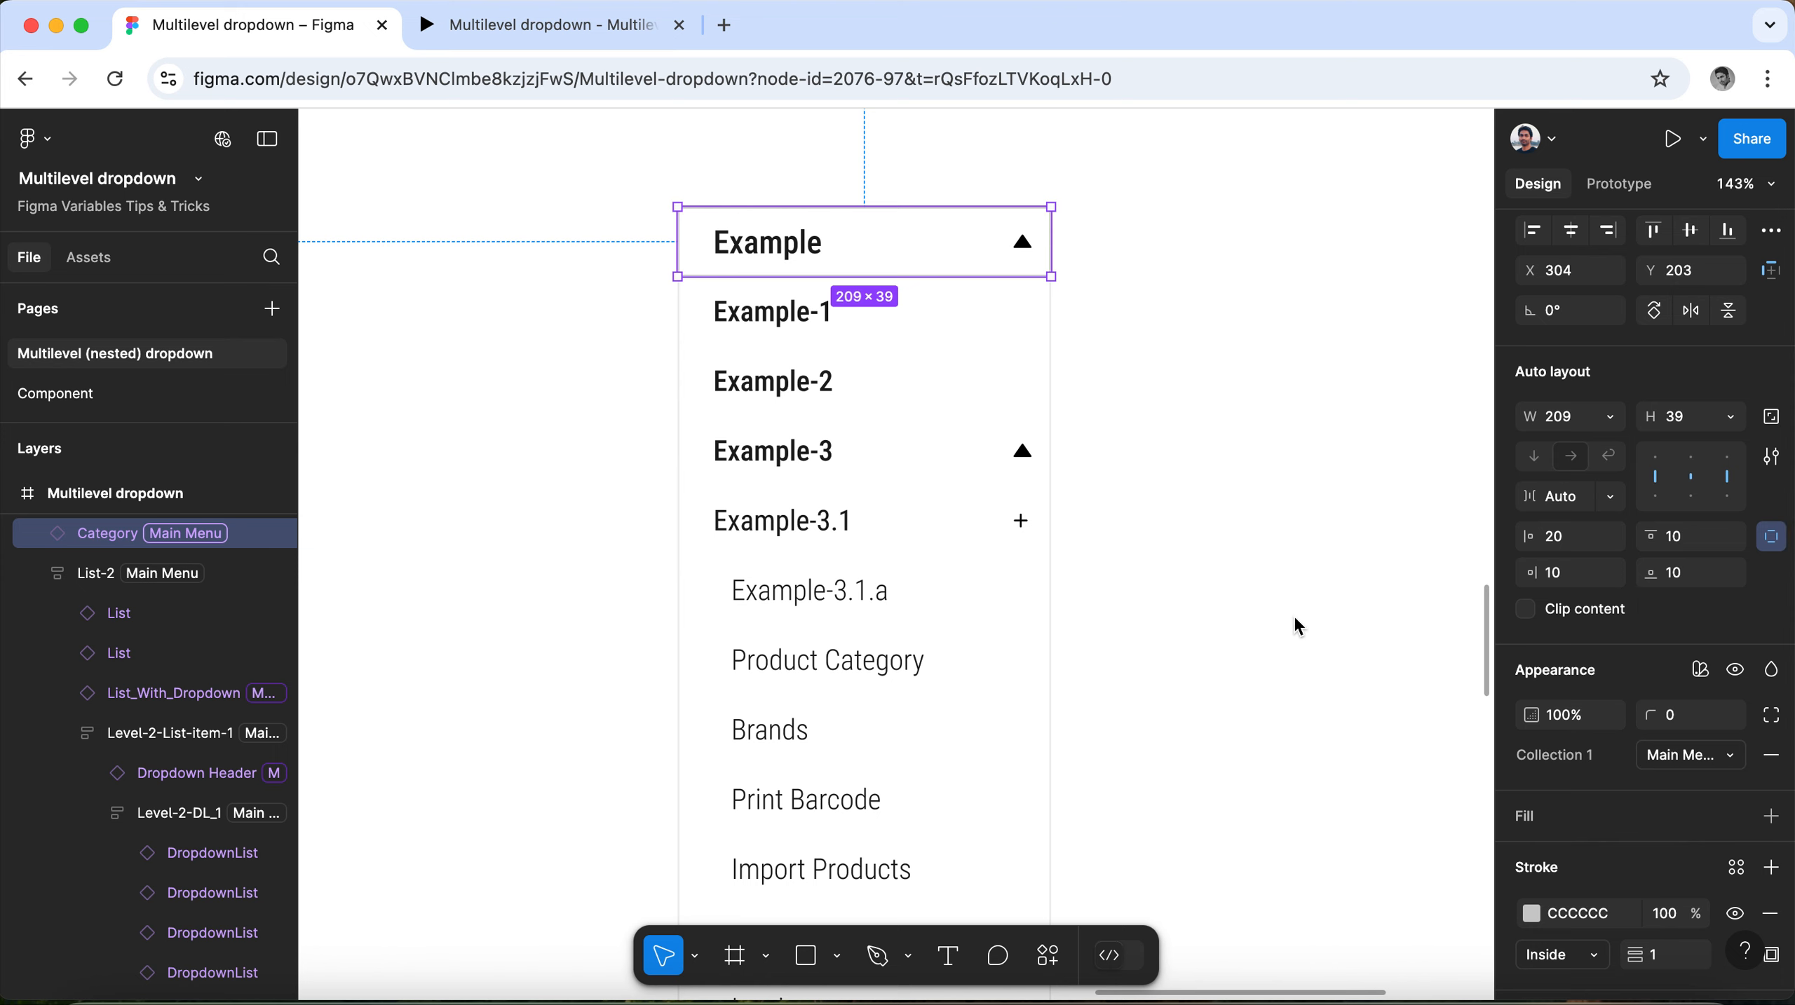
scroll(1678, 676, "down", 1)
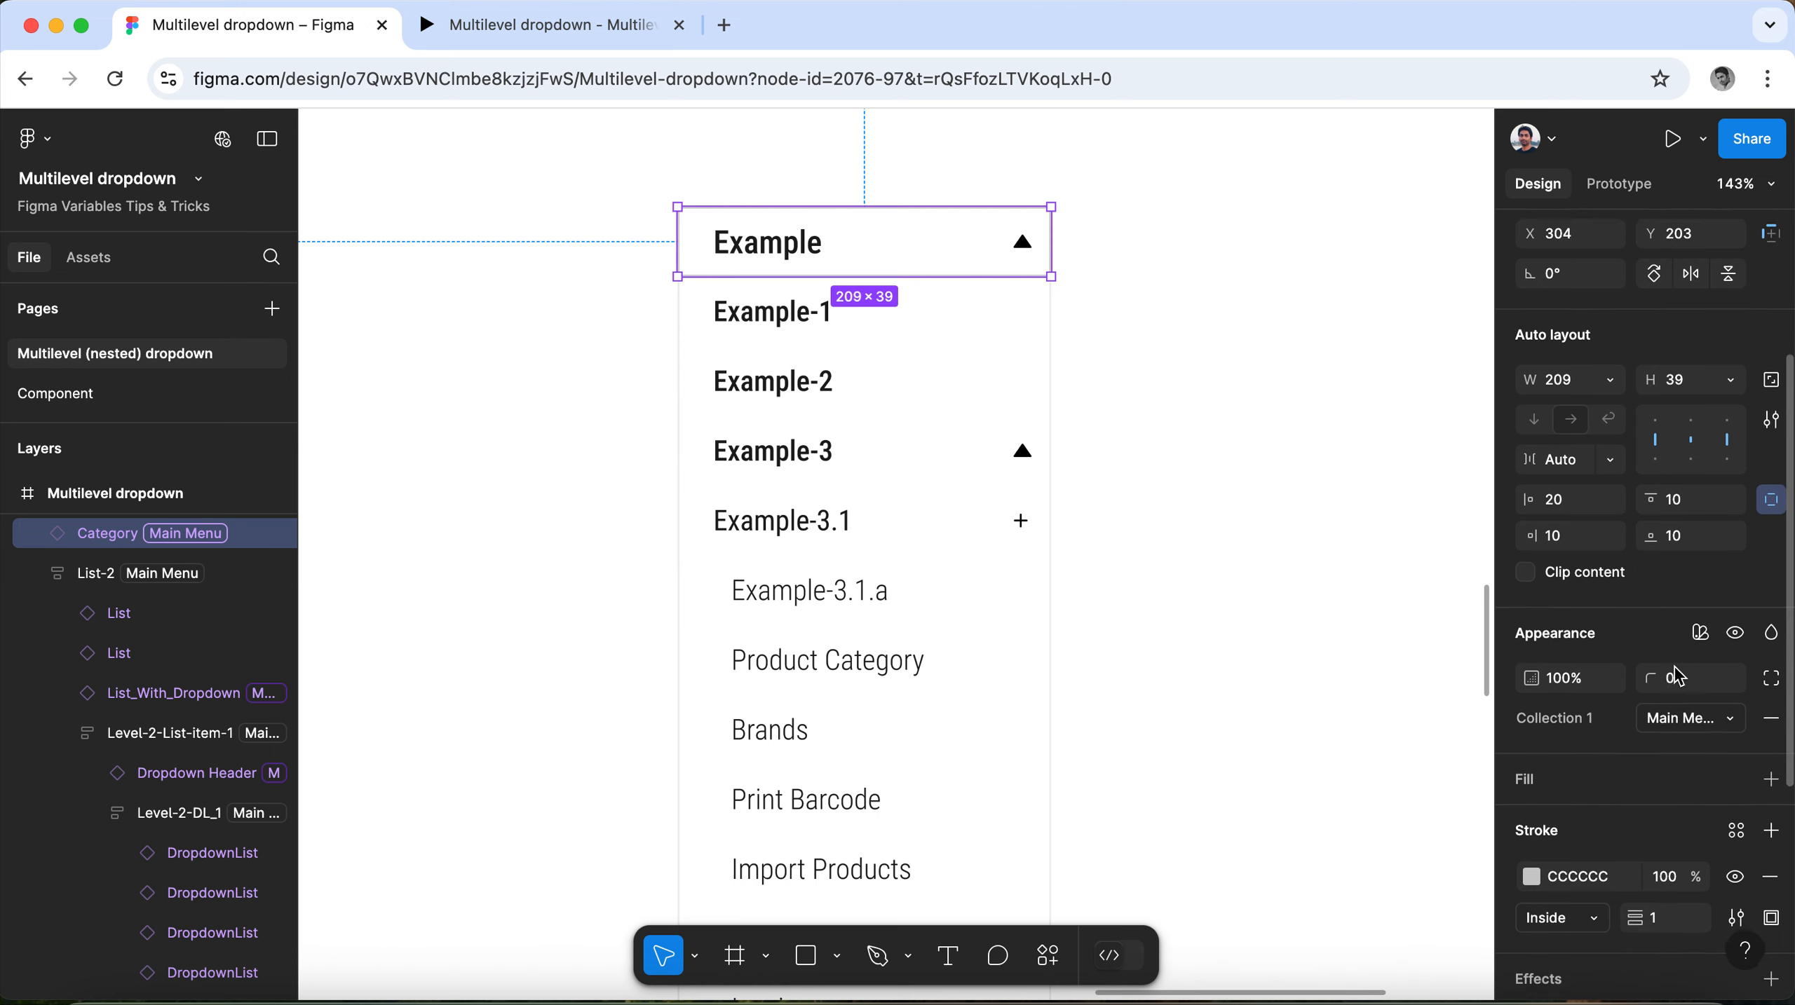
left_click(1728, 707)
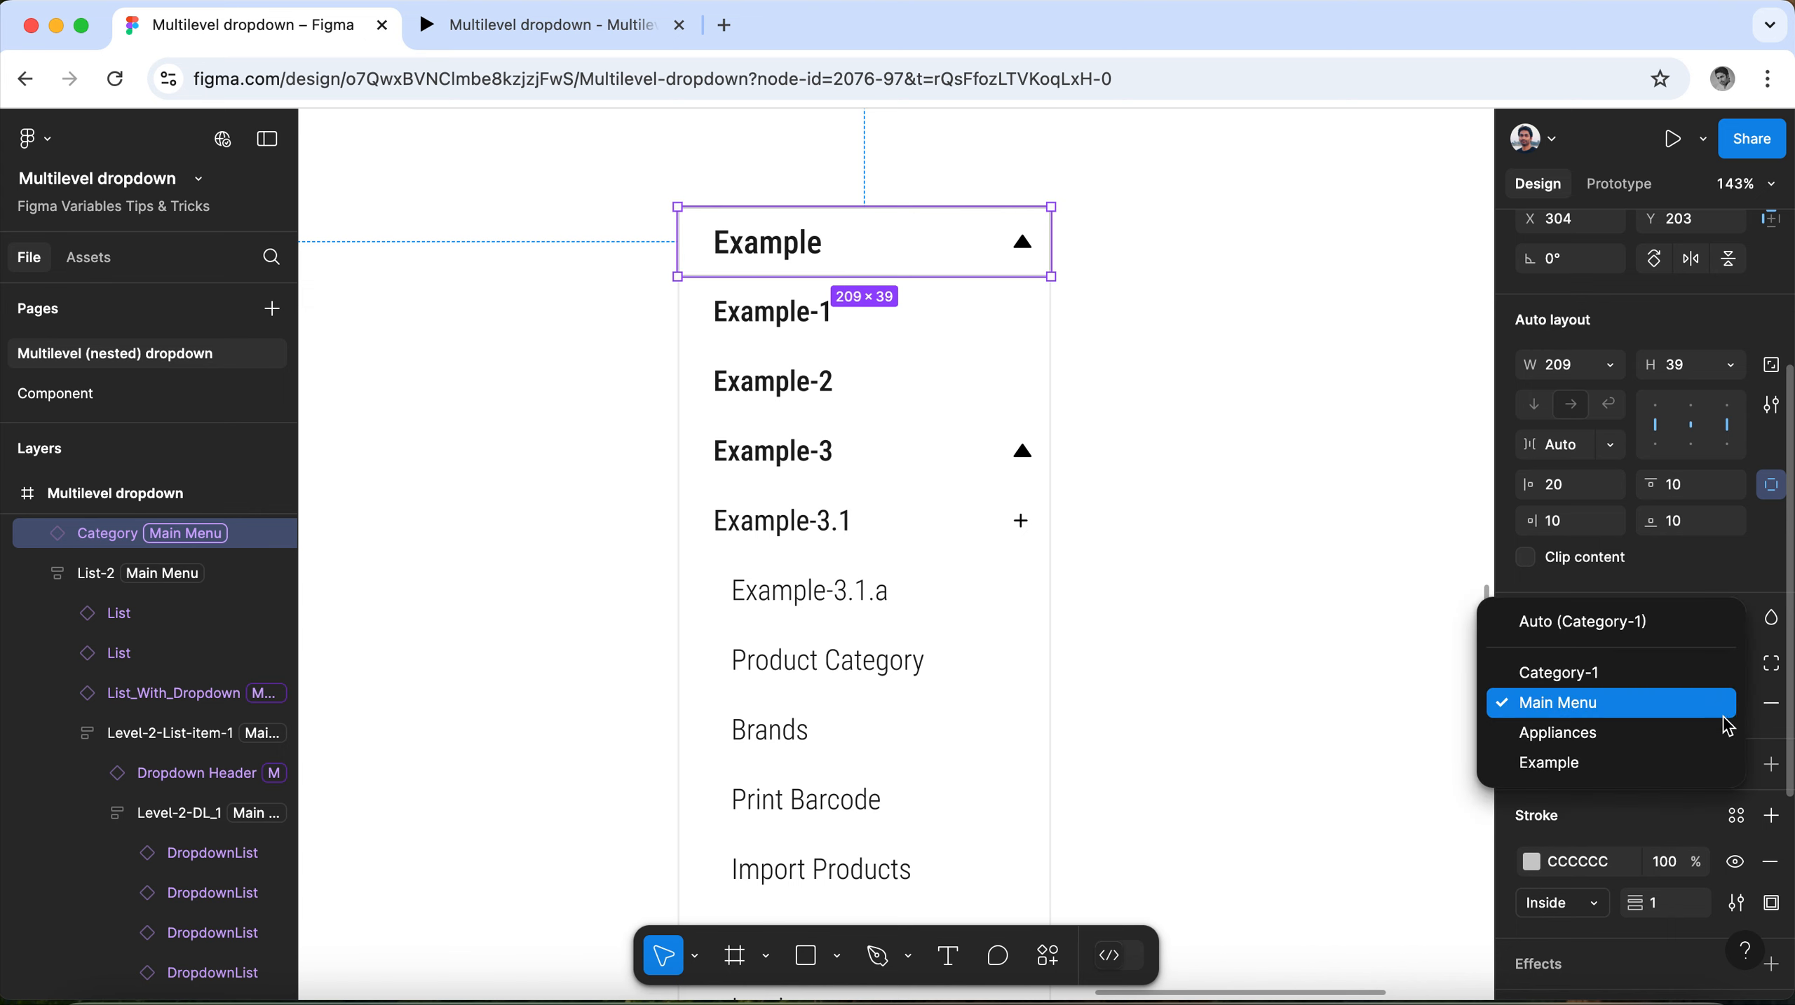
left_click(1723, 764)
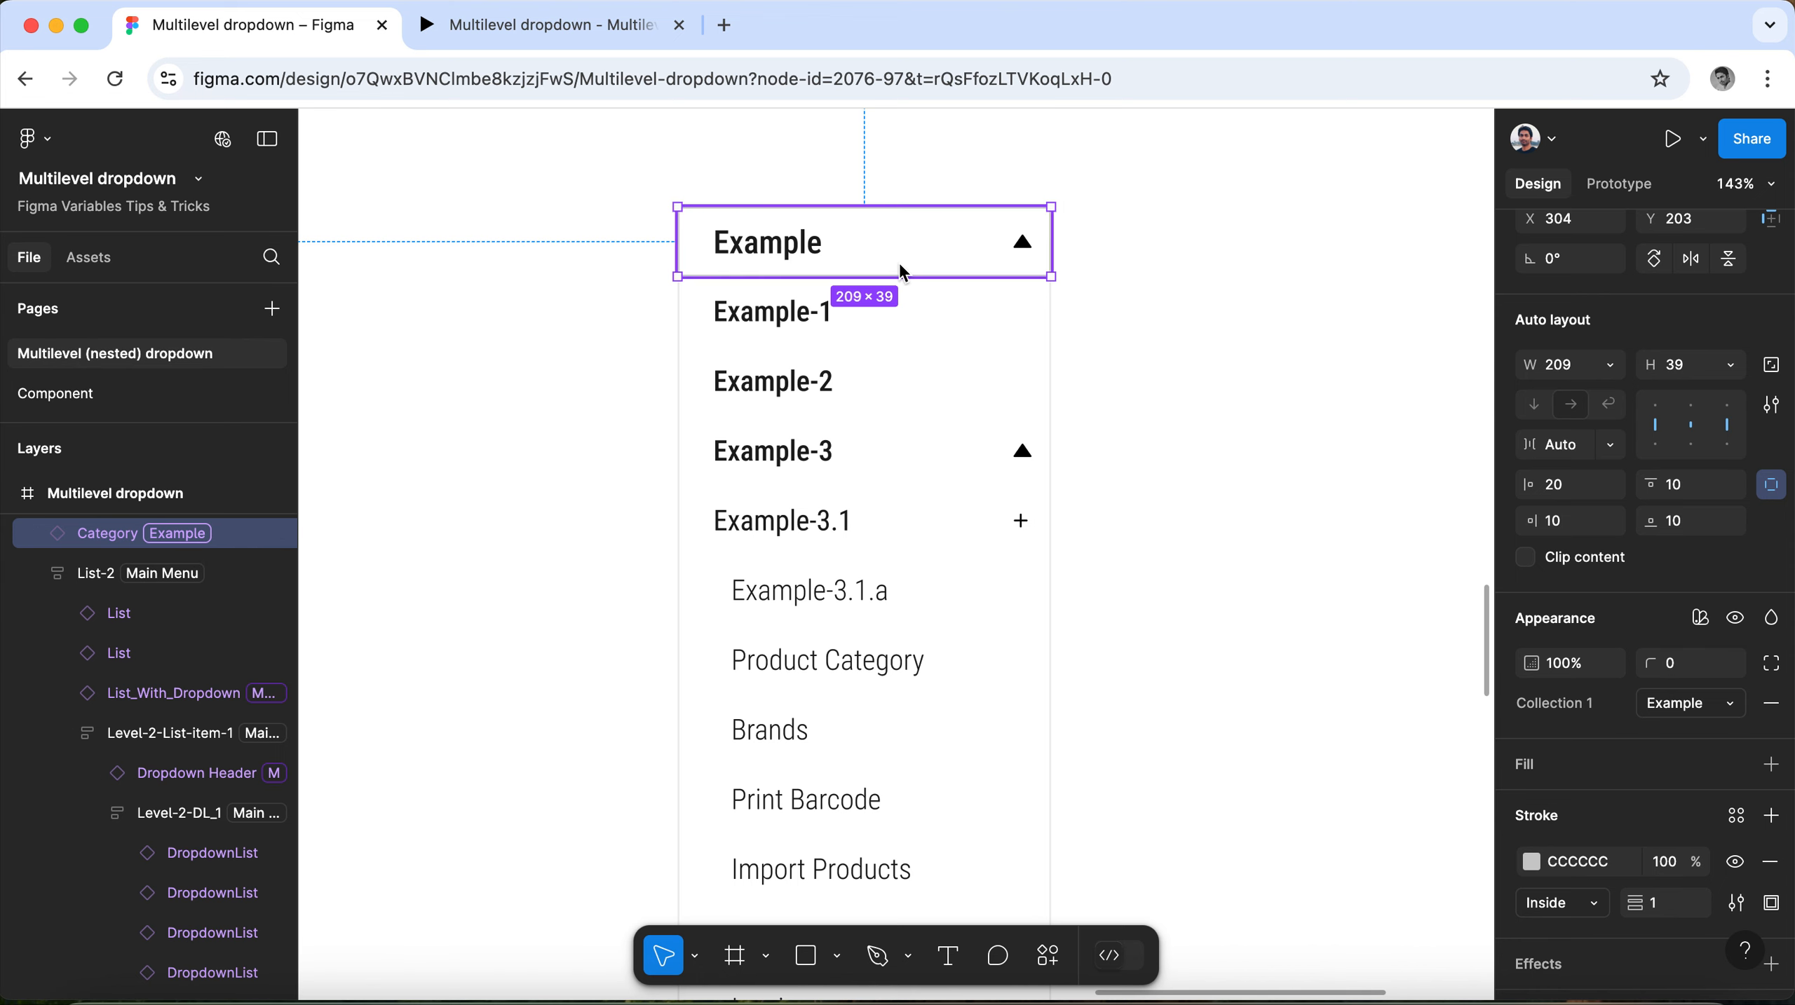
double_click(875, 328)
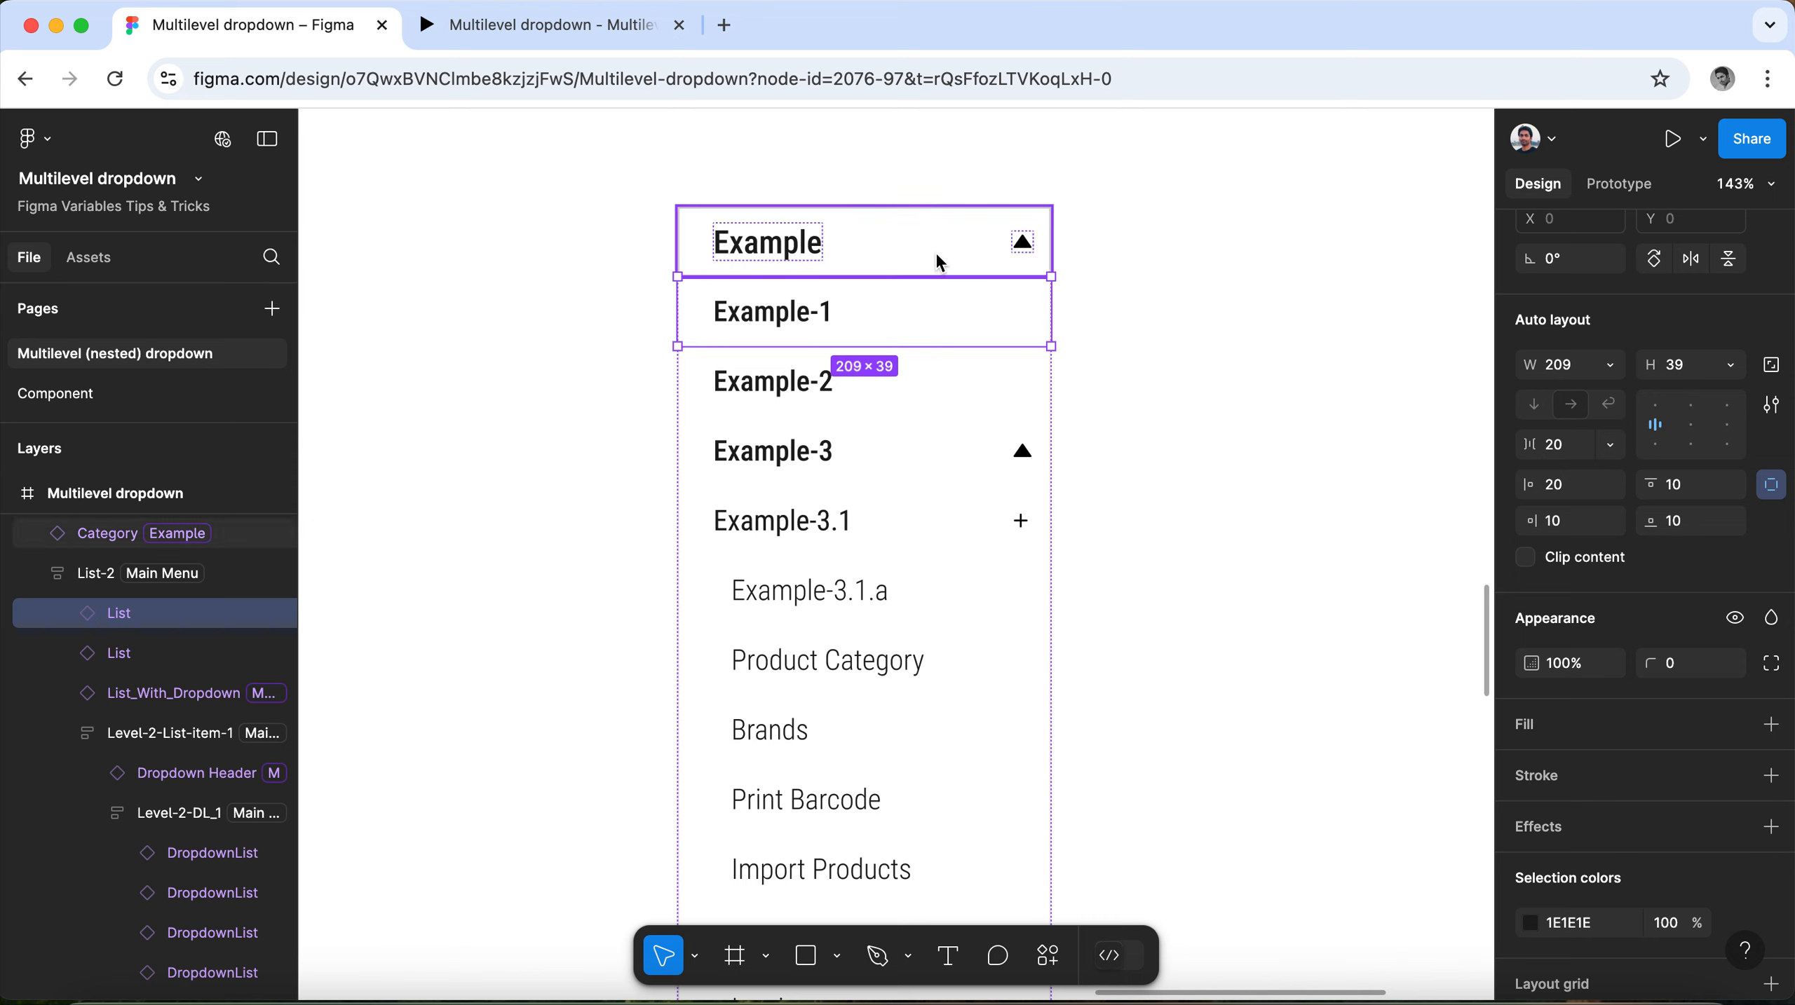
left_click(1190, 284)
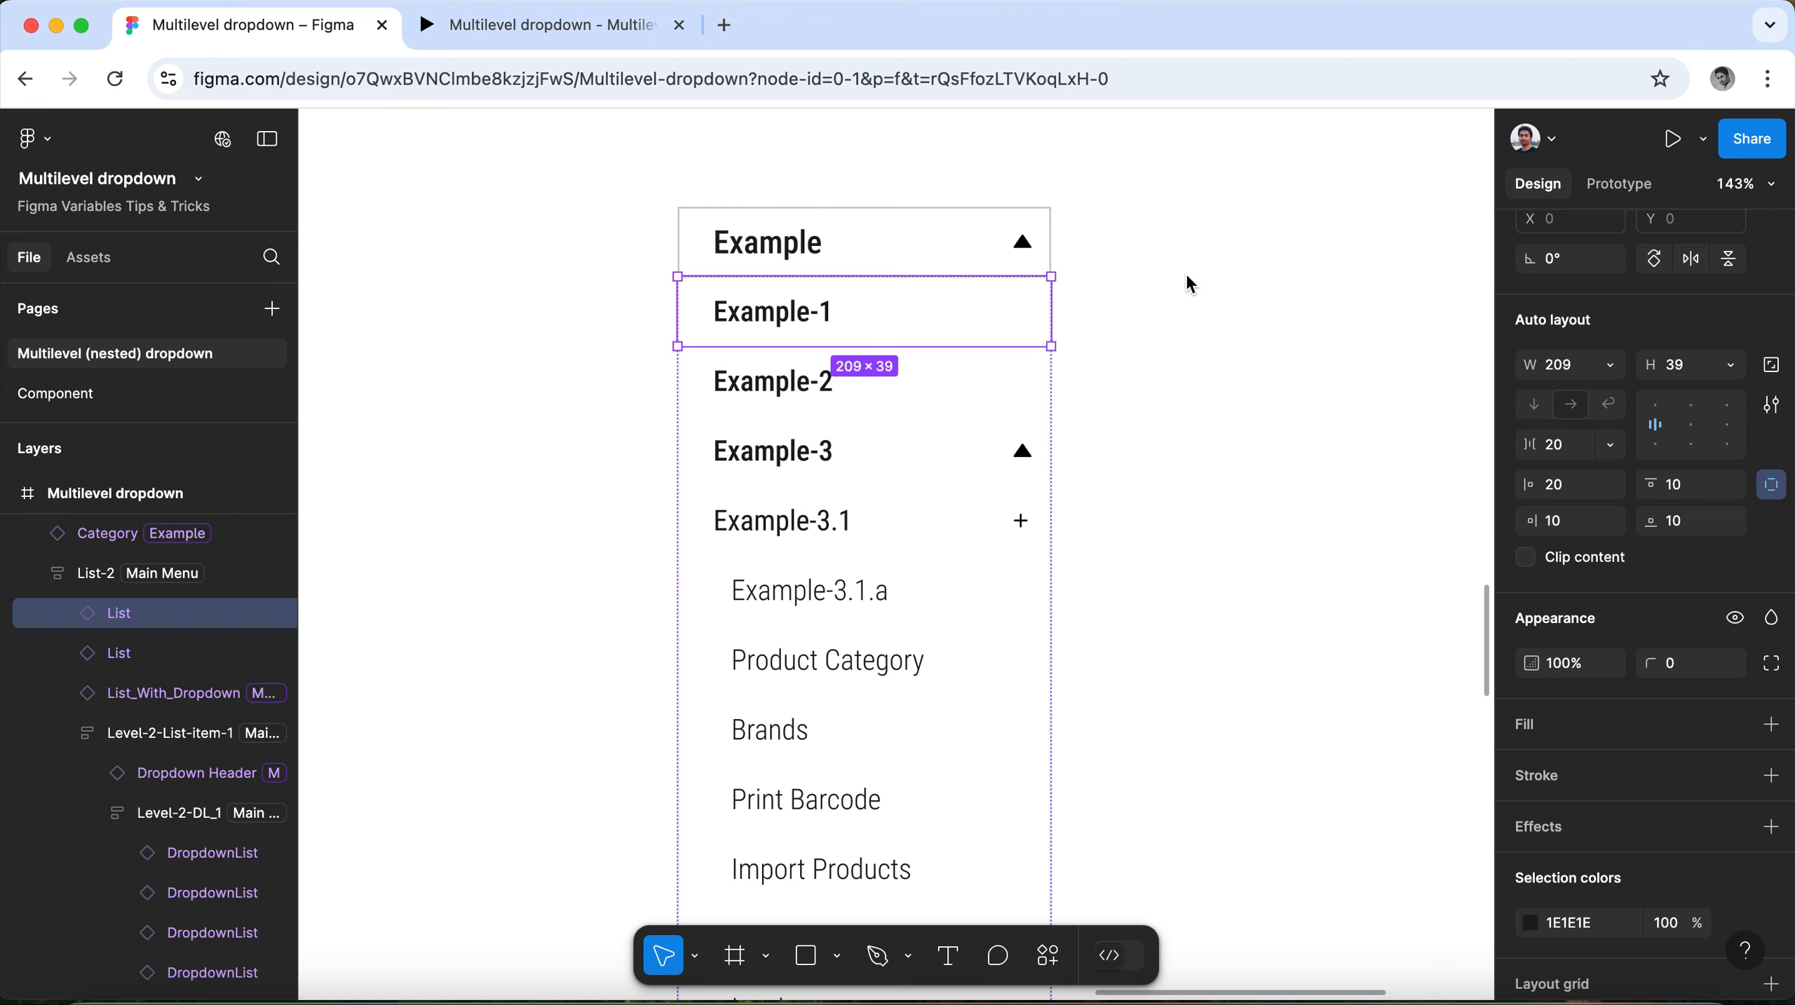
Apply the Example mode of Collection 1 to the Example-3 header row inside List-2.
left_click(1021, 332)
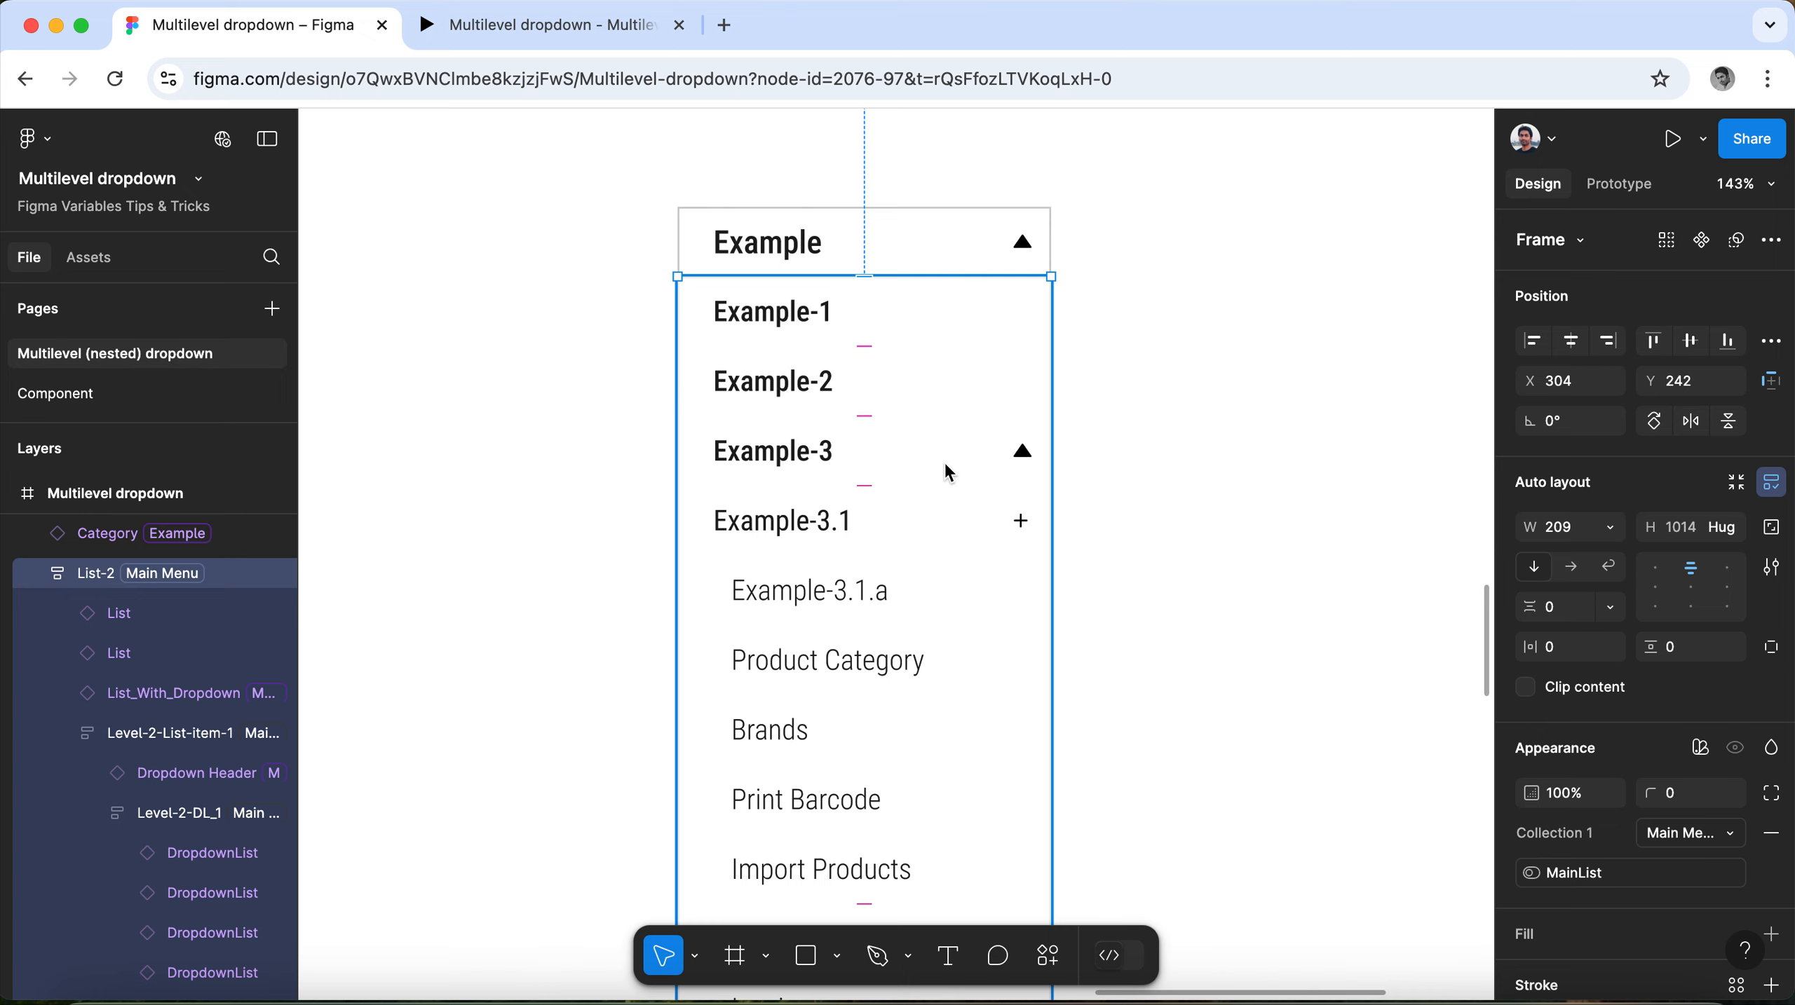
left_click(815, 458)
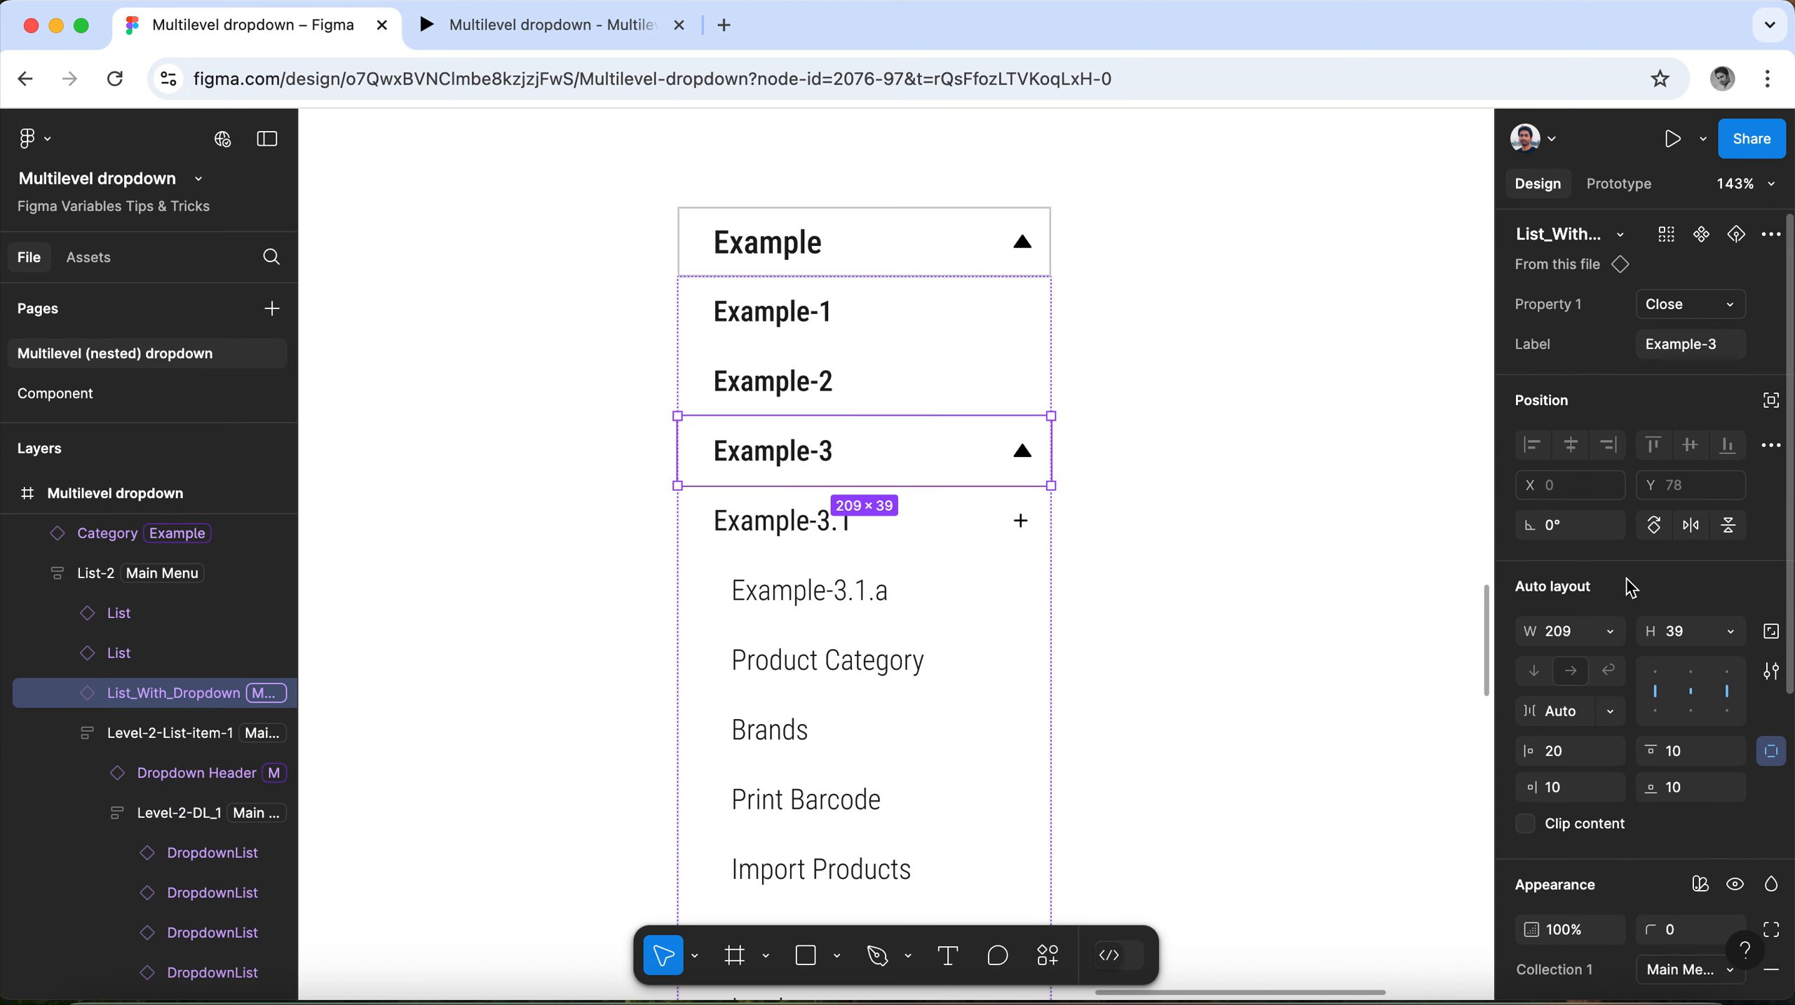
scroll(1631, 588, "down", 5)
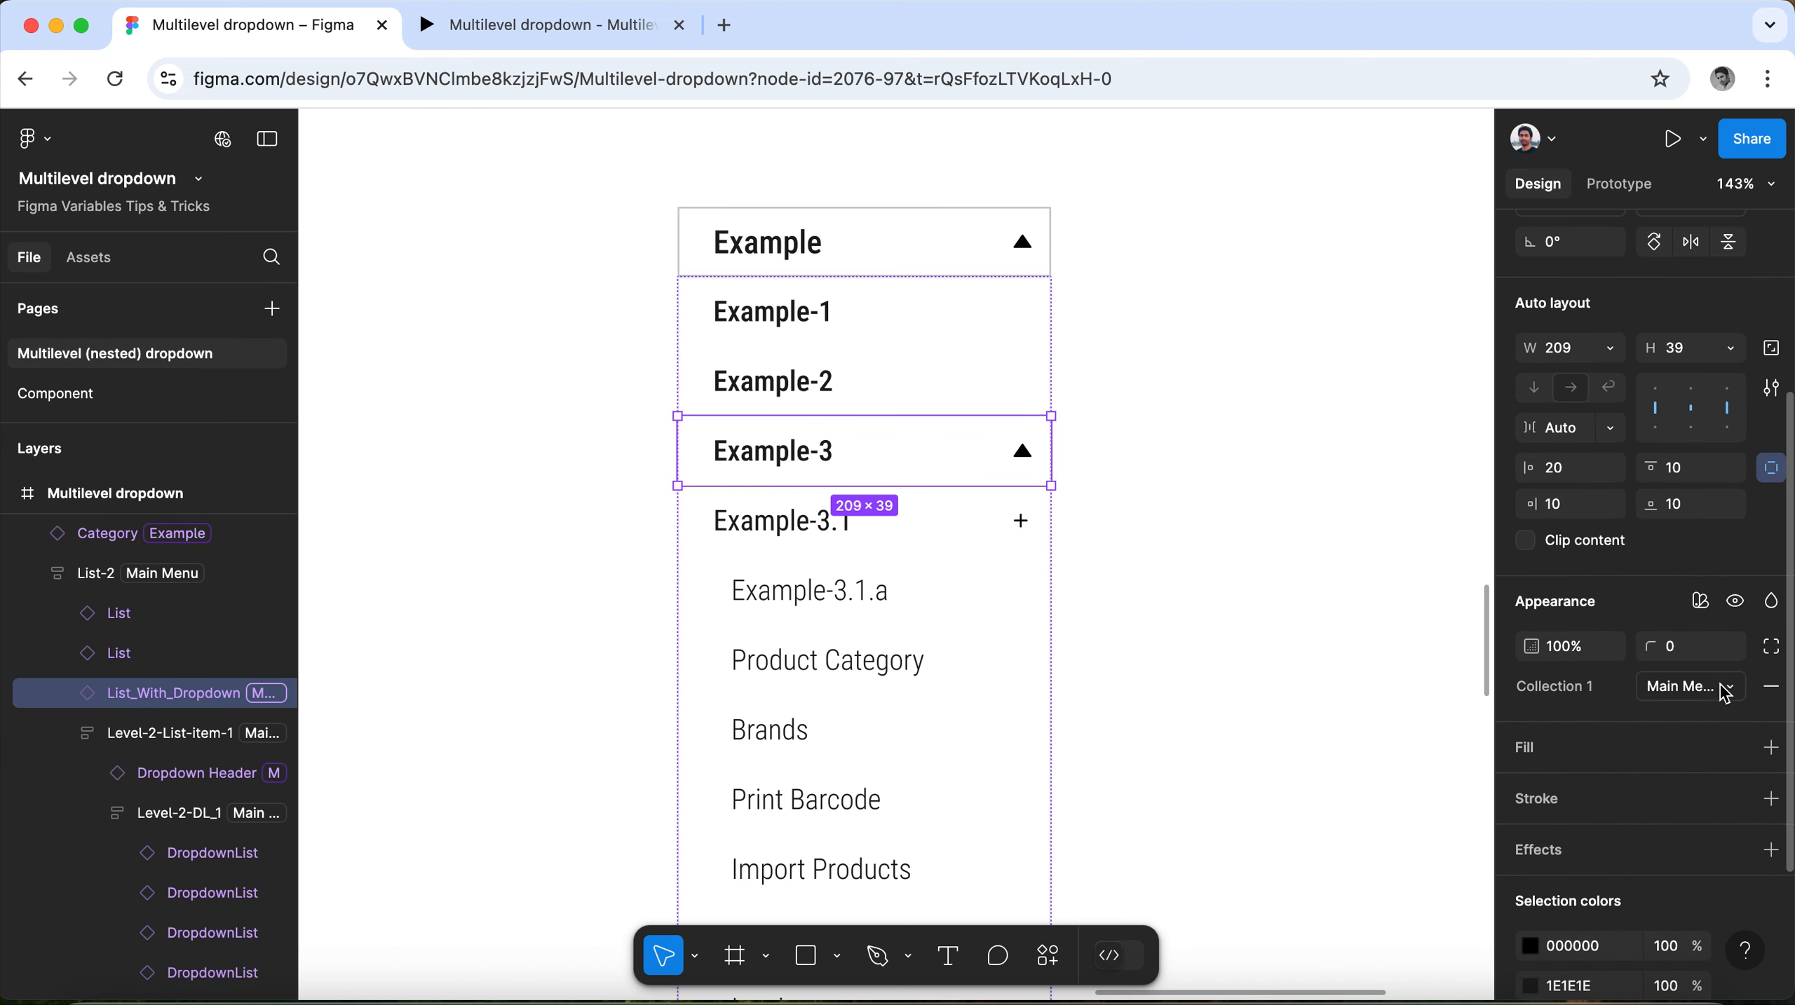
left_click(1700, 601)
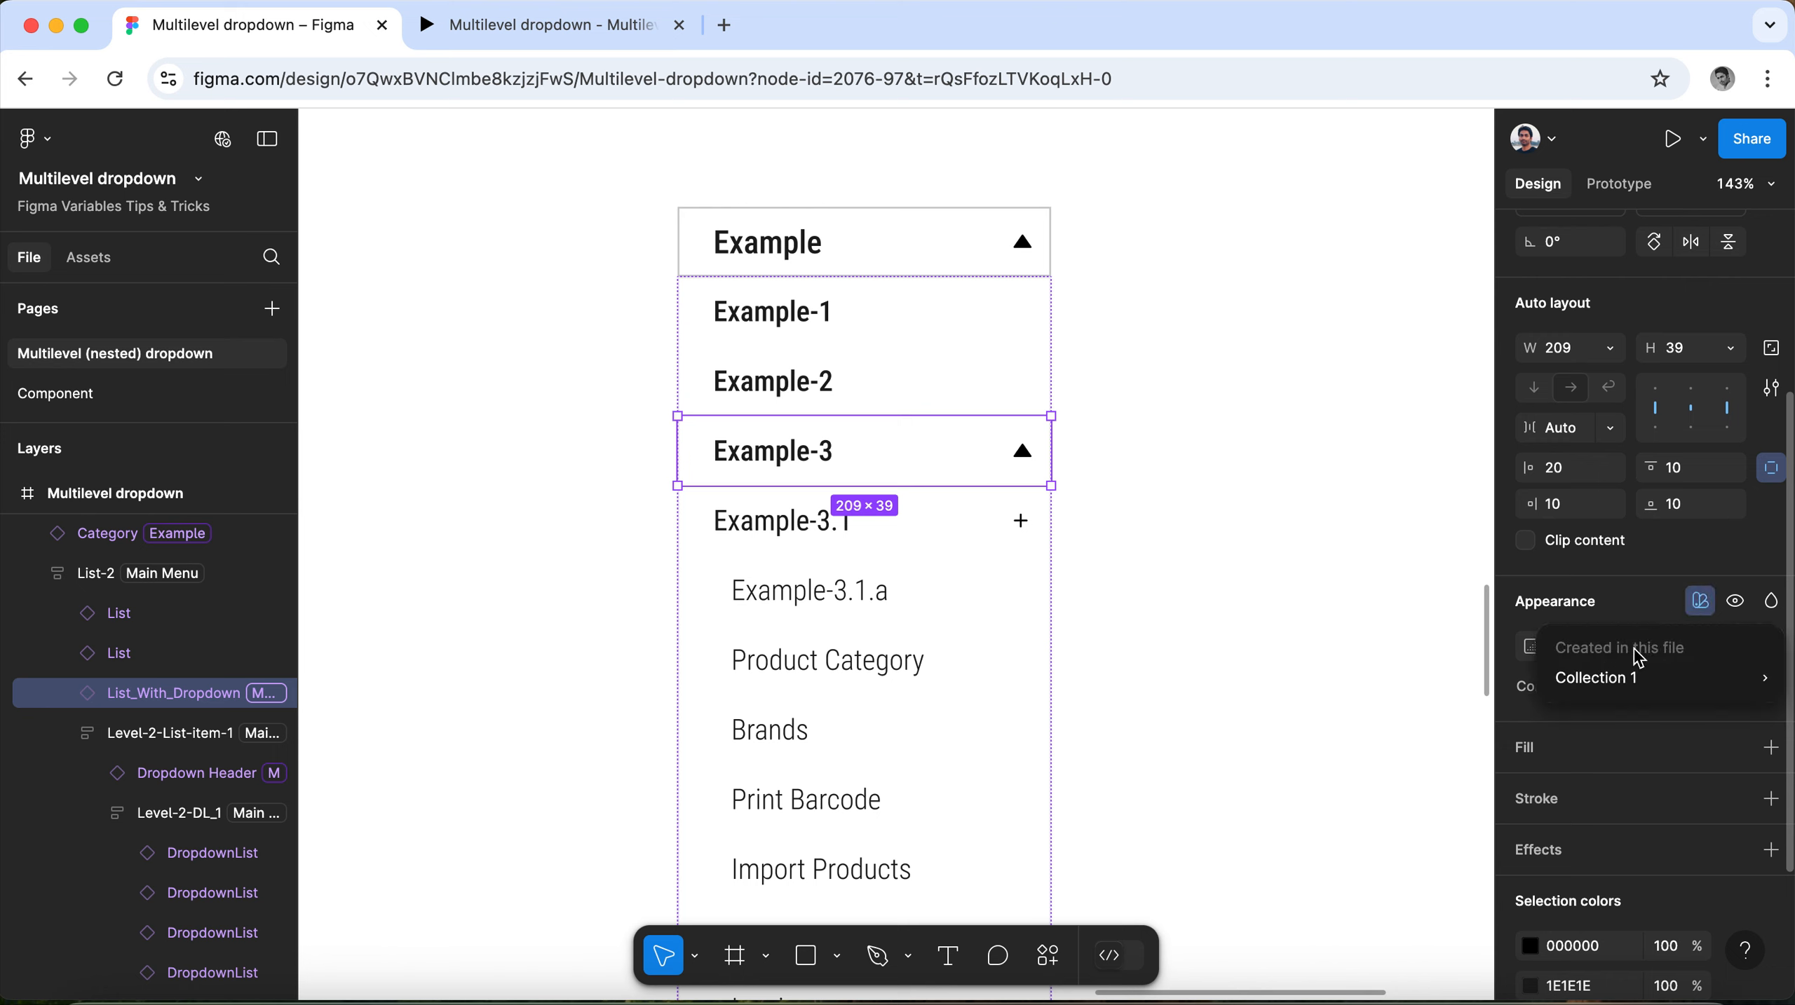
mouse_move(1633, 677)
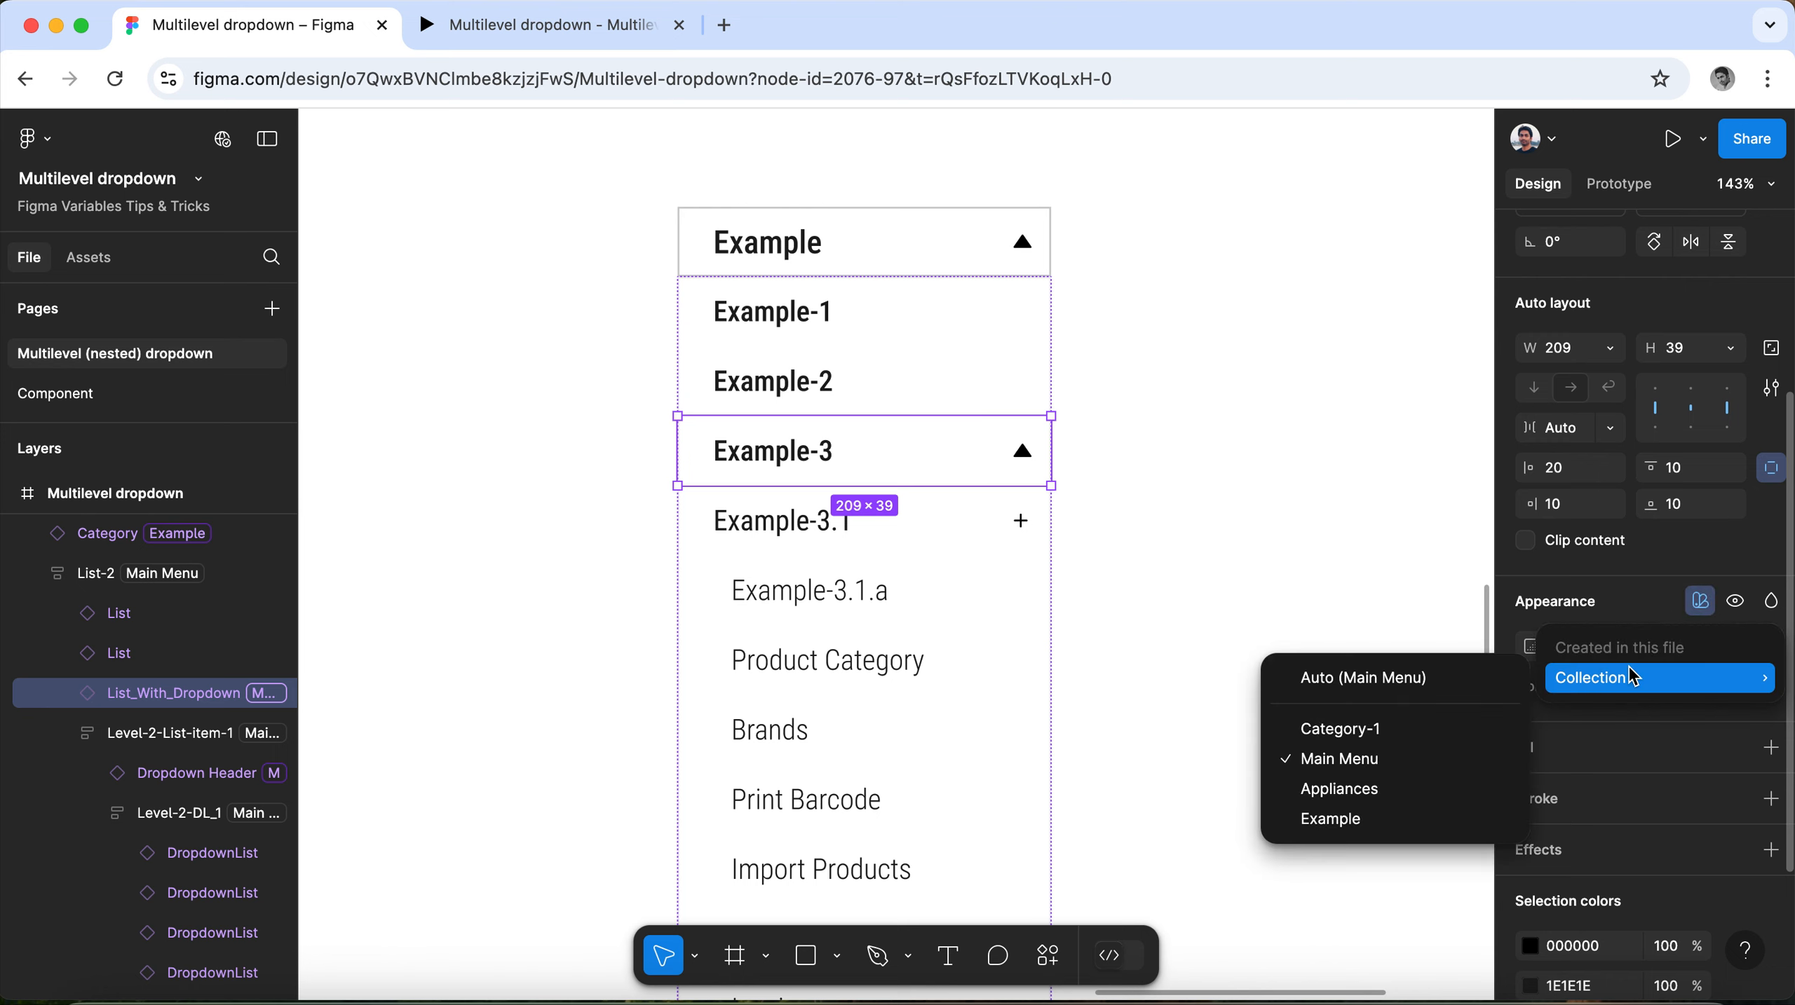
left_click(1384, 832)
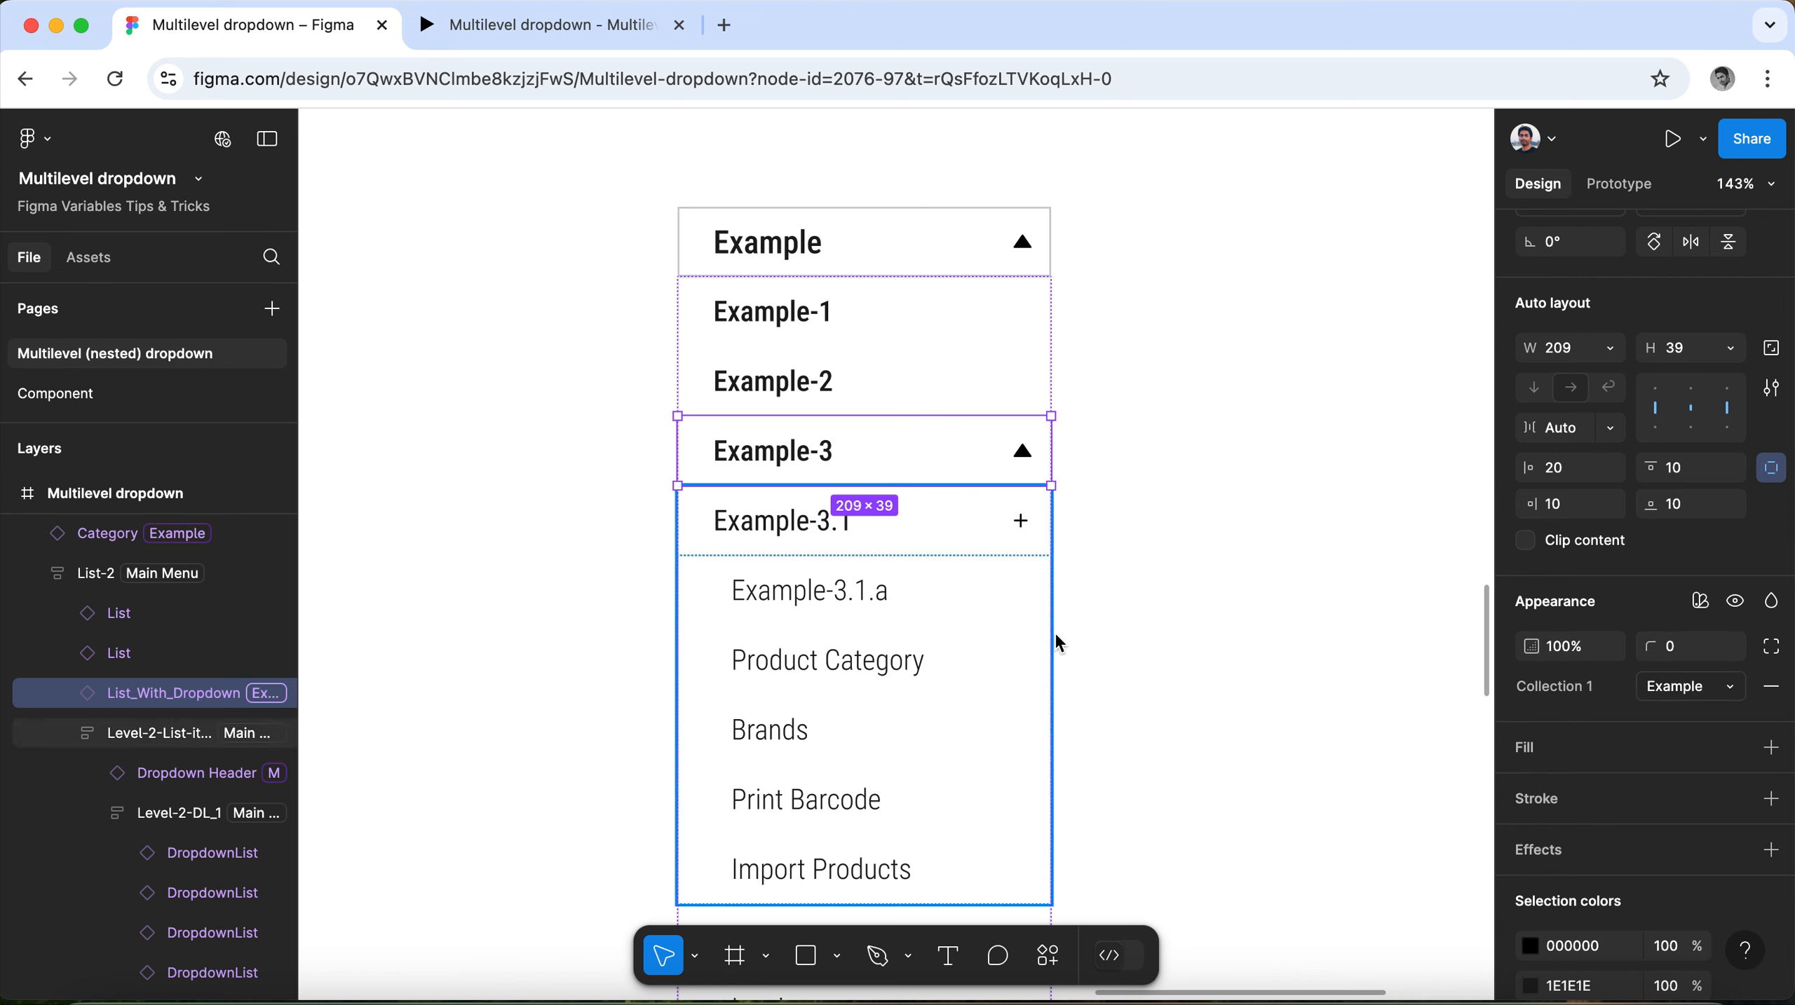
Set the Collection 1 mode of the Example-3.1 group, including its nested items, to Example.
left_click(949, 522)
scroll(908, 524, "down", 2)
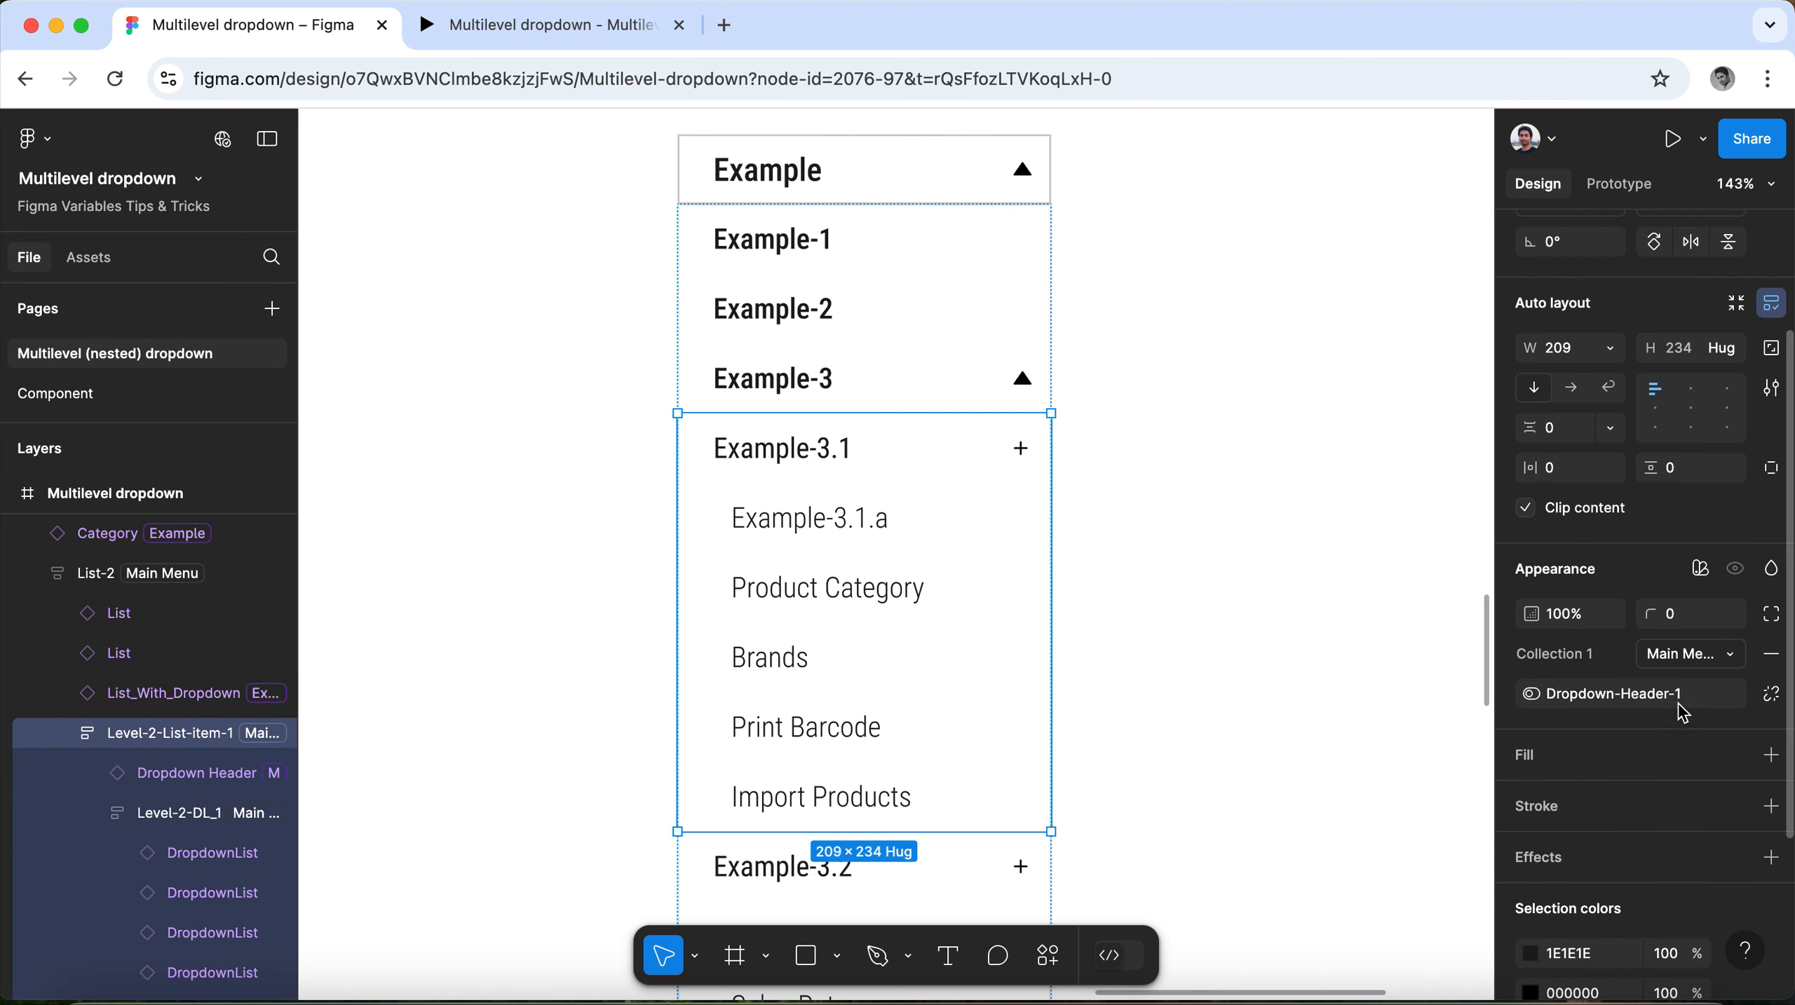
mouse_move(1686, 712)
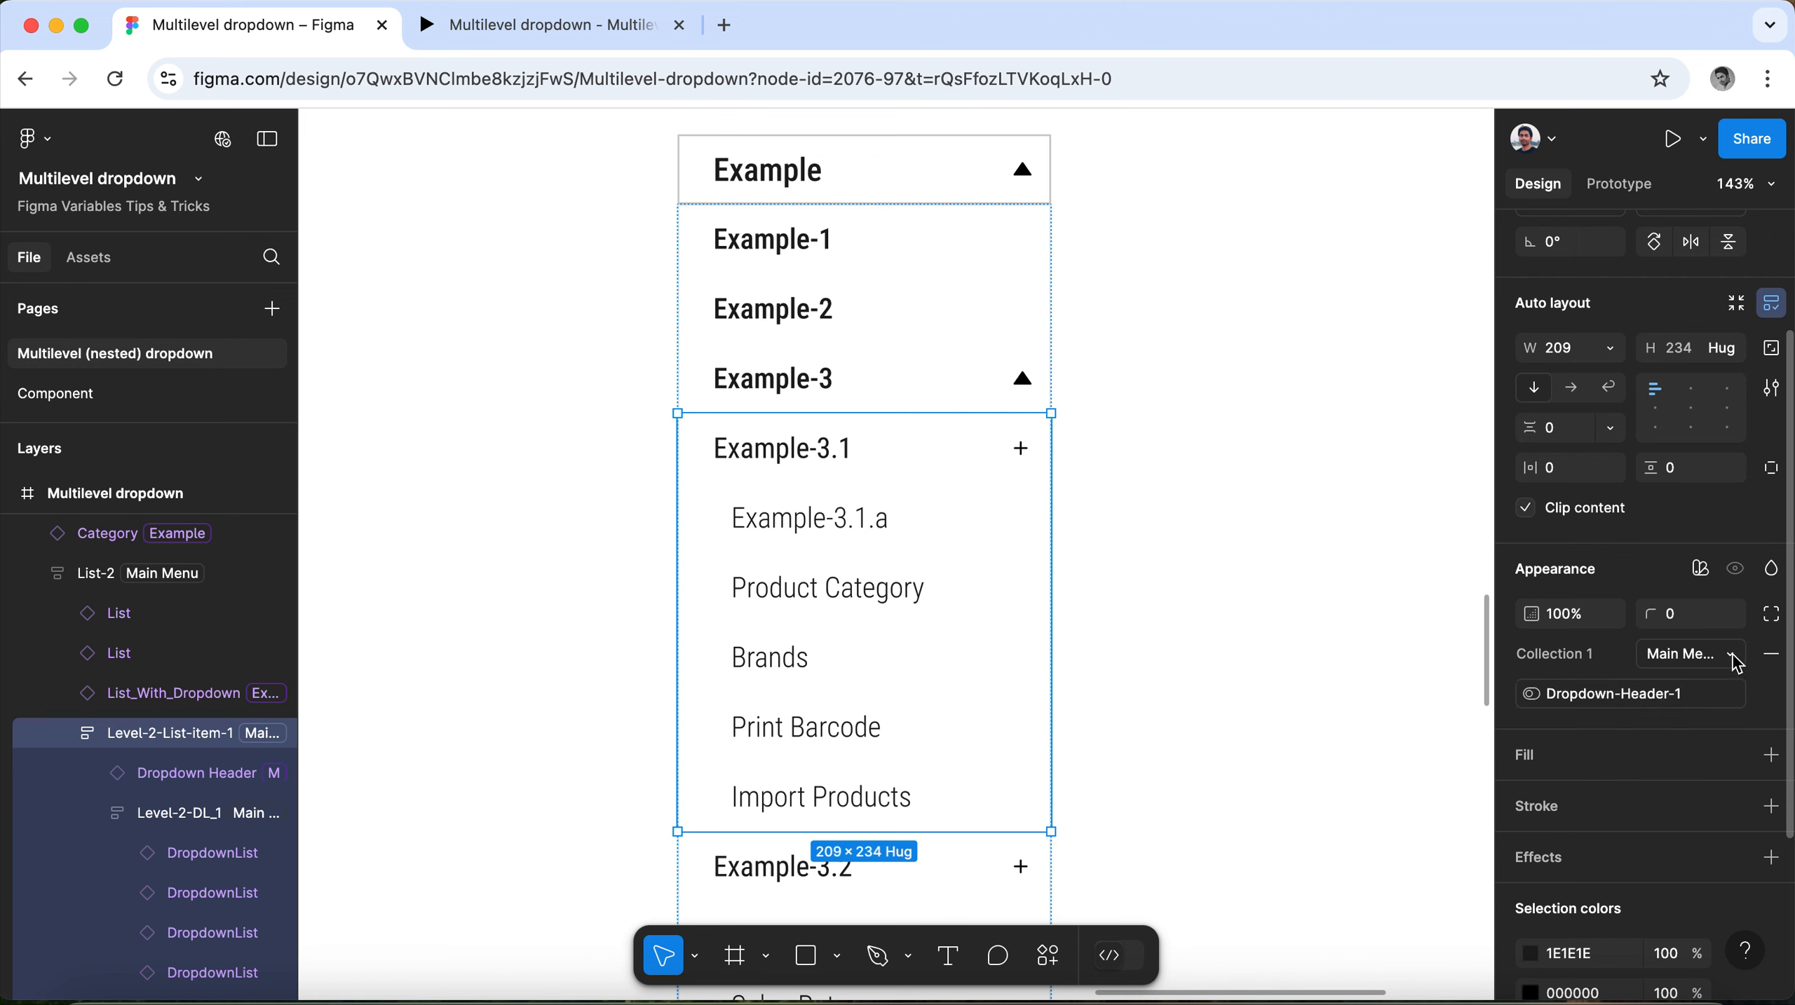
left_click(1736, 661)
left_click(1696, 712)
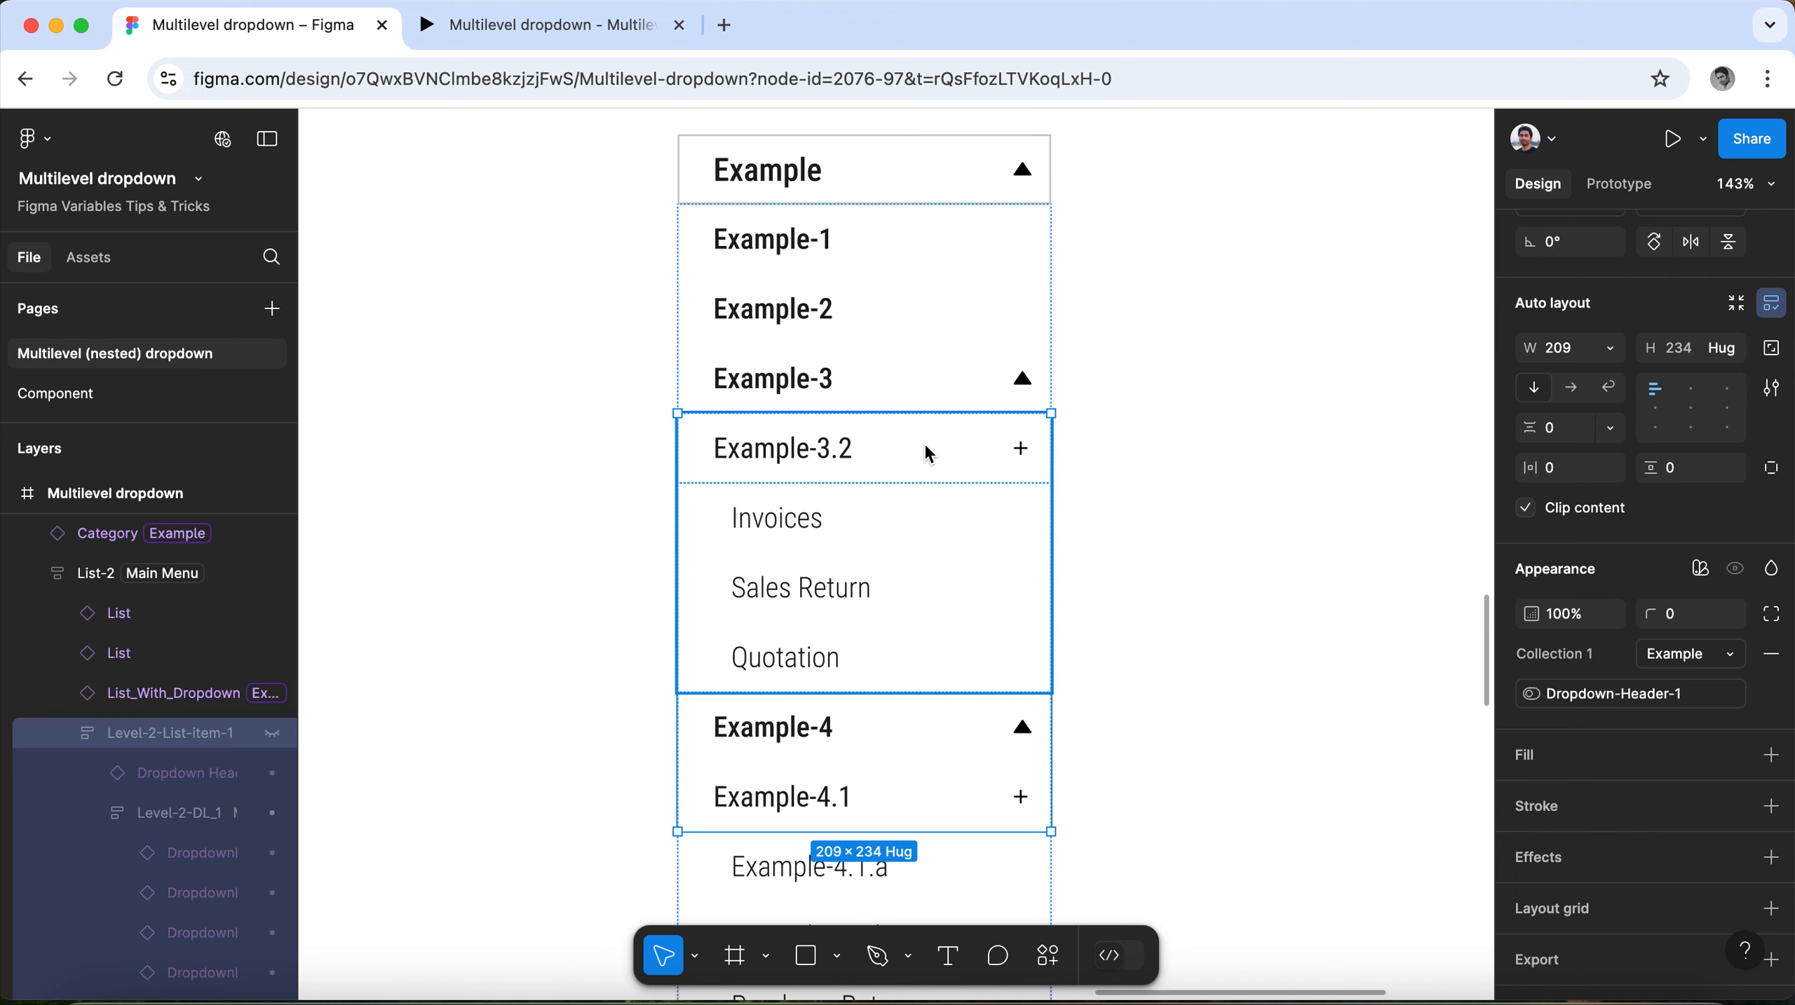
Check the Dropdown-Header values of the Example mode in the local variables, and close the variables window.
left_click(1257, 330)
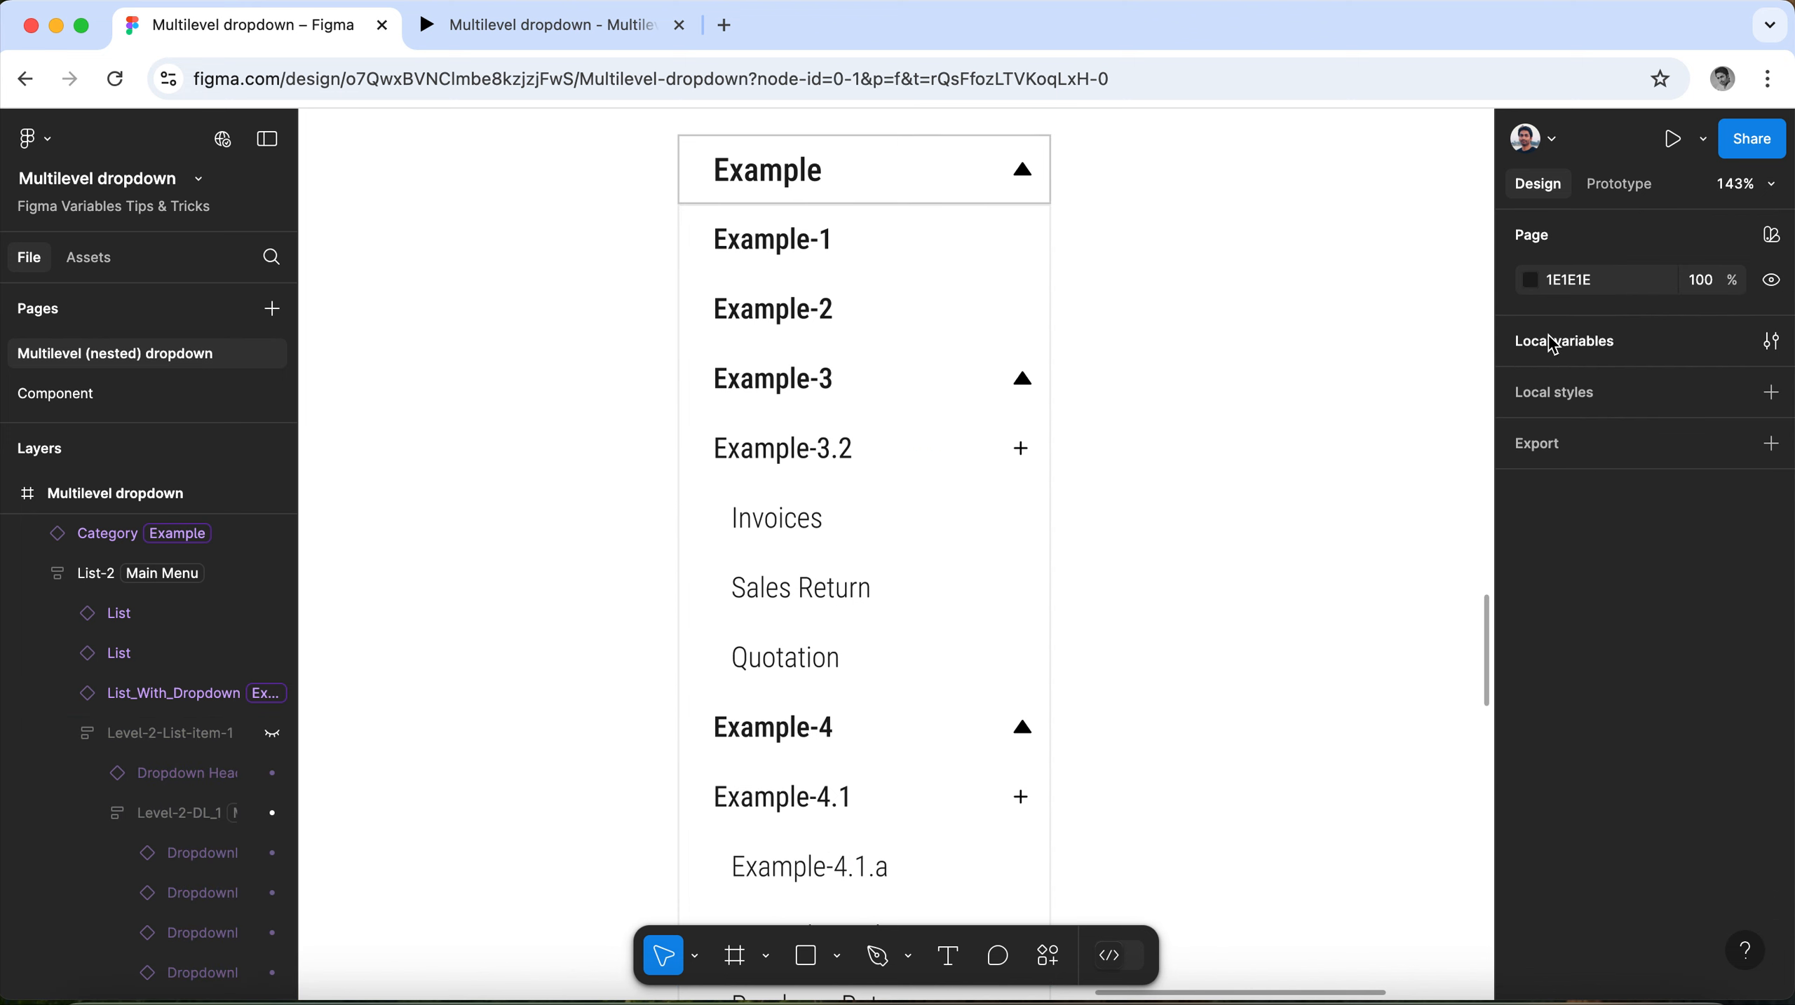
left_click(1553, 345)
left_click_drag(933, 794, 1251, 762)
scroll(1129, 771, "down", 5)
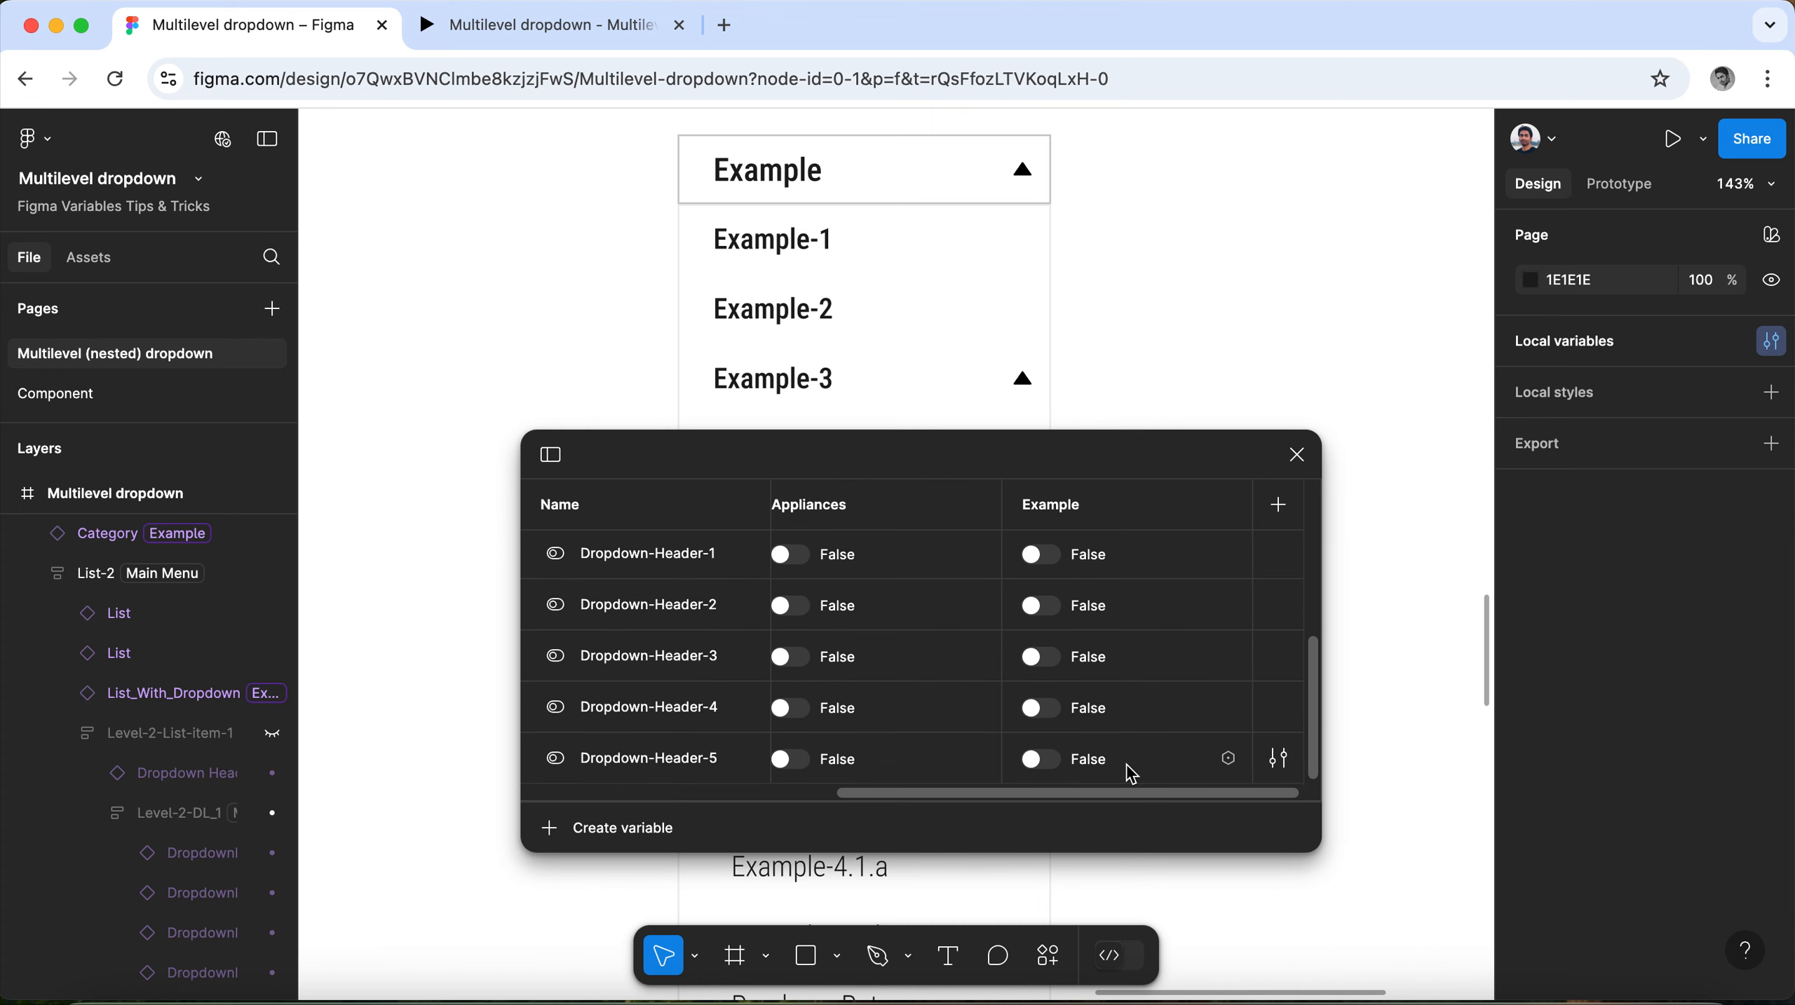
left_click(1296, 455)
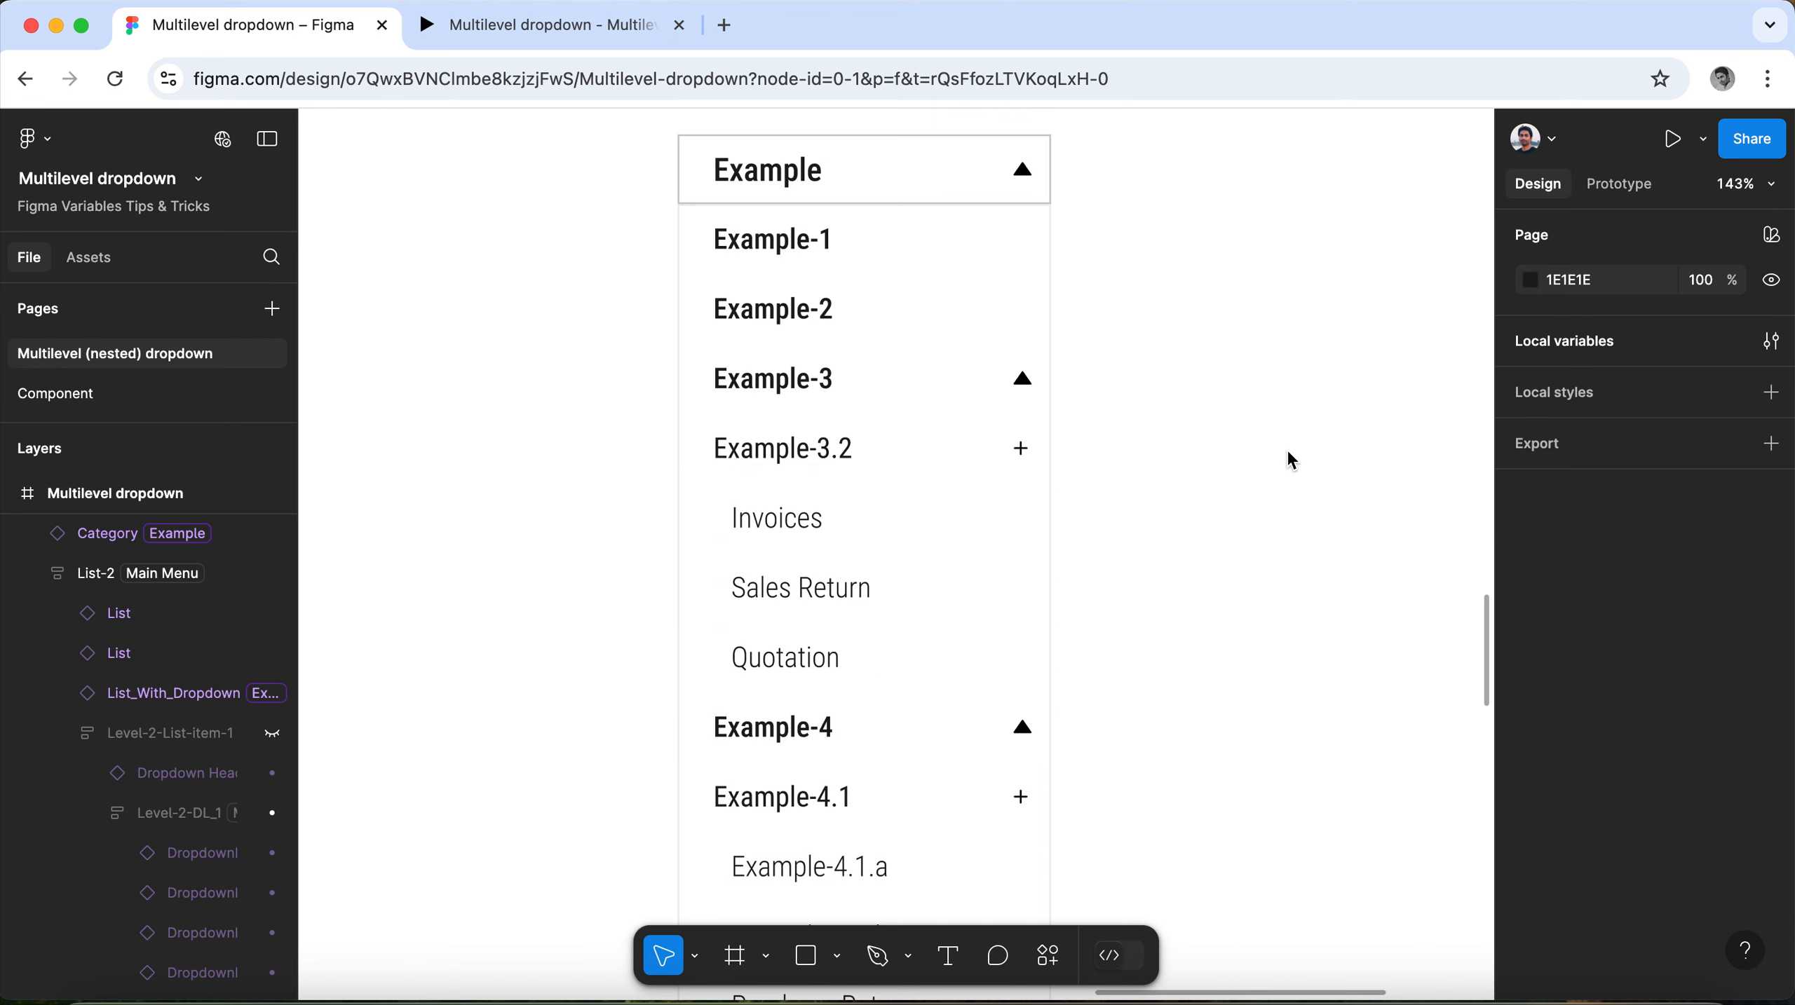
Set the Collection 1 mode of the nested list under Example-3.2 (Invoices, Sales Return, Quotation) to Example.
scroll(852, 458, "down", 2)
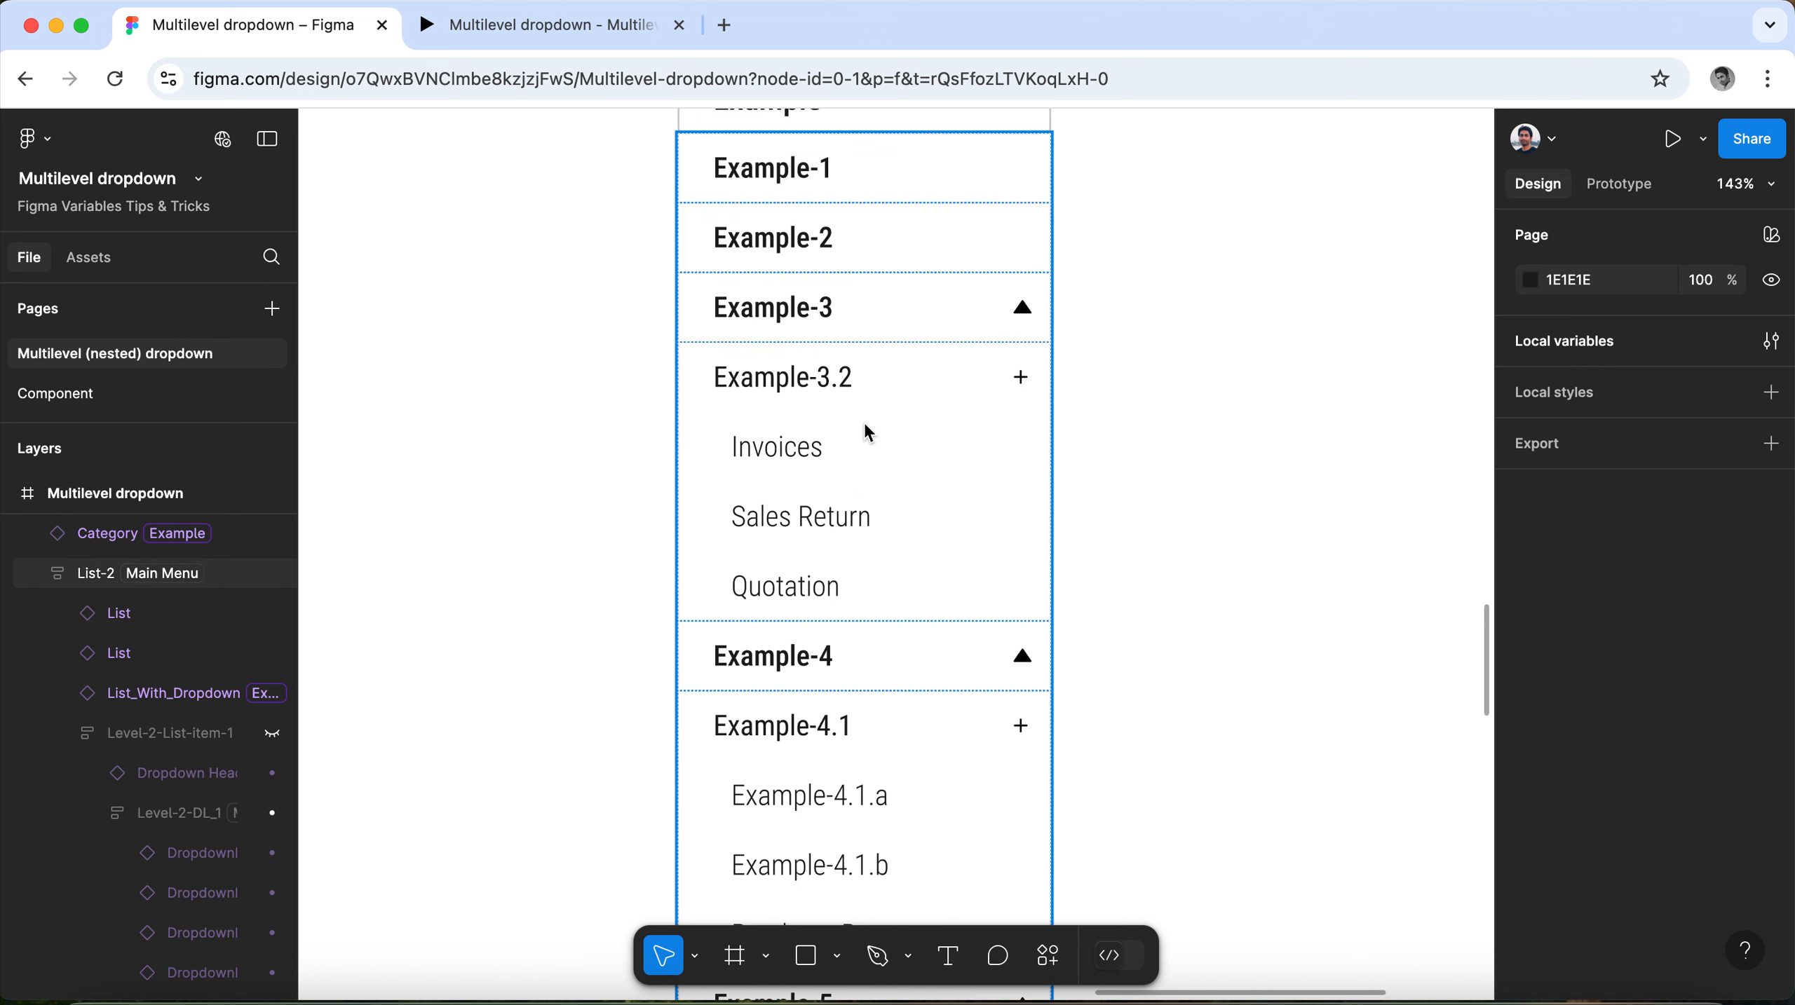
left_click(840, 380)
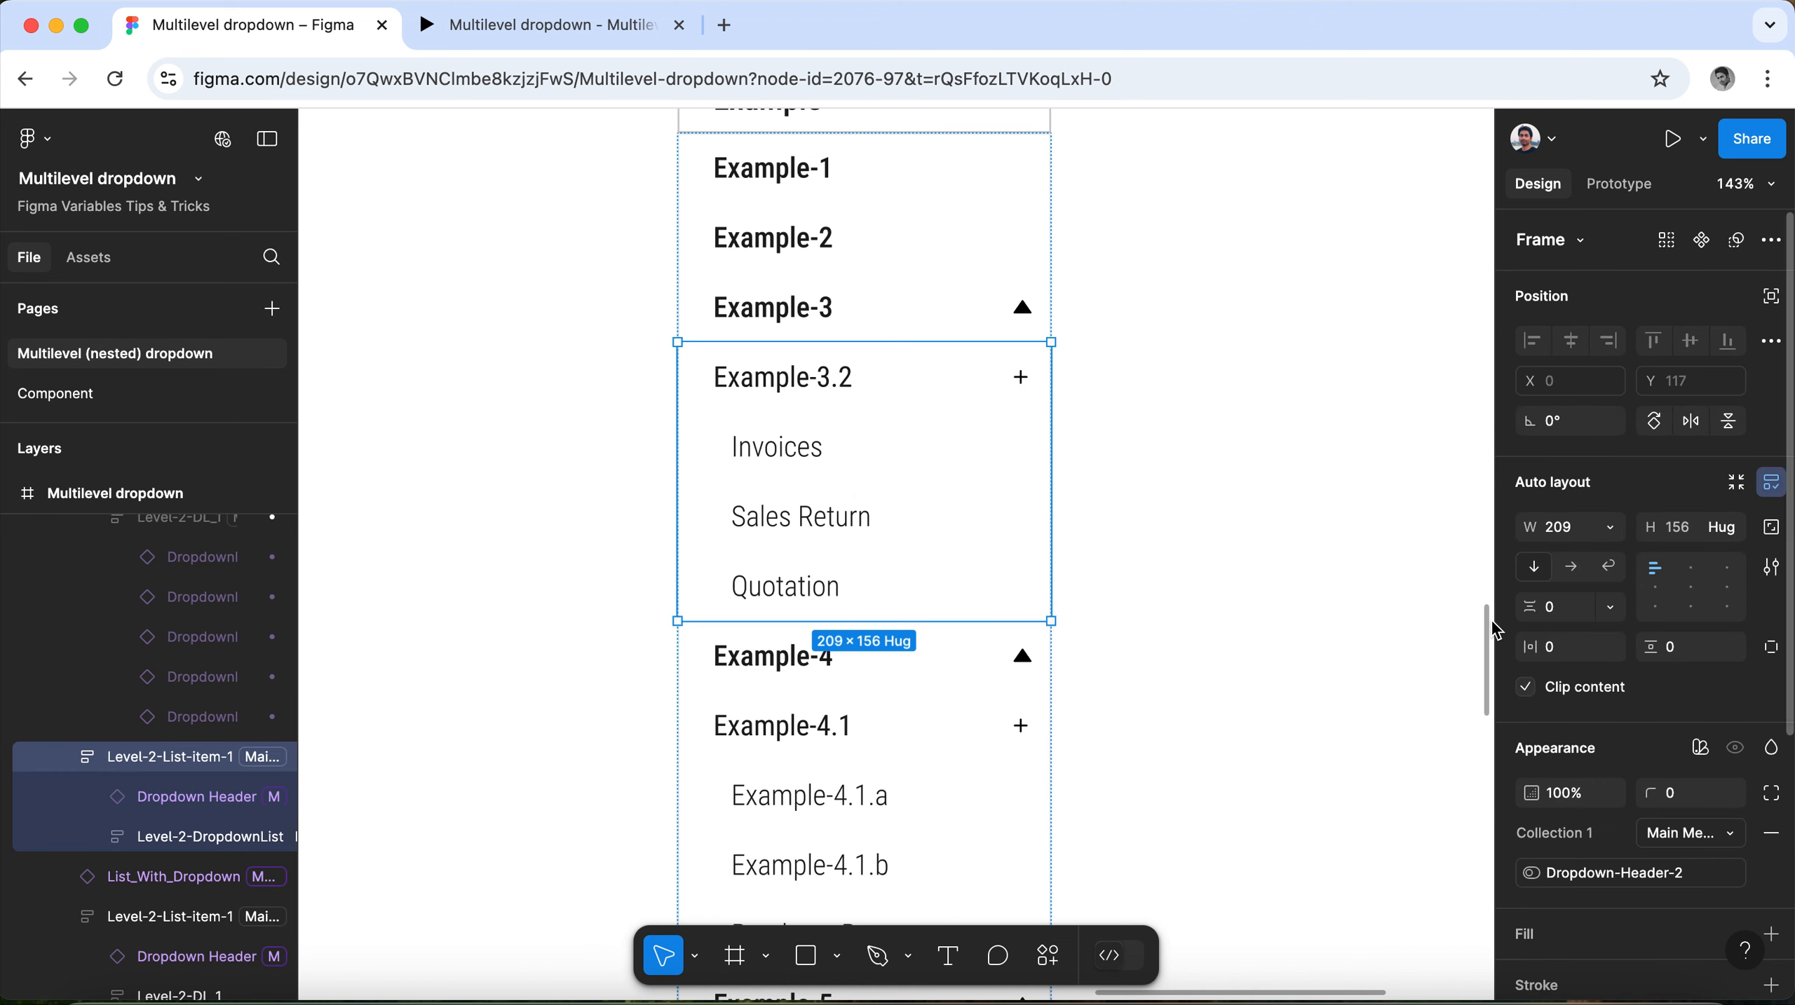
left_click(822, 463)
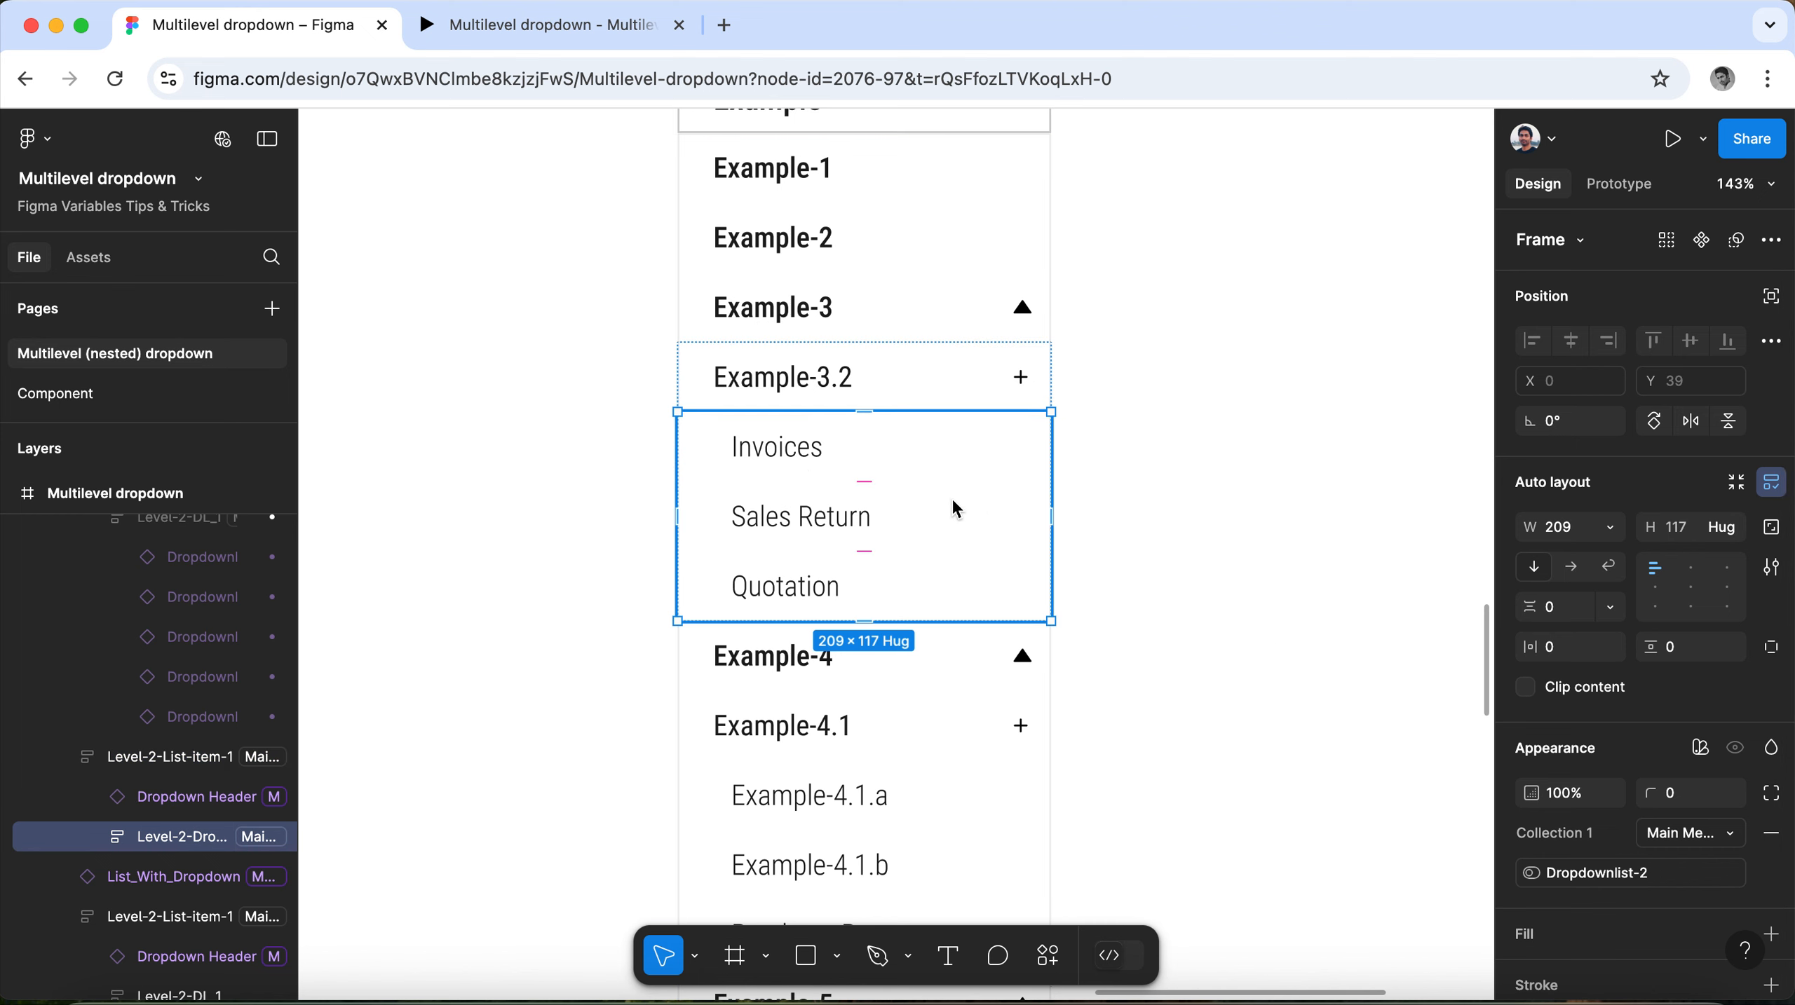
left_click(1729, 834)
left_click(1668, 891)
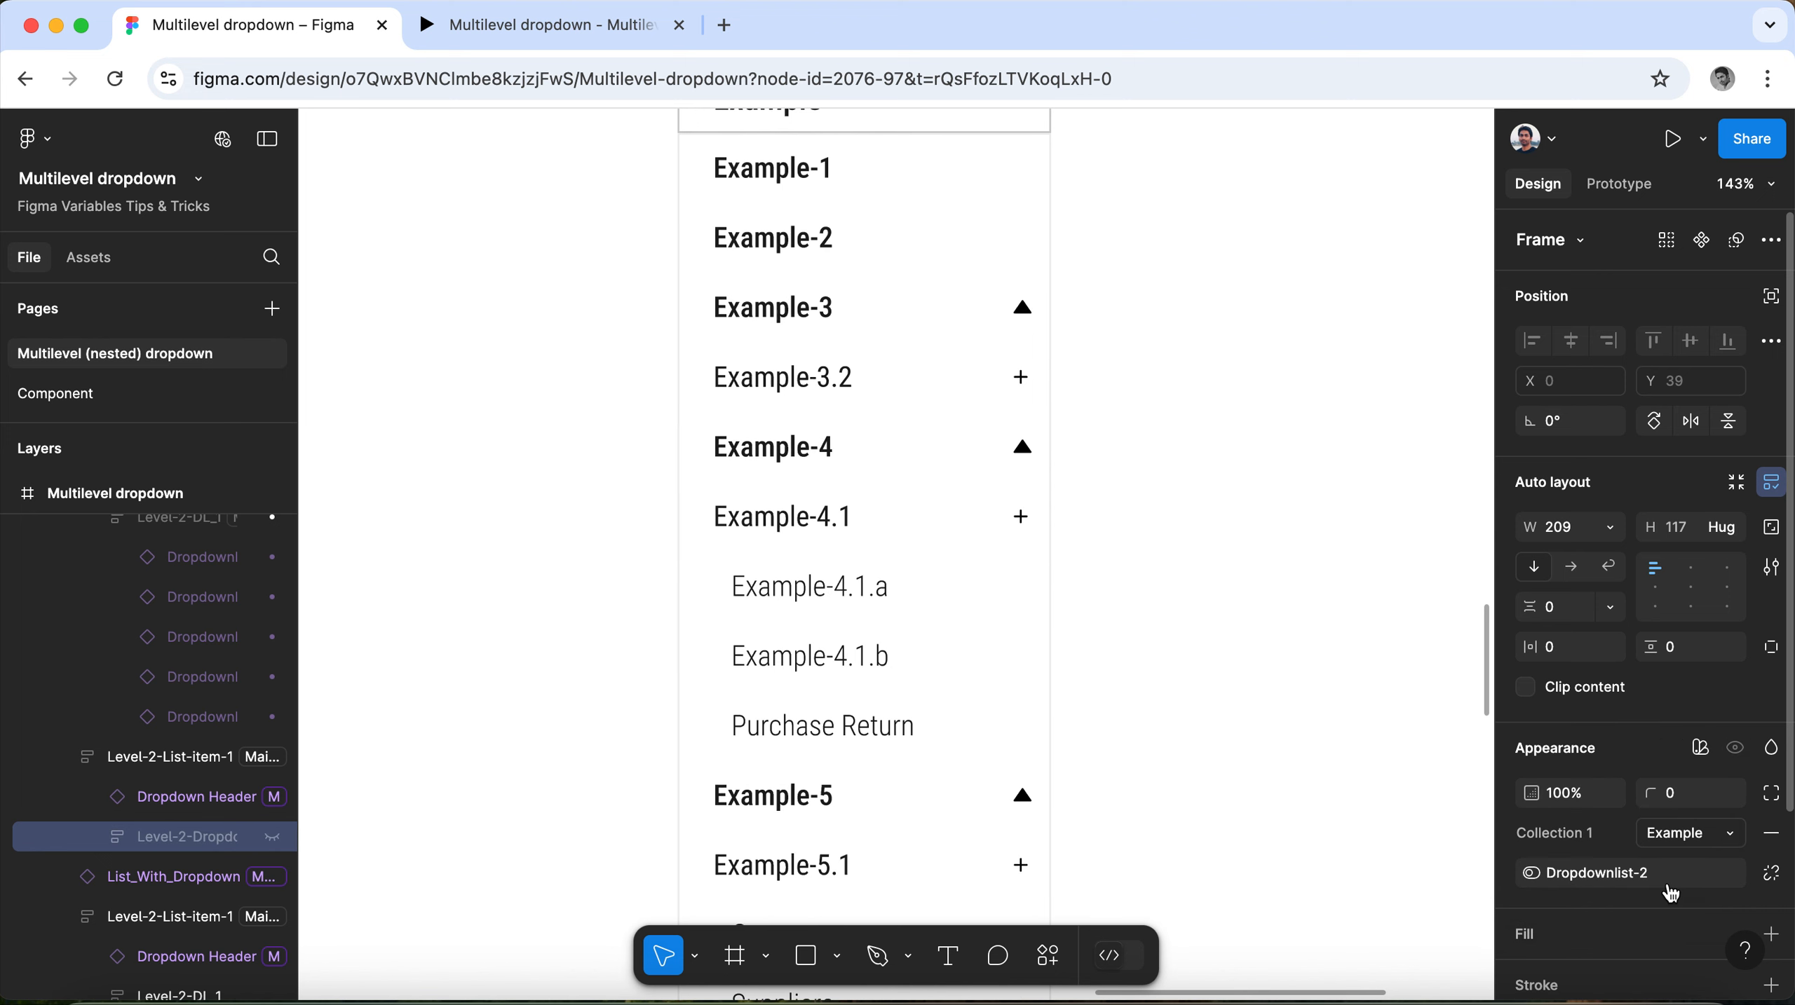
Set the Collection 1 mode of the whole Example-3.2 group to Example.
left_click(813, 393)
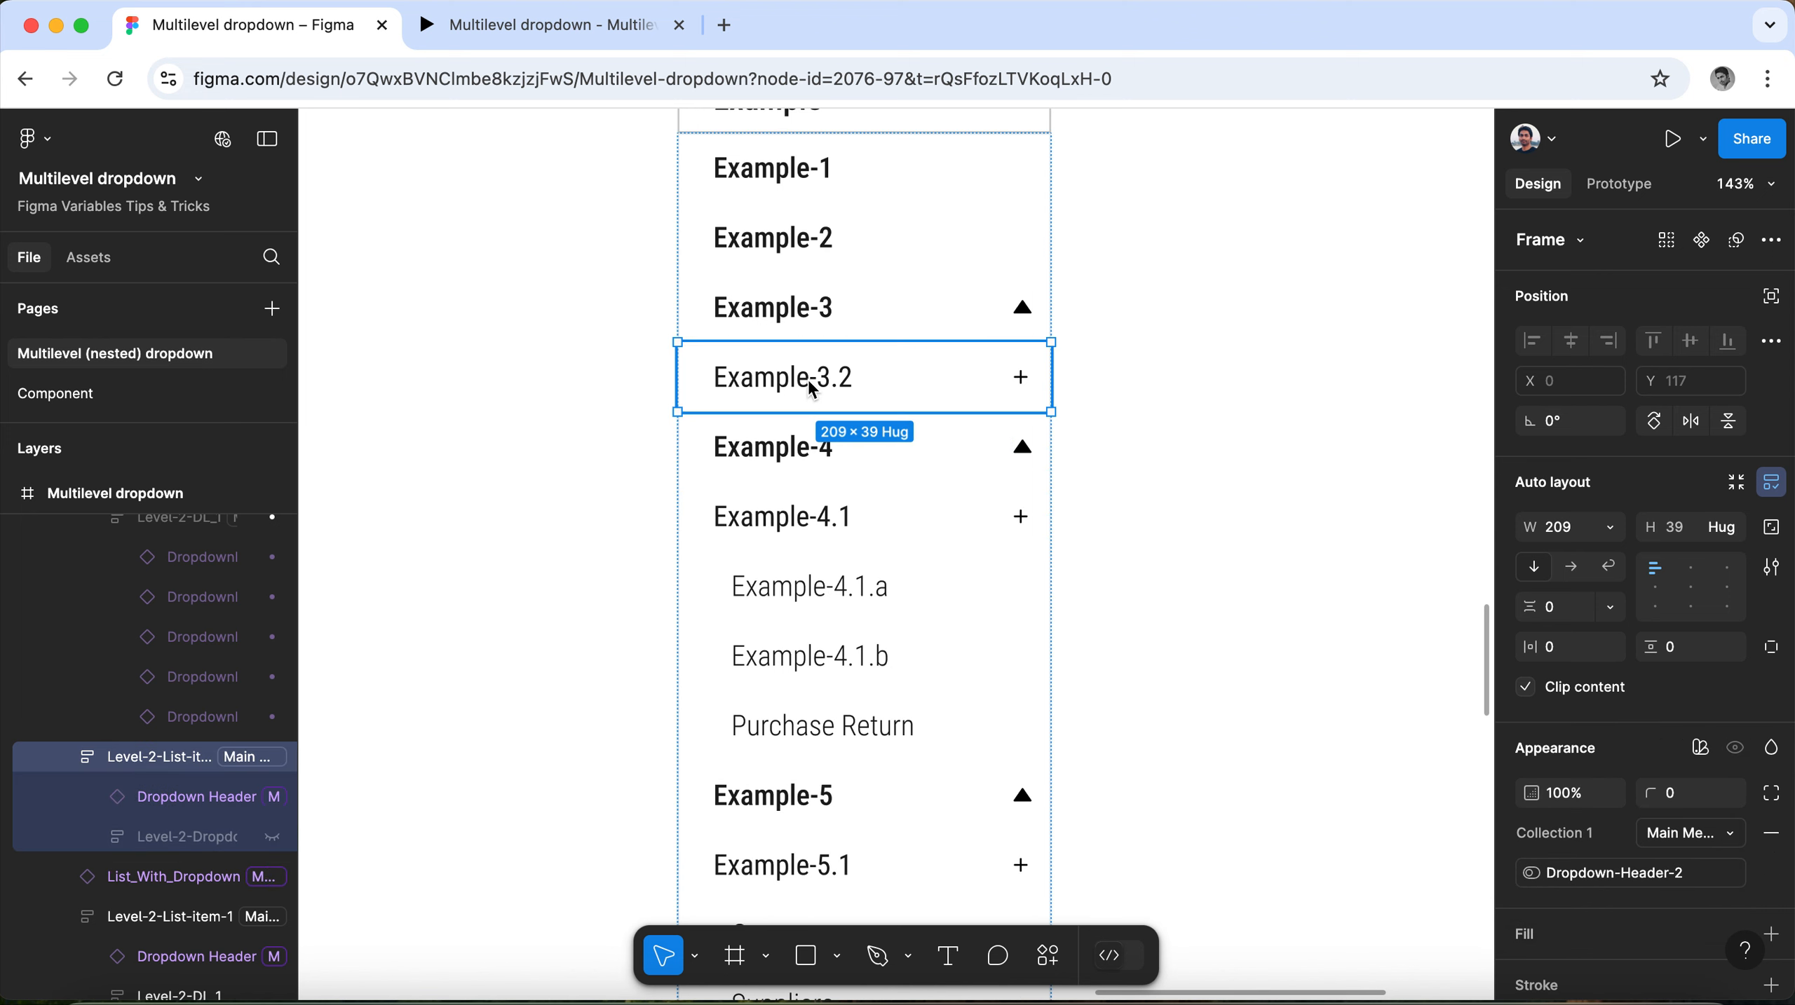
left_click(1726, 835)
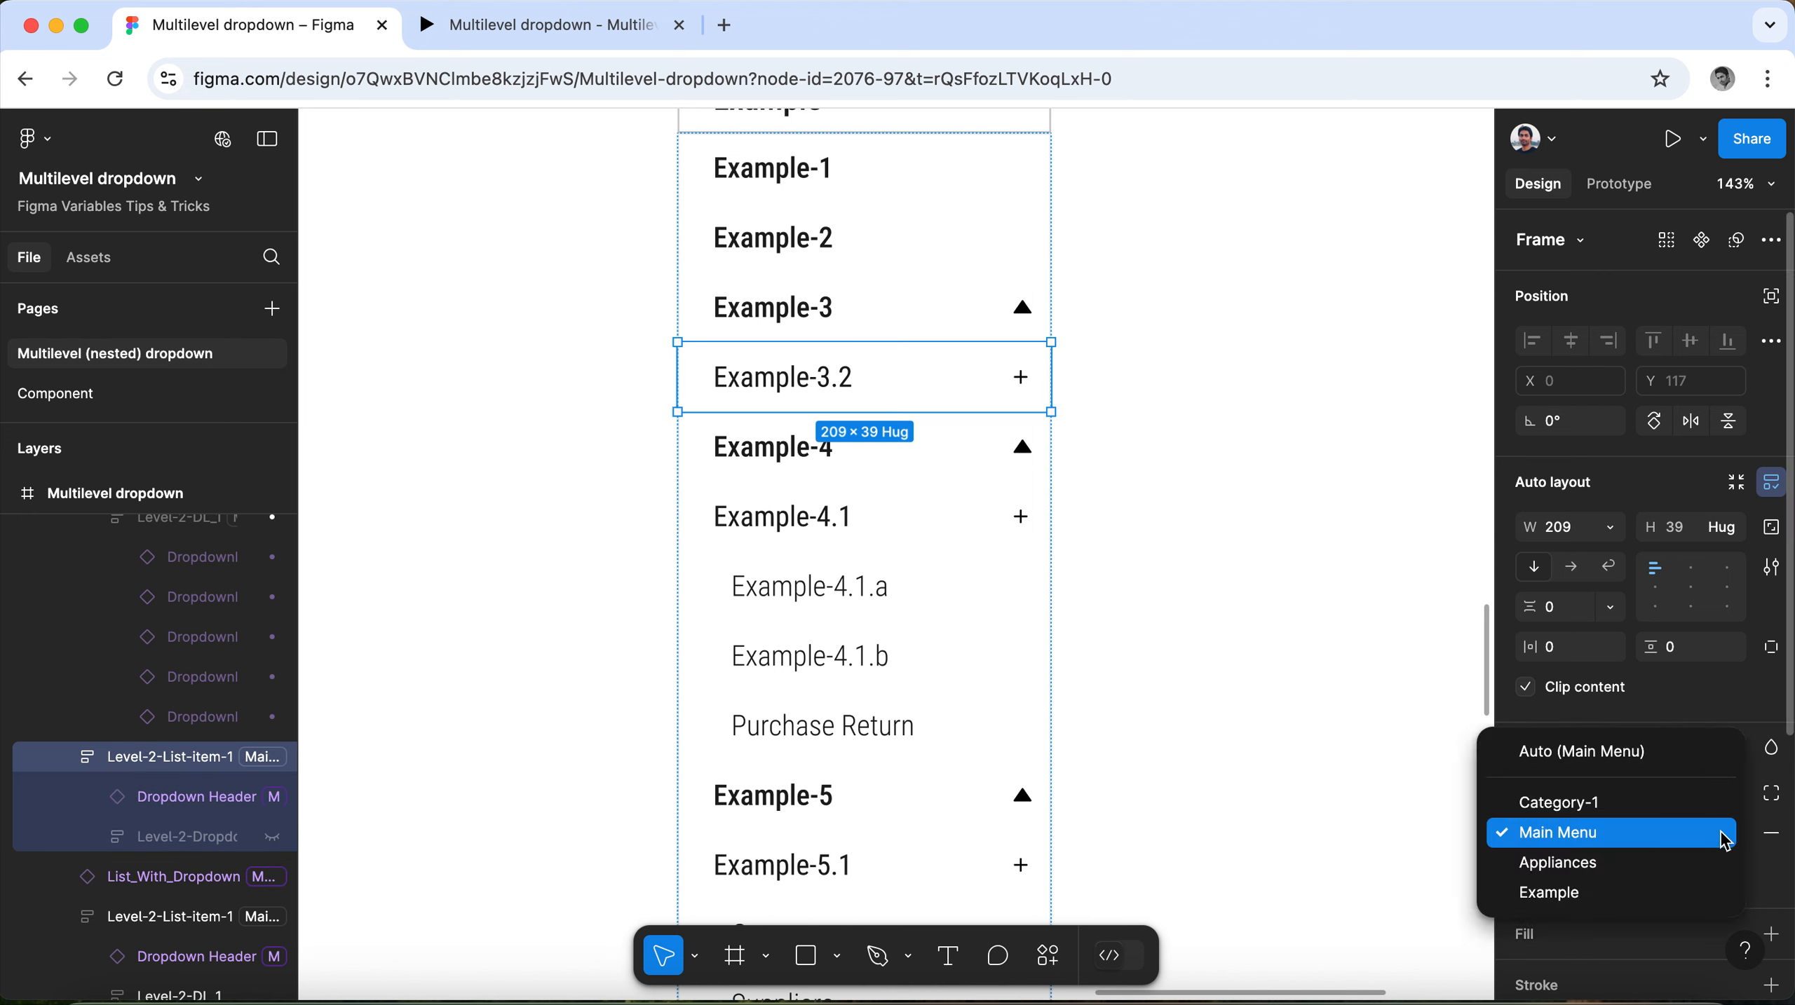
left_click(1711, 895)
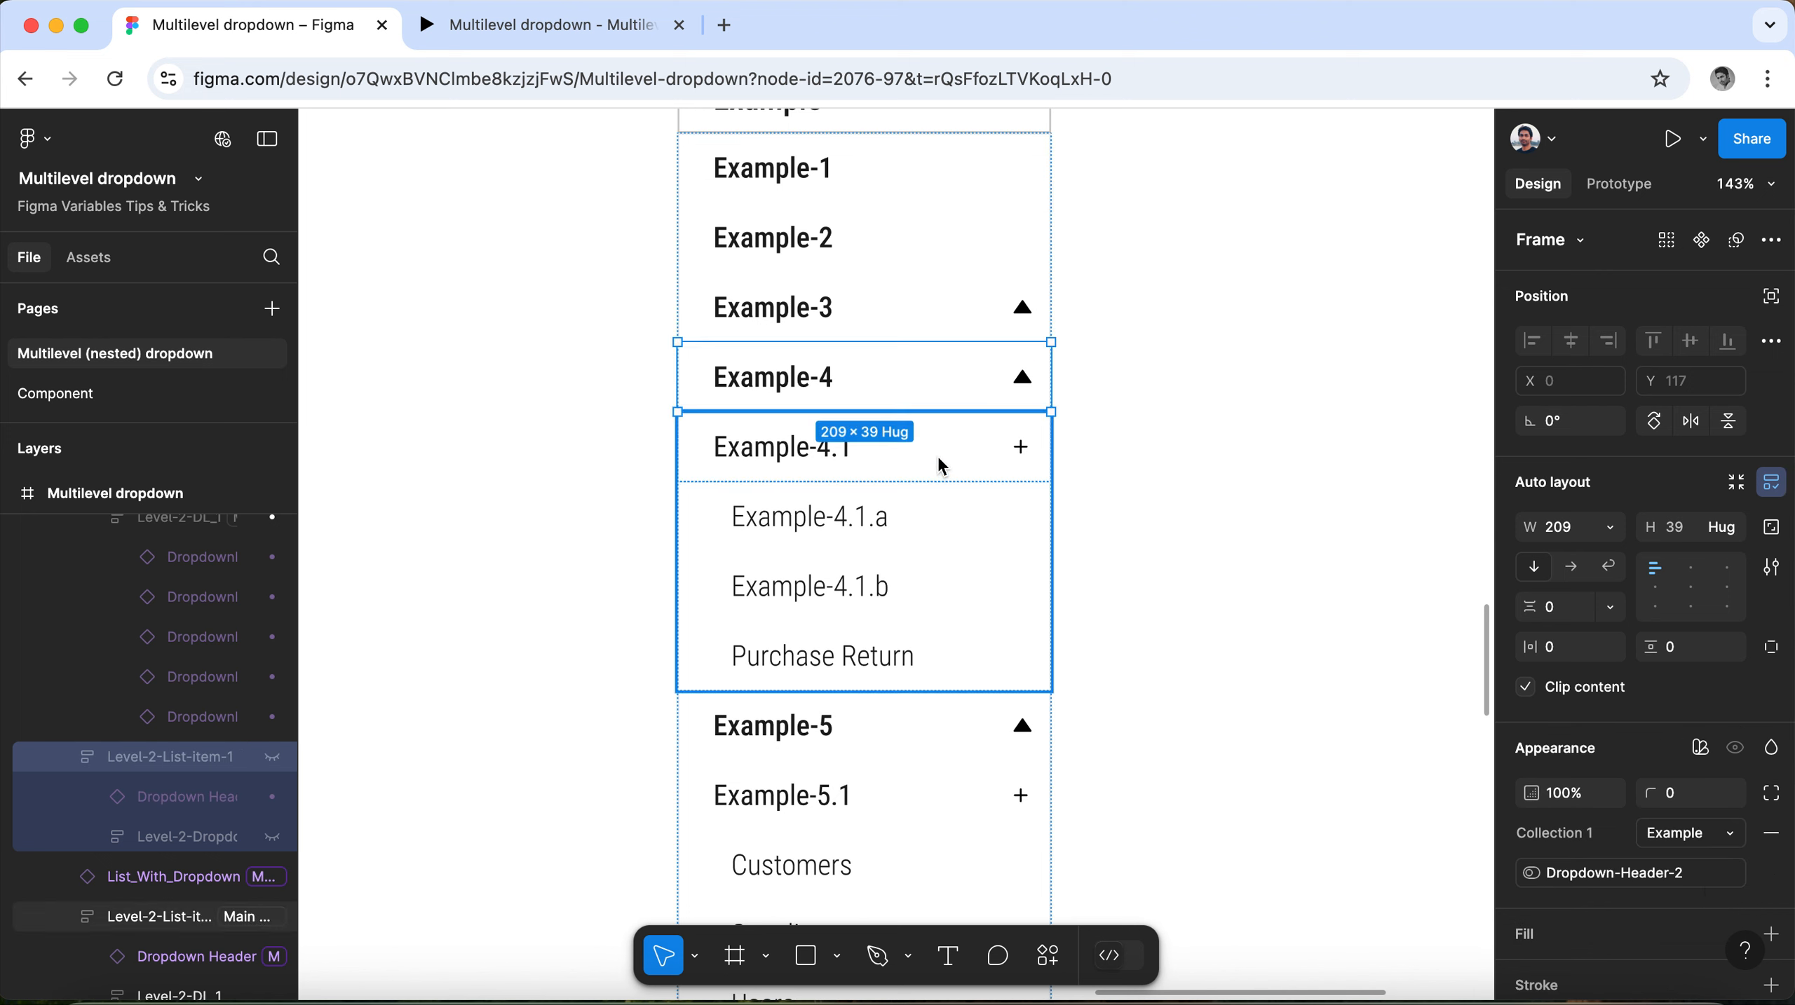
Set the Collection 1 mode of the Example-4 header row to Example.
left_click(913, 378)
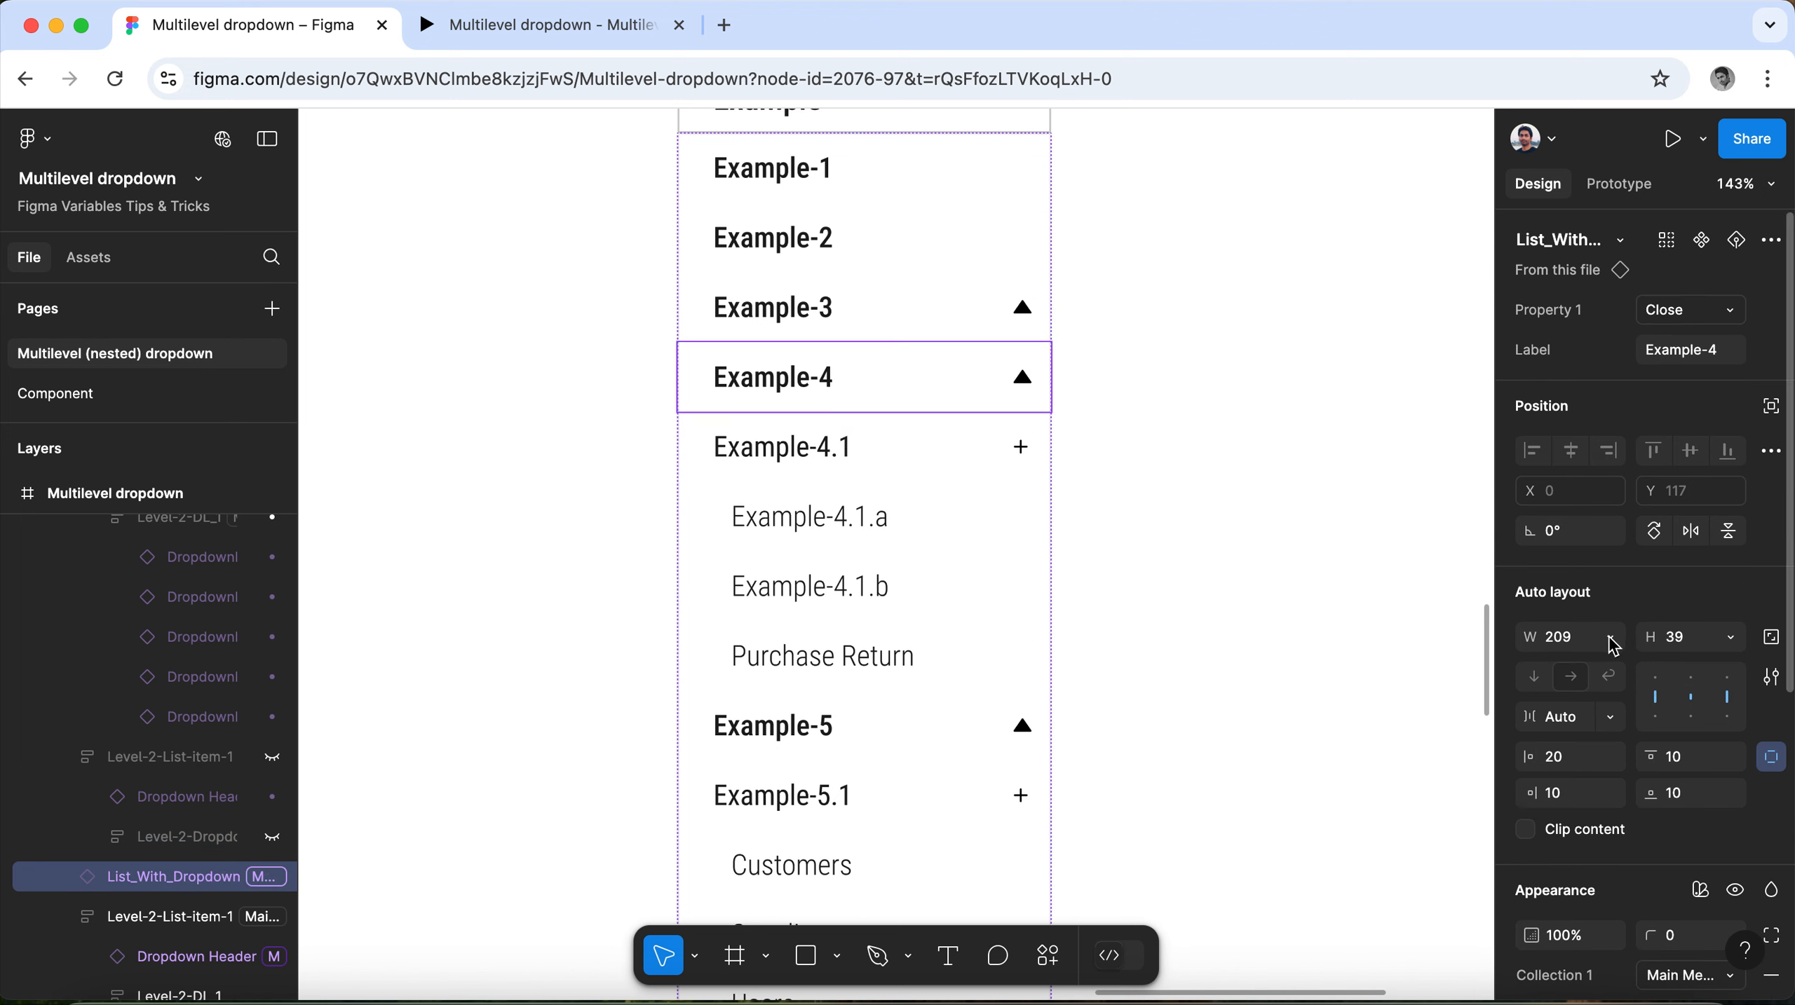
scroll(1606, 641, "down", 3)
left_click(1738, 783)
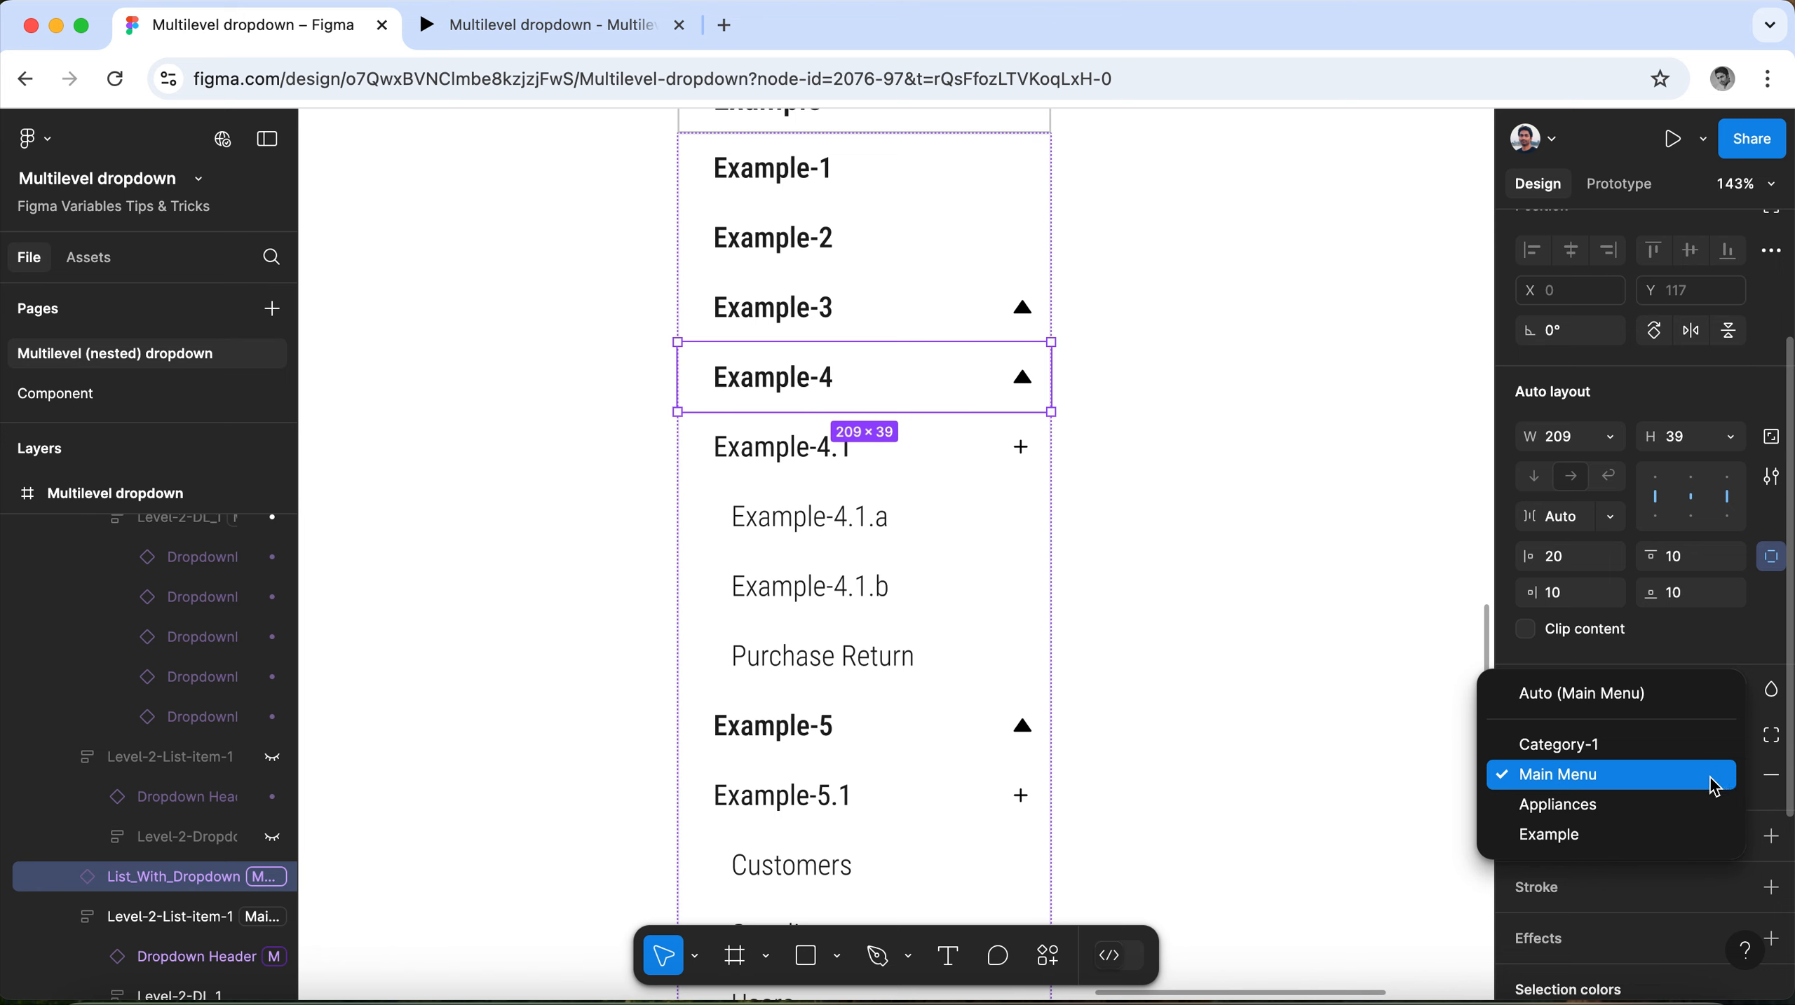
left_click(1683, 834)
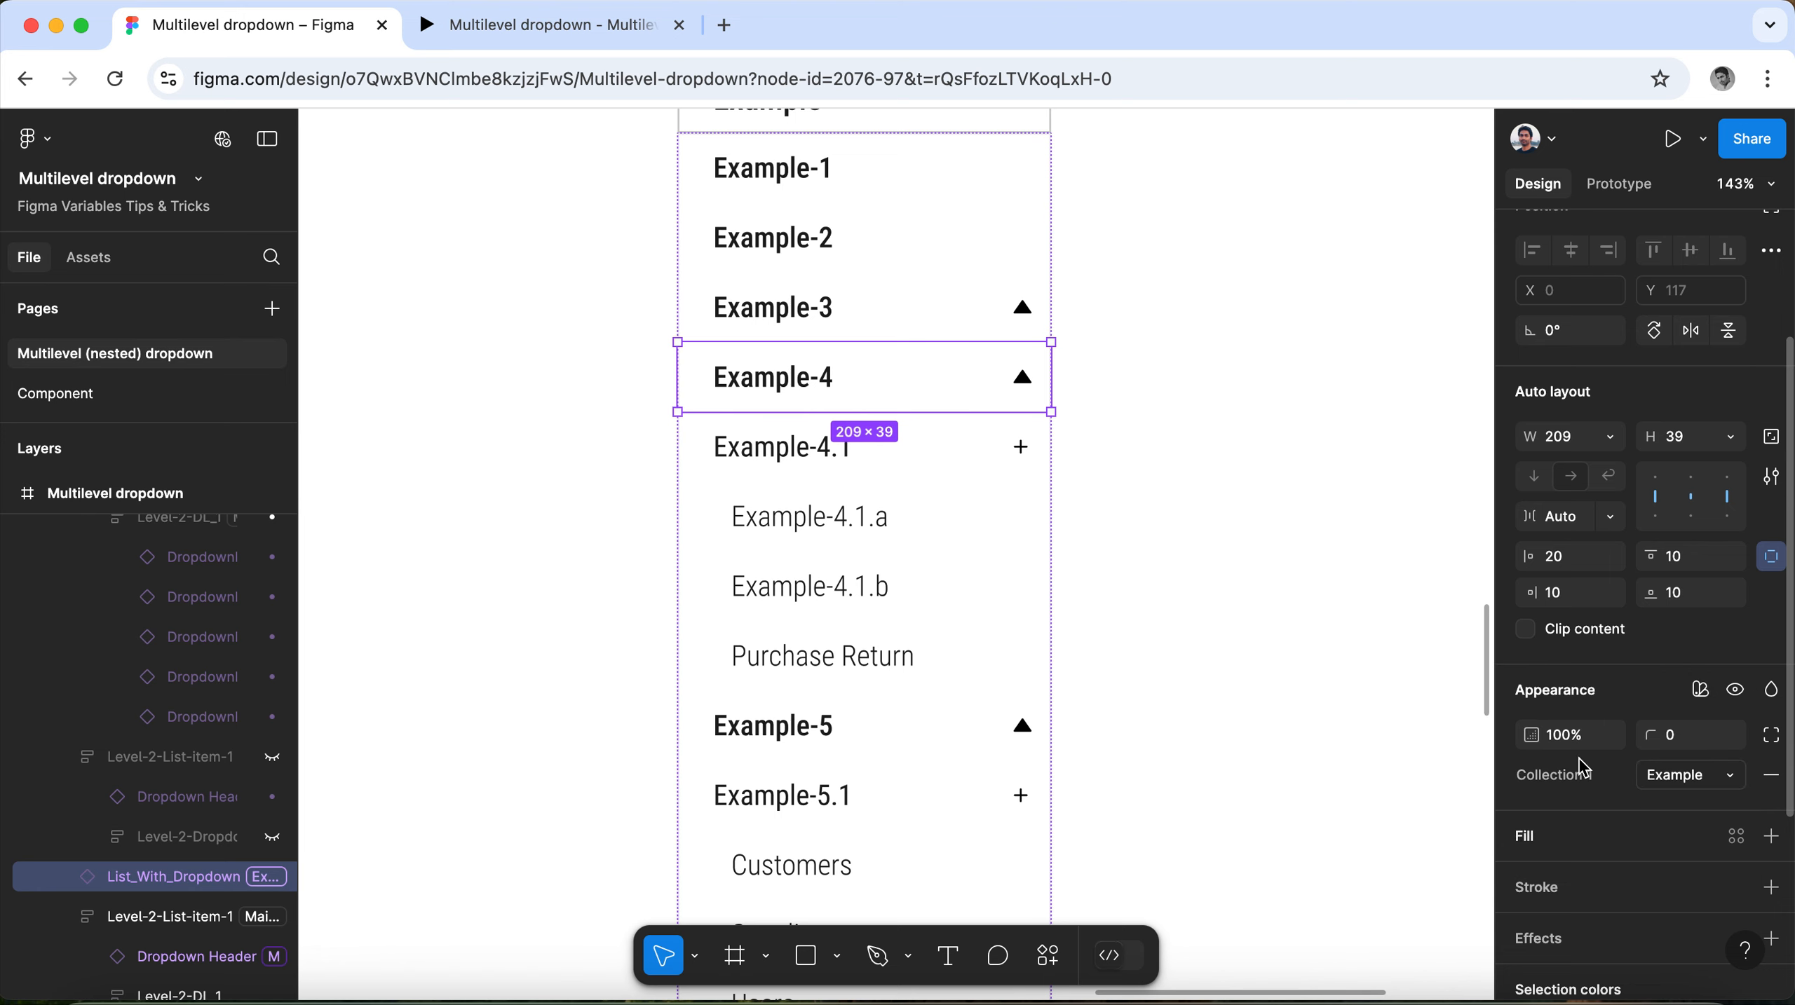
Check the Collection 1 mode assigned to the Example-3 header row.
left_click(880, 312)
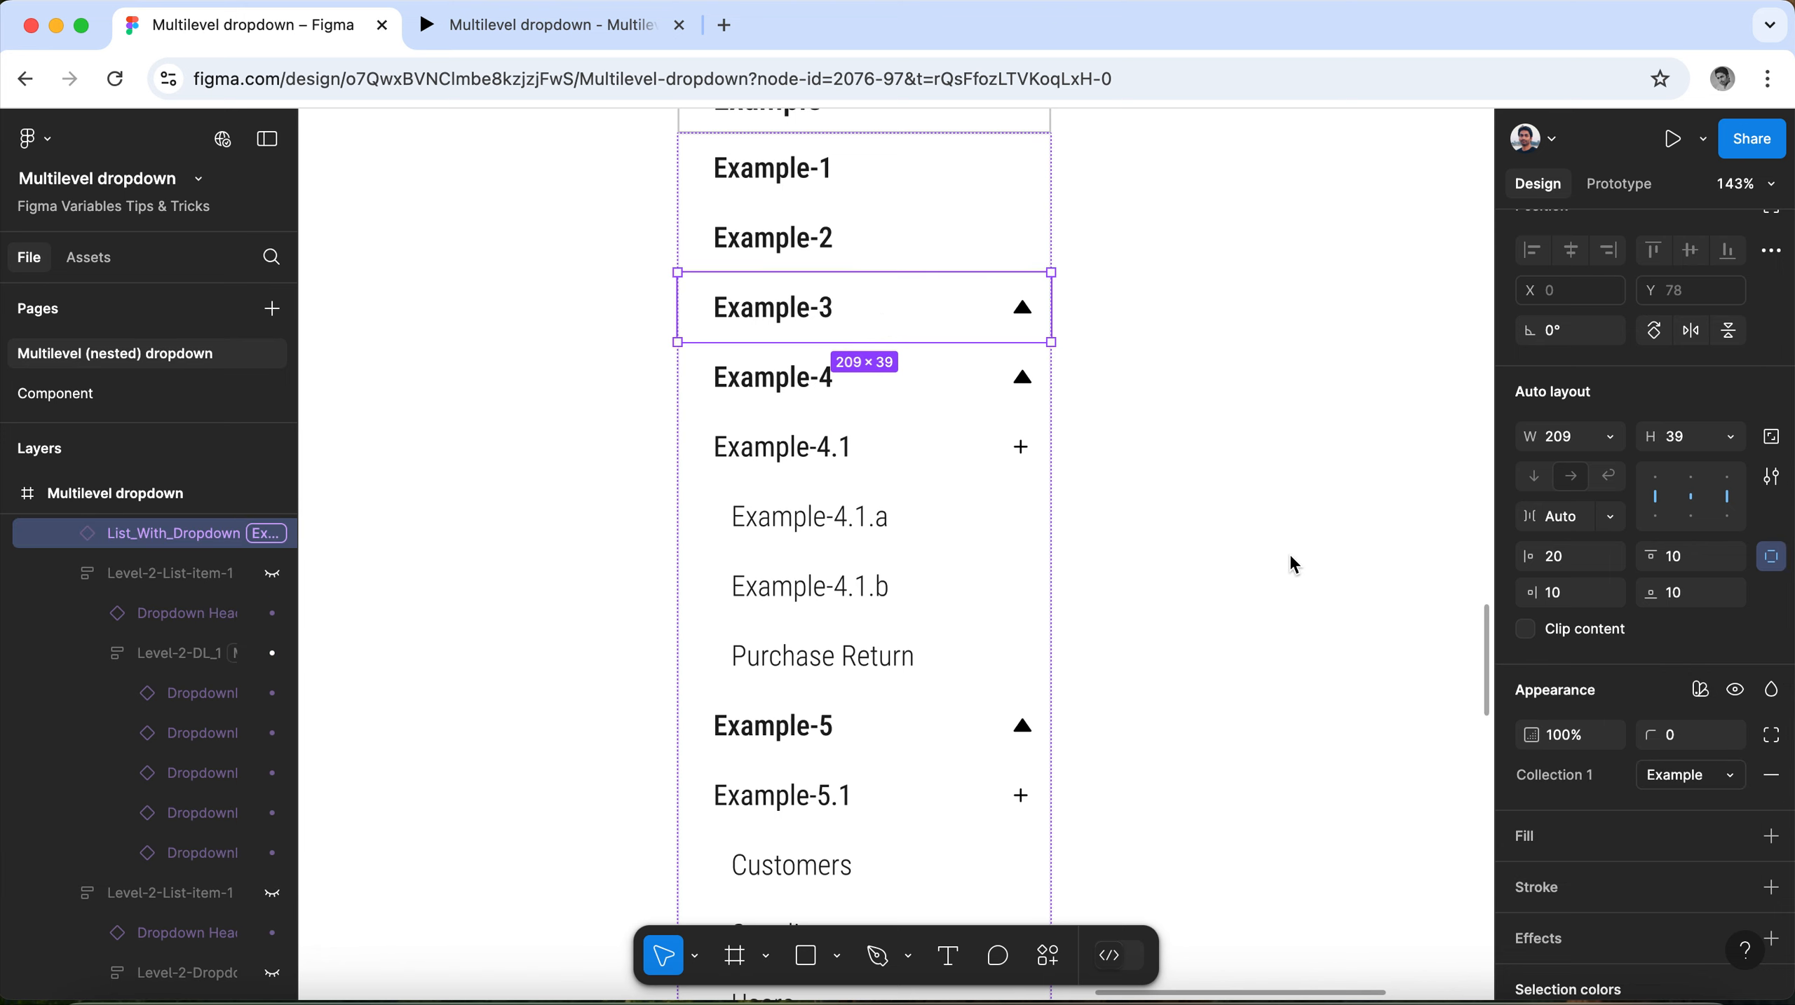
left_click(1698, 778)
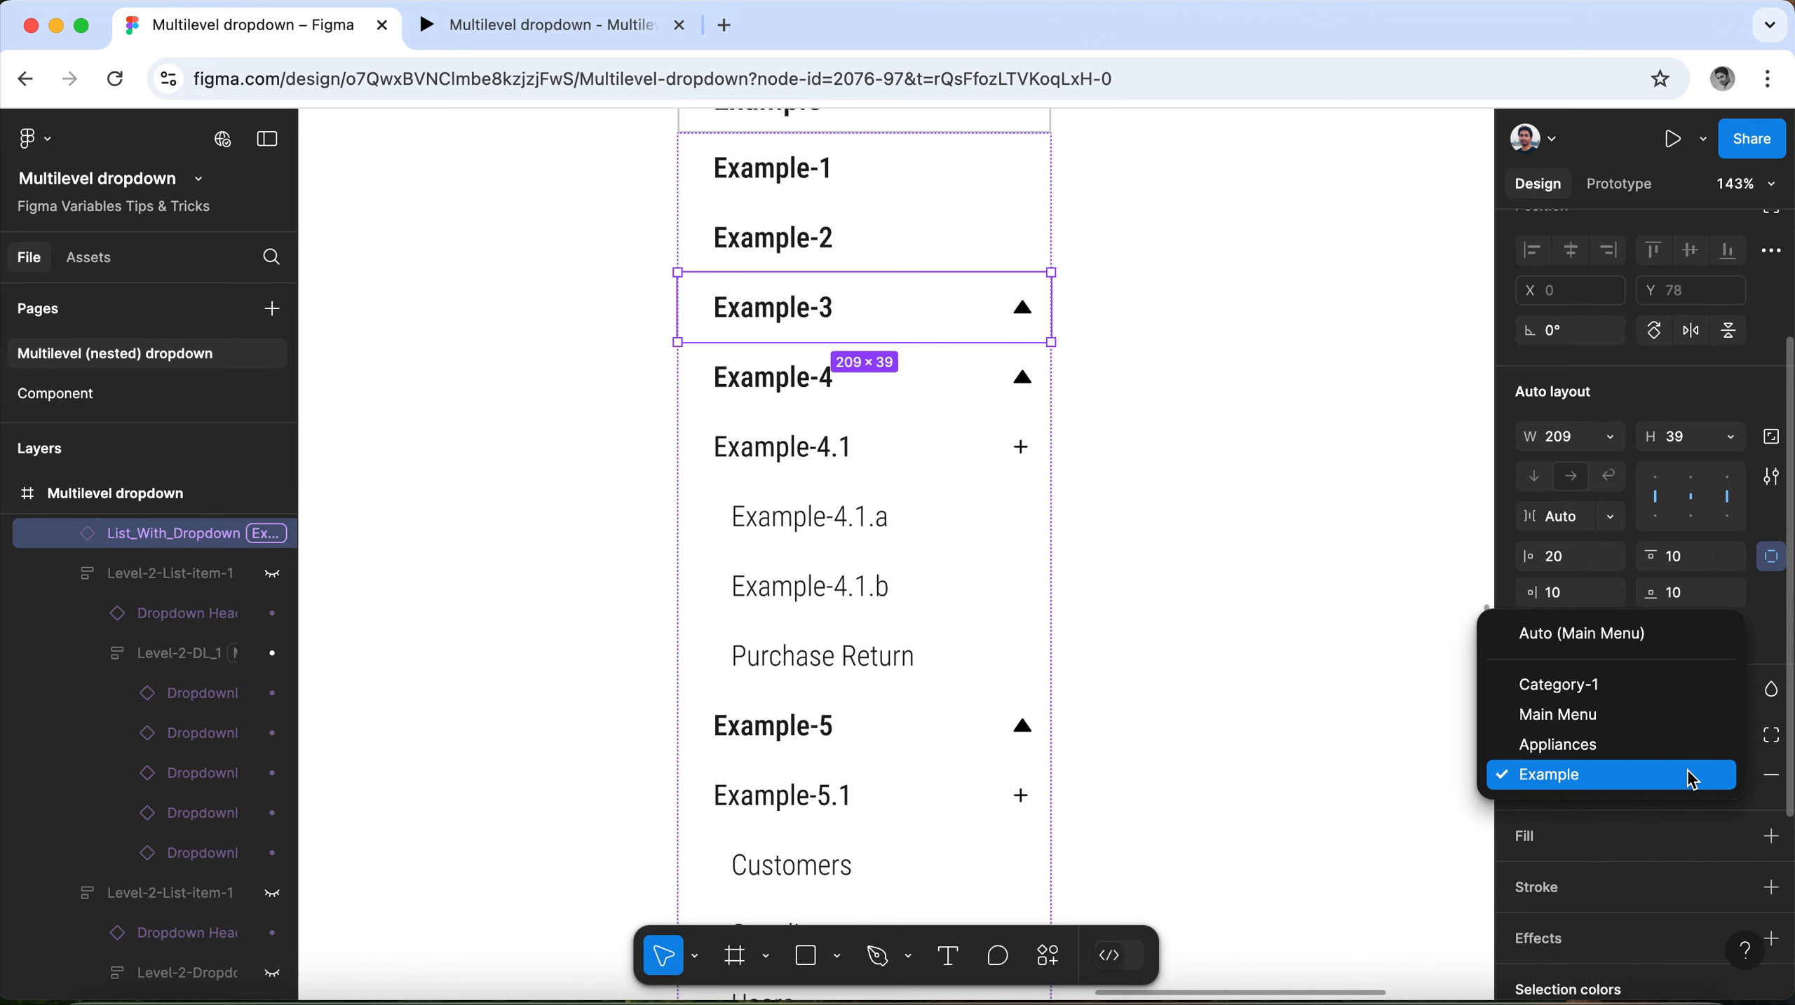
left_click(1696, 783)
Set the Collection 1 mode of the nested list under Example-4.1 (Example-4.1.a, Example-4.1.b, Purchase Return) to Example.
left_click(868, 441)
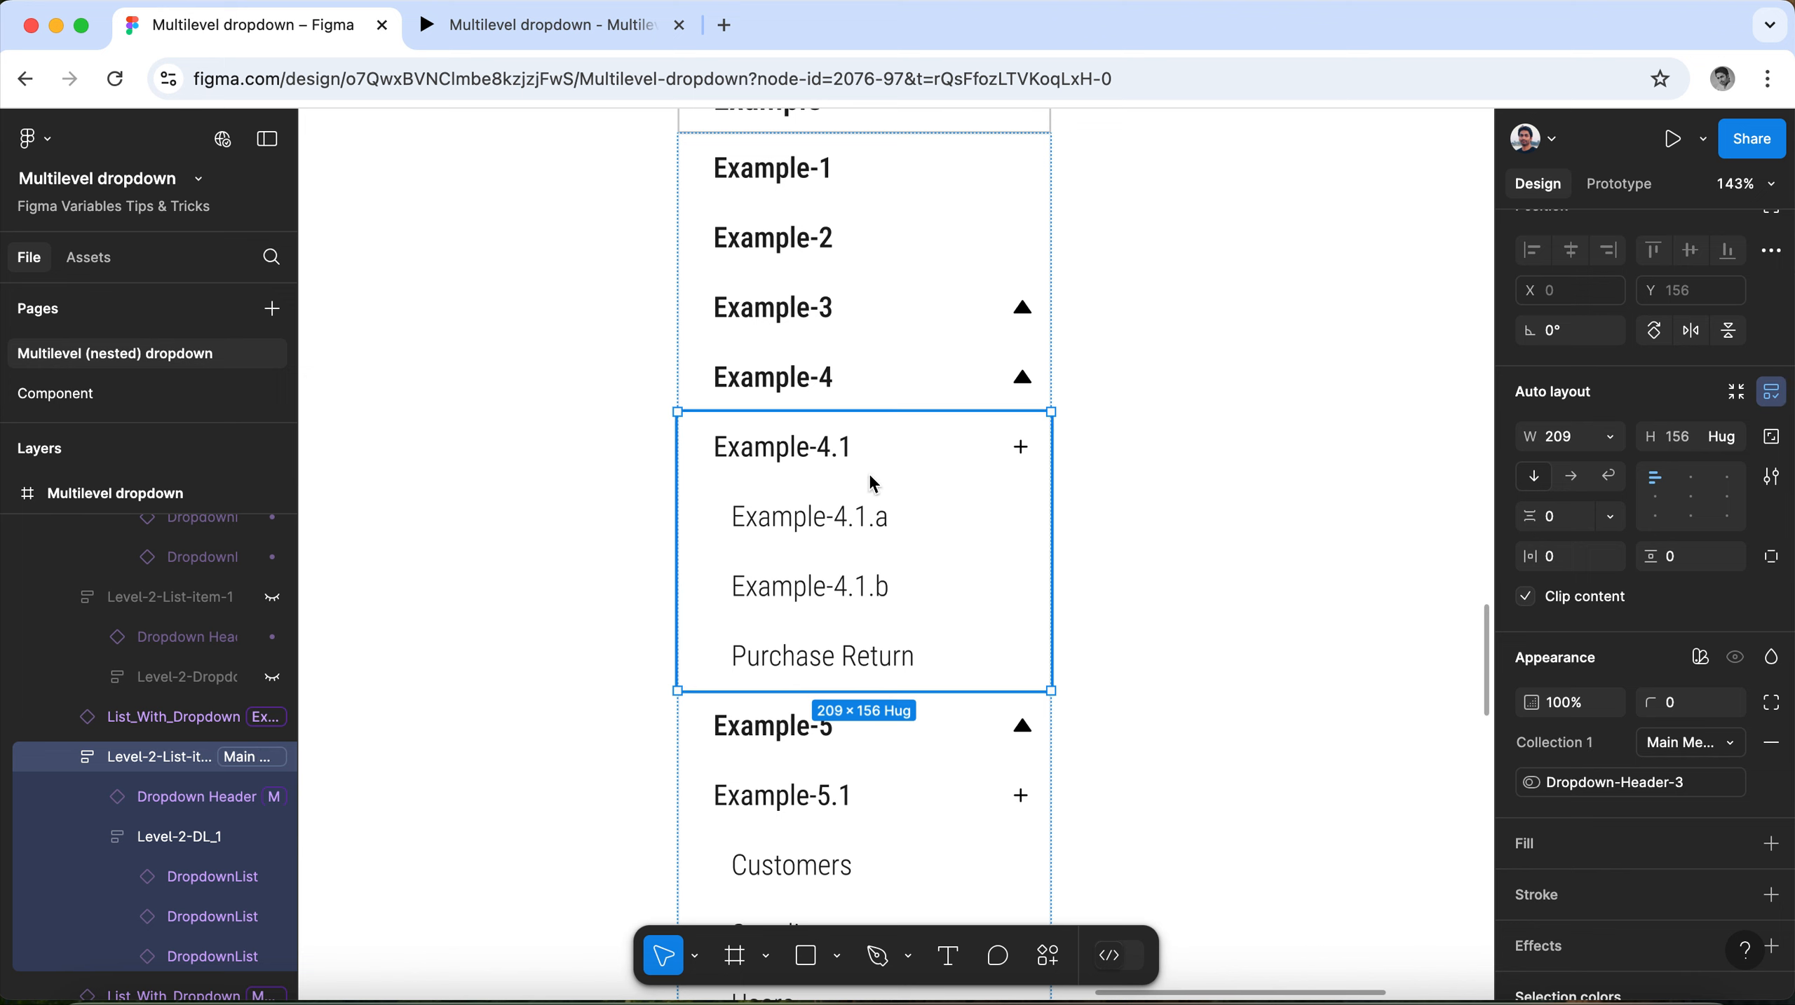
left_click(851, 528)
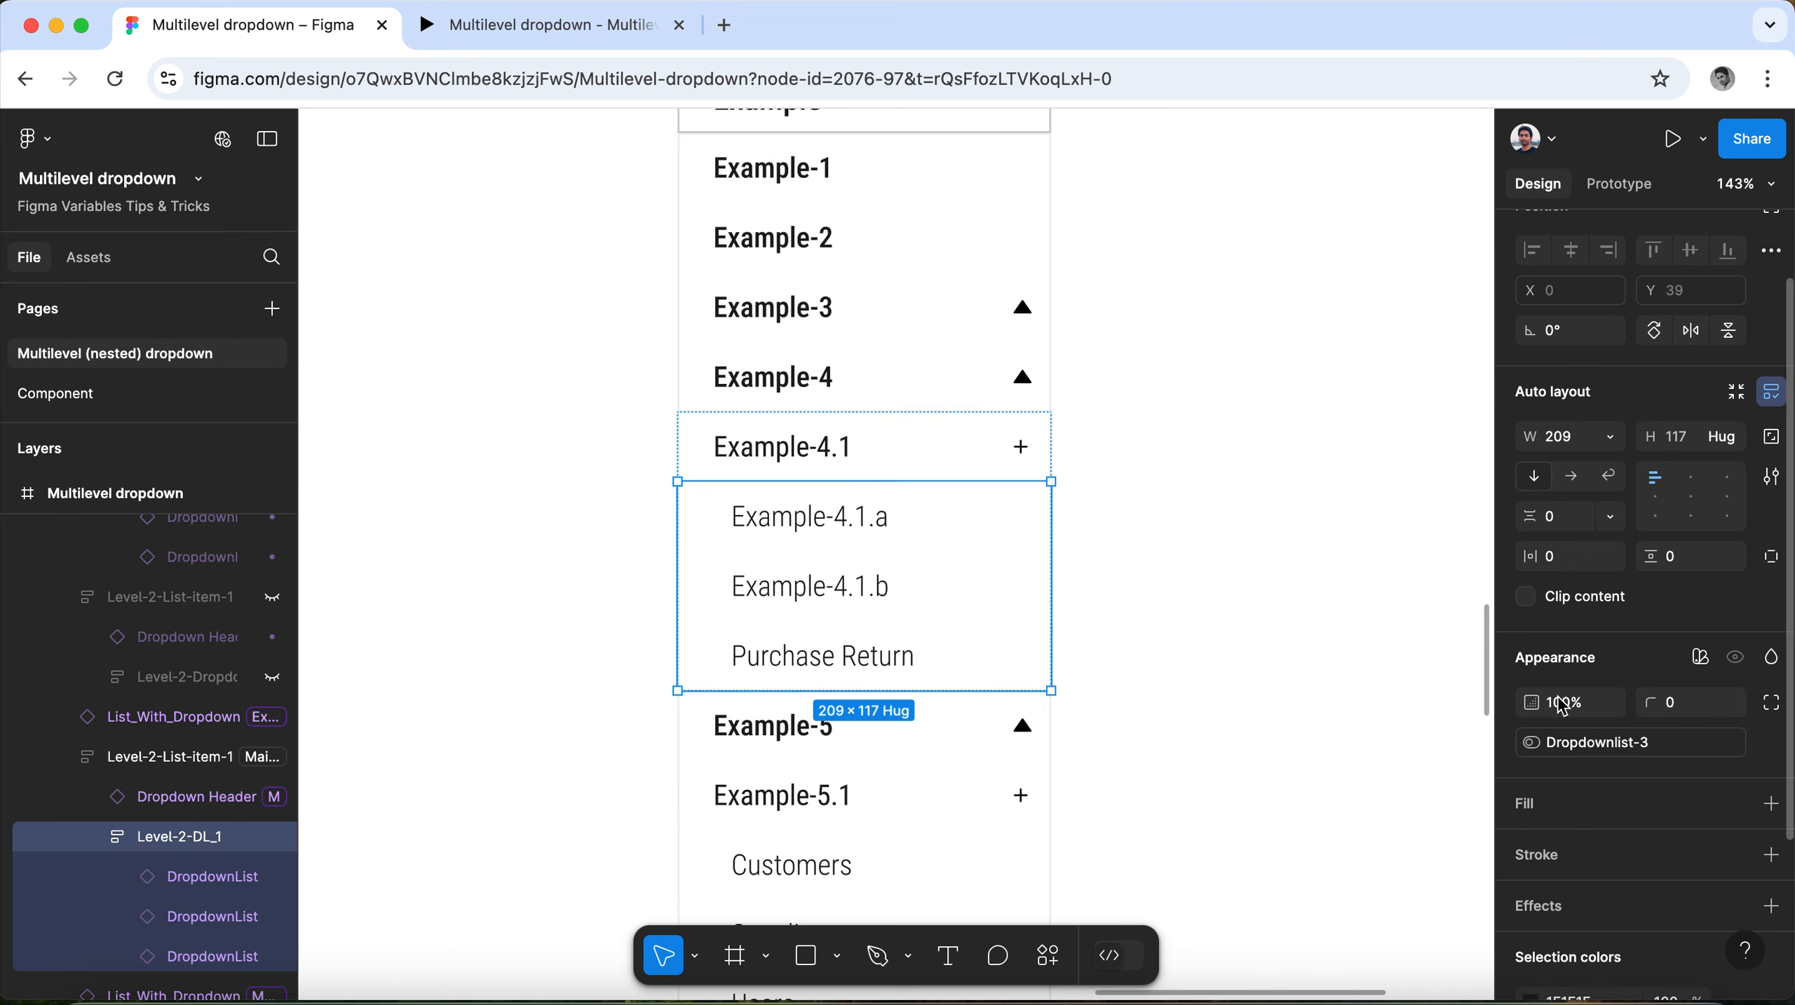
scroll(1725, 563, "down", 3)
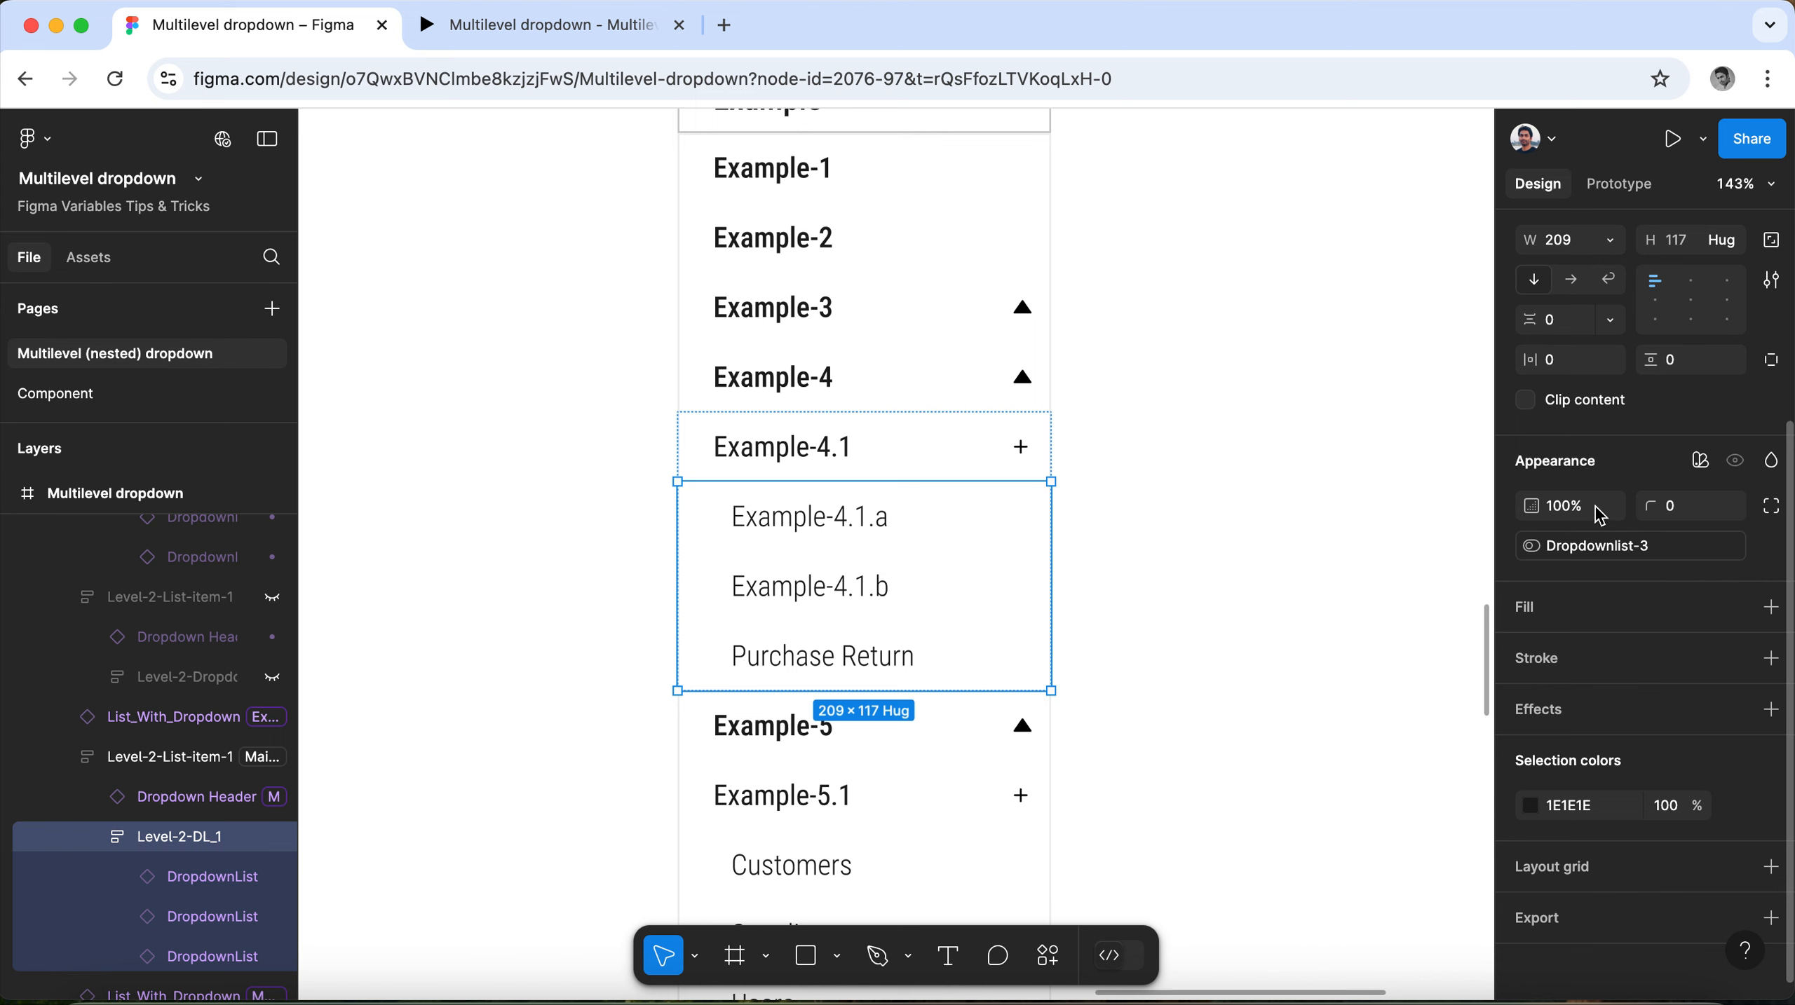
left_click(1700, 470)
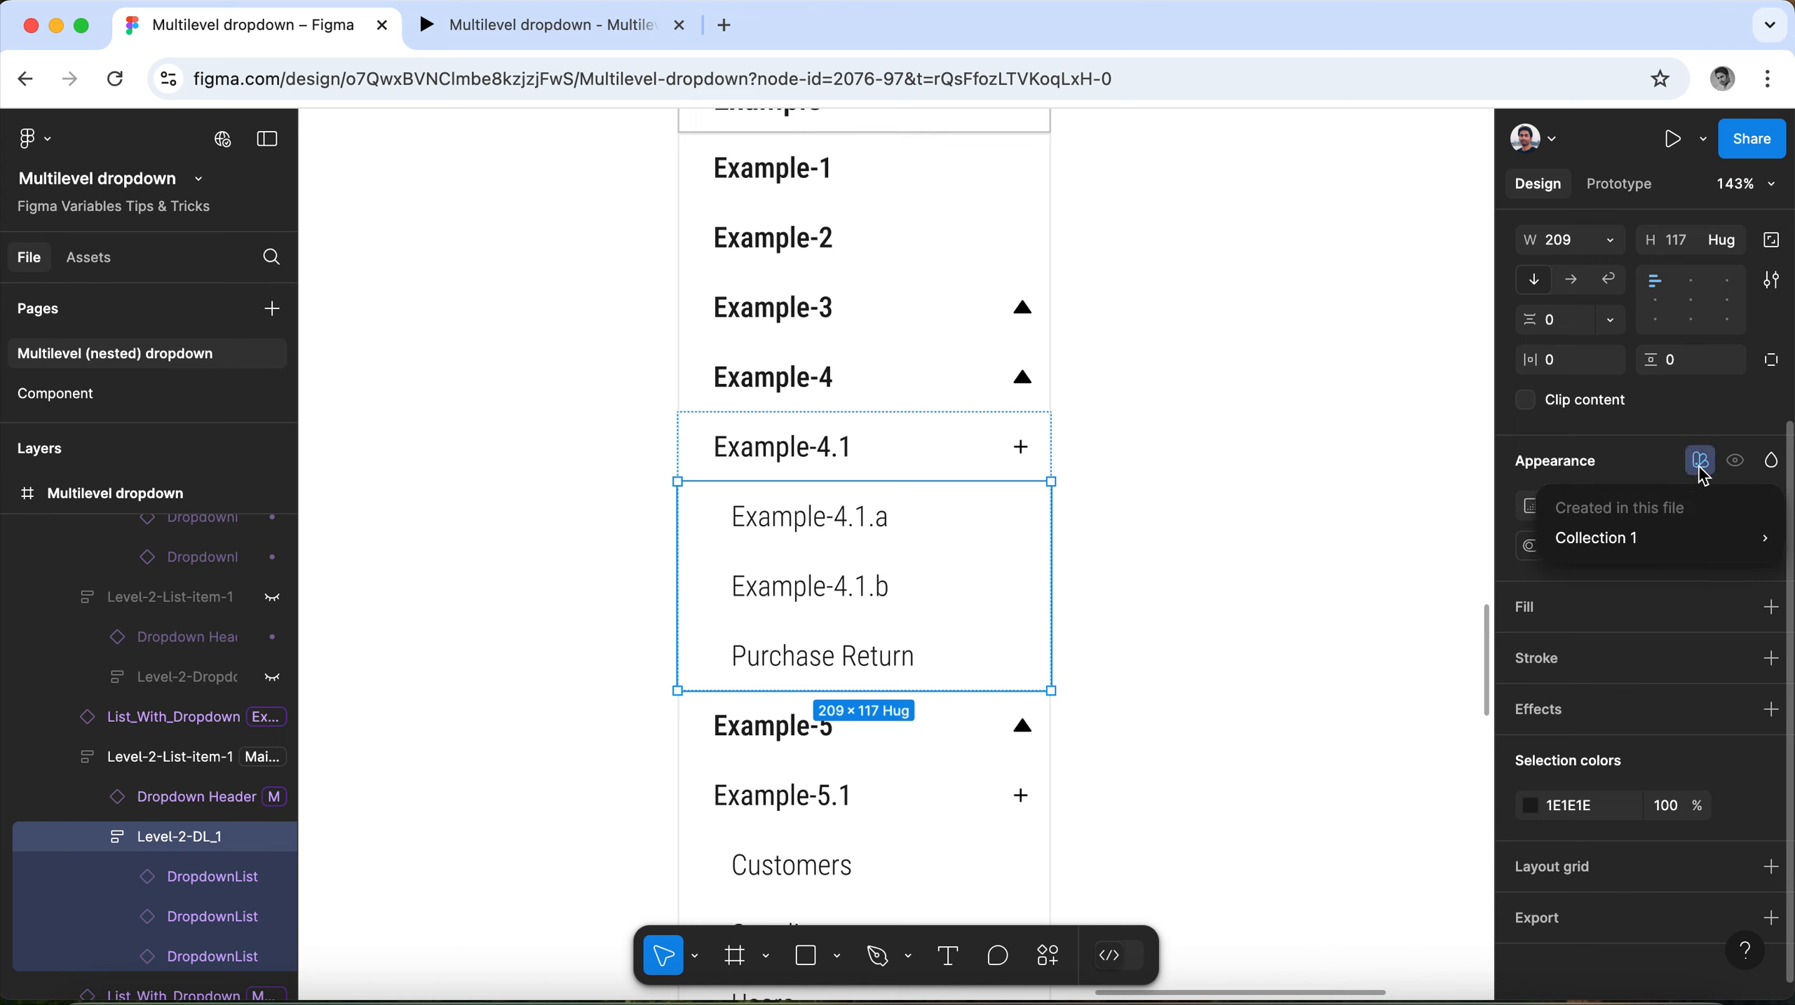
mouse_move(1717, 538)
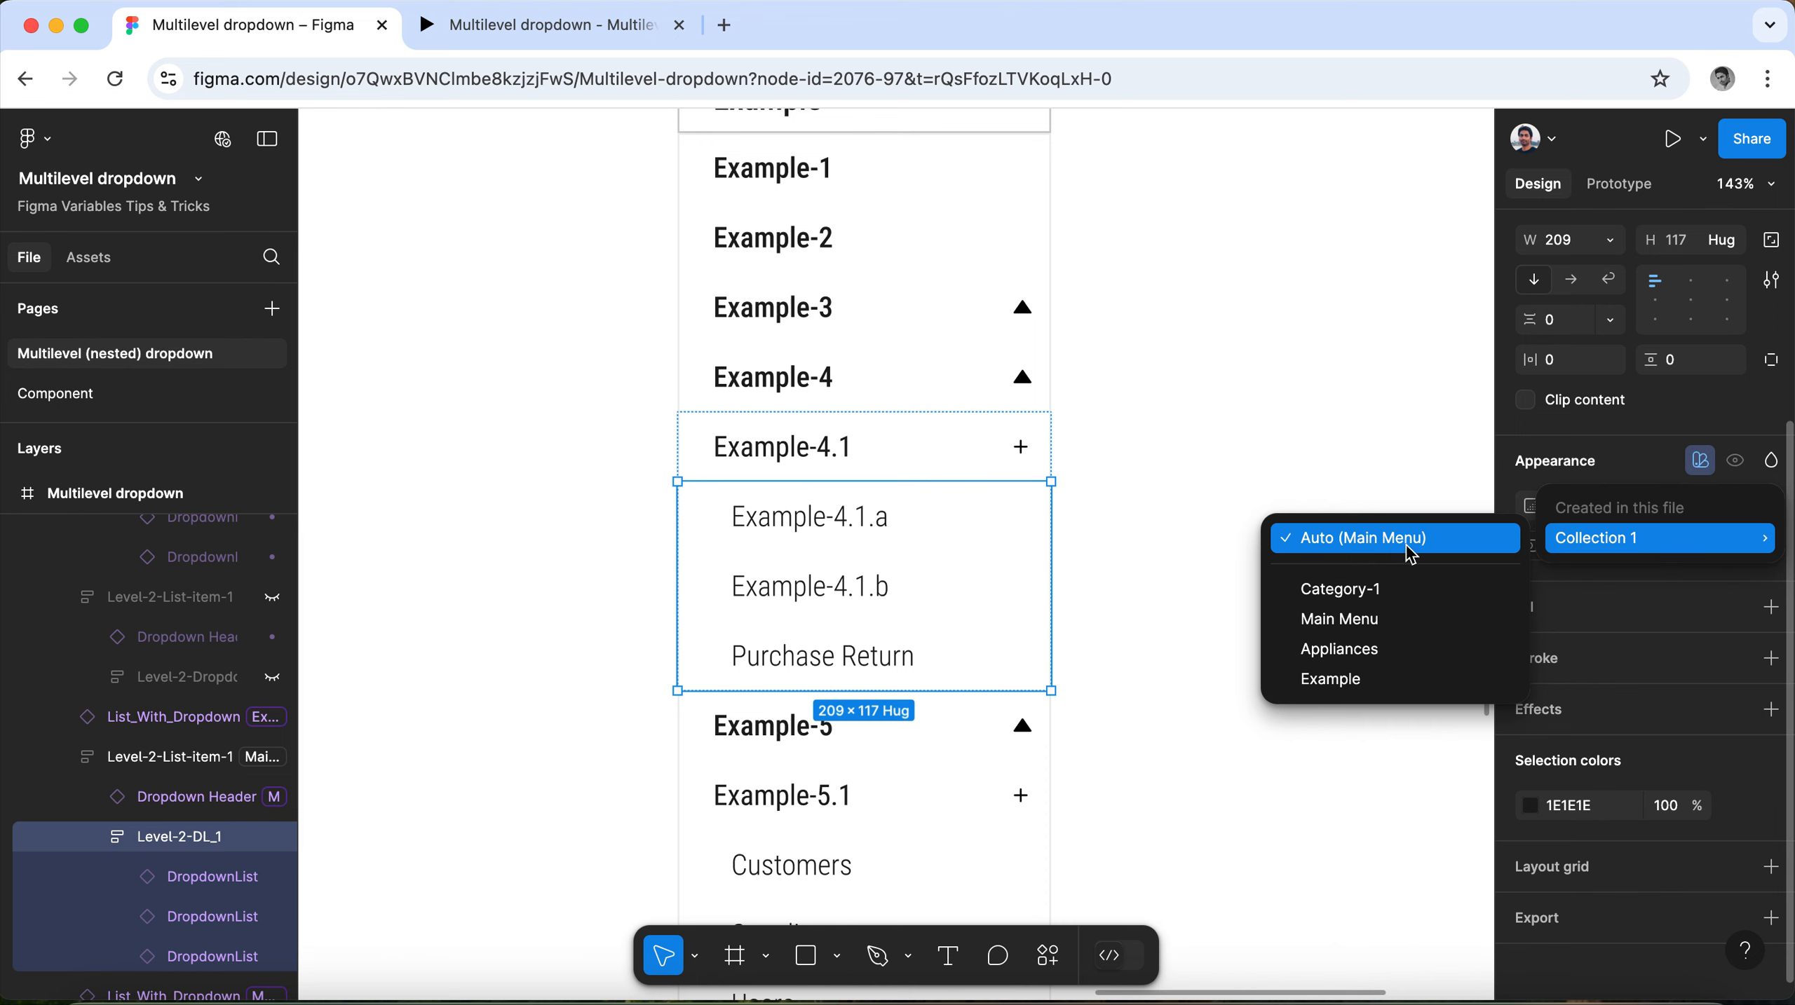
left_click(1394, 681)
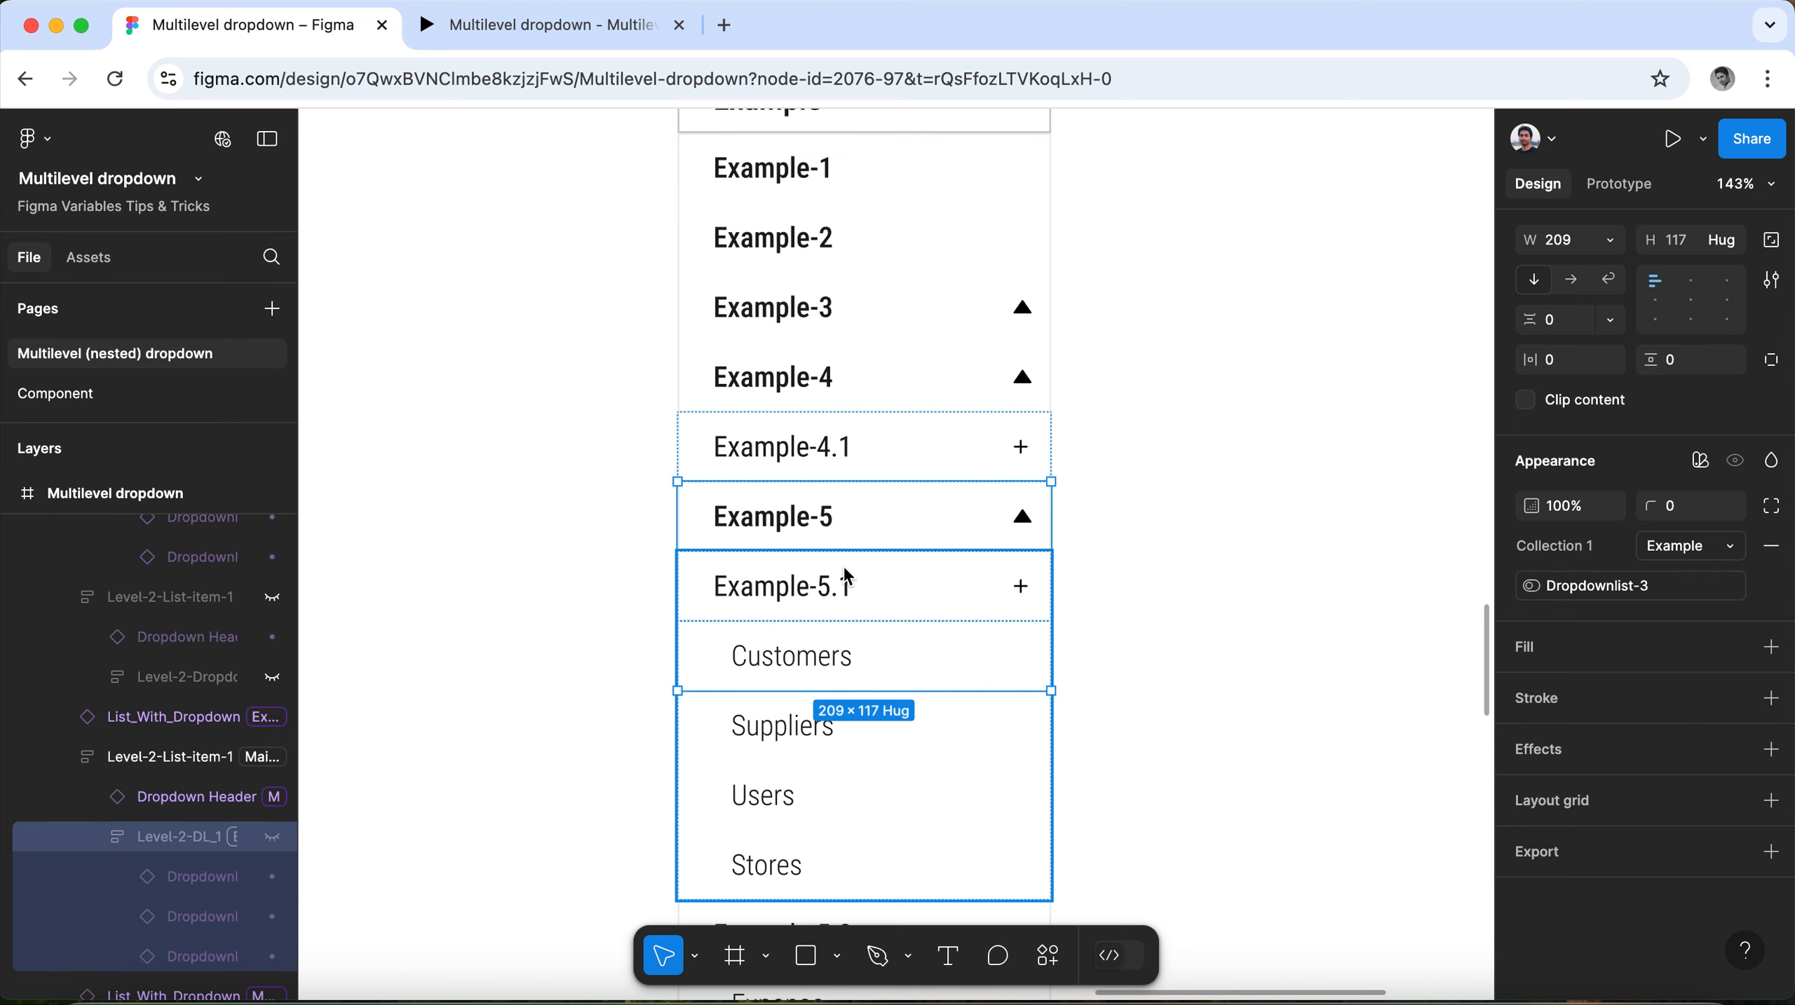
Set the Collection 1 mode of the whole Example-4.1 group to Example.
left_click(848, 450)
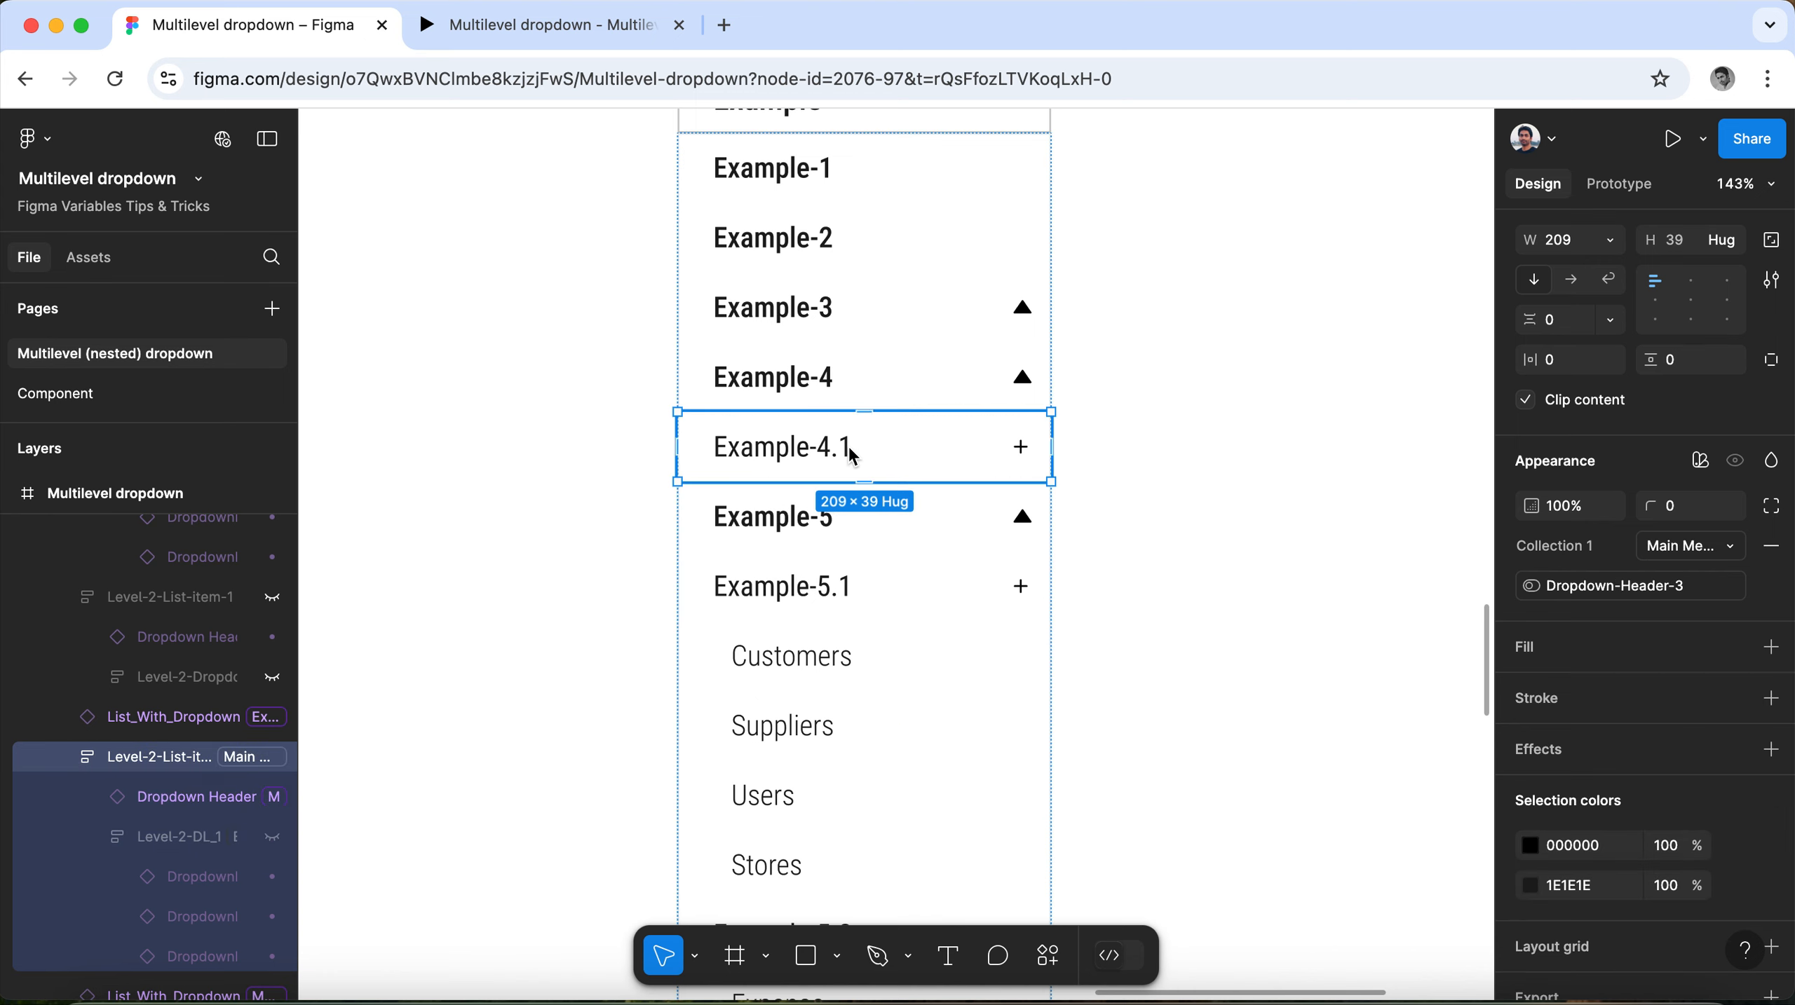
left_click(1733, 546)
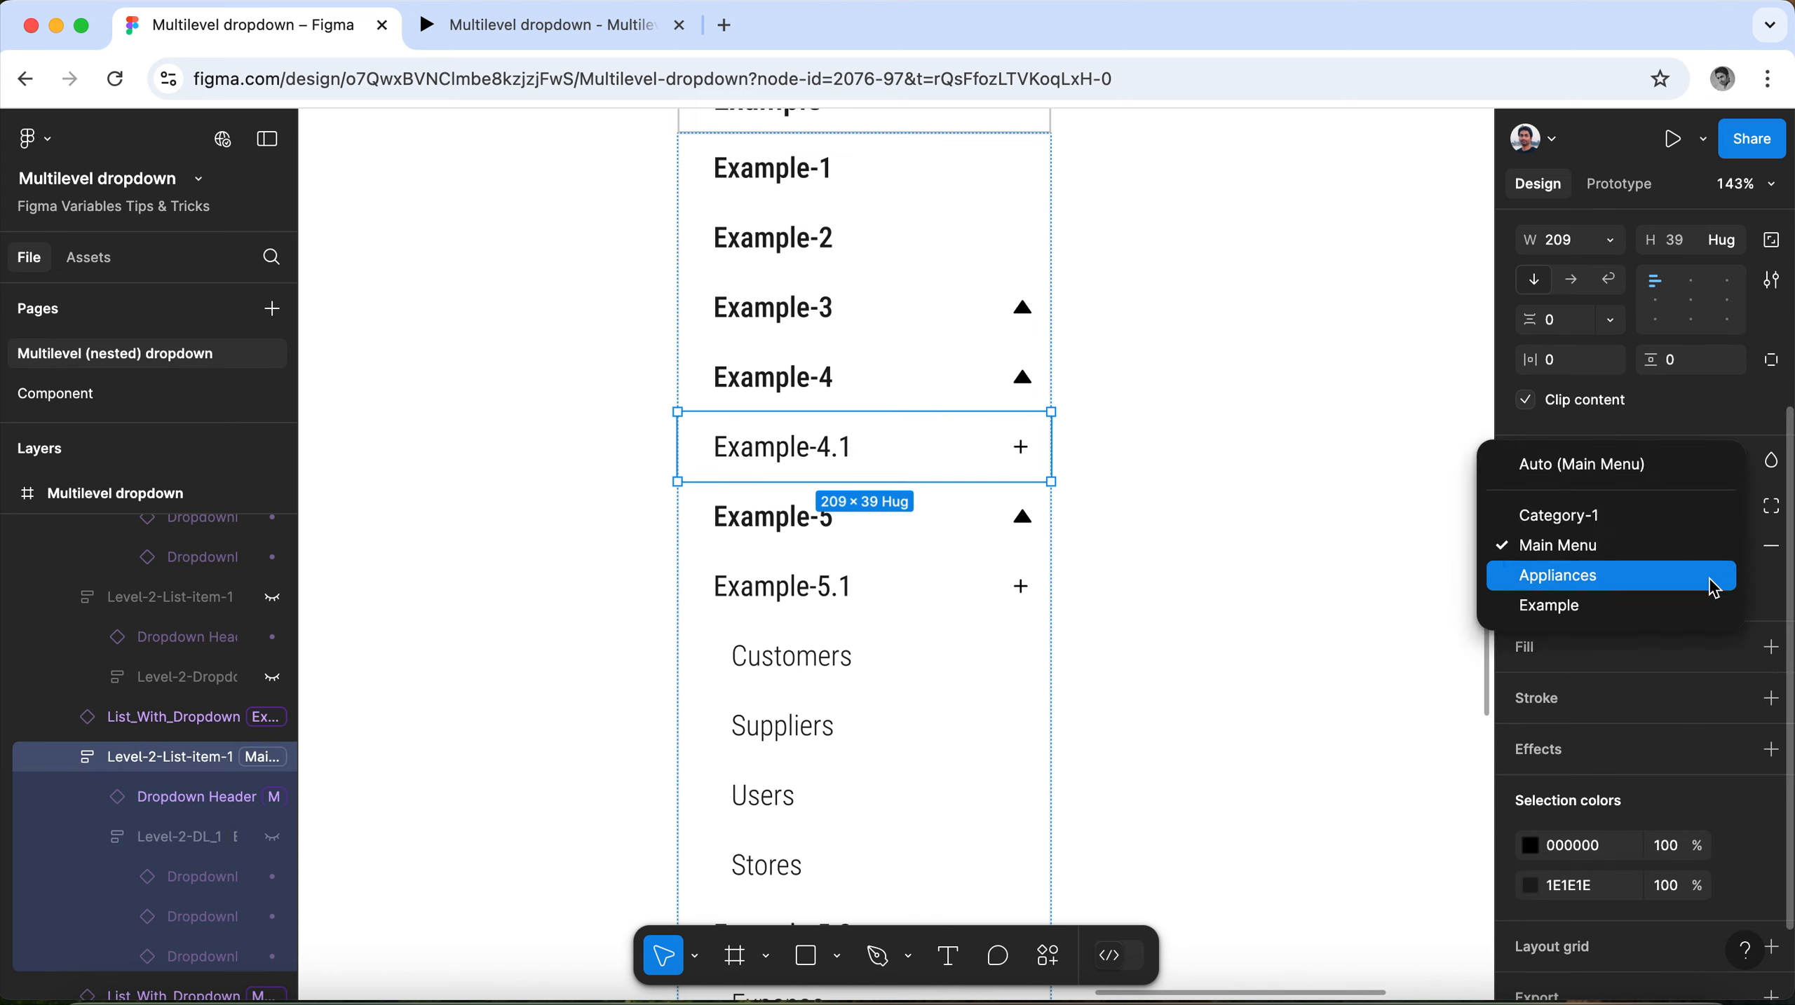
left_click(1711, 606)
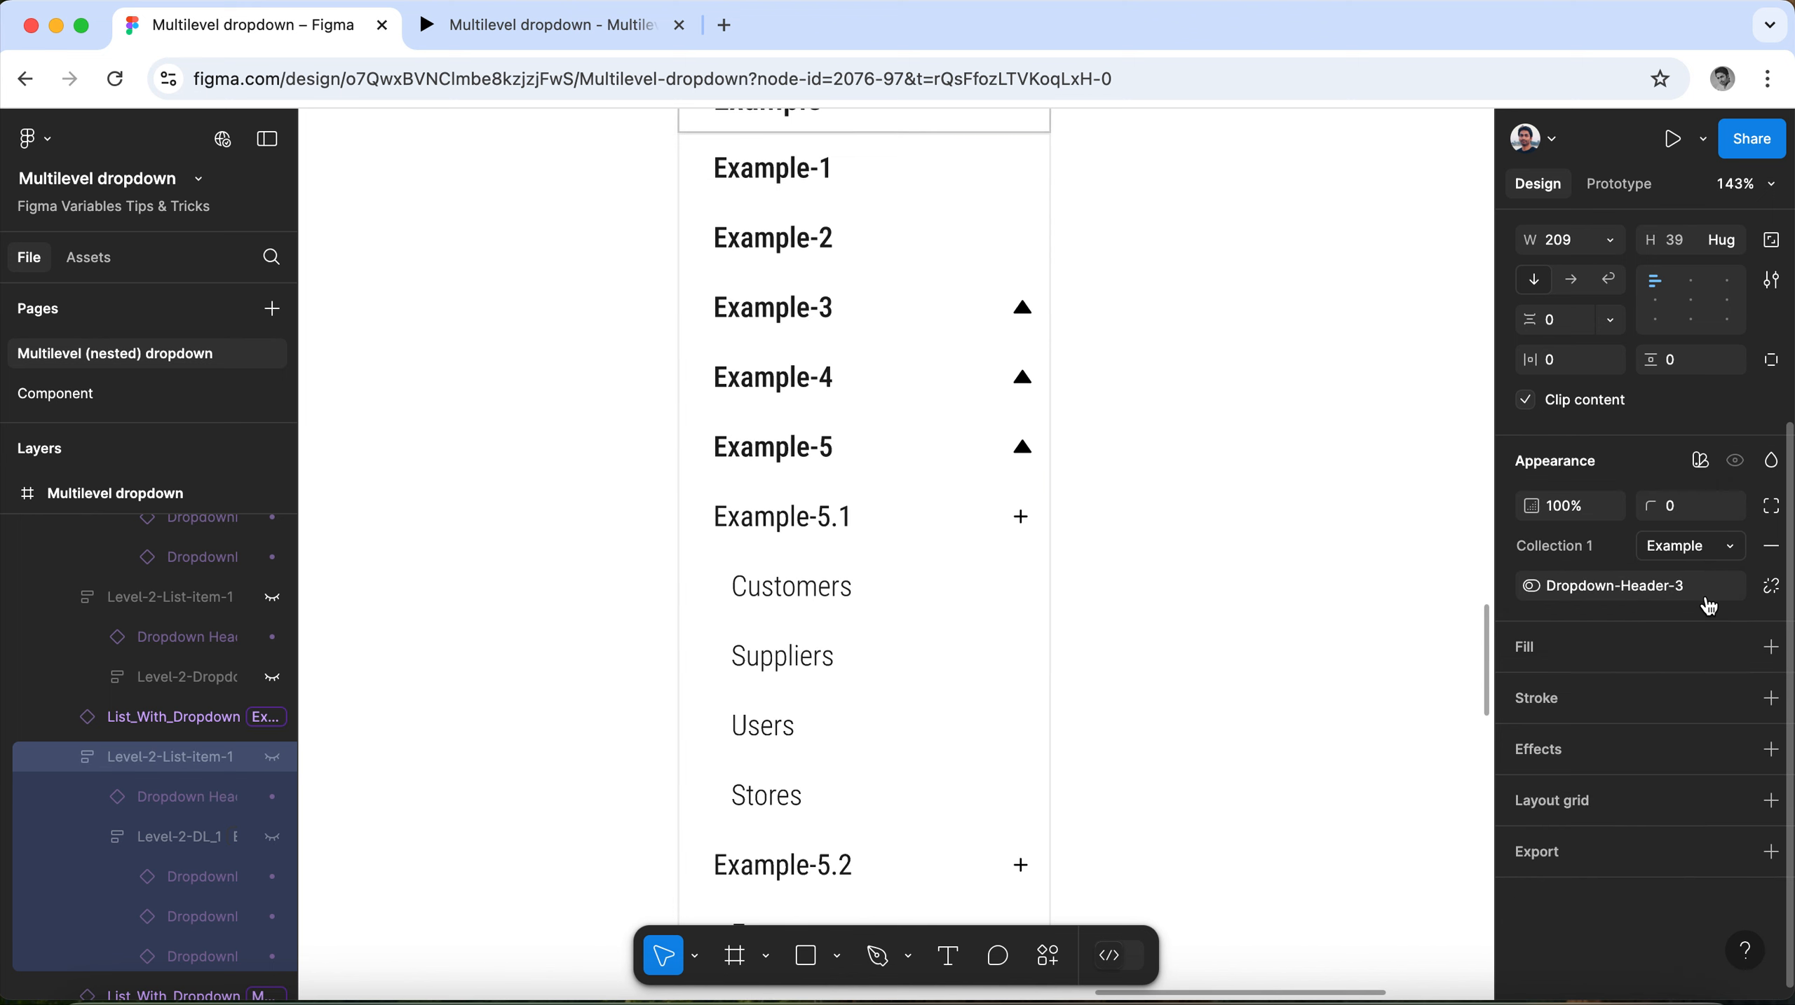
Set the Collection 1 mode of the nested list under Example-5.1 (Customers, Suppliers, Users, Stores) to Example.
left_click(891, 521)
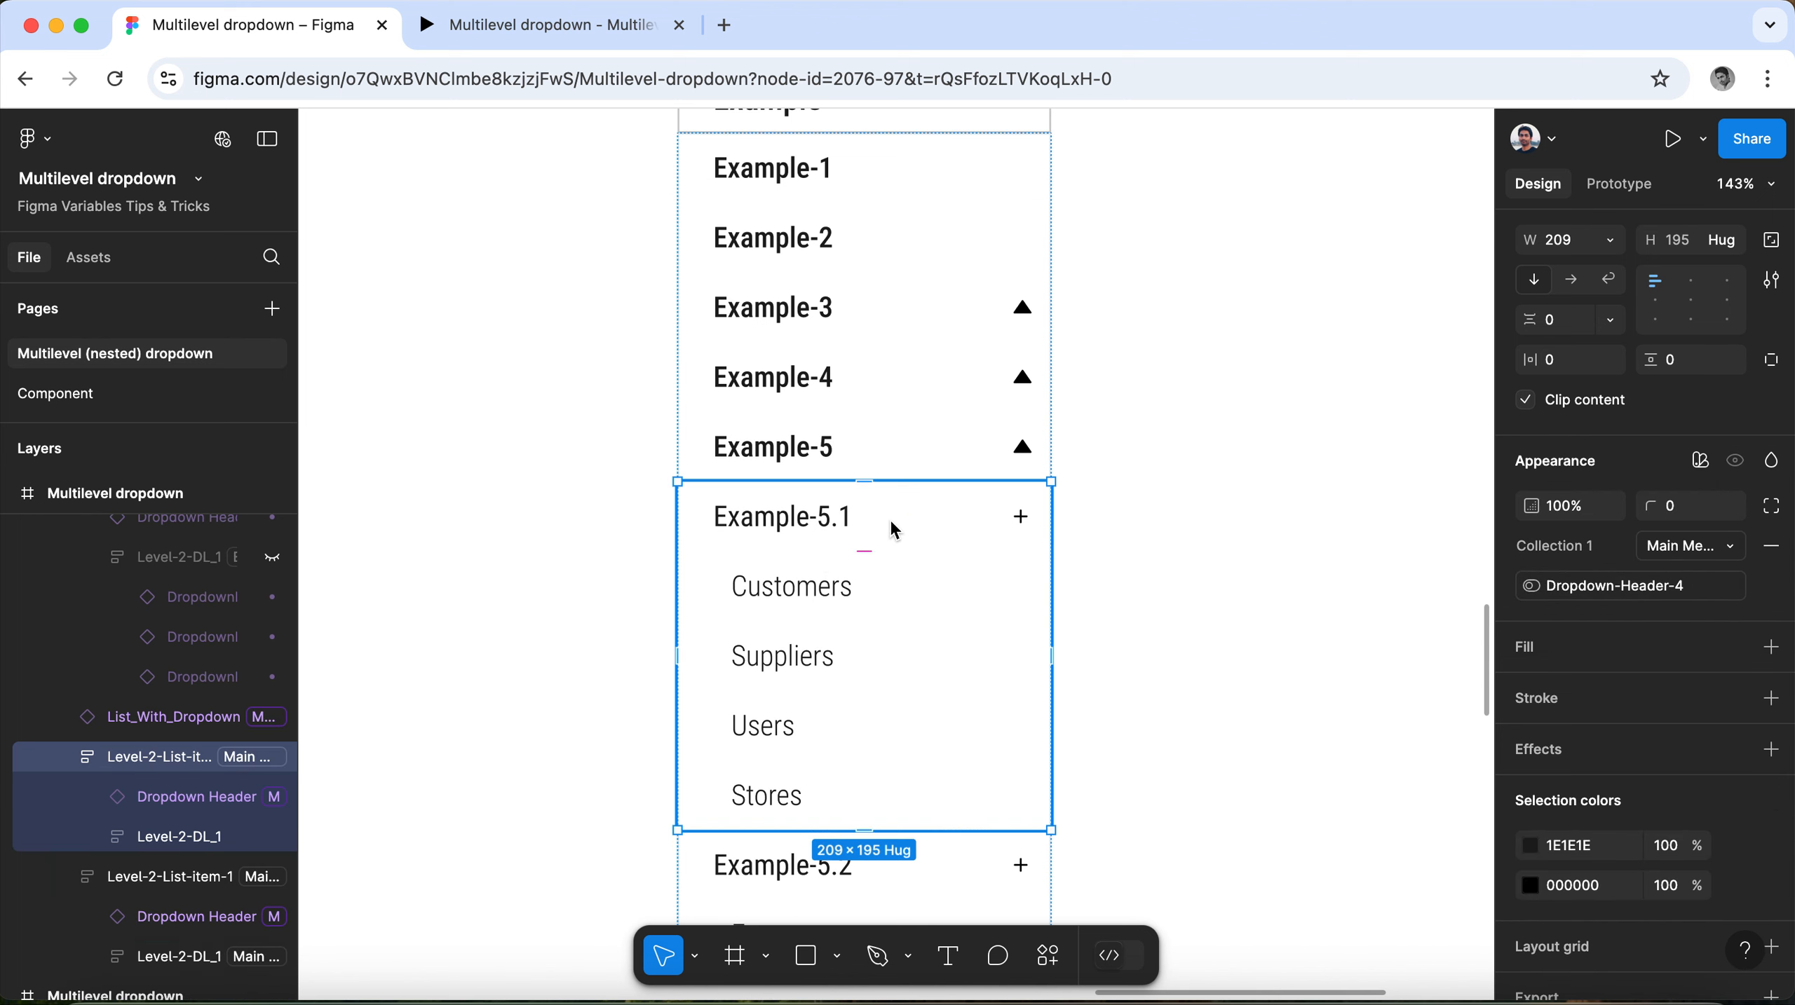
left_click(889, 518)
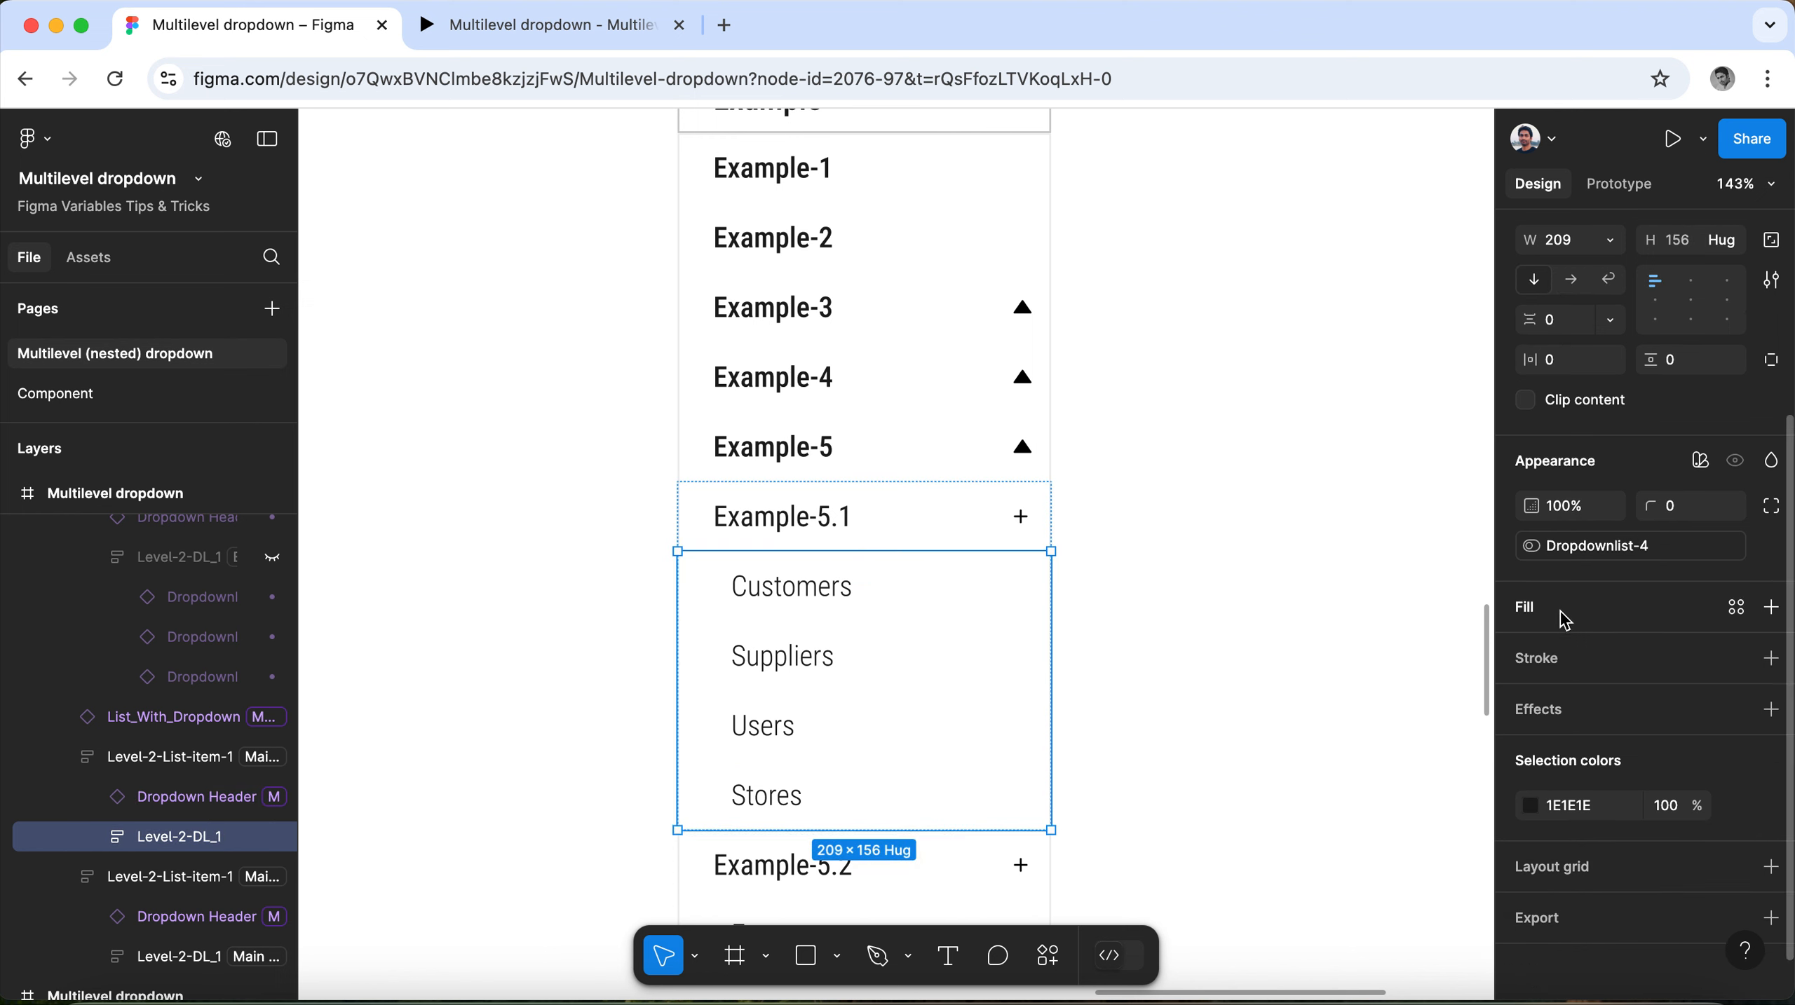
left_click(1701, 470)
mouse_move(1652, 542)
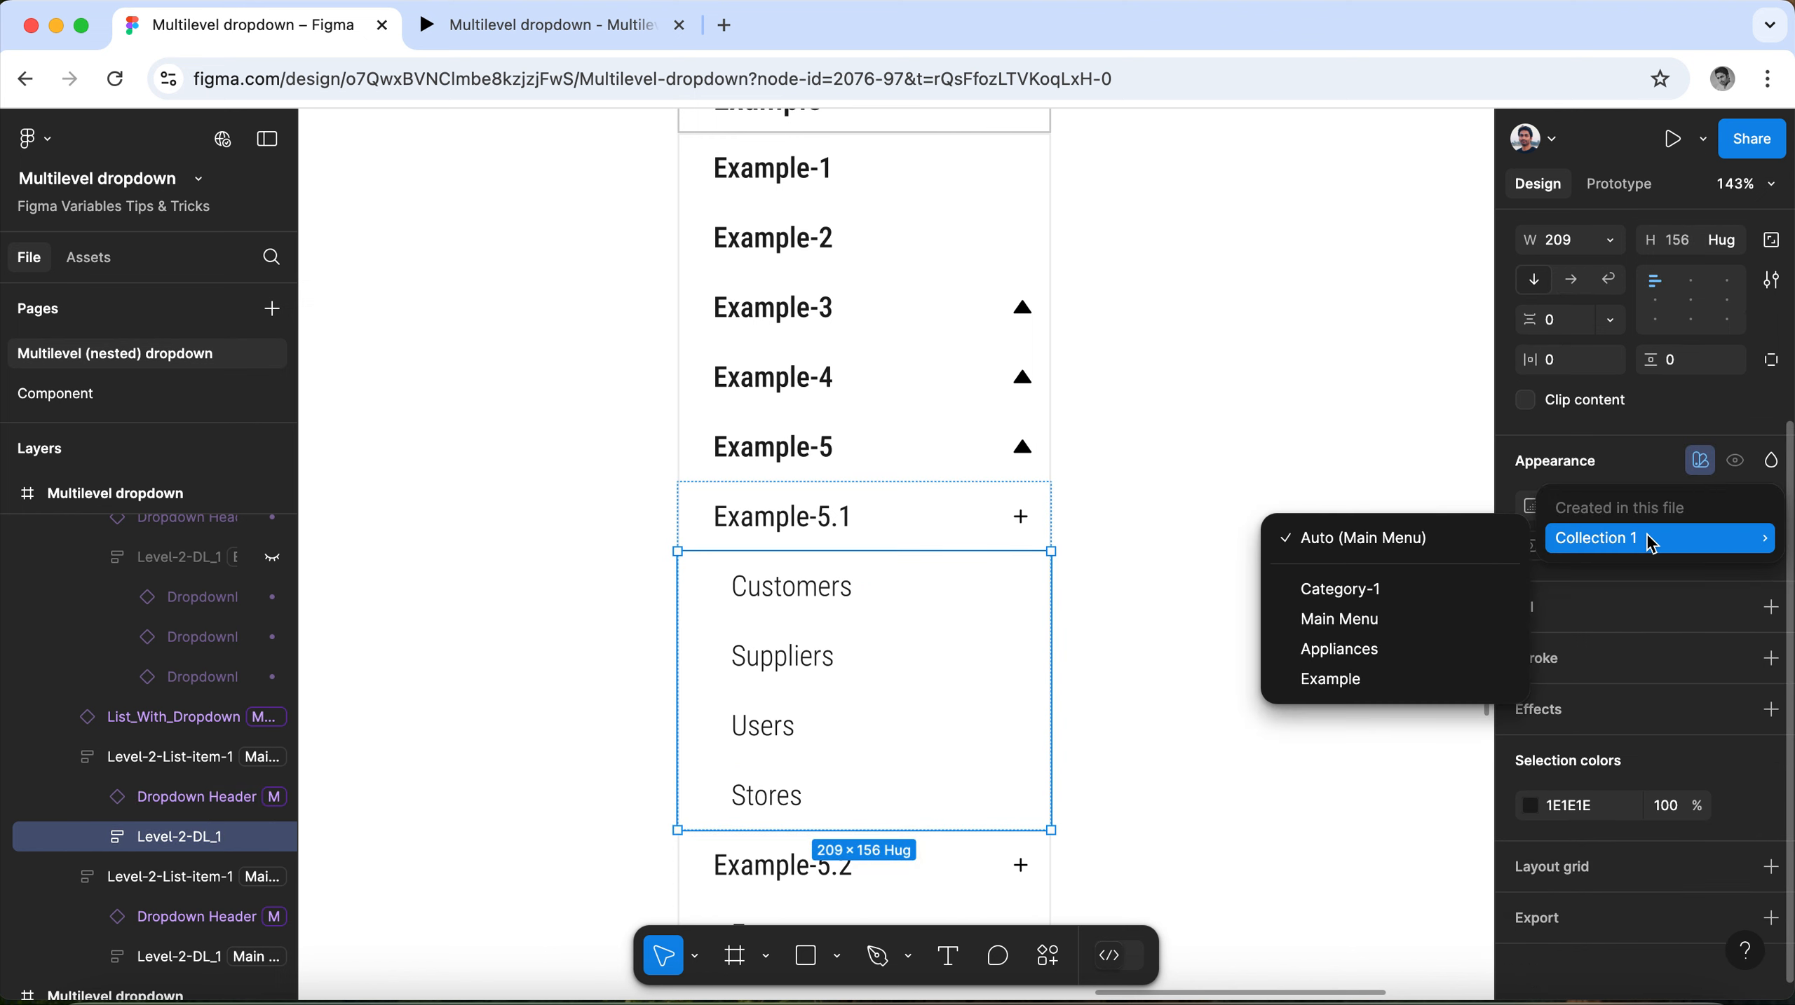
left_click(1404, 683)
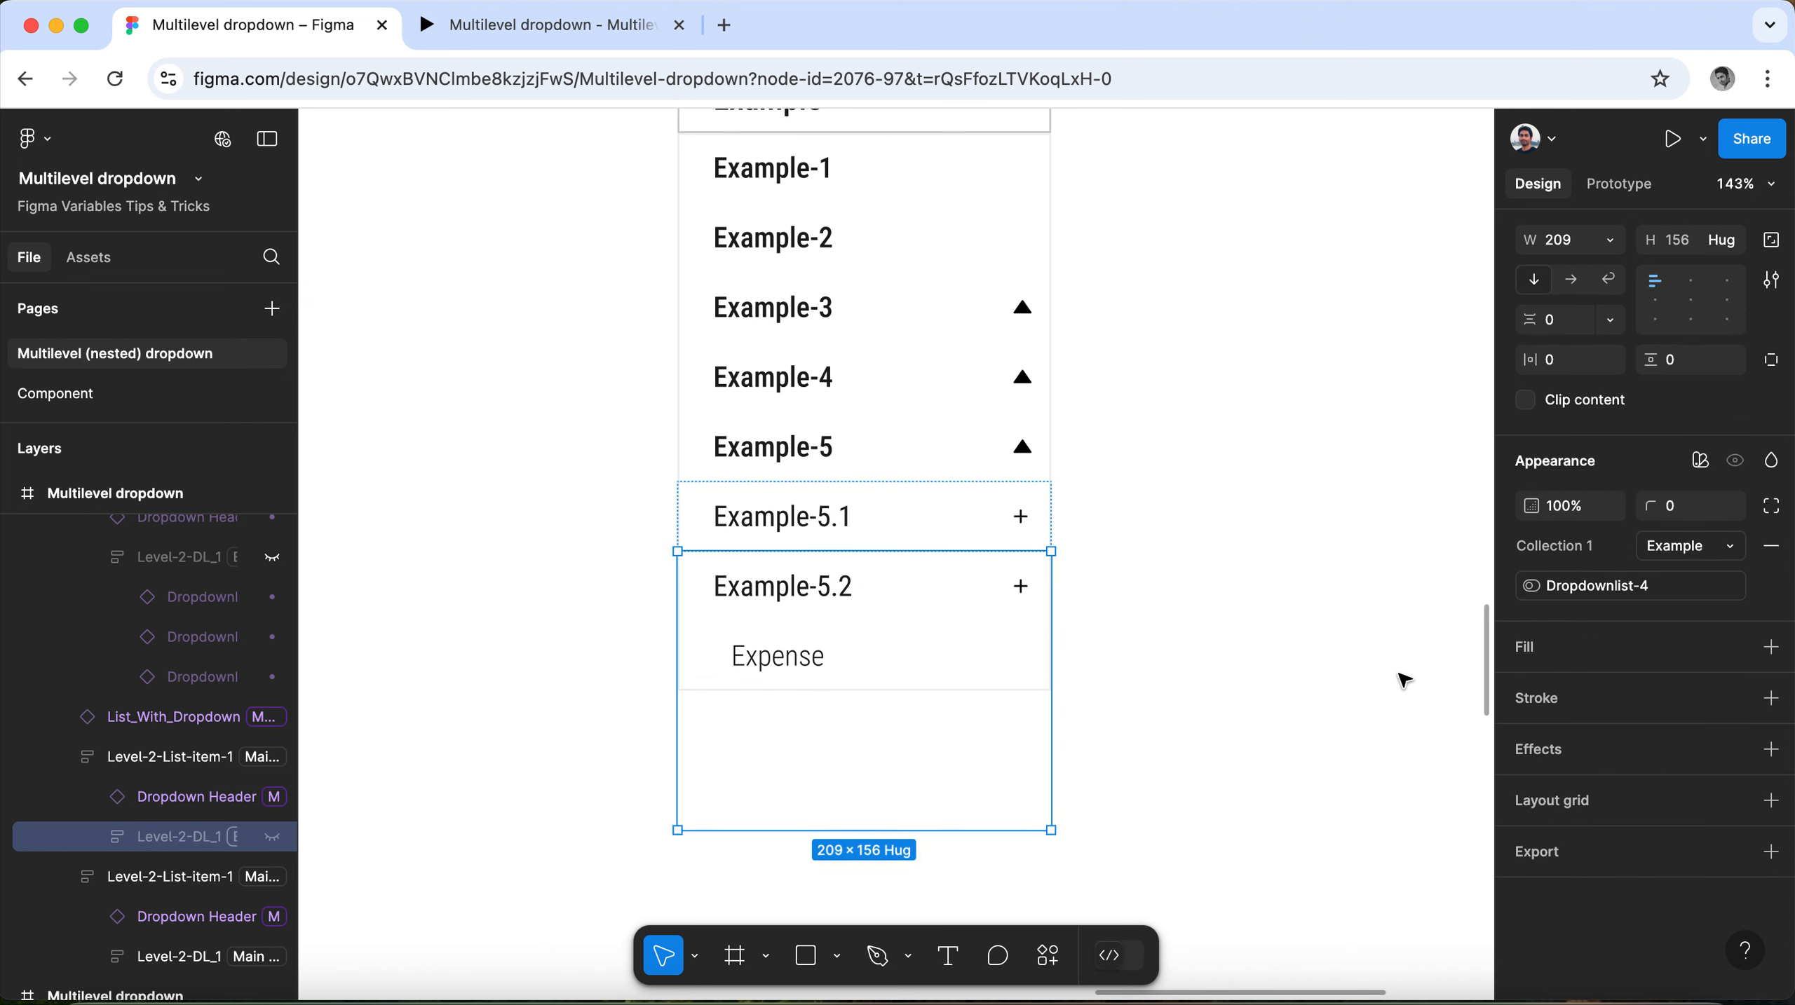
Set the Collection 1 mode of the whole Example-5.1 group to Example.
left_click(877, 505)
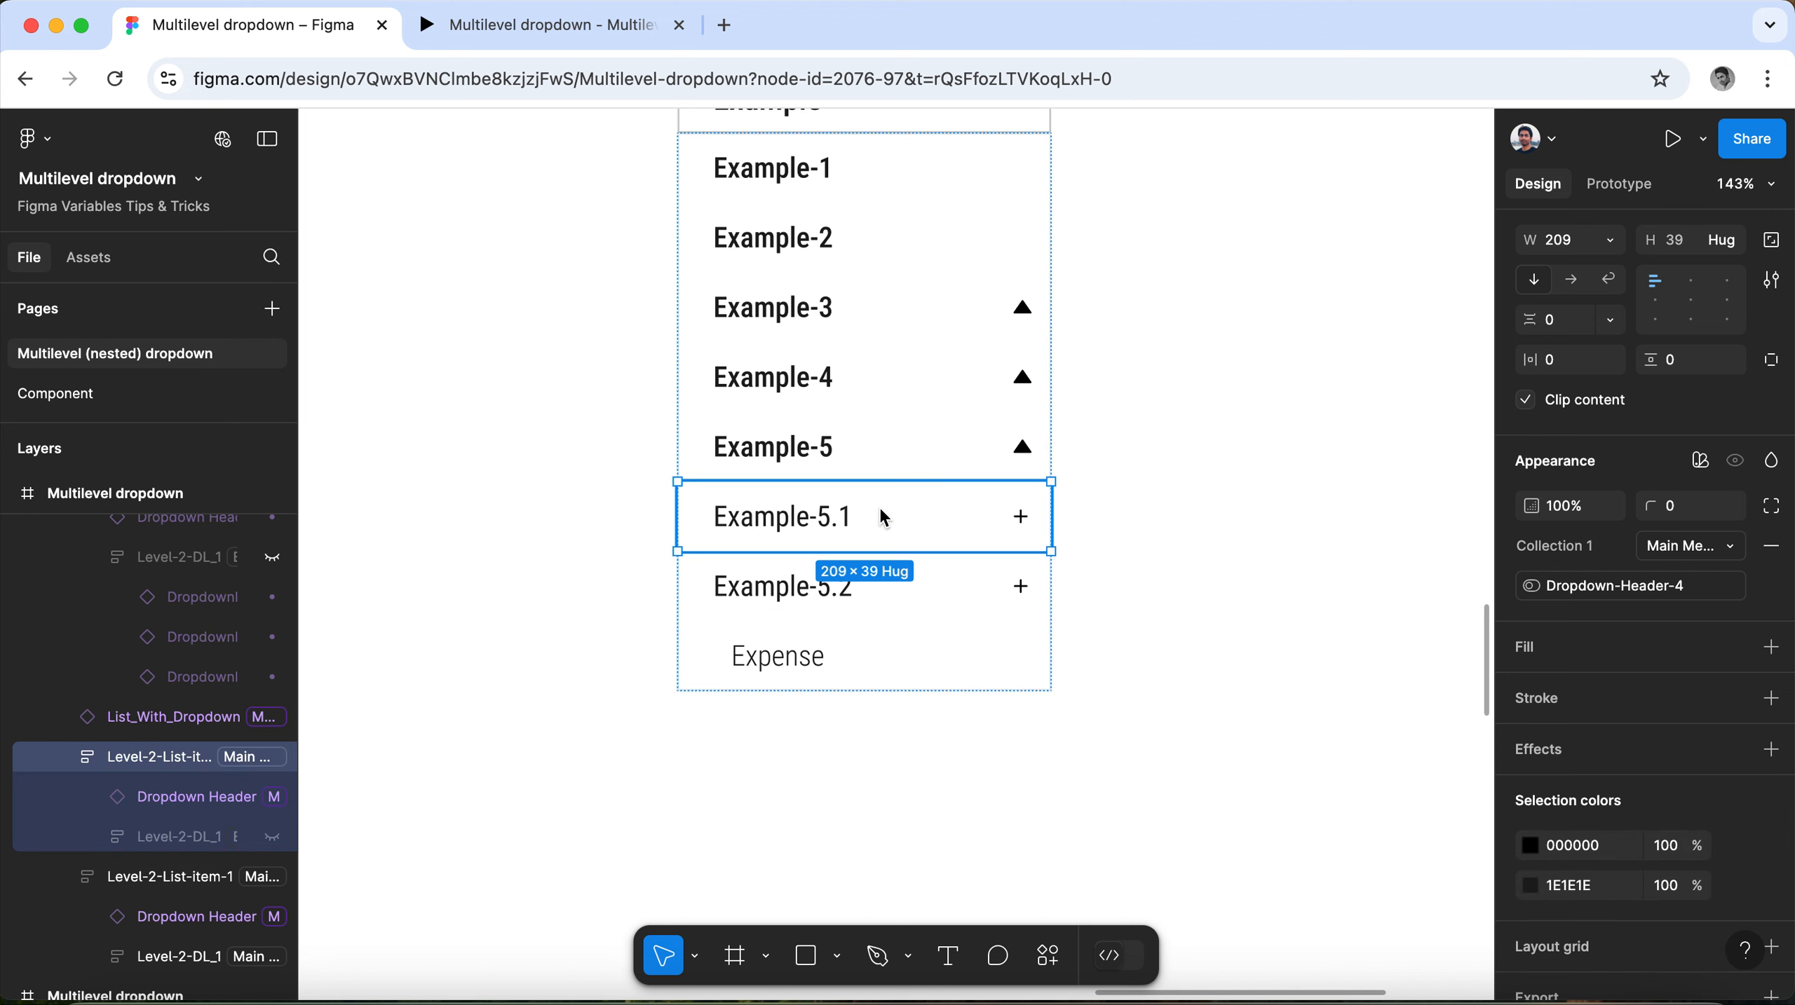
left_click(1730, 556)
left_click(1646, 607)
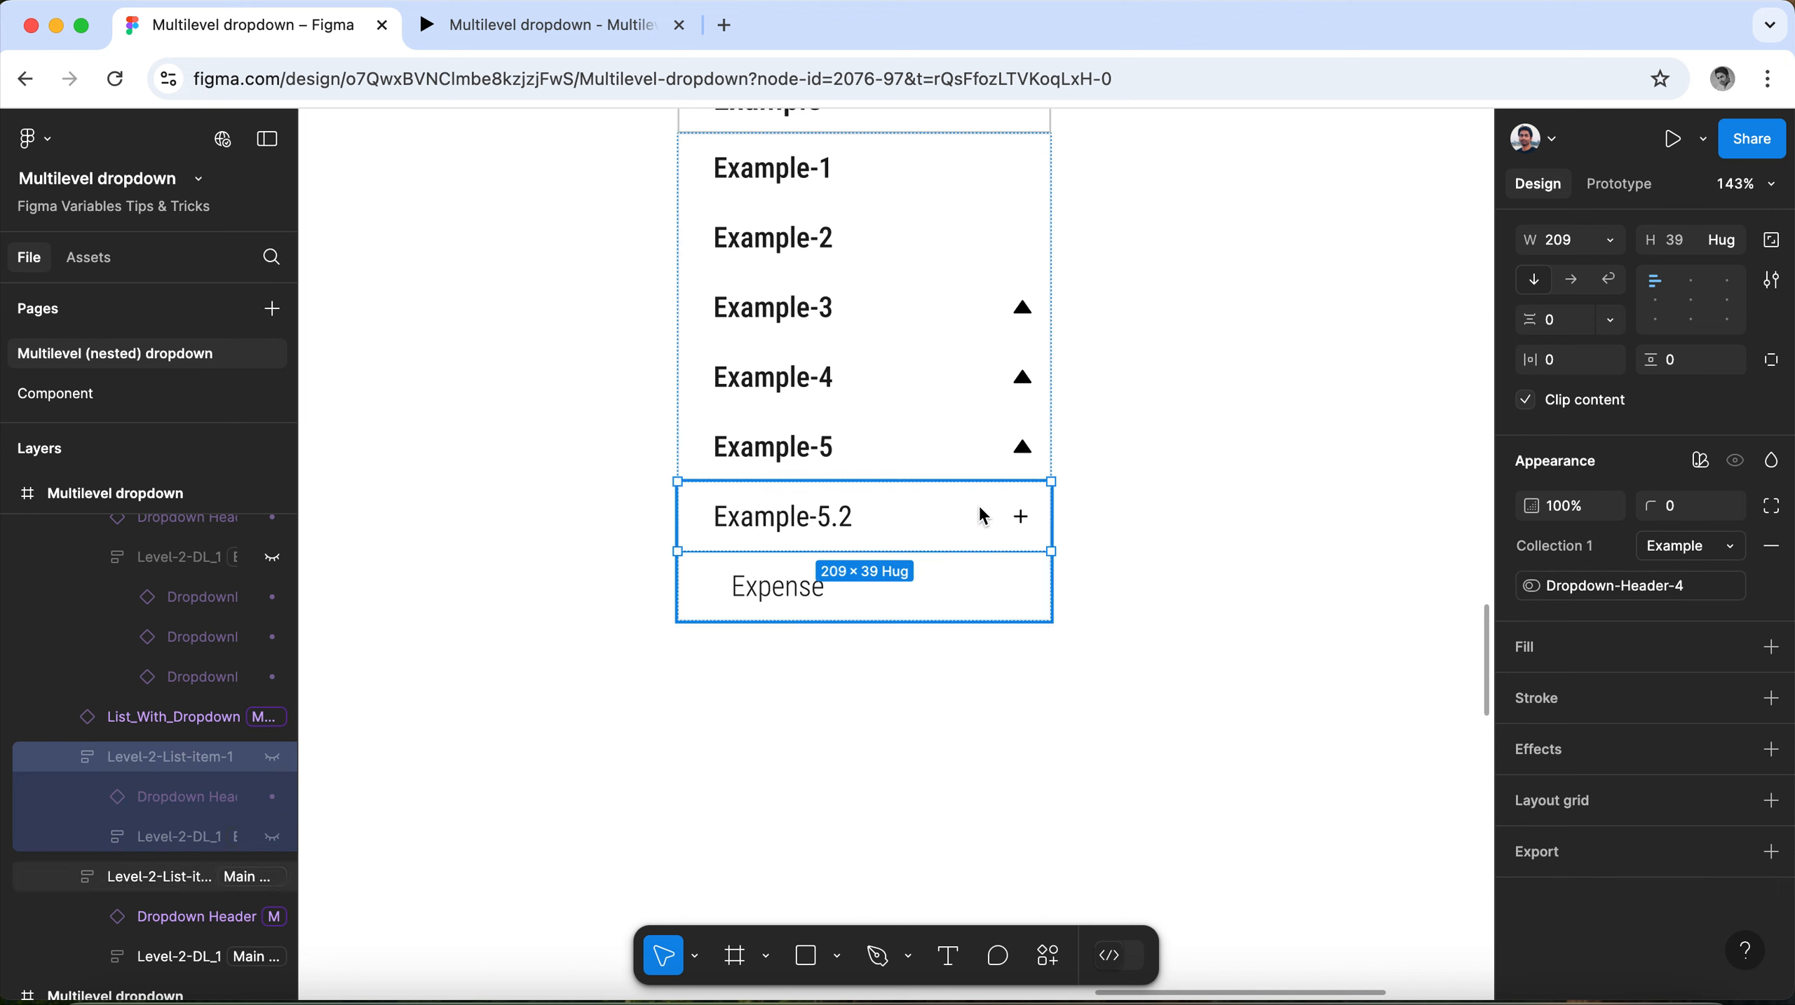
Set the Collection 1 mode of the nested Expense list under Example-5.2 to Example.
left_click(957, 503)
left_click(888, 521)
left_click(845, 568)
left_click(1731, 552)
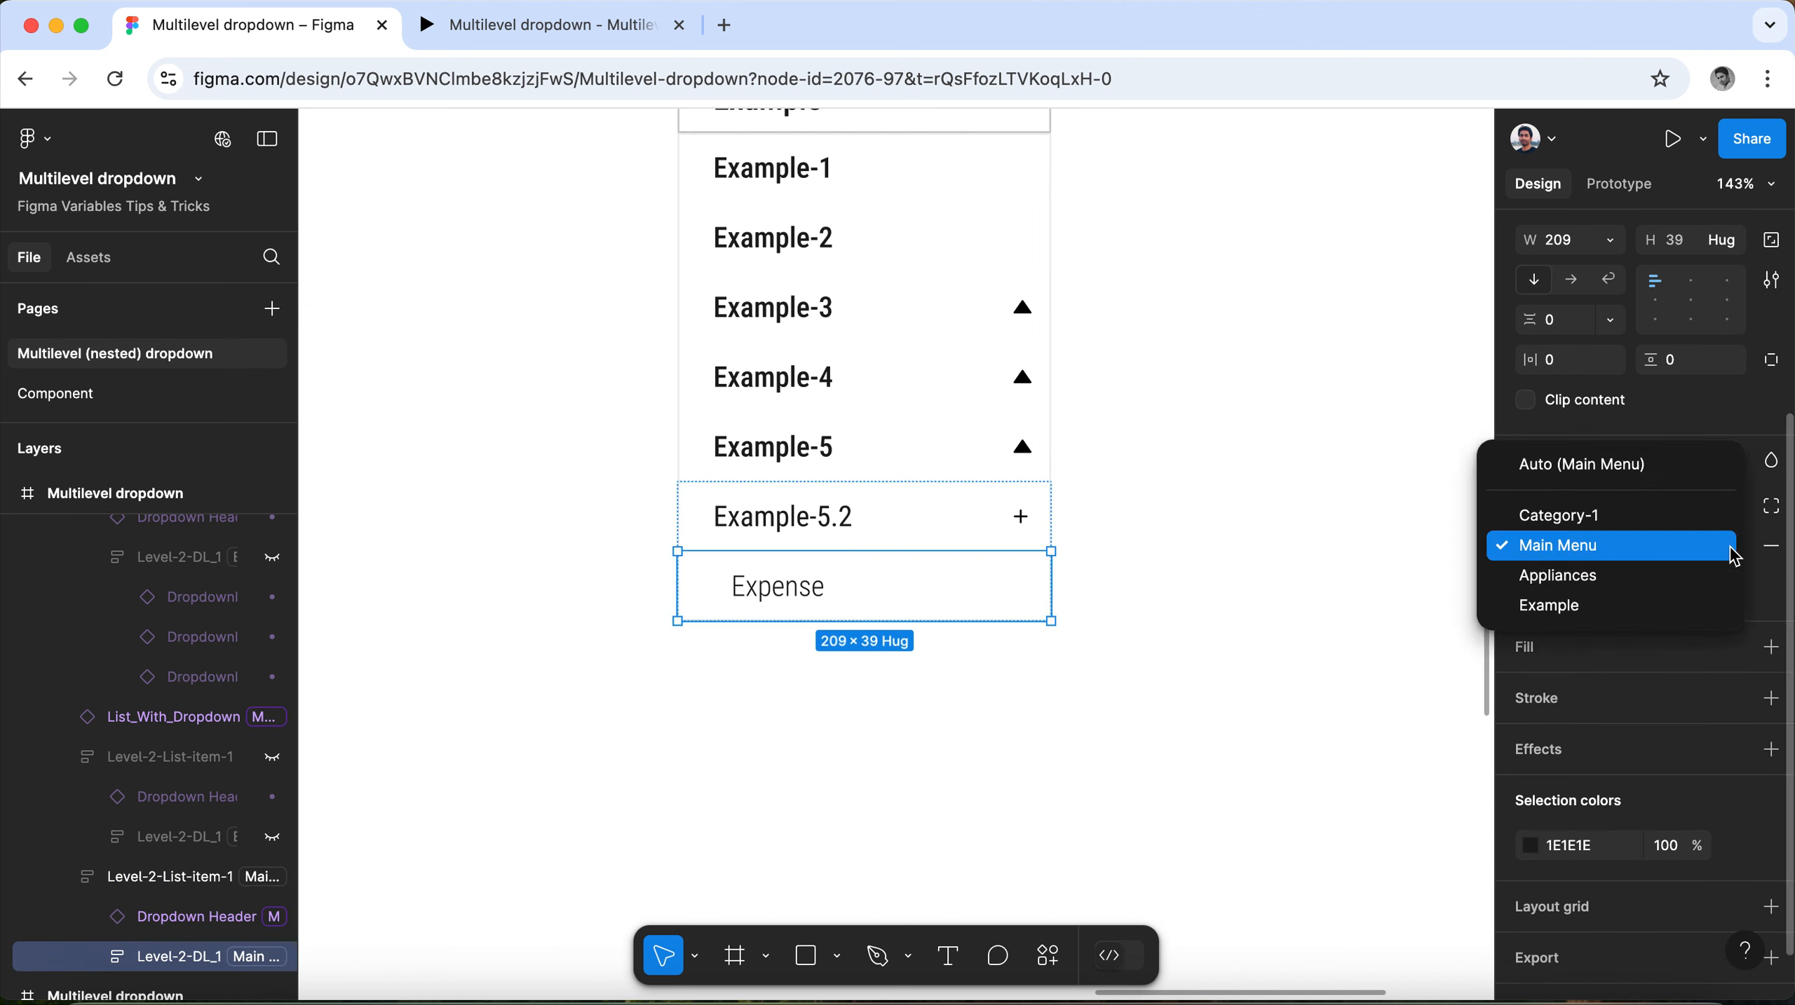
left_click(1650, 607)
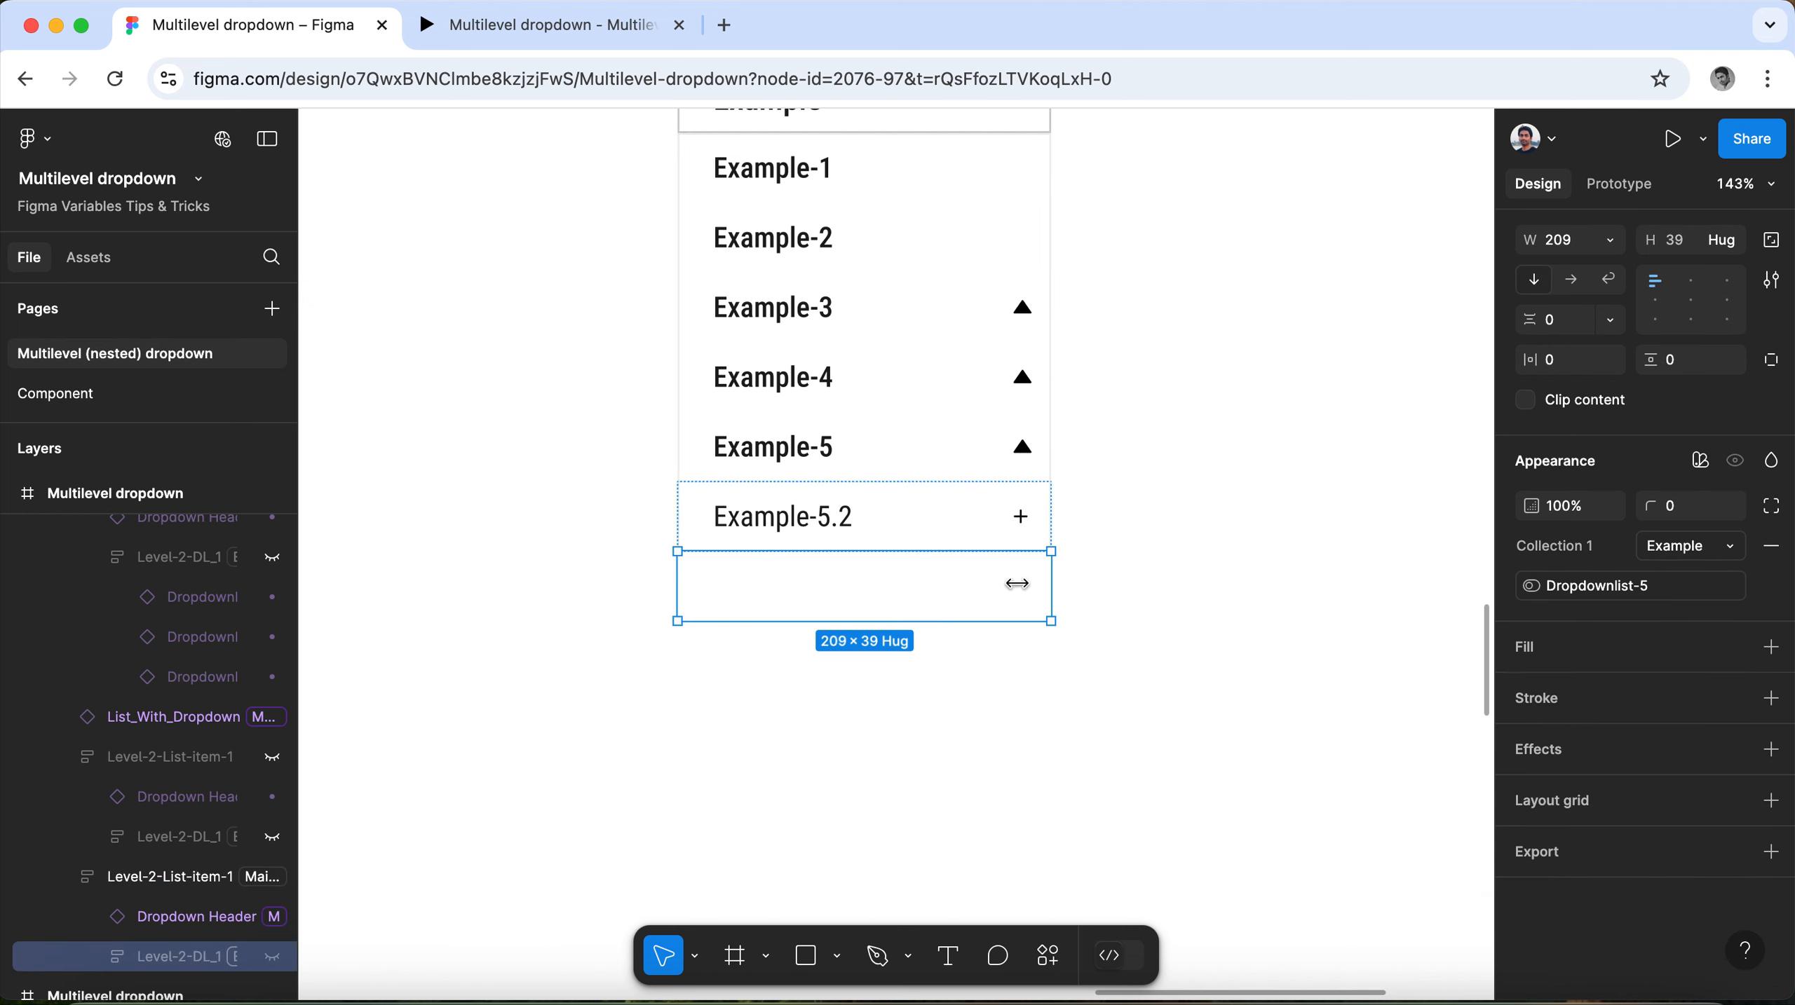
Set the Collection 1 mode of the whole Example-5.2 group to Example.
left_click(939, 521)
left_click(1737, 550)
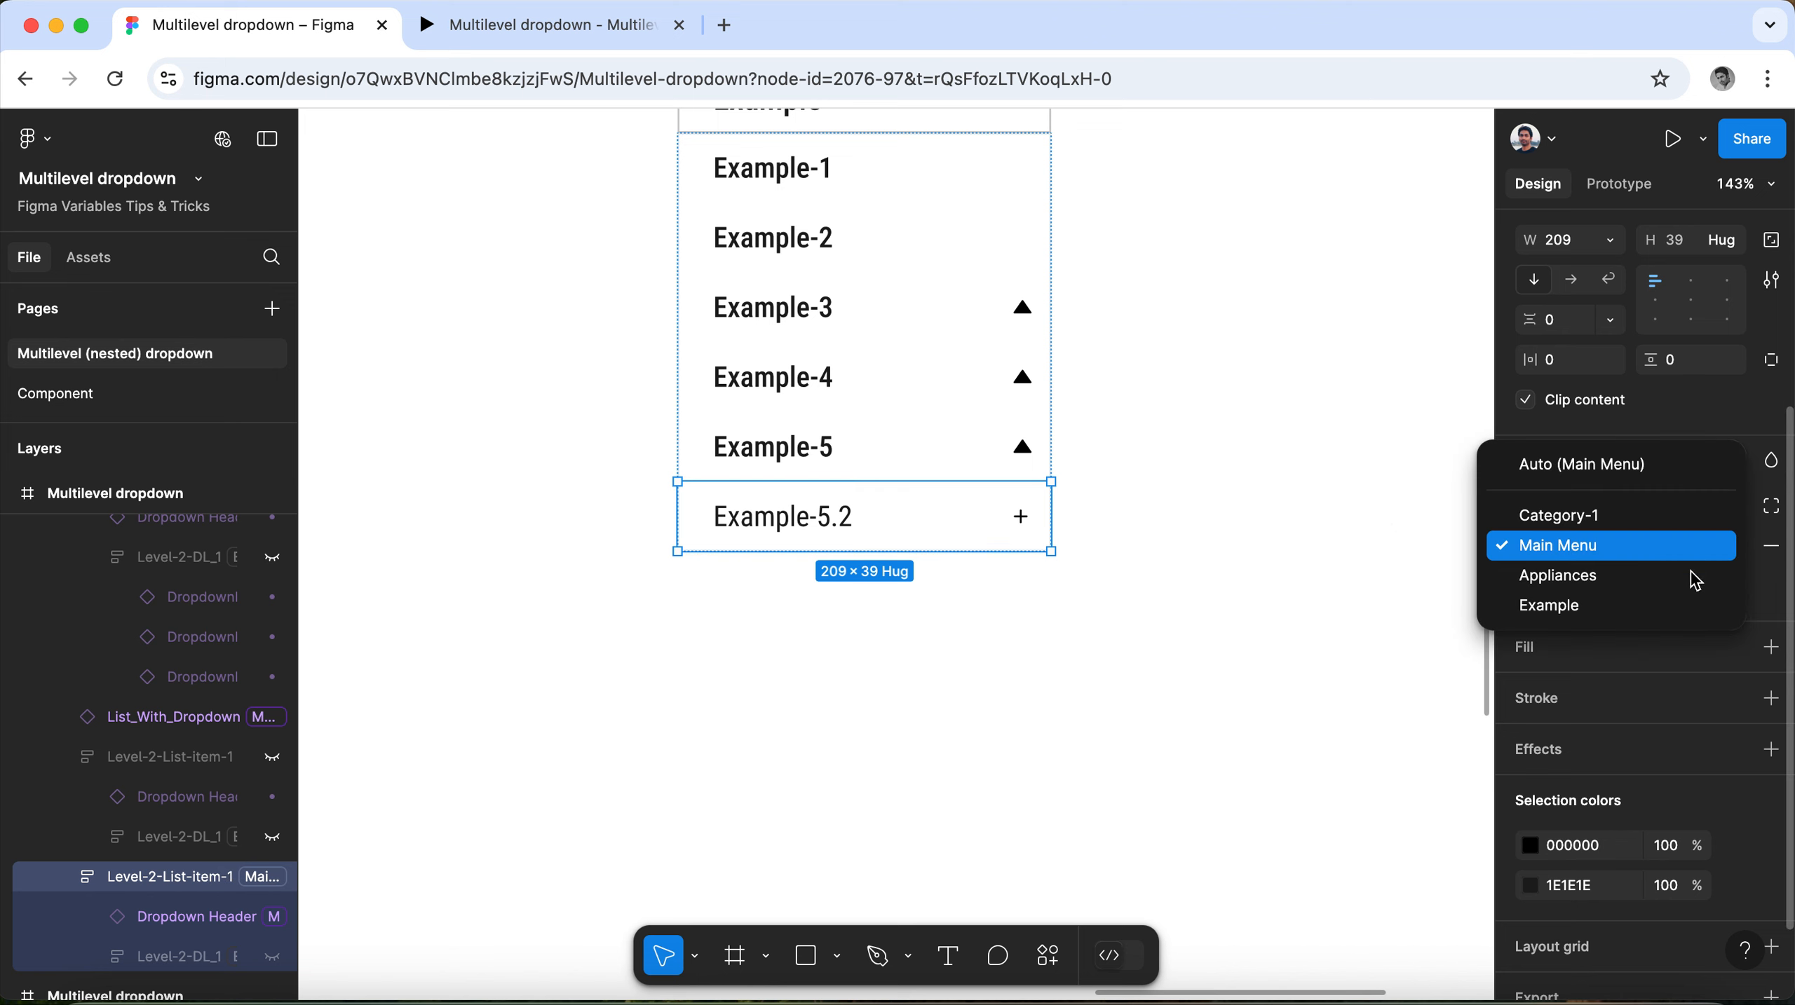
left_click(1682, 606)
Compare the variable modes assigned to the Example category header and the List-2 frame below it.
scroll(1203, 689, "up", 3)
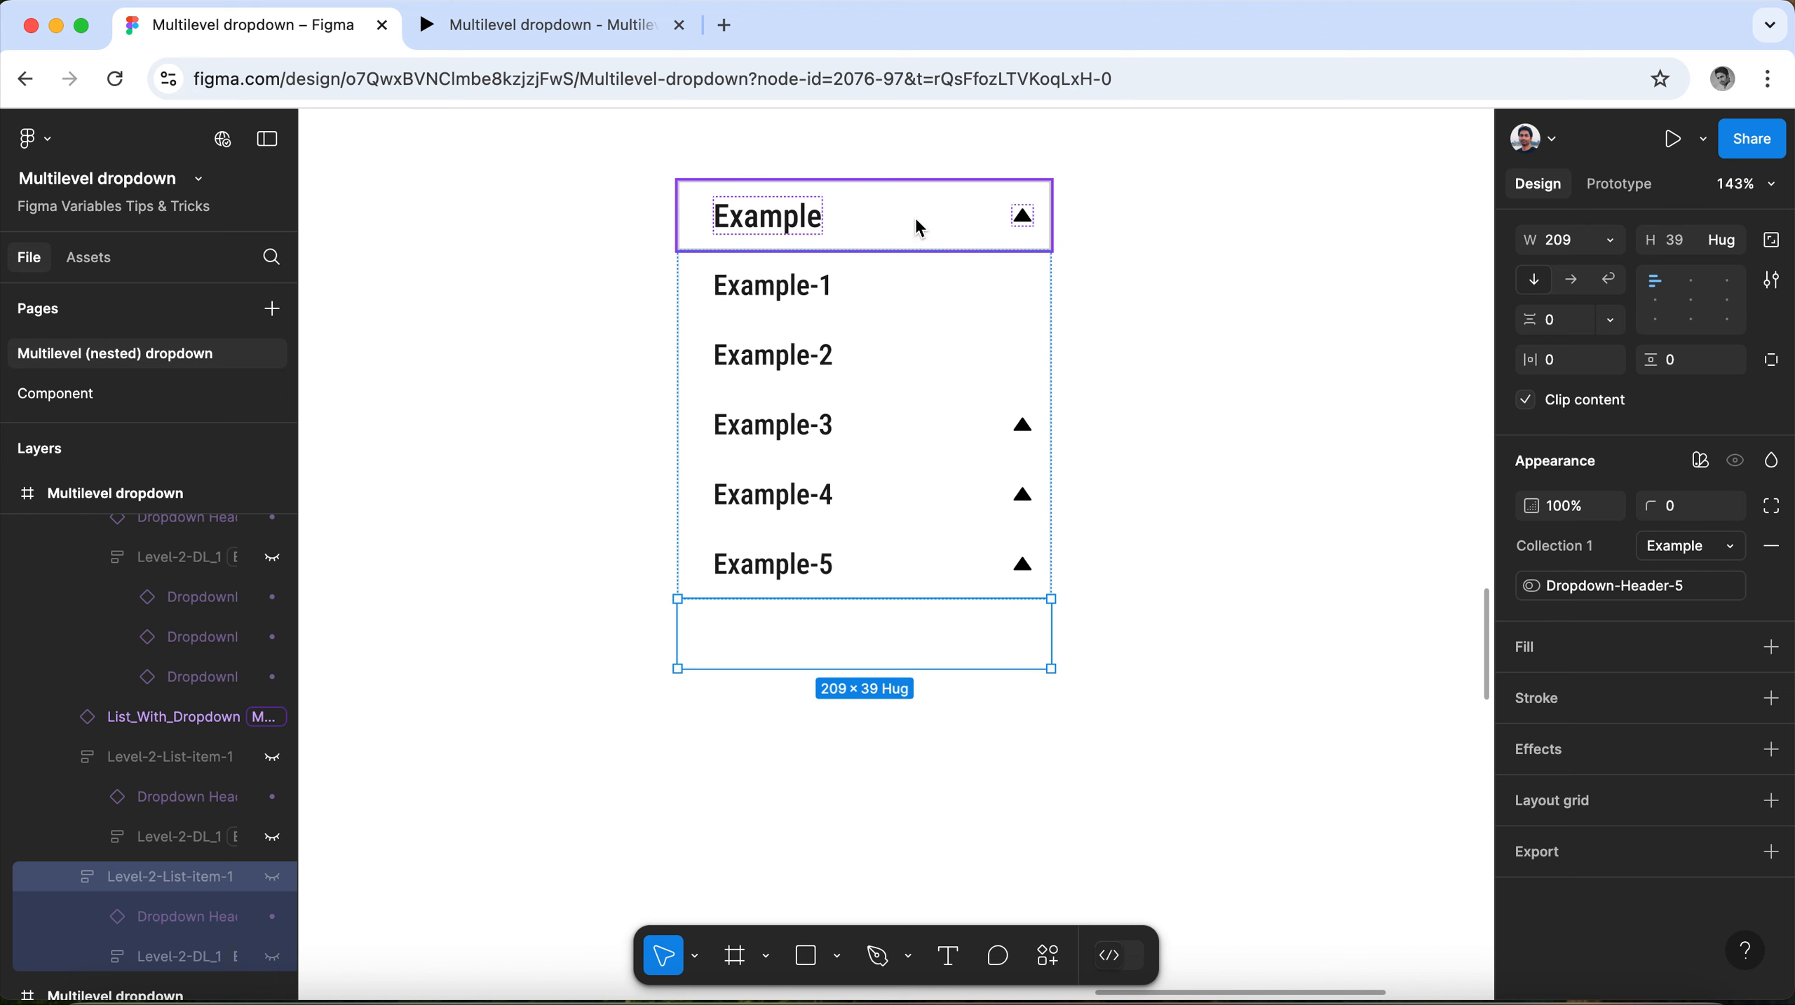
left_click(901, 239)
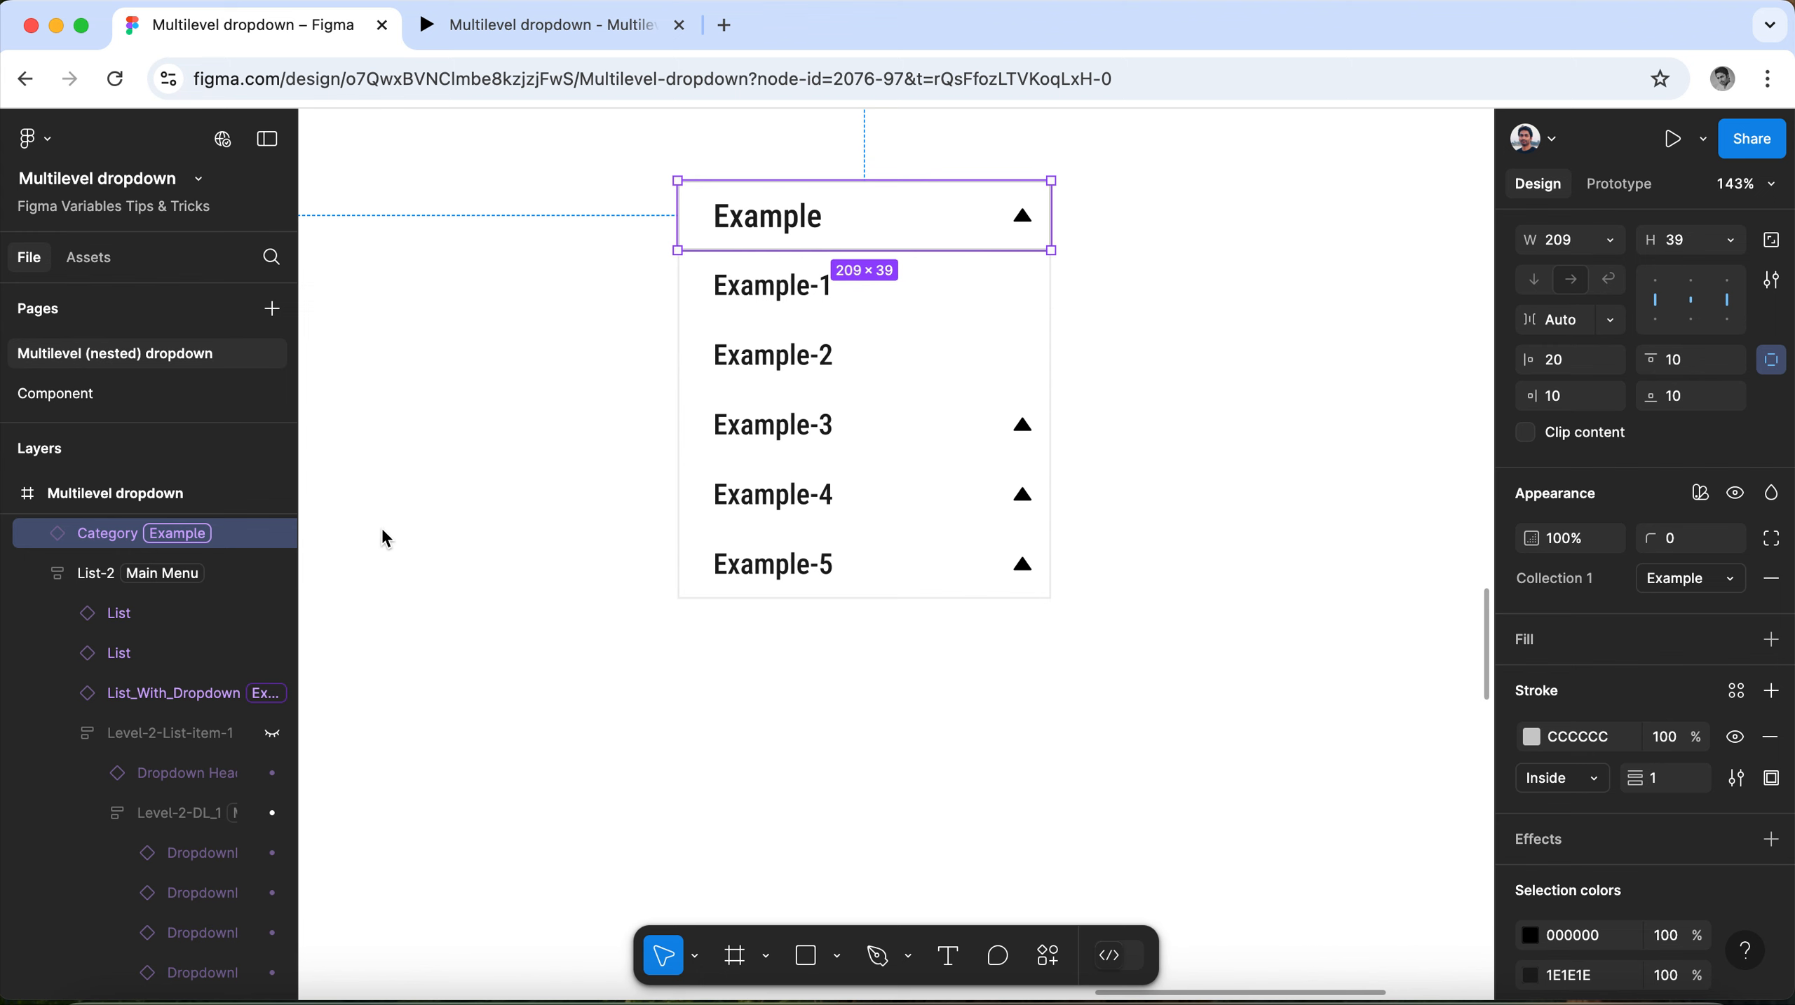
left_click(860, 309)
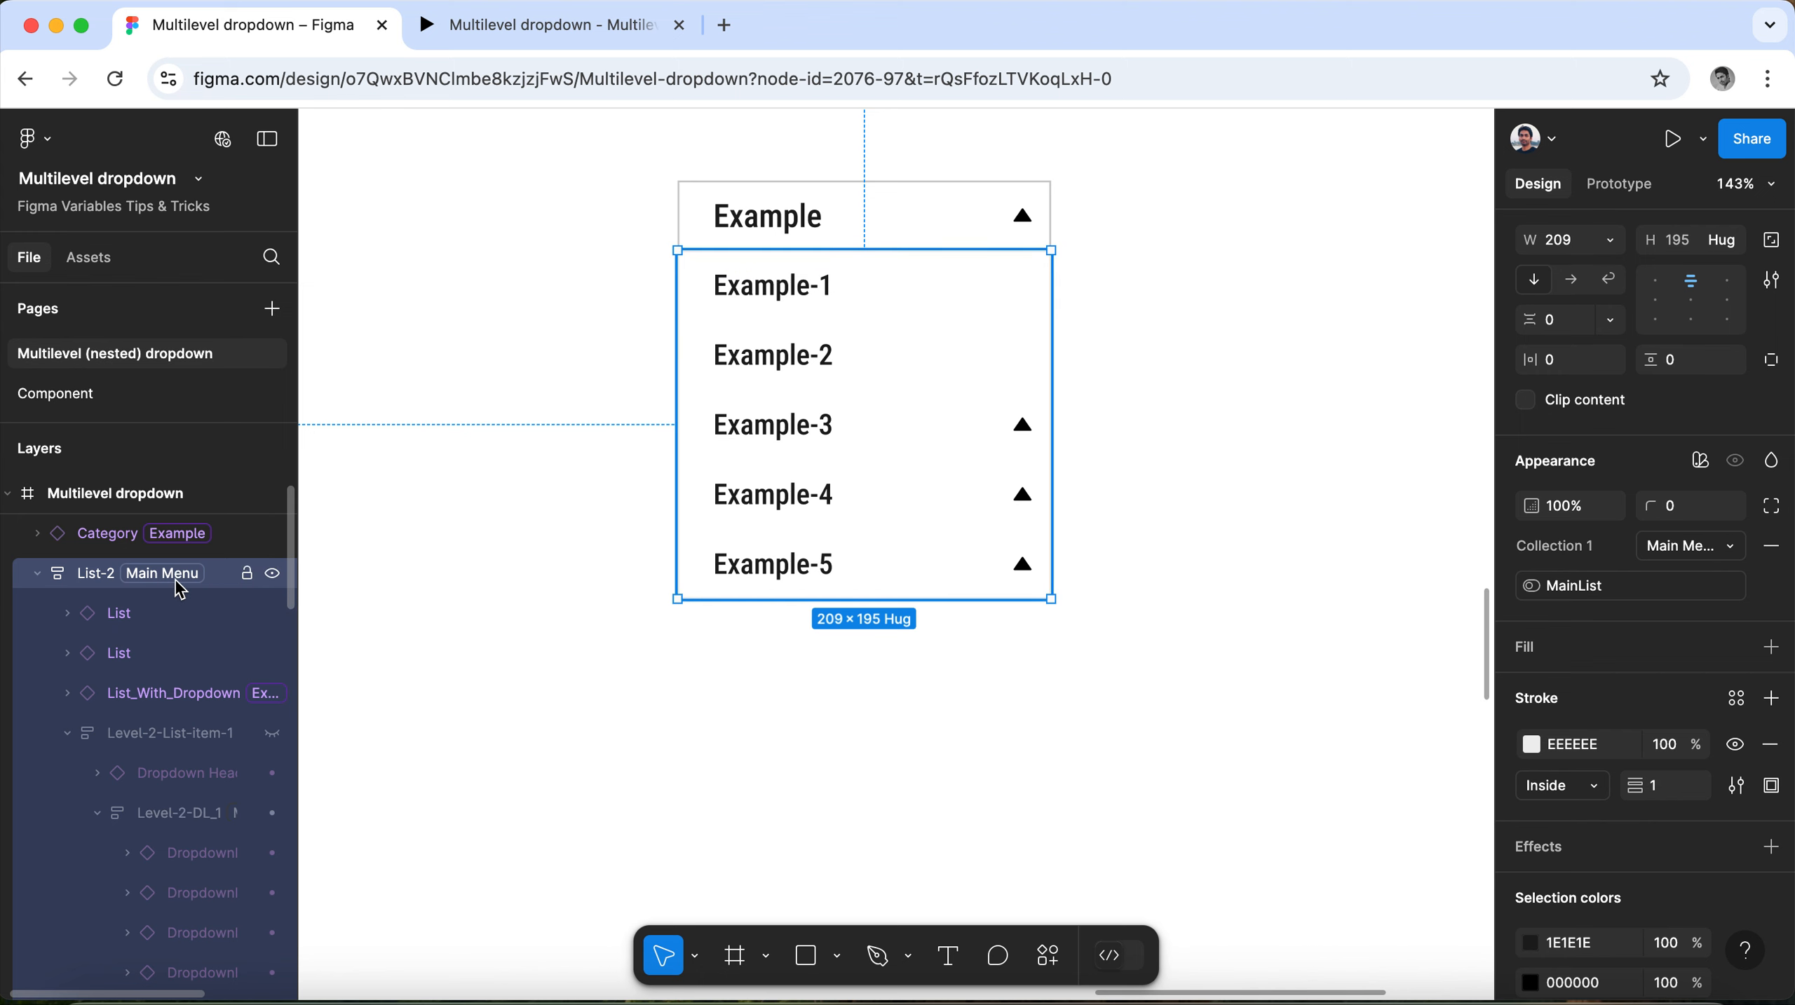
scroll(359, 566, "down", 1)
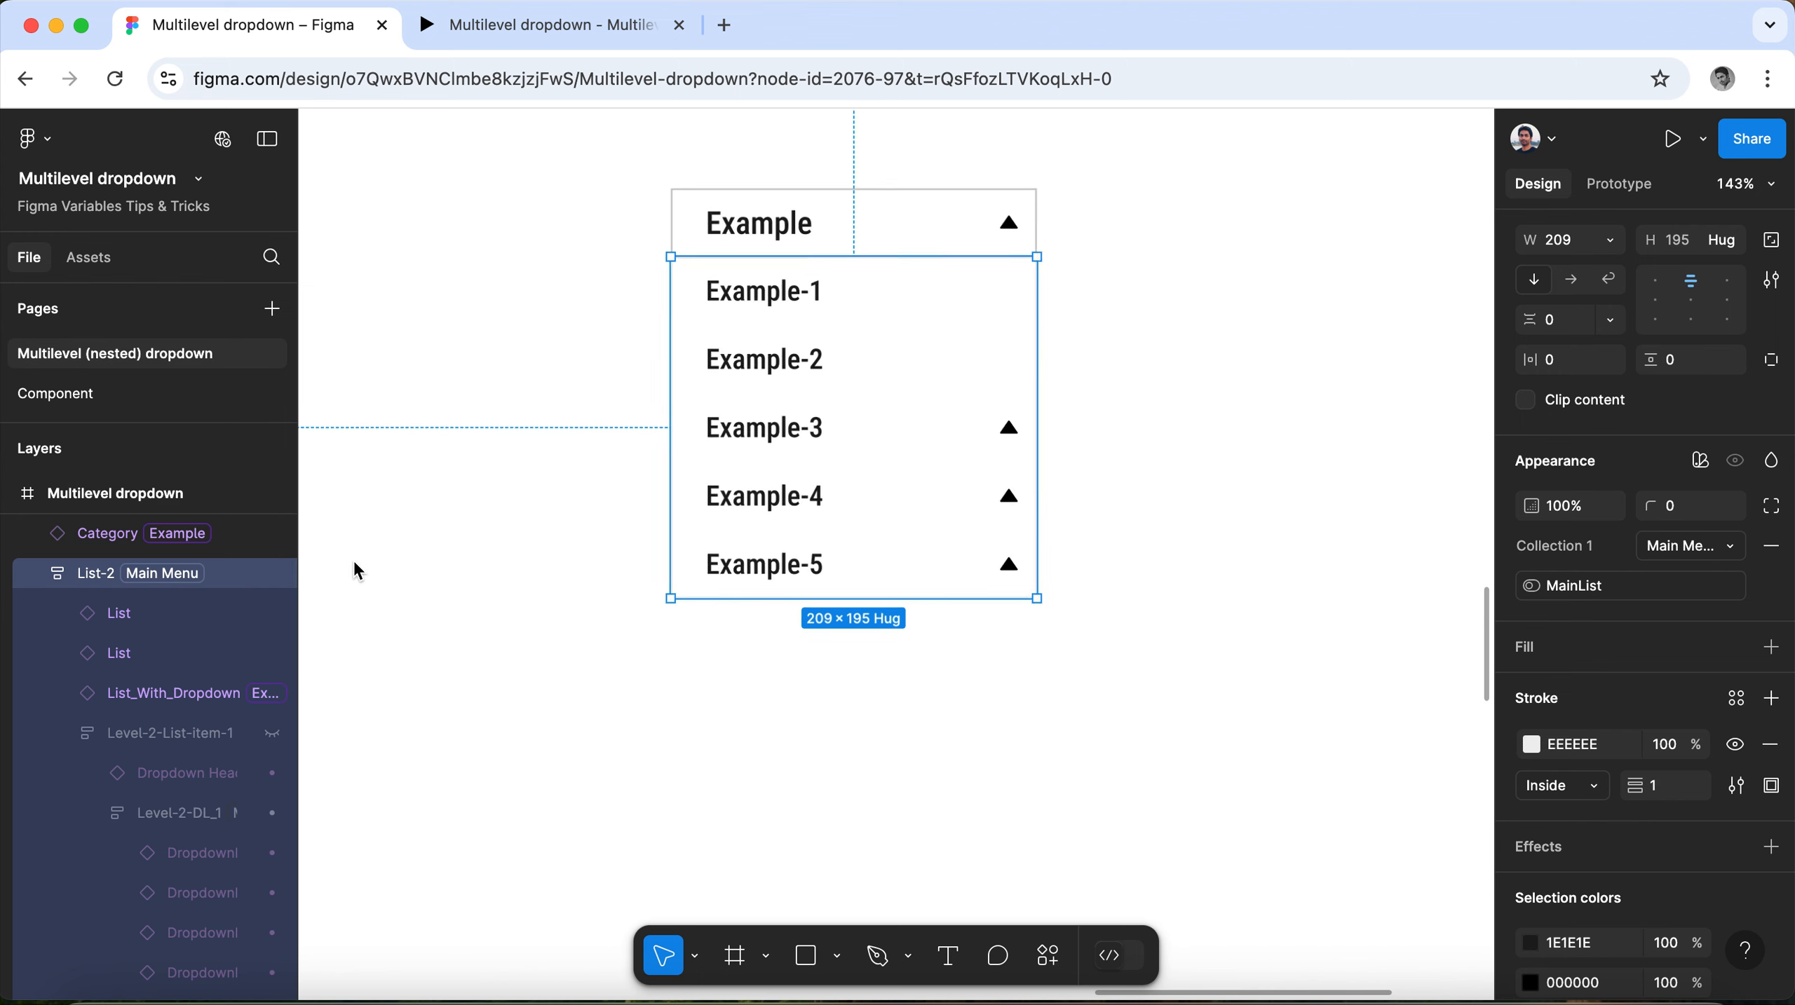
scroll(355, 563, "down", 3)
scroll(894, 538, "up", 4)
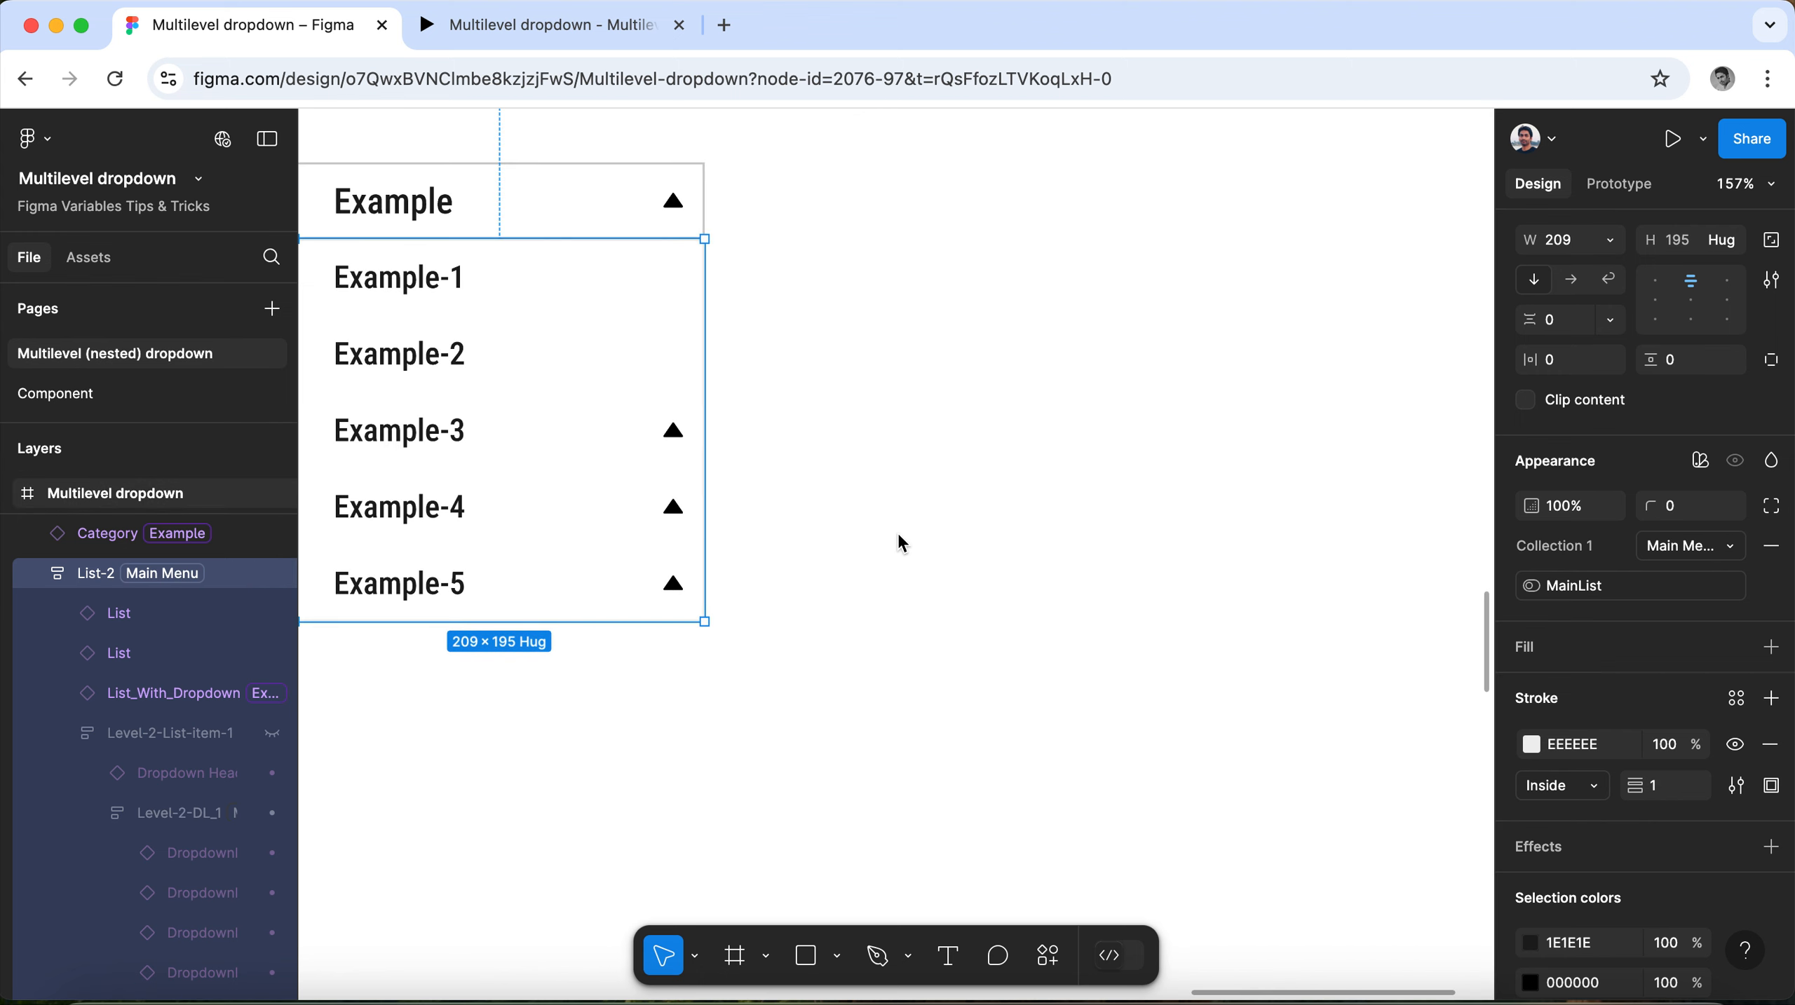
scroll(899, 541, "down", 3)
Open the local variables and switch the MainList value to False in the Example mode.
left_click(1382, 317)
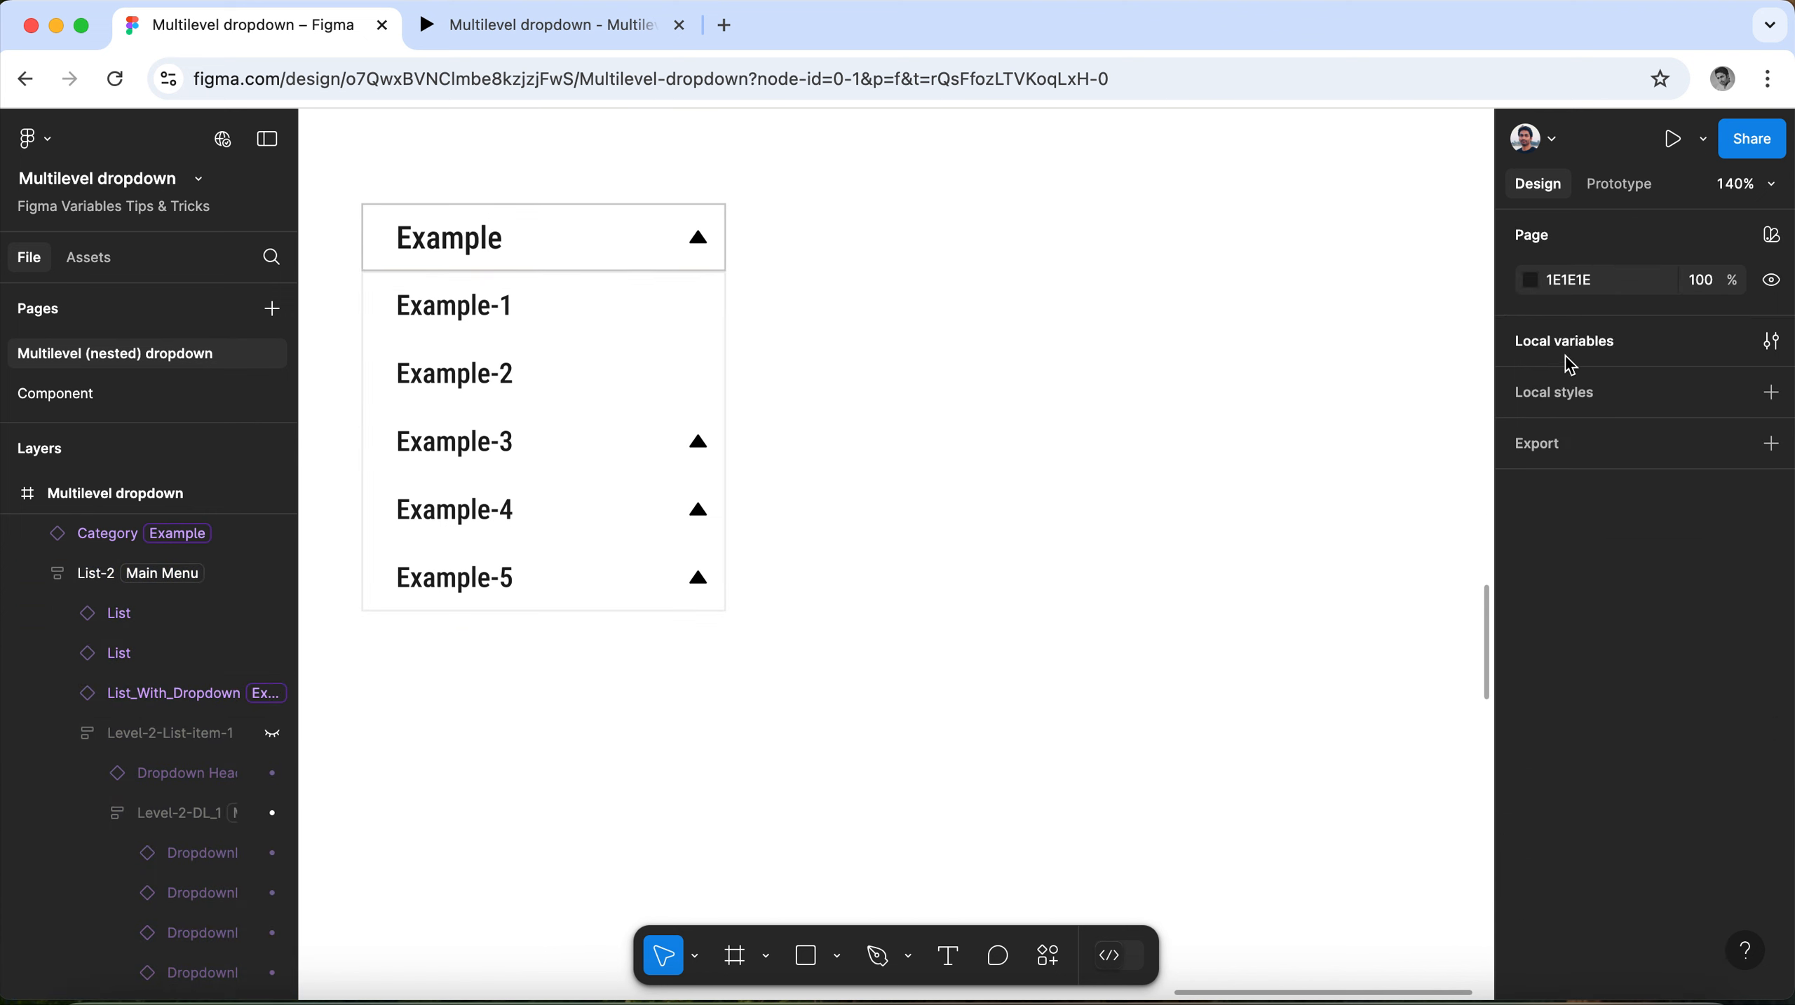
left_click(1577, 345)
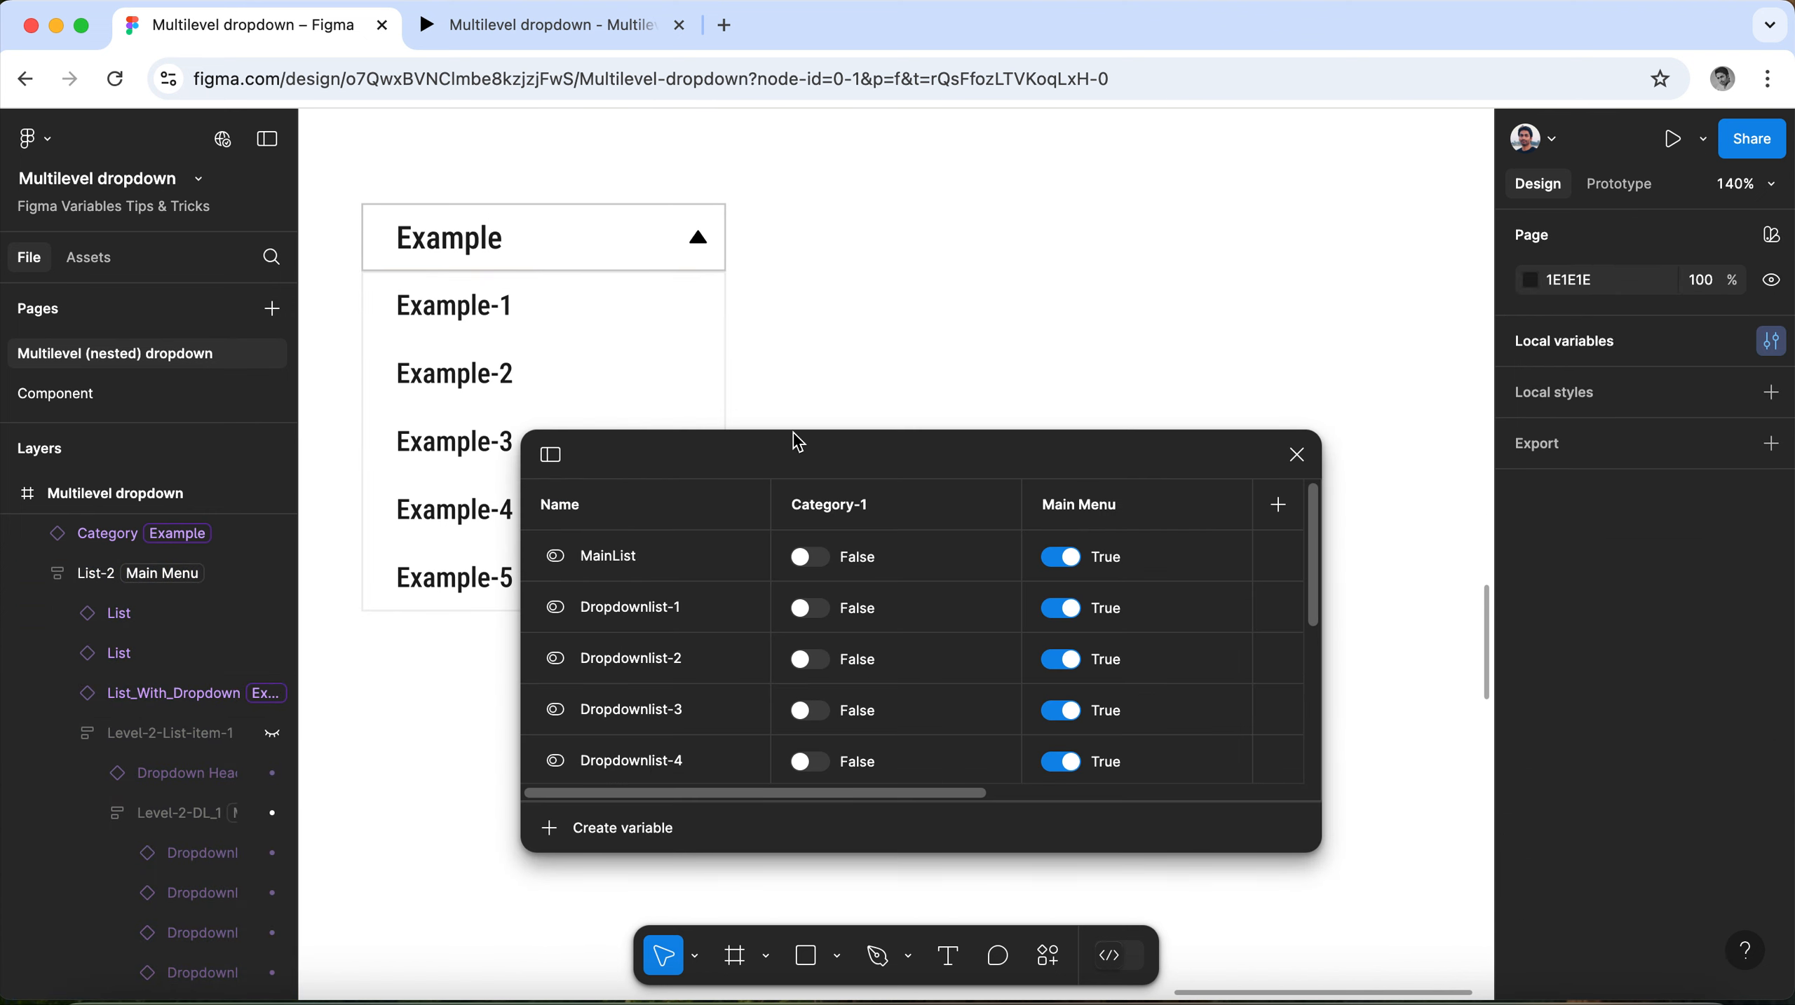
left_click_drag(802, 452, 1161, 248)
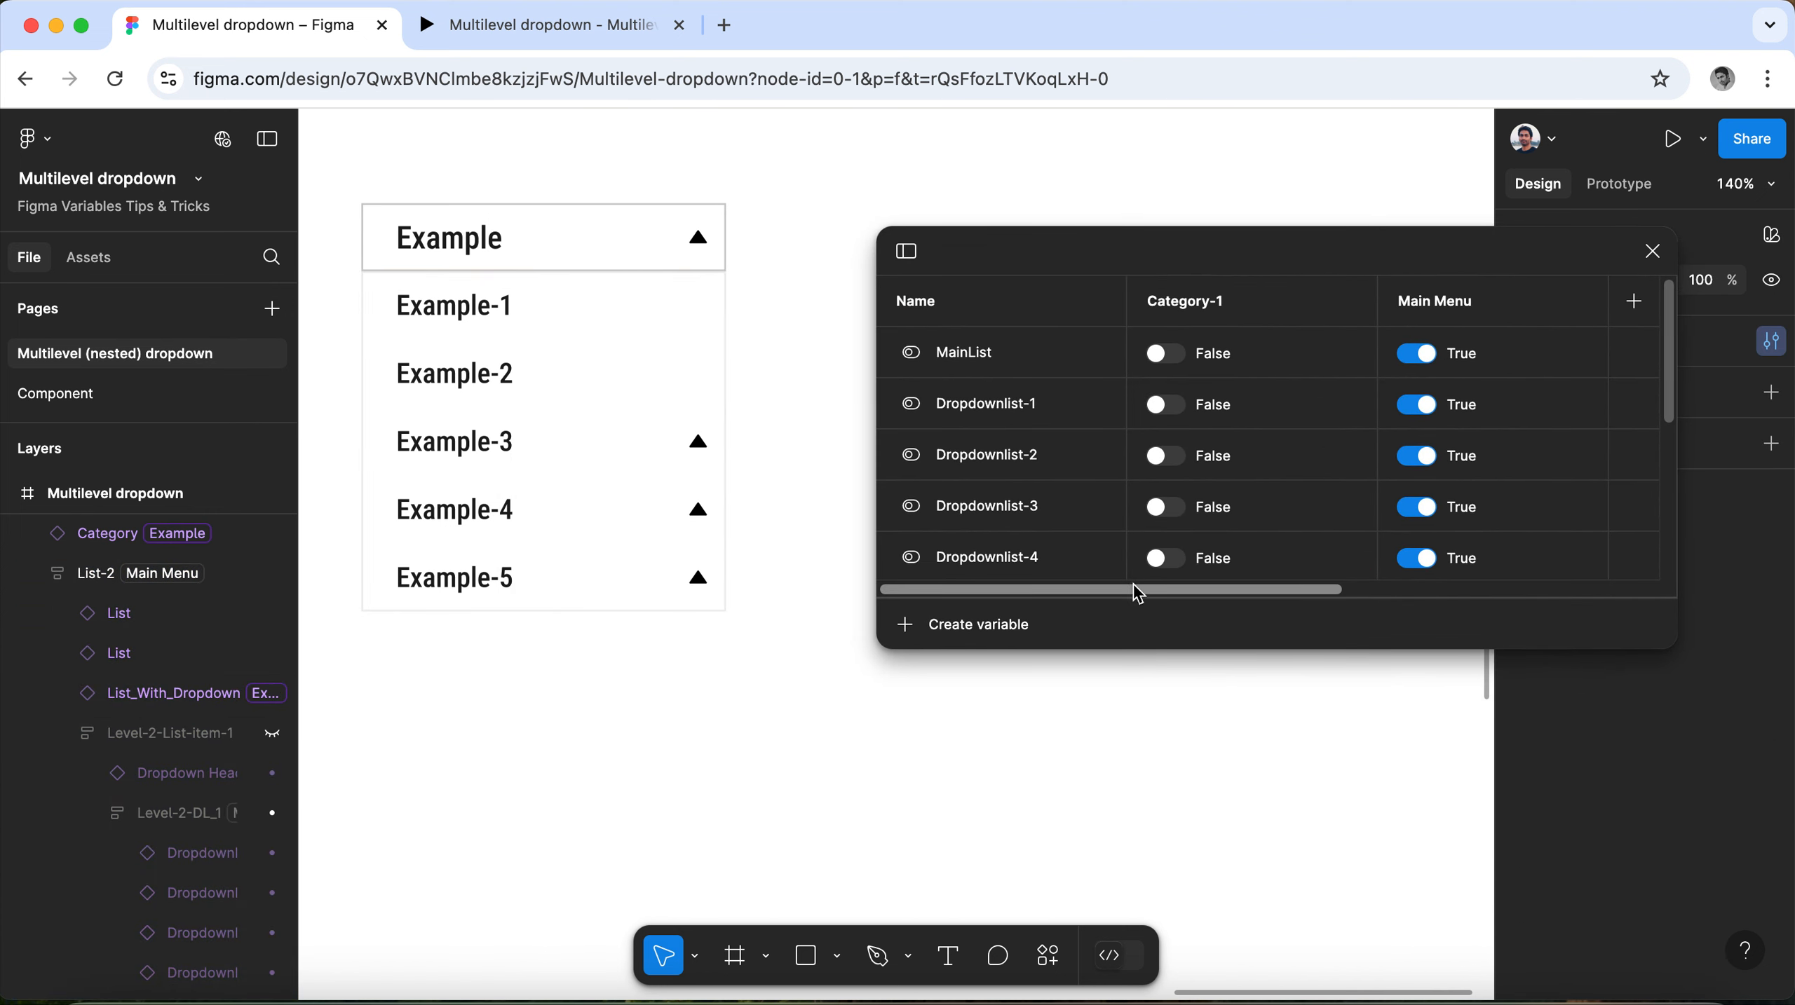
left_click_drag(1141, 595, 1558, 590)
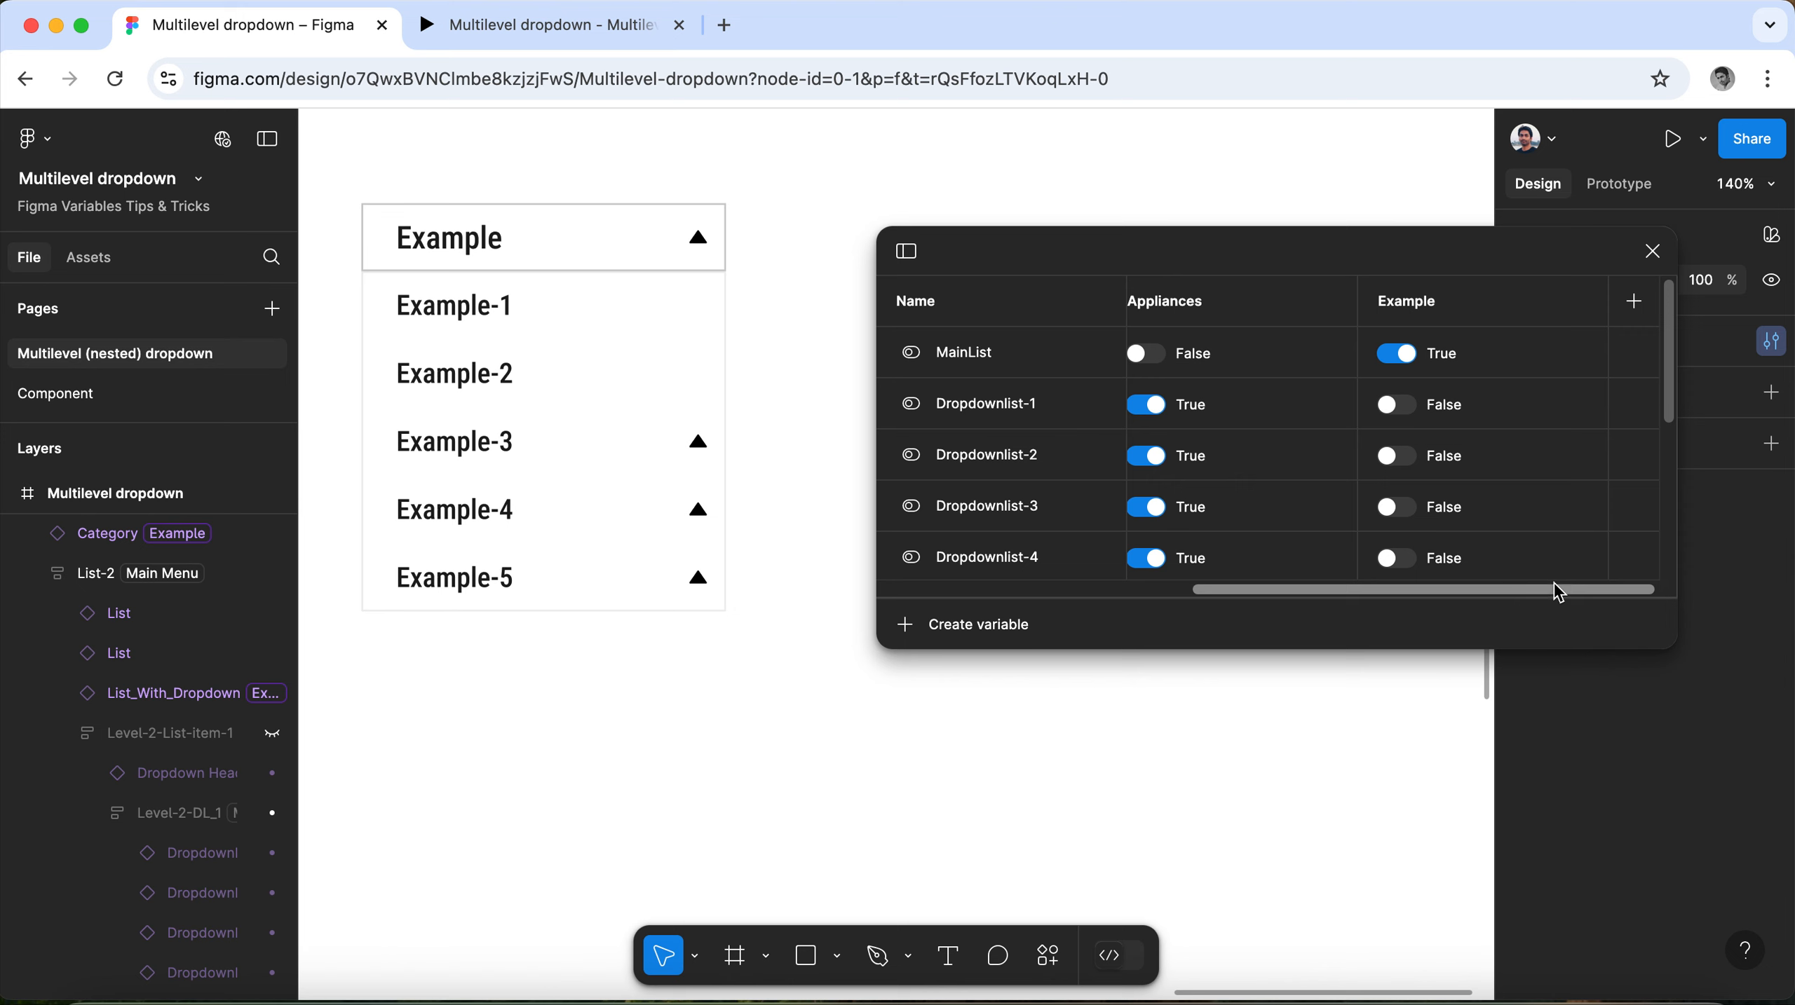
left_click(1396, 354)
left_click(1397, 354)
left_click(1397, 354)
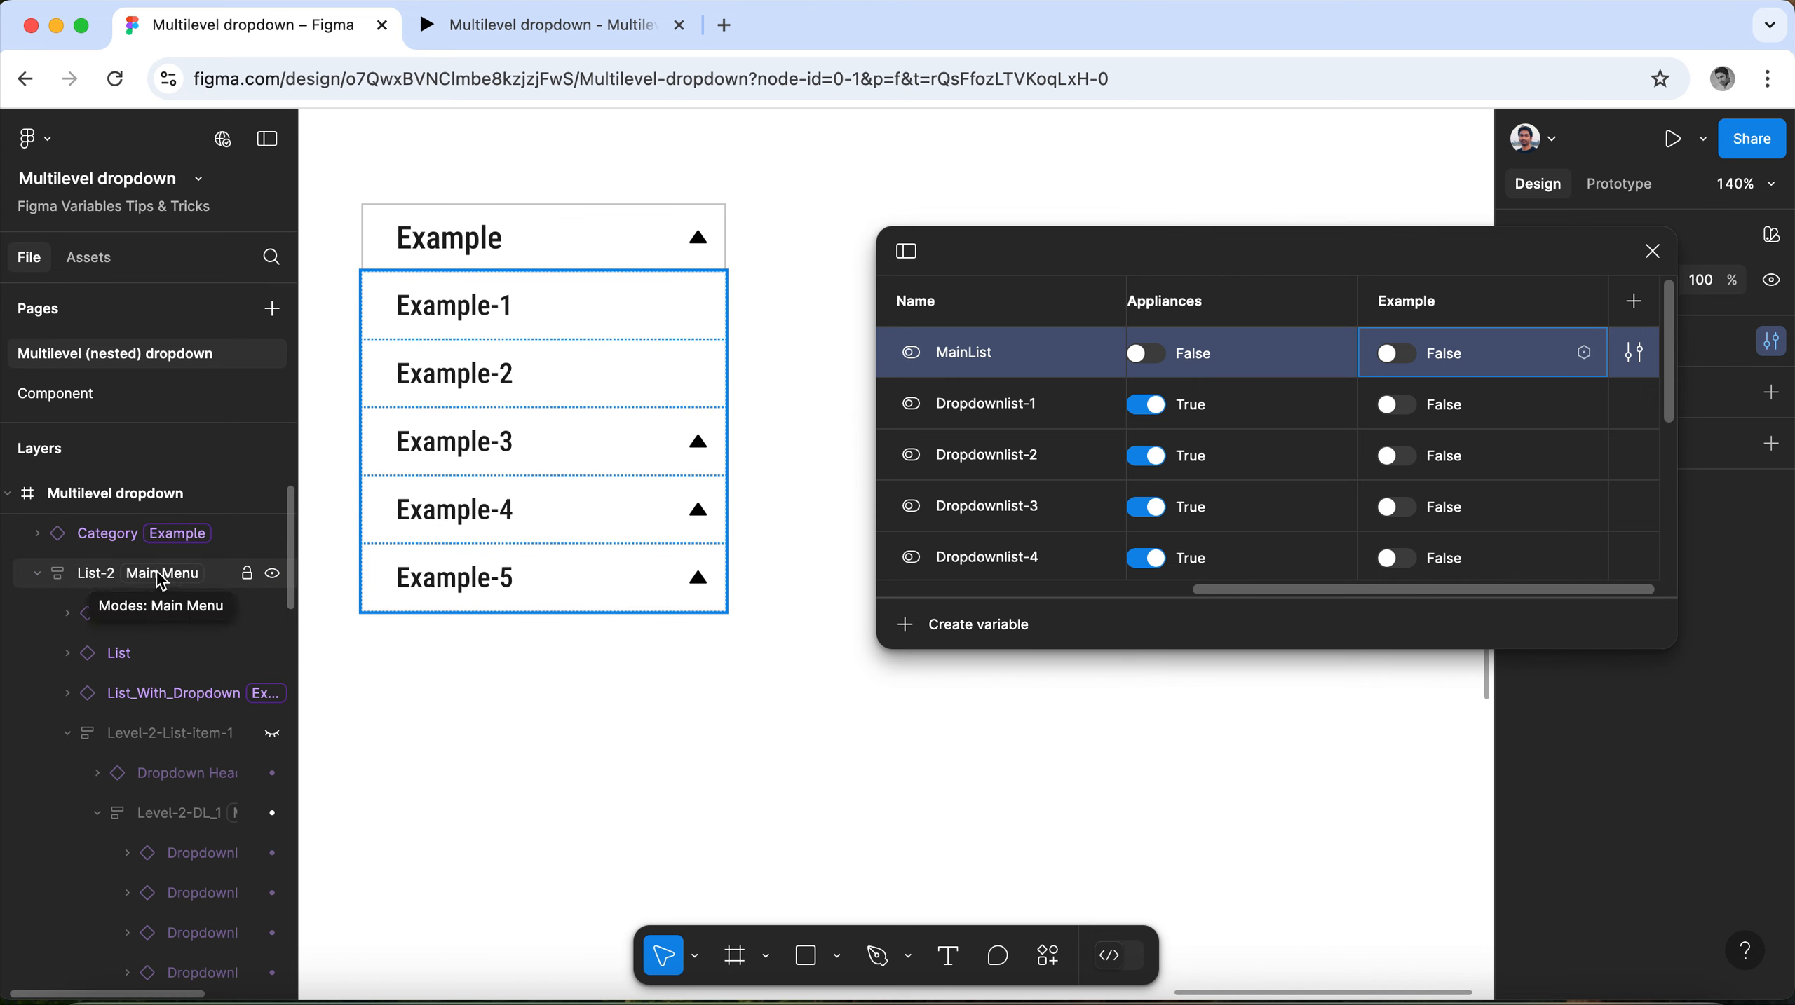
Set the Collection 1 mode of the List-2 frame to Example and switch MainList to True in the Example mode.
left_click(591, 342)
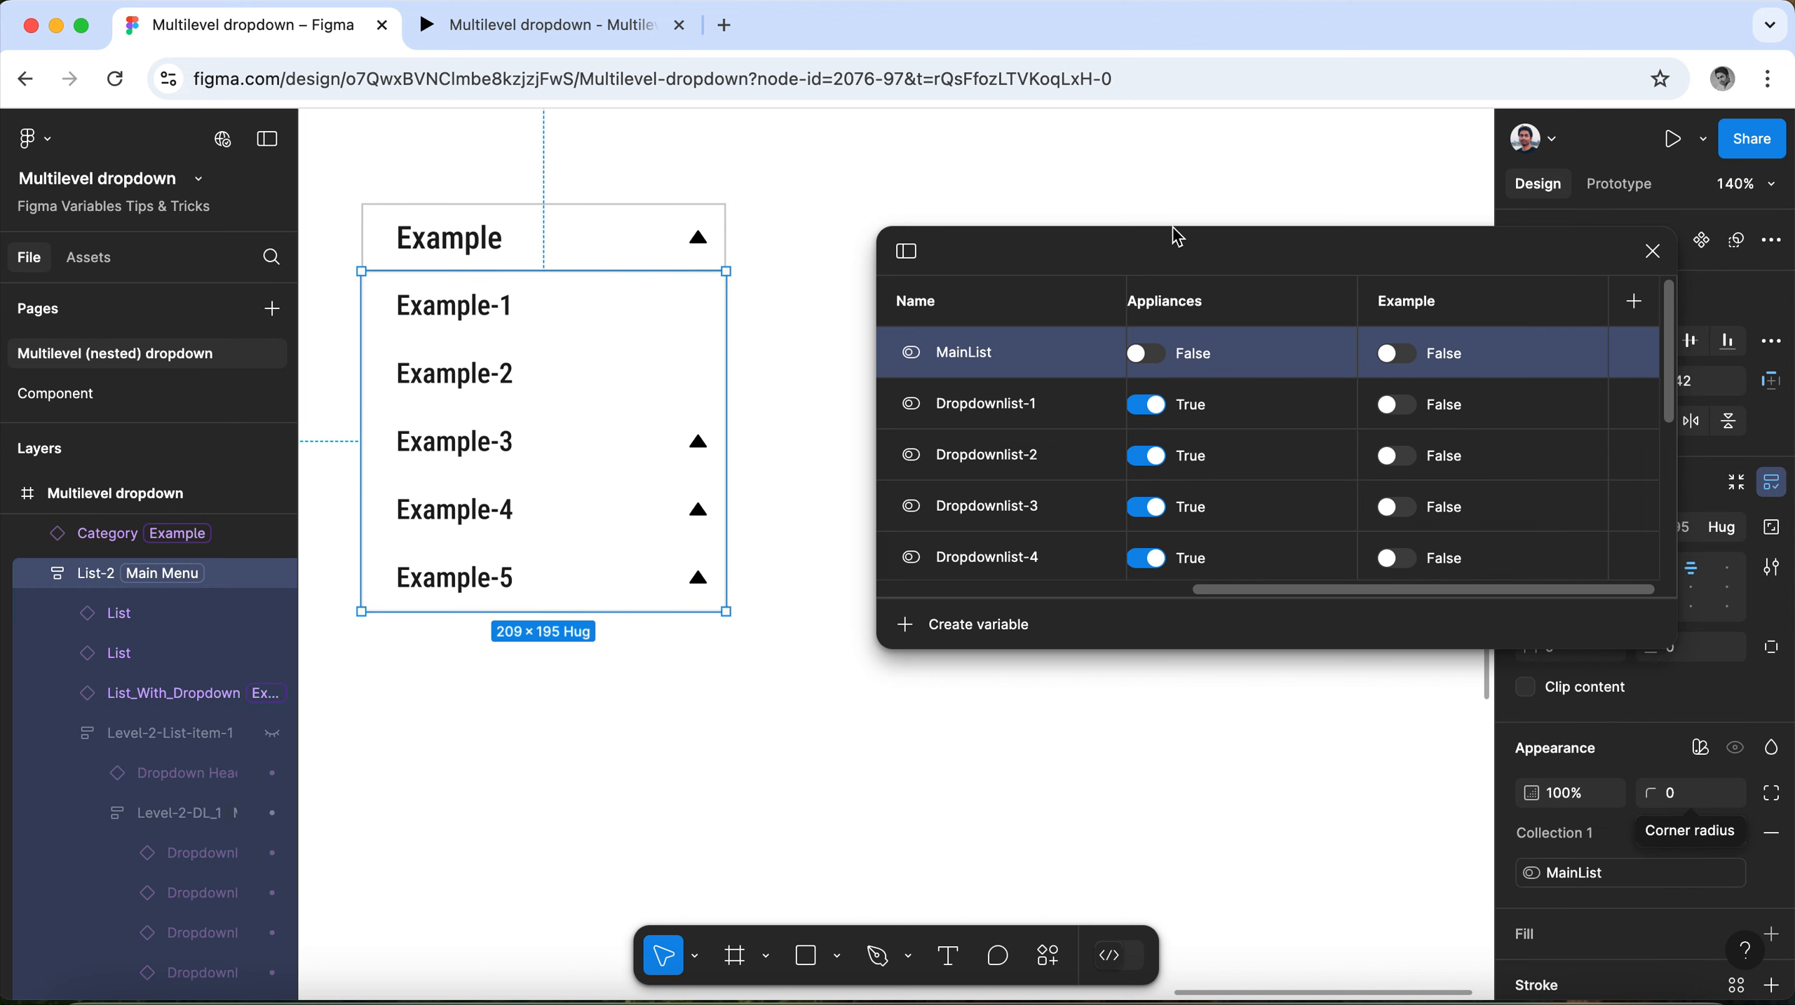
left_click_drag(1194, 243, 1047, 134)
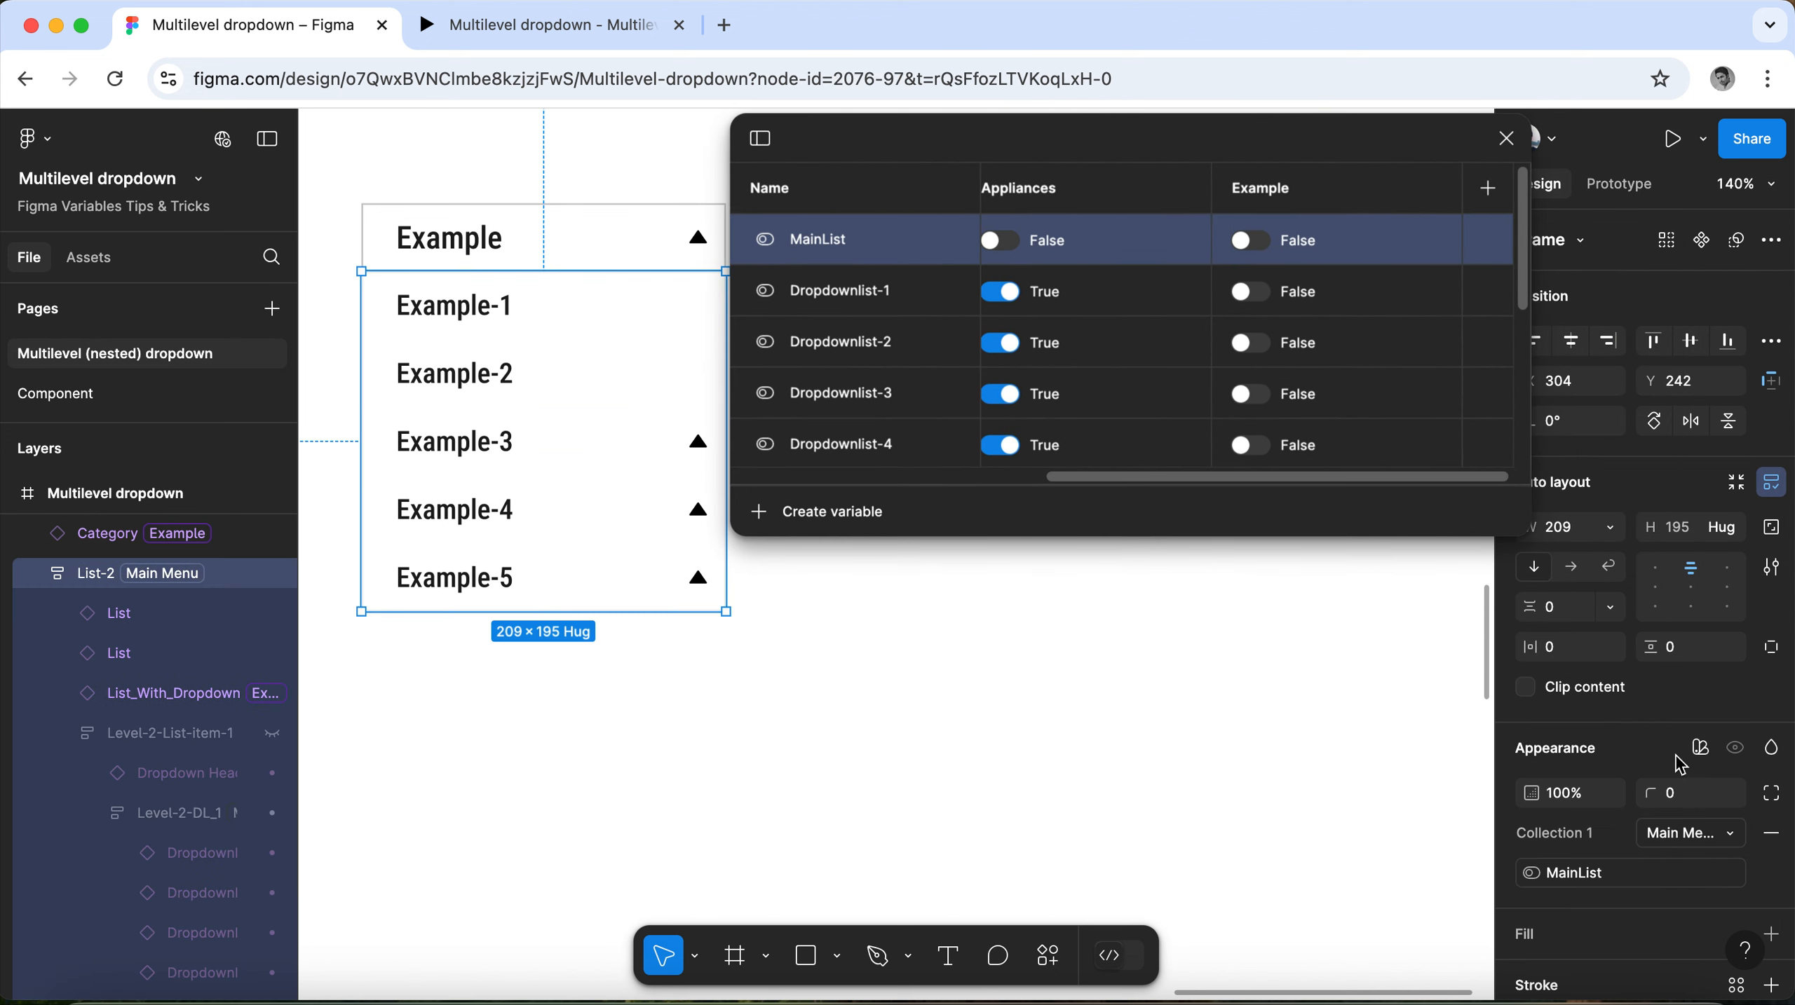
left_click(1730, 838)
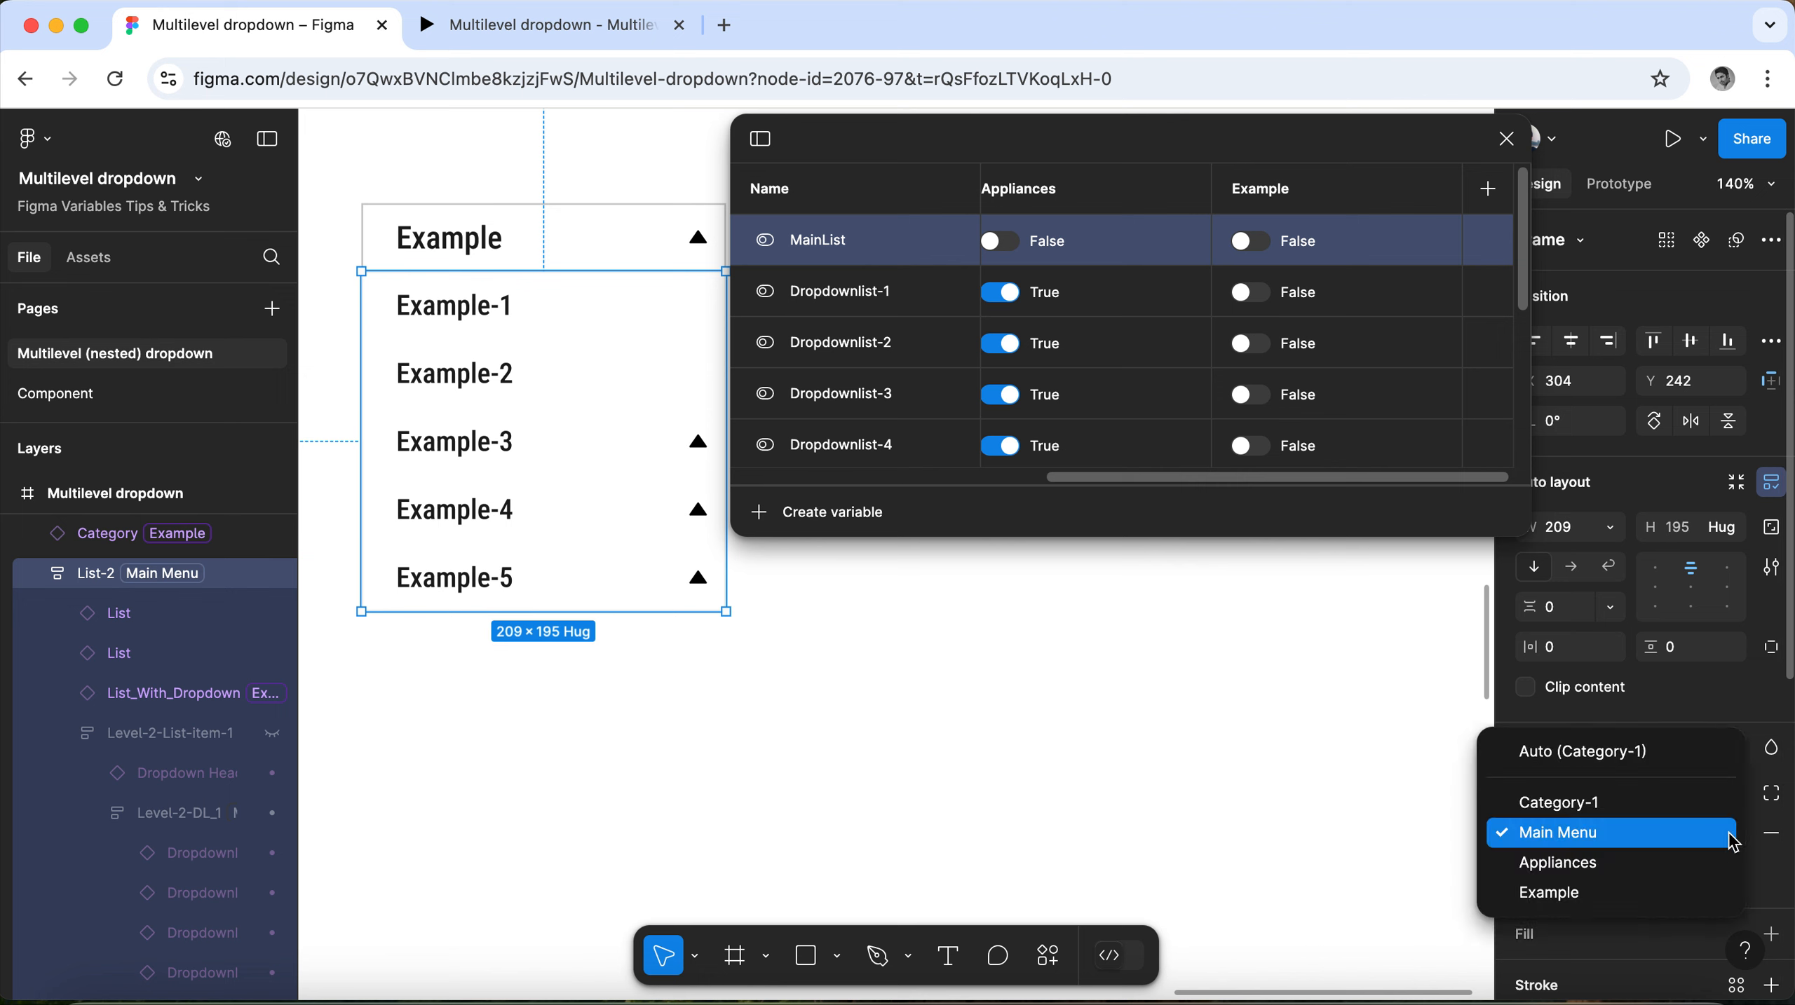
left_click(1717, 894)
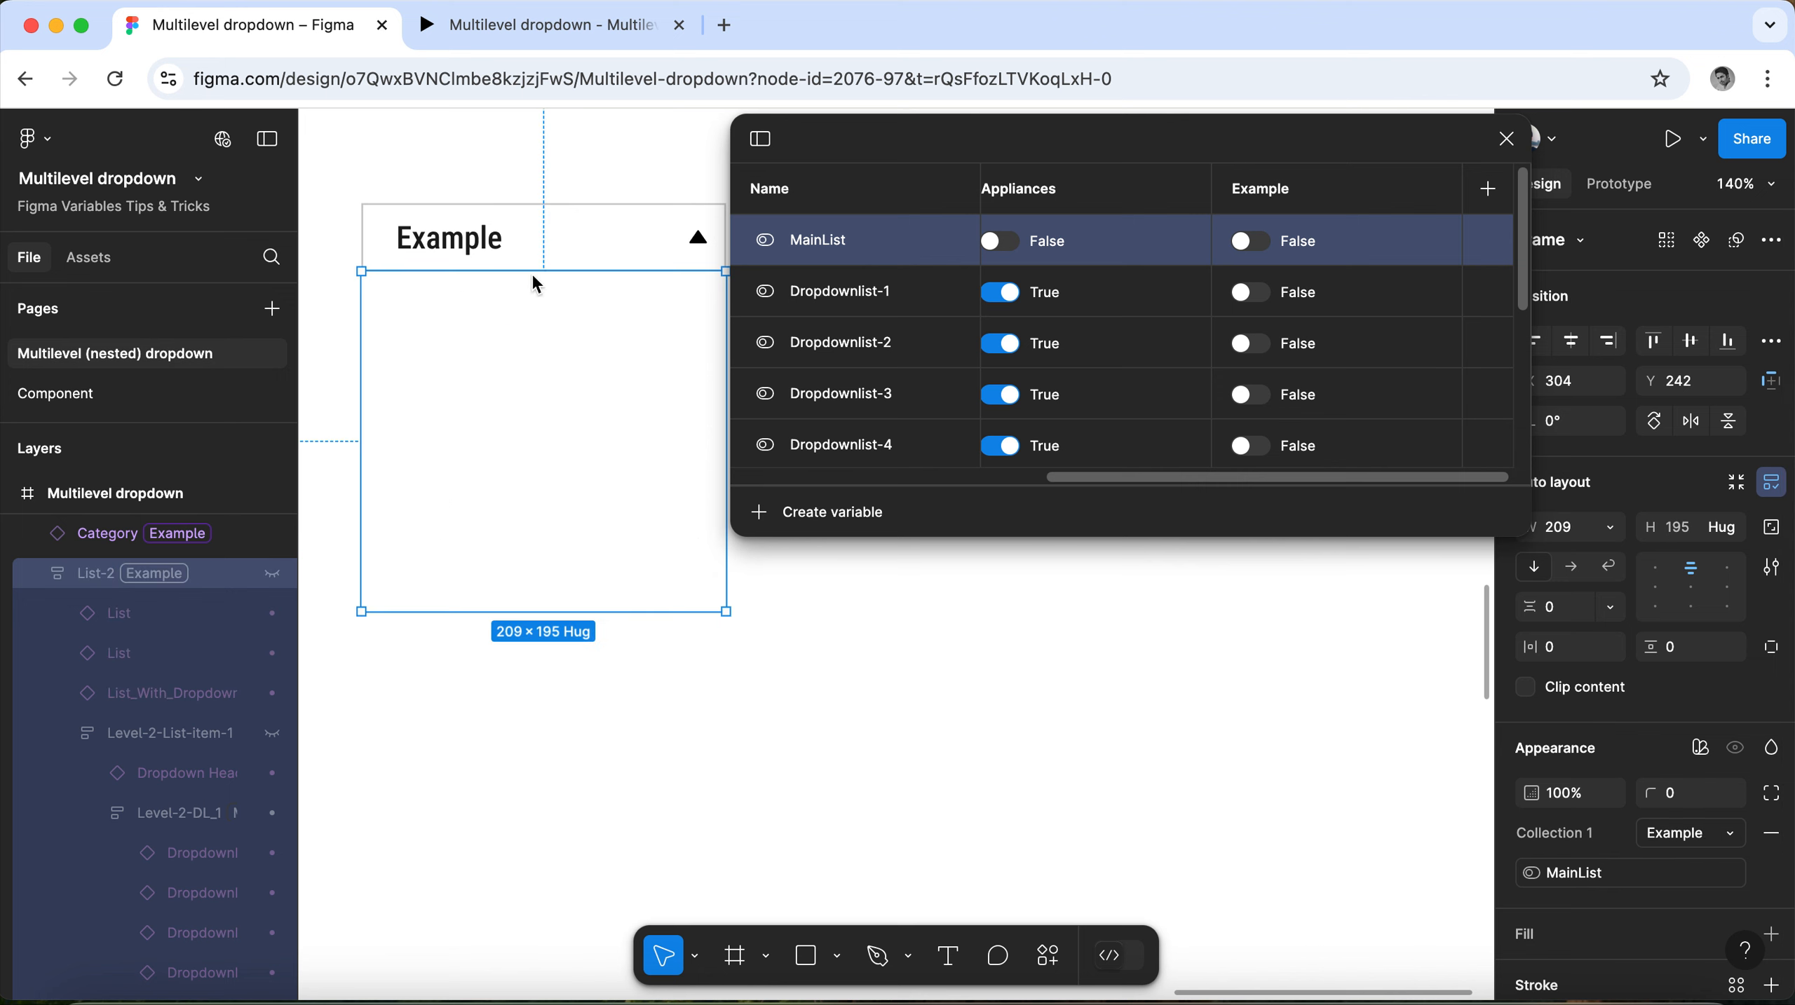
left_click(1254, 243)
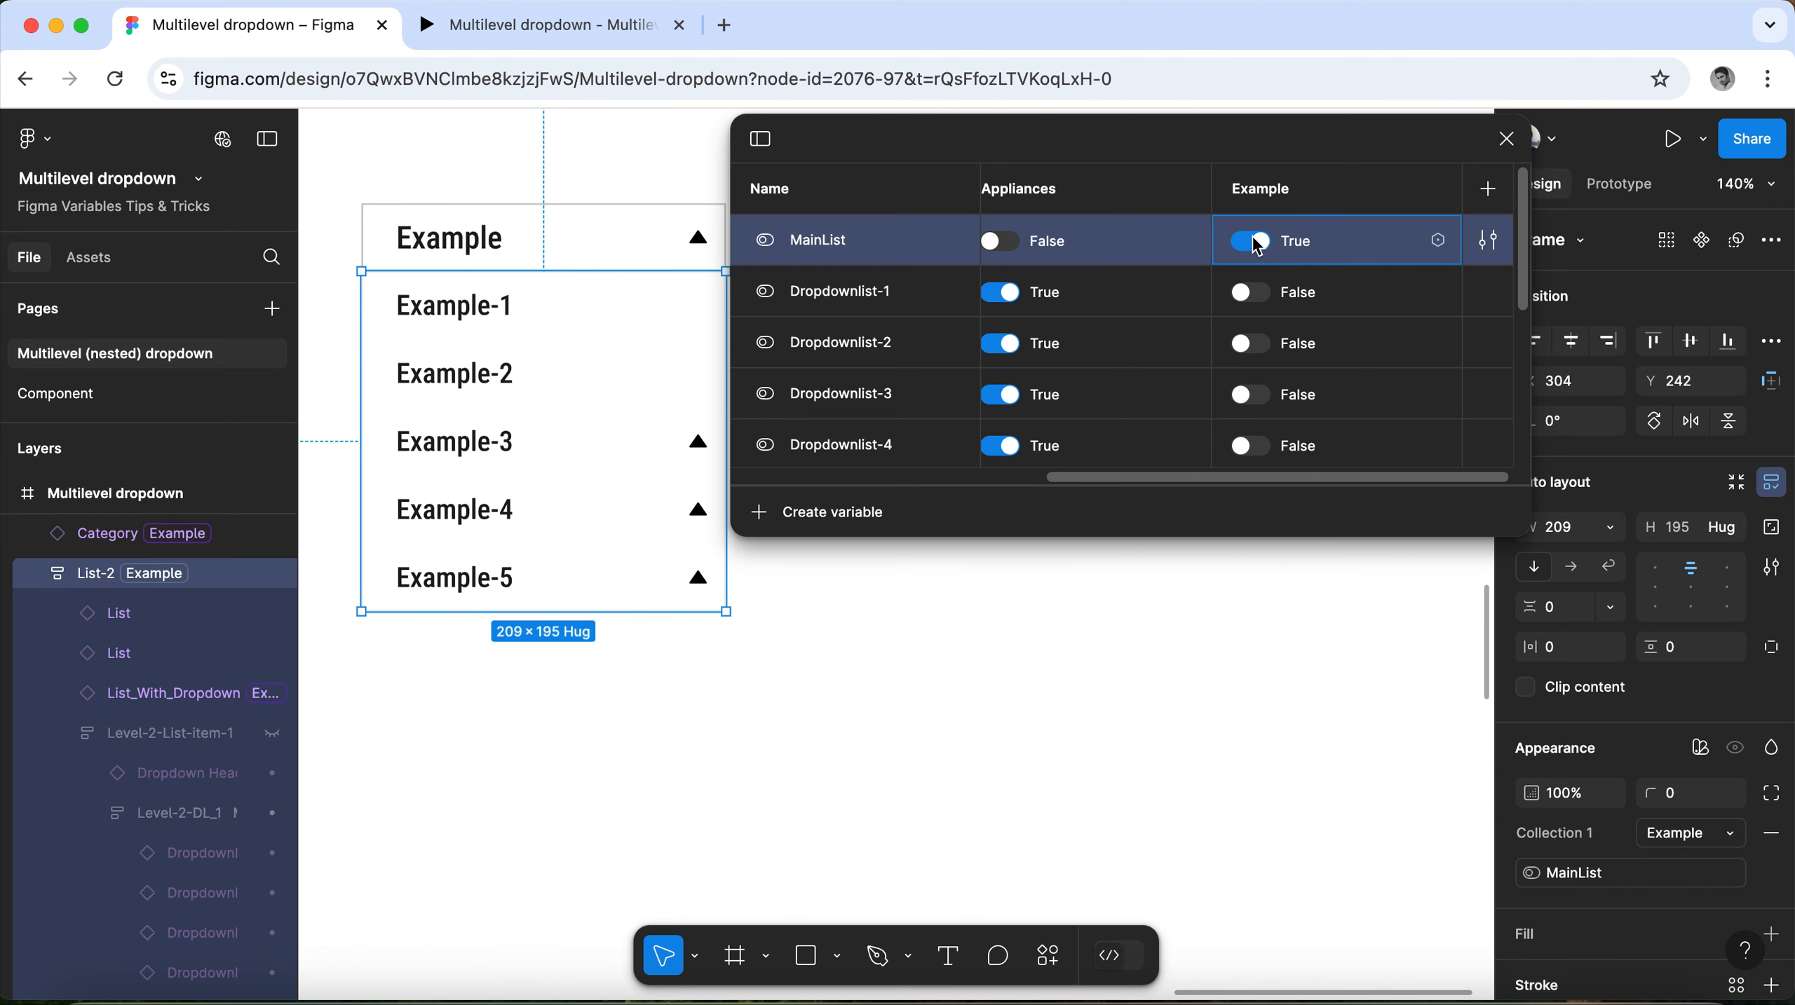
Toggle MainList in the Example mode to test it, and inspect the mode assignments of the Example header and the Example-3 to Example-5 items.
left_click(1255, 244)
left_click(1255, 245)
left_click(505, 447)
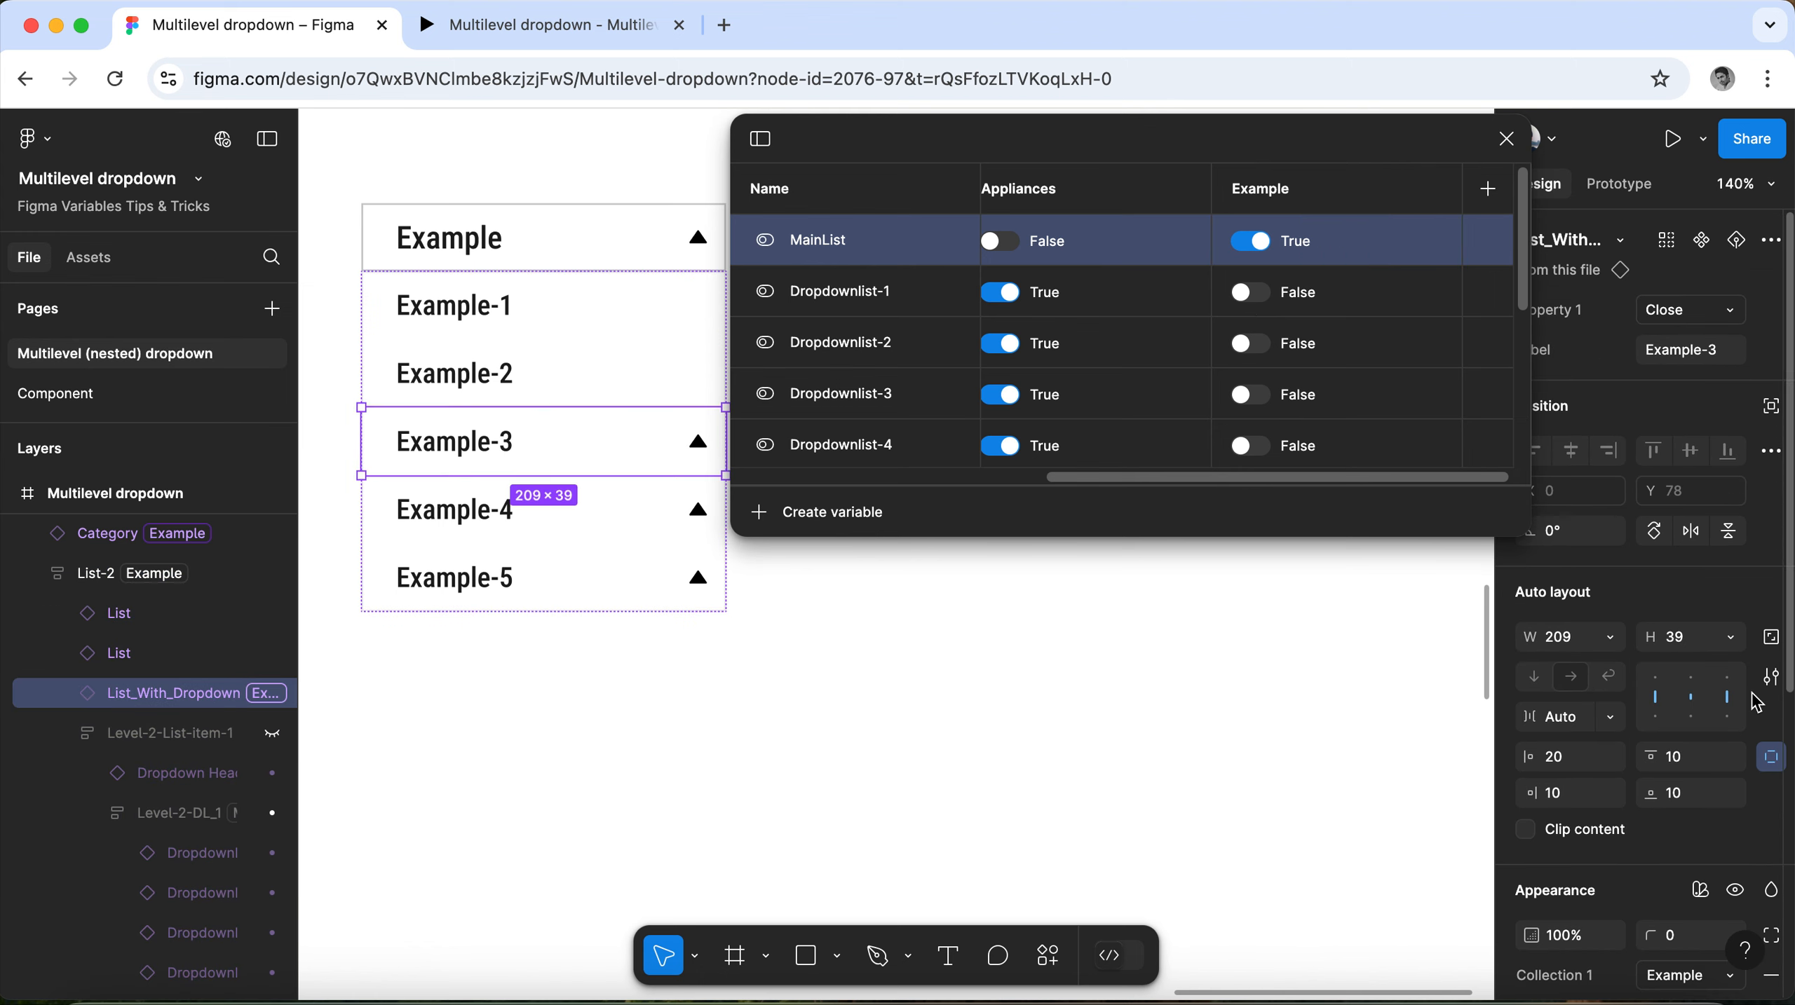
scroll(1735, 697, "down", 6)
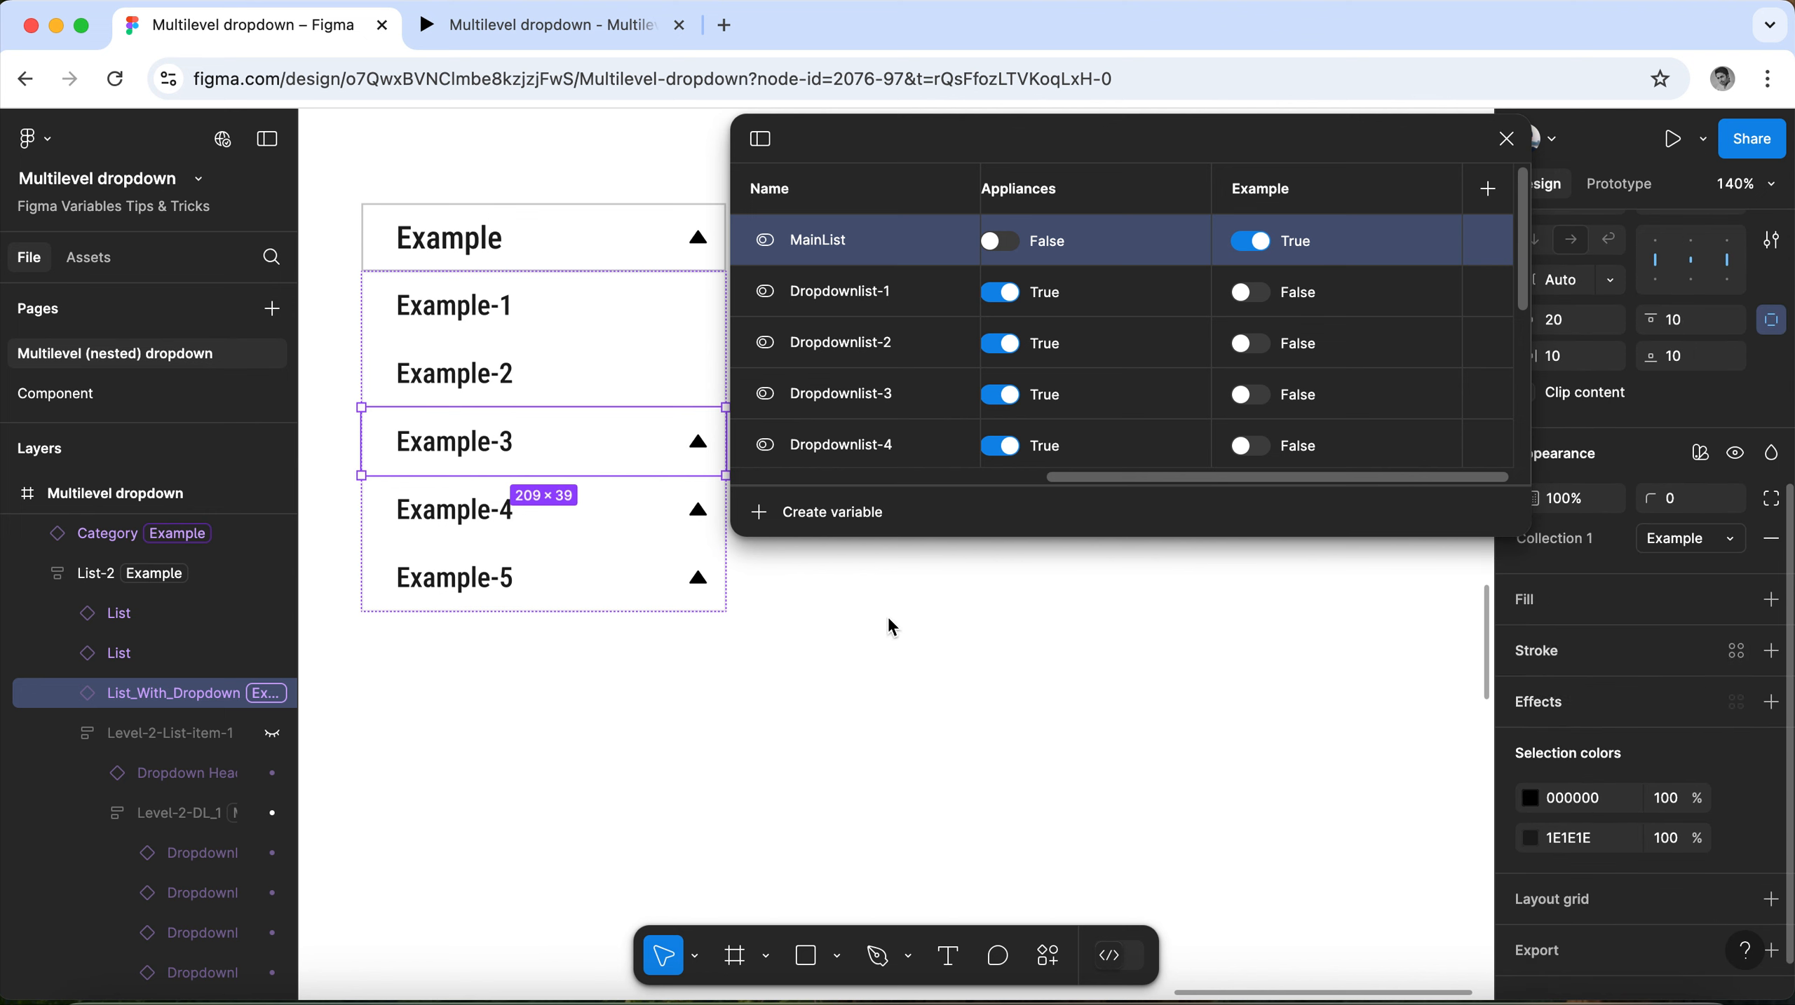
left_click(536, 512)
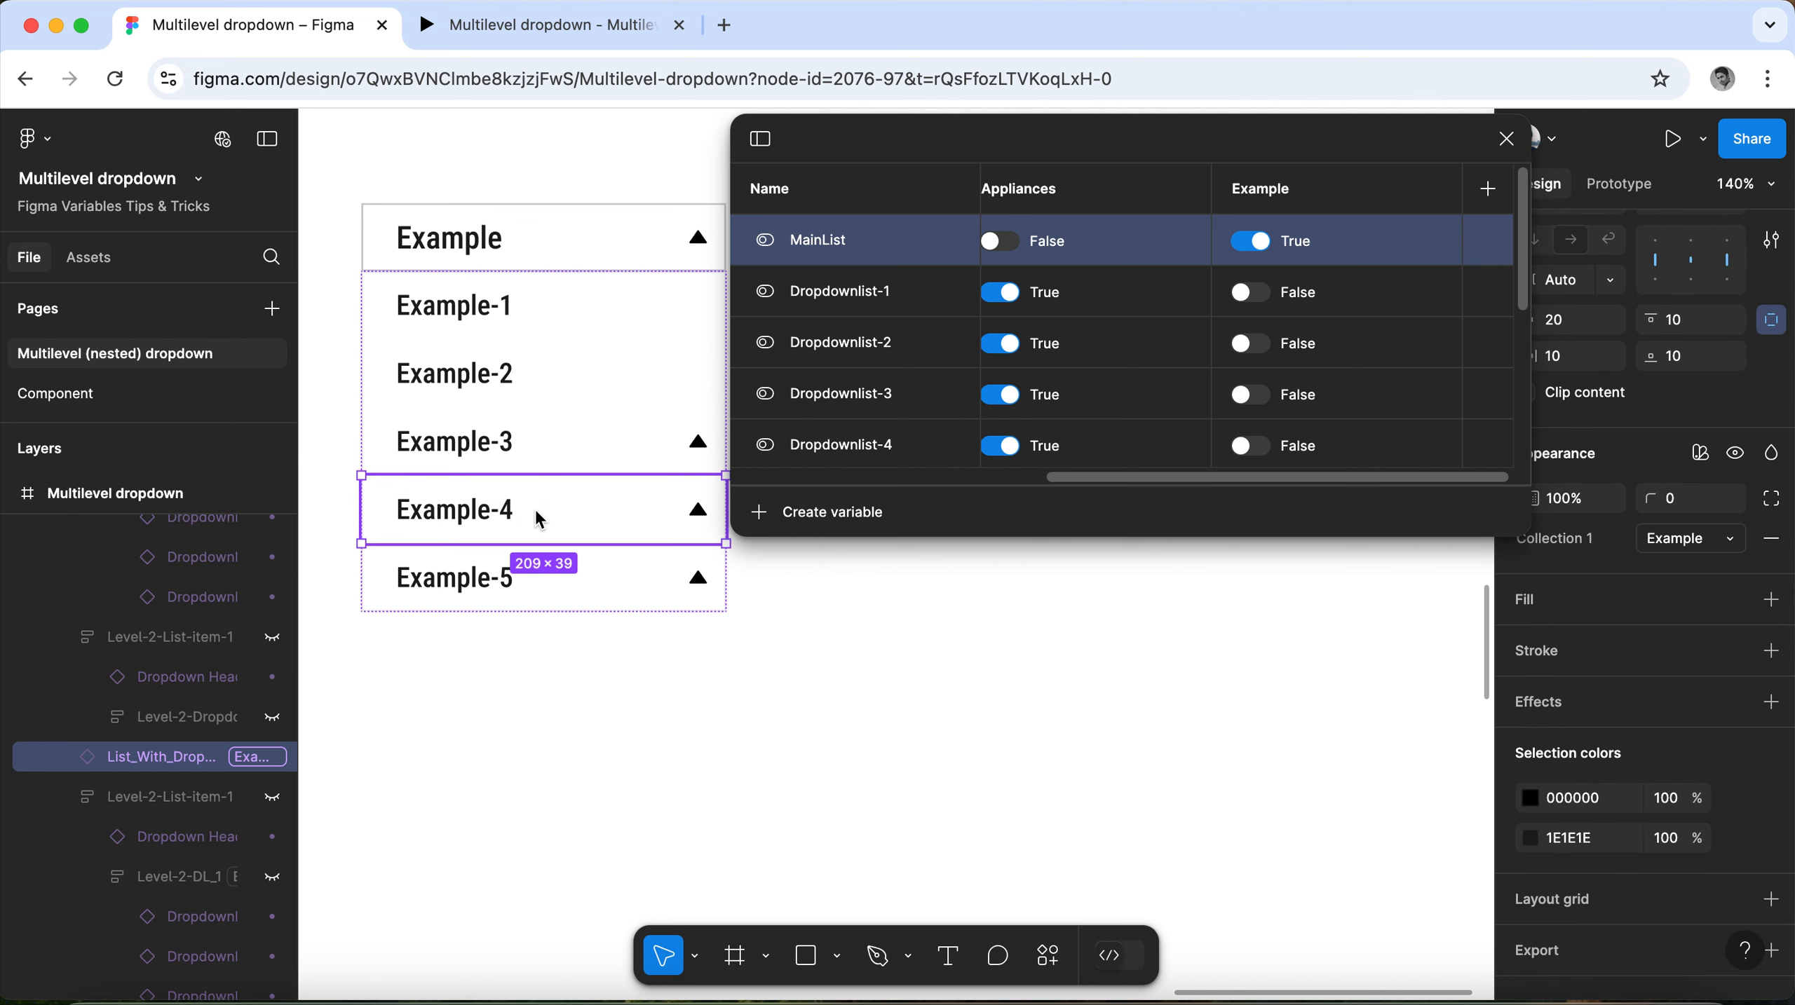
left_click(549, 581)
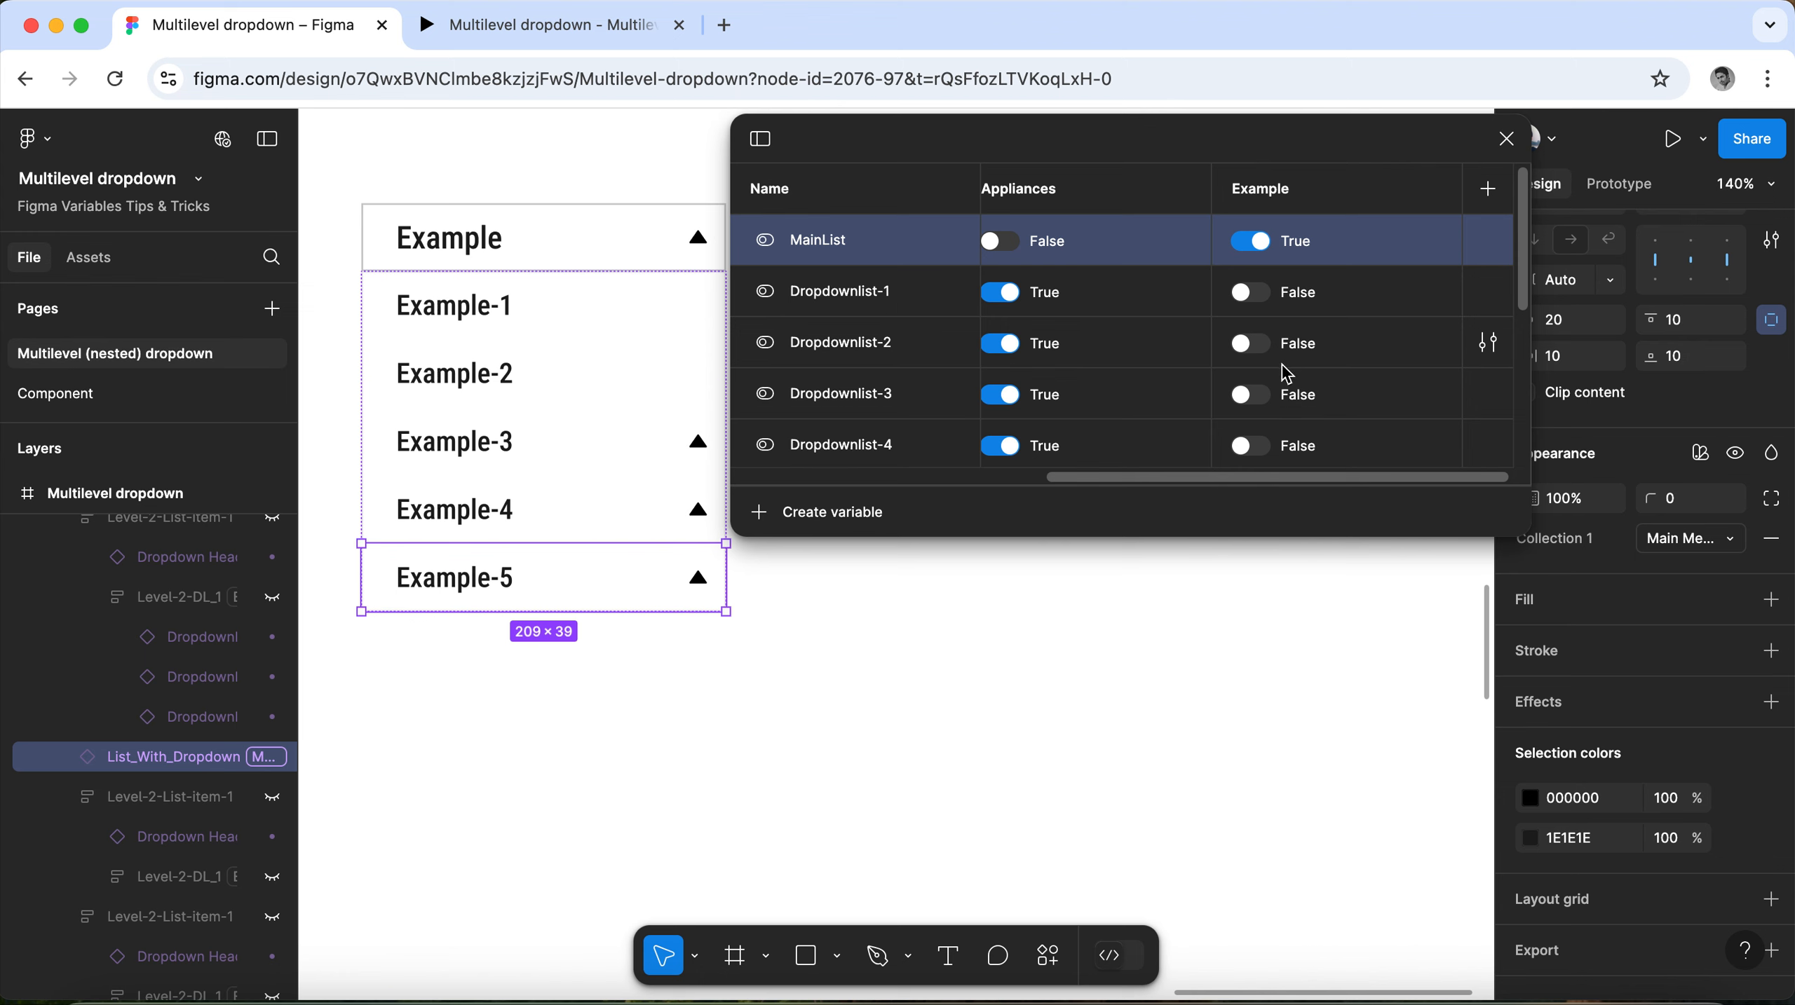
scroll(1286, 375, "down", 3)
scroll(1286, 375, "down", 2)
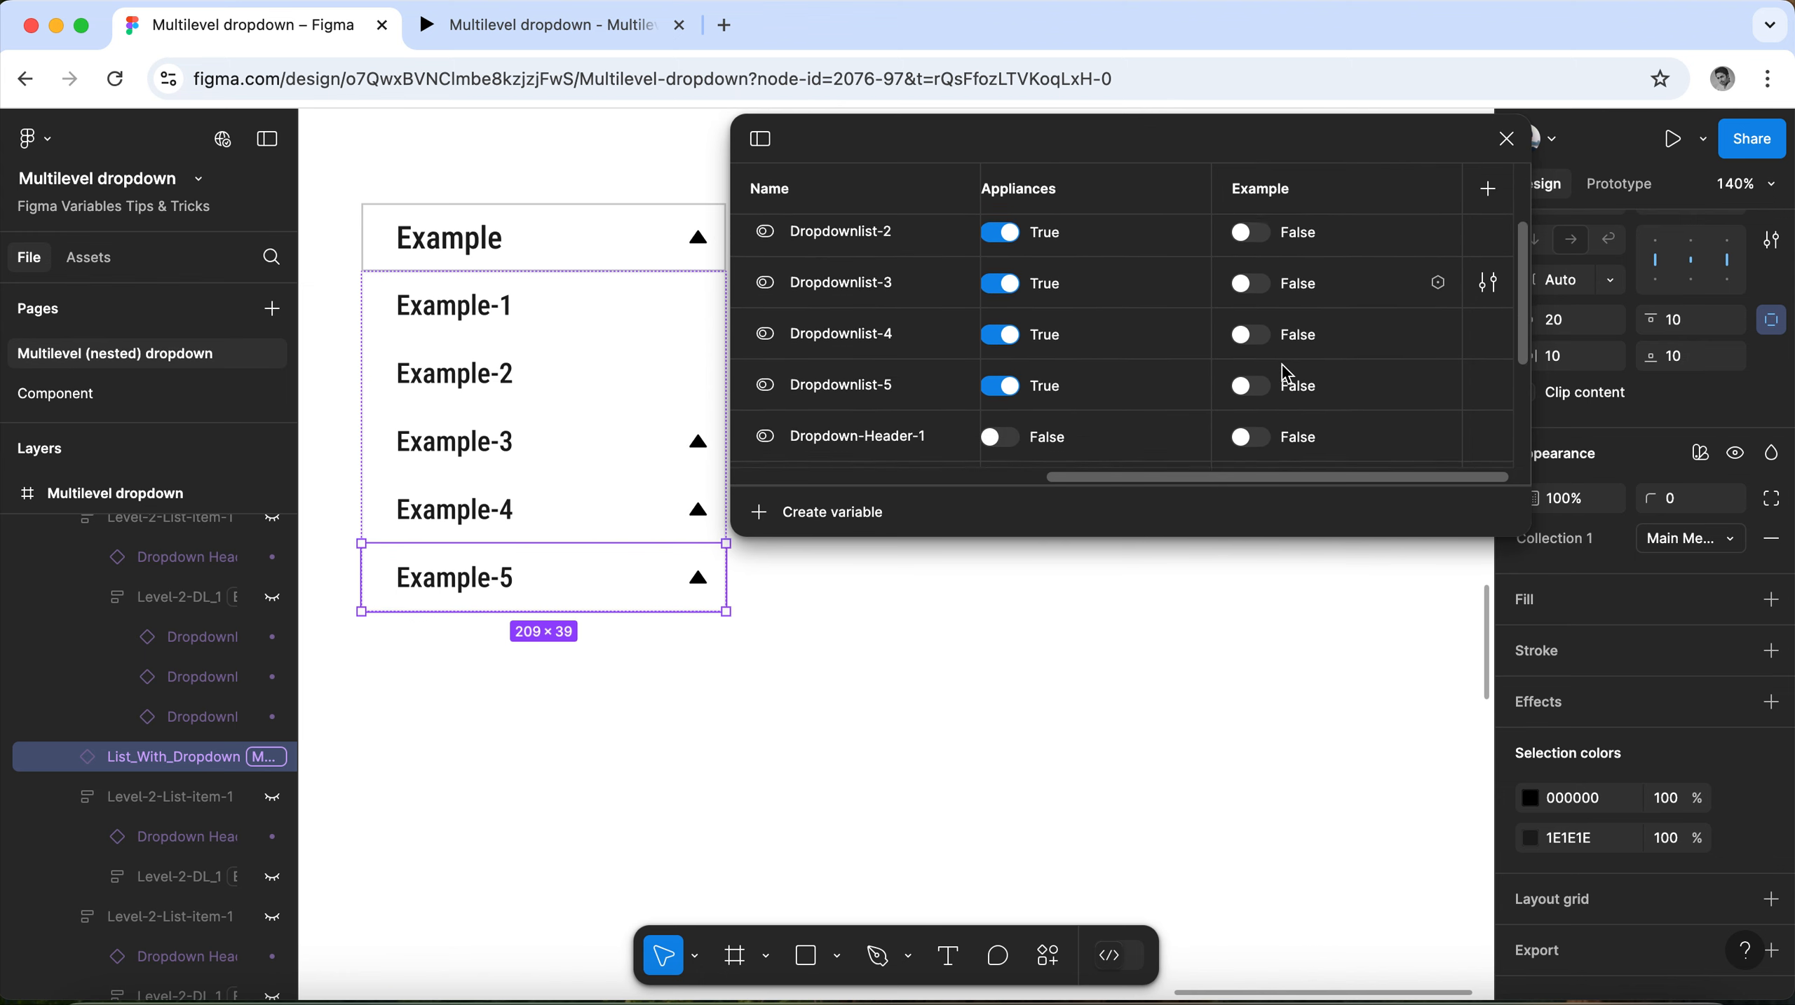
left_click(531, 238)
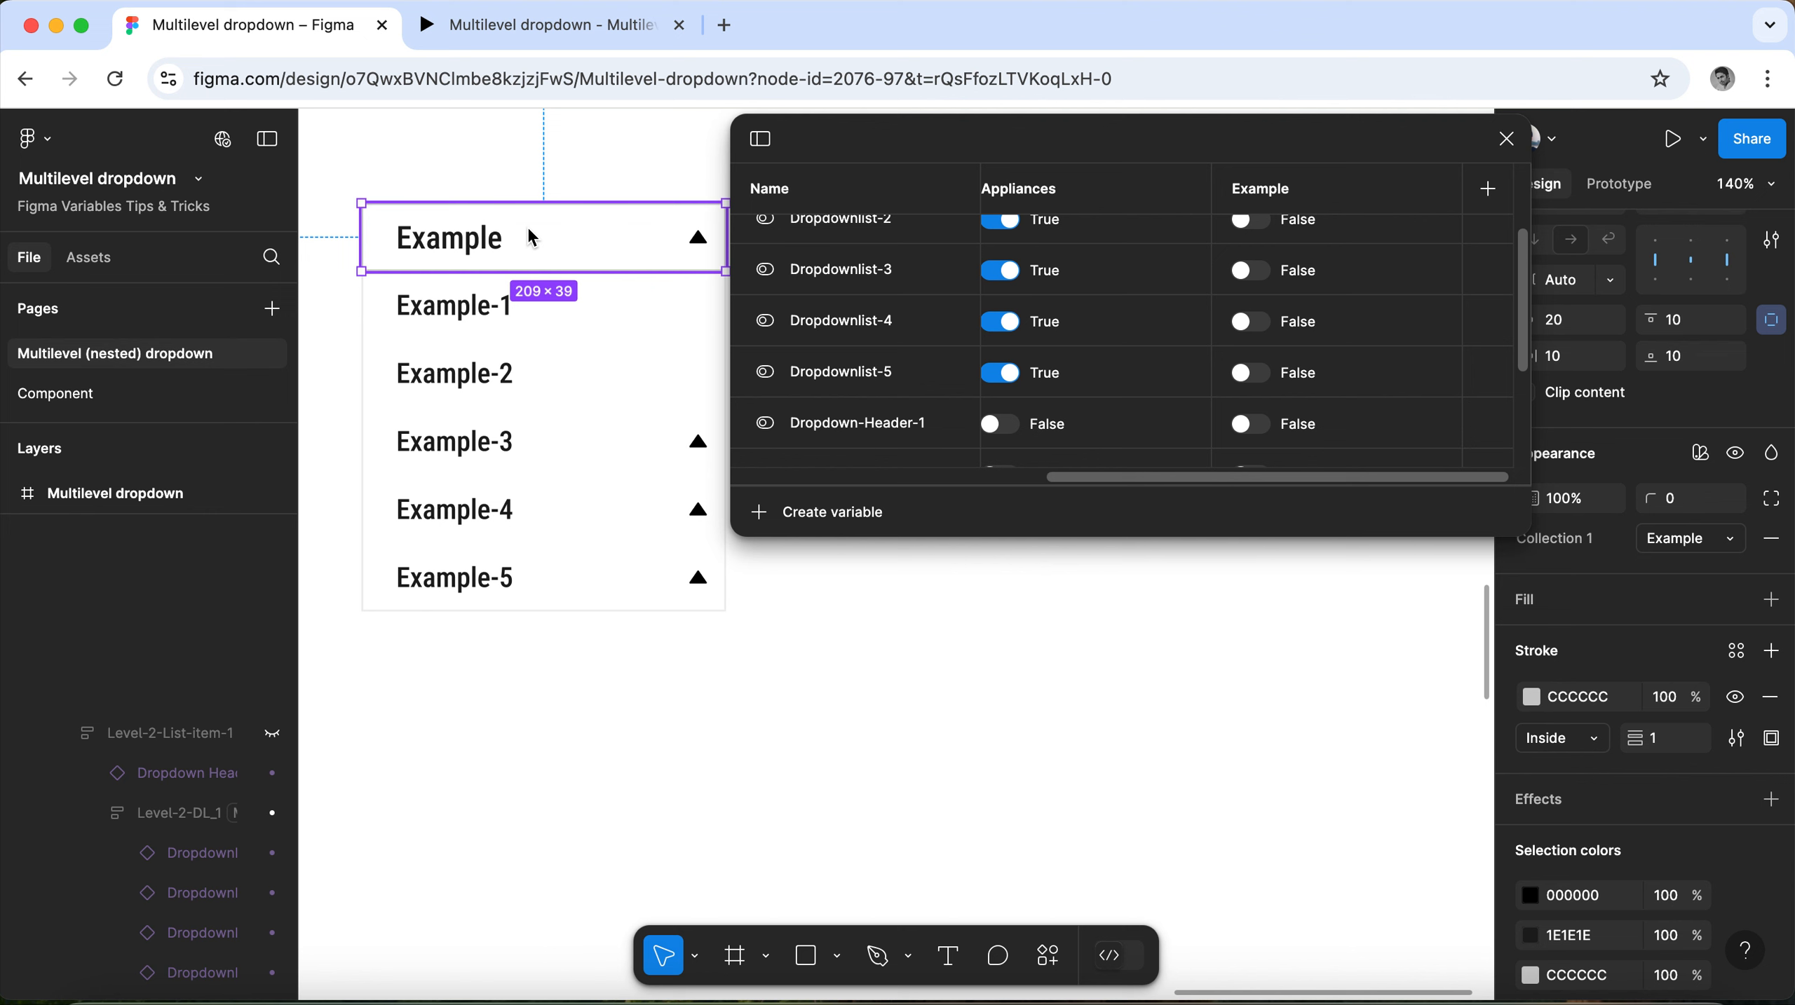
Switch Dropdown-Header-1 and Dropdown-Header-2 to True in the Example mode to show the nested headers under Example-3.
left_click(527, 445)
left_click(527, 444)
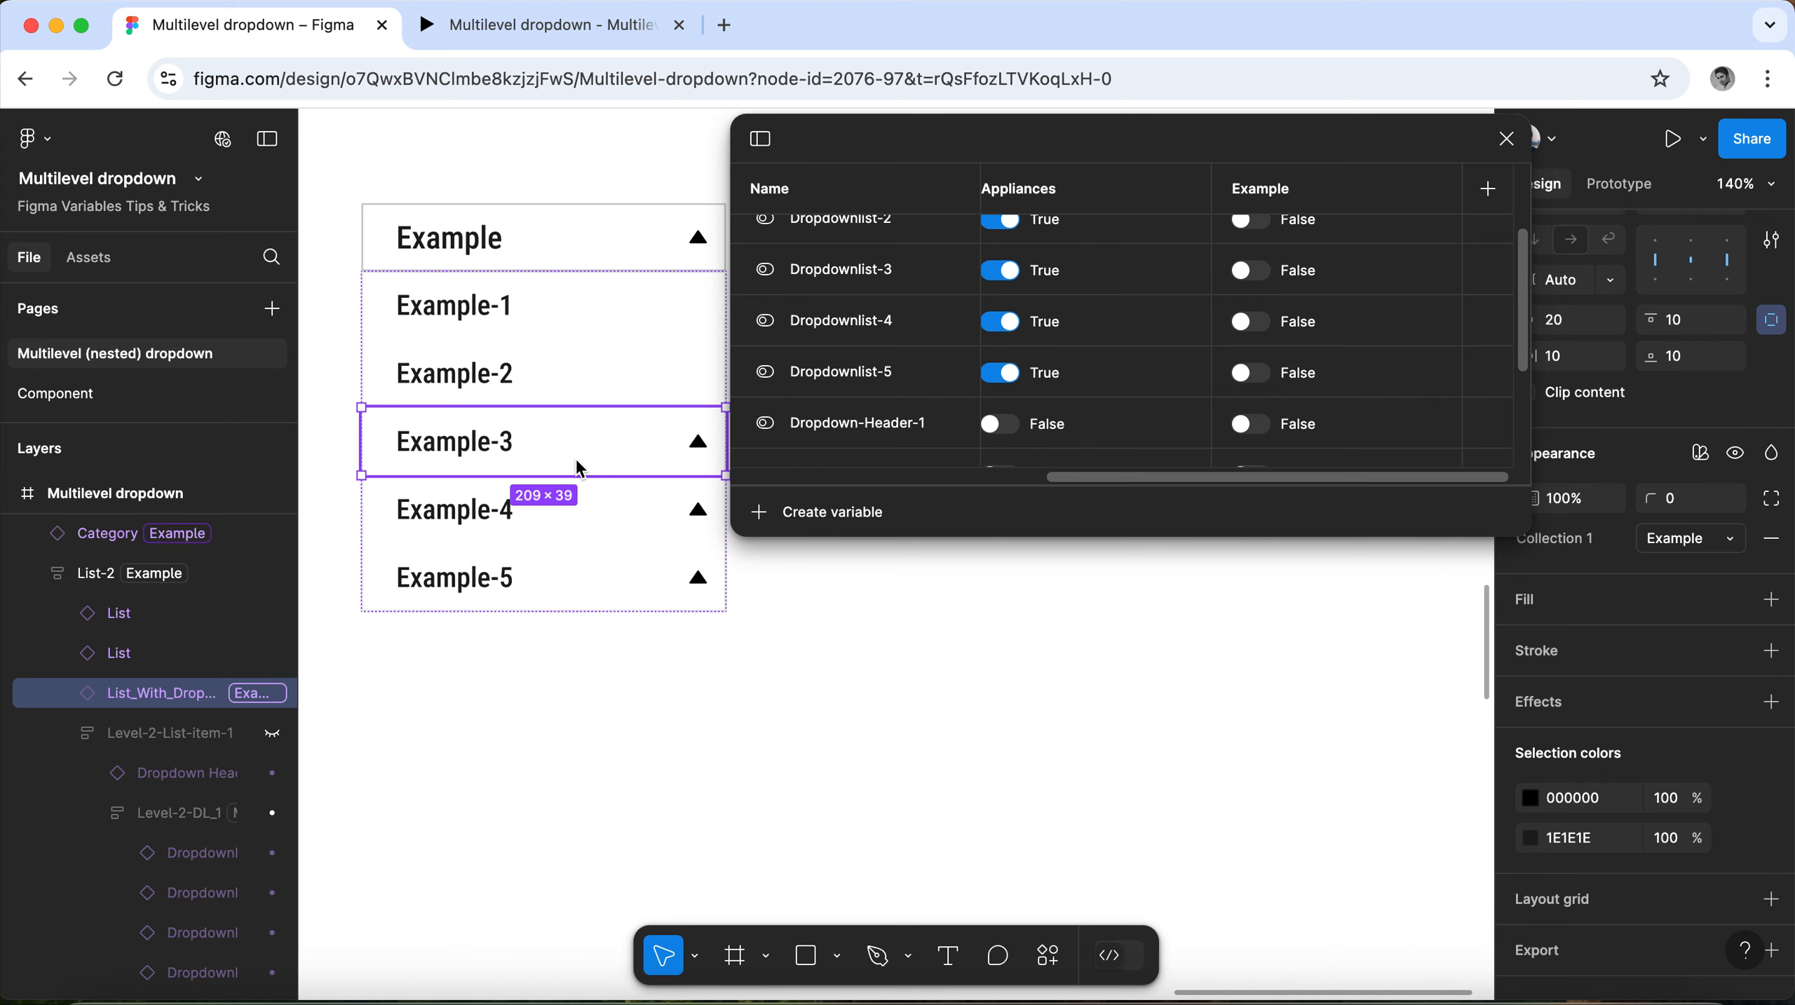
scroll(1202, 401, "down", 3)
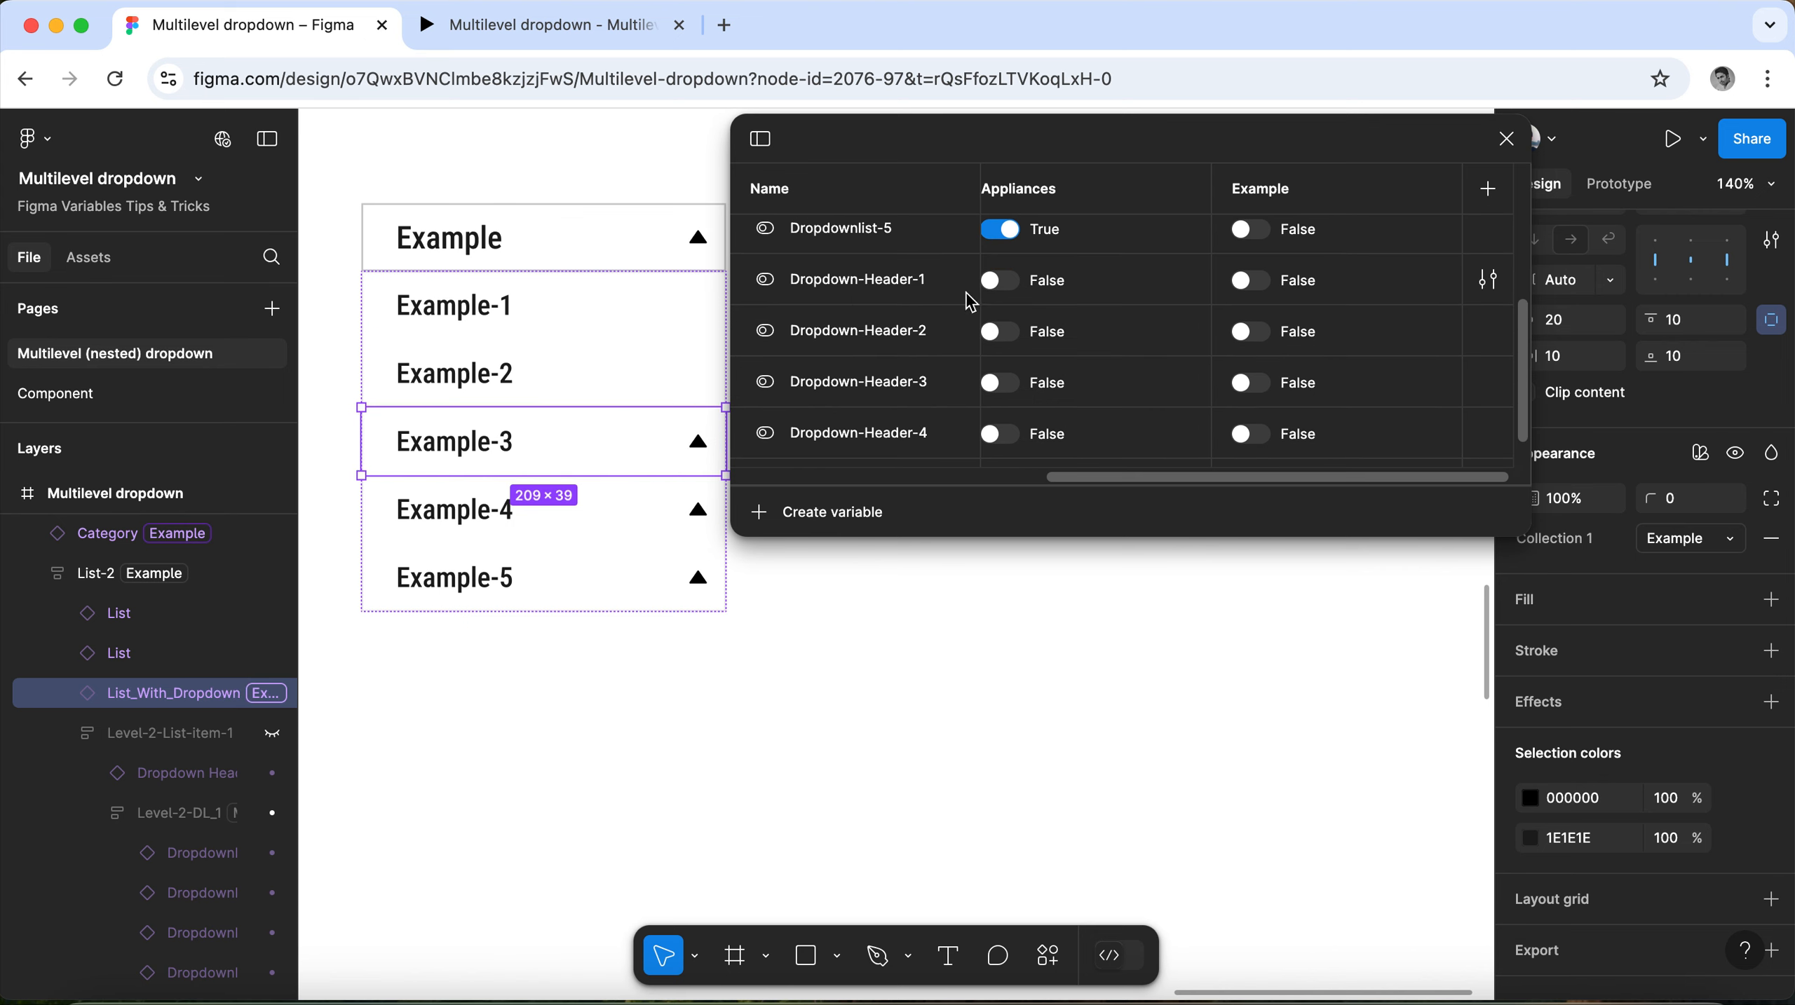
left_click(1264, 290)
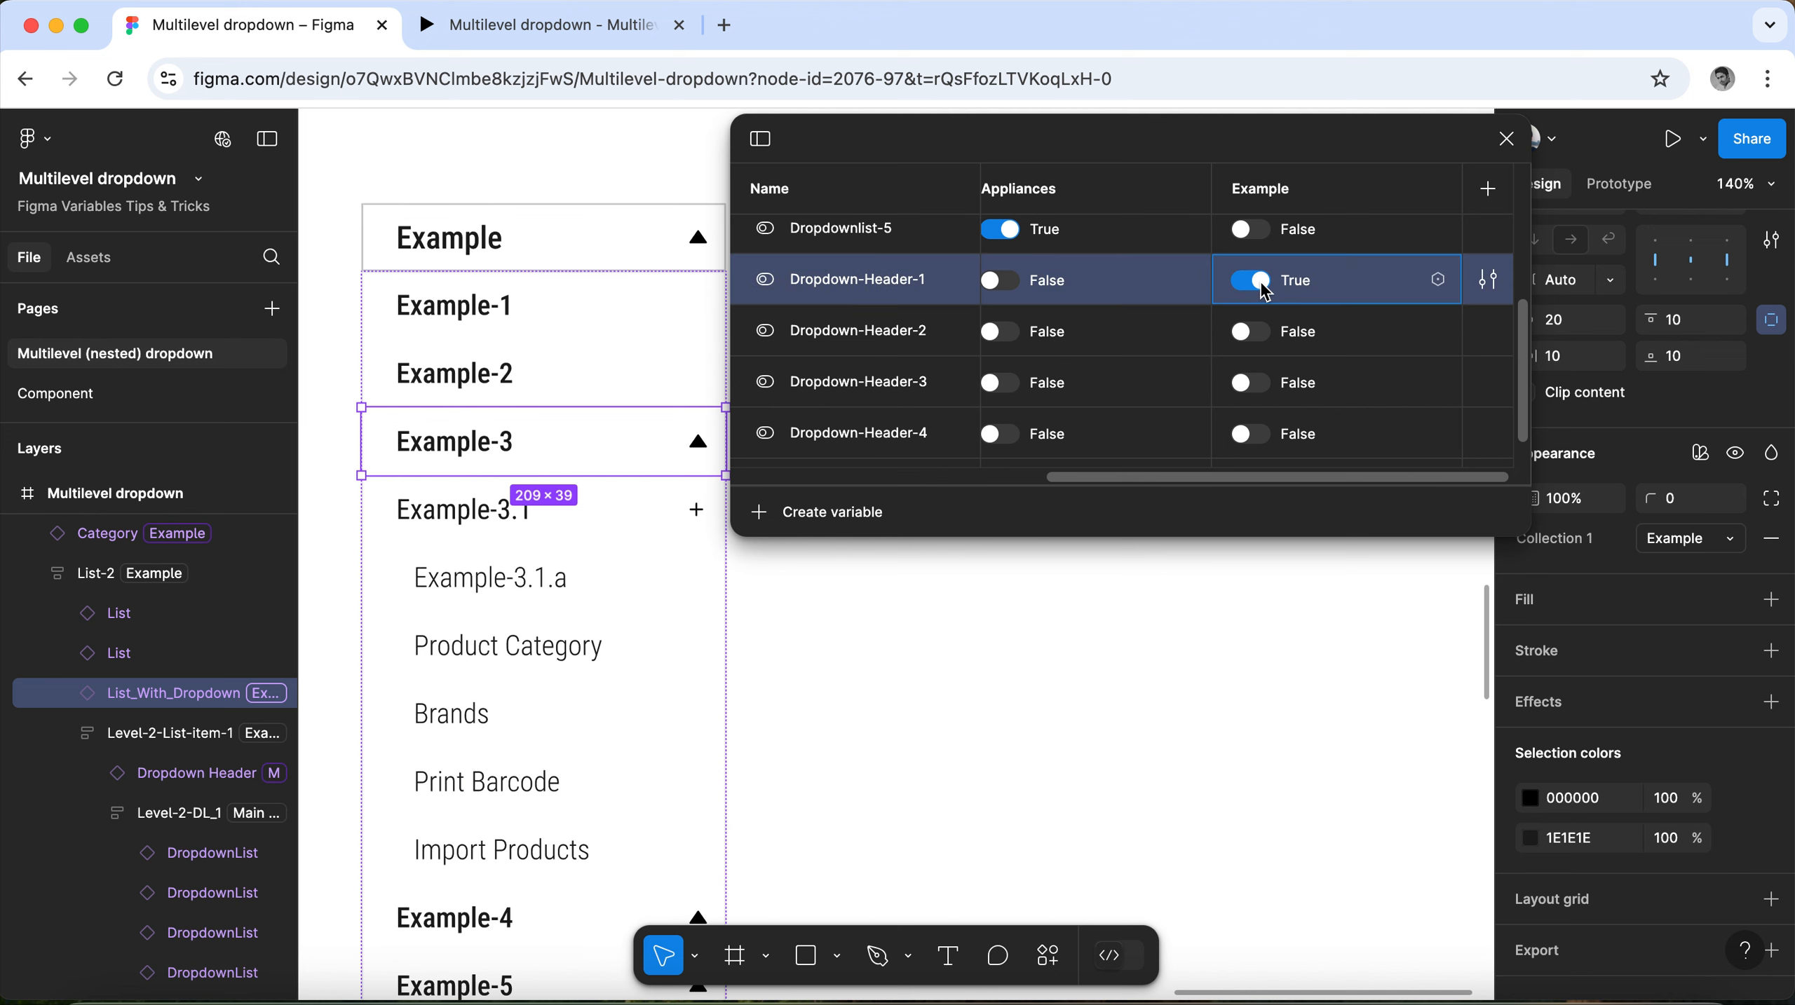
scroll(531, 423, "down", 2)
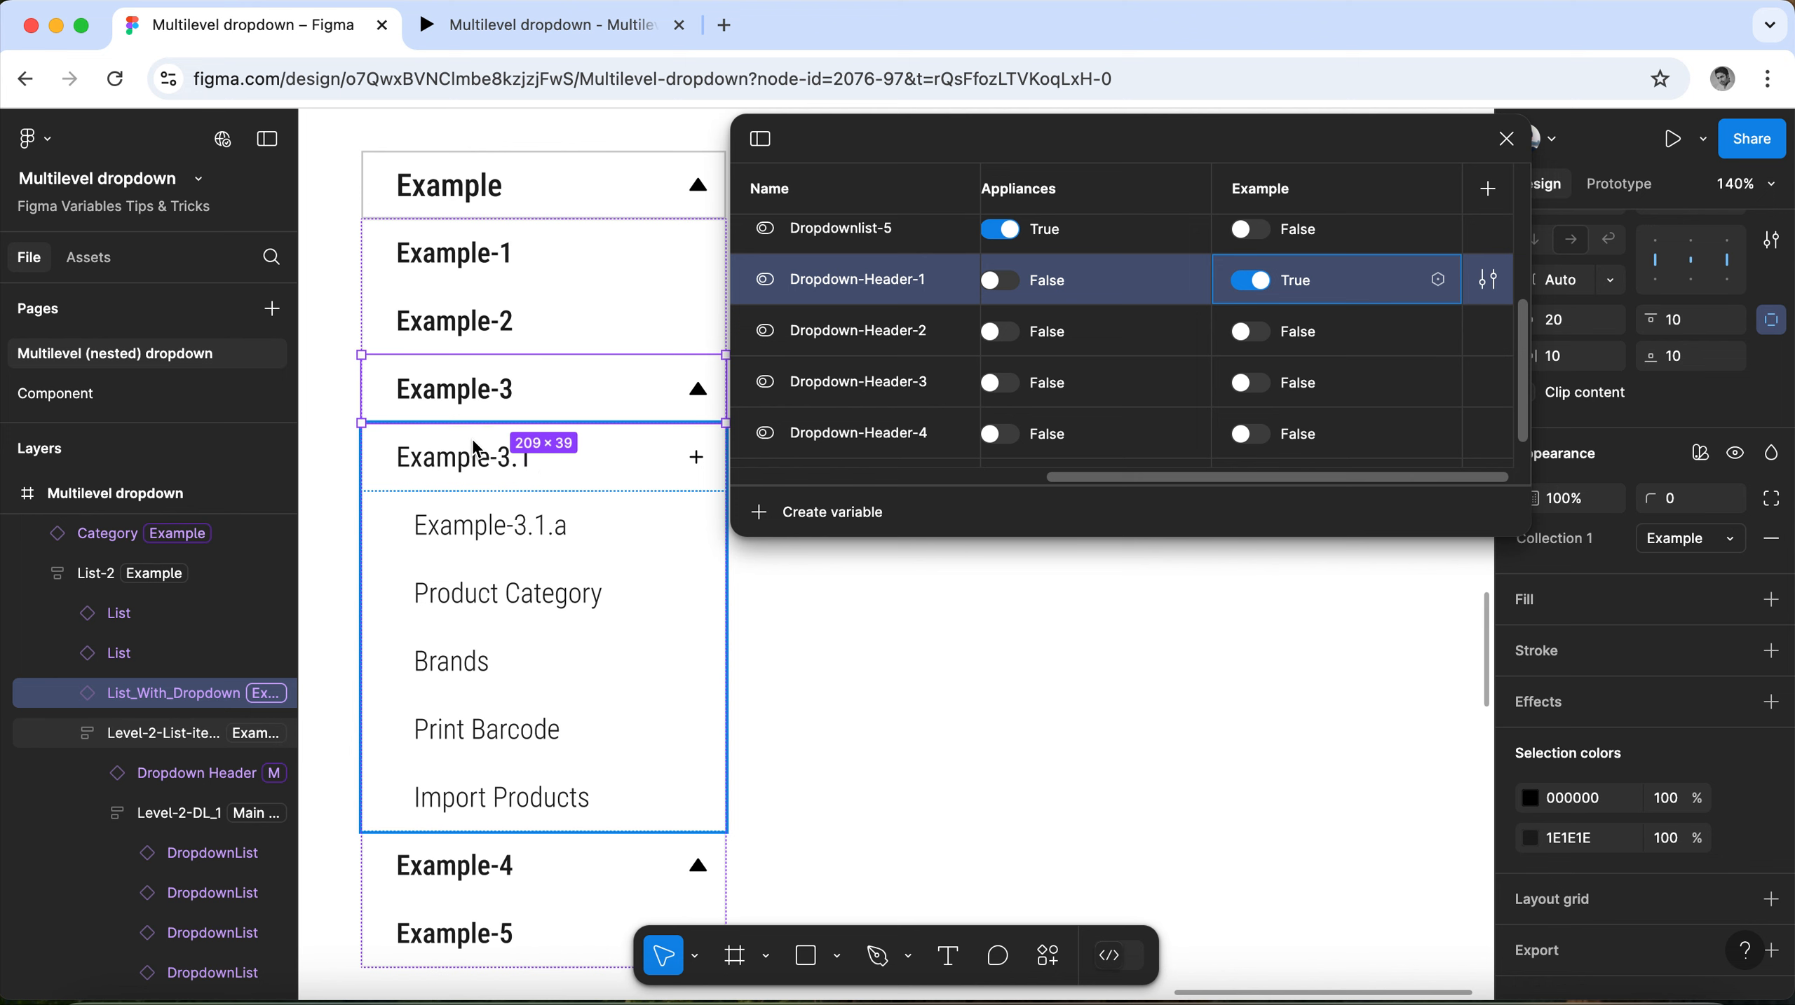
scroll(521, 463, "down", 5)
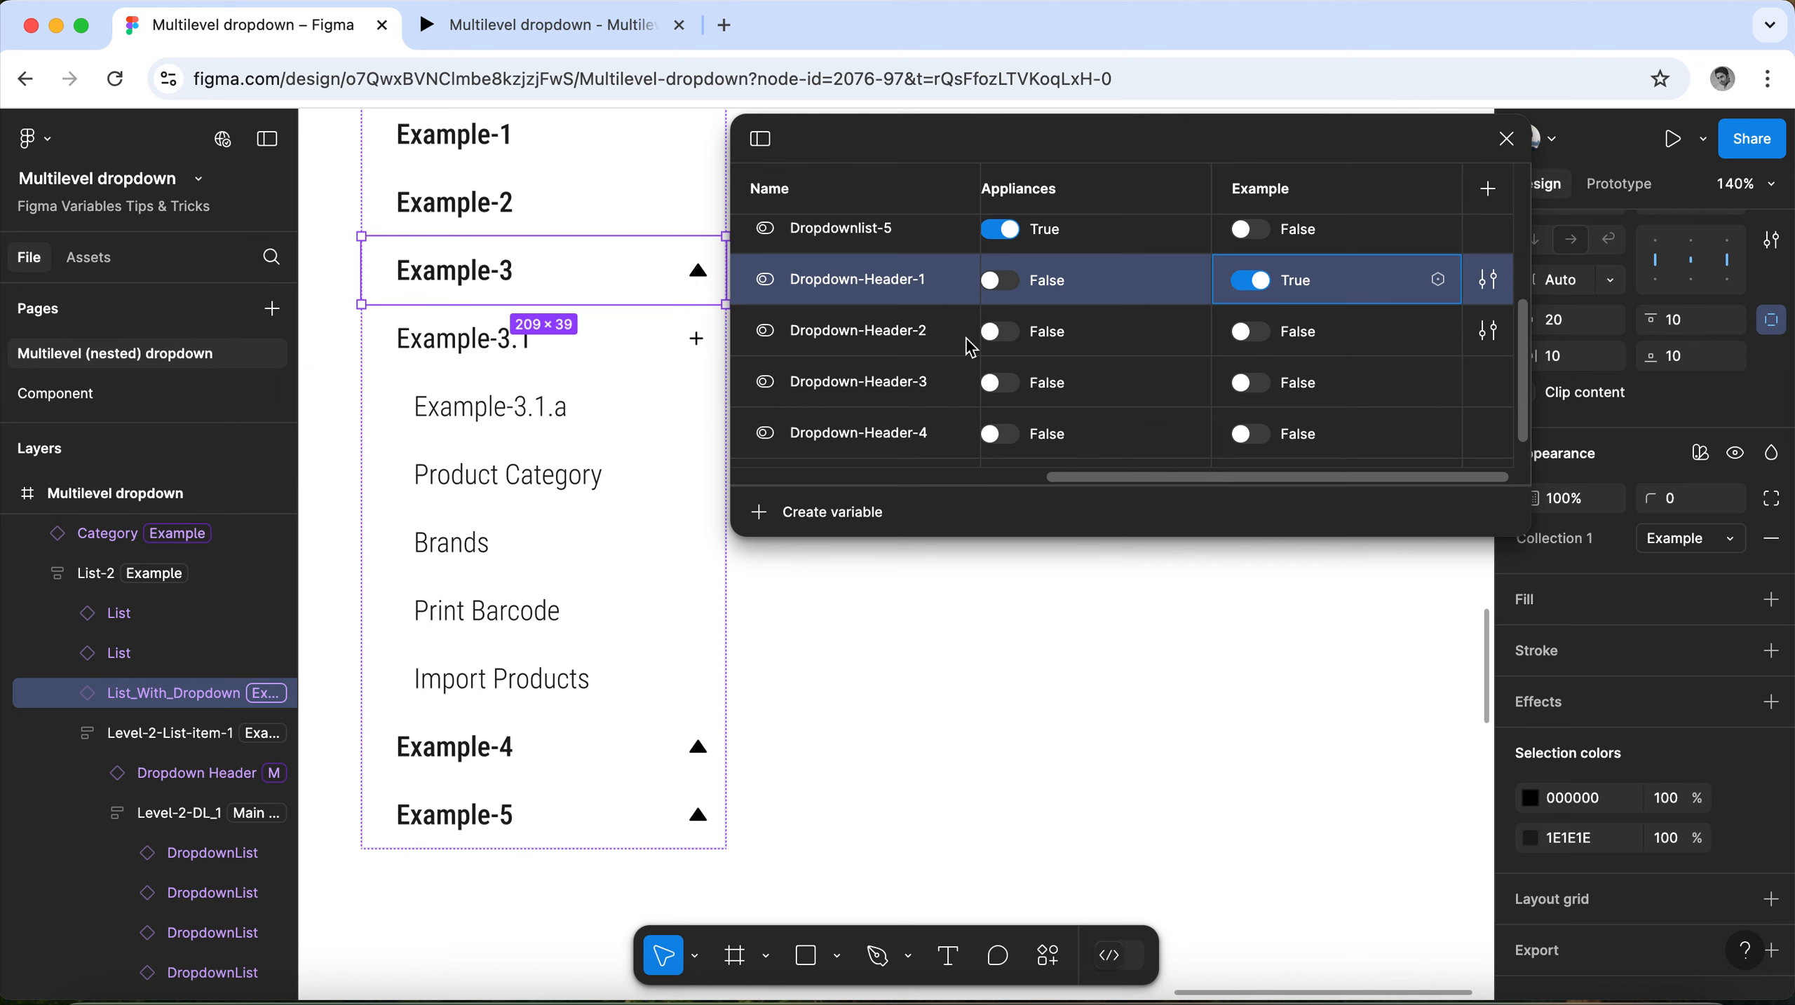
left_click(1264, 343)
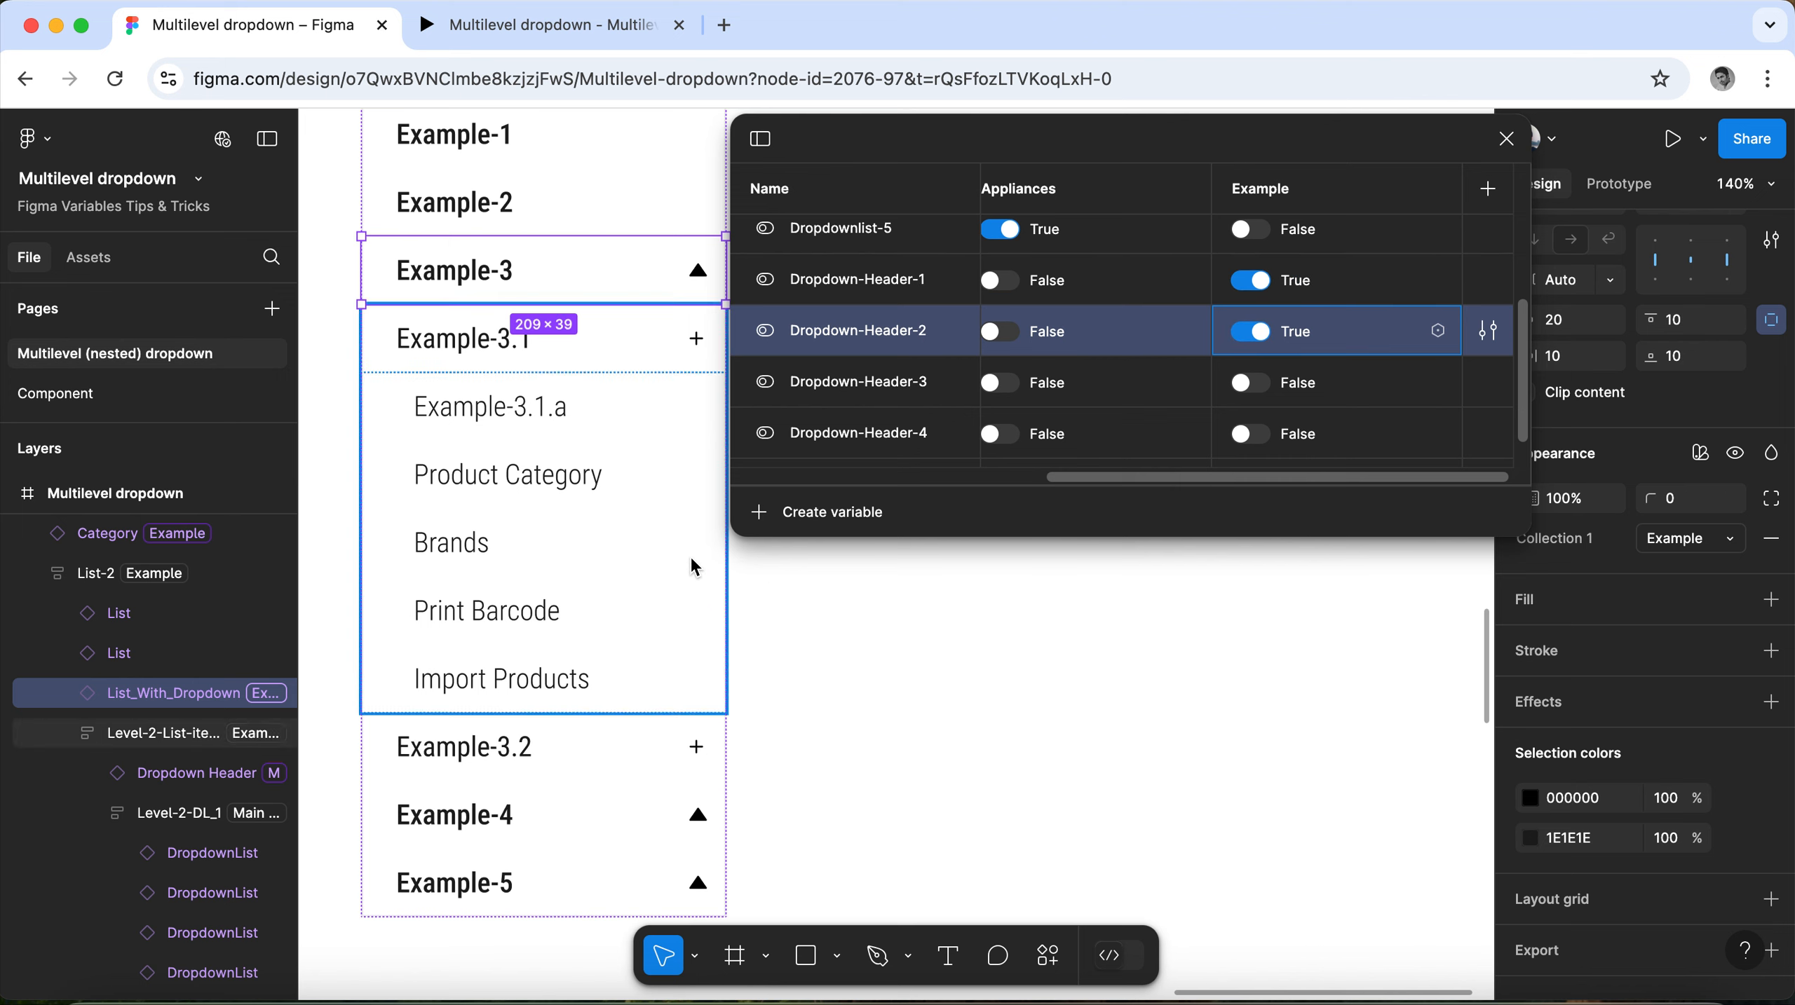
scroll(690, 563, "down", 1)
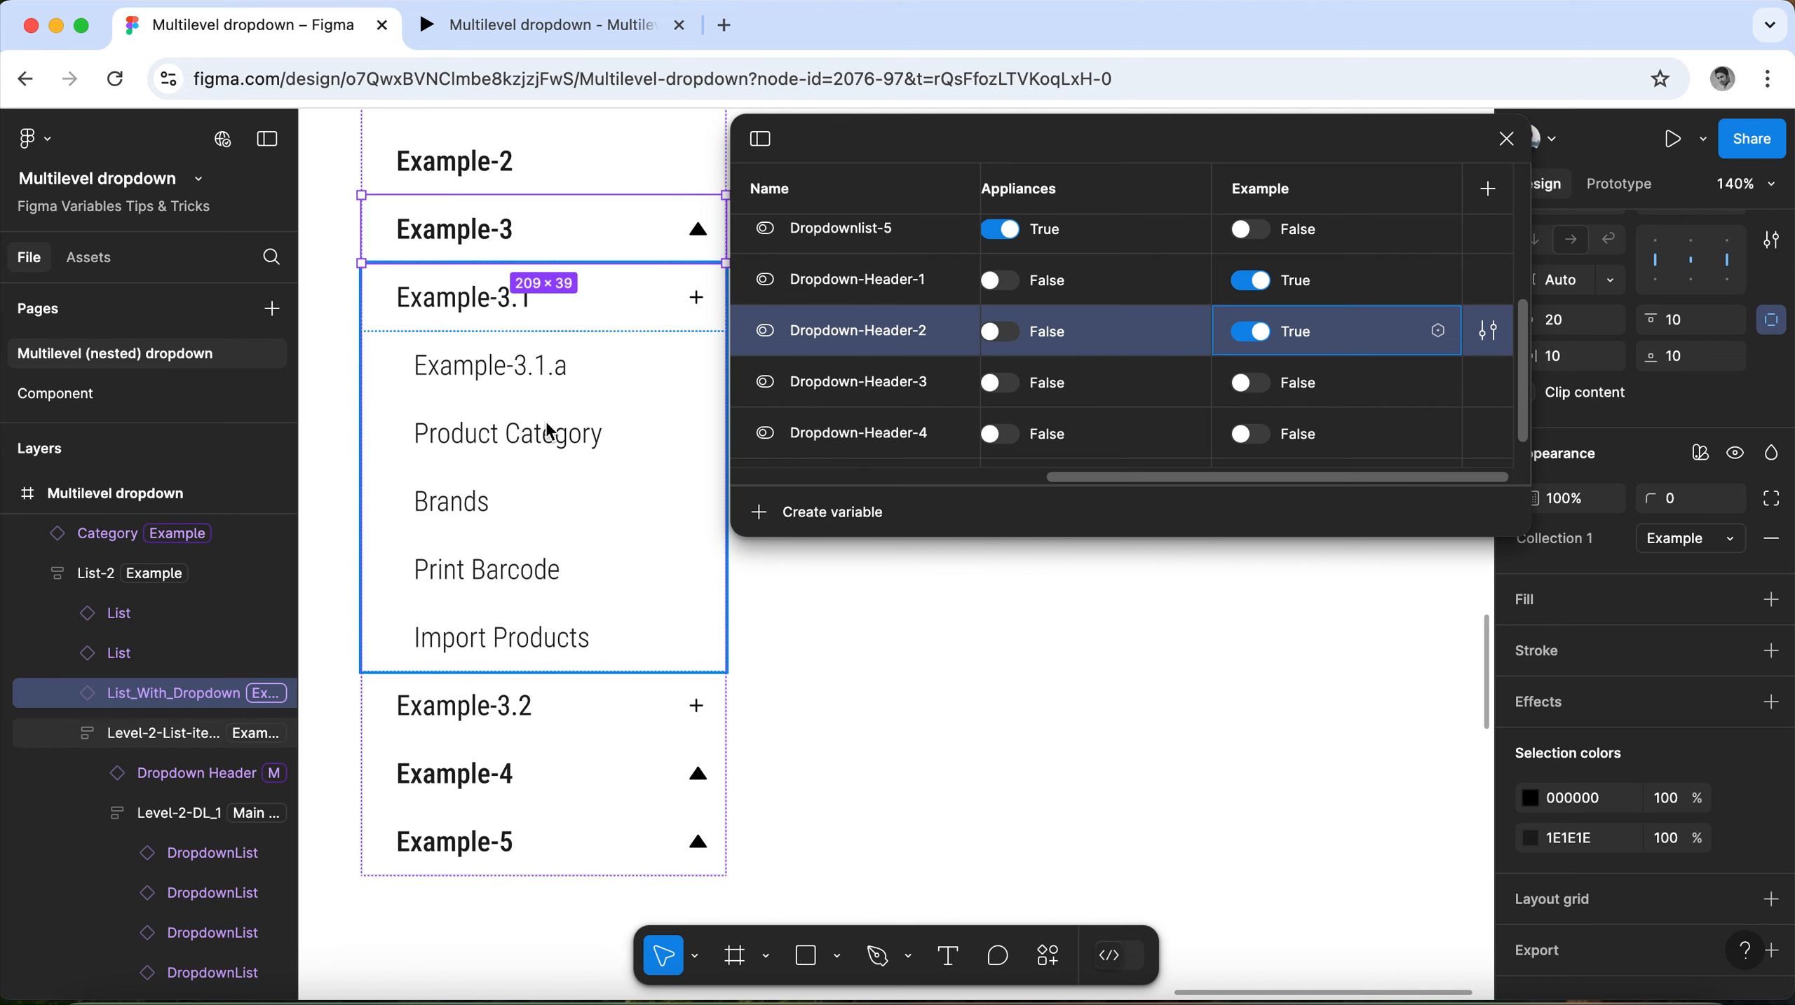
Set the Collection 1 mode of the Level-2-DL_1 nested list under Example-3.1 to Example.
scroll(1275, 329, "up", 3)
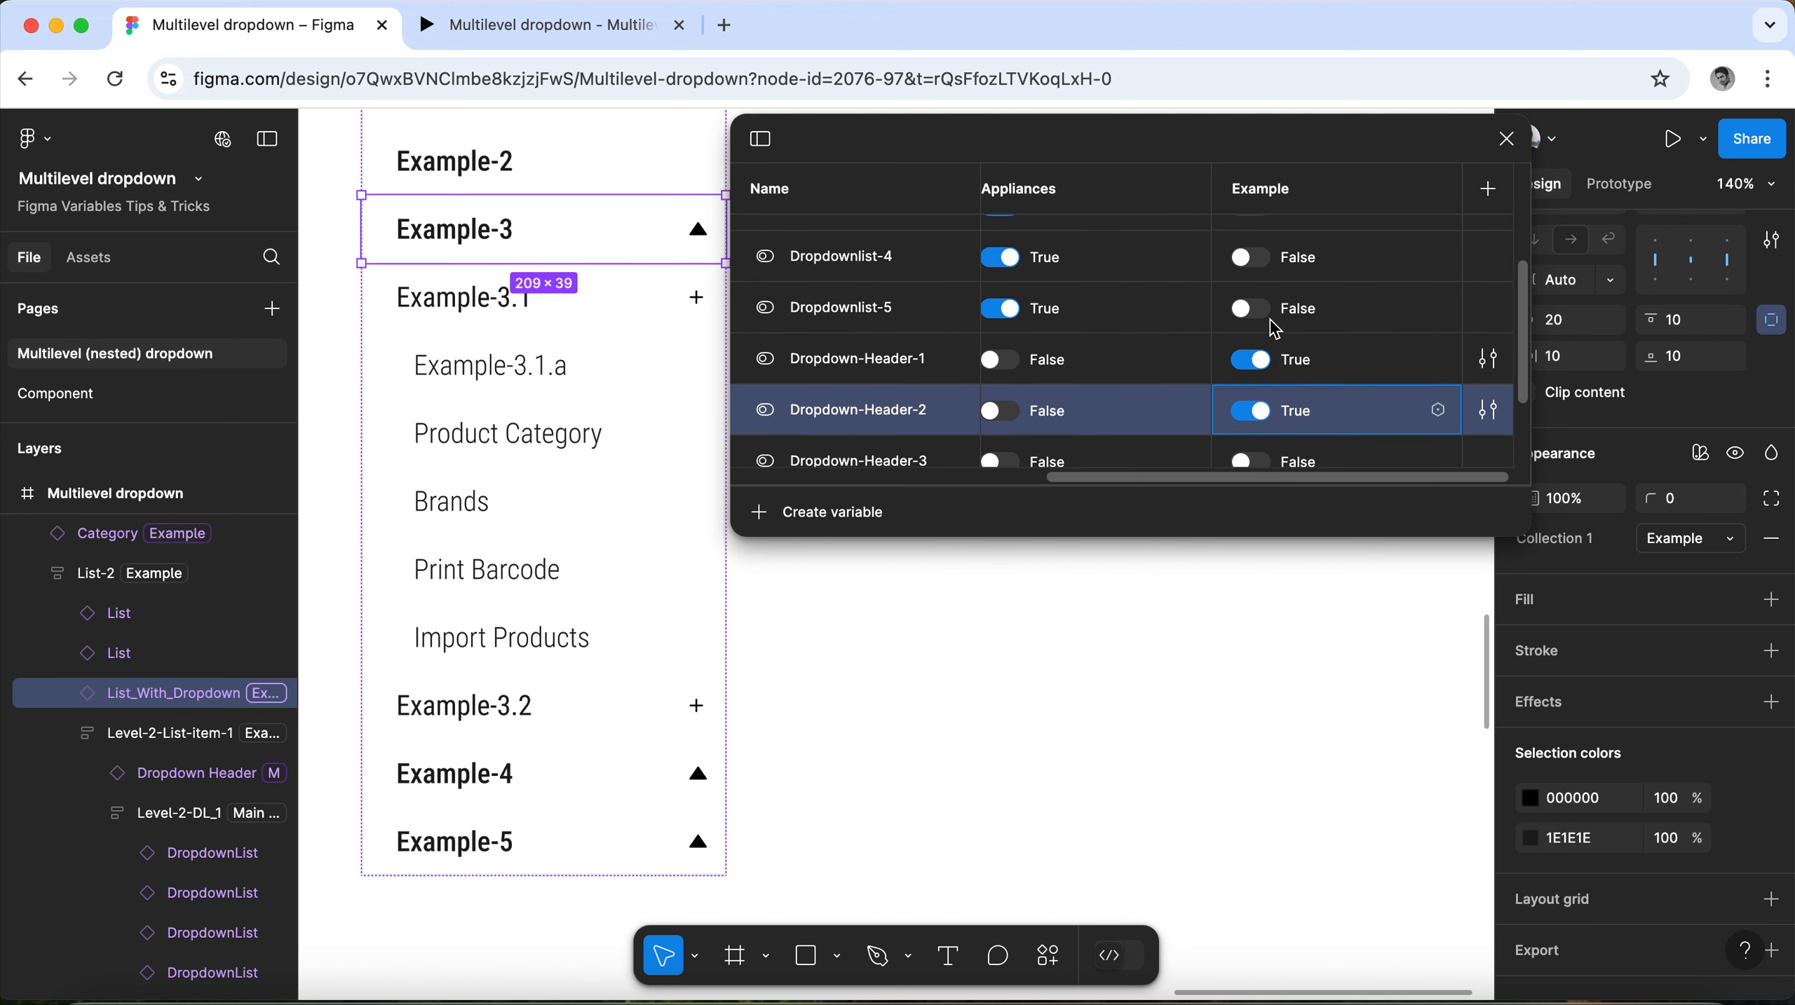
scroll(1275, 329, "up", 5)
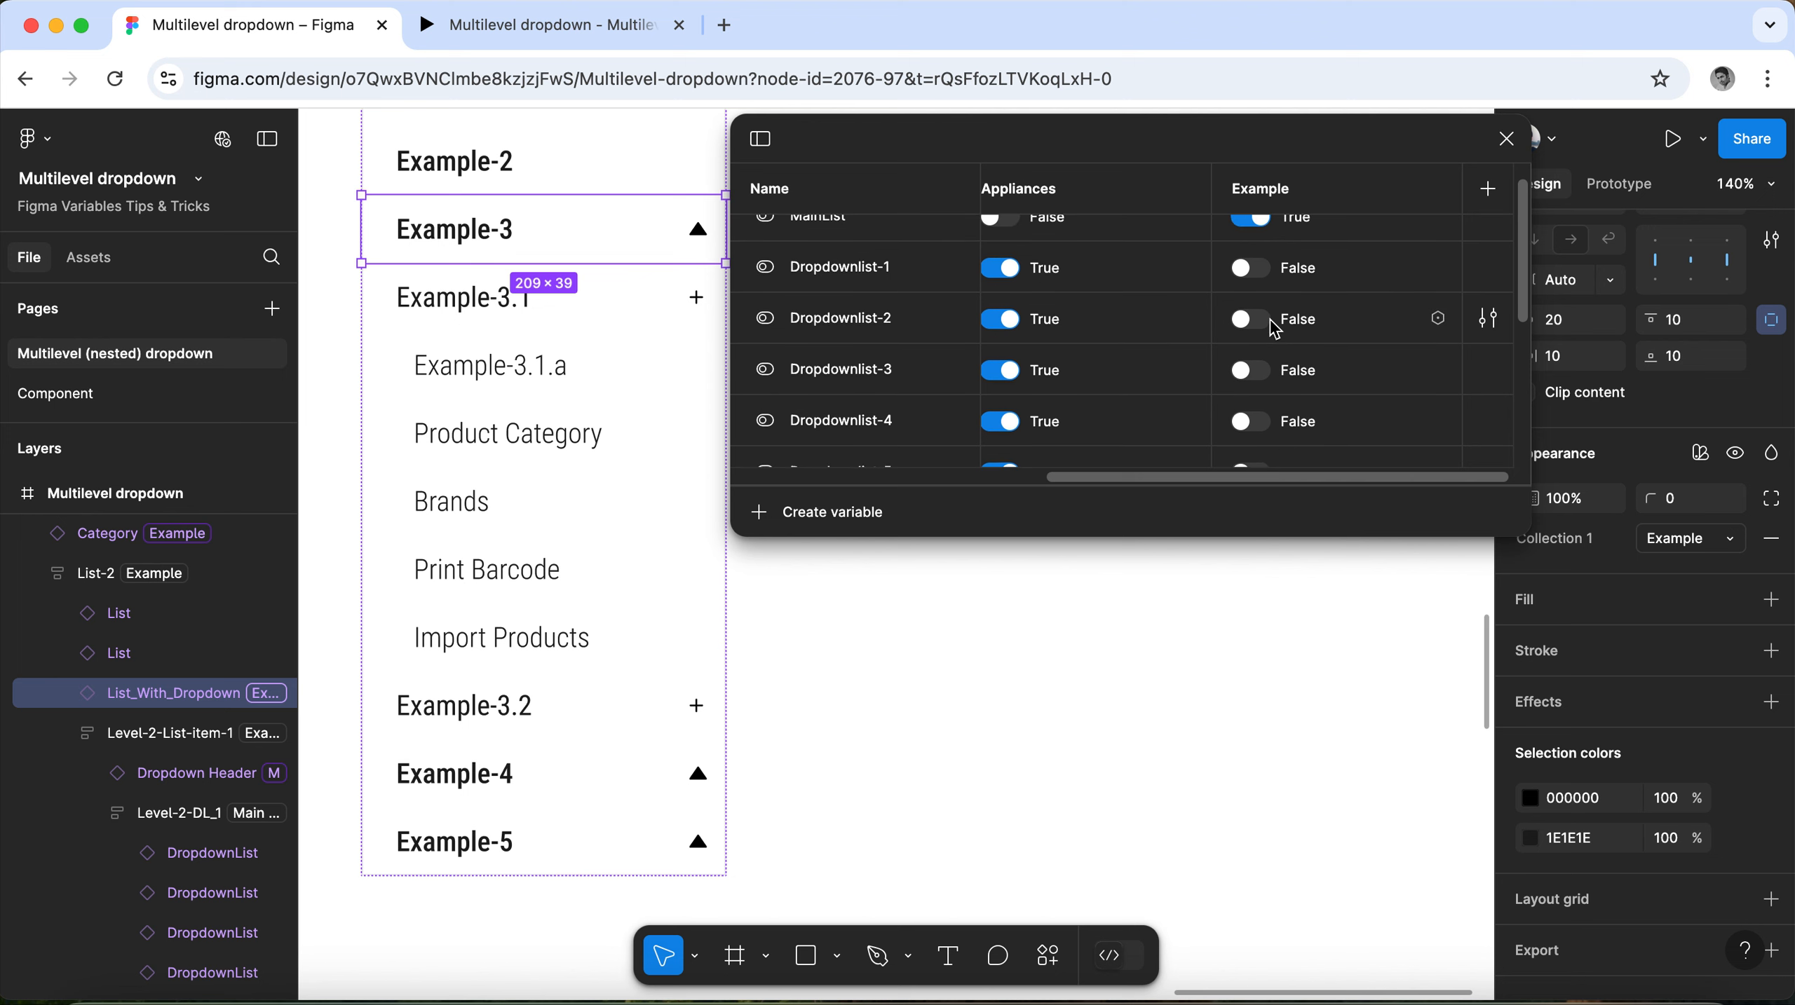
scroll(1275, 329, "up", 1)
left_click(493, 371)
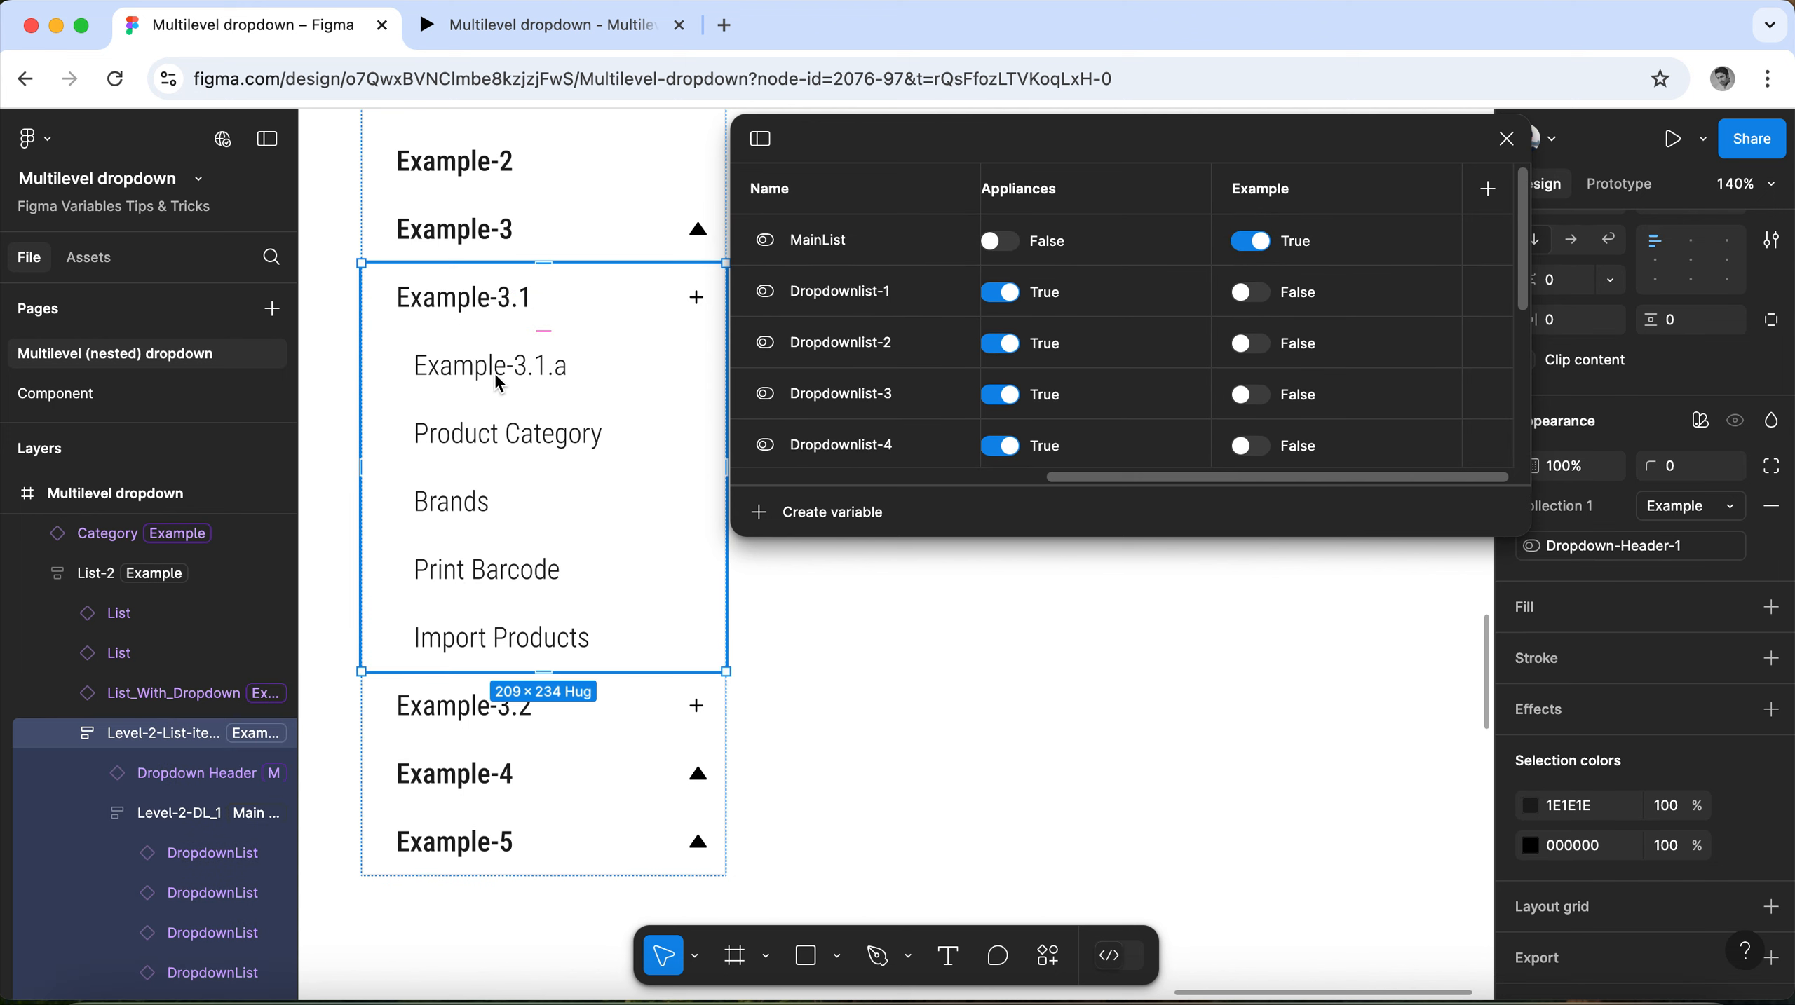
left_click(494, 370)
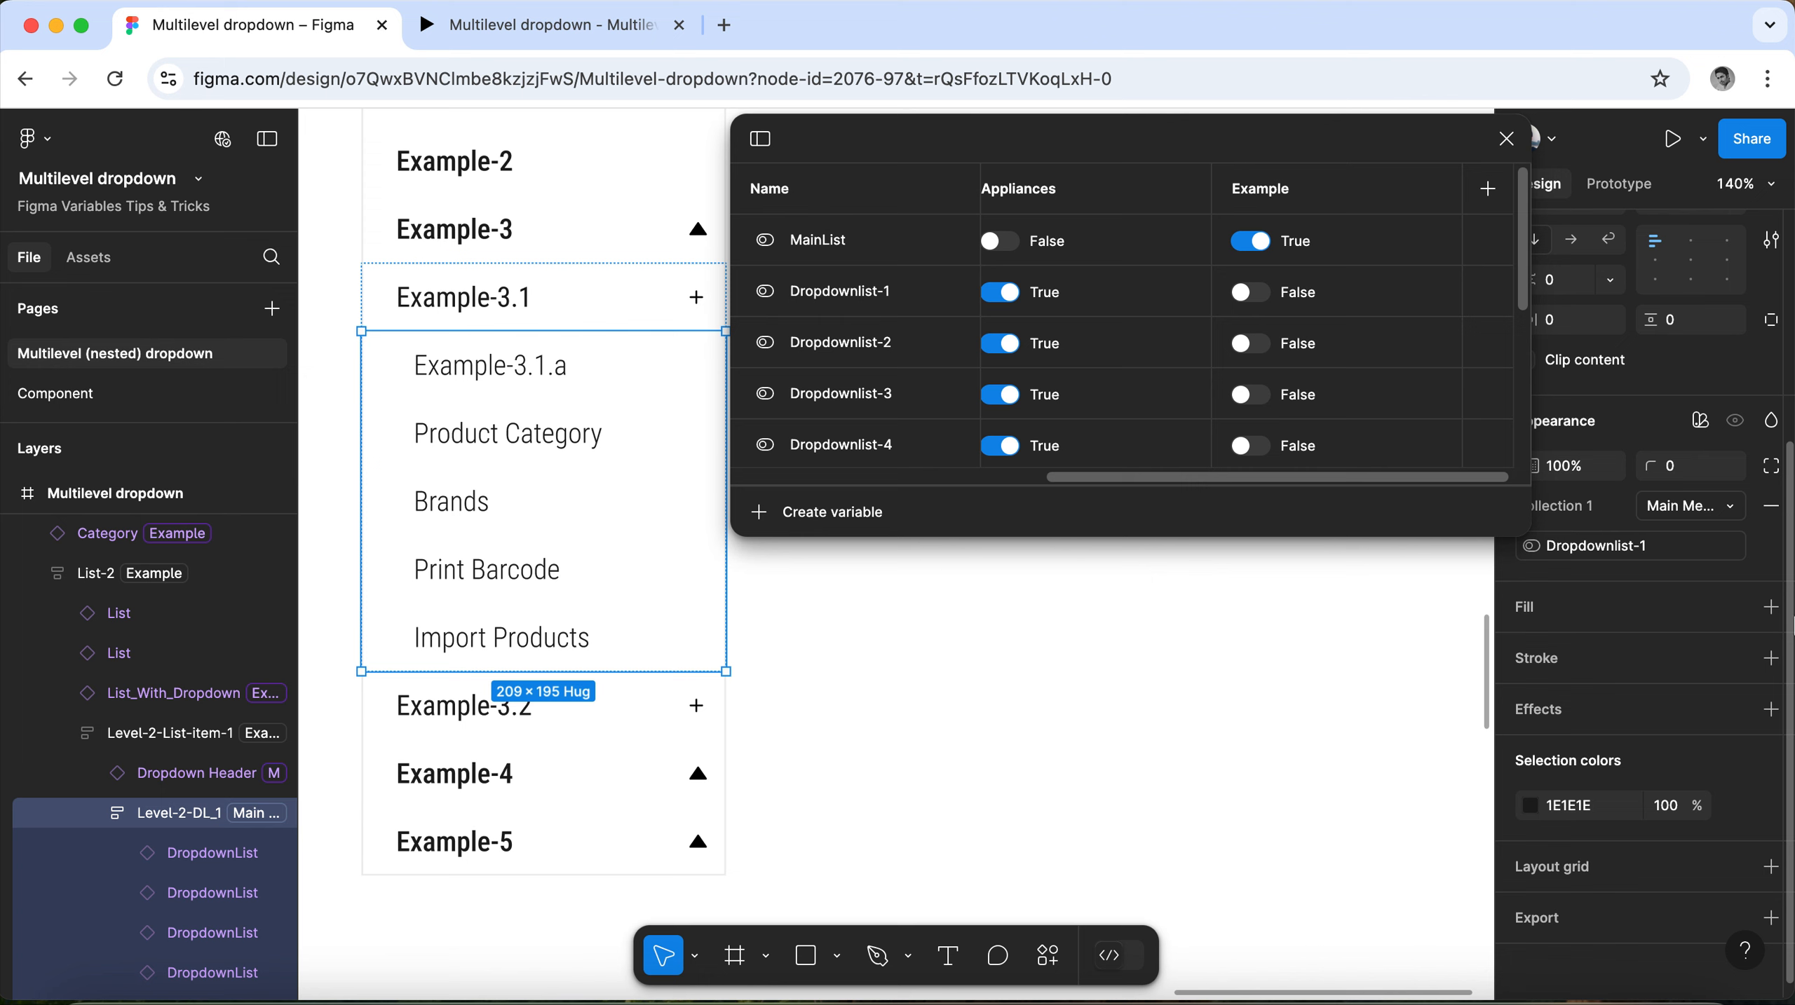
left_click(1733, 517)
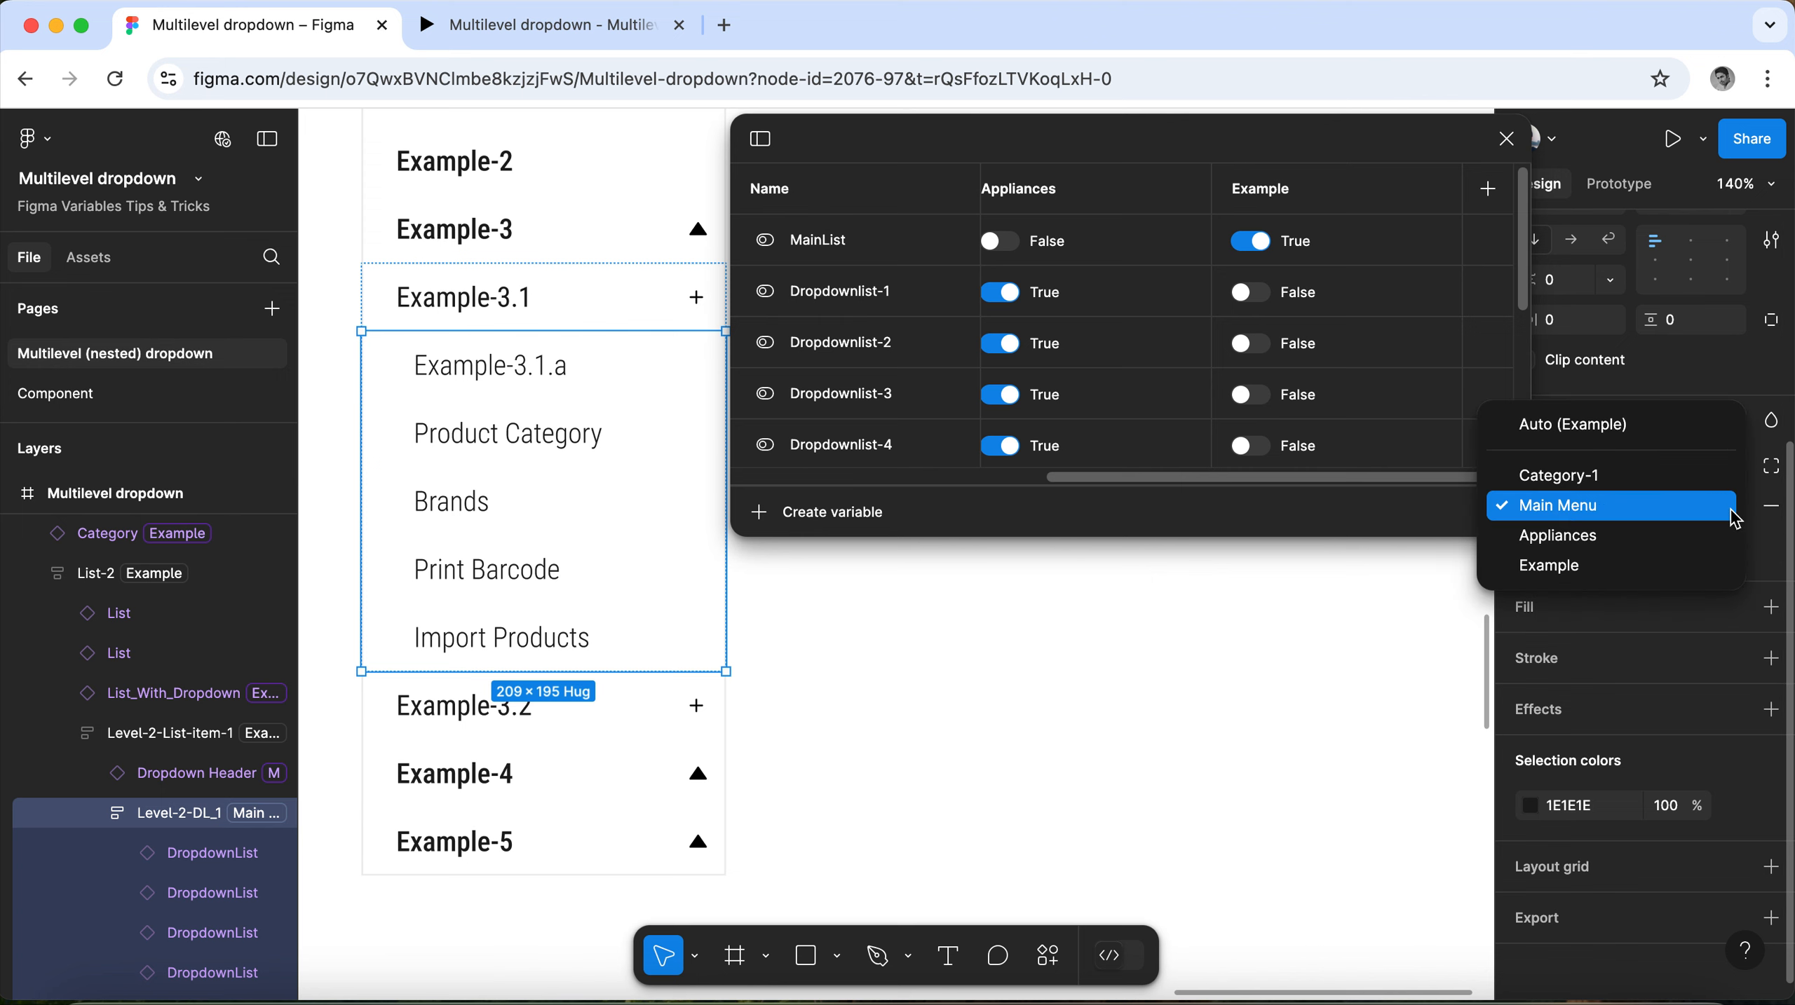
left_click(1712, 567)
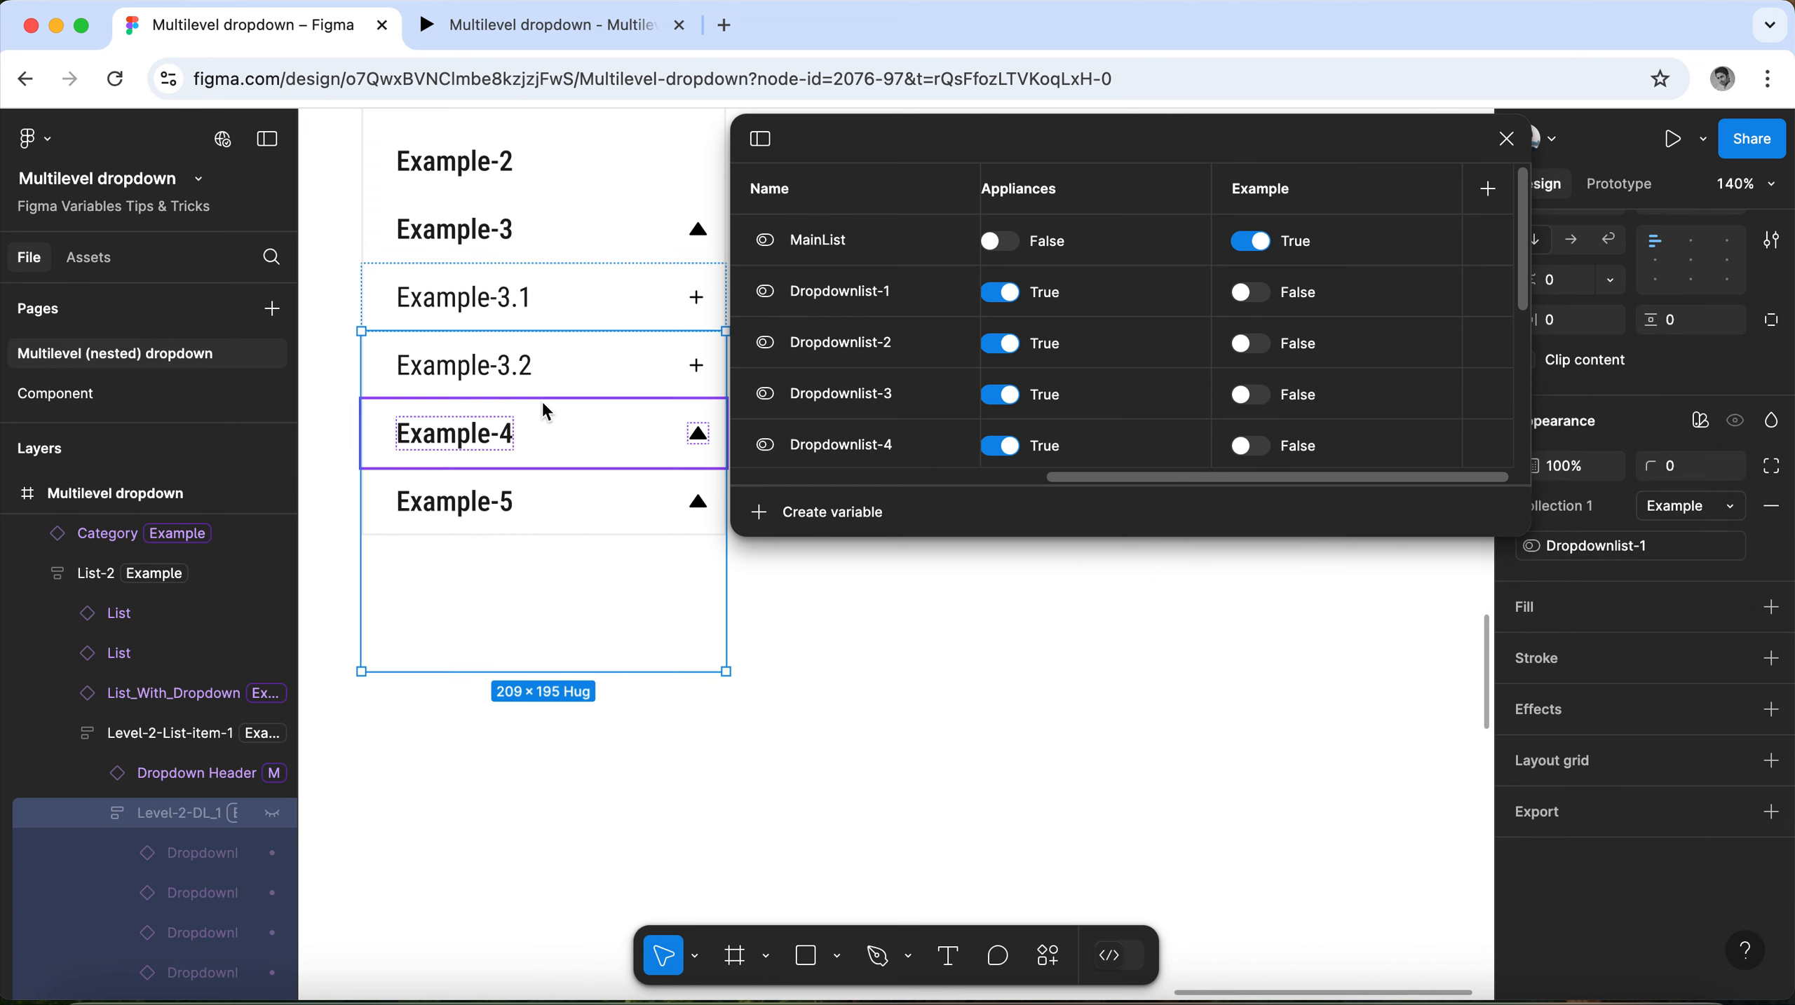
Switch Dropdown-Header-3, Dropdown-Header-4 and Dropdown-Header-5 to True in the Example mode to show the headers under Example-4 and Example-5.
left_click(542, 431)
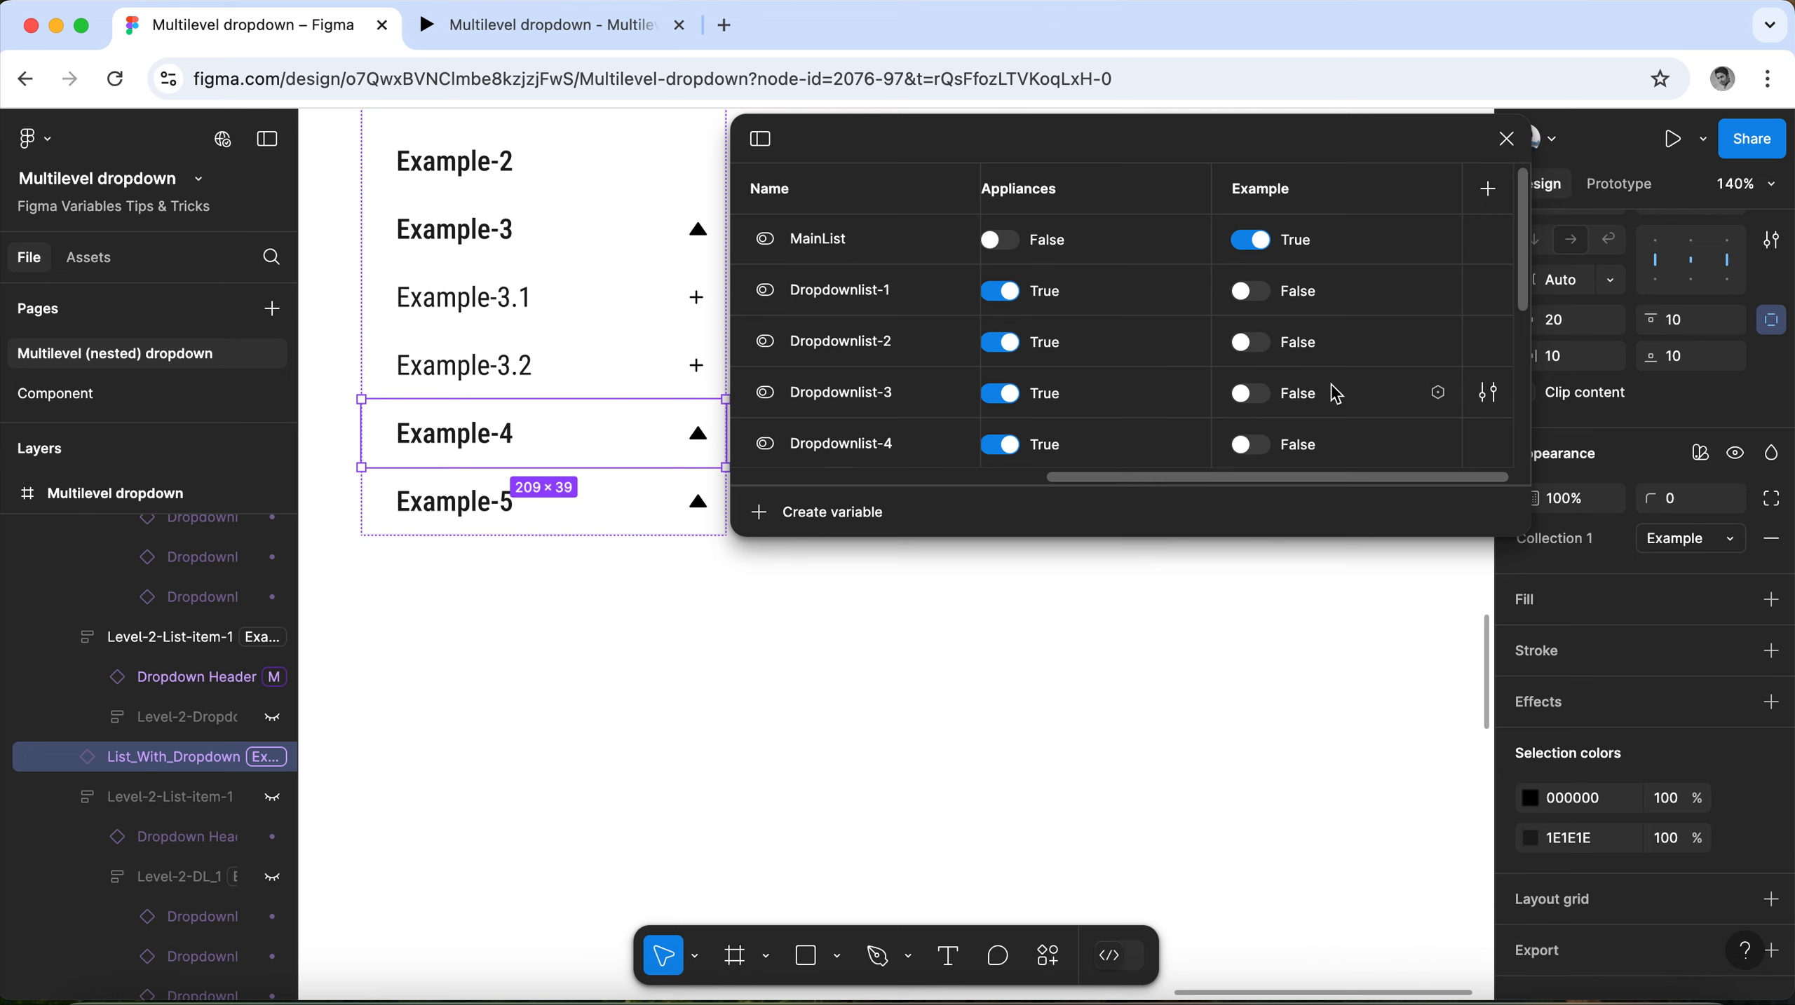
scroll(1274, 427, "down", 5)
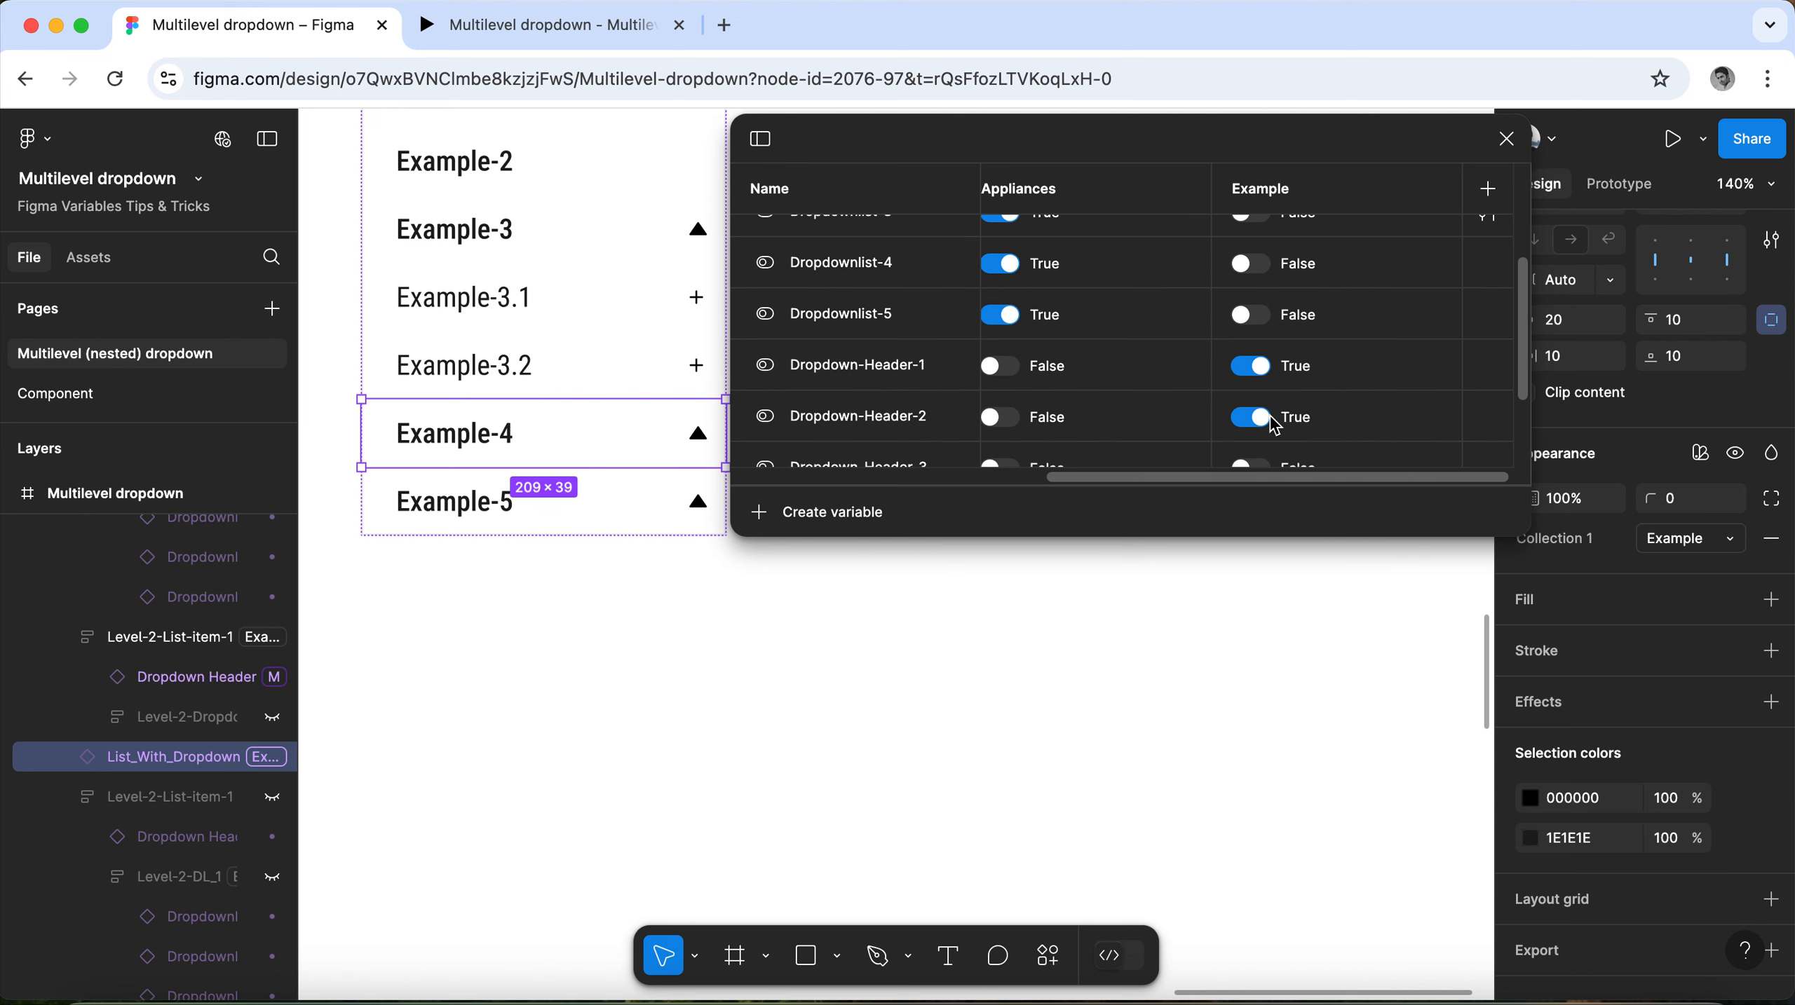
scroll(1275, 426, "down", 3)
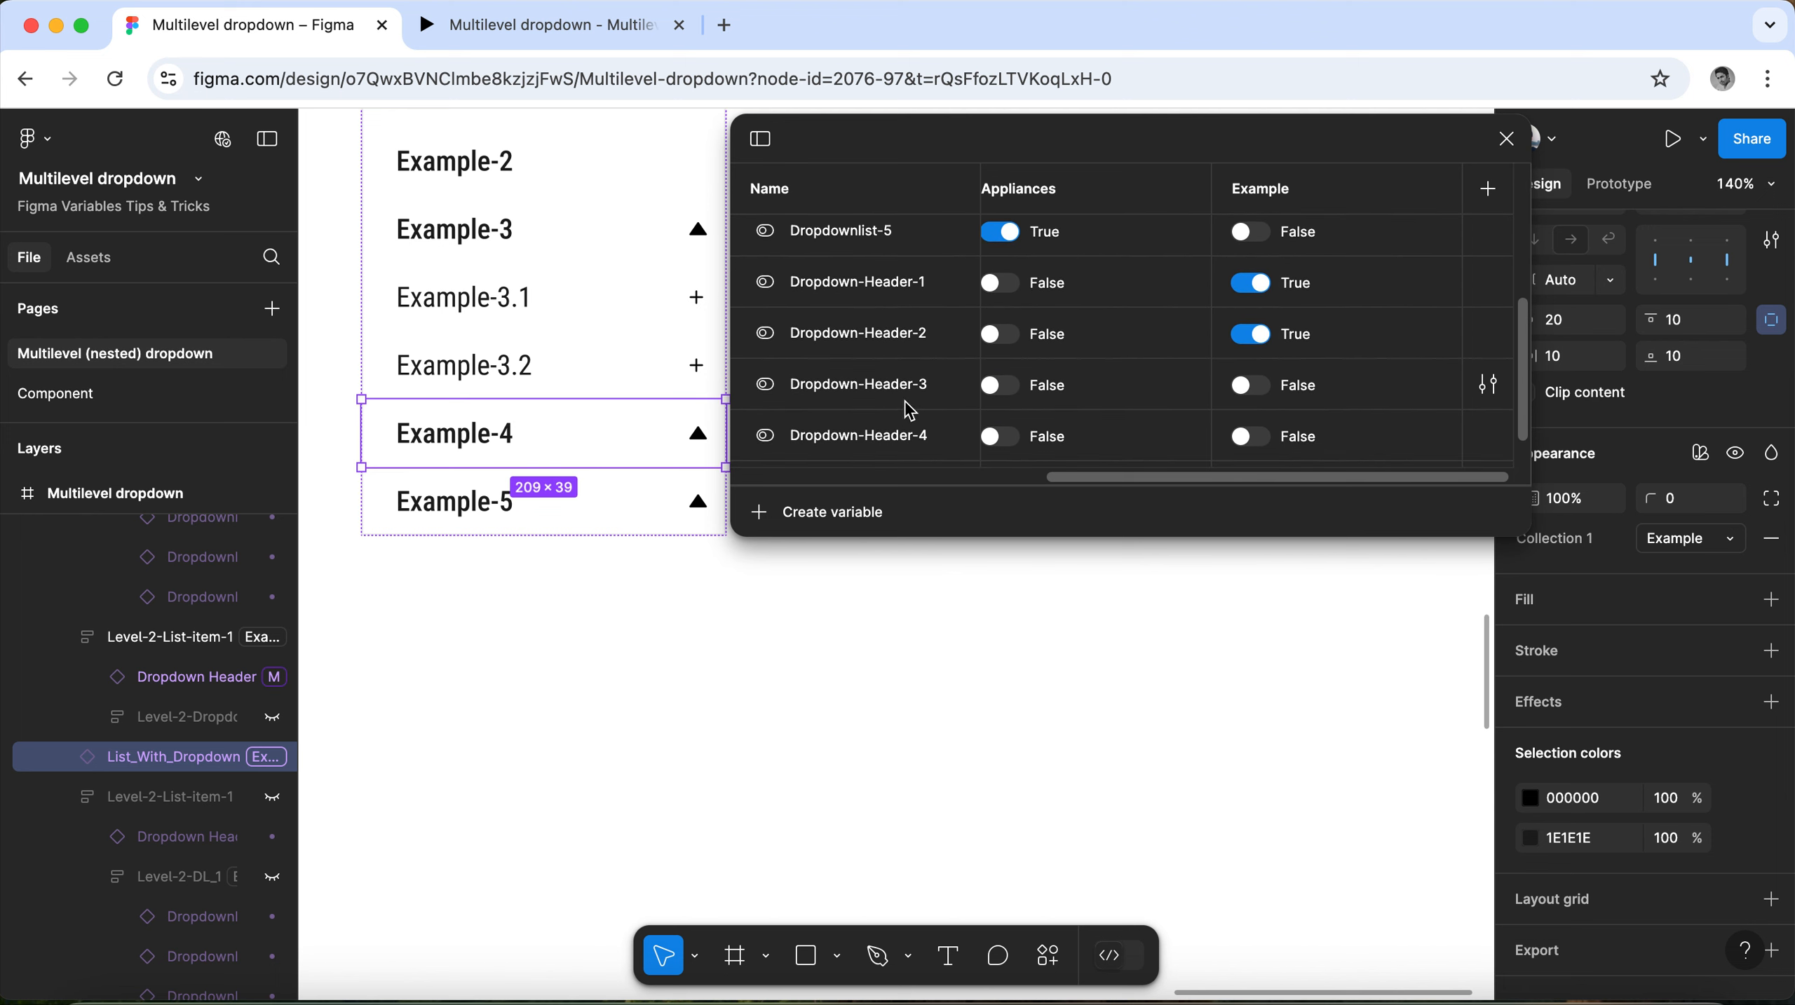
left_click(1251, 386)
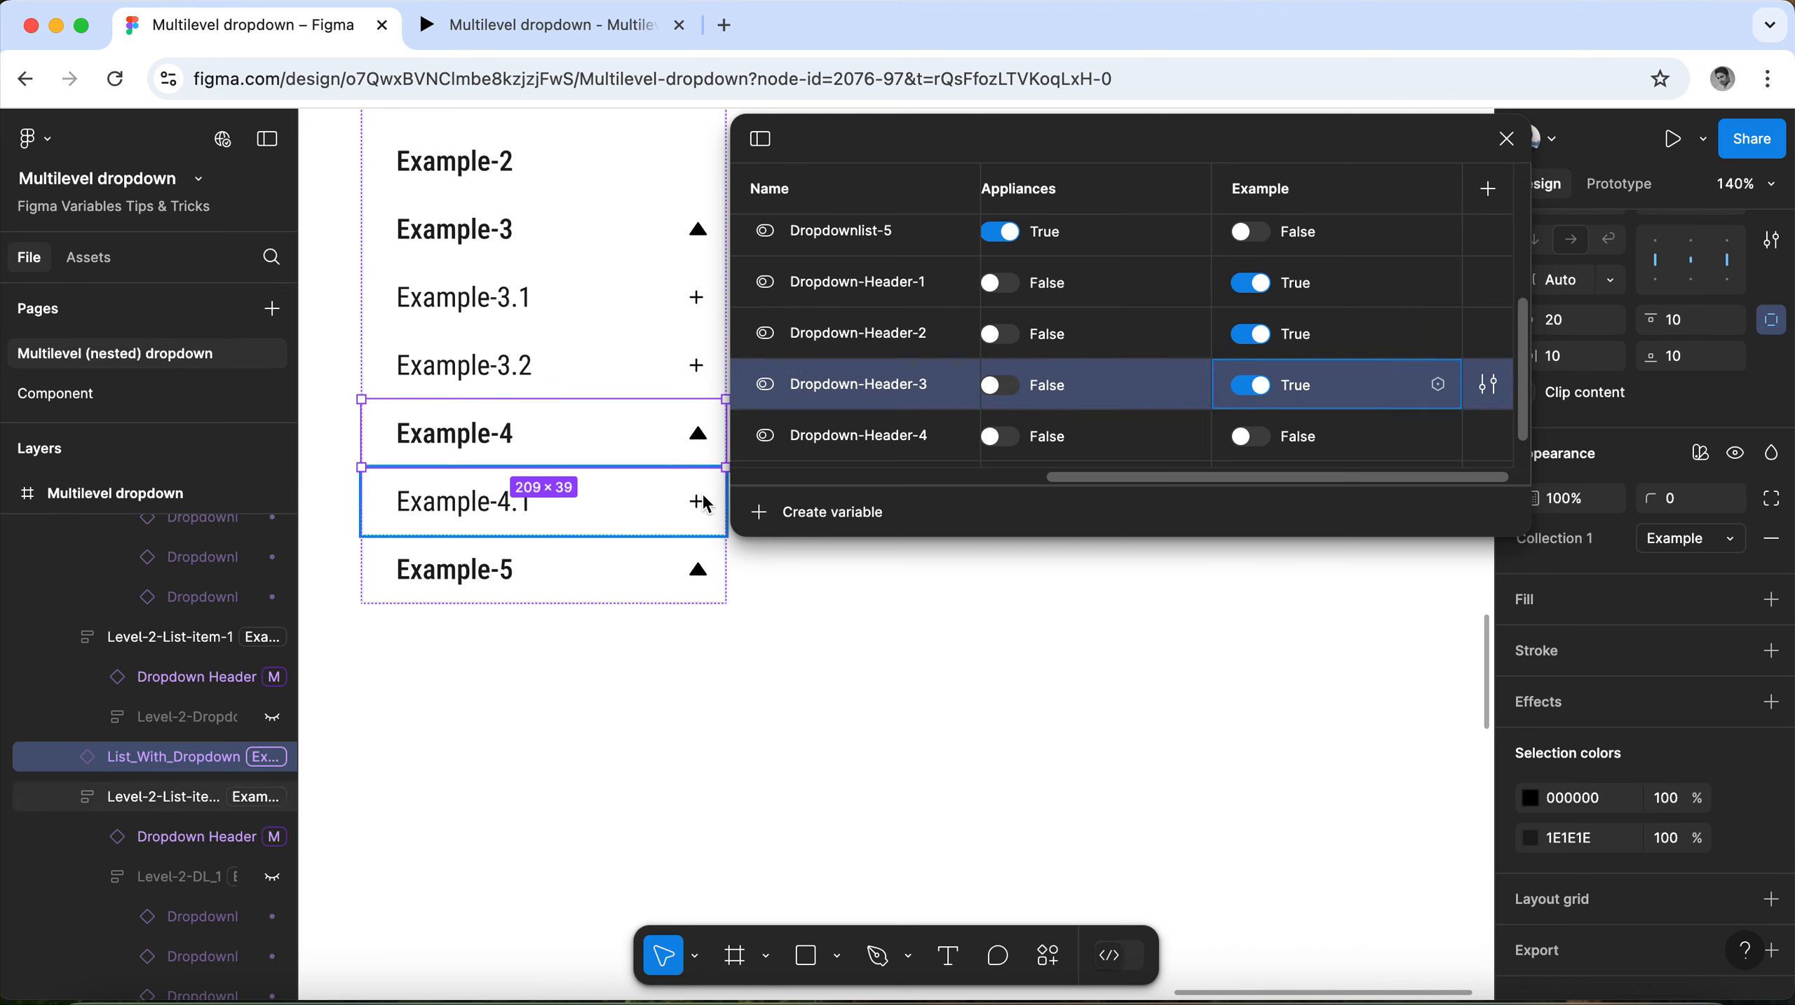
scroll(1252, 380, "down", 2)
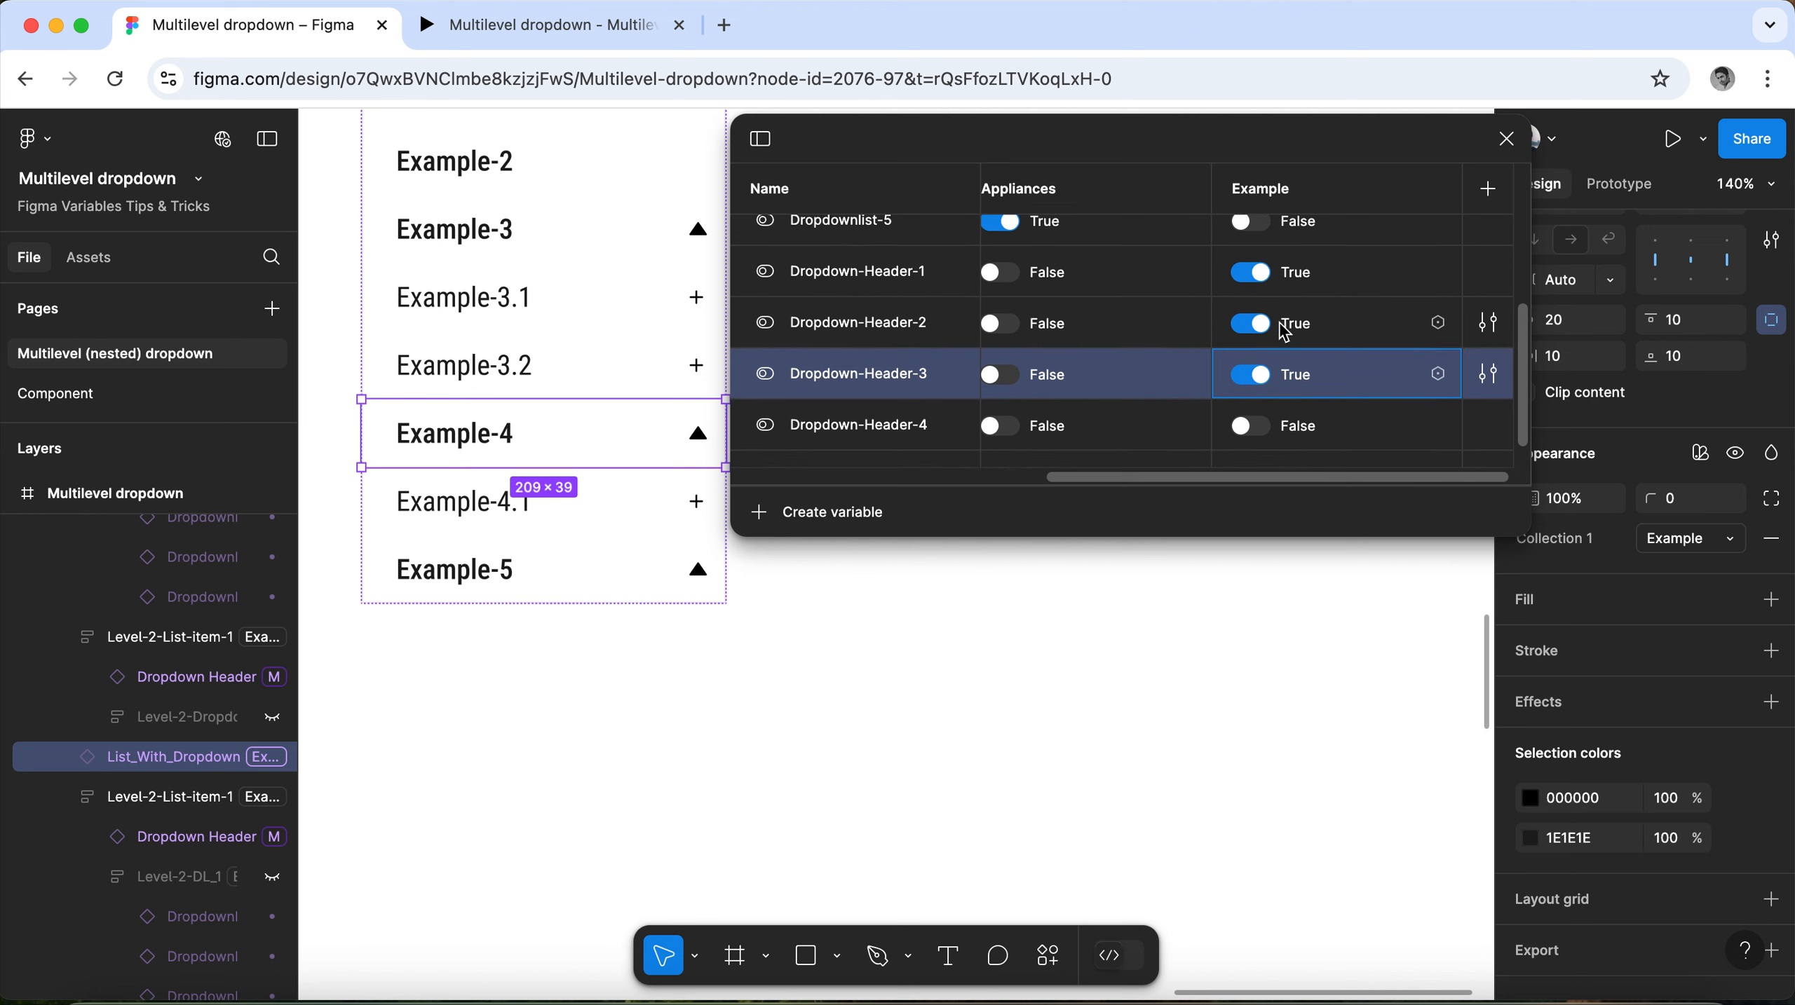
left_click(1260, 394)
left_click(1250, 392)
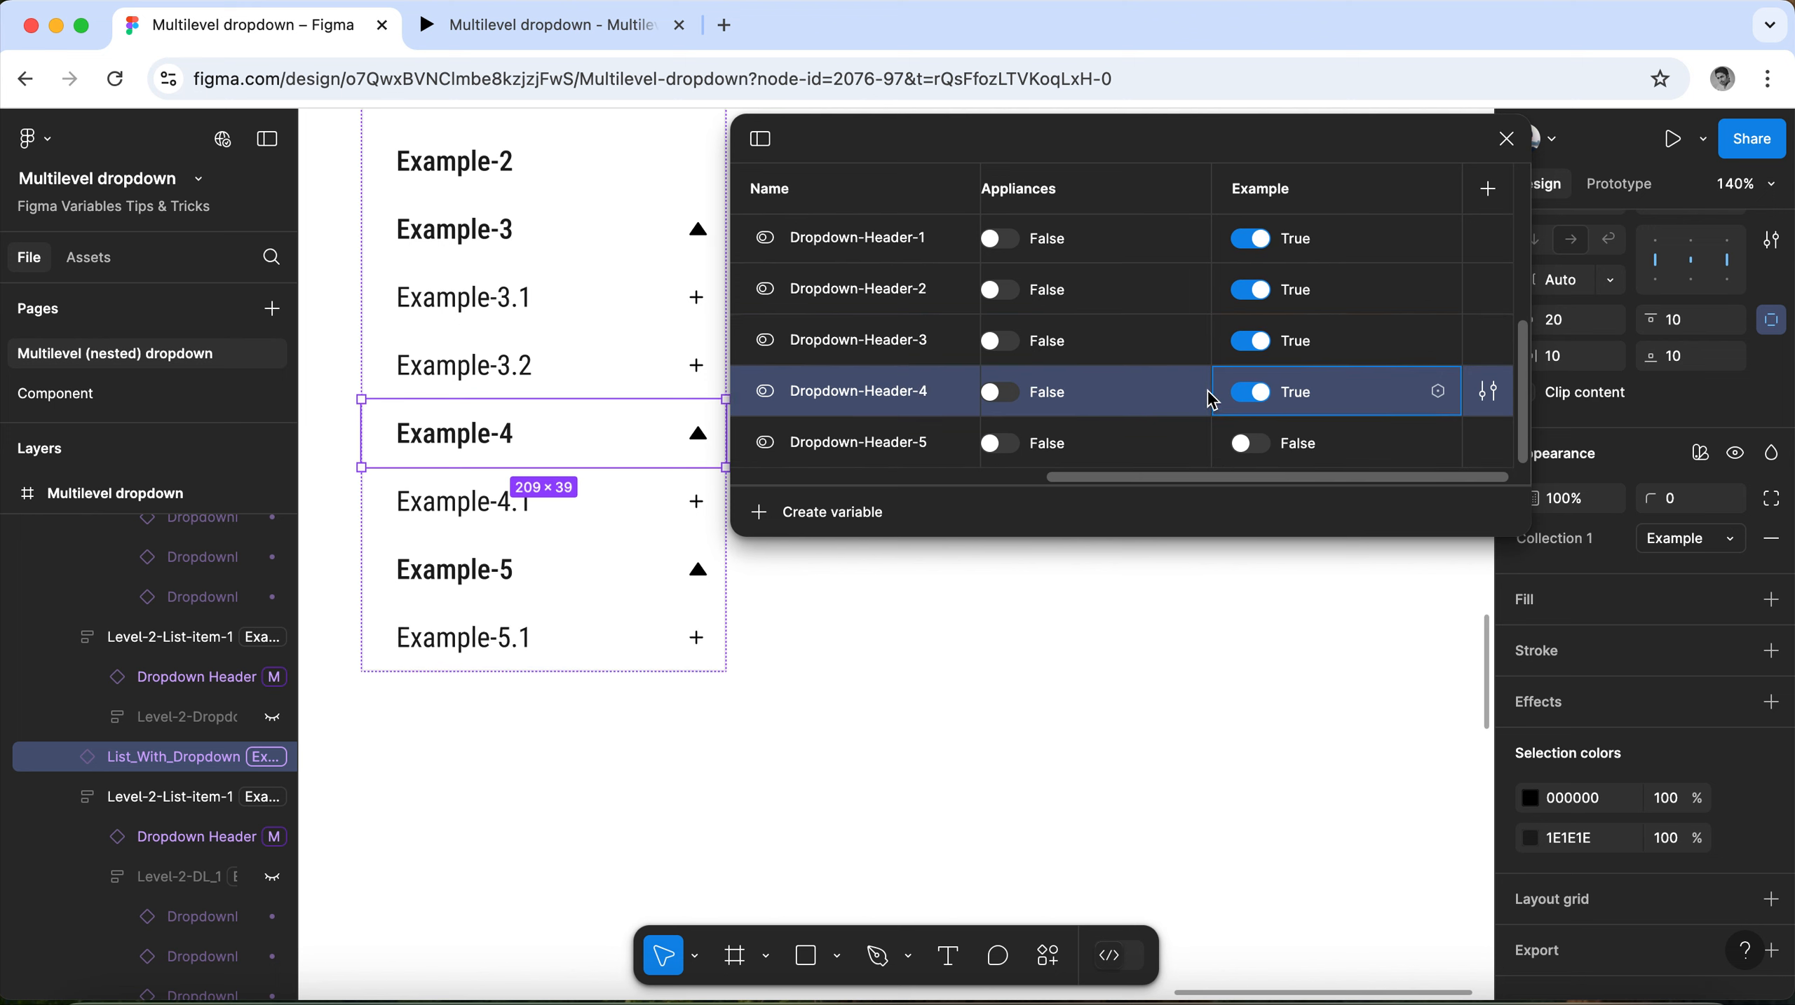
left_click(1251, 444)
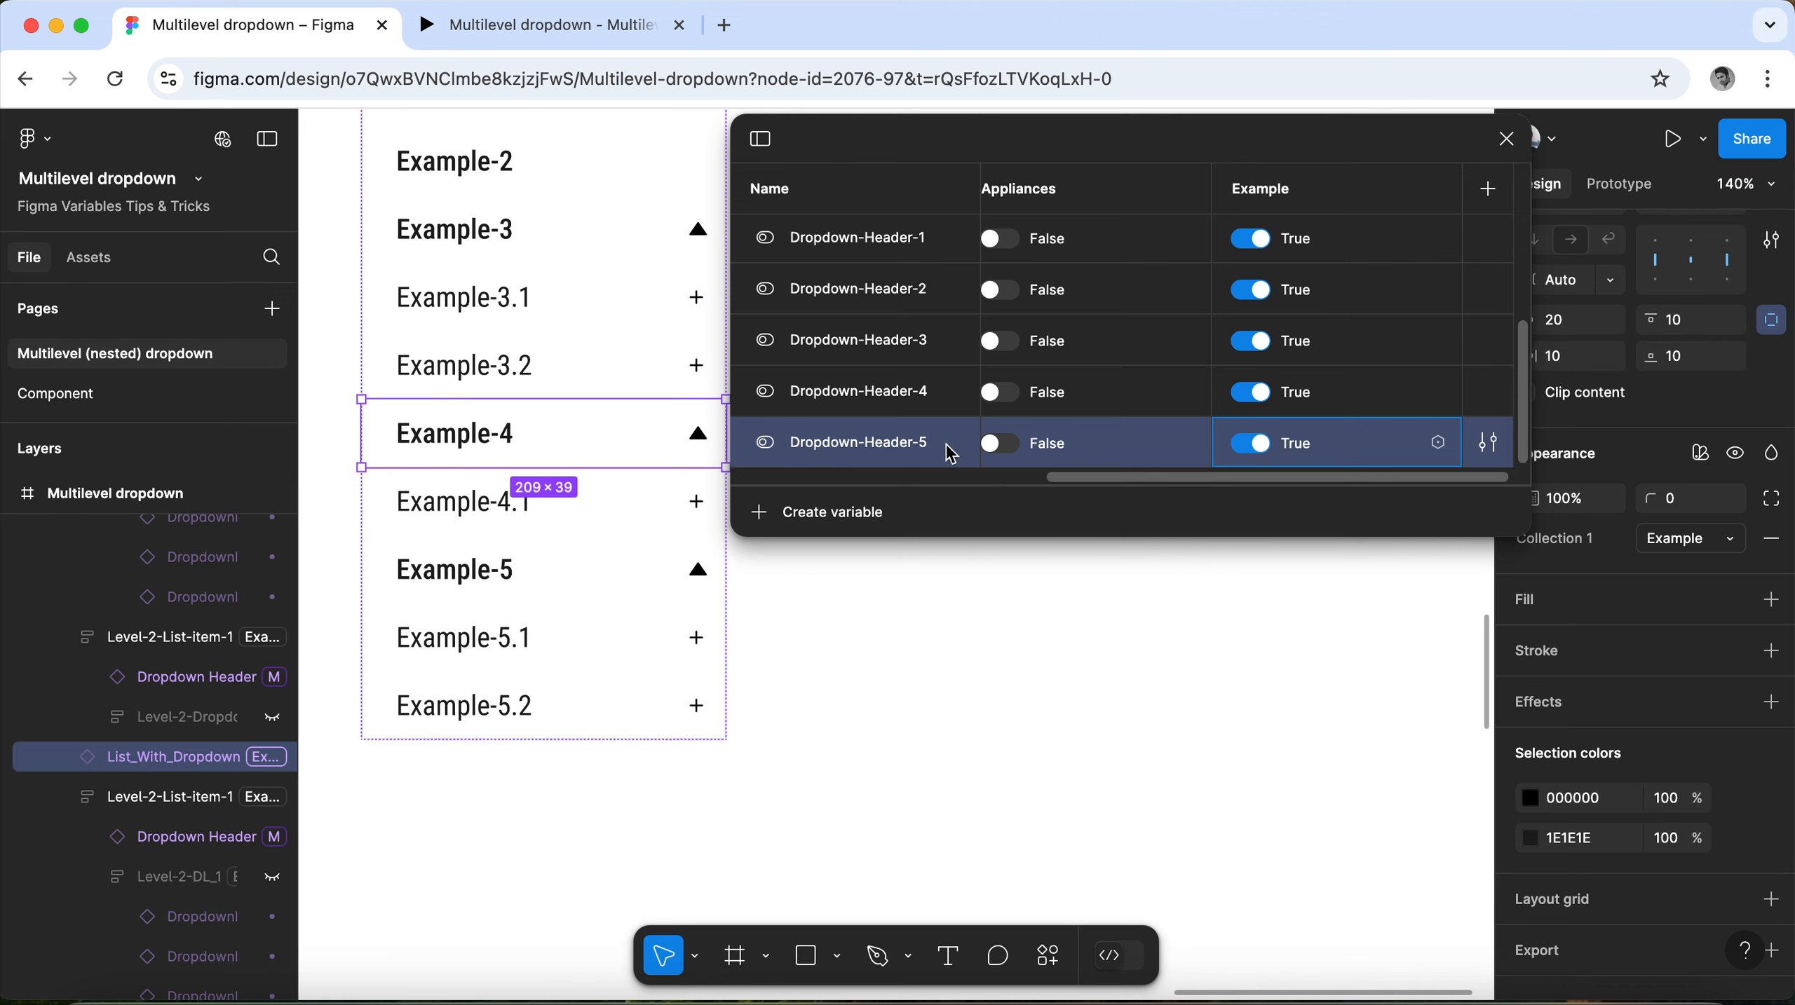
Switch Dropdownlist-1 through Dropdownlist-5 to True in the Example mode to show every nested list.
scroll(1332, 387, "up", 2)
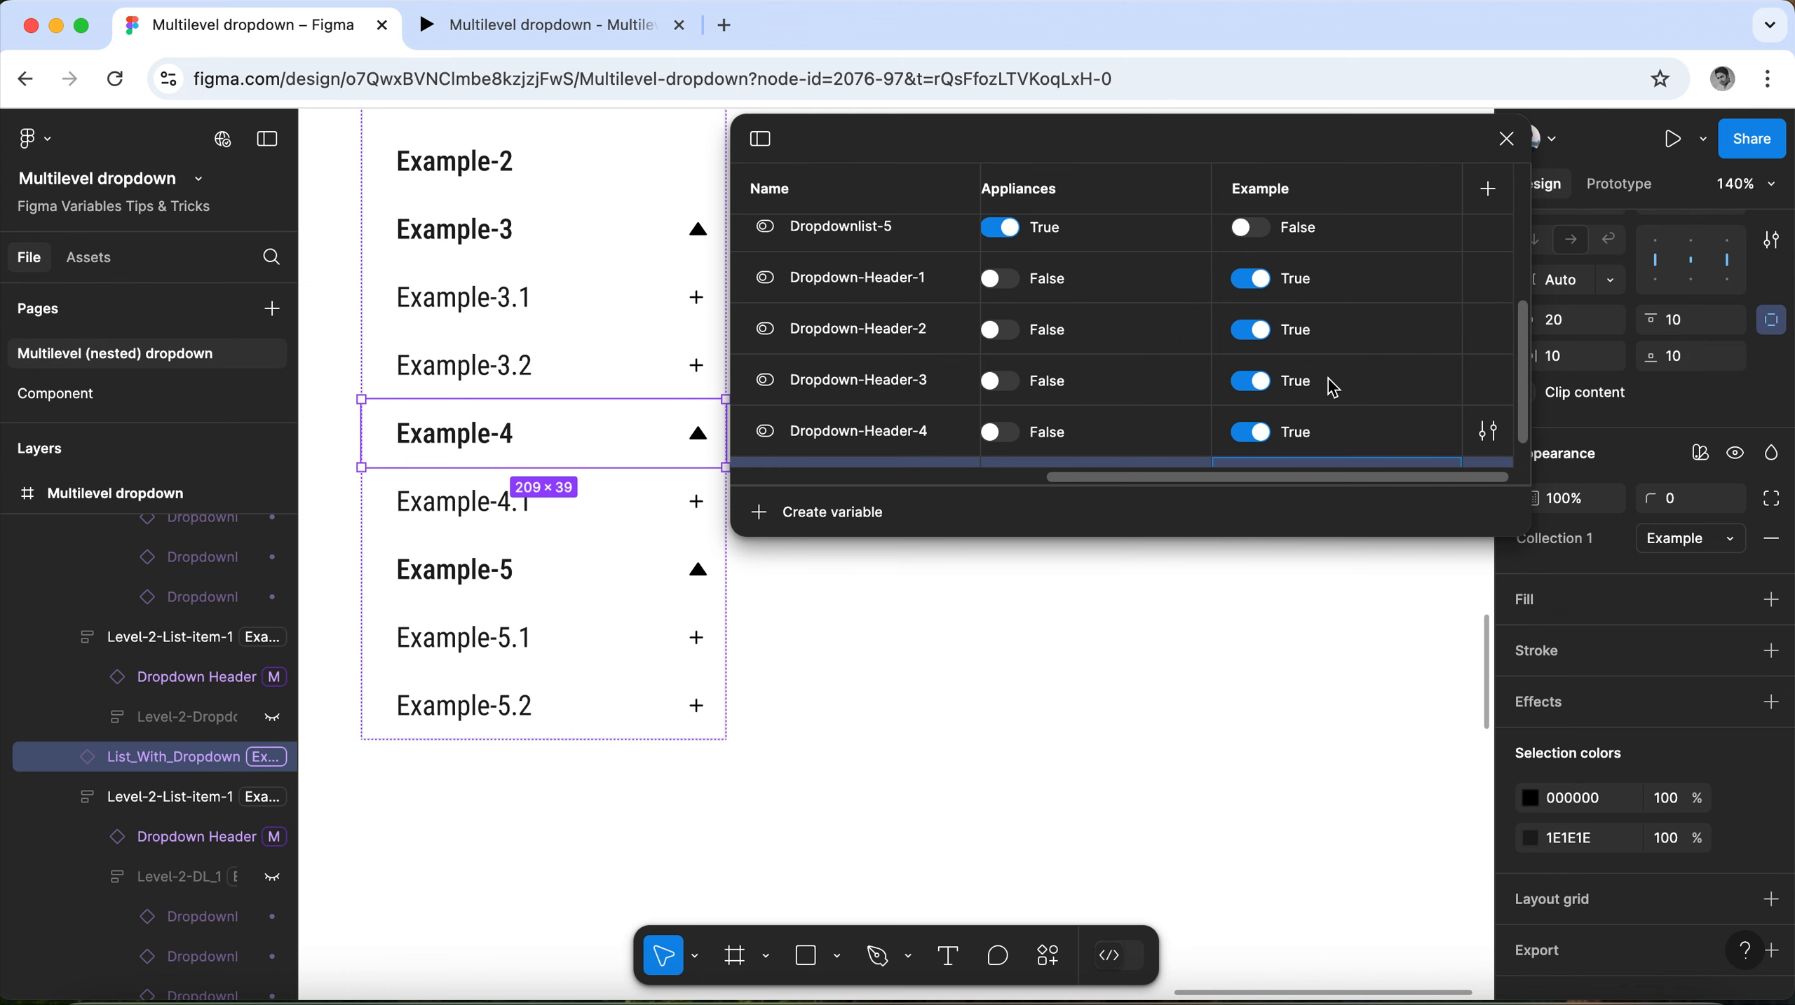
scroll(1332, 386, "up", 5)
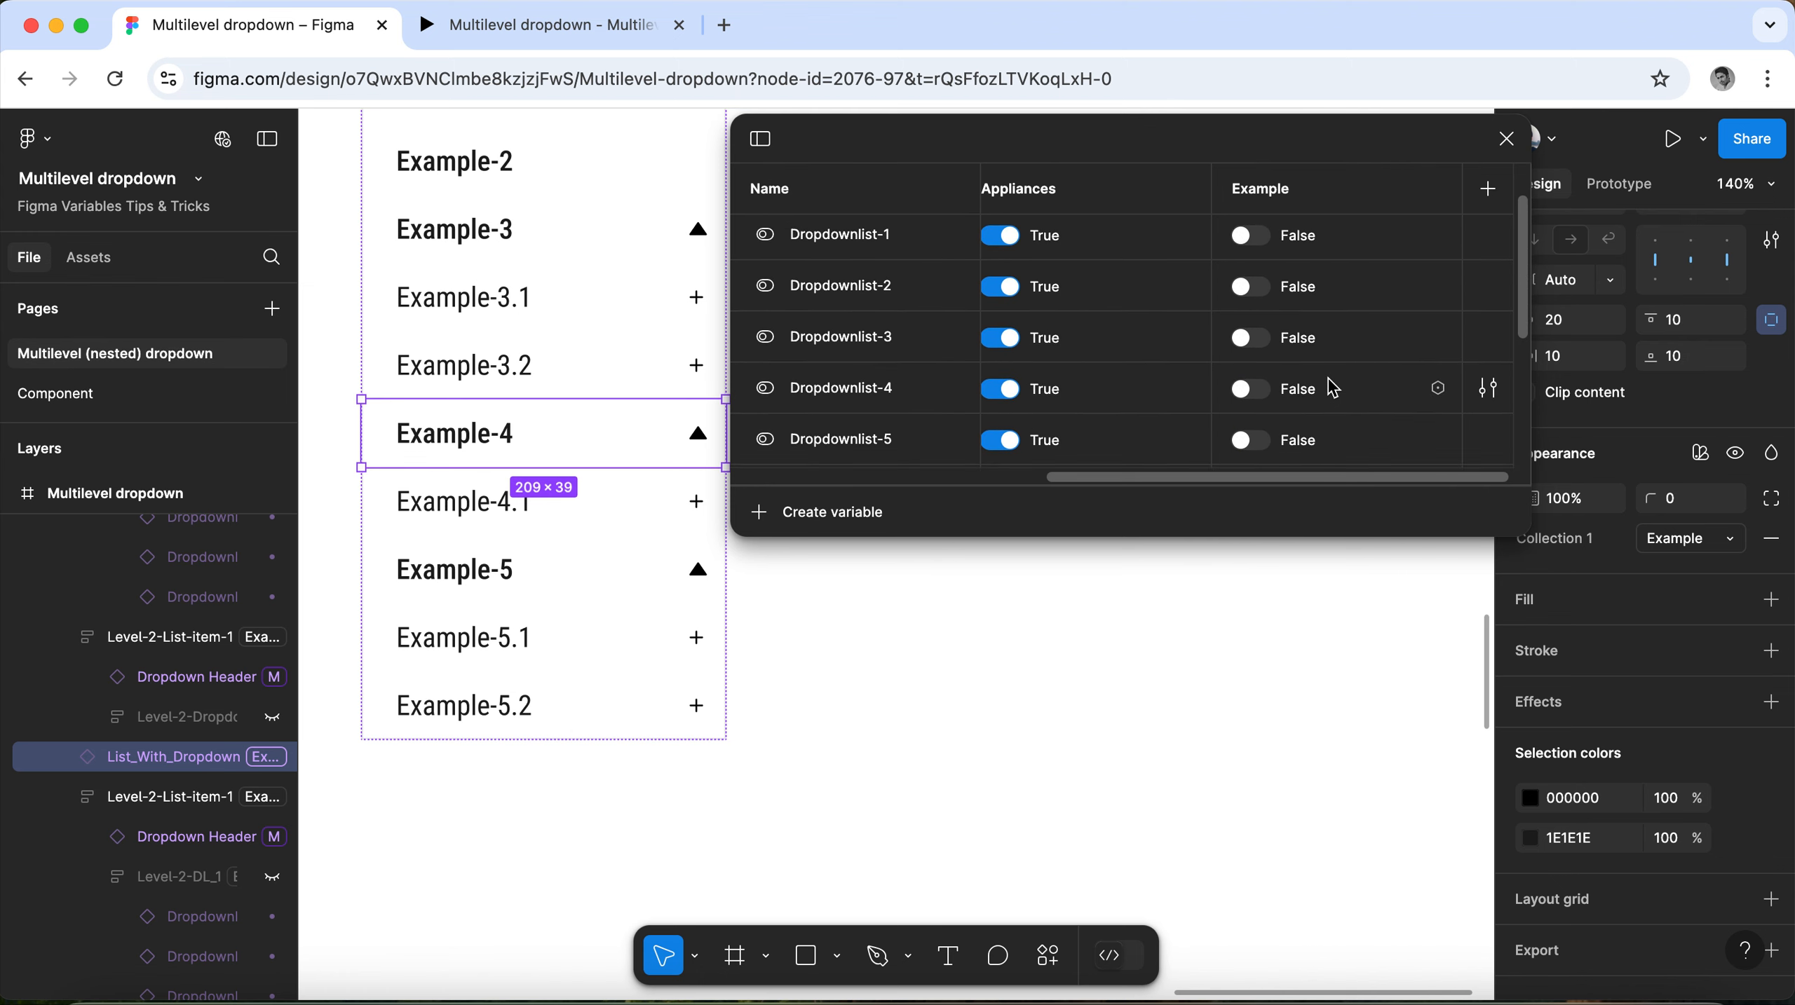
left_click(1260, 260)
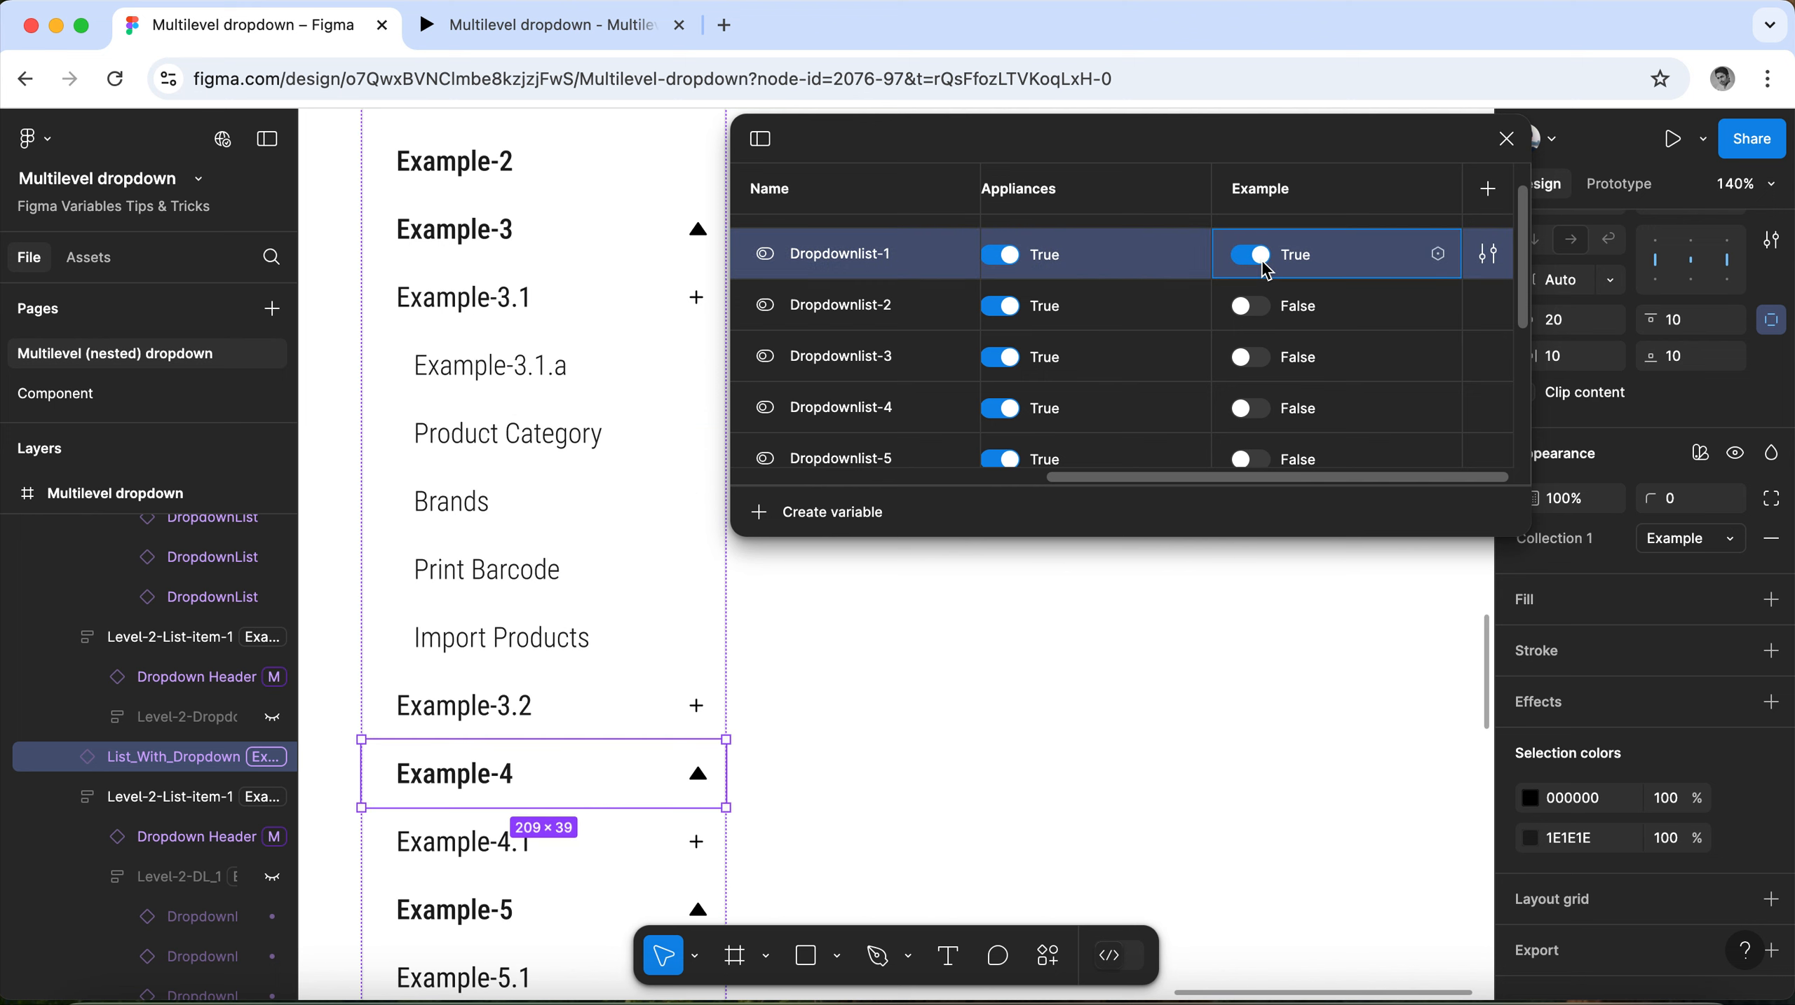
left_click(1250, 307)
scroll(636, 449, "down", 6)
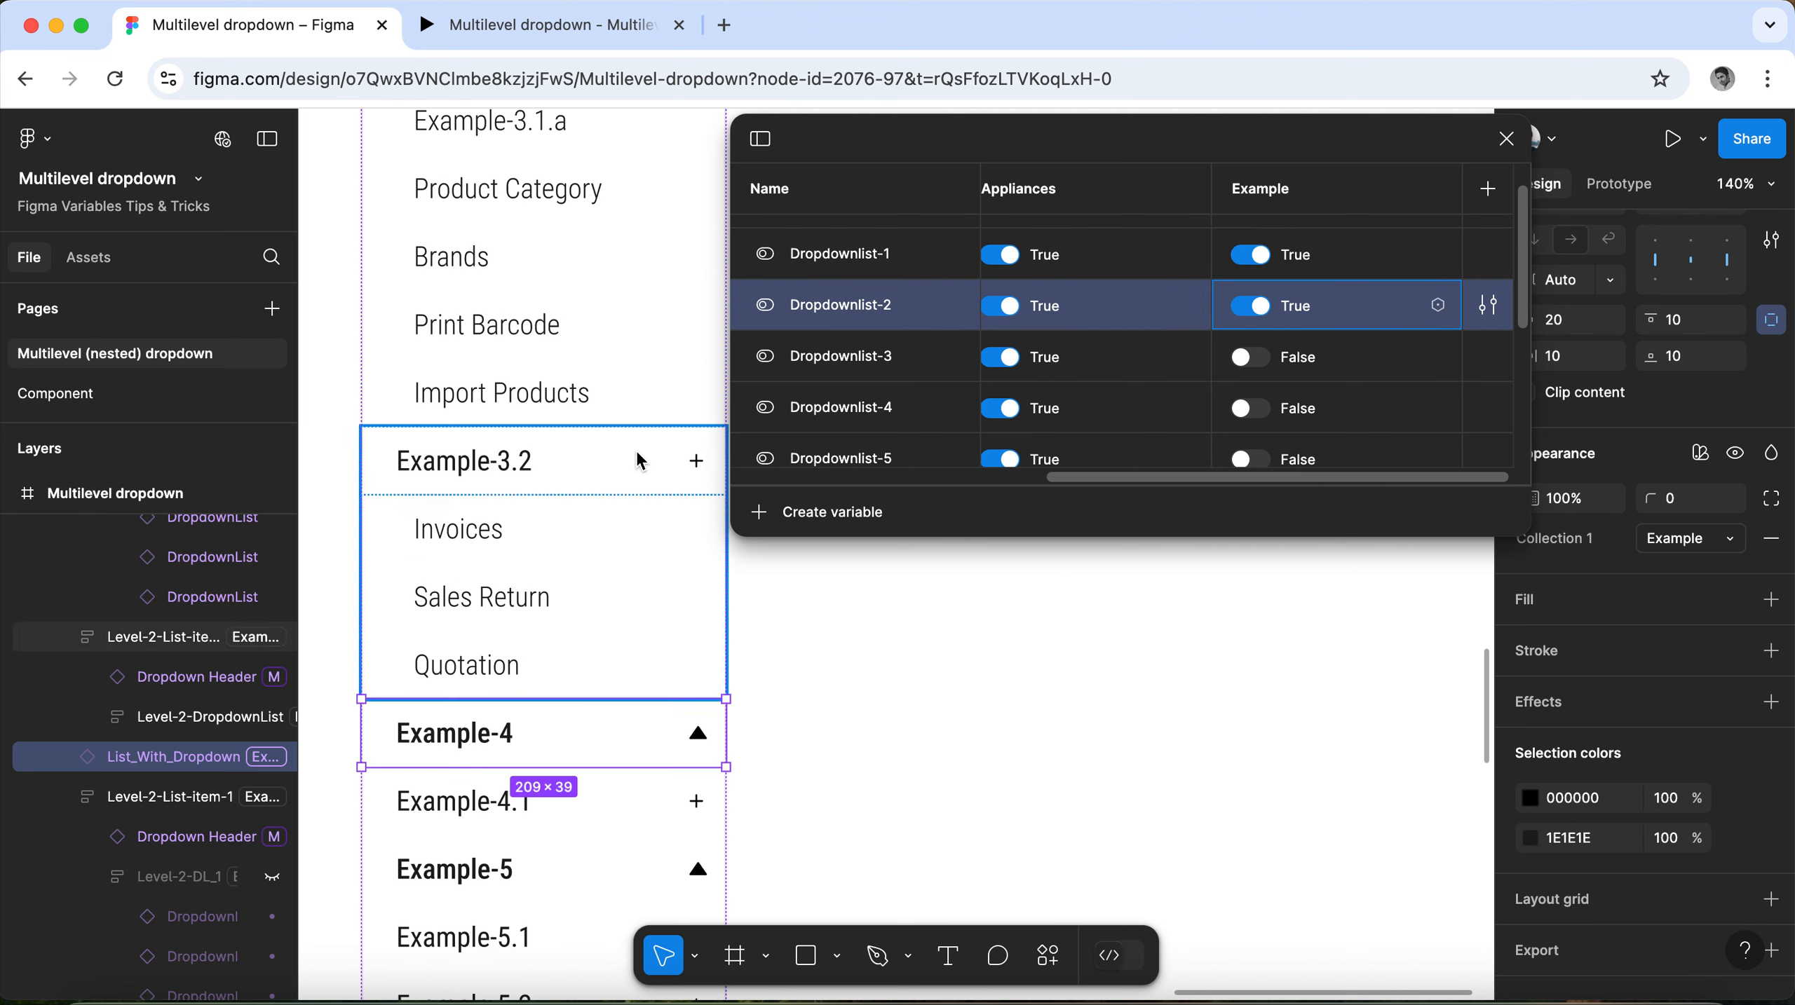
left_click(1254, 358)
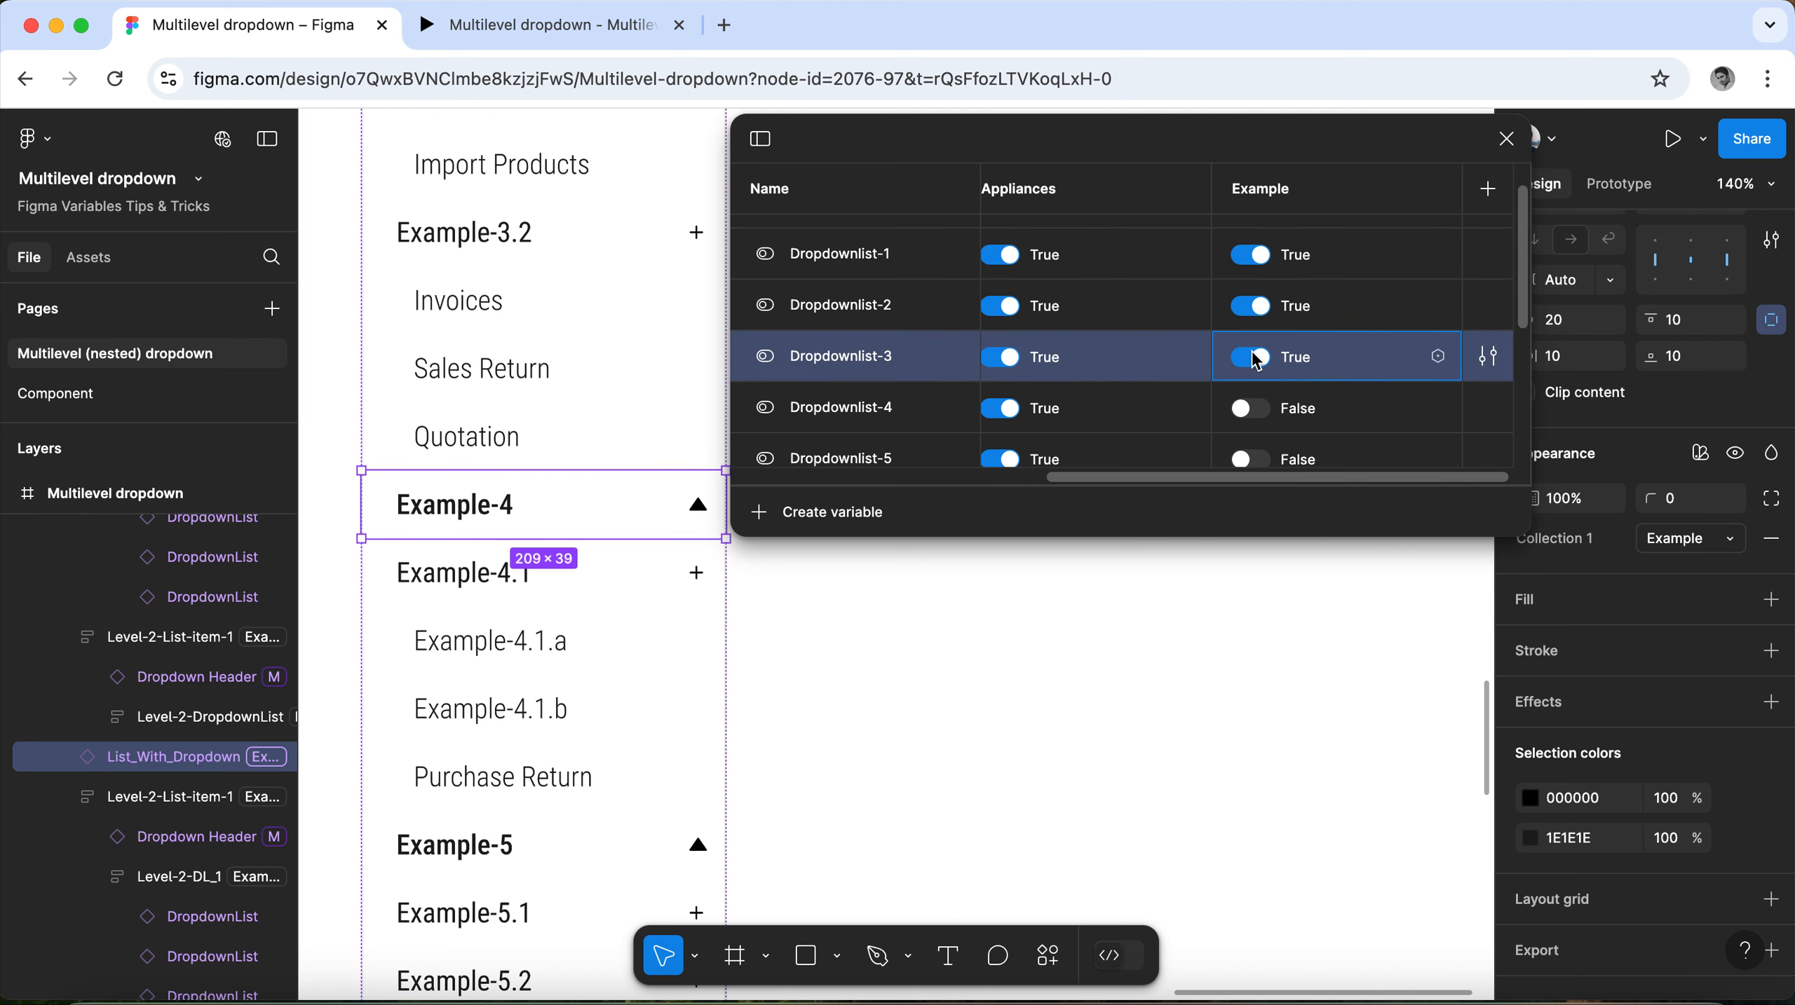
scroll(647, 338, "down", 4)
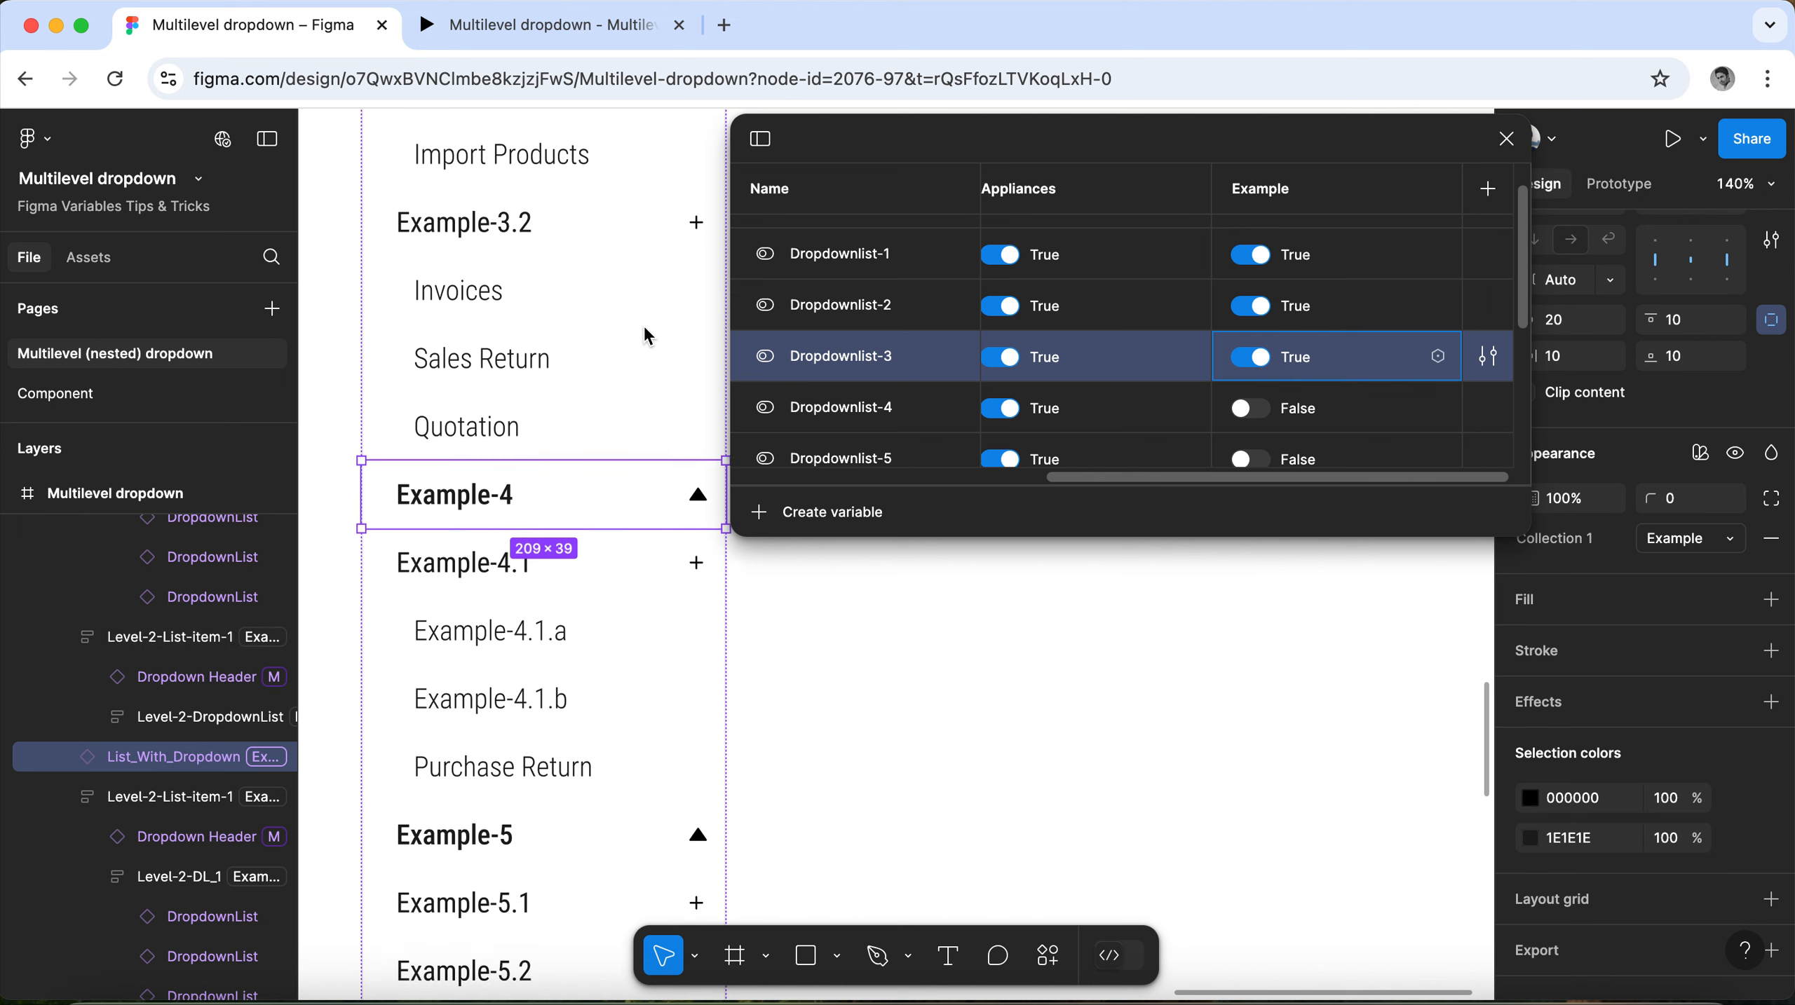
left_click(1252, 409)
scroll(338, 367, "down", 8)
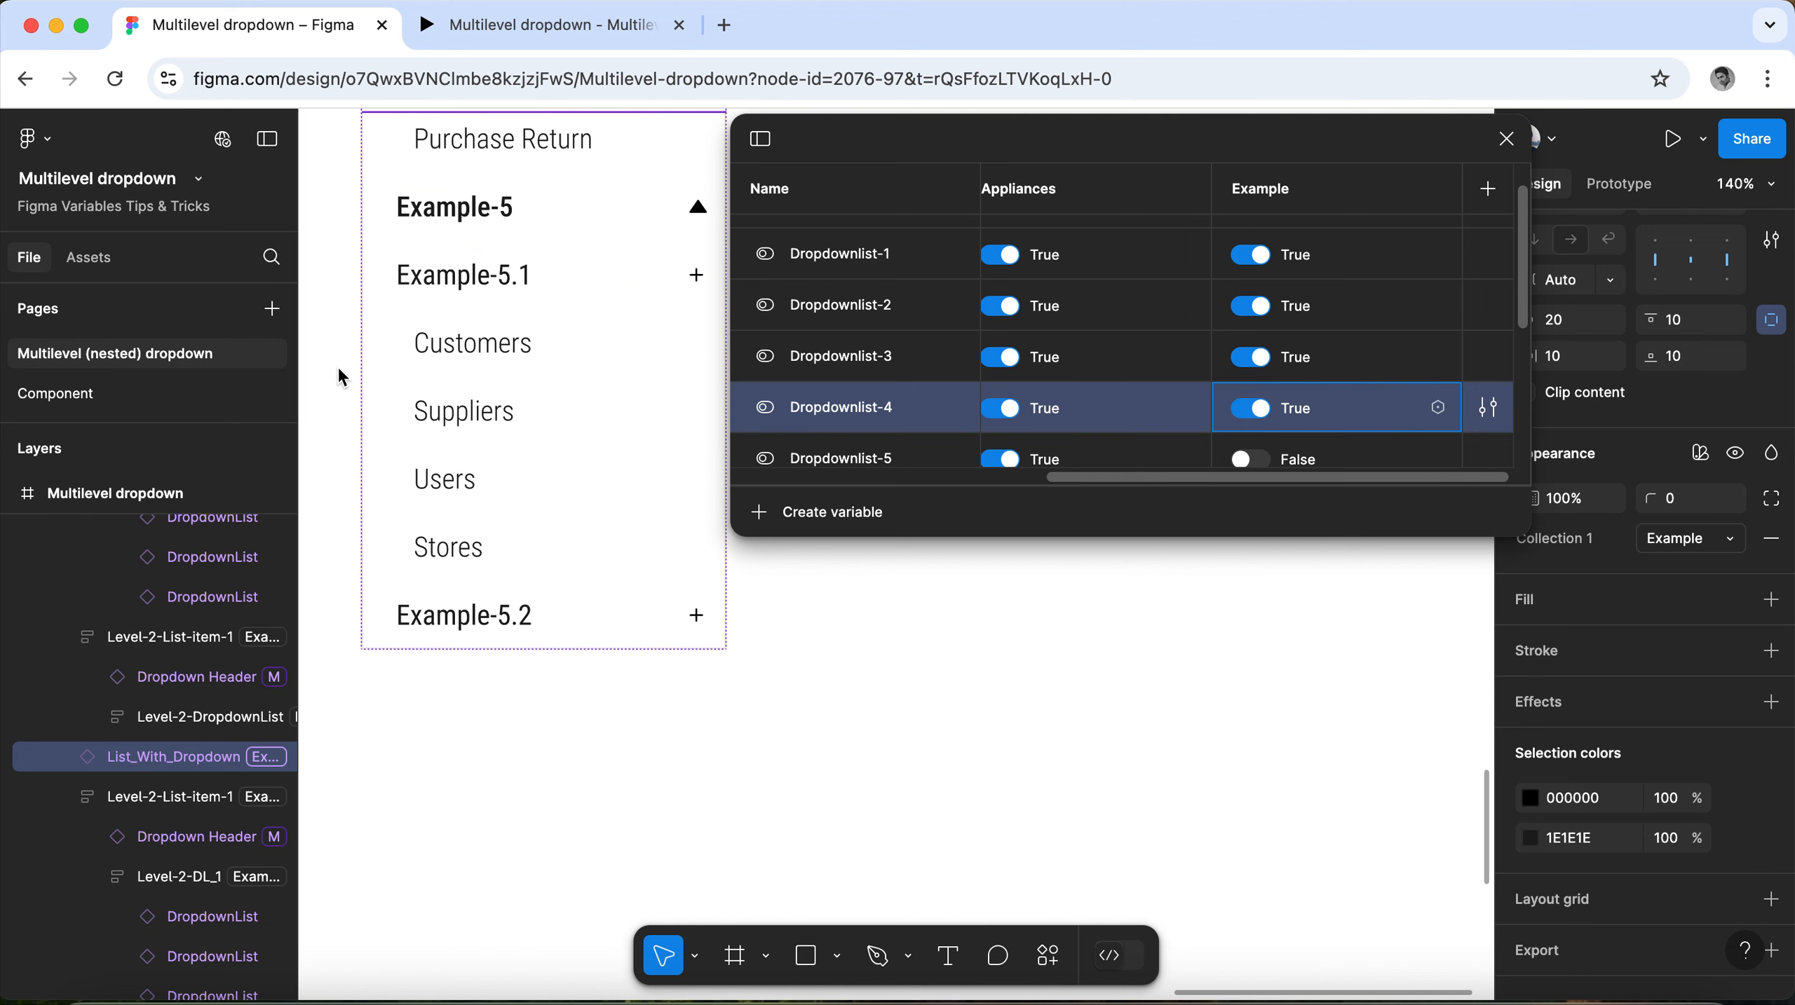
left_click(1252, 459)
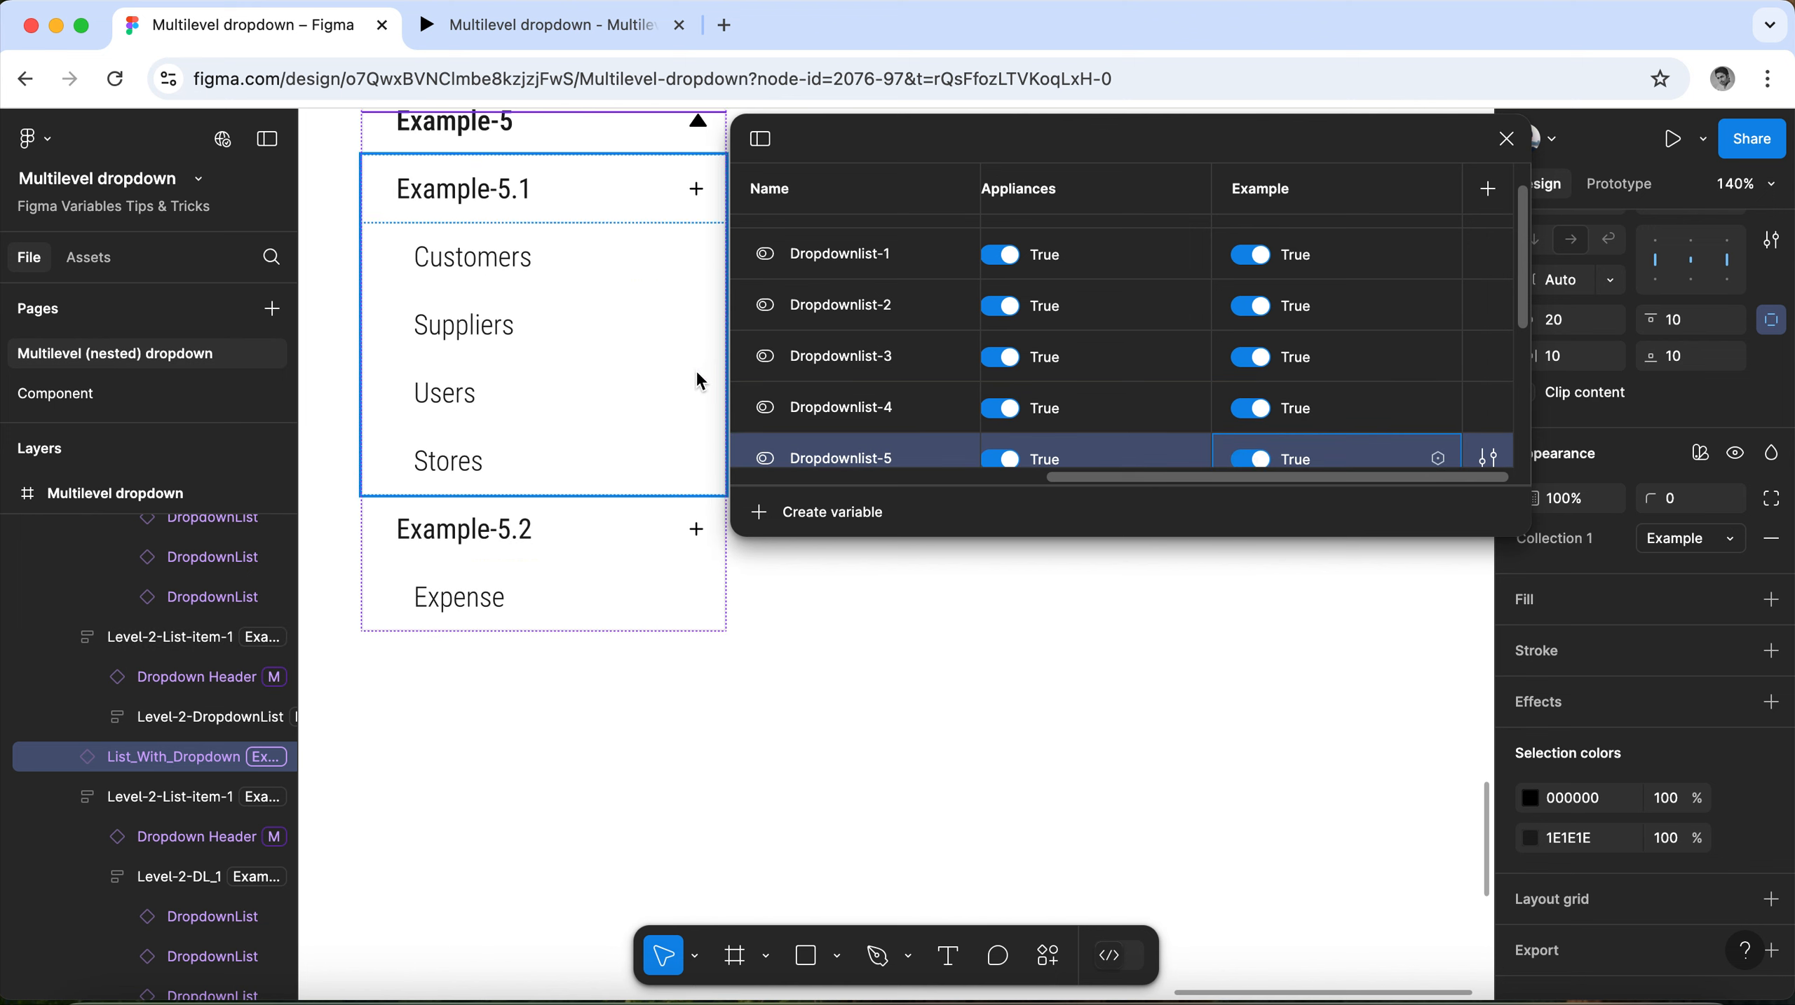
Check the Dropdown-Header variables' values in the Example mode, close the variables table and review the nested lists from Example-5 up to Example-3.
scroll(1450, 370, "down", 4)
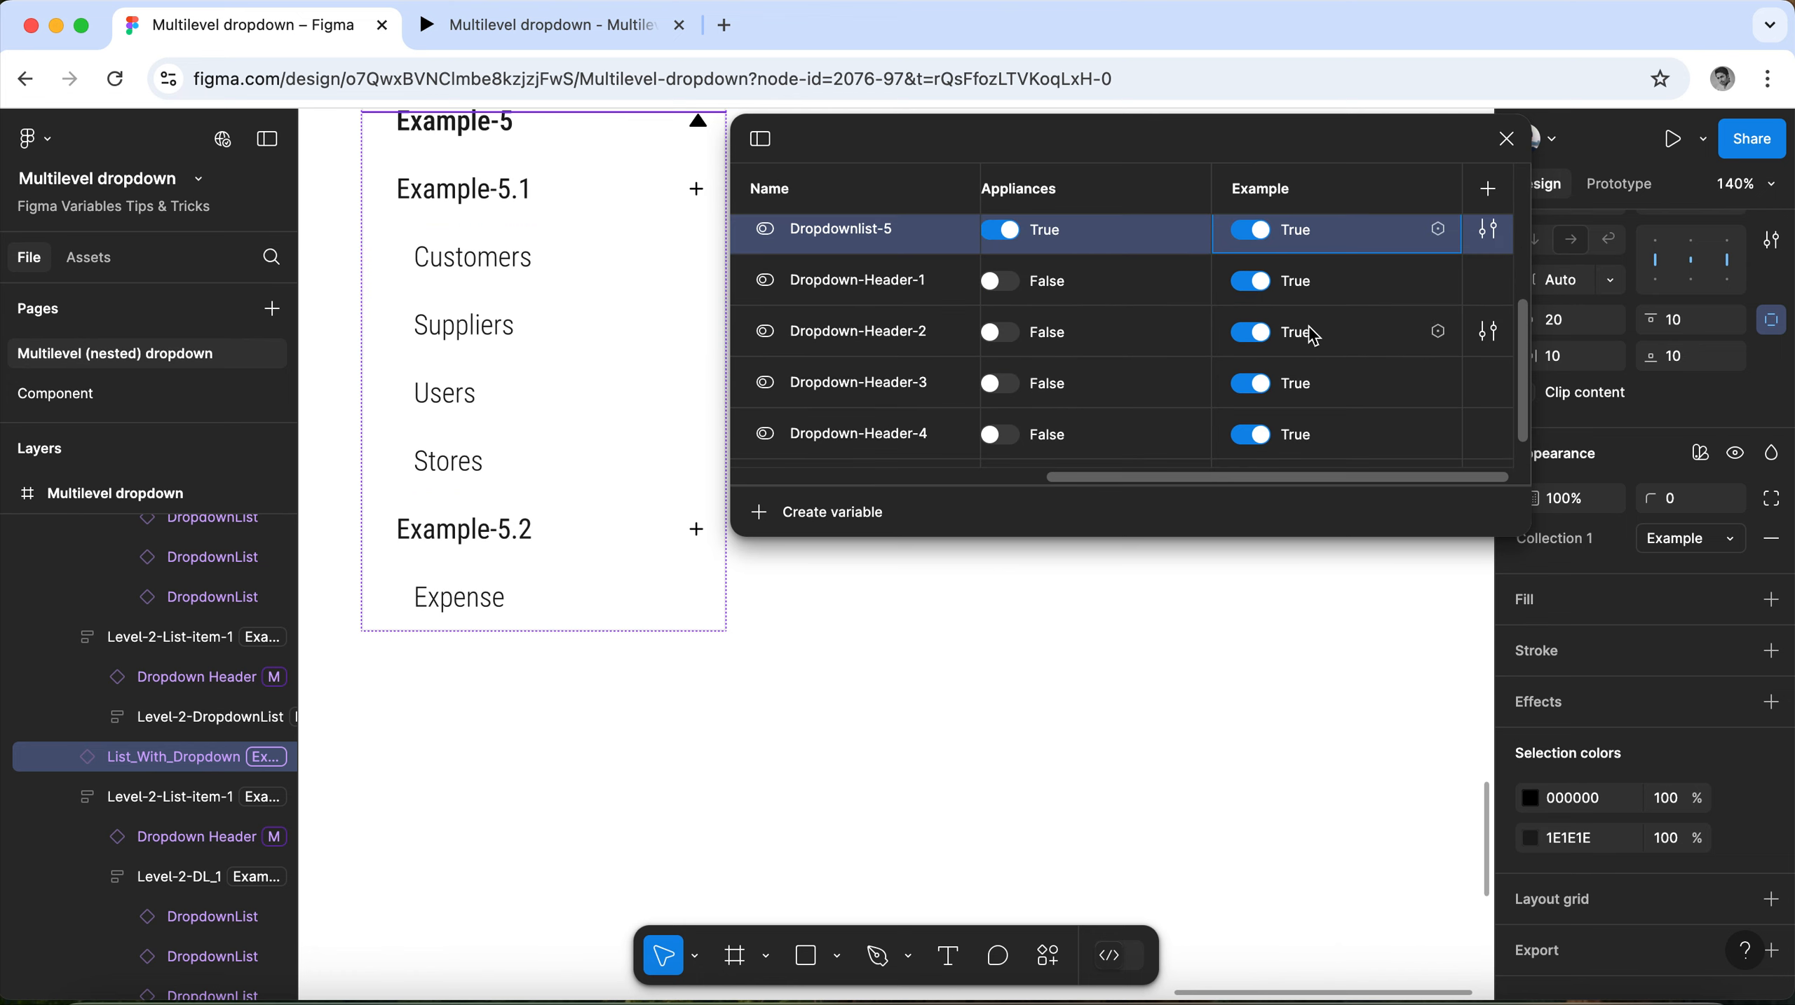
left_click(1506, 139)
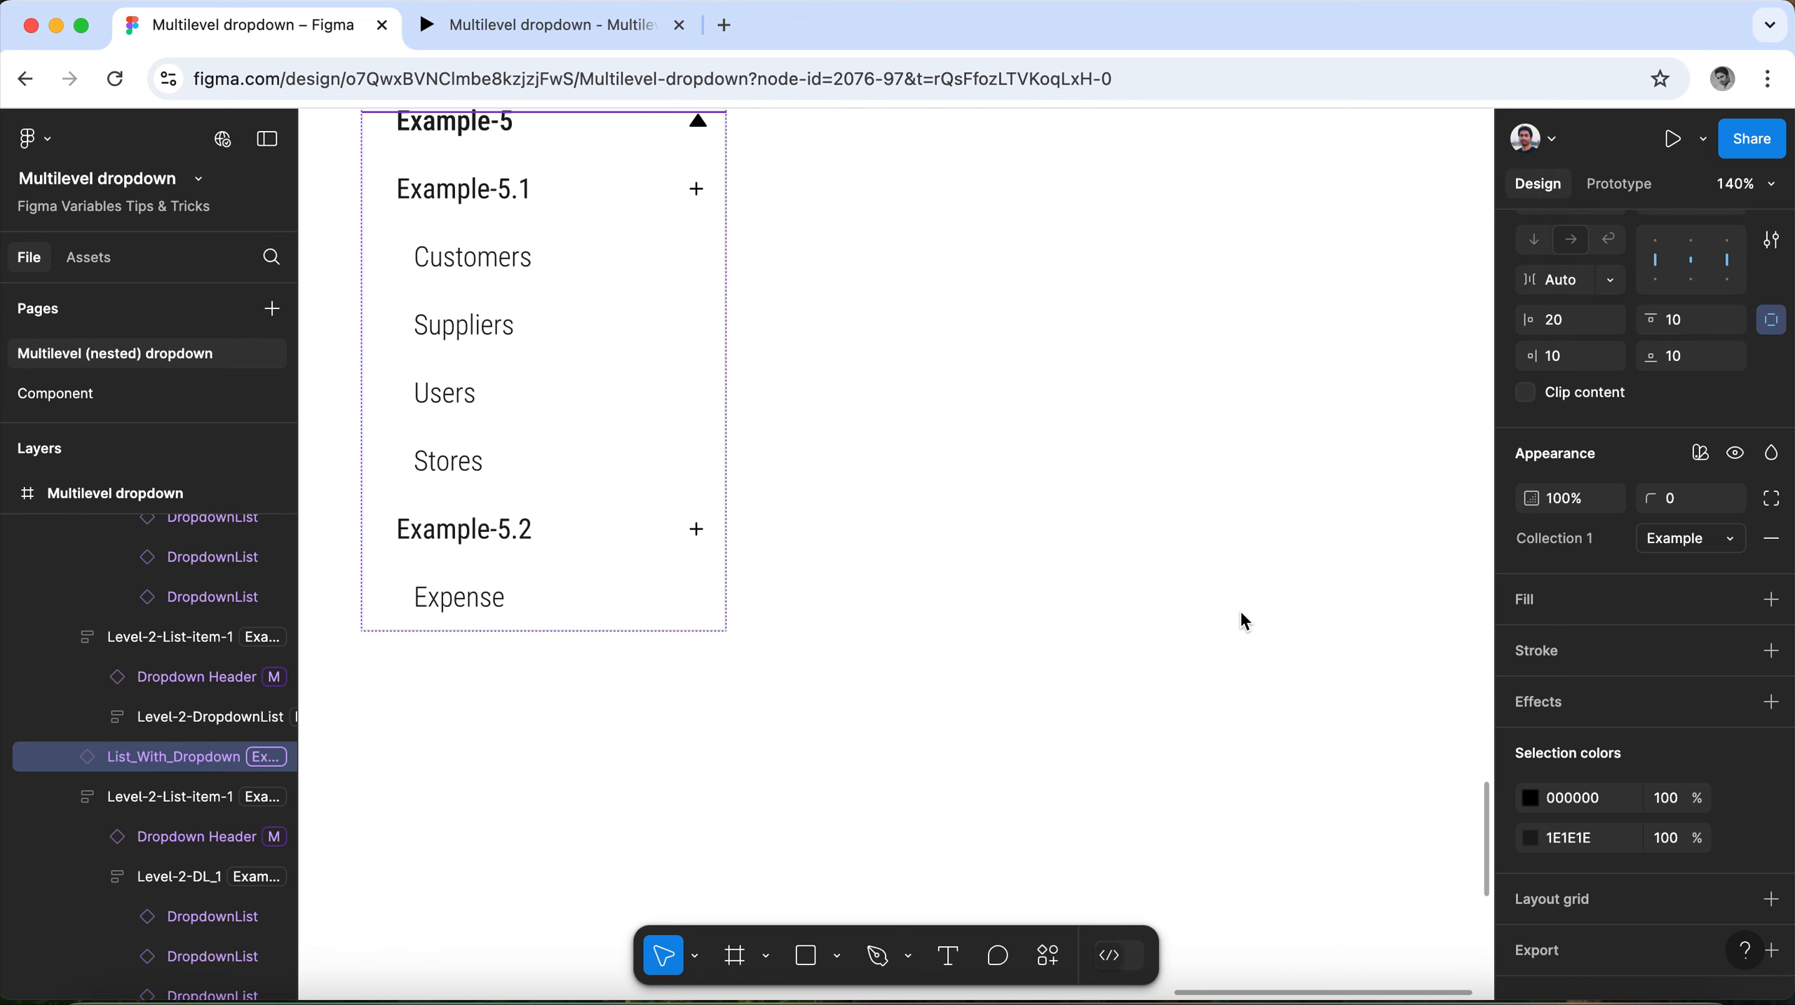
scroll(1204, 594, "down", 3)
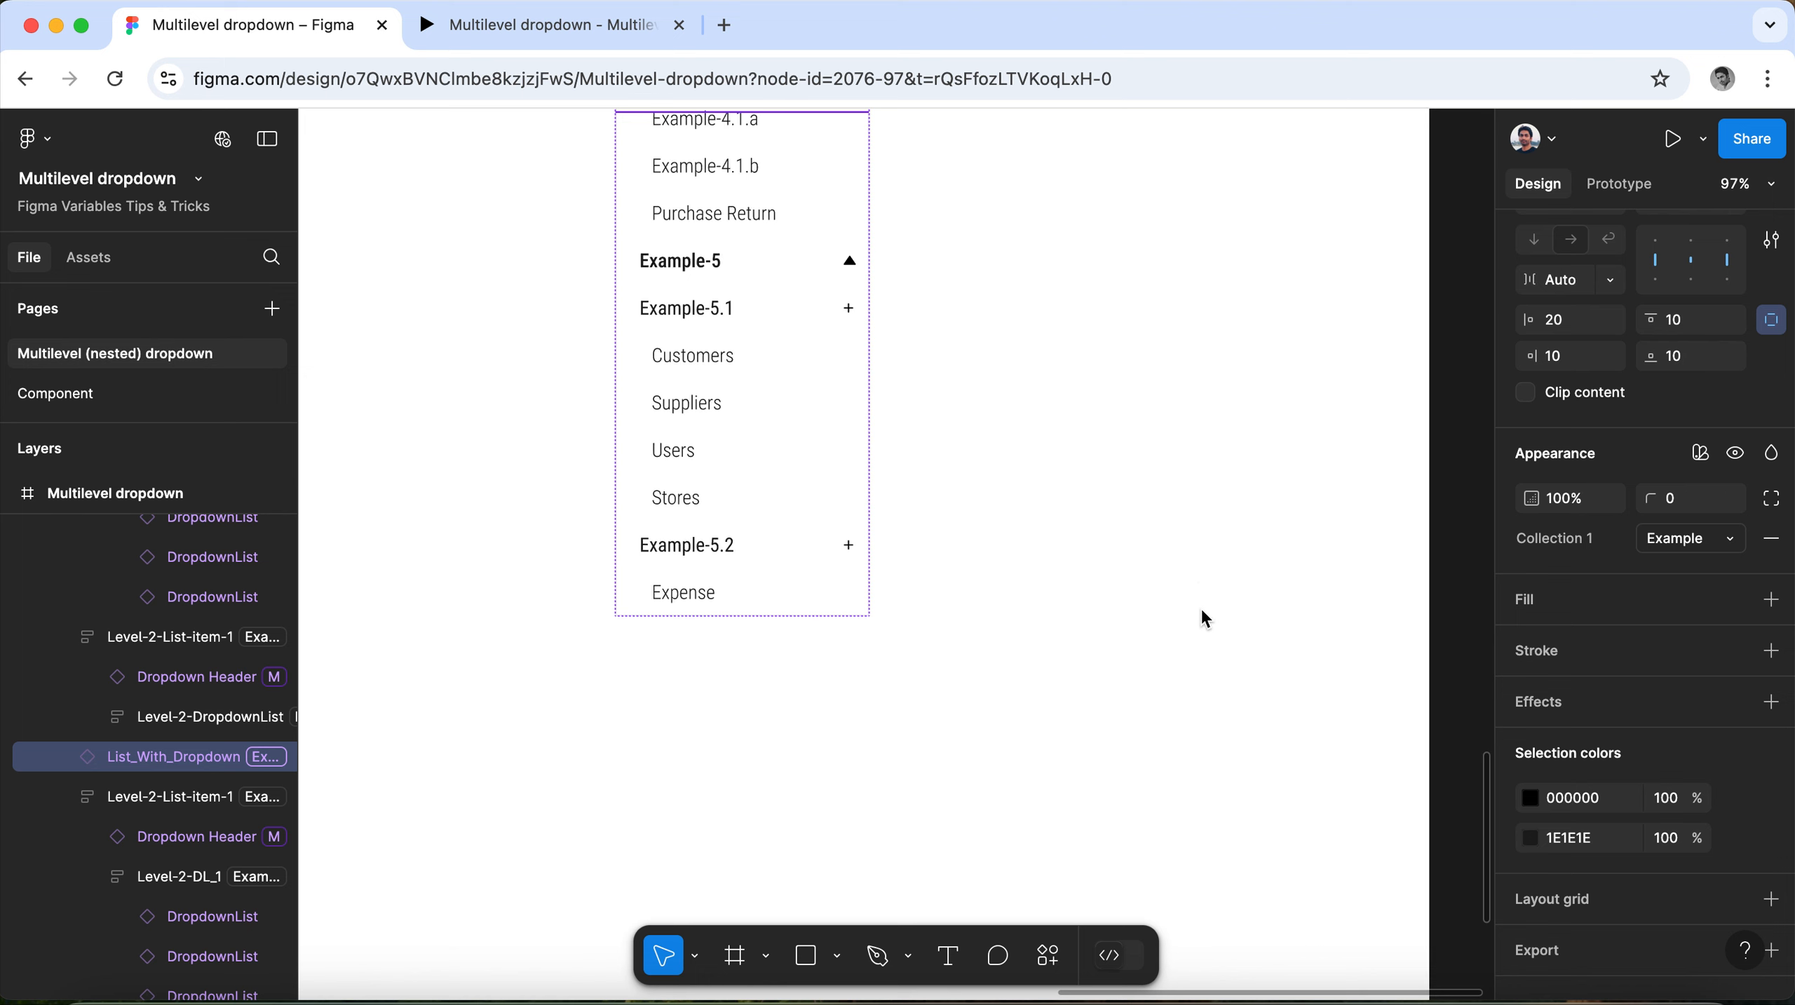
scroll(776, 401, "up", 6)
scroll(776, 387, "up", 4)
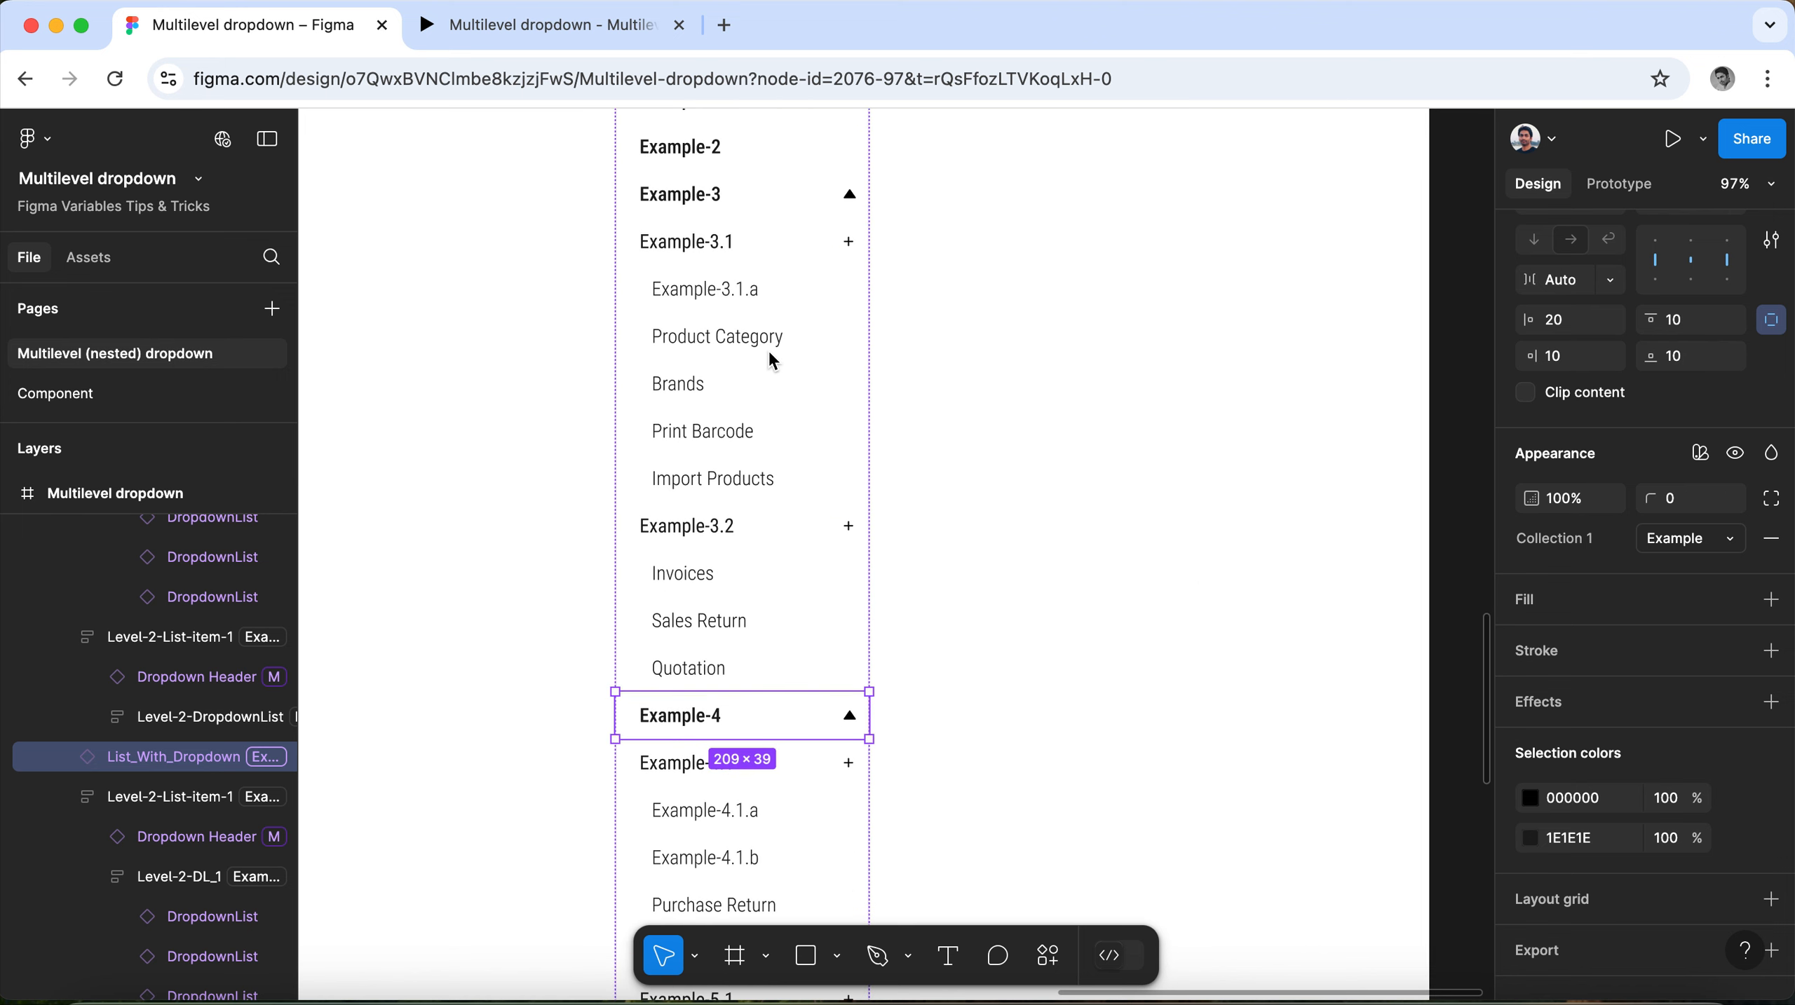
Reopen the local variables and compare the MainList and Dropdownlist values in the Appliances and Example modes.
left_click(1098, 394)
left_click(1770, 342)
scroll(1154, 337, "right", 5)
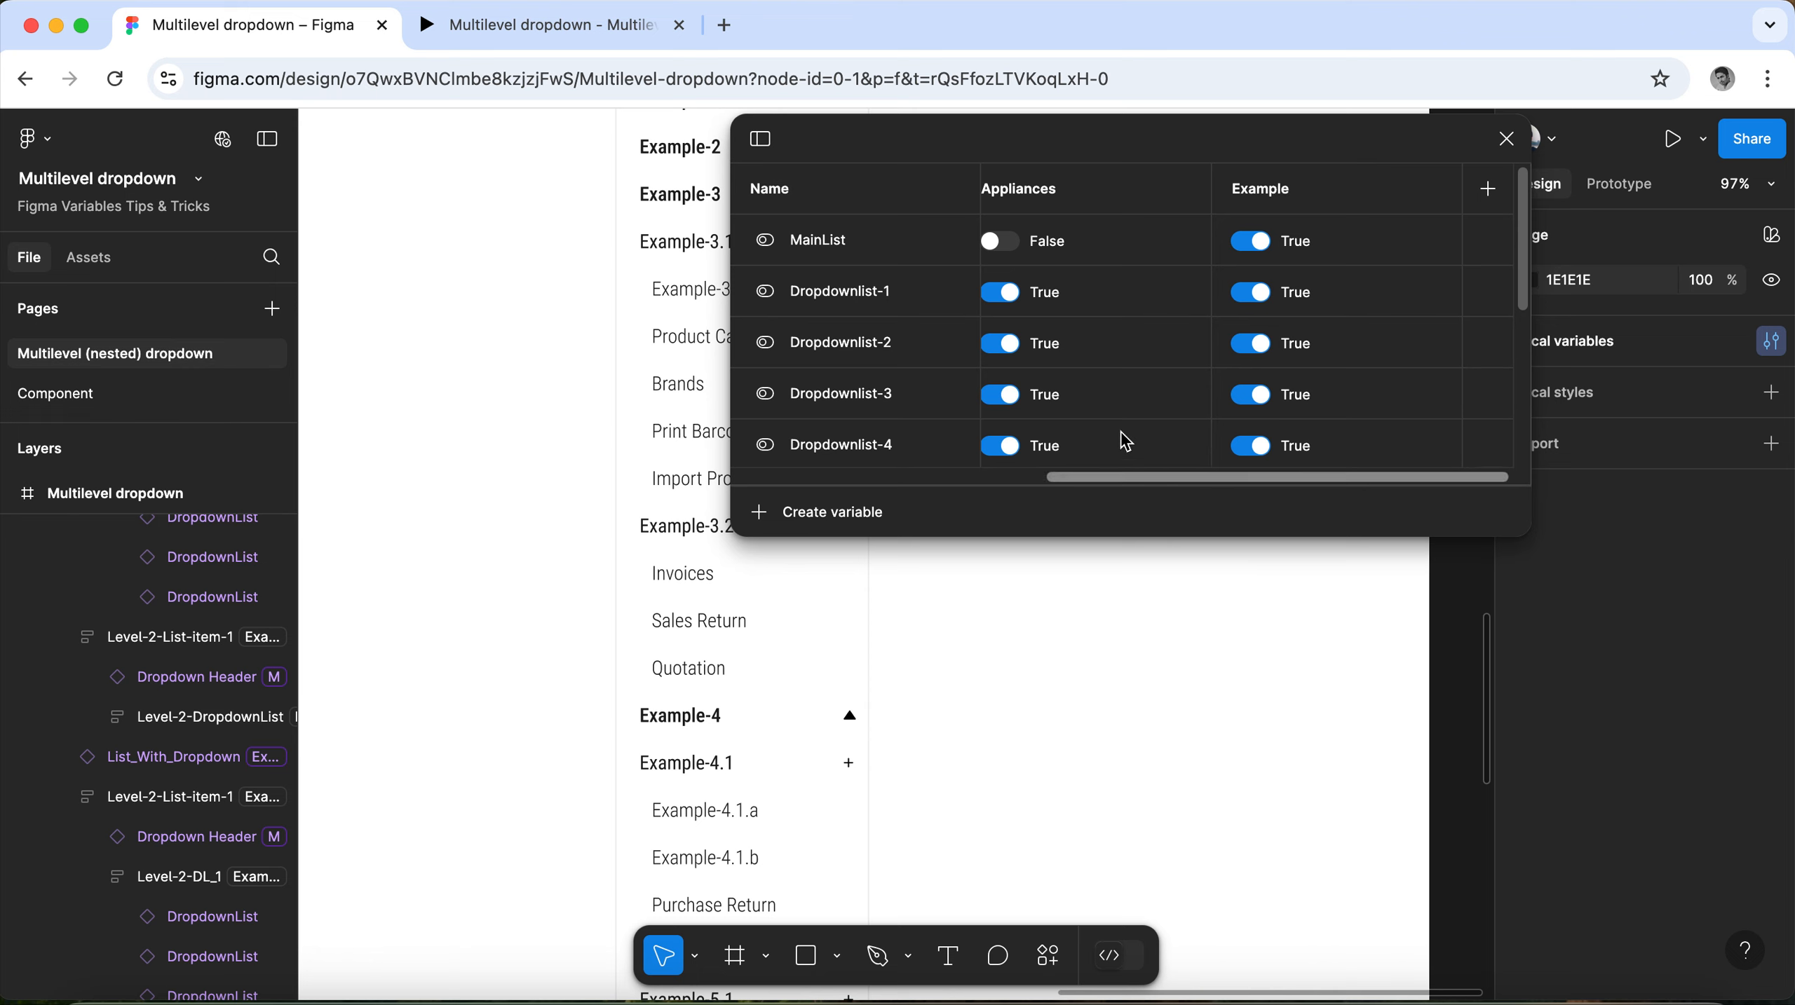
left_click(1506, 145)
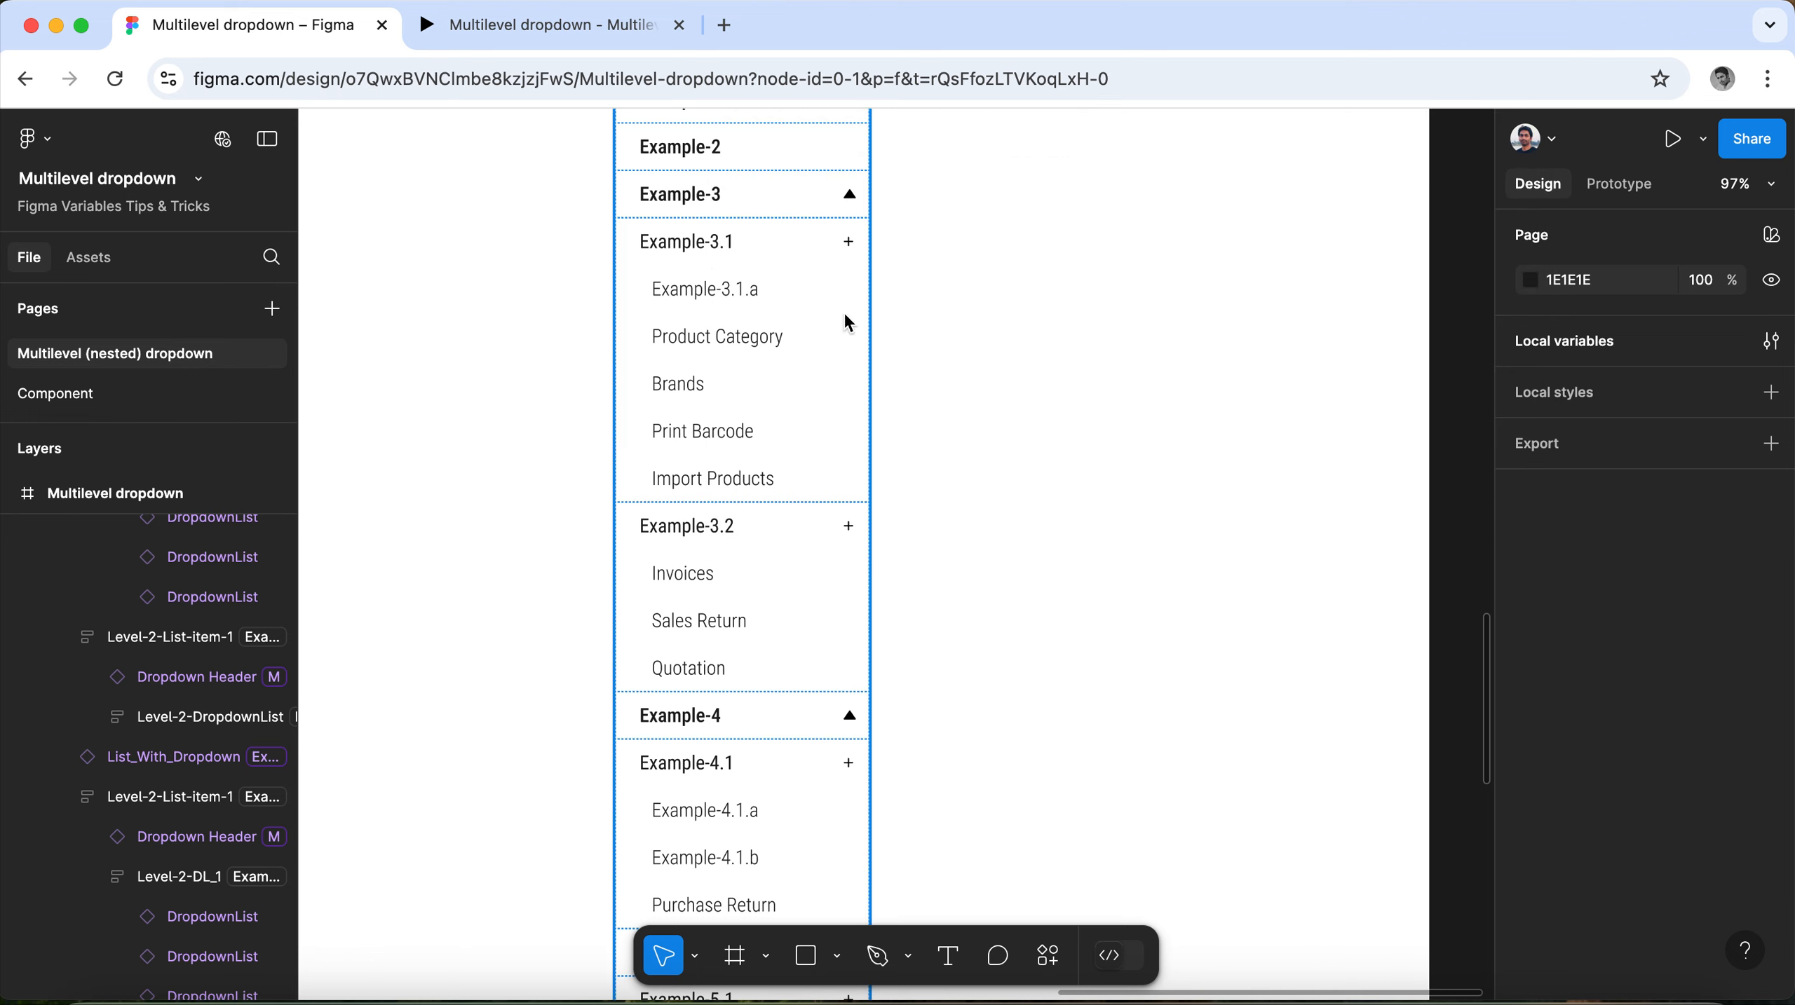
Select the List-2 frame and examine its nested headers and lists up to the main Example header.
left_click(781, 316)
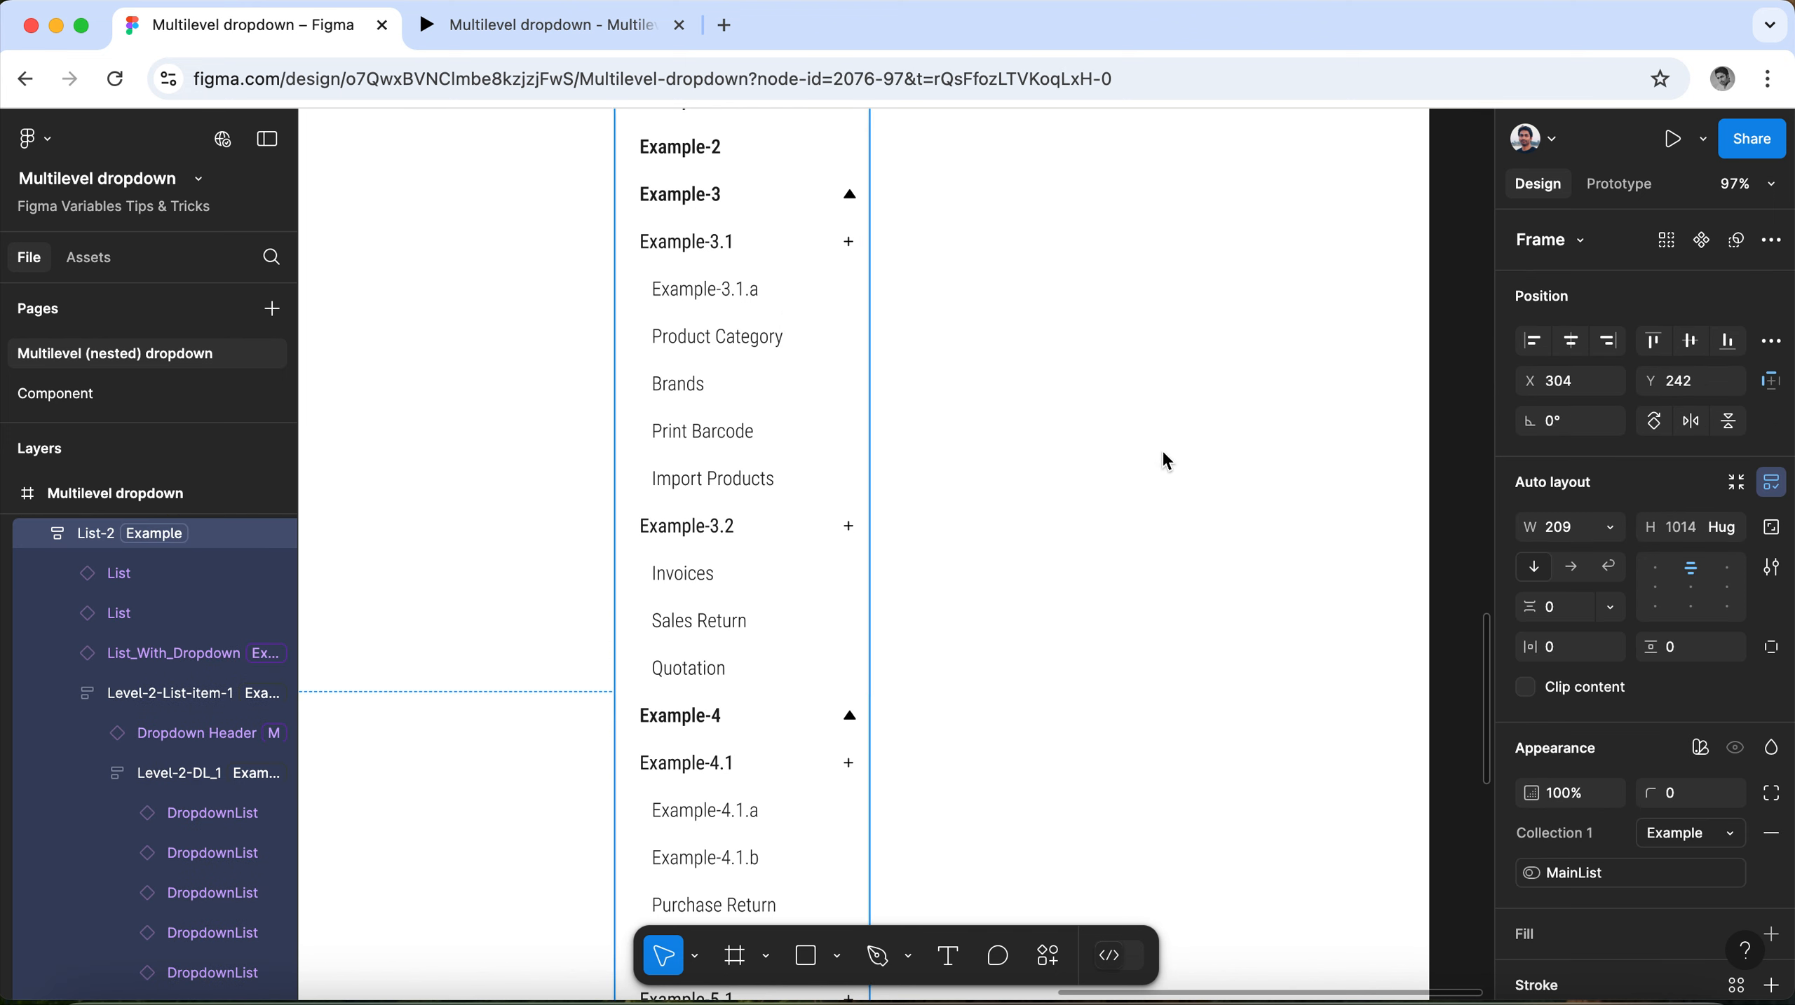
scroll(871, 501, "down", 1)
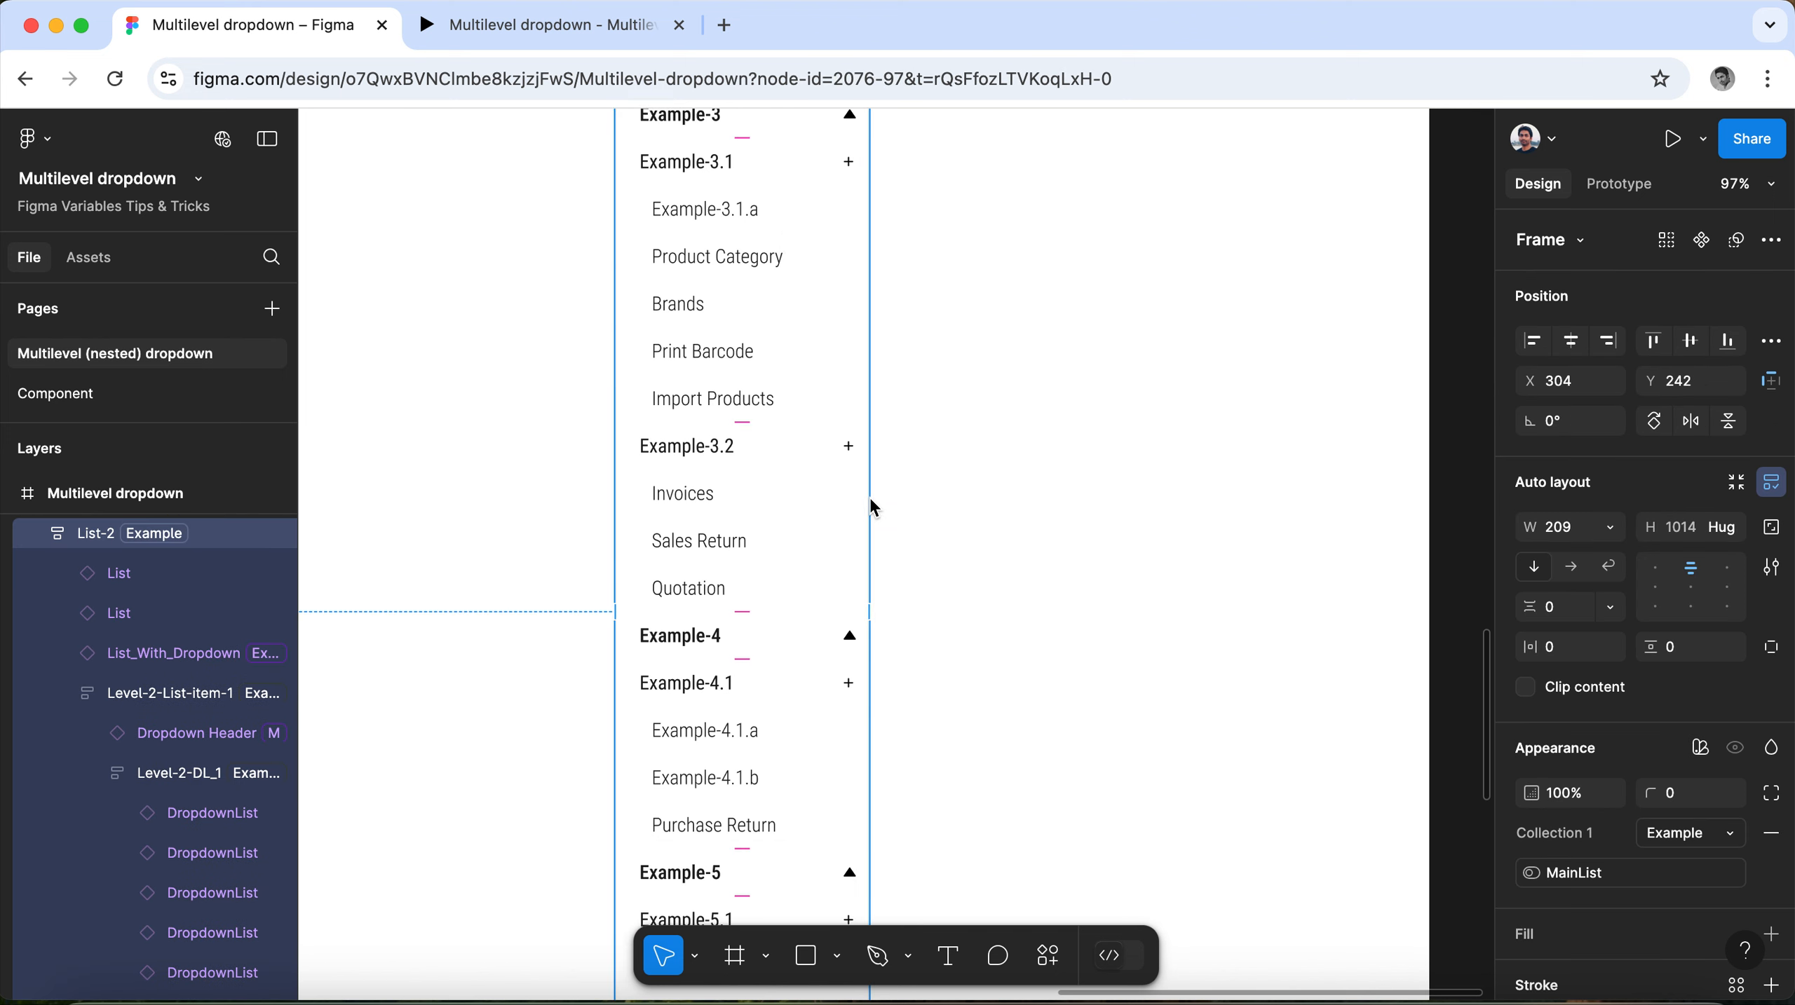
scroll(871, 501, "up", 5)
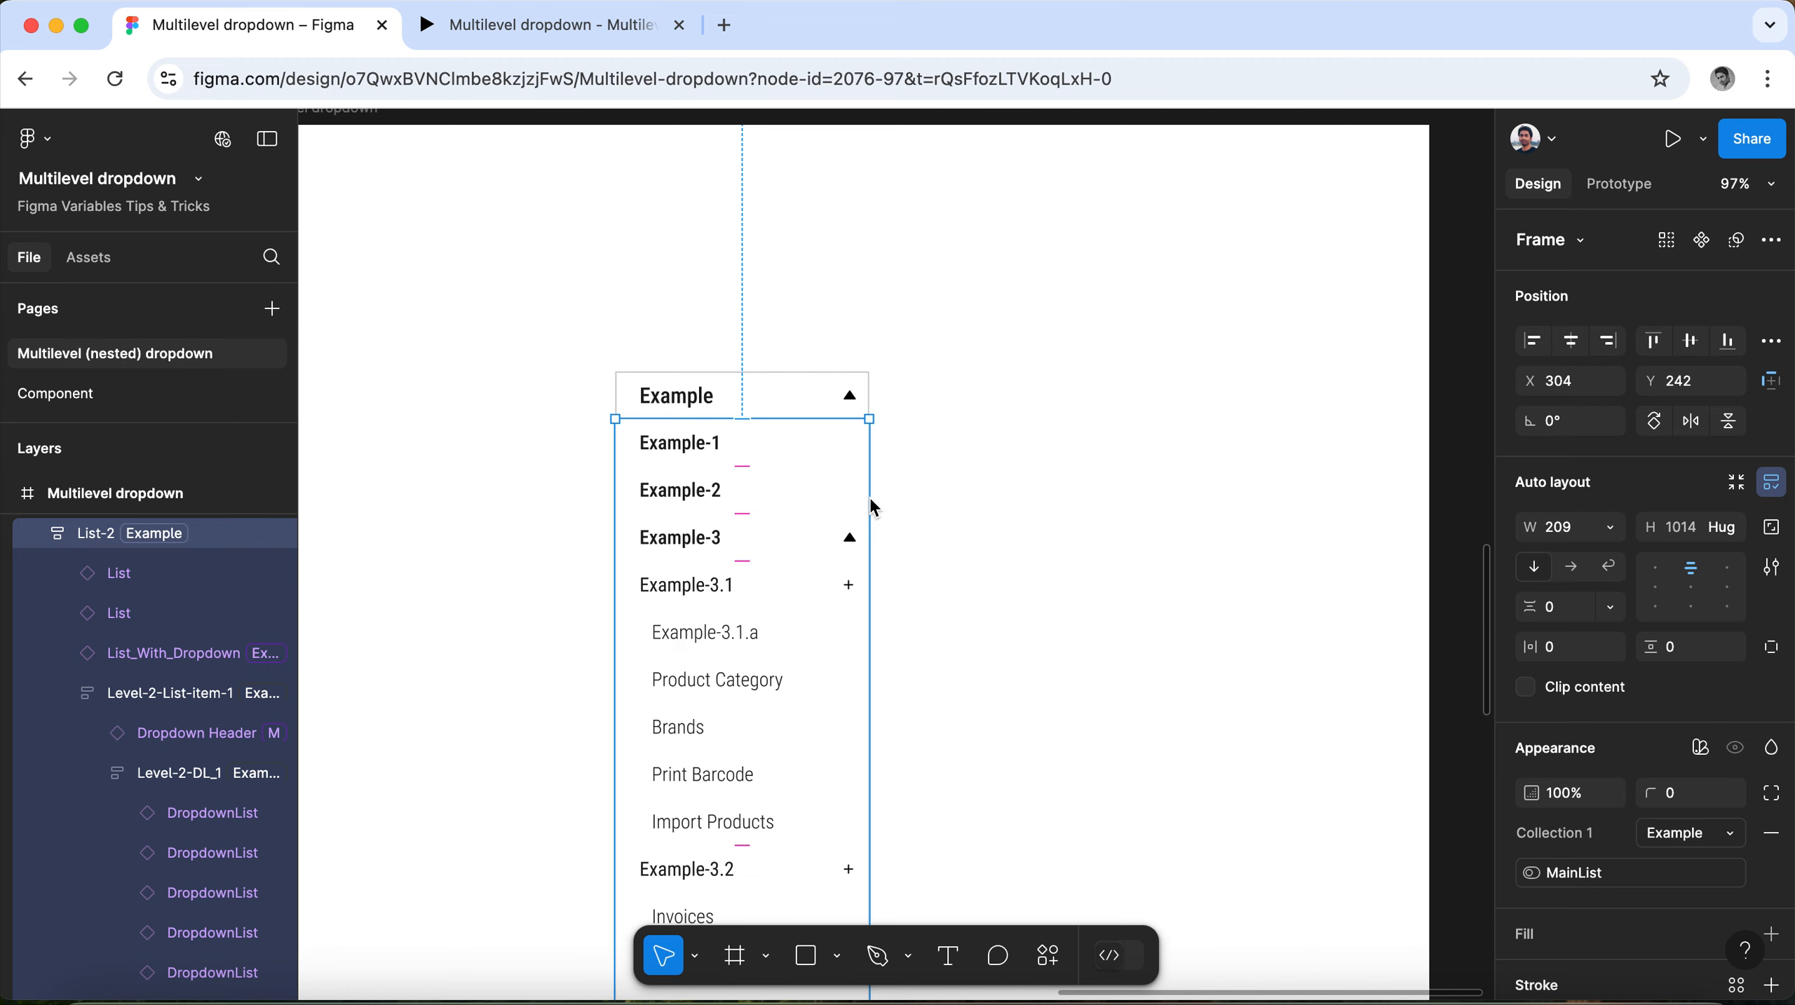
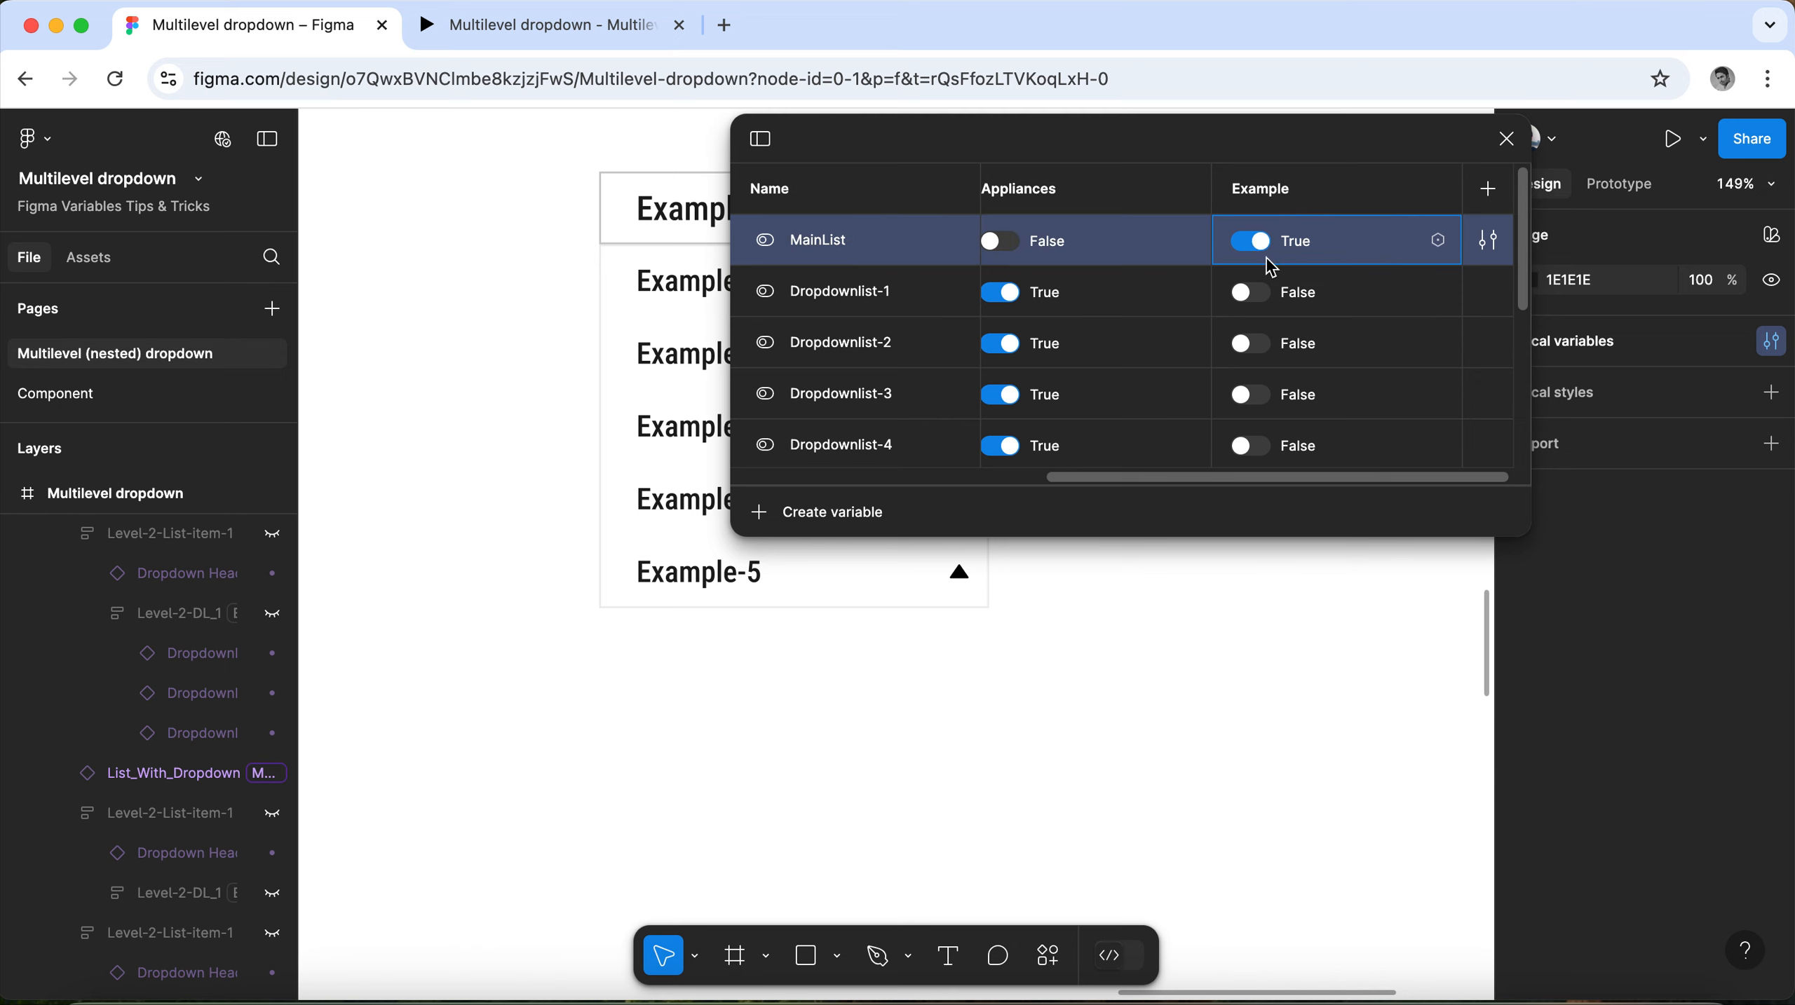
Close the variables table and present the Multilevel dropdown frame containing the Example menu as a prototype.
left_click(1505, 139)
scroll(1071, 421, "down", 5)
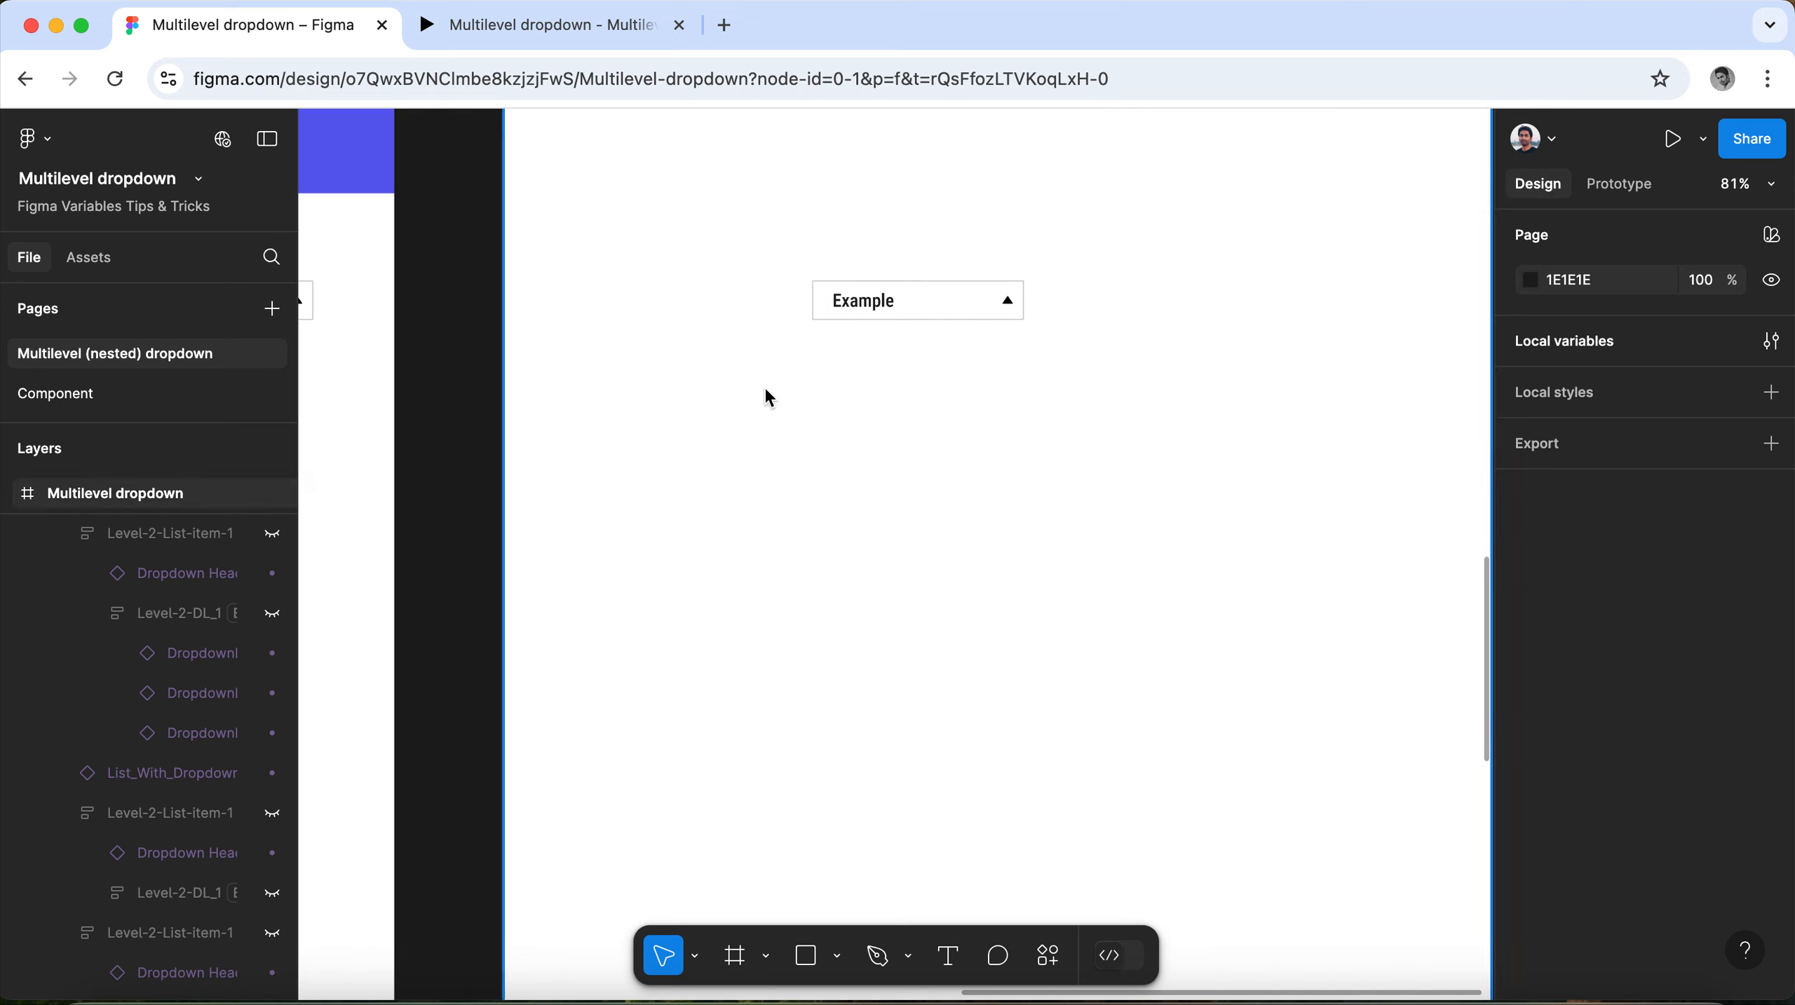
scroll(556, 385, "down", 5)
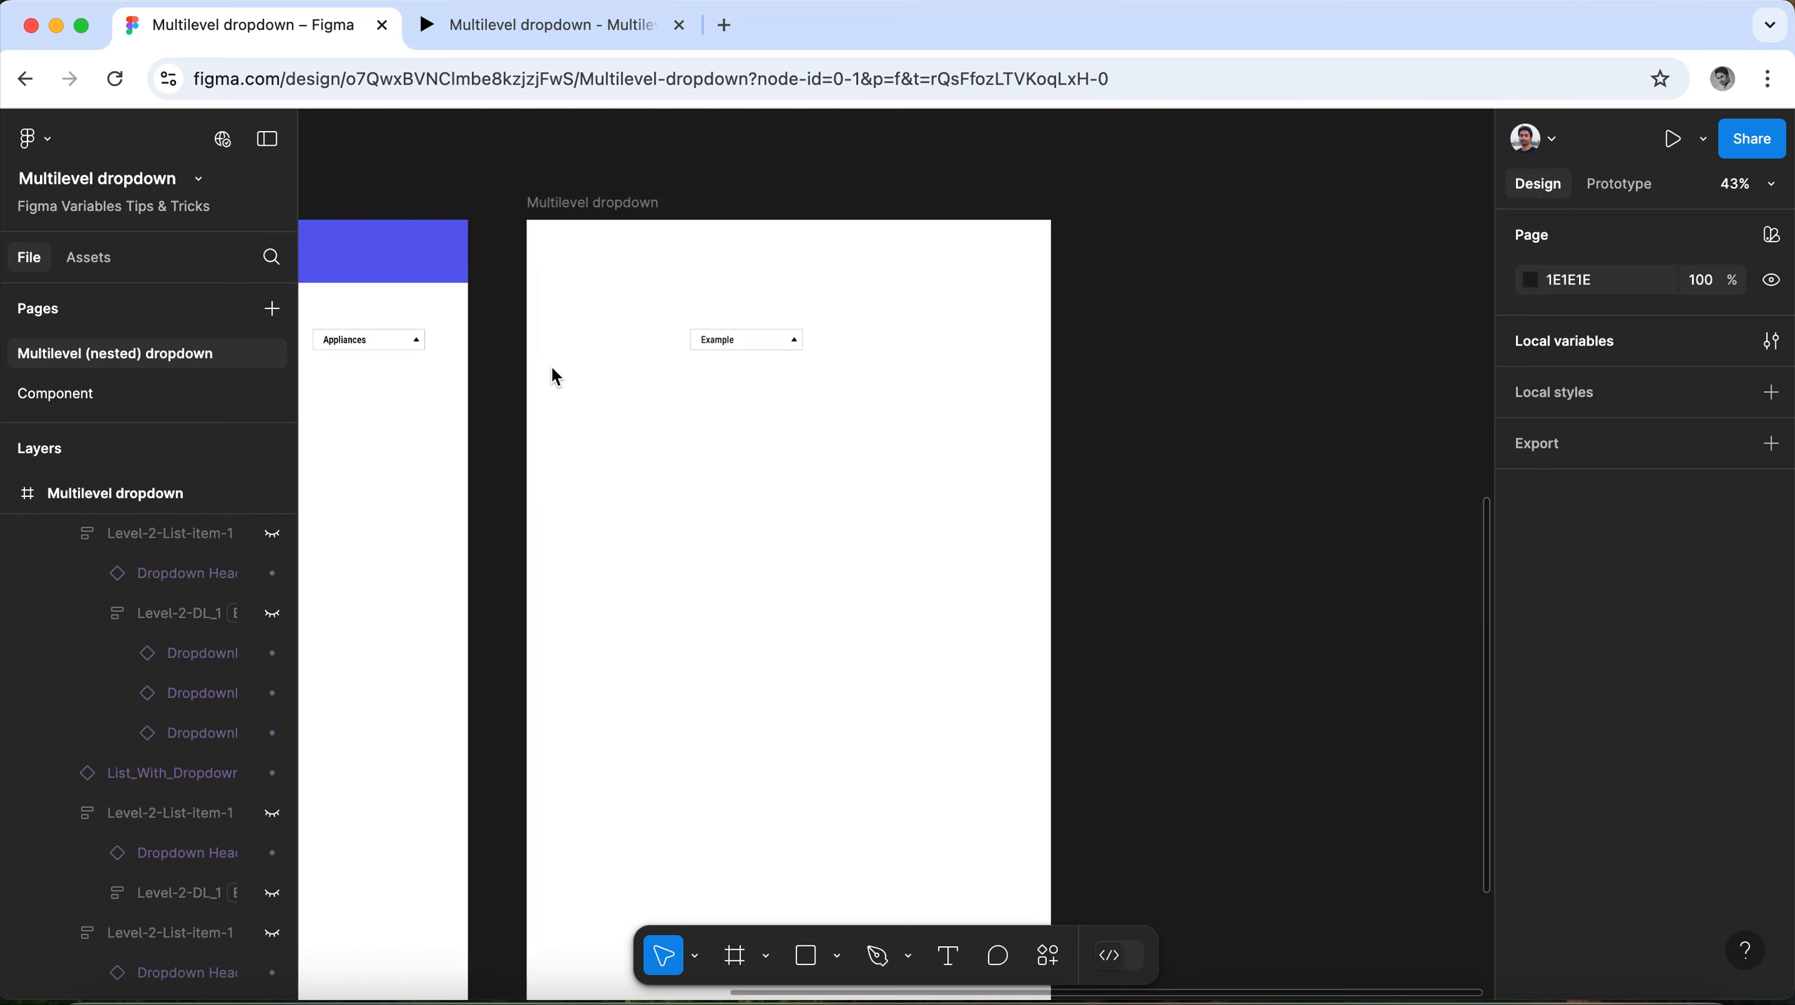
left_click(560, 205)
left_click(1703, 139)
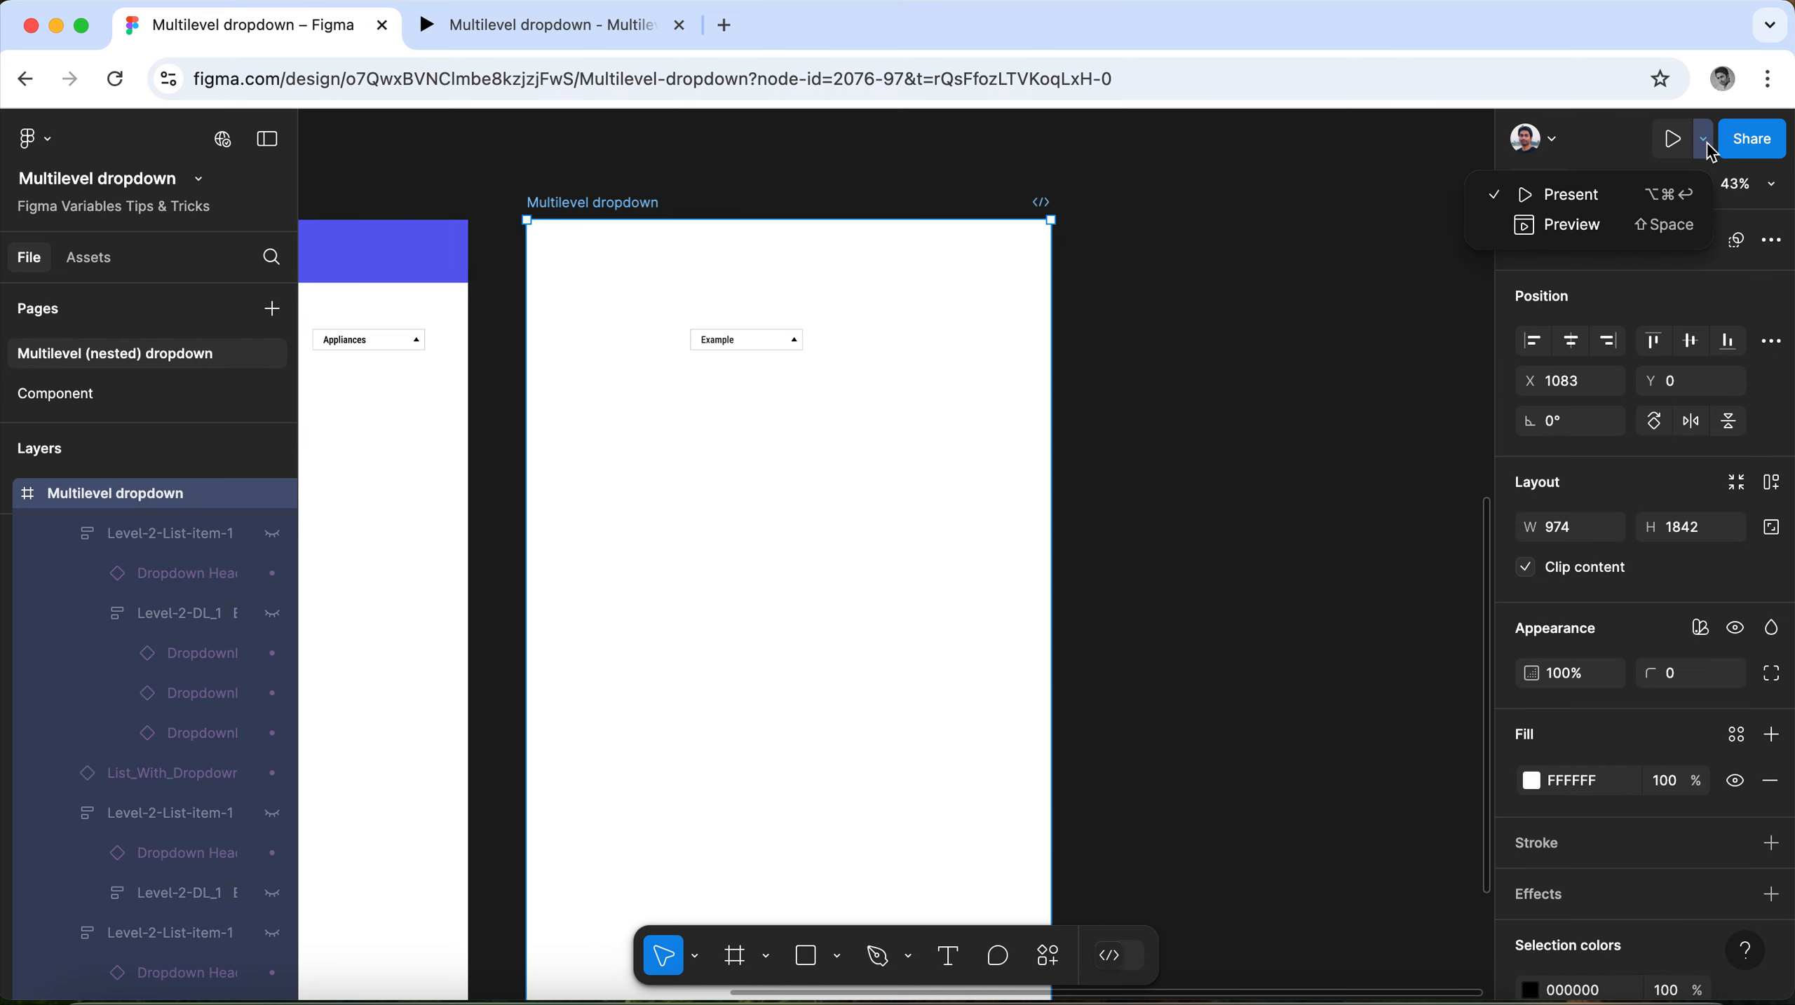
left_click(1645, 205)
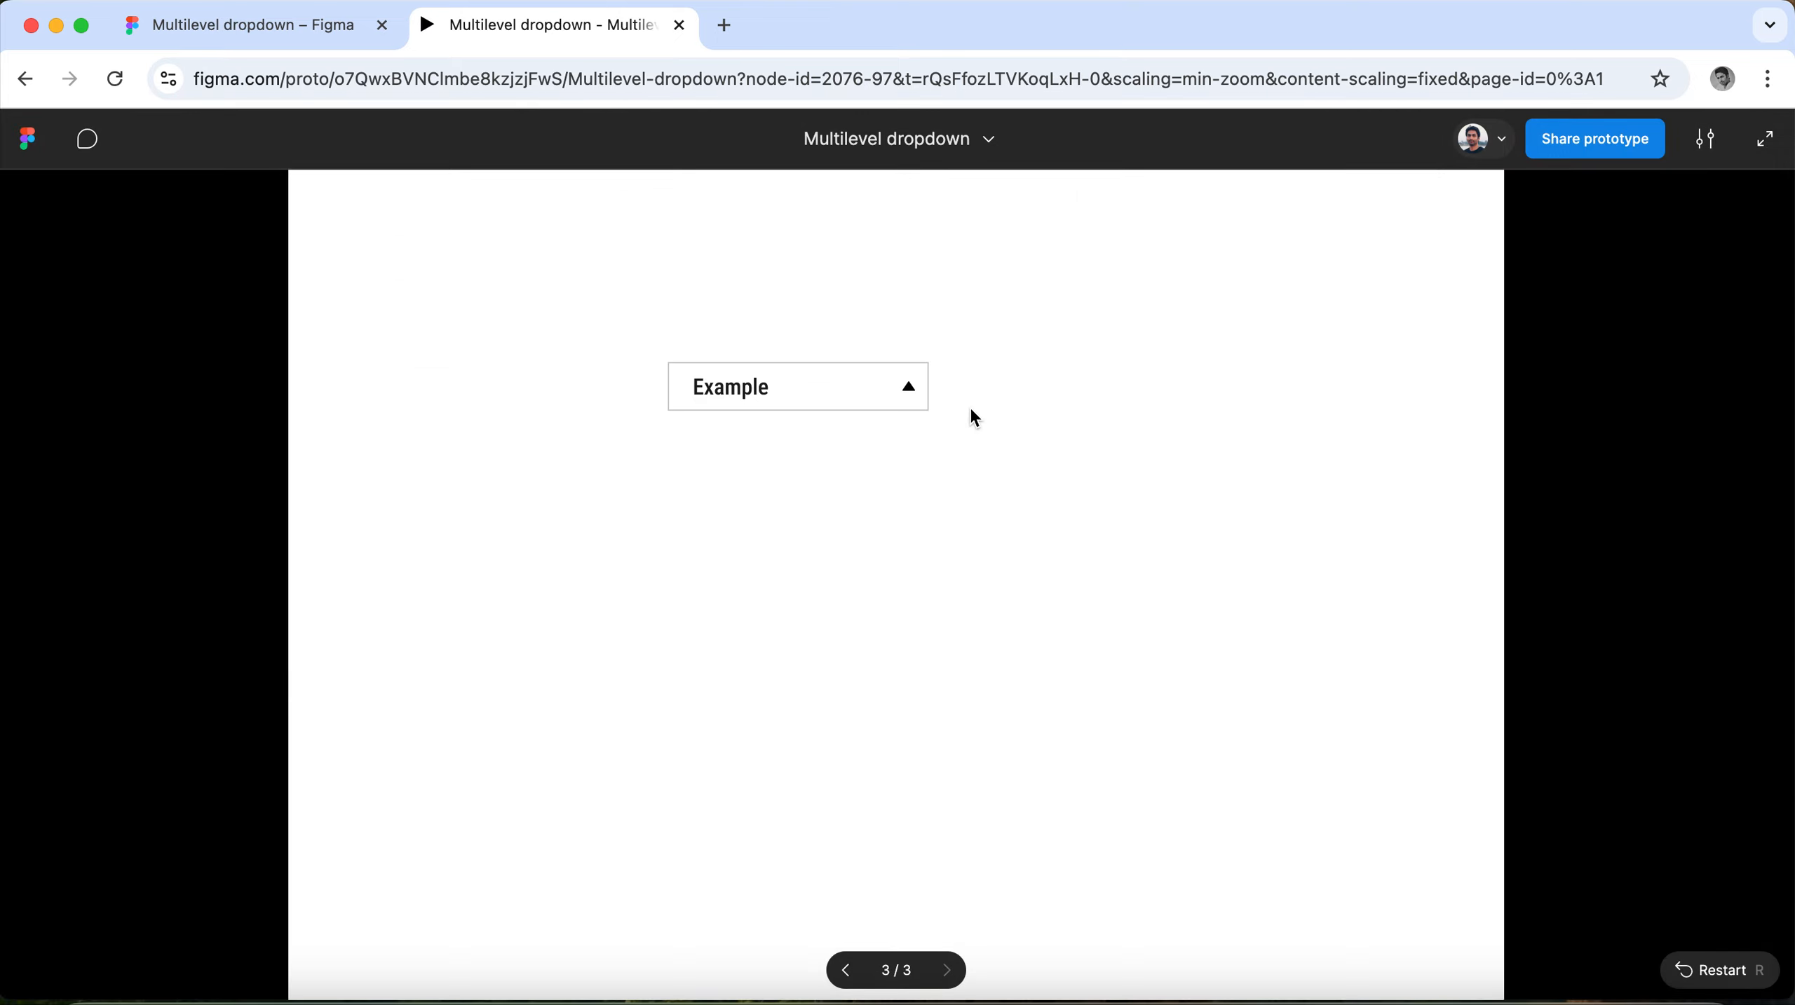
Test the prototype by opening the Example menu and expanding Example-3, Example-4 and Example-5.
left_click(880, 396)
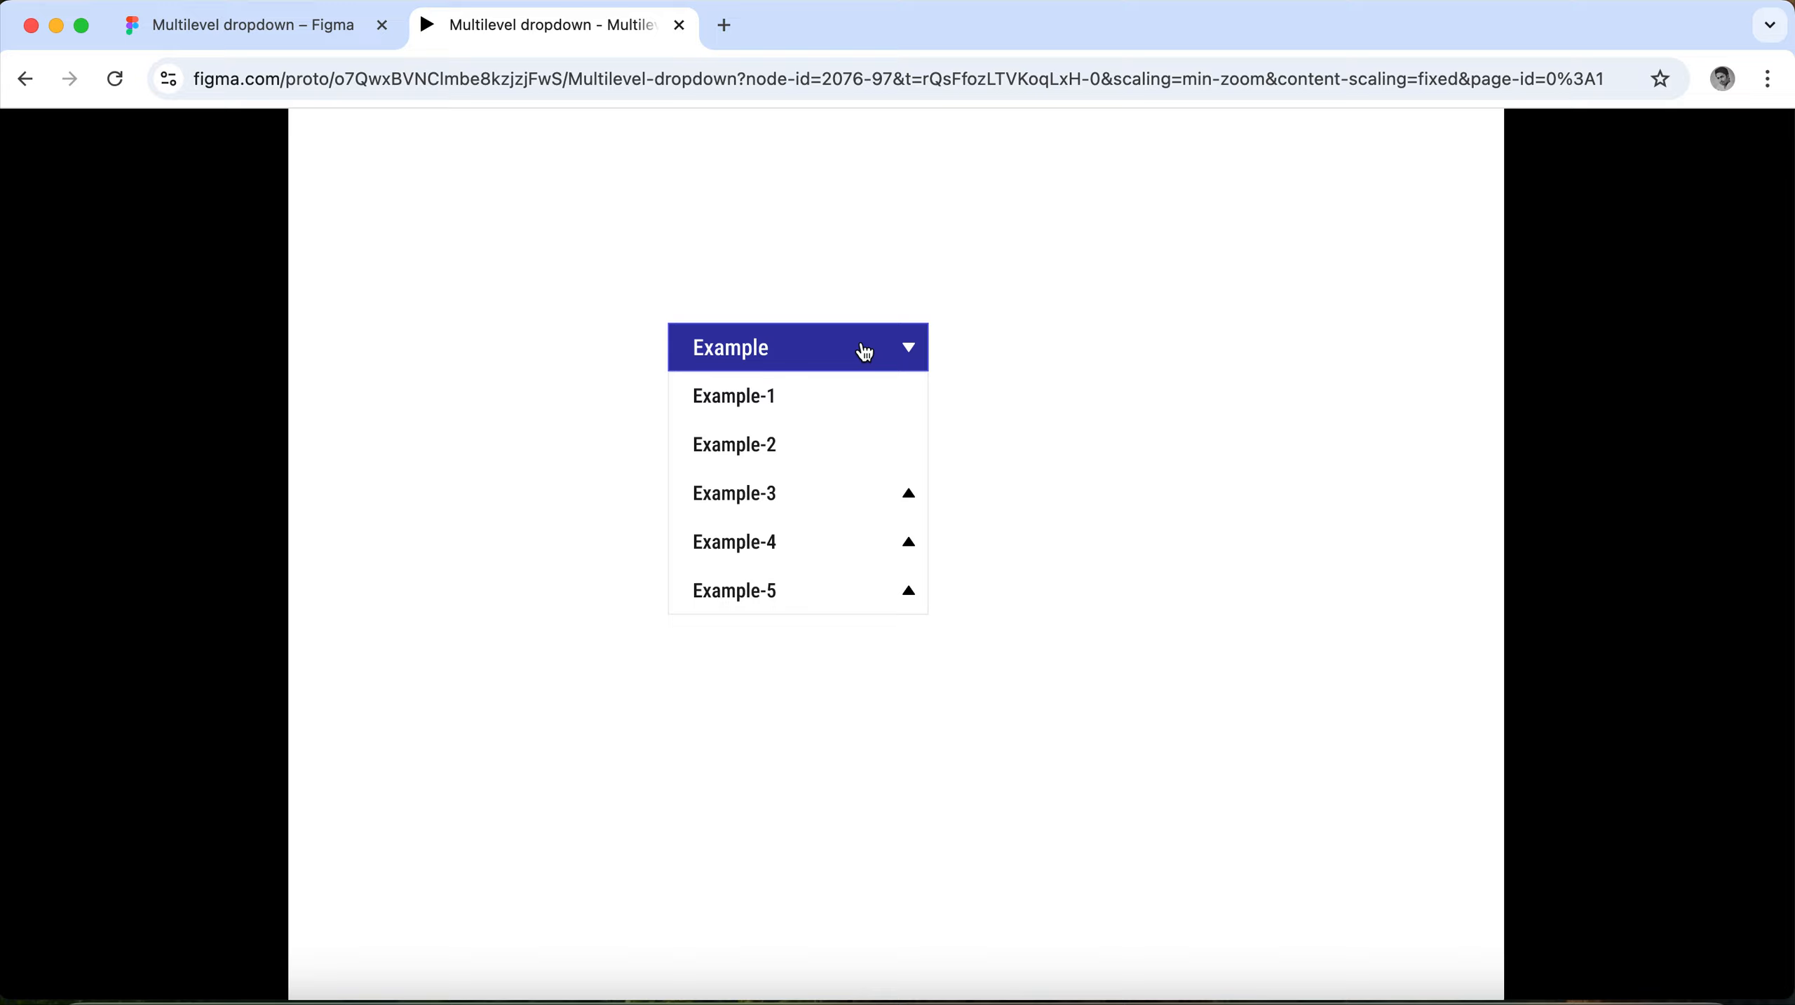
left_click(802, 348)
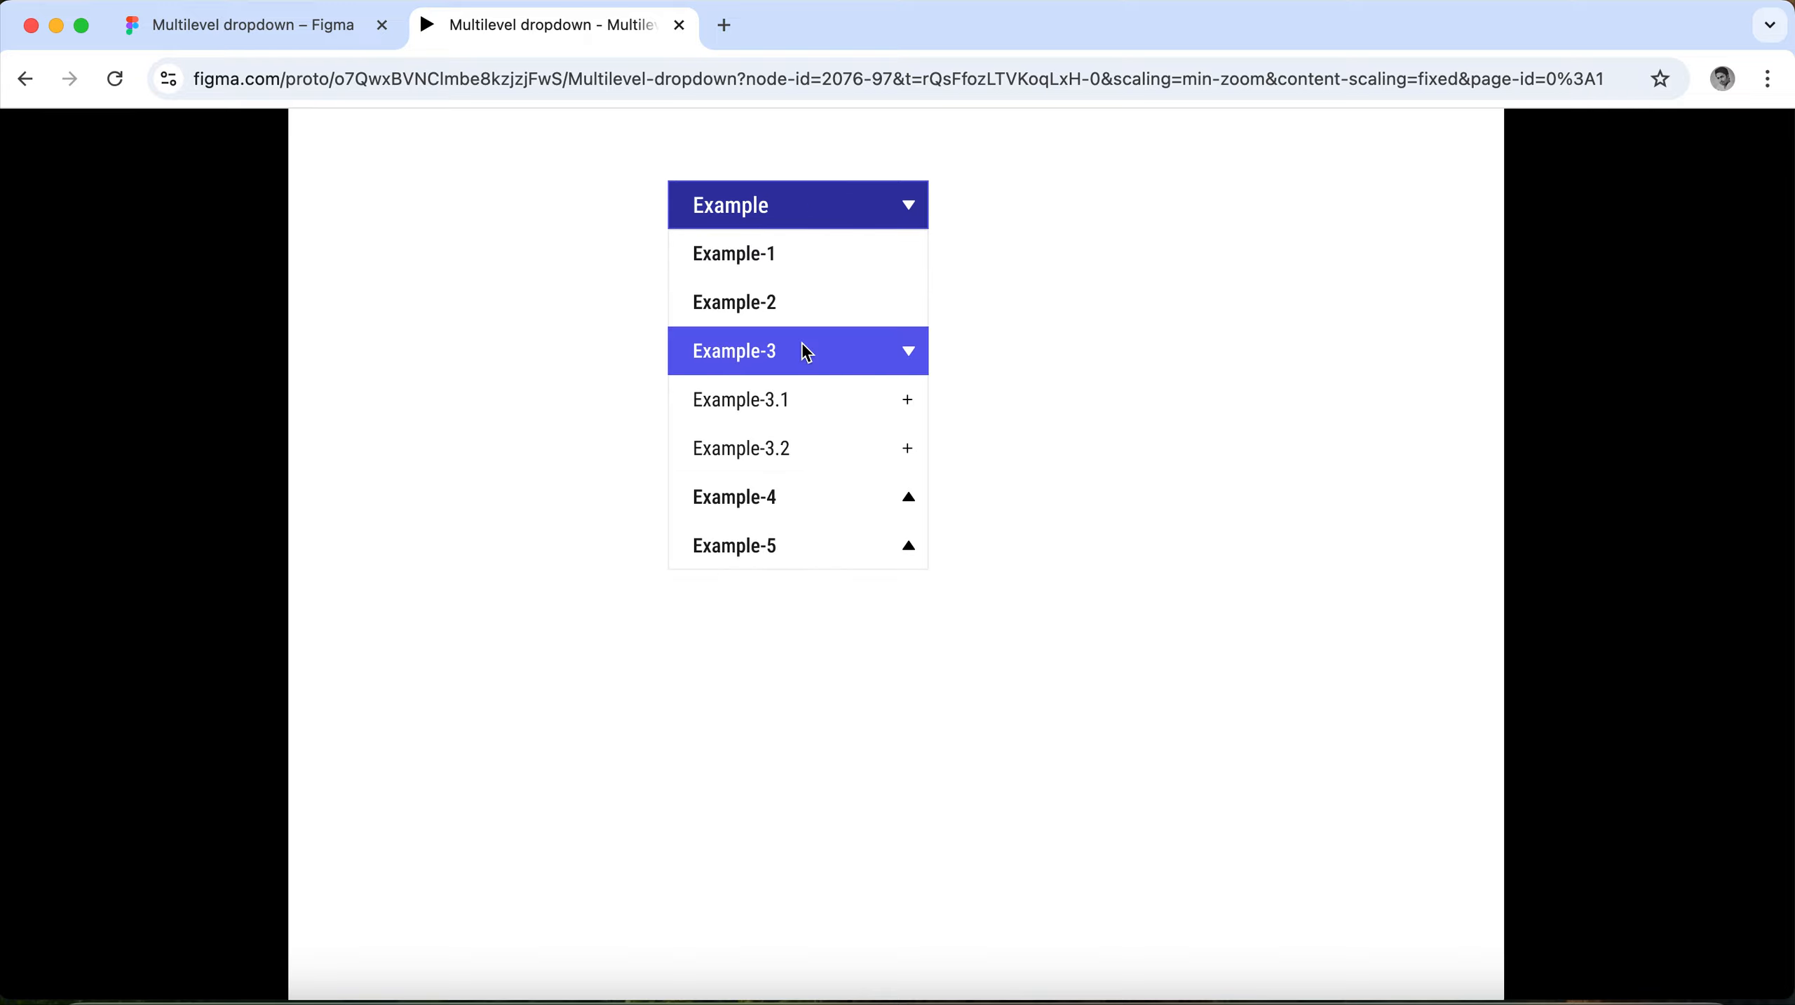
left_click(728, 406)
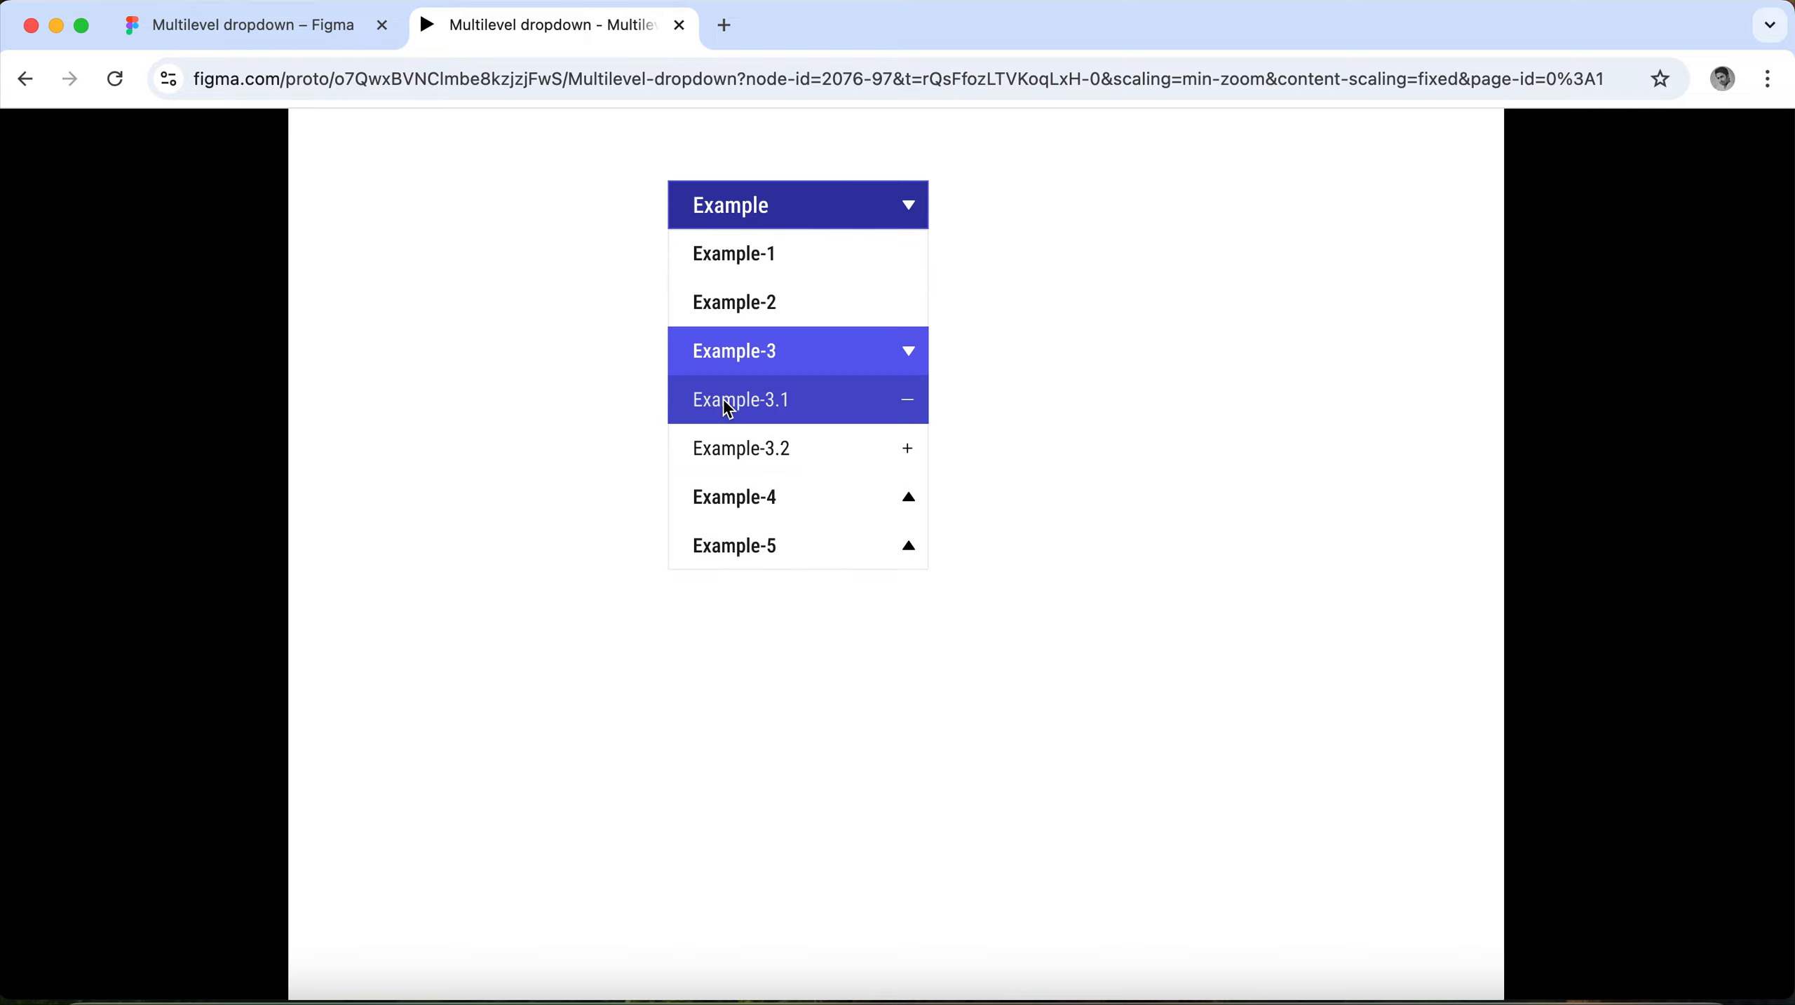
left_click(751, 513)
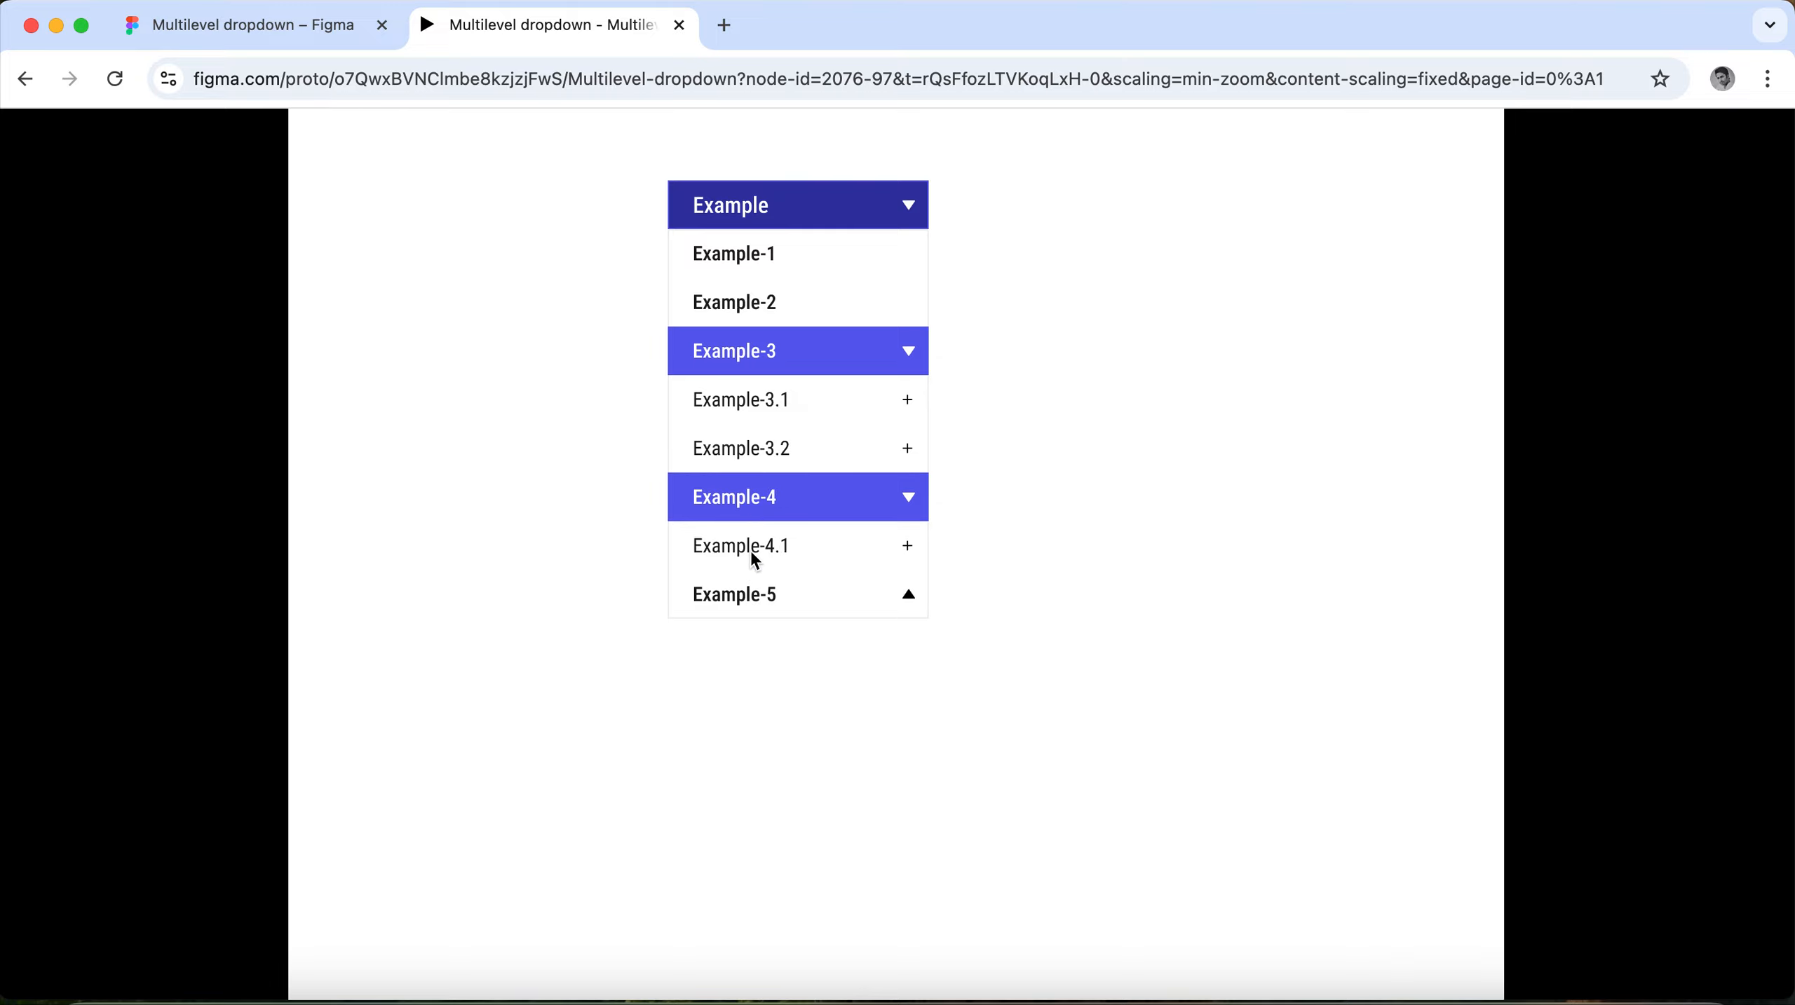
left_click(787, 593)
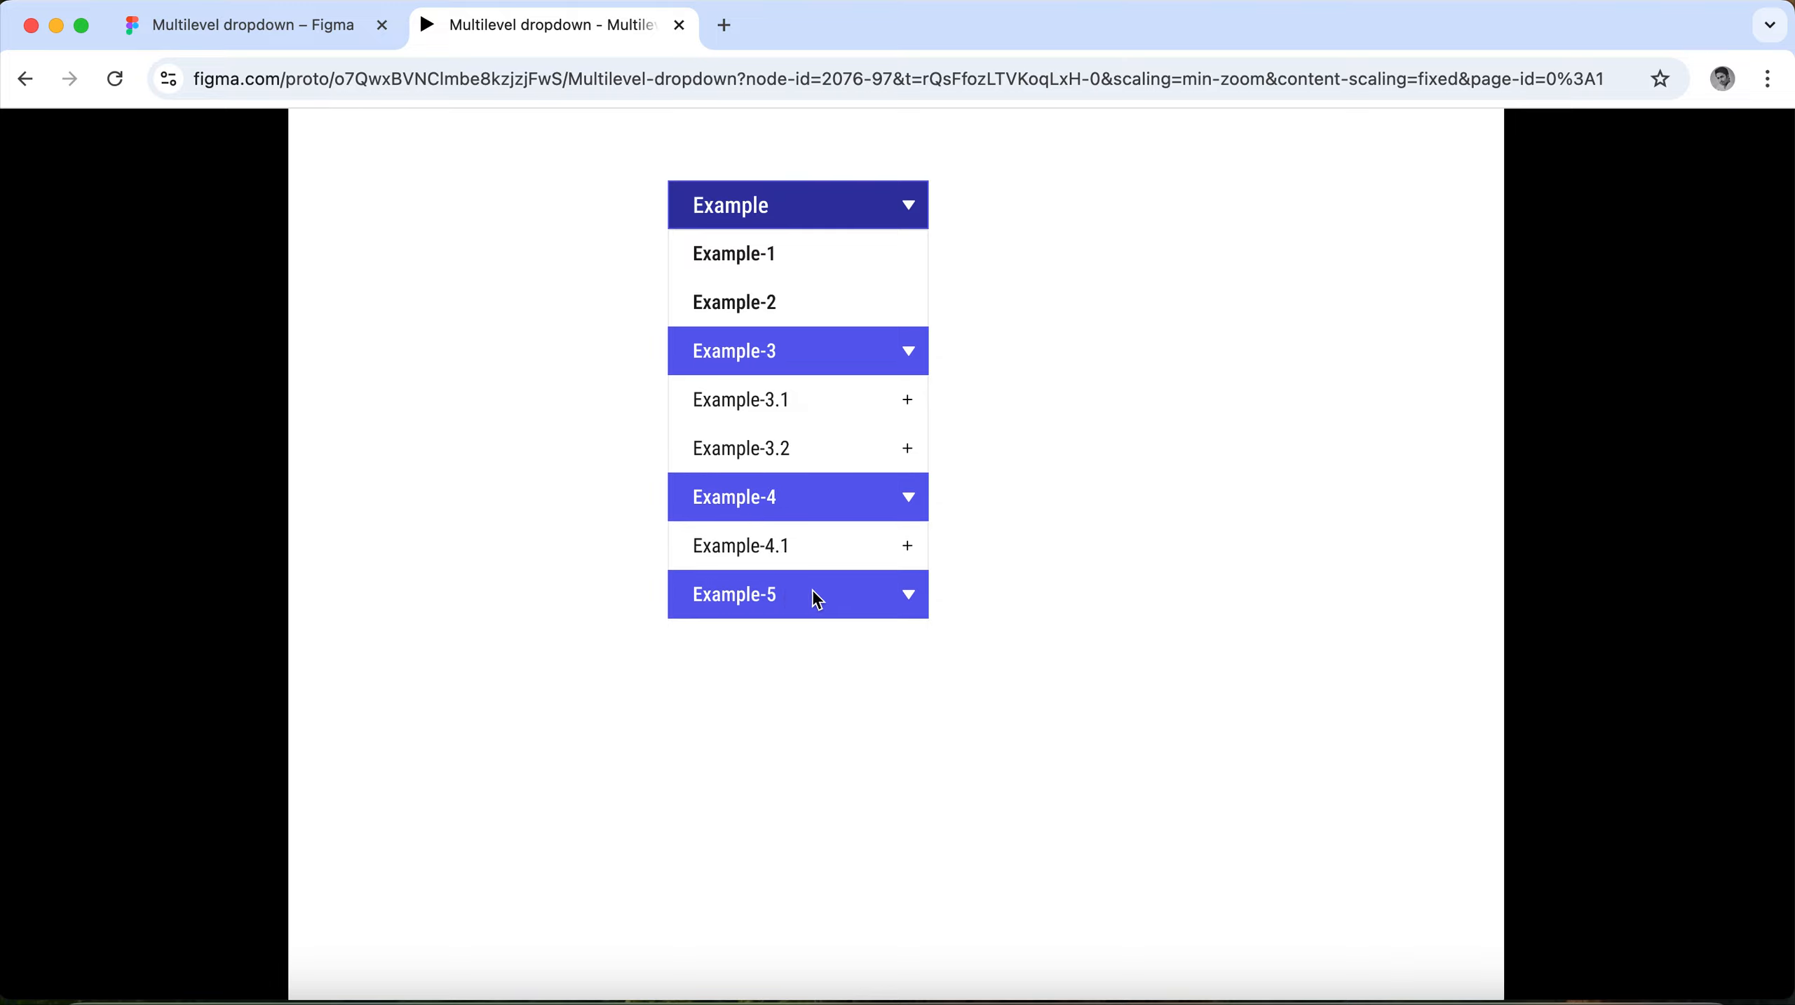
Collapse the three expanded Example headers, expand Example-3 and Example-4 again, and repeatedly toggle Example-5.
left_click(797, 355)
left_click(786, 413)
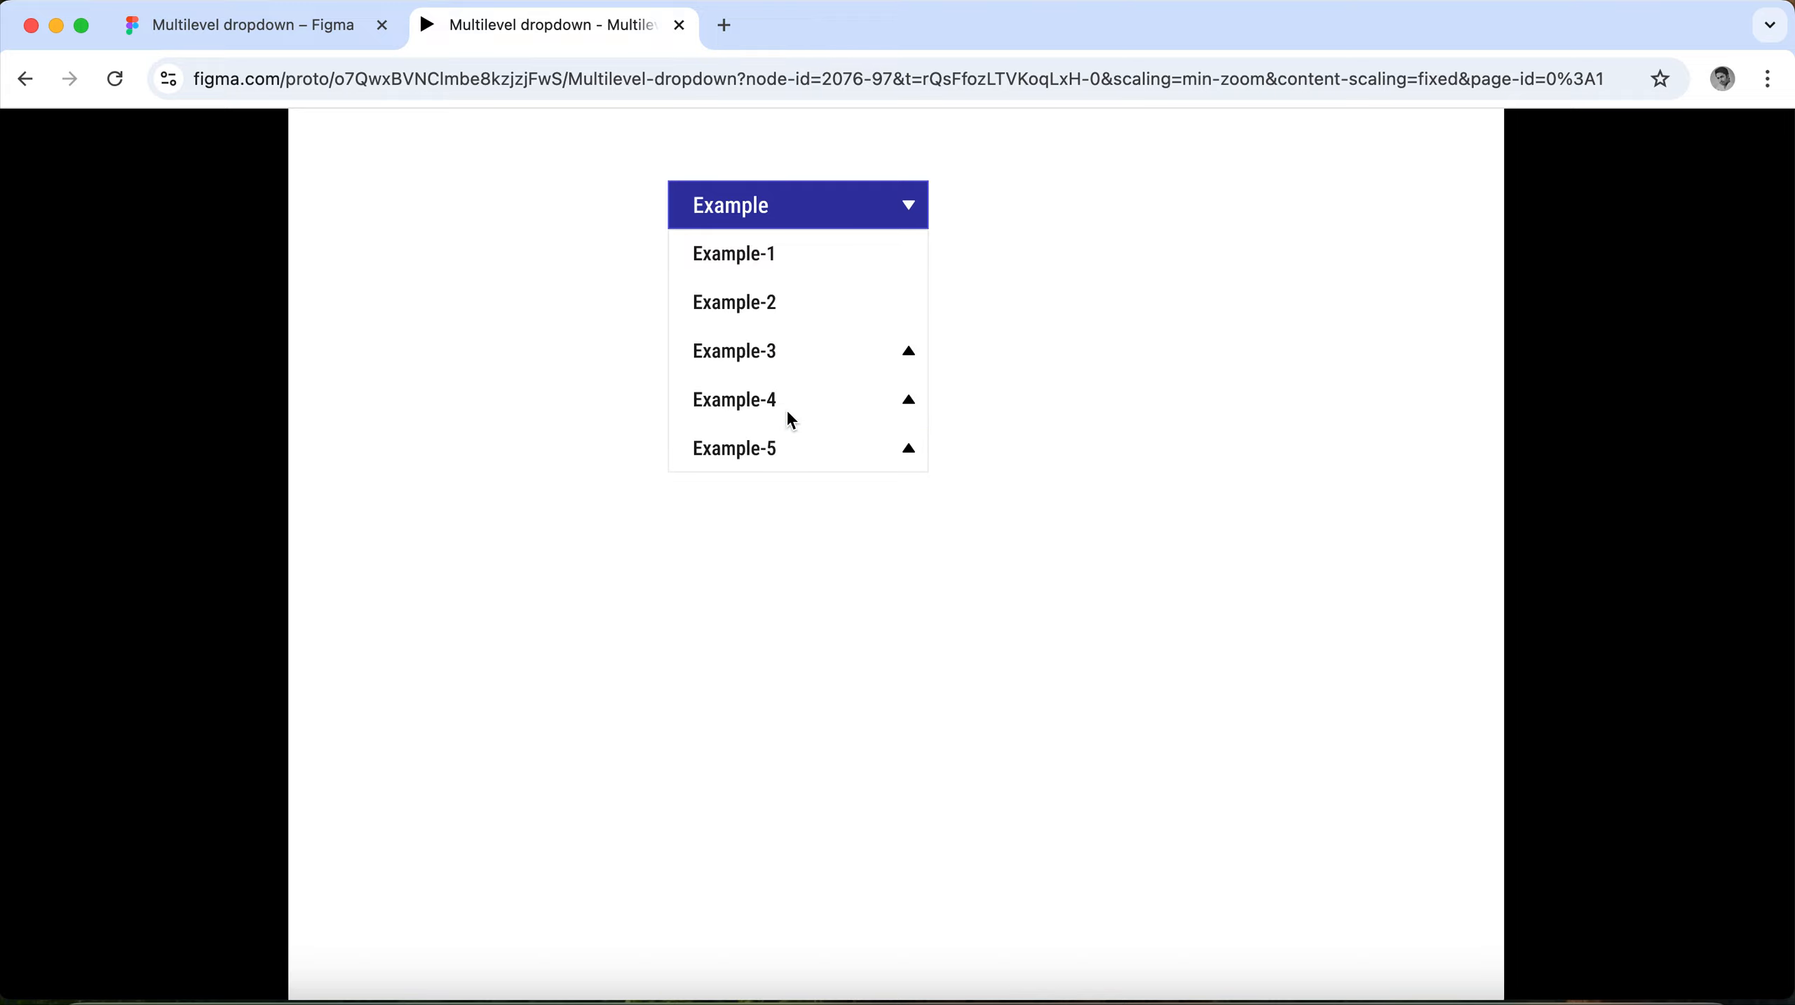
left_click(763, 350)
left_click(766, 499)
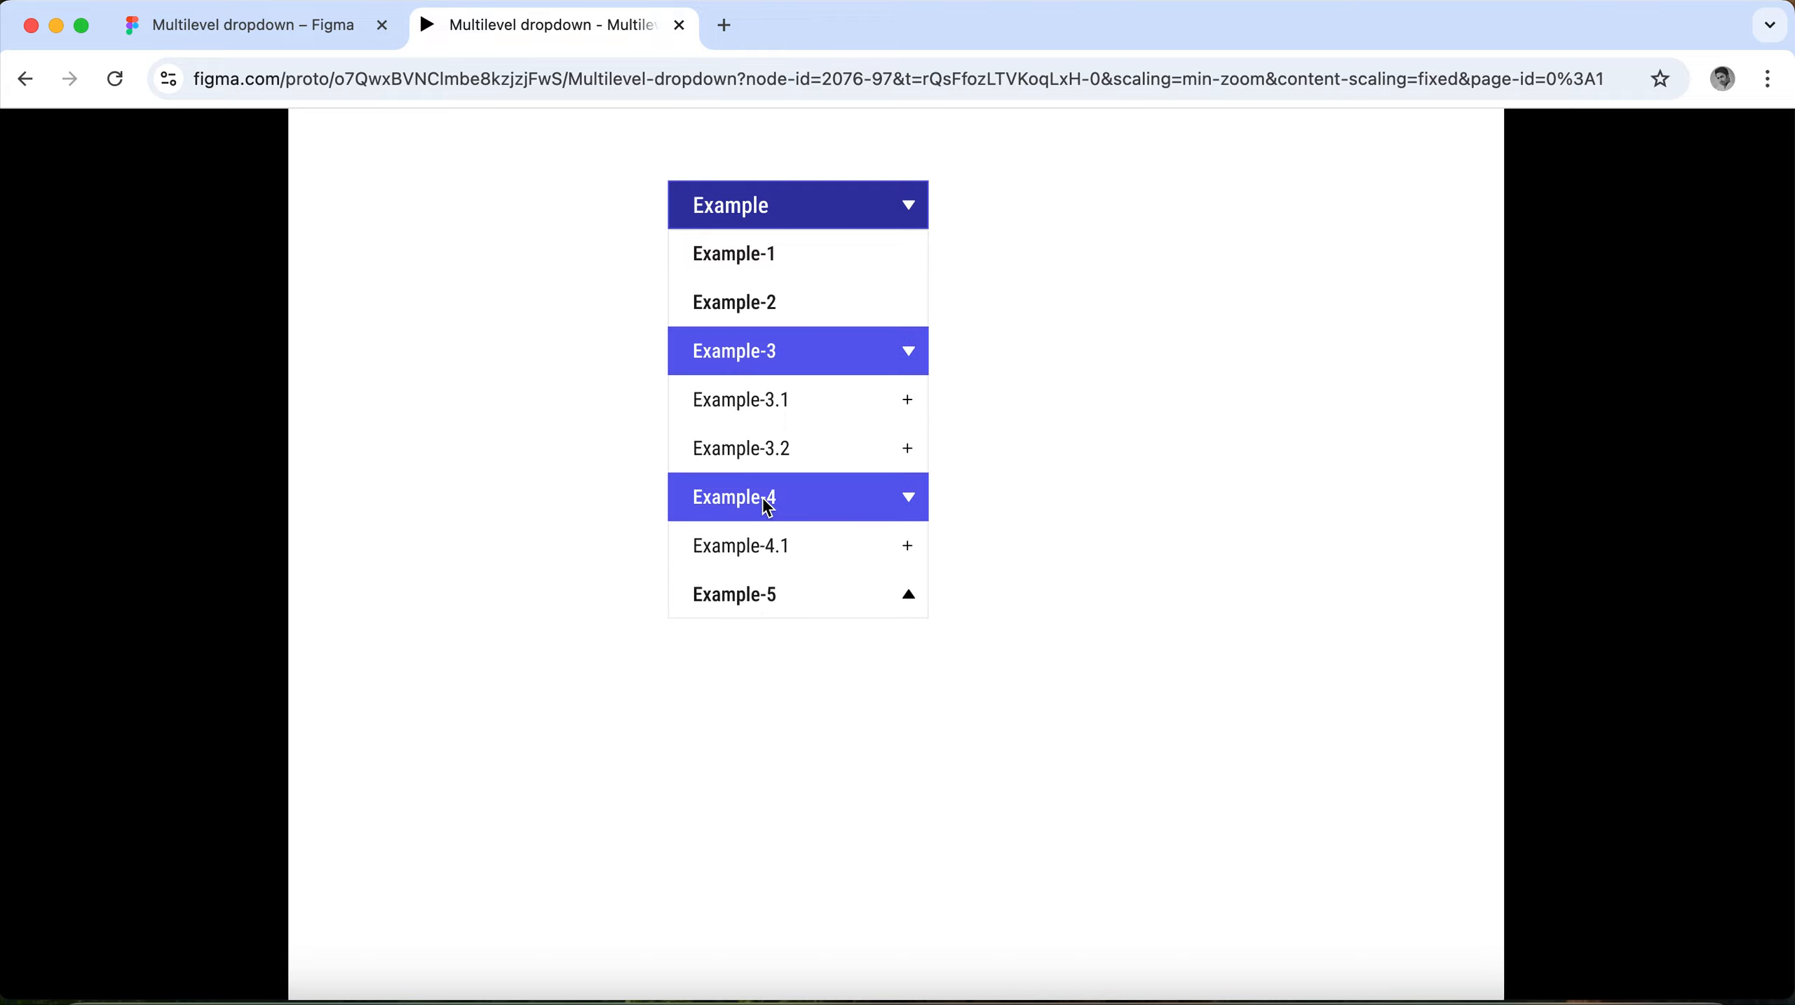
left_click(762, 592)
left_click(762, 593)
left_click(762, 592)
left_click(762, 592)
Return to the design file and switch MainList and Dropdownlist-1 through Dropdownlist-4 to True in the Example variable mode.
left_click(321, 28)
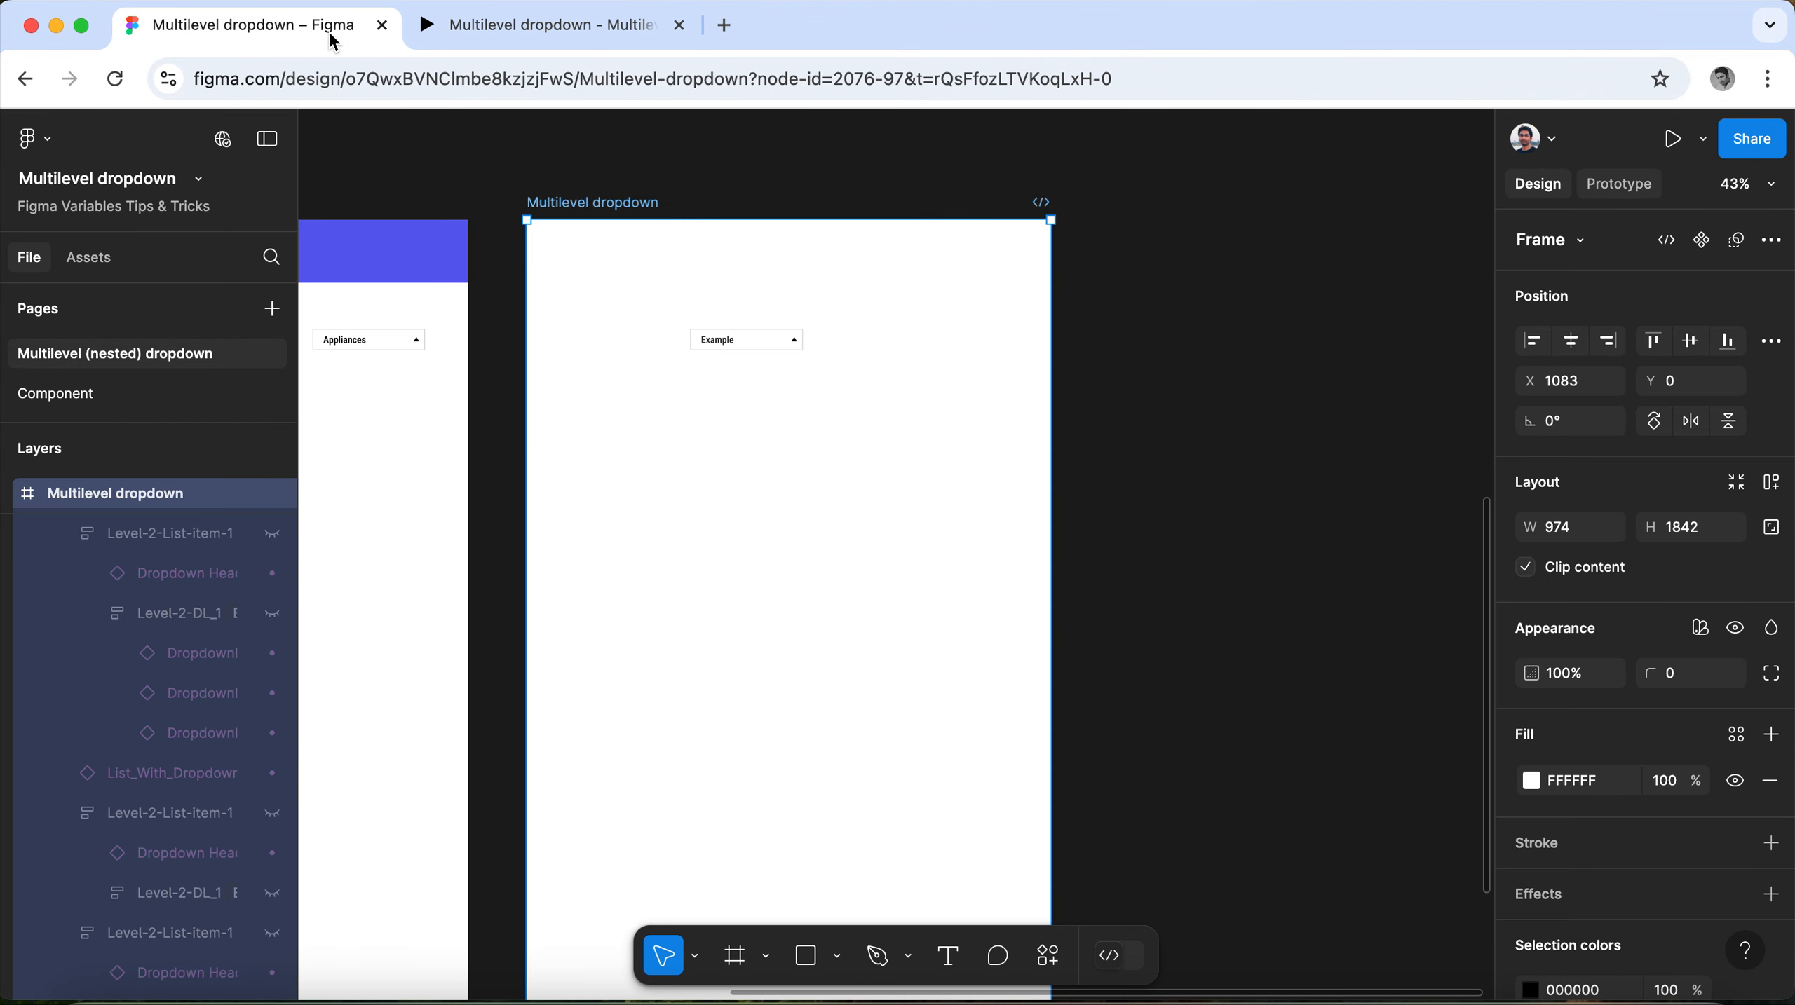
left_click(1382, 240)
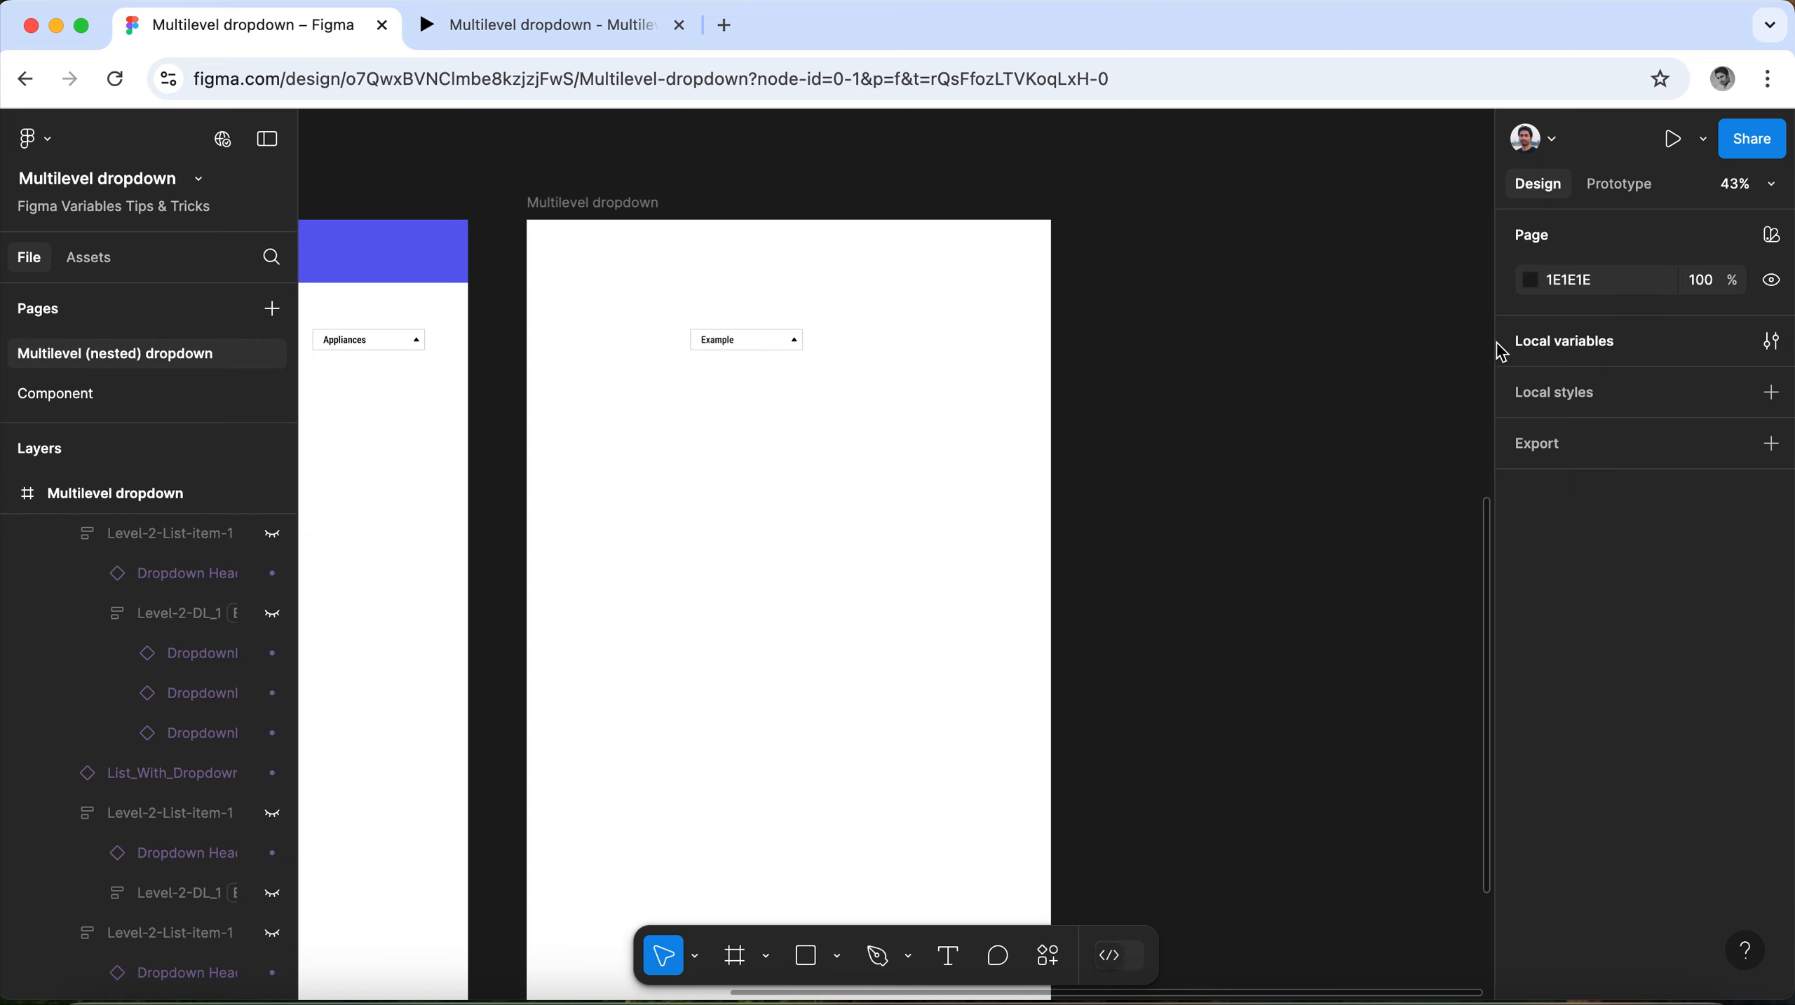
left_click(1541, 343)
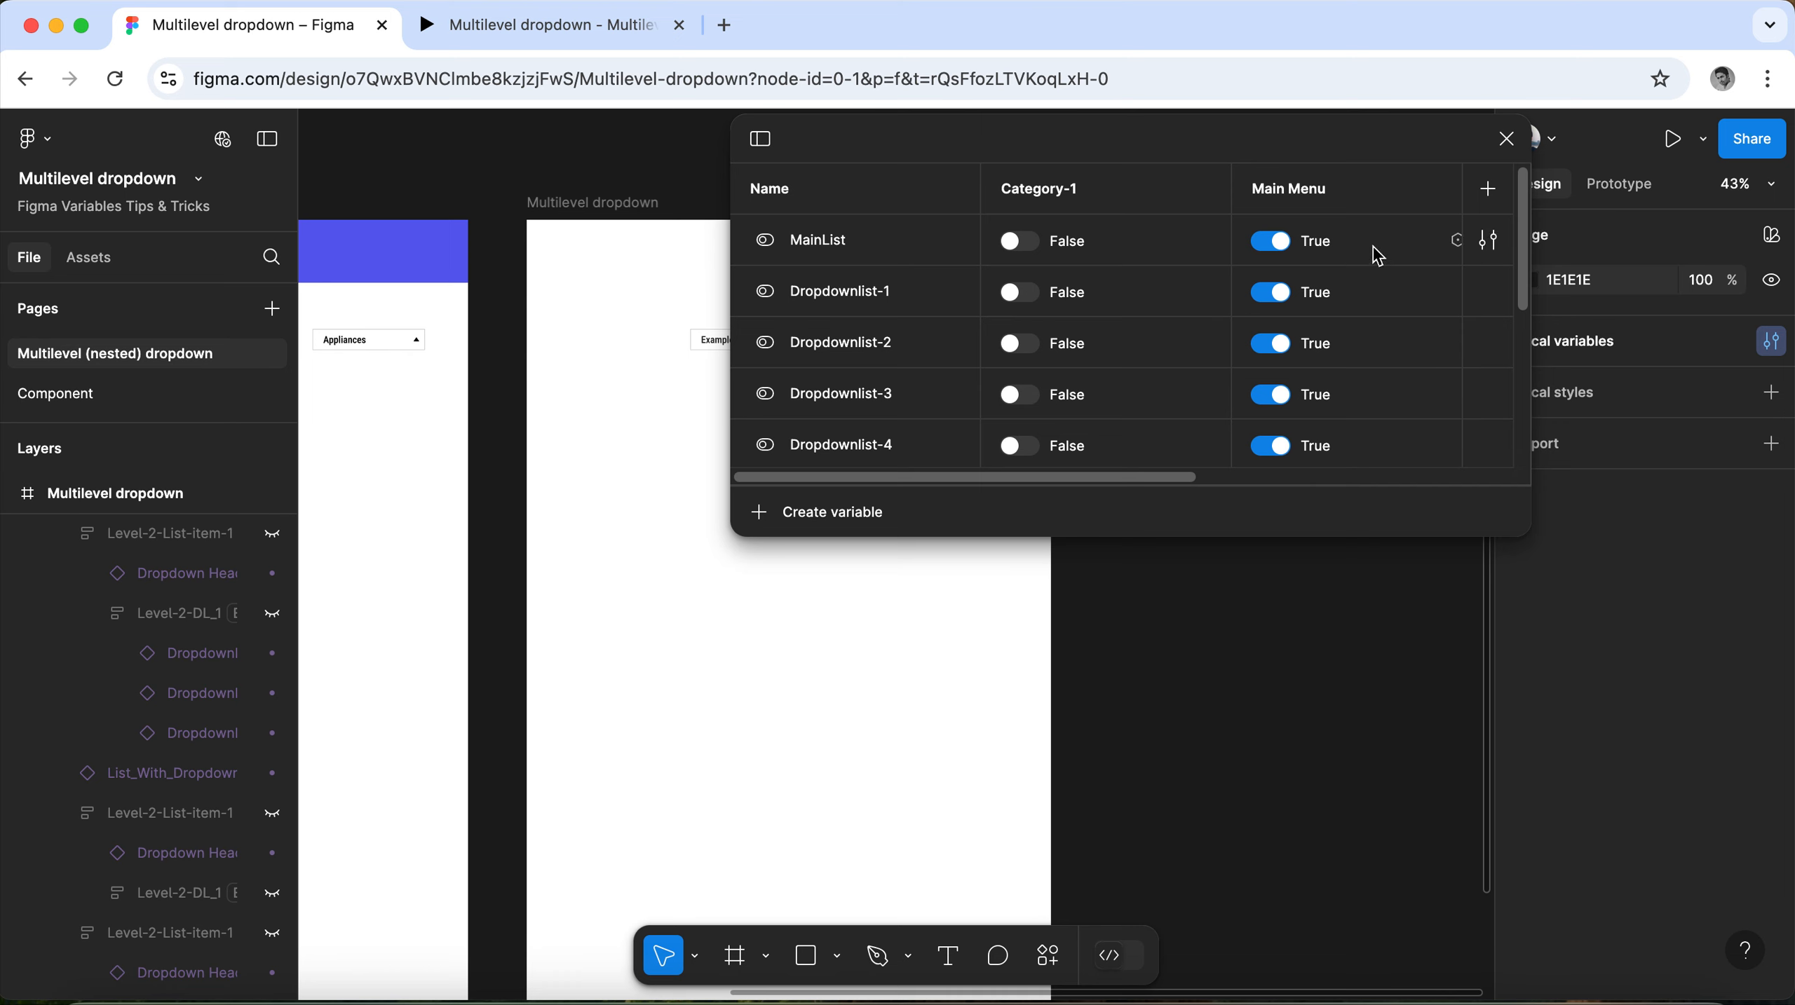
left_click_drag(1151, 478, 1485, 478)
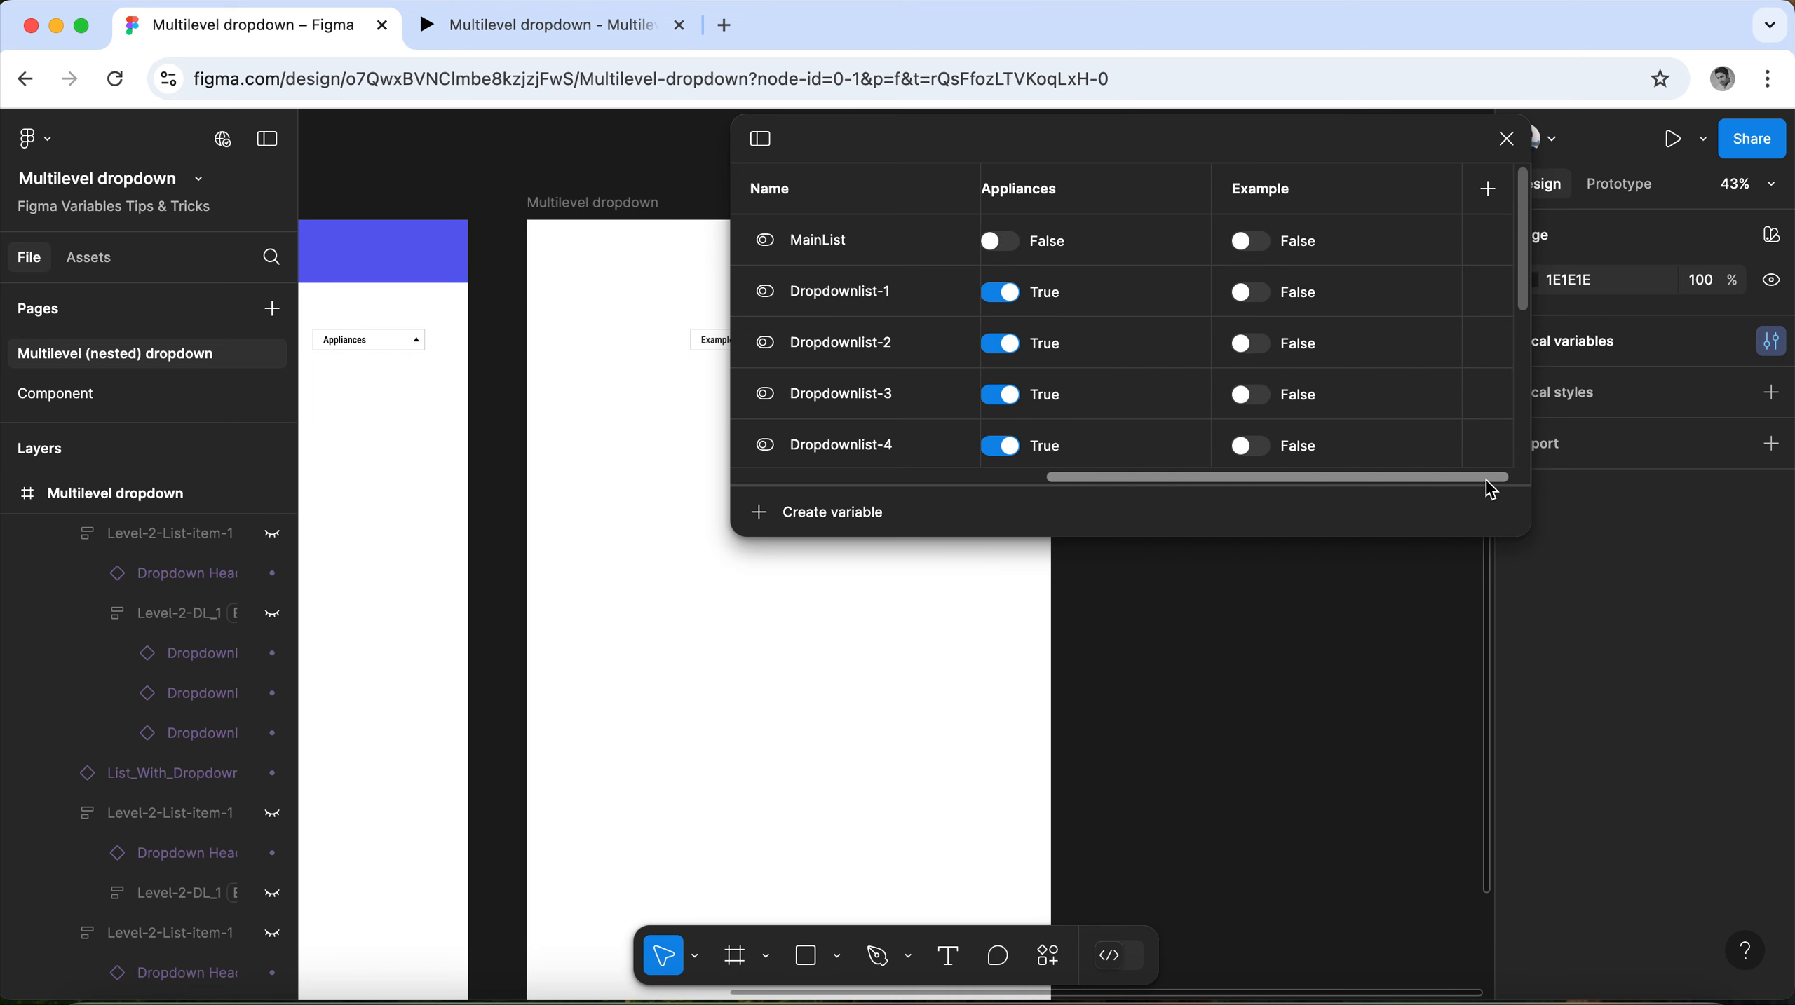
left_click(1252, 243)
left_click(1253, 295)
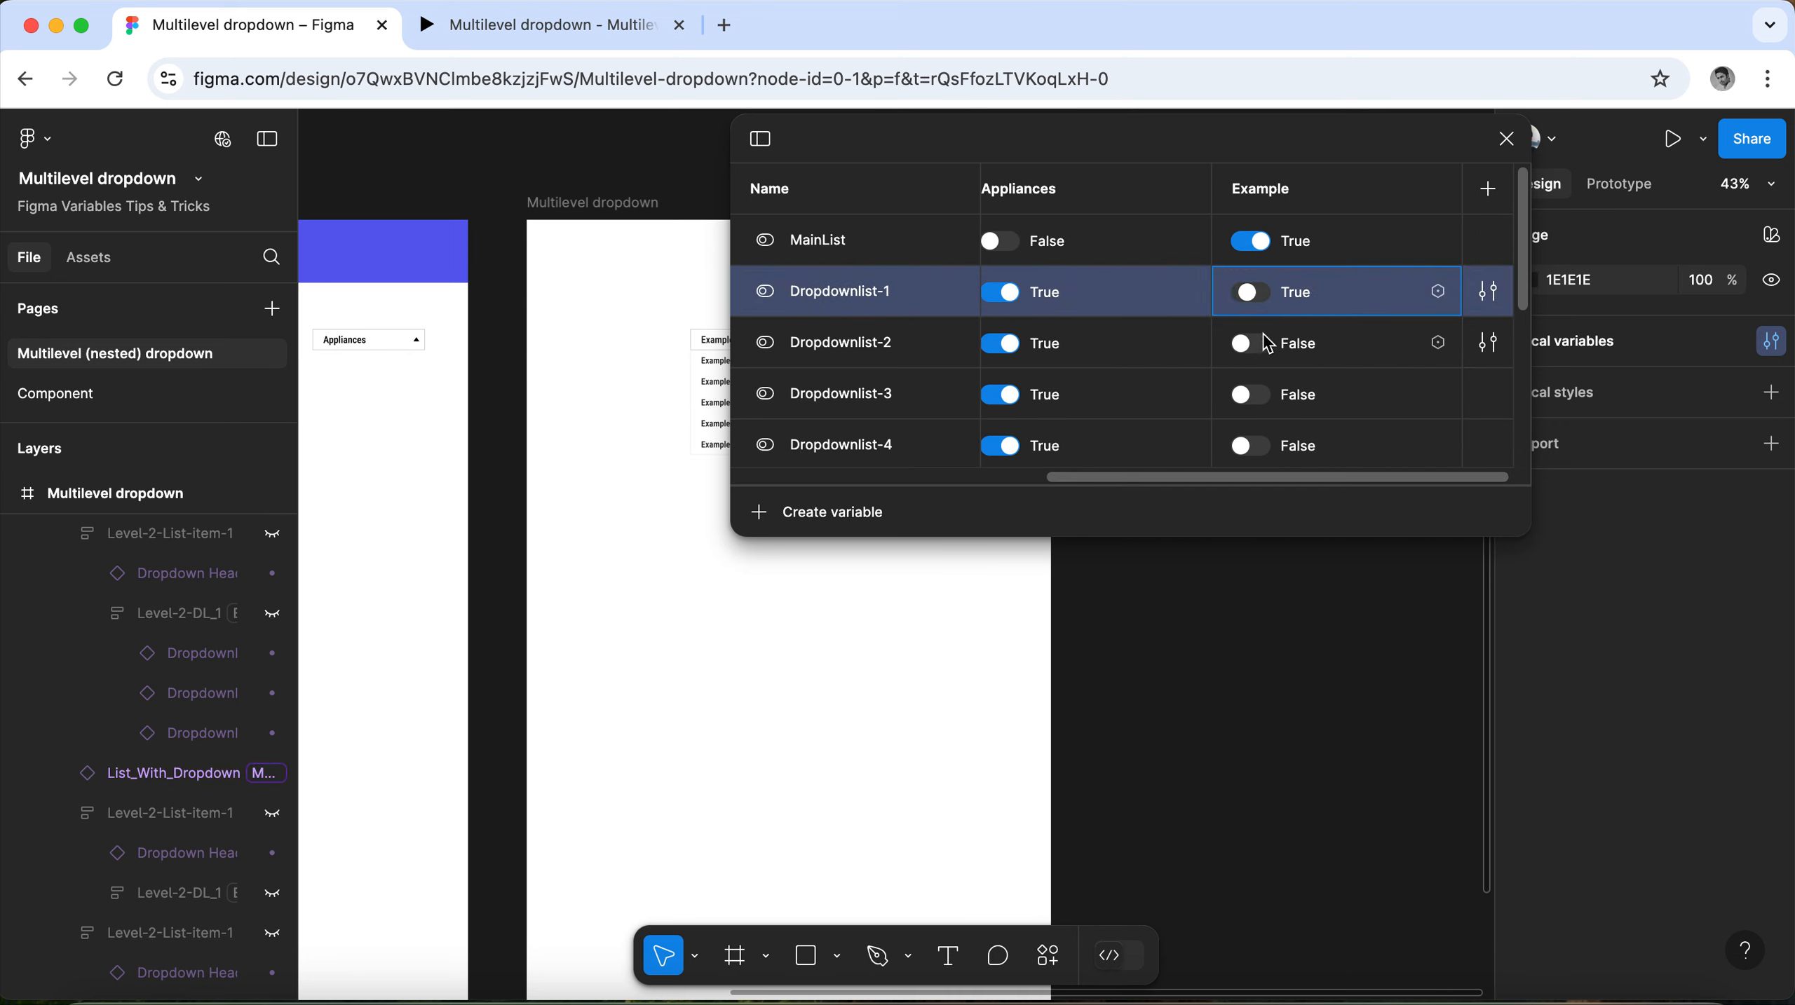
left_click(1263, 345)
left_click(1263, 403)
left_click(1265, 449)
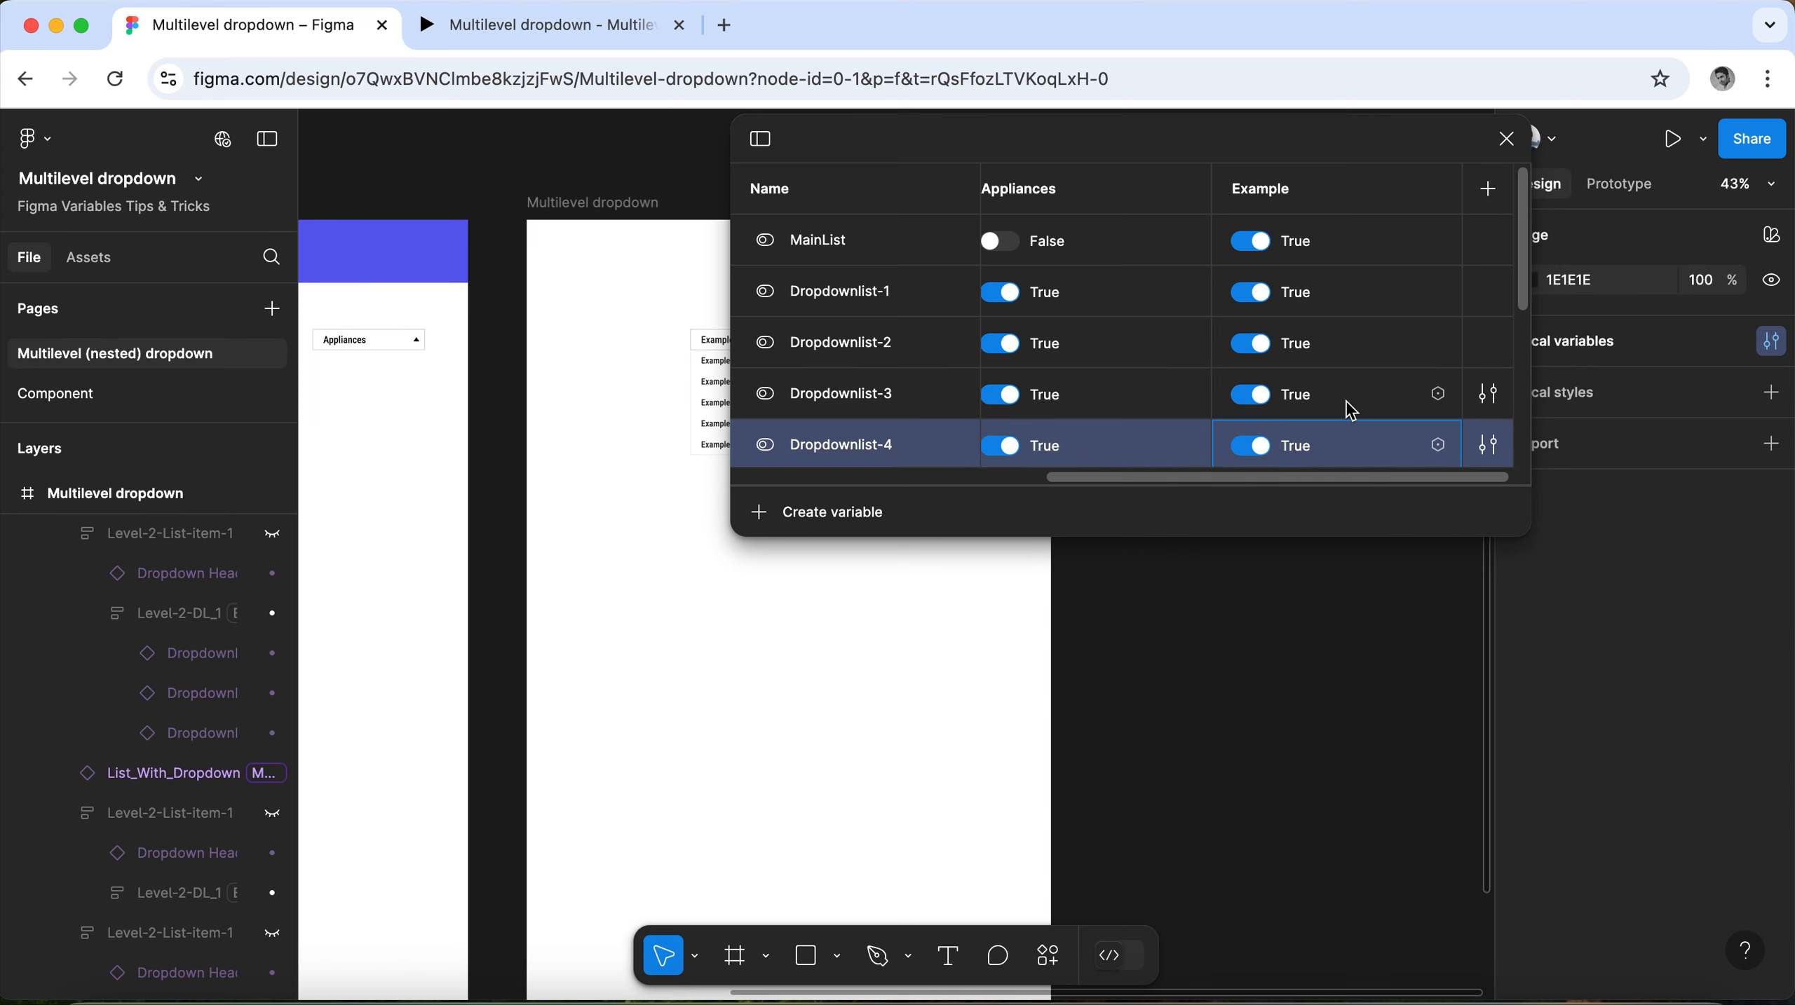
Switch Dropdownlist-5 and Dropdown-Header-1 through Dropdown-Header-5 to True in the Example mode, and close the variables table.
scroll(1337, 394, "down", 5)
scroll(1294, 309, "up", 2)
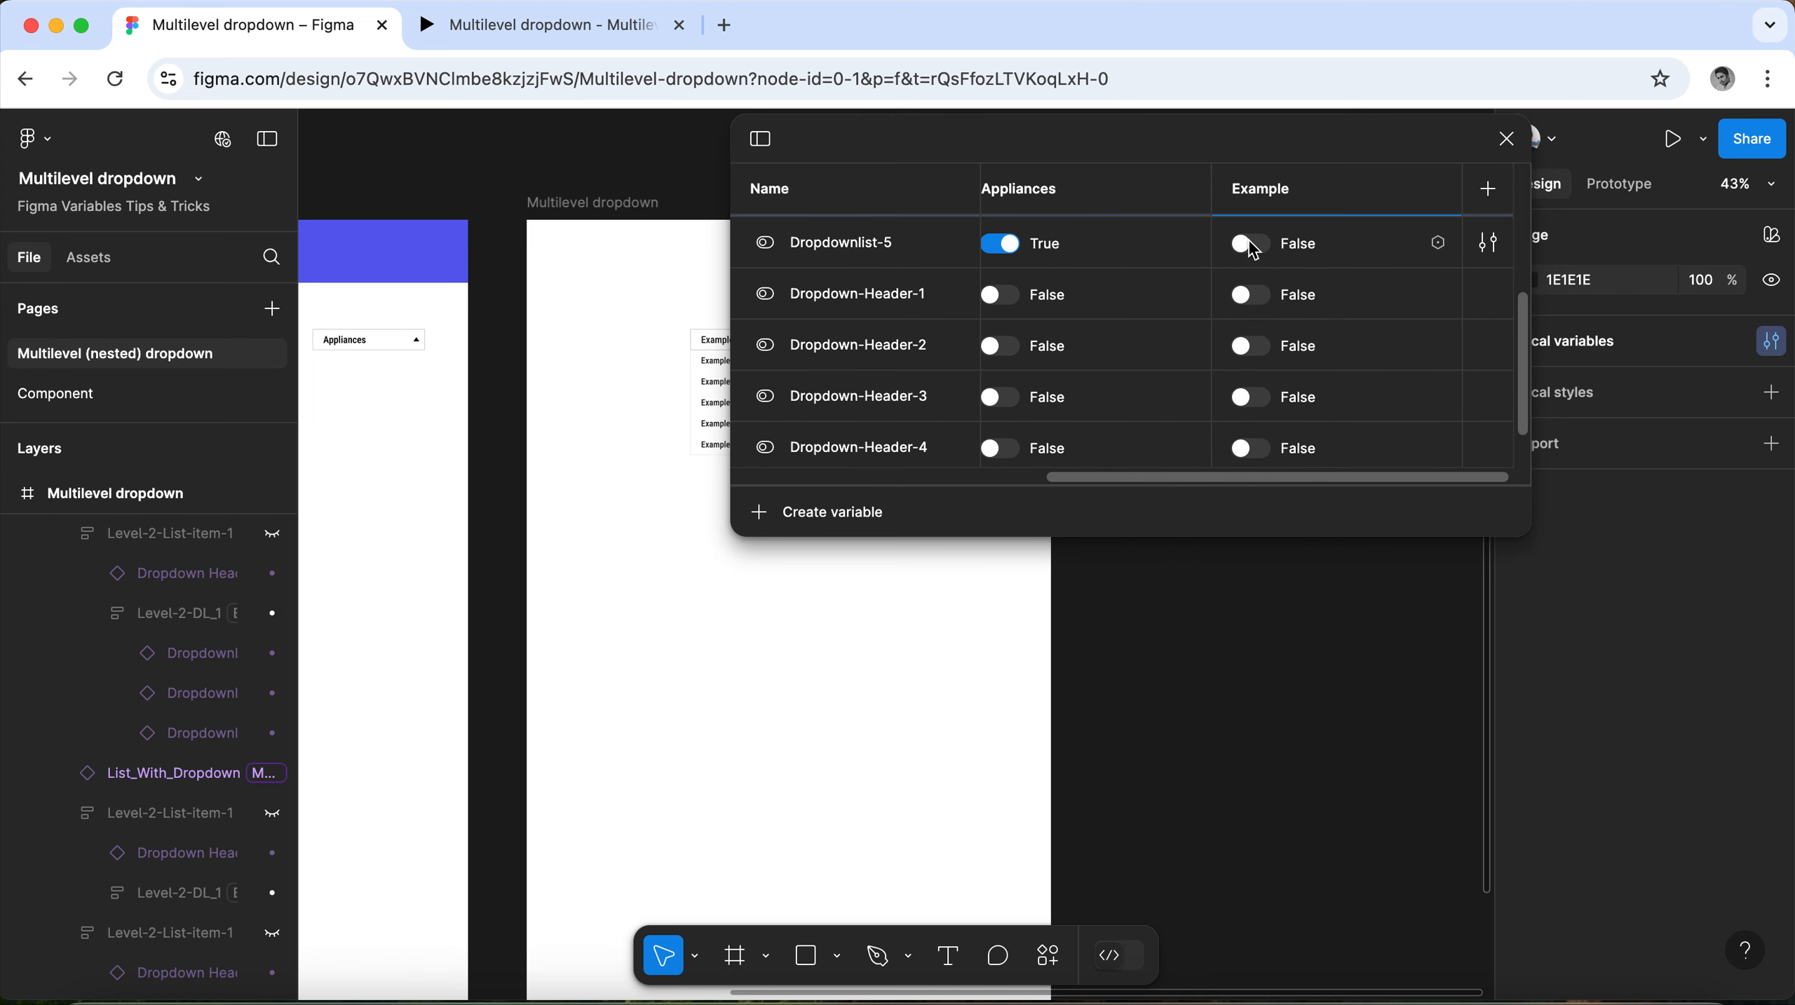
left_click(1251, 243)
left_click(1252, 294)
left_click(1267, 349)
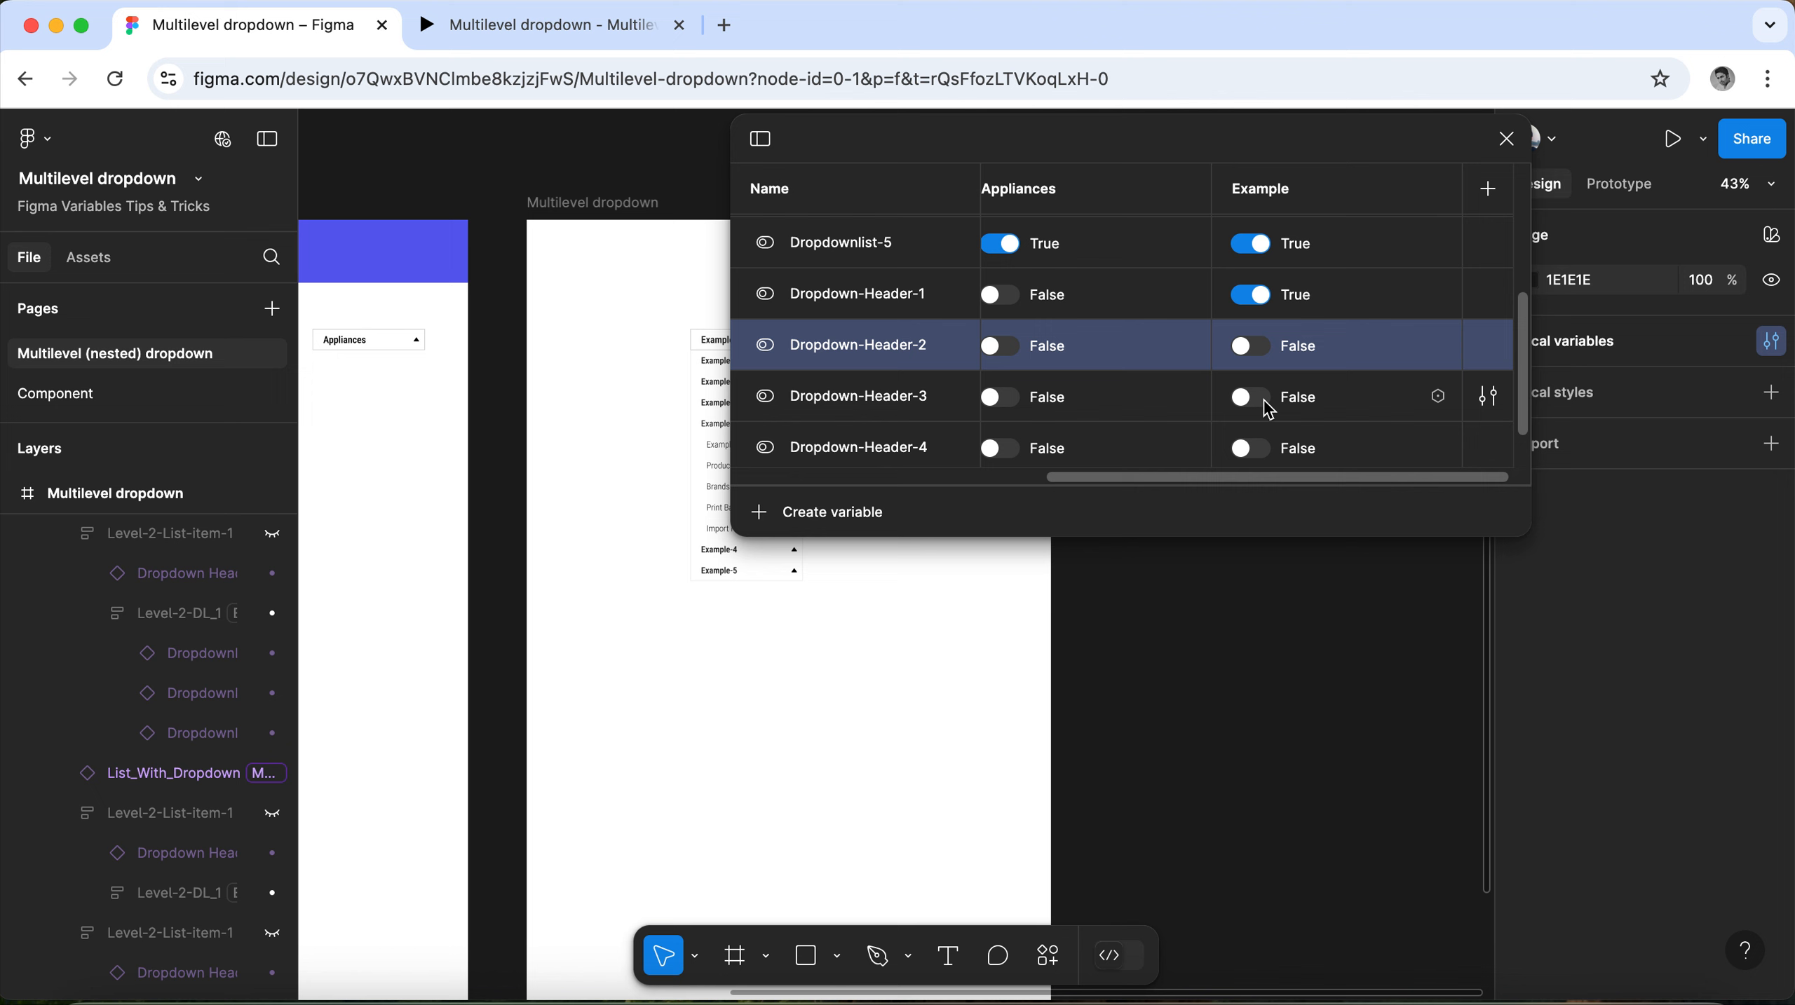
left_click(1263, 403)
left_click(1264, 348)
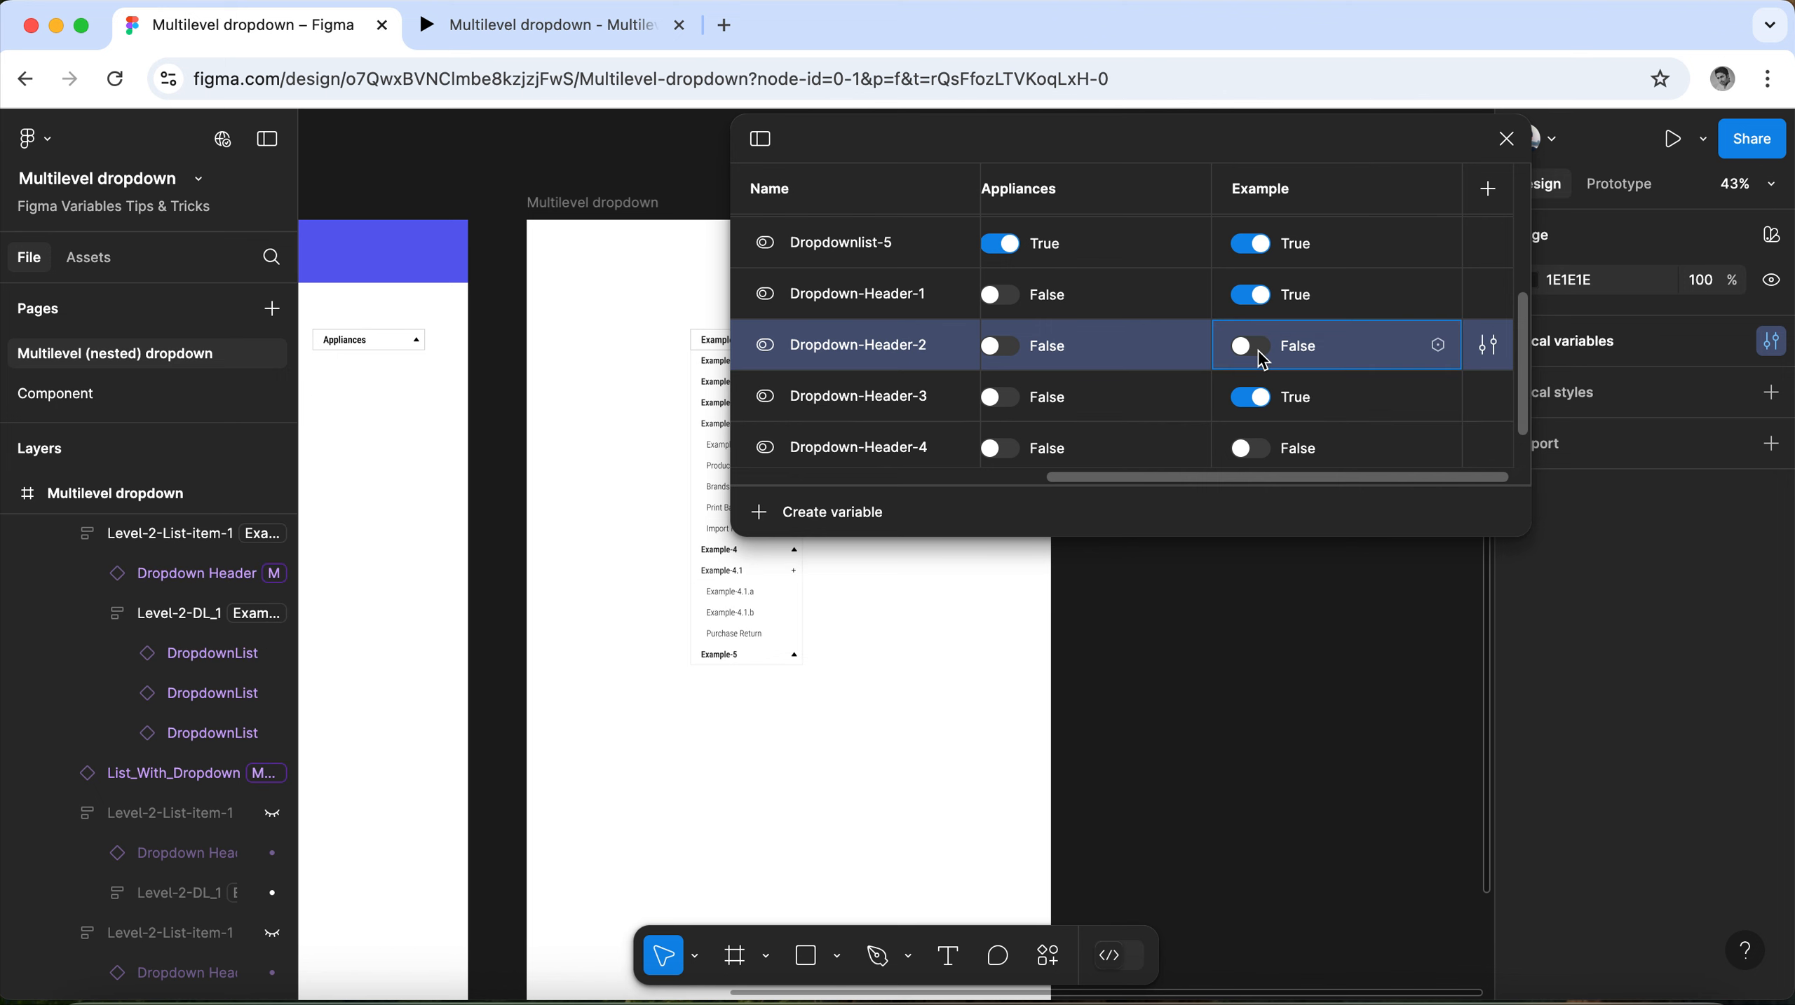
left_click(1267, 449)
left_click(1252, 448)
scroll(1259, 445, "down", 2)
left_click(1256, 444)
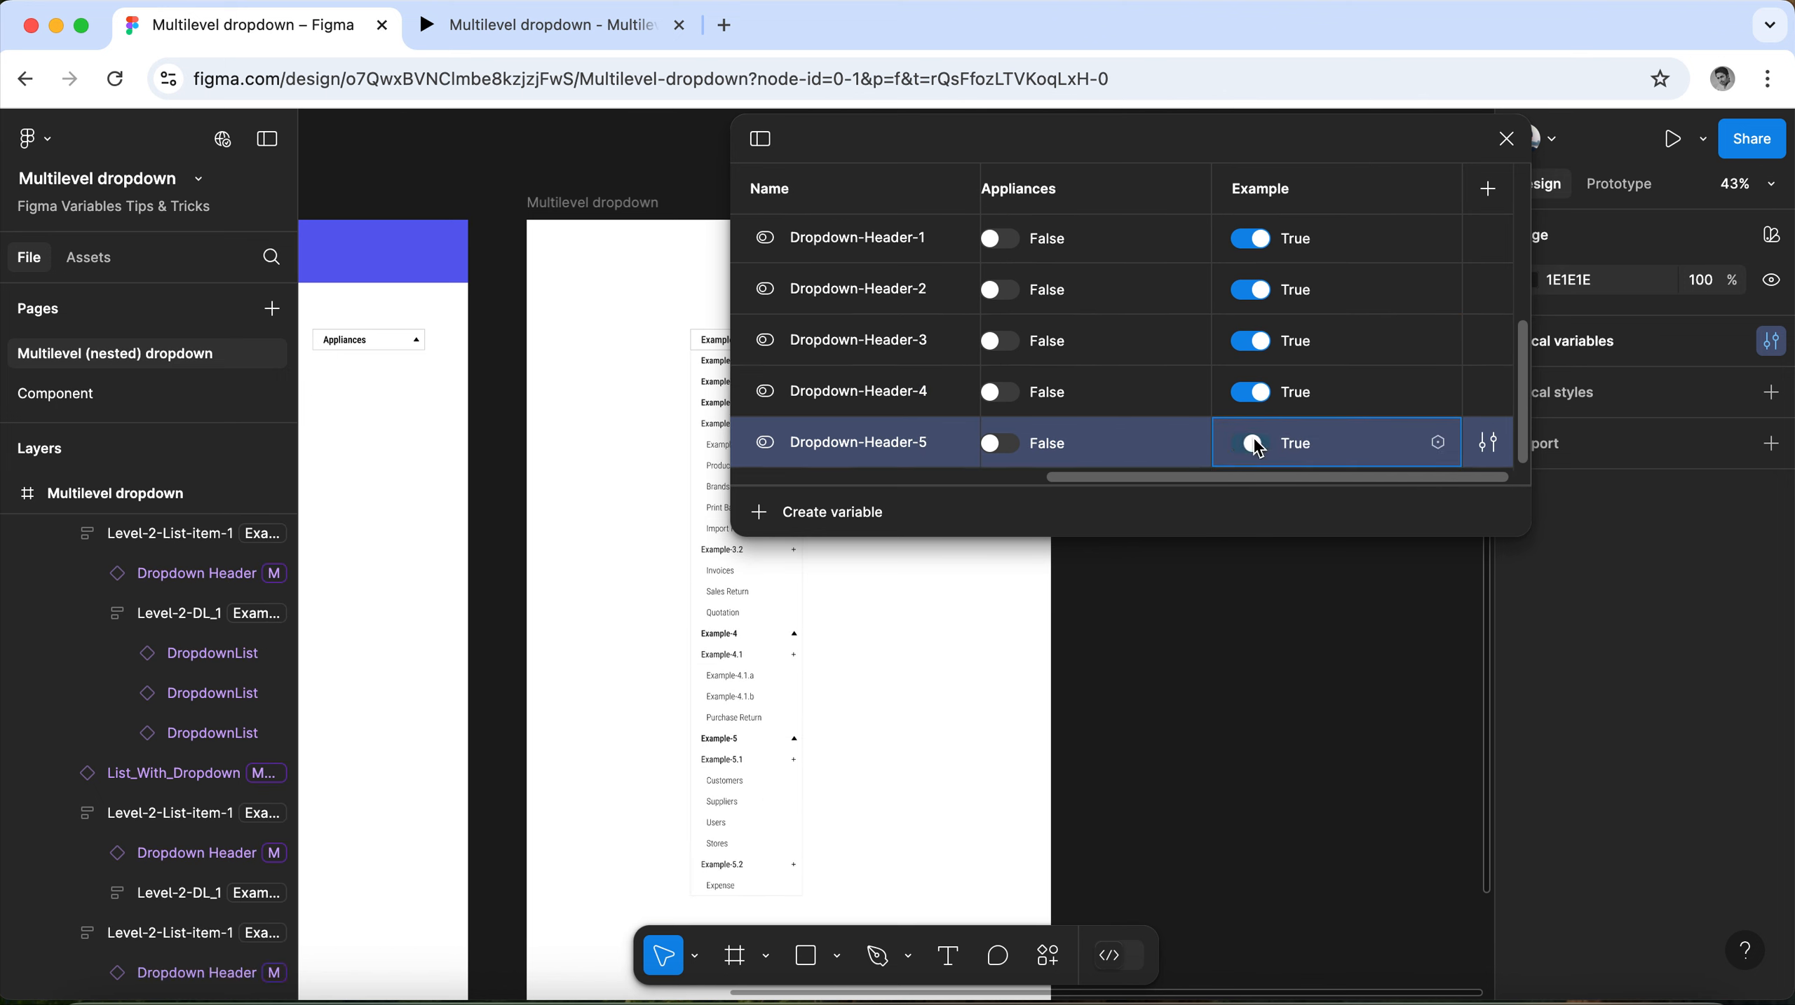
left_click(1506, 139)
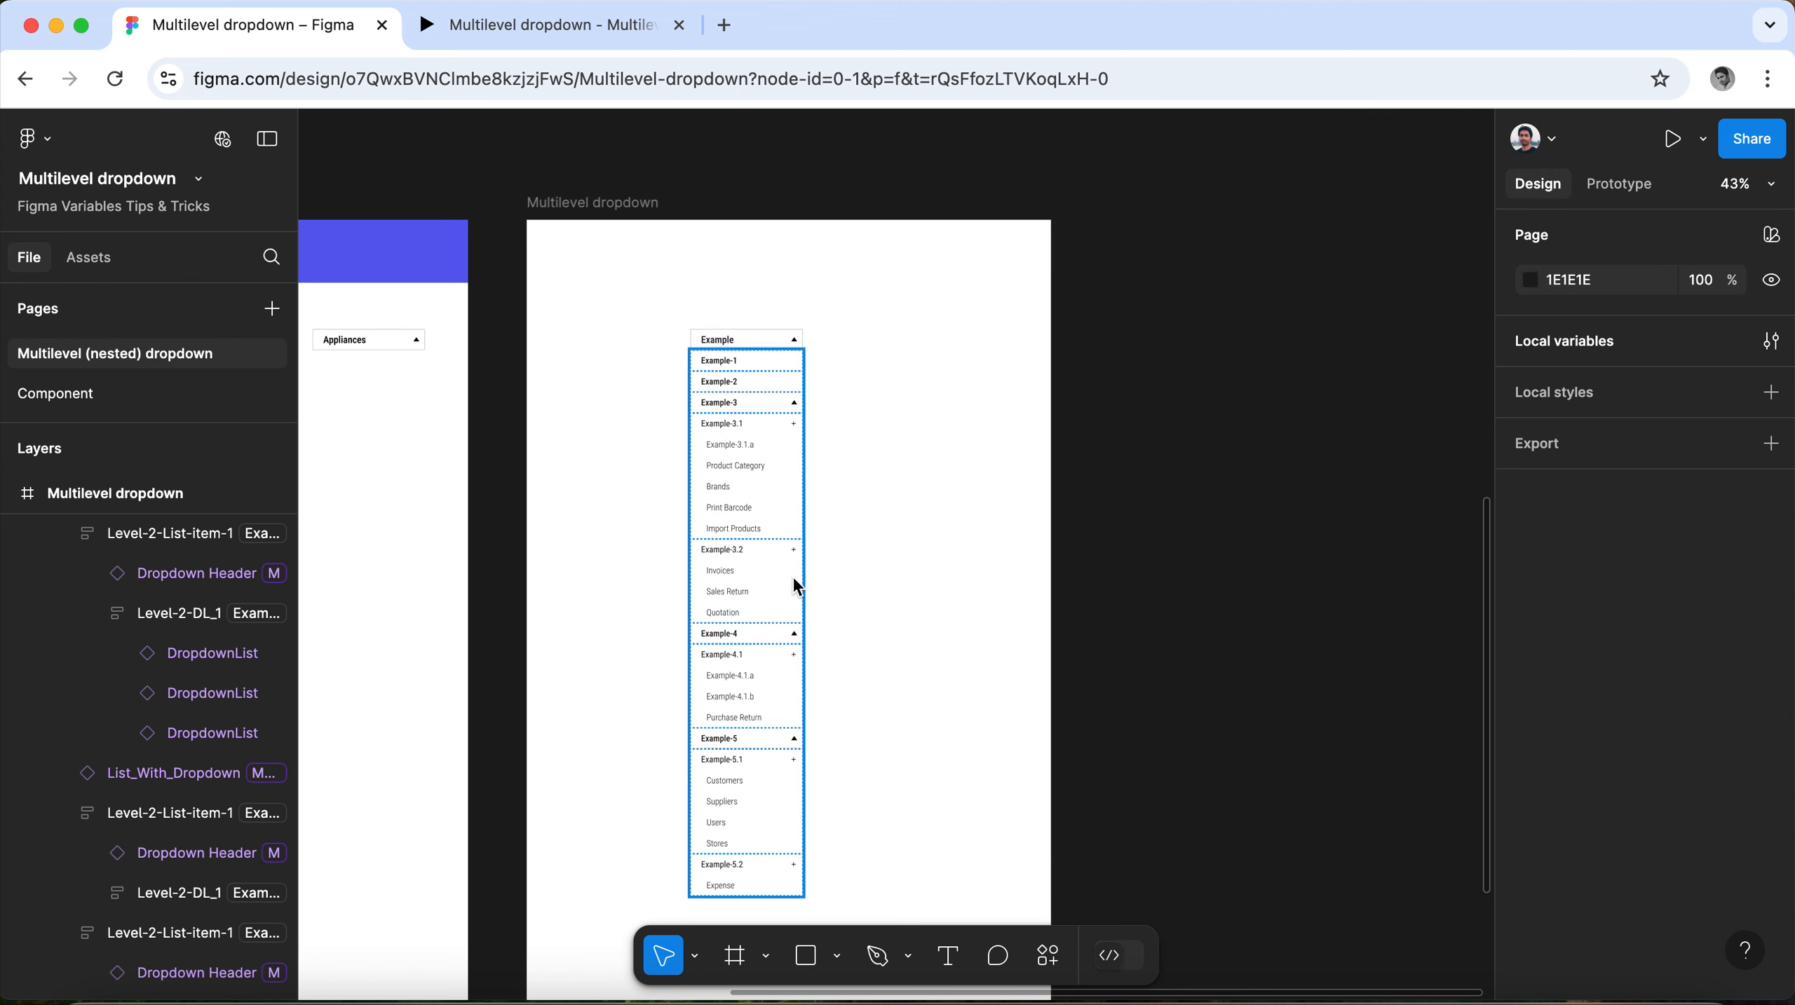
In the Example-3 header's click interaction, set the mode of the Set variable mode action before the Dropdown-Header-2 condition to Example.
scroll(807, 590, "down", 3)
scroll(717, 604, "up", 5)
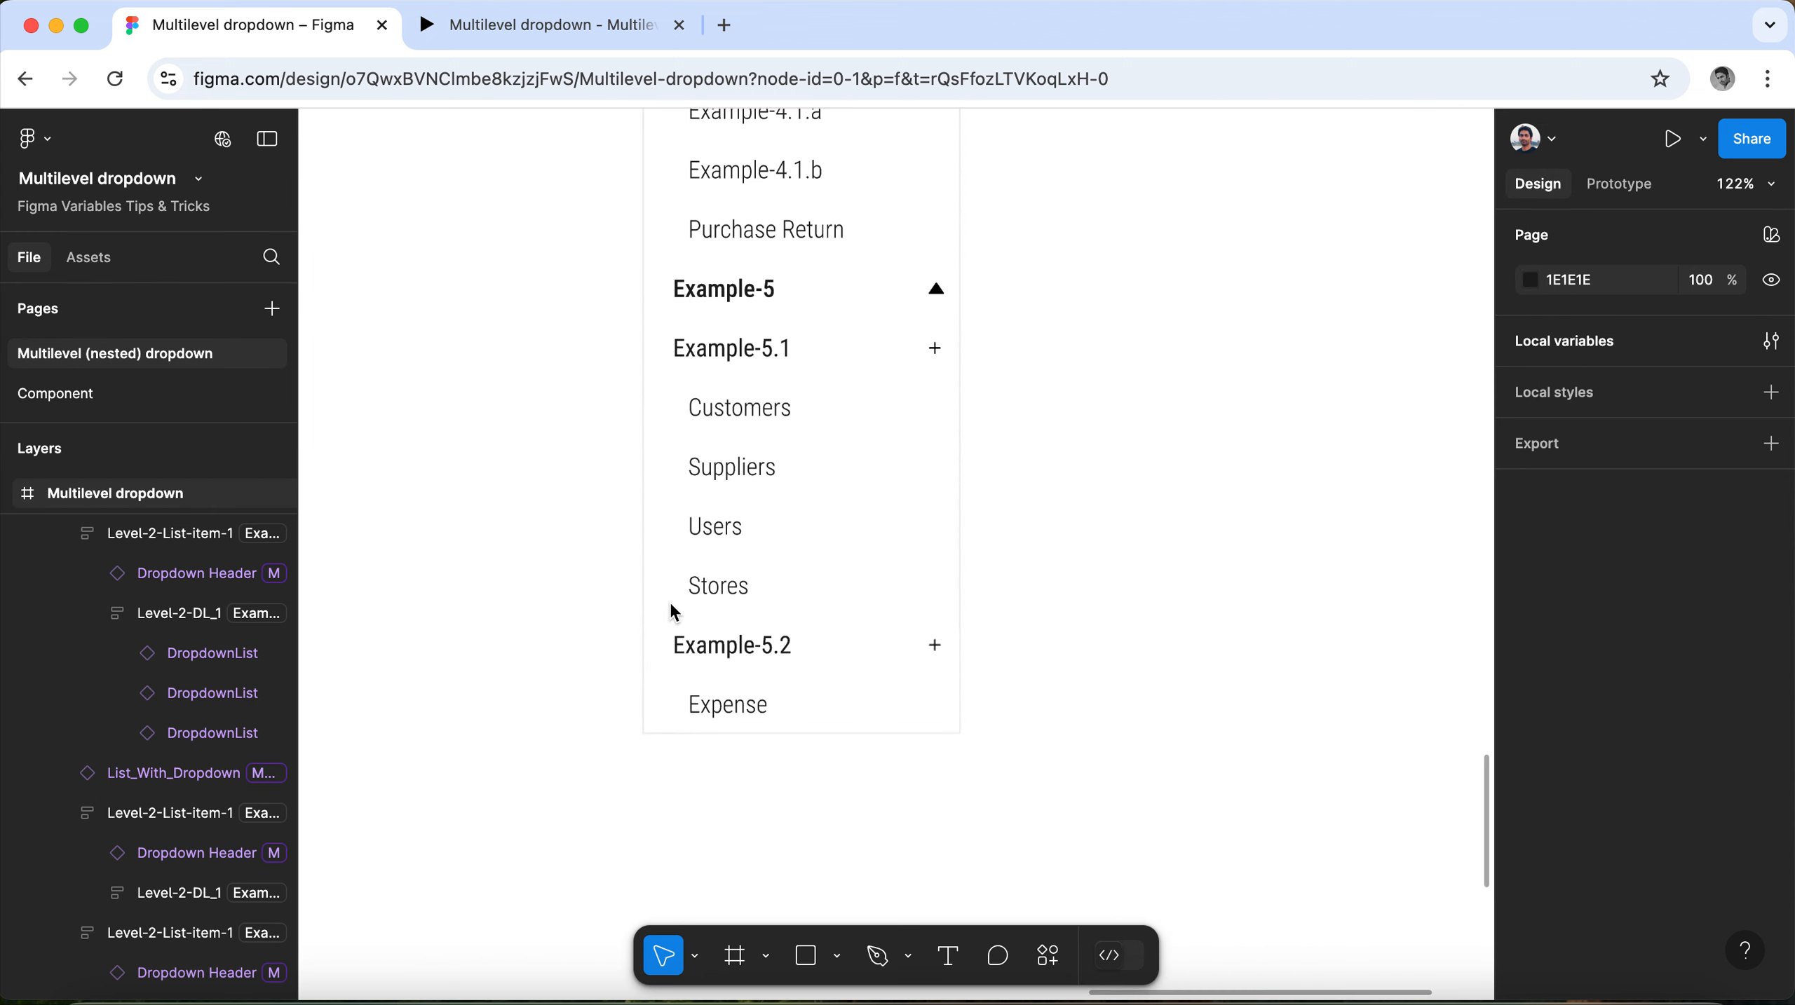
scroll(698, 600, "up", 10)
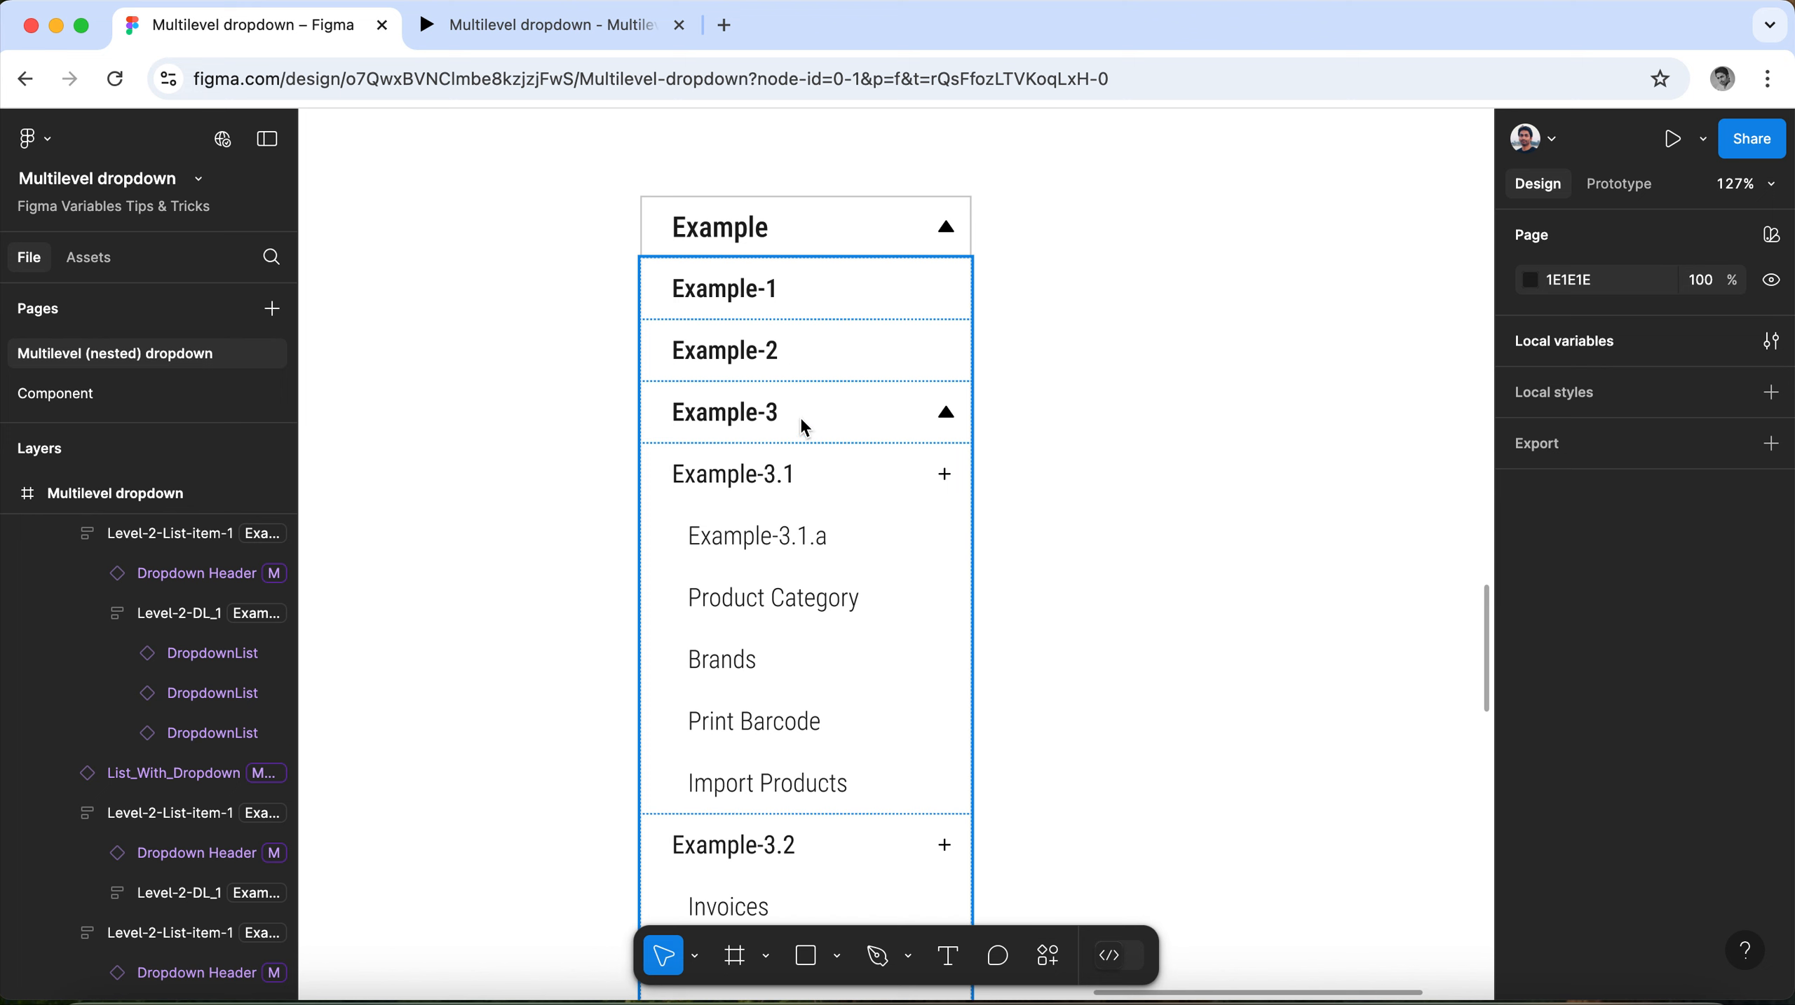
scroll(804, 427, "down", 4)
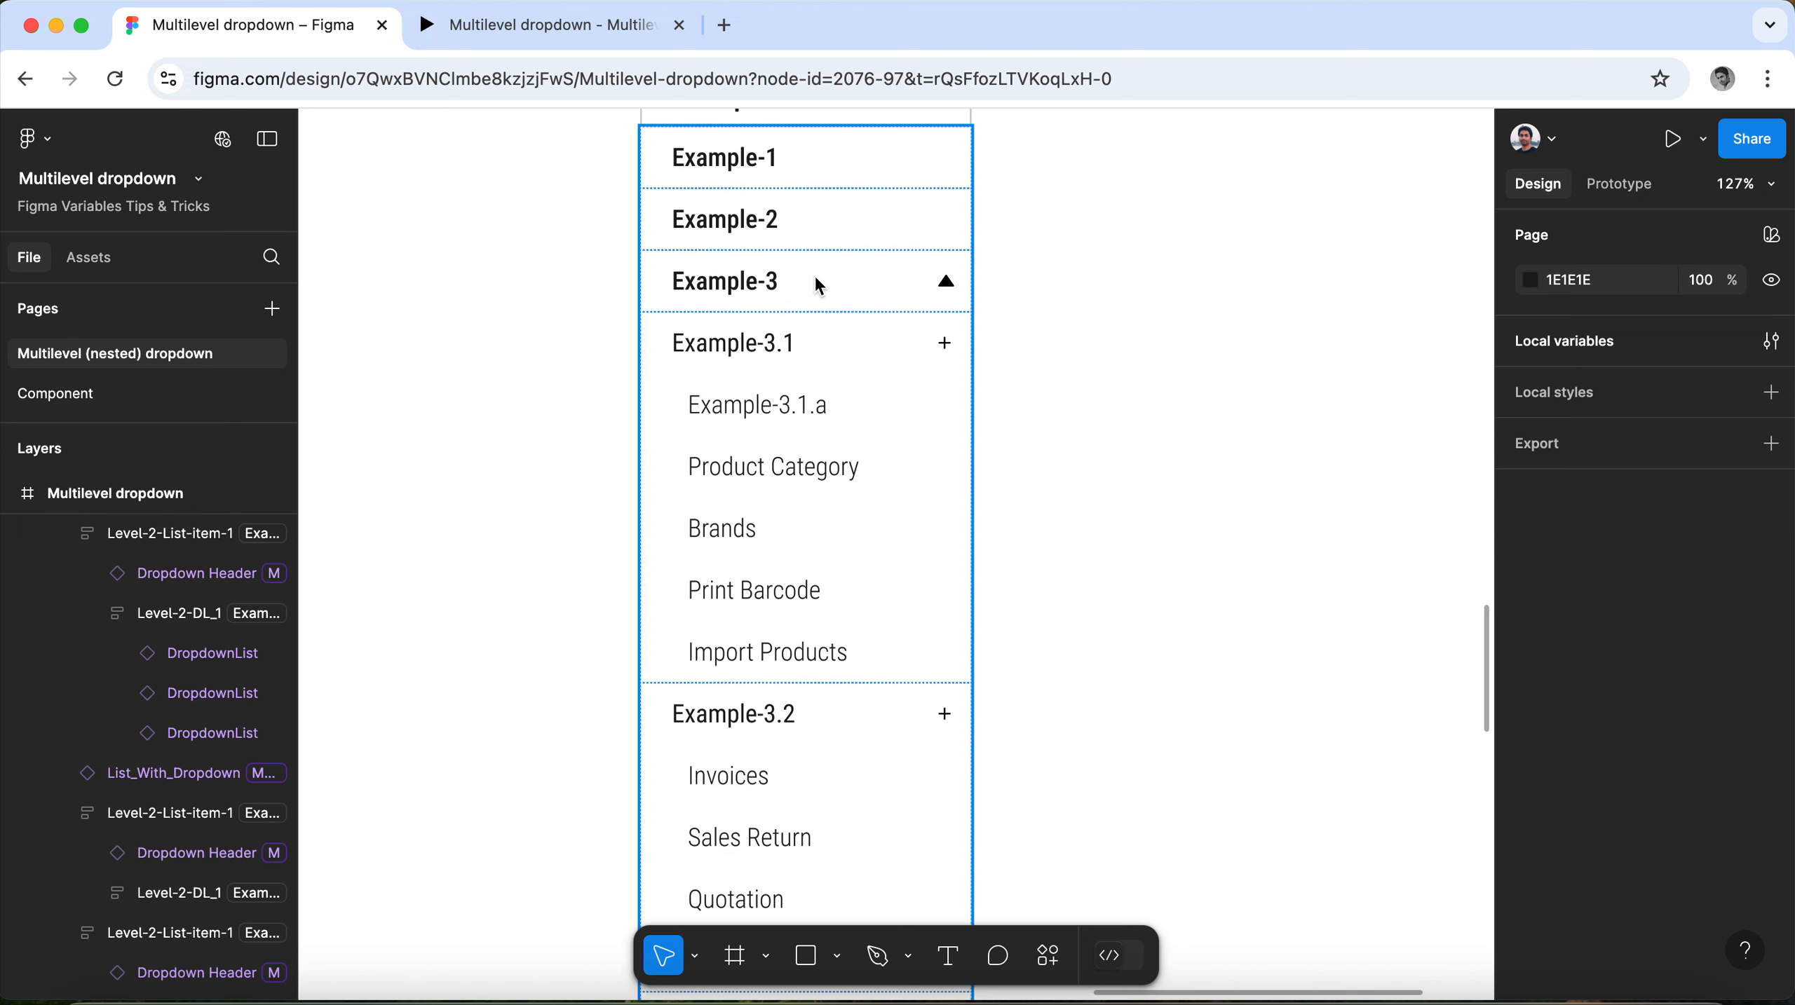
left_click(816, 280)
left_click(816, 281)
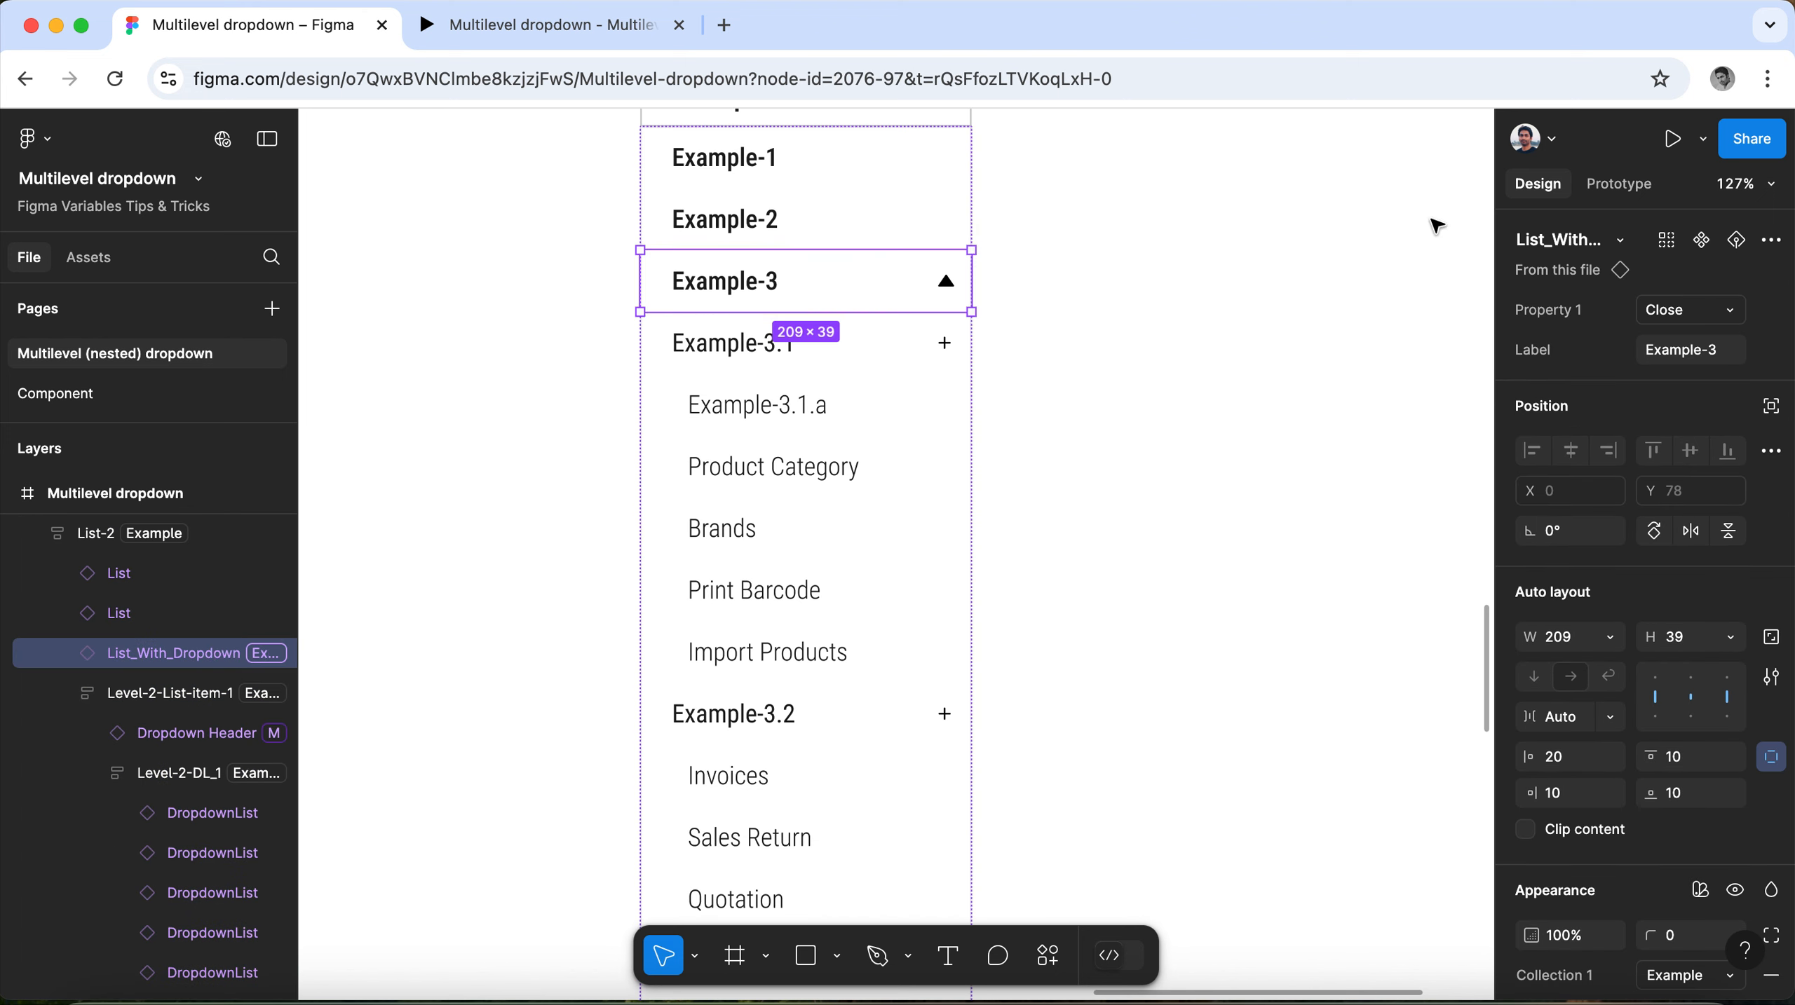
left_click(1619, 184)
left_click(1552, 282)
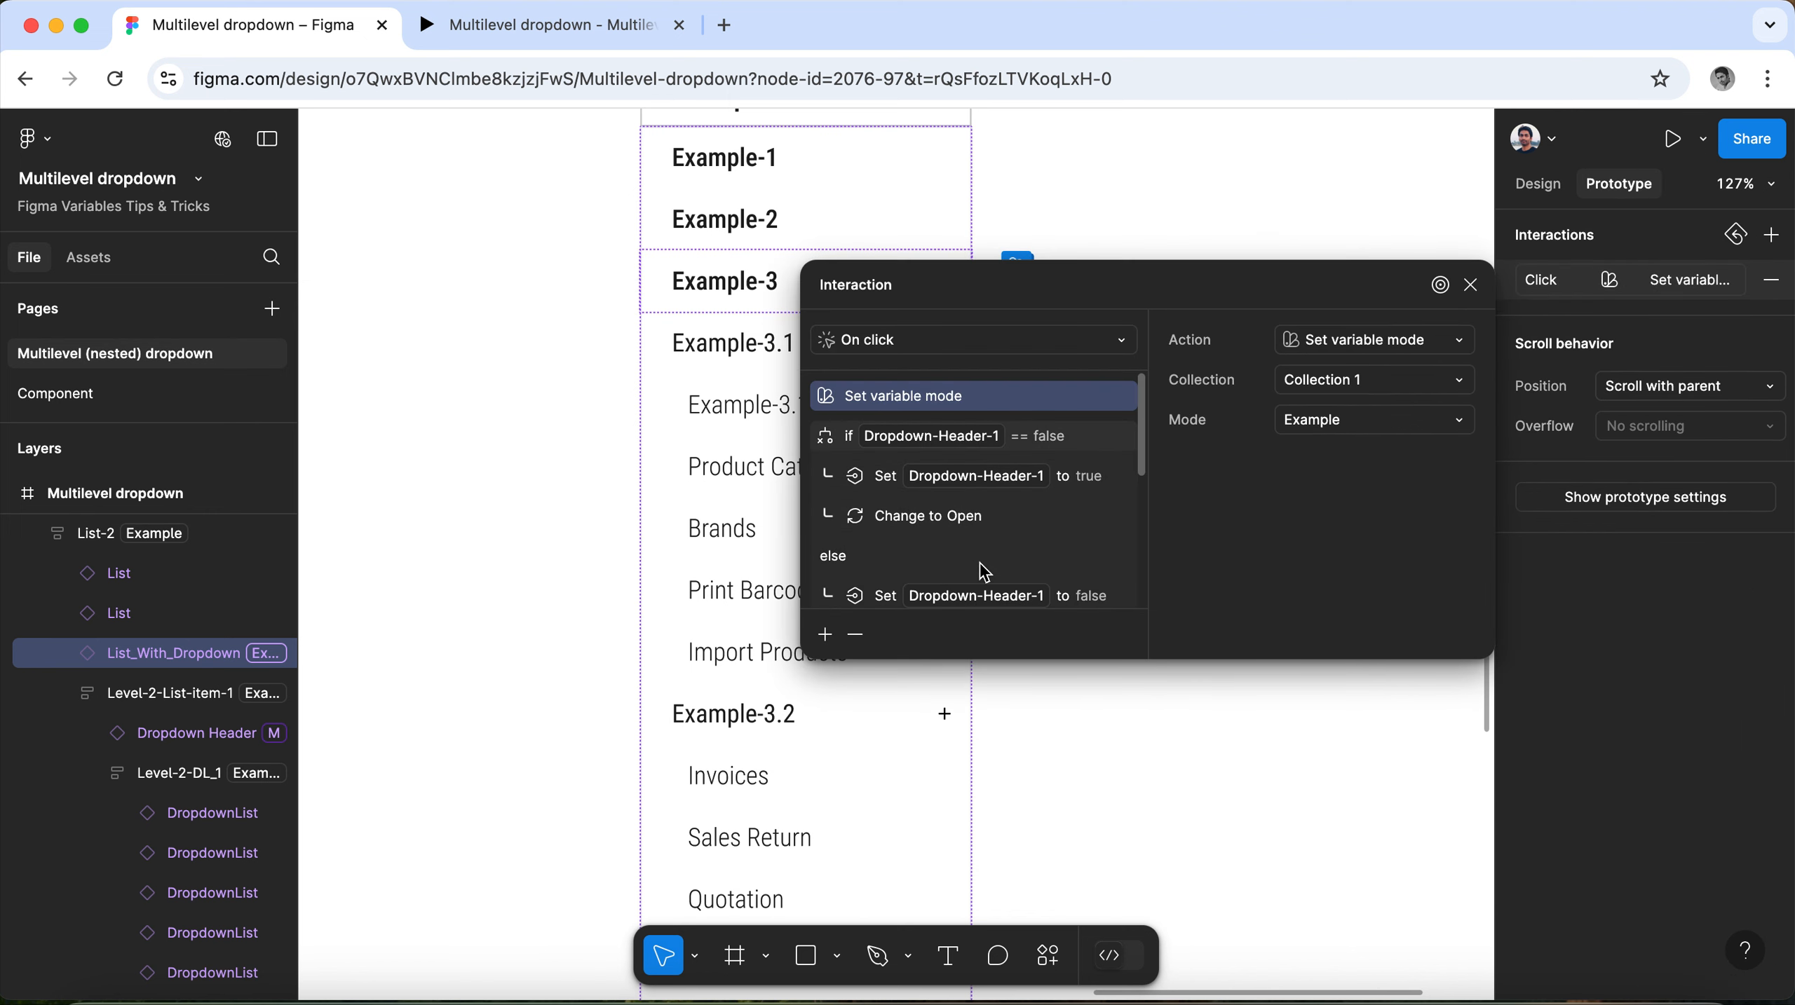
scroll(984, 572, "down", 5)
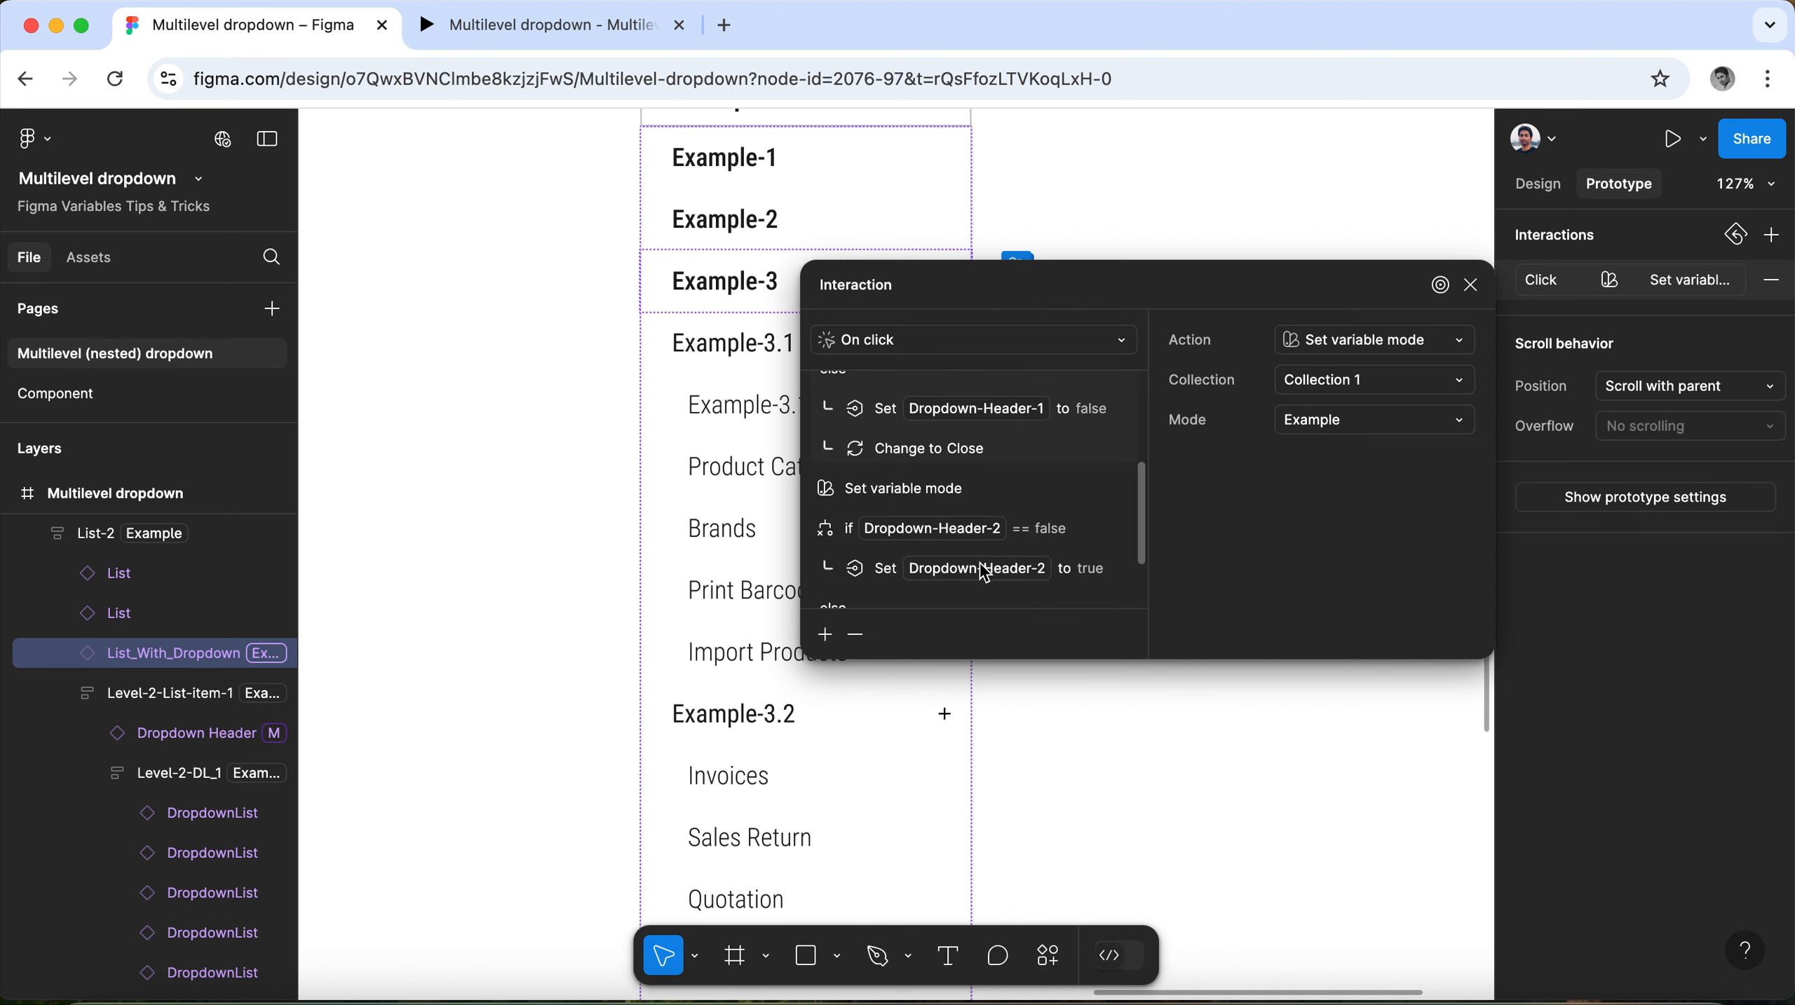
left_click(918, 488)
left_click(1349, 421)
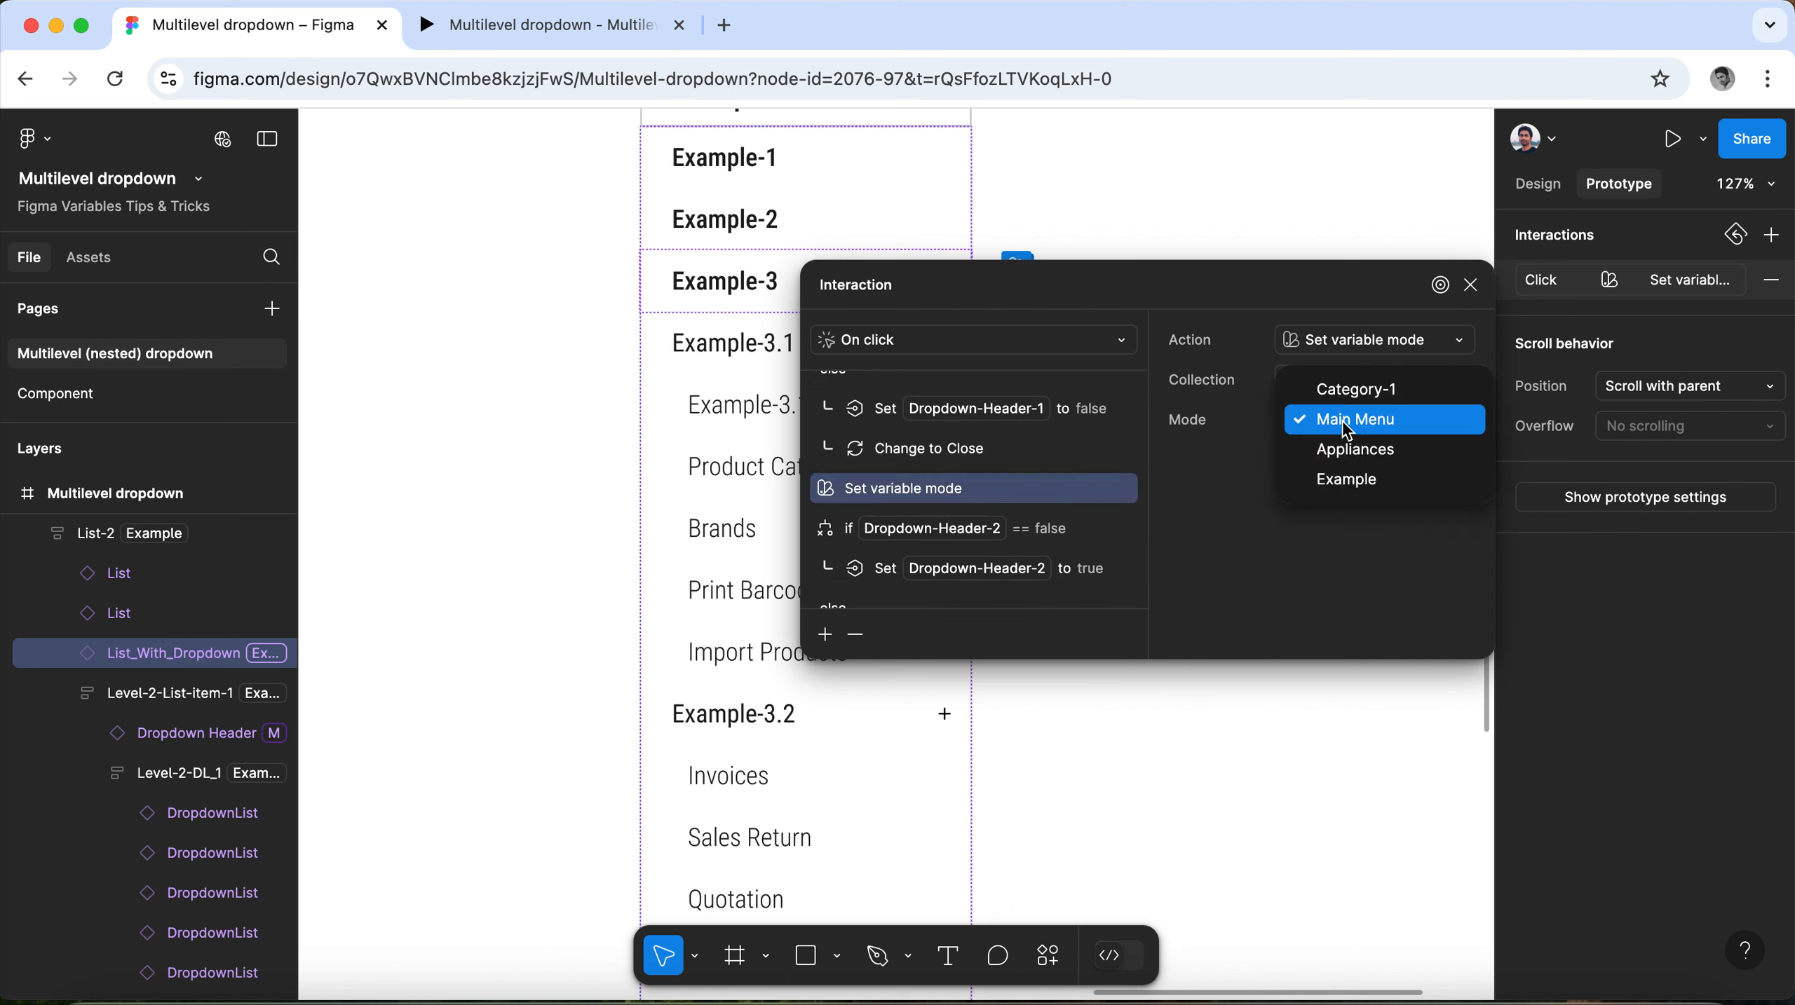
left_click(1350, 485)
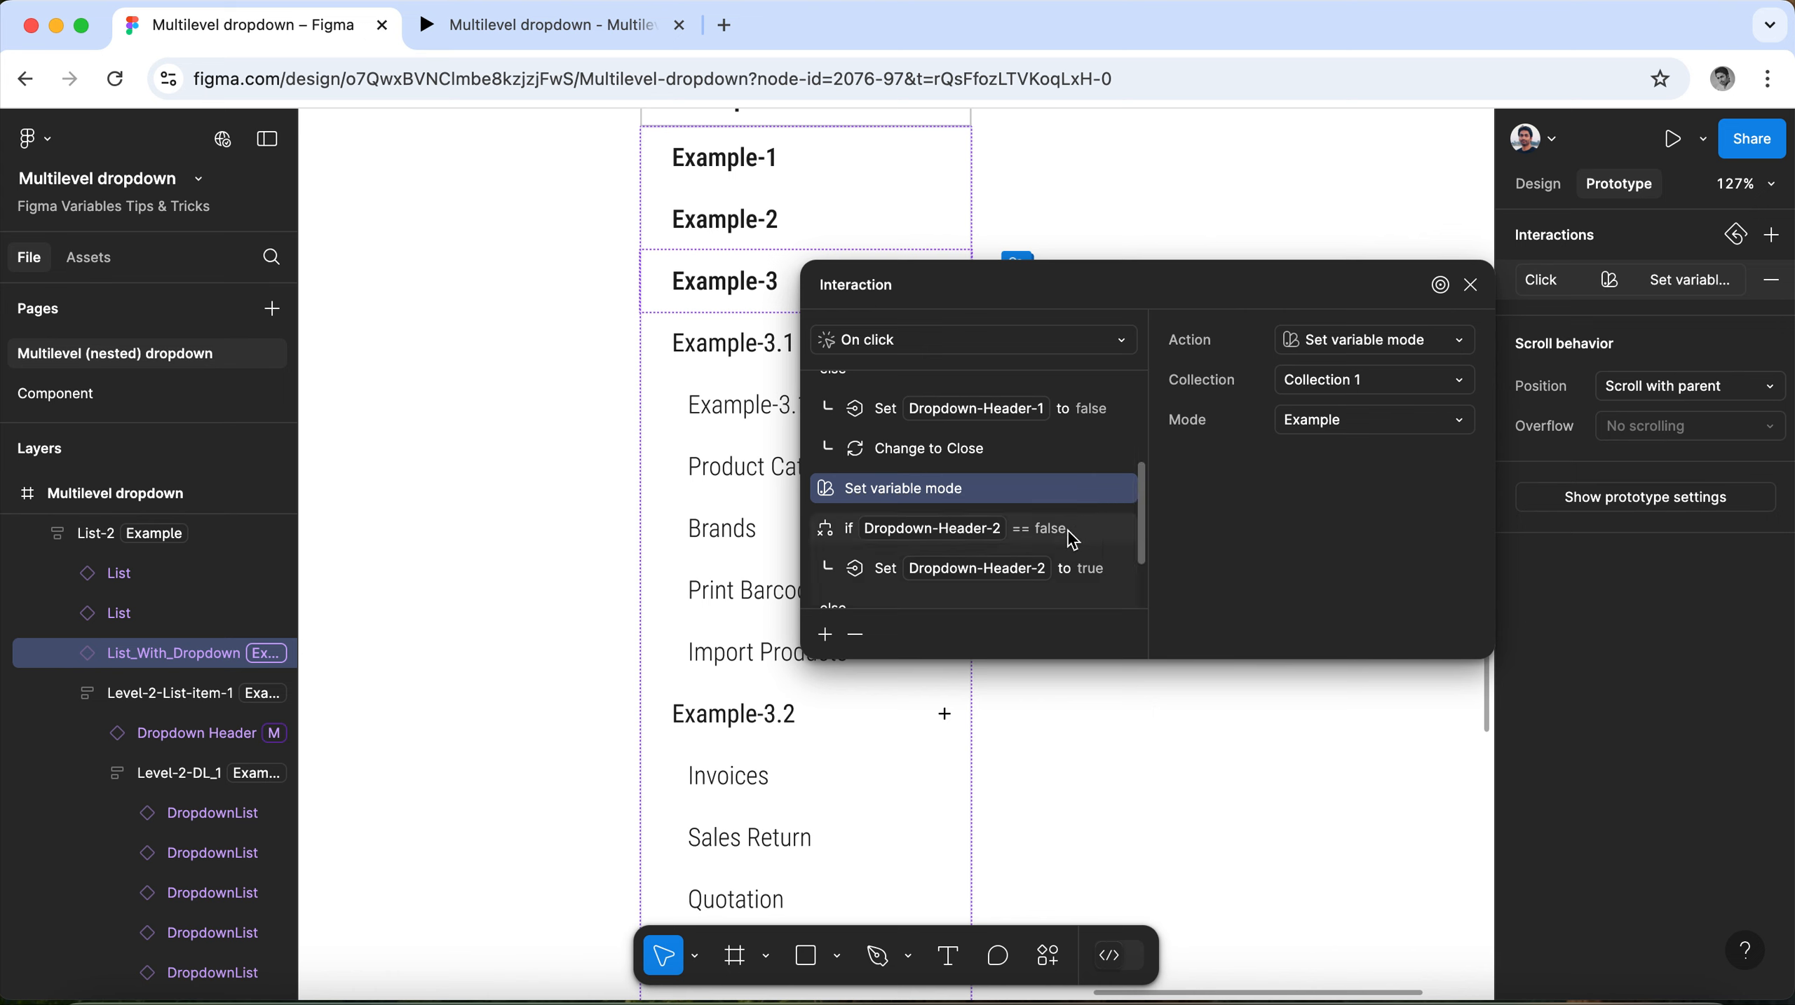
Review the Dropdown-Header-1 and Dropdown-Header-2 conditions in Example-3's interaction, and close it.
scroll(1066, 529, "down", 2)
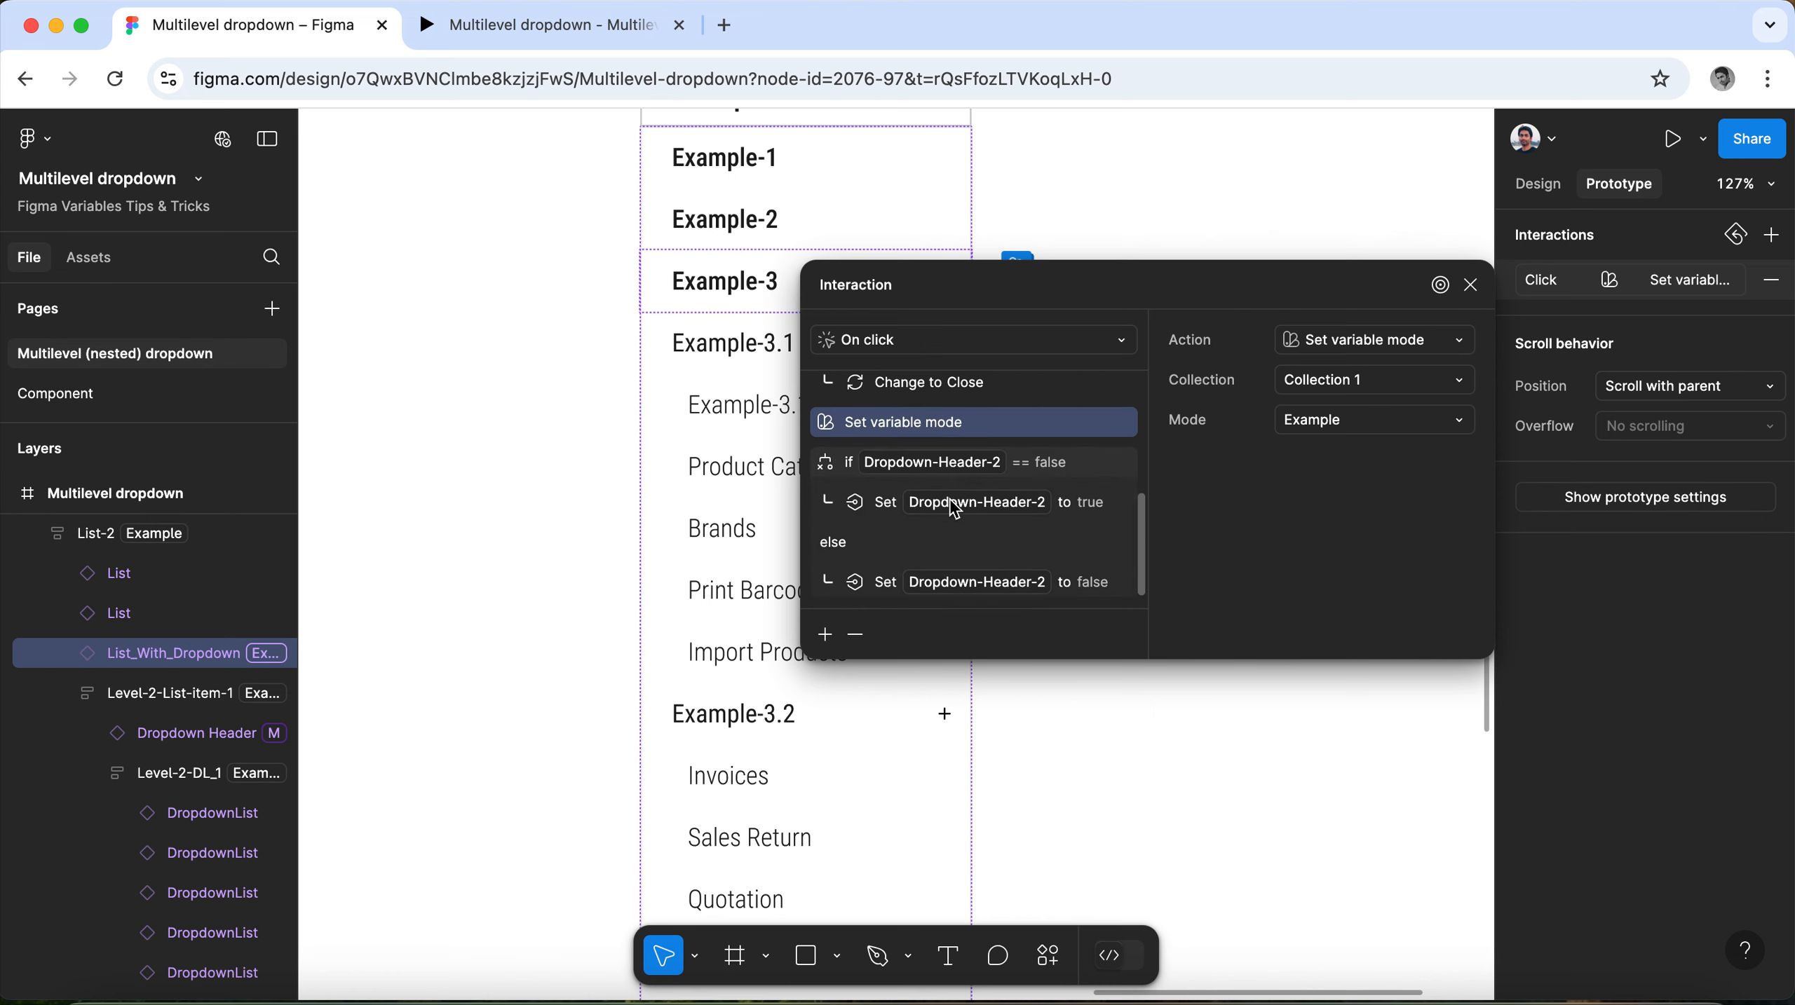
scroll(955, 510, "up", 5)
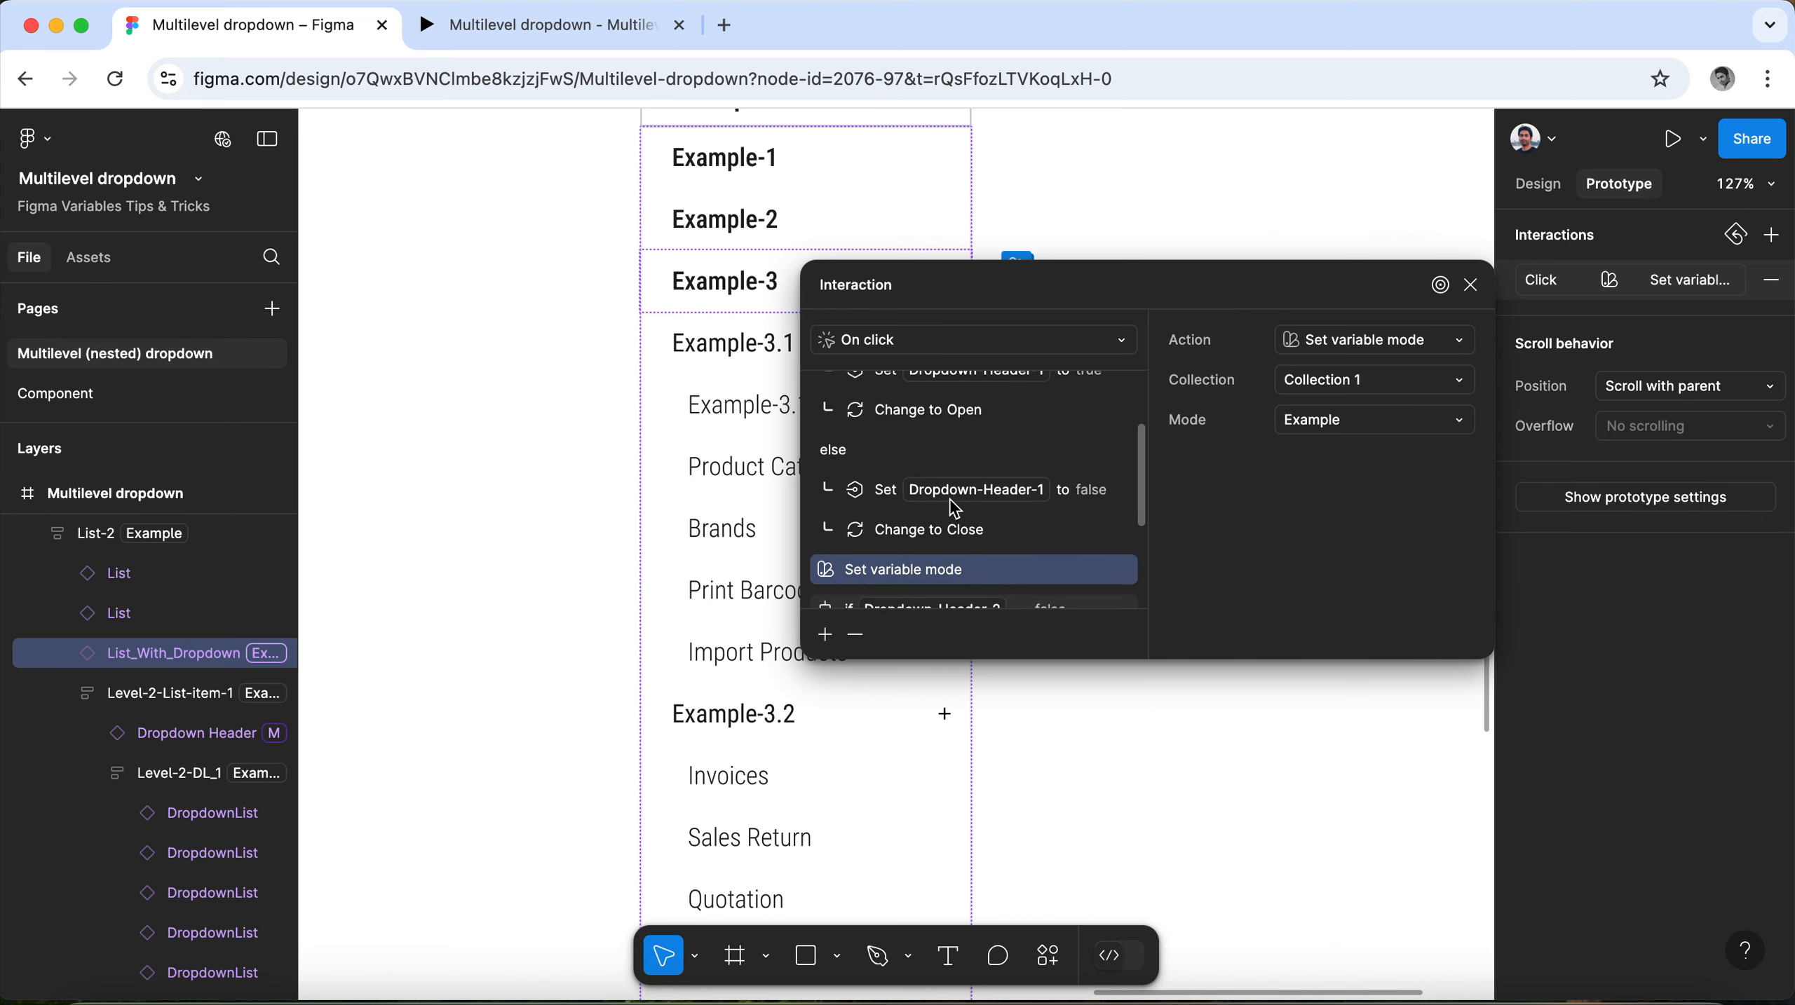
scroll(955, 510, "up", 3)
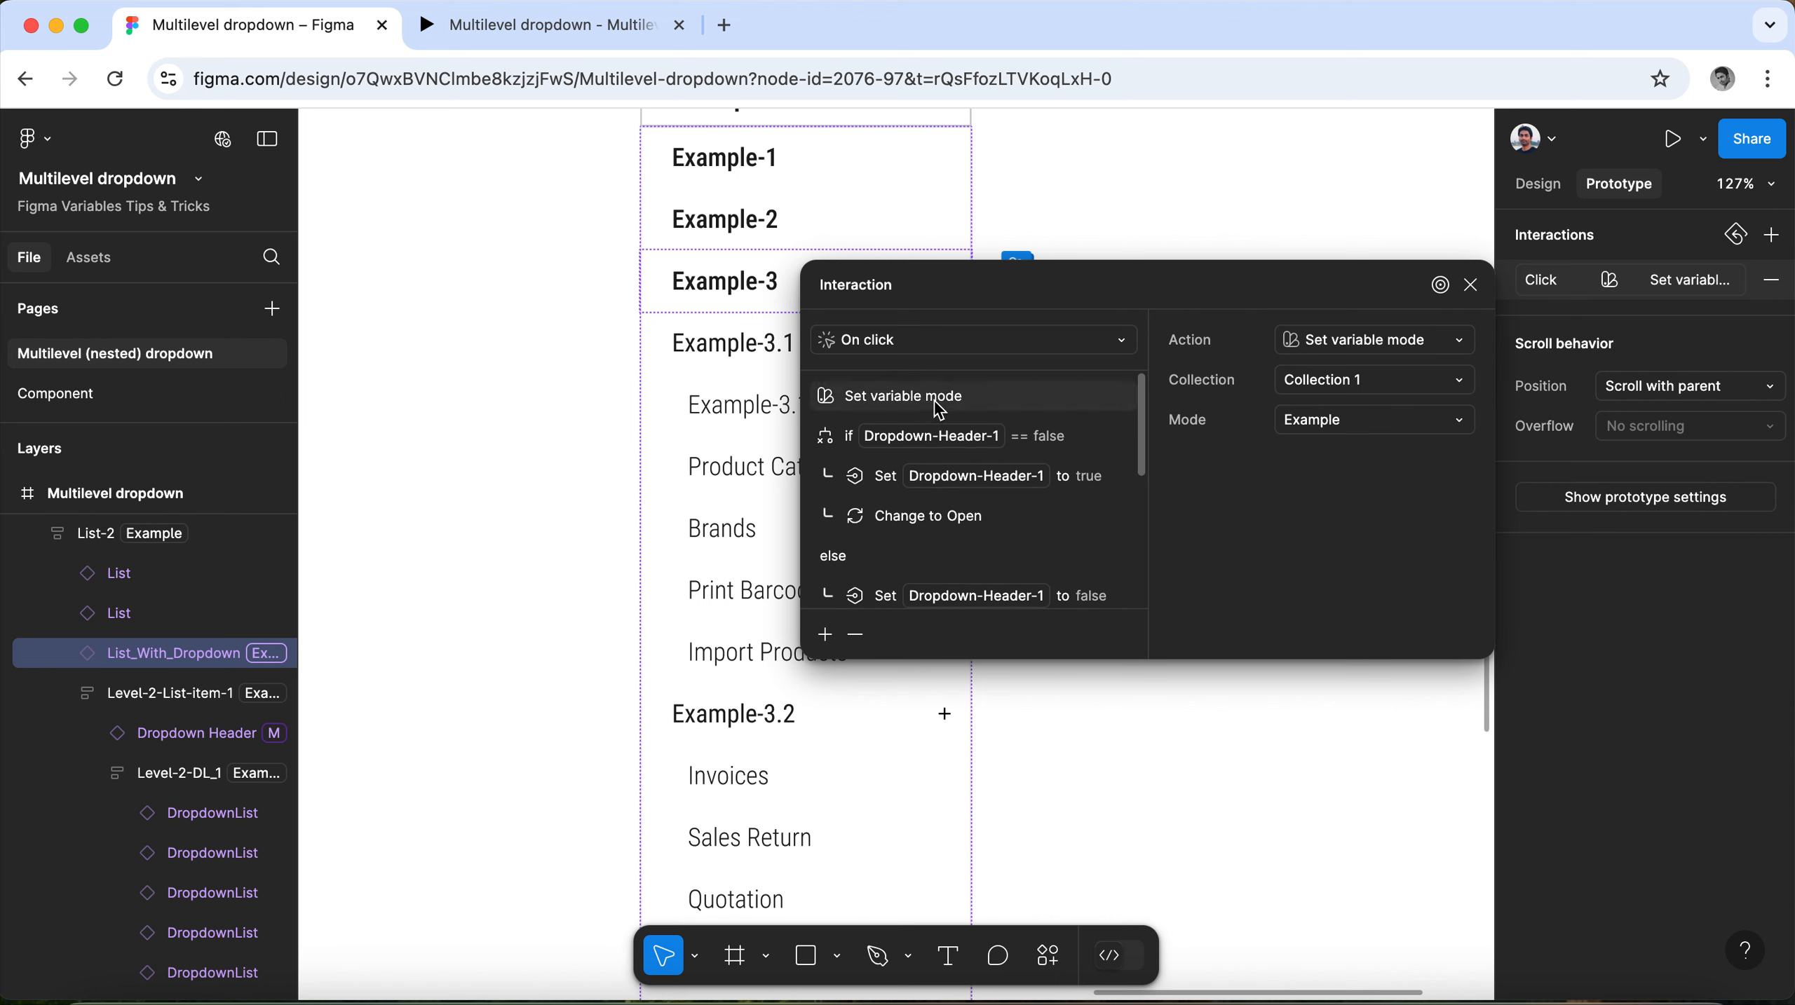
left_click(1471, 284)
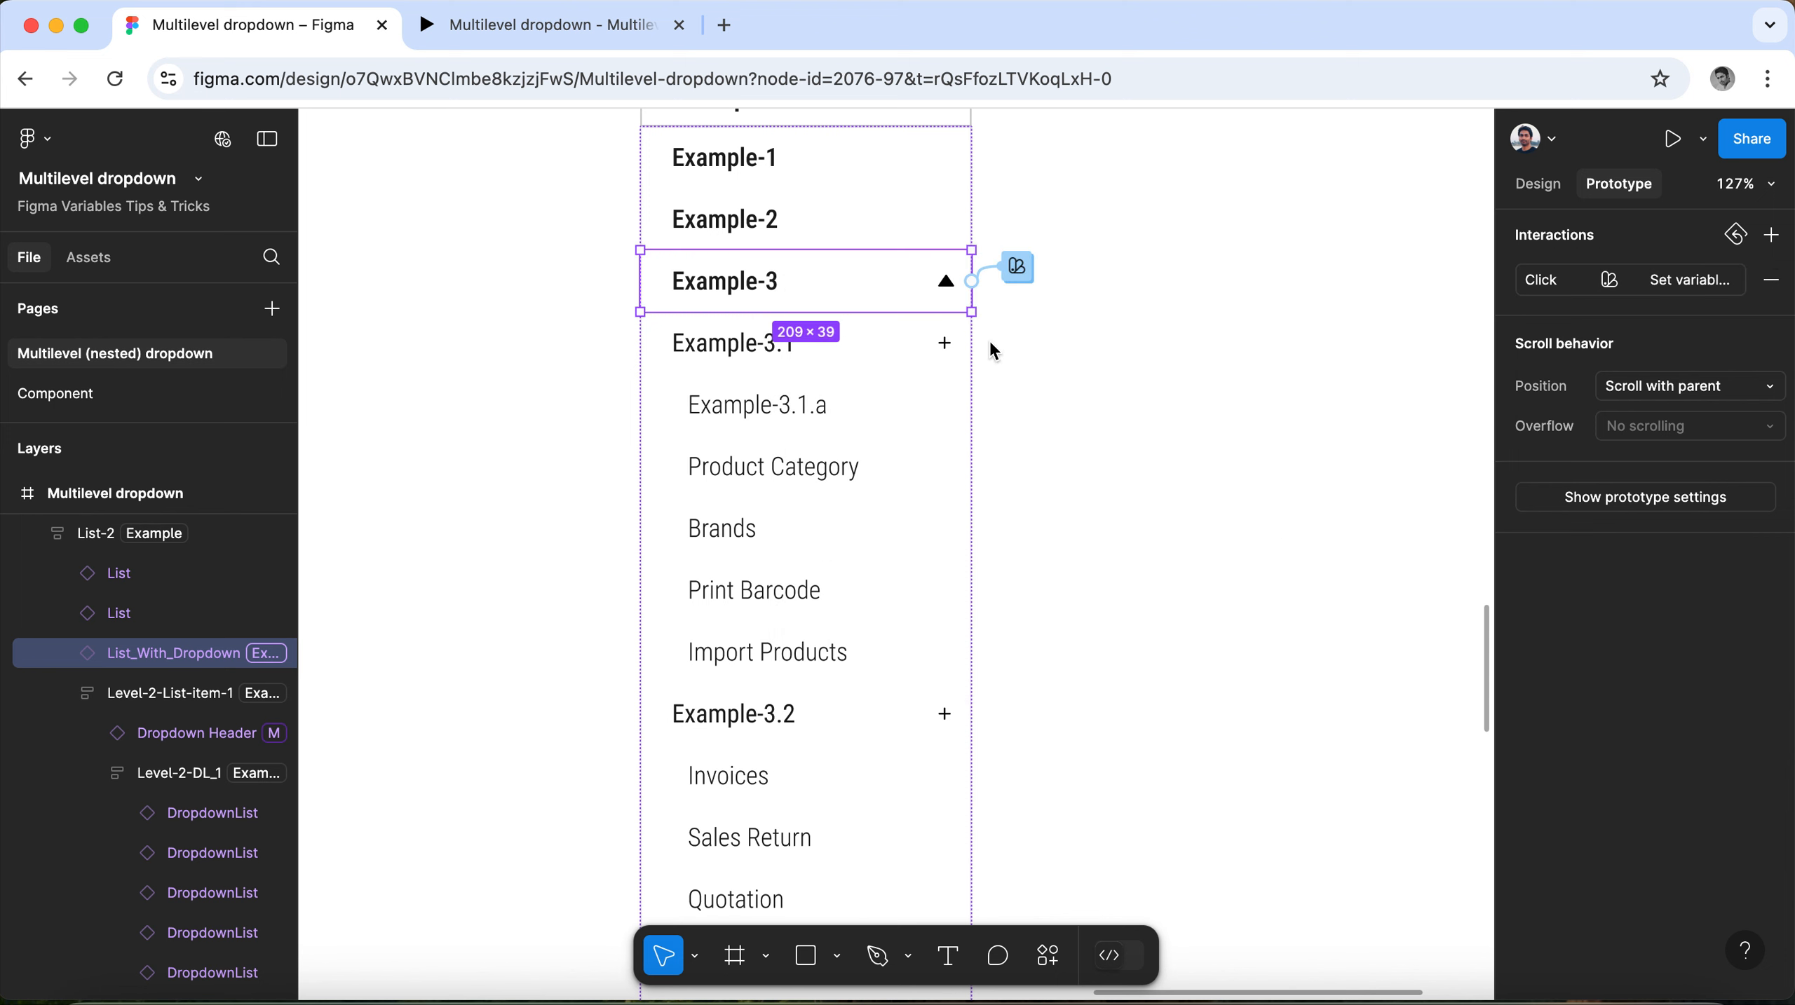
Review the Example-3.1 header's click interaction, and inspect the variable modes and visibility variables of its sublist and header.
scroll(1010, 444, "down", 1)
left_click(855, 323)
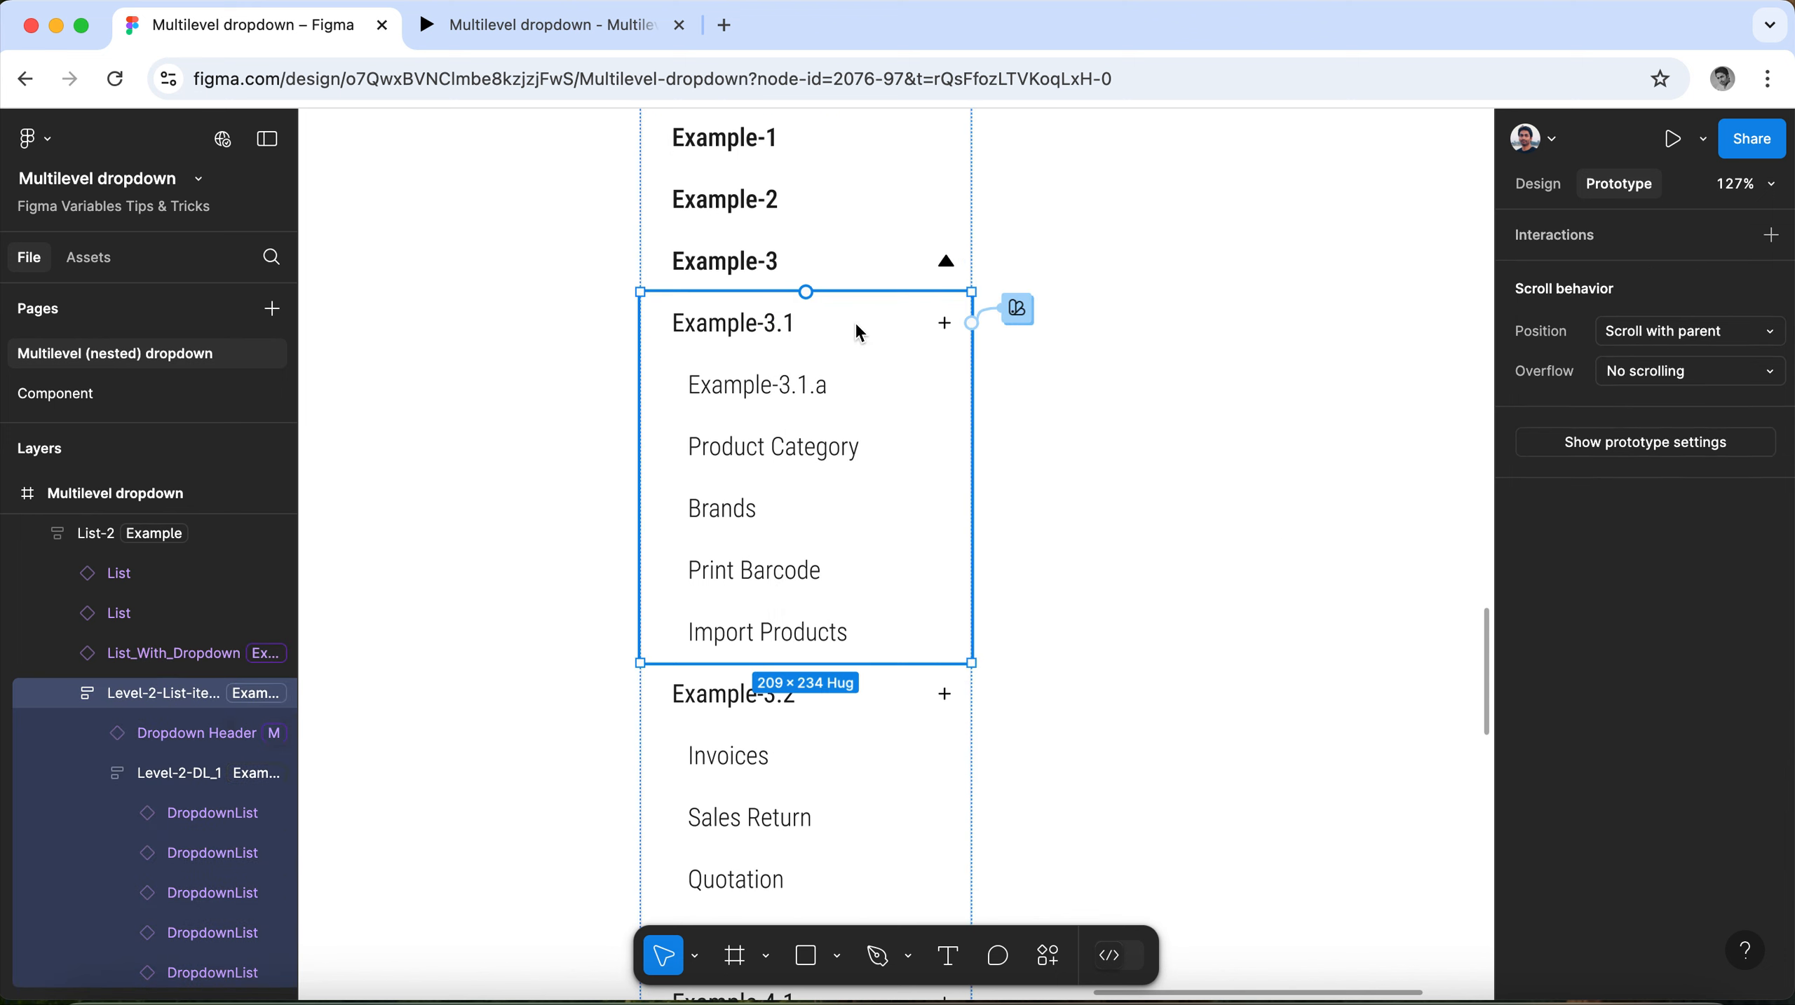
left_click(857, 324)
left_click(1015, 310)
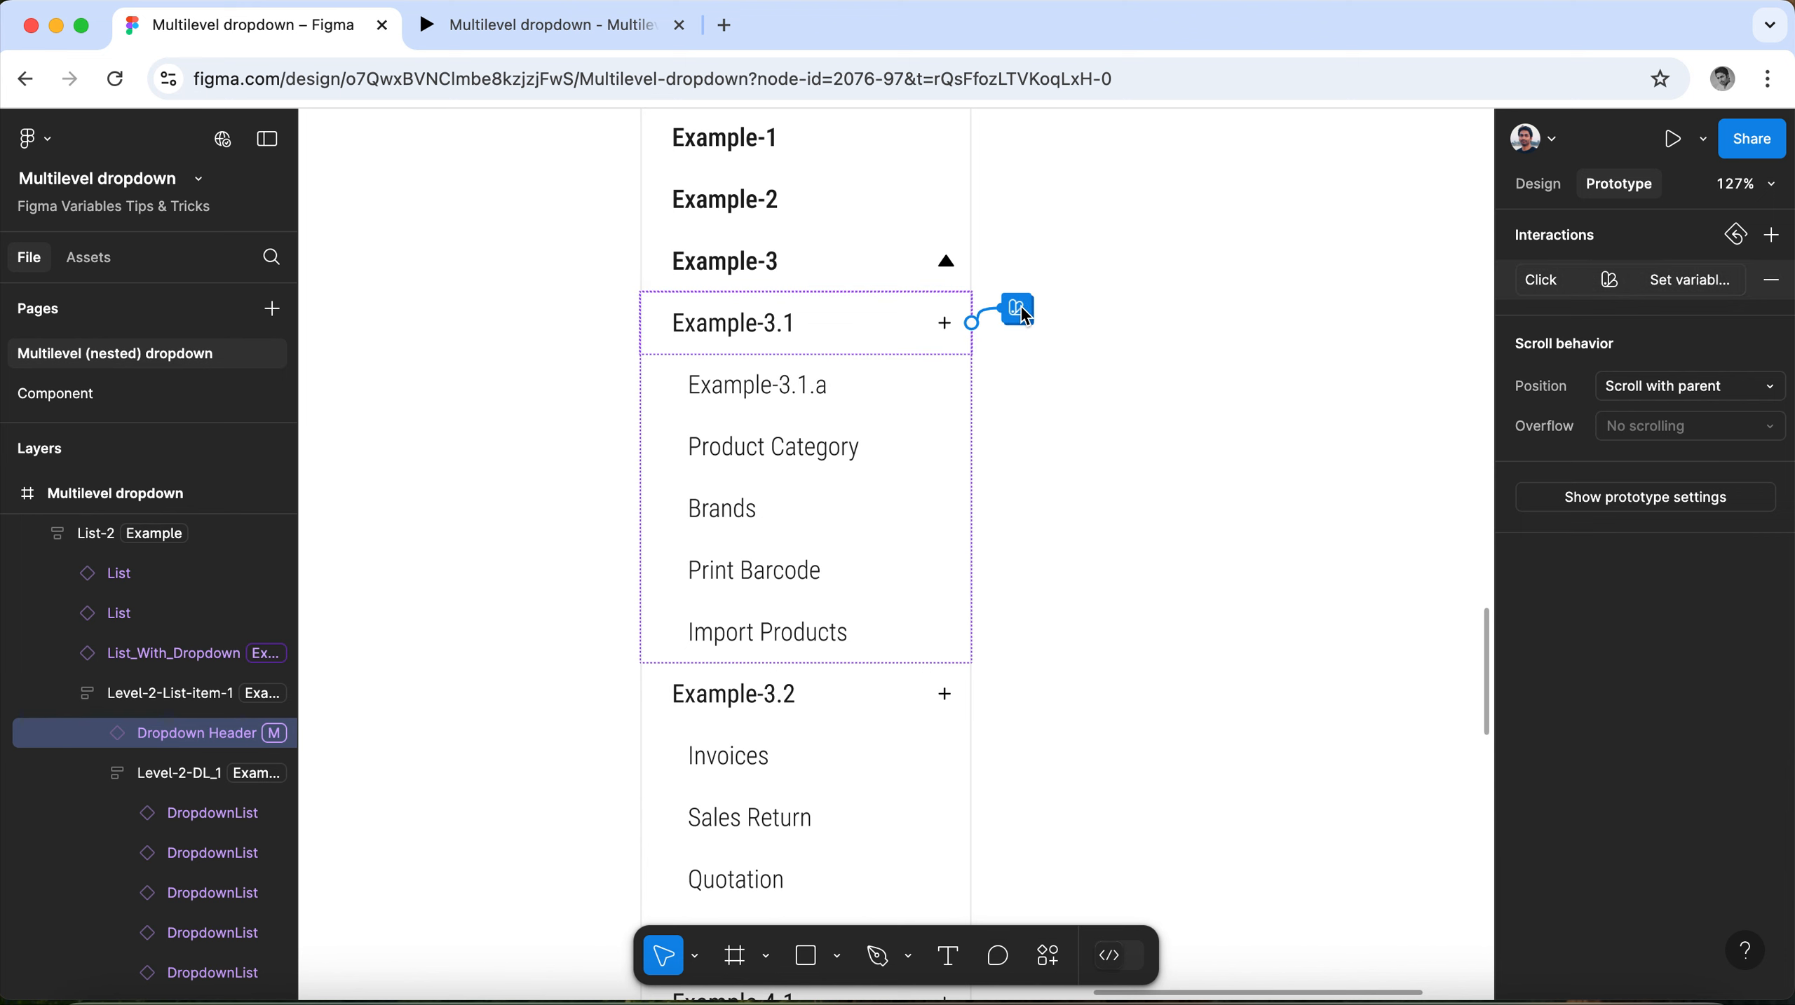
scroll(923, 613, "down", 2)
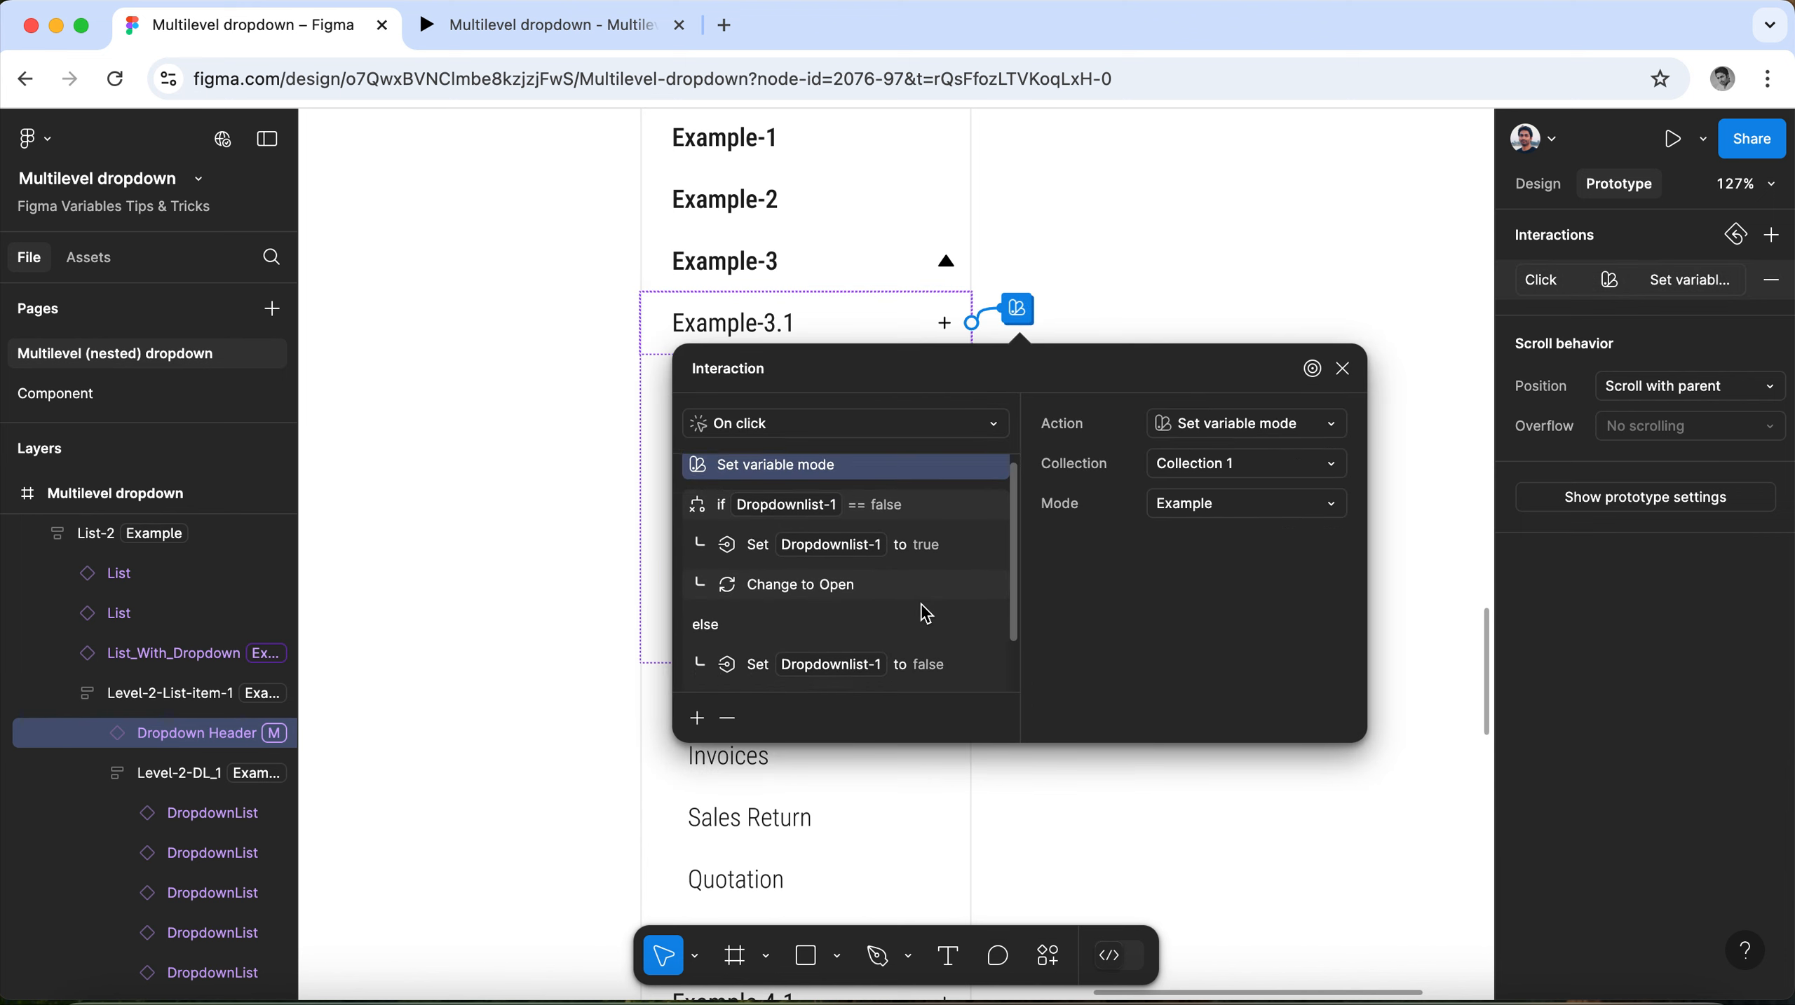
left_click(1342, 368)
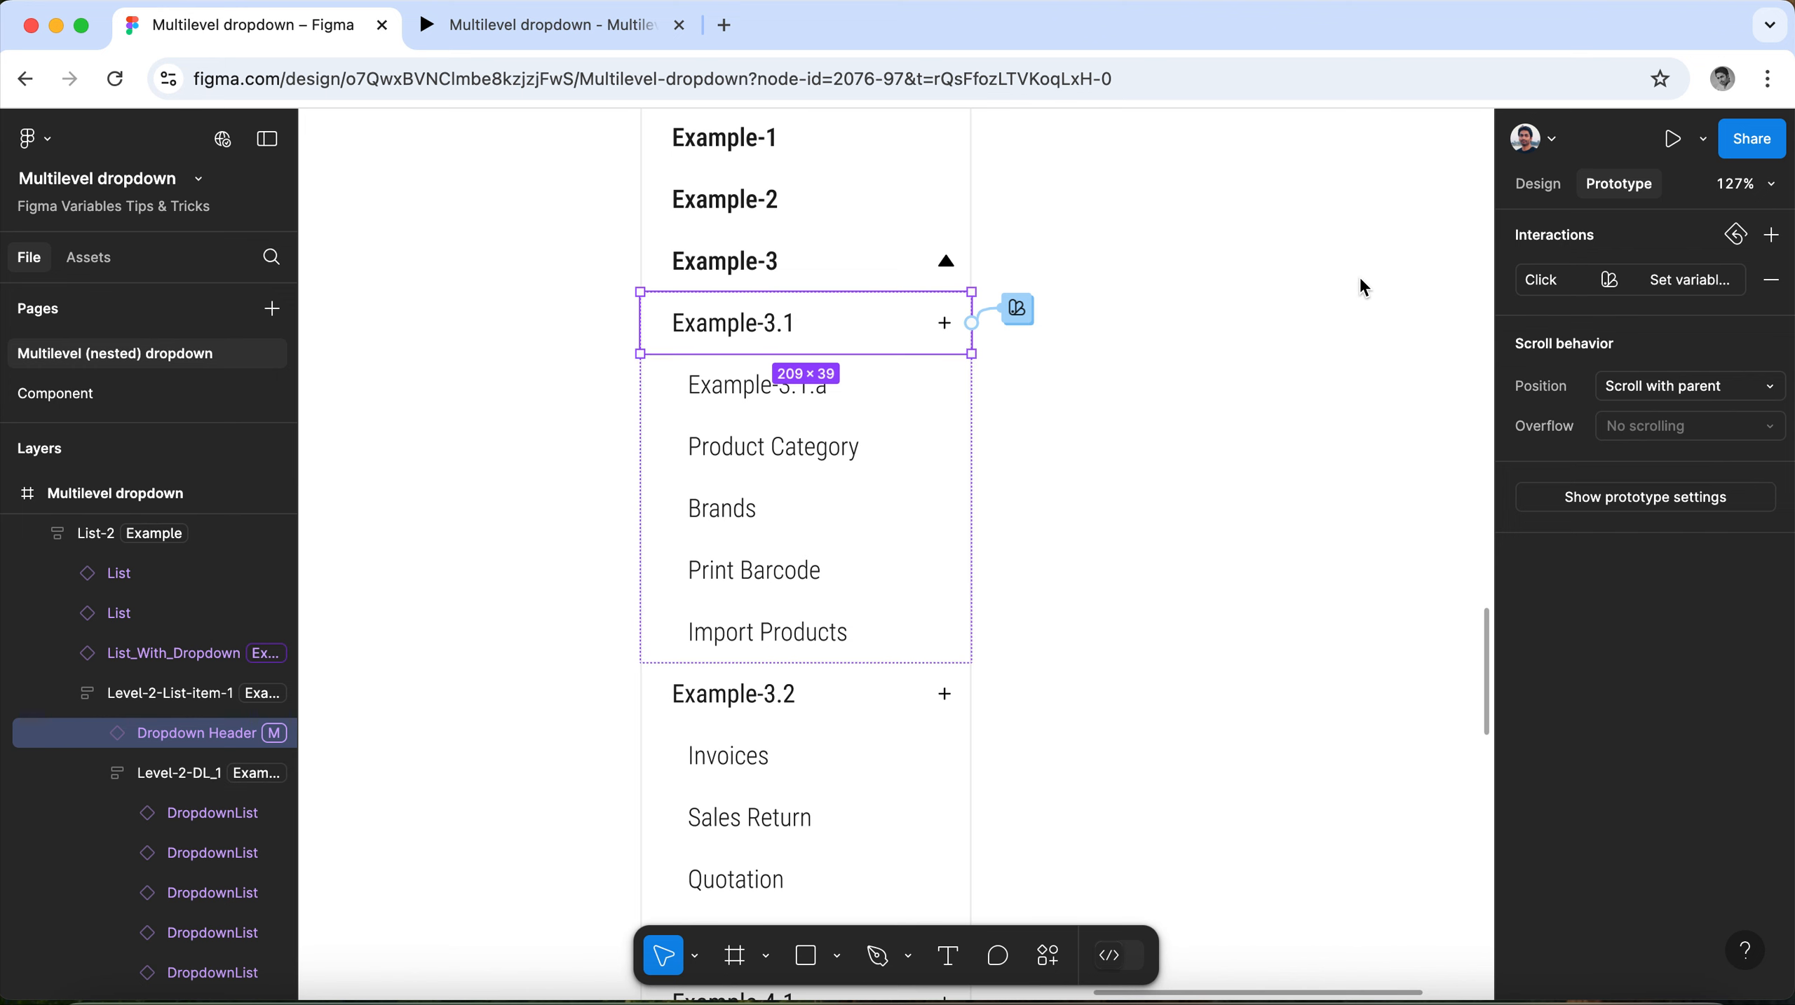
left_click(1538, 184)
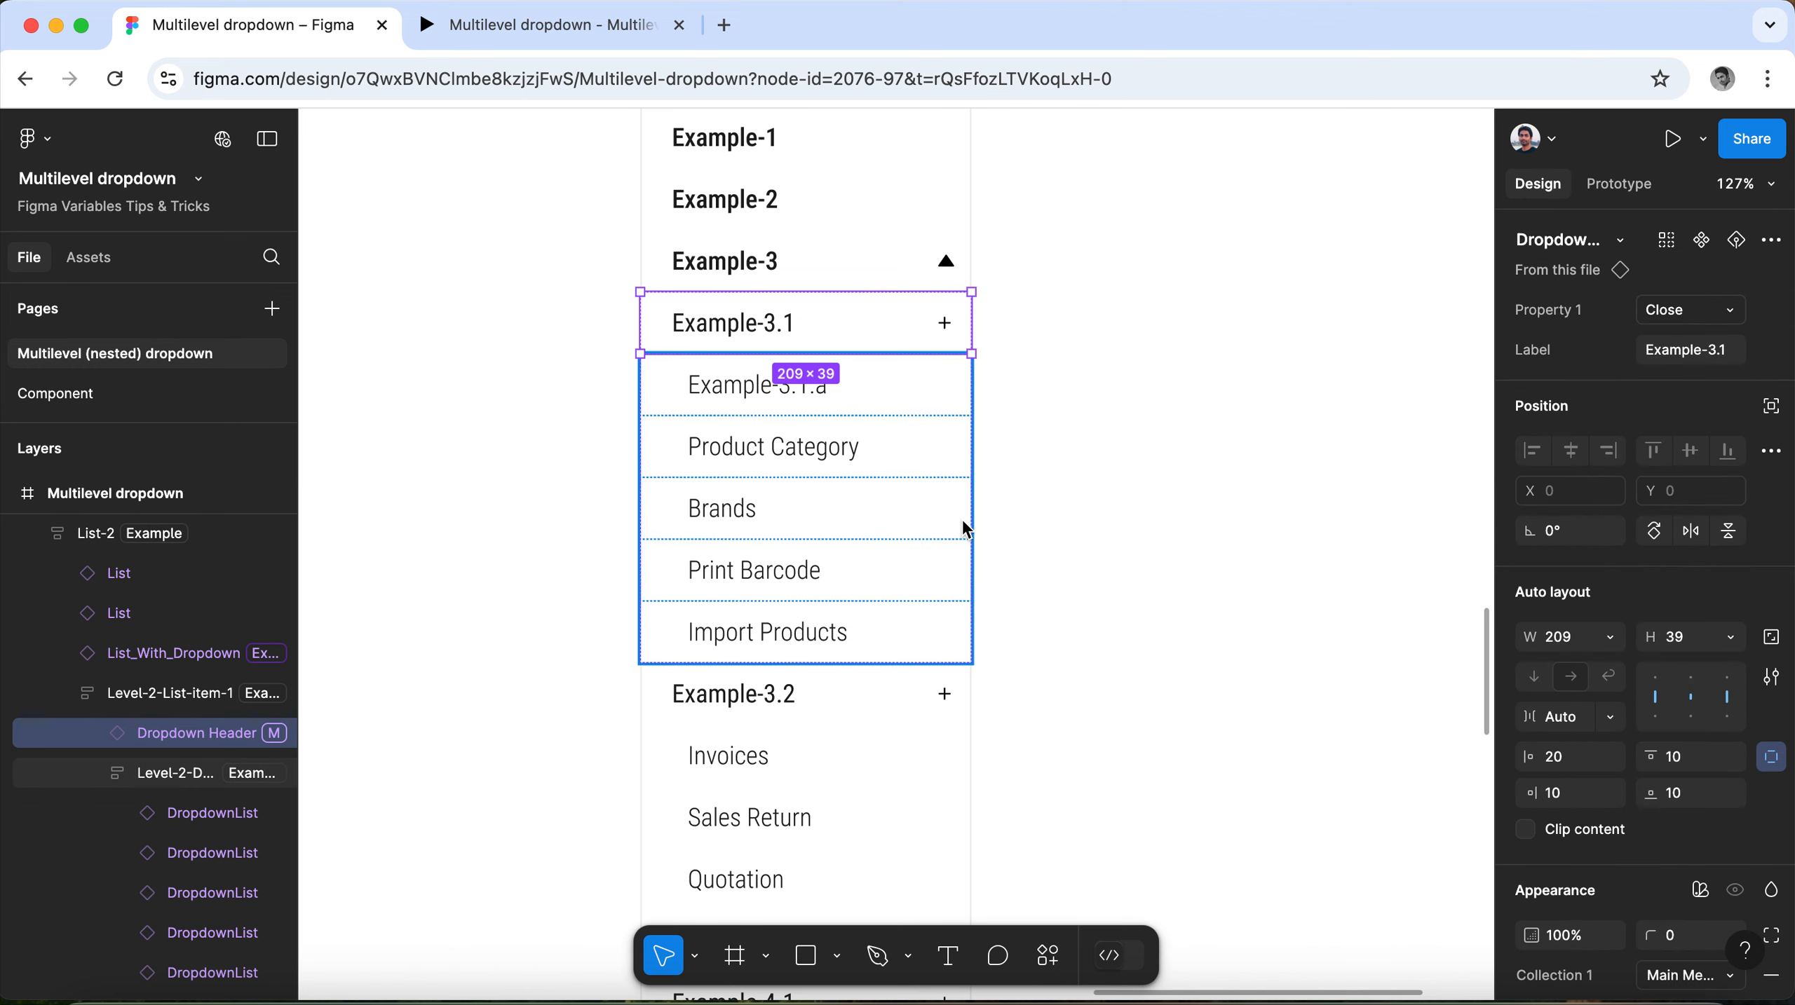
left_click(854, 485)
scroll(1654, 761, "down", 3)
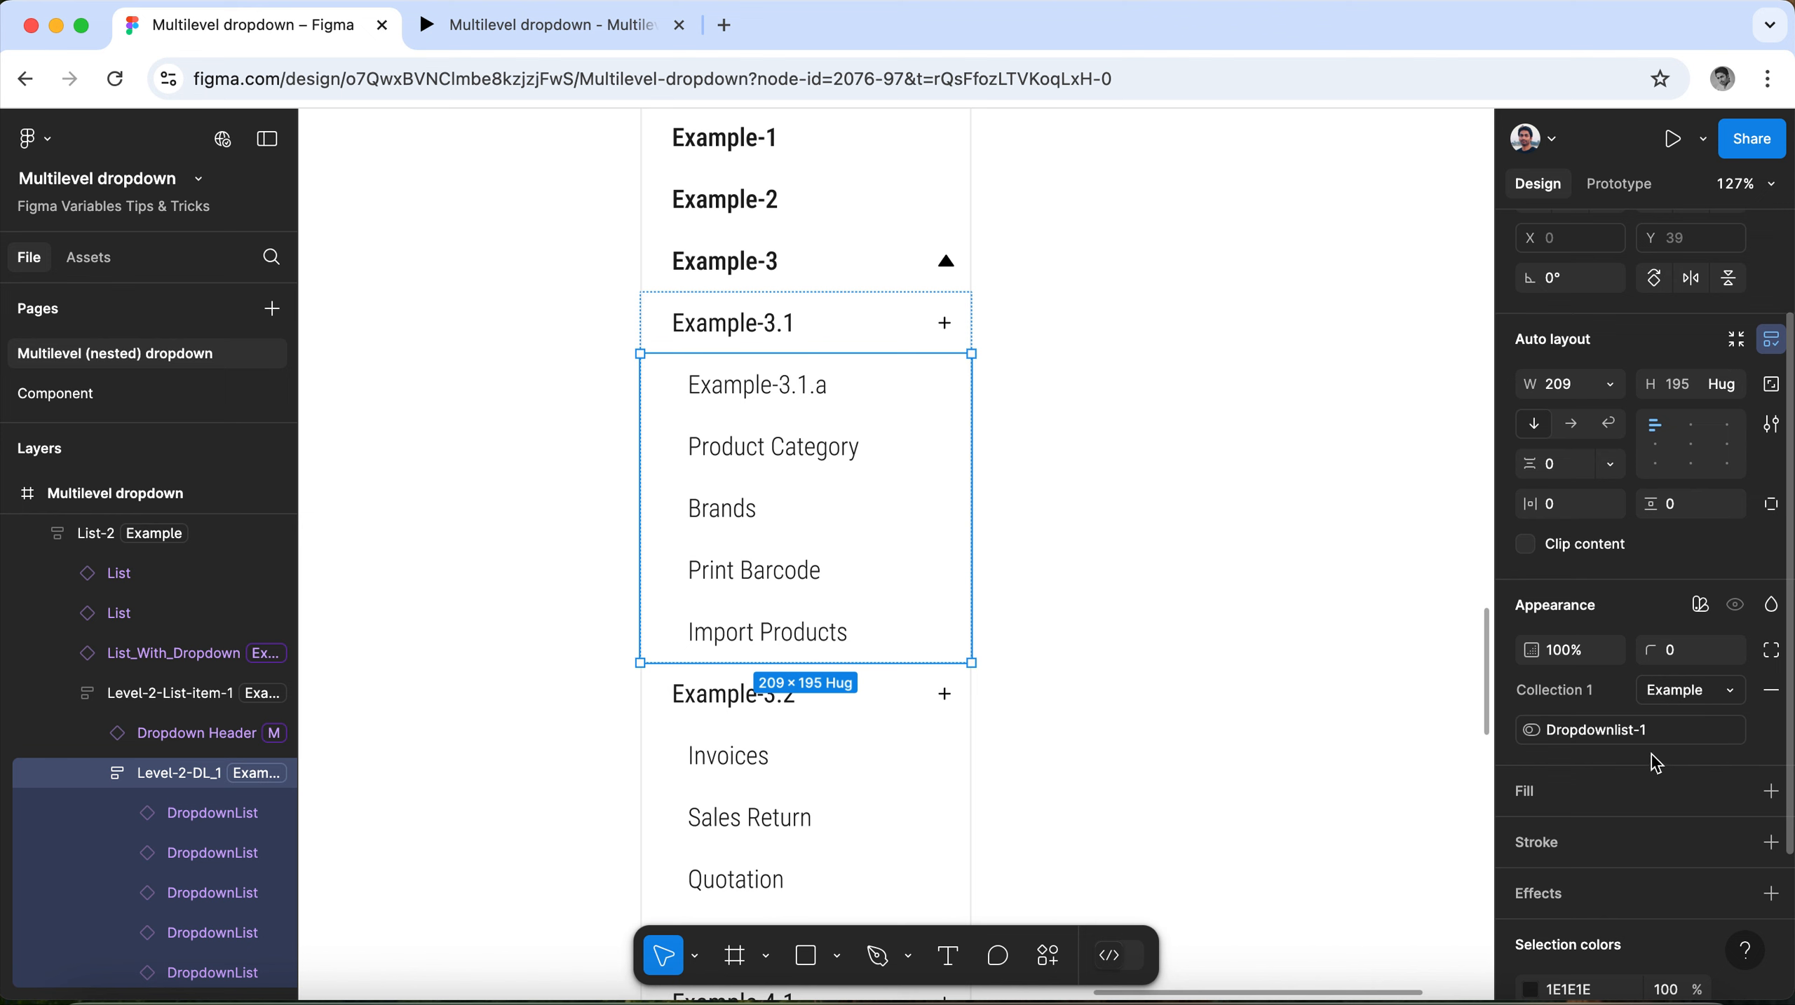
left_click(892, 331)
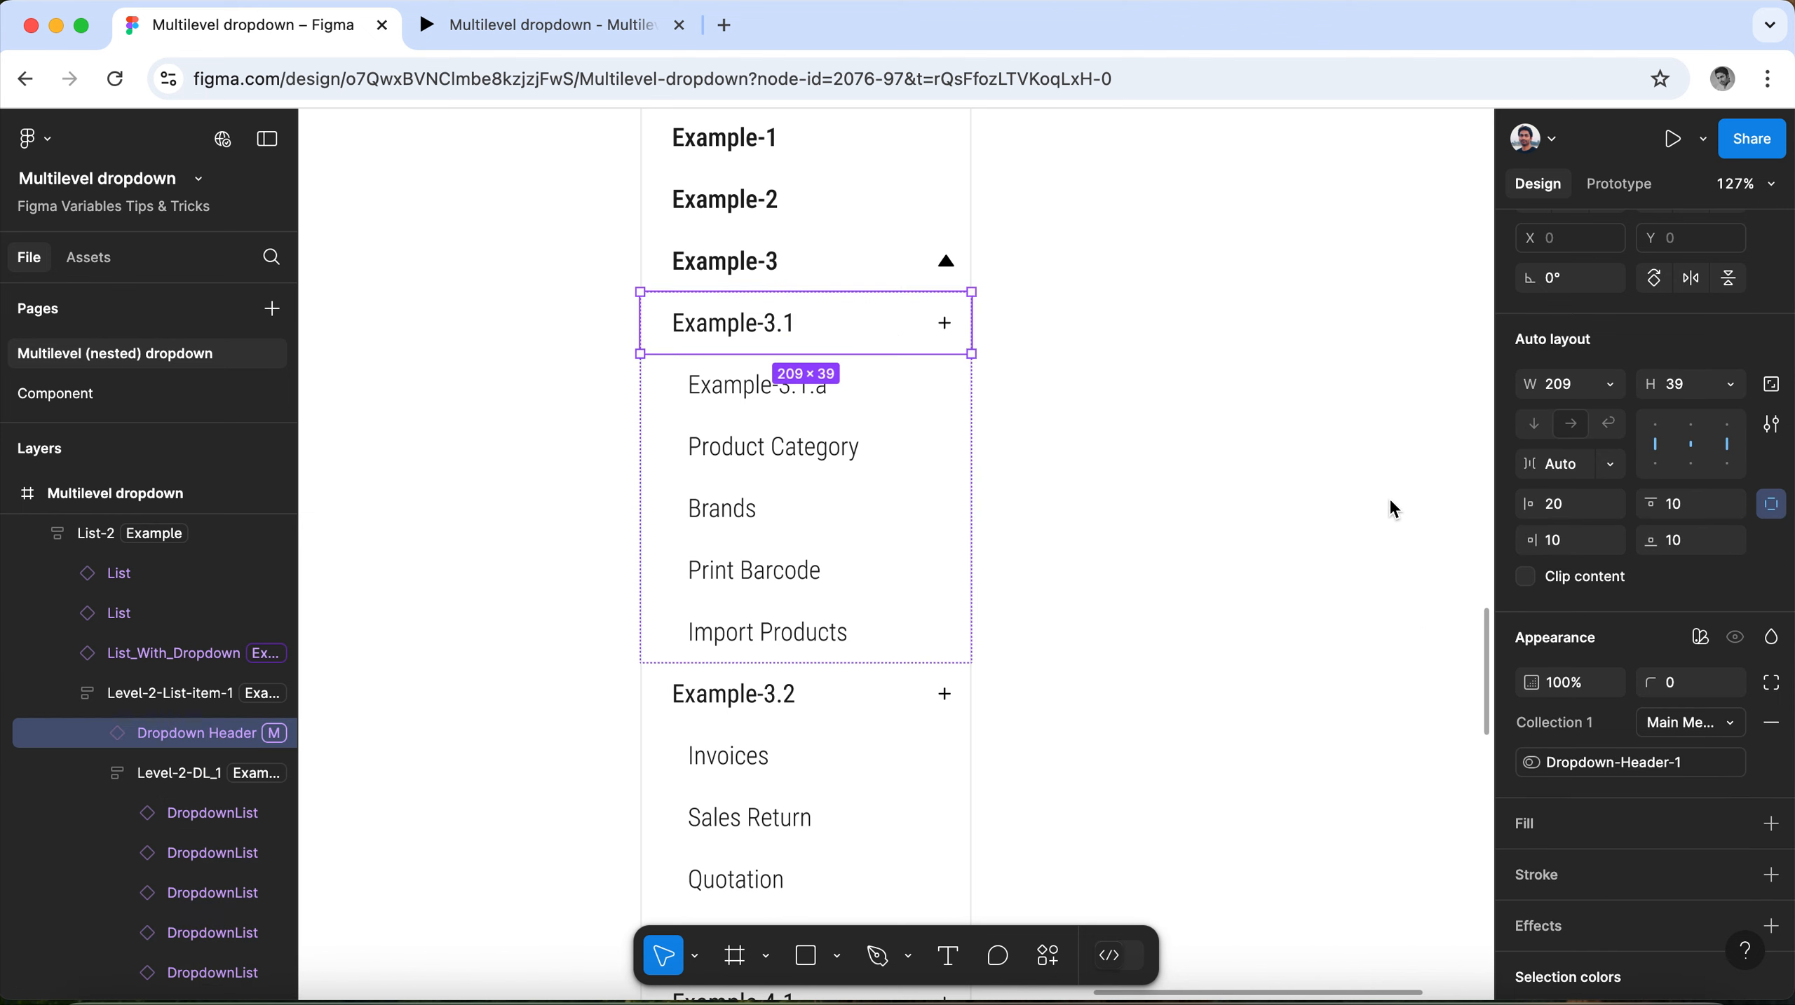
Review the conditions and variable mode in the Example-3 header's click interaction, and close it.
left_click(875, 258)
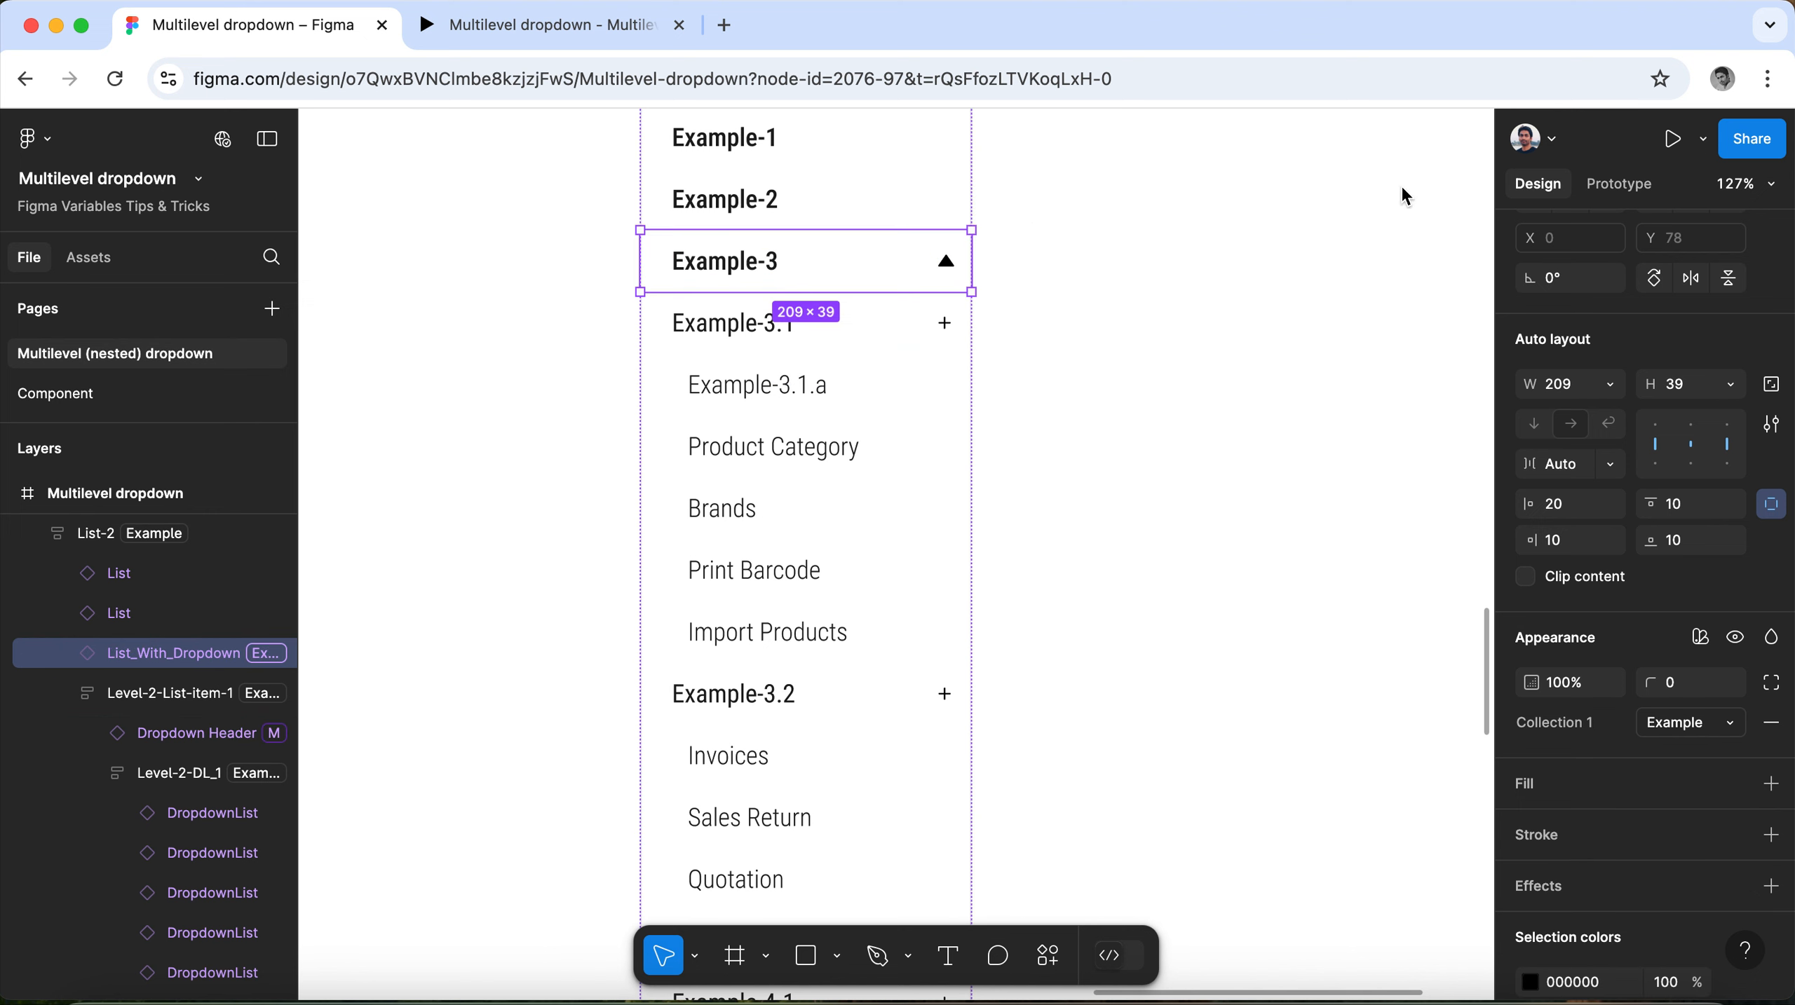
left_click(1618, 184)
left_click(1540, 282)
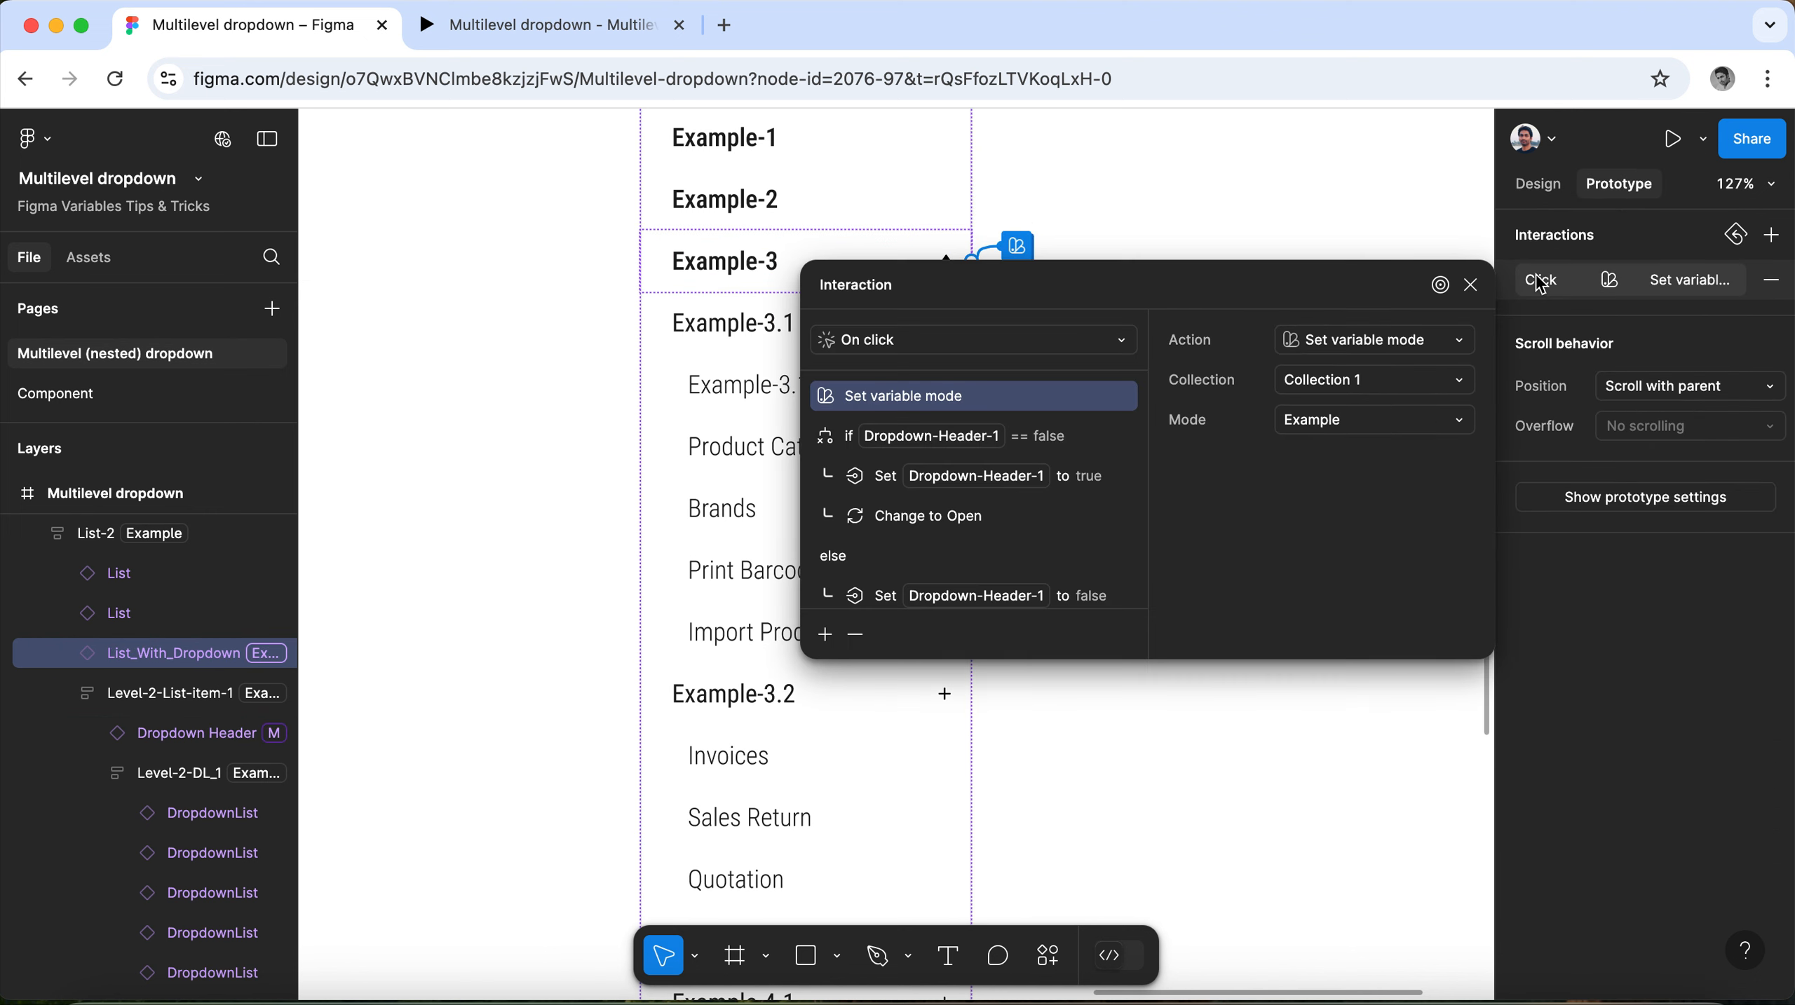
left_click_drag(1160, 282, 1394, 300)
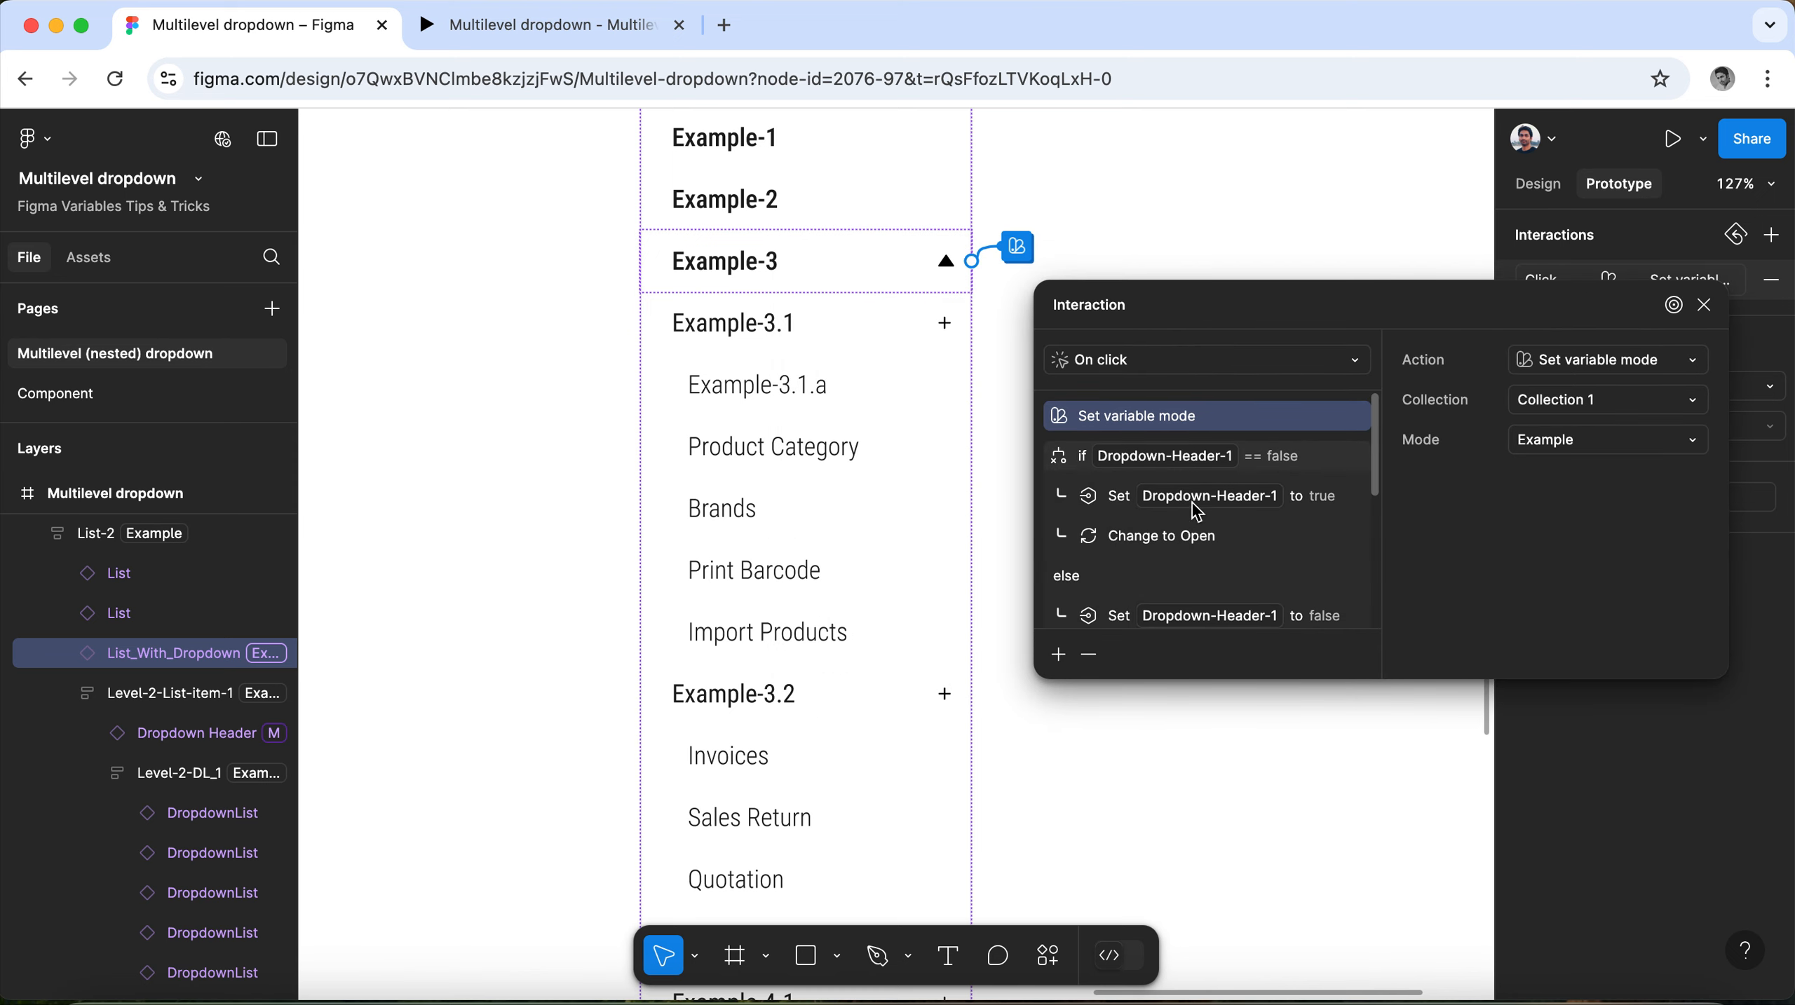
scroll(1202, 620, "down", 3)
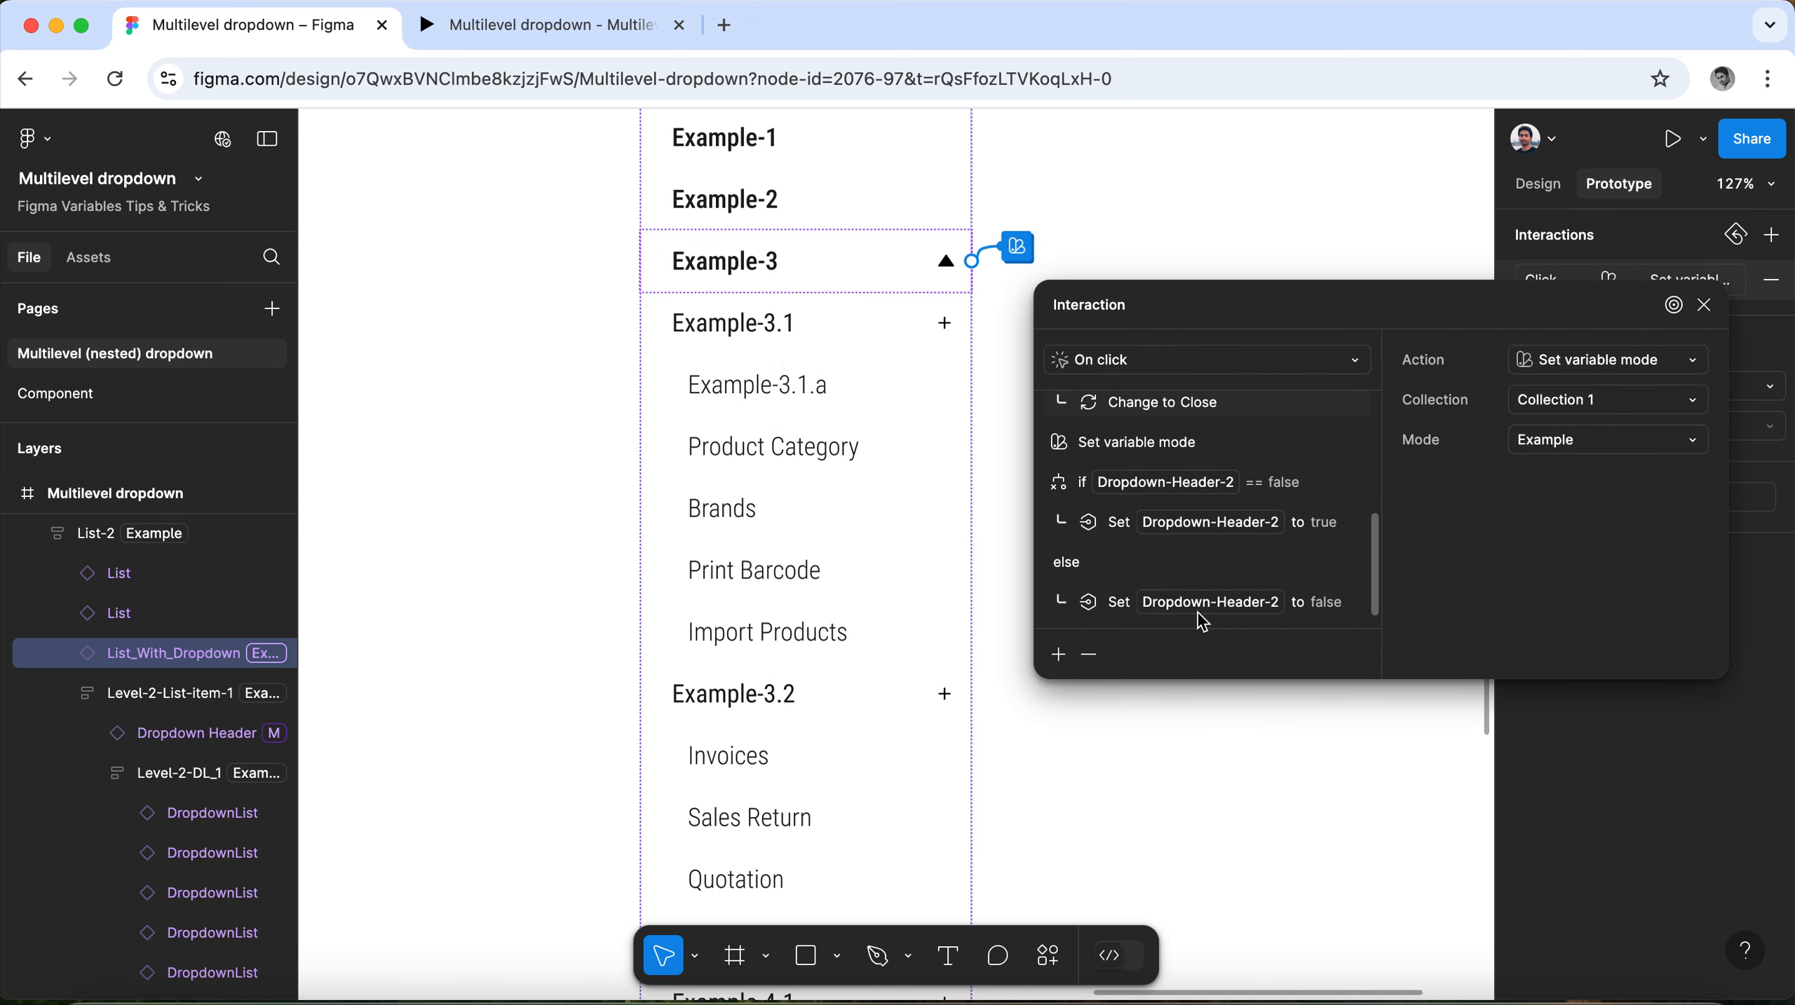
left_click(1703, 305)
Review the Example-4.1 header's click interaction, and inspect the variable mode and visibility variable of its sublist.
scroll(864, 475, "down", 1)
scroll(864, 475, "down", 10)
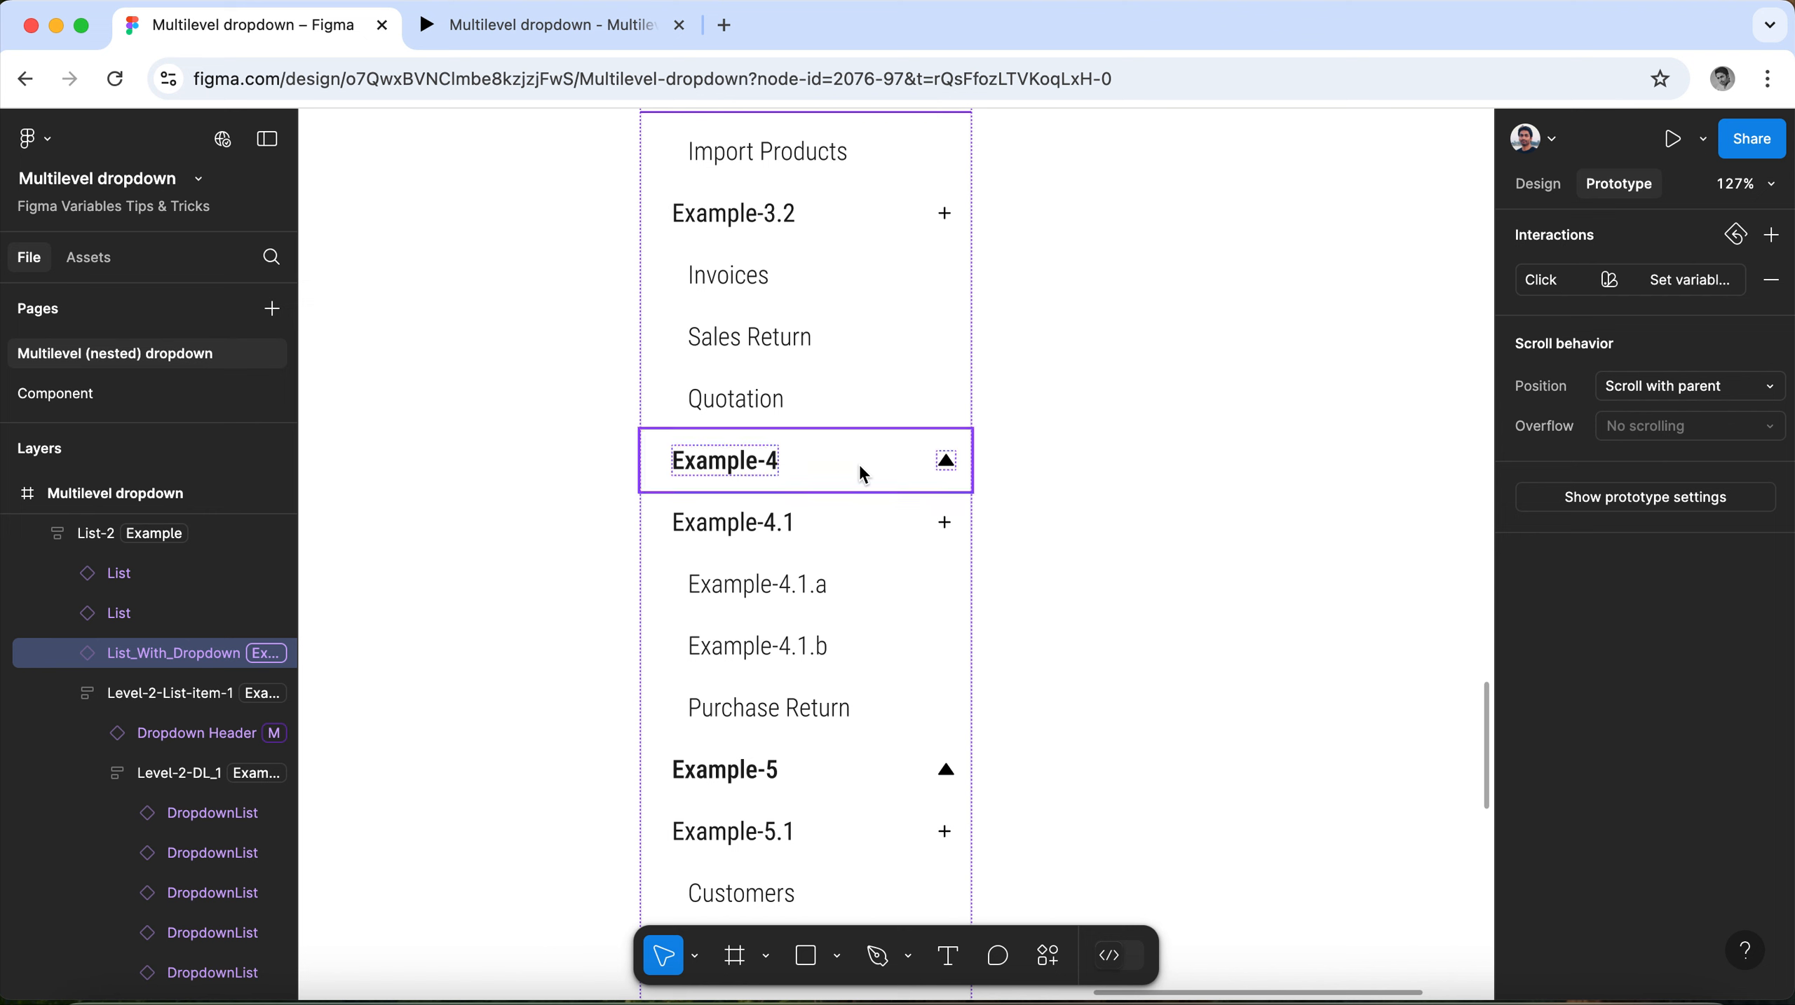
left_click(805, 429)
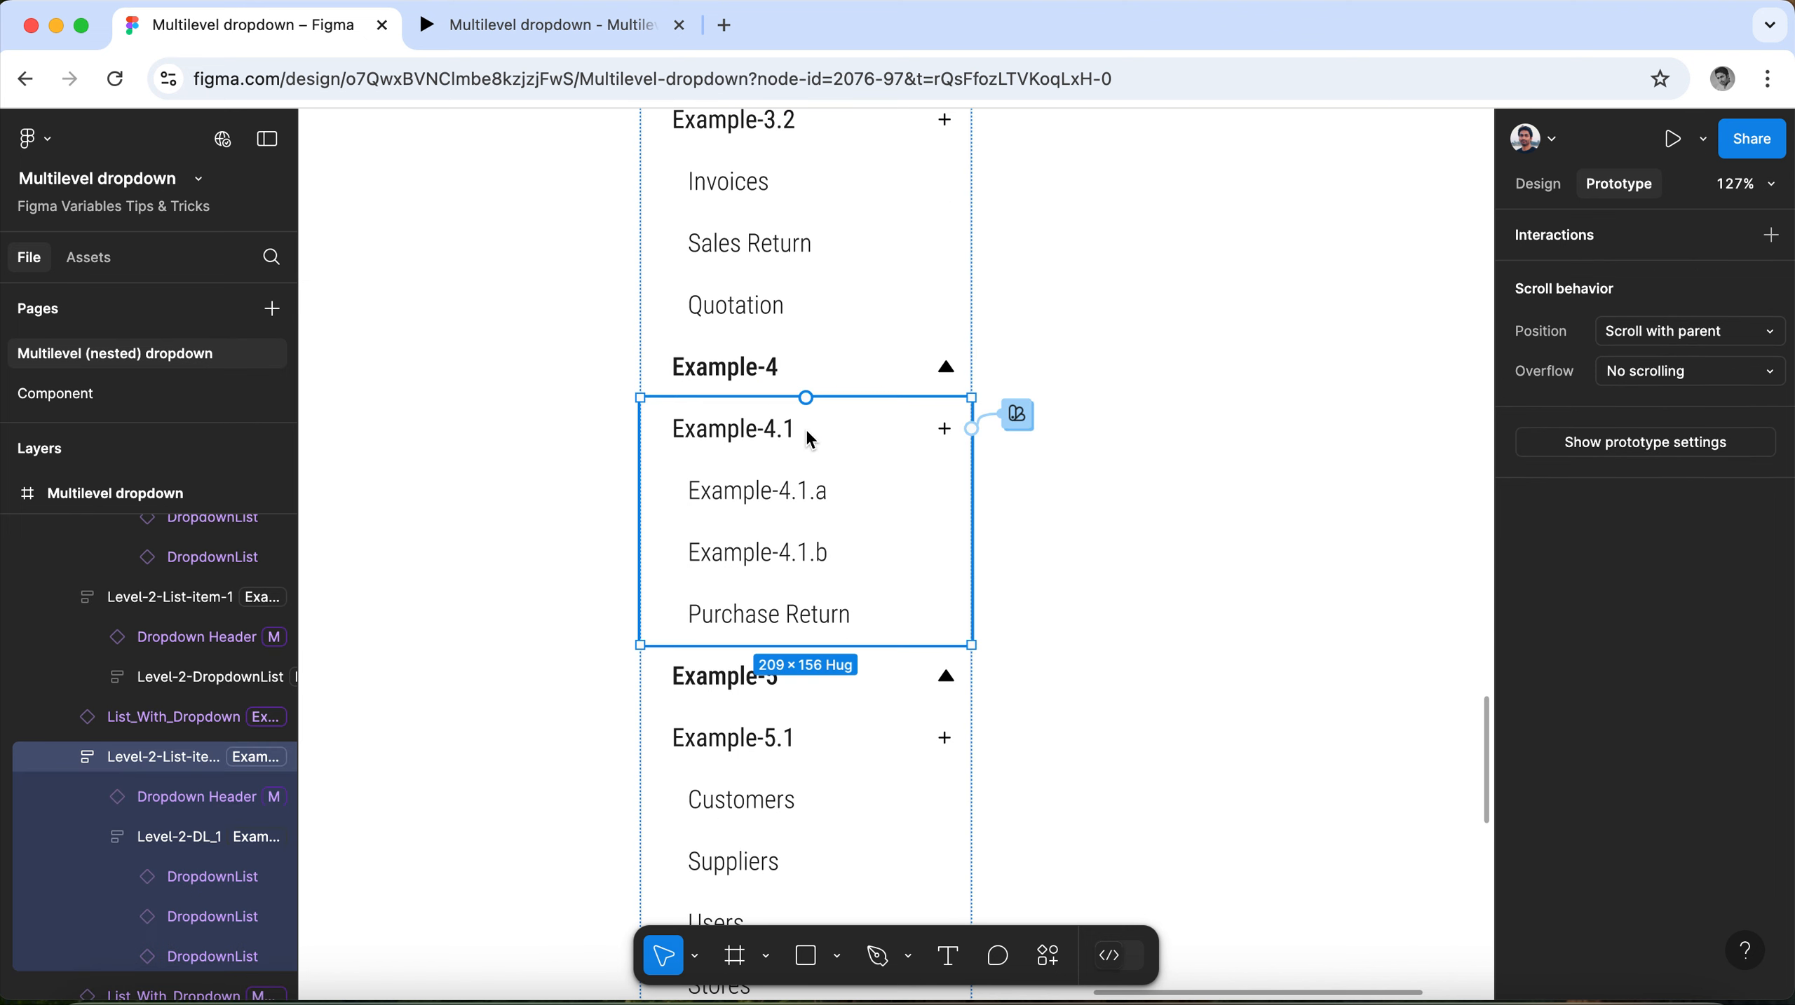
left_click(889, 422)
left_click(1017, 416)
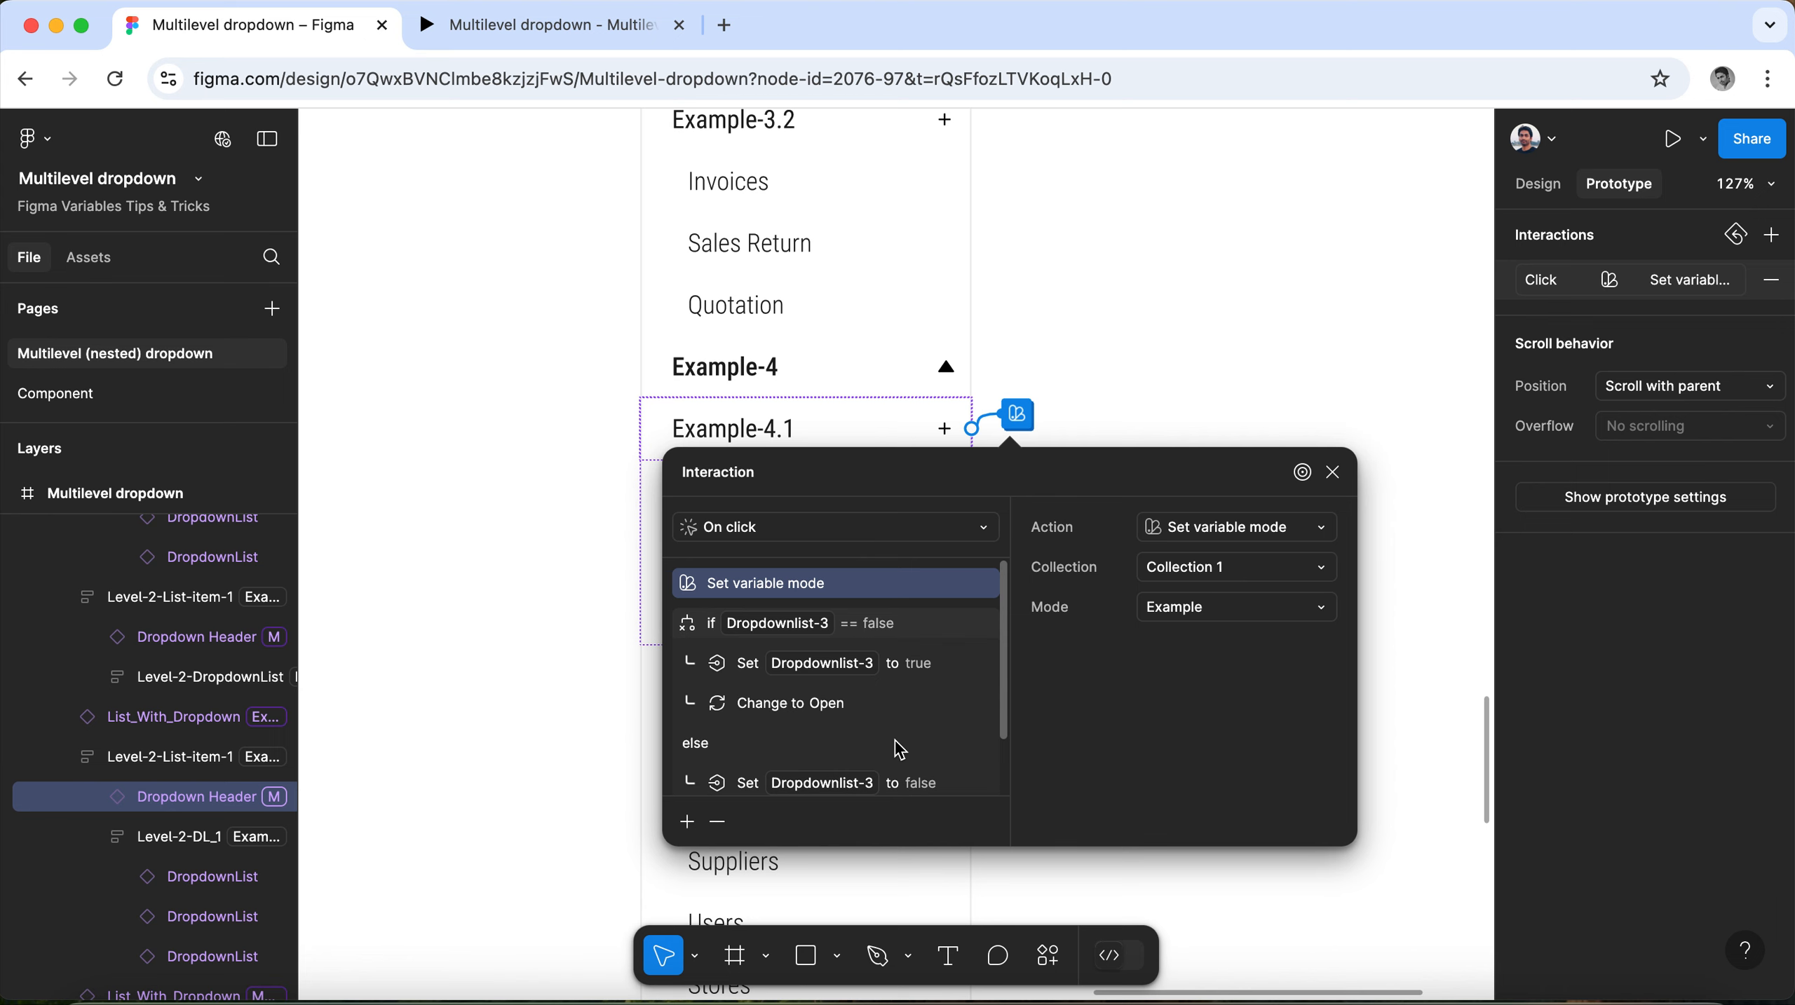
scroll(900, 750, "down", 2)
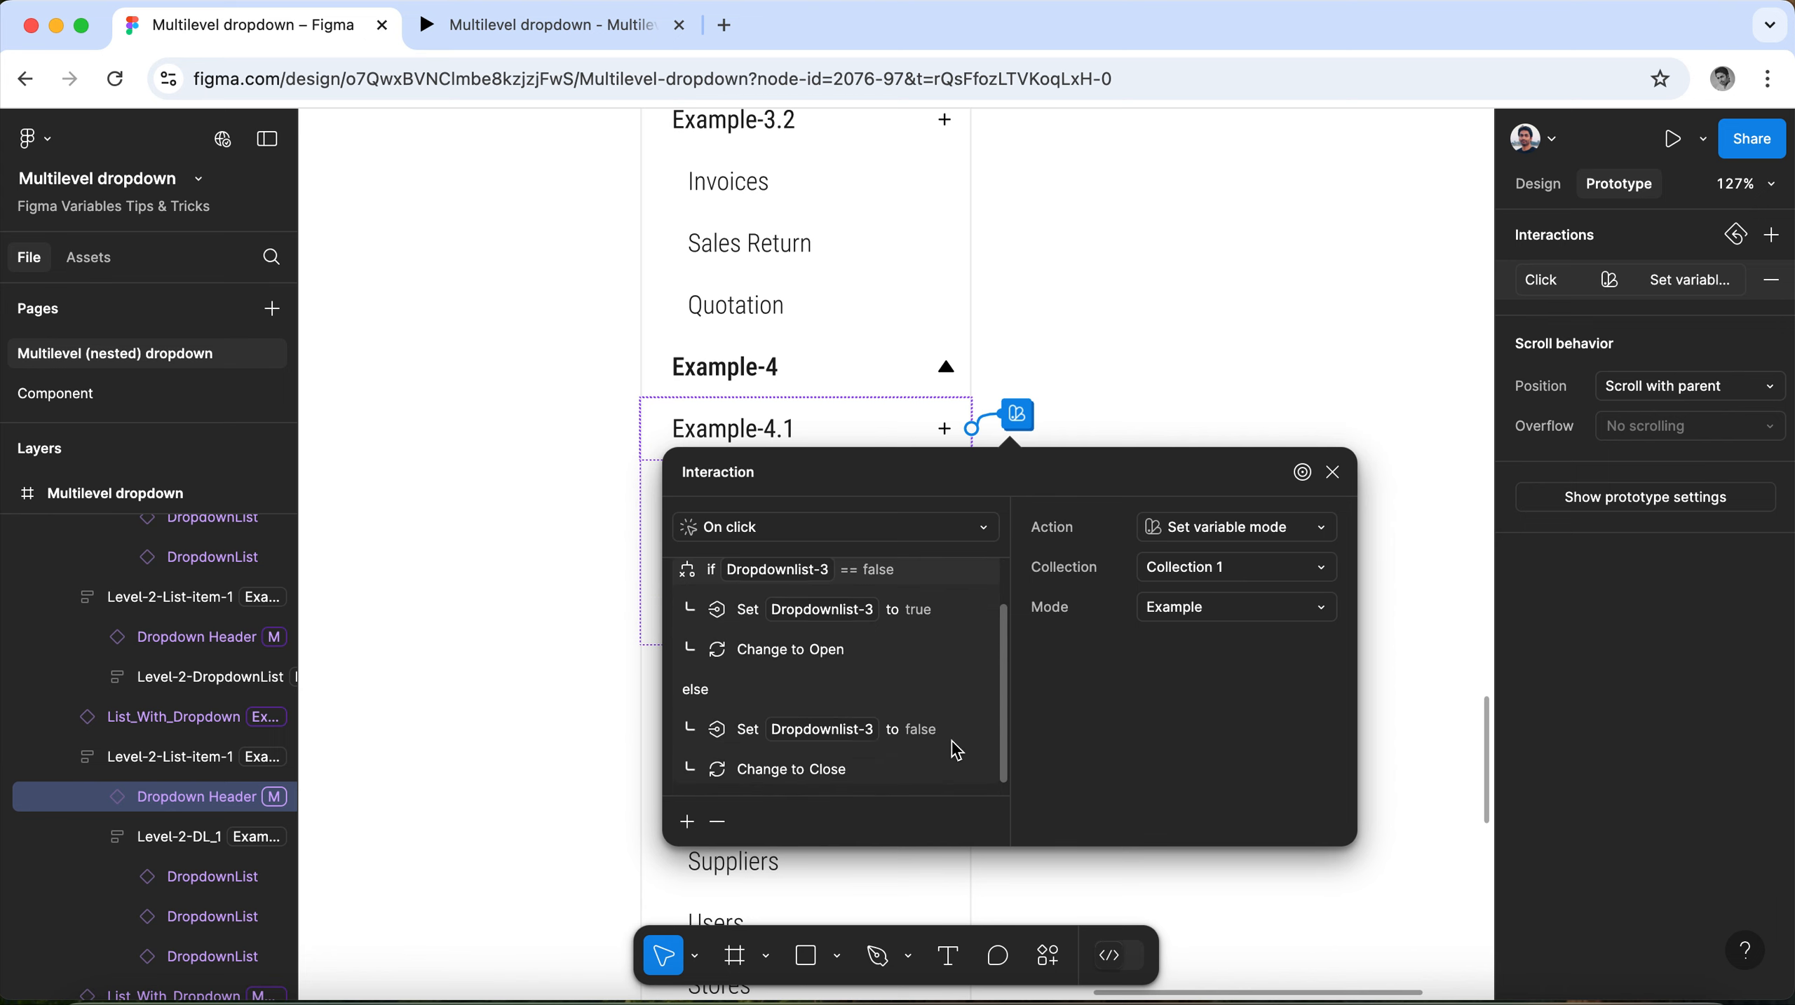
scroll(943, 732, "up", 2)
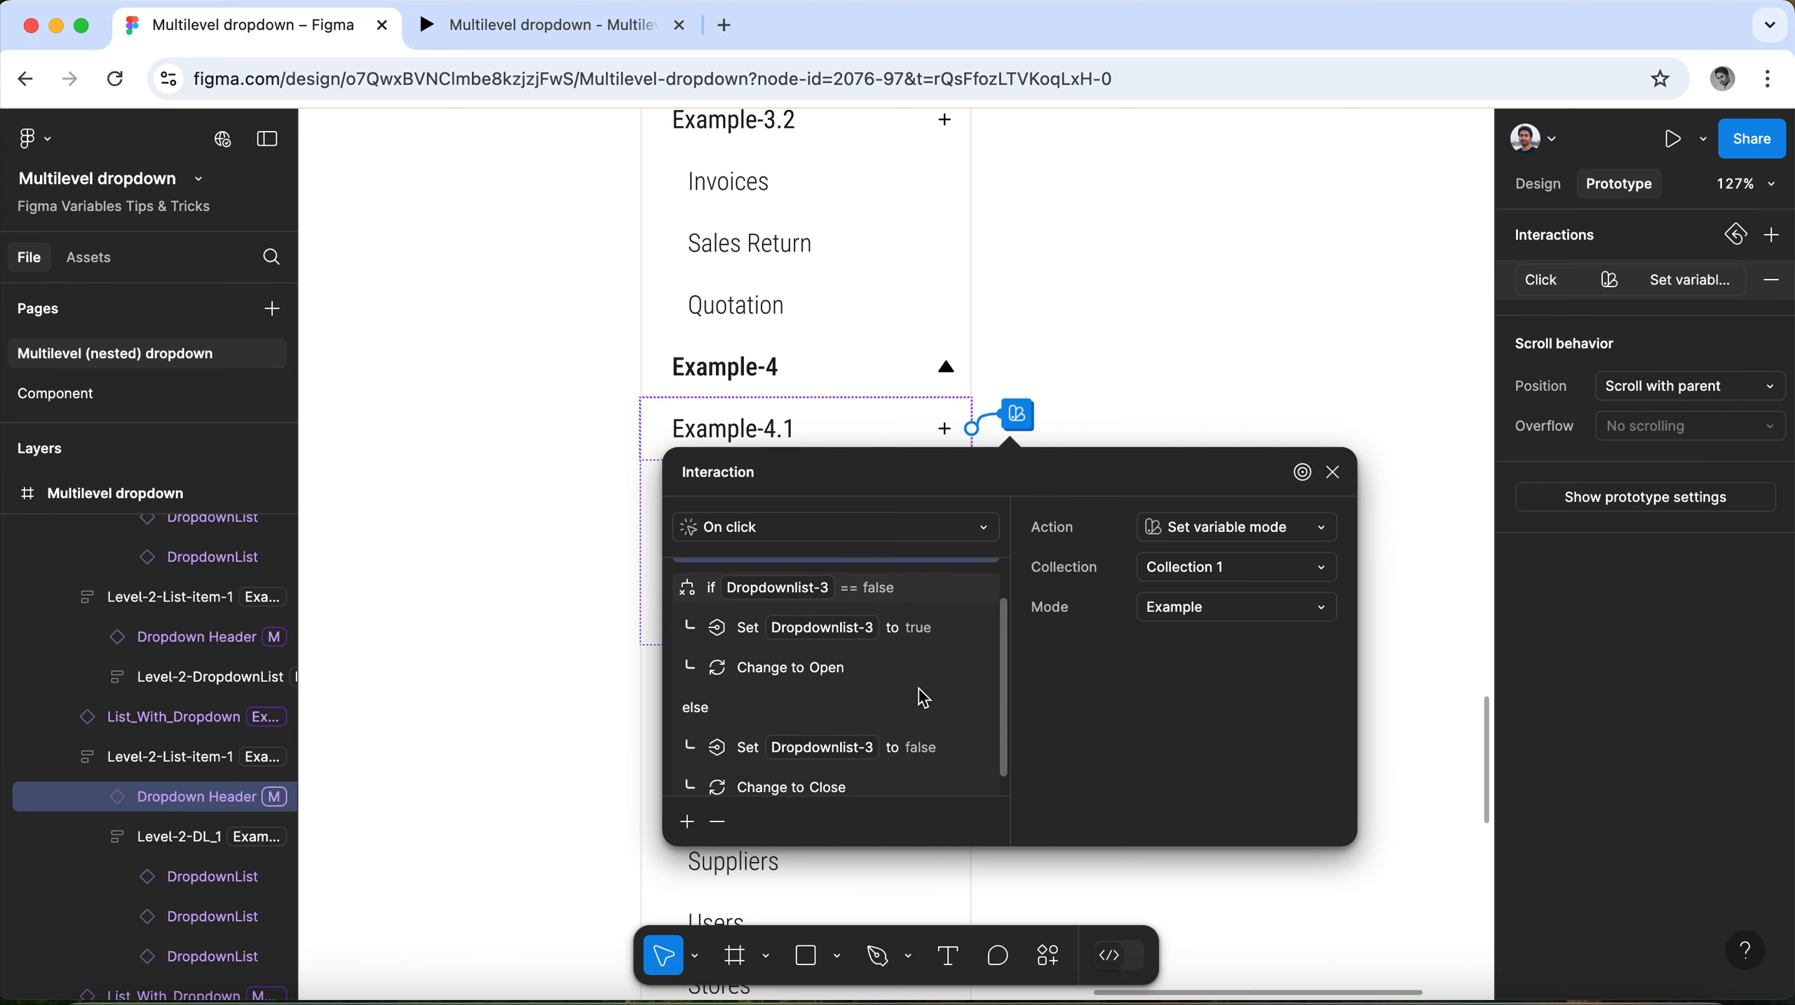
left_click(1335, 475)
left_click(883, 513)
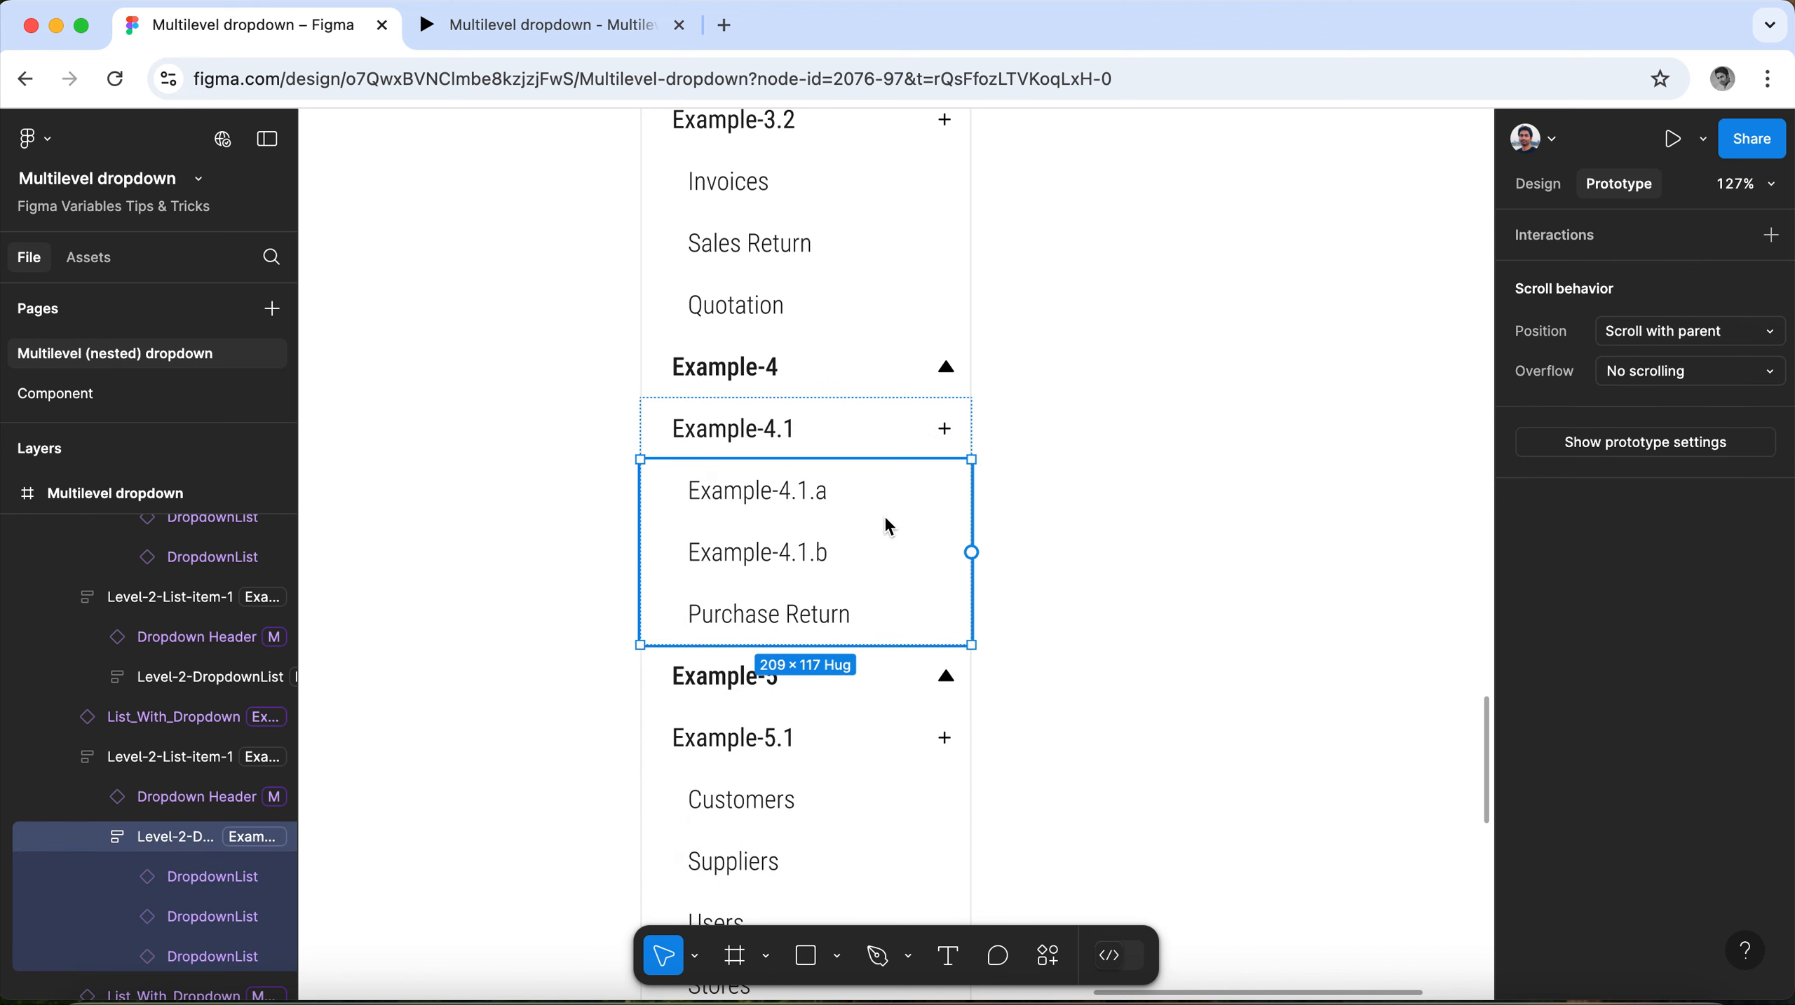
left_click(1533, 188)
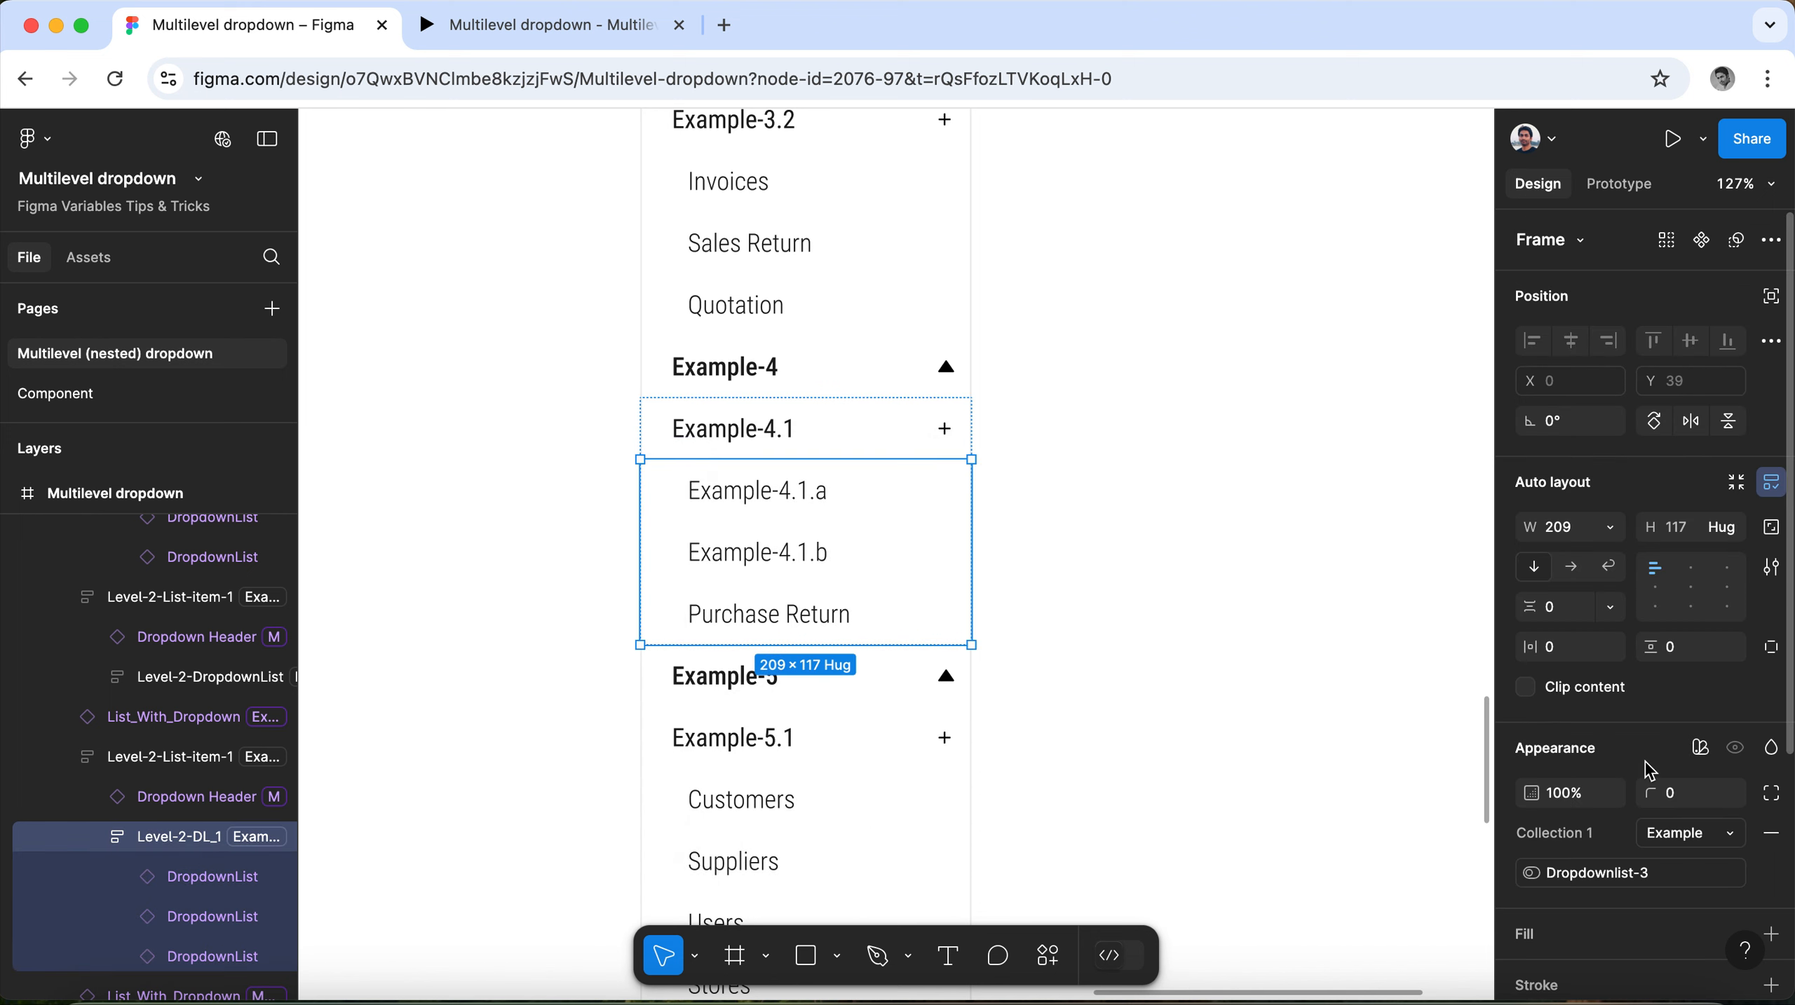
scroll(1649, 770, "down", 1)
scroll(1649, 770, "down", 2)
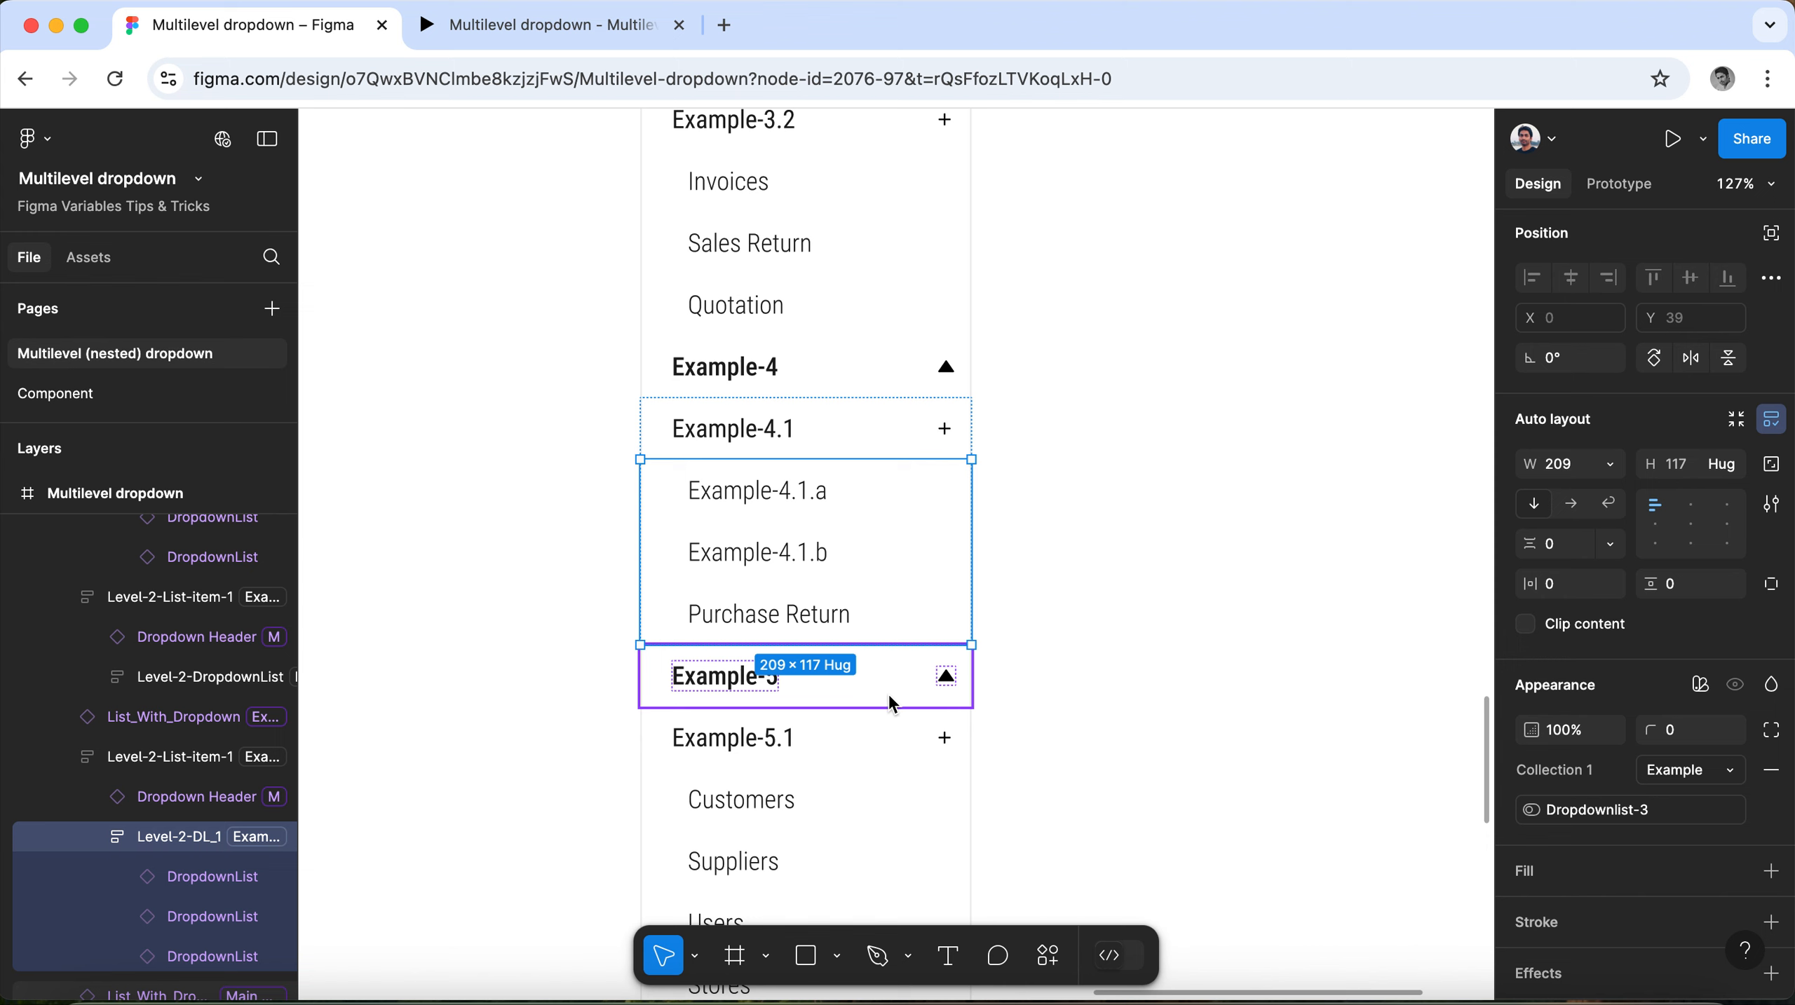
scroll(891, 702, "down", 2)
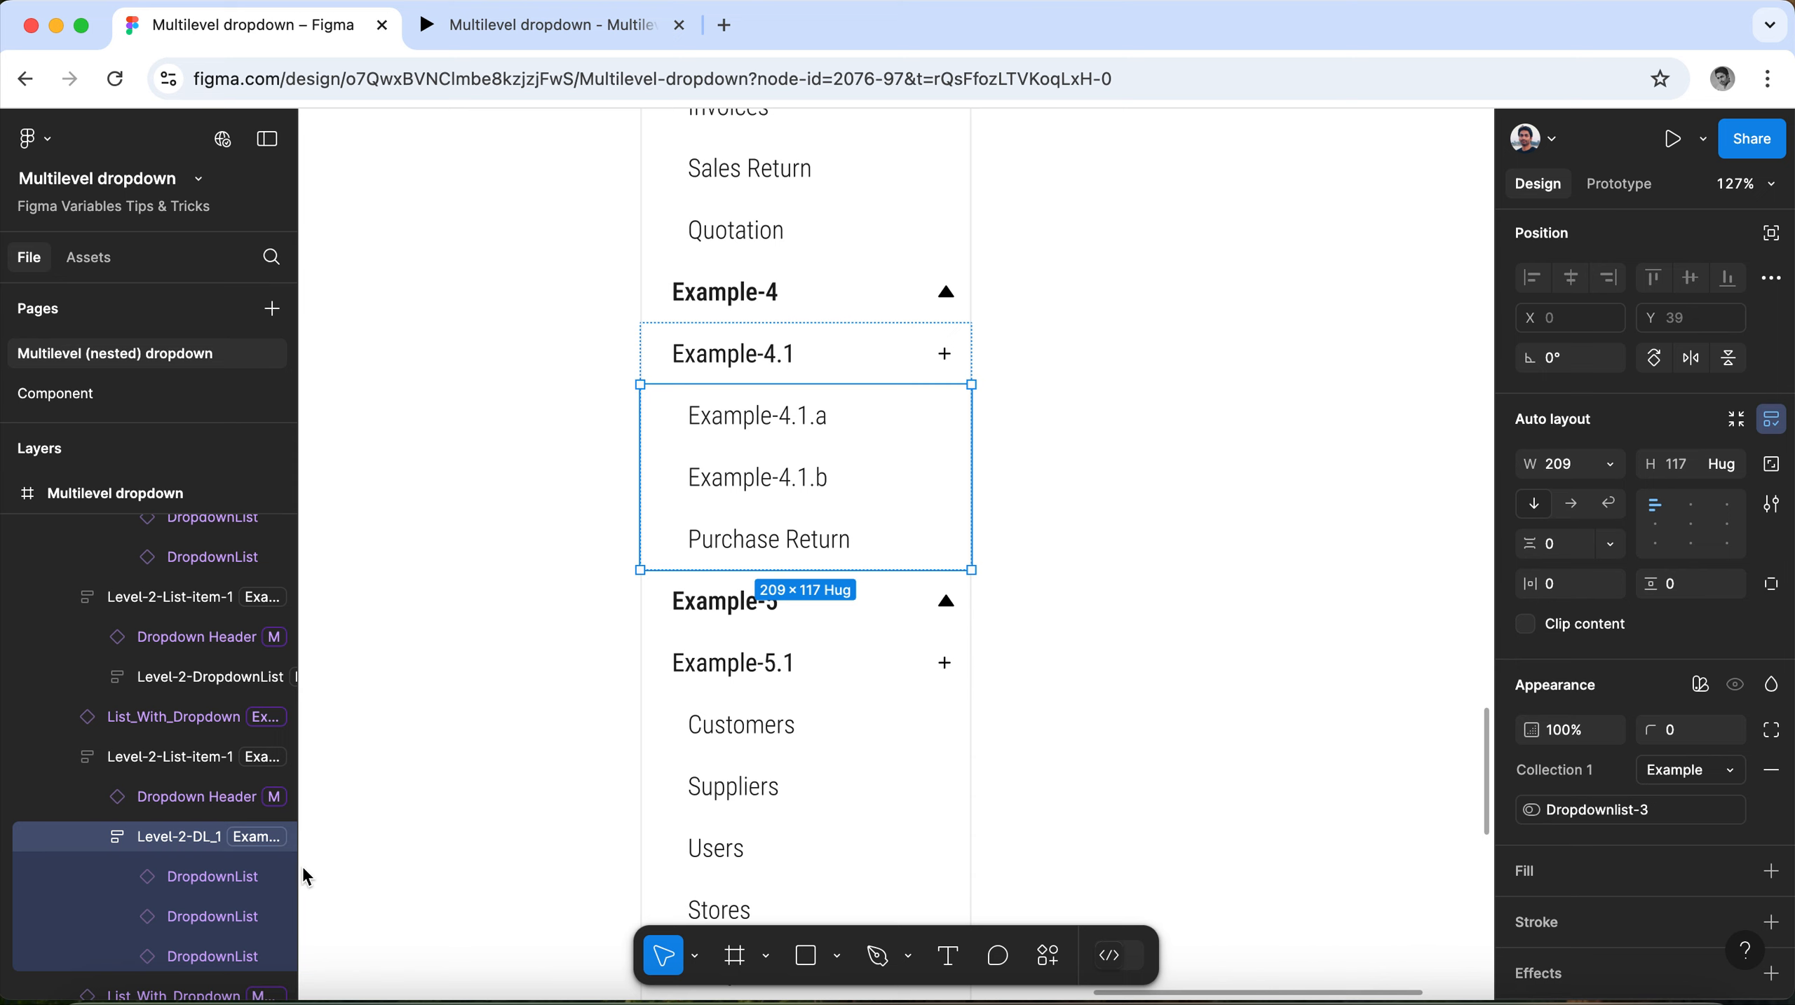
Set the Collection 1 variable mode of the Example-4.1 dropdown header to Example.
left_click(556, 356)
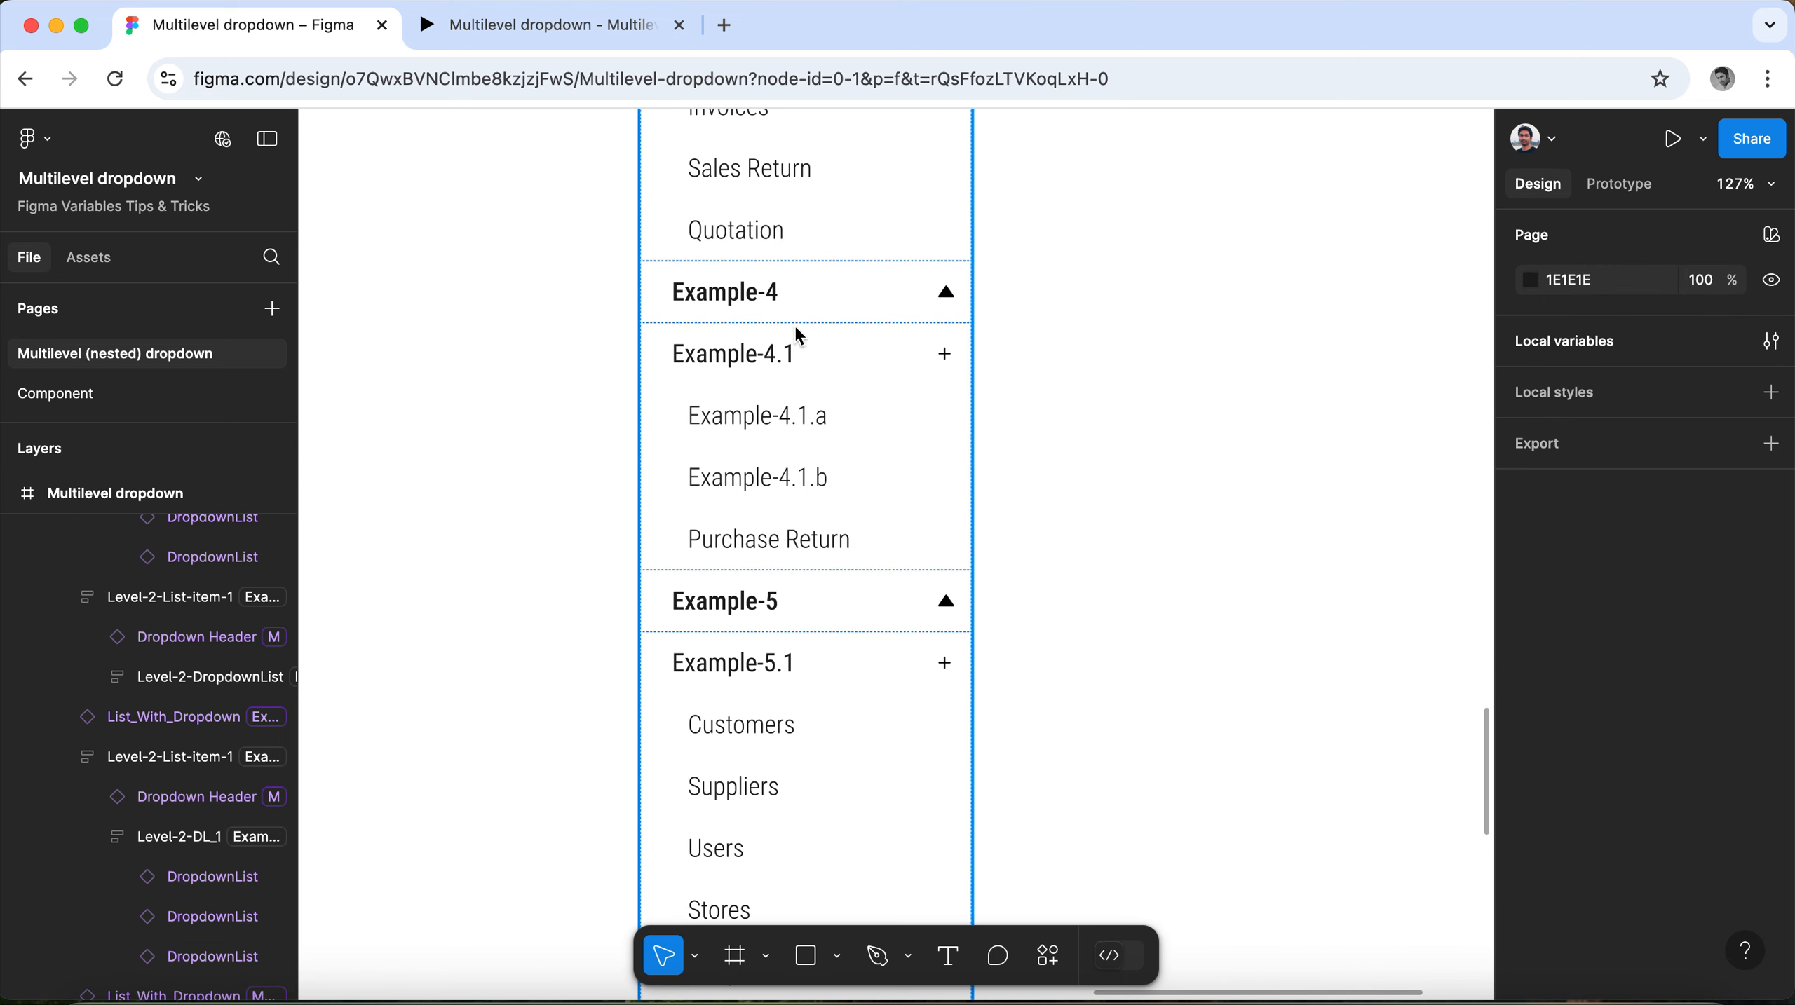
left_click(796, 328)
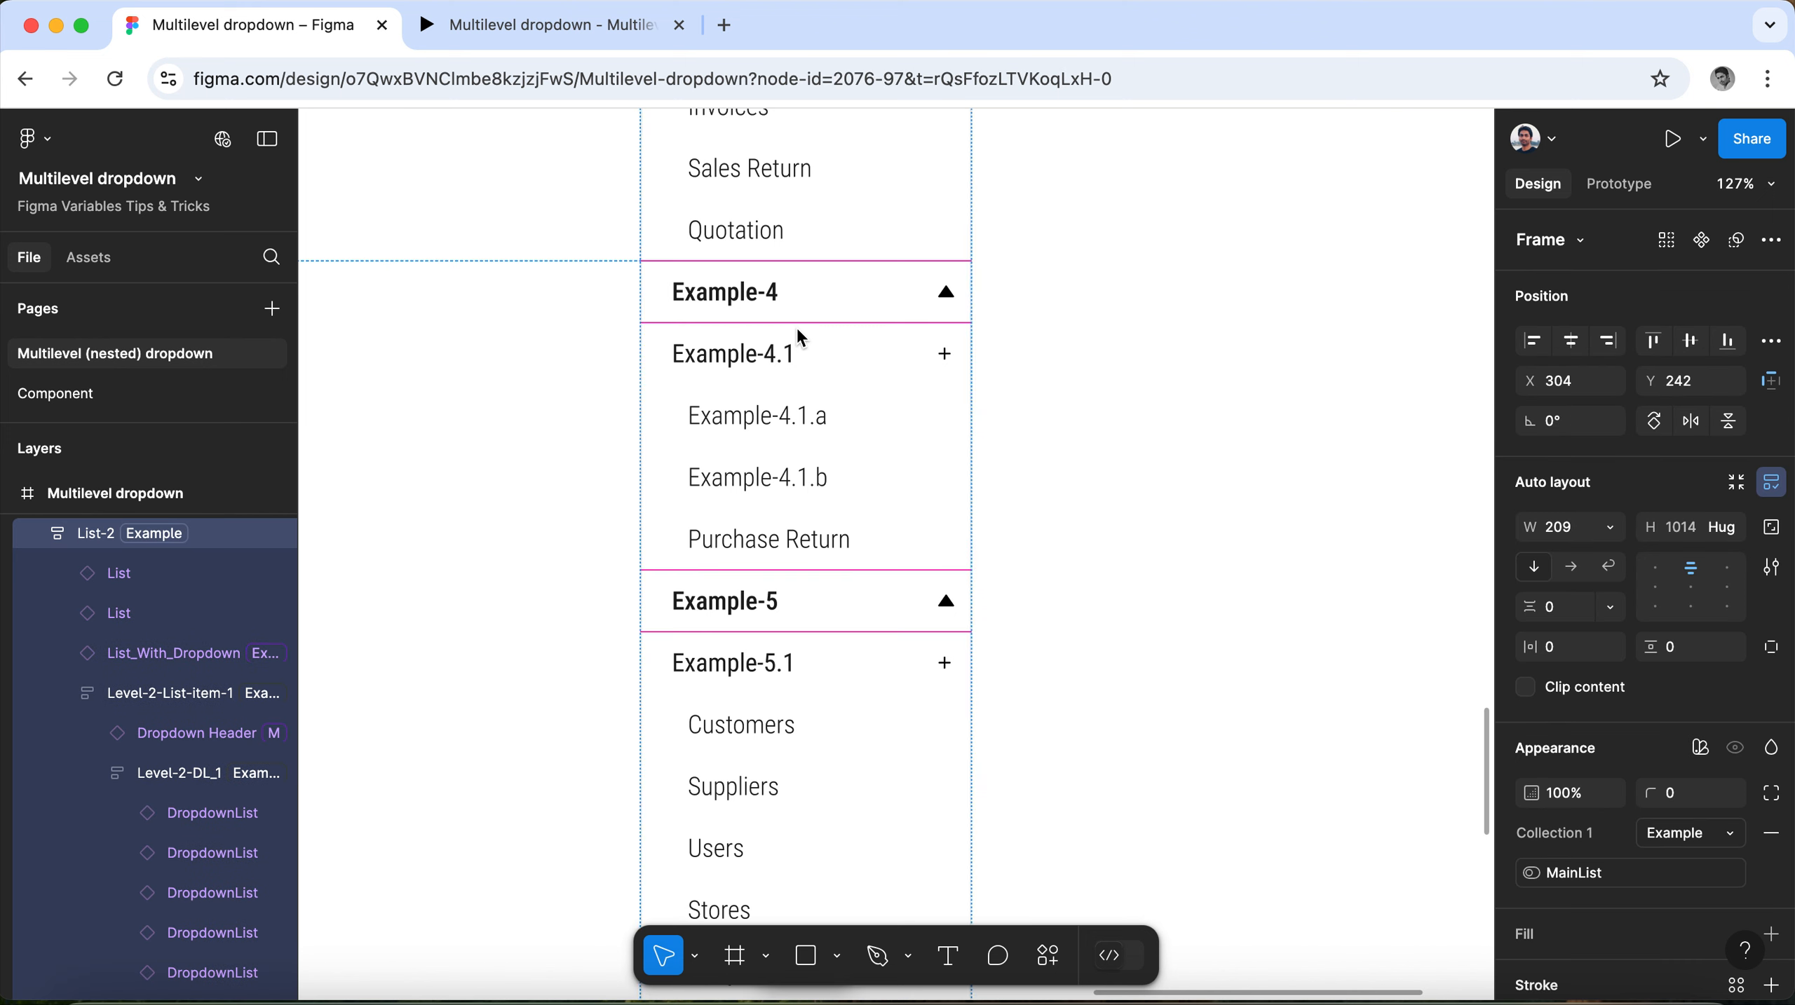
left_click(798, 332)
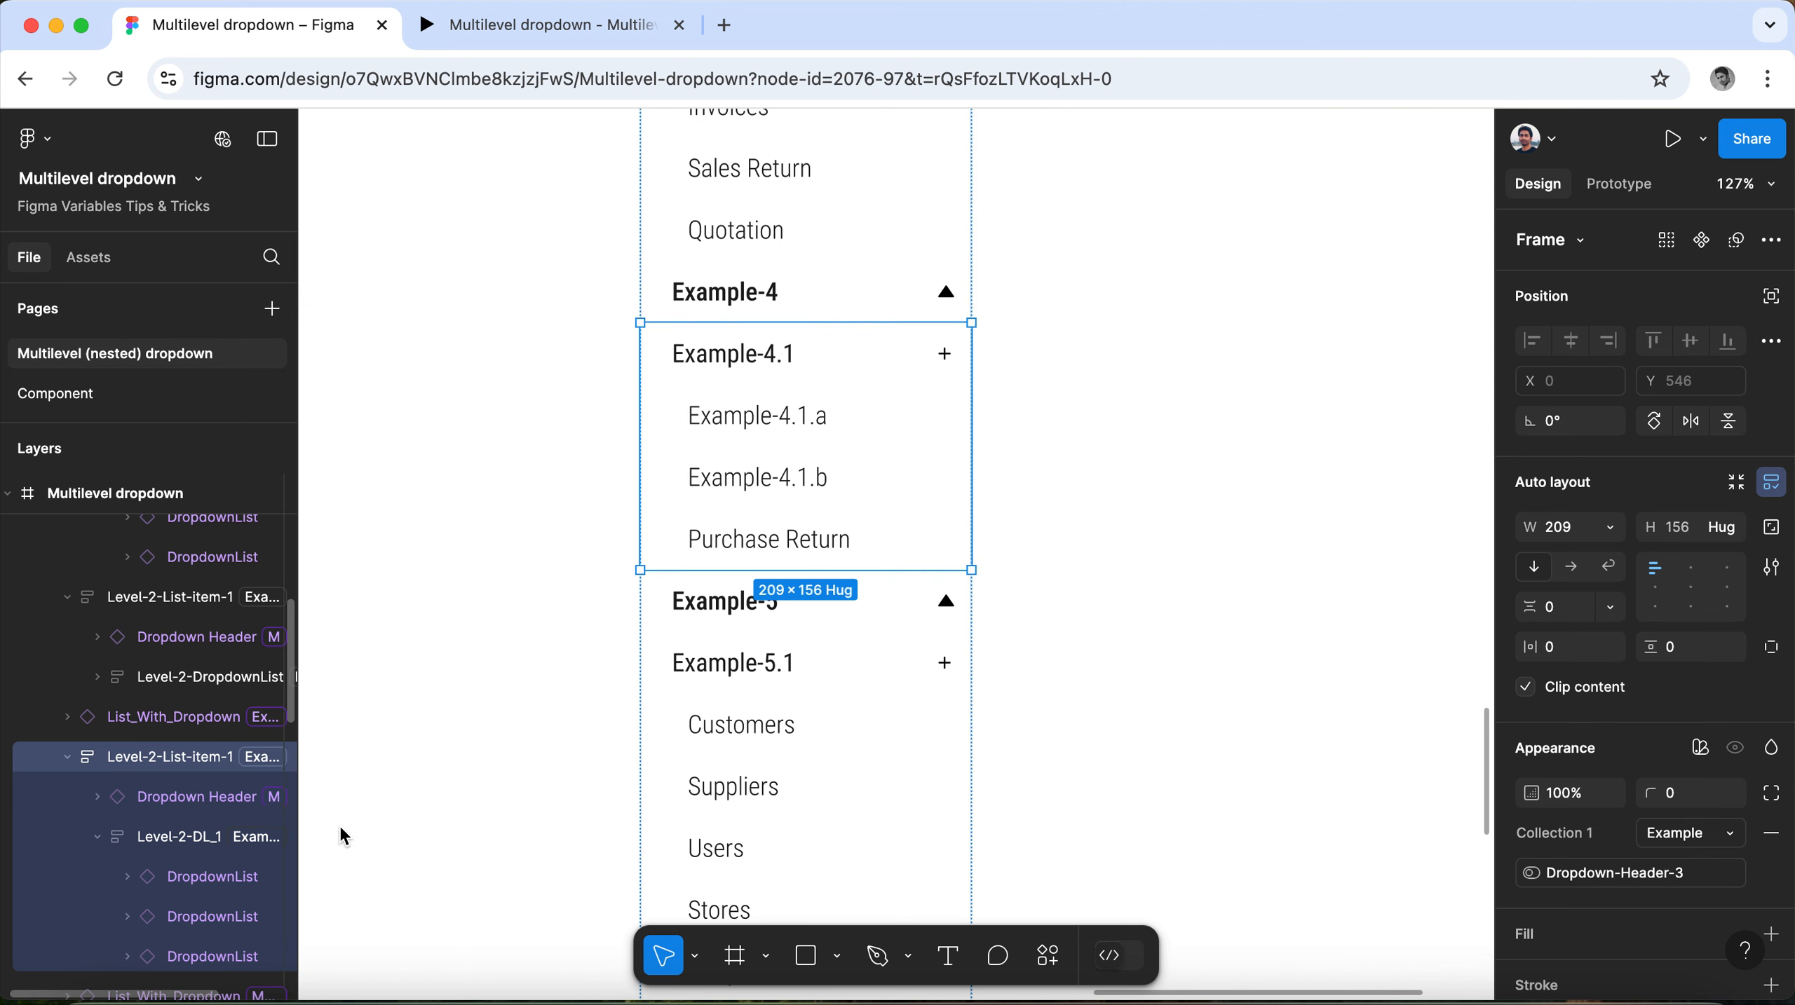
left_click(176, 802)
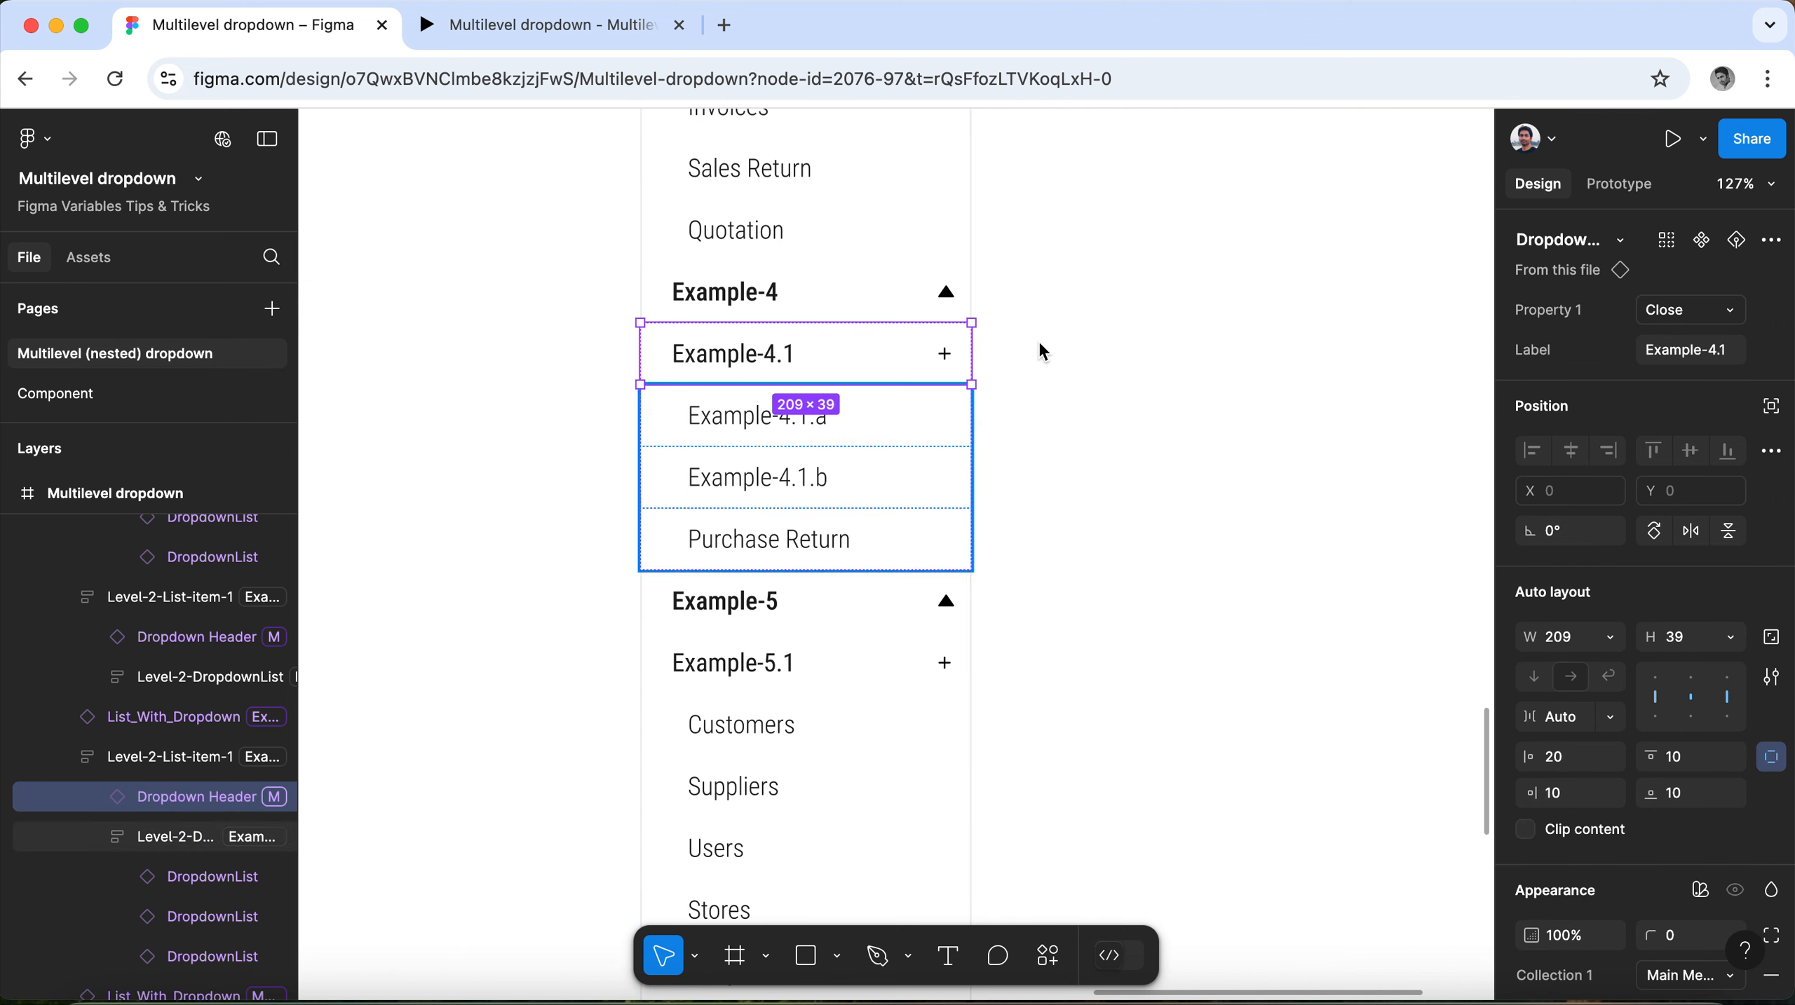
scroll(1747, 693, "down", 4)
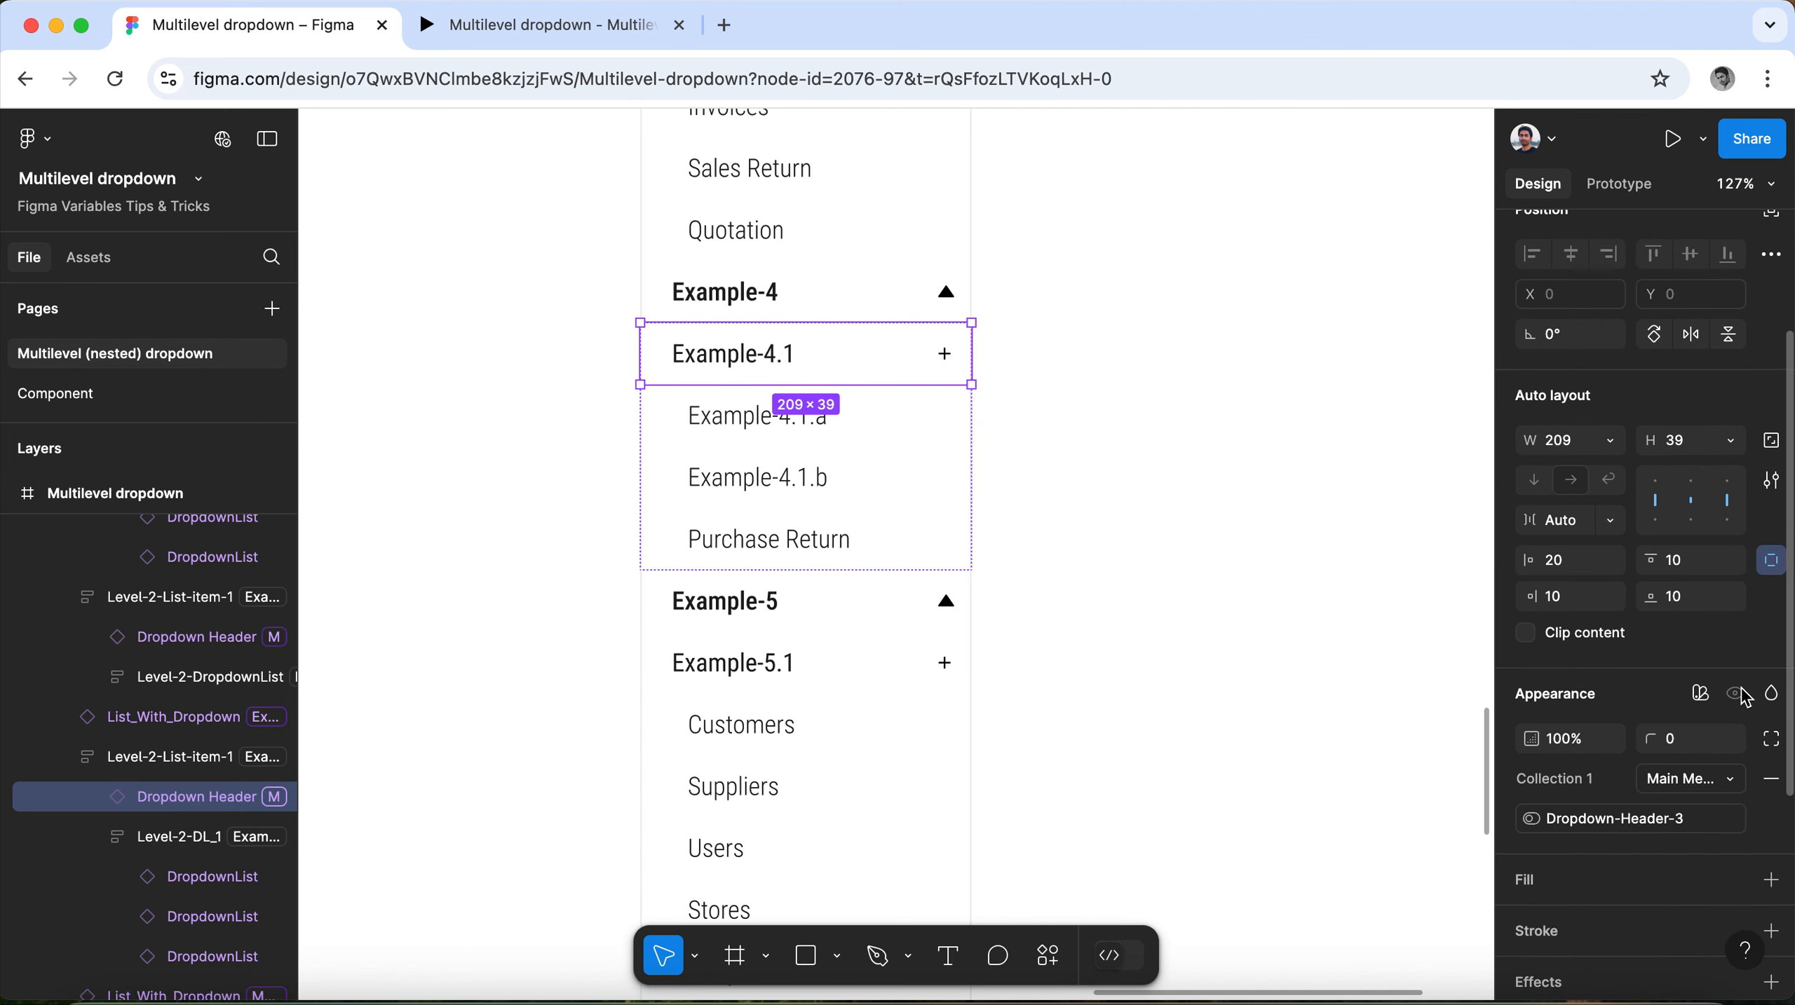
left_click(1733, 745)
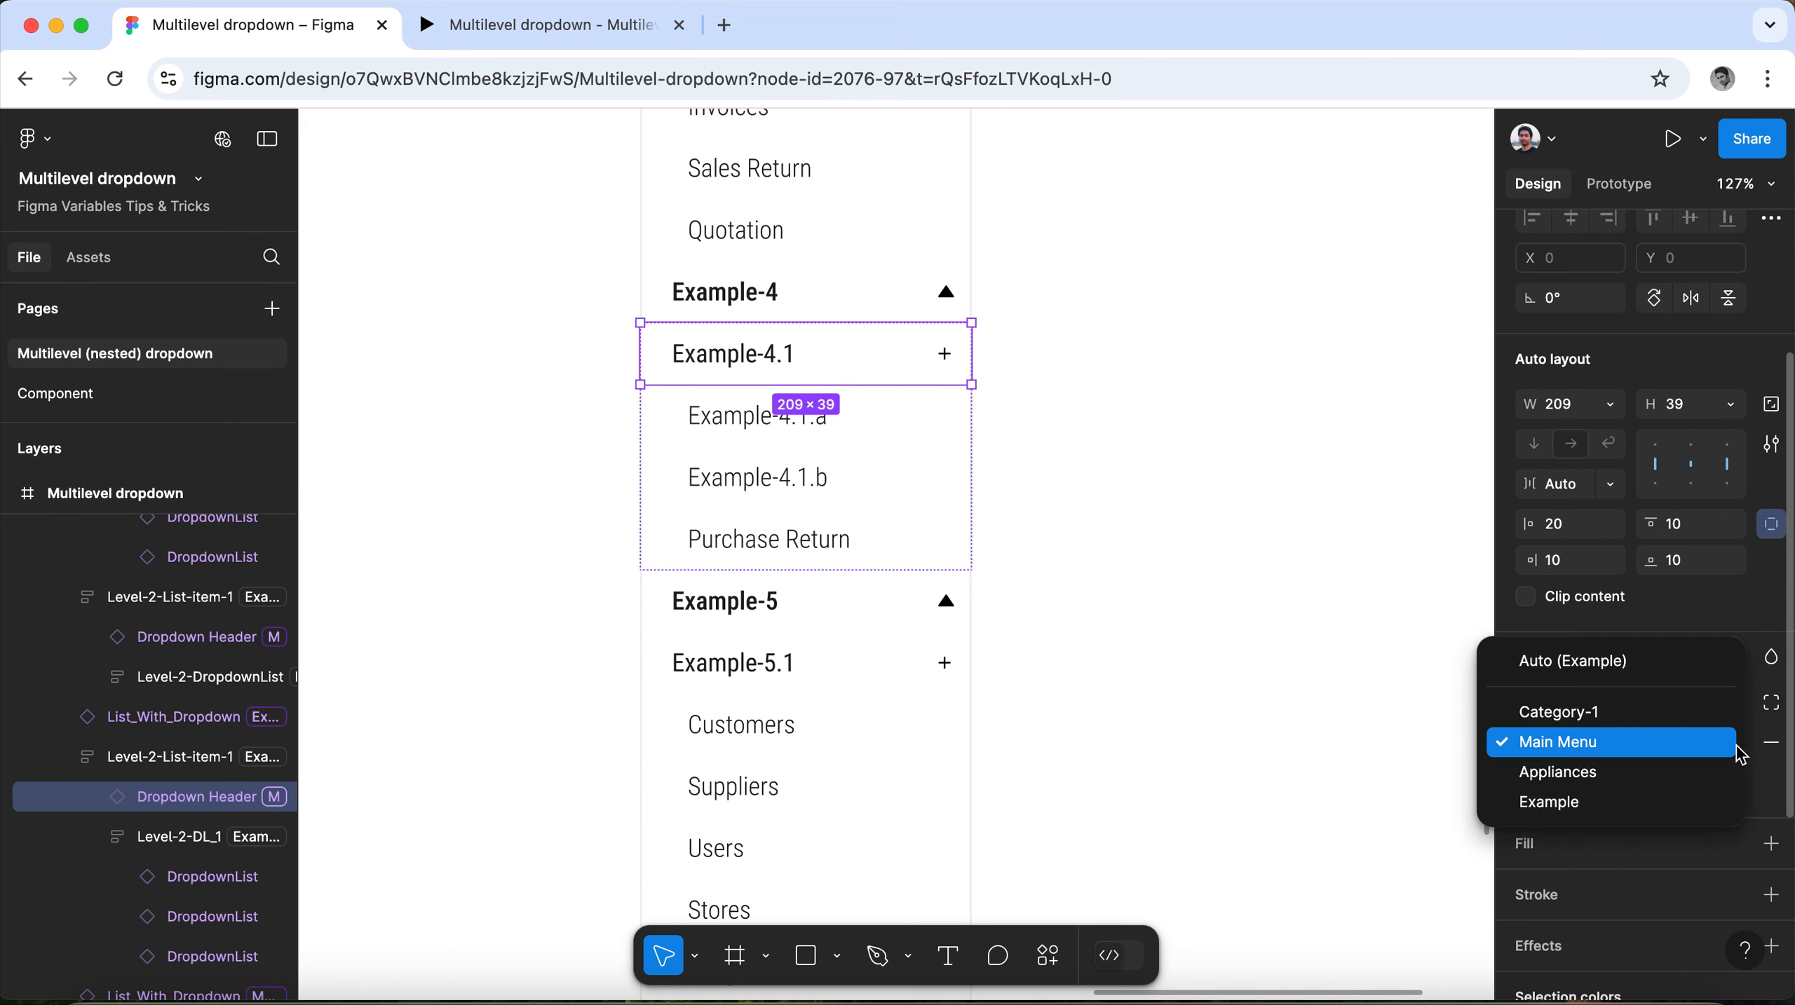
left_click(1700, 807)
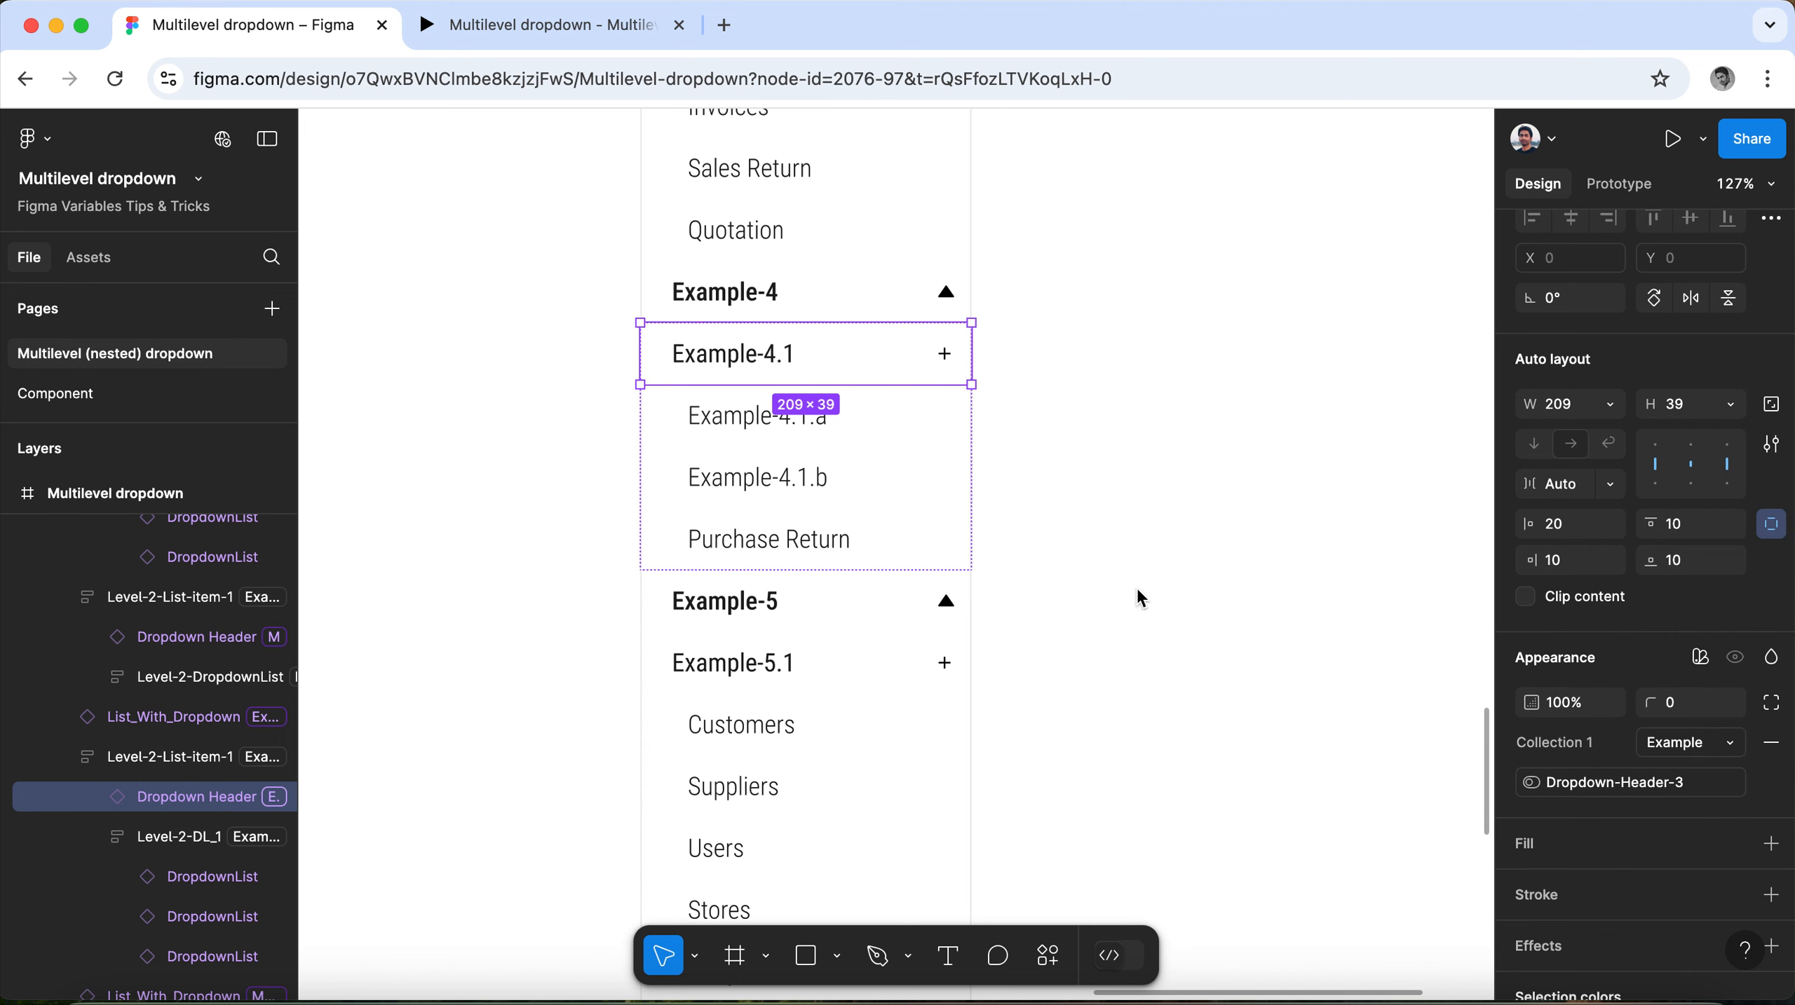
Set the Collection 1 variable mode of the Example-5.1 dropdown header to Example.
scroll(1140, 599, "down", 1)
left_click(802, 614)
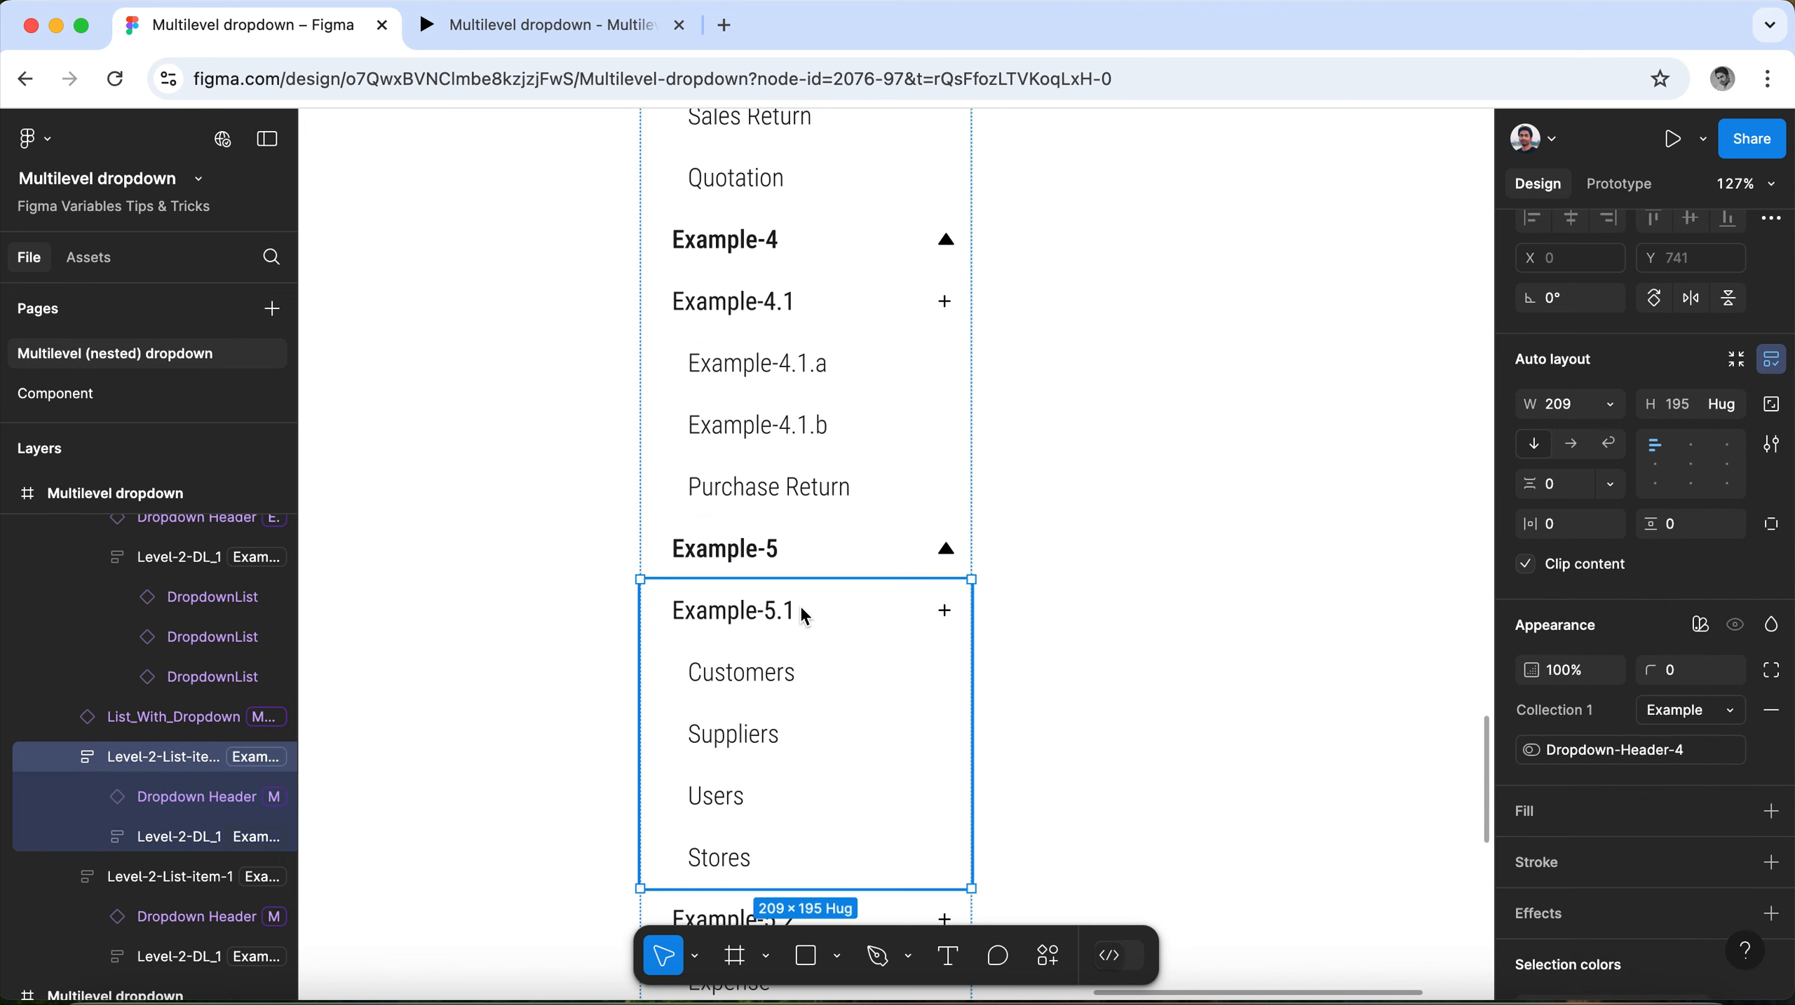
left_click(803, 614)
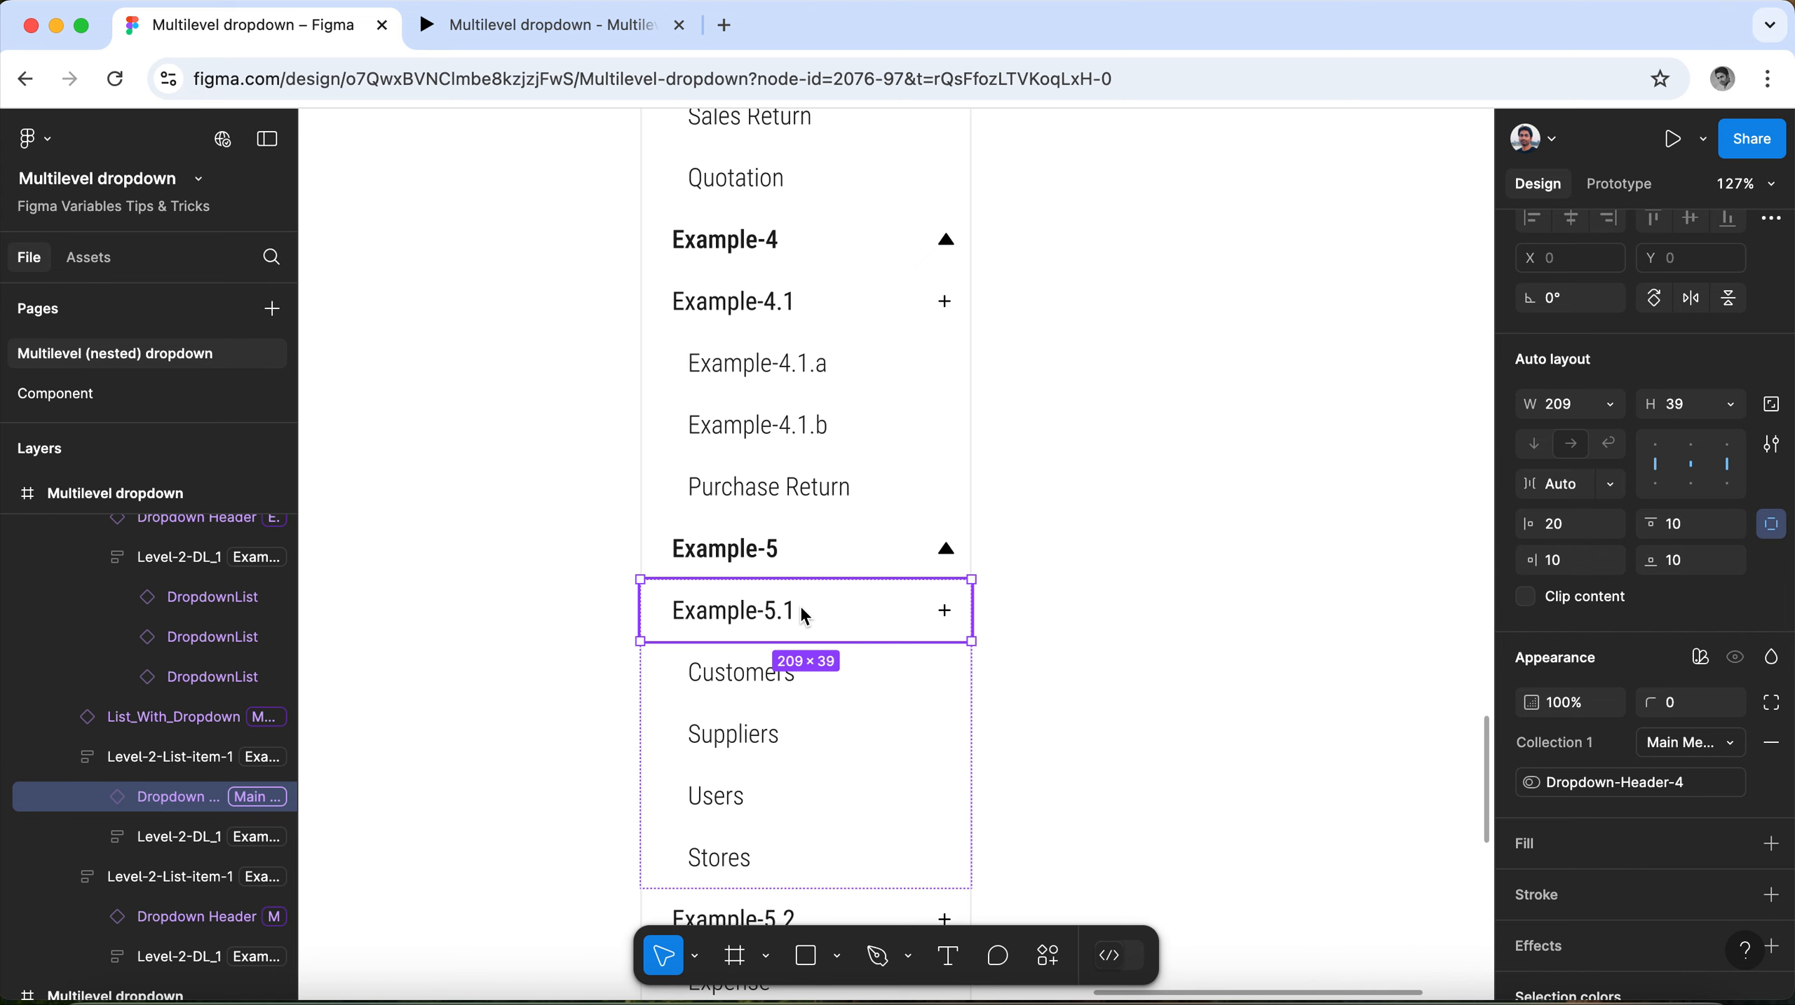
left_click(1701, 744)
left_click(1628, 799)
Set the Collection 1 variable mode of the Example-5.2 dropdown header to Example.
scroll(1056, 634, "down", 4)
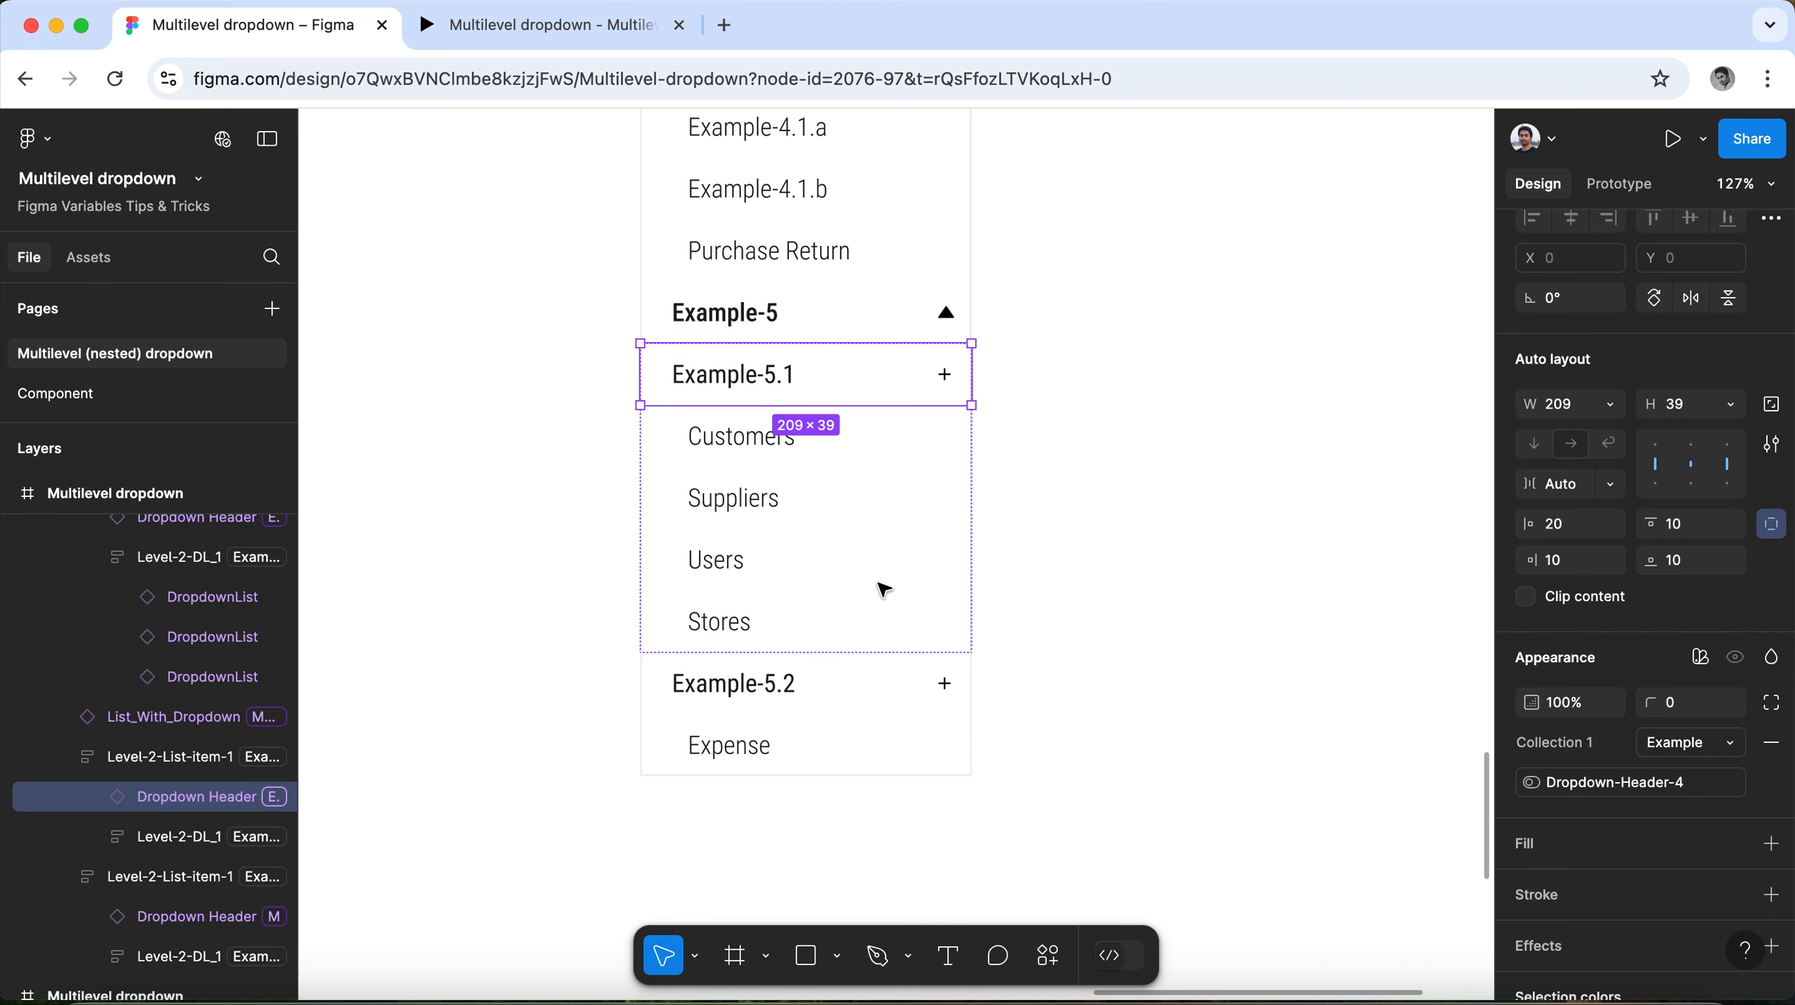
left_click(829, 687)
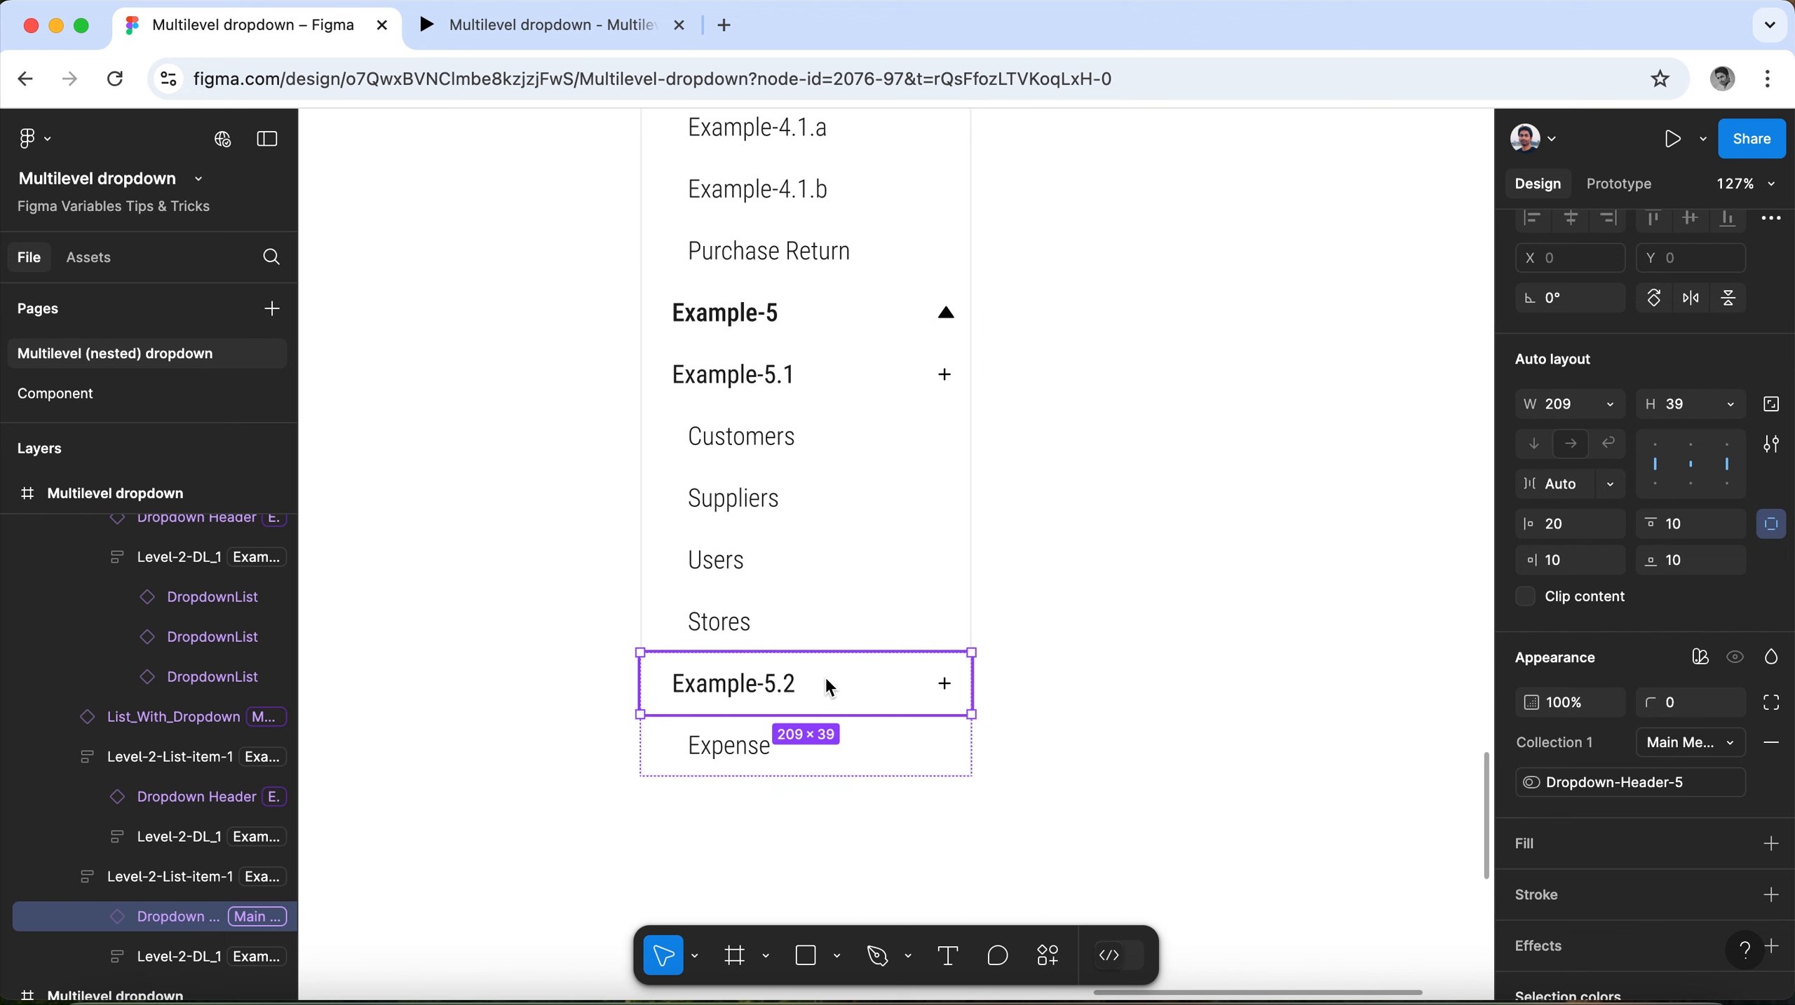
left_click(1726, 744)
left_click(1681, 802)
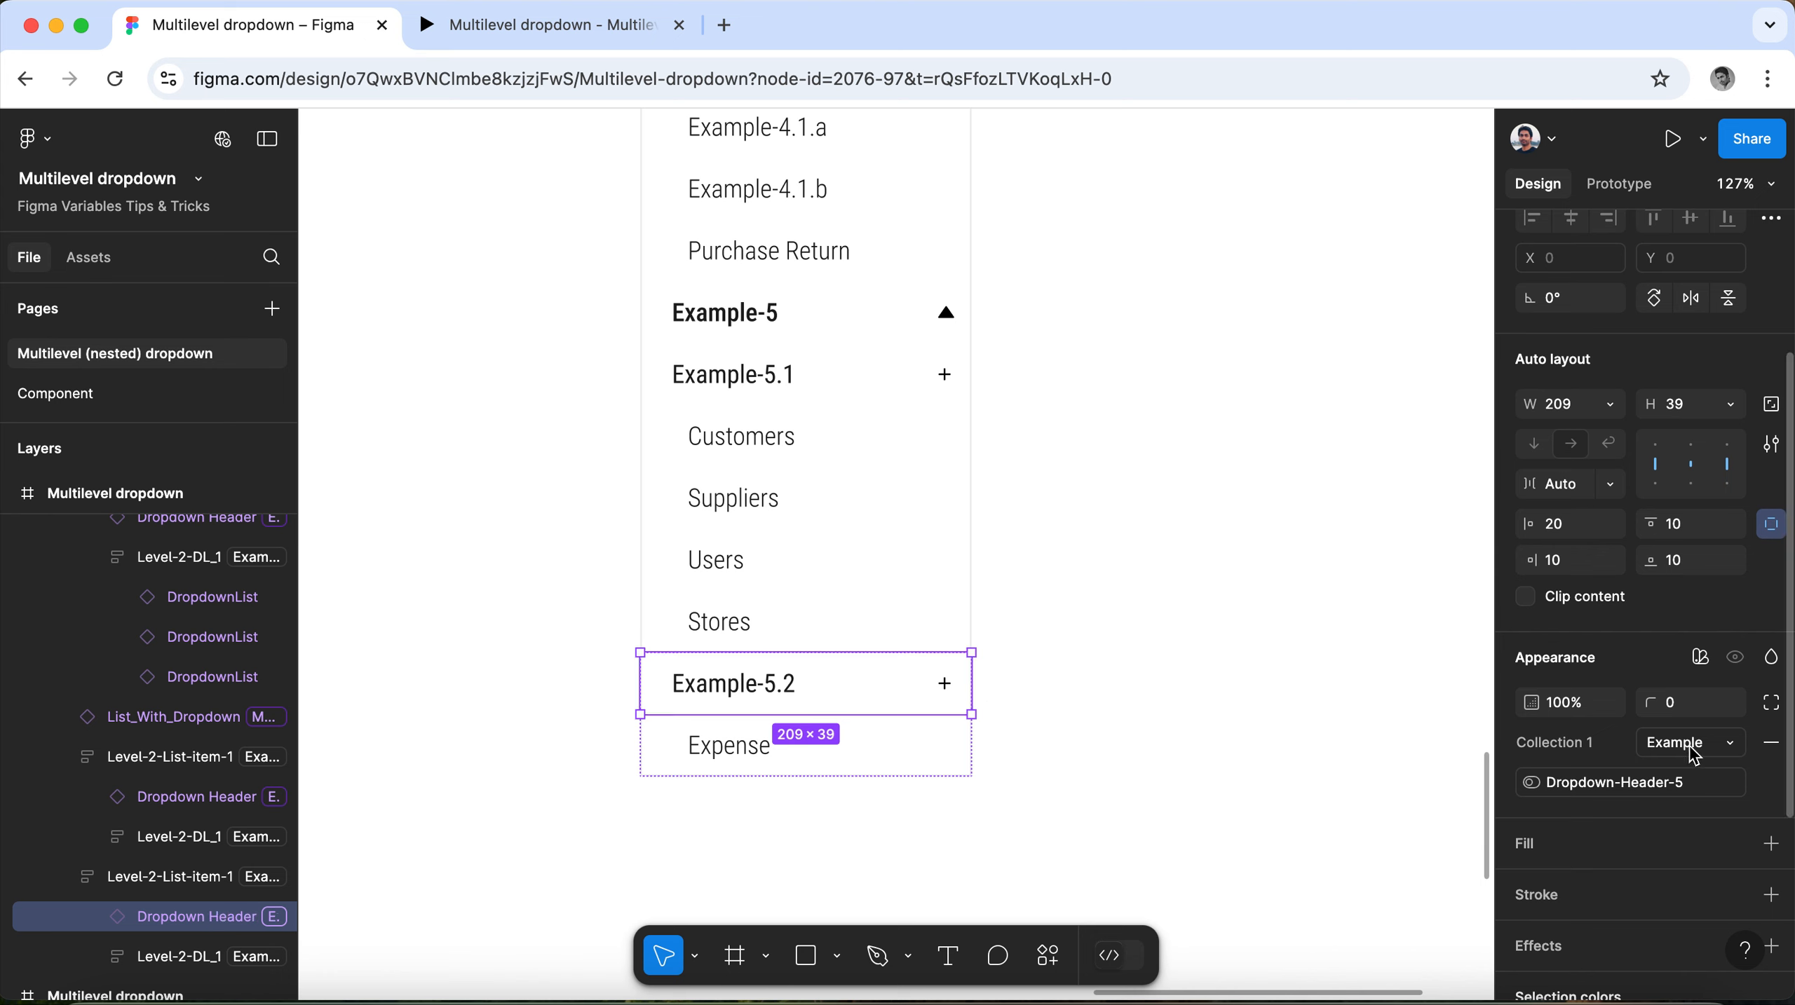
Compare the variable modes and visibility variables of the Example-5.2 header and its Expense sublist.
left_click(843, 740)
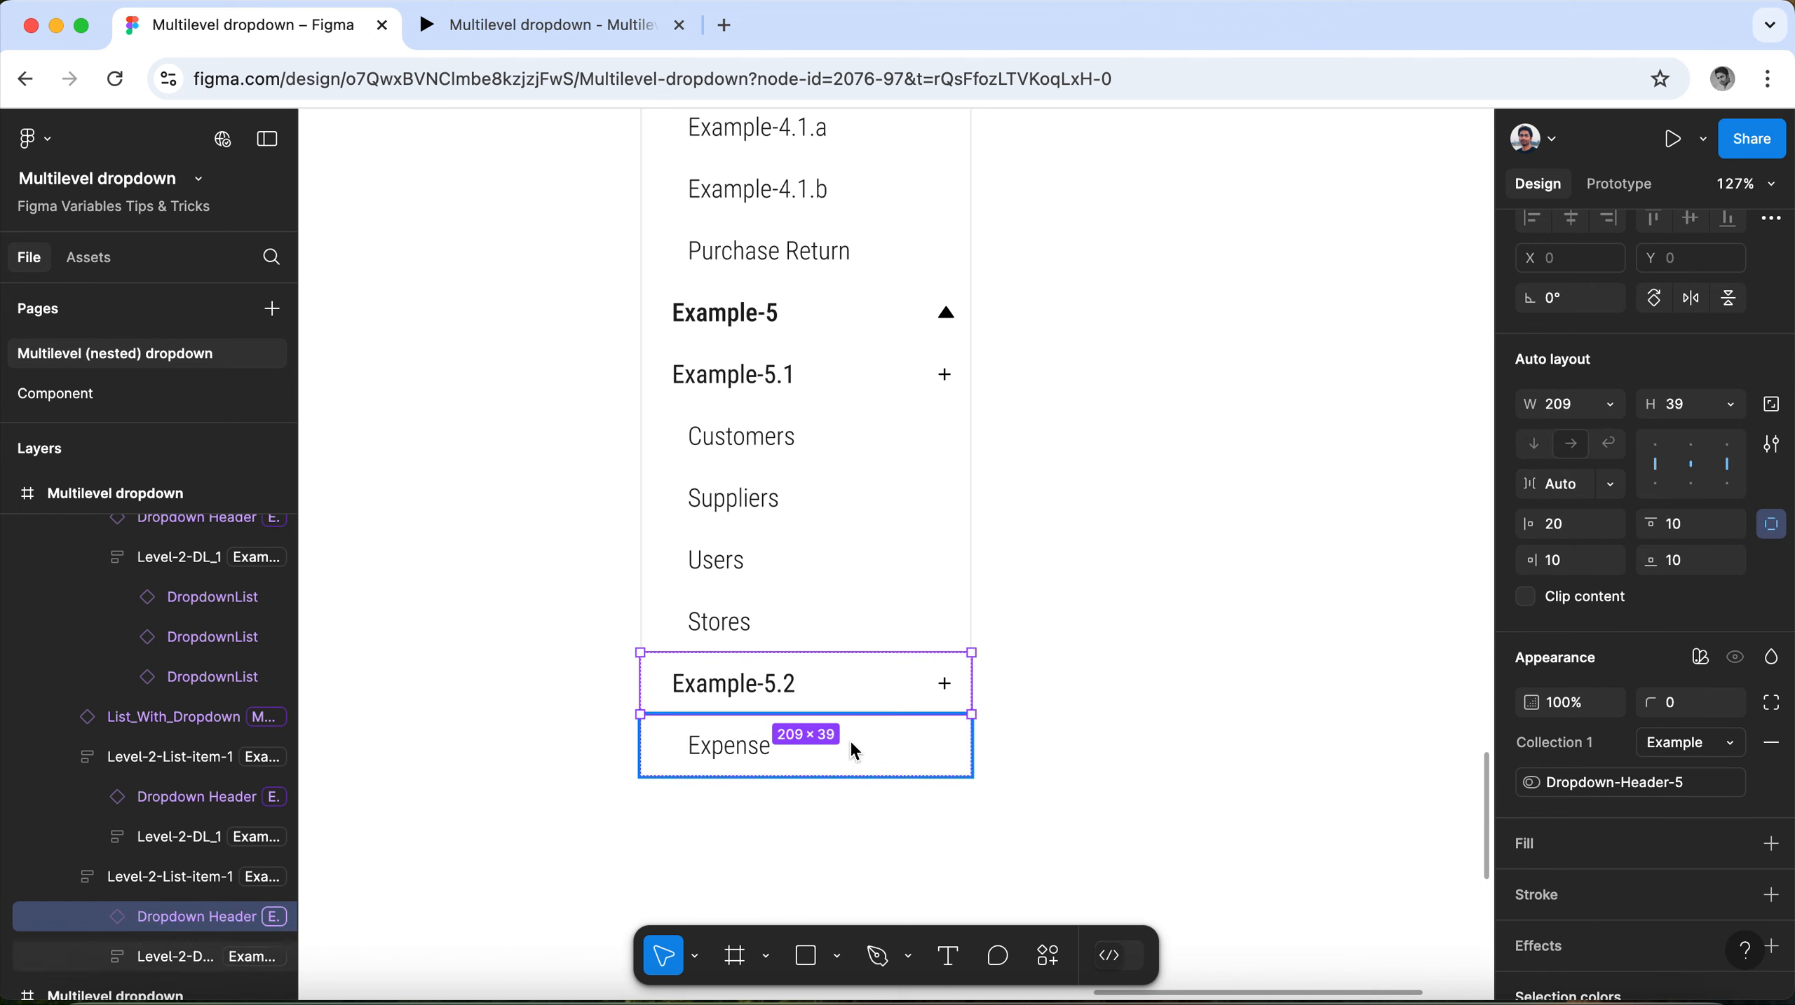
left_click(850, 671)
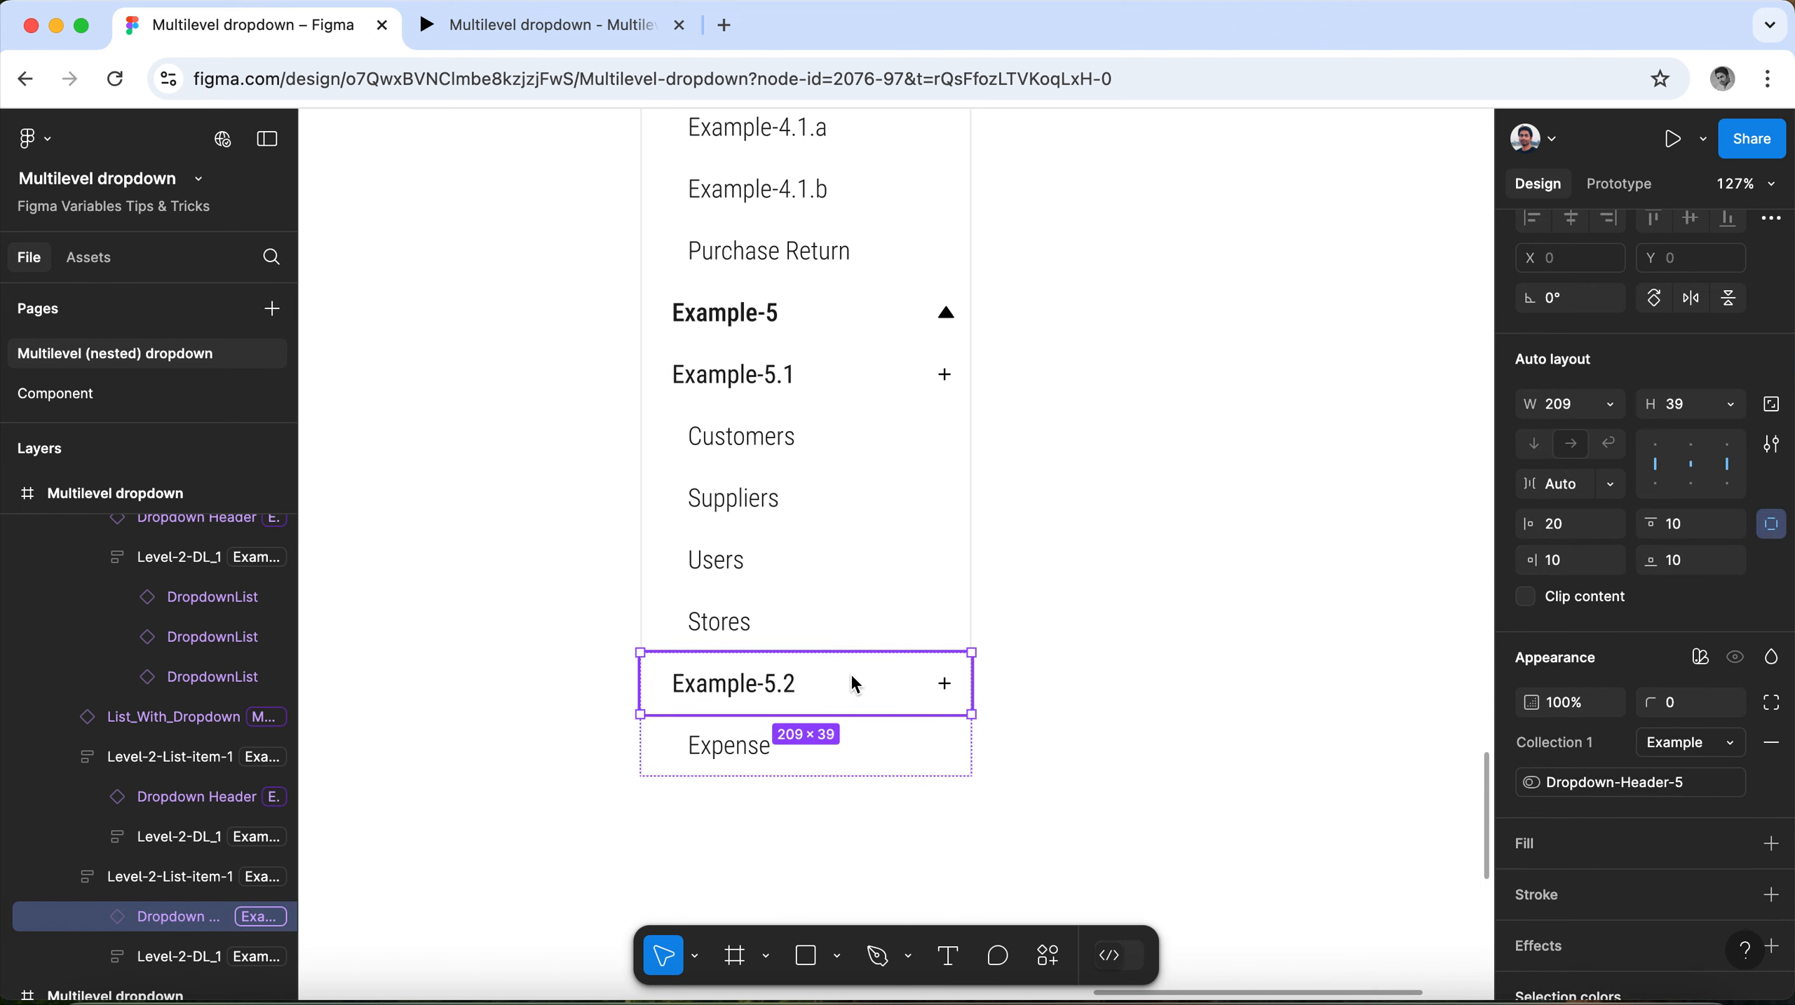
left_click(873, 744)
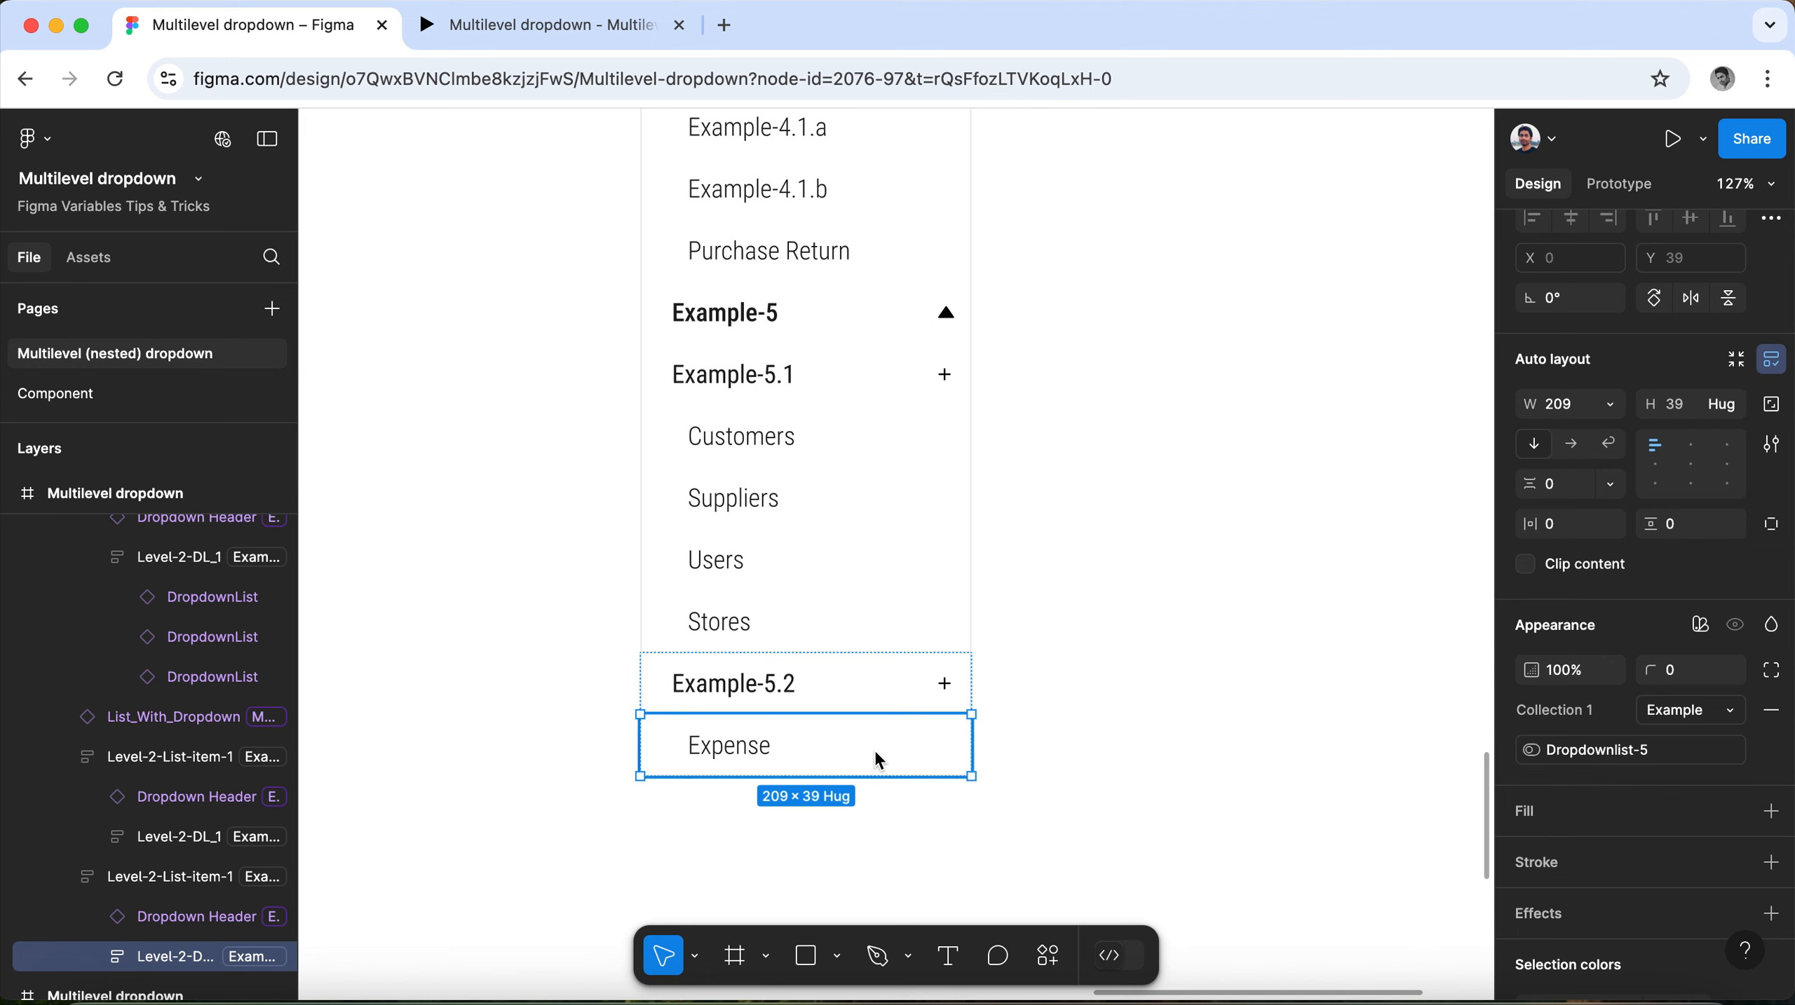
left_click(889, 689)
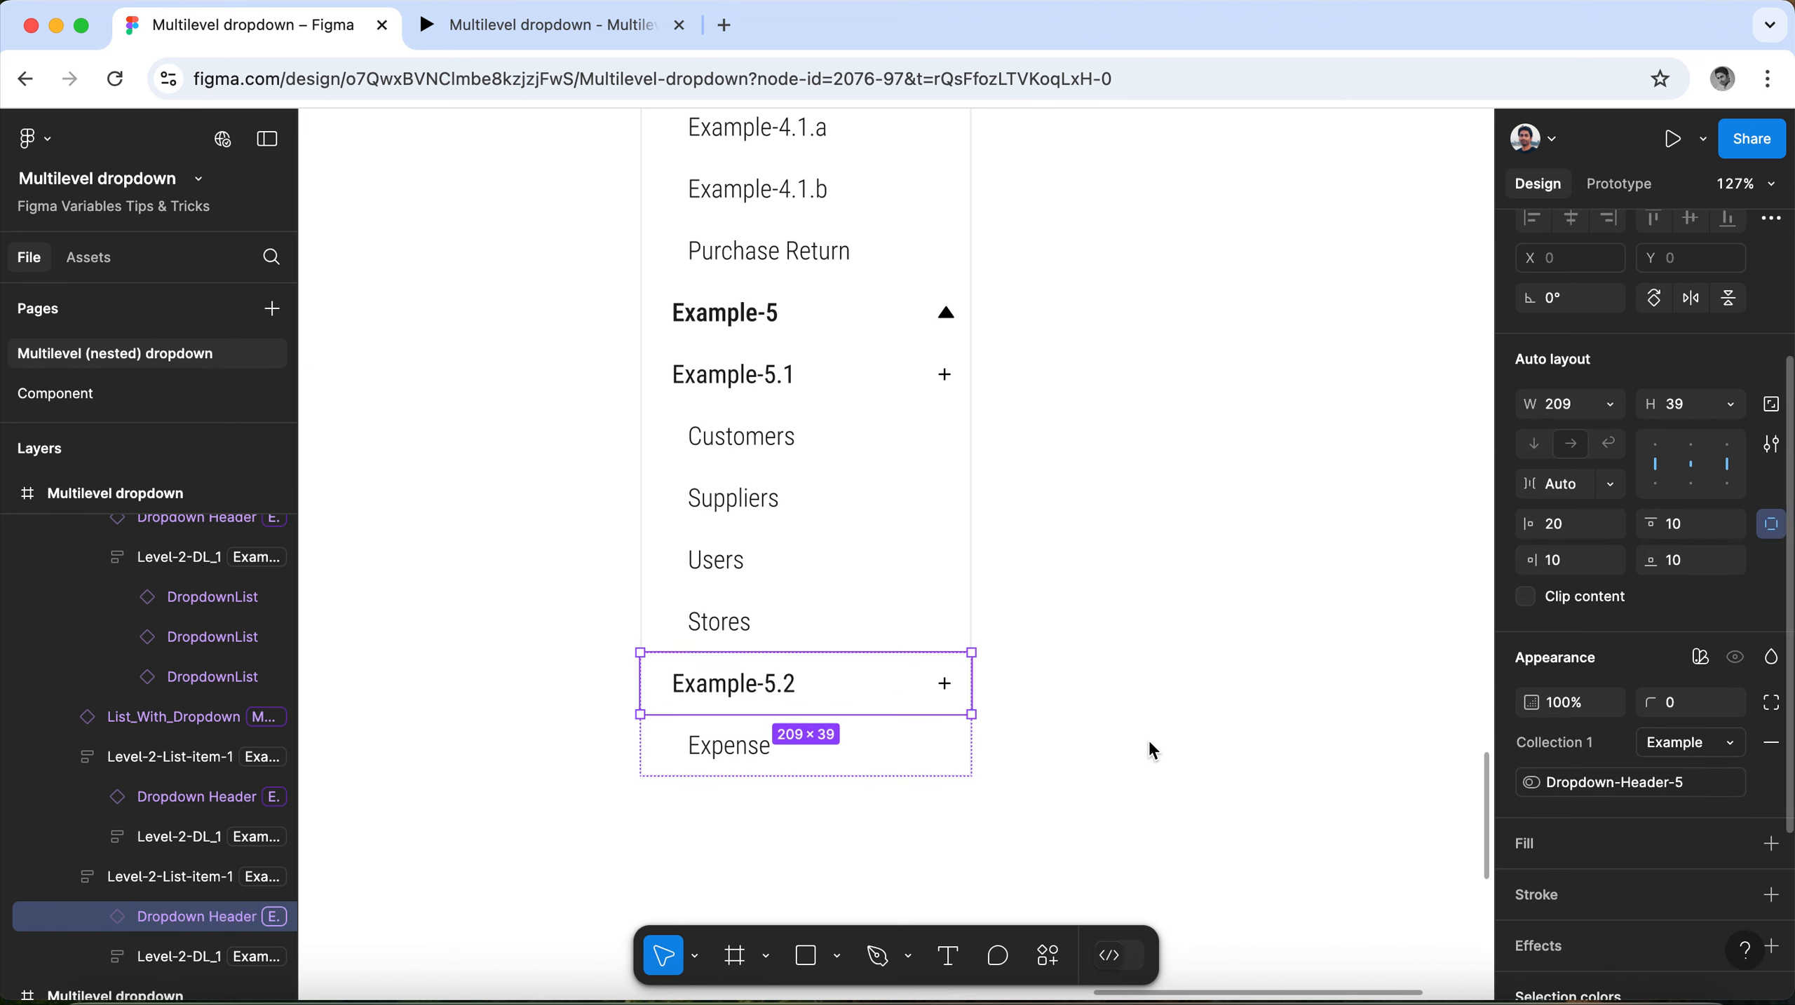
left_click(915, 757)
left_click(911, 690)
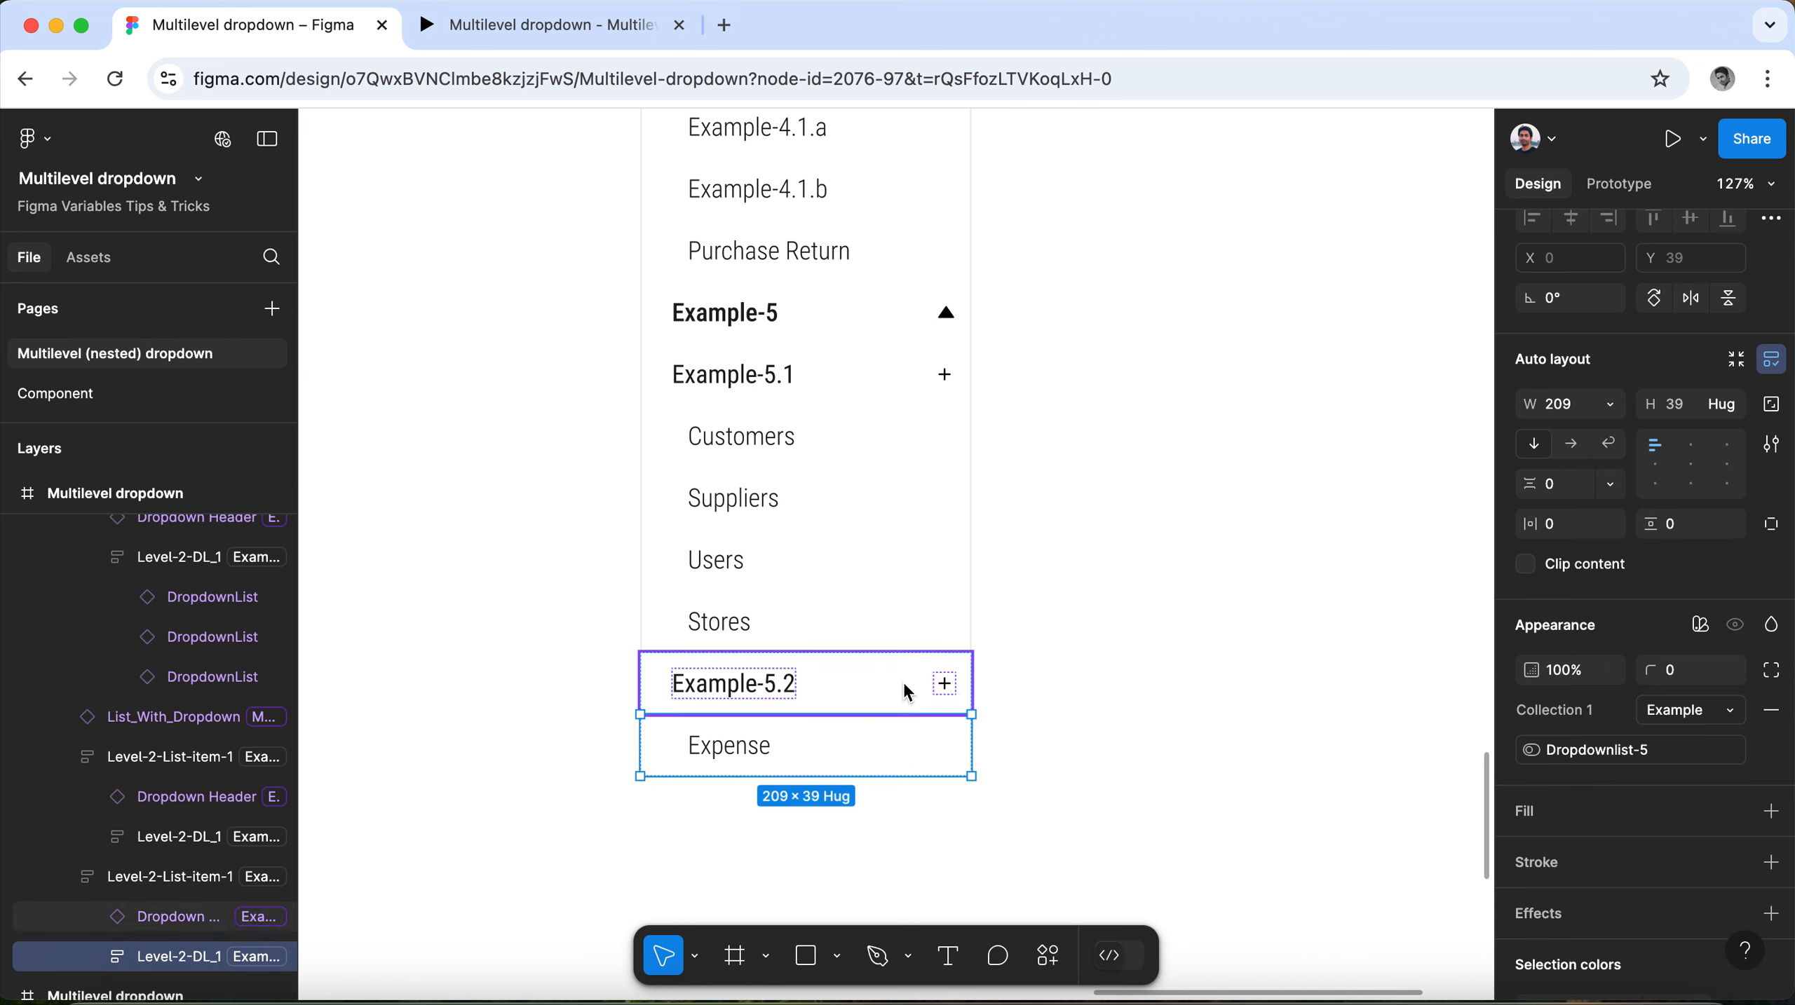
Check the variable modes and visibility variables of the Example-5.1 group, its header and its sublist.
left_click(847, 561)
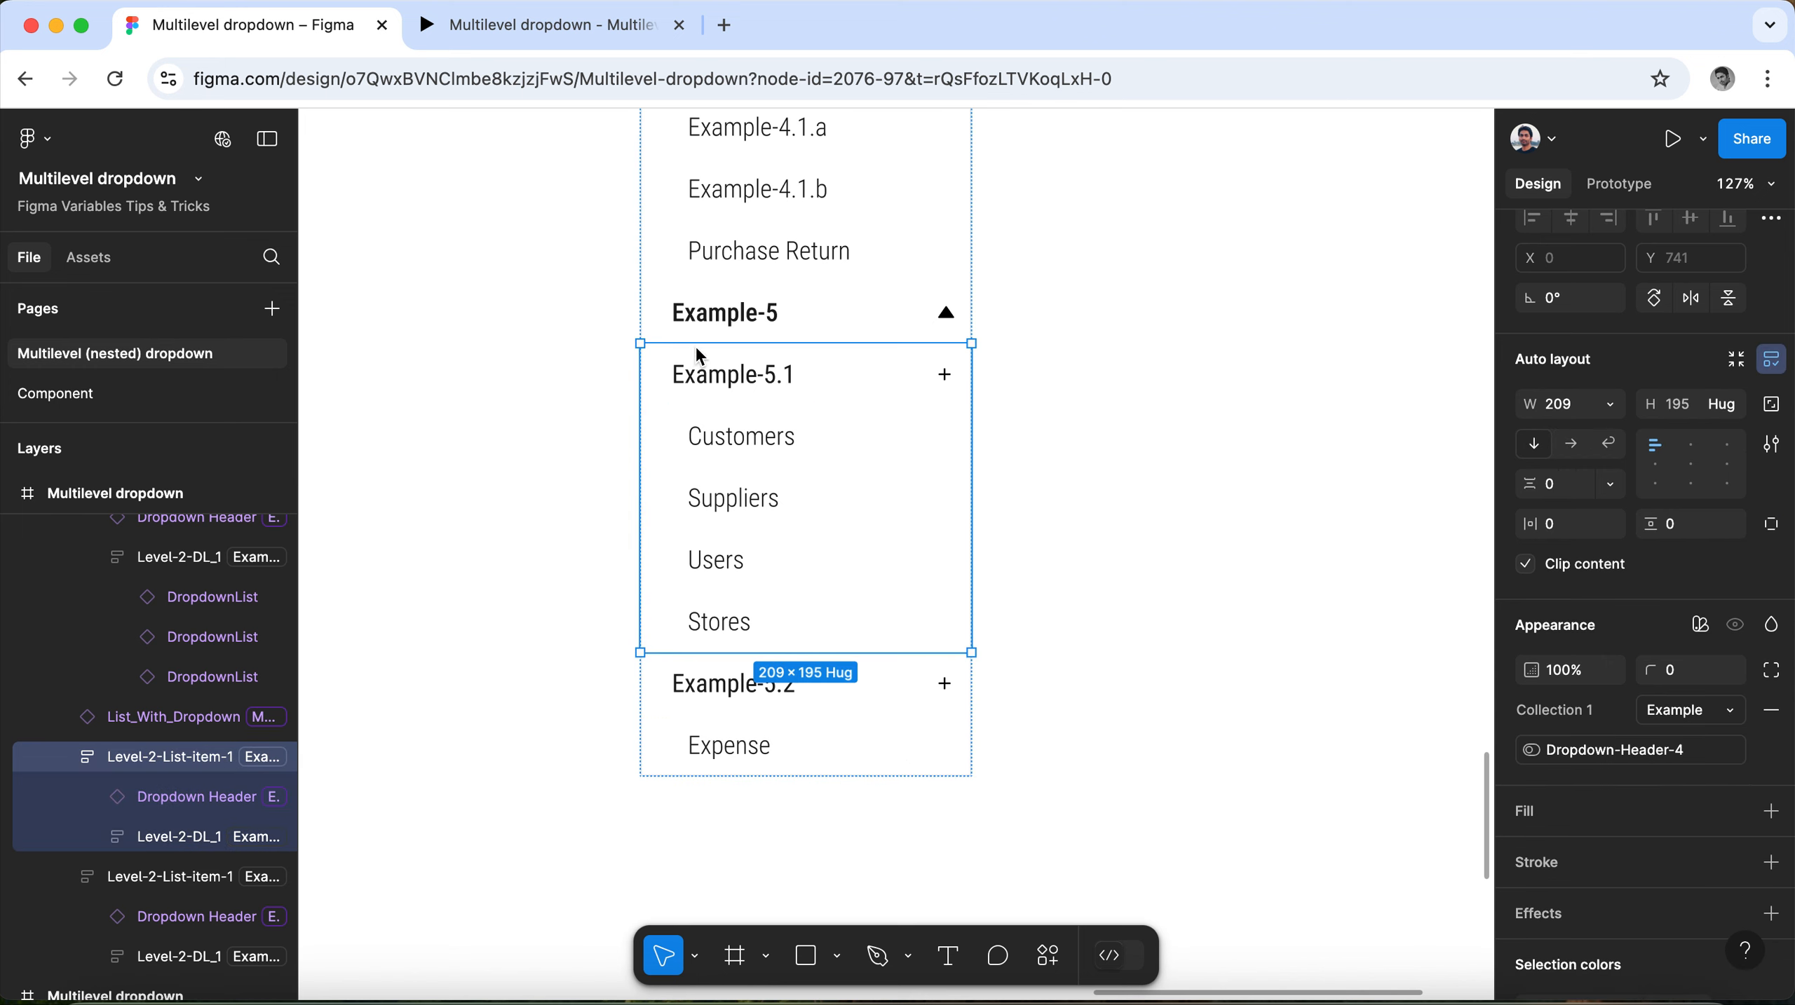
left_click(713, 376)
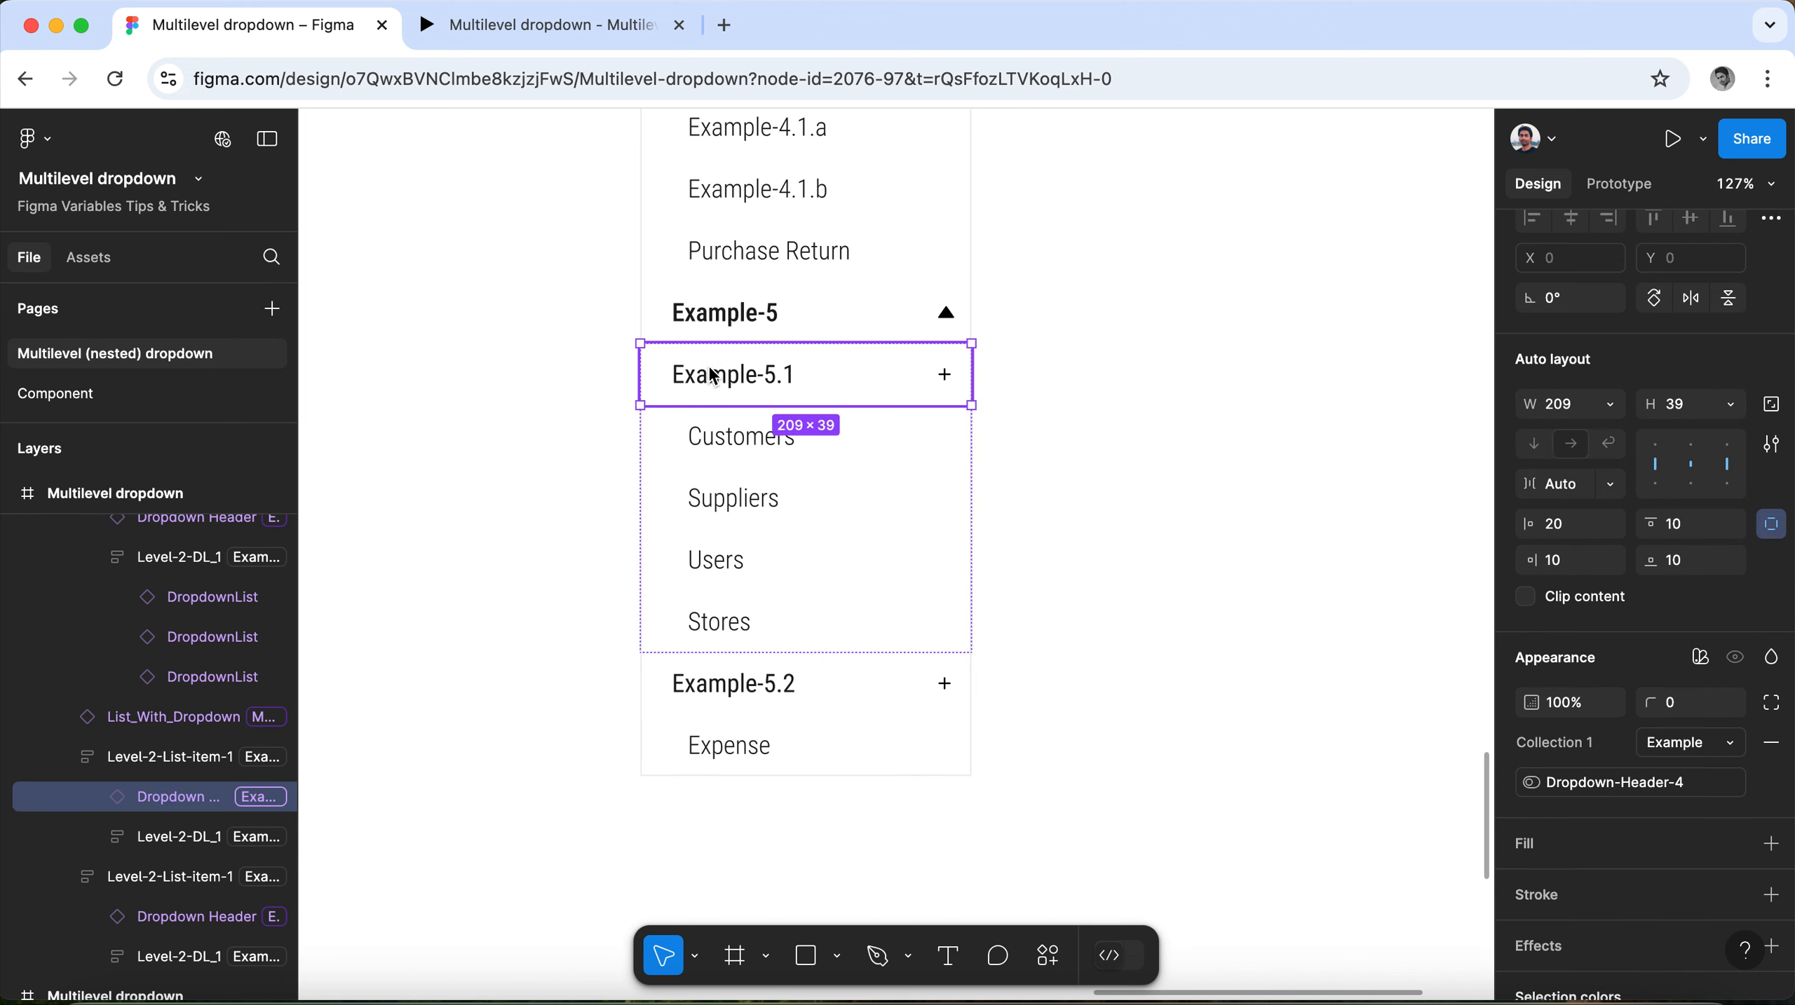
left_click(788, 469)
Set the Collection 1 variable mode of the Example-5 list header to Example.
scroll(893, 612, "up", 5)
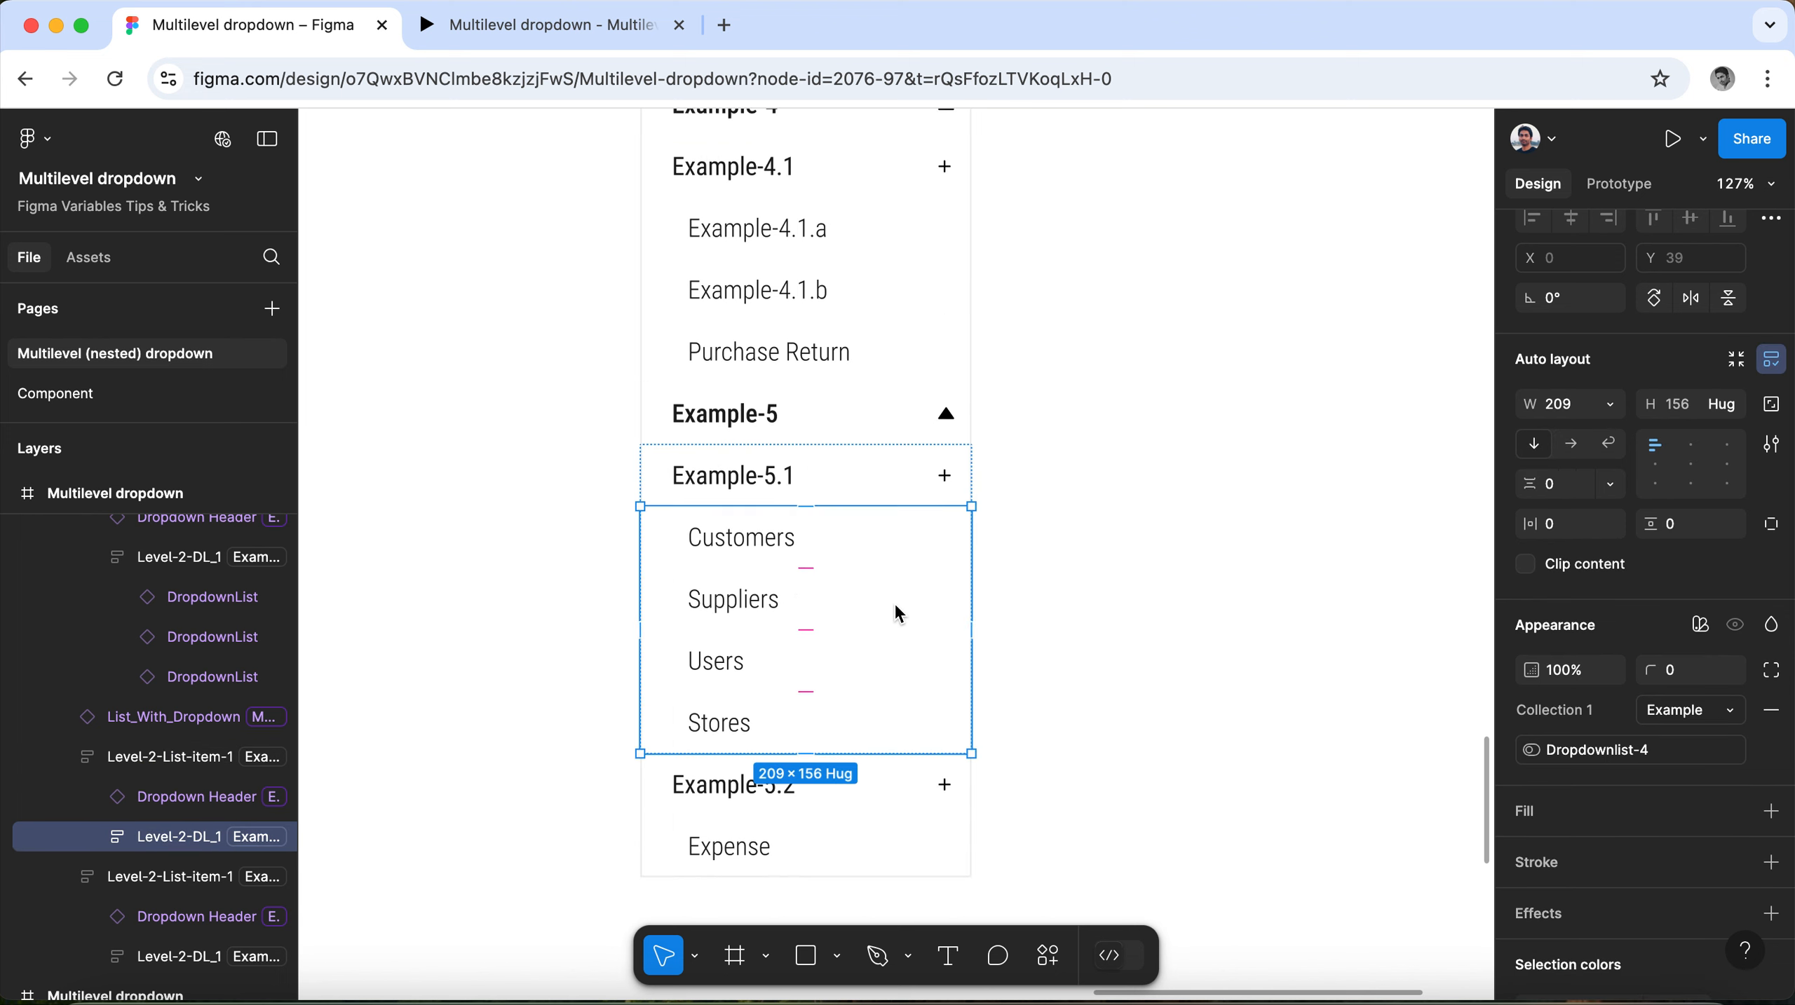
left_click(831, 566)
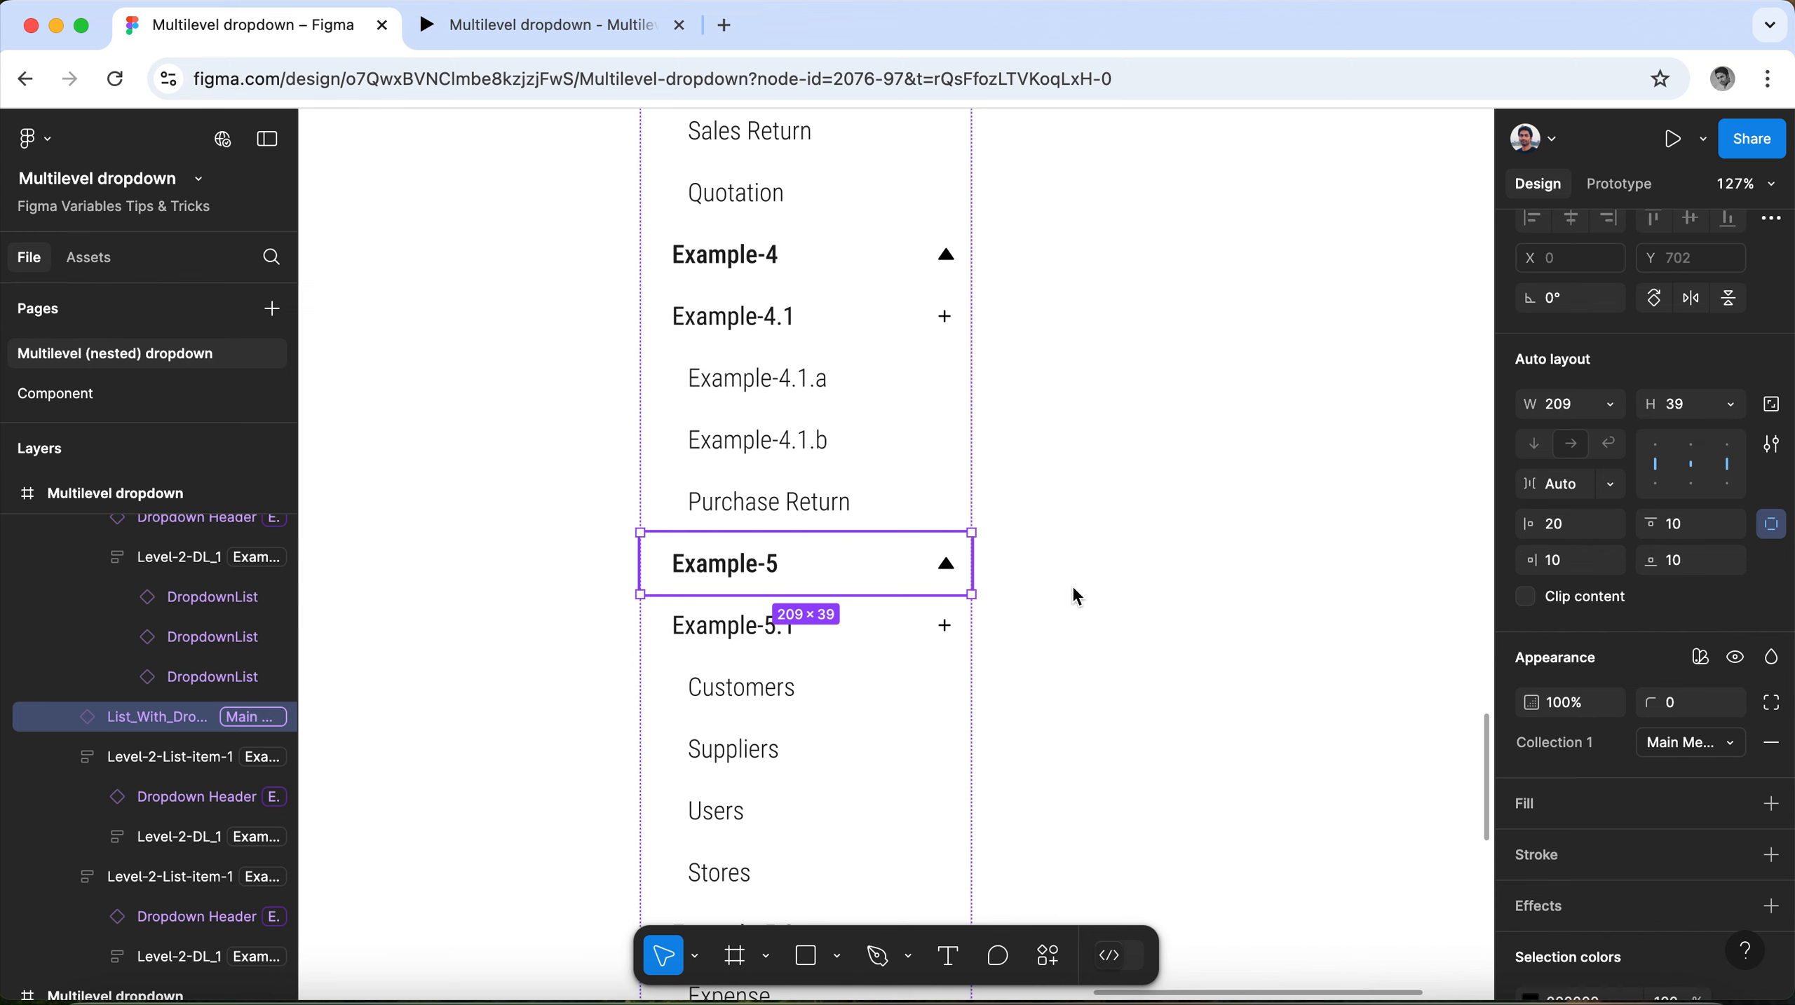
left_click(1729, 748)
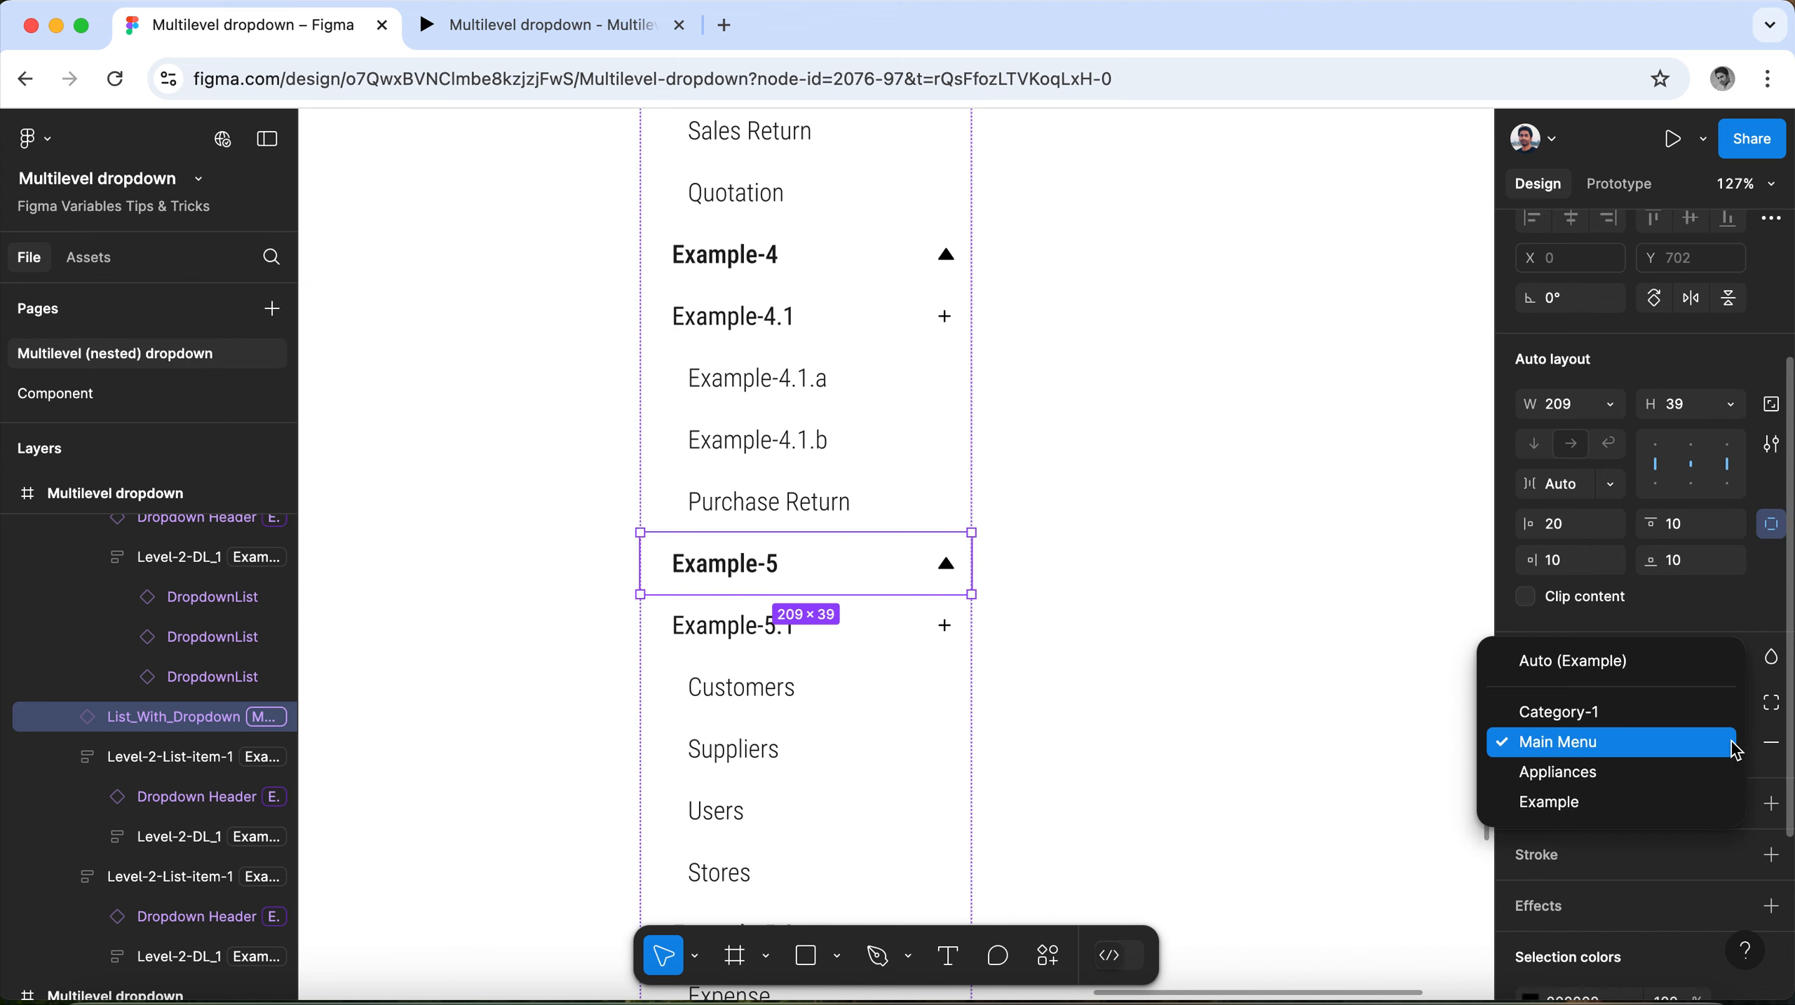
left_click(1720, 802)
Check the variable modes of the Example-4.1 group, its header and sublist, and the Example-4 list header.
scroll(757, 613, "up", 2)
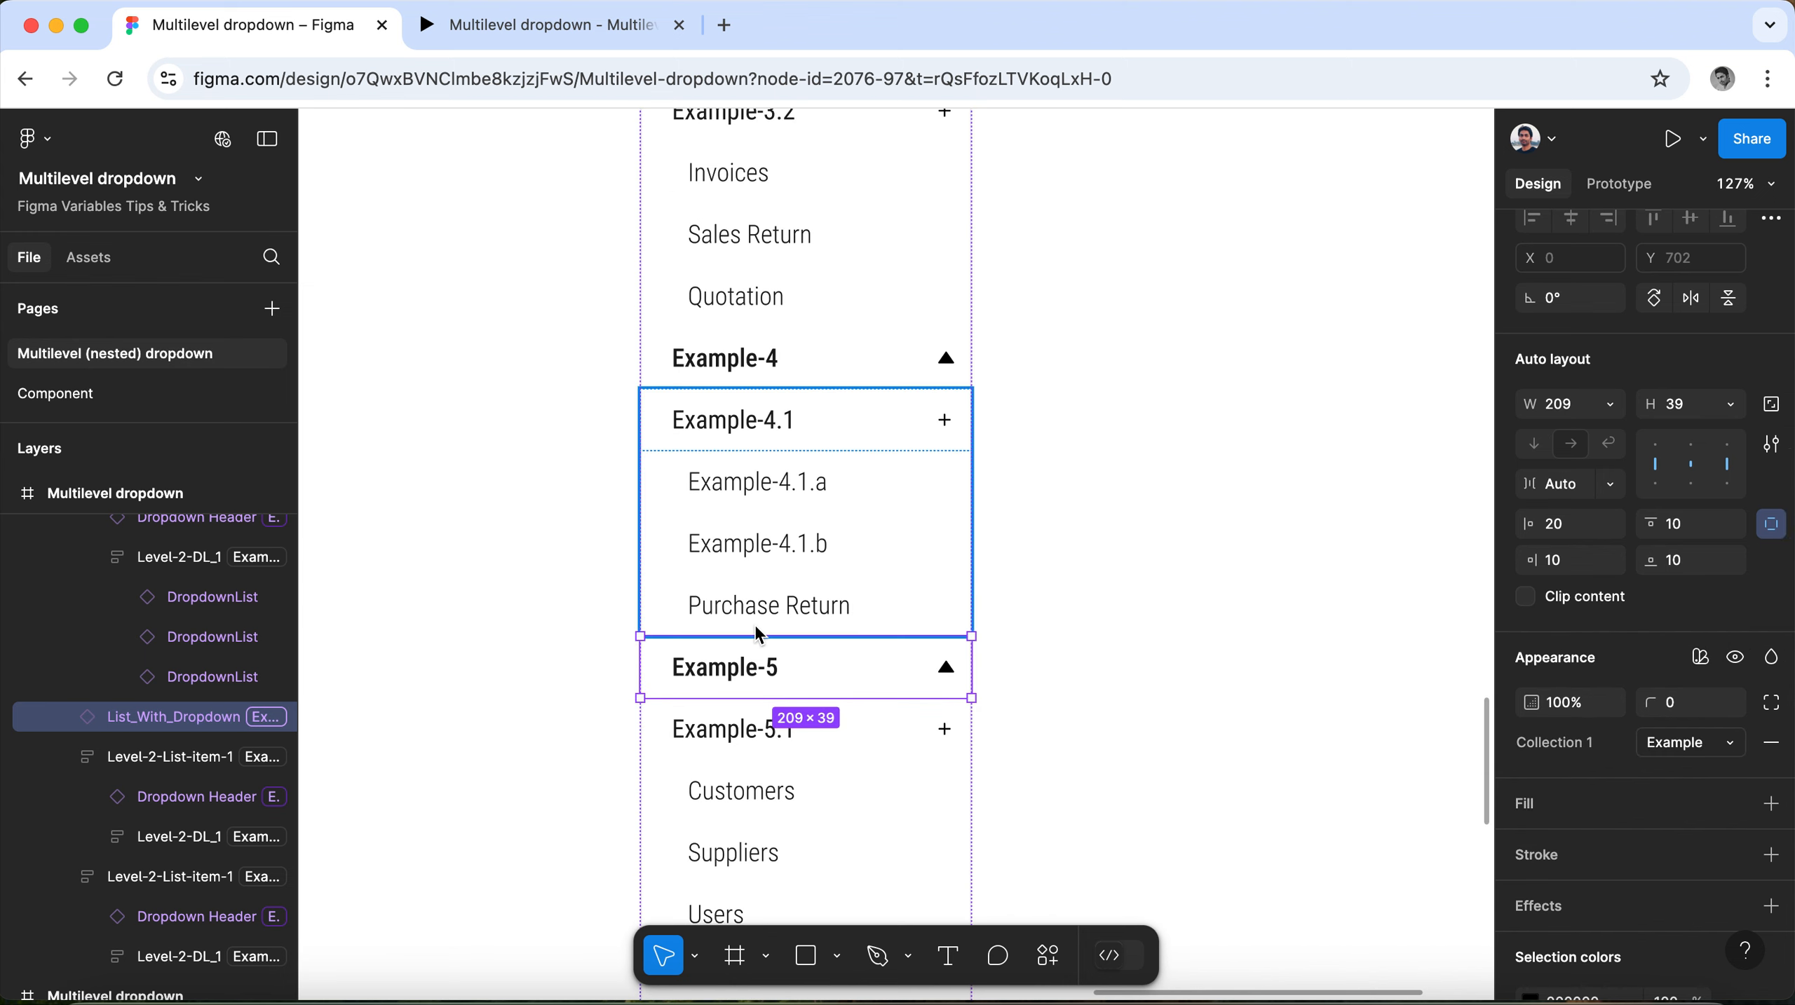
left_click(770, 588)
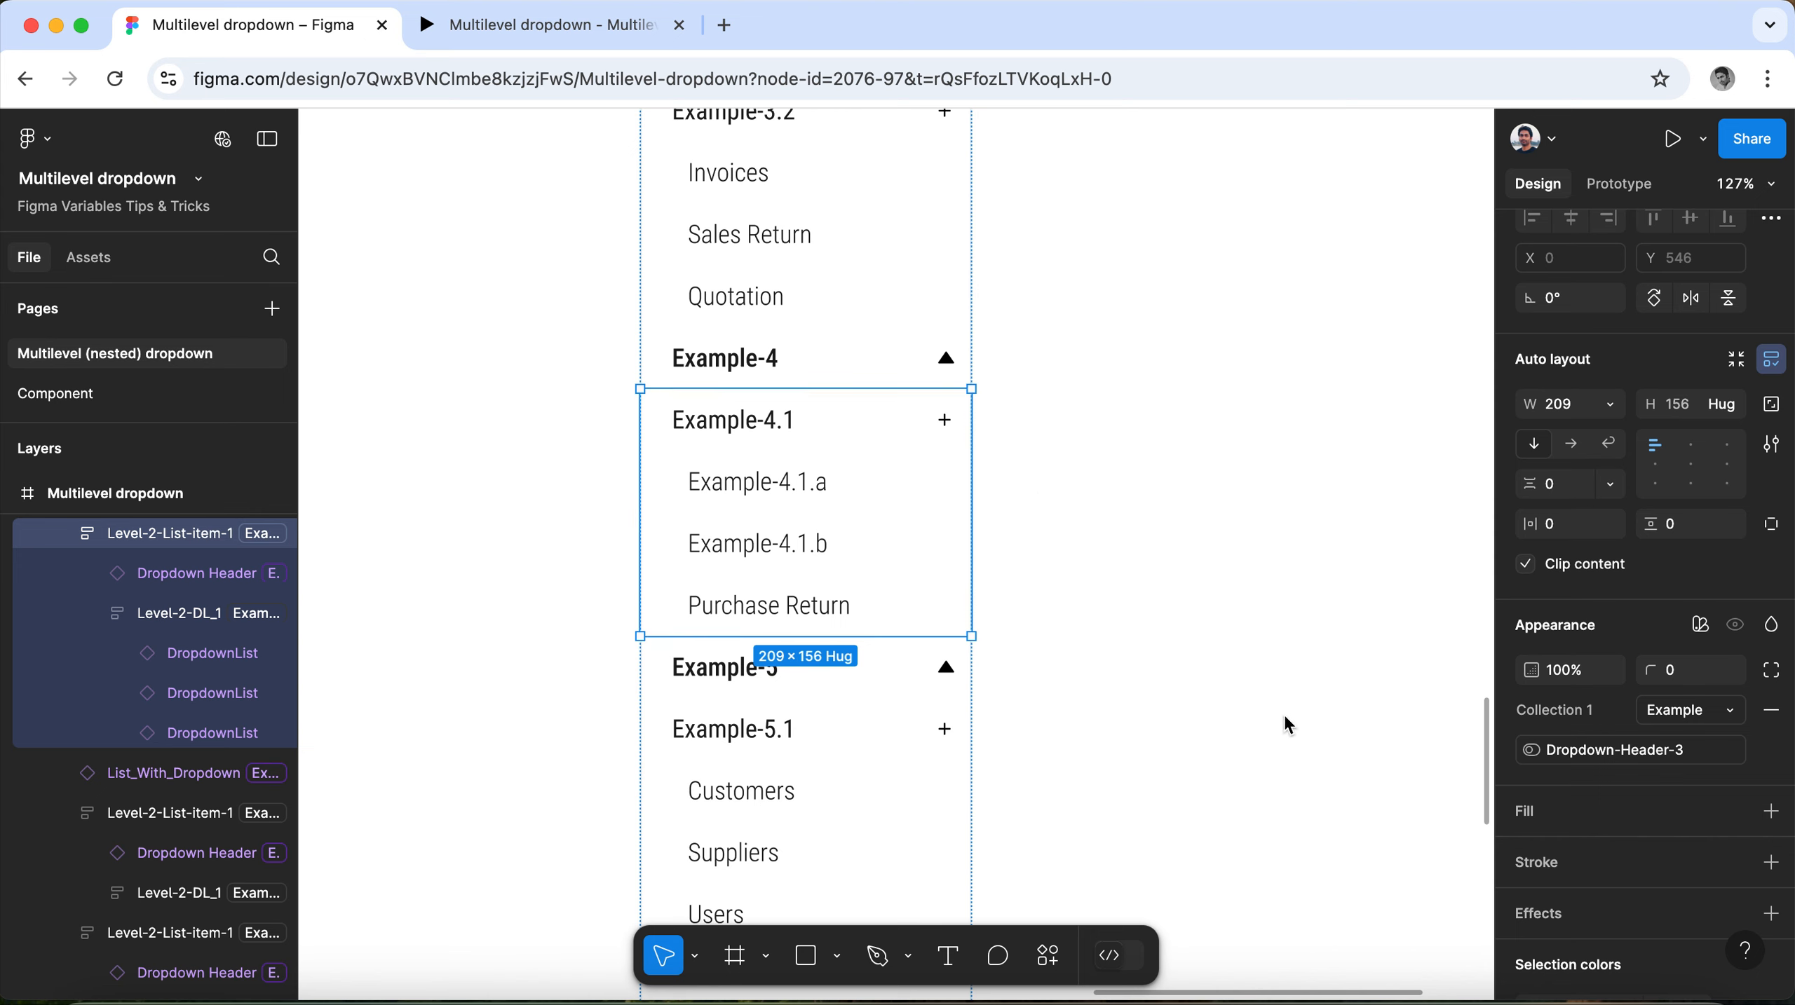
left_click(750, 435)
left_click(703, 496)
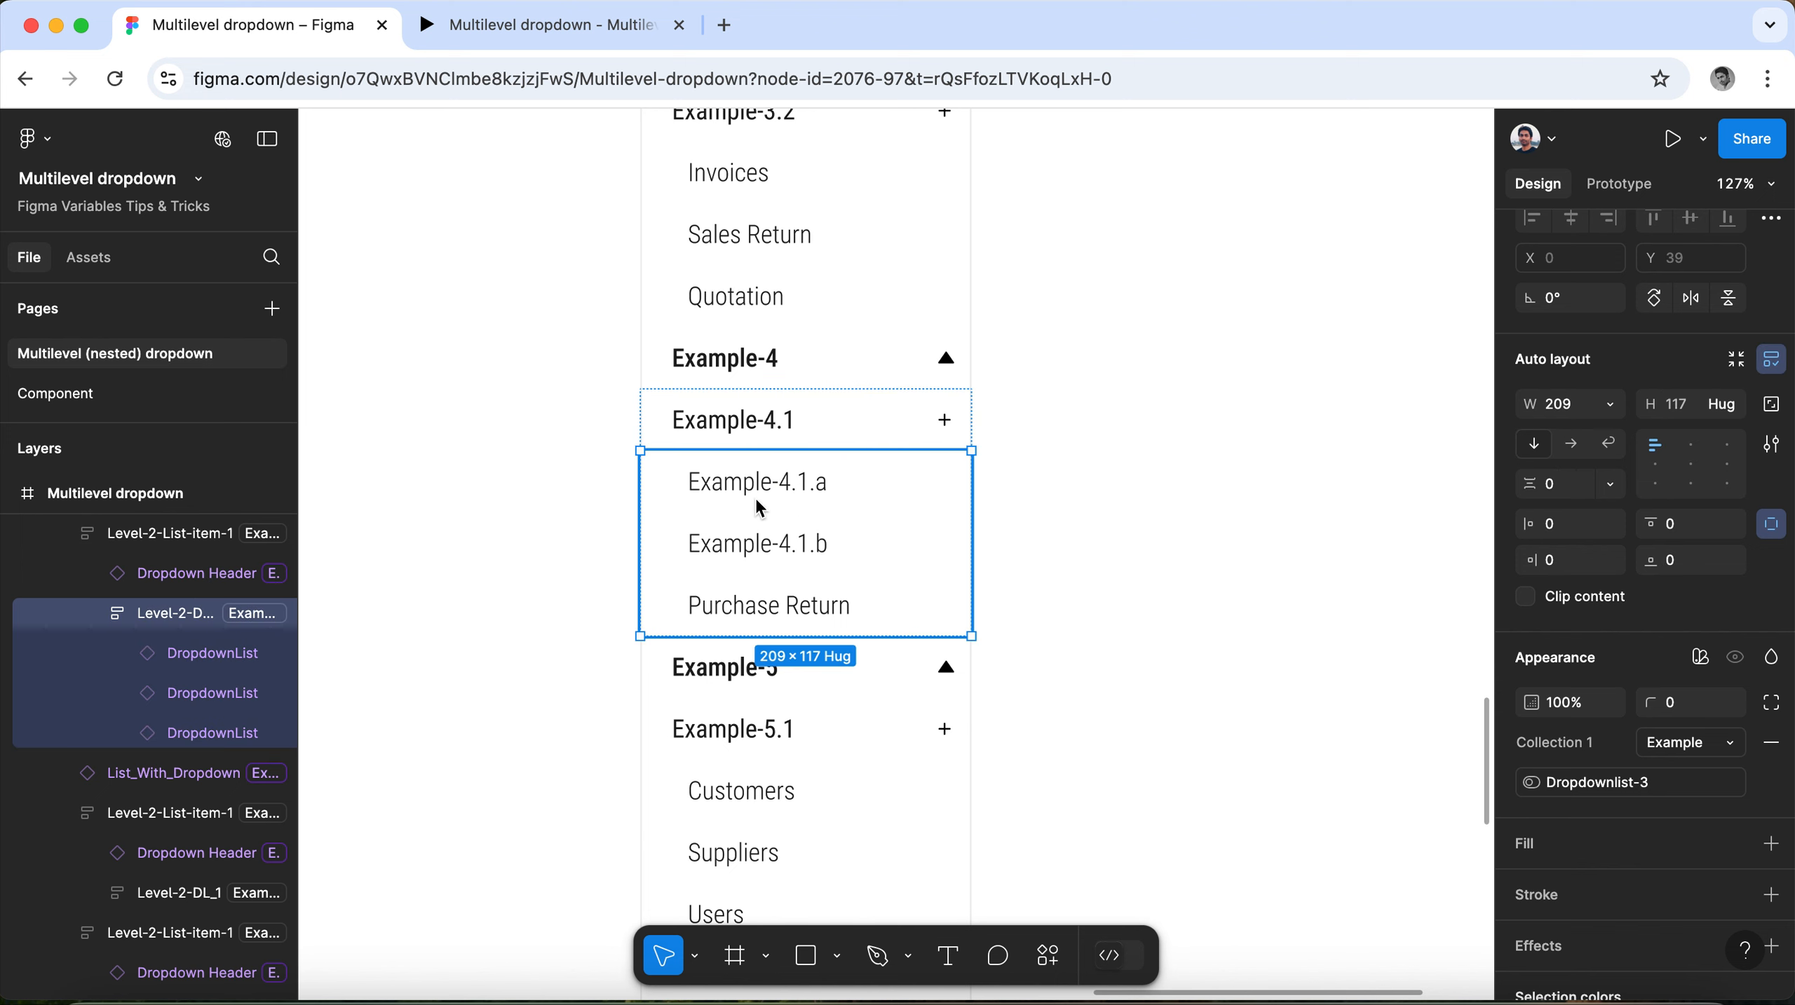
scroll(760, 508, "up", 1)
scroll(760, 508, "up", 2)
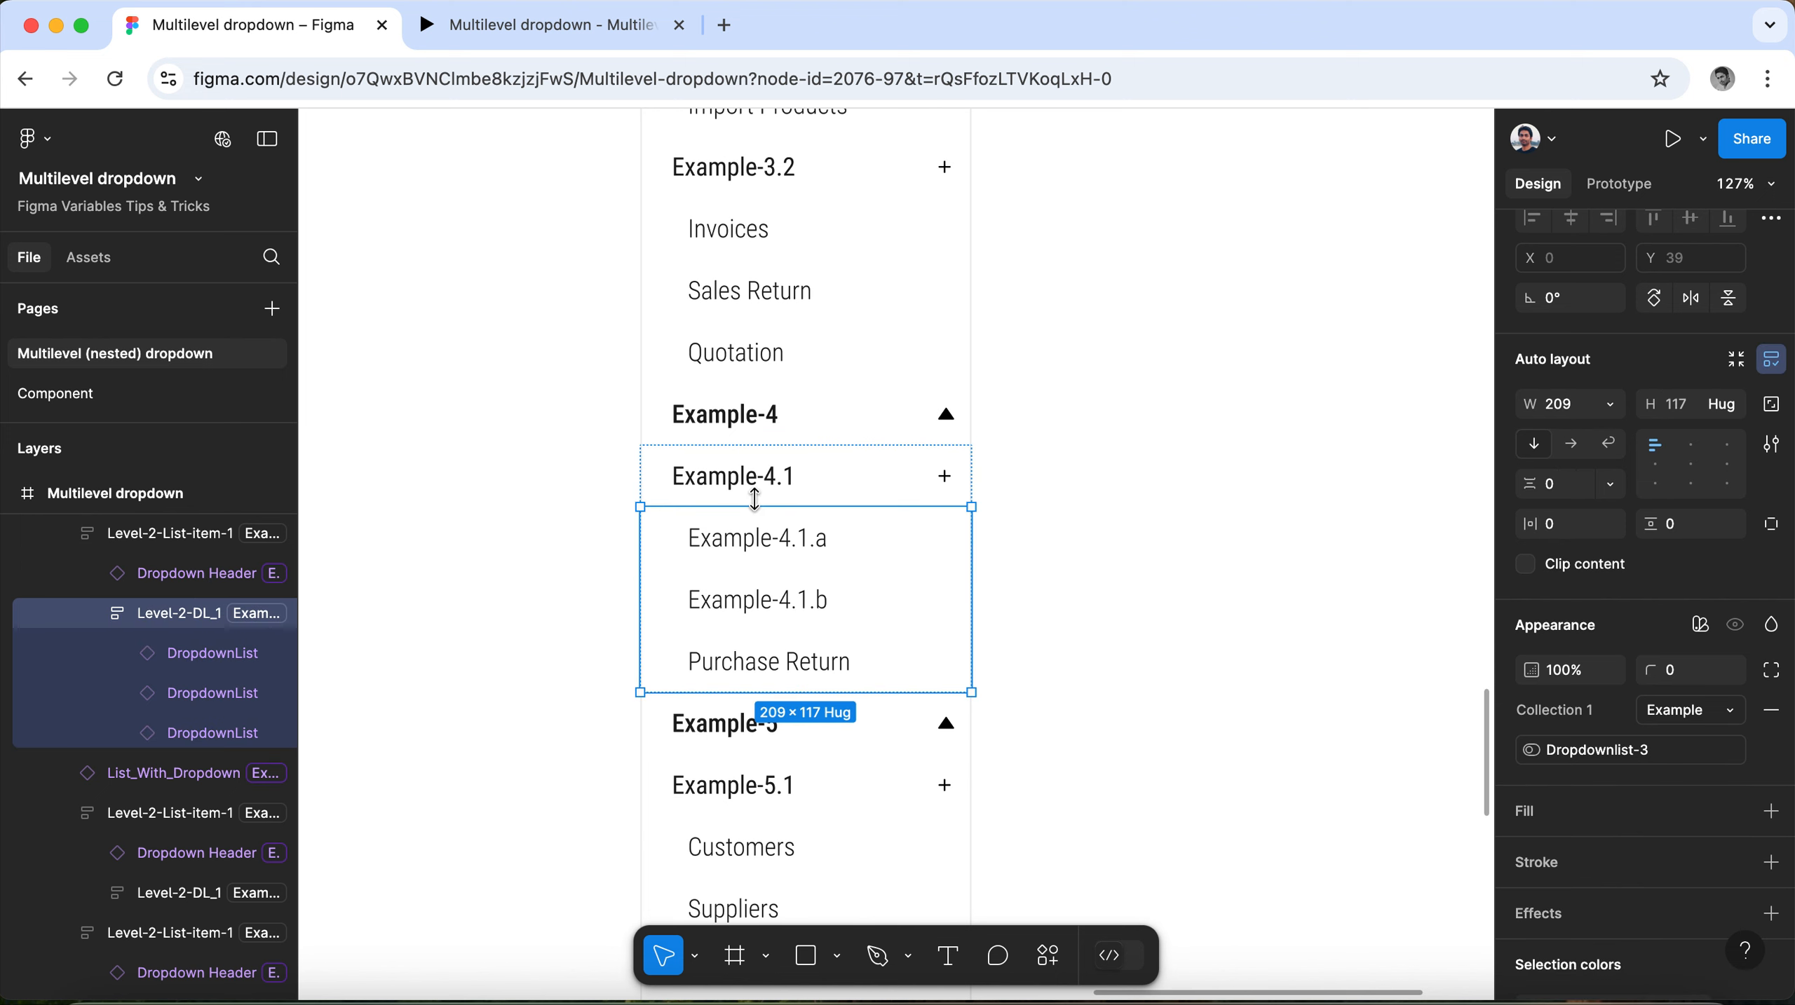
left_click(771, 418)
Check the Example-3.2 group and sublist, and set the Example-3.2 dropdown header's Collection 1 mode to Example.
scroll(750, 471, "up", 5)
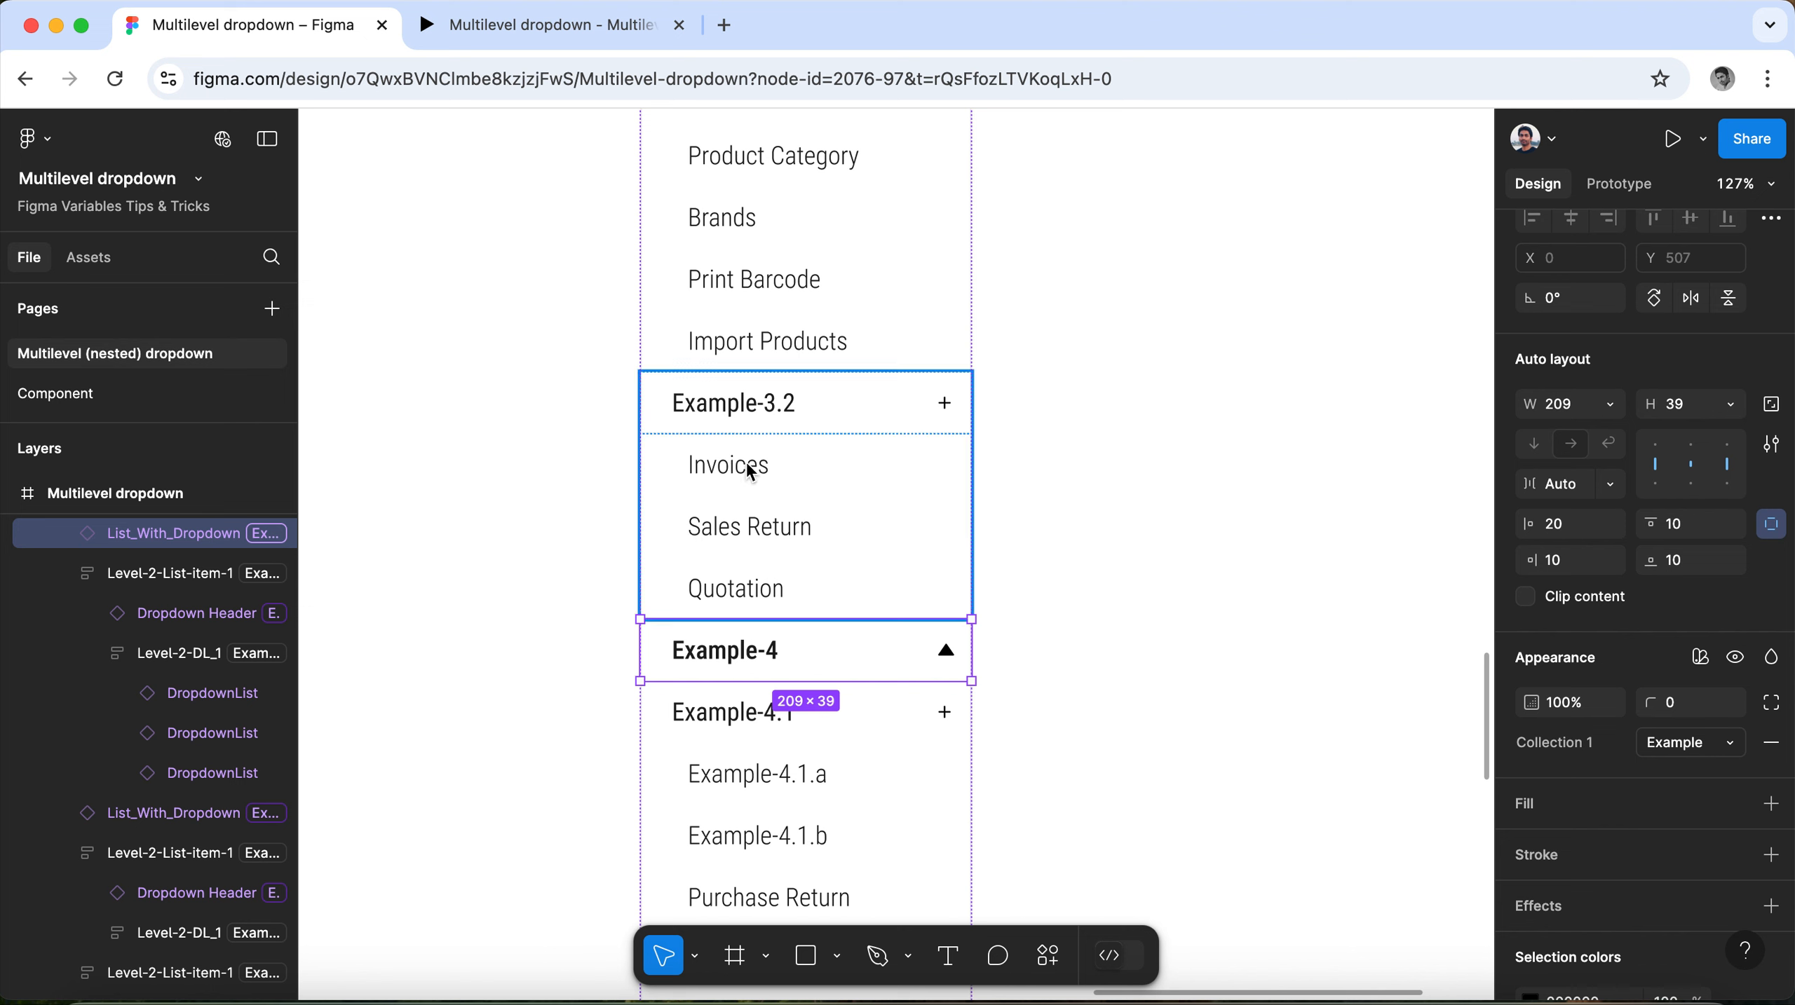
left_click(760, 480)
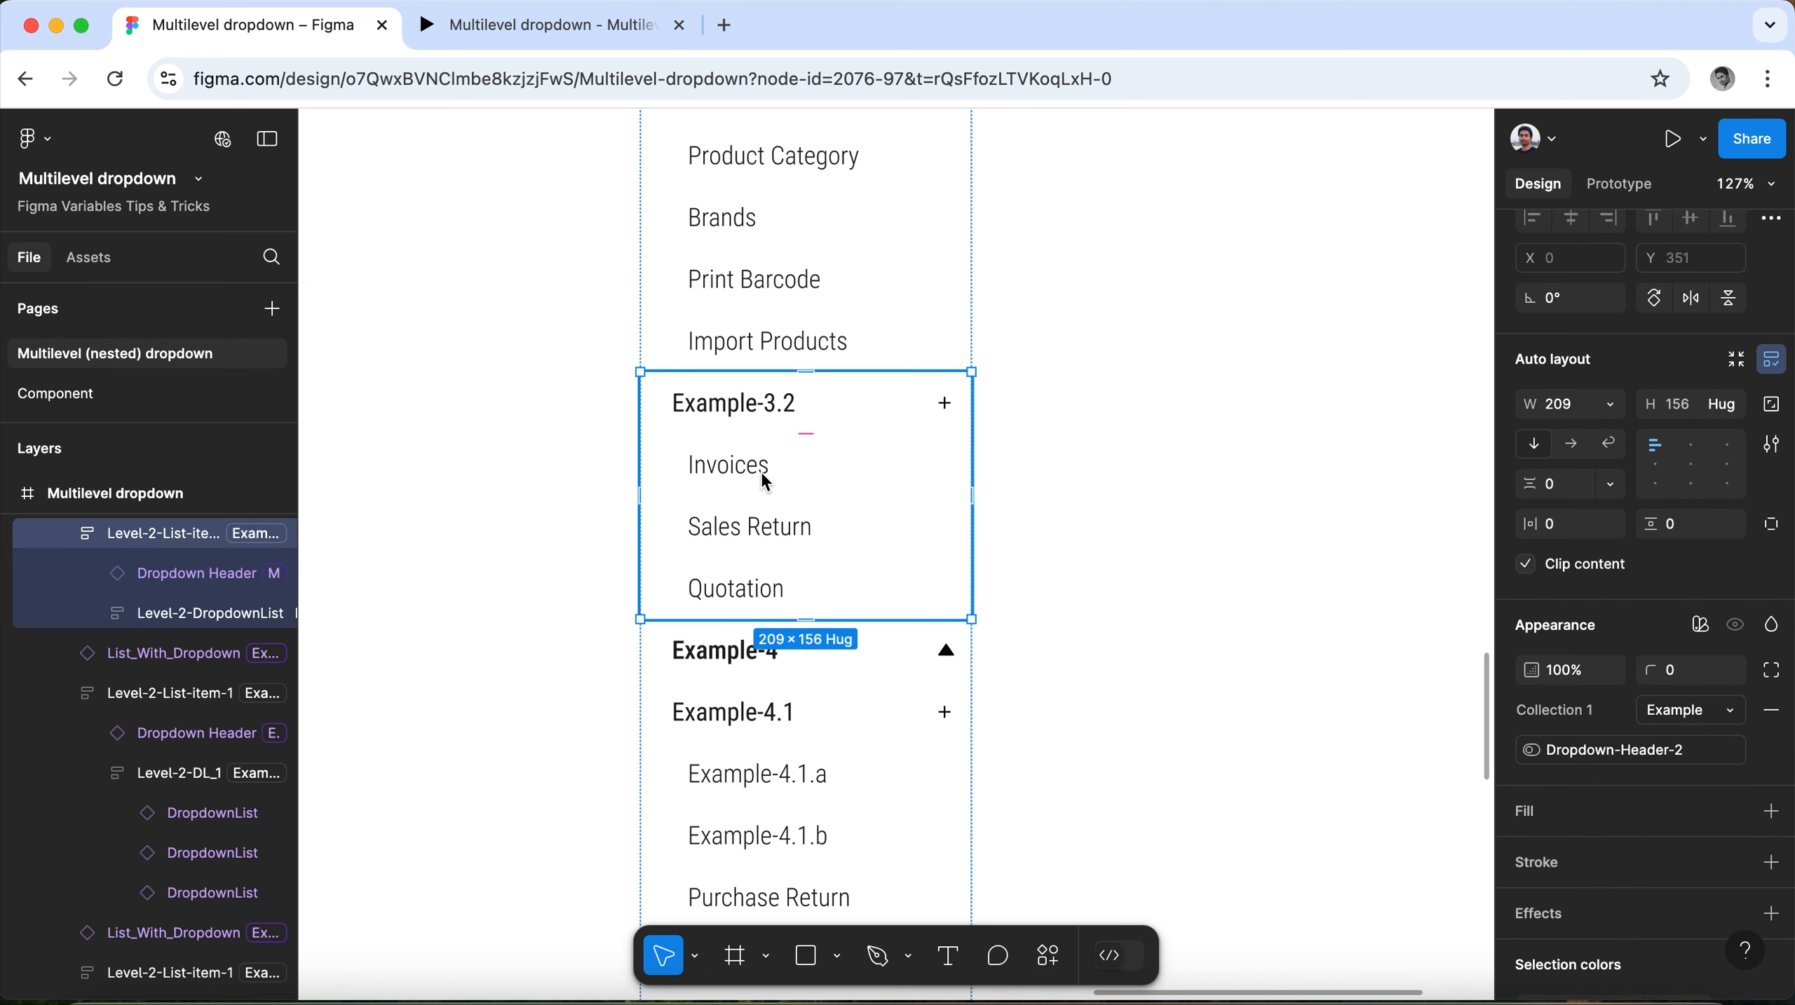
double_click(765, 470)
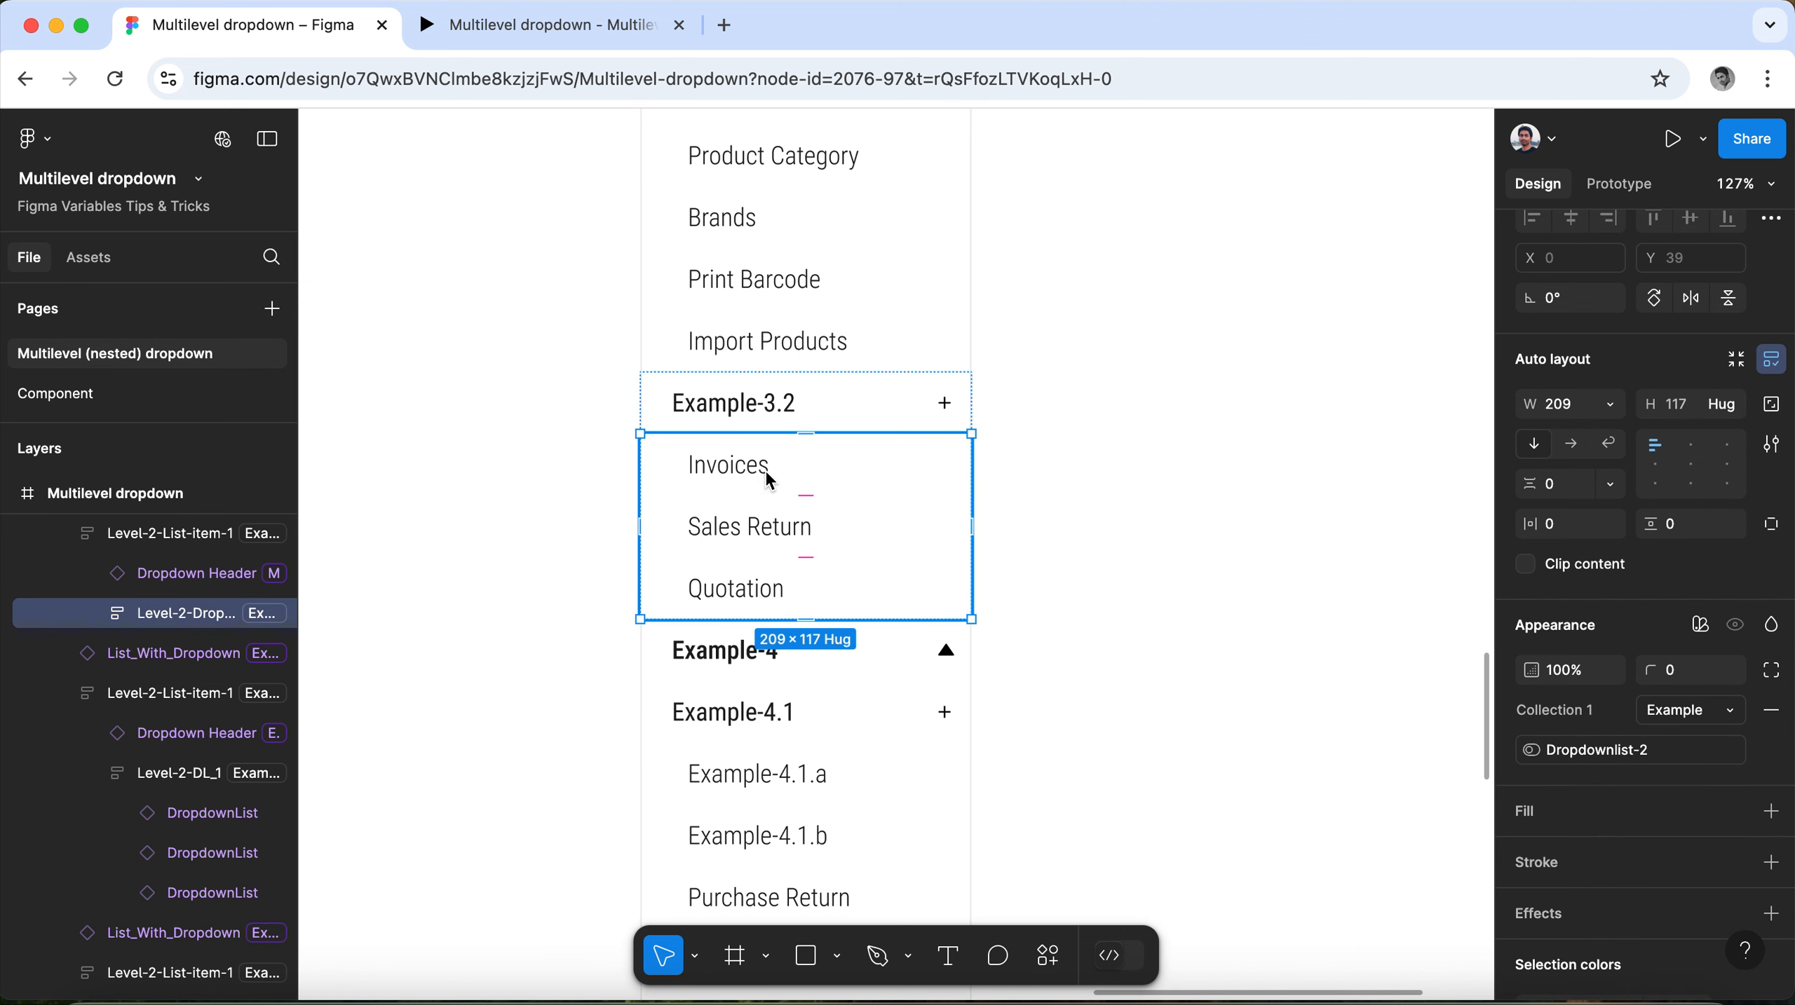
left_click(776, 406)
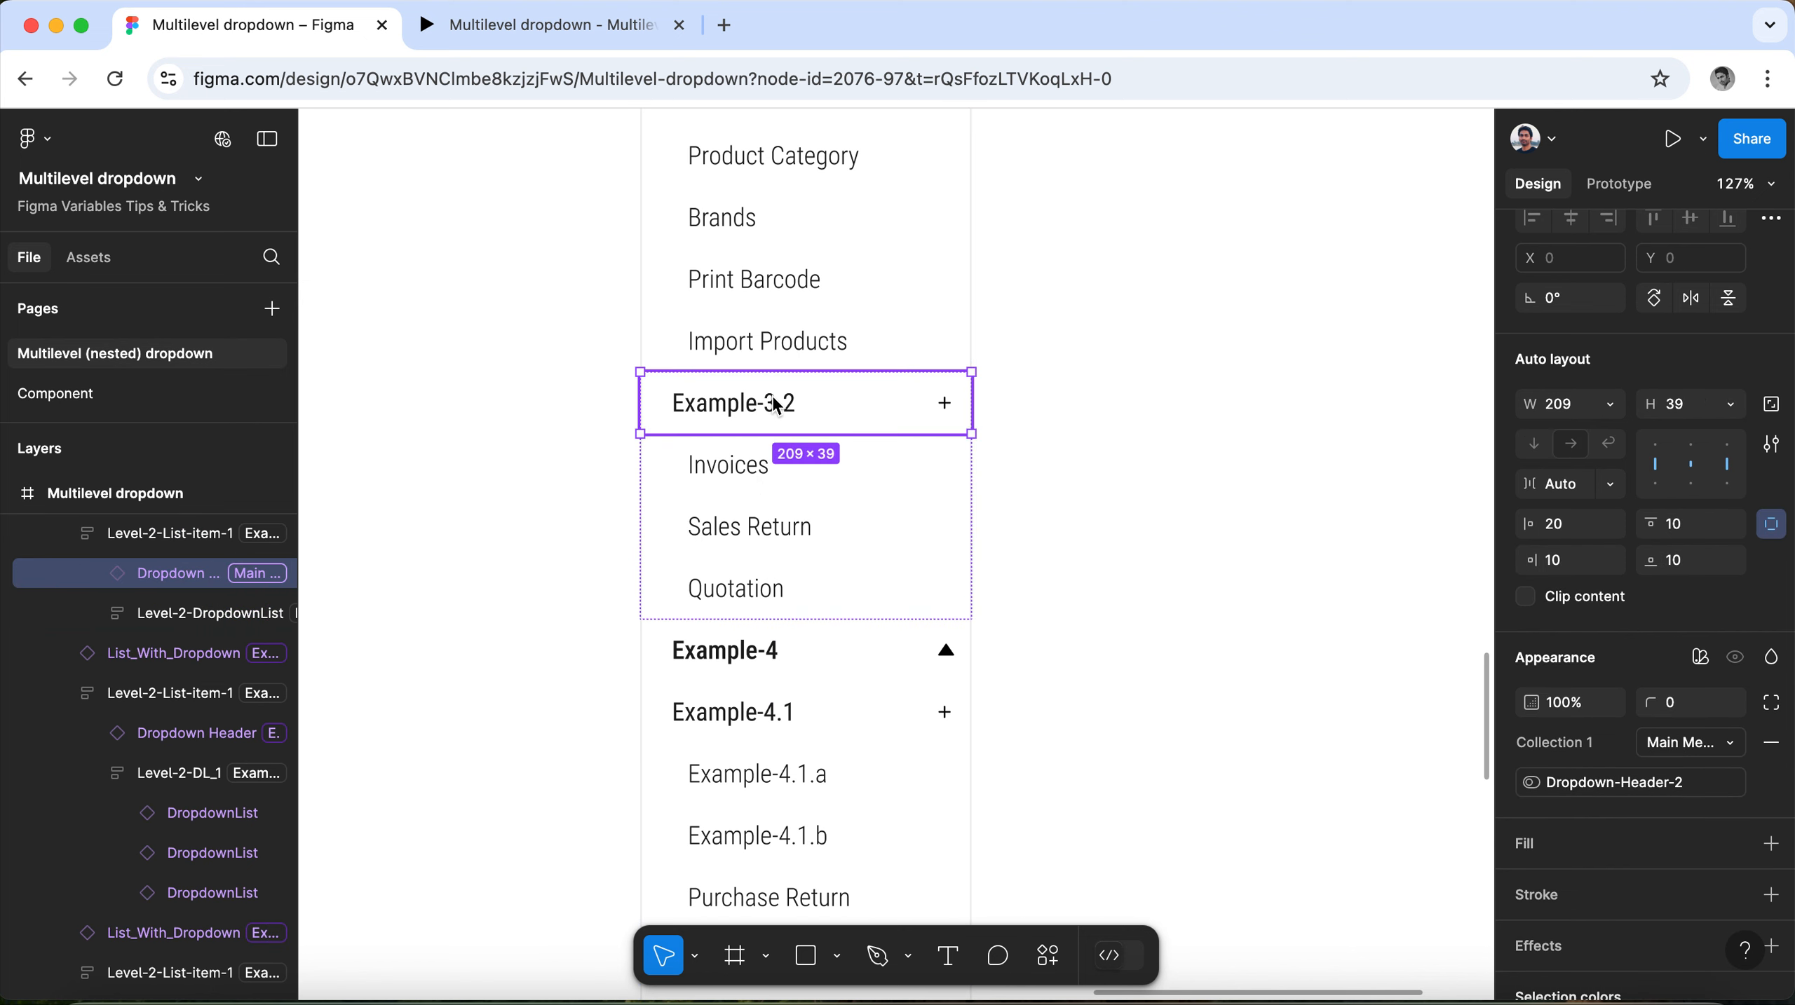
left_click(1718, 743)
left_click(1675, 806)
Set the Collection 1 variable mode of the Example-3.1 dropdown header to Example.
scroll(831, 630, "up", 5)
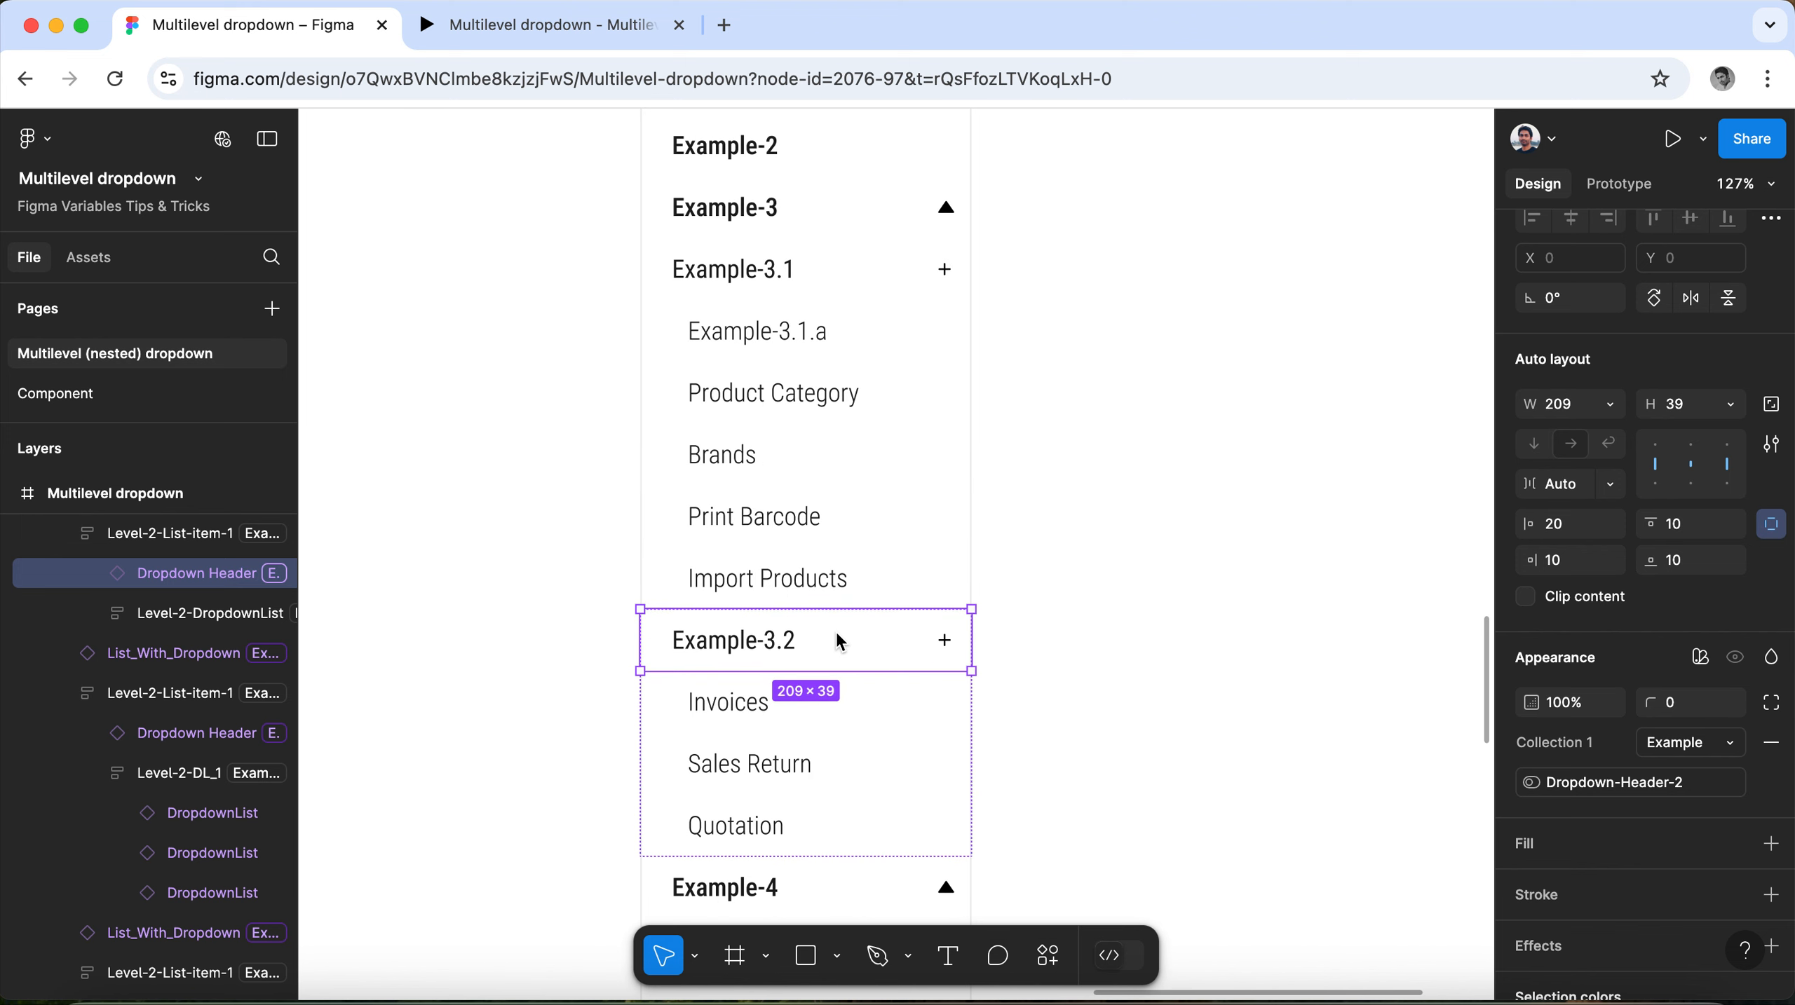
left_click(835, 498)
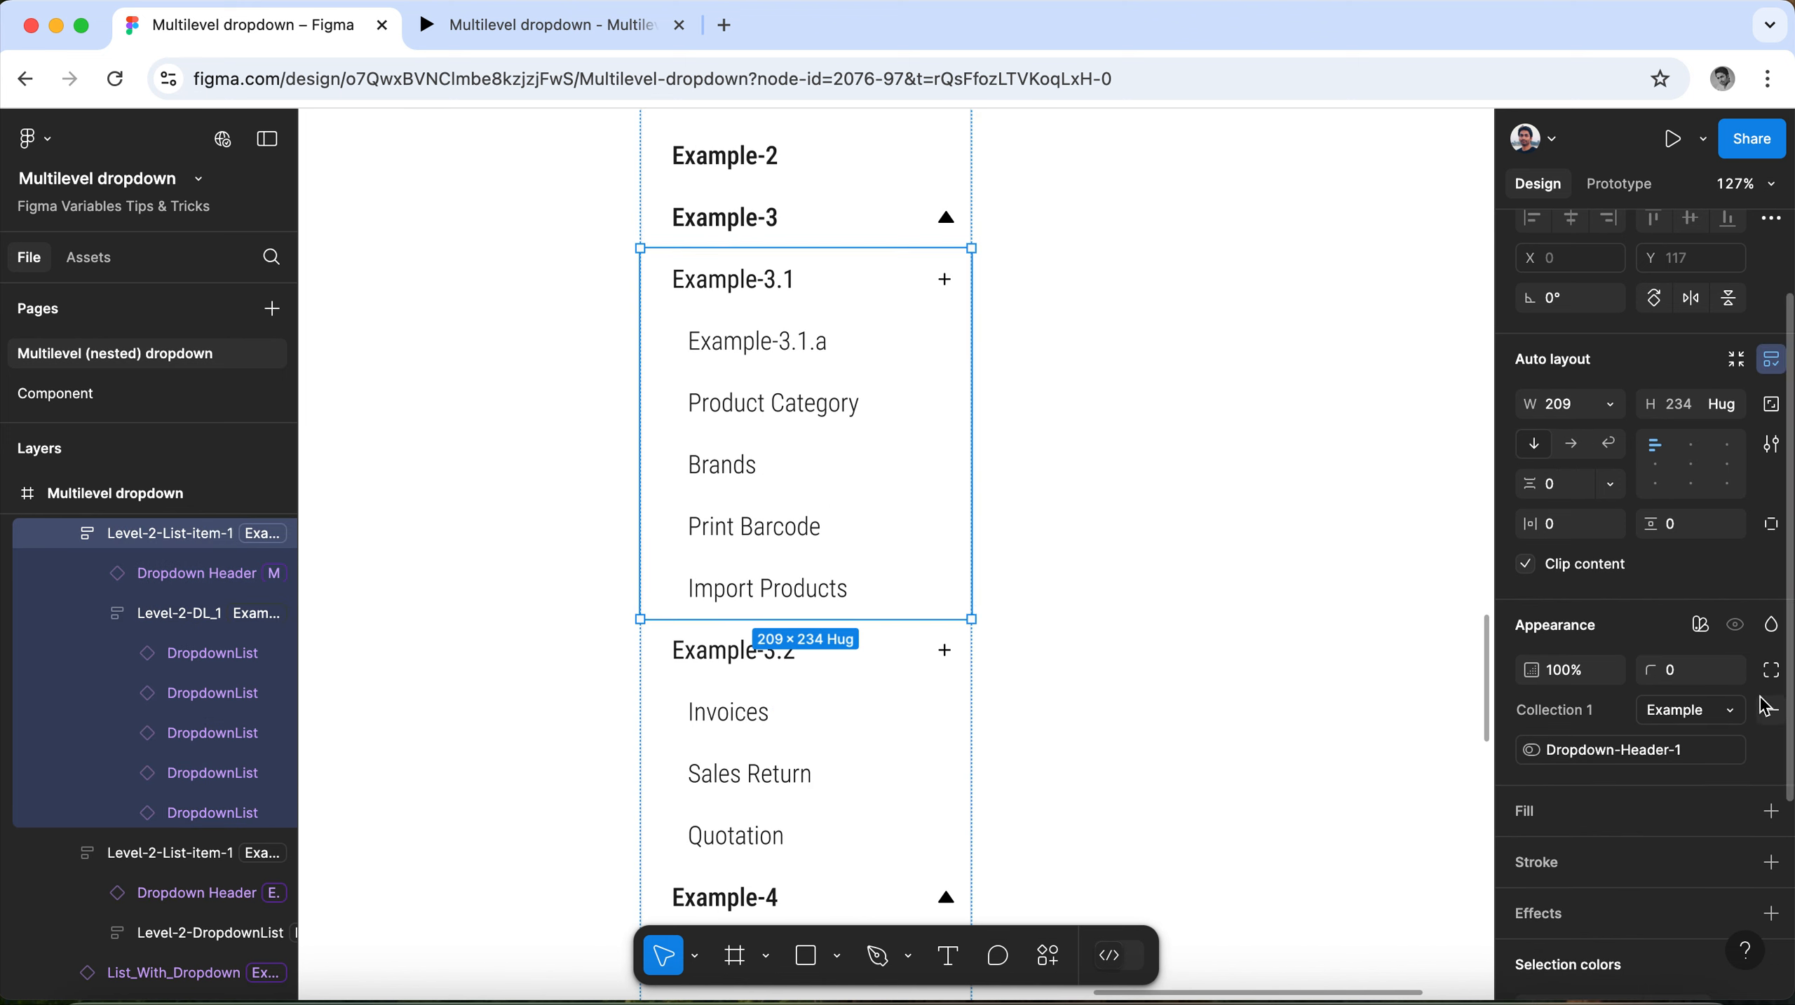
left_click(776, 294)
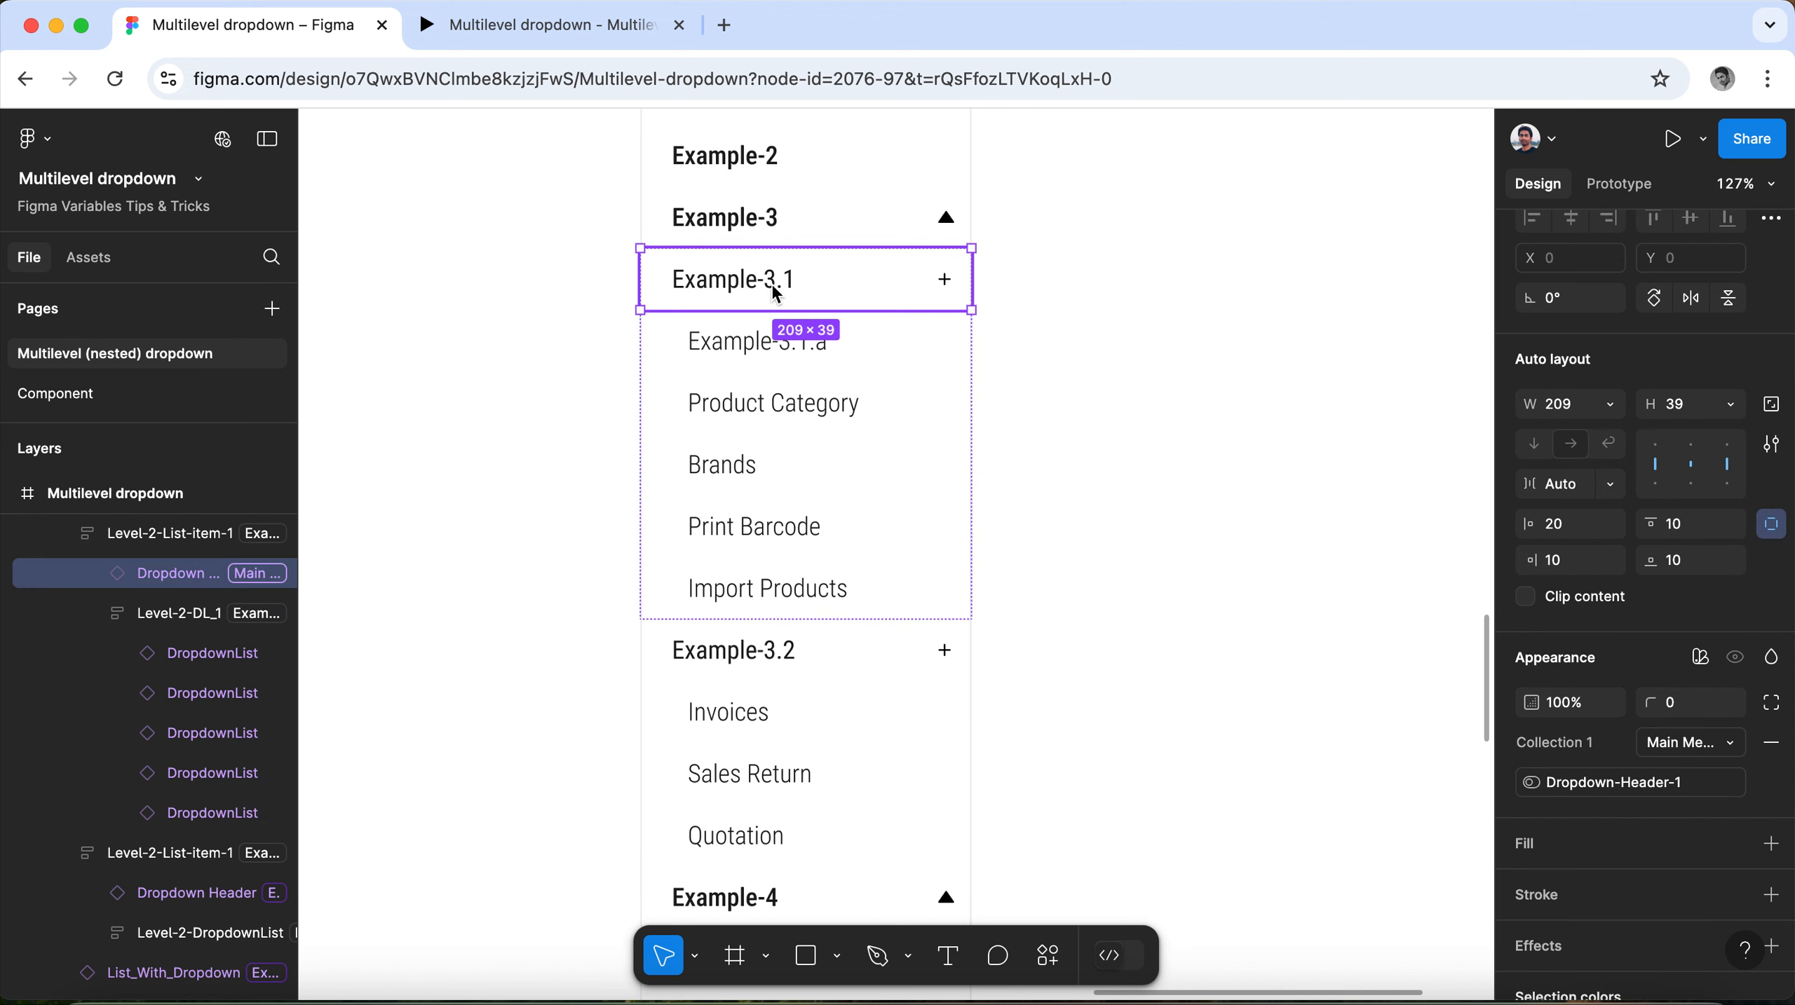
left_click(1703, 748)
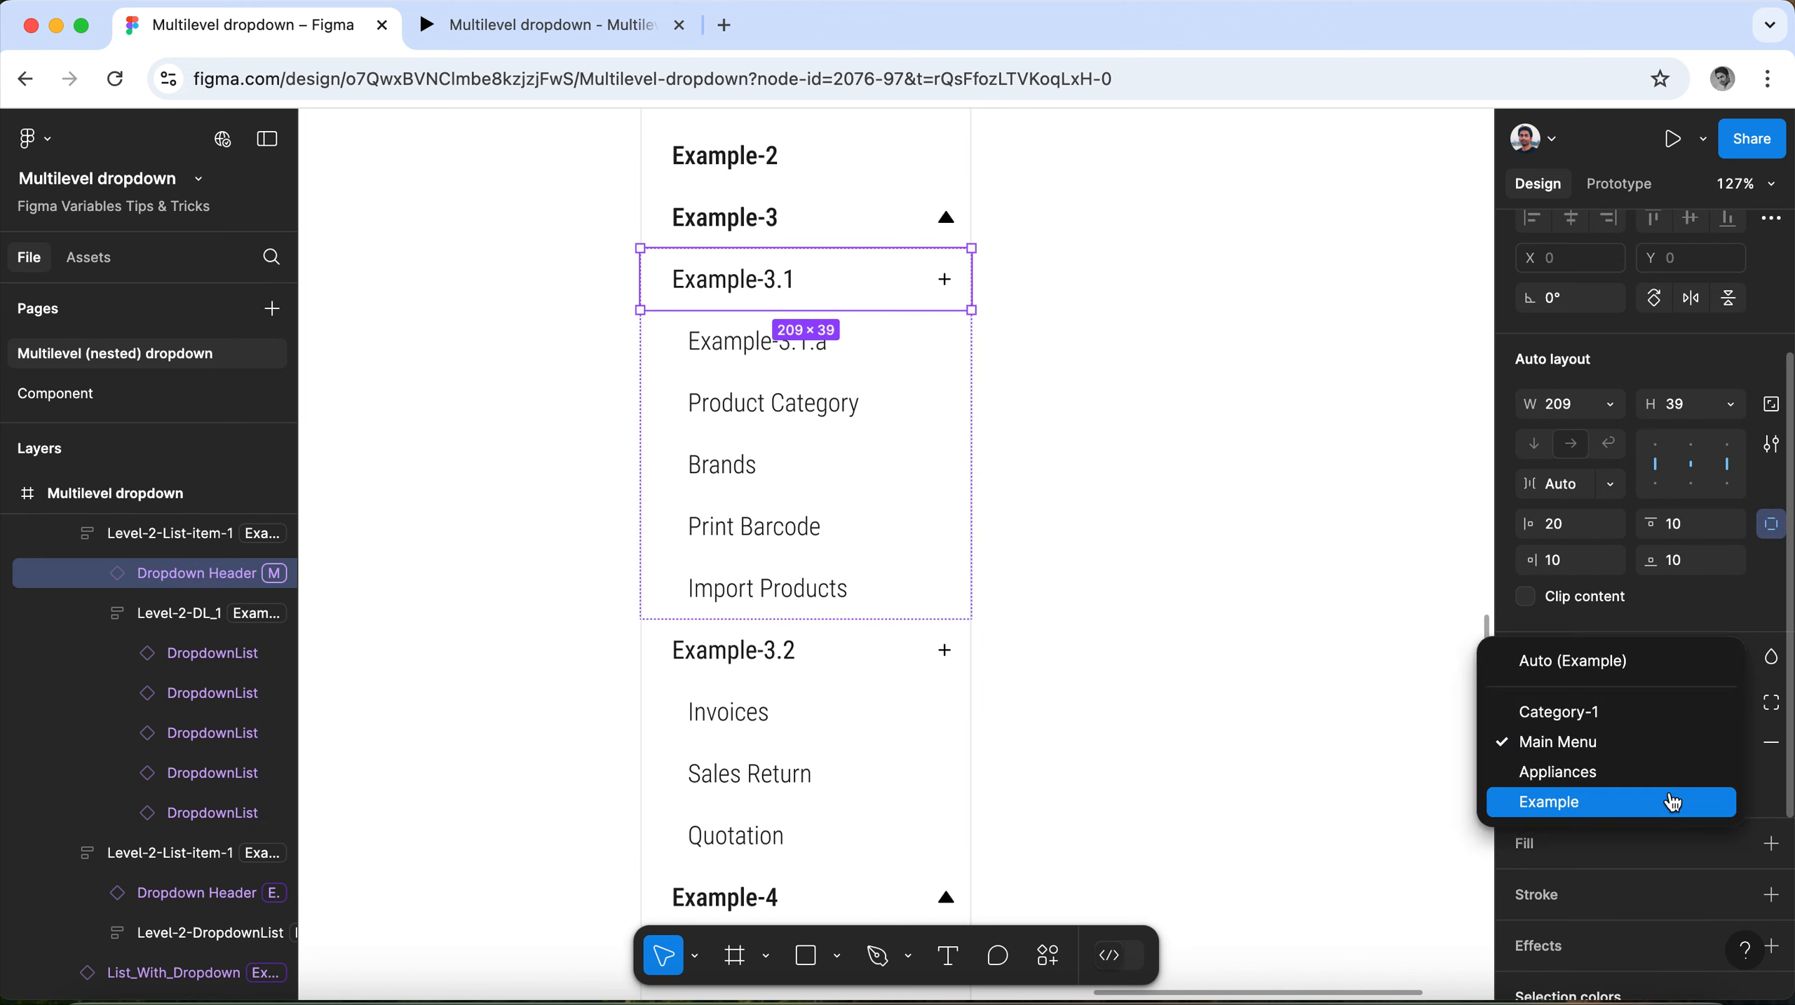
left_click(1668, 803)
Check the variable modes of the Example-3.1 sublist and the Example-3, Example-2 and Example-1 list items.
left_click(882, 448)
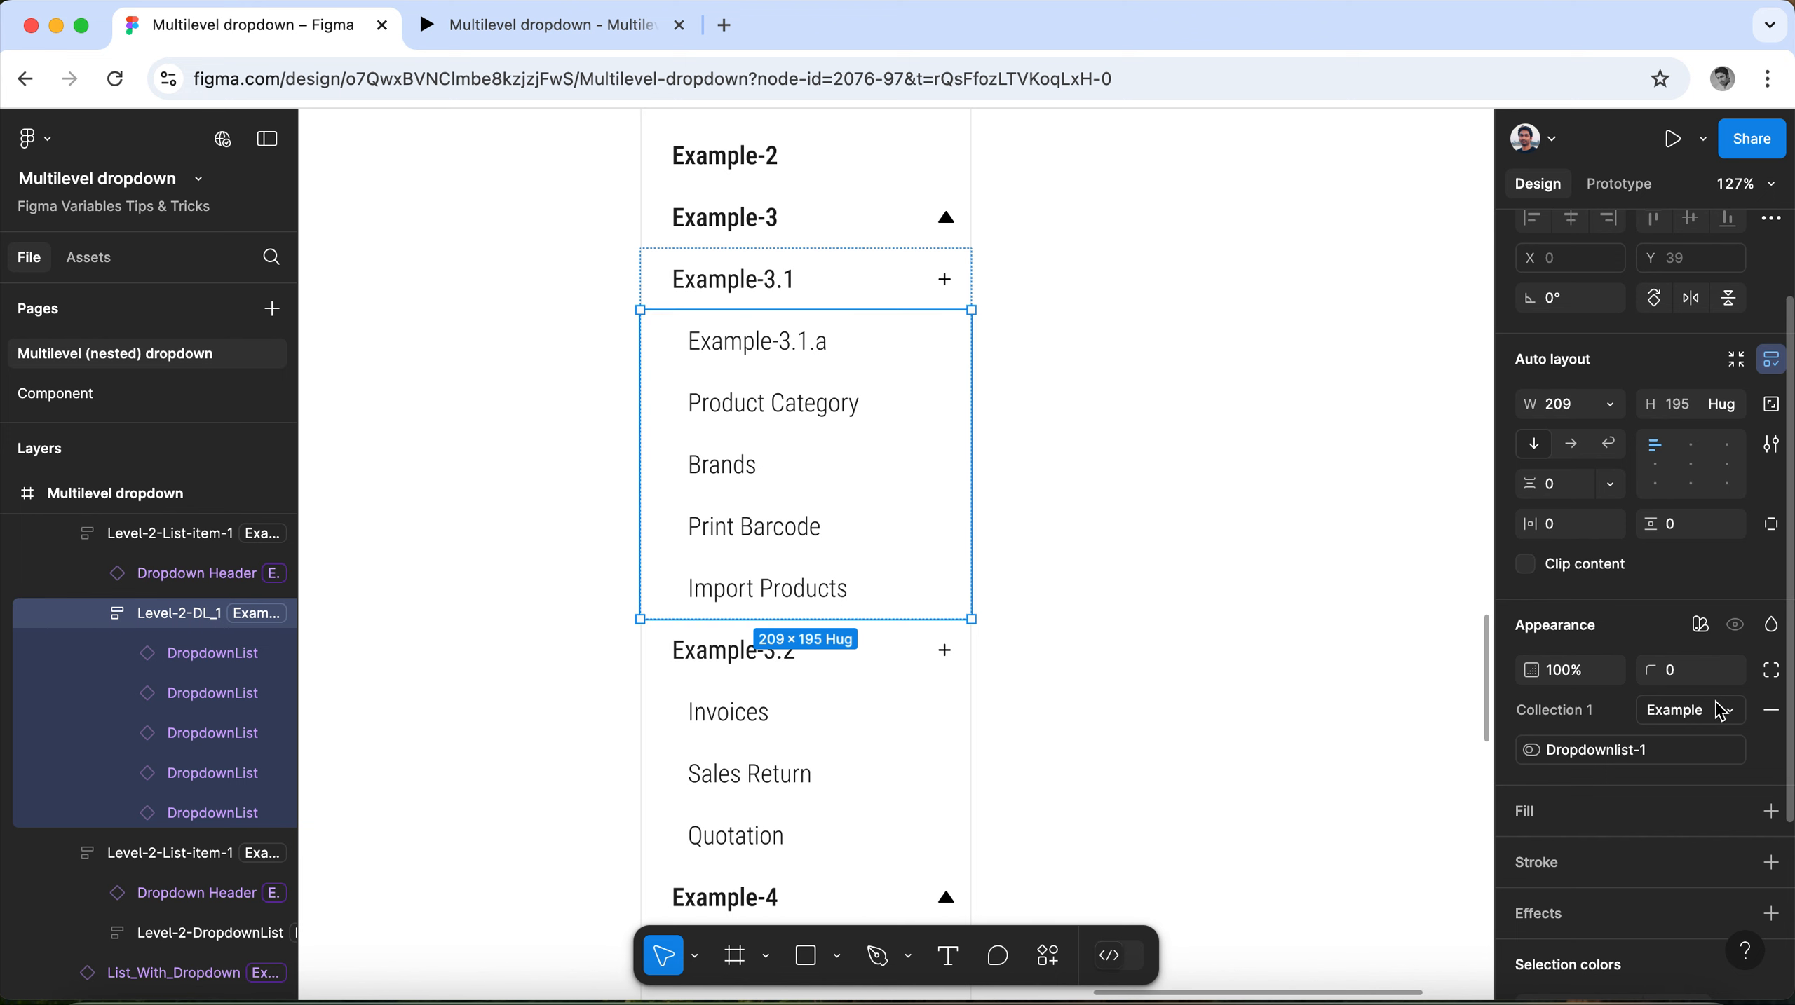
scroll(741, 465, "up", 3)
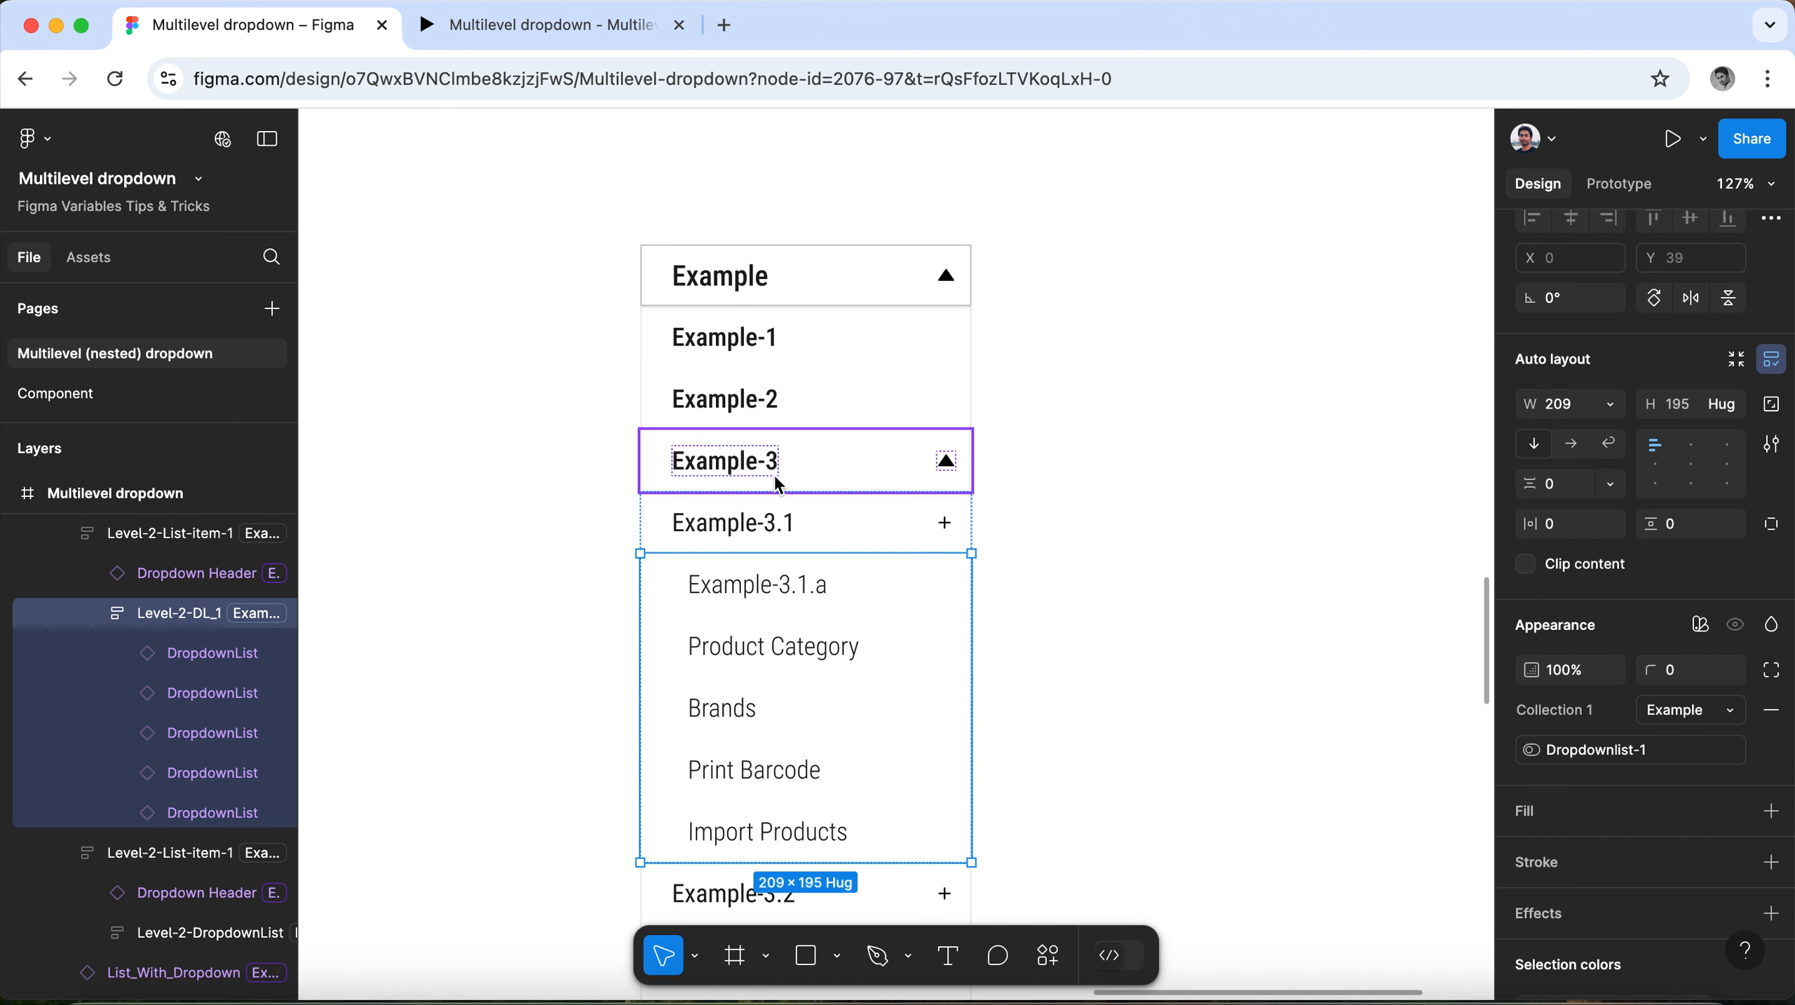
left_click(826, 477)
left_click(770, 412)
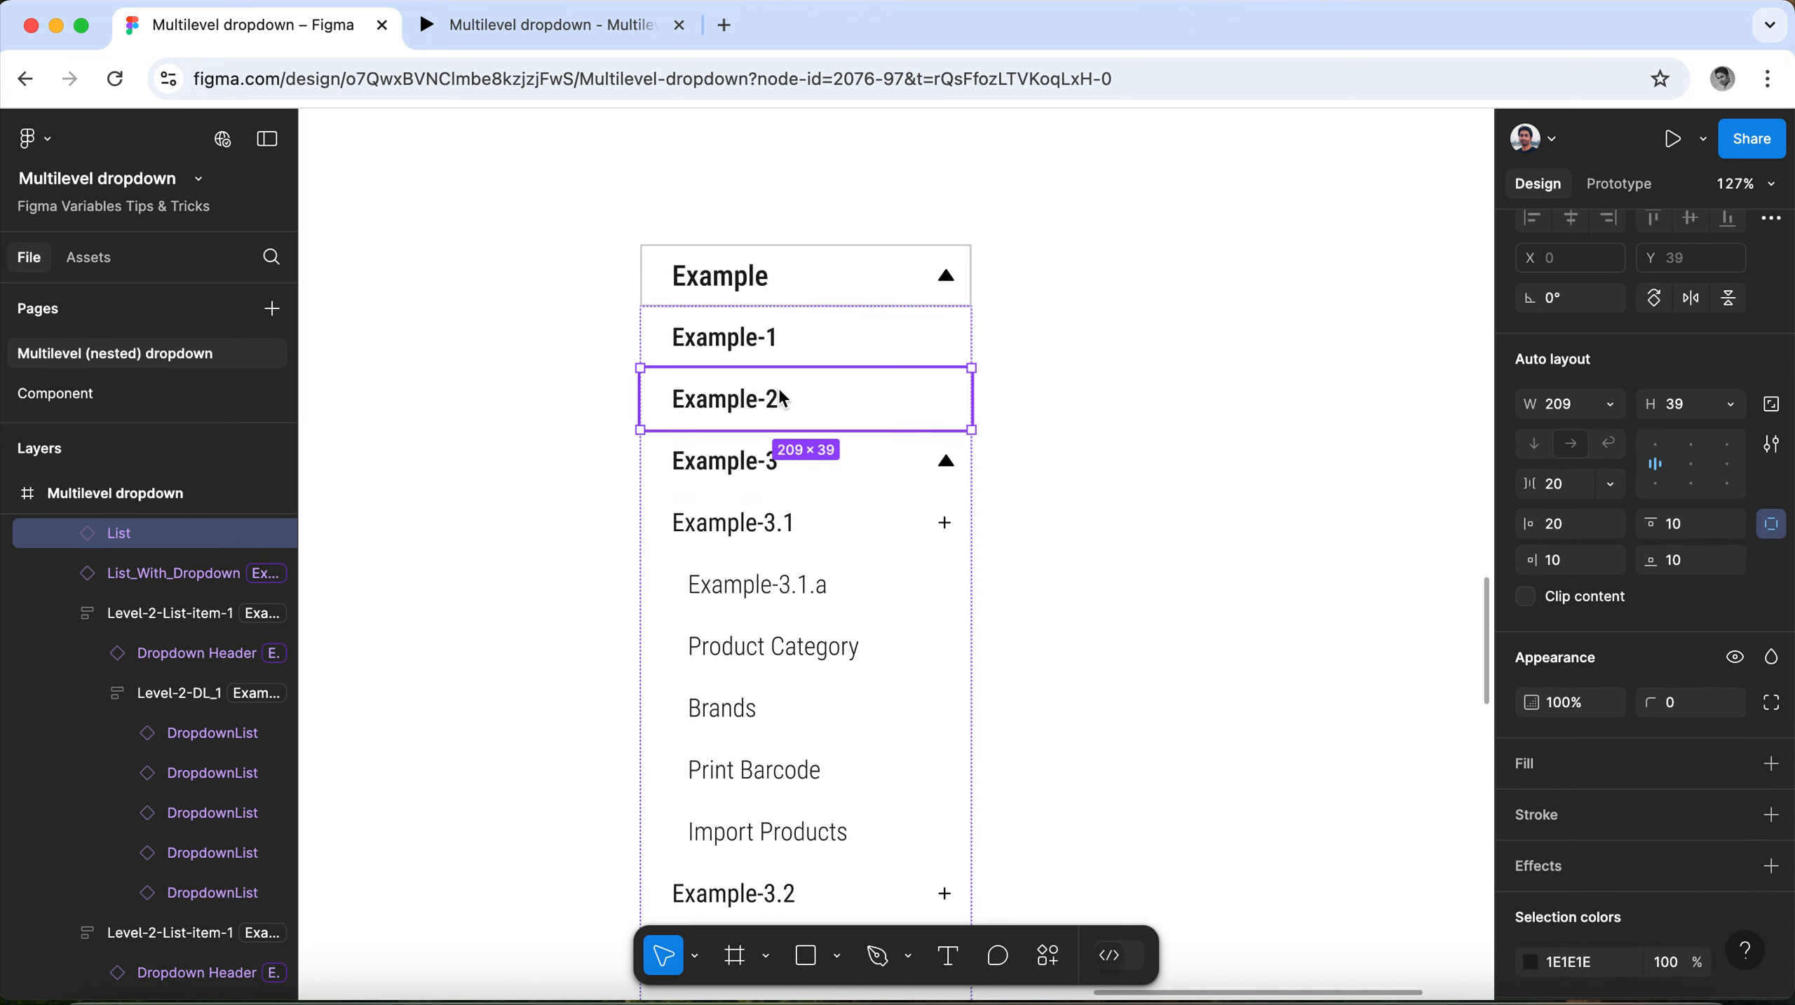
left_click(795, 350)
Clear the selection and open the file's local variables.
scroll(731, 246, "down", 5)
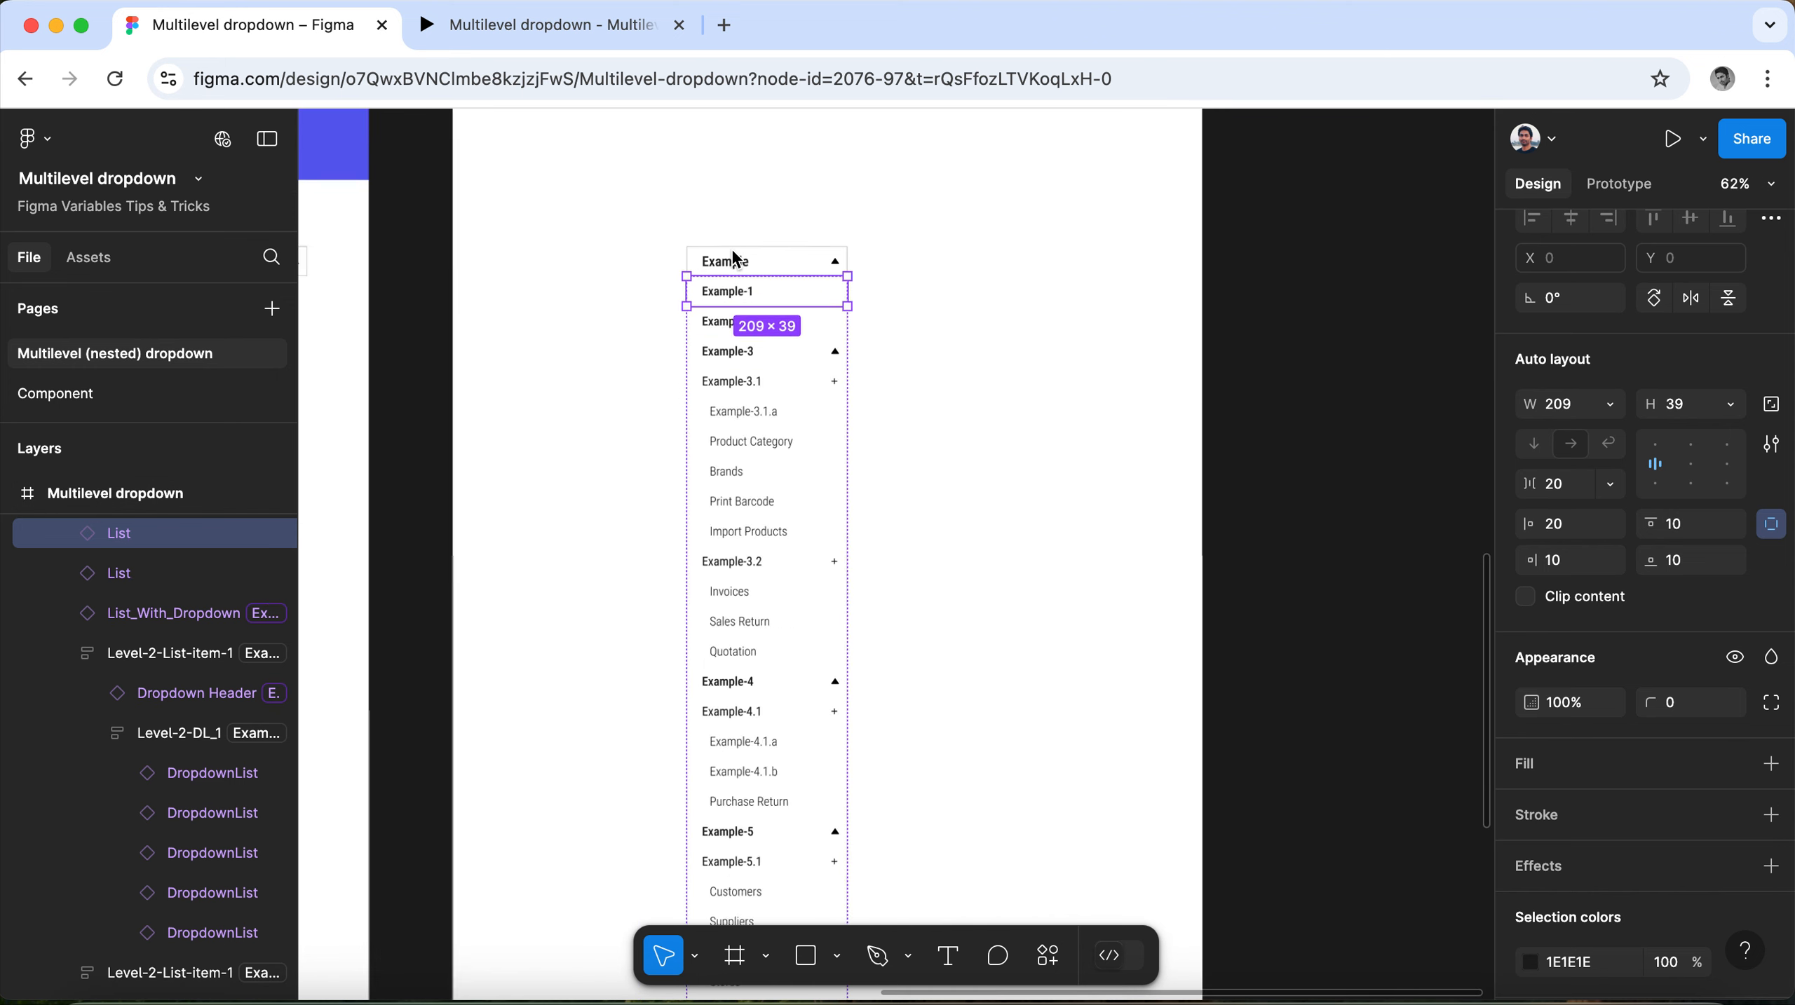
scroll(734, 259, "down", 4)
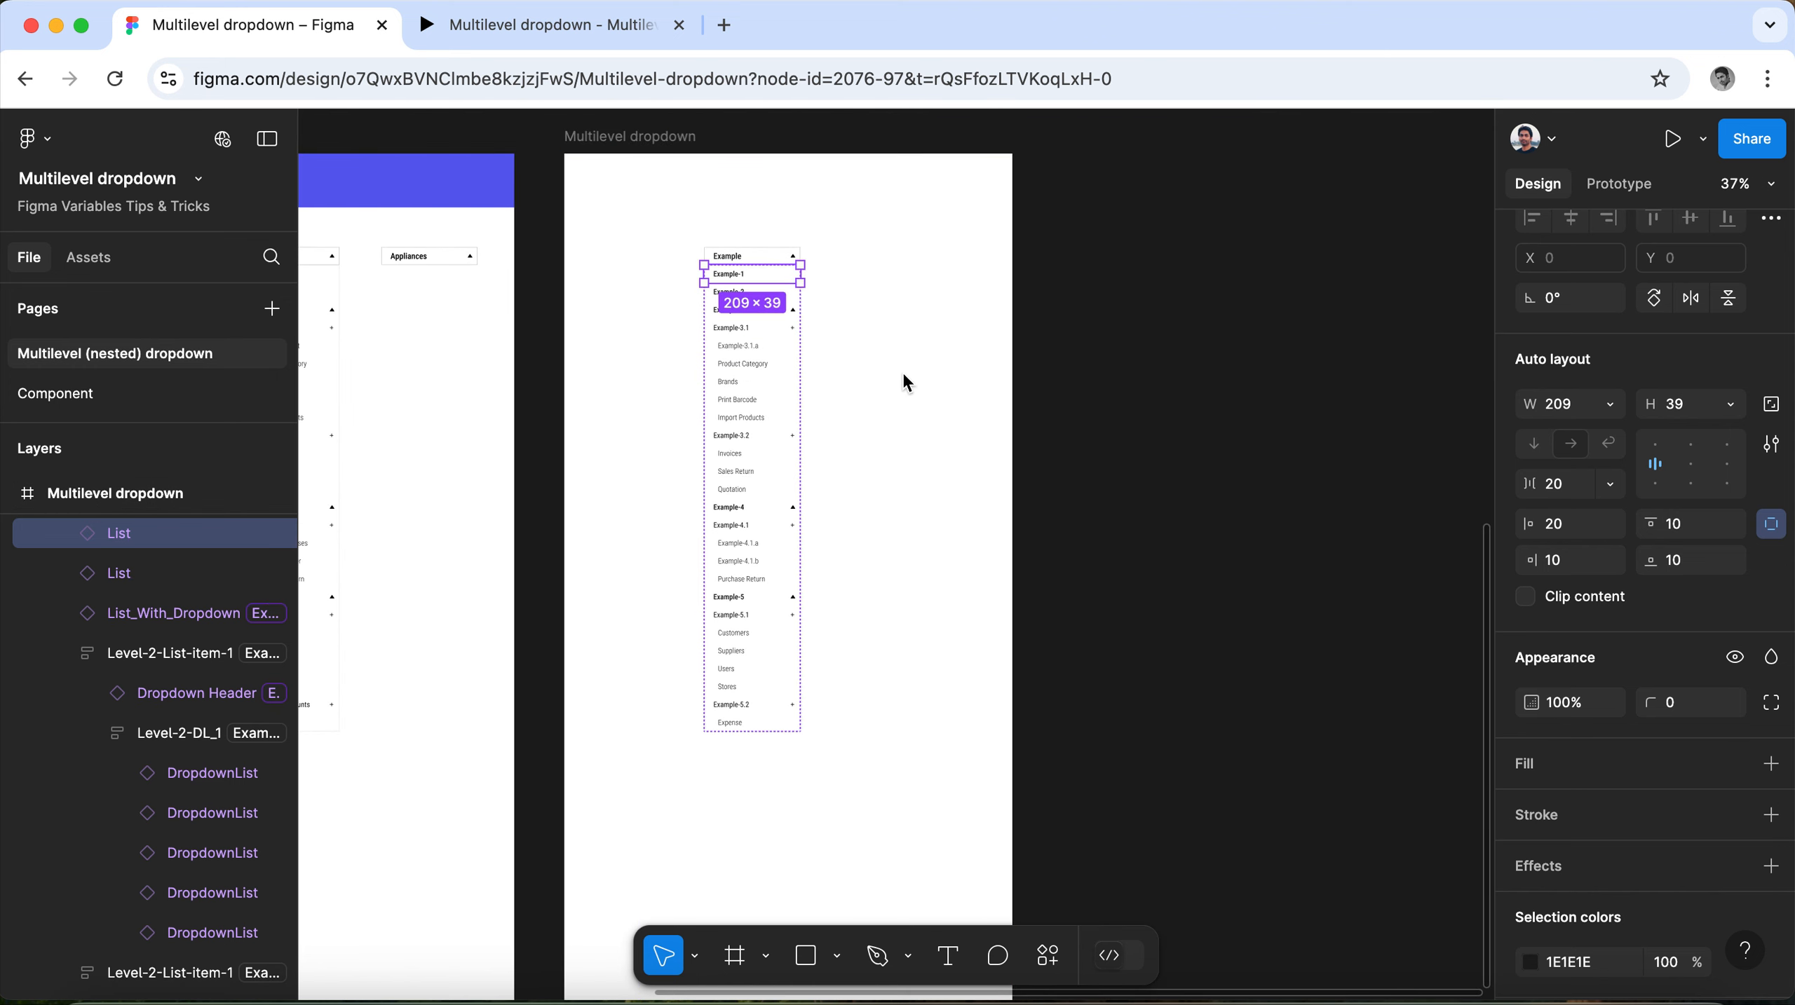
scroll(865, 368, "up", 4)
left_click(956, 373)
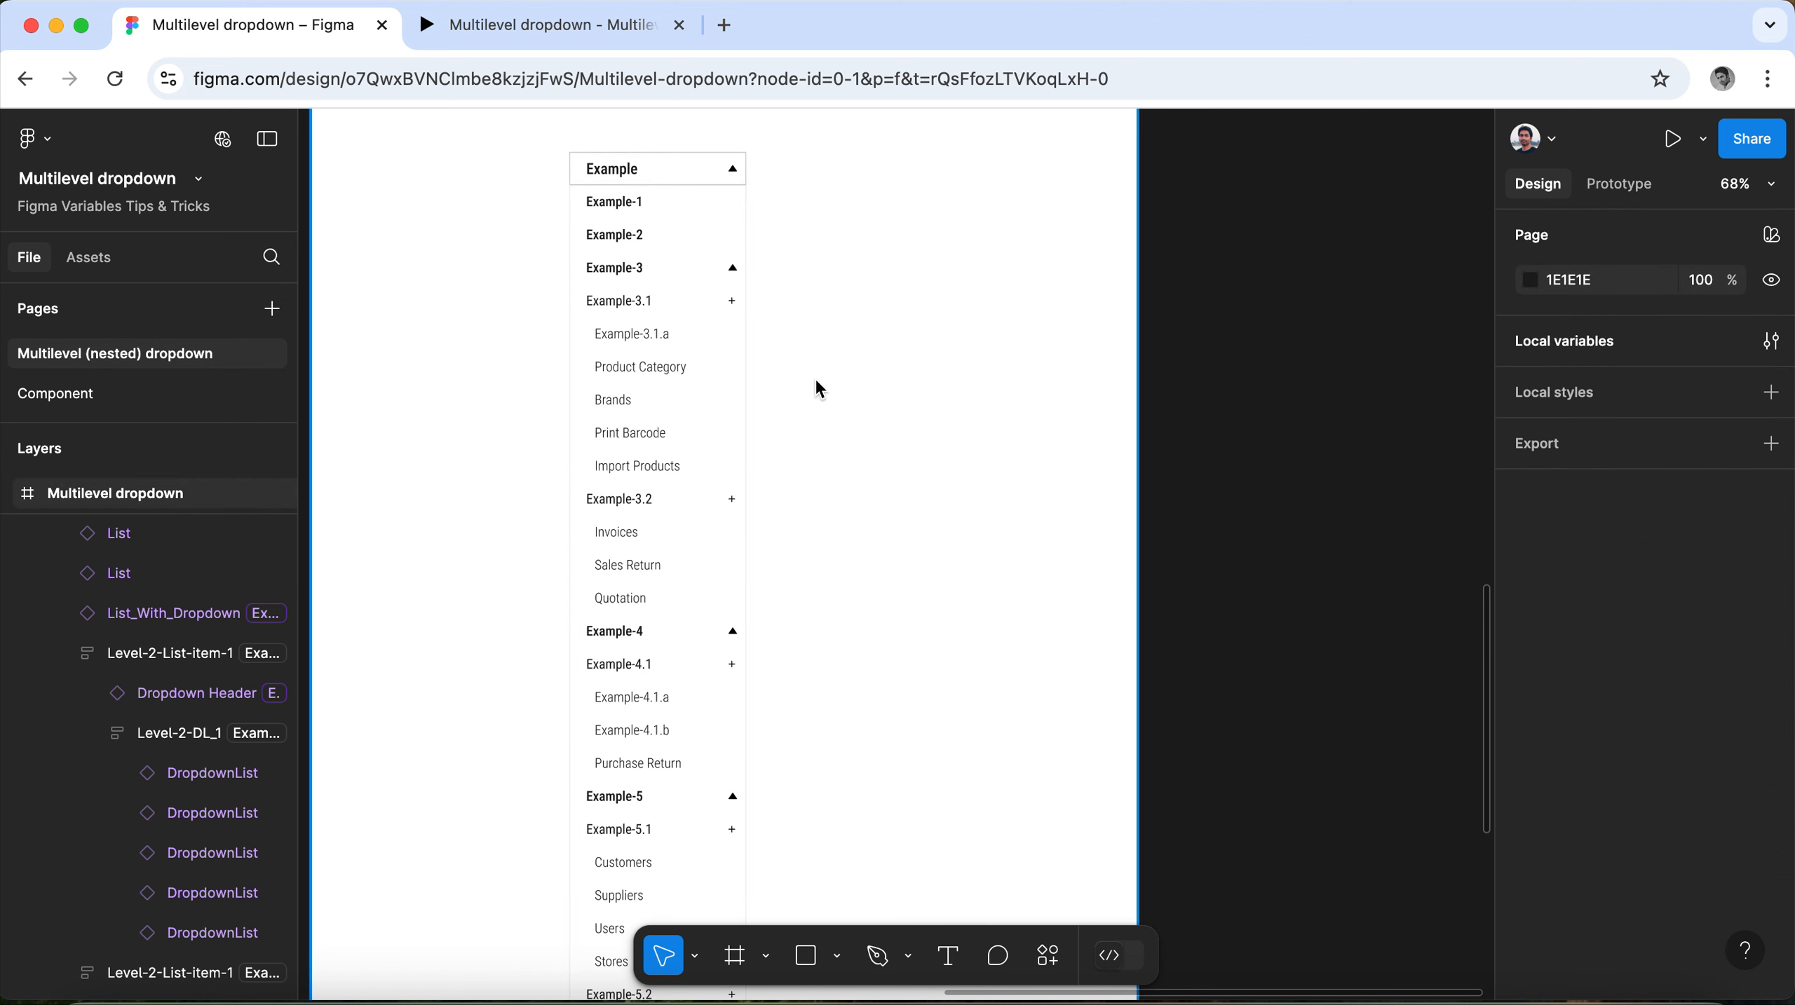
scroll(816, 383, "up", 3)
left_click(1559, 352)
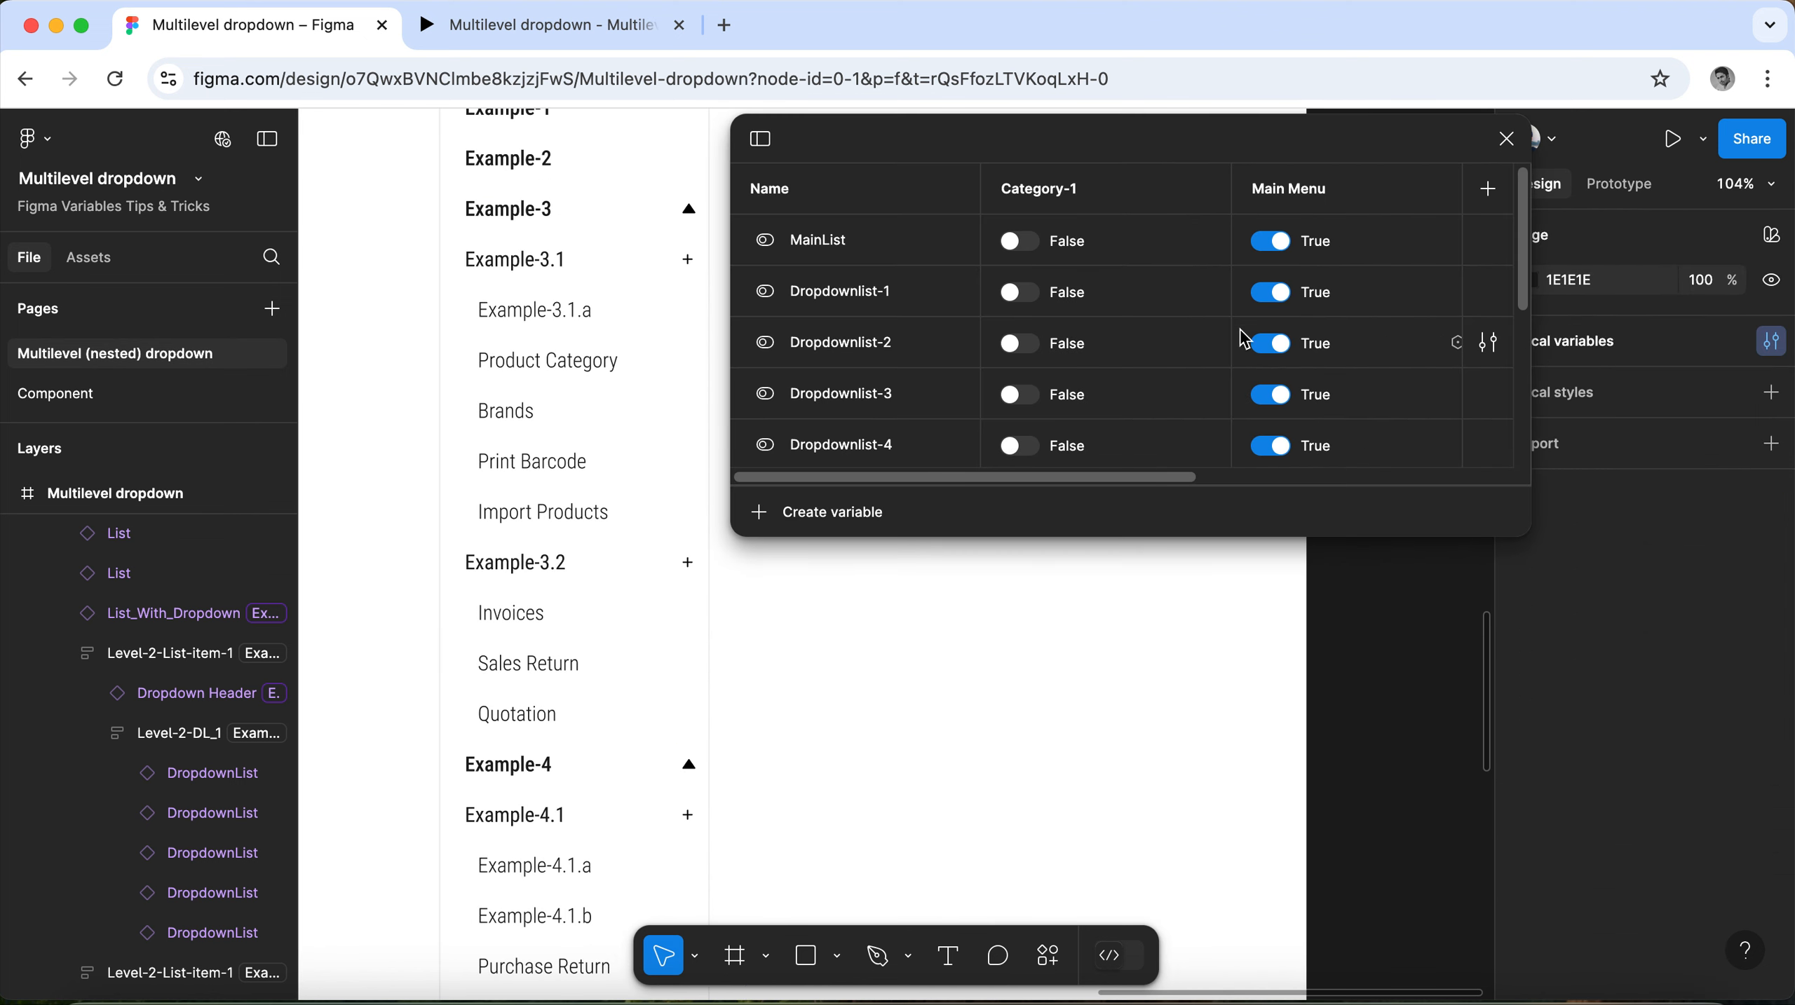
Set the variables Dropdown-Header-1 through Dropdown-Header-5 to False in the Example mode.
left_click_drag(1191, 484, 1528, 479)
scroll(1285, 395, "down", 4)
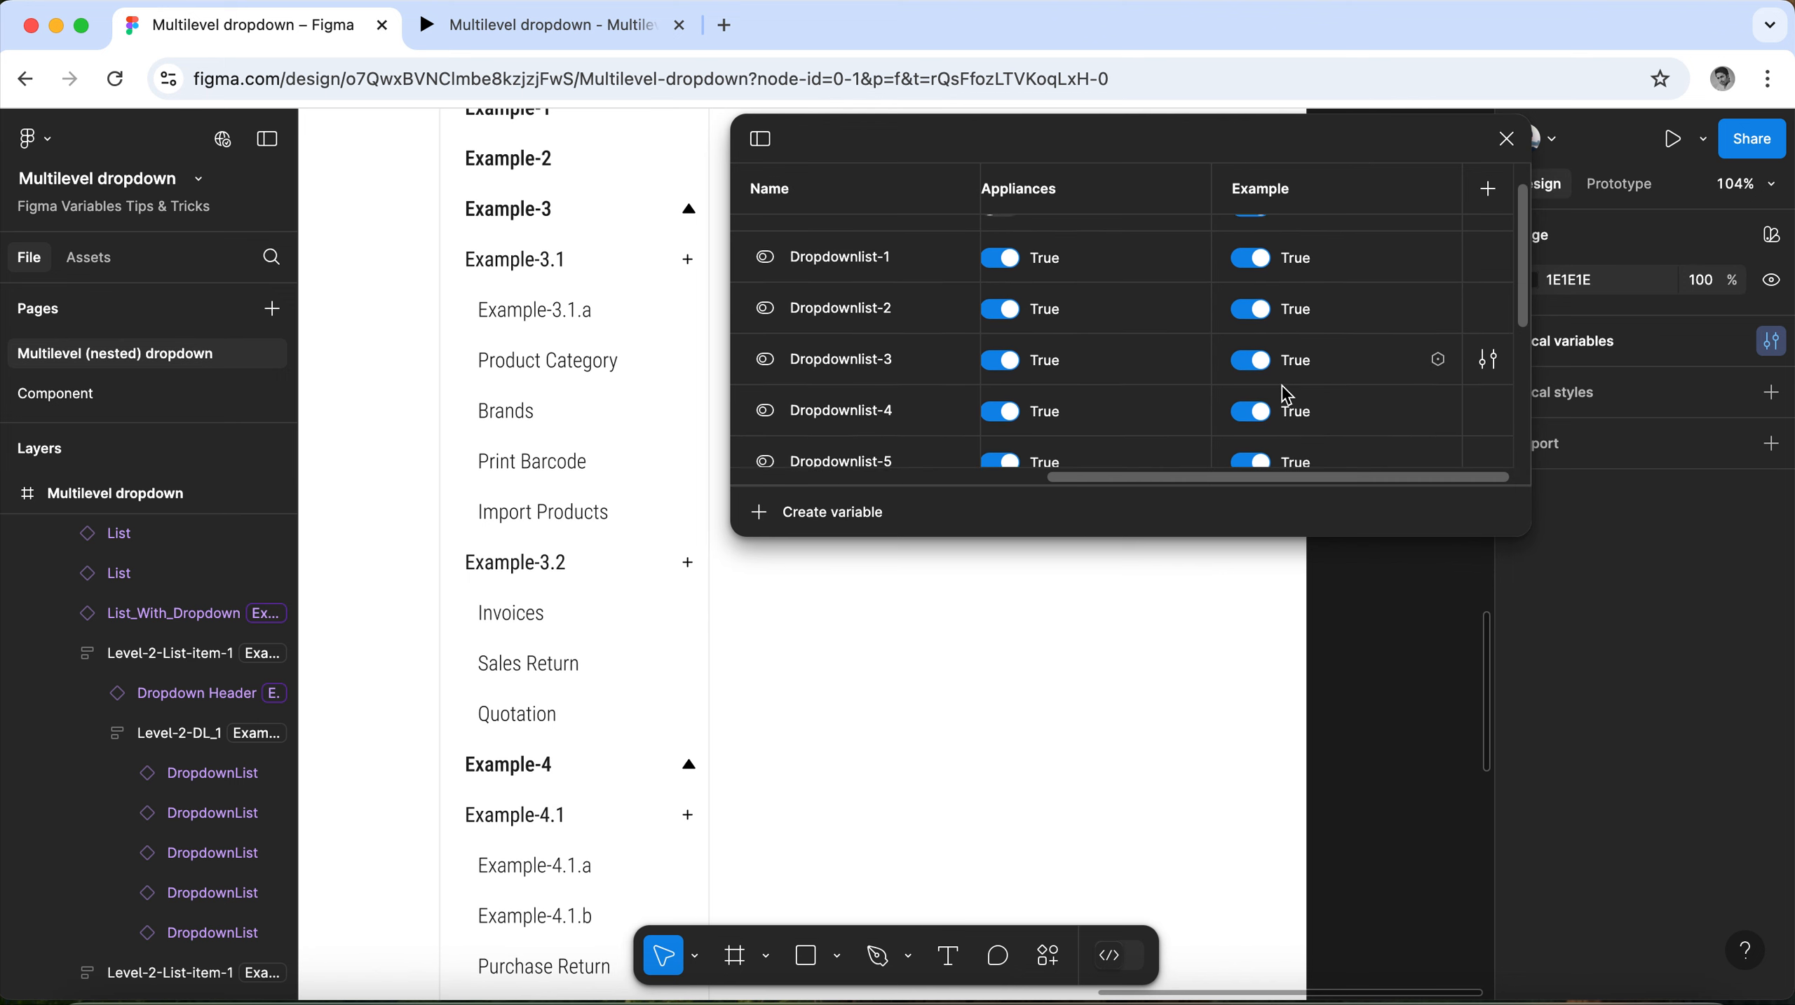
scroll(1285, 395, "down", 2)
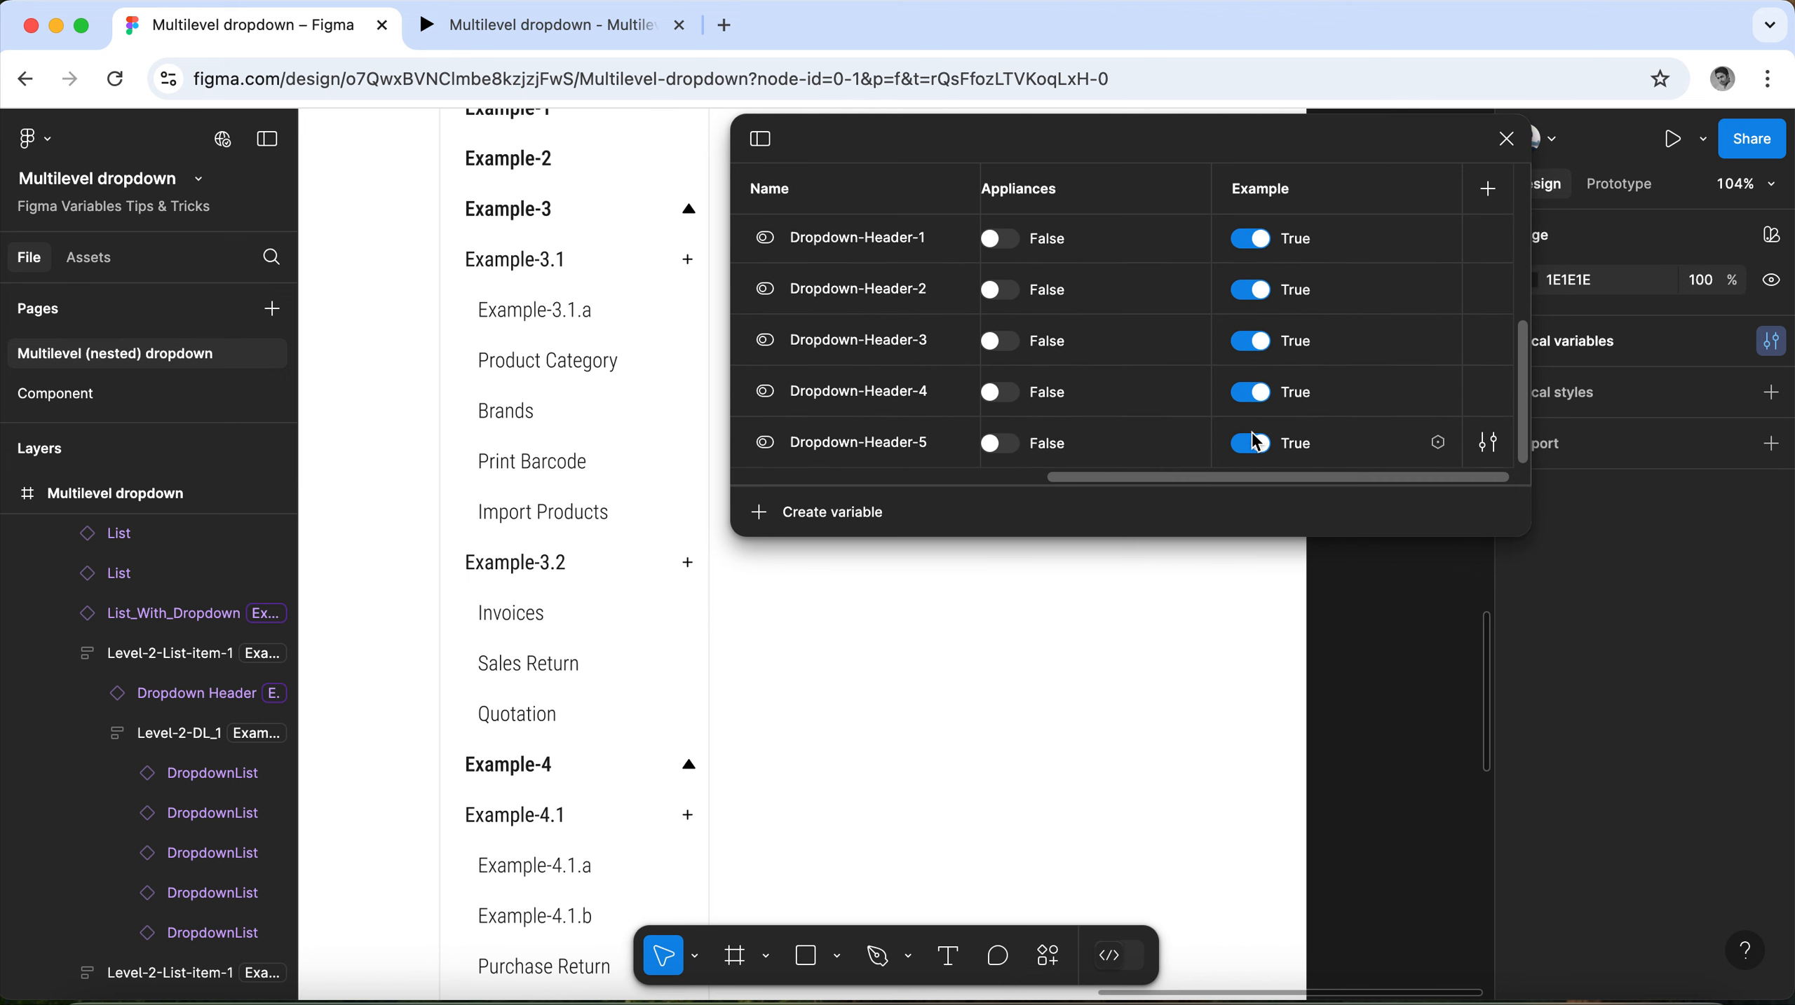
left_click(1250, 443)
left_click(1253, 392)
left_click(1253, 341)
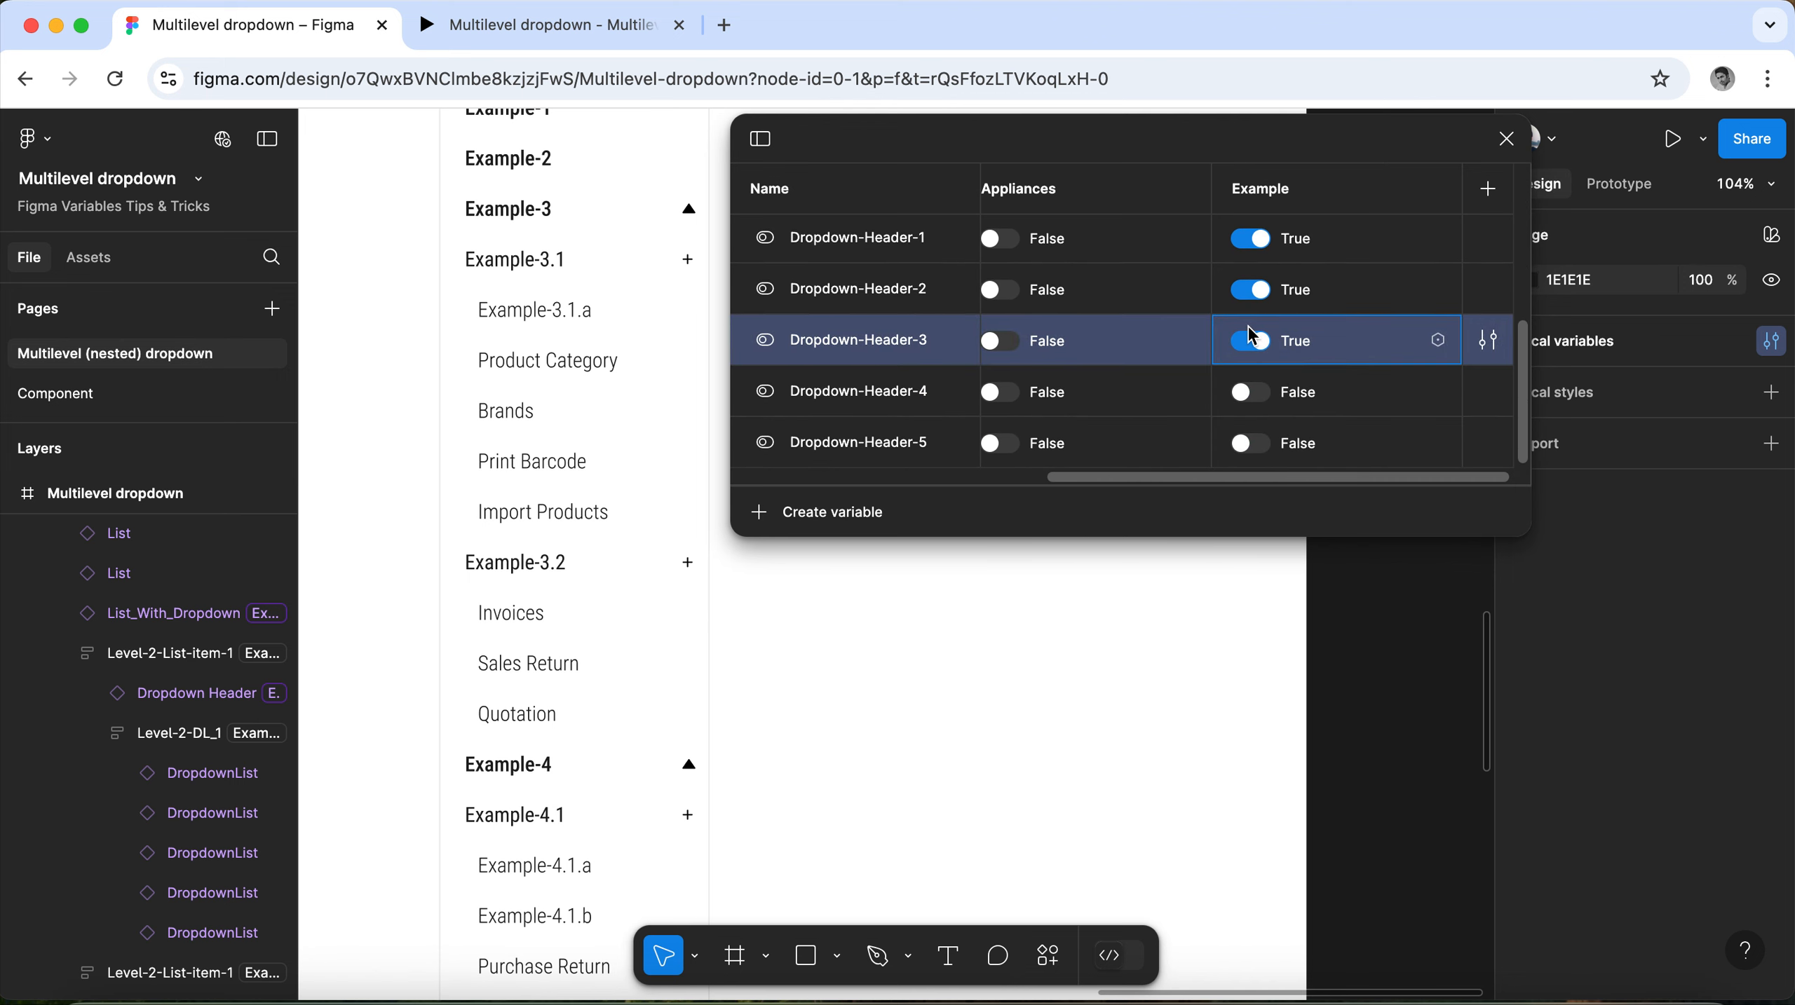
left_click(1253, 290)
left_click(1250, 239)
Set the variables Dropdownlist-1 through Dropdownlist-5 and MainList to False in the Example mode.
scroll(1256, 295, "up", 5)
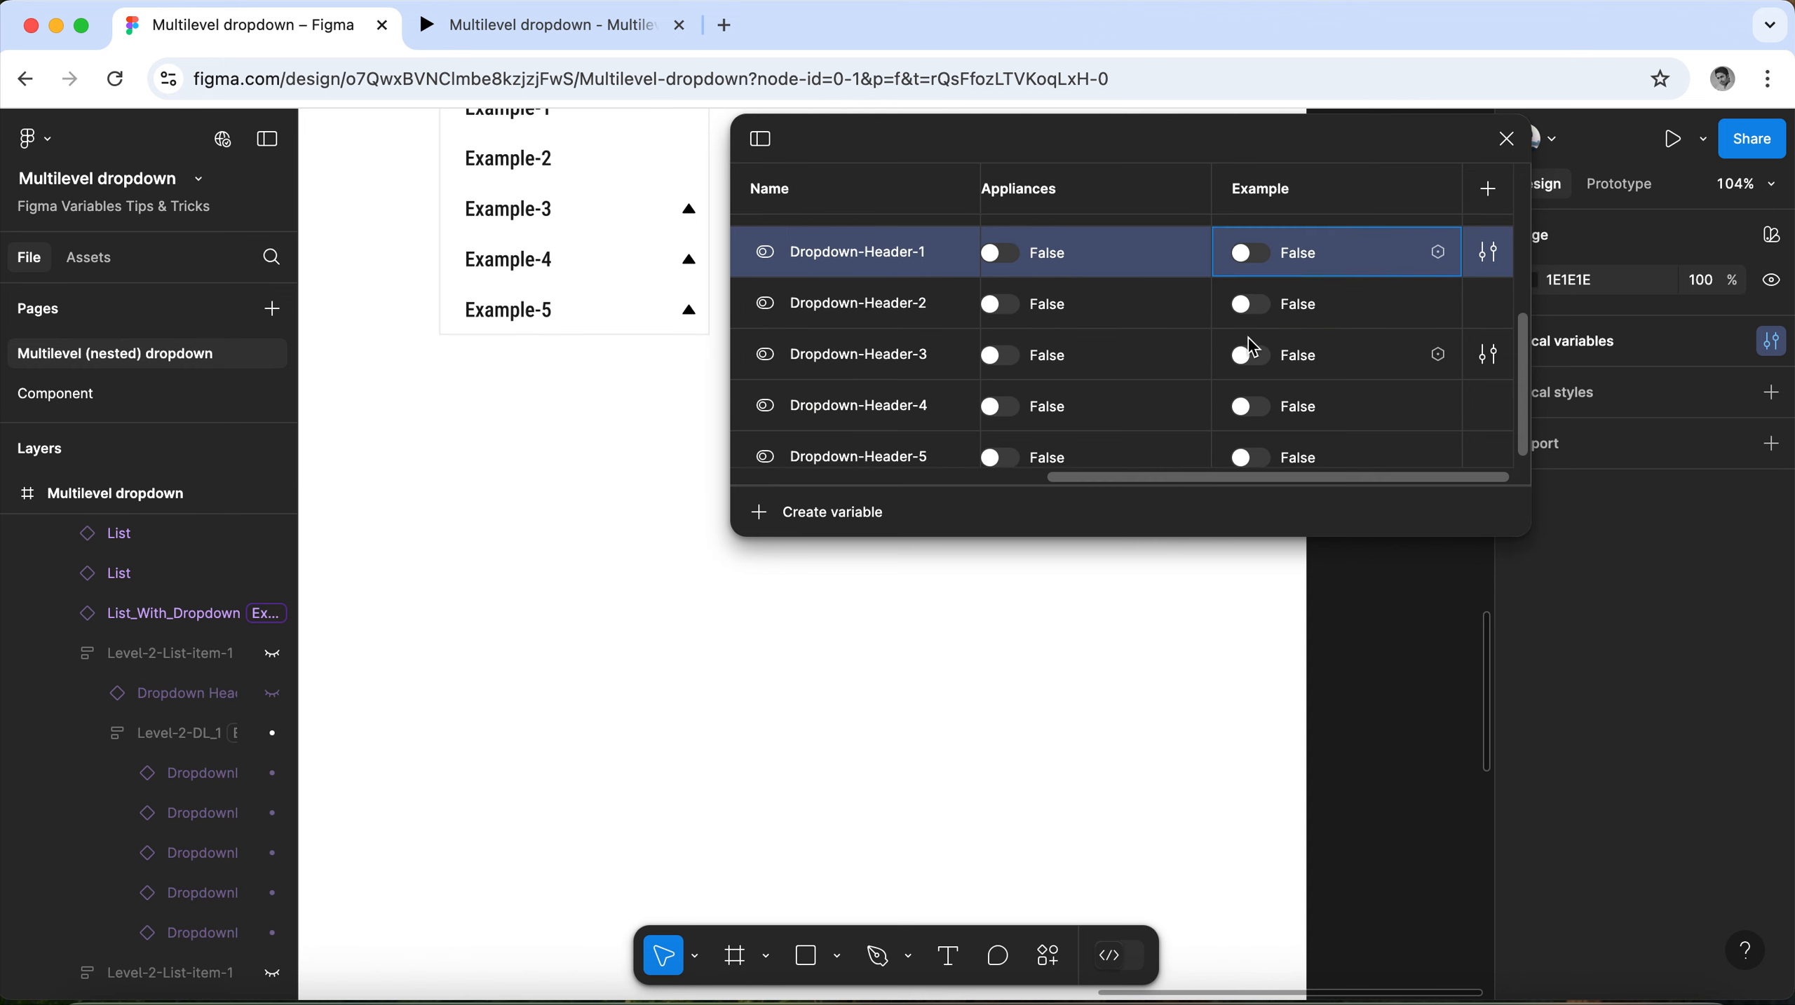
scroll(1254, 355, "down", 3)
left_click(1251, 347)
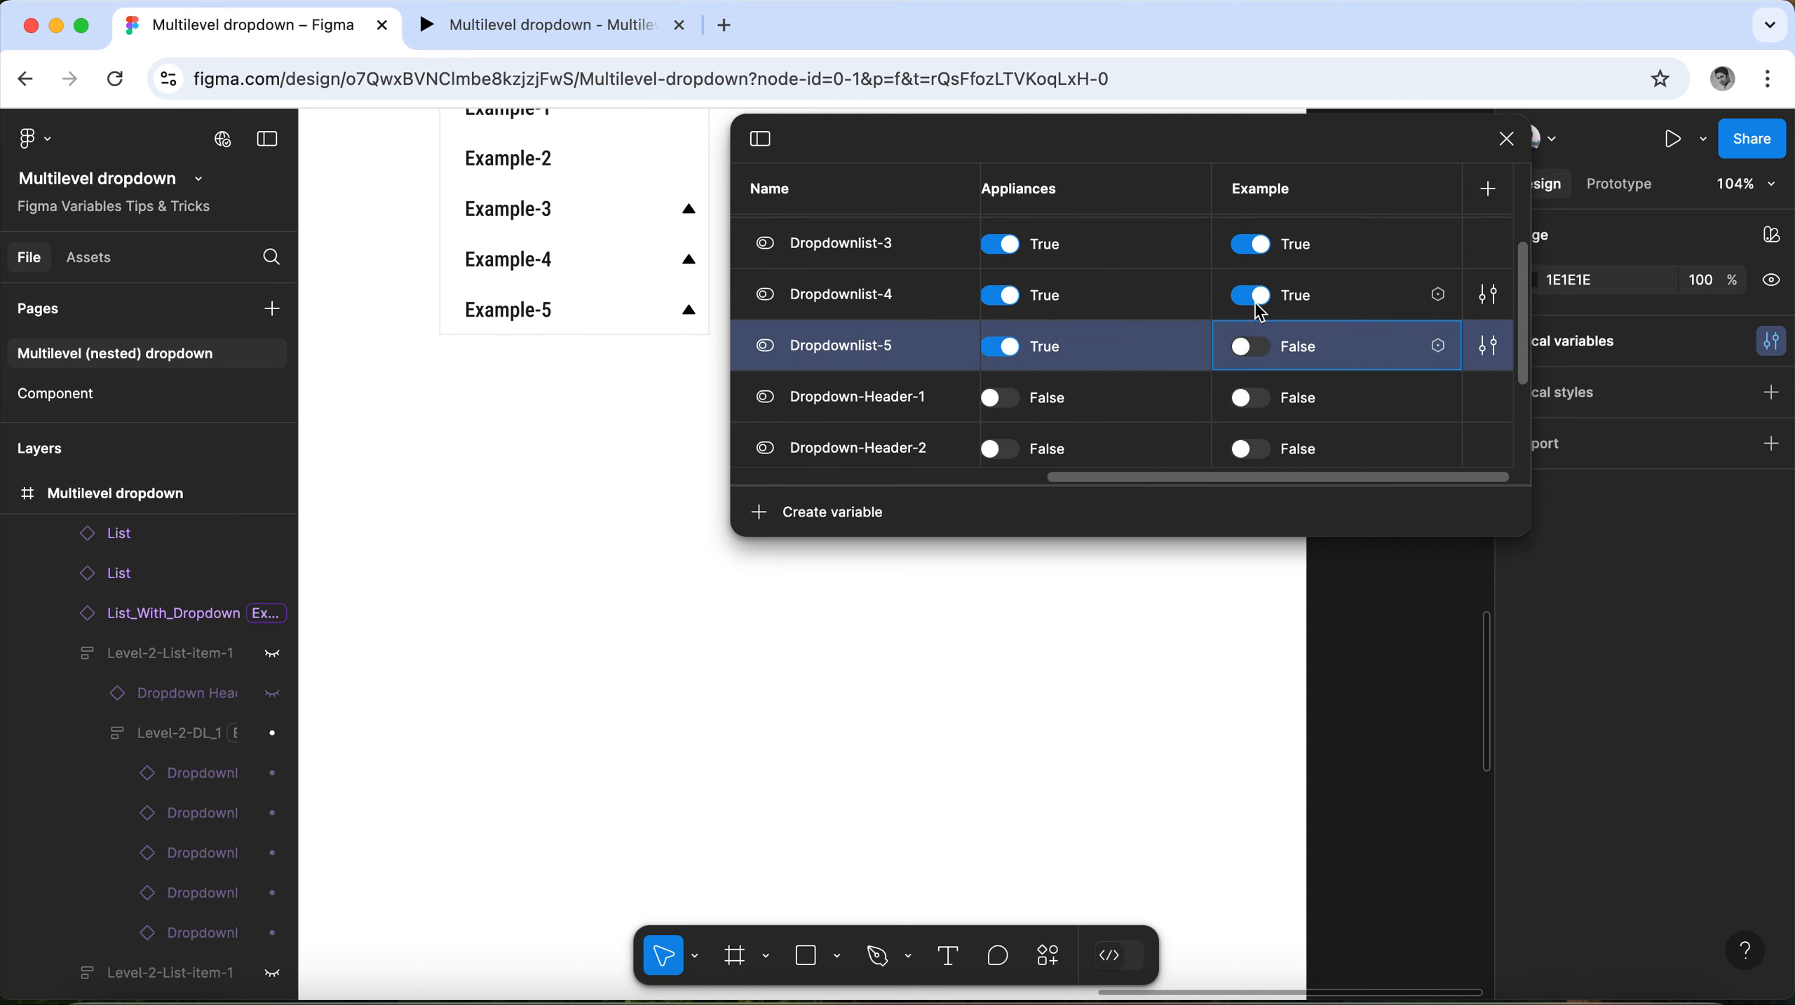
left_click(1251, 296)
left_click(1251, 246)
scroll(1266, 380, "up", 3)
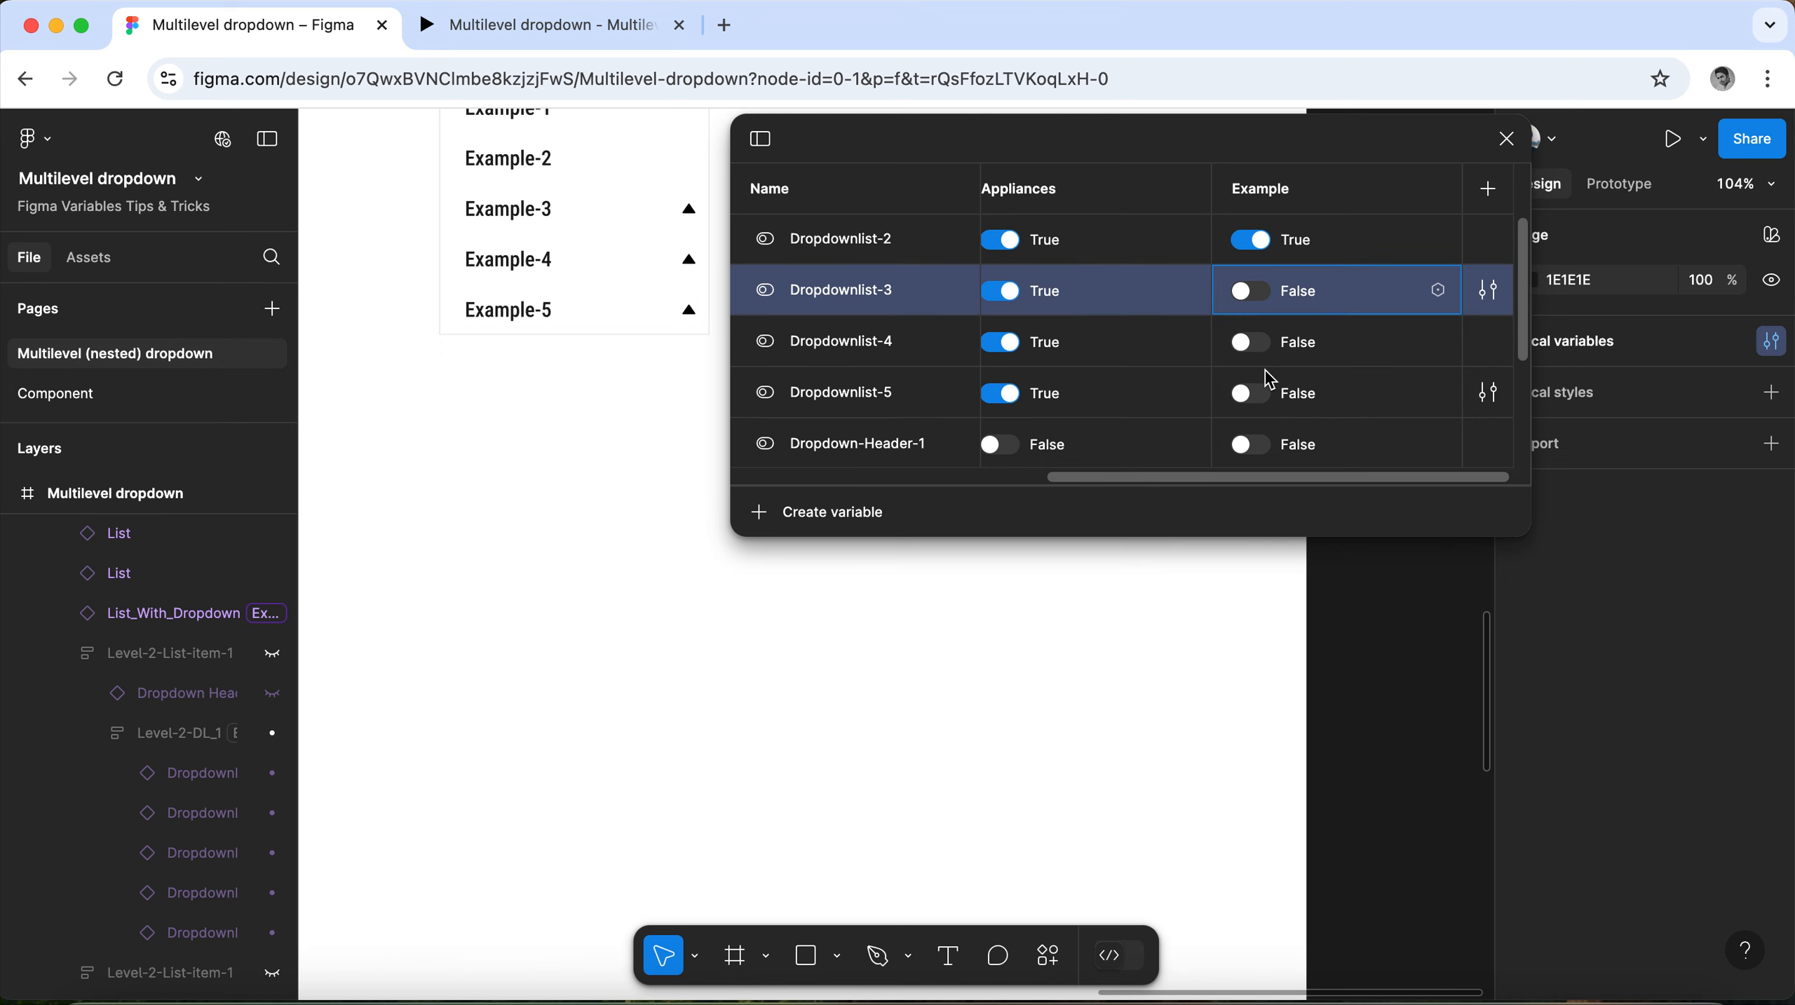
left_click(1254, 345)
left_click(1253, 293)
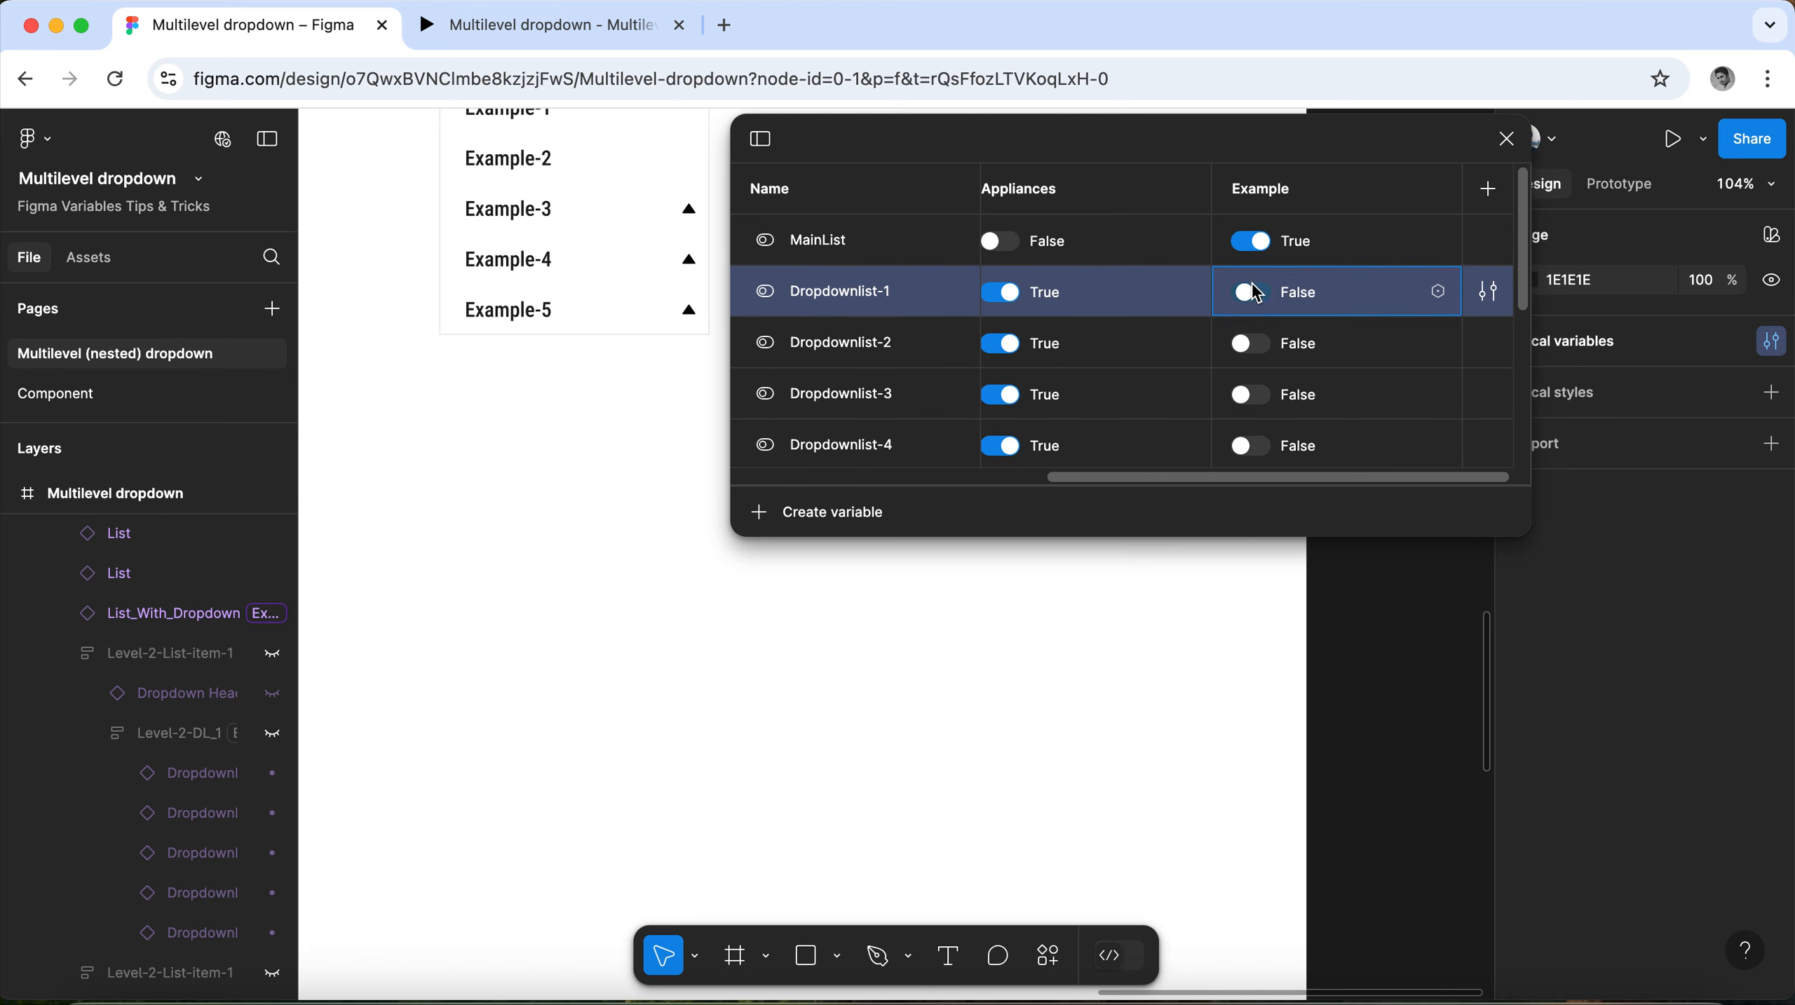
left_click(1253, 241)
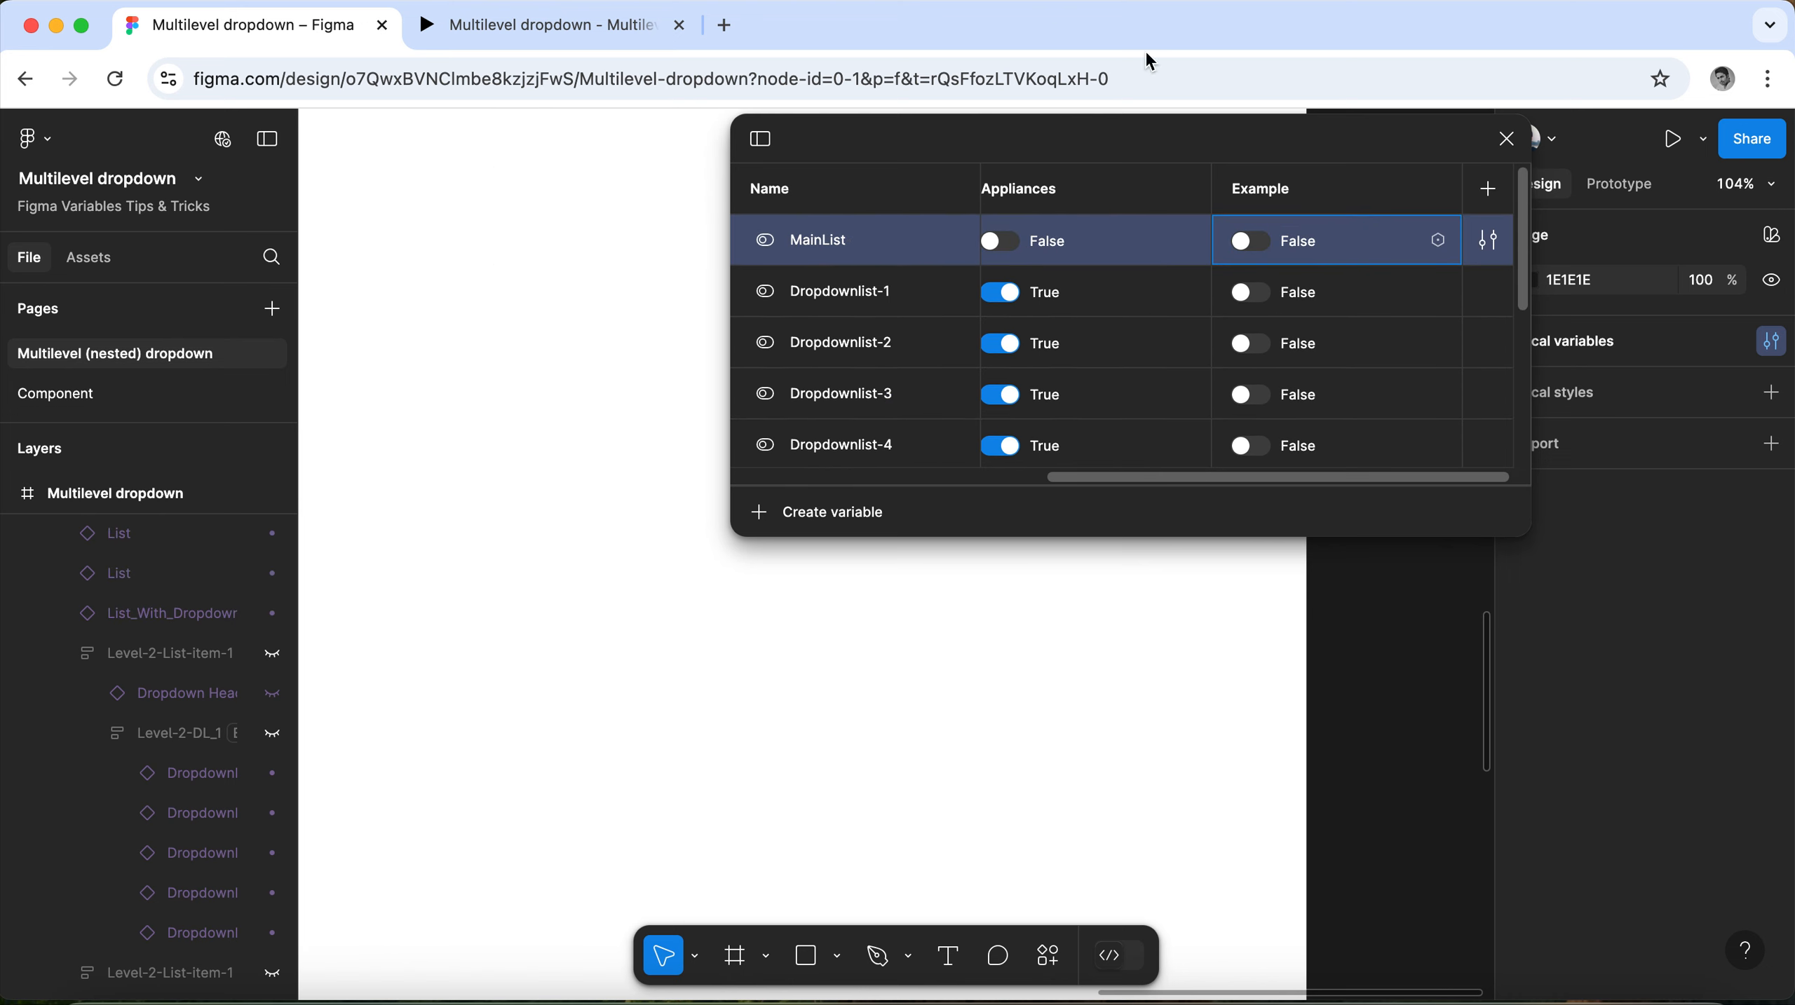
Close the variables table and present the Multilevel dropdown frame containing the Example dropdown as a prototype.
left_click(1504, 138)
scroll(959, 432, "down", 5)
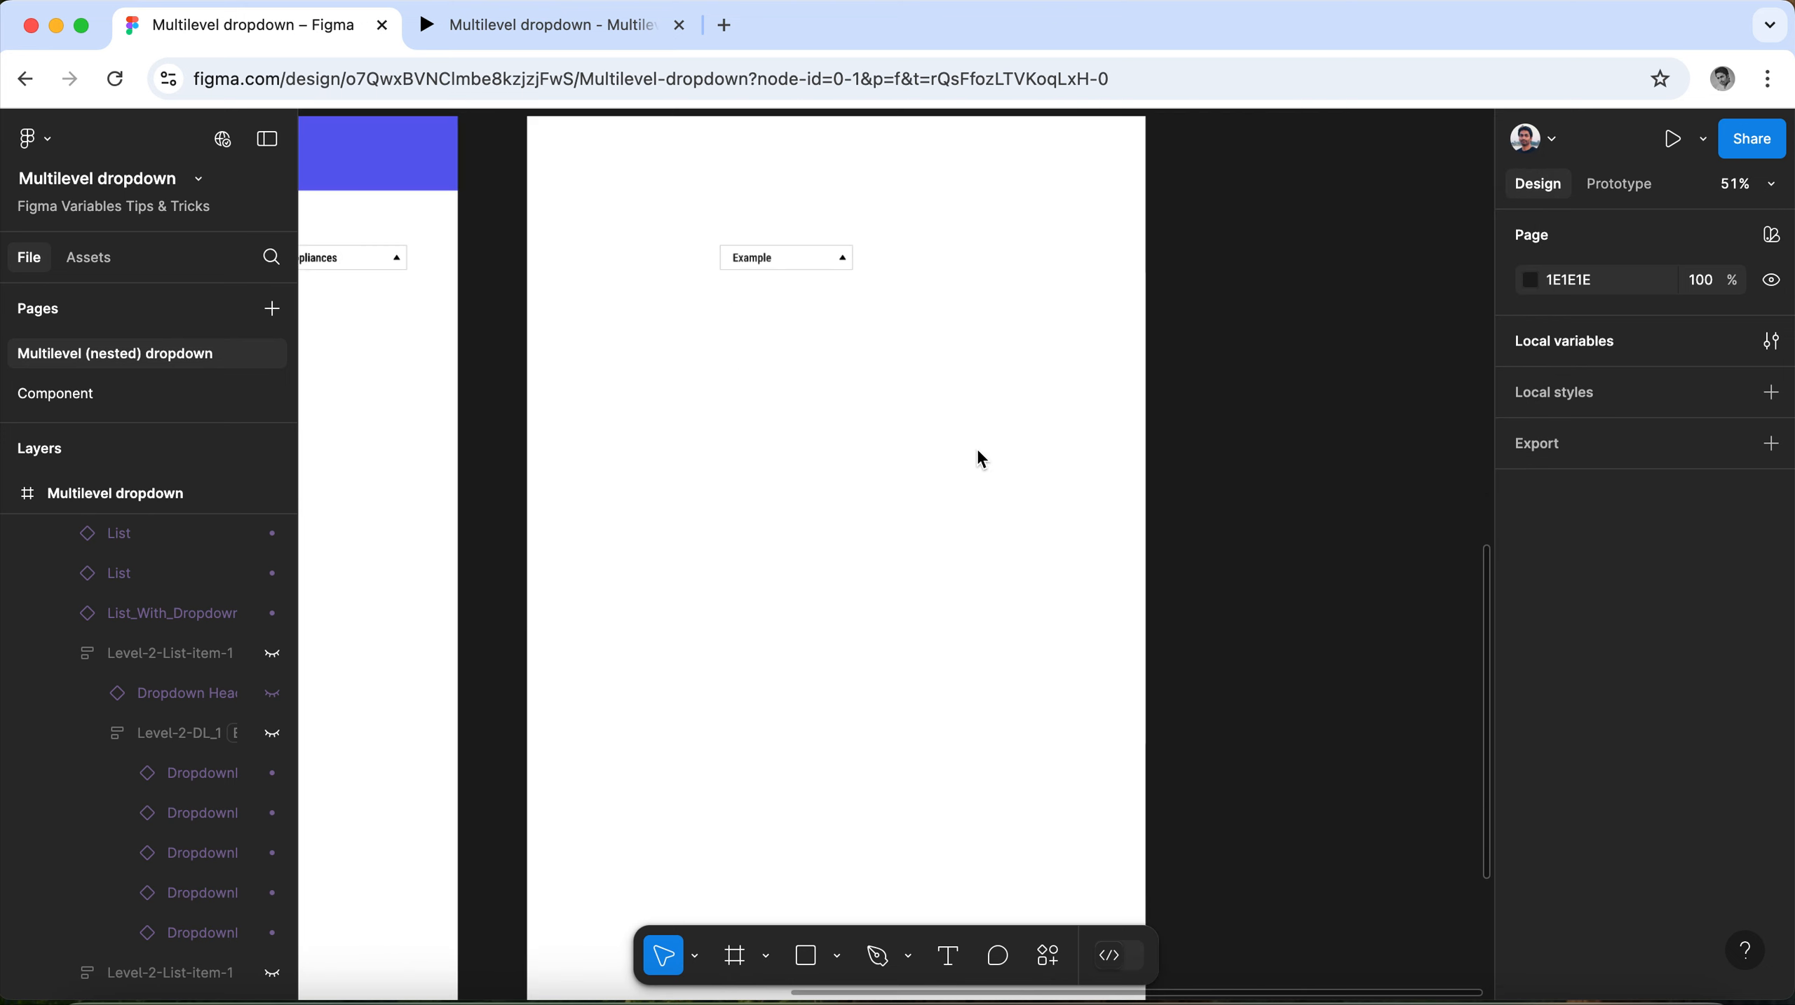
scroll(976, 446, "up", 3)
left_click(630, 343)
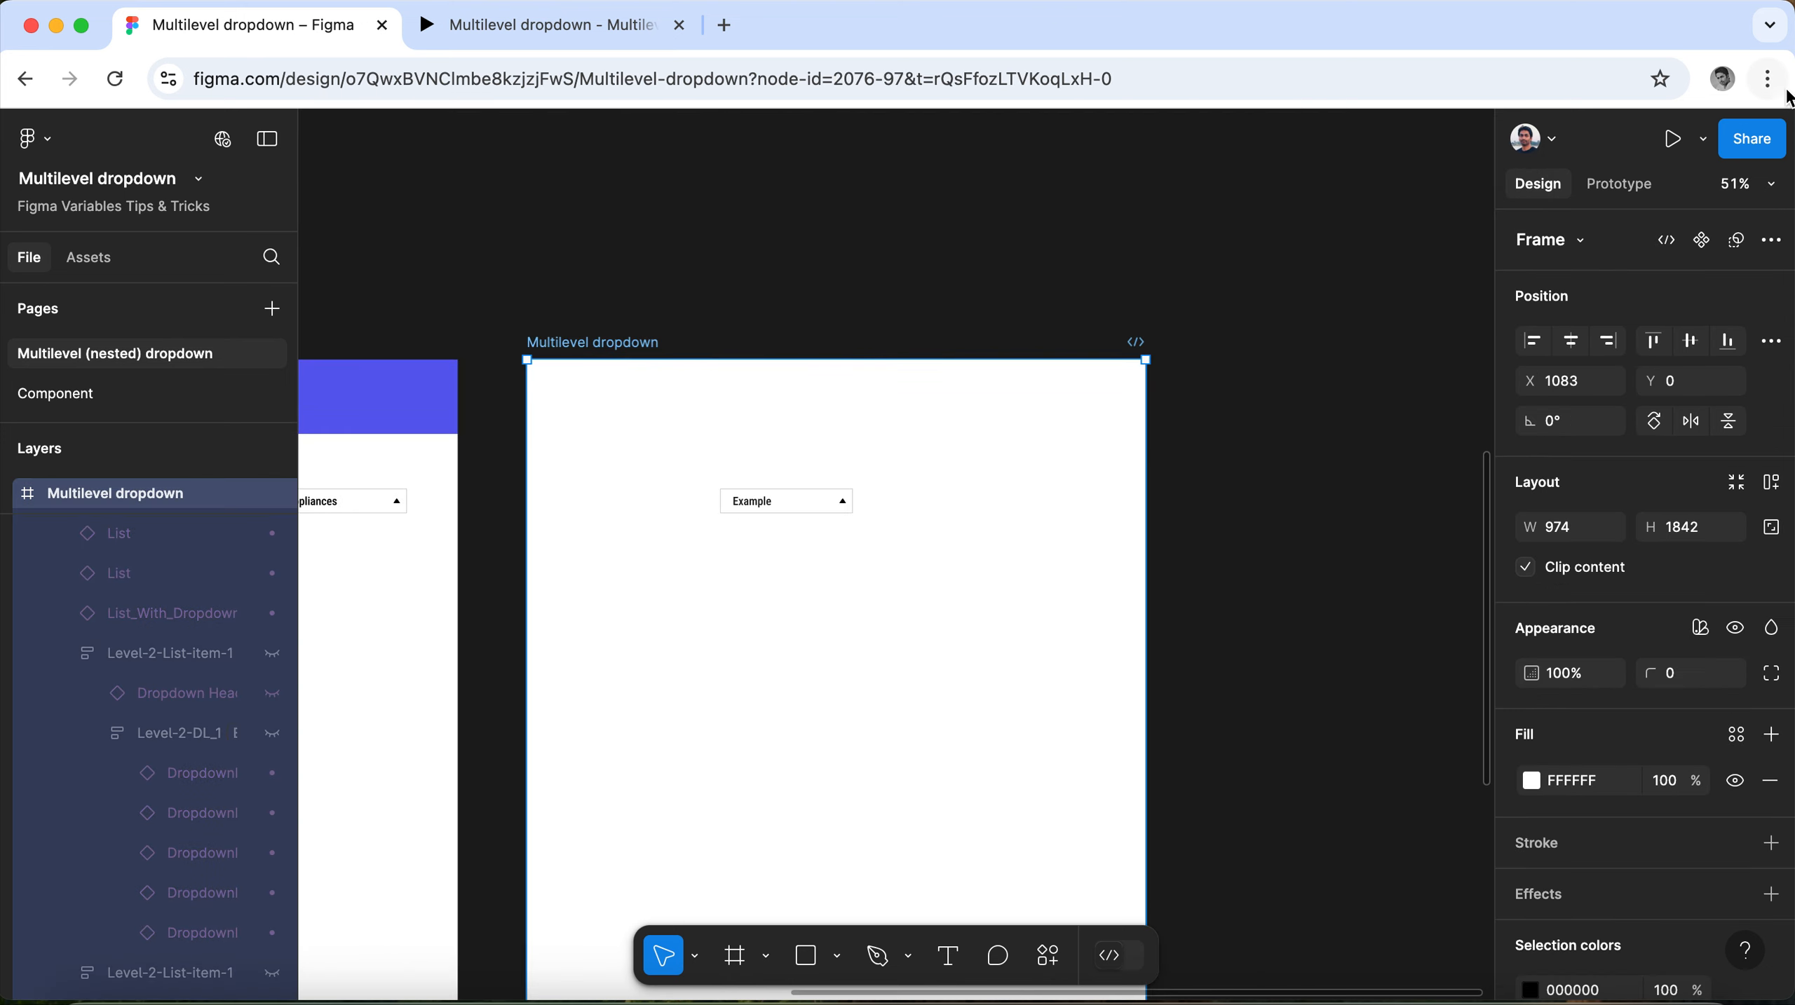
left_click(1712, 141)
left_click(1596, 198)
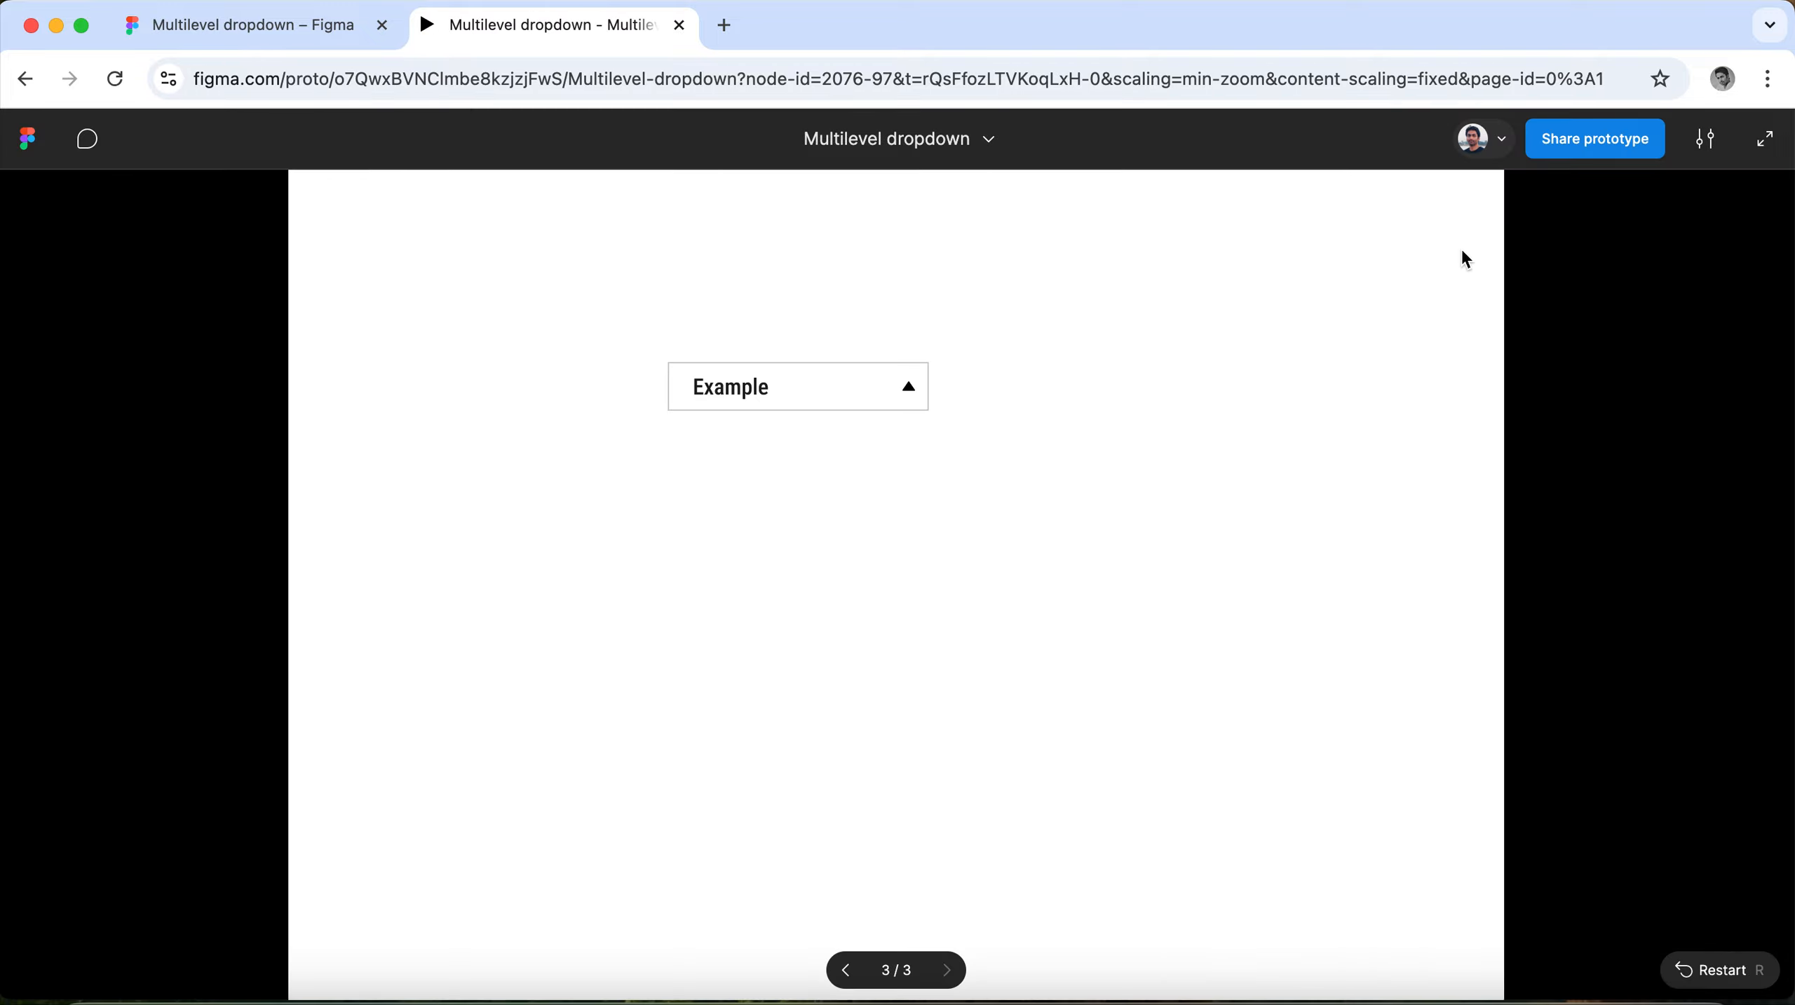
Open the Example dropdown, expand Example-3, and test opening and closing its Example-3.1 and Example-3.2 sublists.
left_click(862, 386)
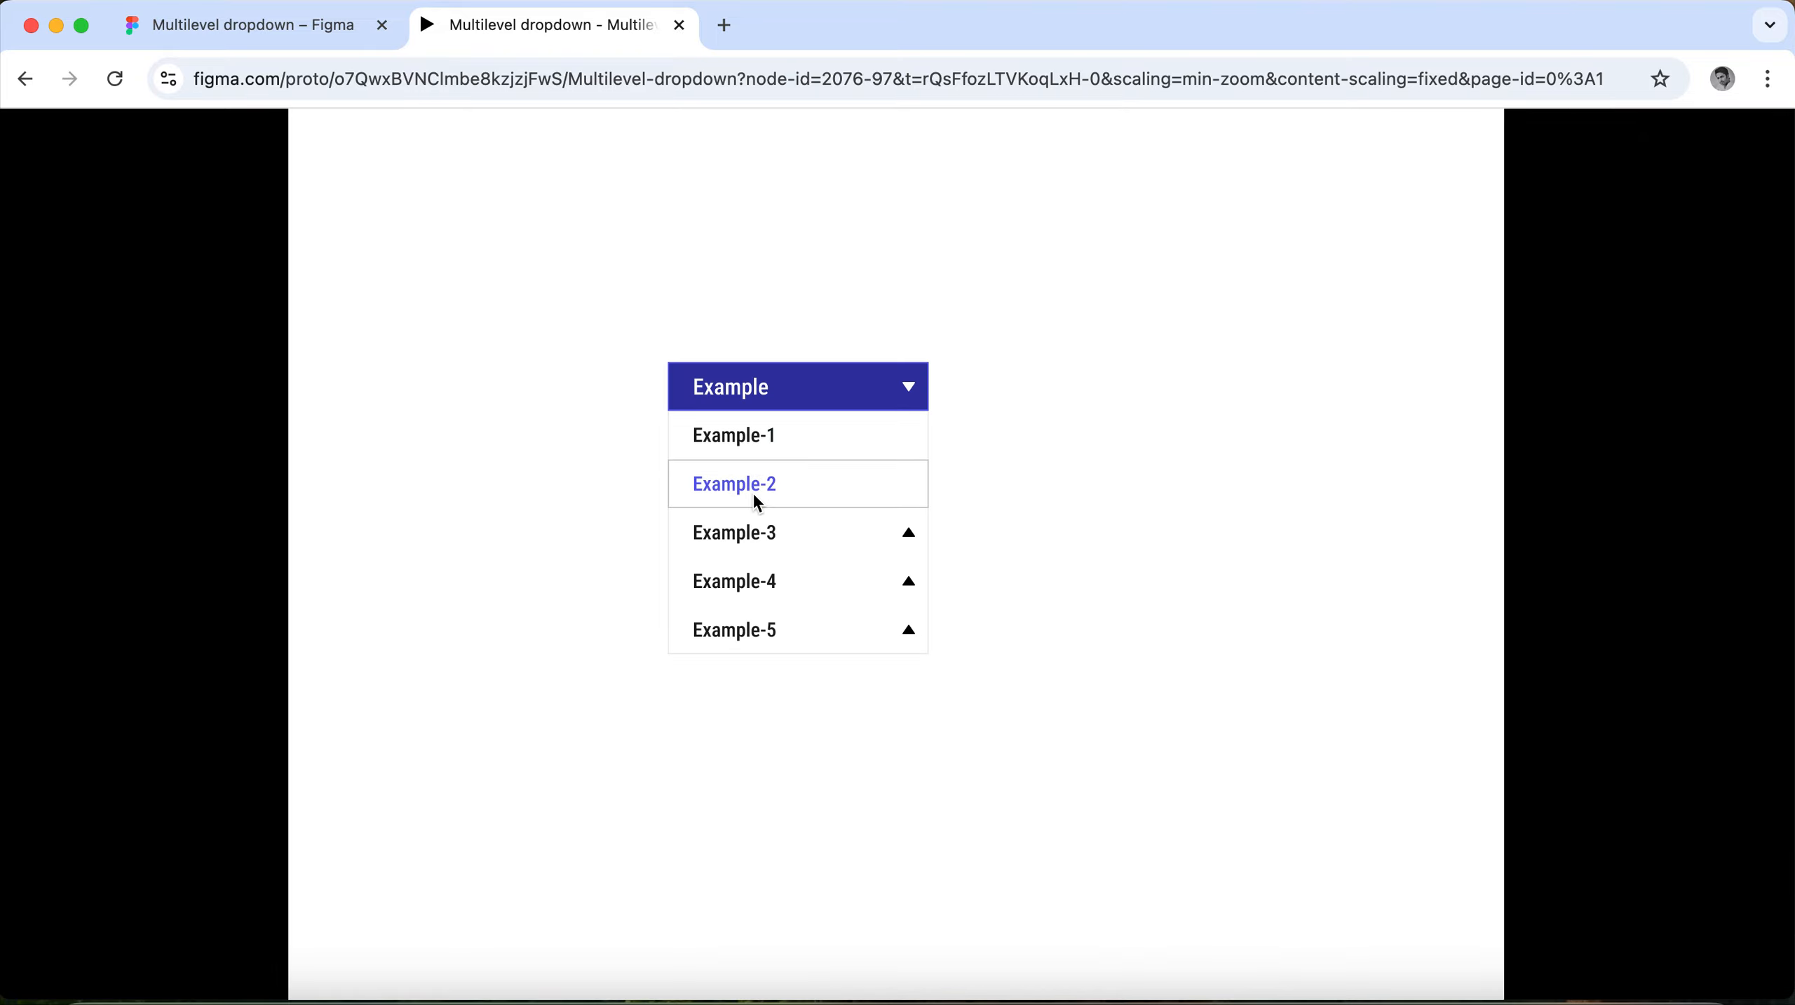
left_click(758, 537)
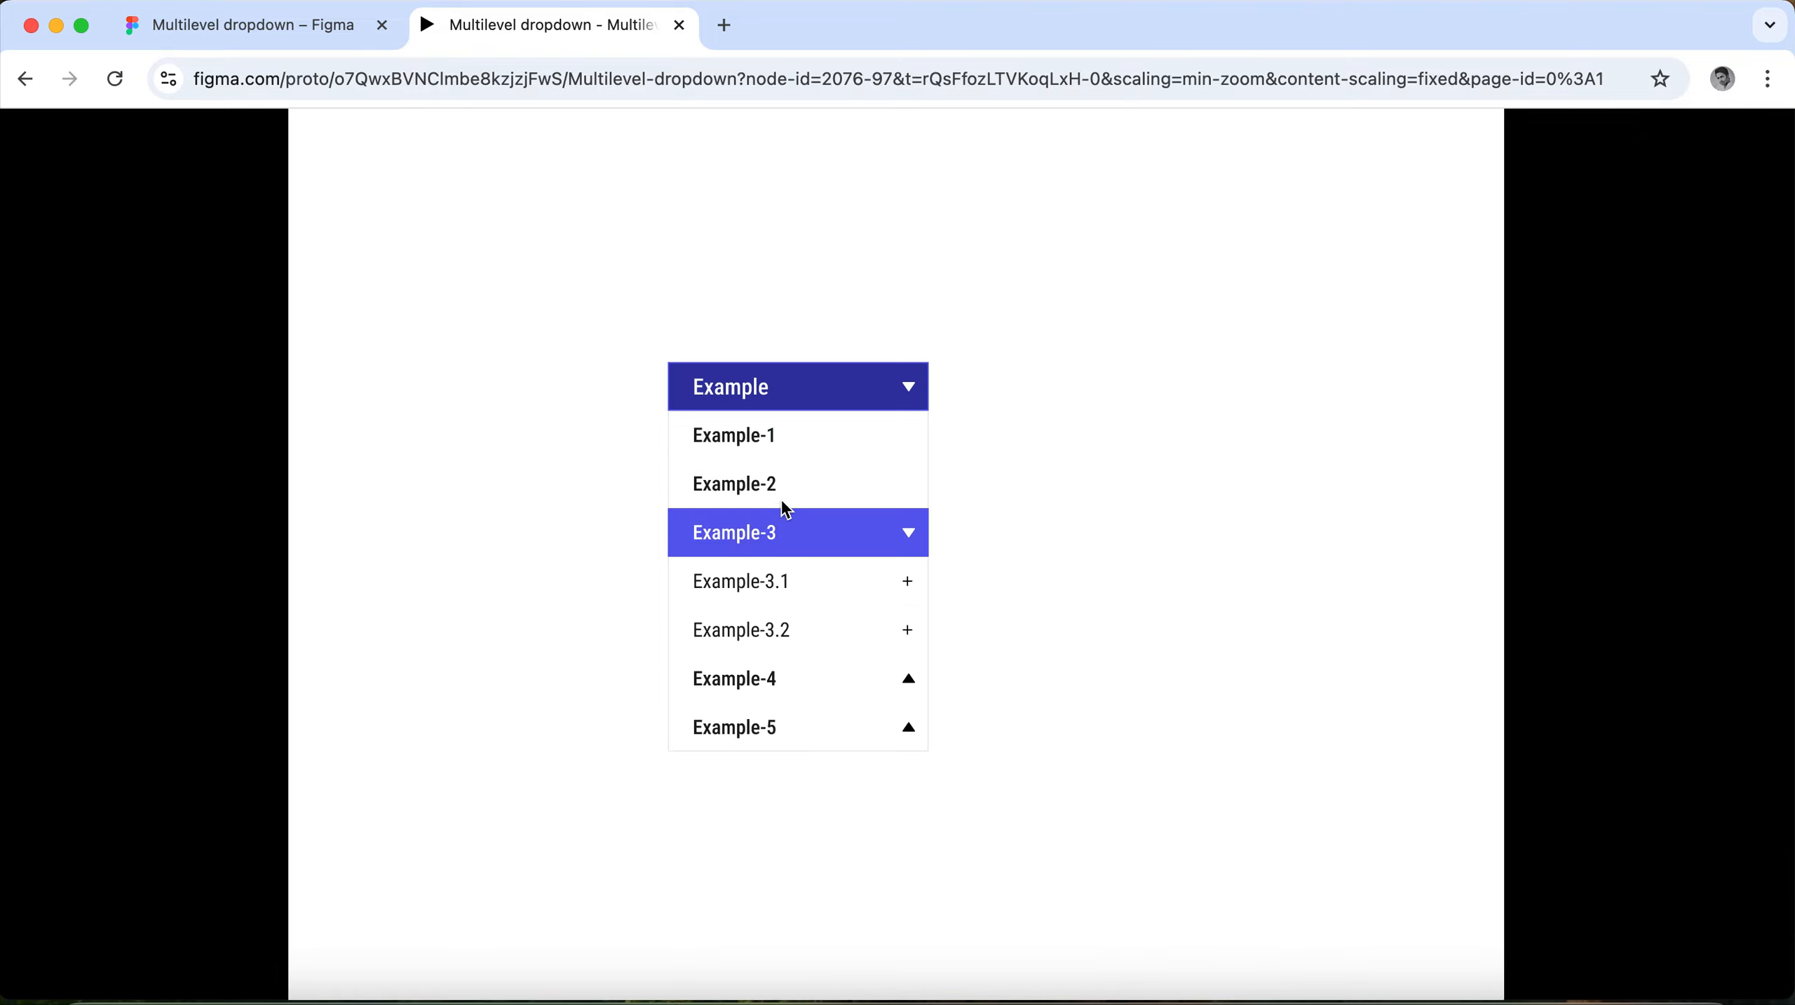
scroll(784, 509, "down", 3)
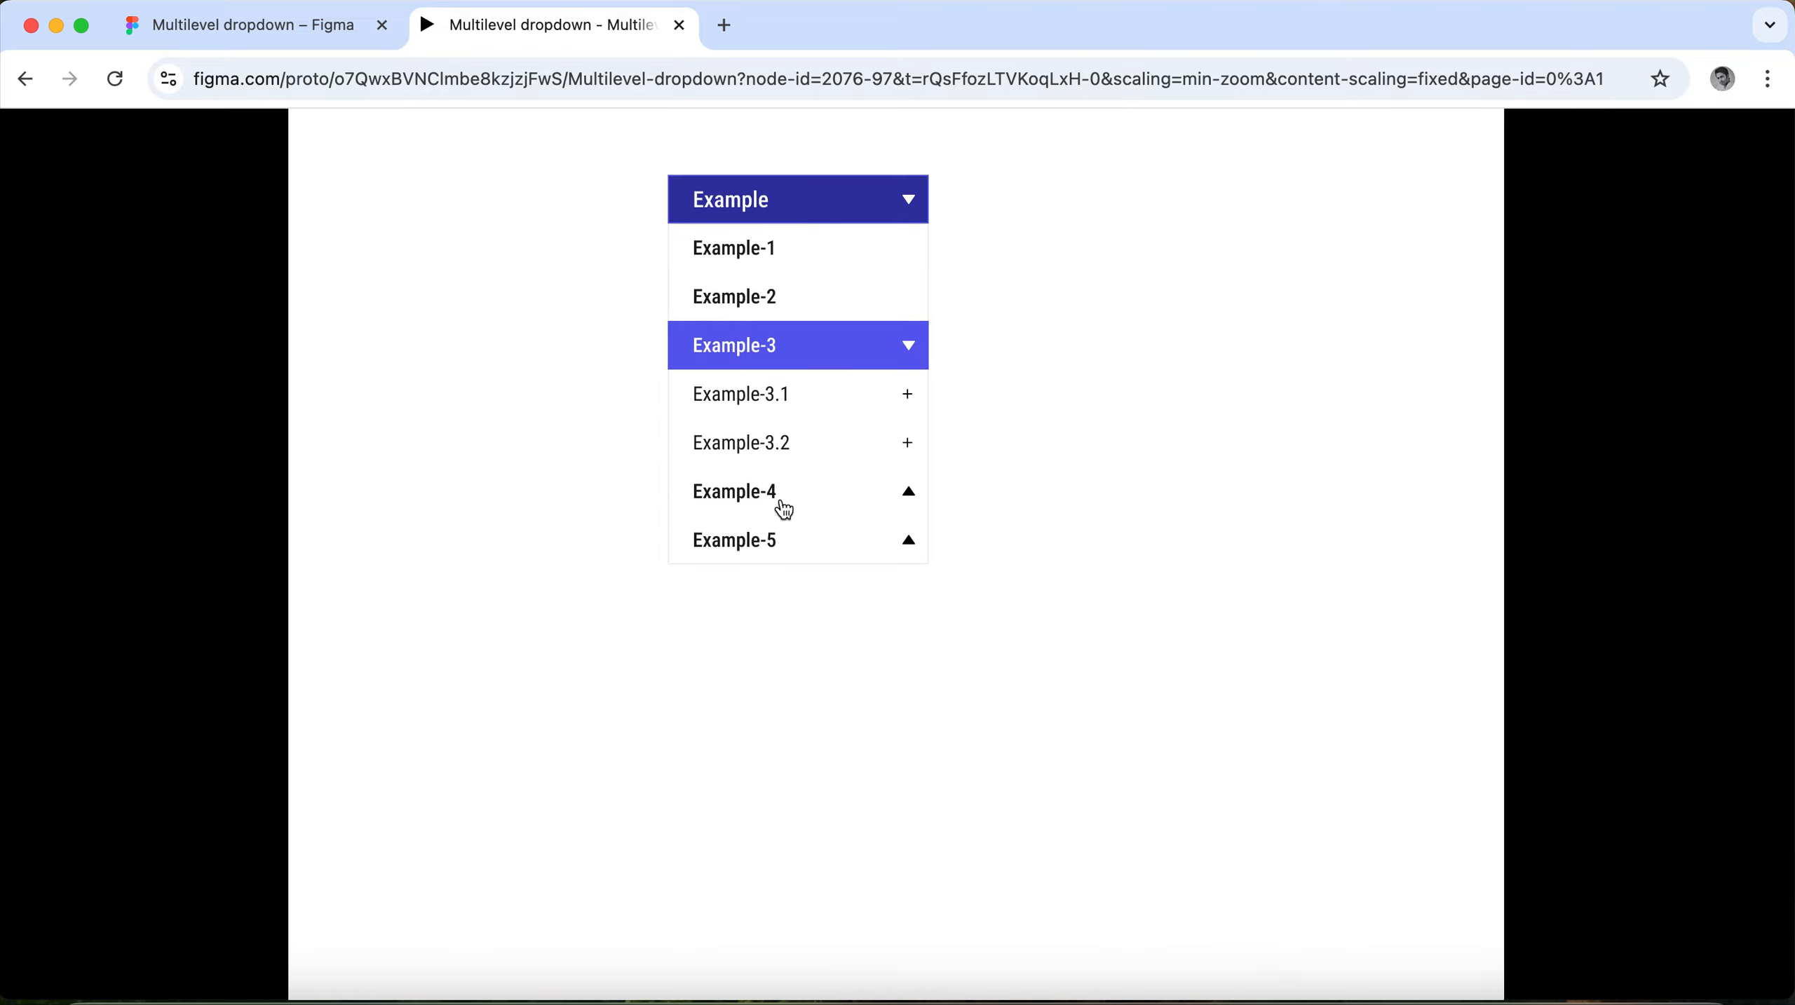
left_click(769, 401)
left_click(771, 401)
left_click(771, 401)
left_click(771, 401)
left_click(771, 401)
left_click(770, 401)
left_click(772, 445)
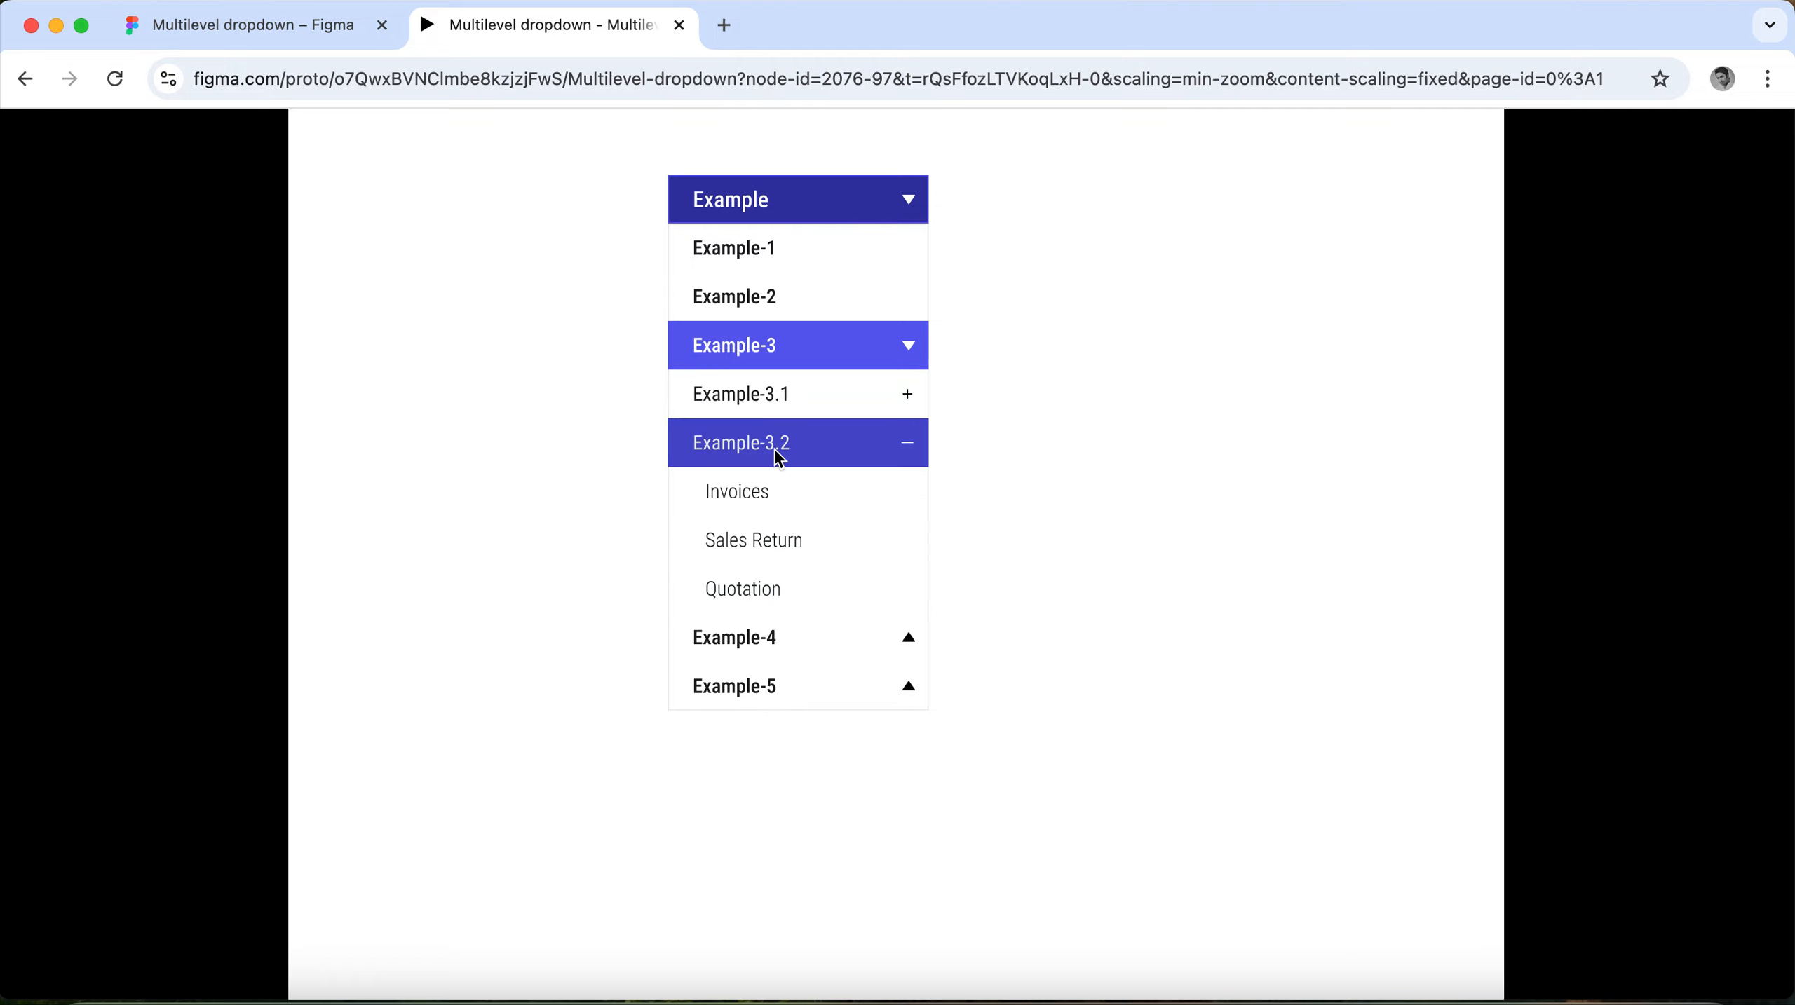
left_click(777, 454)
left_click(778, 454)
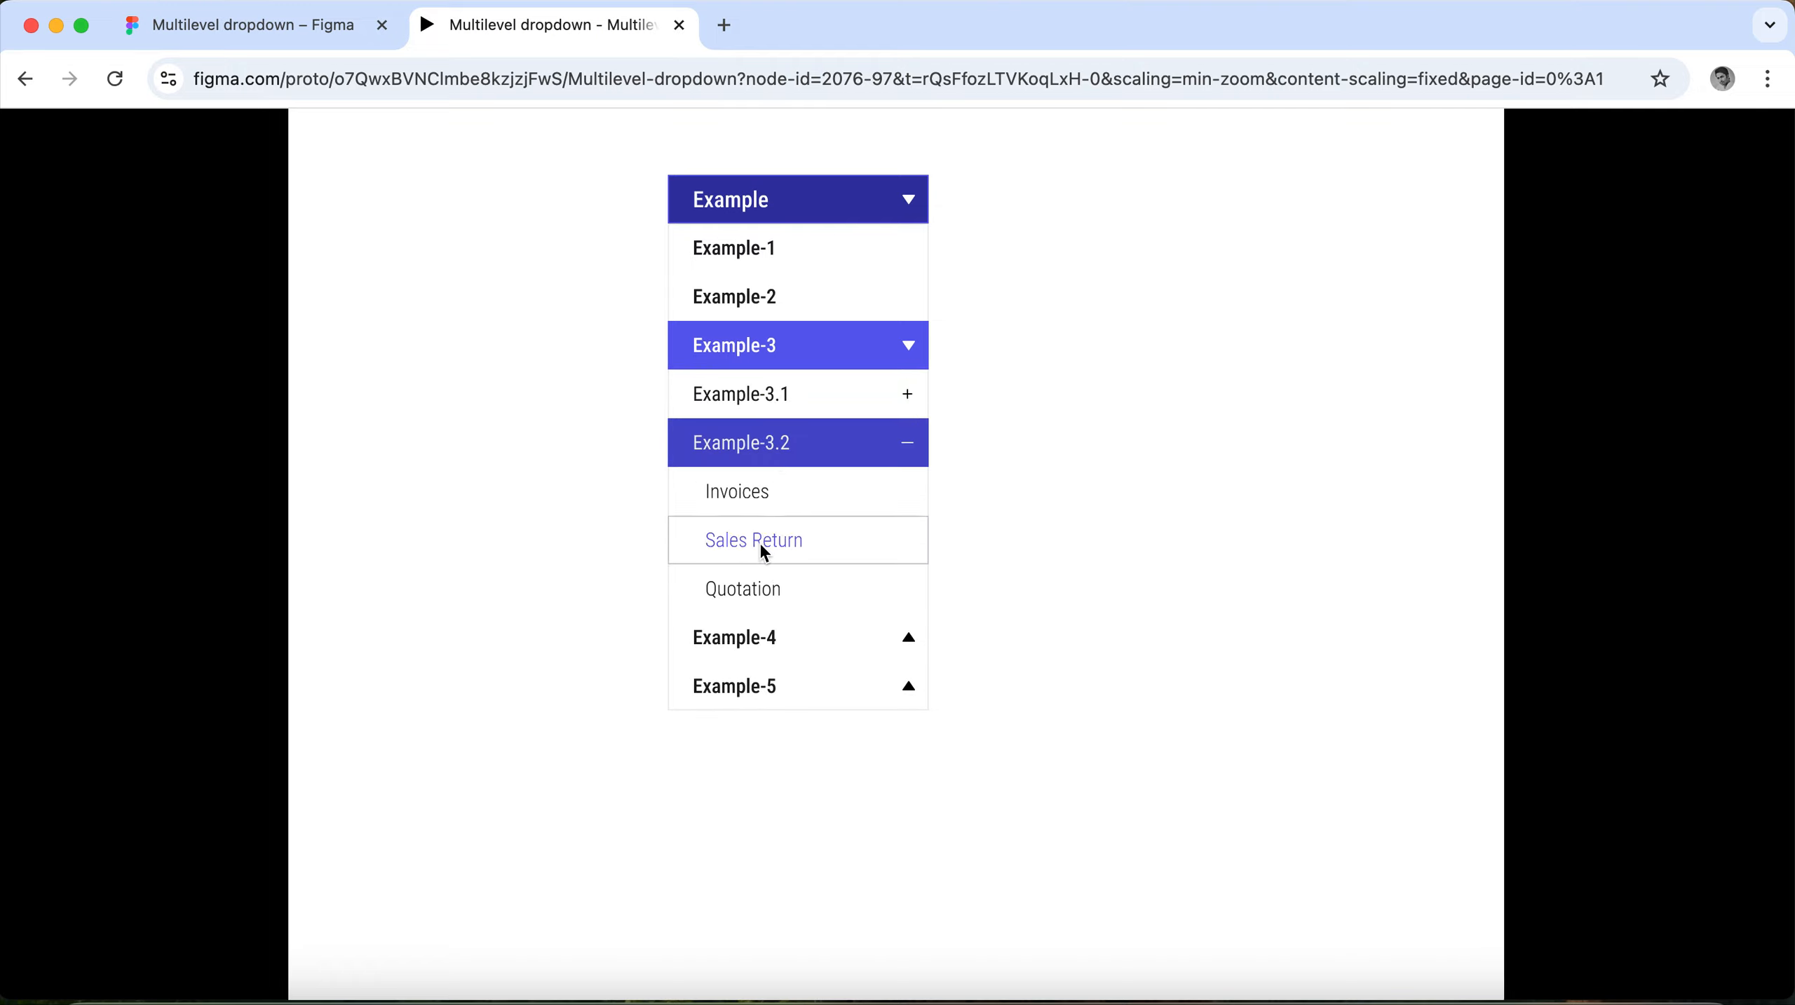
left_click(774, 443)
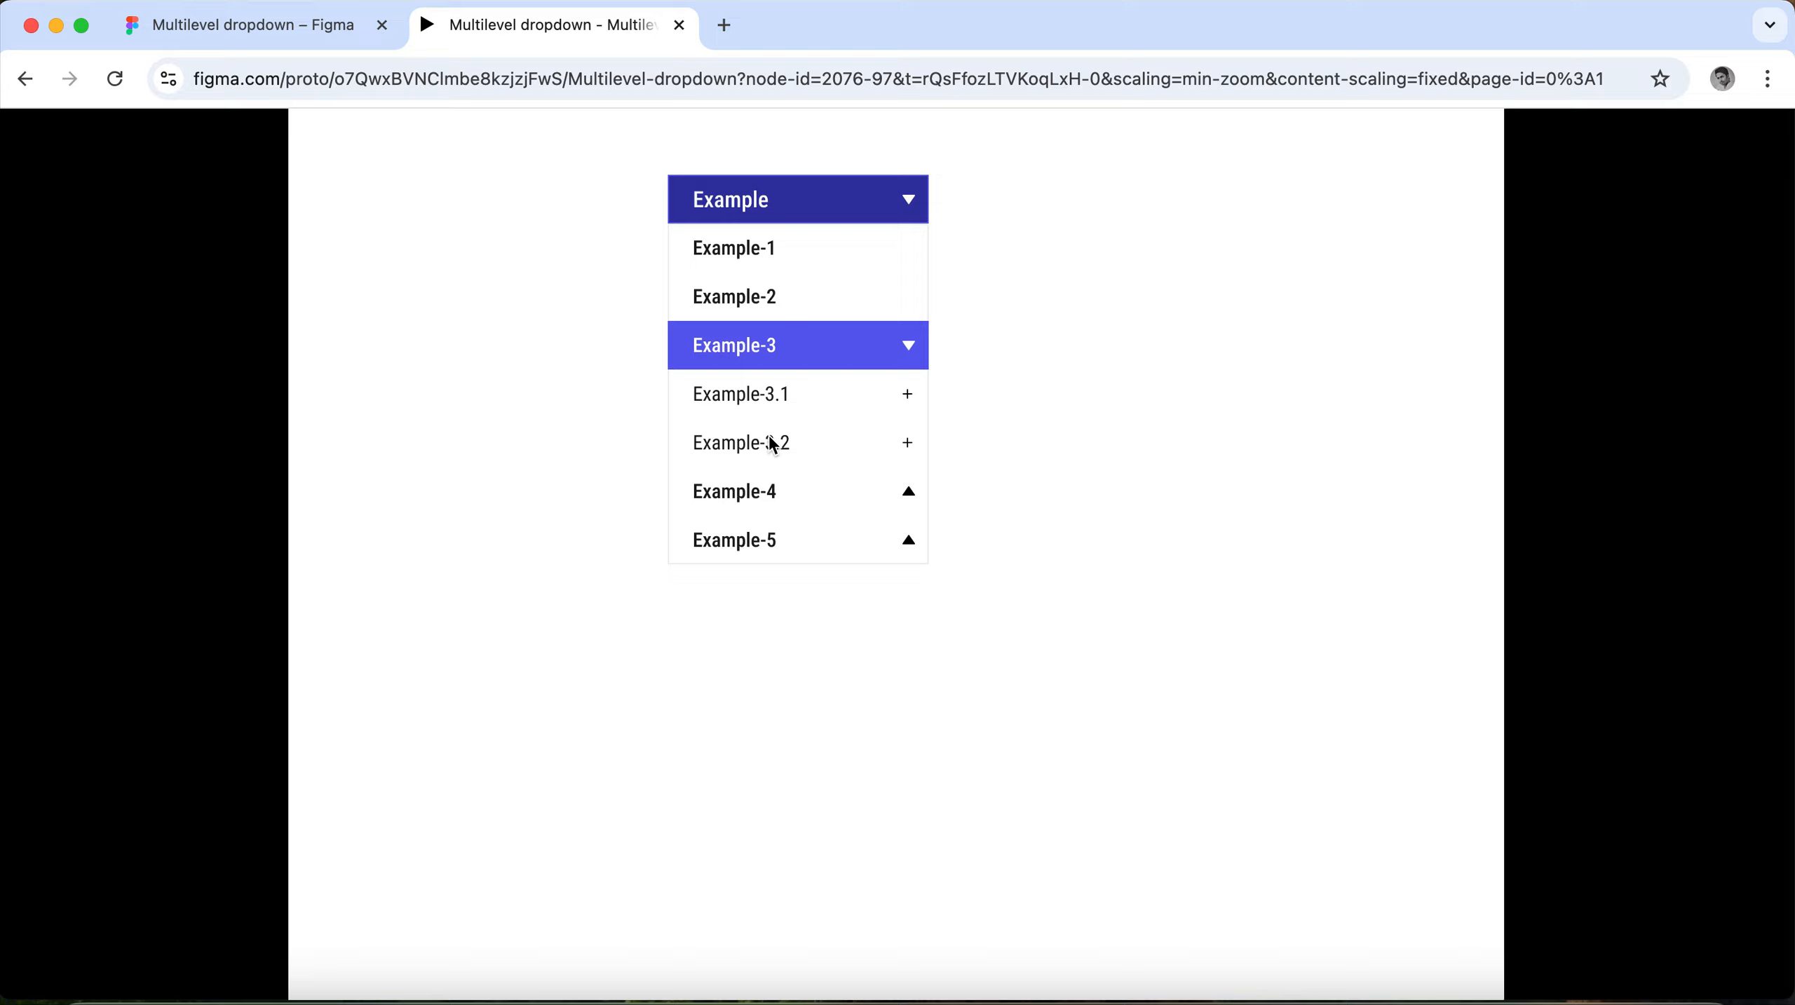
Expand Example-4 and test opening and closing its Example-4.1 sublist.
left_click(767, 500)
left_click(770, 550)
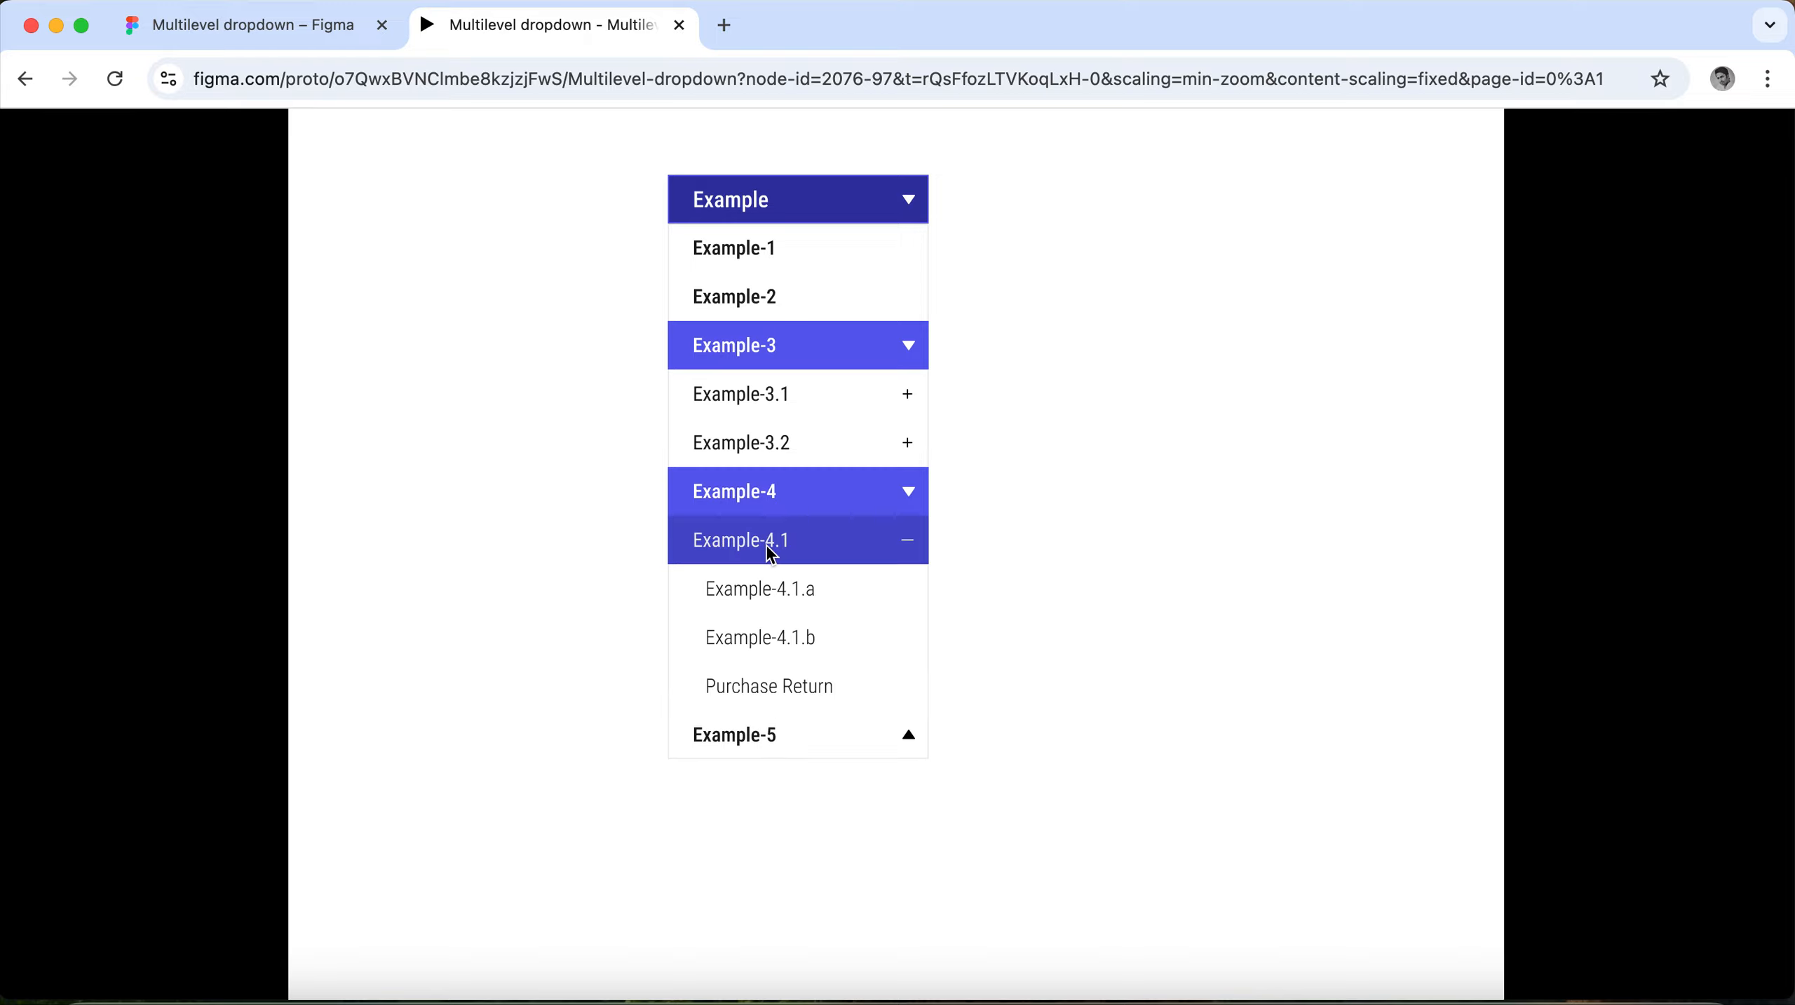
left_click(796, 543)
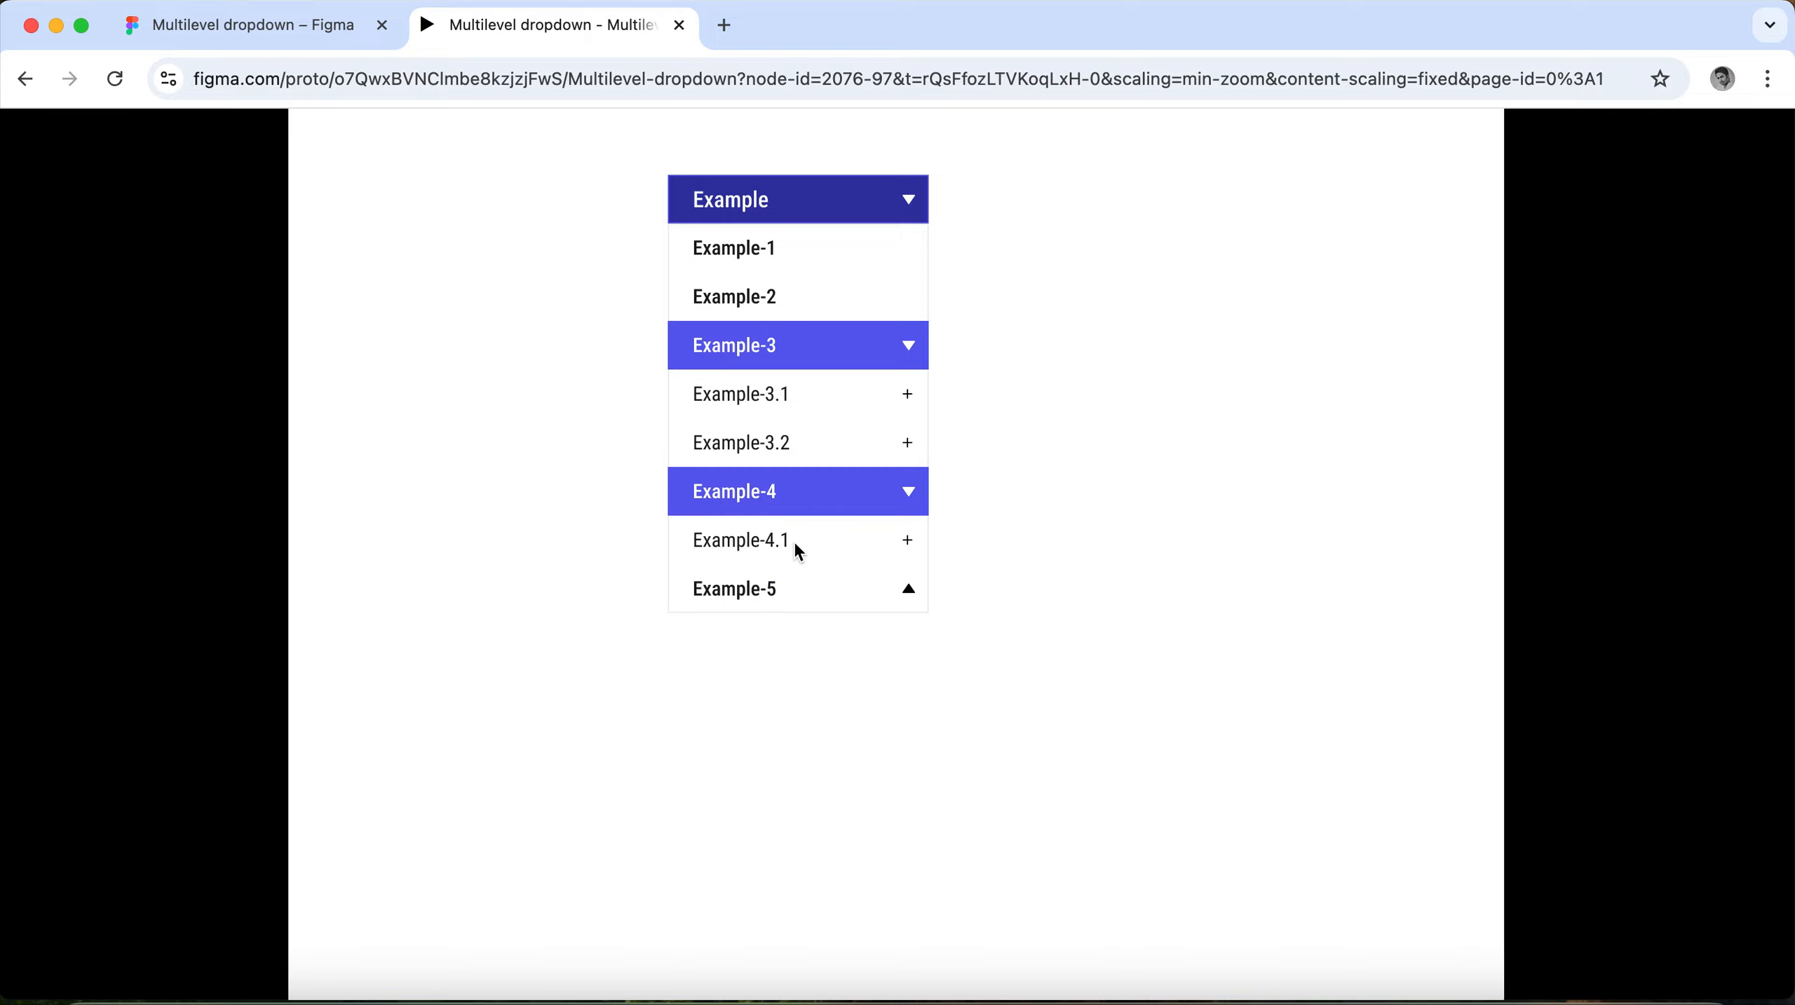
Expand Example-5 and test opening and closing its Example-5.1 and Example-5.2 sublists.
left_click(770, 590)
scroll(859, 538, "down", 1)
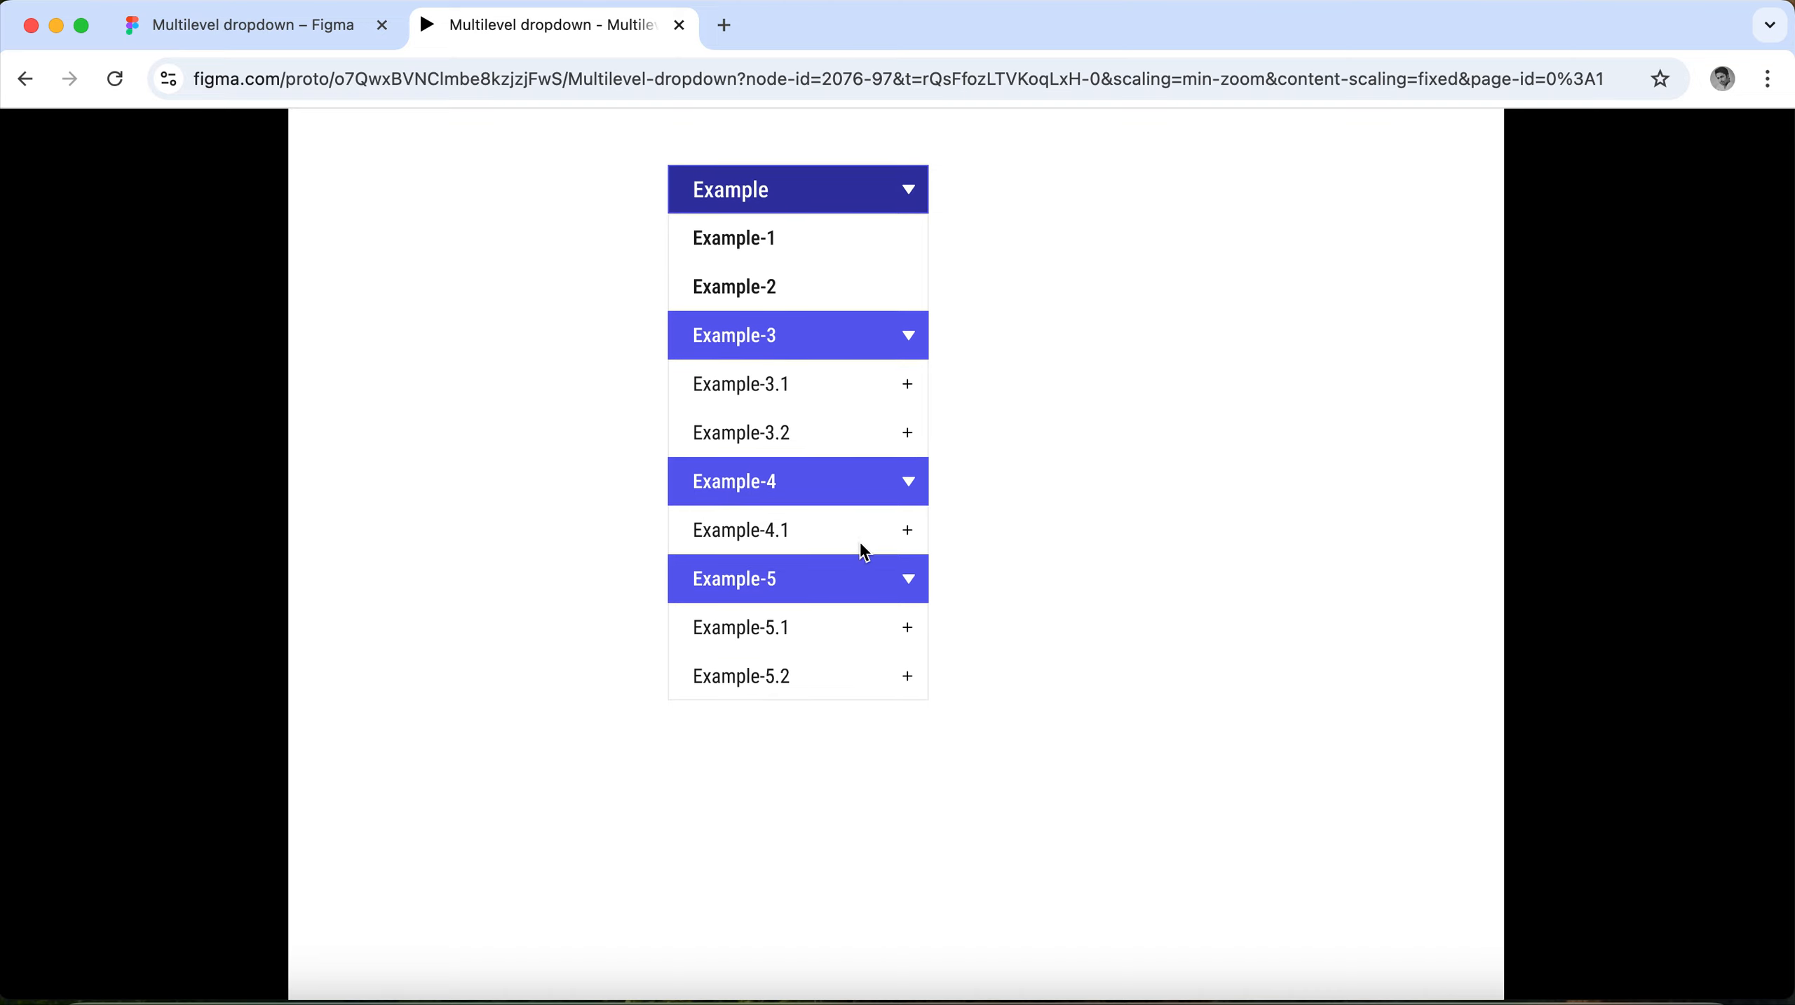
left_click(766, 630)
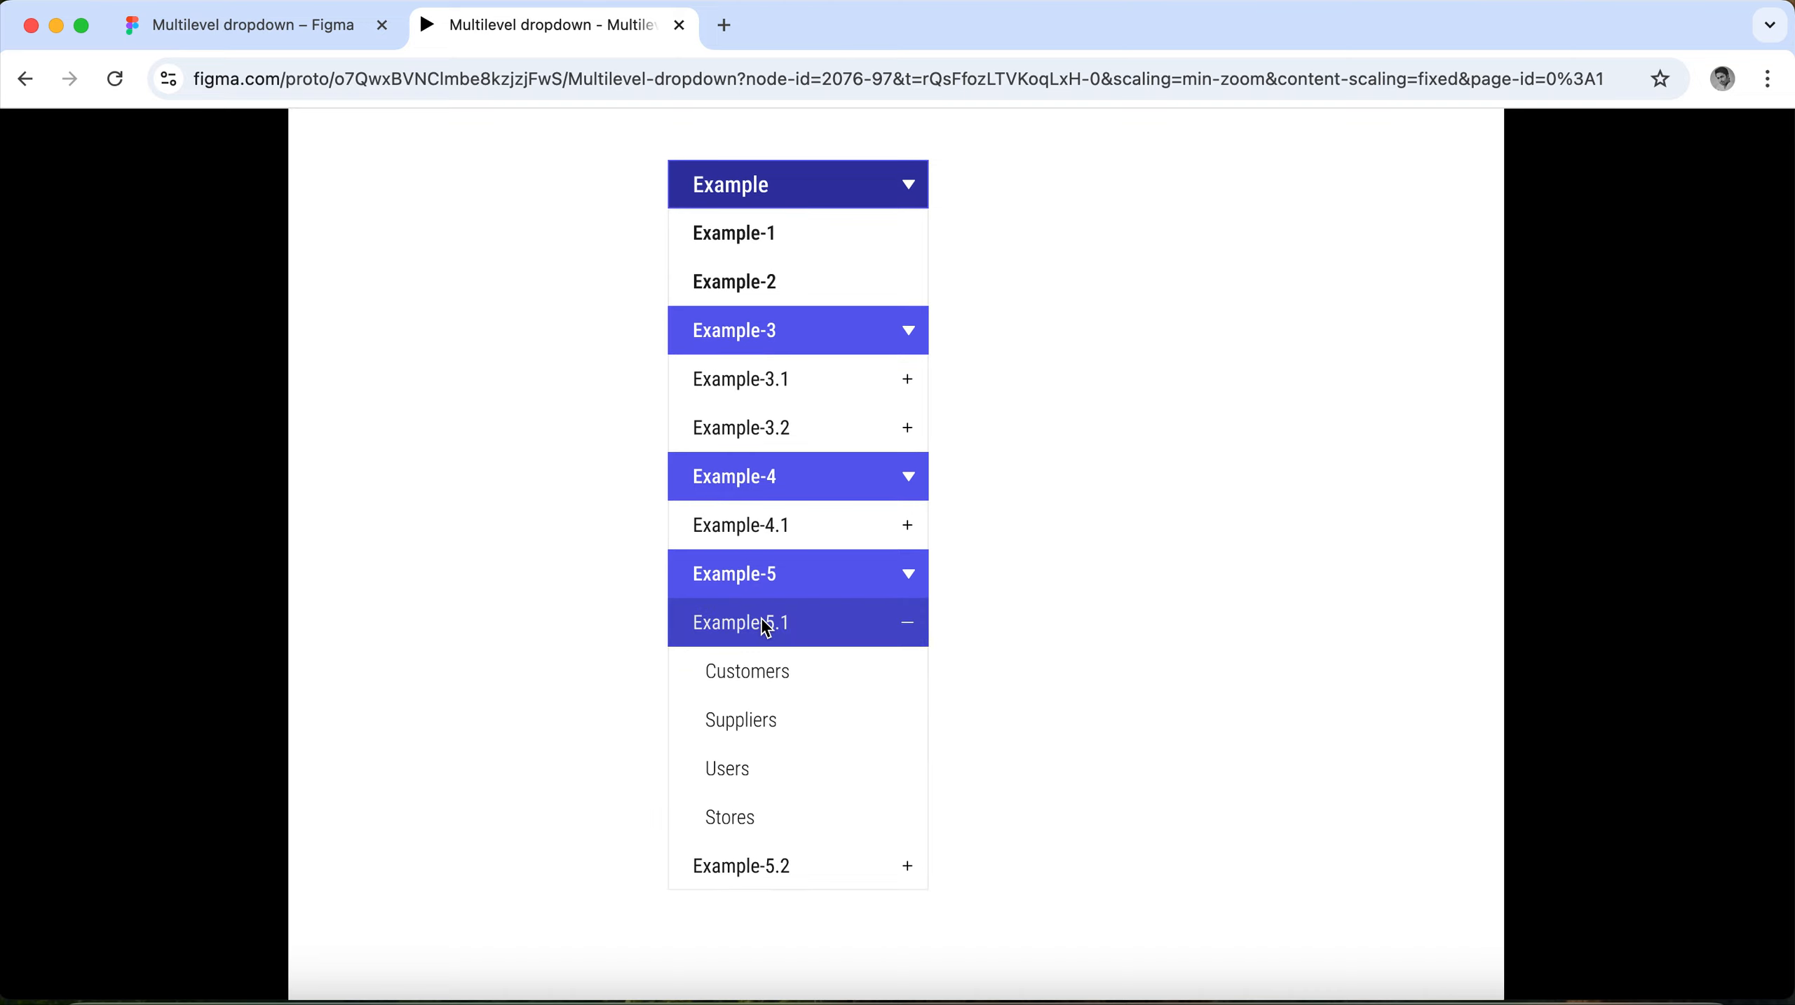
left_click(766, 629)
left_click(767, 673)
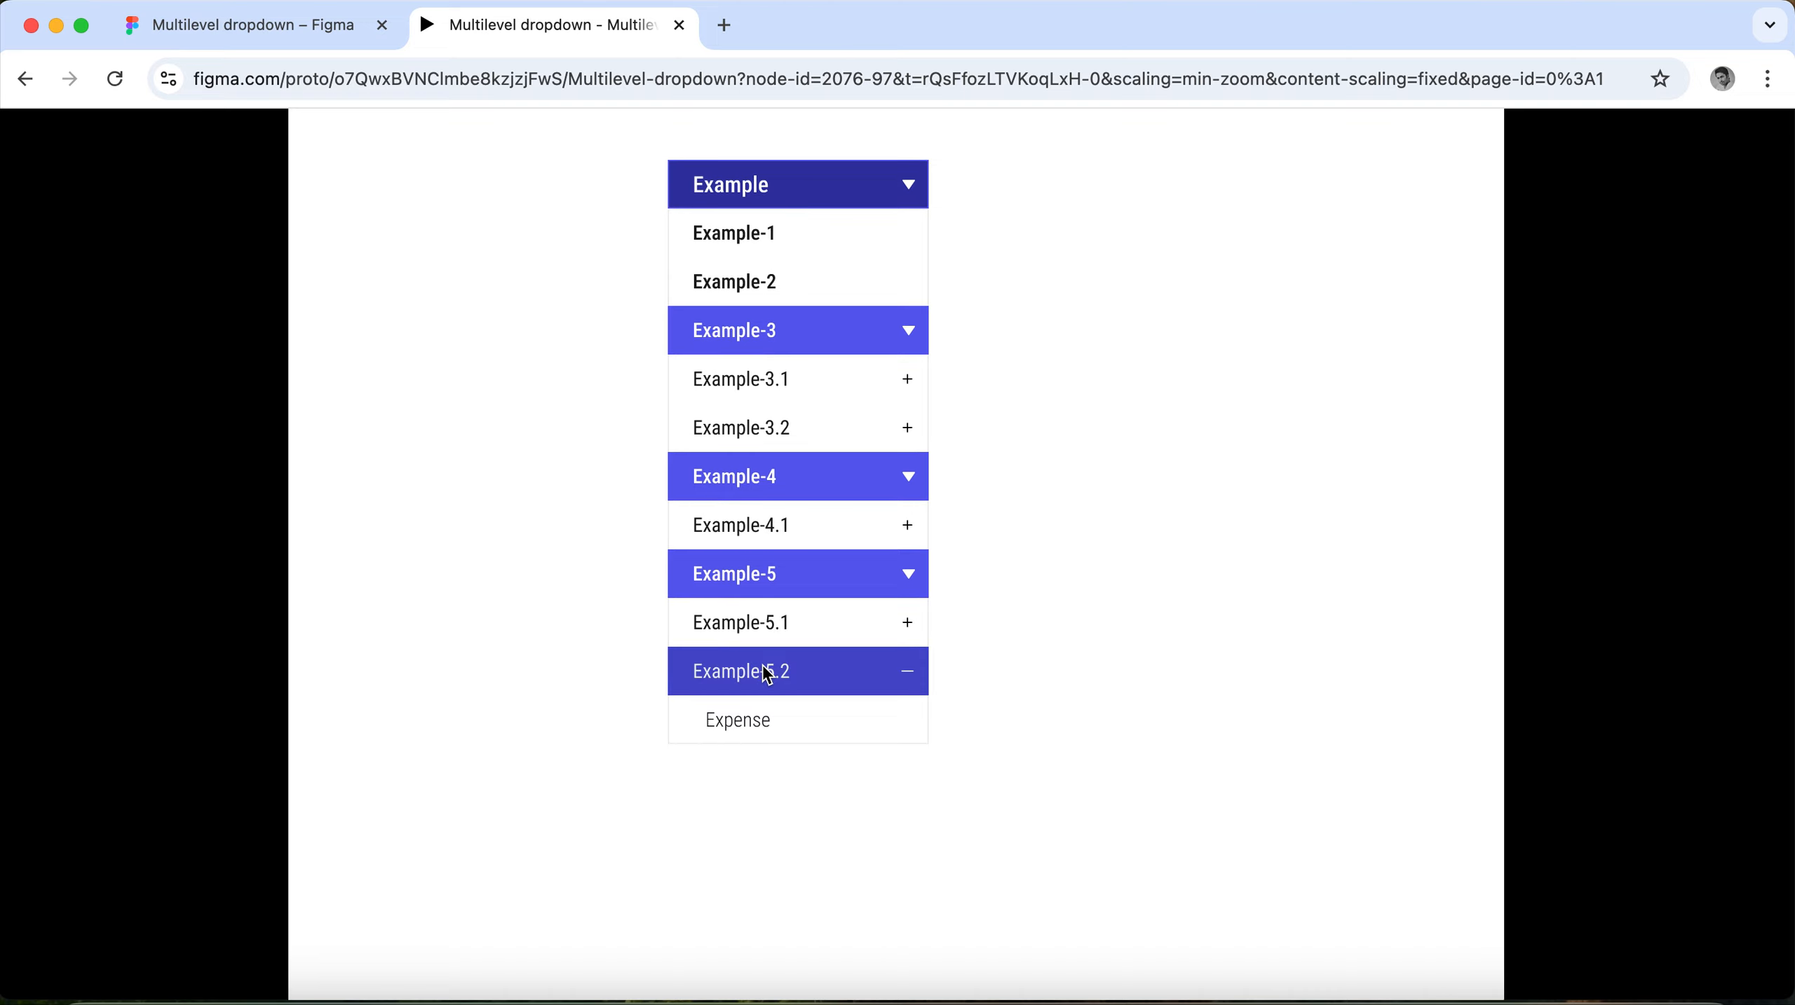
left_click(767, 674)
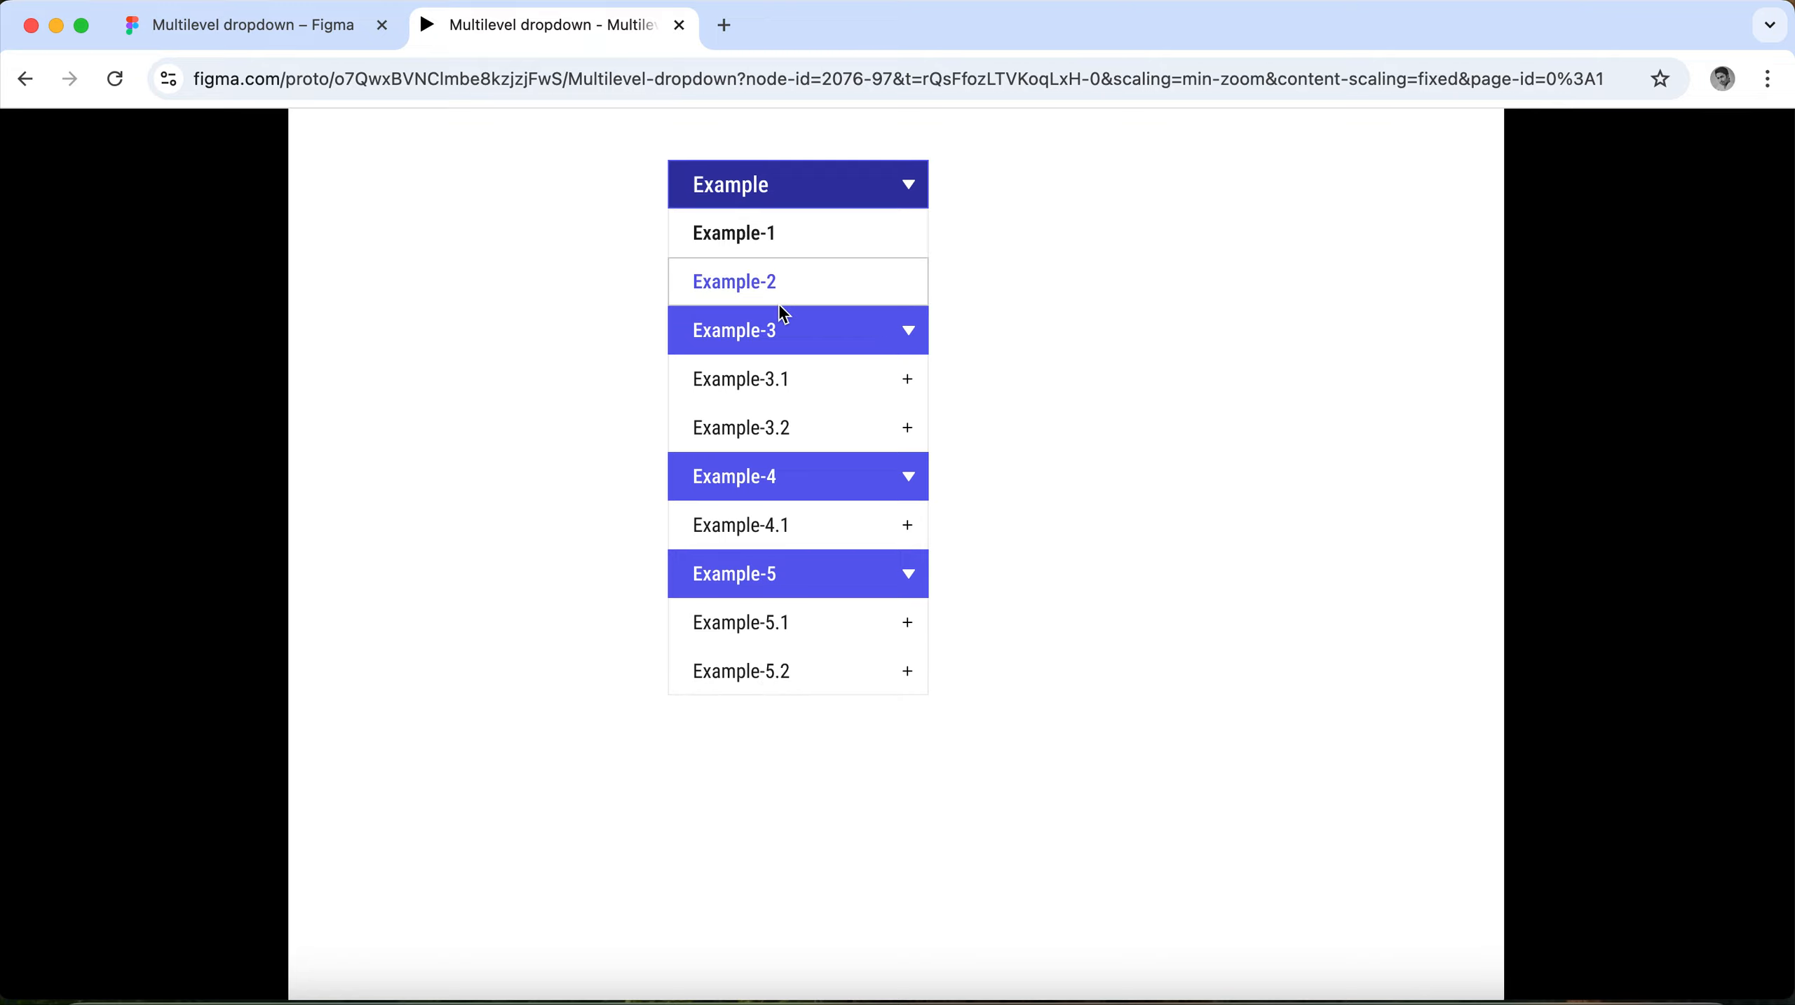
Collapse the Example-3, Example-4 and Example-5 headers in the prototype.
left_click(866, 345)
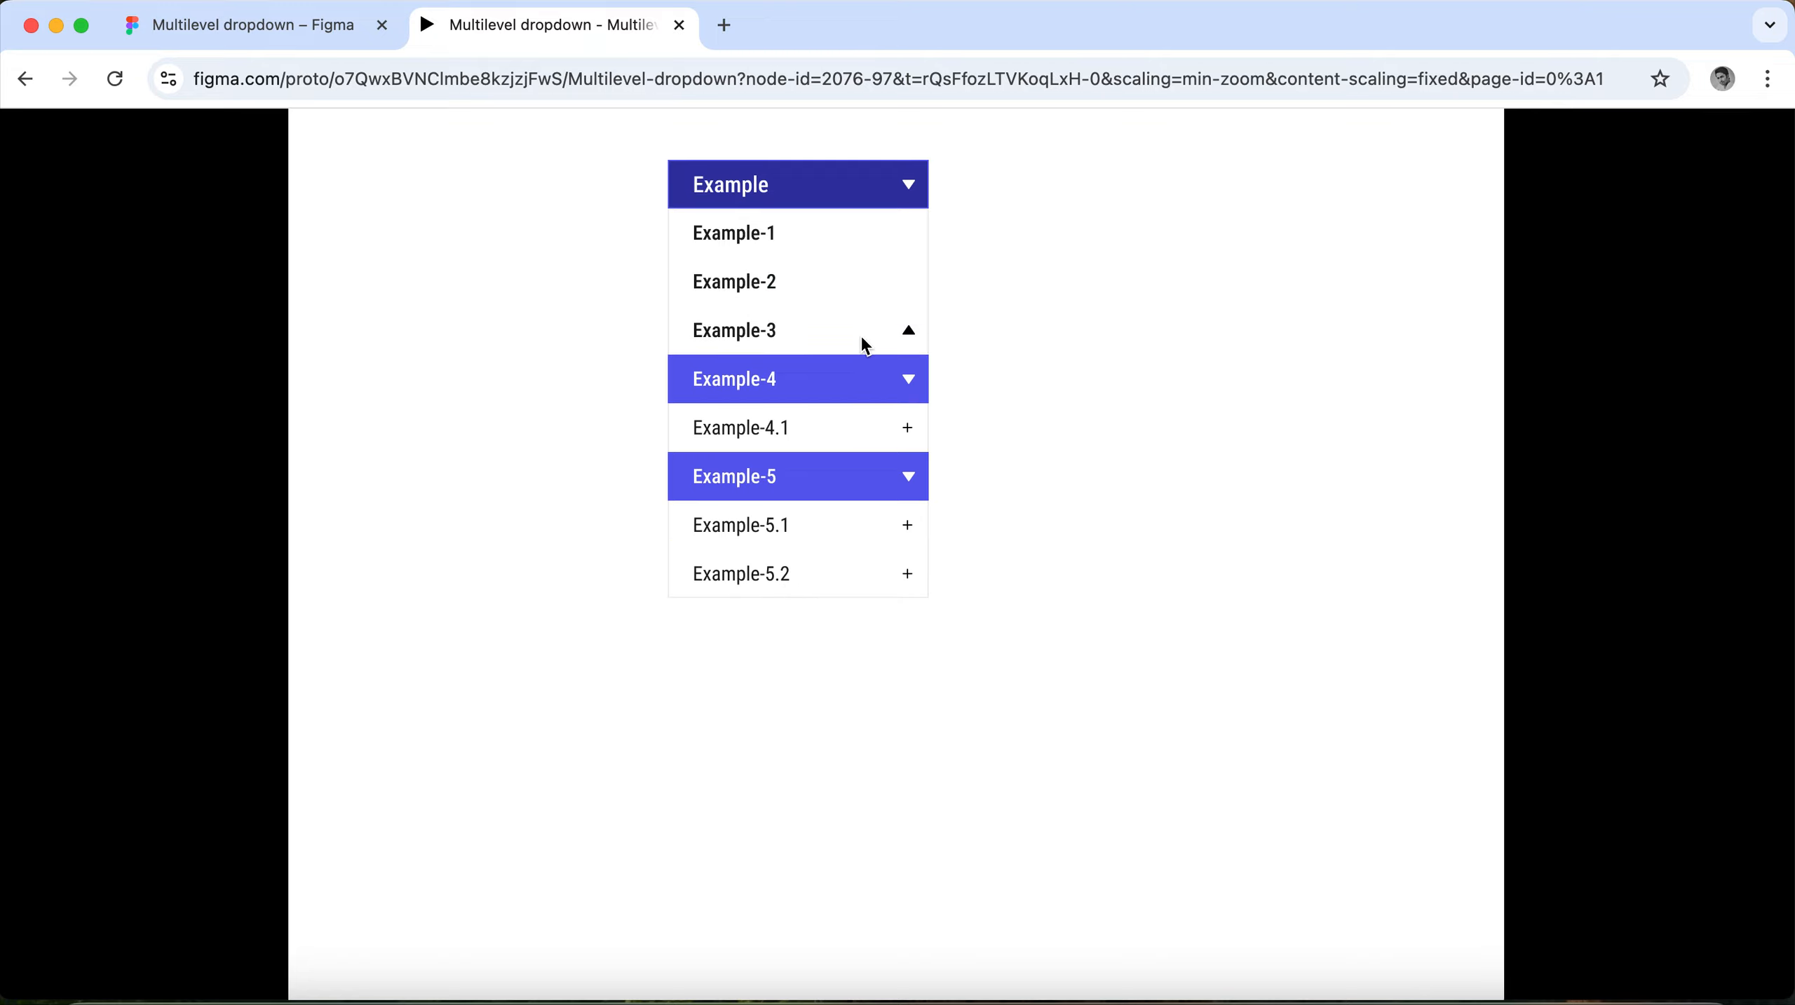
left_click(843, 380)
left_click(836, 438)
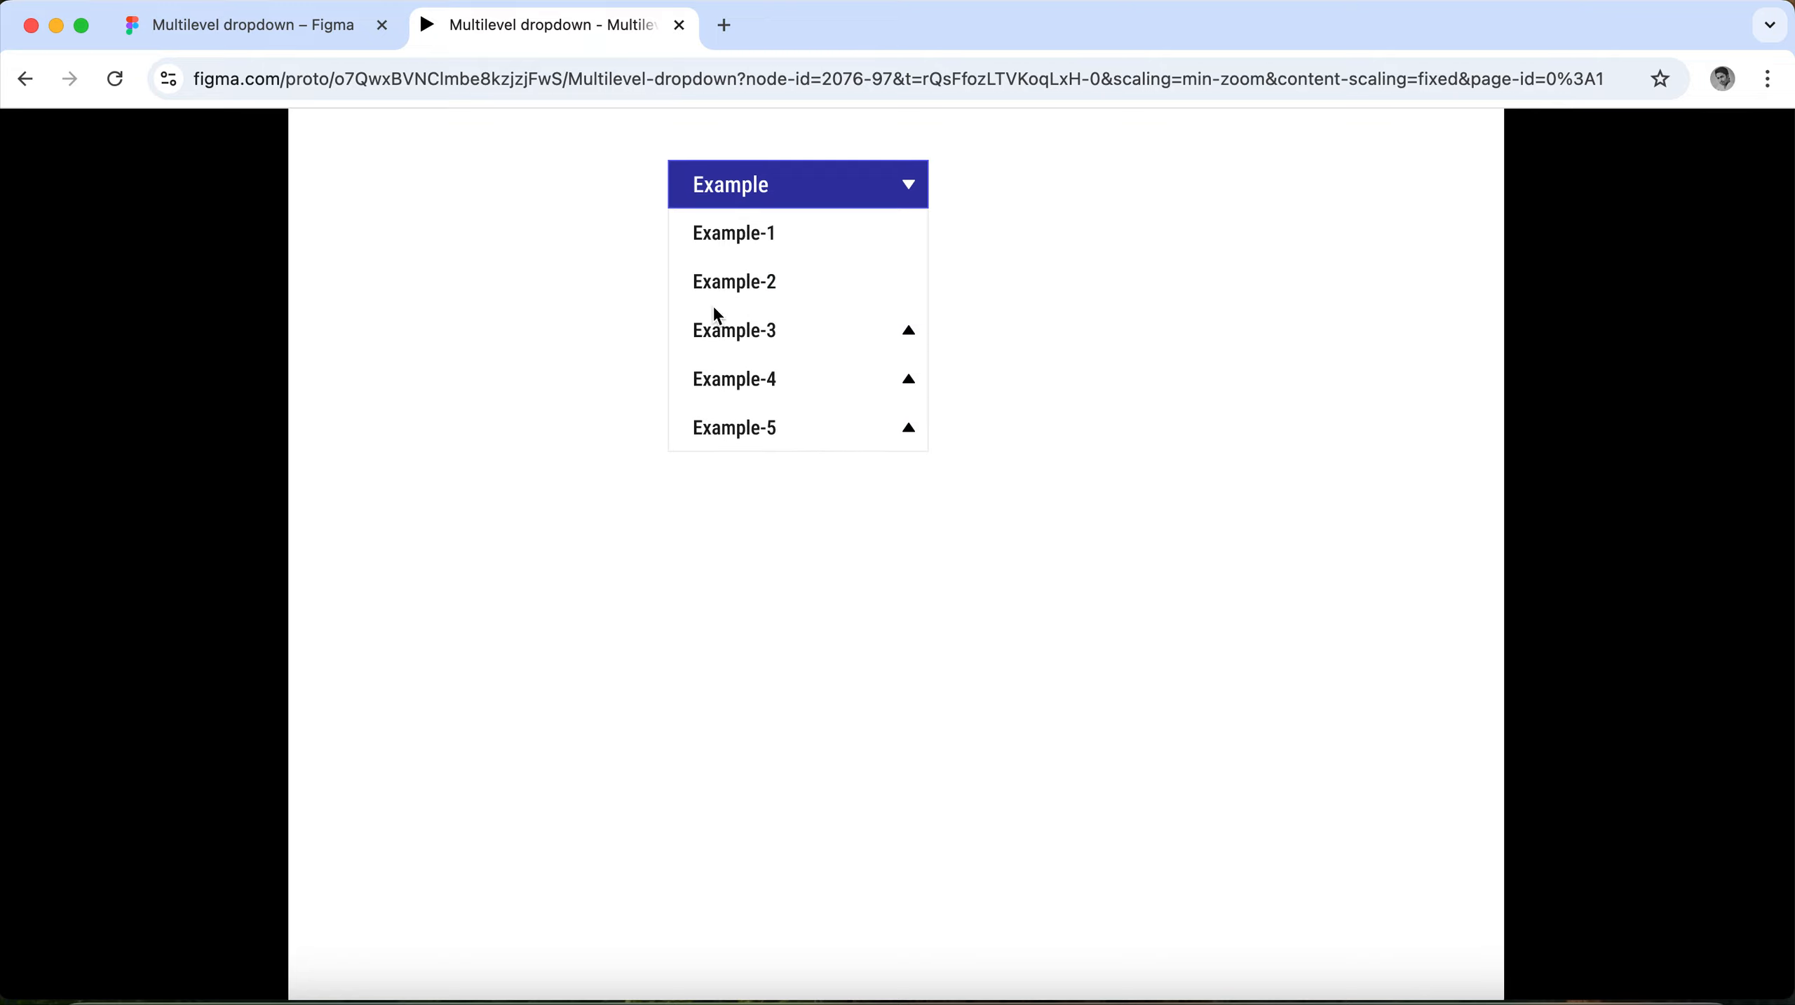
Switch back to the Multilevel dropdown design file, clear the selection and open its local variables.
left_click(280, 21)
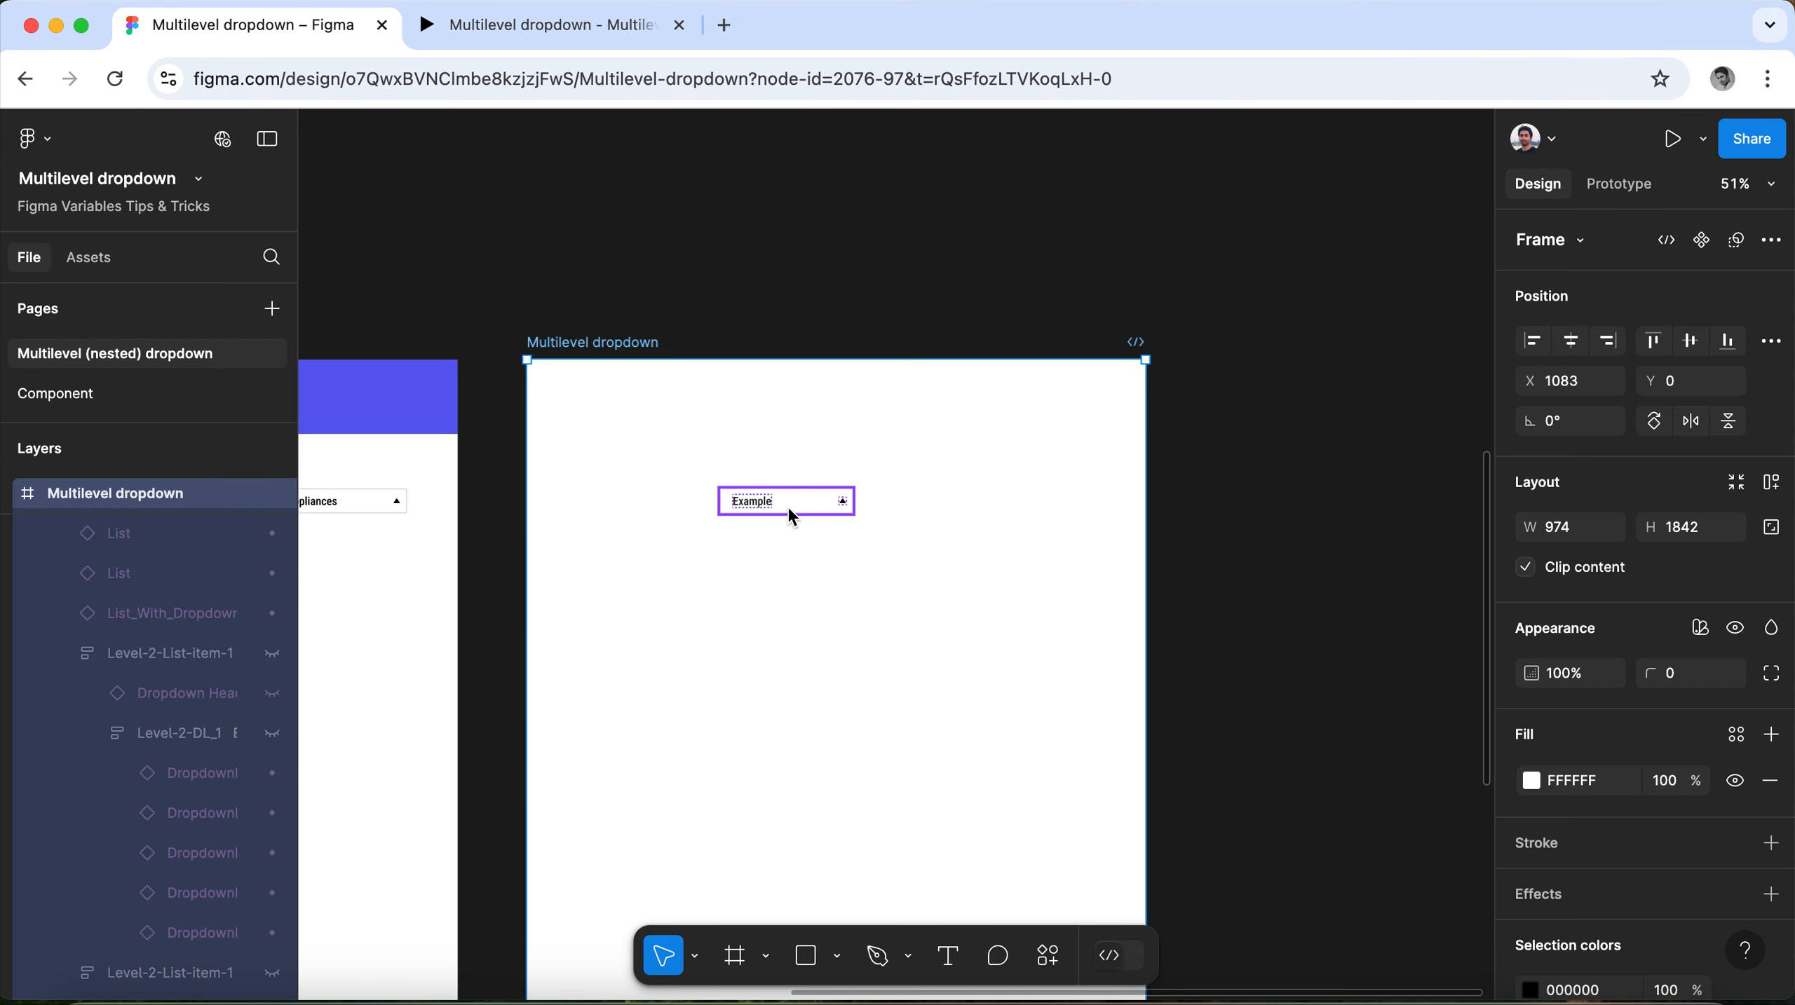
scroll(800, 610, "up", 3)
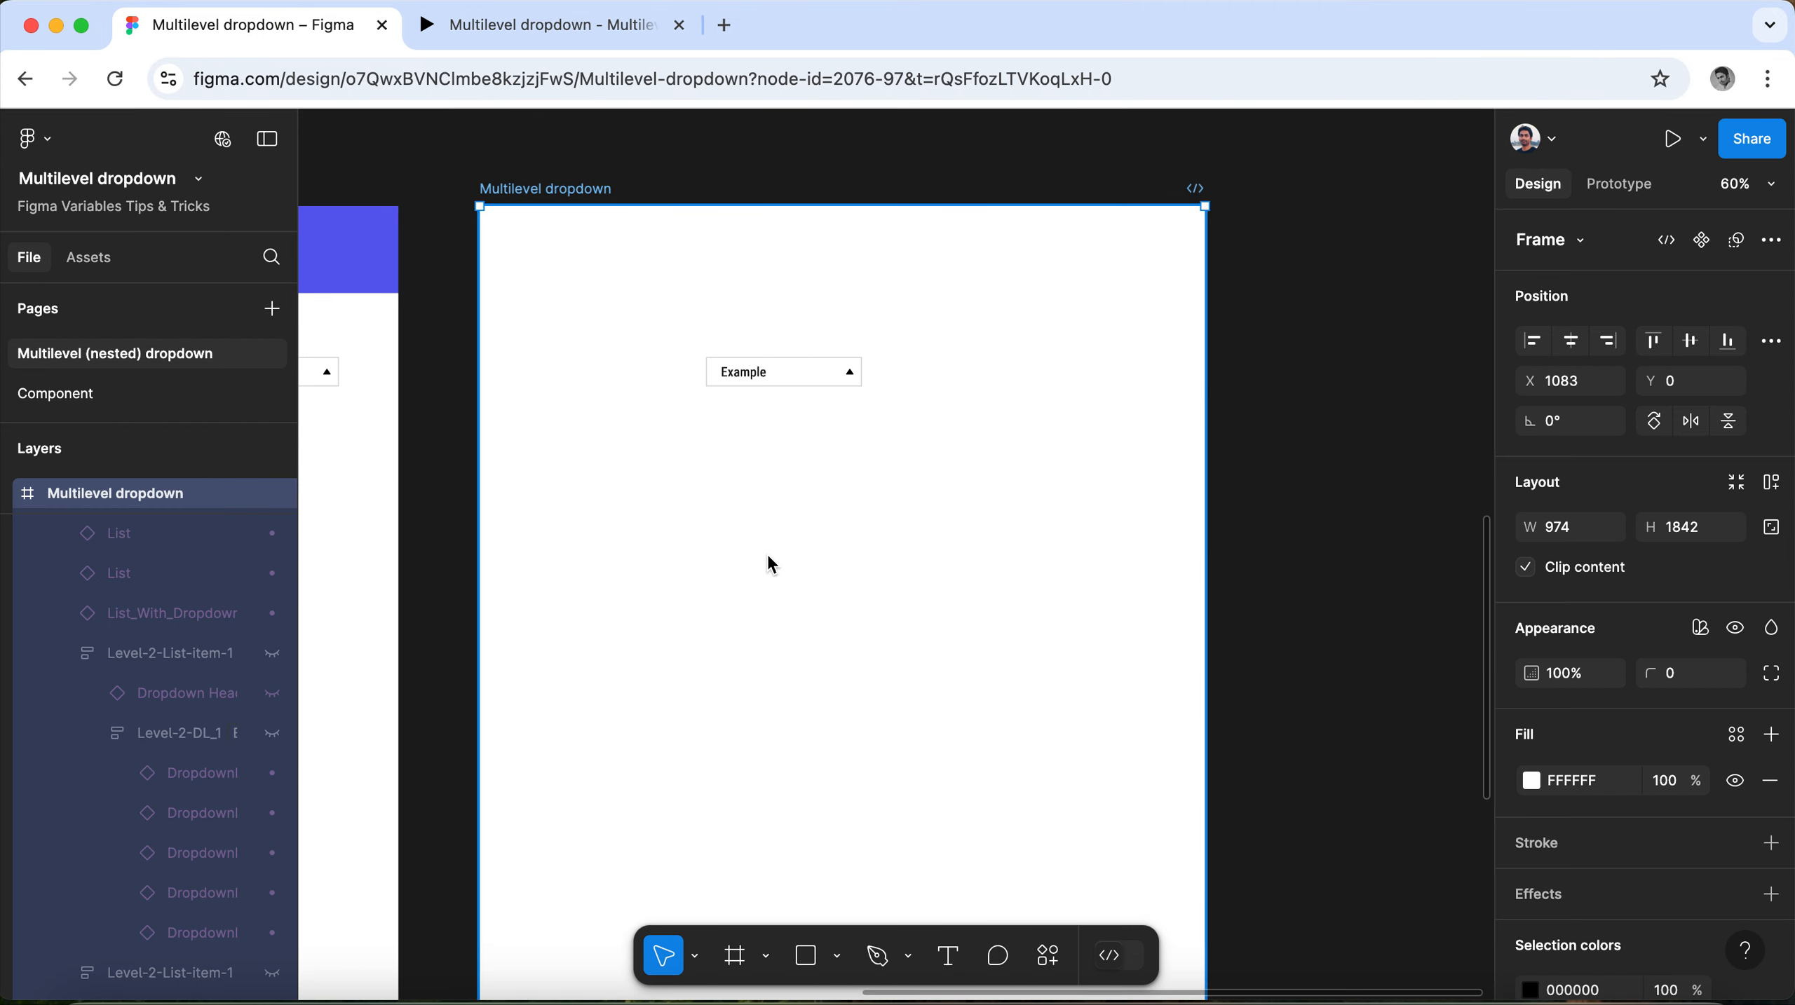
scroll(707, 413, "up", 3)
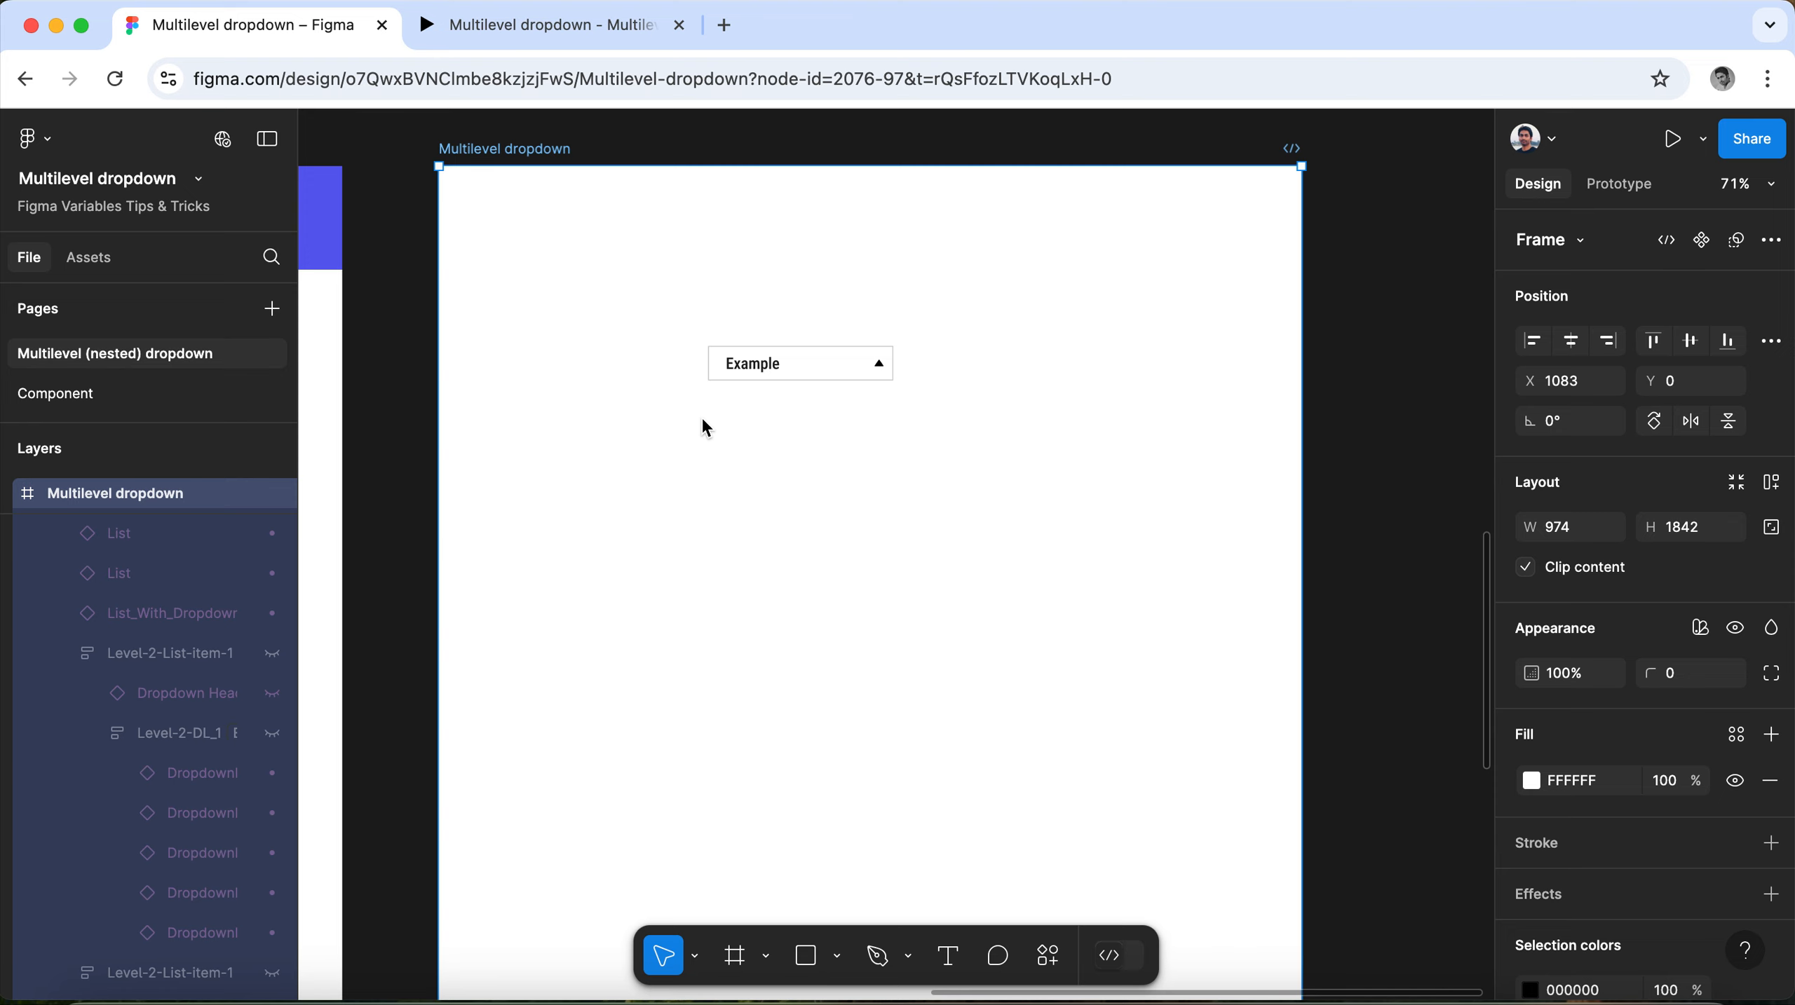
key("Escape")
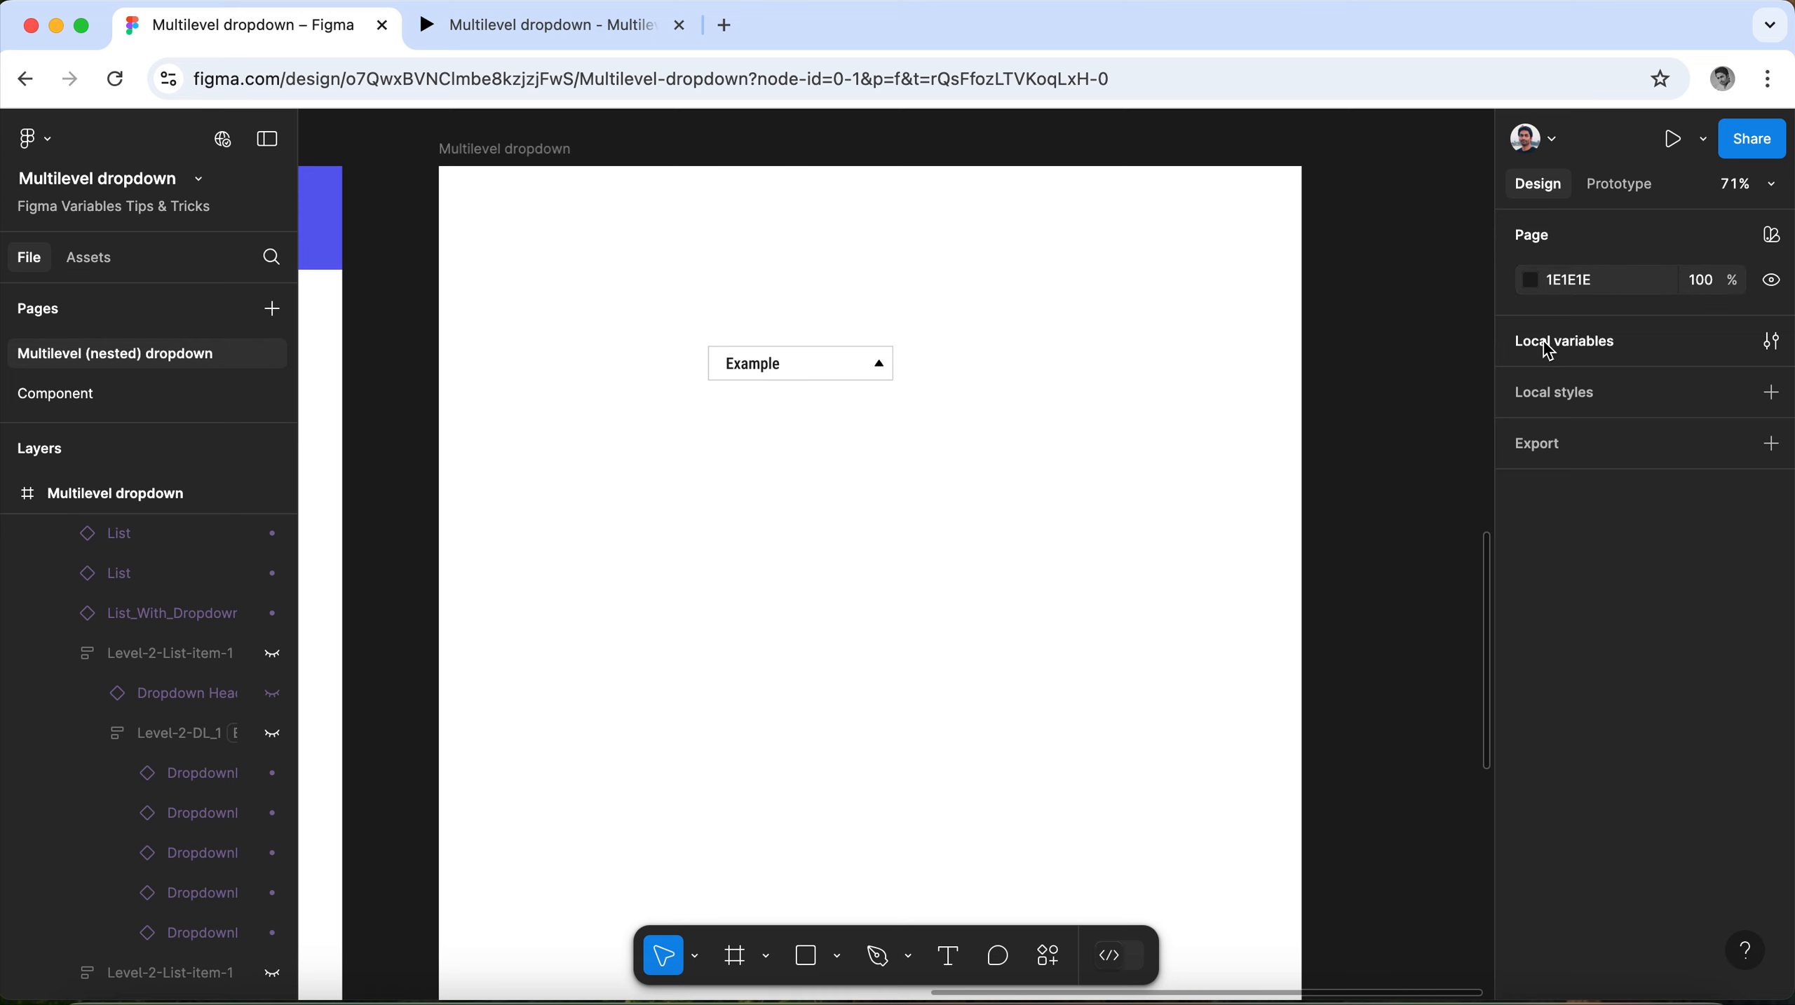
left_click(1547, 350)
Set the variables MainList and Dropdownlist-1 through Dropdownlist-5 to True in the Example mode.
left_click_drag(1158, 474, 1473, 501)
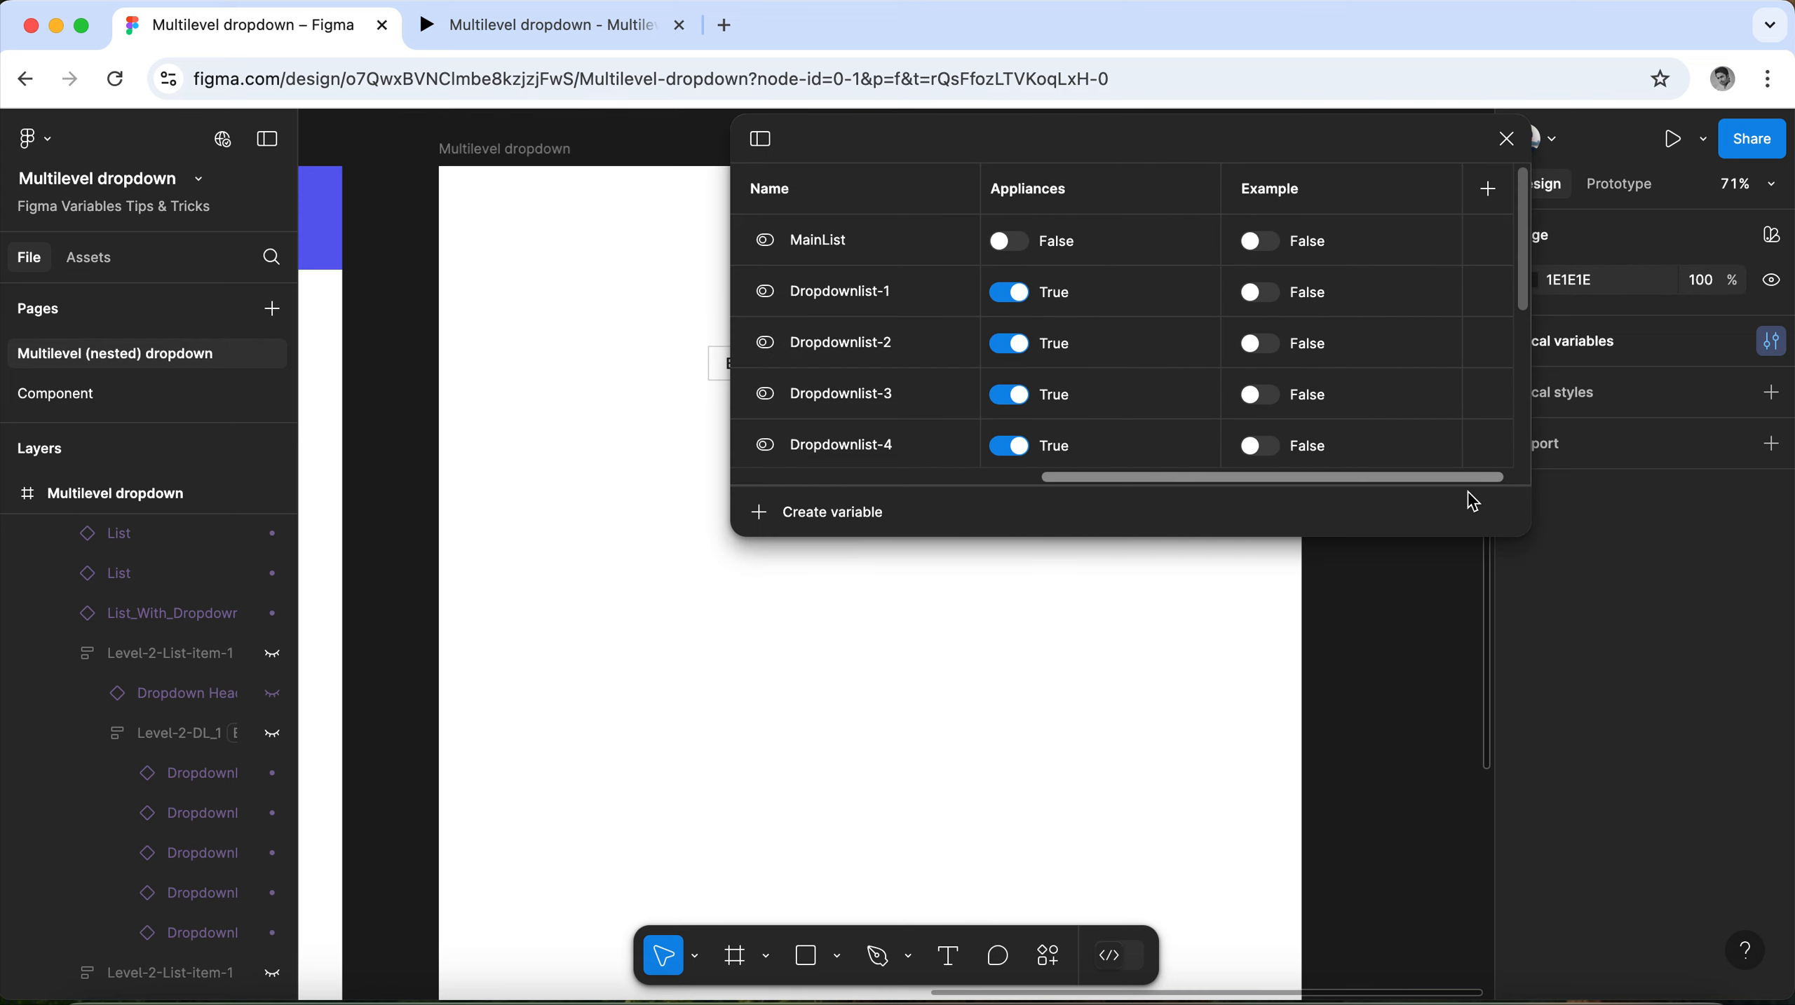
left_click(1252, 241)
left_click(1251, 292)
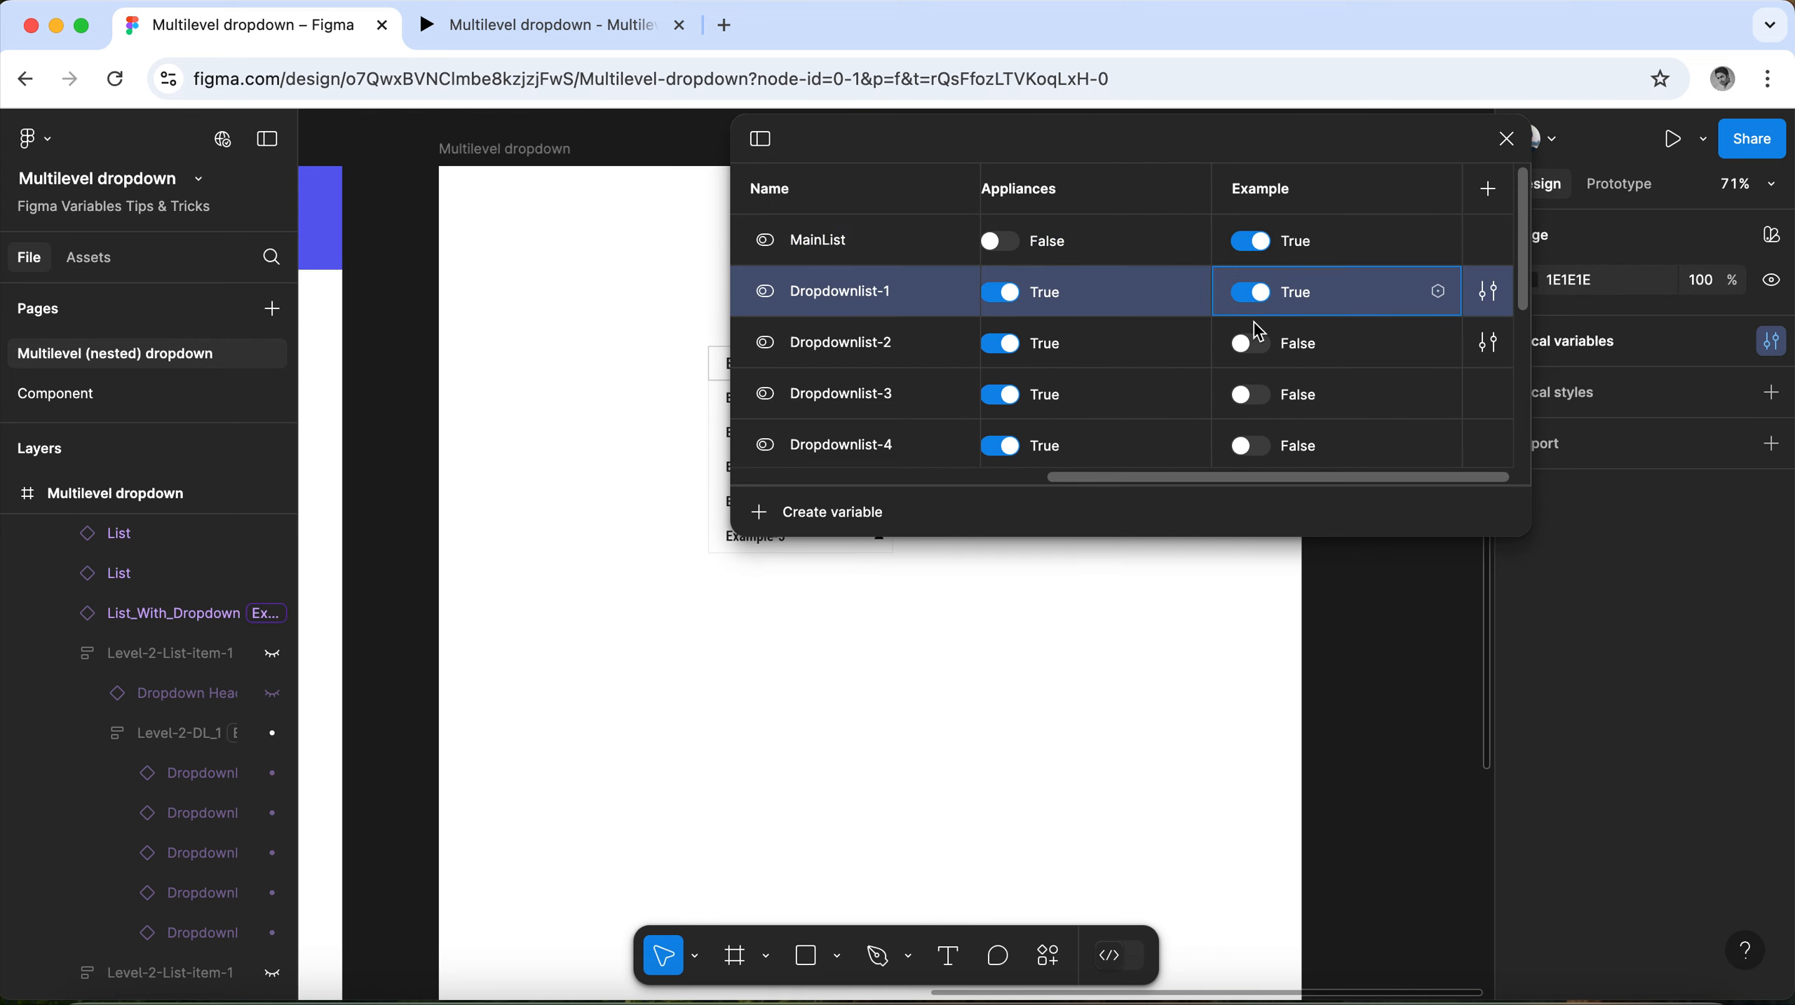
left_click(1253, 344)
left_click(1252, 395)
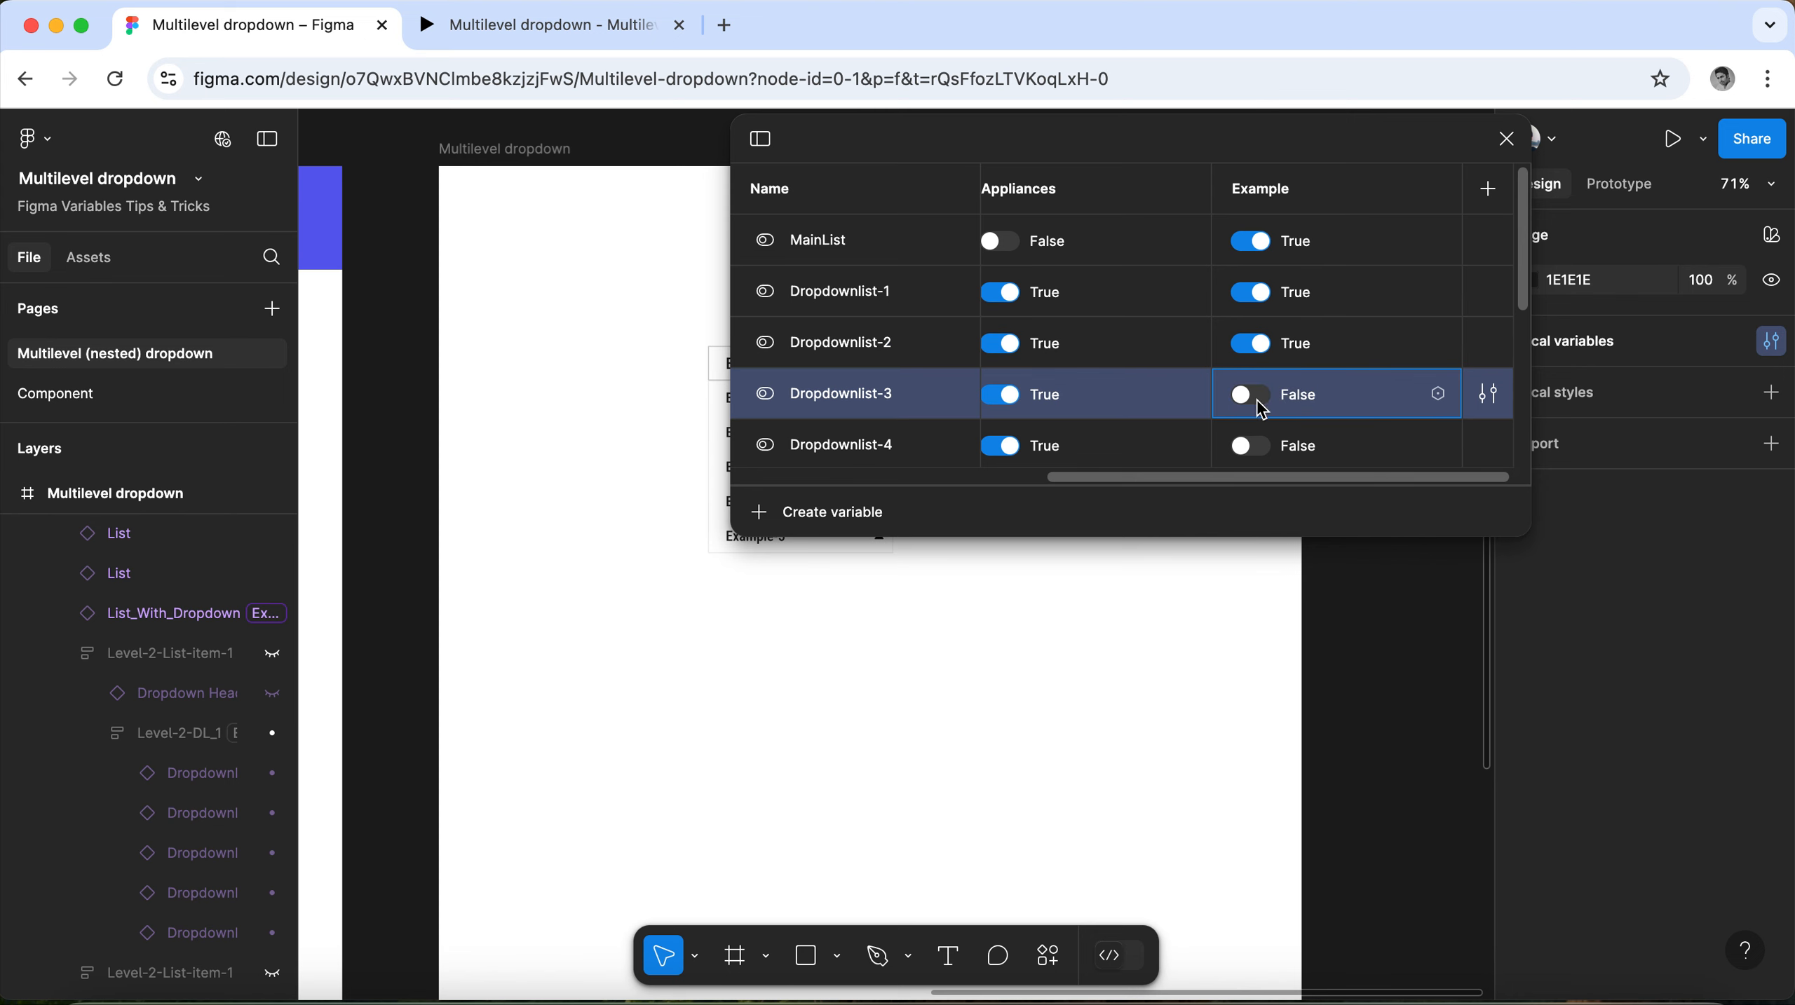
left_click(1252, 446)
scroll(1267, 394, "down", 3)
left_click(1252, 278)
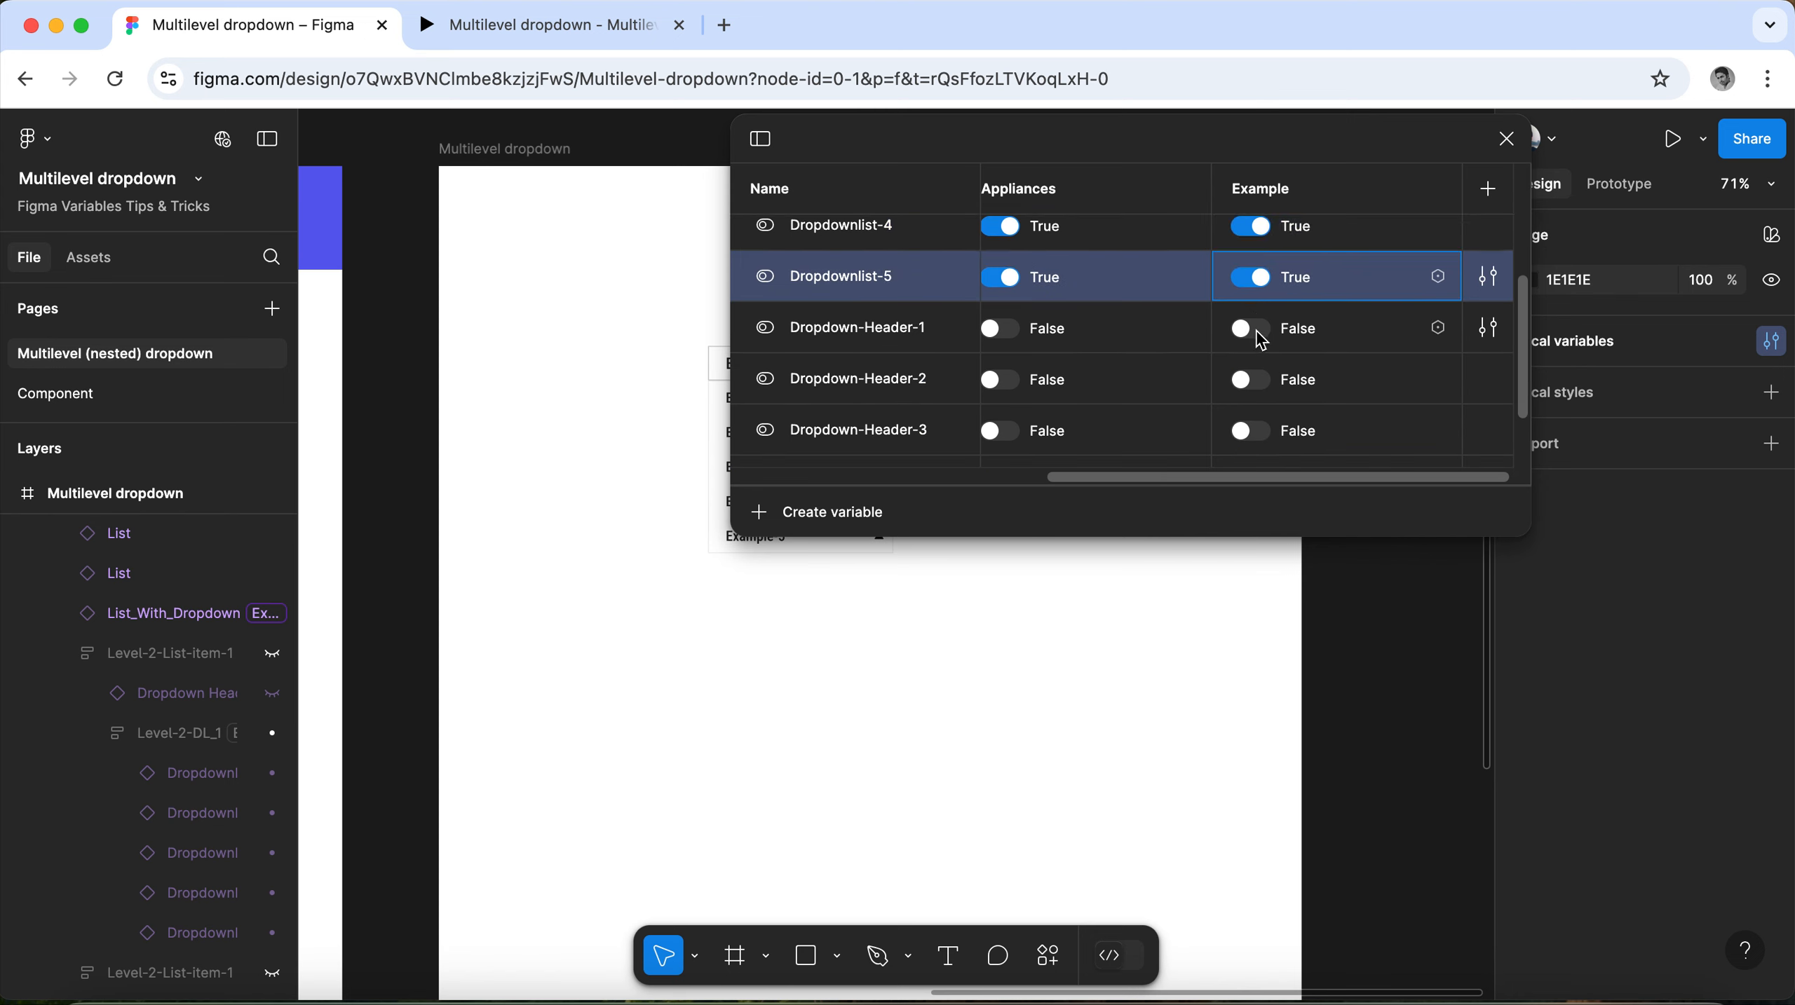
Set the variables Dropdown-Header-1 through Dropdown-Header-5 to True in the Example mode and close the variables table.
left_click(1259, 331)
left_click(1255, 380)
left_click(1257, 431)
scroll(1320, 414, "down", 2)
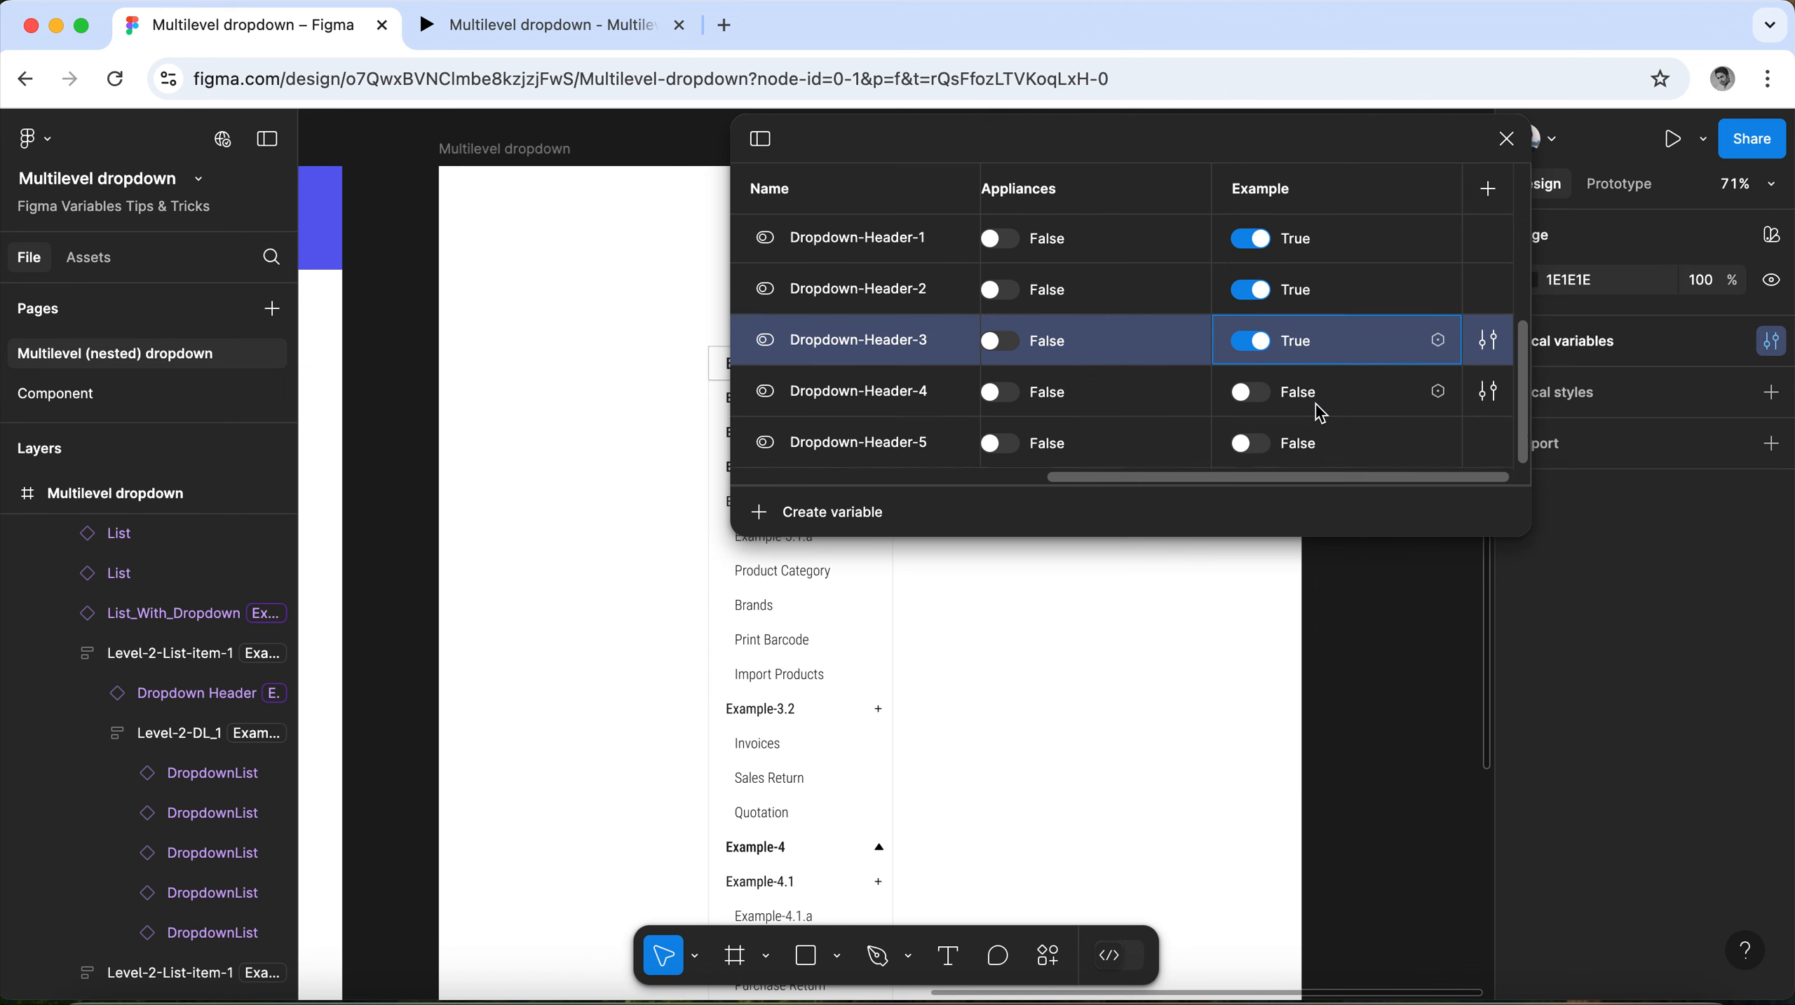
left_click(1252, 394)
left_click(1341, 446)
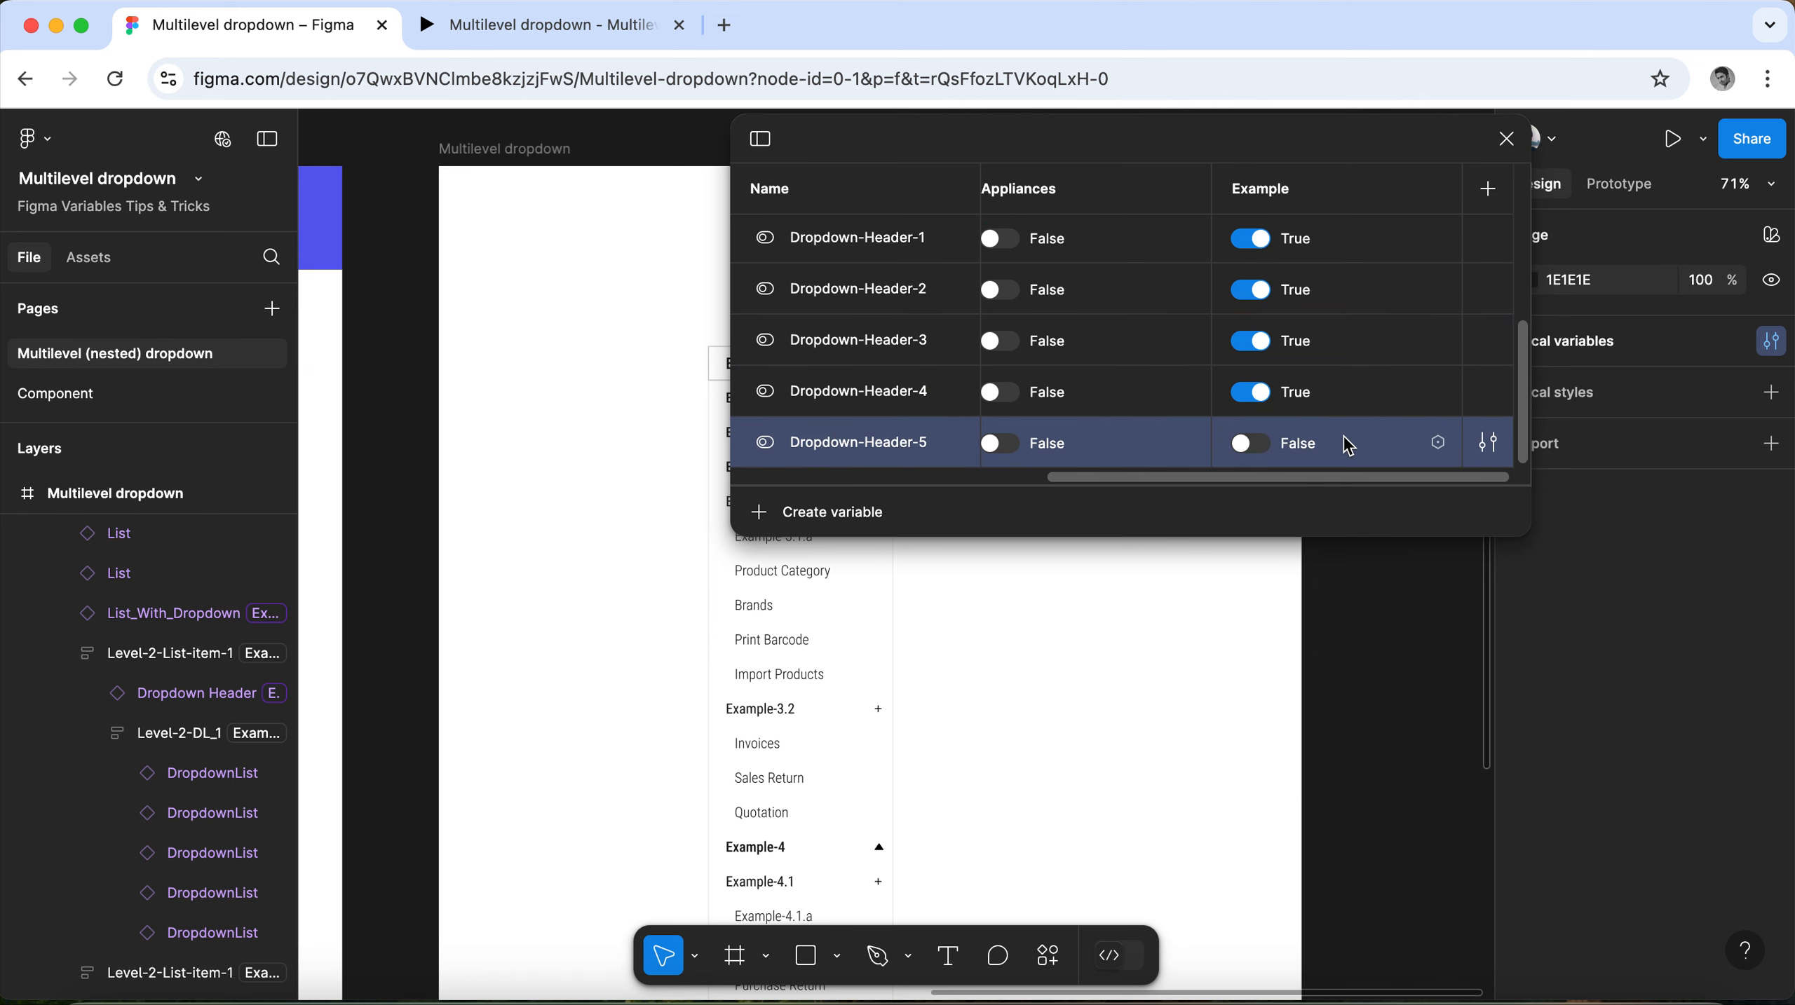
left_click(1260, 445)
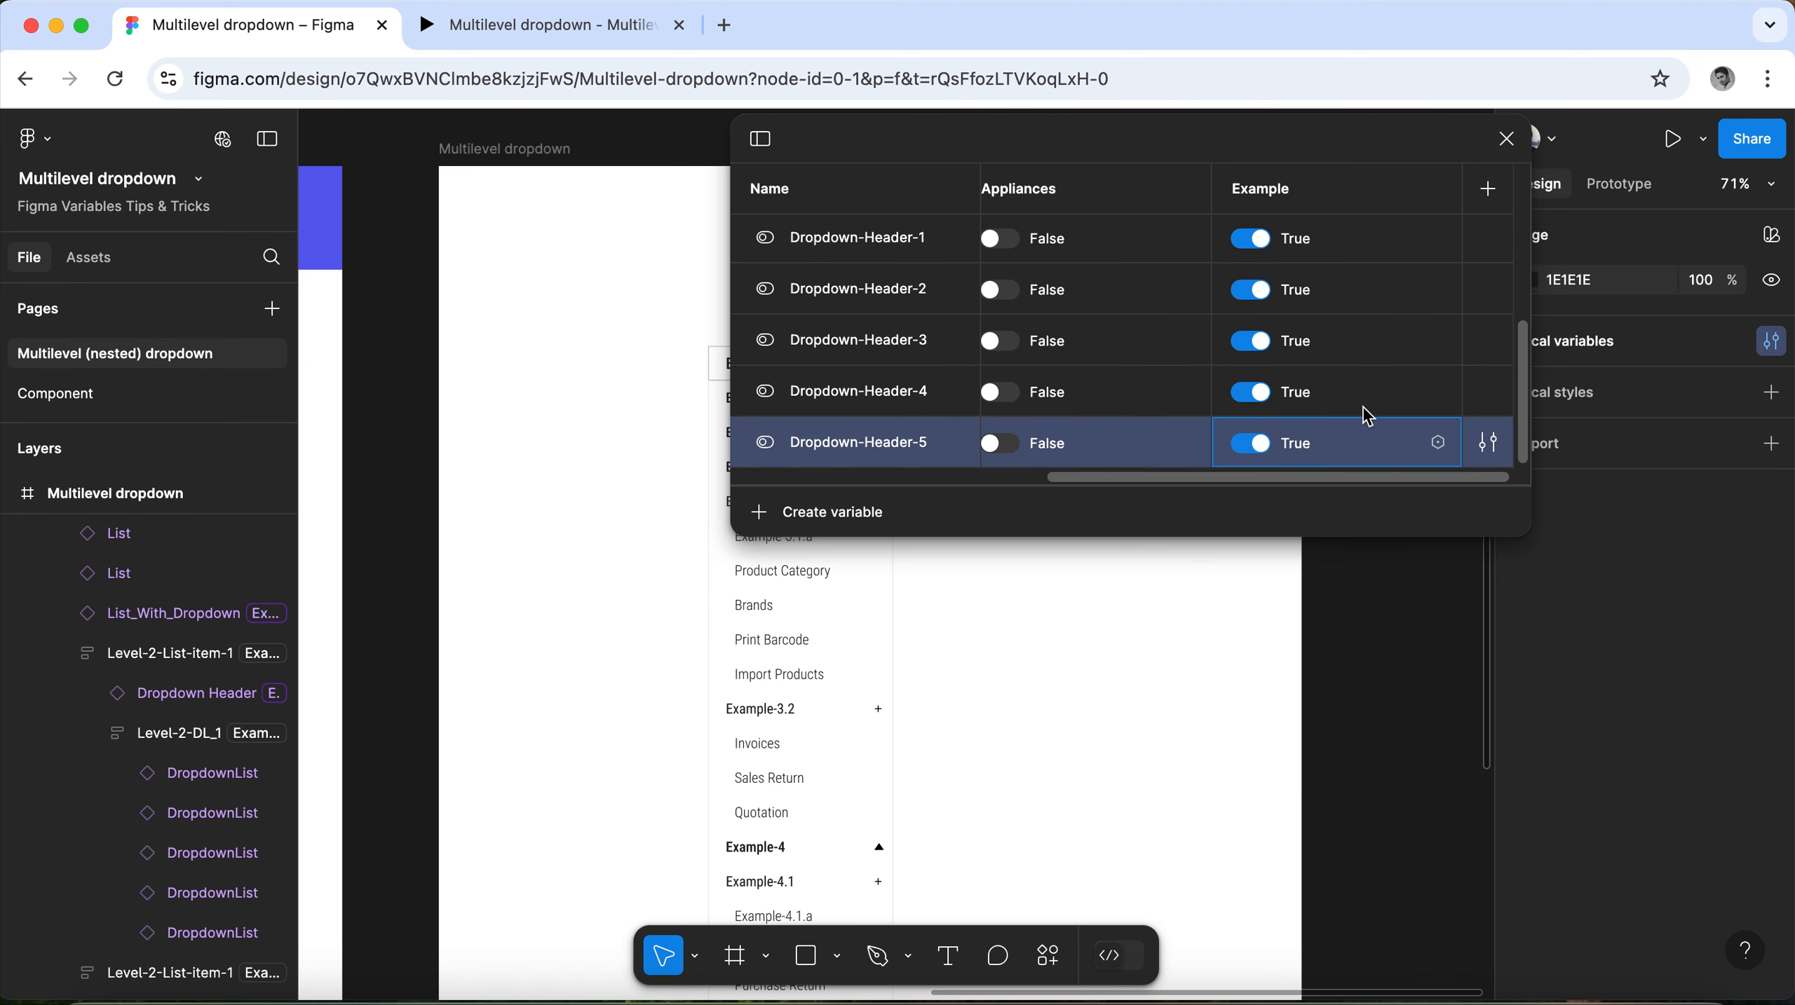
left_click(1509, 136)
Duplicate the Level-2-List-item-1 group holding Example-5.2 and Expense directly below the original in the Example dropdown.
scroll(915, 451, "down", 10)
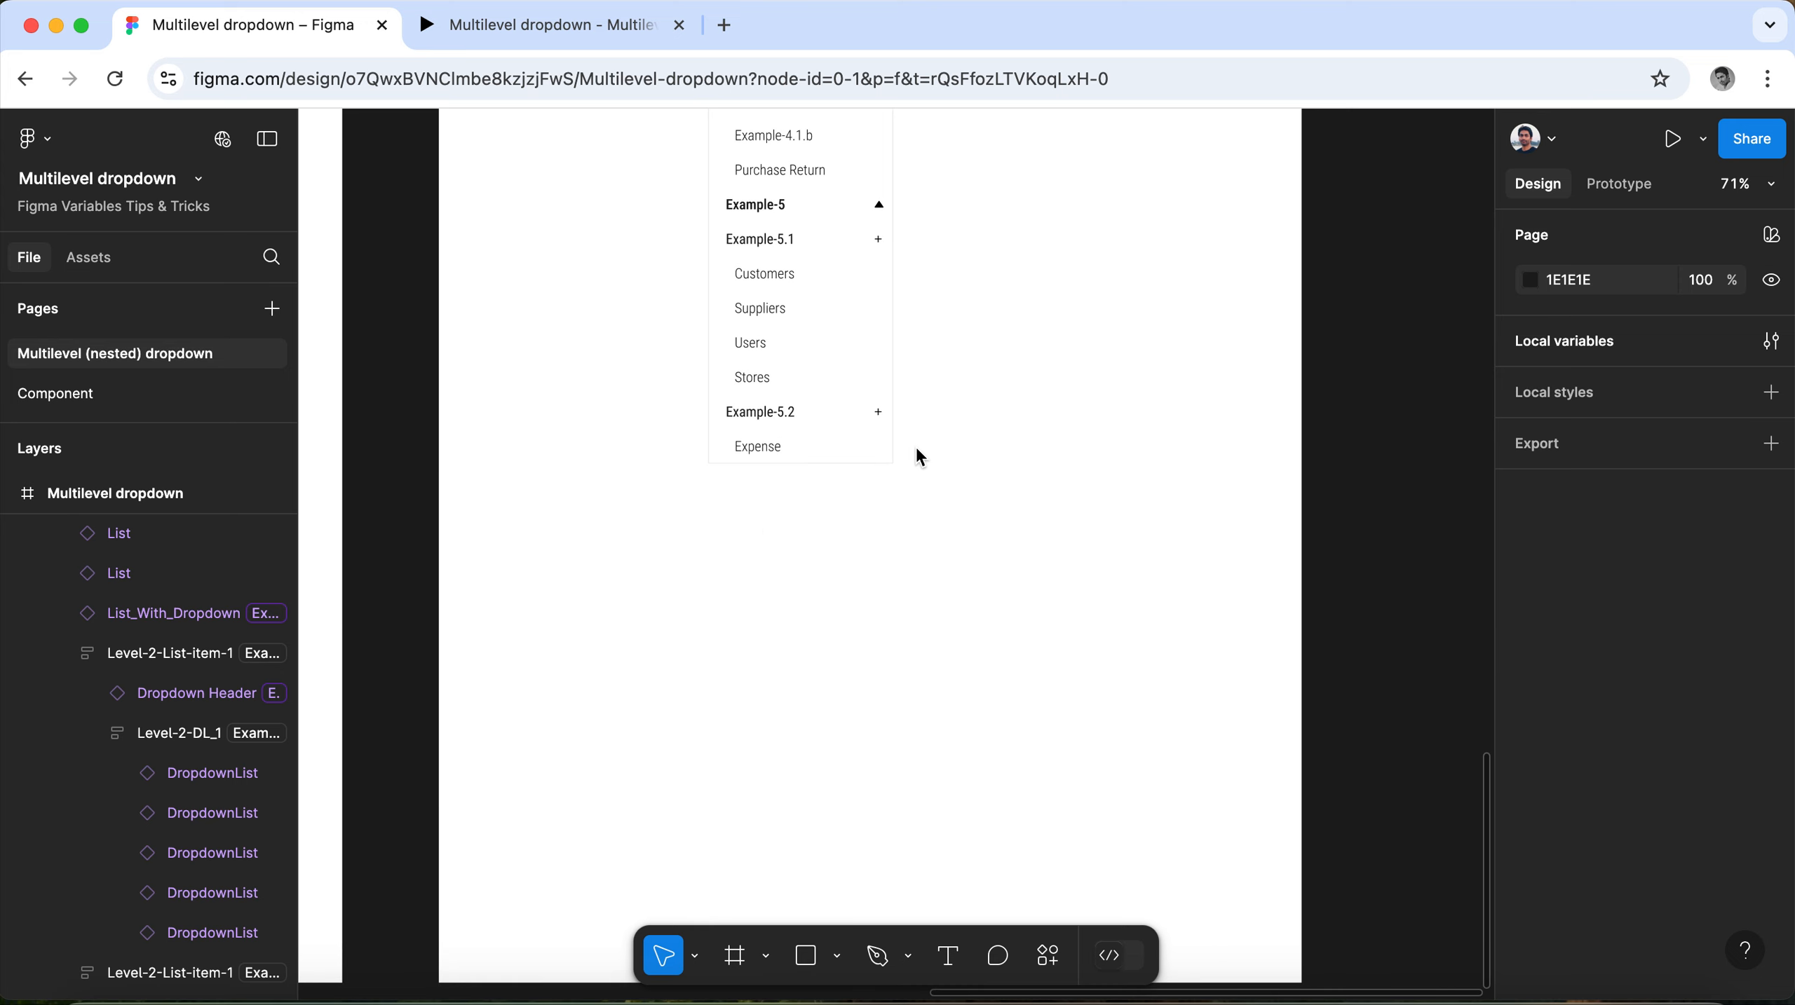
scroll(765, 345, "up", 15)
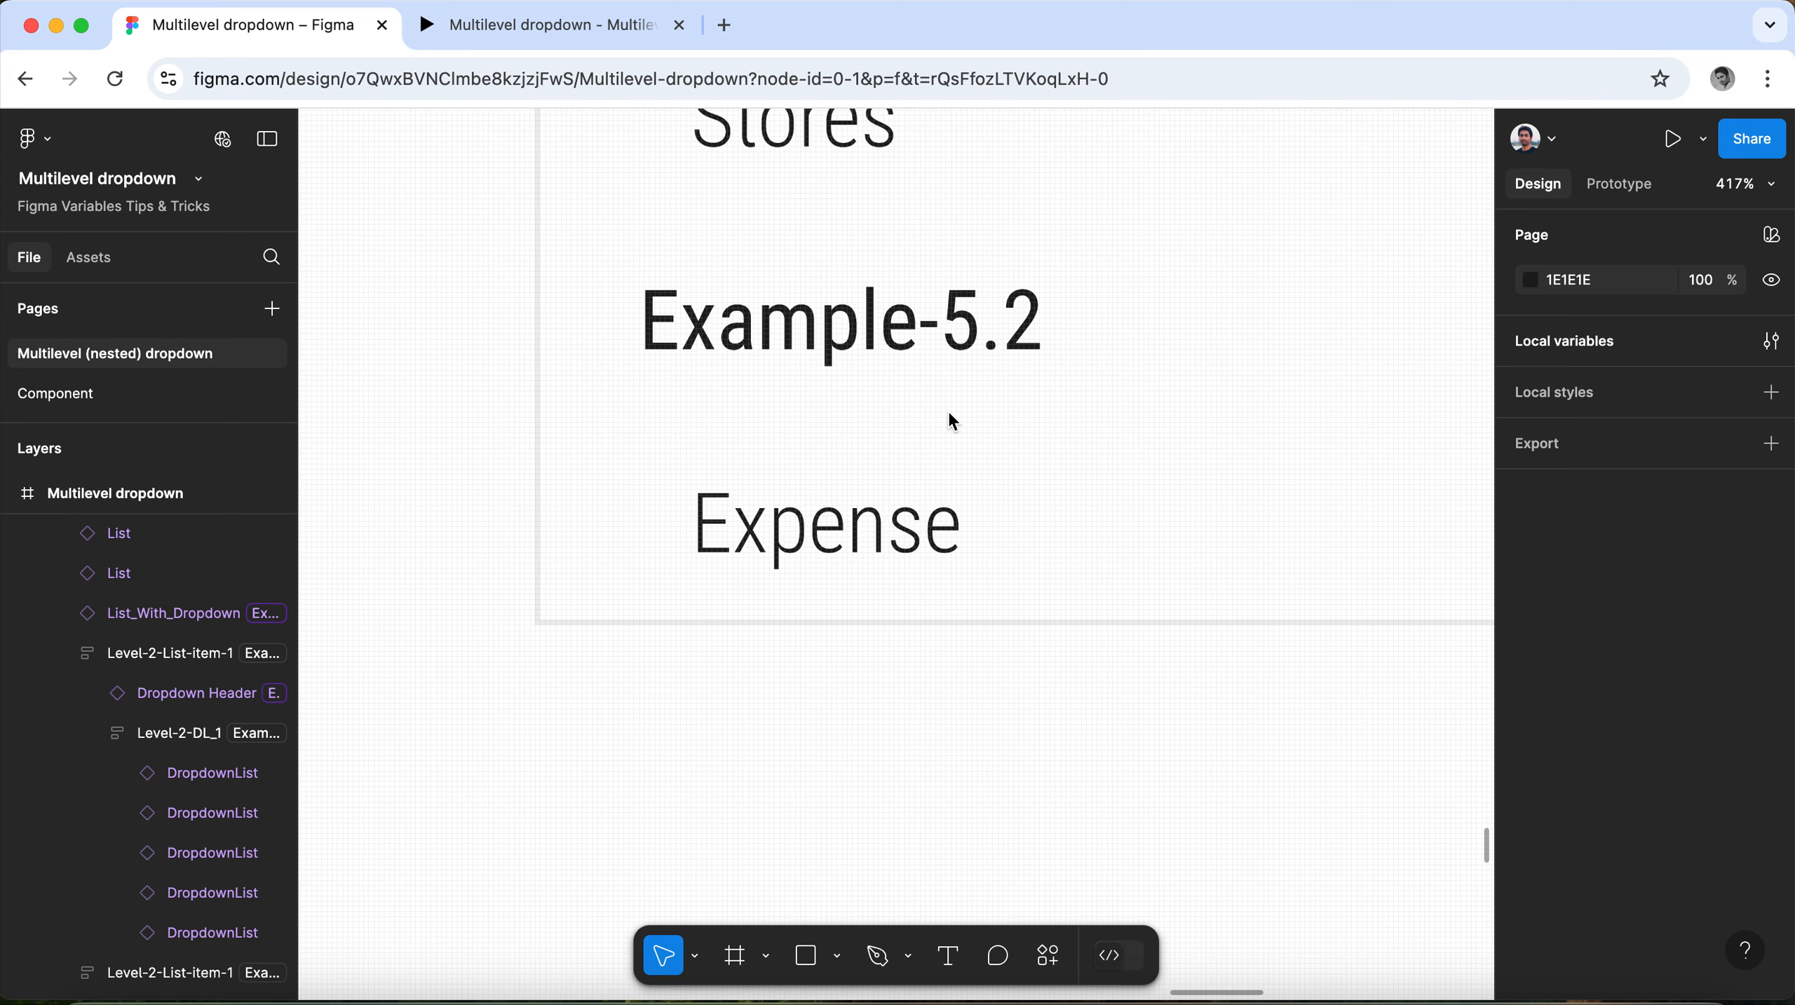
scroll(565, 377, "down", 8)
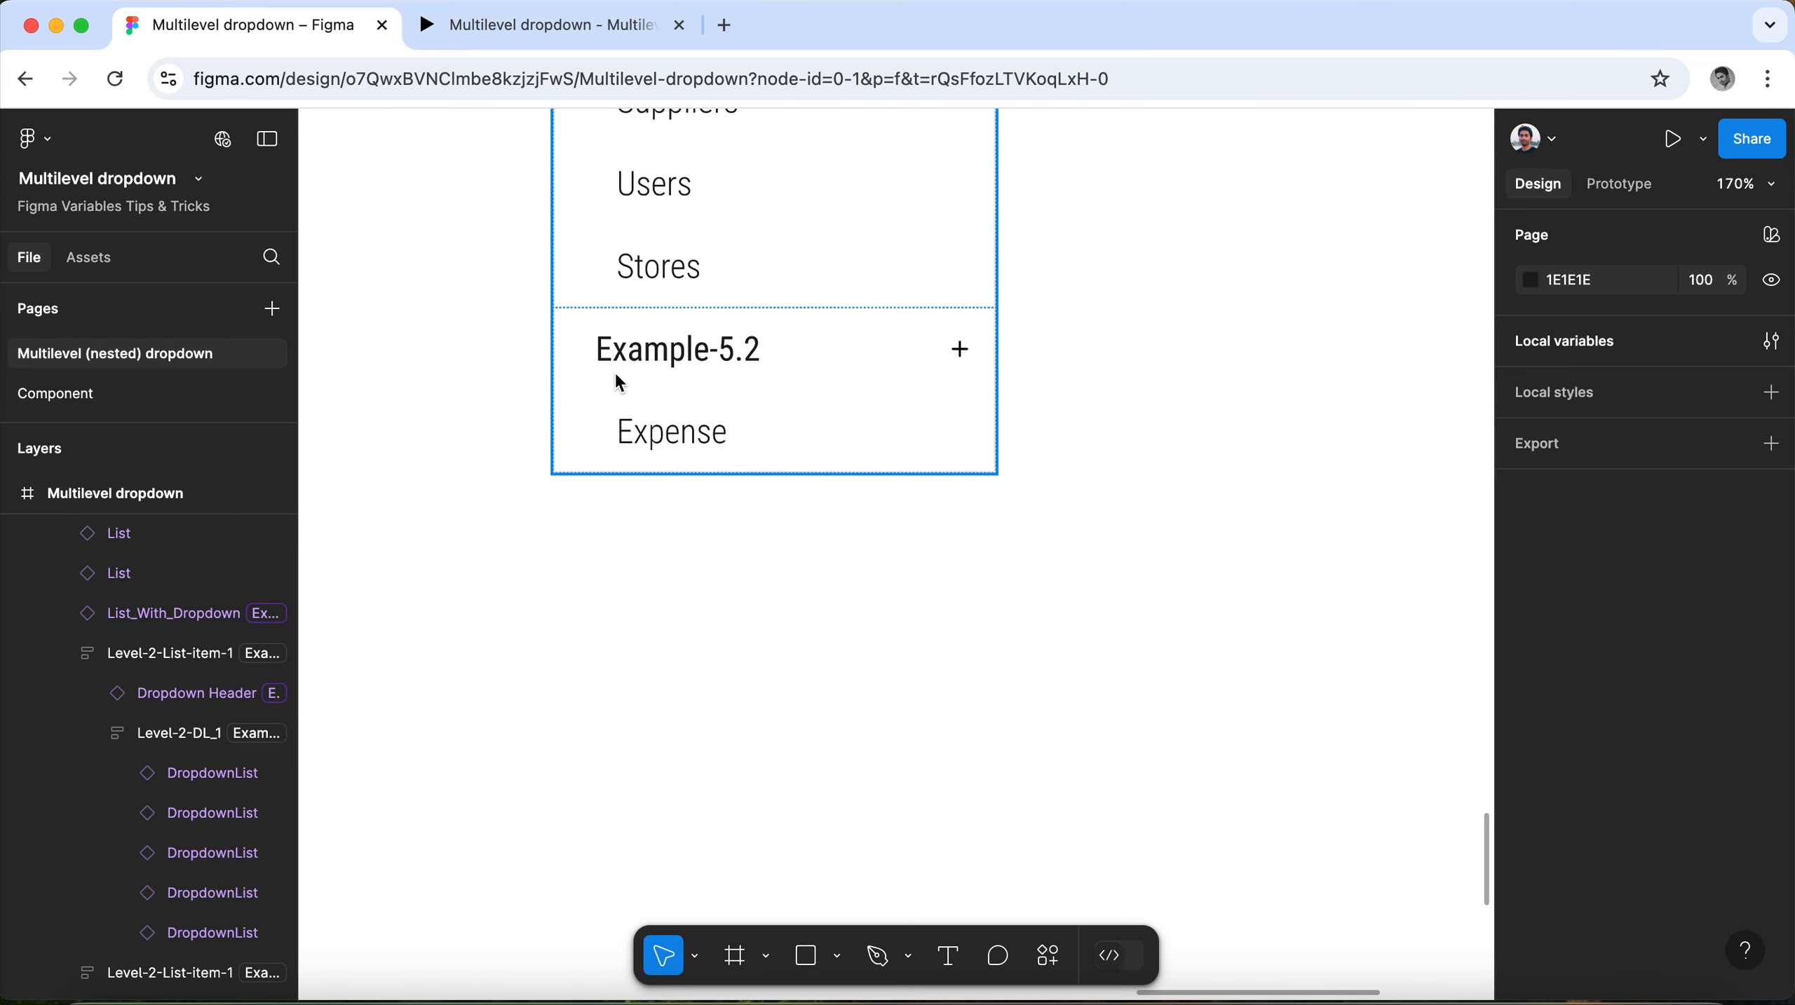
scroll(616, 376, "up", 6)
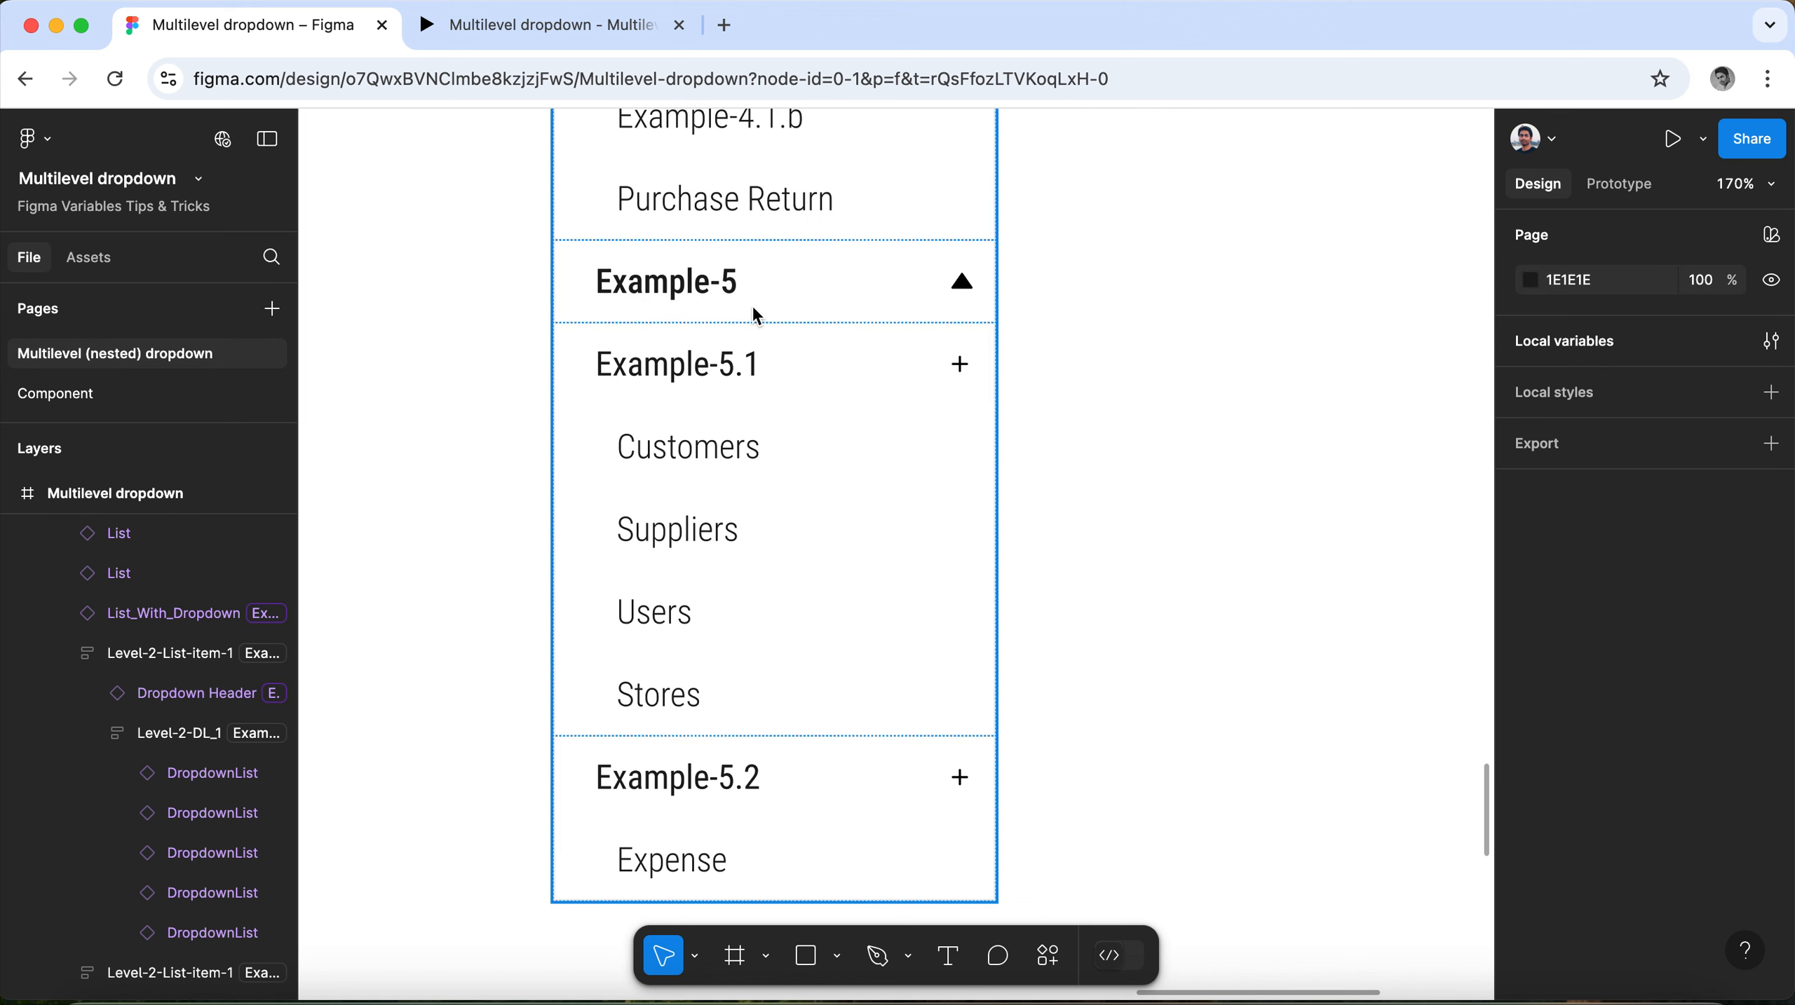
scroll(768, 383, "down", 1)
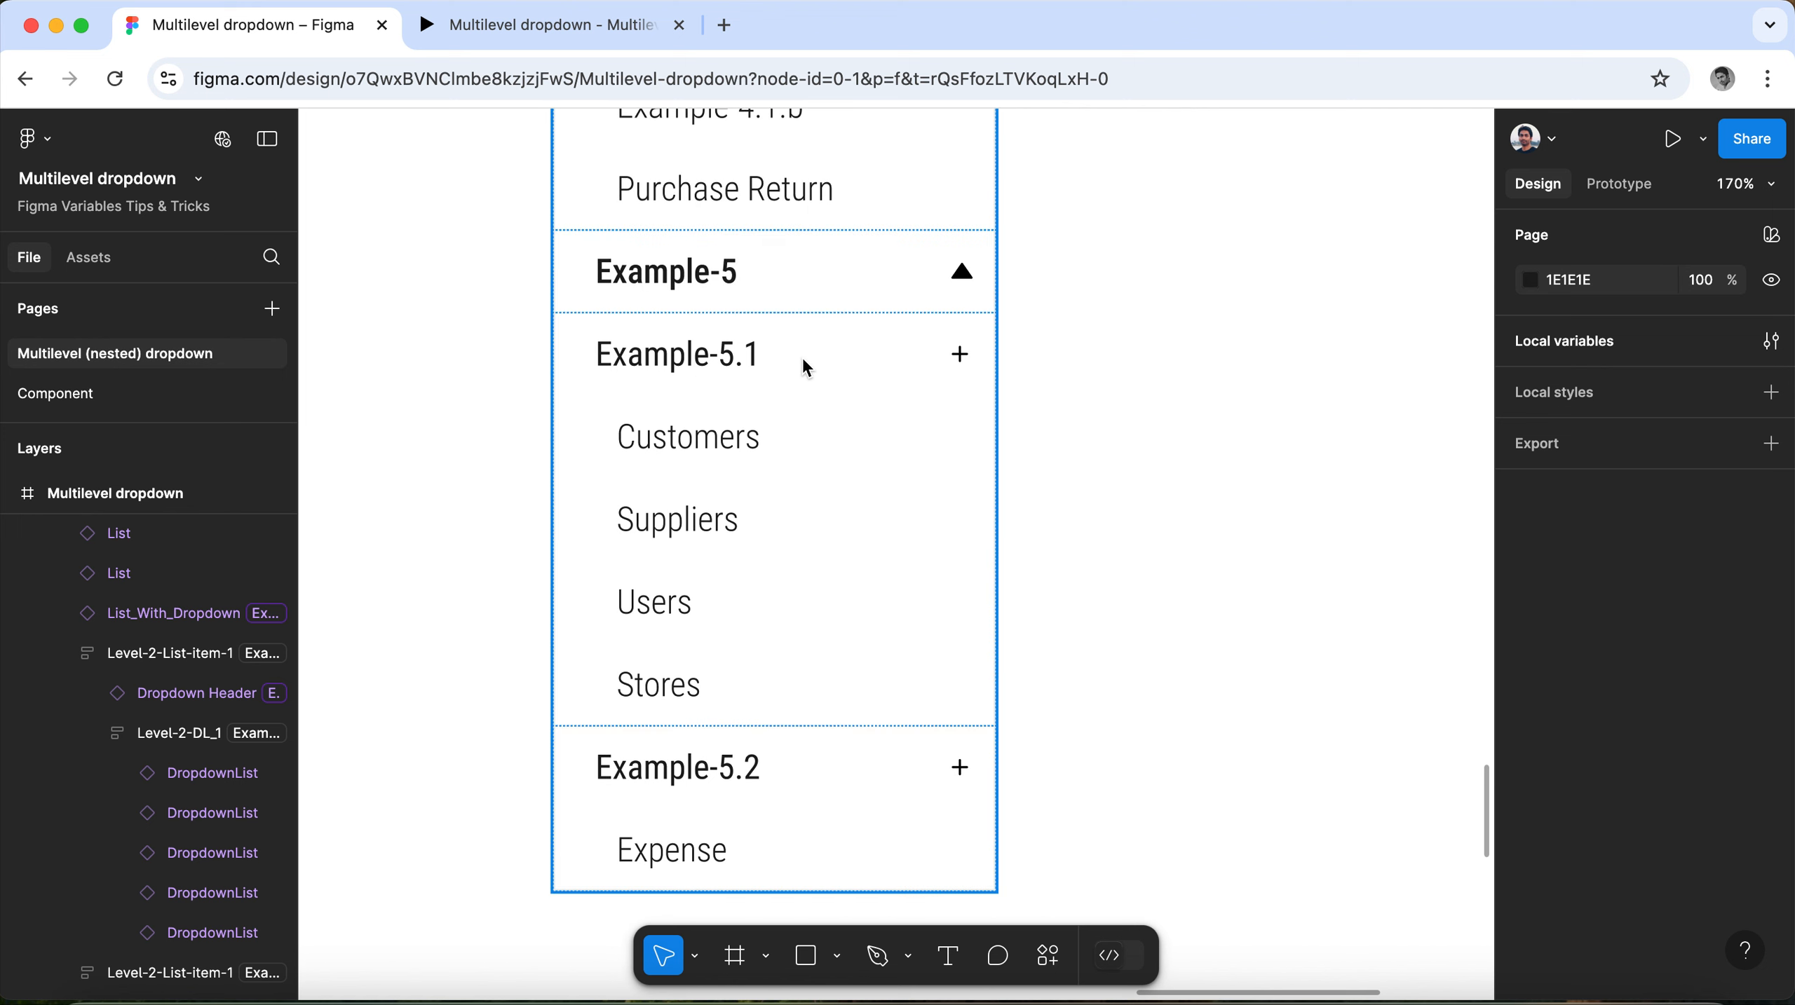
scroll(805, 368, "down", 4)
left_click(847, 522)
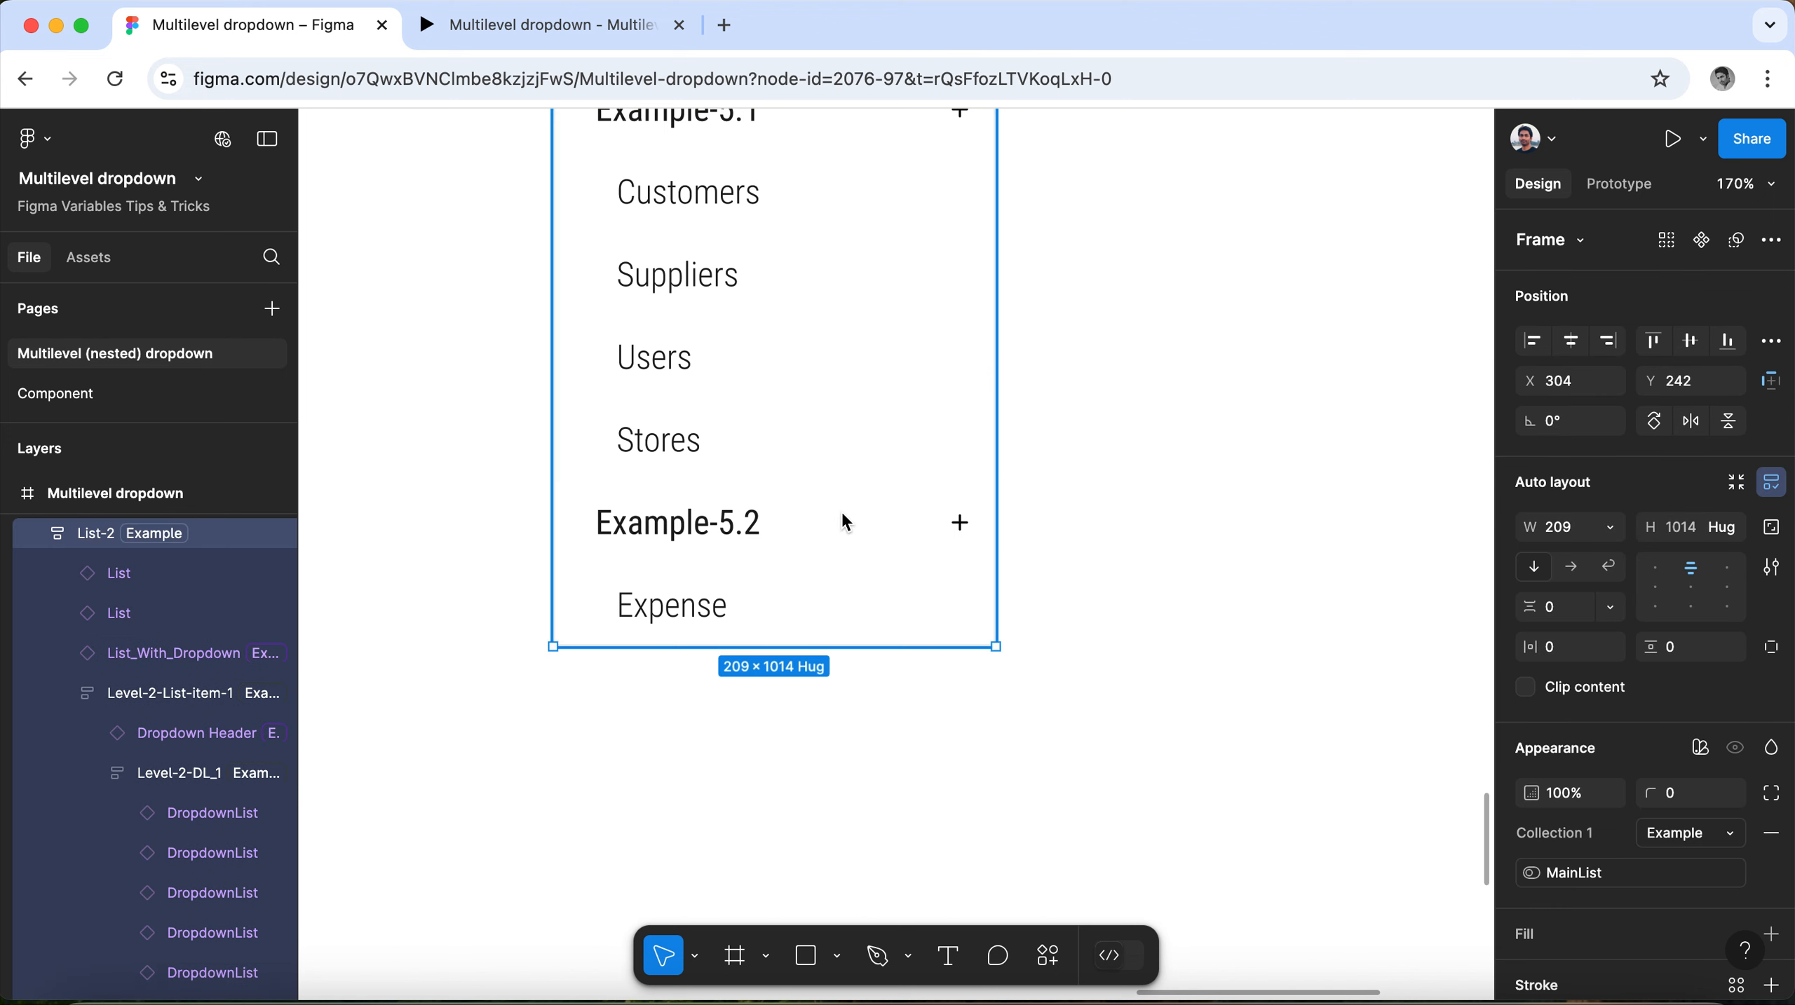
left_click(837, 525)
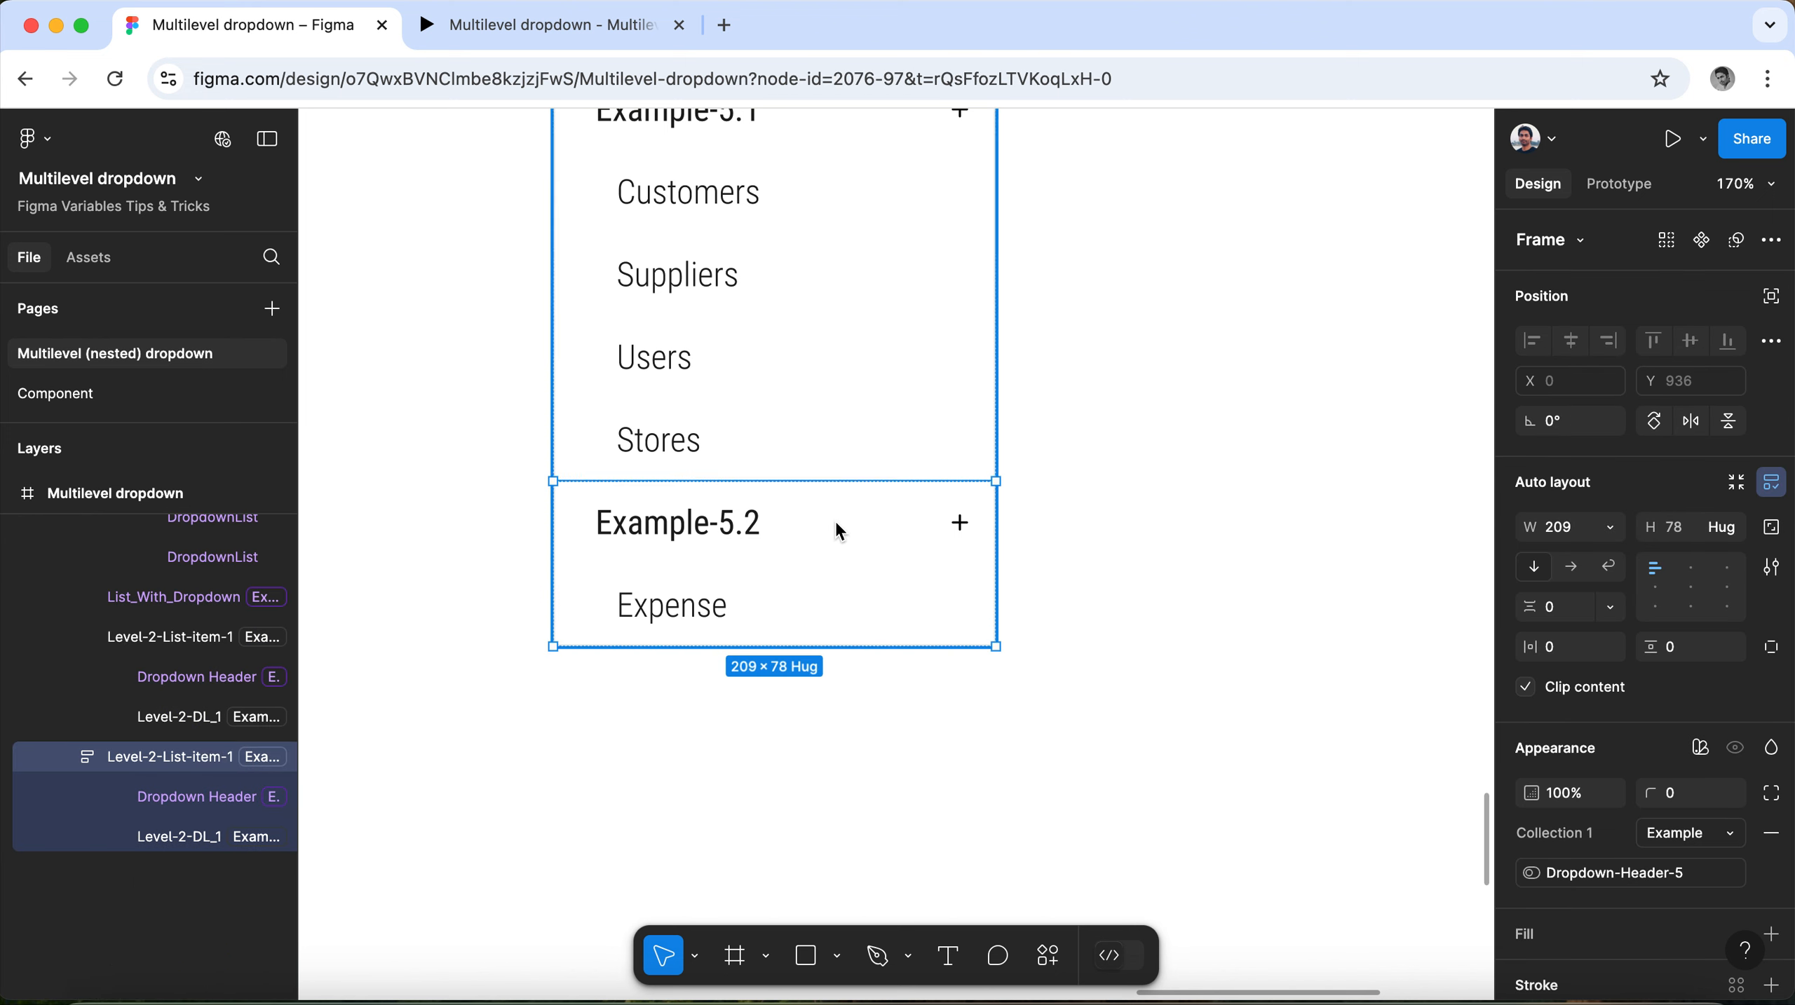
scroll(1115, 505, "down", 2)
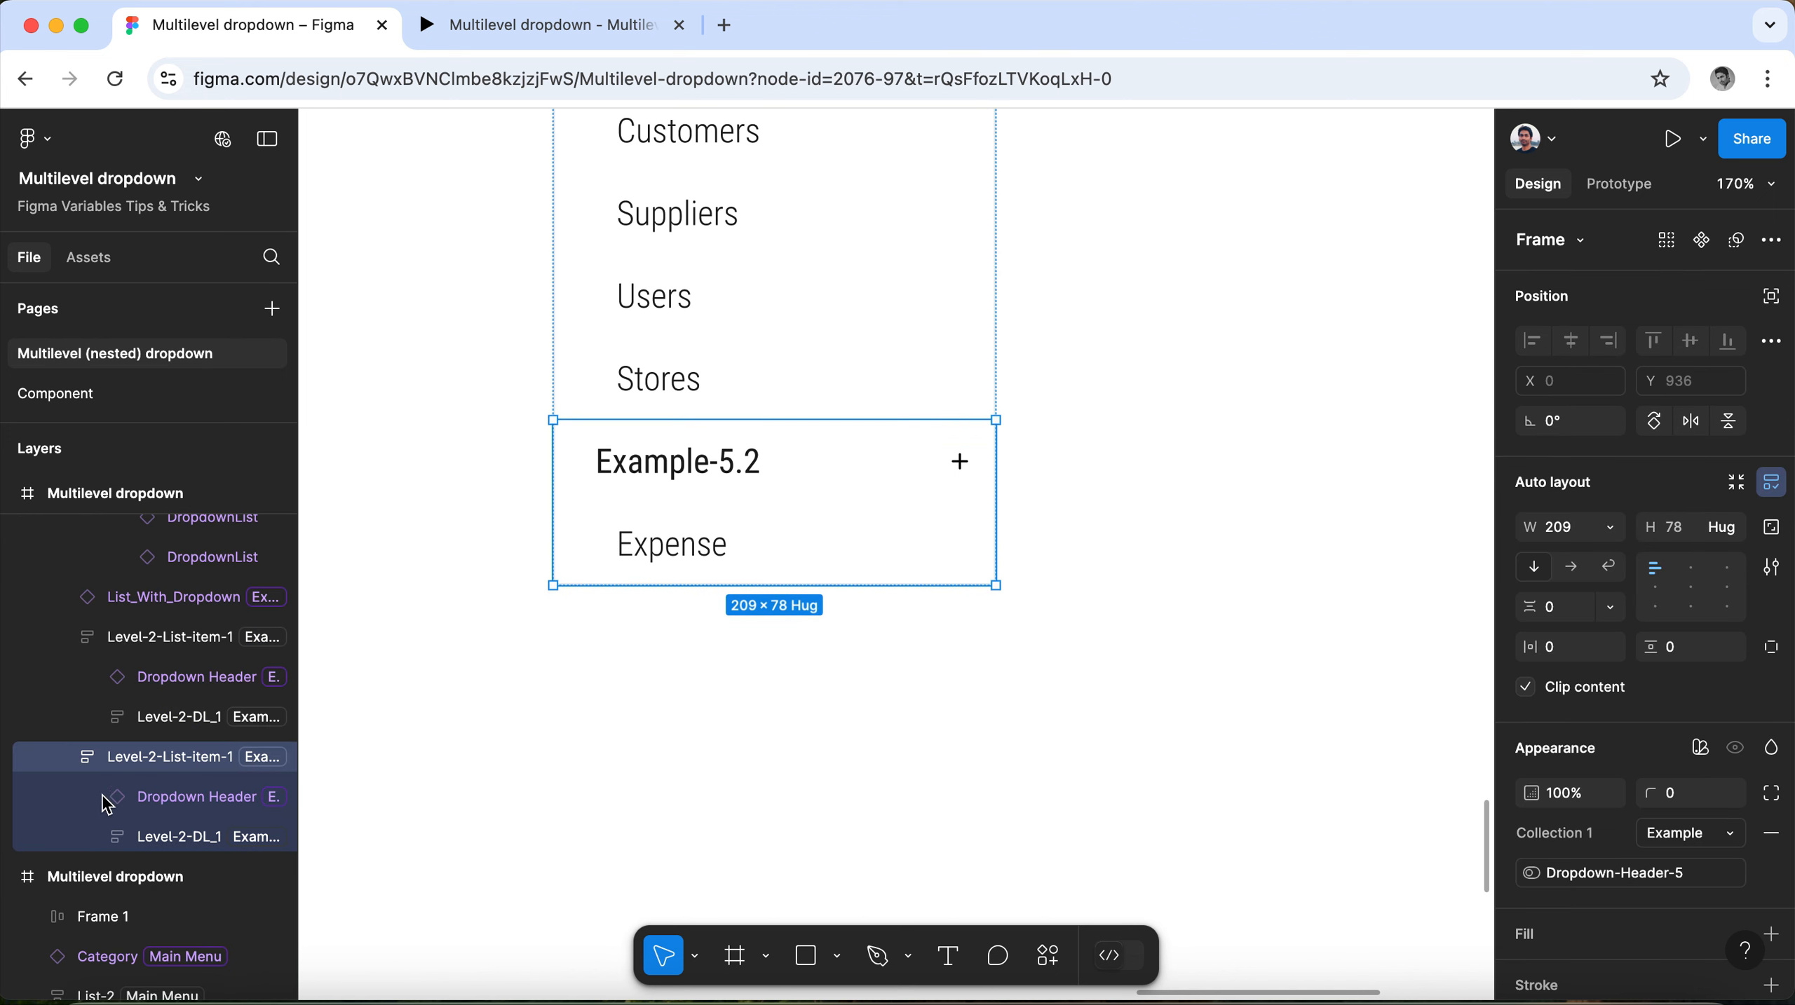
left_click(67, 759)
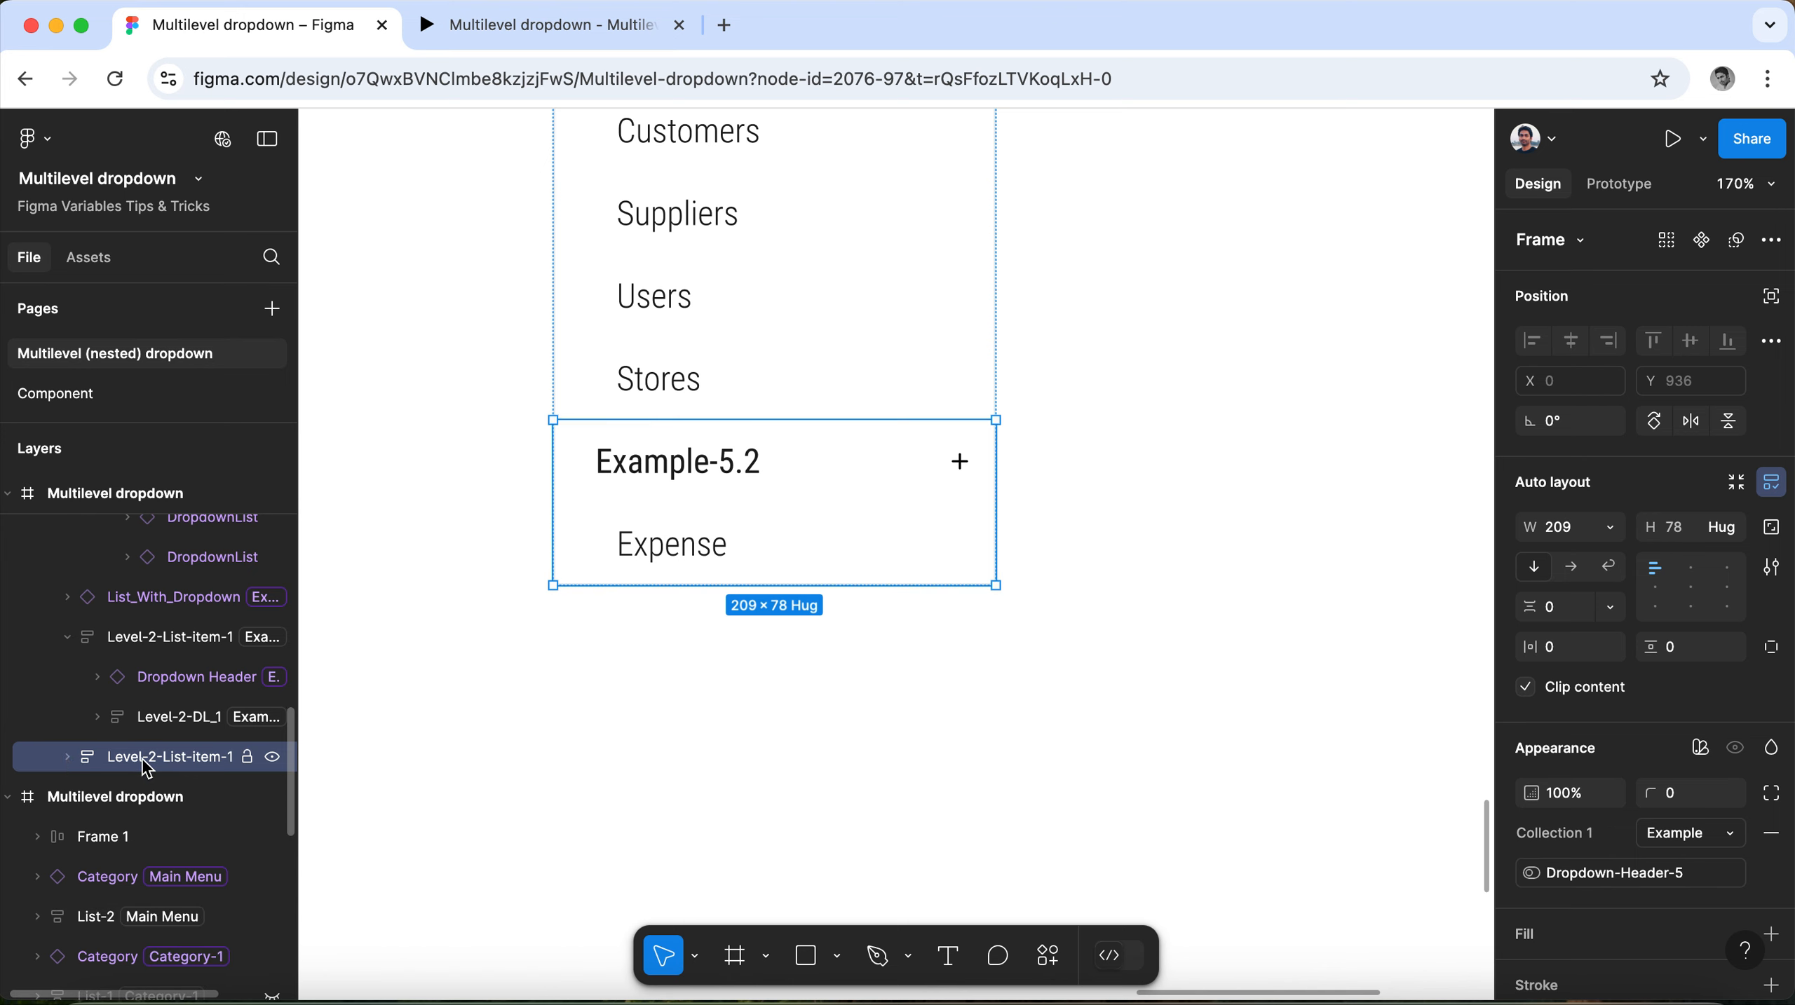
left_click_drag(143, 760, 143, 775, "alt")
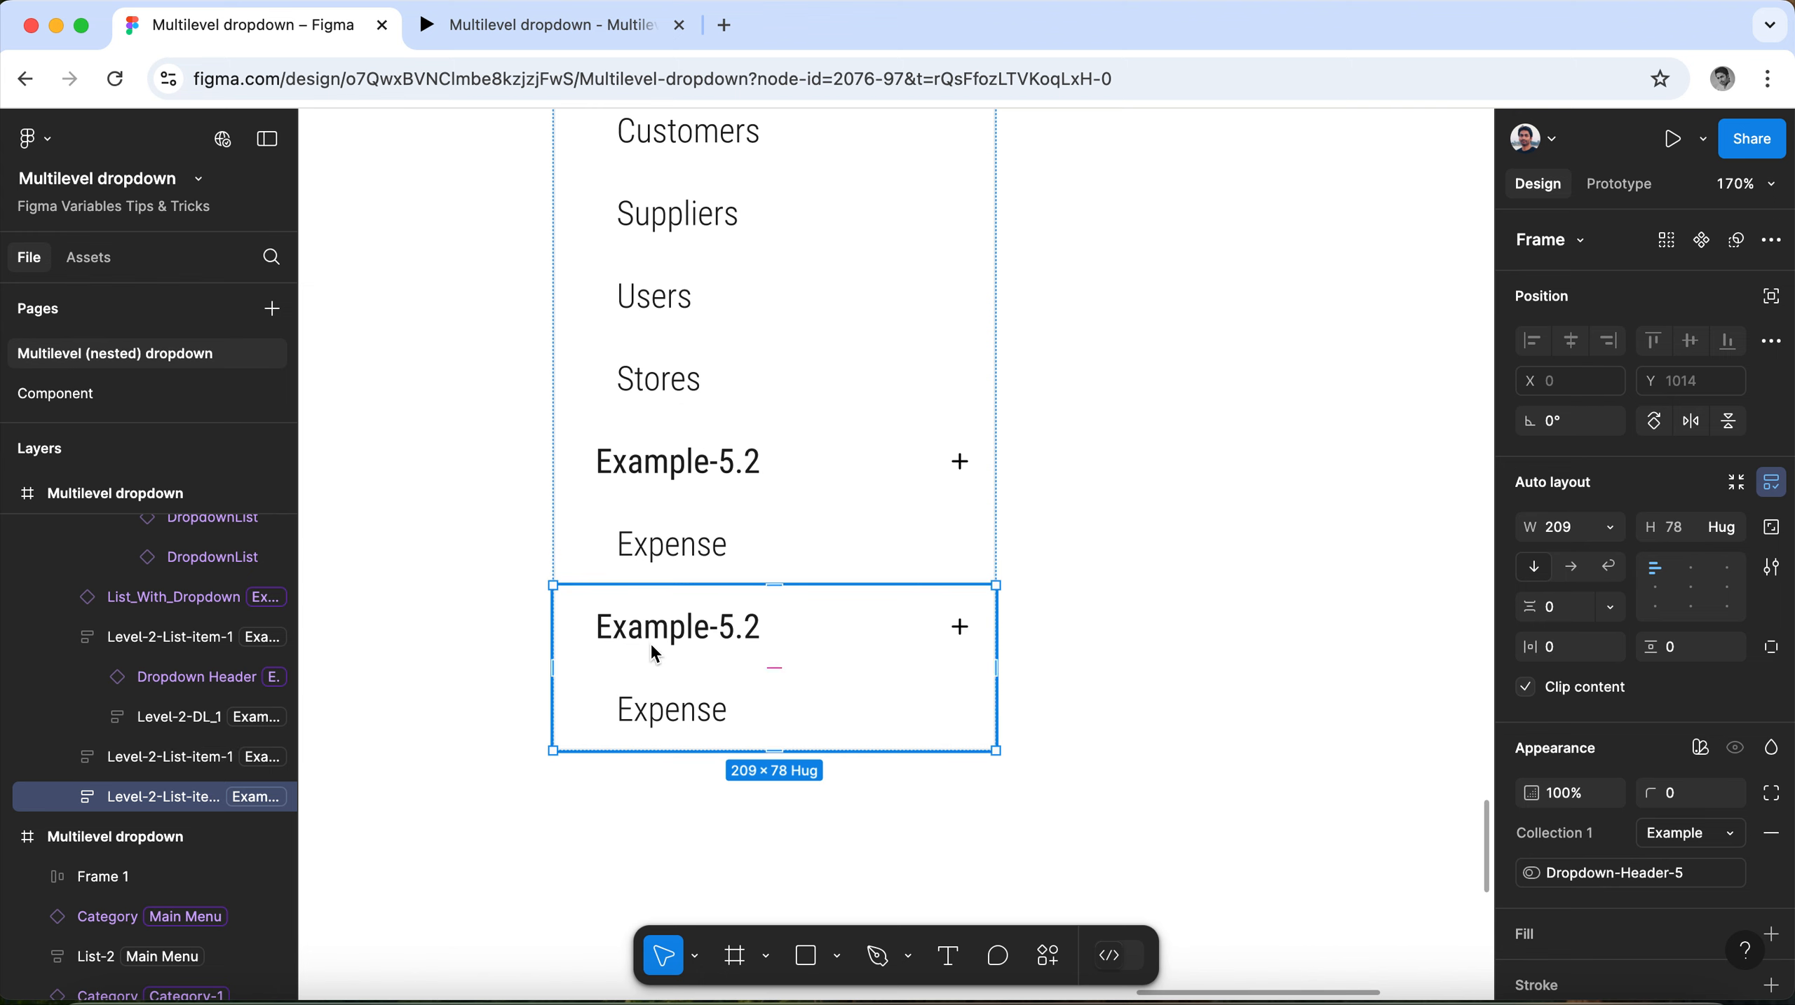
Change the label of the duplicated group's dropdown header to Example-5.3.
scroll(567, 684, "up", 3)
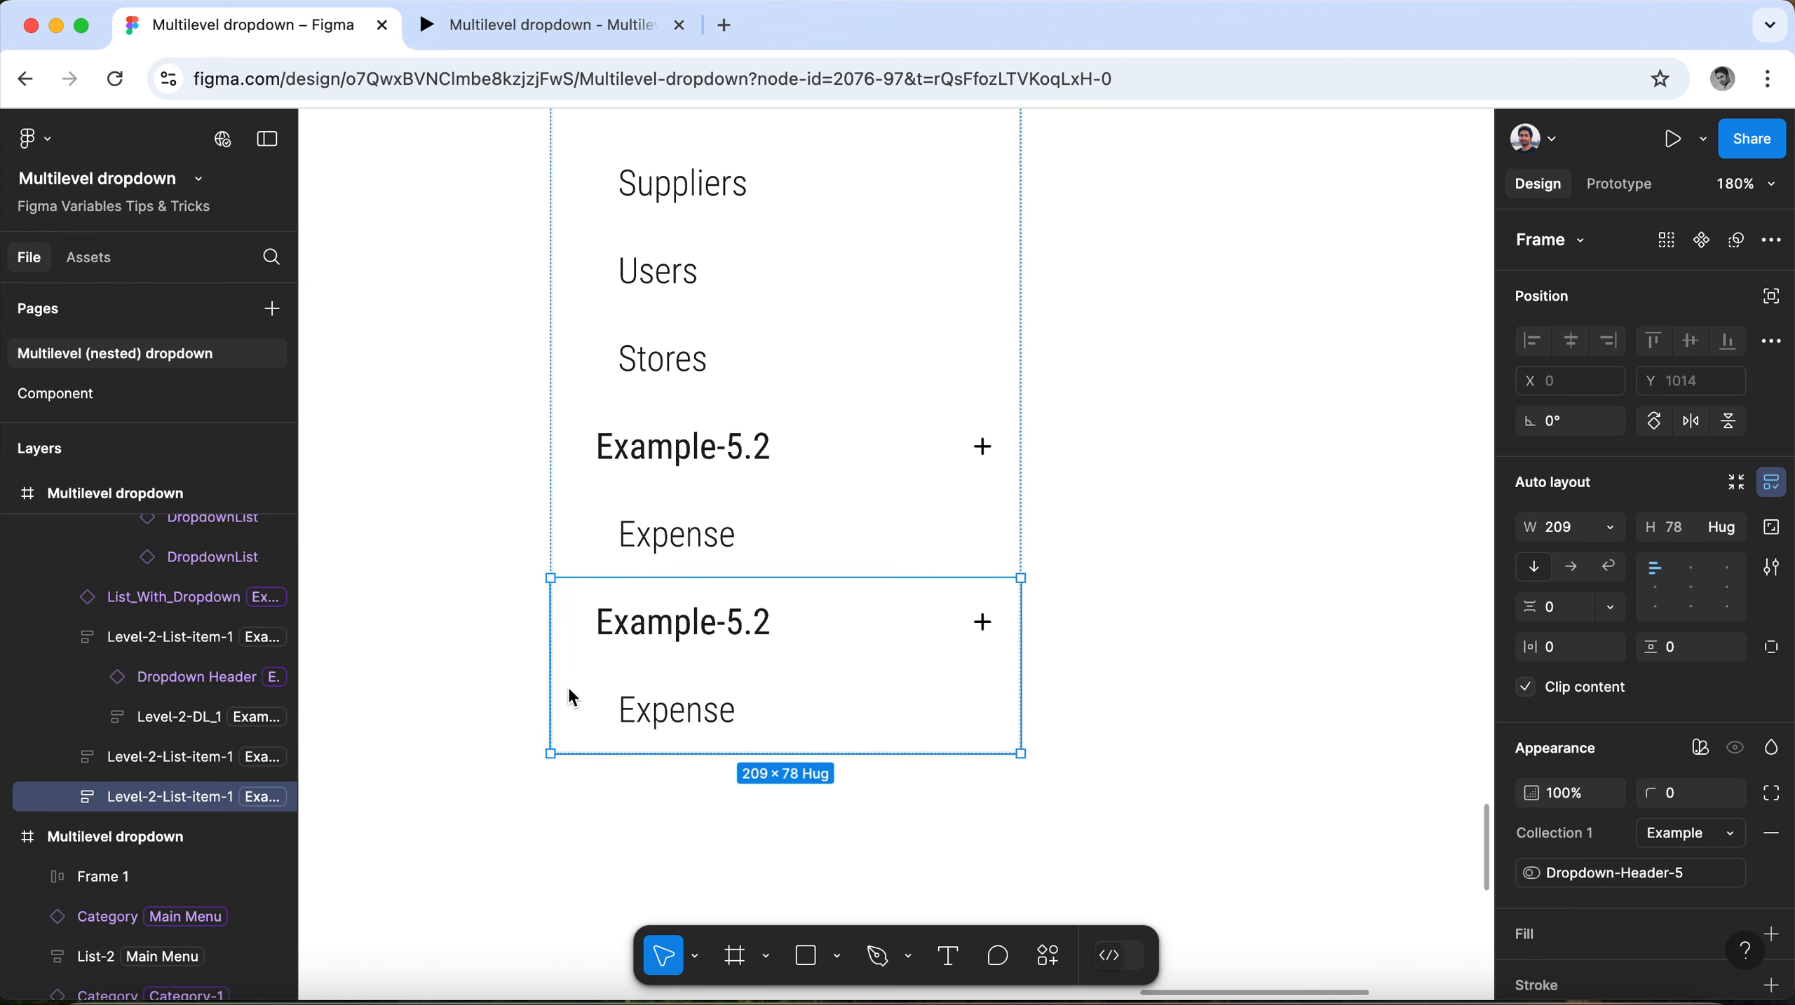
scroll(573, 672, "up", 1)
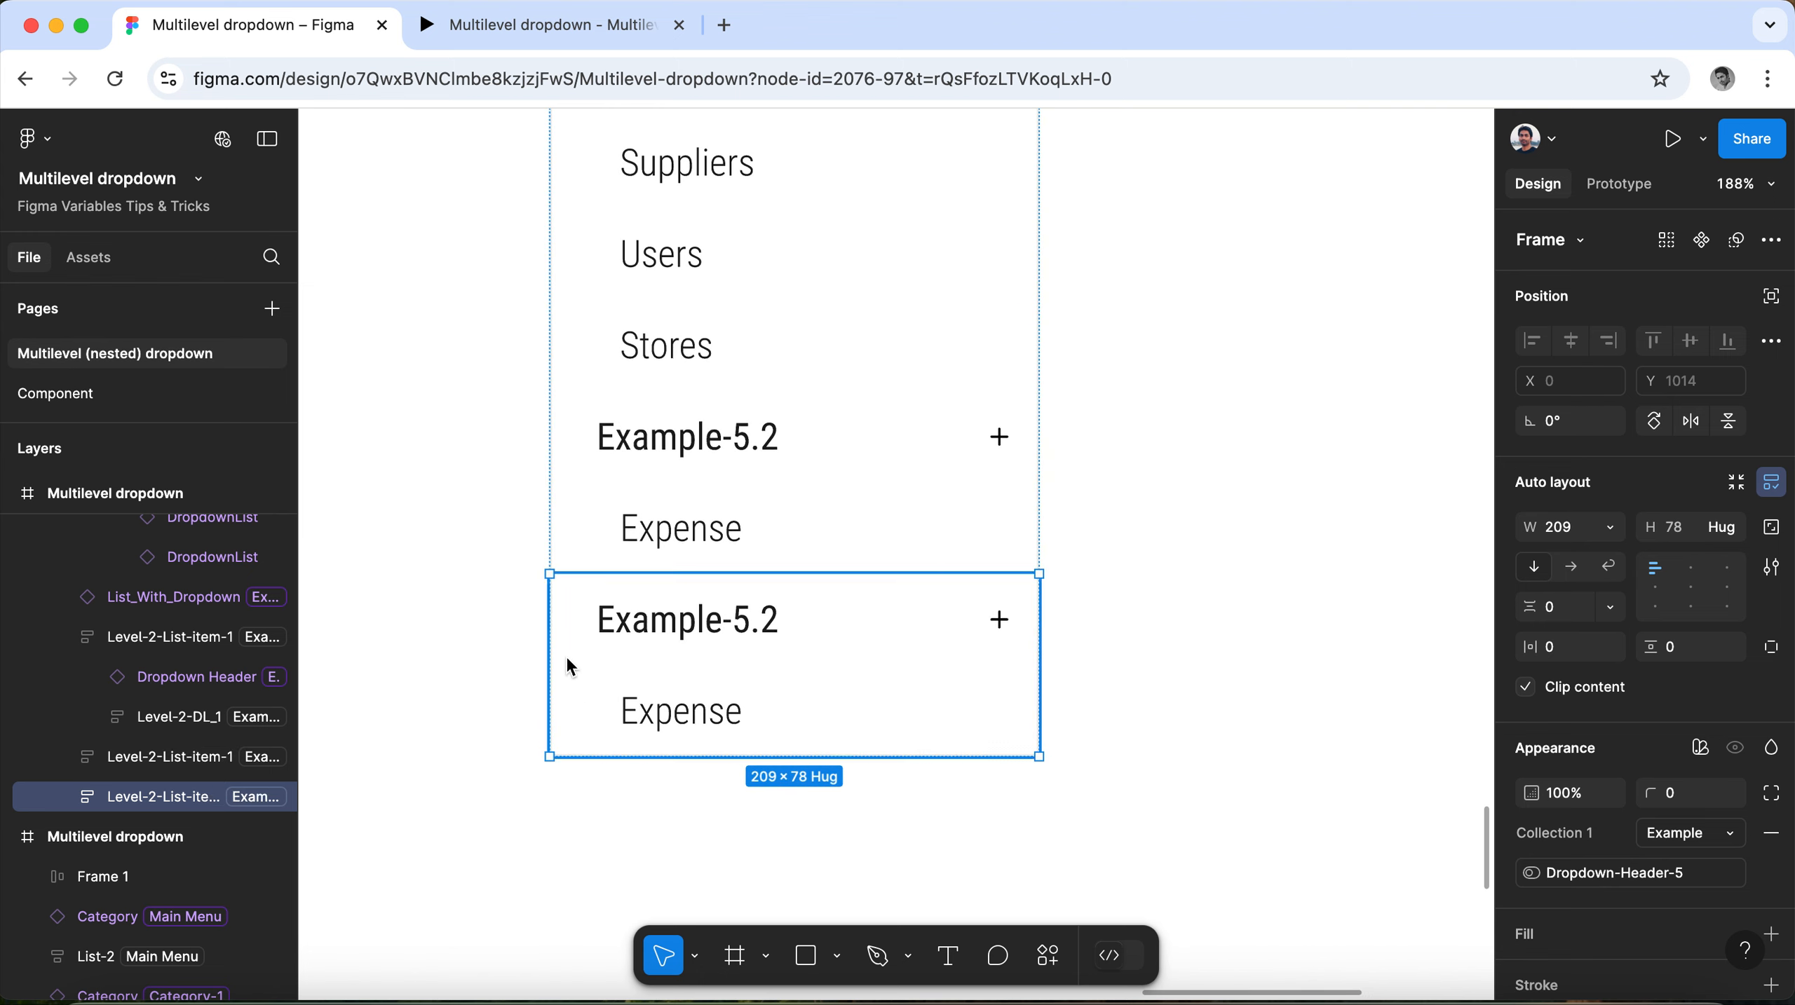
left_click(725, 627)
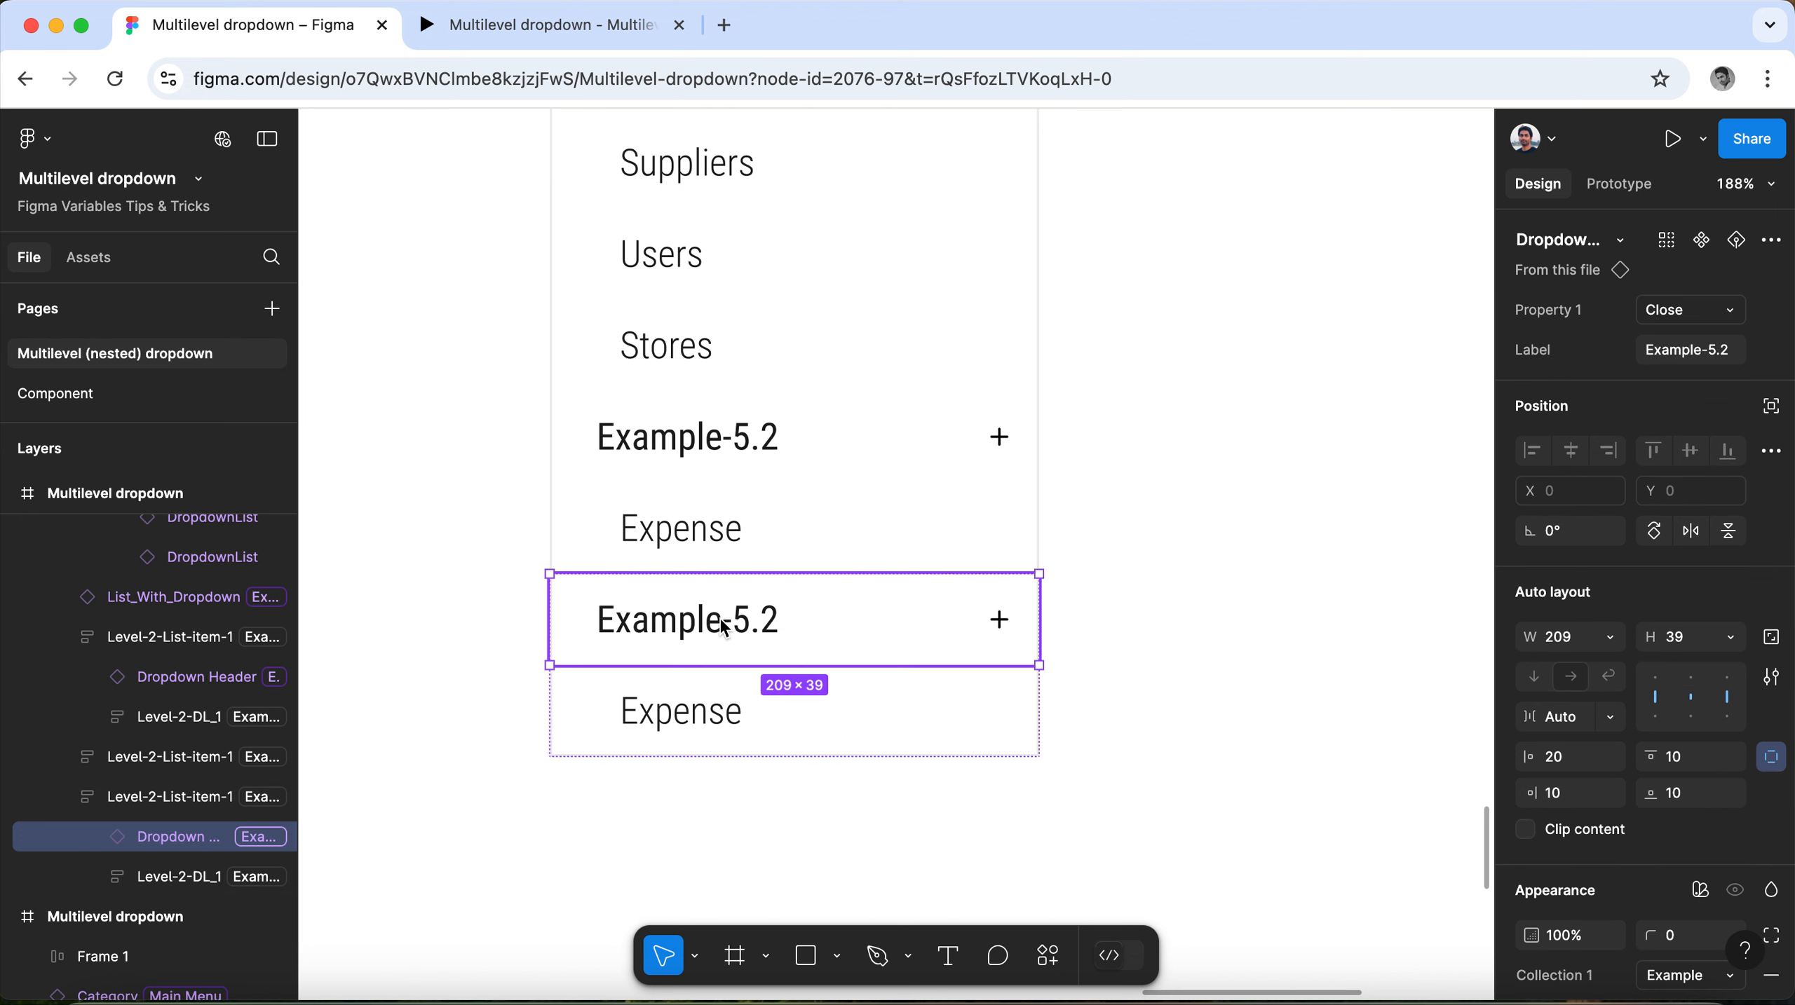
left_click(1744, 361)
left_click(1743, 359)
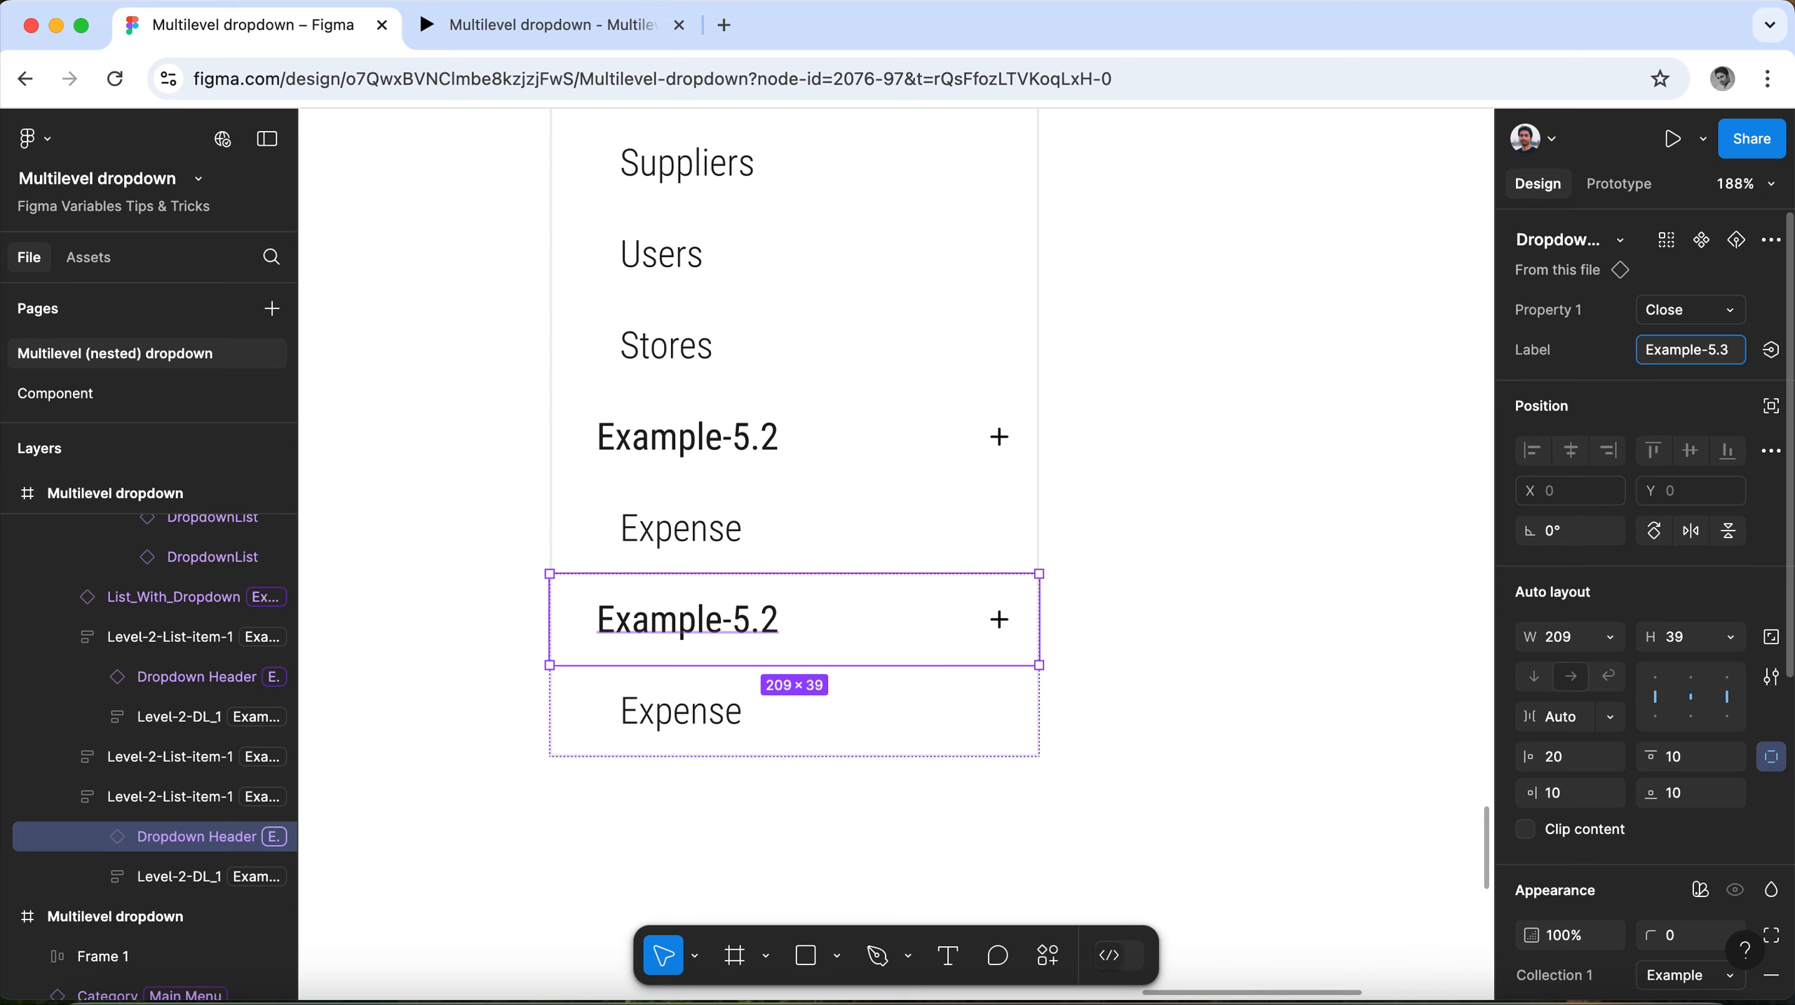
Set the label of the Expense list item under the Example-5.3 header to Example-5.3.a.
left_click(687, 718)
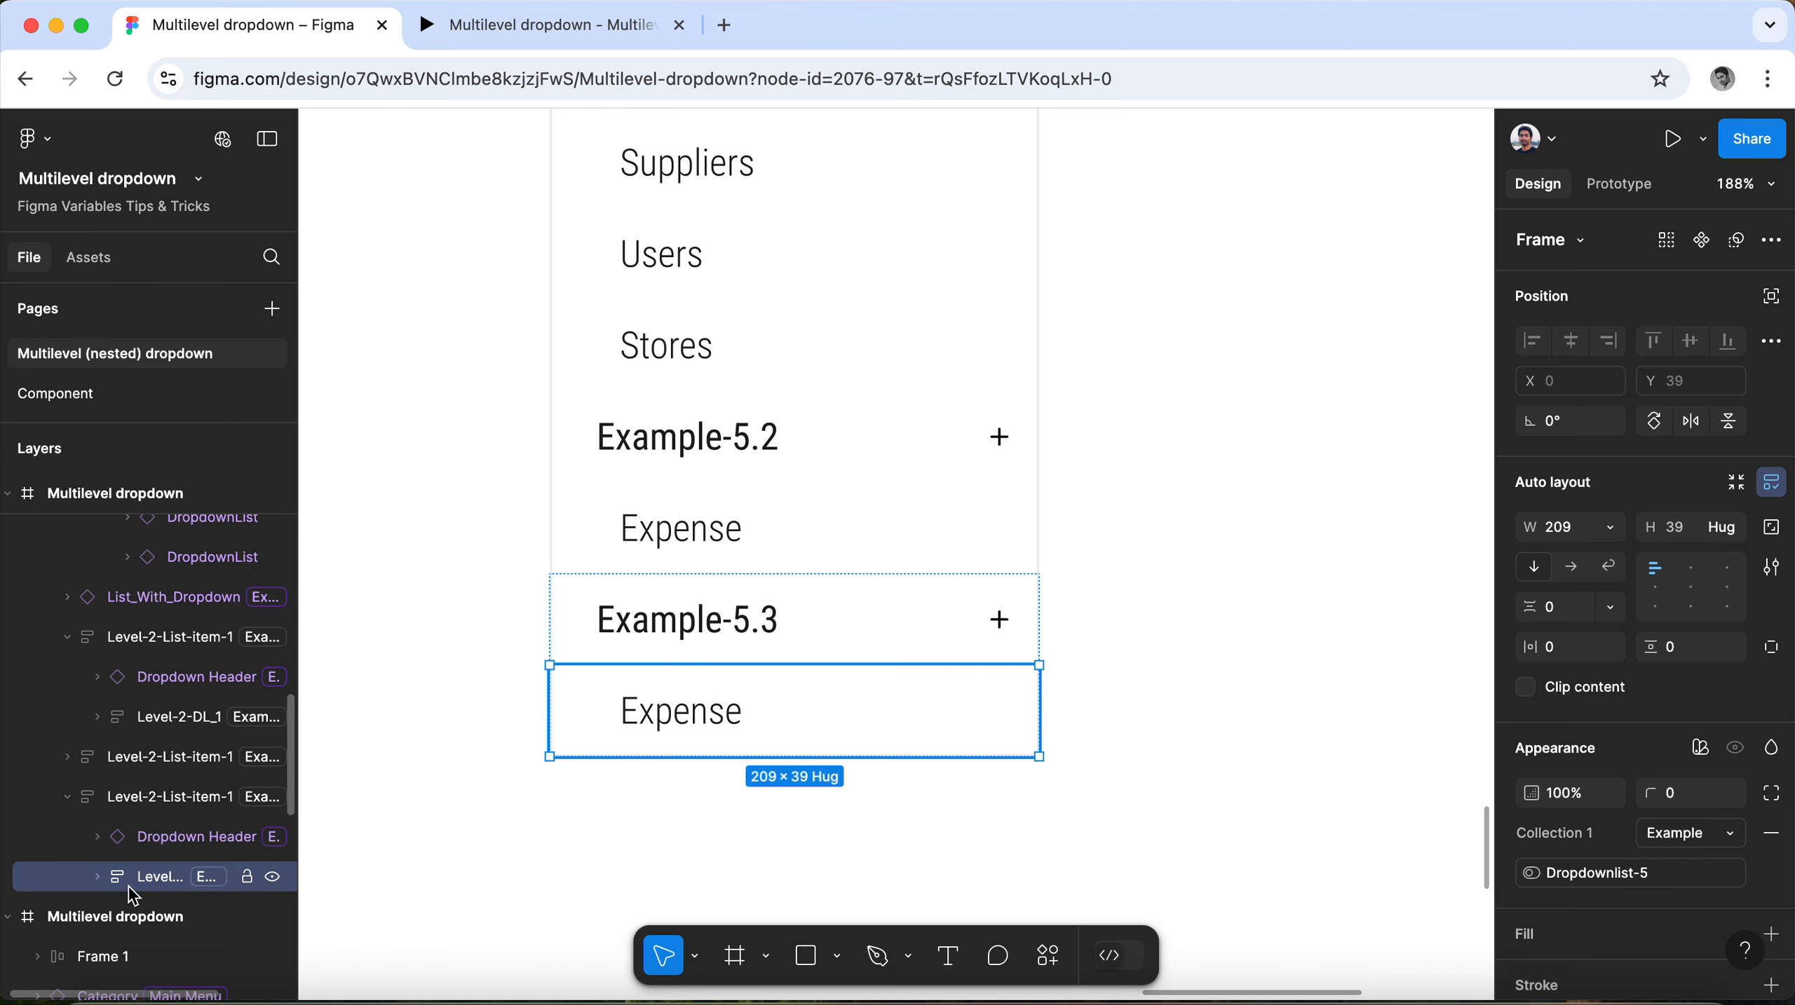
left_click(100, 879)
left_click(155, 915)
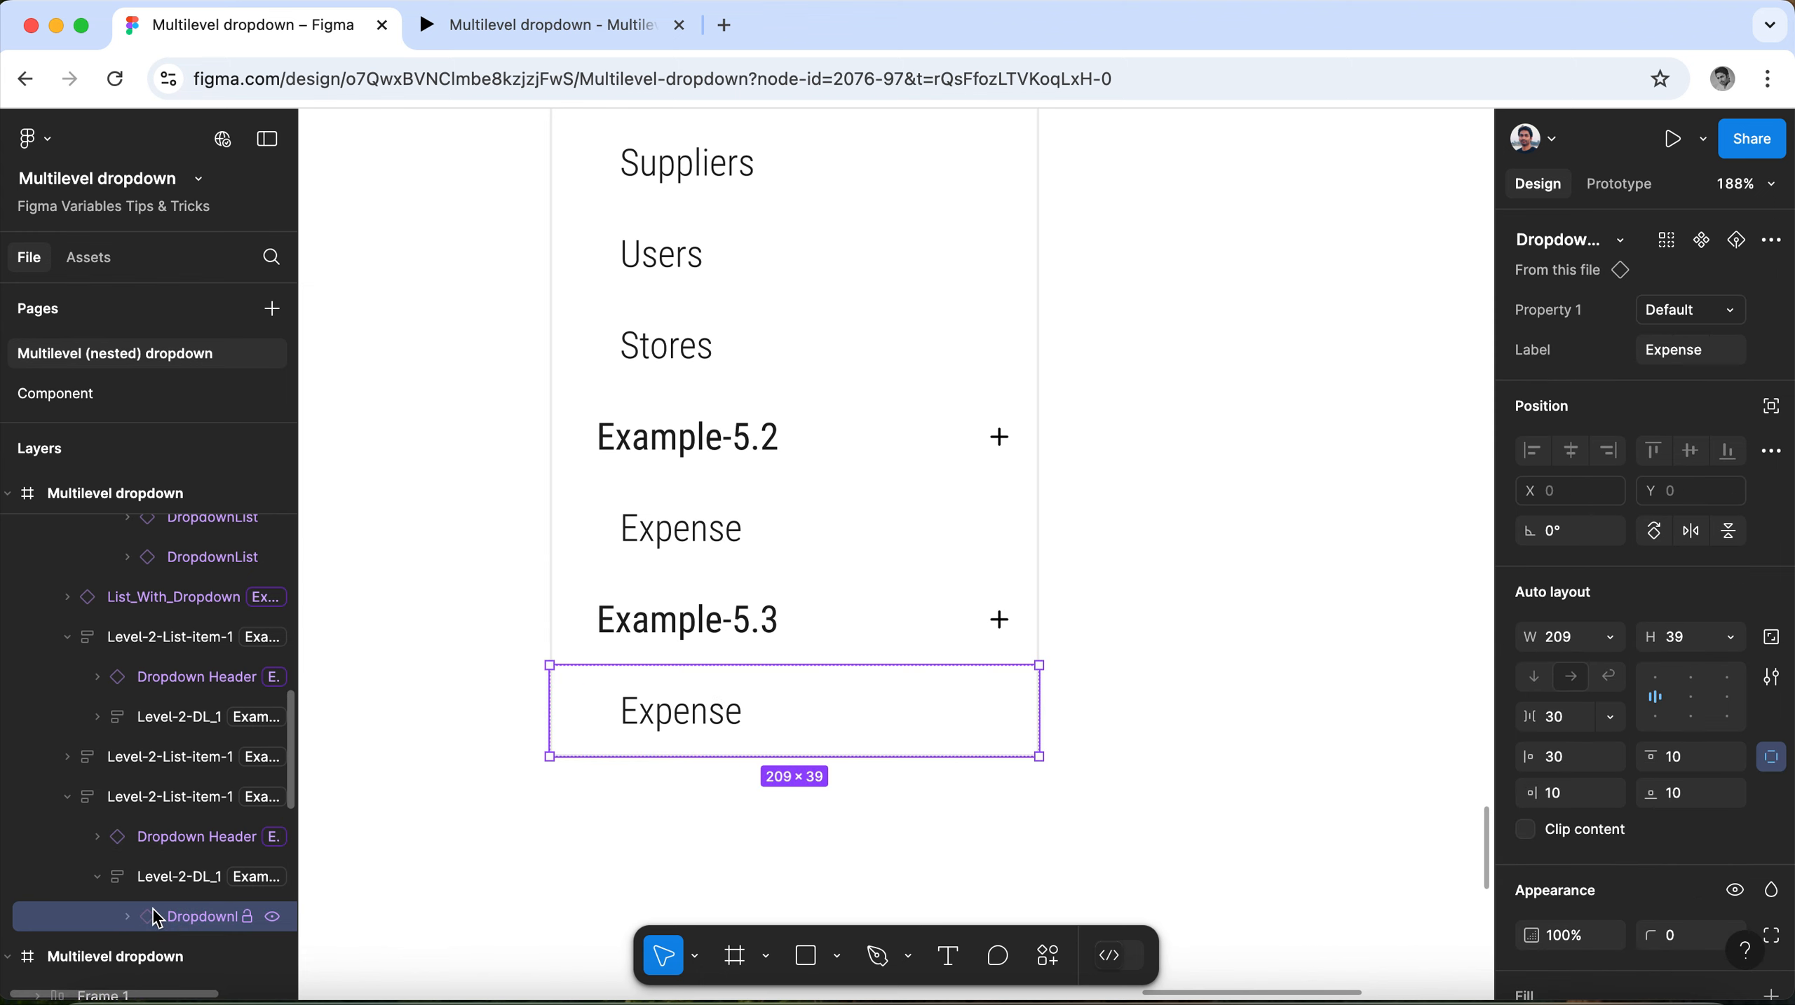
left_click(1725, 357)
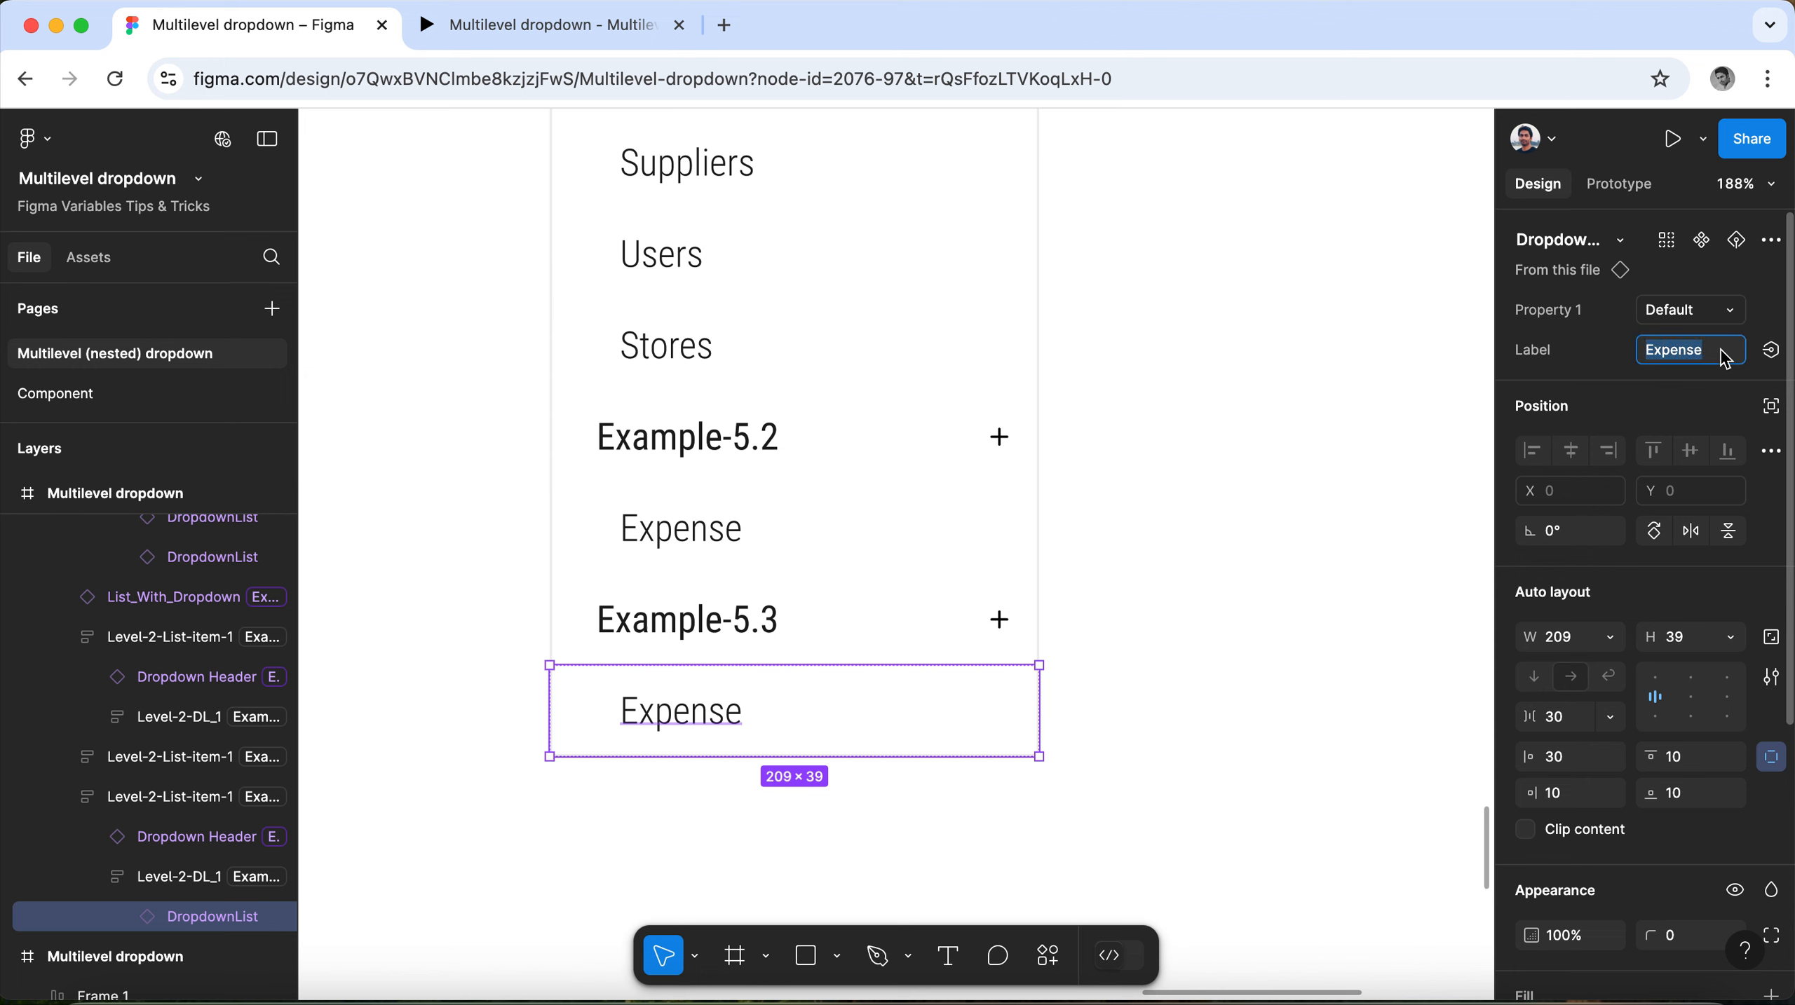
left_click(757, 623)
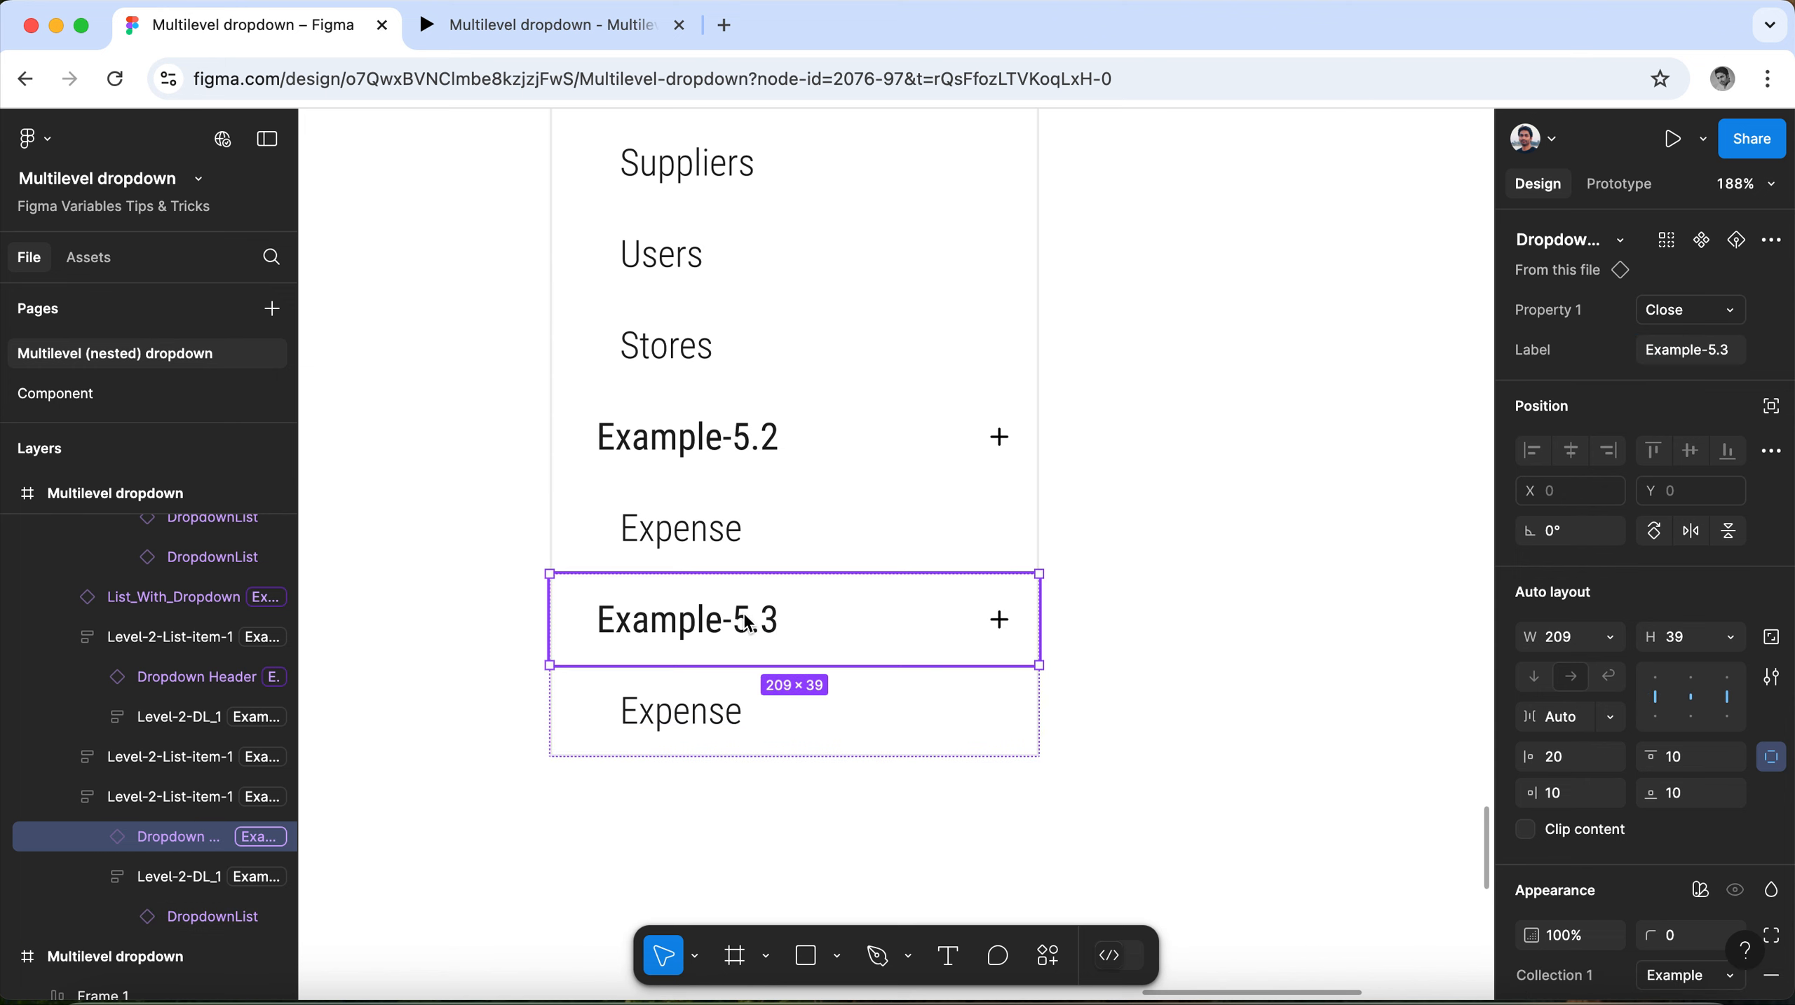
left_click(1725, 349)
key("super+c")
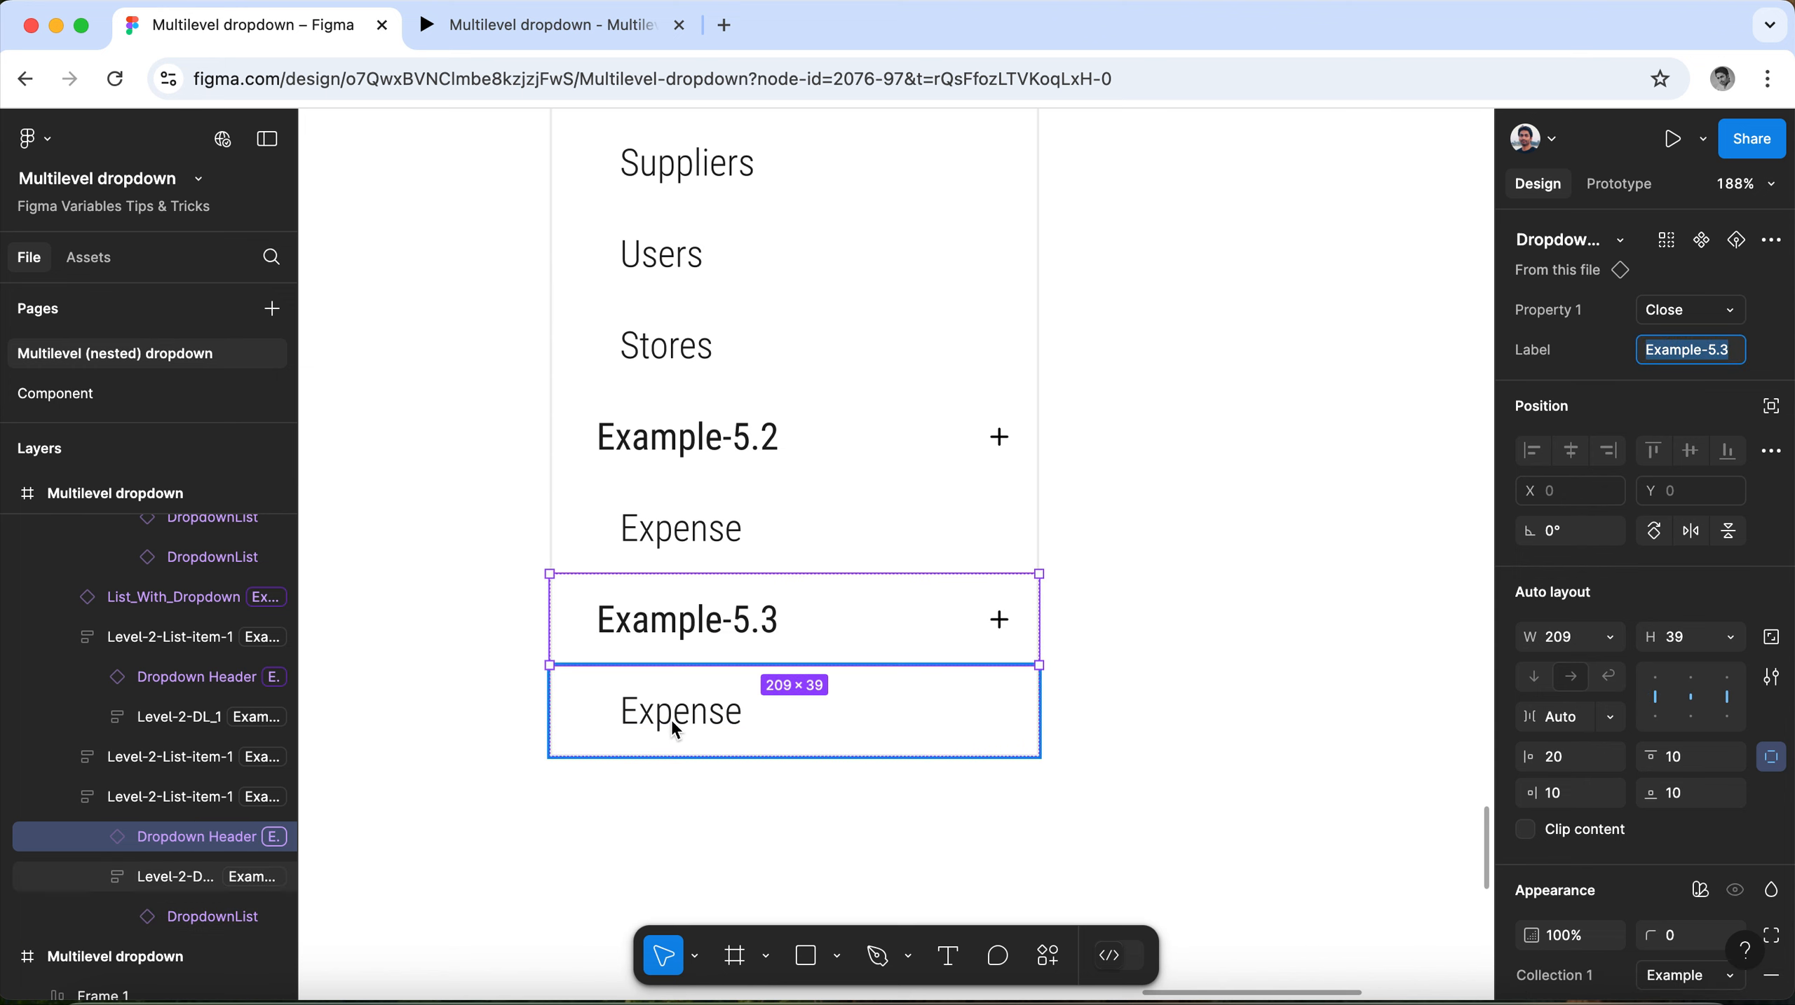
left_click(190, 918)
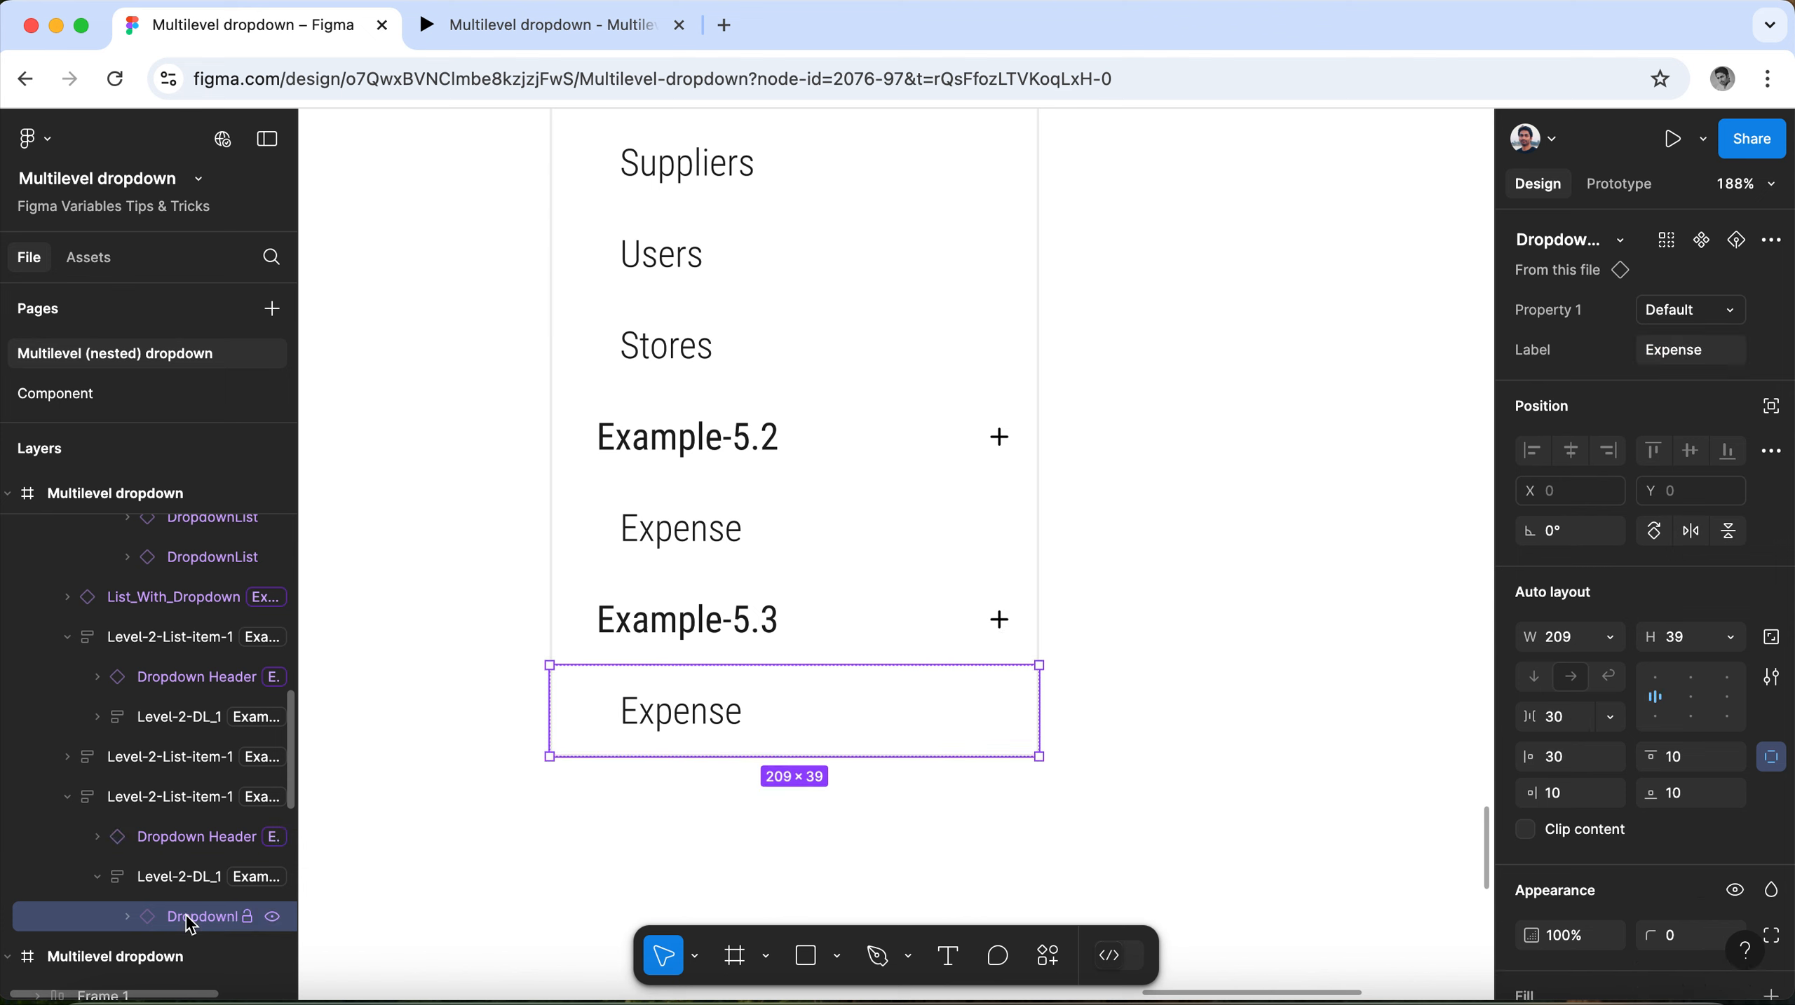
left_click(1691, 358)
key("super+v")
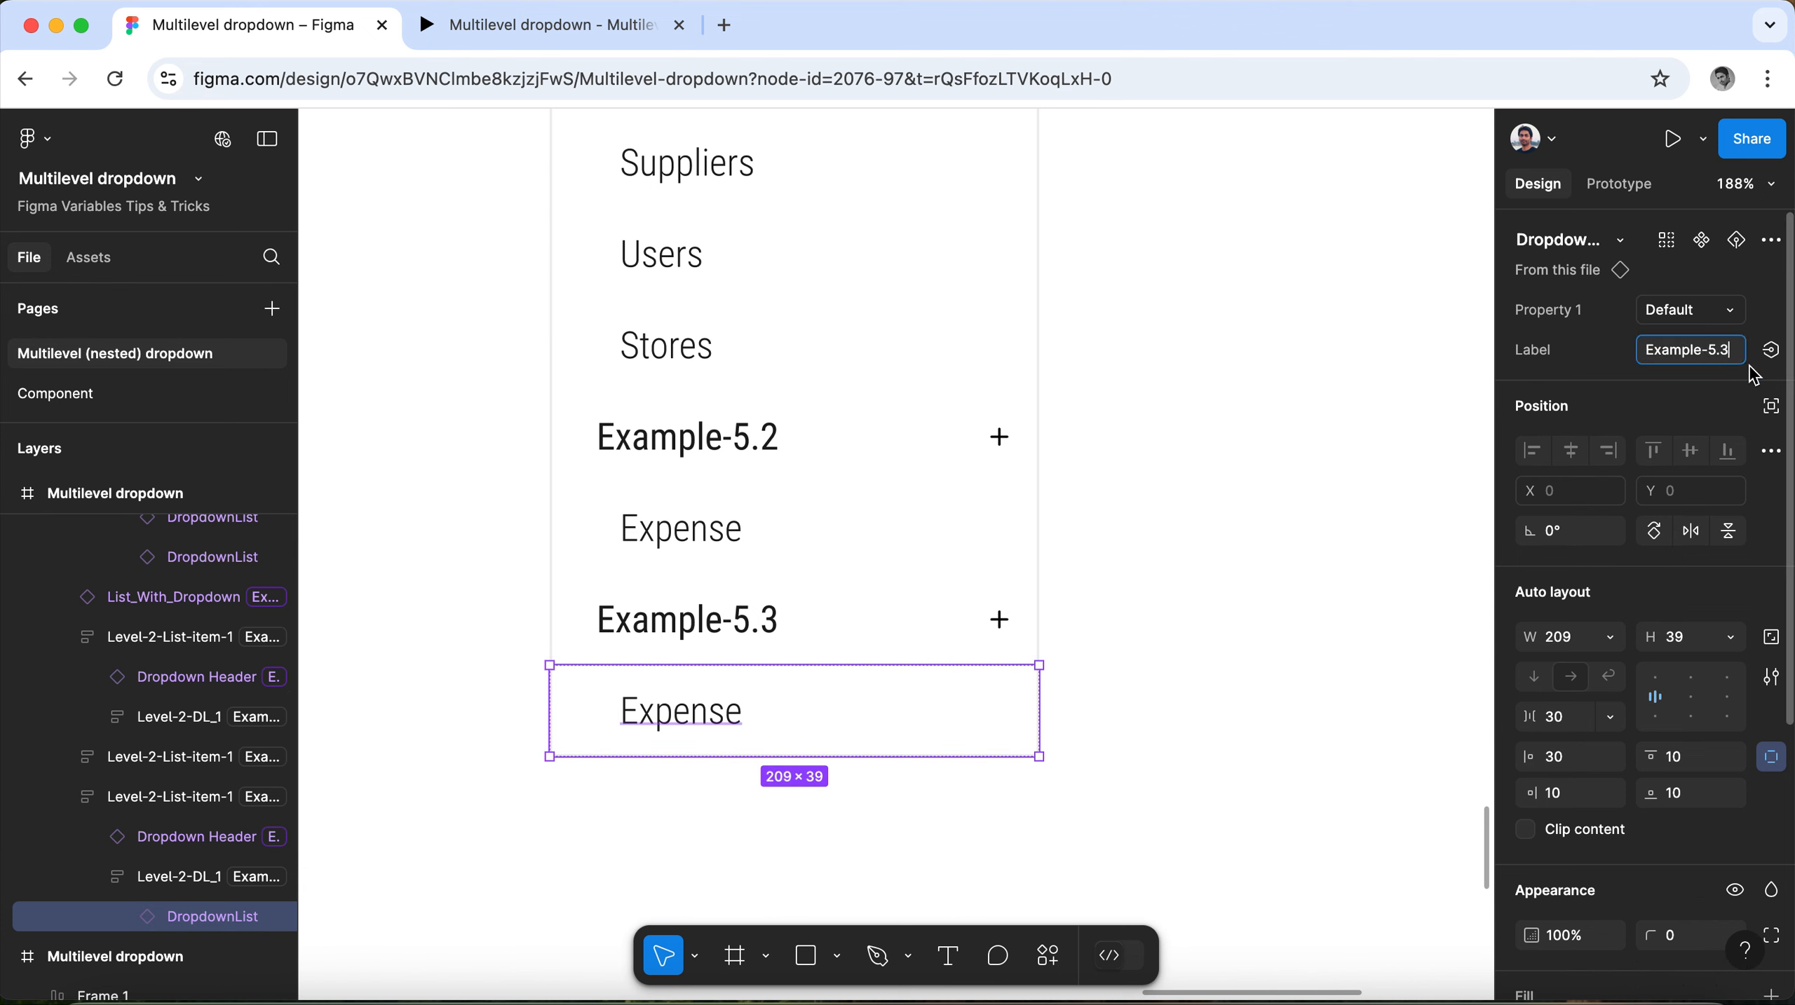
type(".a")
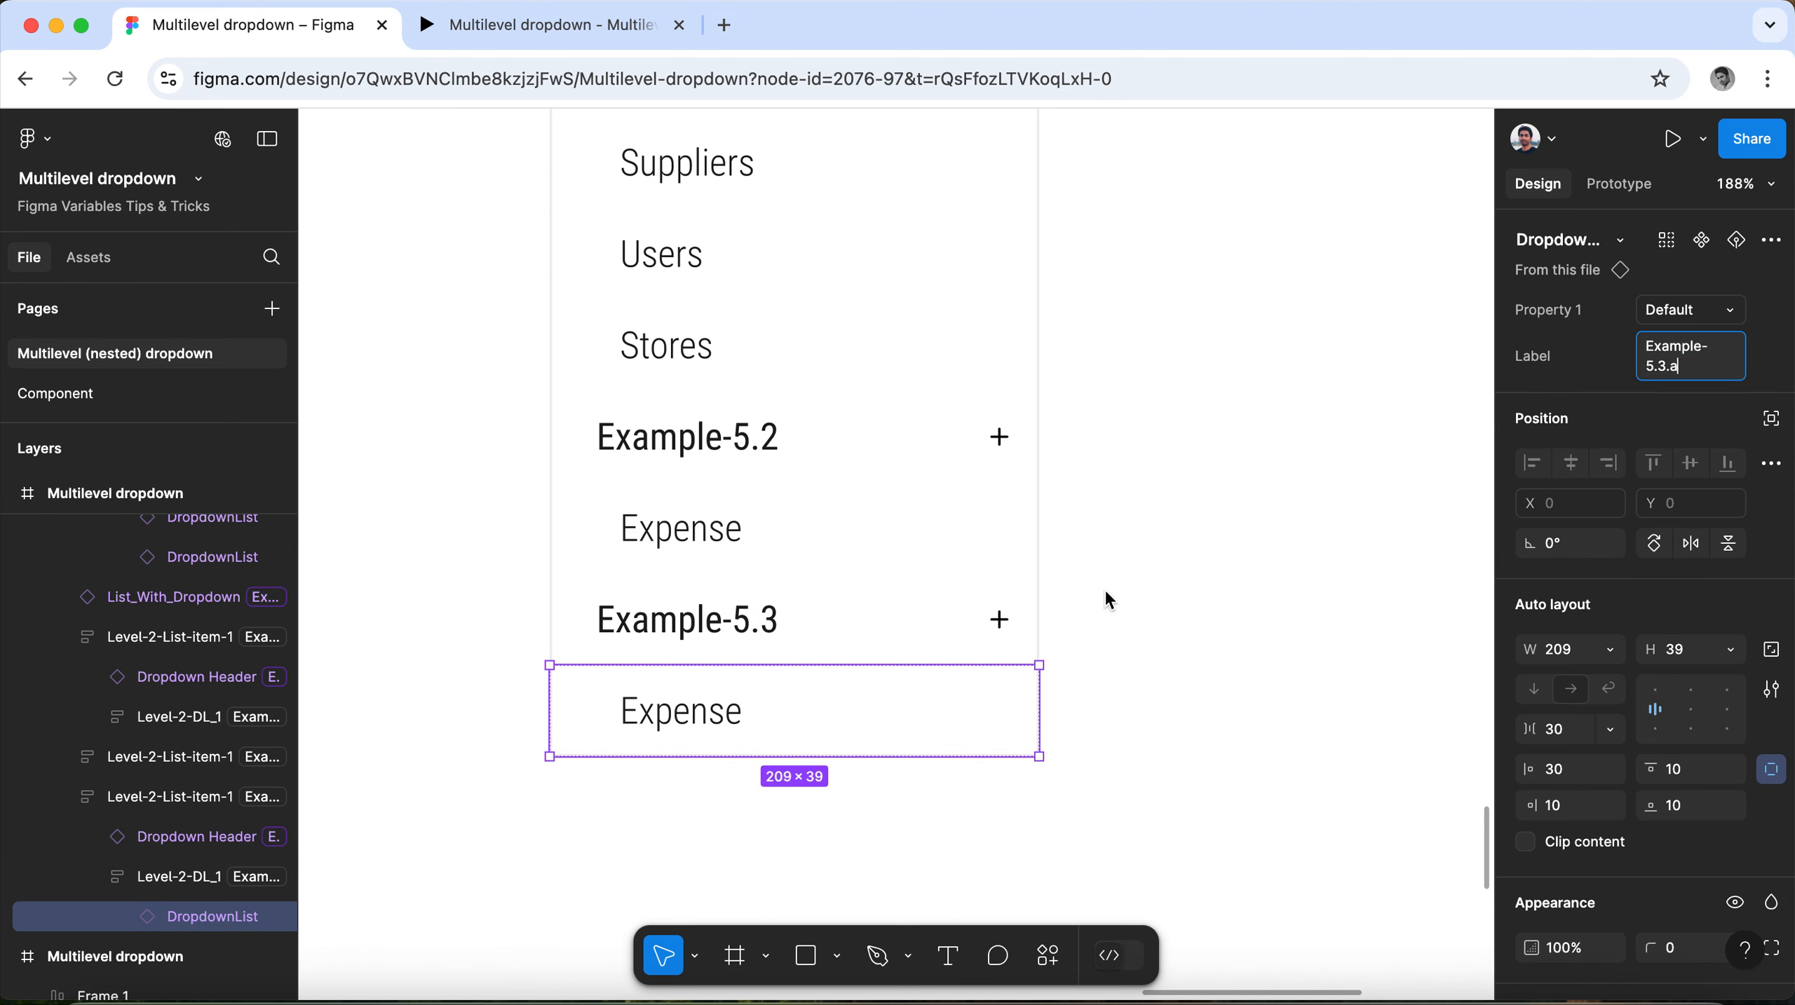
Duplicate the Example-5.3.a list item inside its Level-2-DL_1 group and label the copy Example-5.3.b.
scroll(167, 761, "down", 8)
scroll(167, 761, "up", 4)
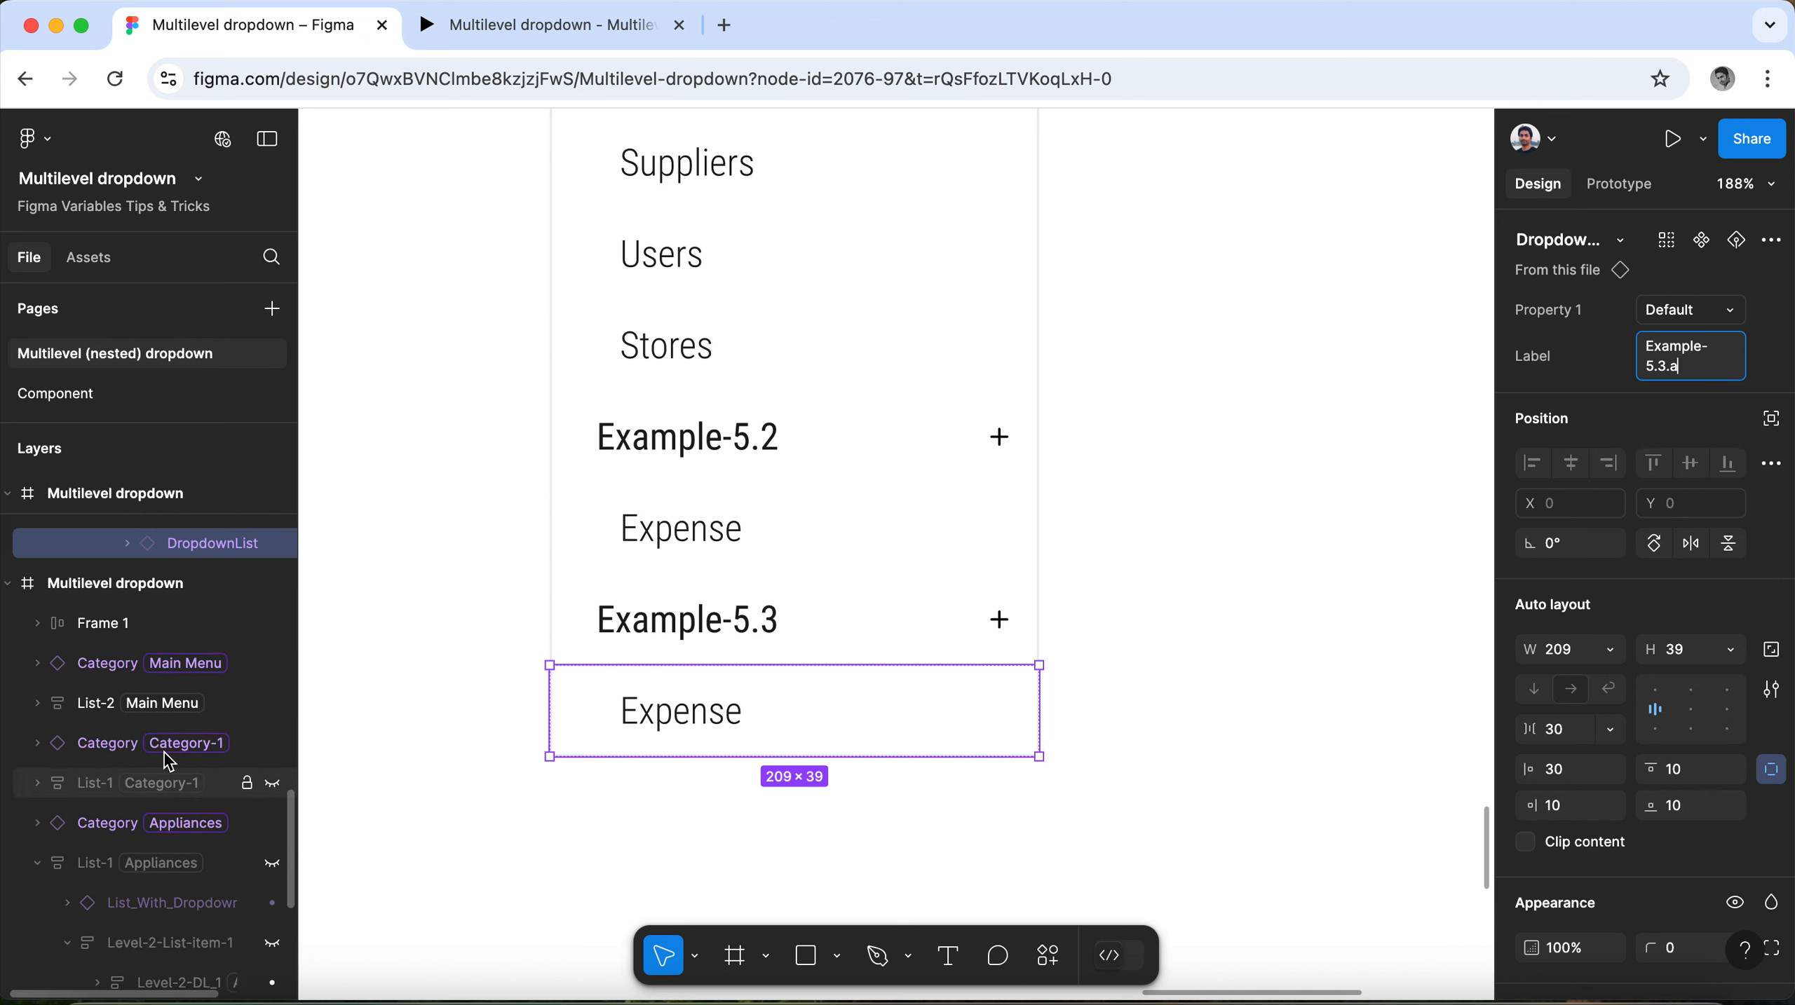
left_click(188, 702)
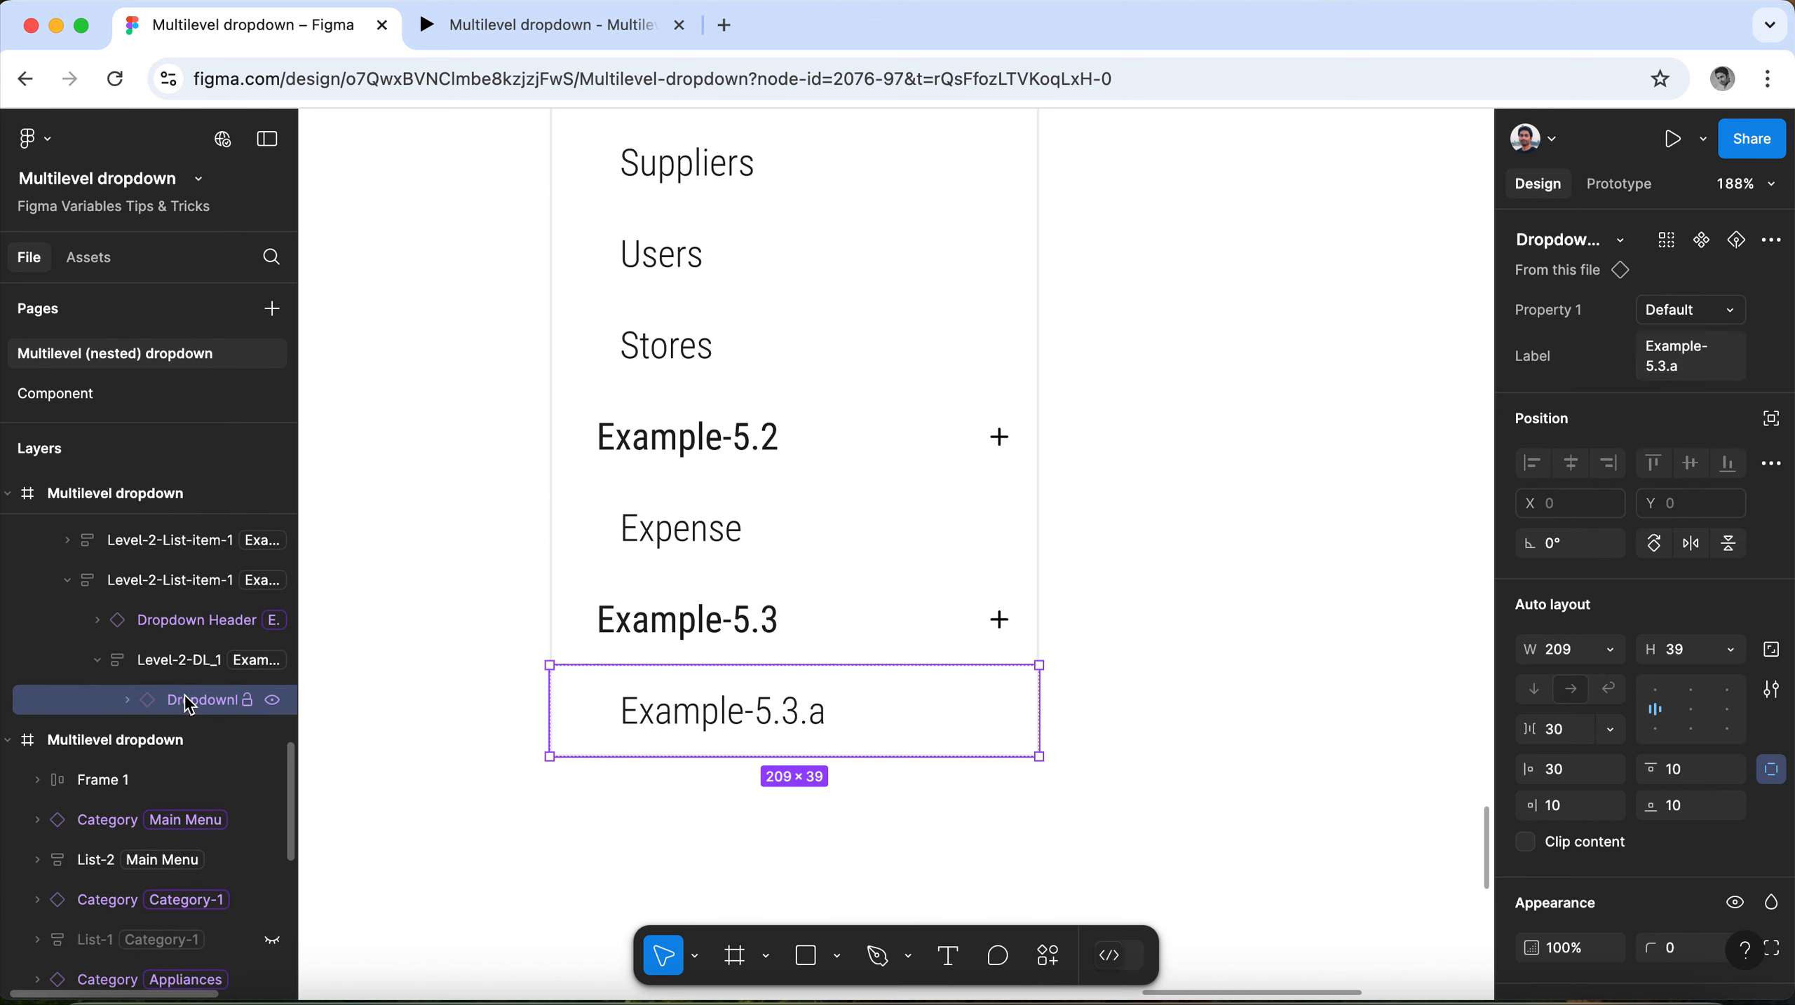
left_click_drag(189, 708, 185, 732)
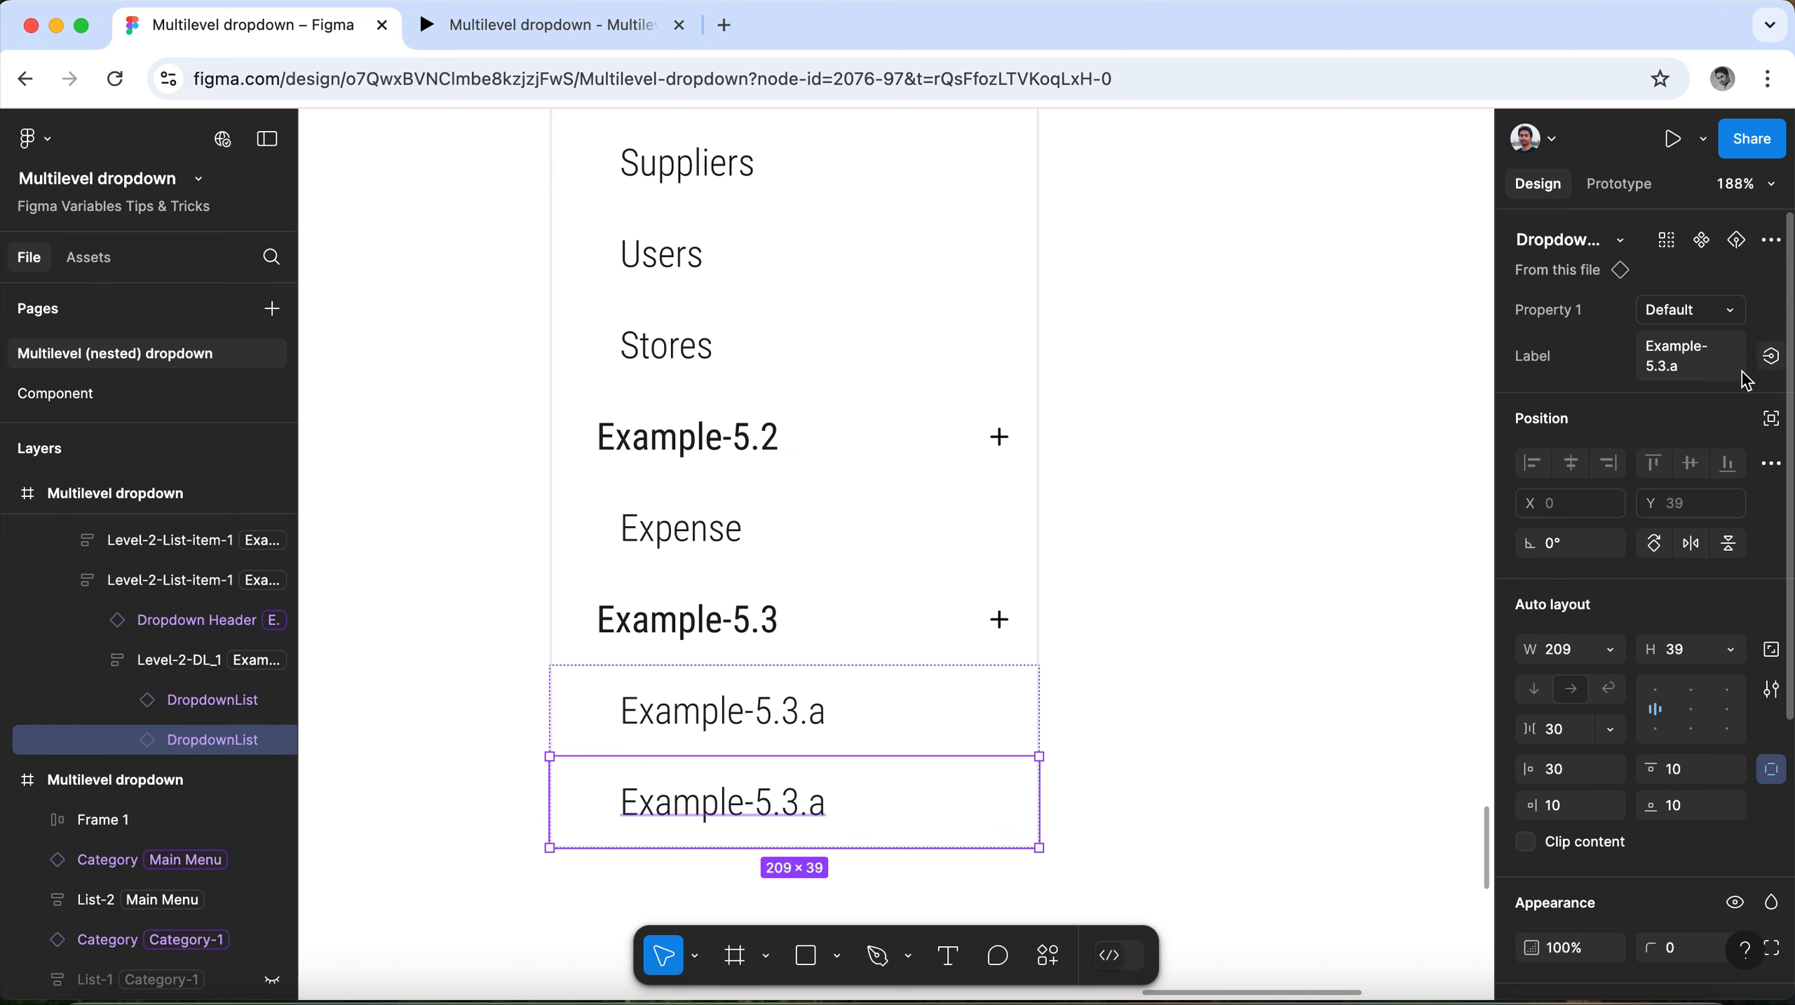
left_click(1683, 370)
left_click(1688, 377)
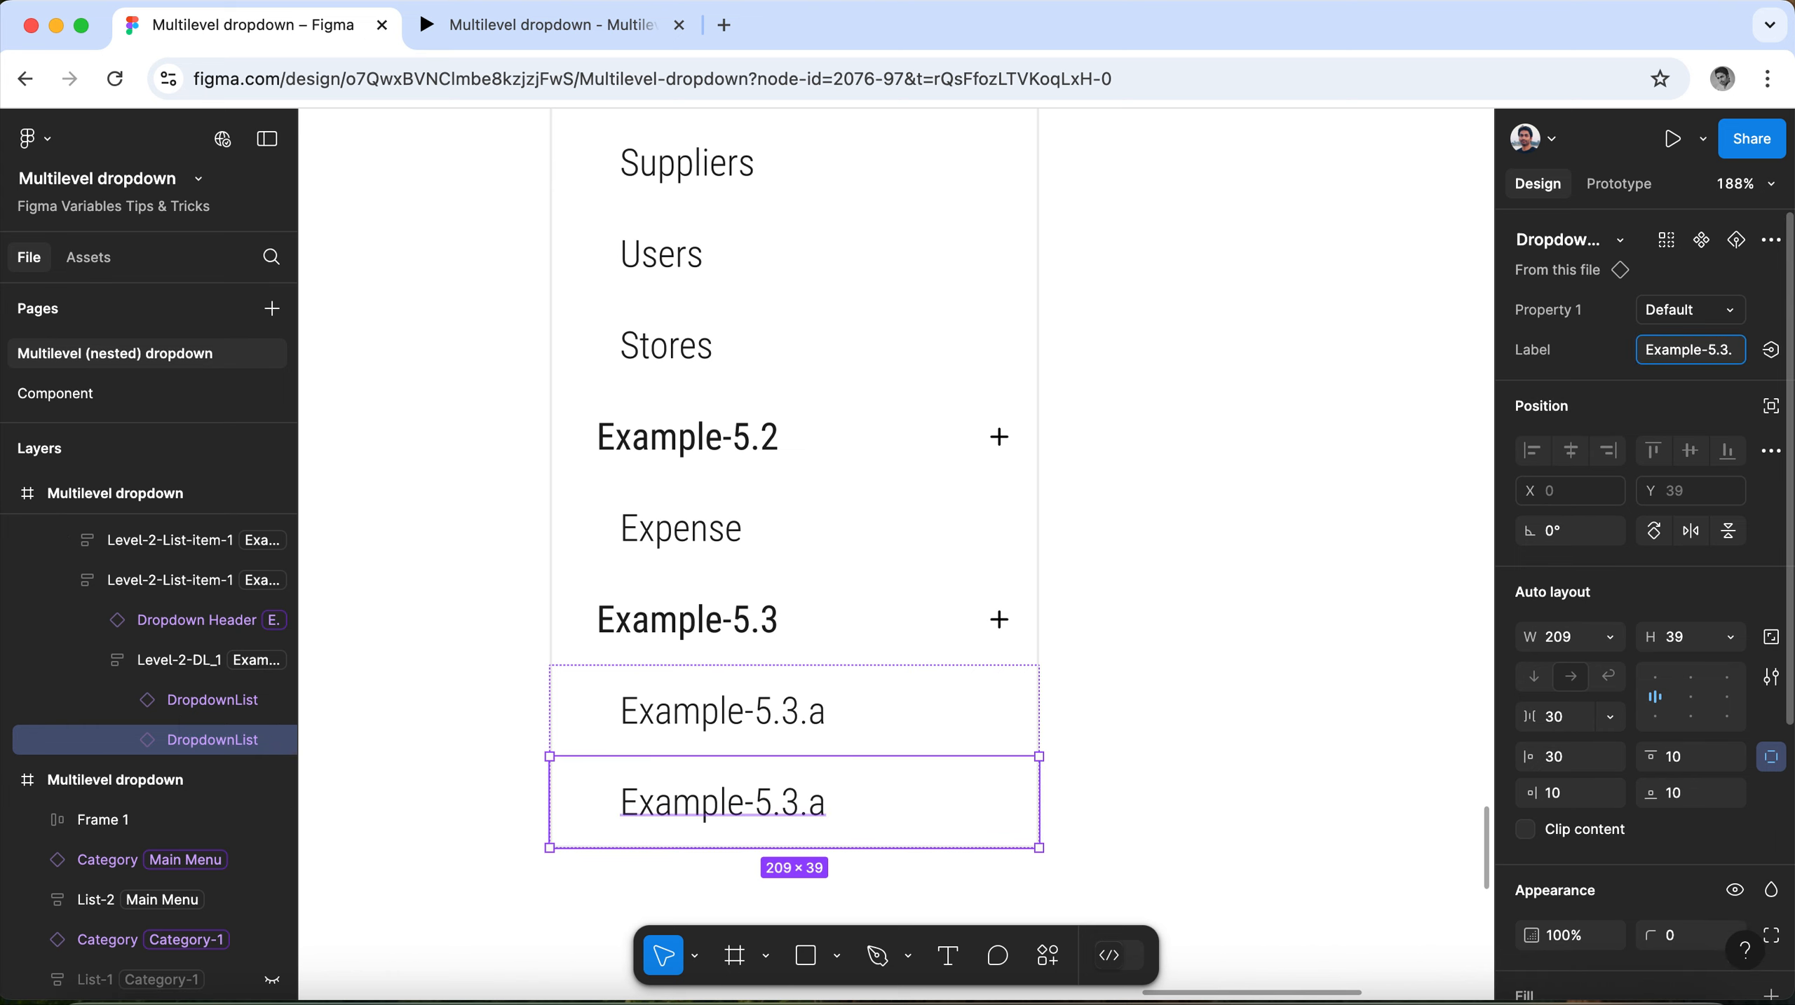
key("BackSpace")
type("b")
Duplicate the Example-5.3.b list item below itself, label the copy Example-5.3.c and clear the selection.
scroll(727, 675, "down", 2)
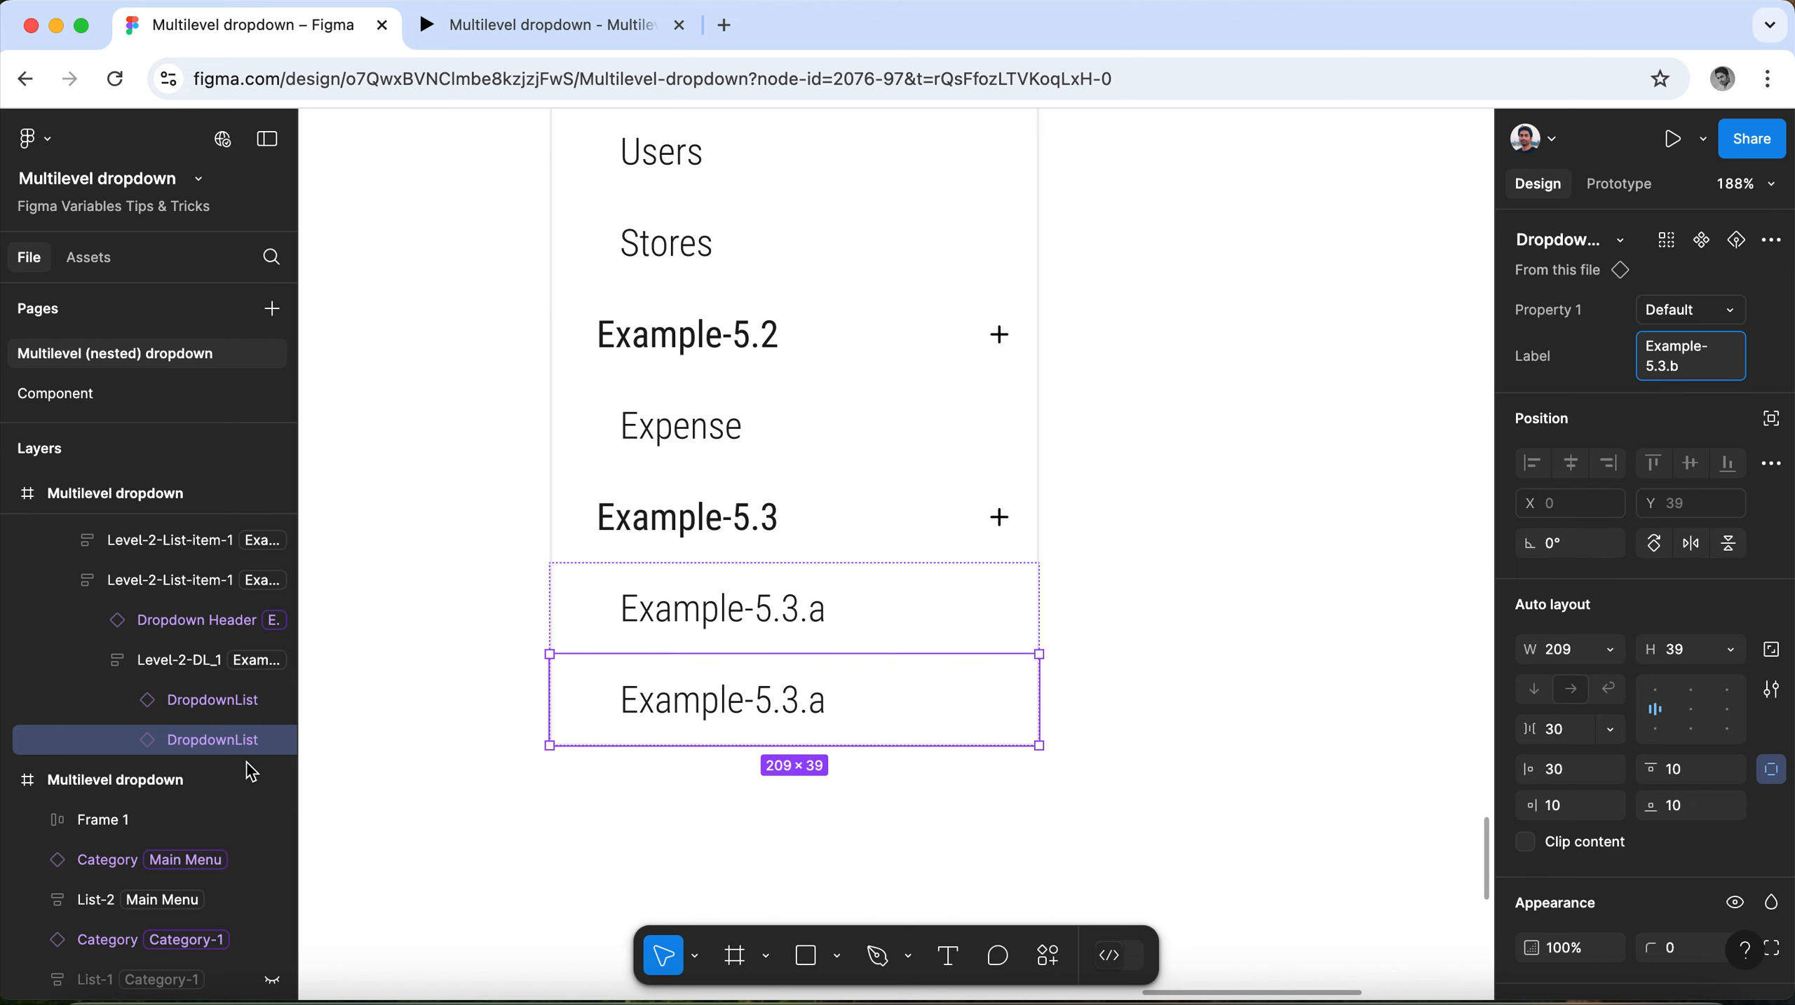
left_click_drag(201, 746, 202, 774)
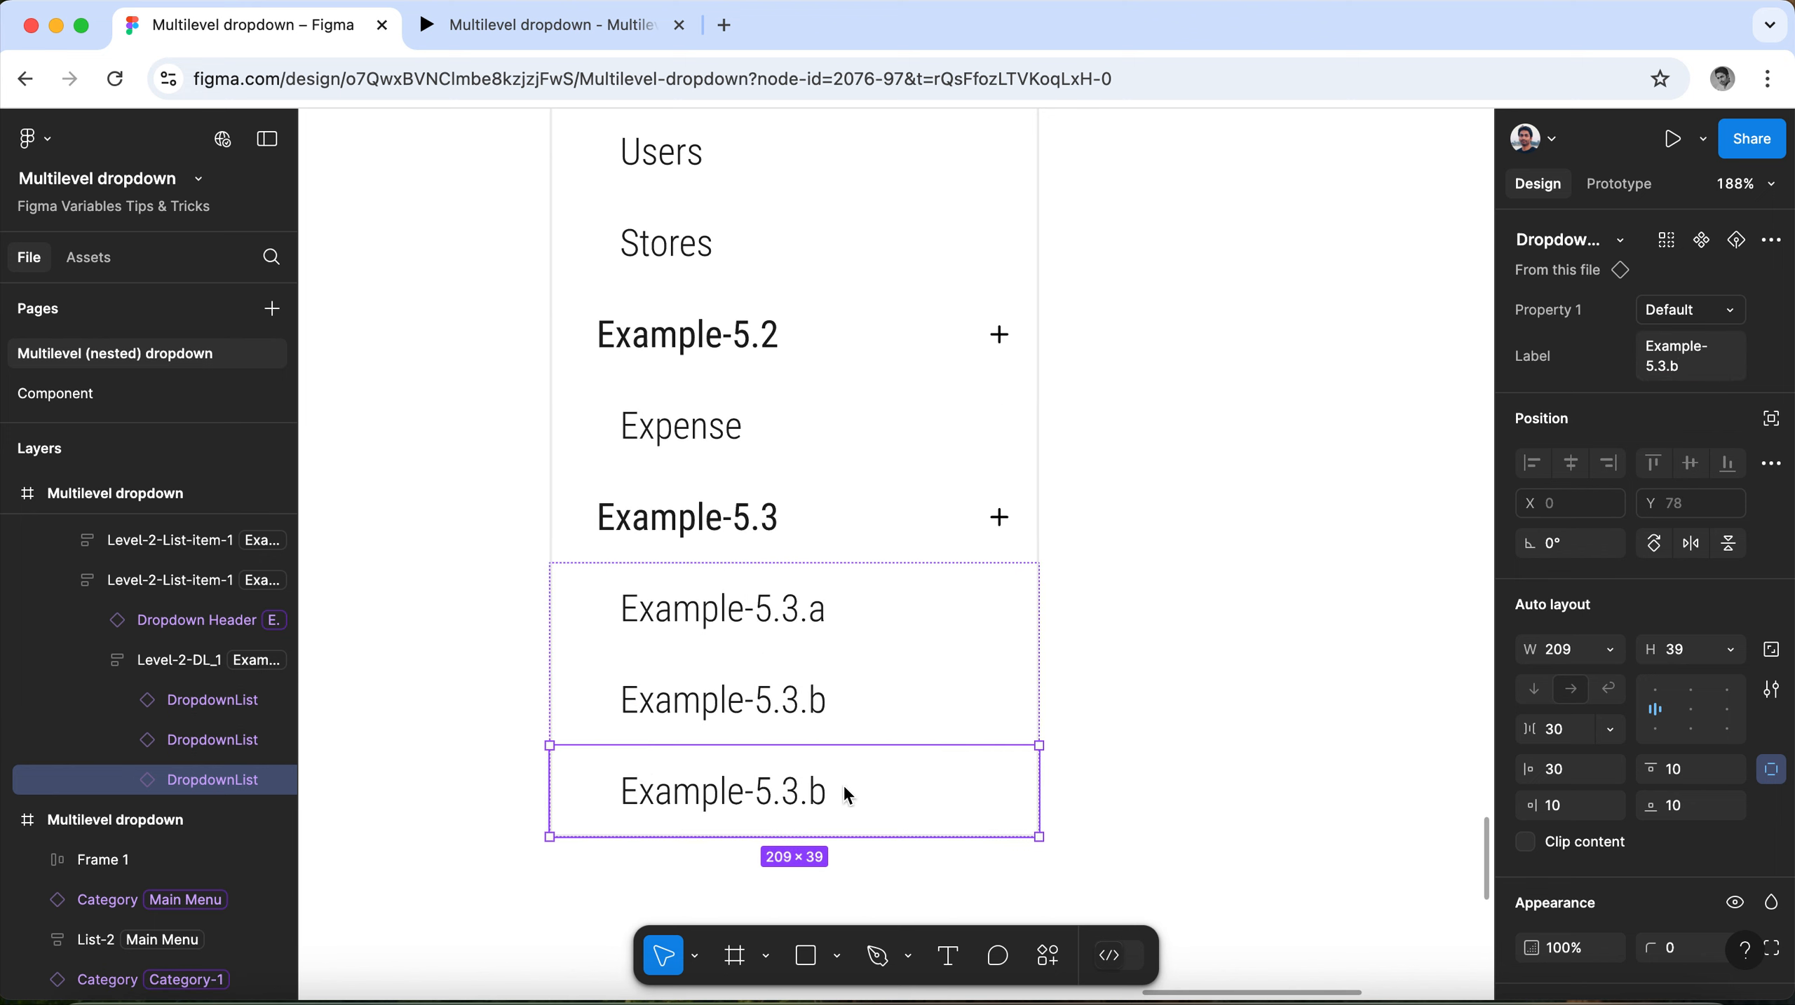
left_click(1693, 379)
key("super+a")
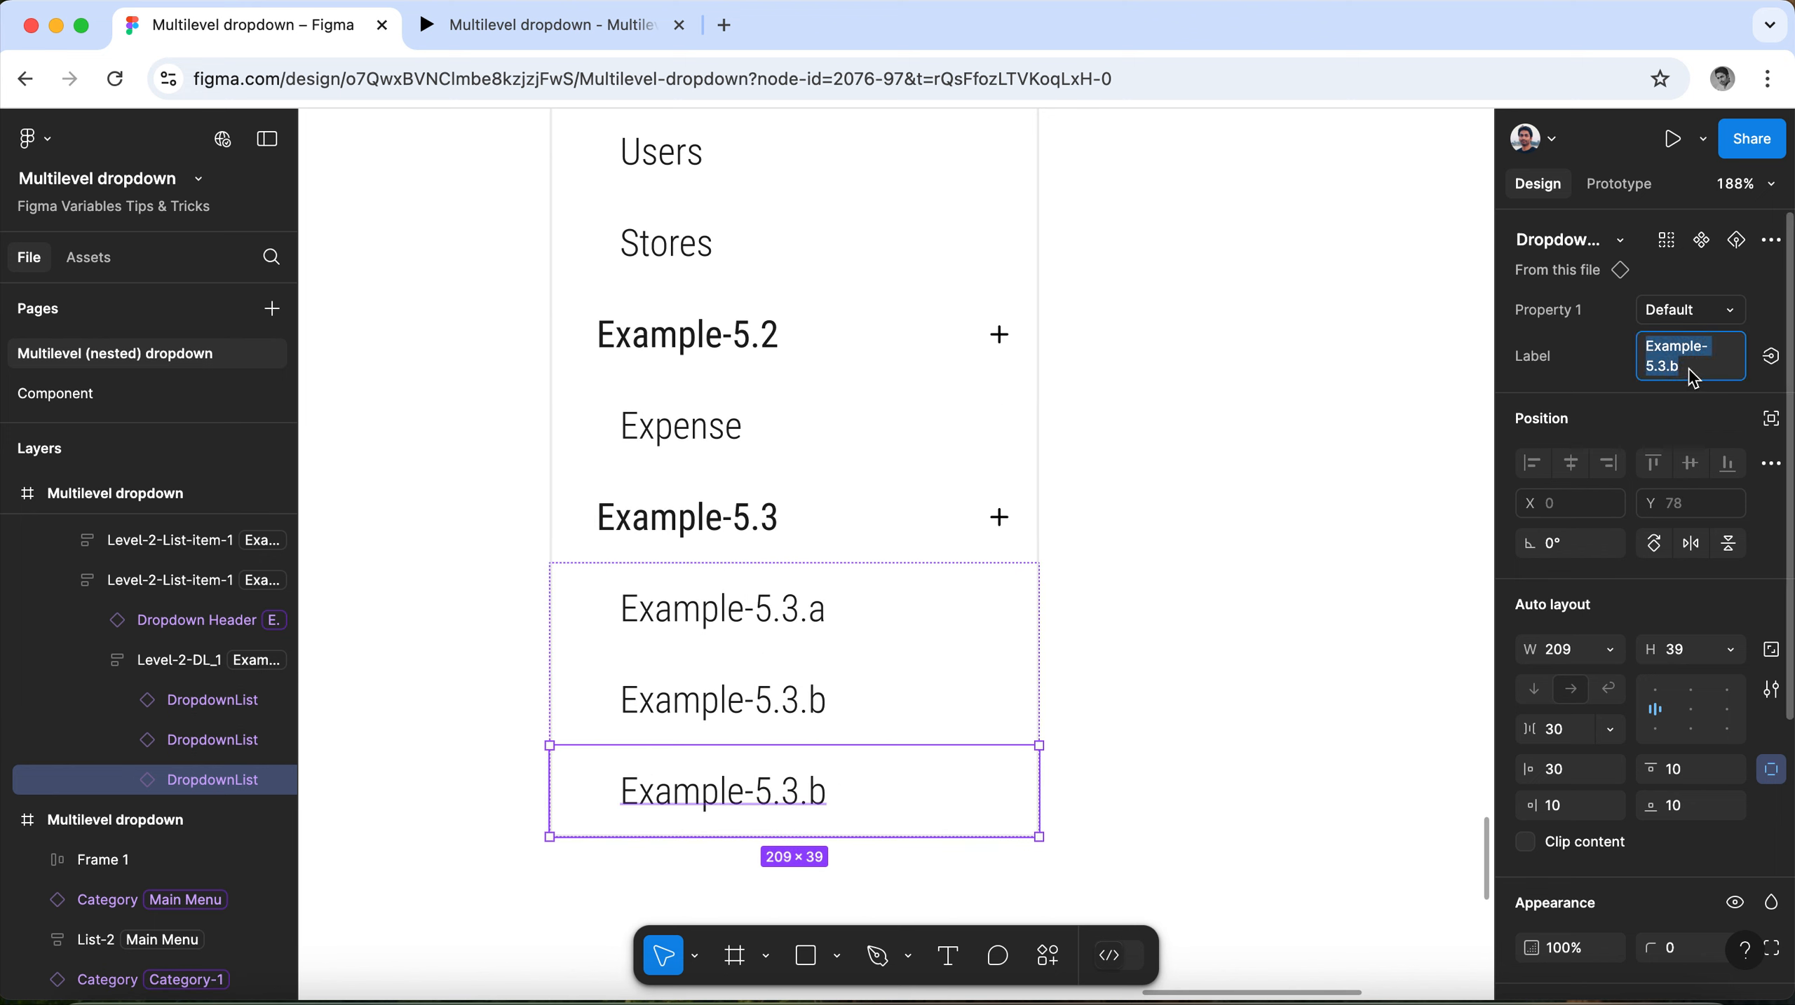
left_click(1692, 378)
key("BackSpace")
type("c")
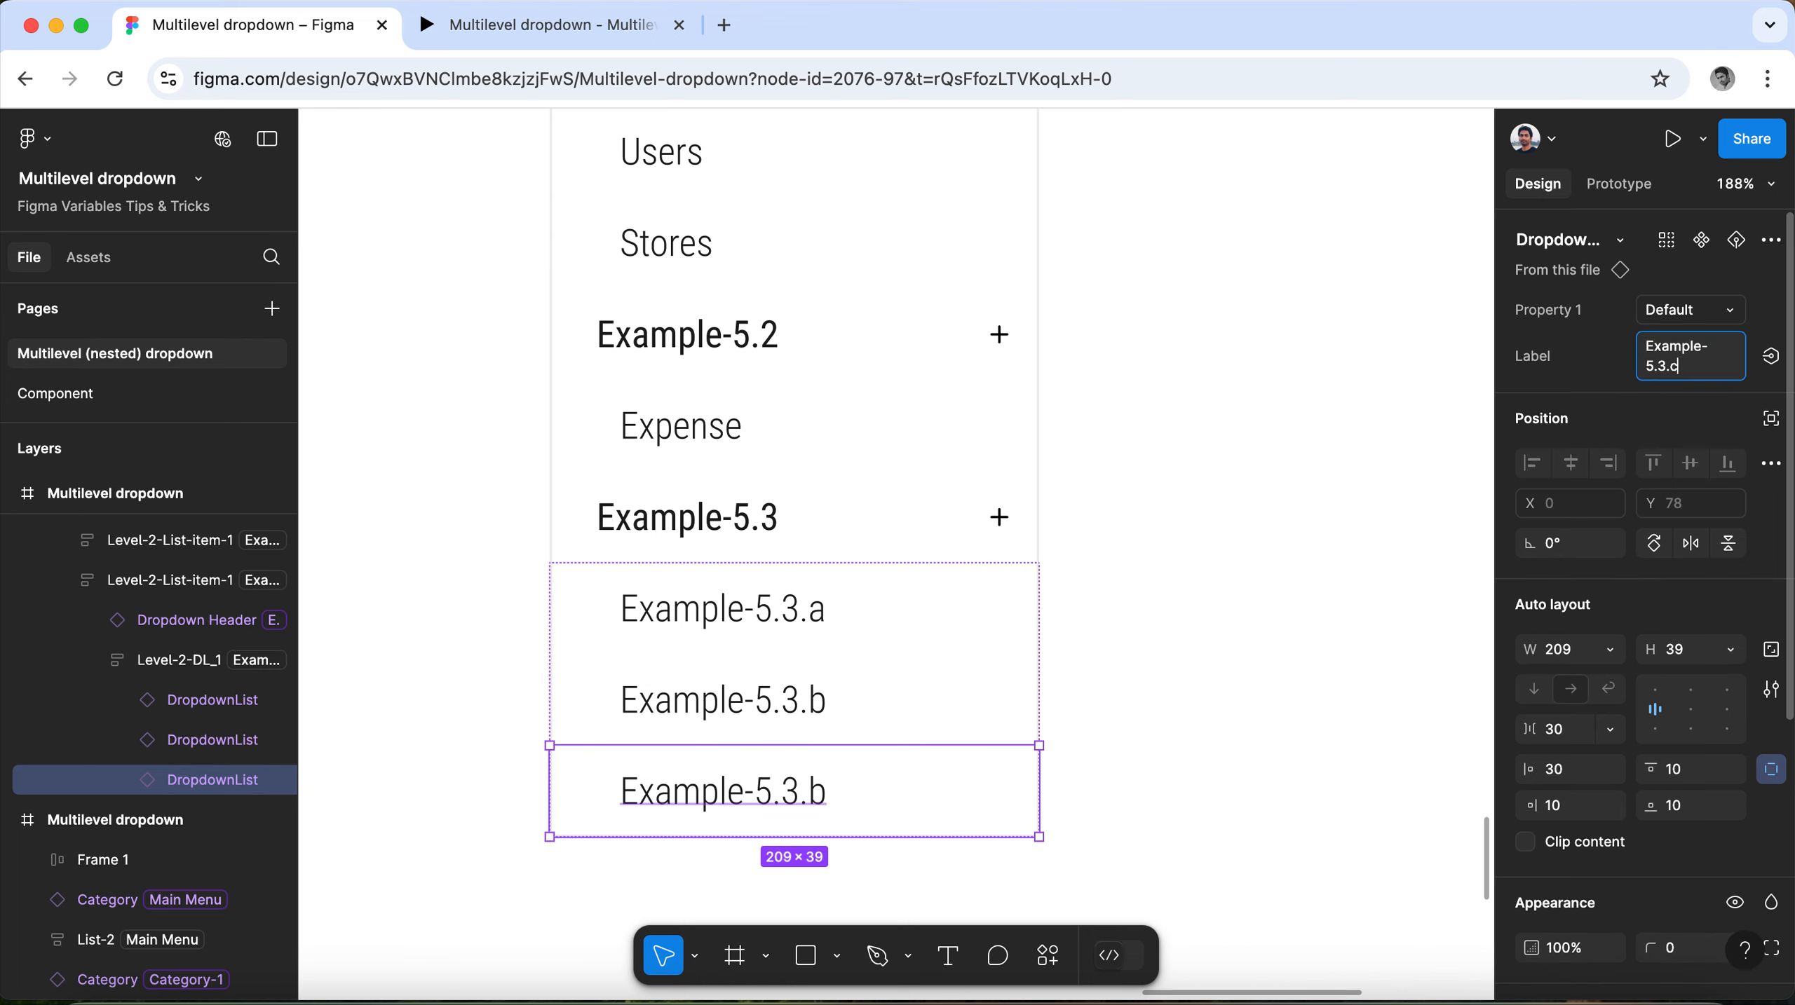
left_click(1130, 546)
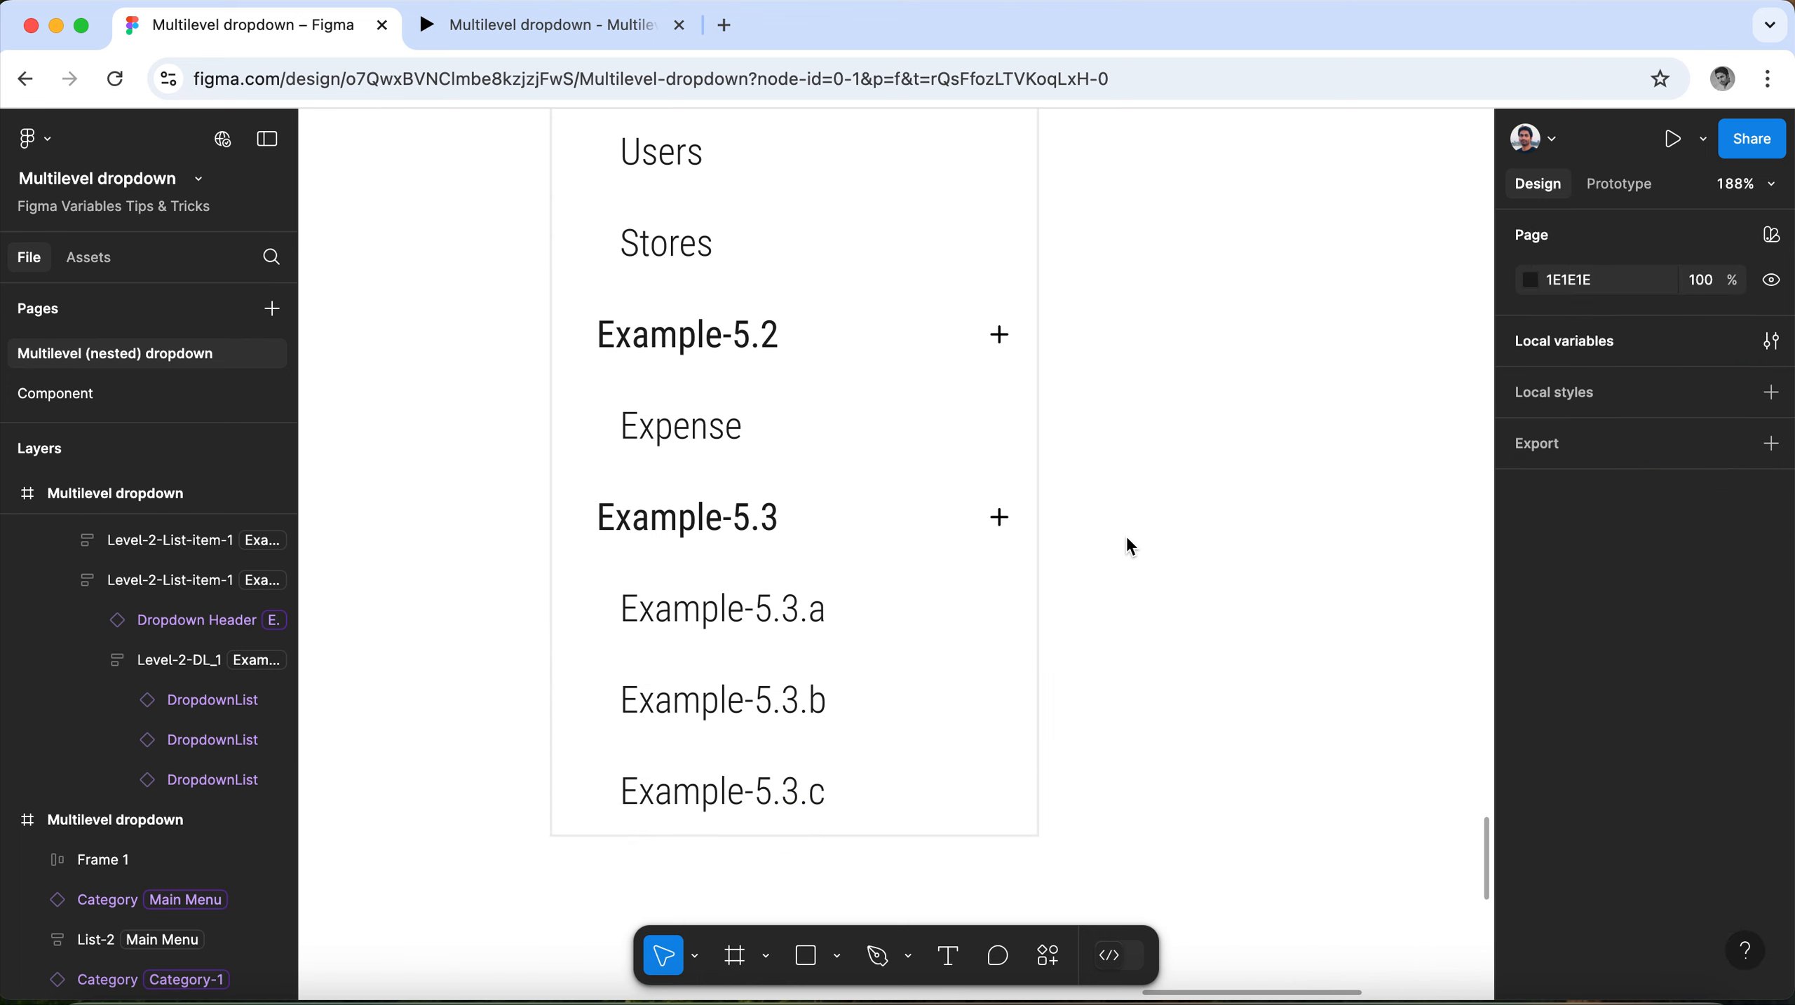
Examine the visibility variables assigned to the Example-5.3 group, the Example-5.2 group and the list under Example-5.3.
left_click(1549, 346)
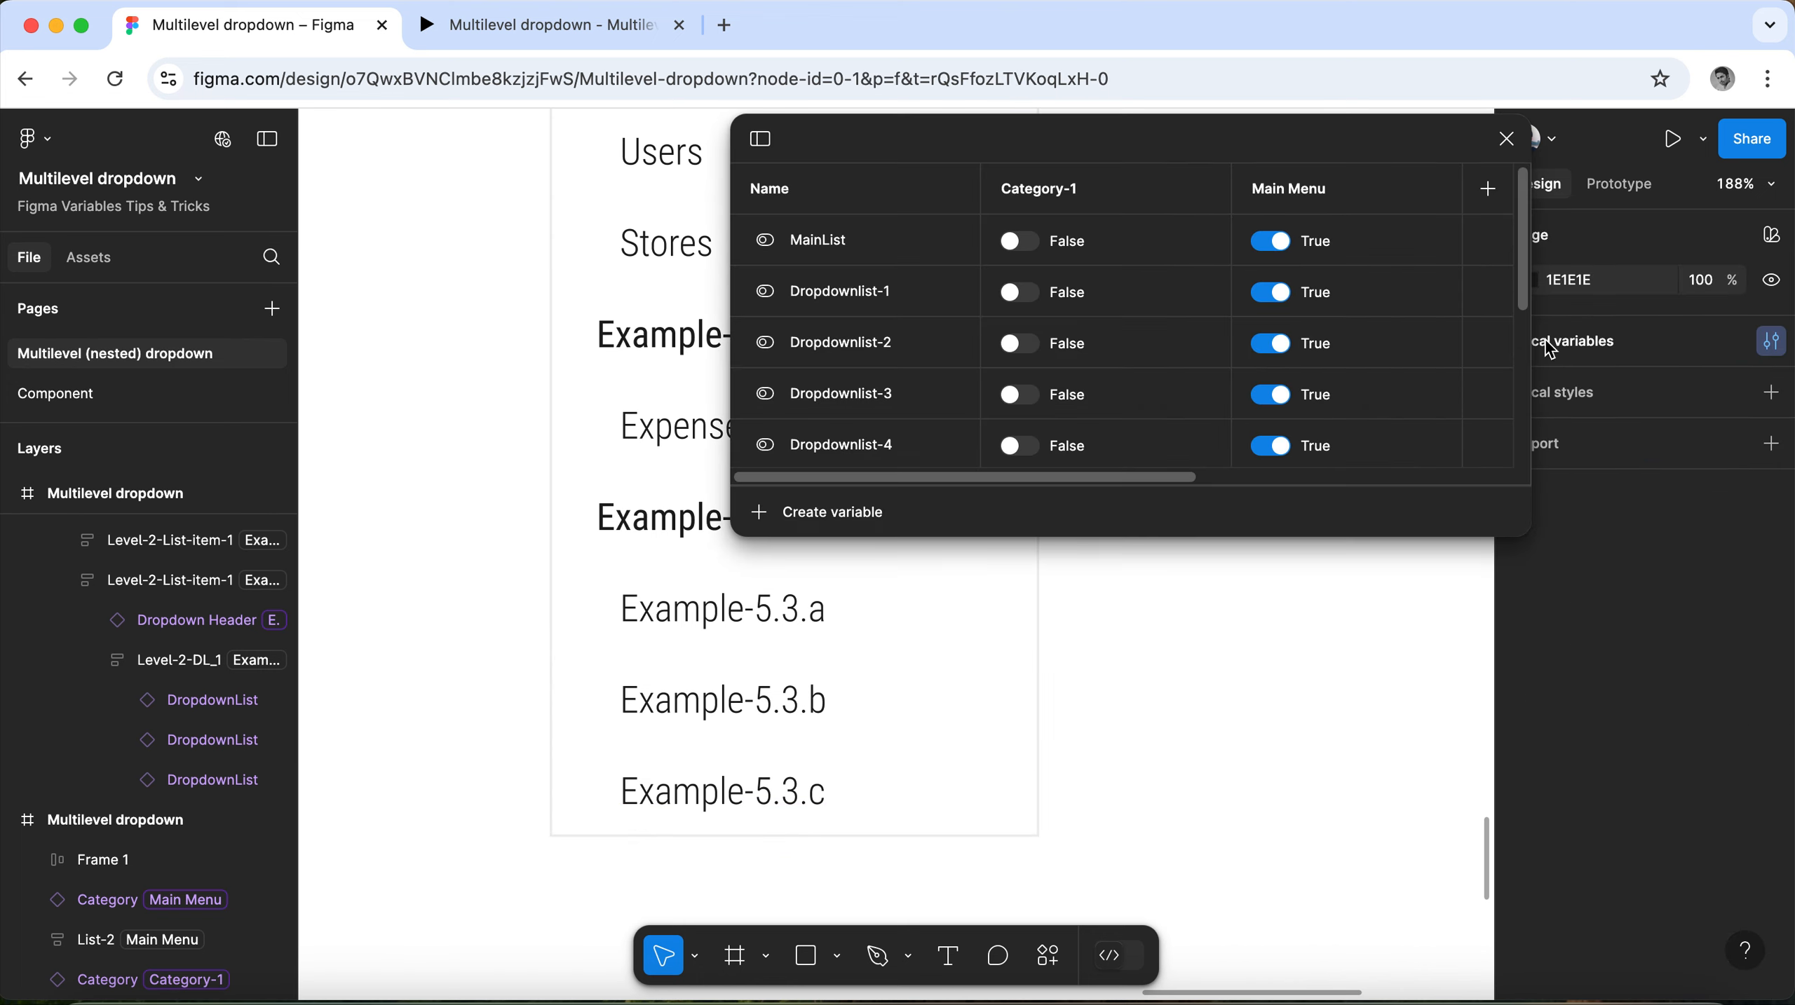
left_click(660, 529)
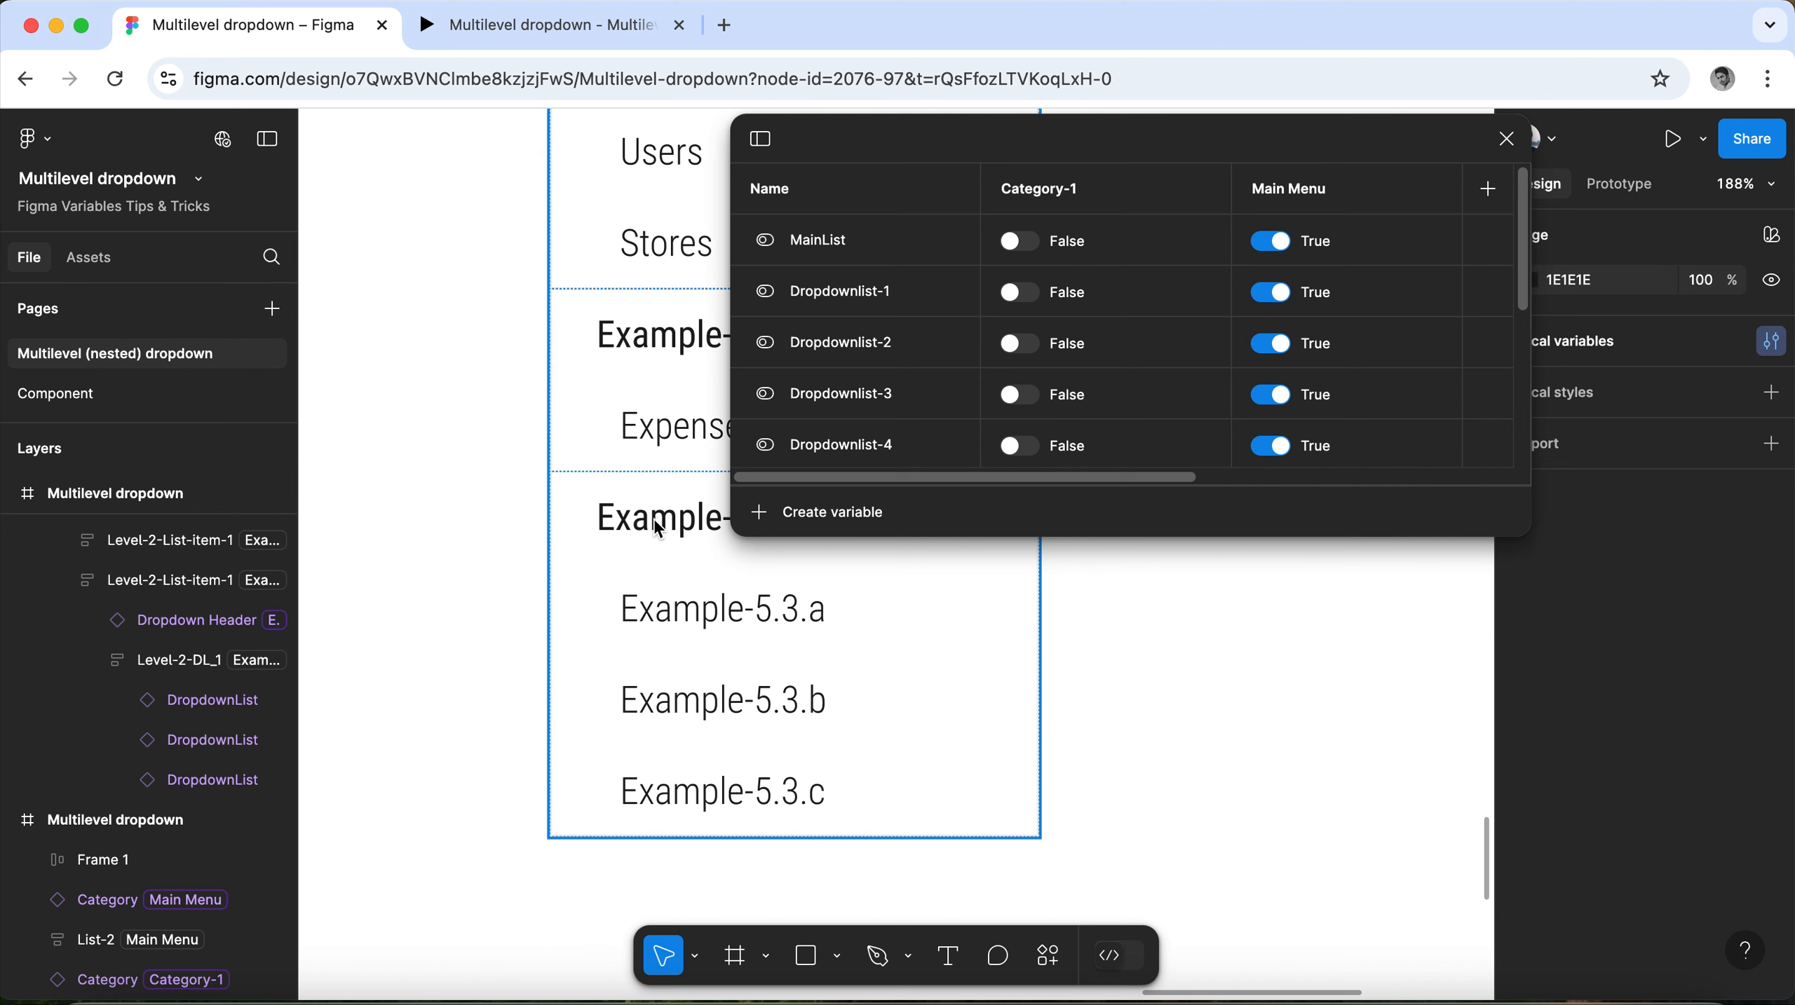
key("Escape")
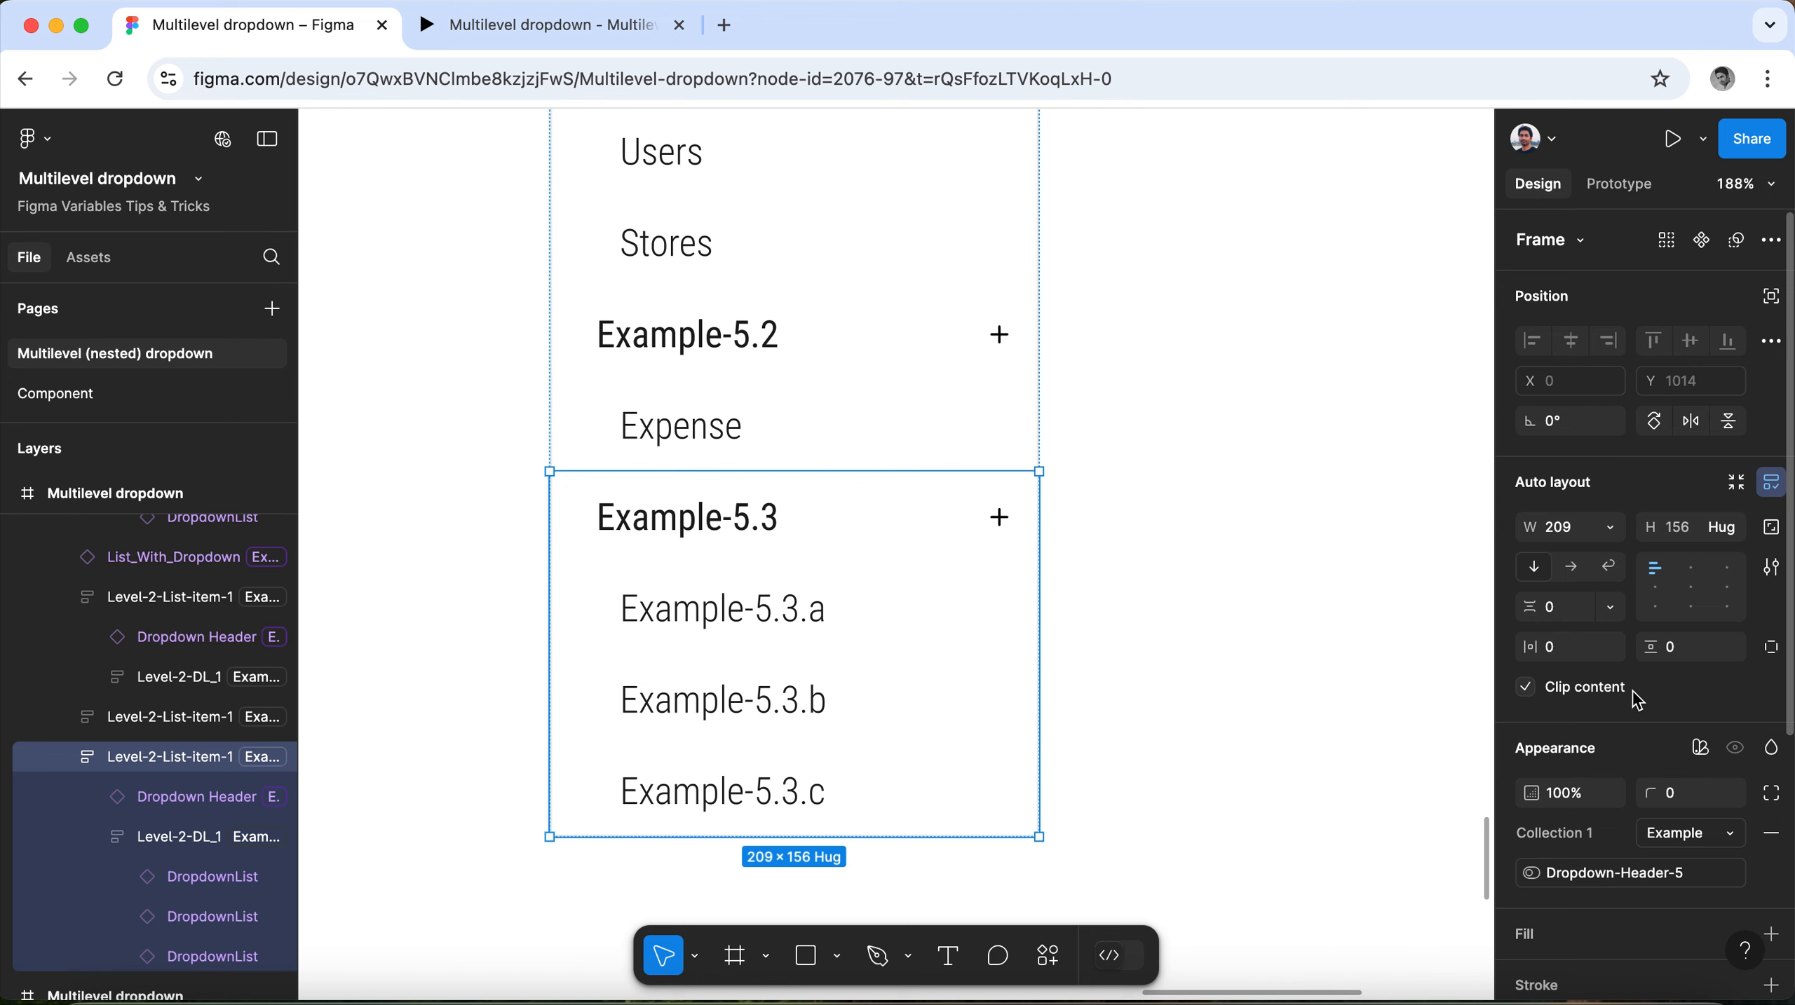
scroll(1636, 697, "down", 4)
scroll(1637, 700, "down", 1)
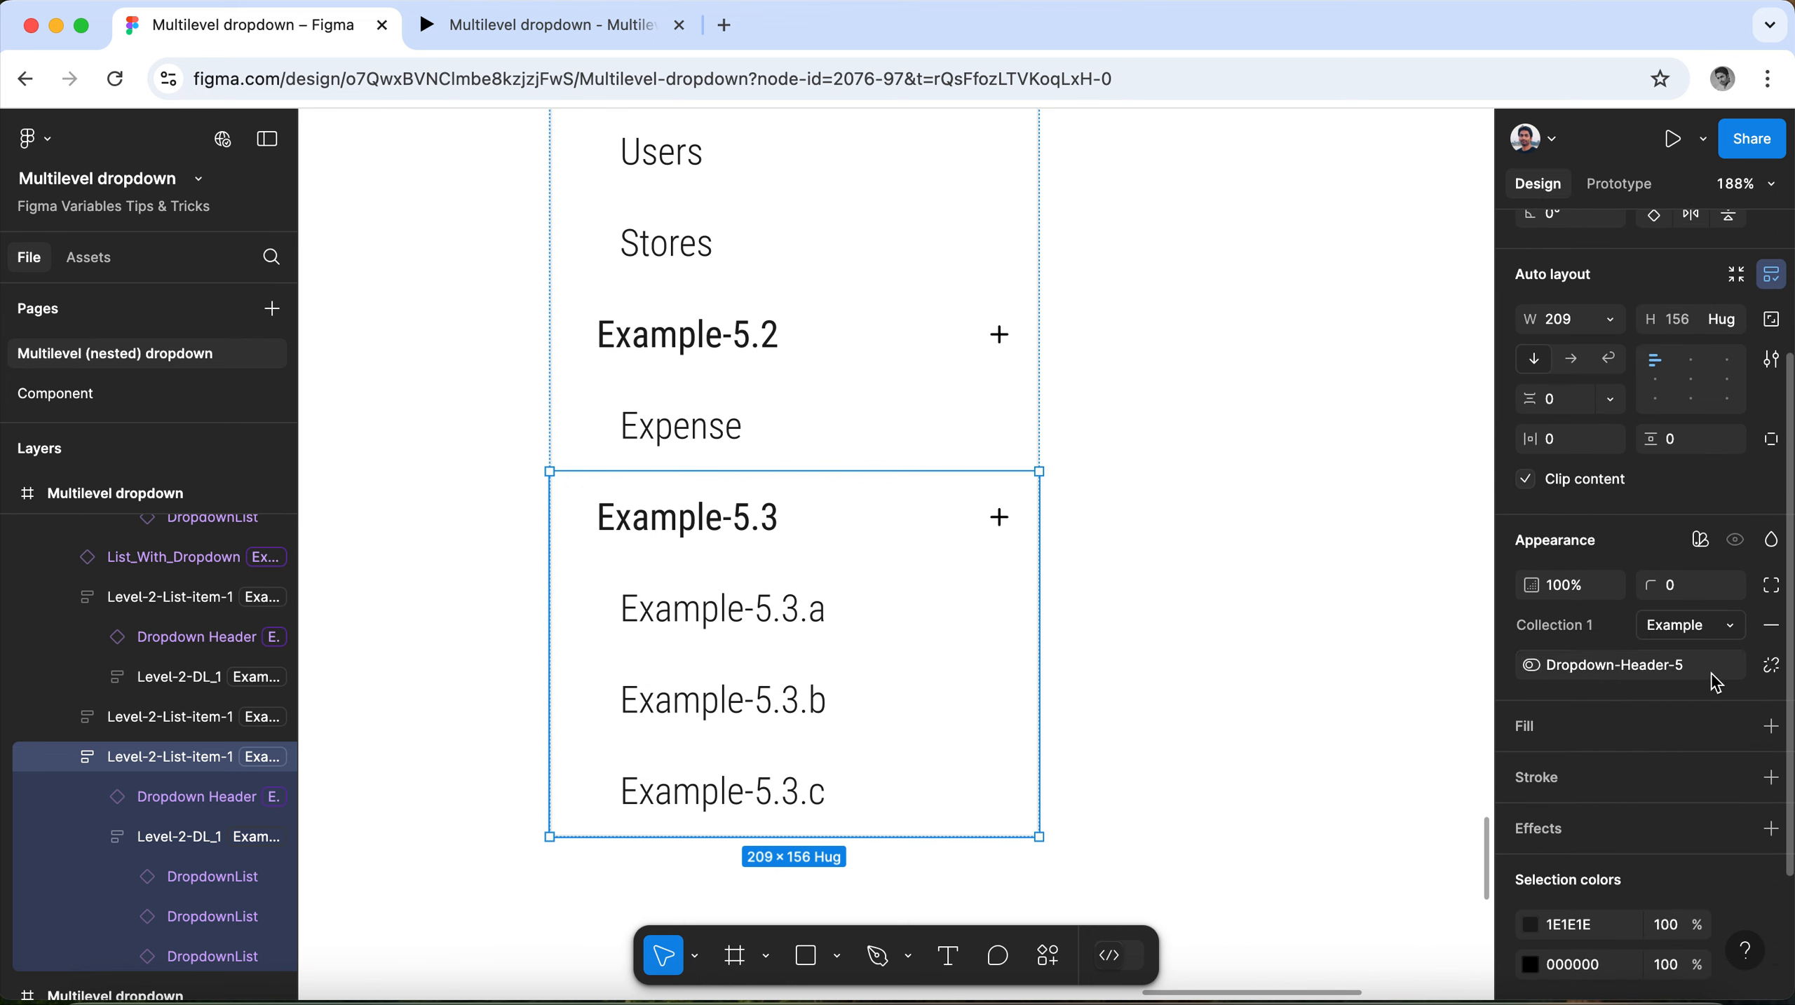
left_click(905, 351)
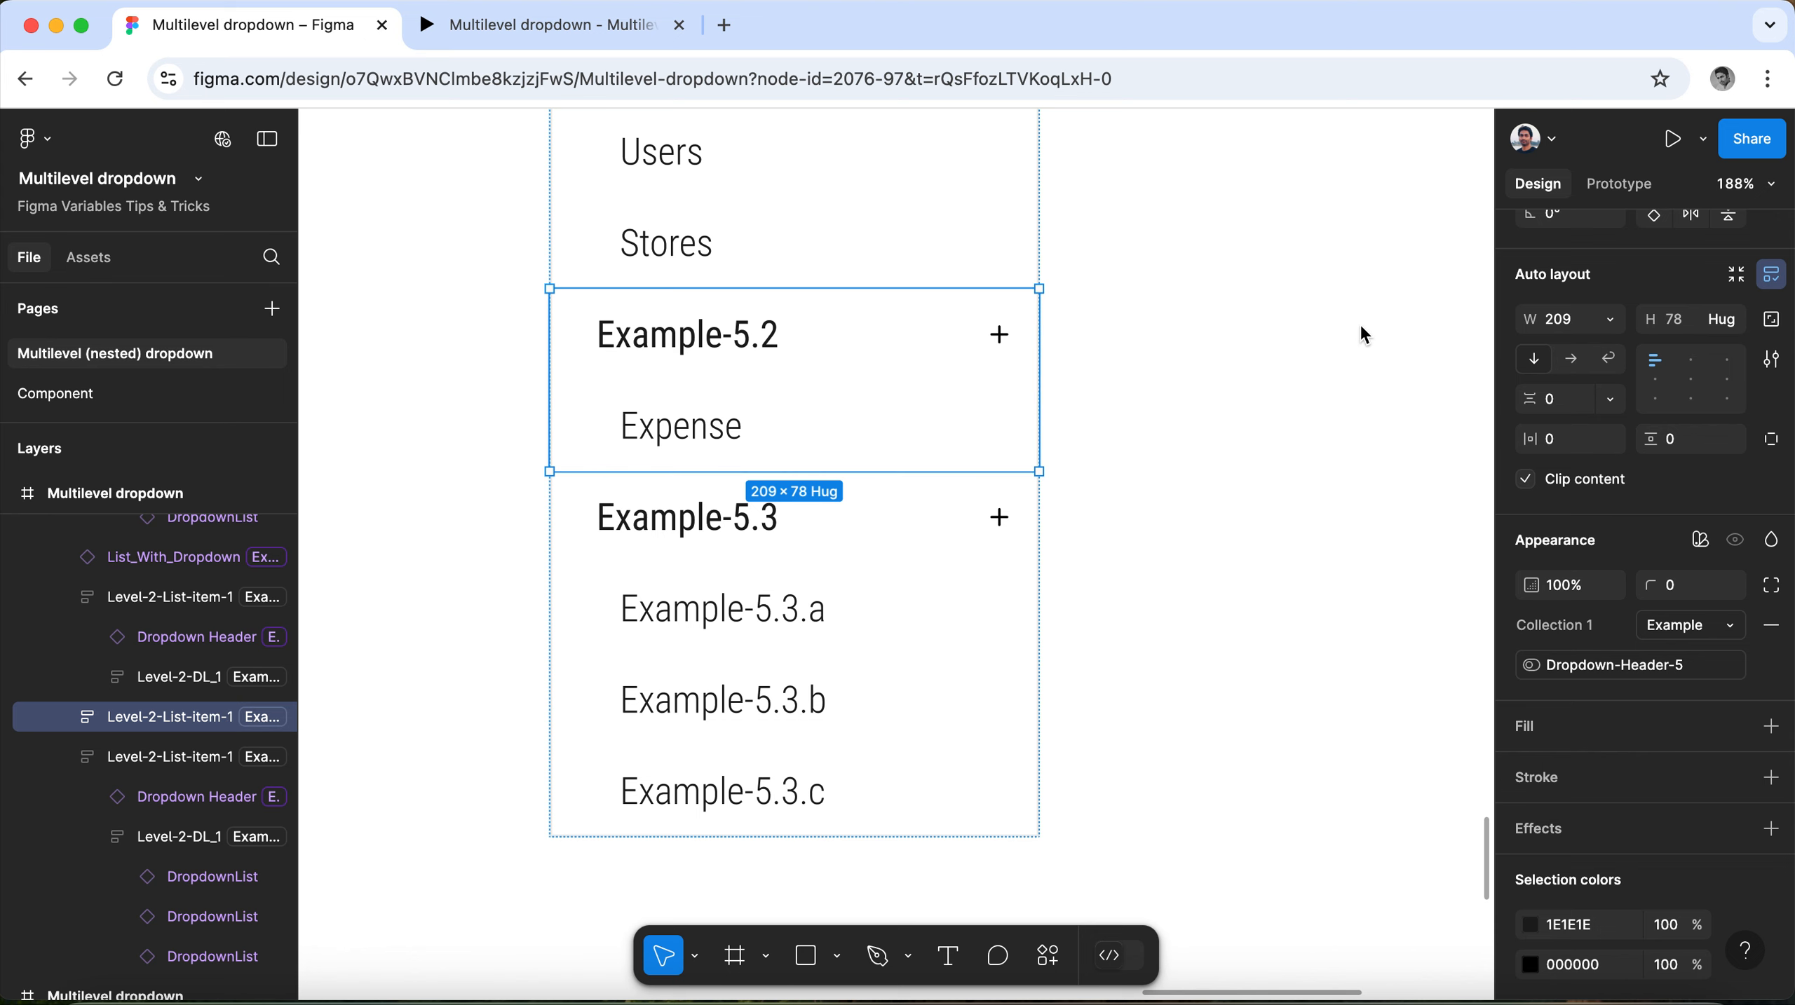
left_click(800, 507)
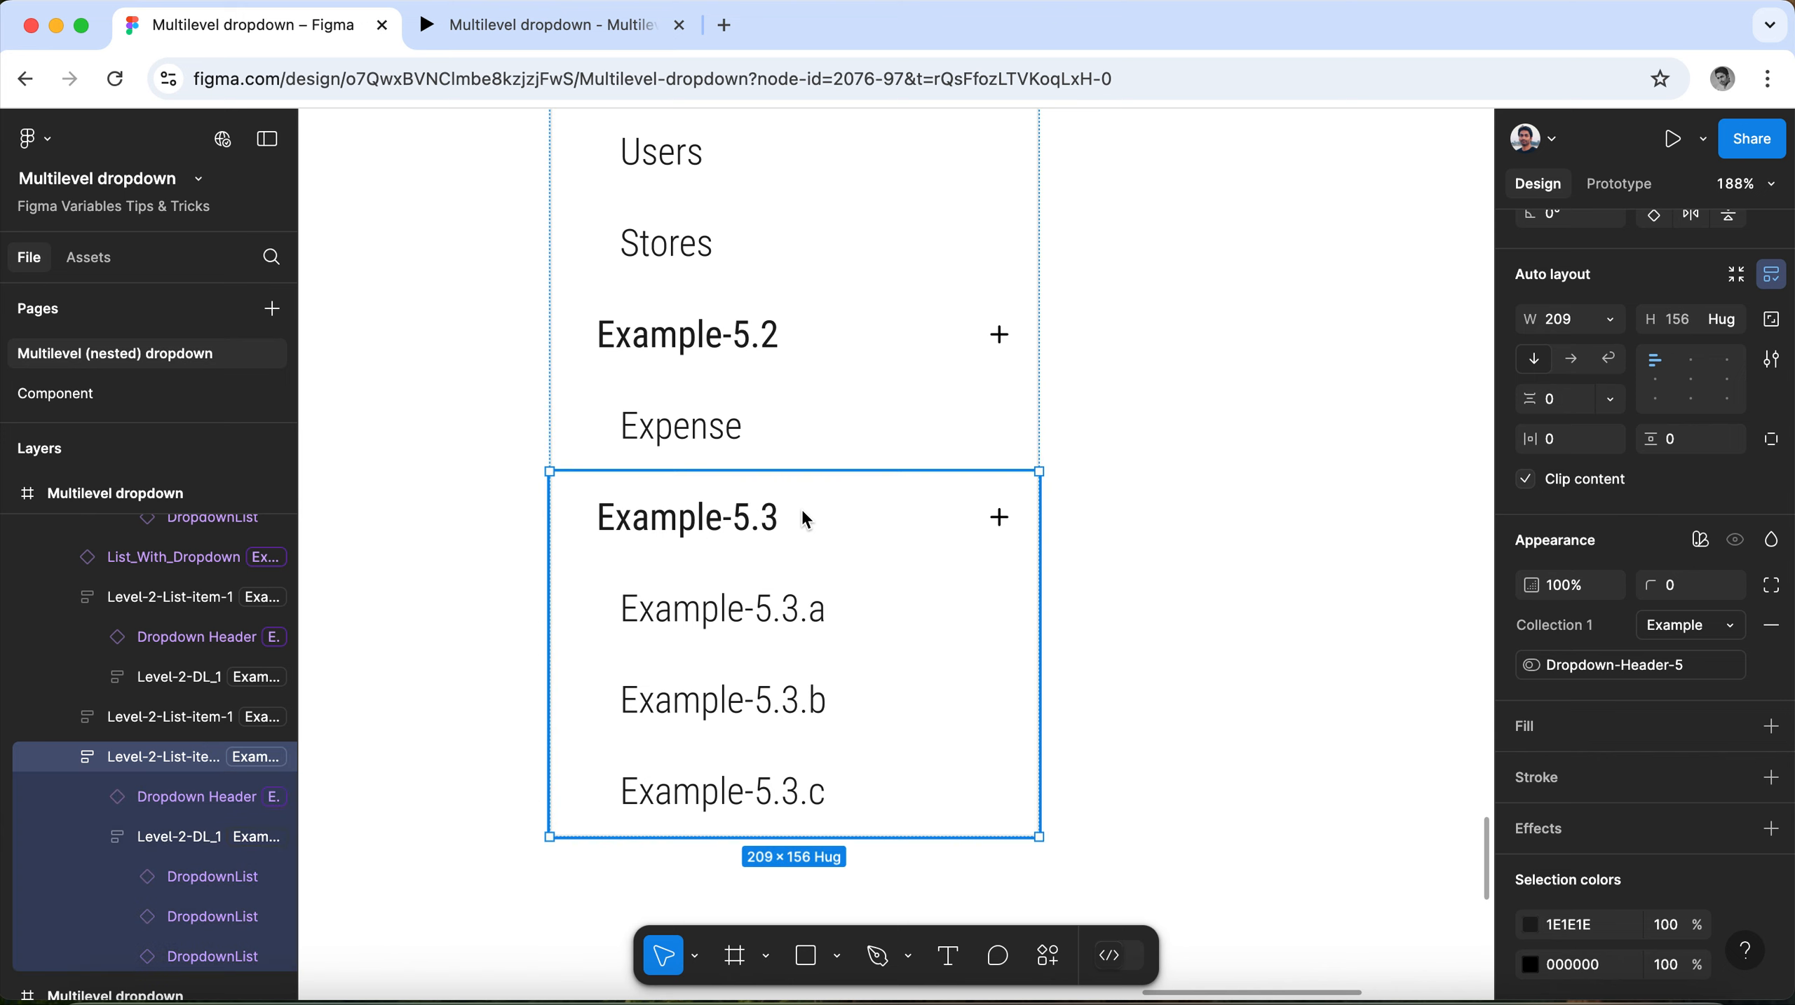
left_click(786, 618)
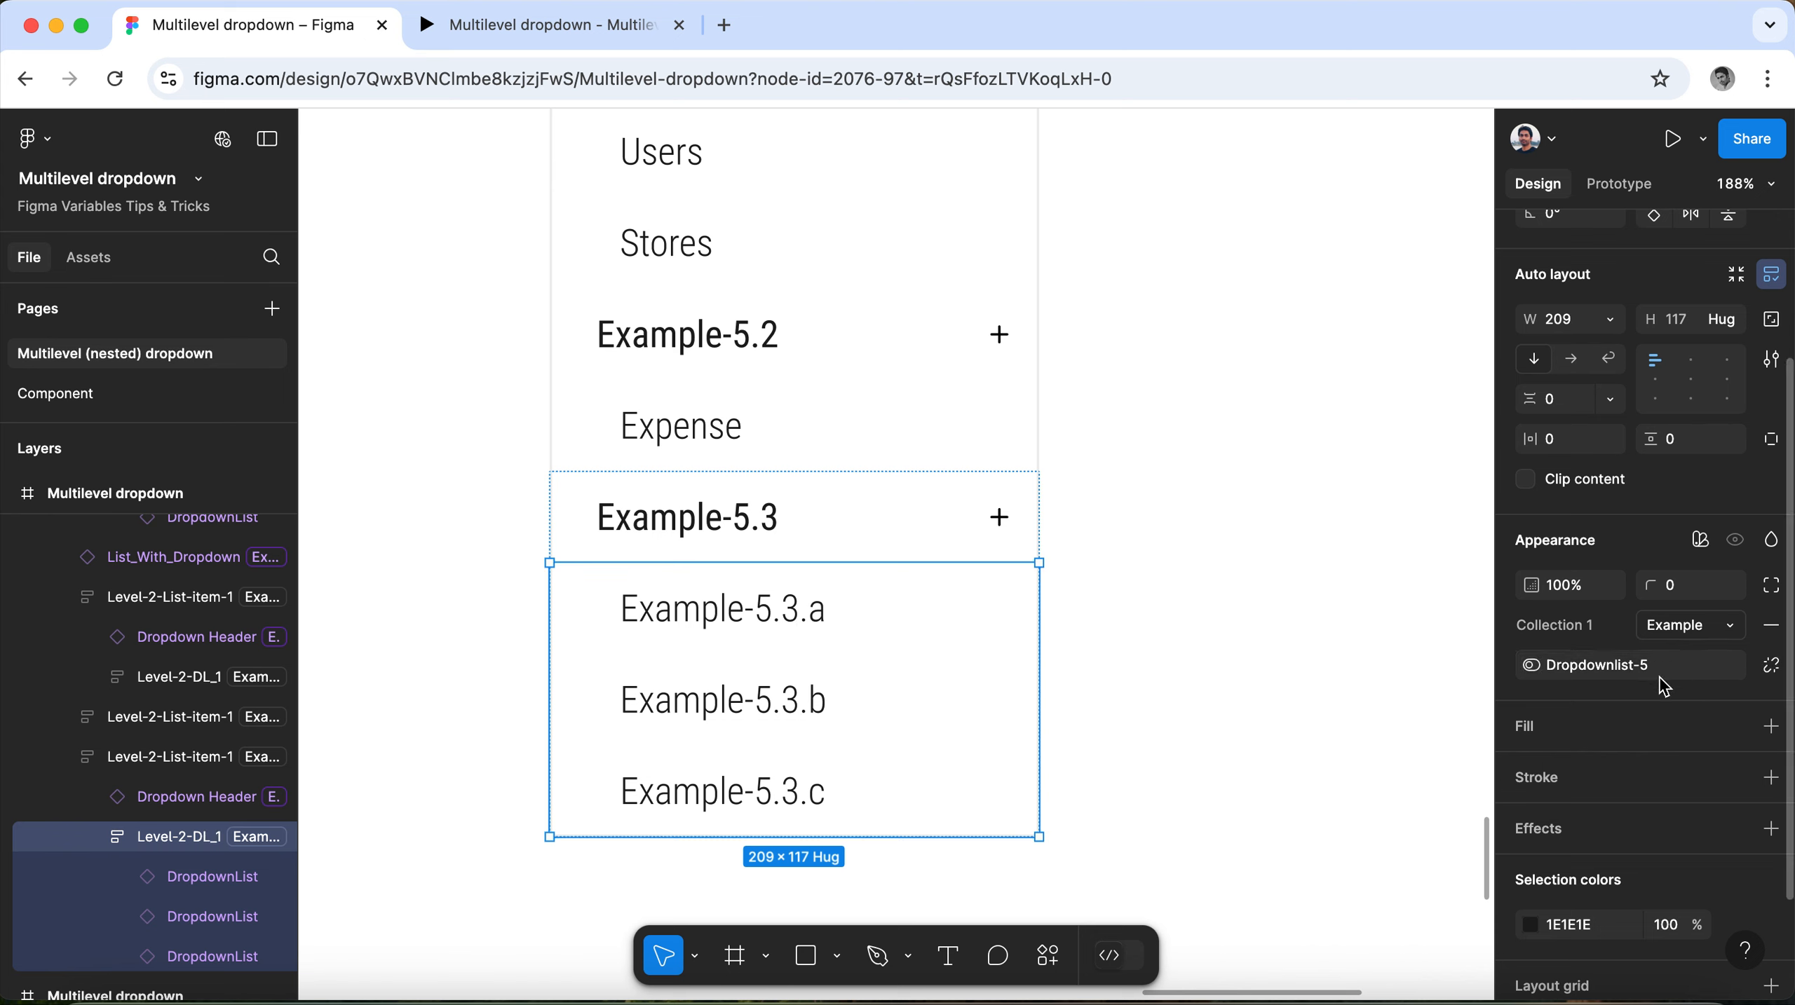
mouse_move(1624, 679)
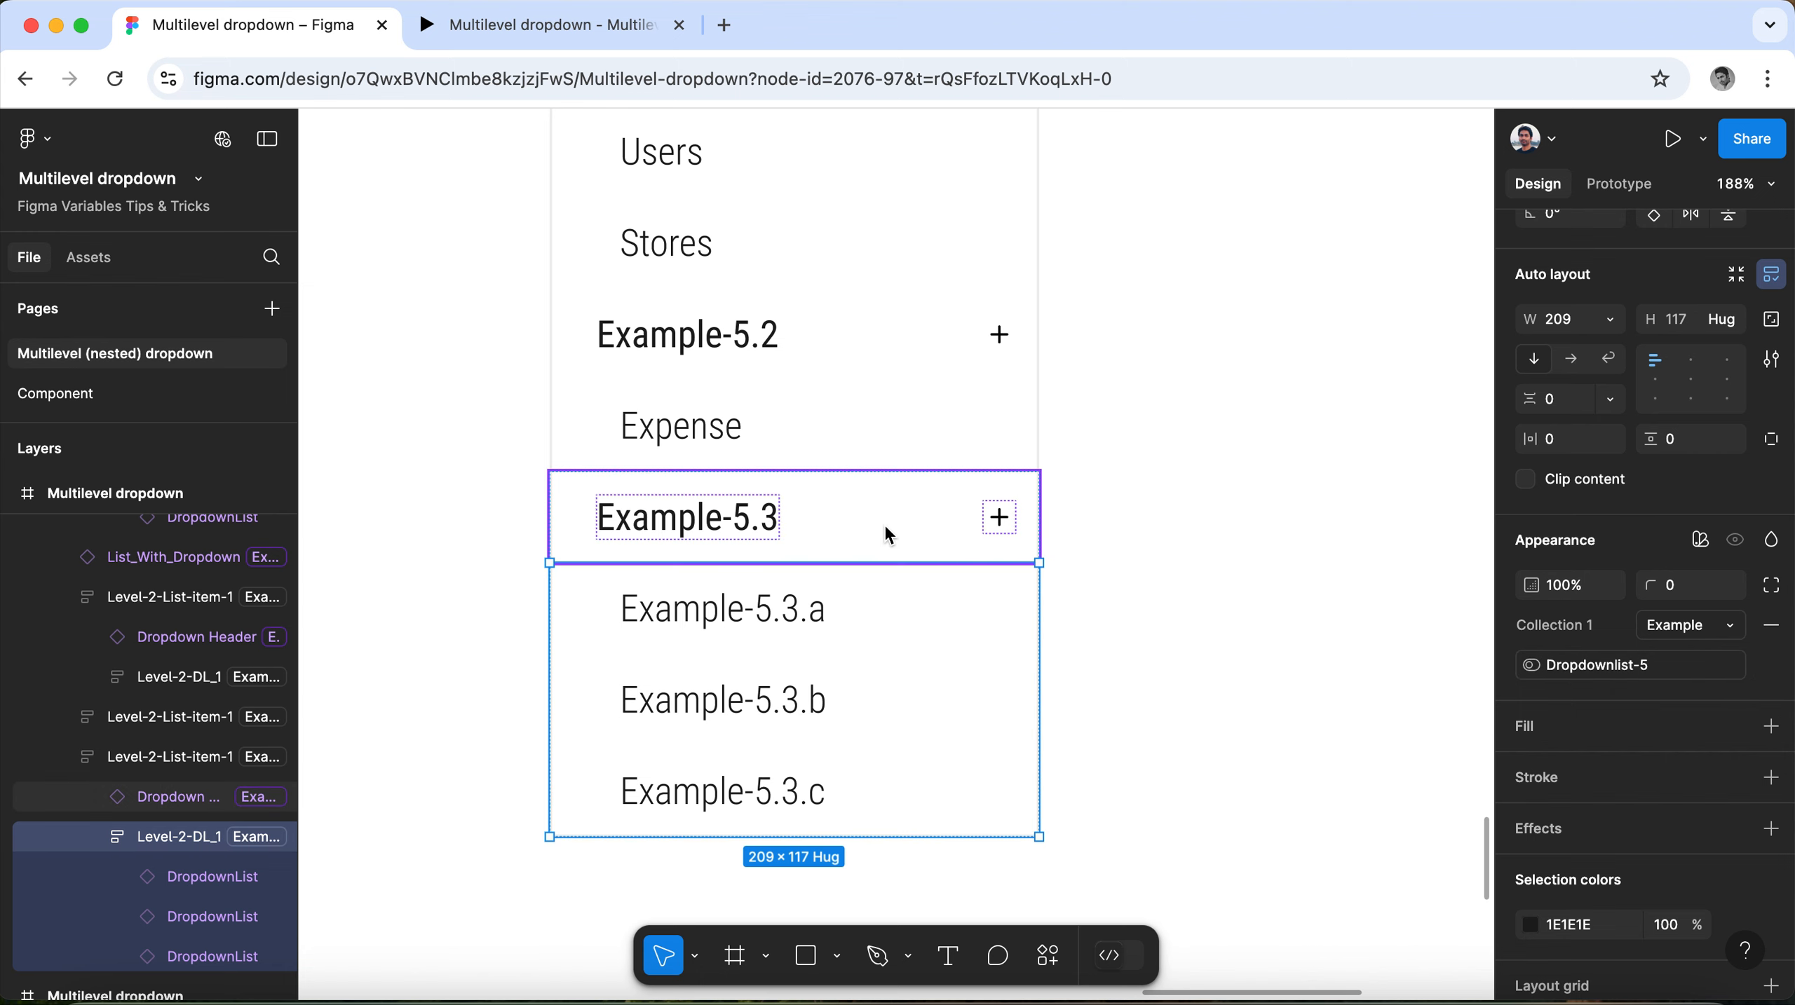
Duplicate the local variable Dropdownlist-5 and rename the copy with the next number in the series.
left_click(1158, 416)
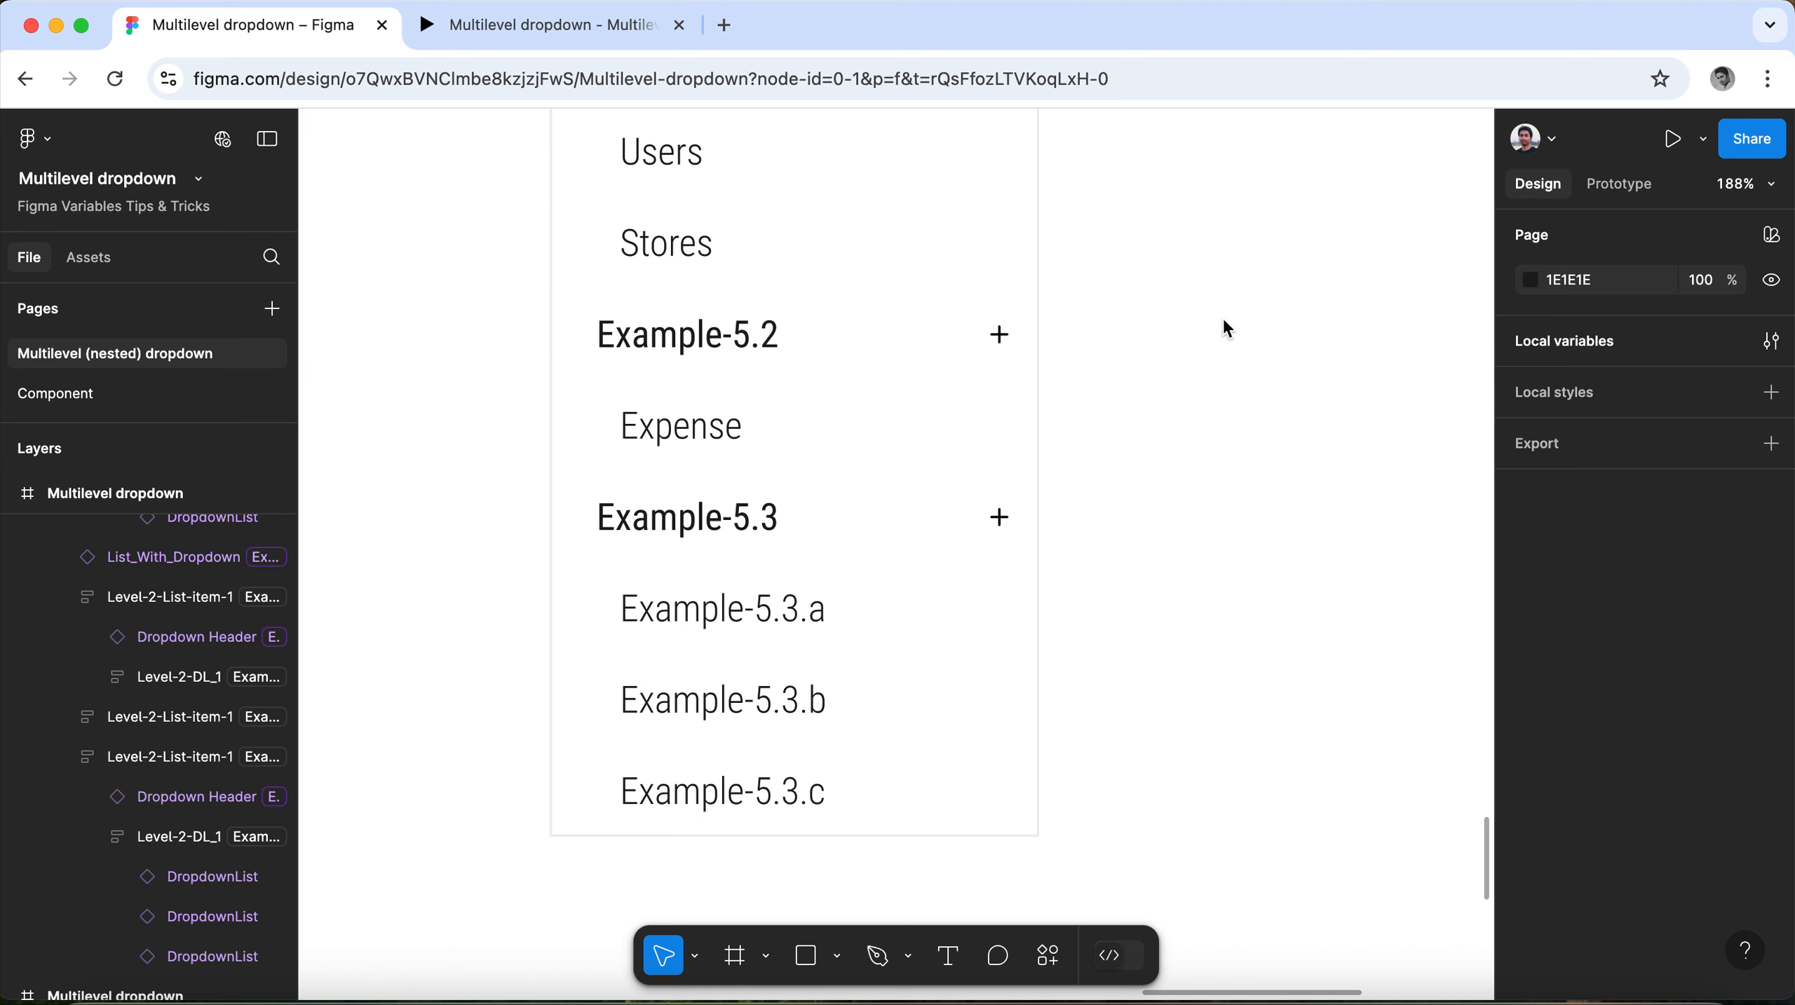
left_click(1549, 352)
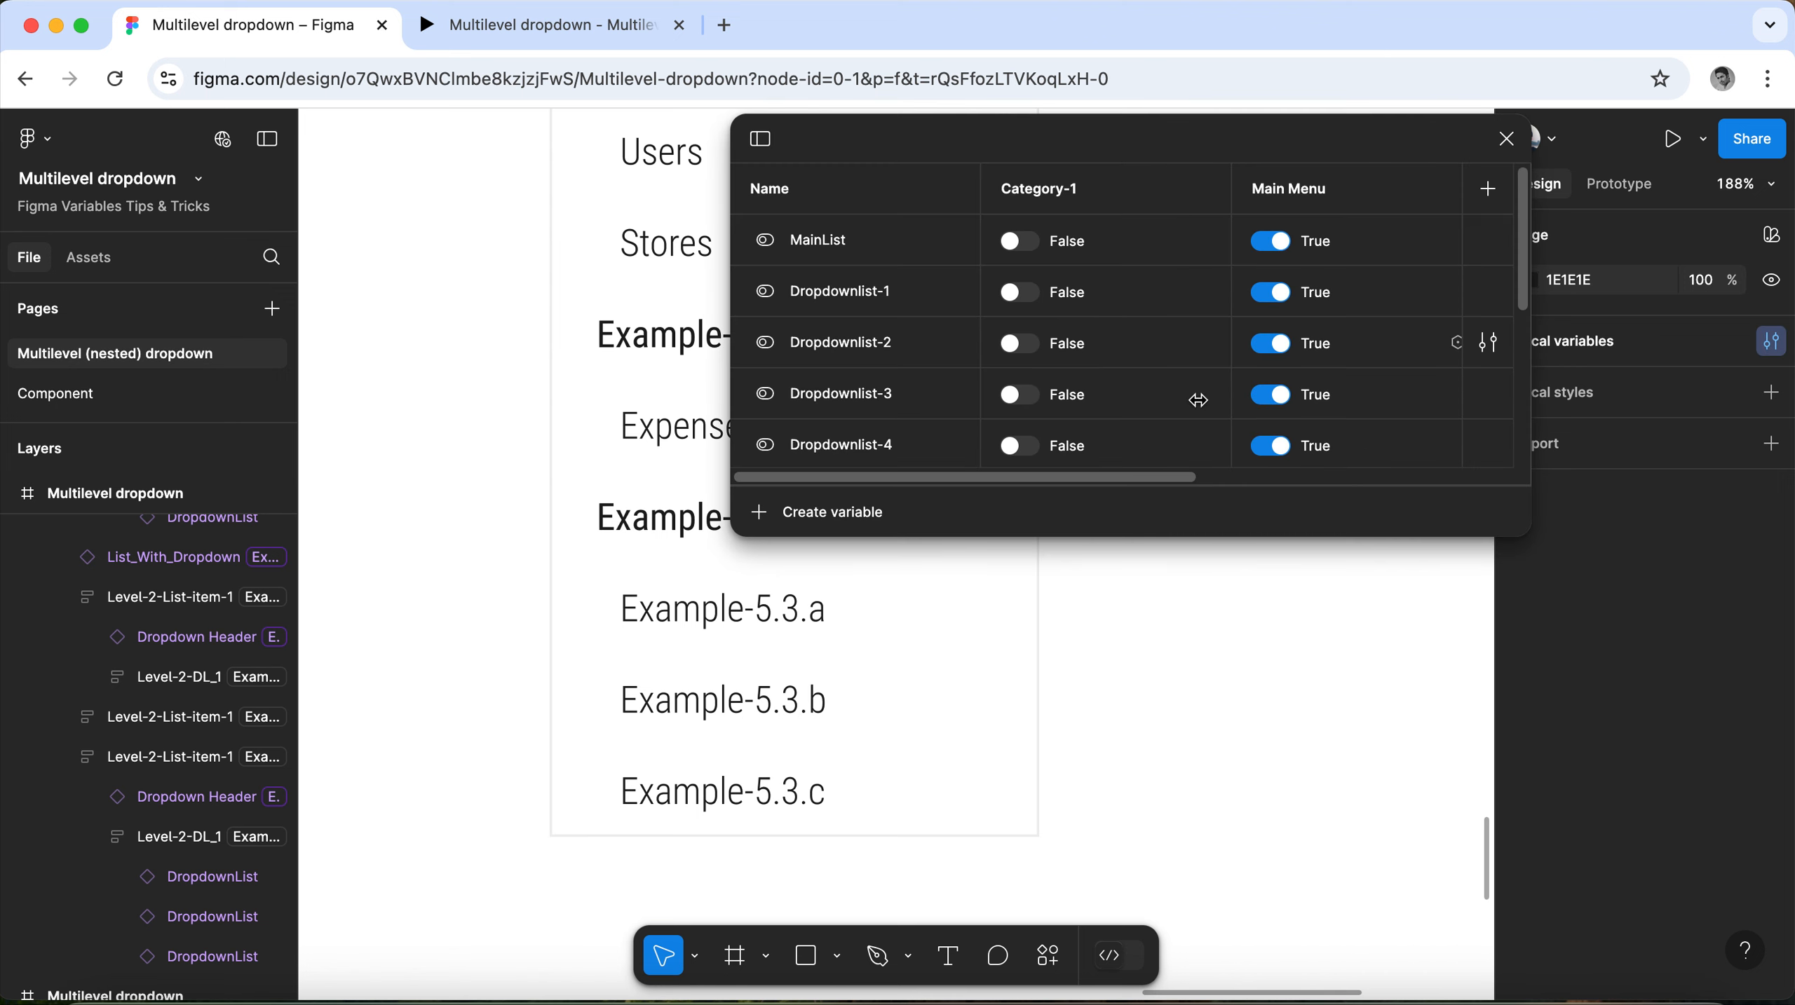
scroll(892, 384, "down", 3)
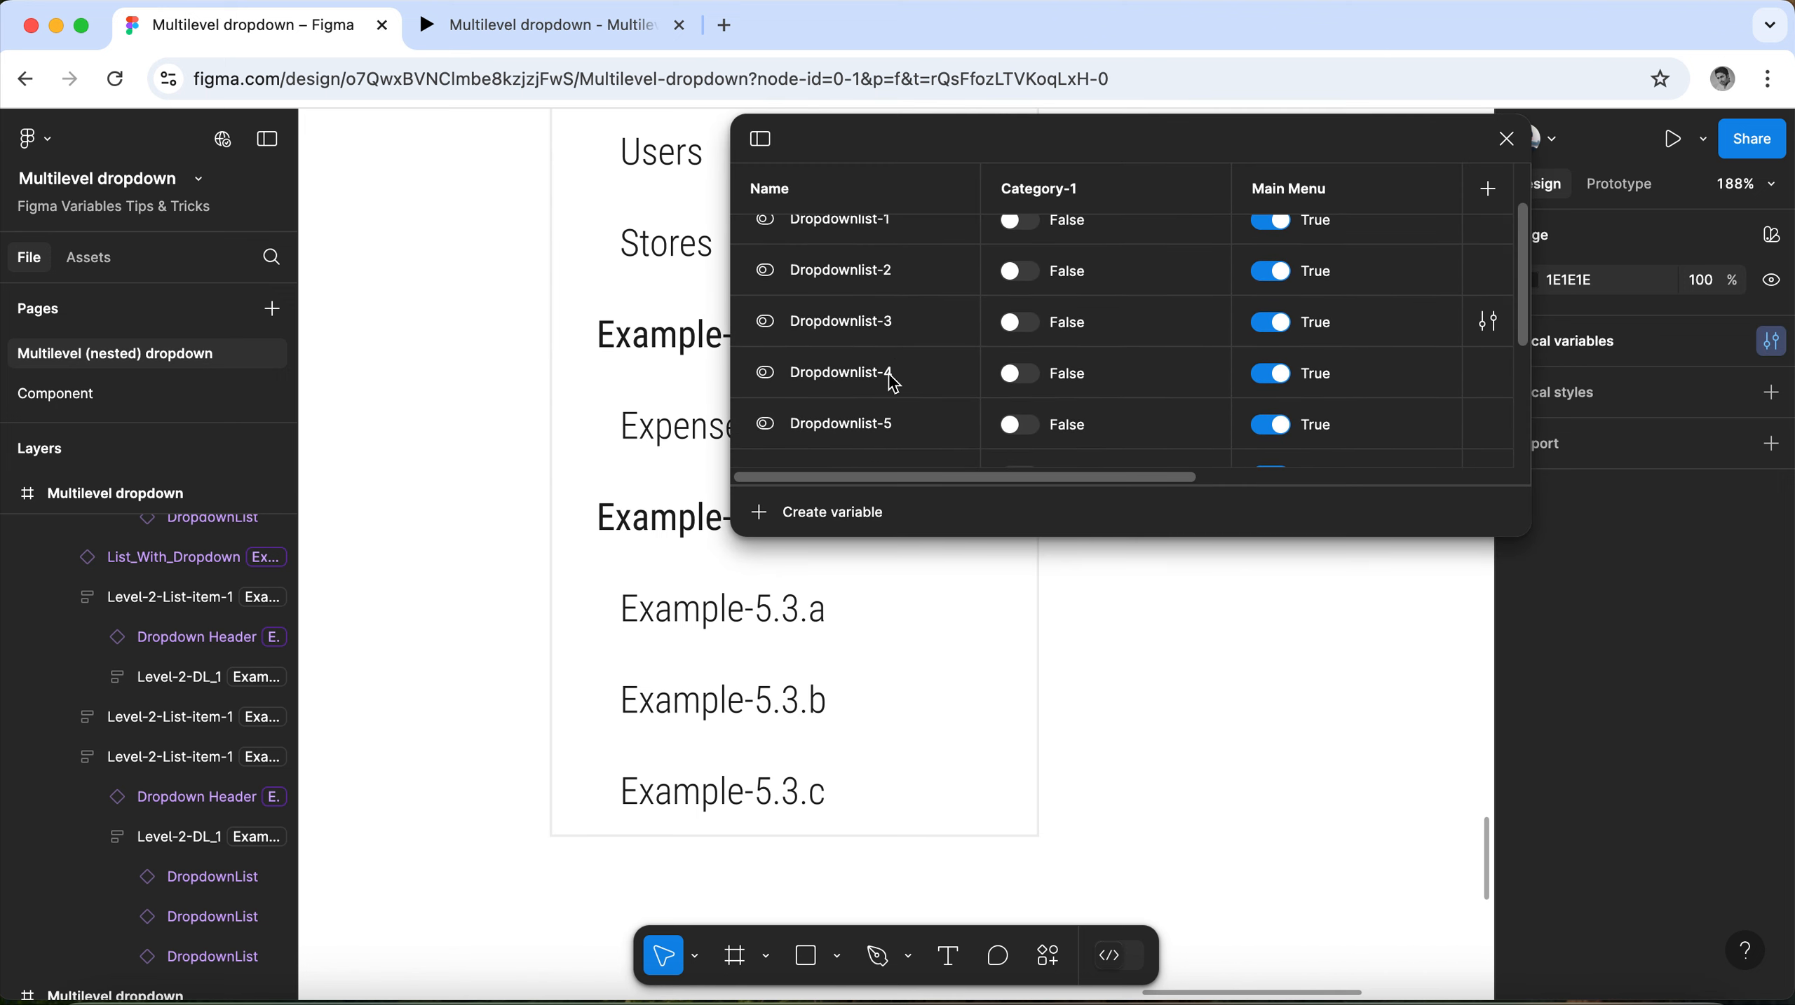
left_click(885, 347)
right_click(887, 345)
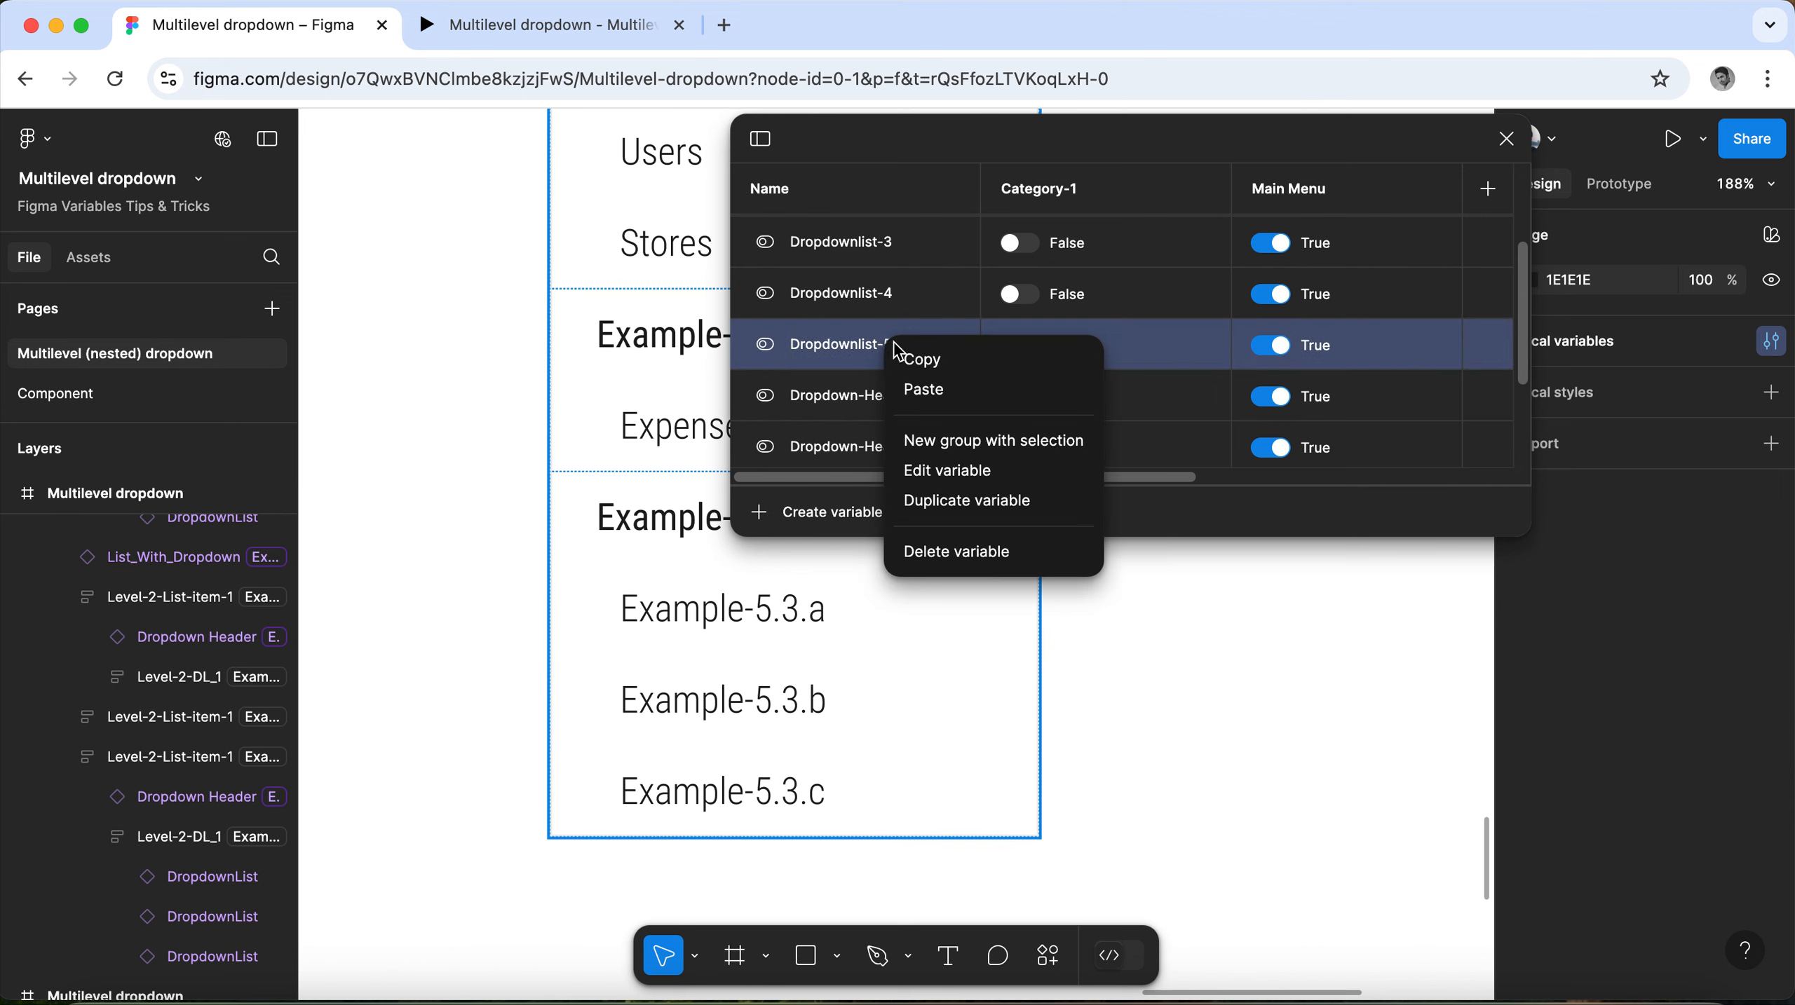
left_click(924, 500)
left_click(912, 405)
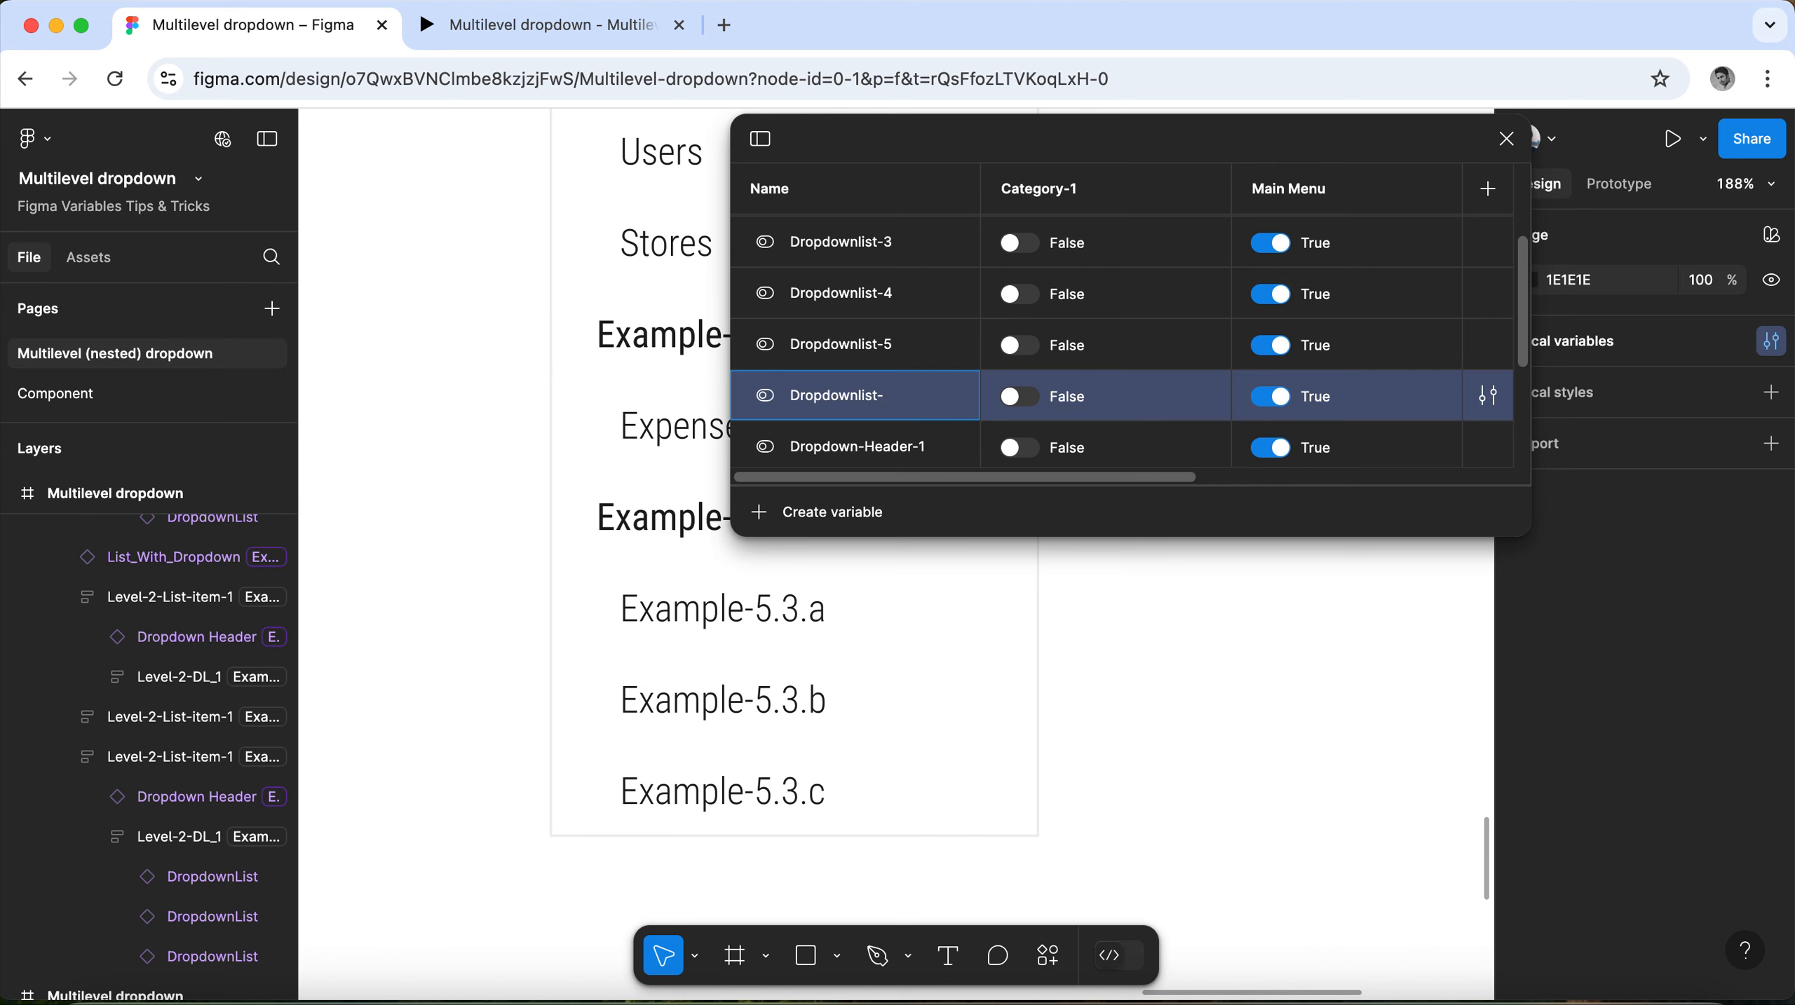
key("Return")
Duplicate the local variable Dropdown-Header-5 as Dropdown-Header-6.
scroll(929, 423, "down", 4)
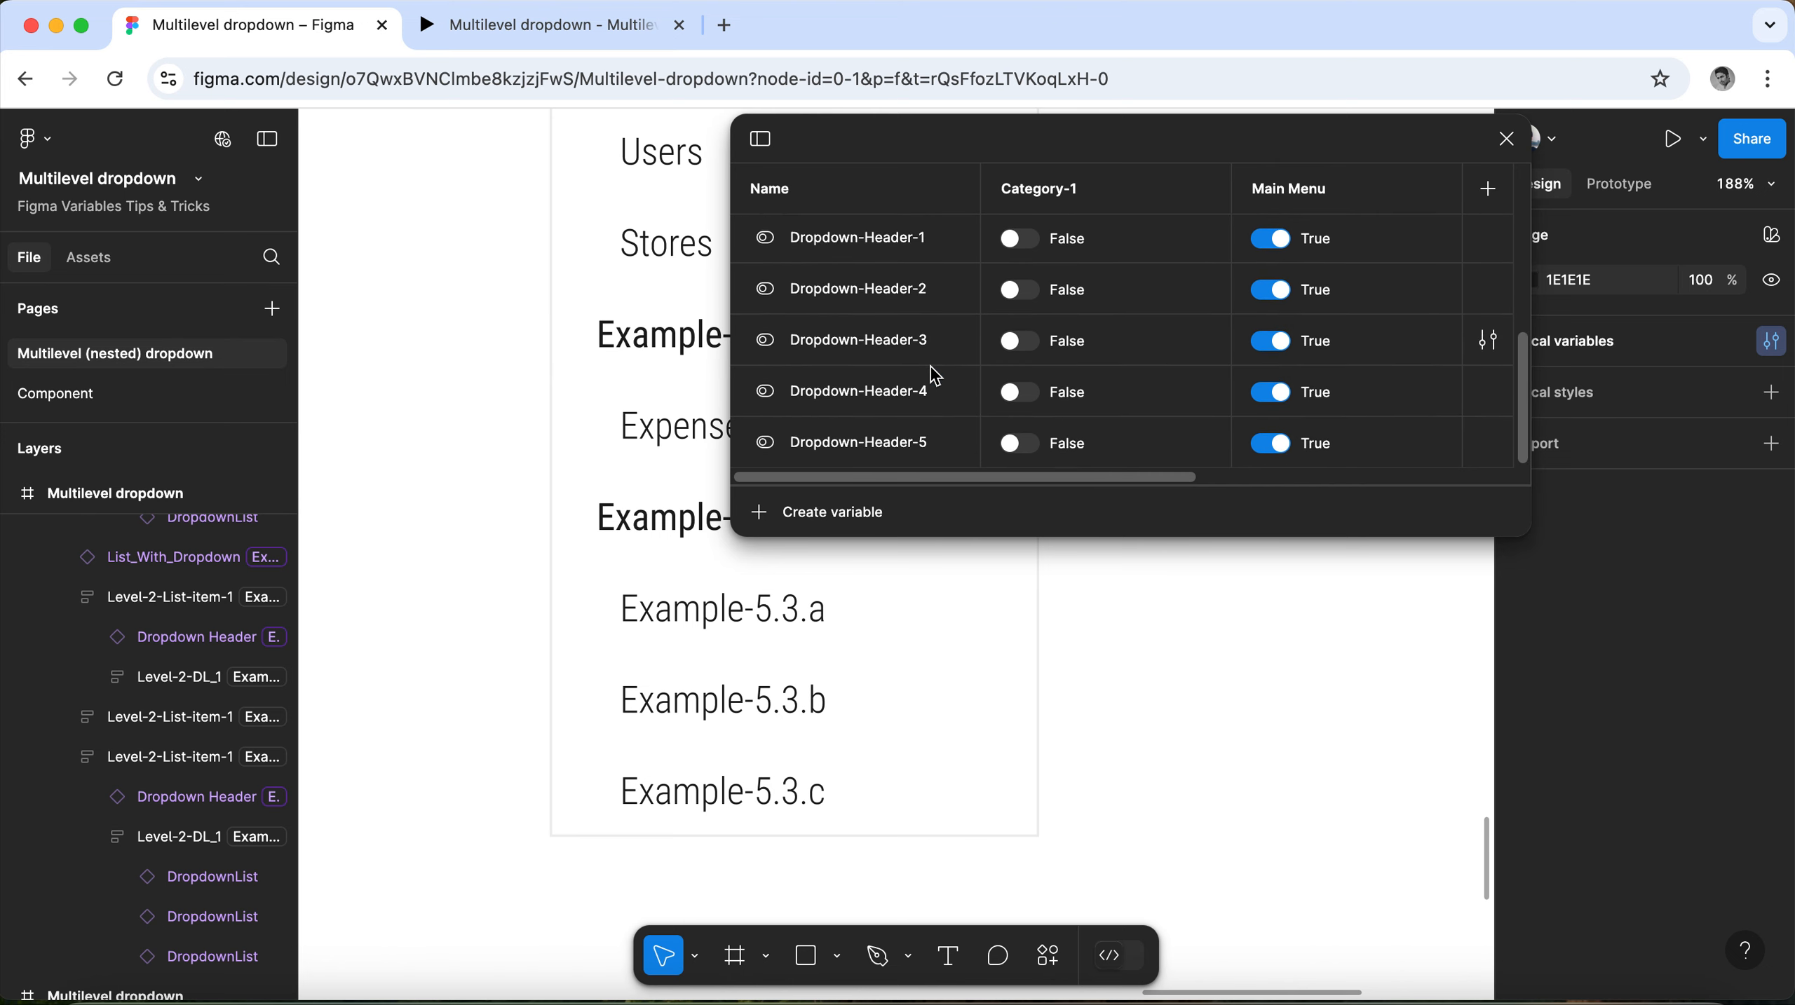
left_click(918, 451)
right_click(918, 450)
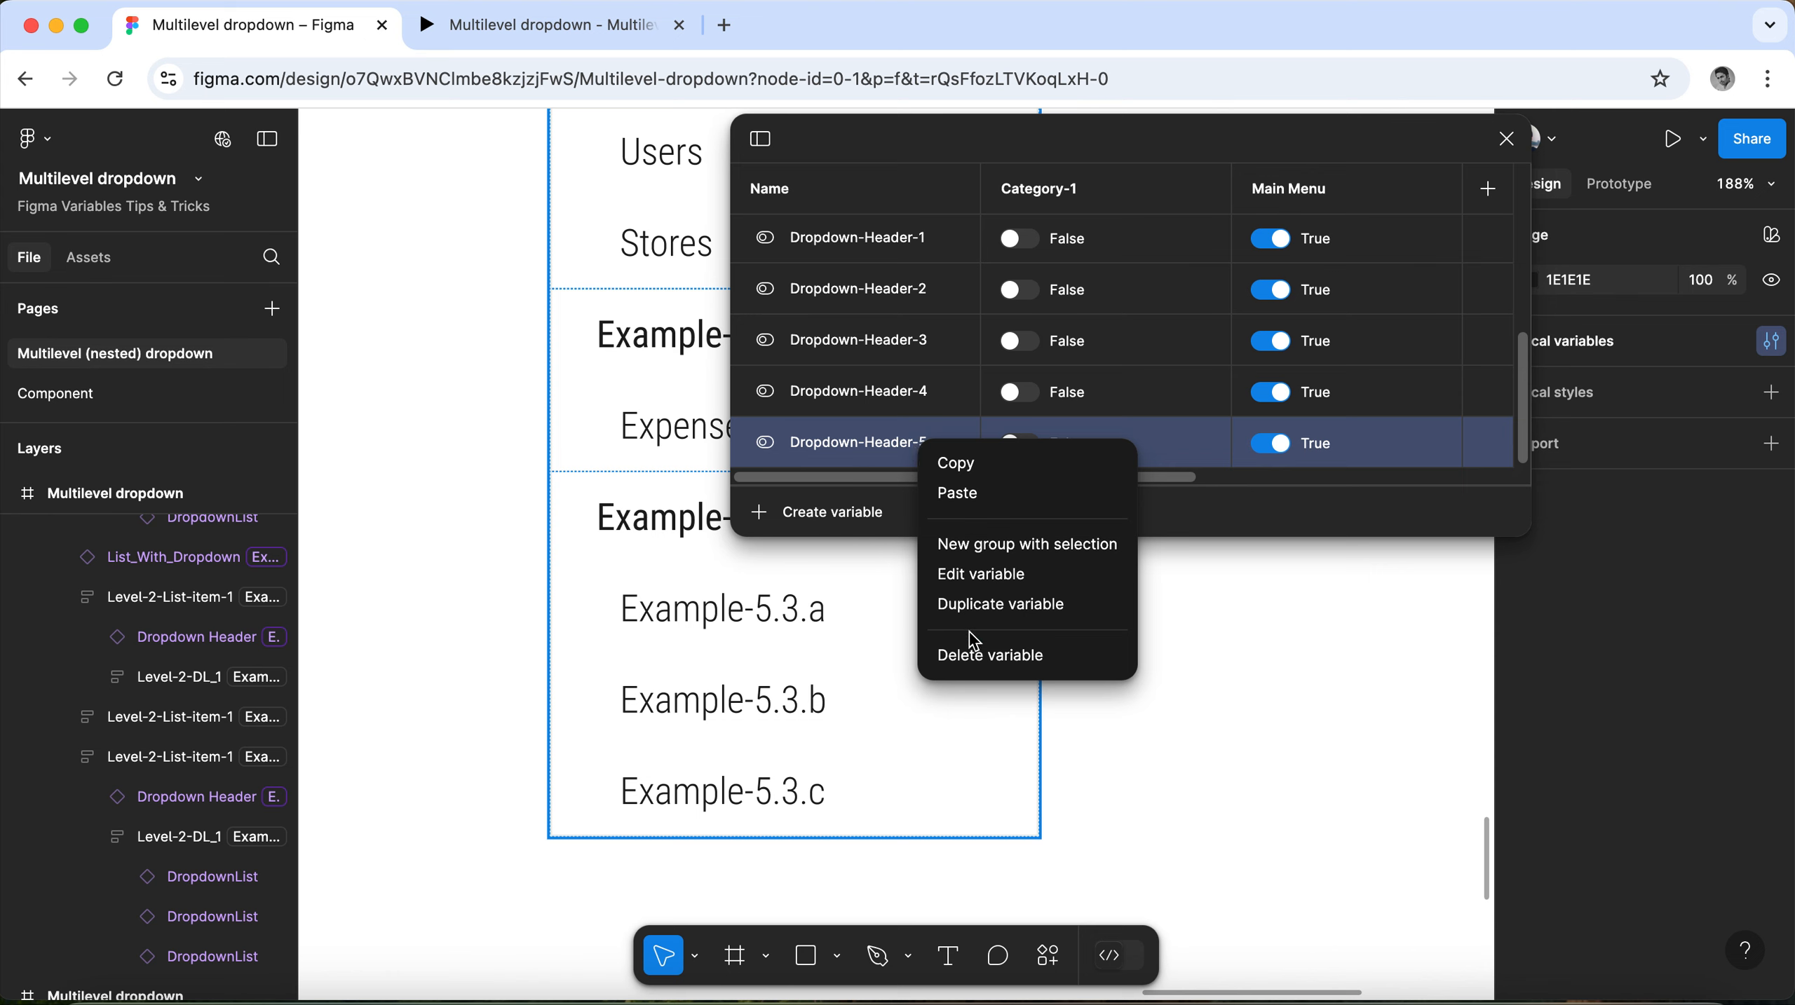
left_click(981, 605)
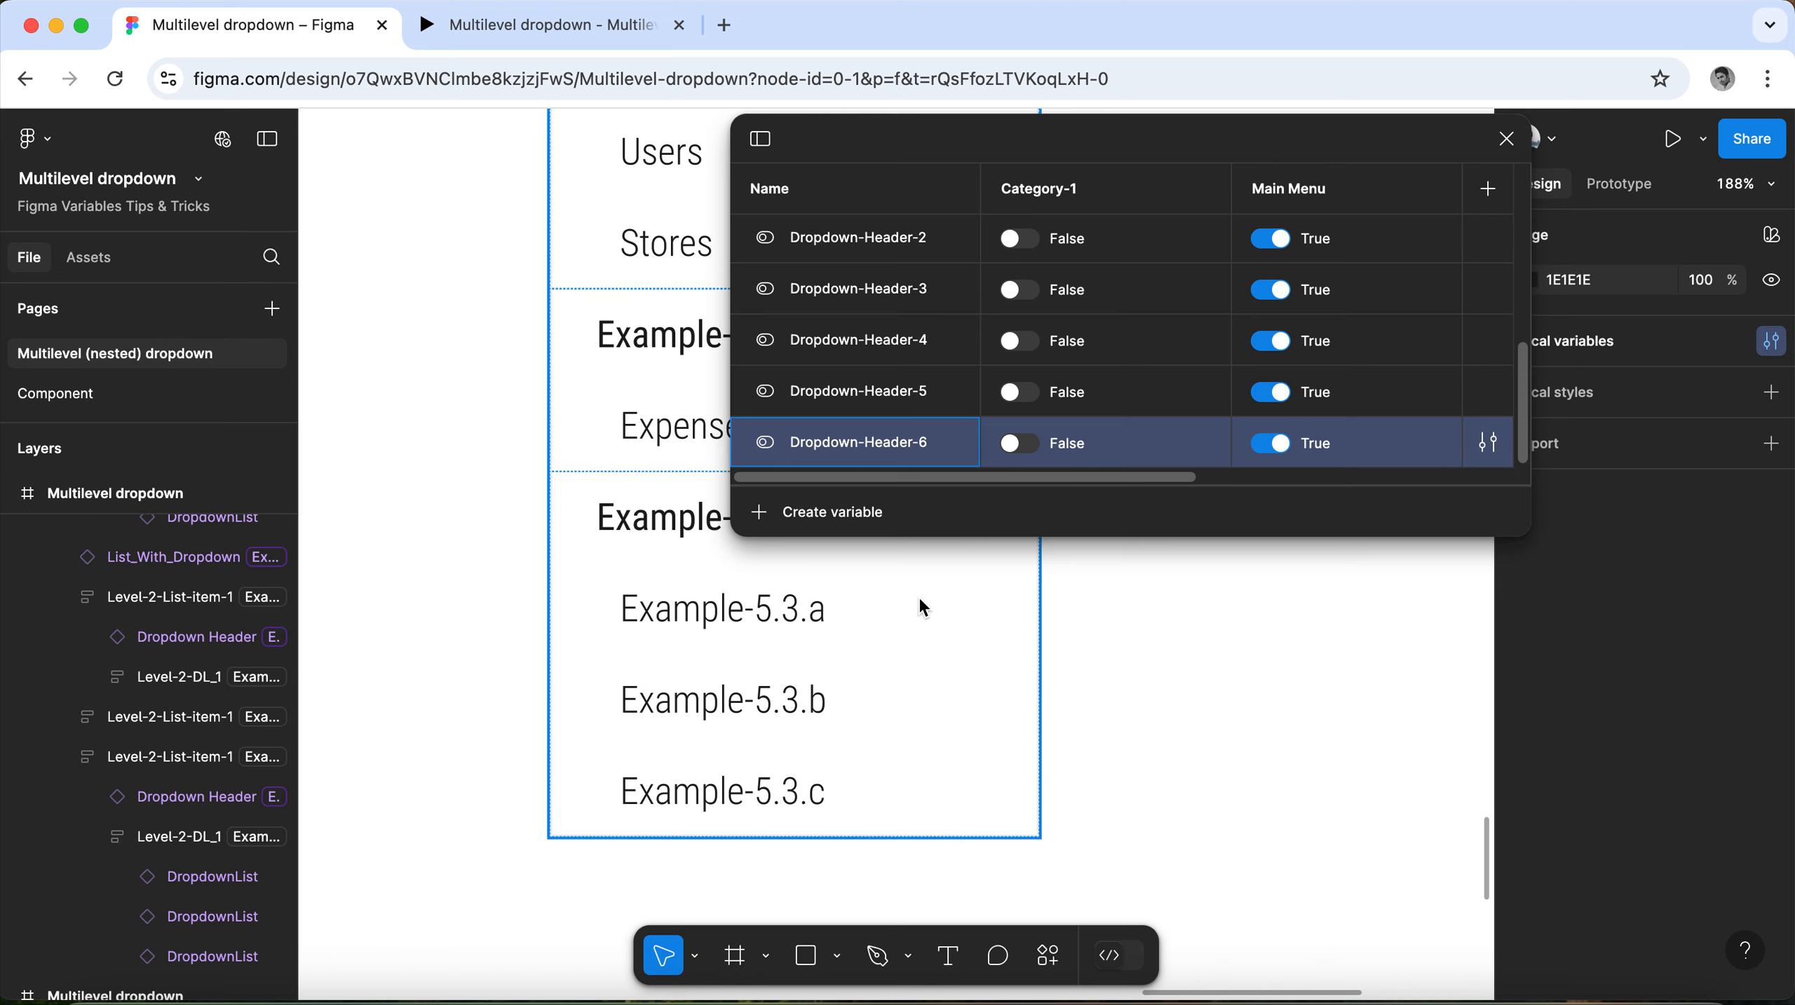
Examine the new list and header variables' values in the Appliances and Example modes, then close the local variables.
left_click_drag(1144, 480, 1494, 488)
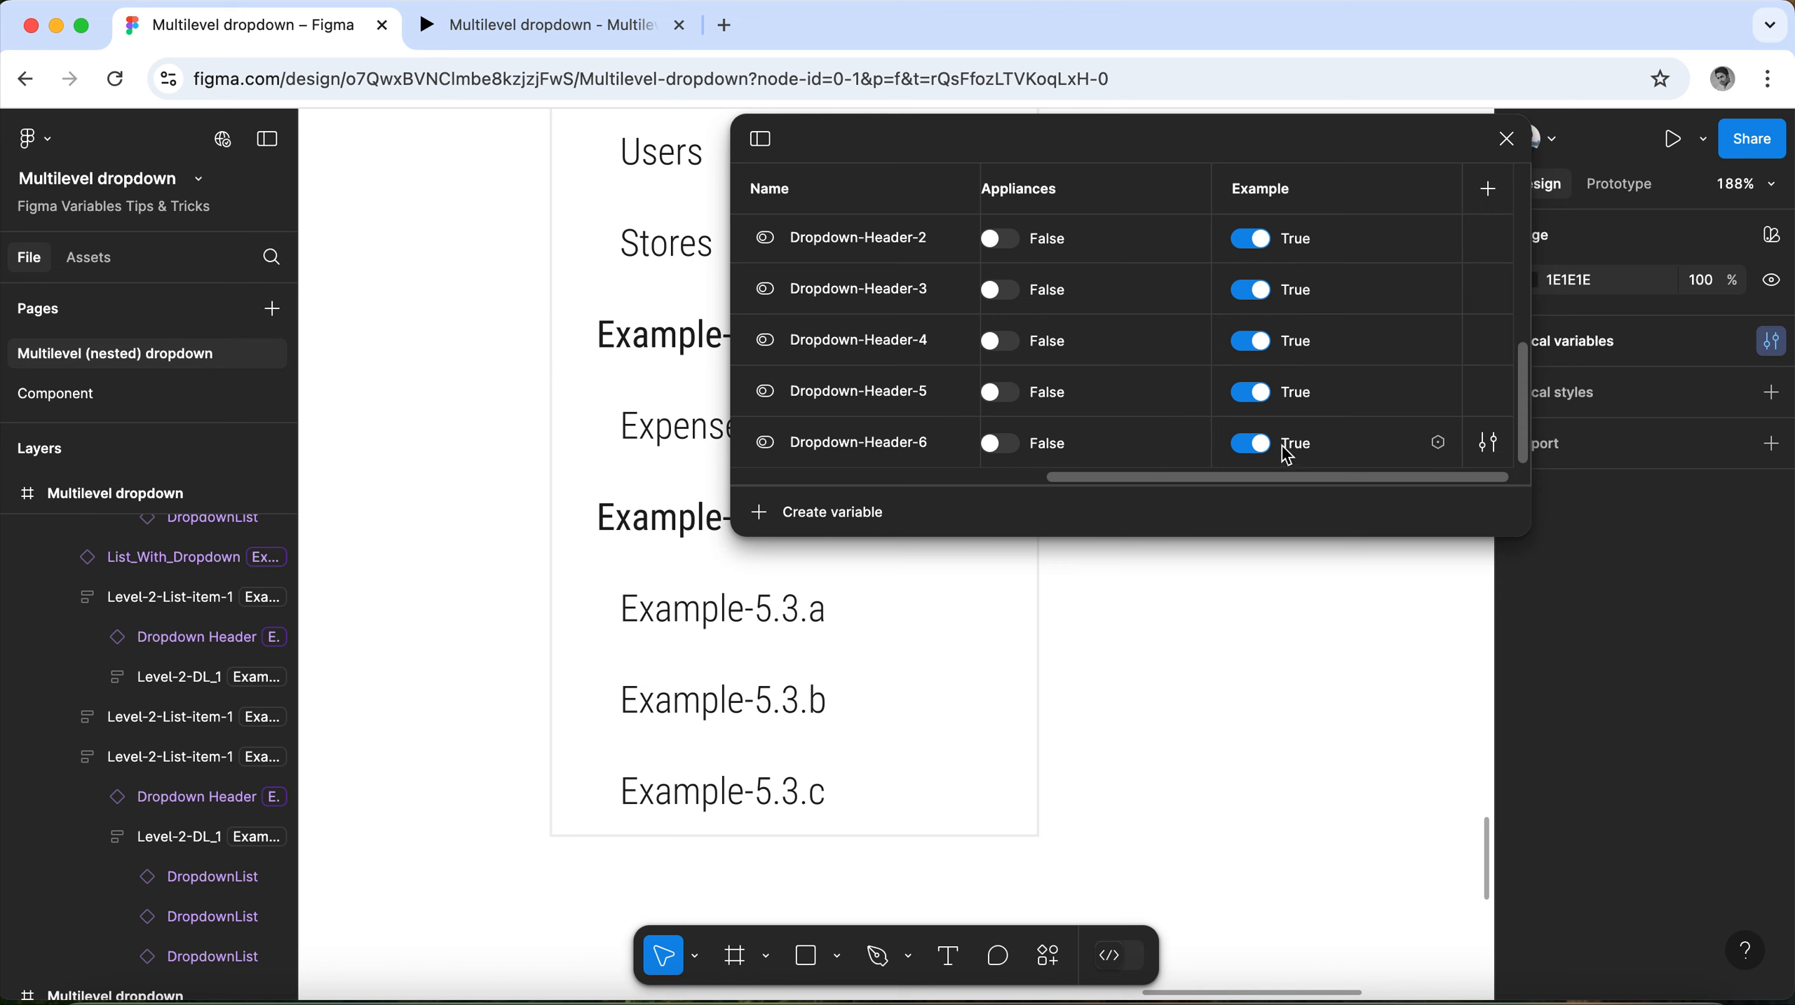
scroll(897, 390, "up", 5)
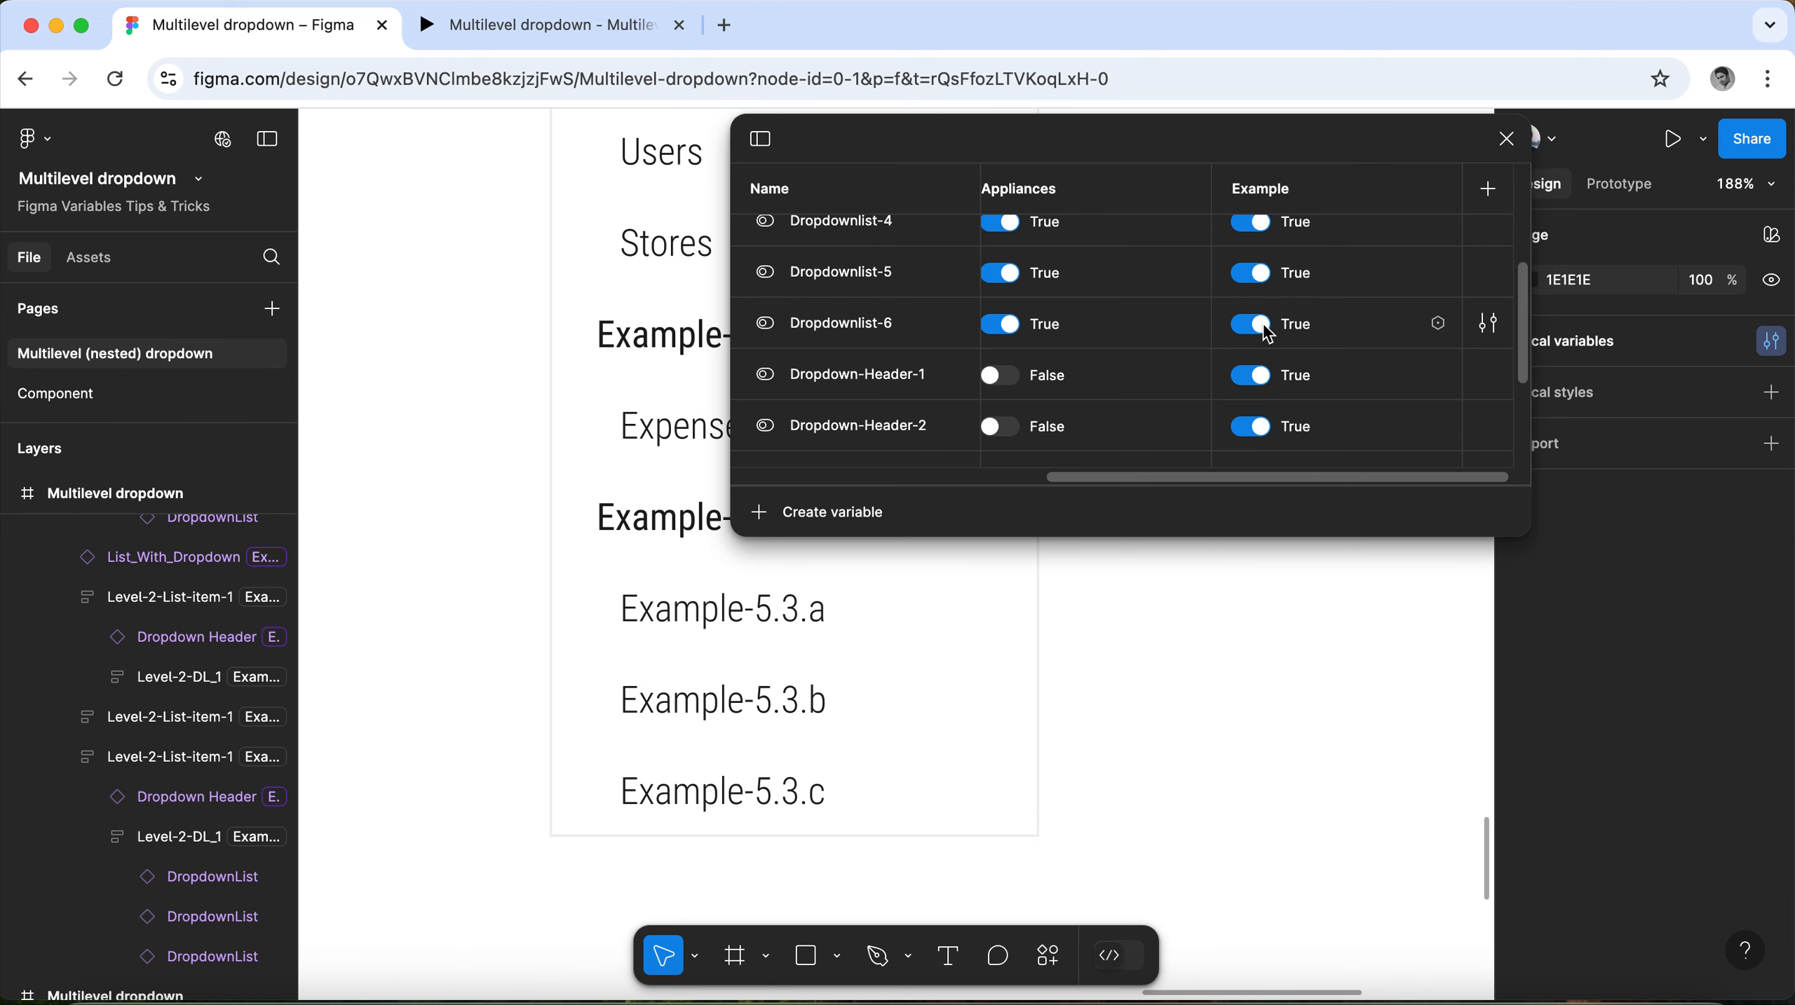
left_click(1506, 139)
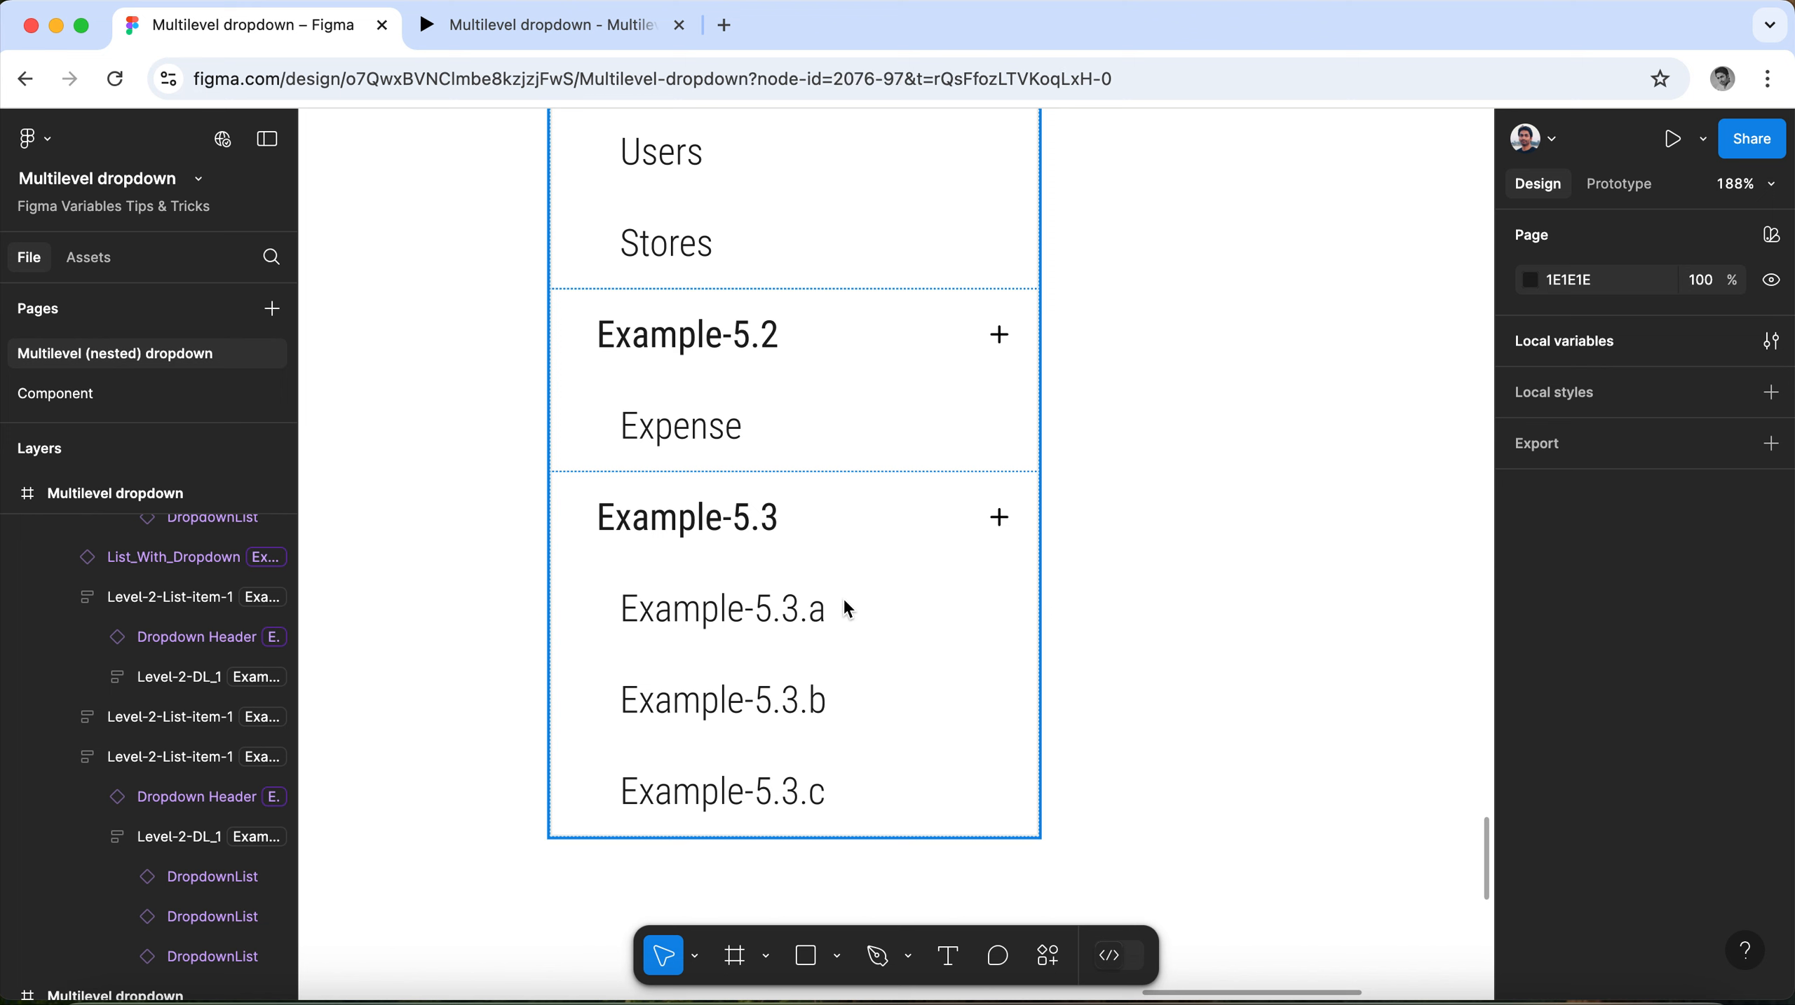
Replace the visibility variable of the whole Example-5.3 group with Dropdown-Header-6.
left_click(835, 603)
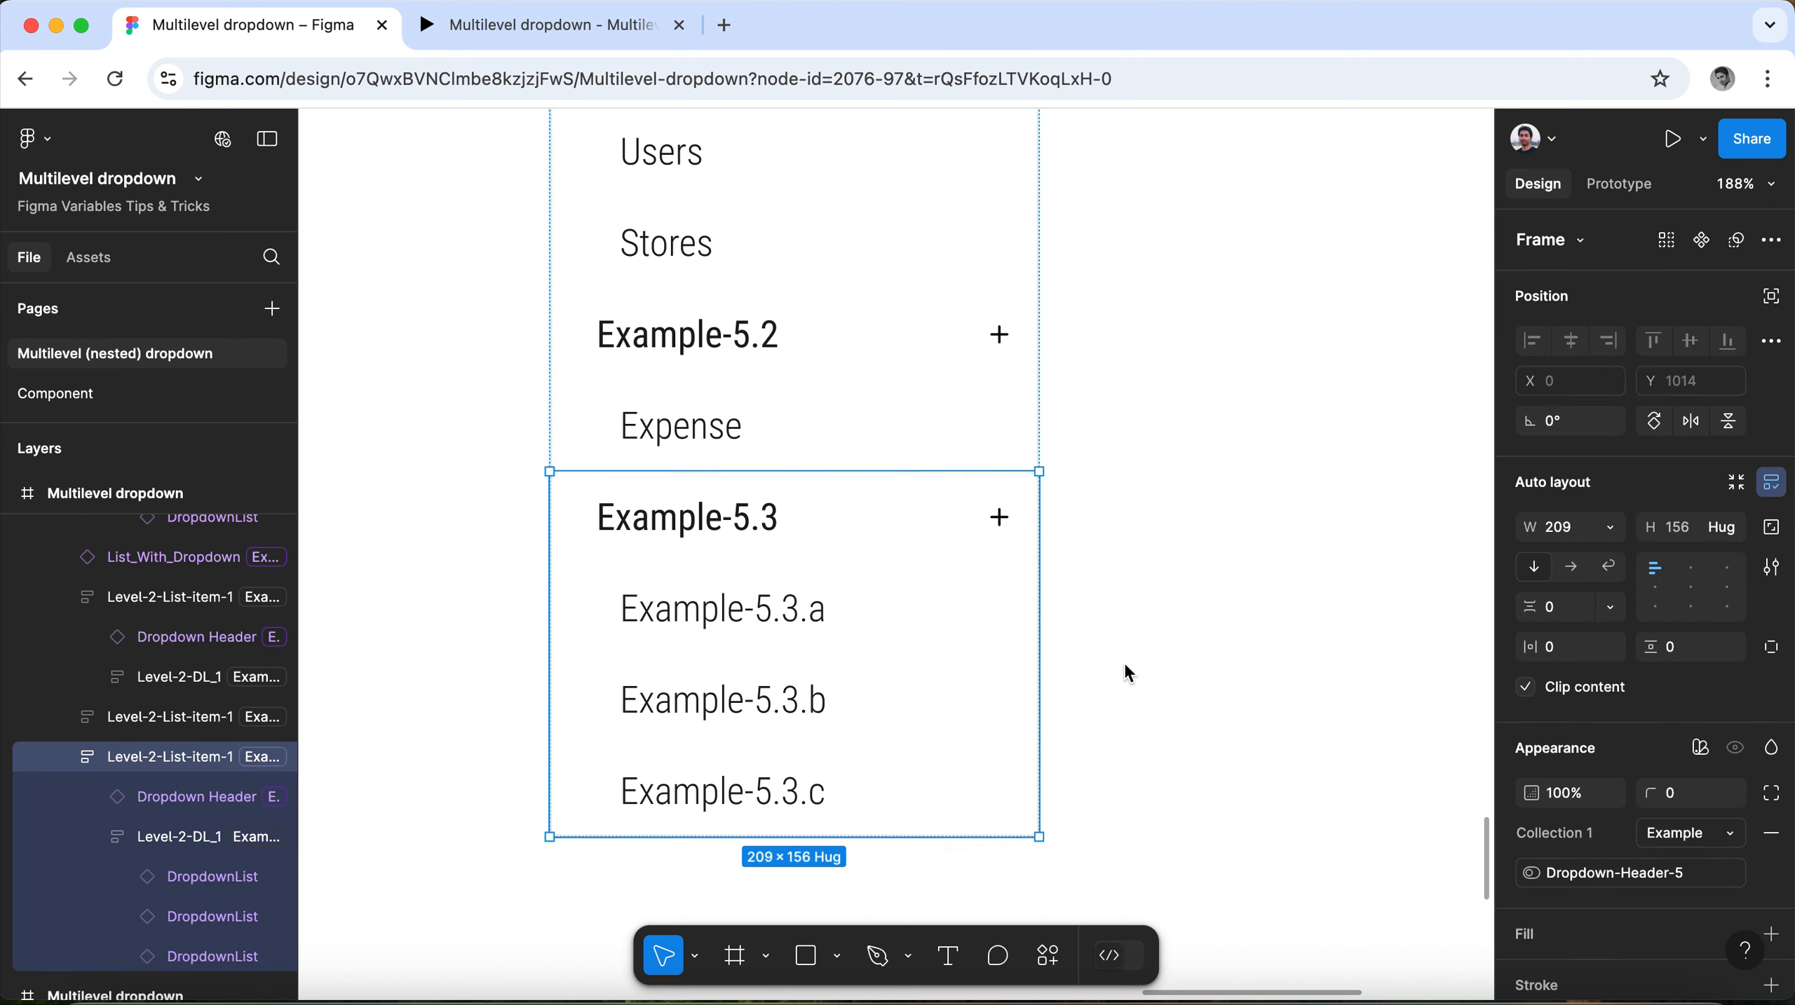
scroll(1553, 771, "down", 3)
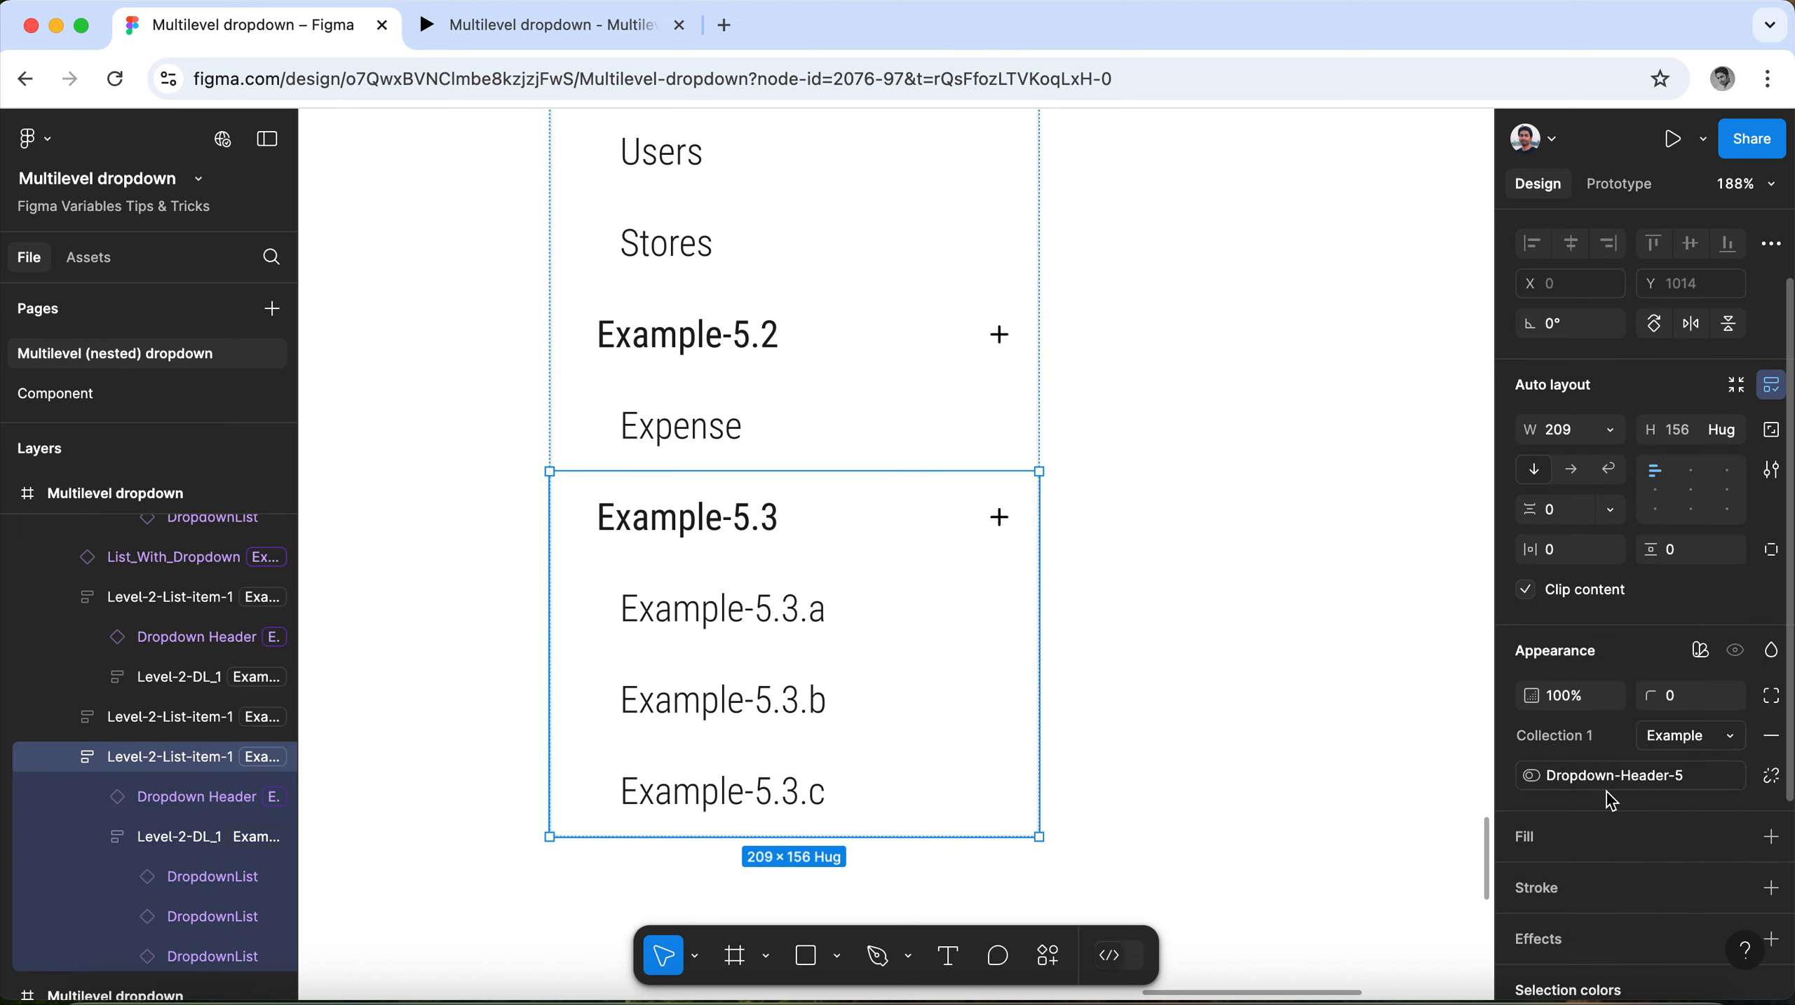
scroll(1612, 795, "down", 3)
left_click(1772, 663)
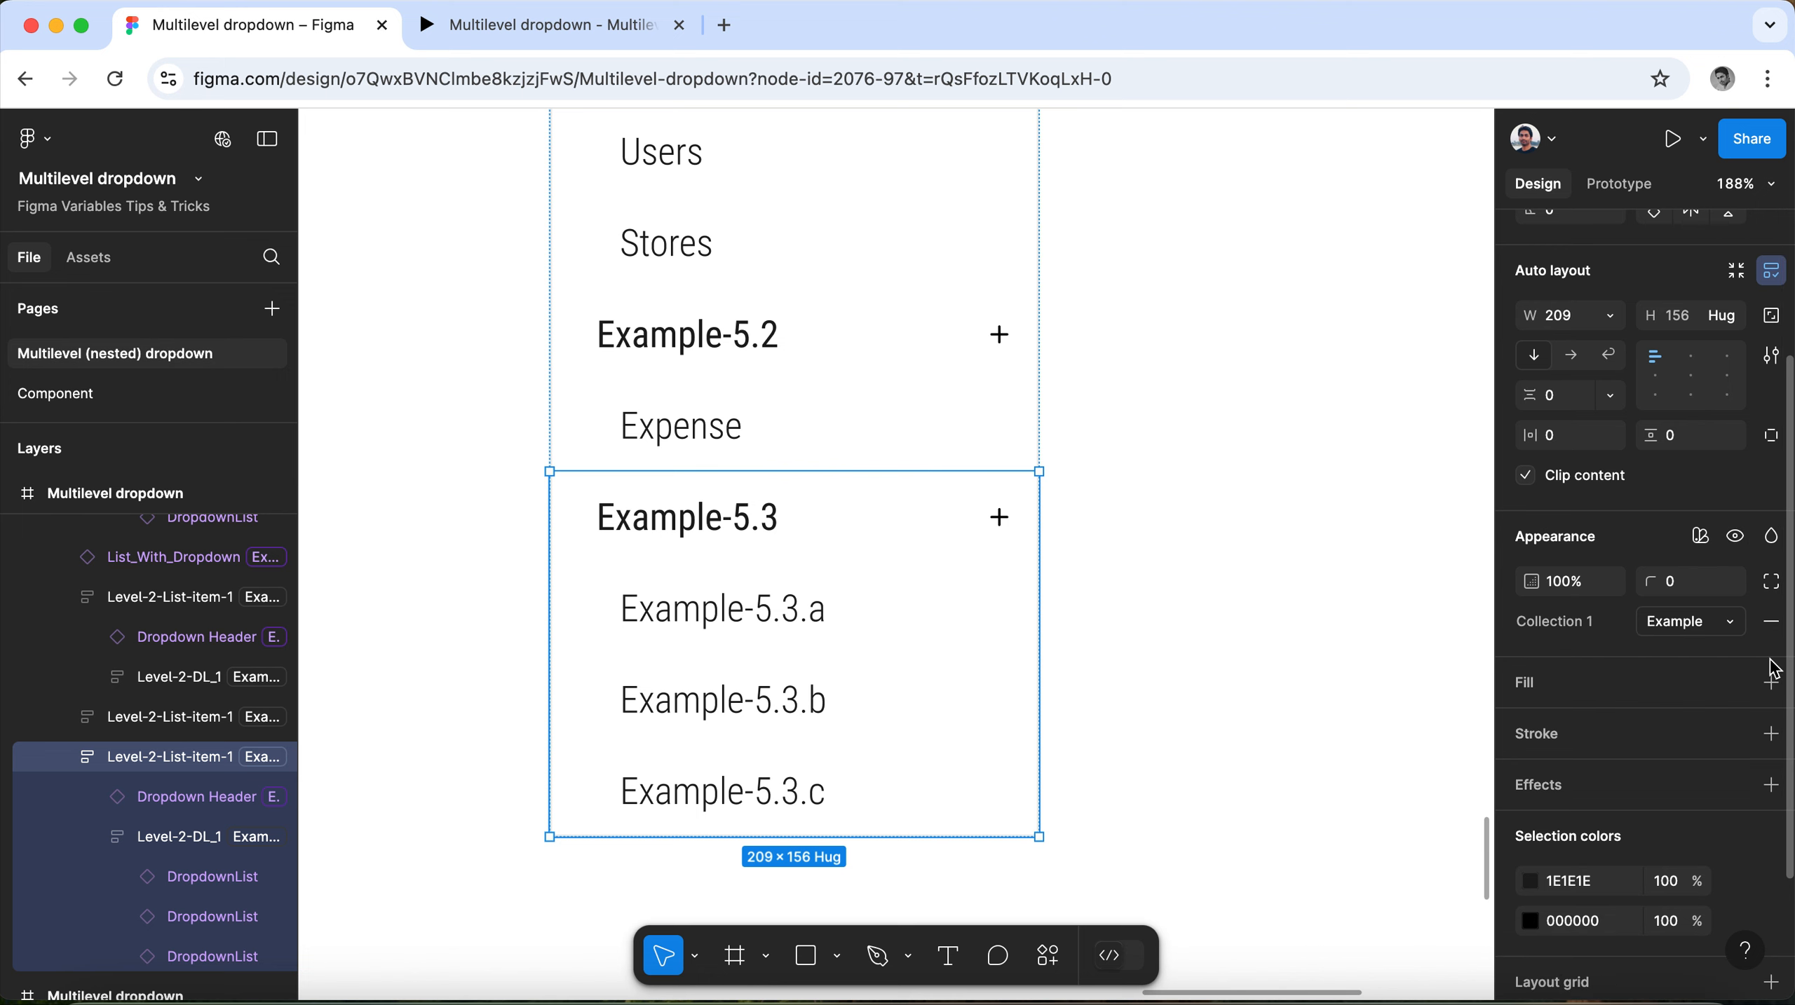
left_click(1744, 540)
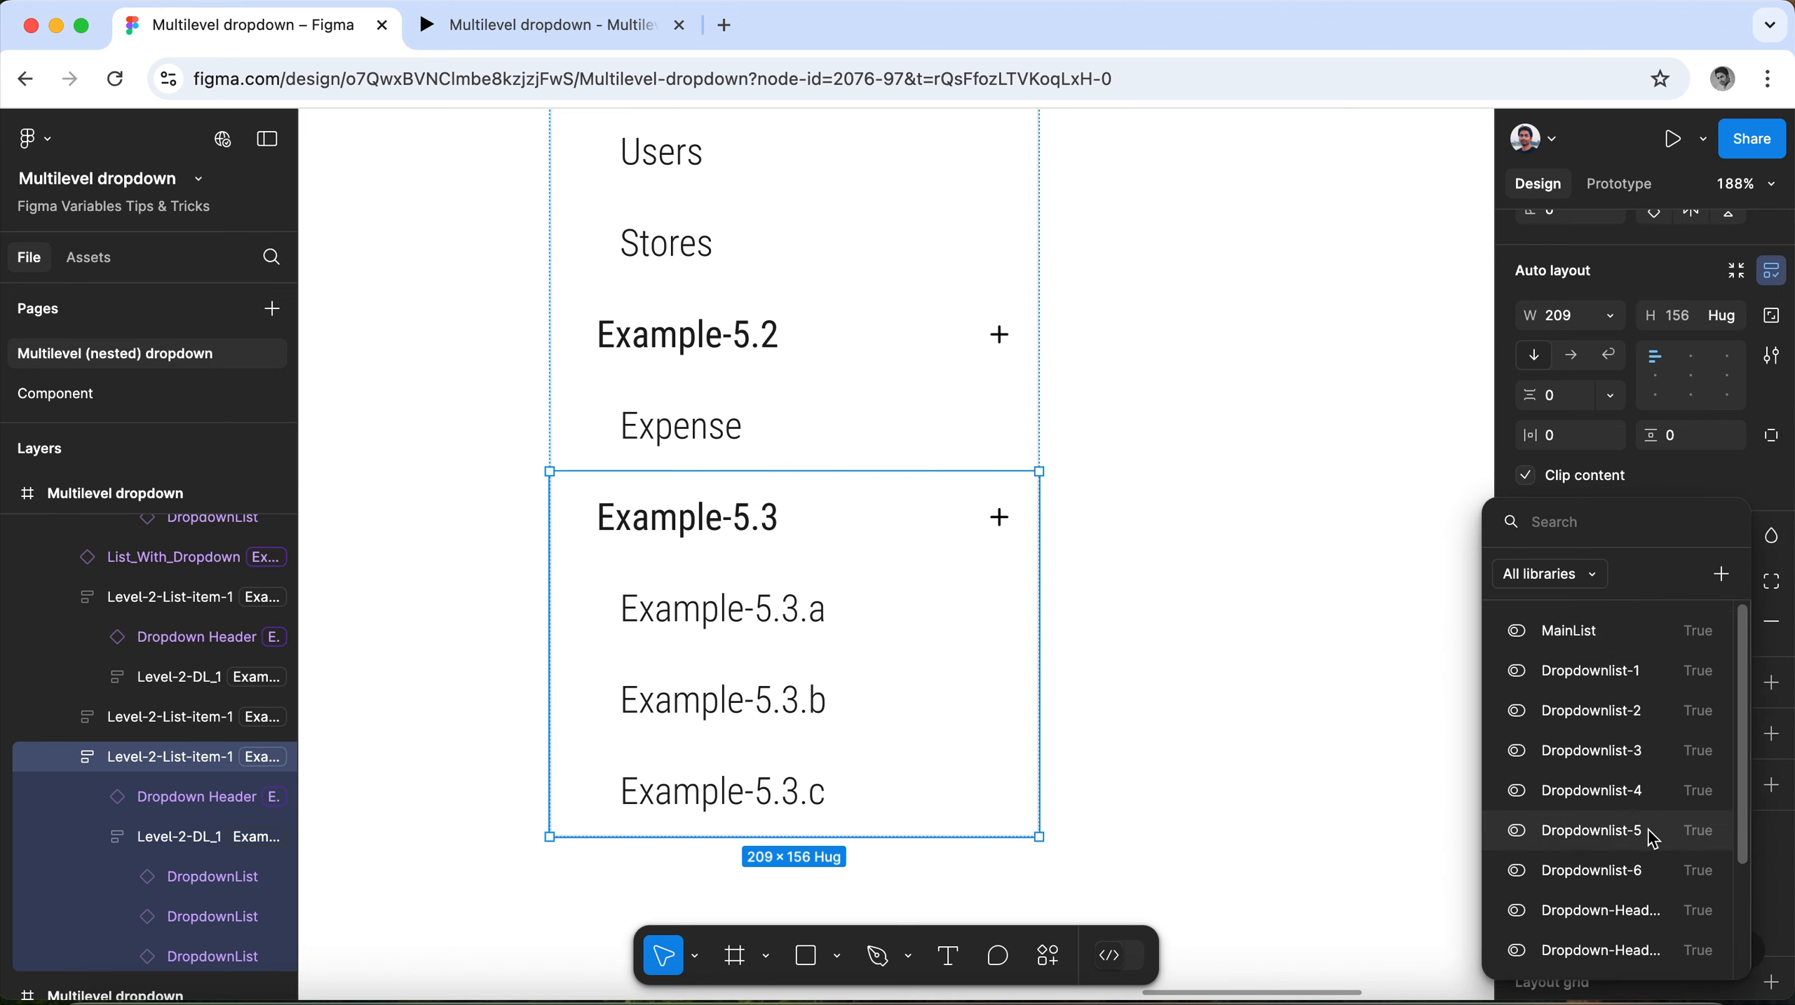
scroll(1654, 838, "down", 1)
left_click(1651, 952)
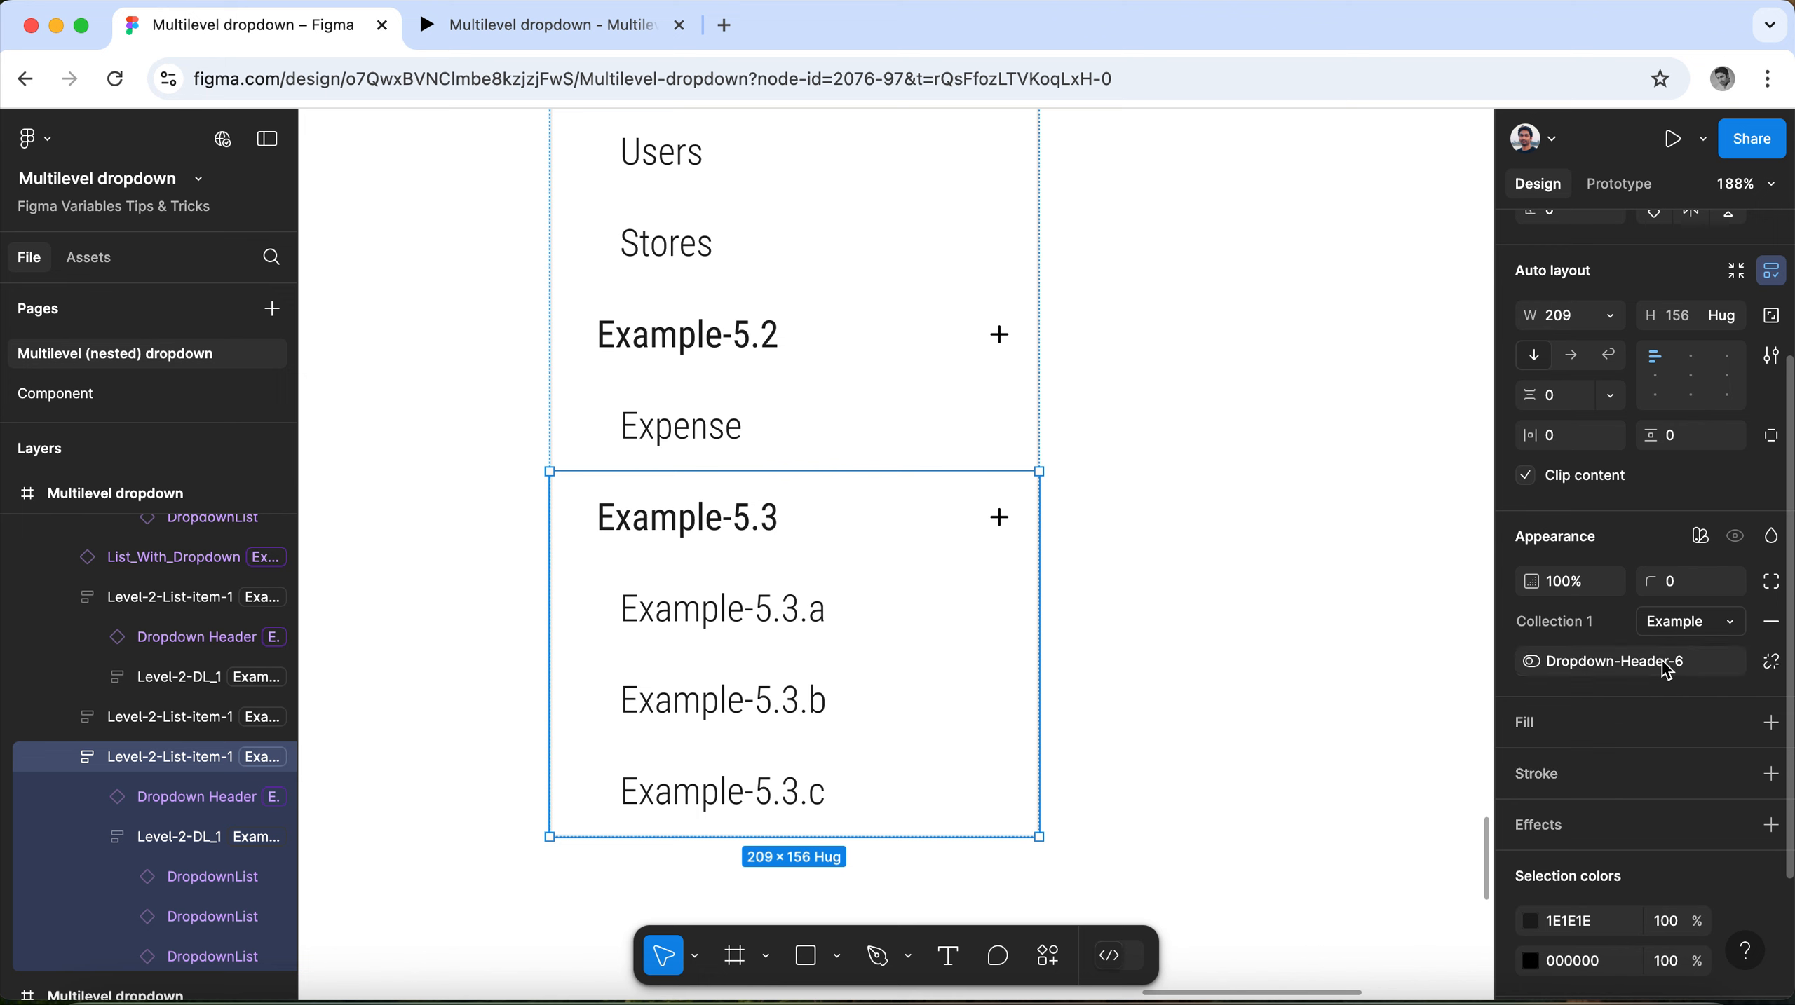
Replace the visibility variable of the Example-5.3 header itself with Dropdown-Header-6.
left_click(781, 521)
left_click(1763, 694)
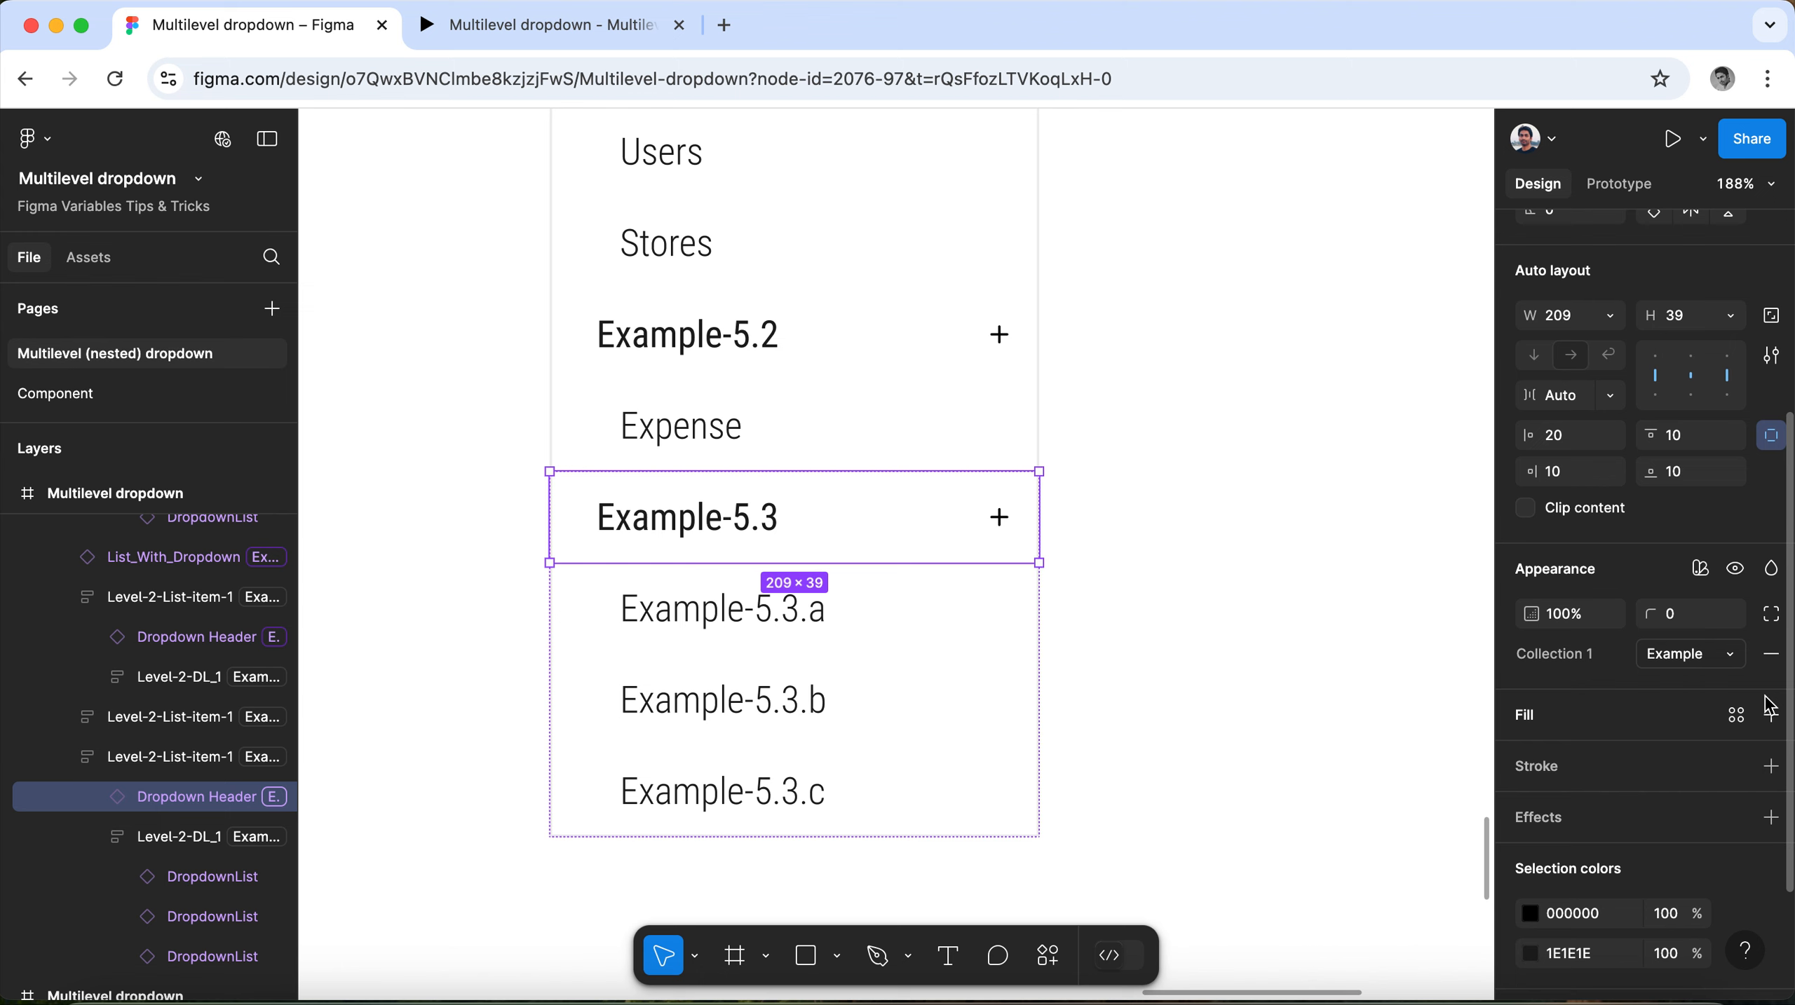
left_click(1734, 569)
scroll(1590, 833, "down", 3)
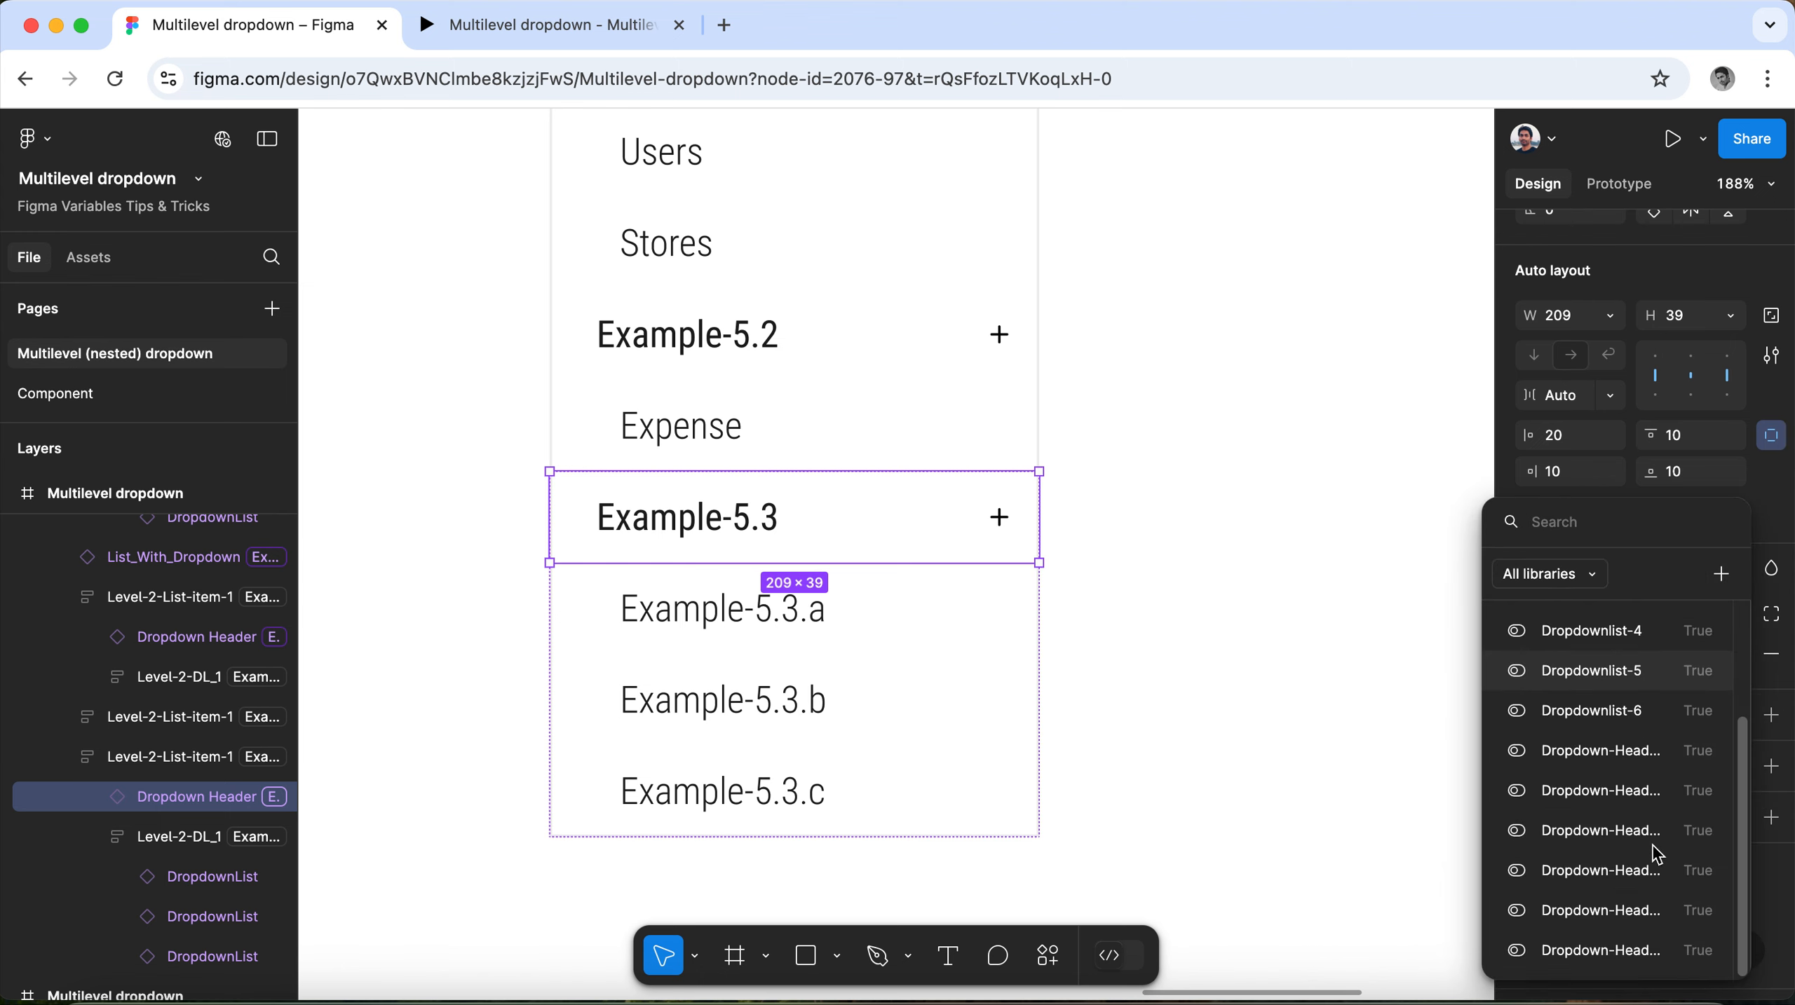
left_click(1640, 950)
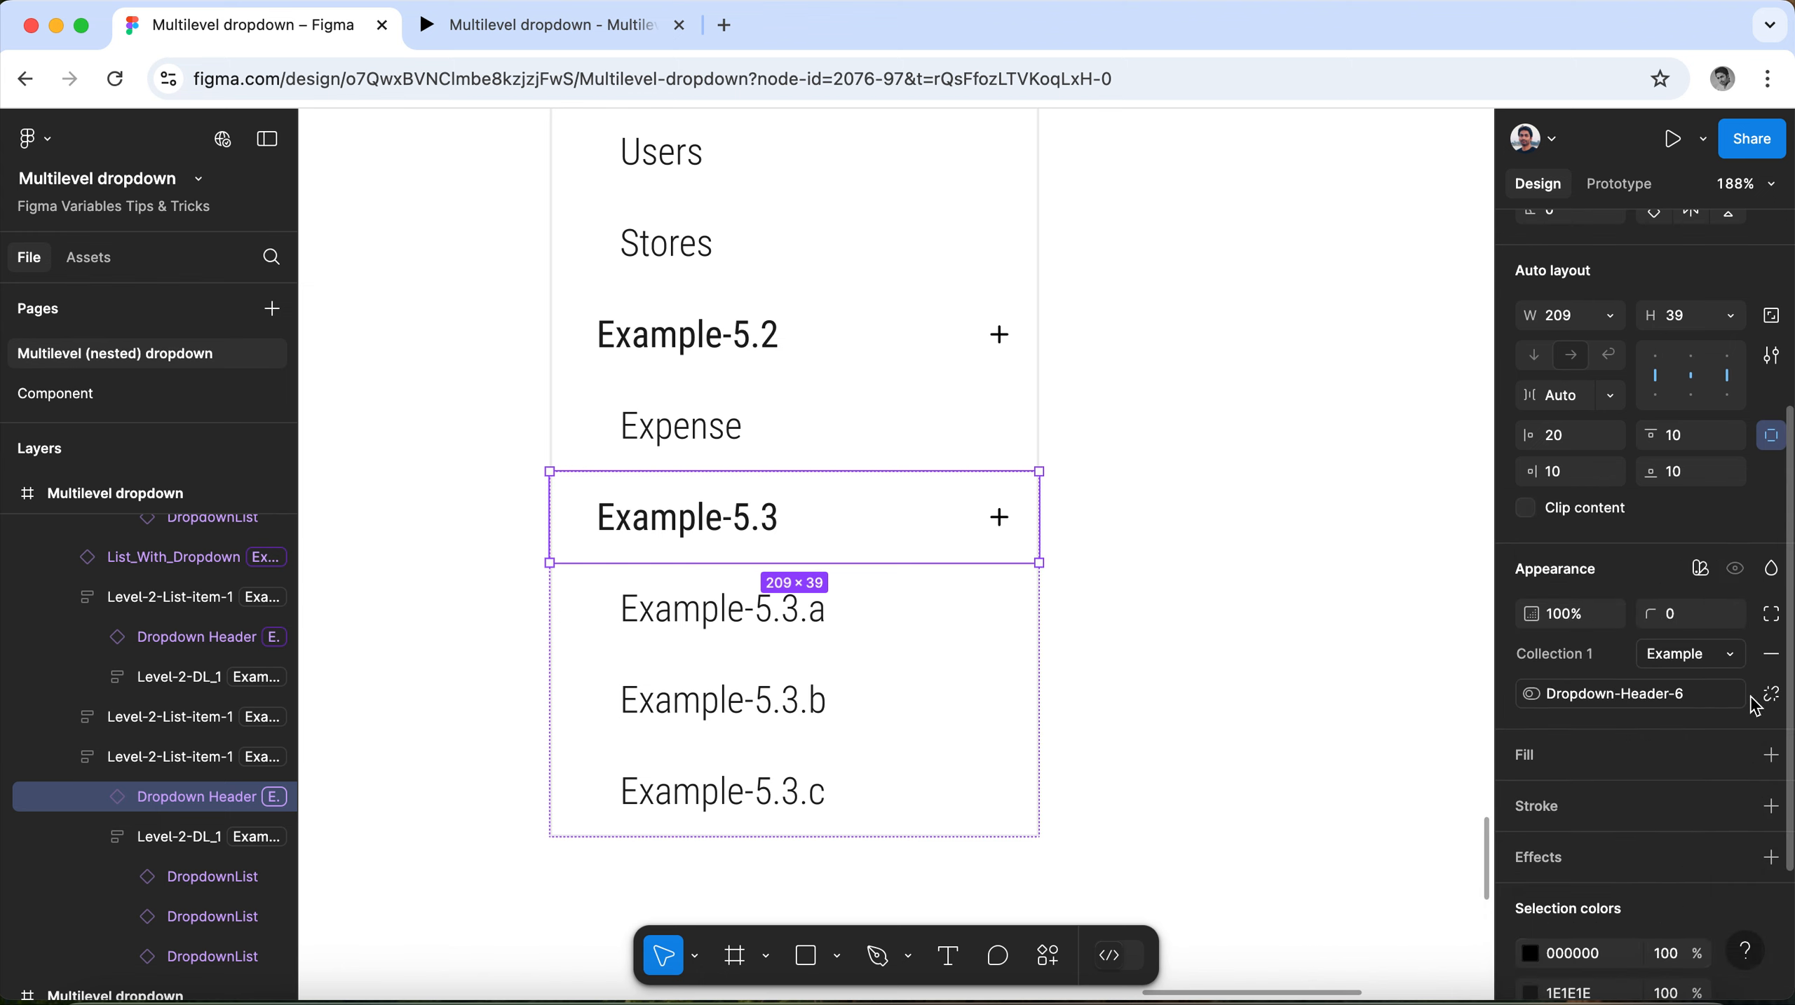
Assign Dropdownlist-6 as the visibility variable of the list under Example-5.3 and clear the selection.
left_click(762, 716)
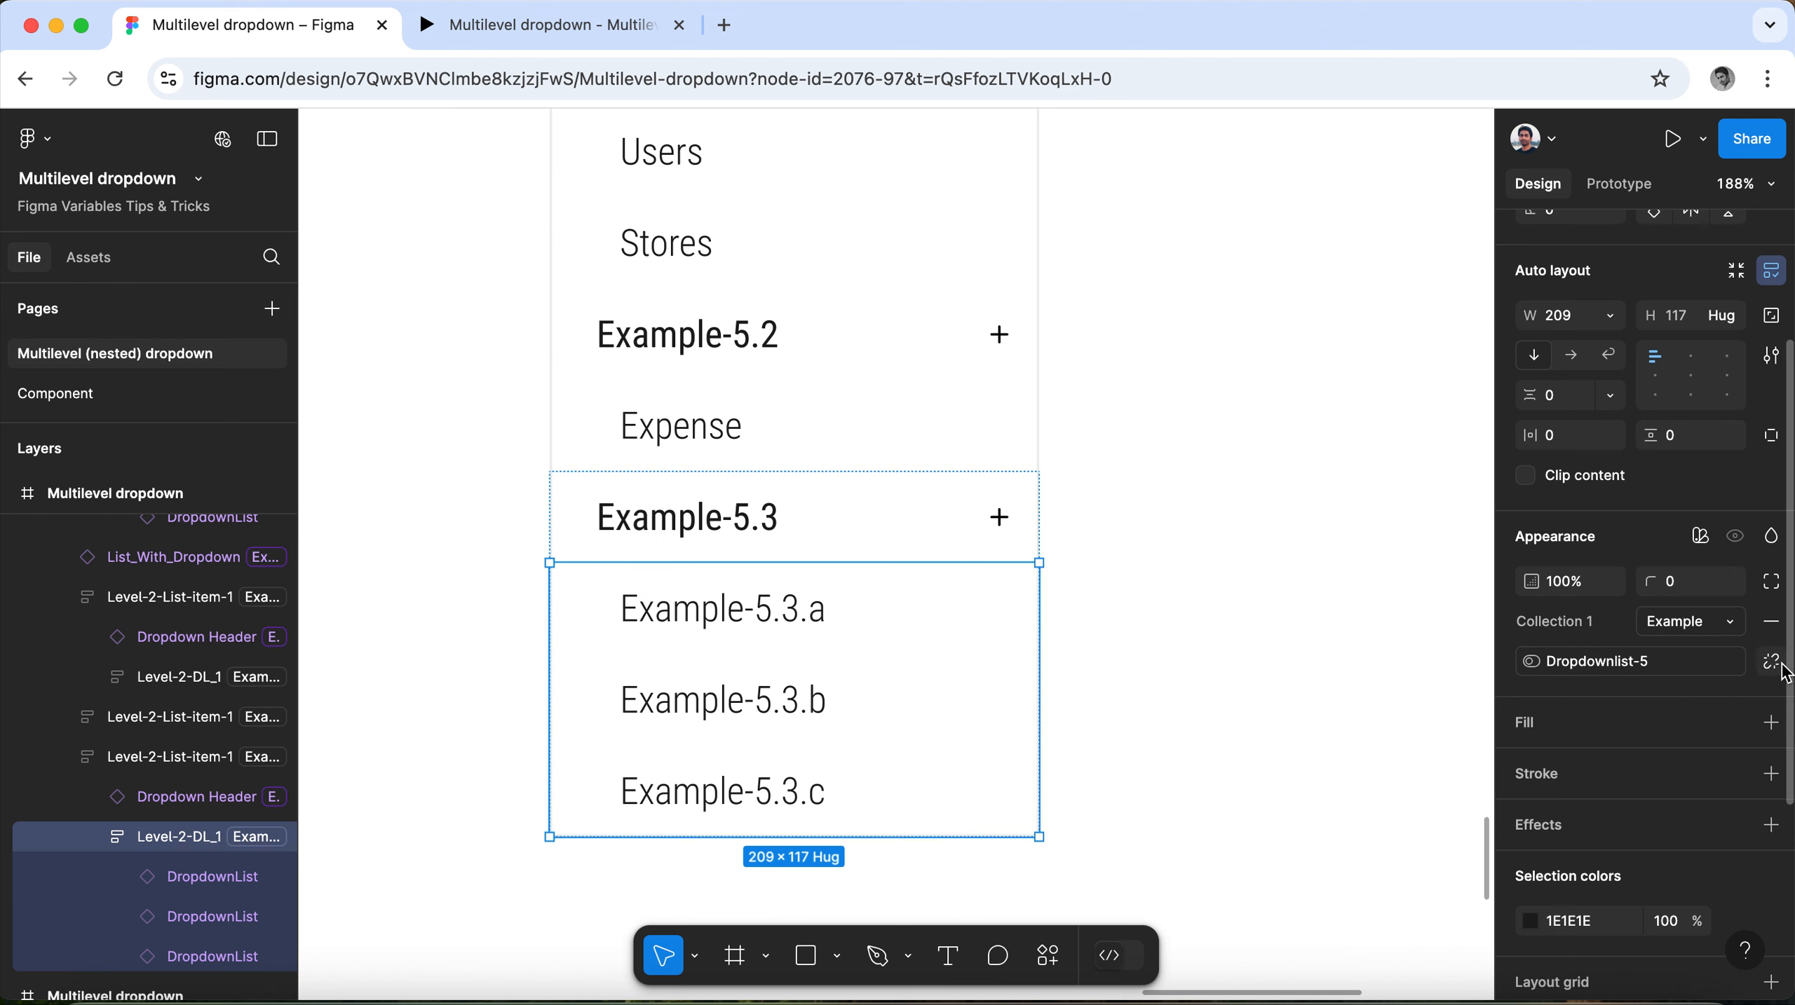
left_click(1772, 663)
left_click(1736, 537)
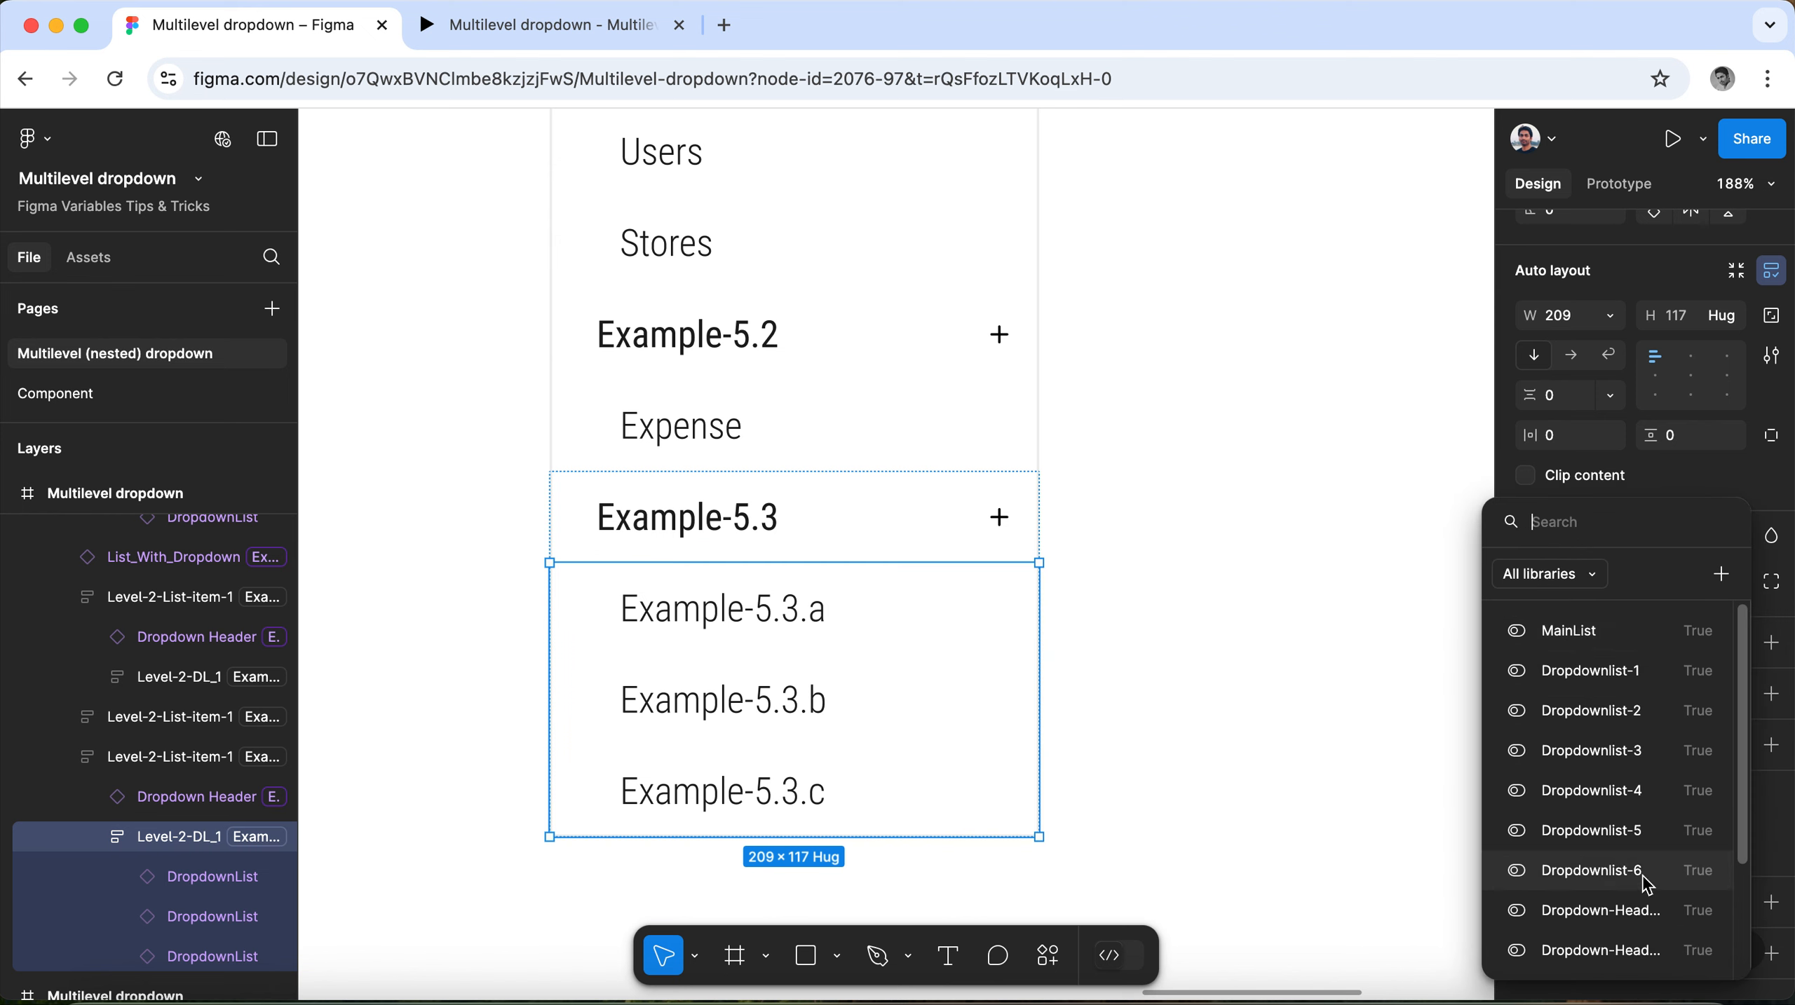
left_click(1592, 871)
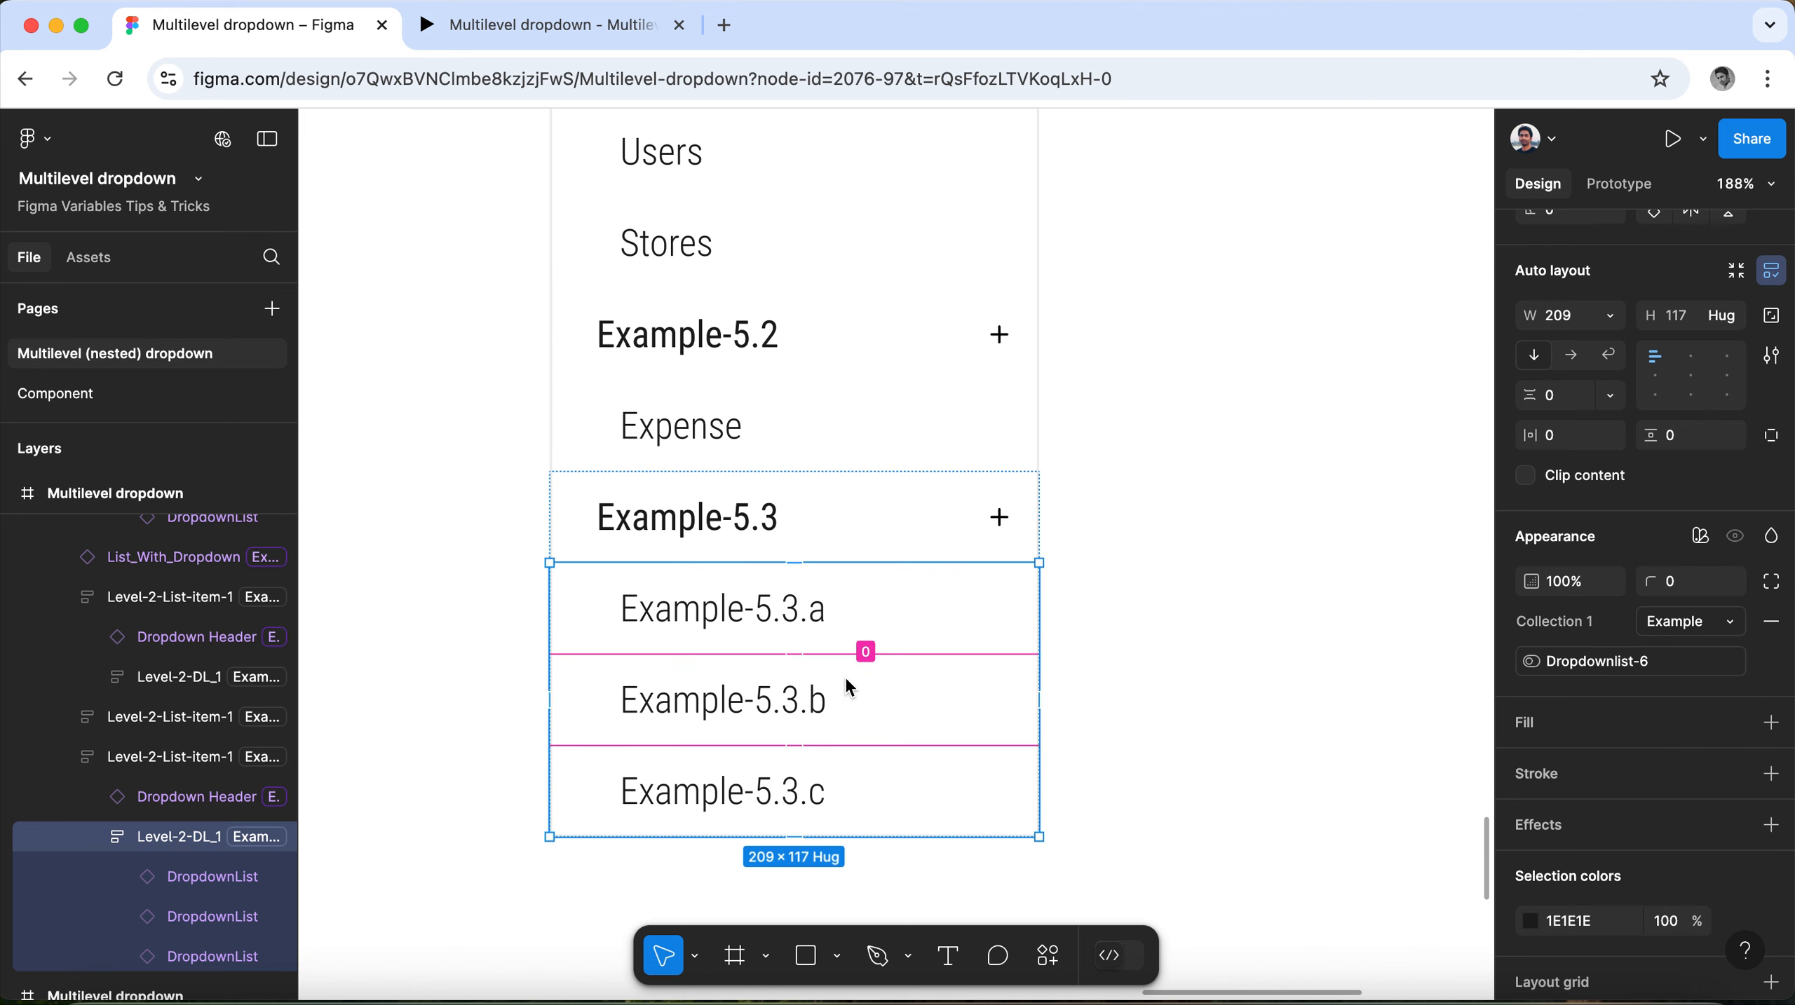
left_click(1154, 631)
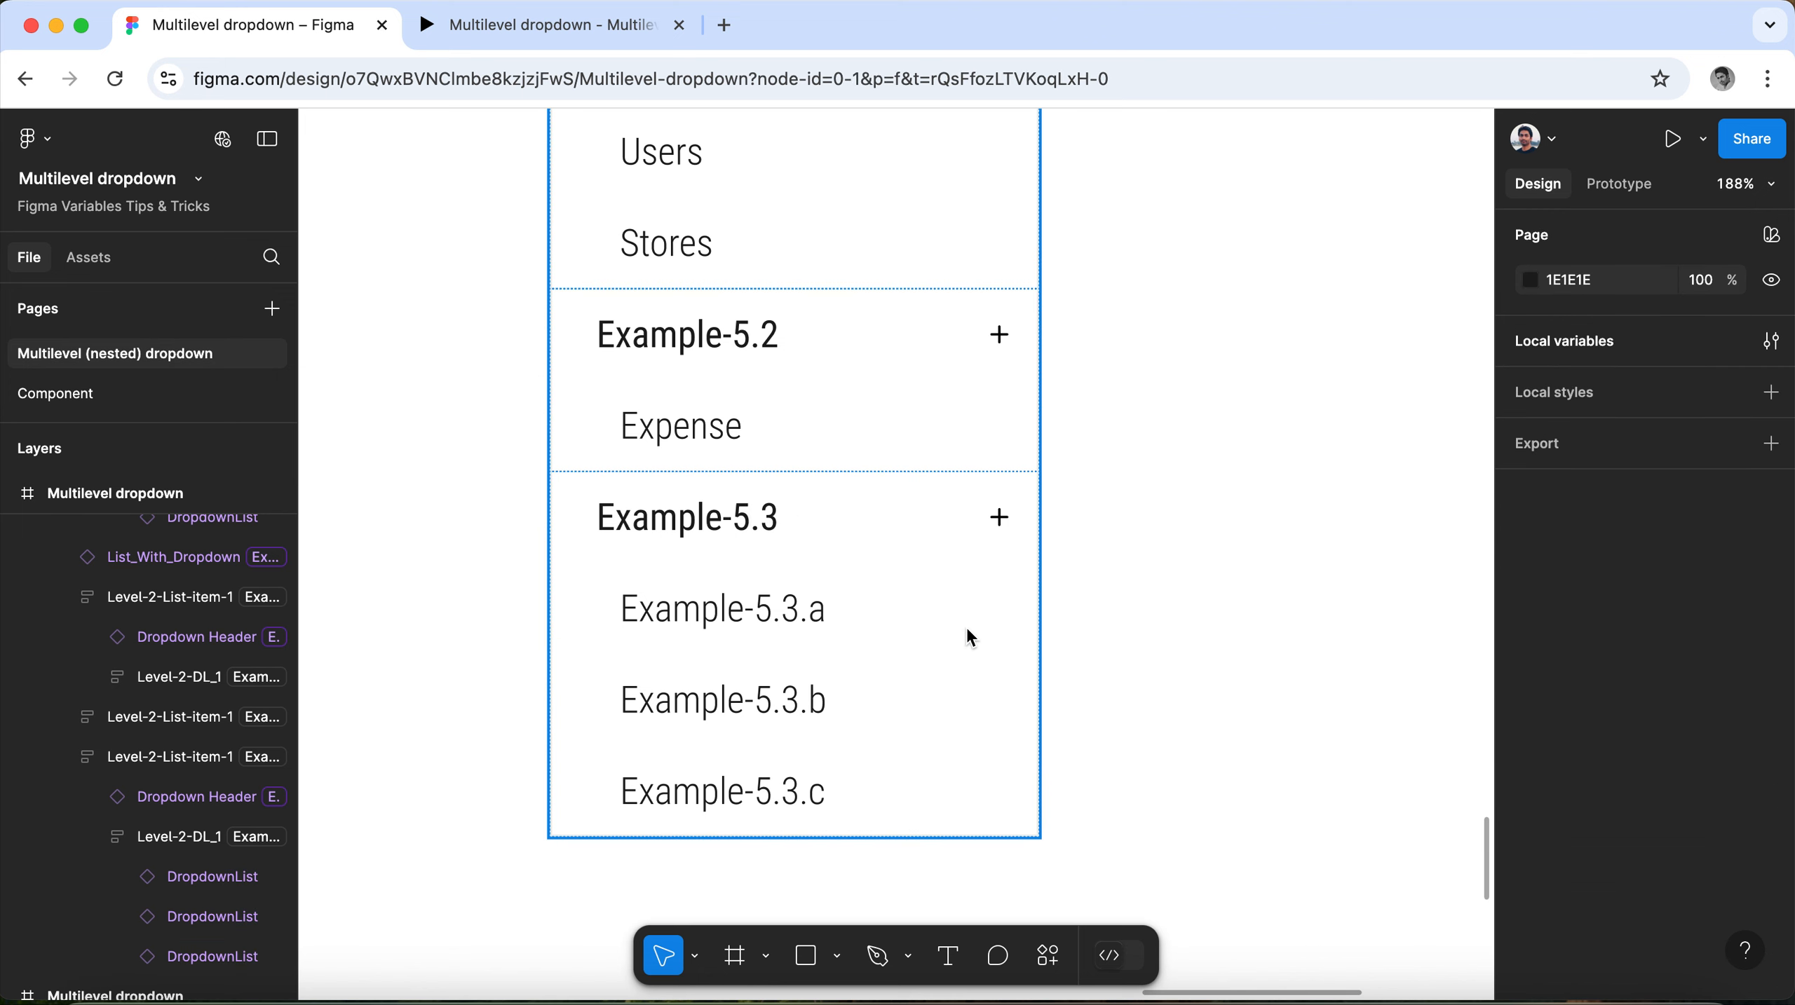
Check the visibility variable assigned to the list holding Example-5.3.a to Example-5.3.c.
left_click(864, 623)
left_click(863, 623)
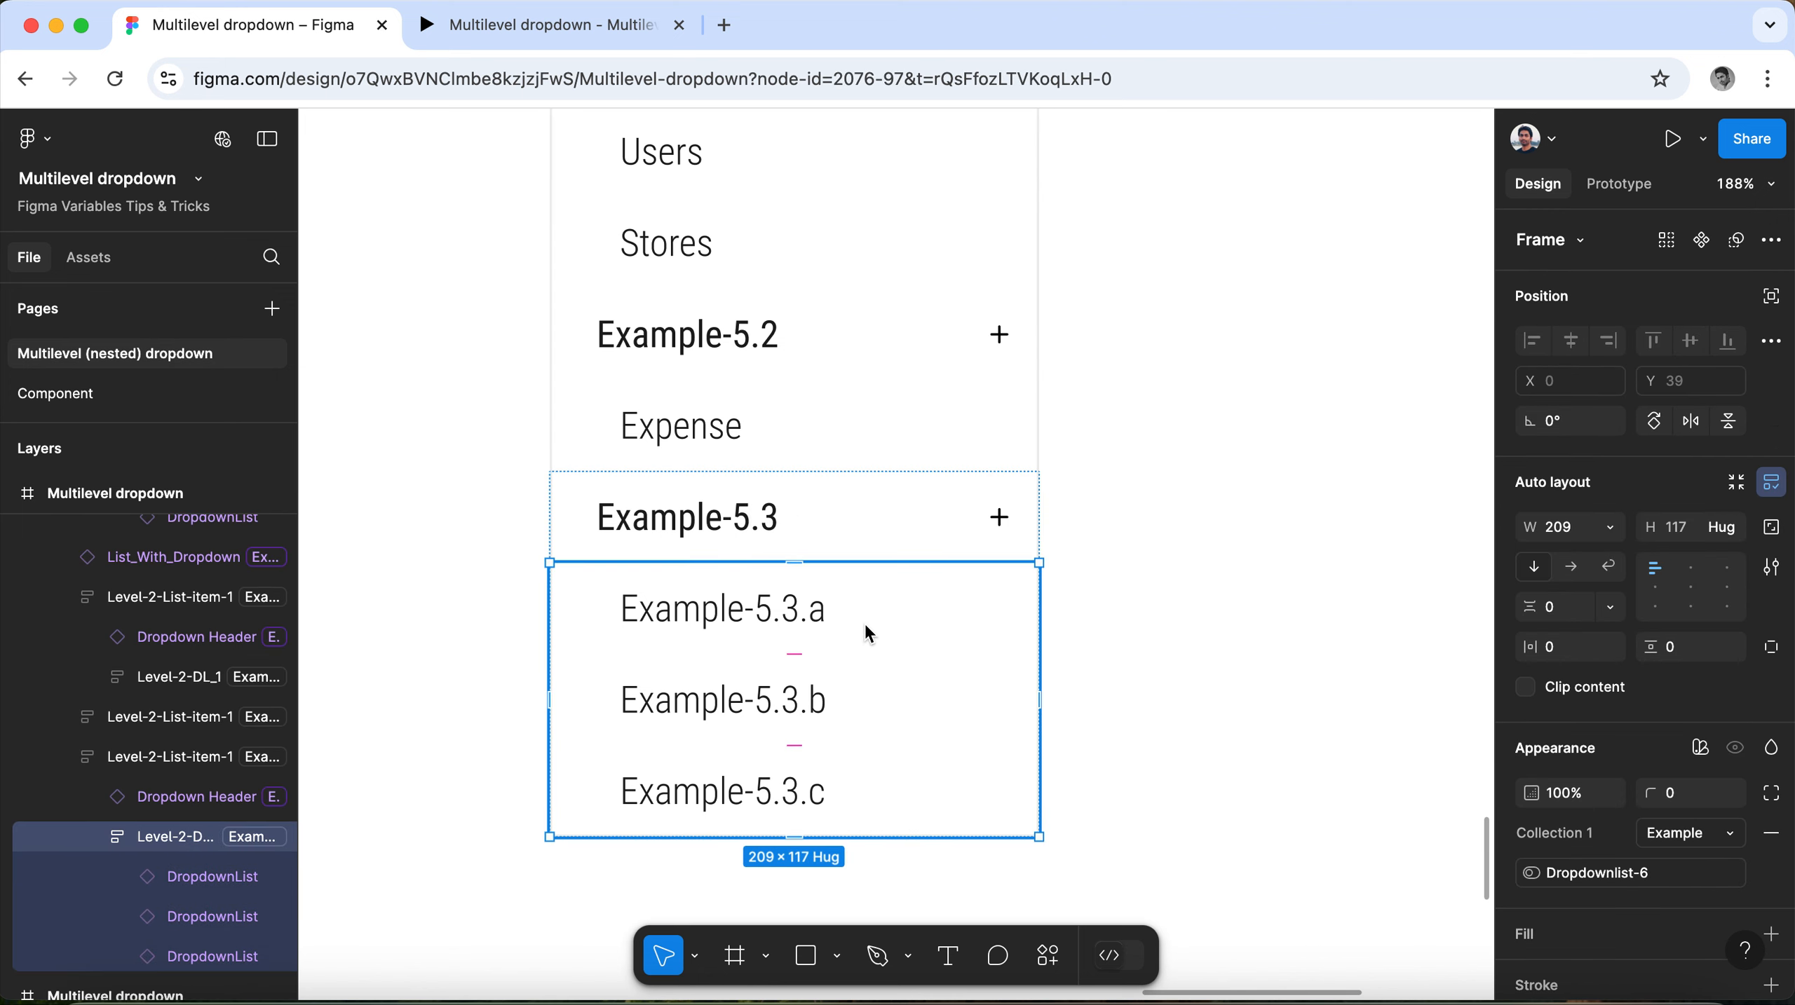
scroll(1640, 711, "down", 1)
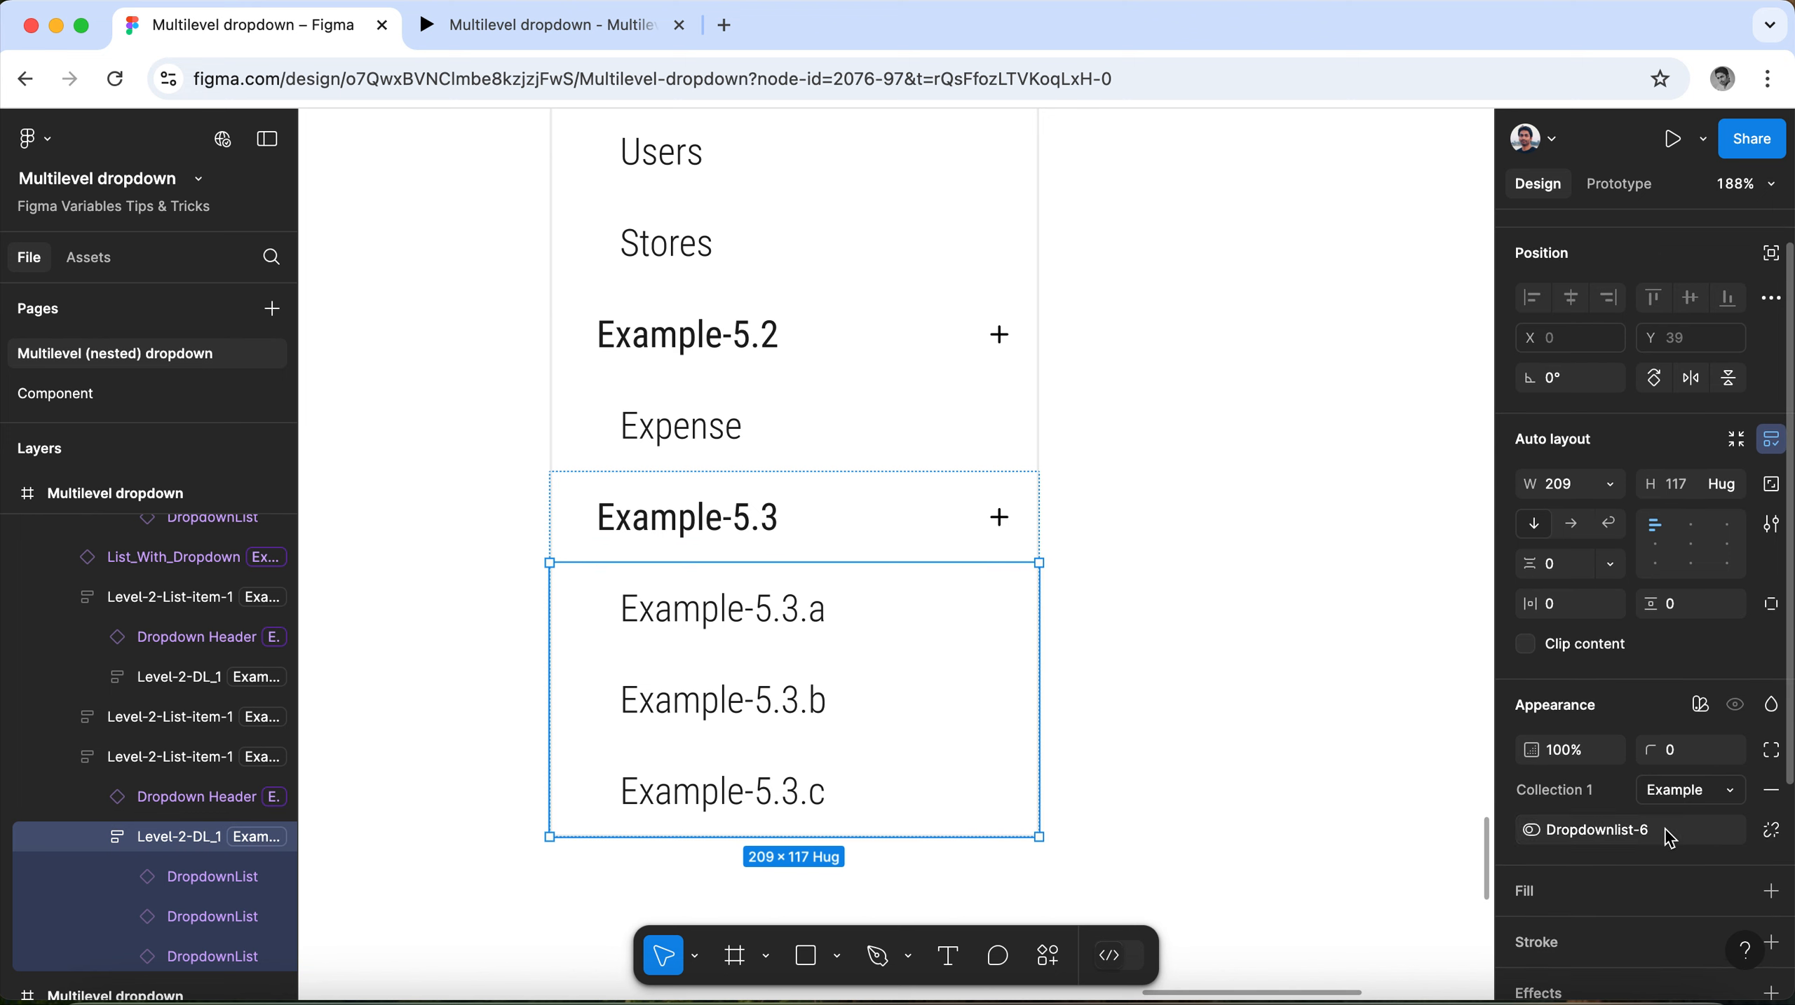
Change the condition in the Example-5.3 header's on-click interaction to Dropdownlist-6 == false.
left_click(856, 506)
left_click(1619, 183)
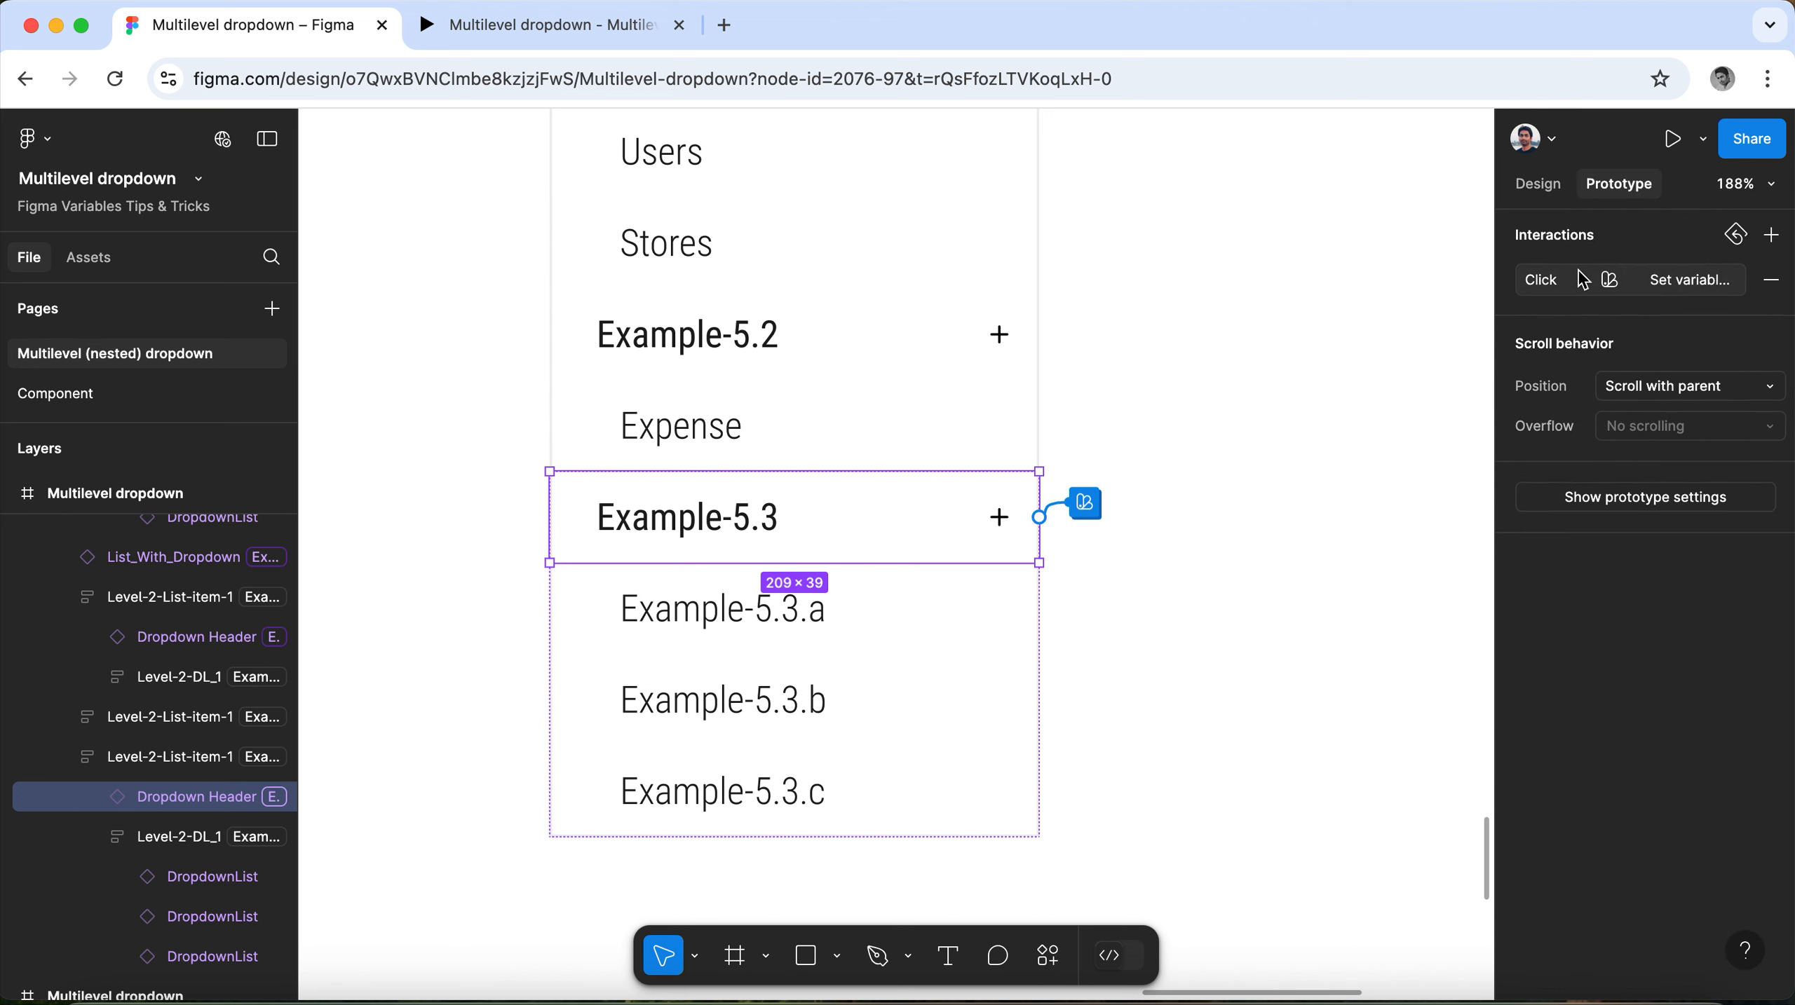
left_click(1548, 280)
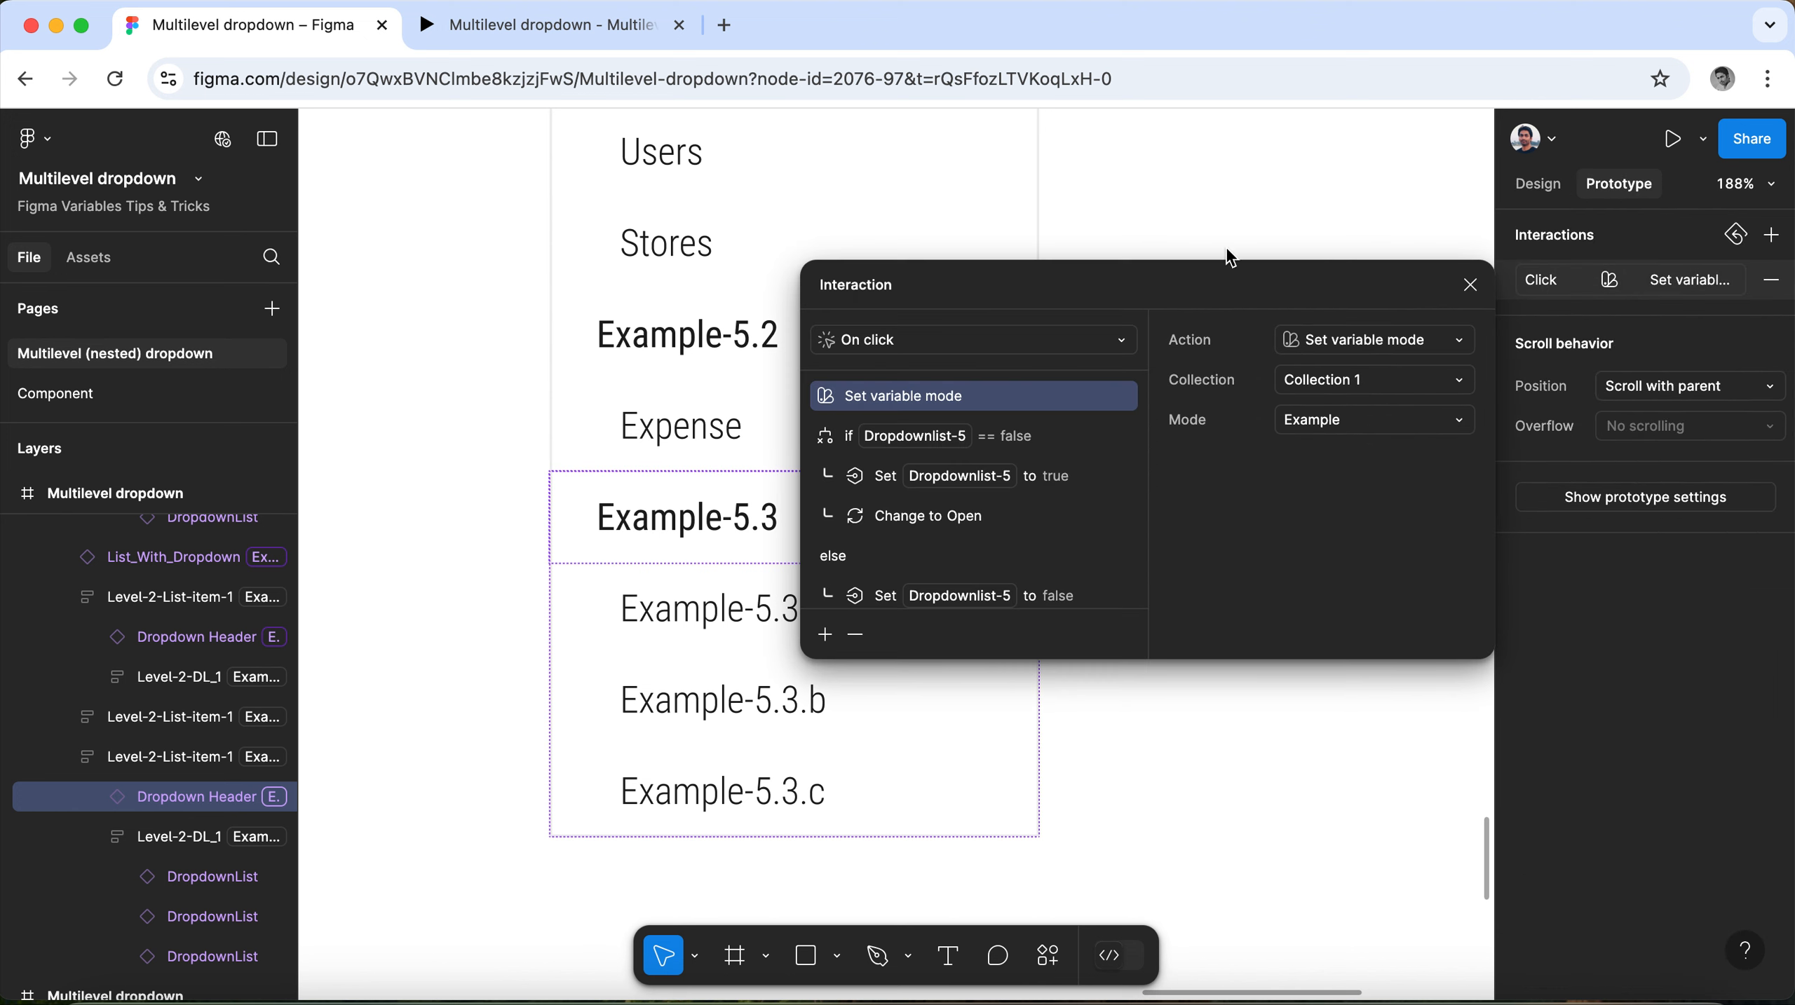
left_click(925, 441)
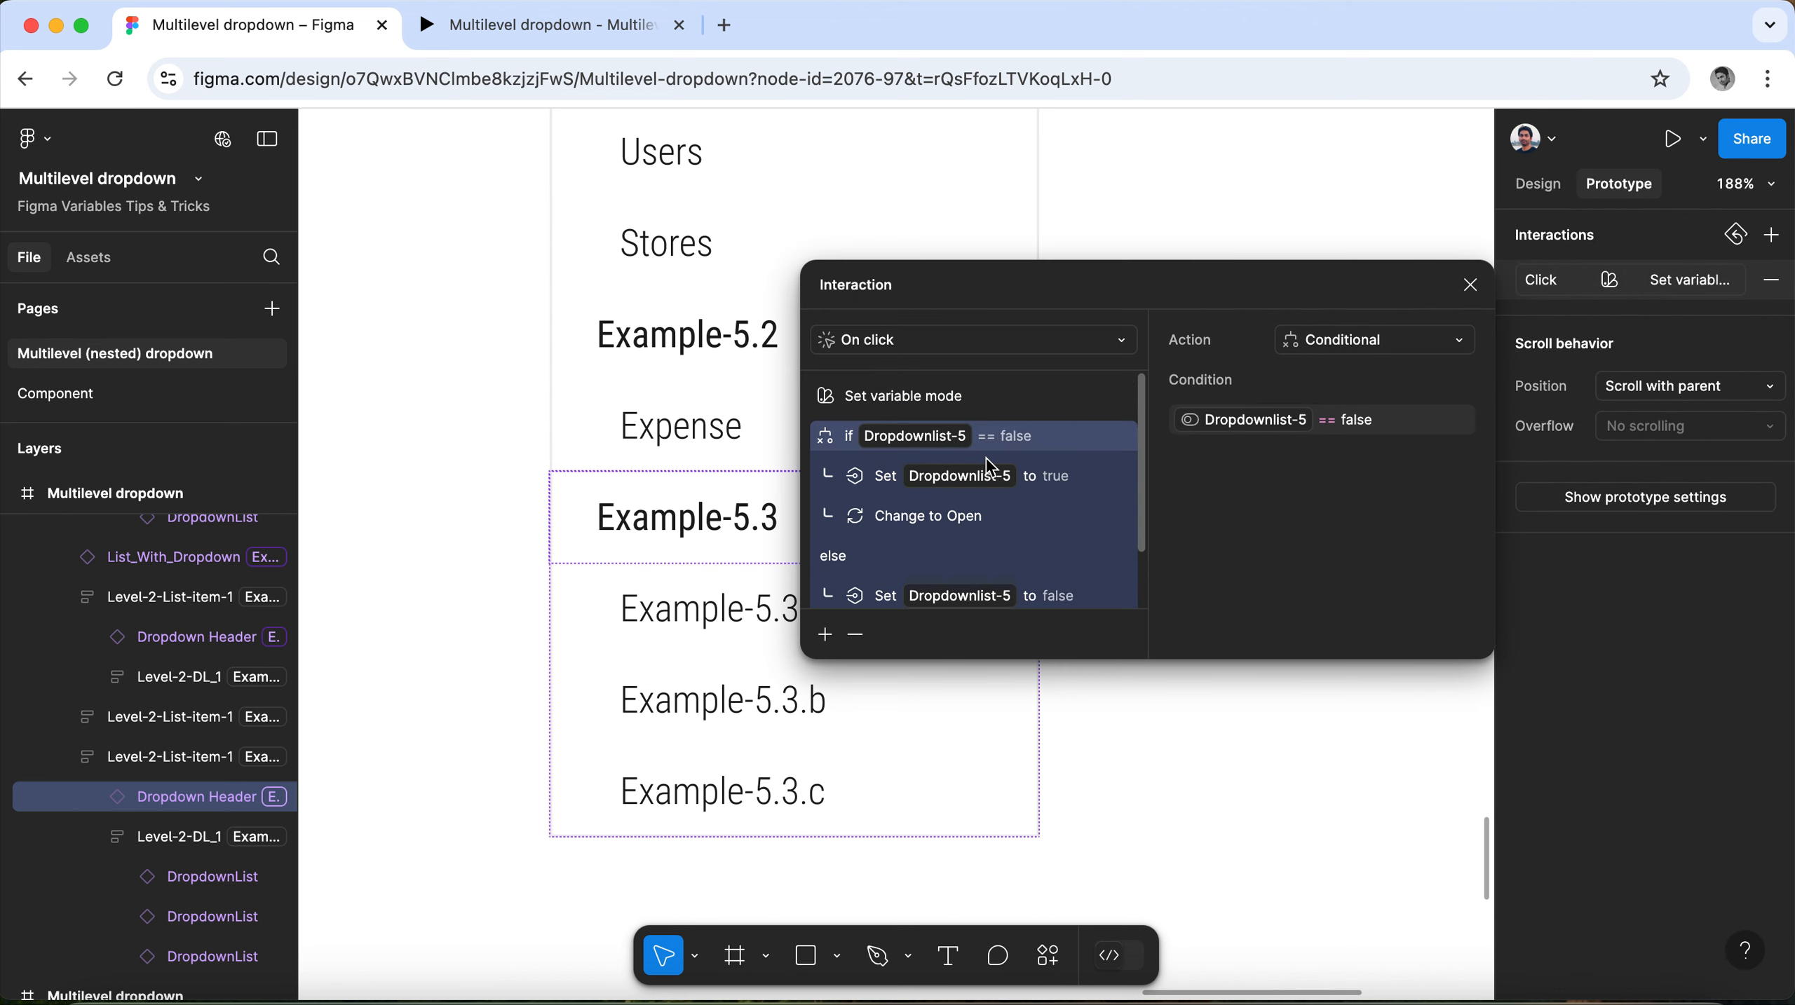
left_click(1242, 423)
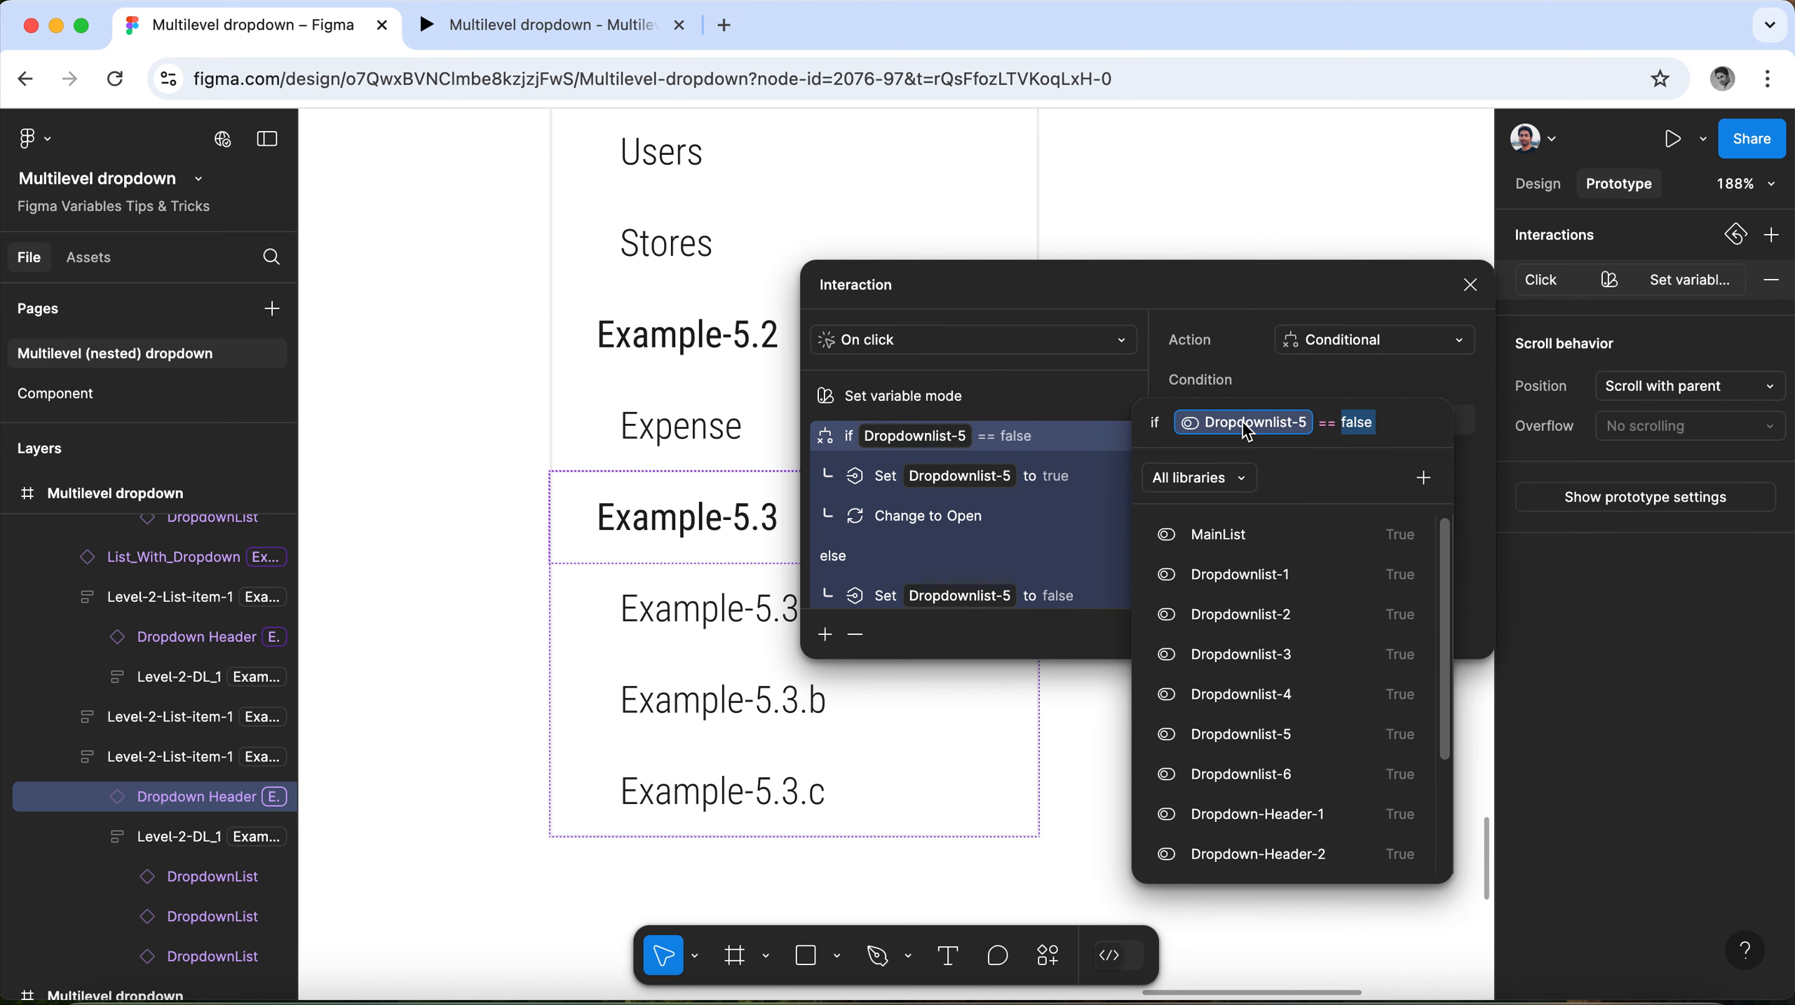
left_click(1267, 774)
left_click(1406, 382)
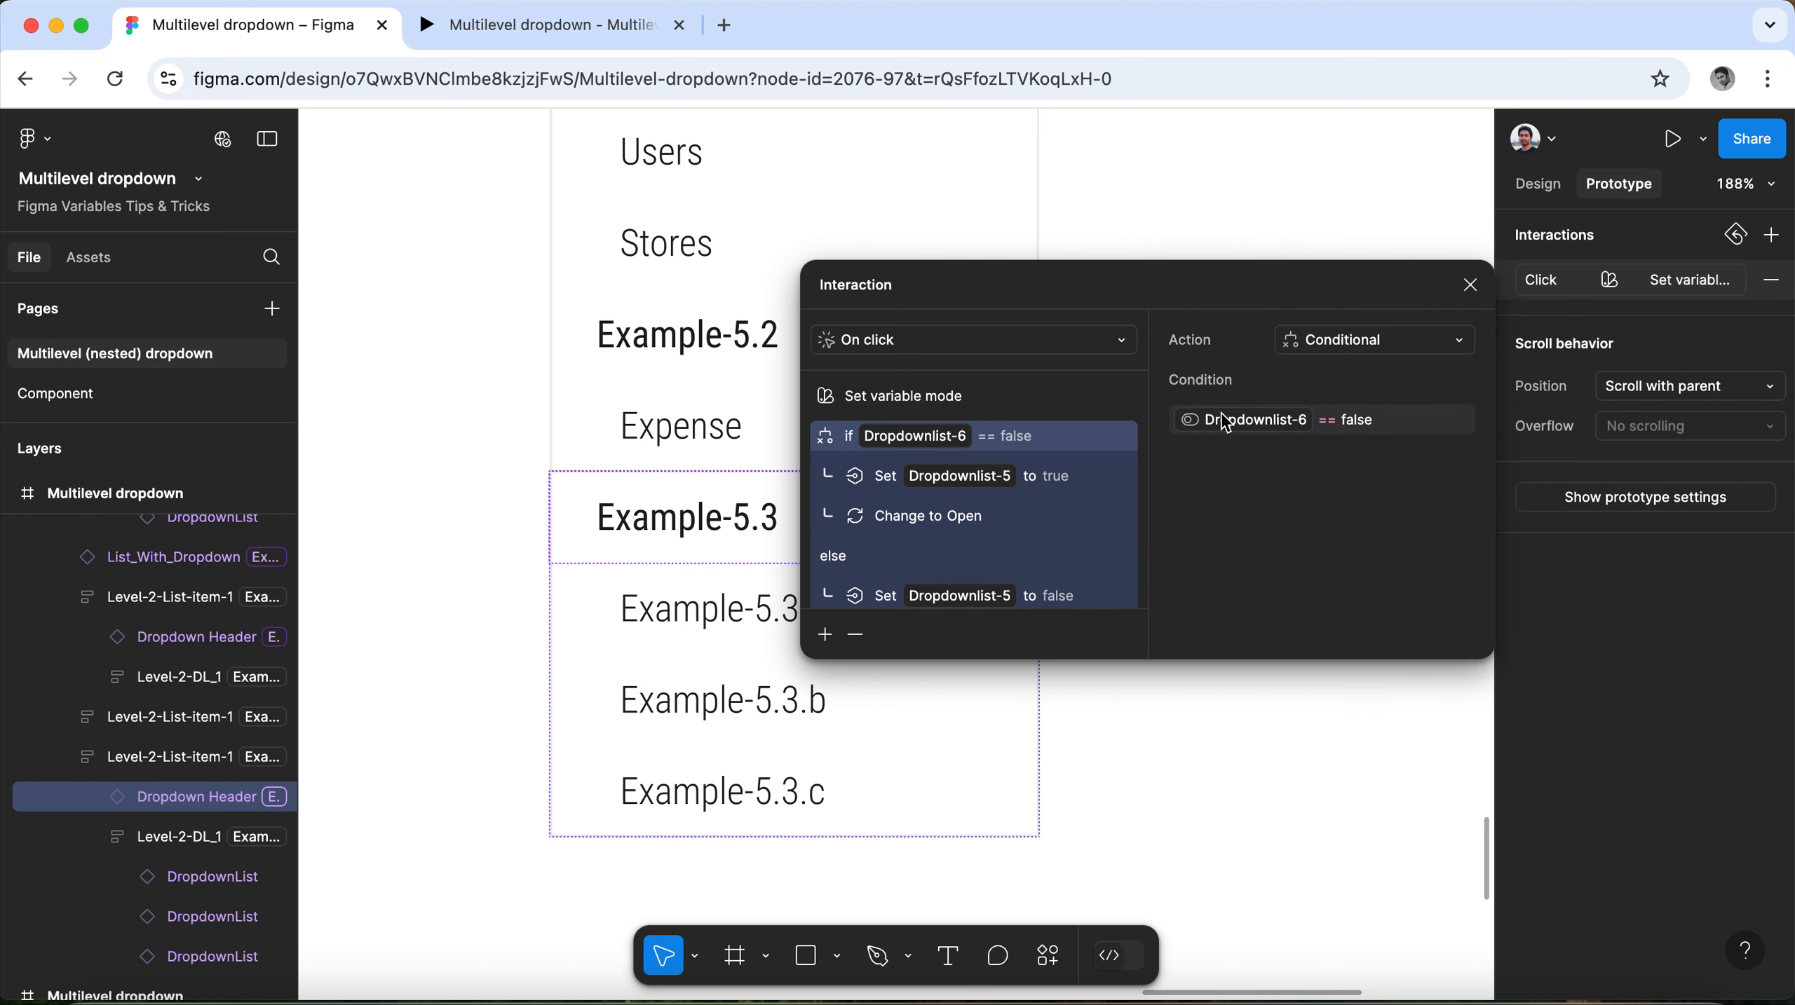
Make the interaction's if branch set Dropdownlist-6 to true.
left_click(985, 486)
left_click(1373, 382)
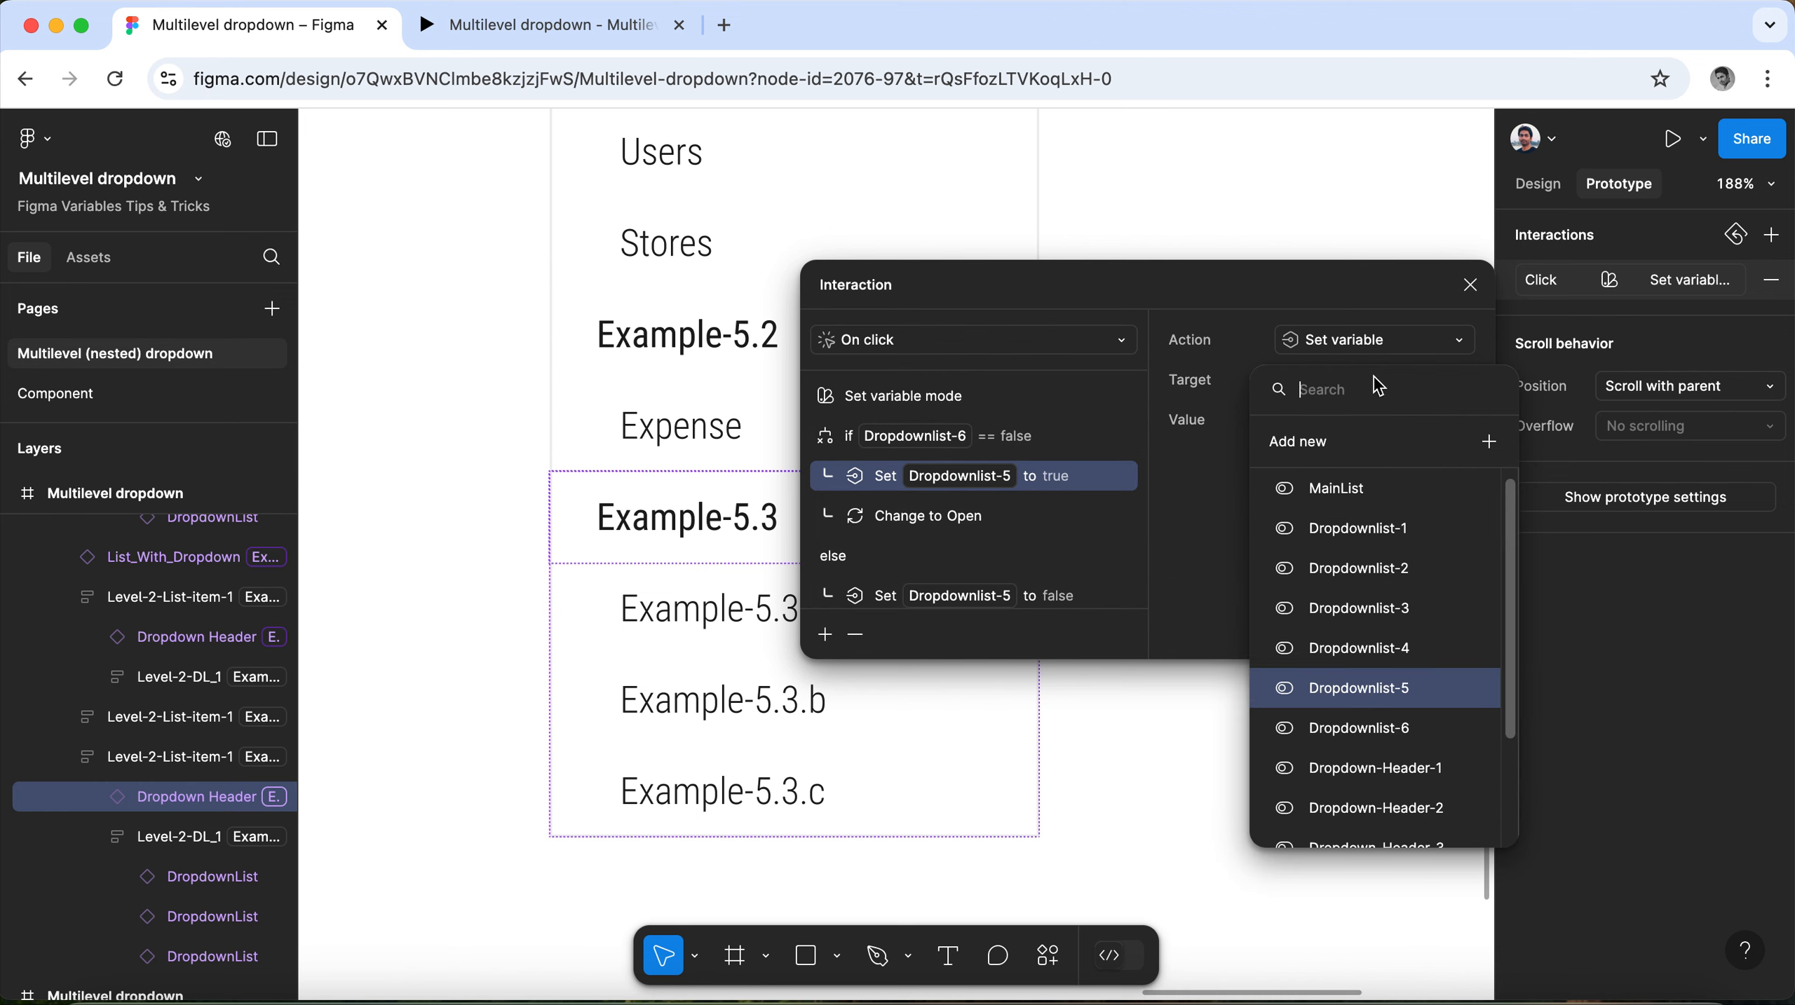
left_click(1362, 727)
left_click(1189, 496)
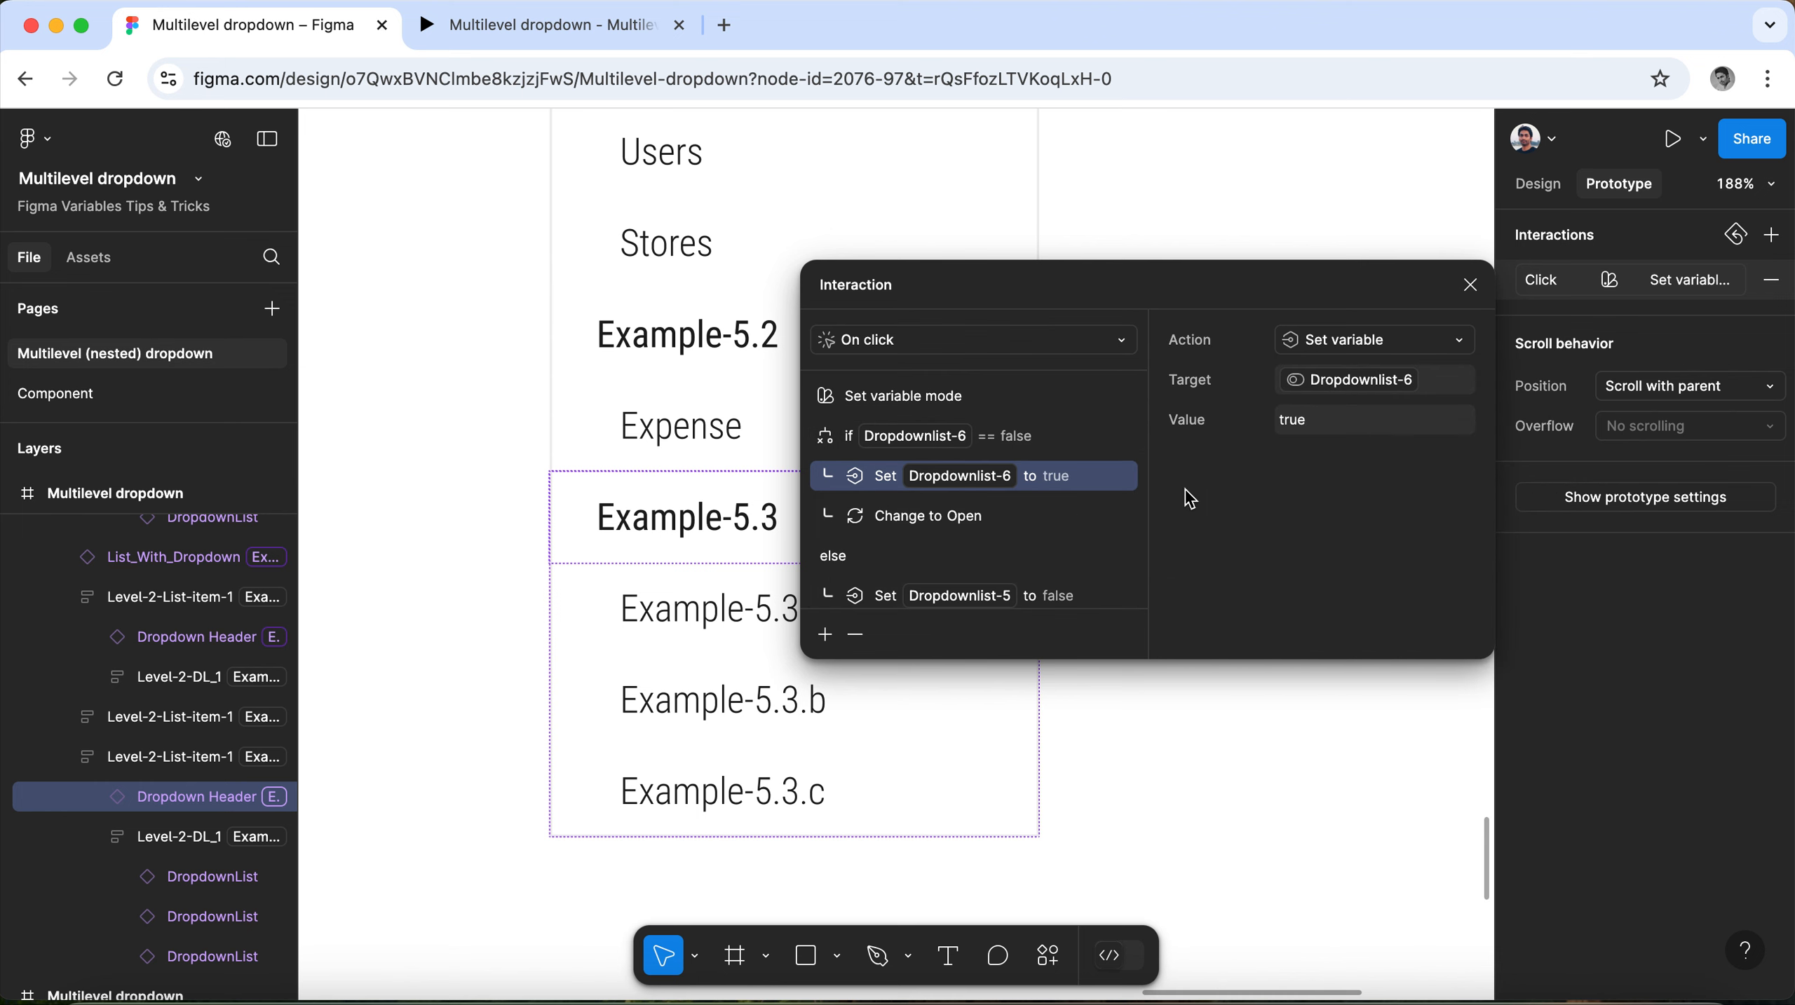
Make the interaction's else branch set Dropdownlist-6 to false and close the interaction settings.
scroll(966, 531, "down", 2)
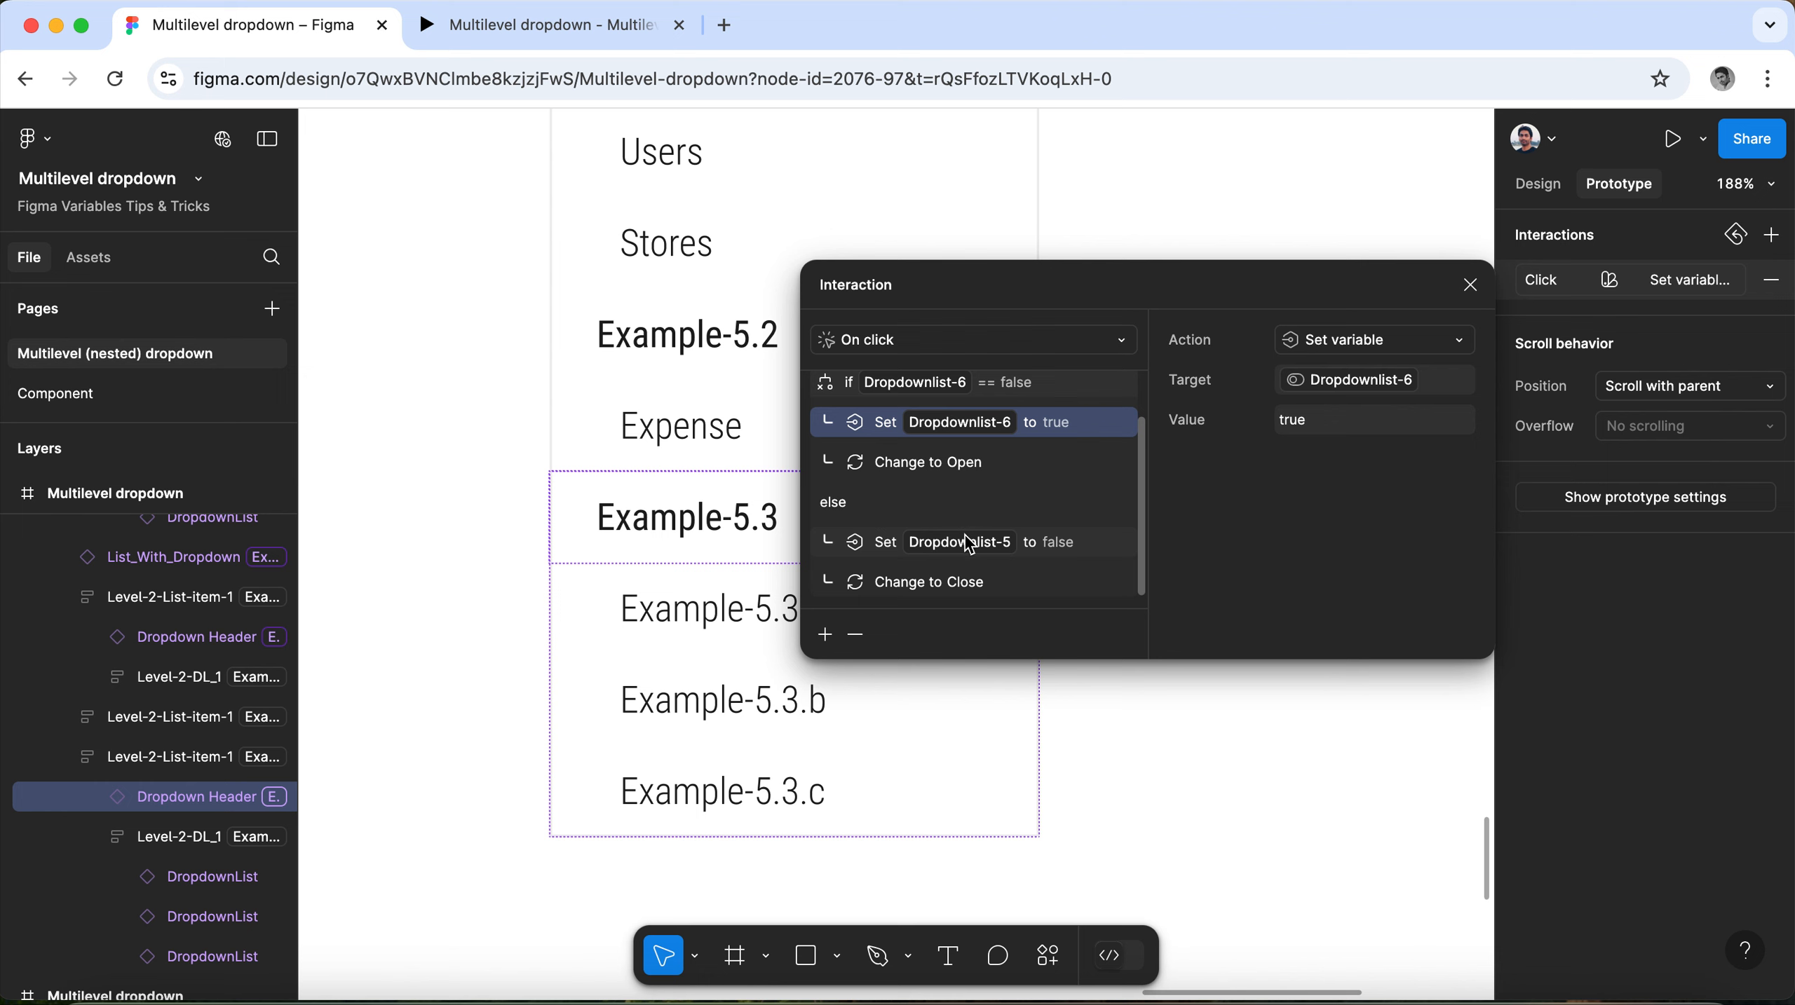
left_click(969, 543)
left_click(1340, 385)
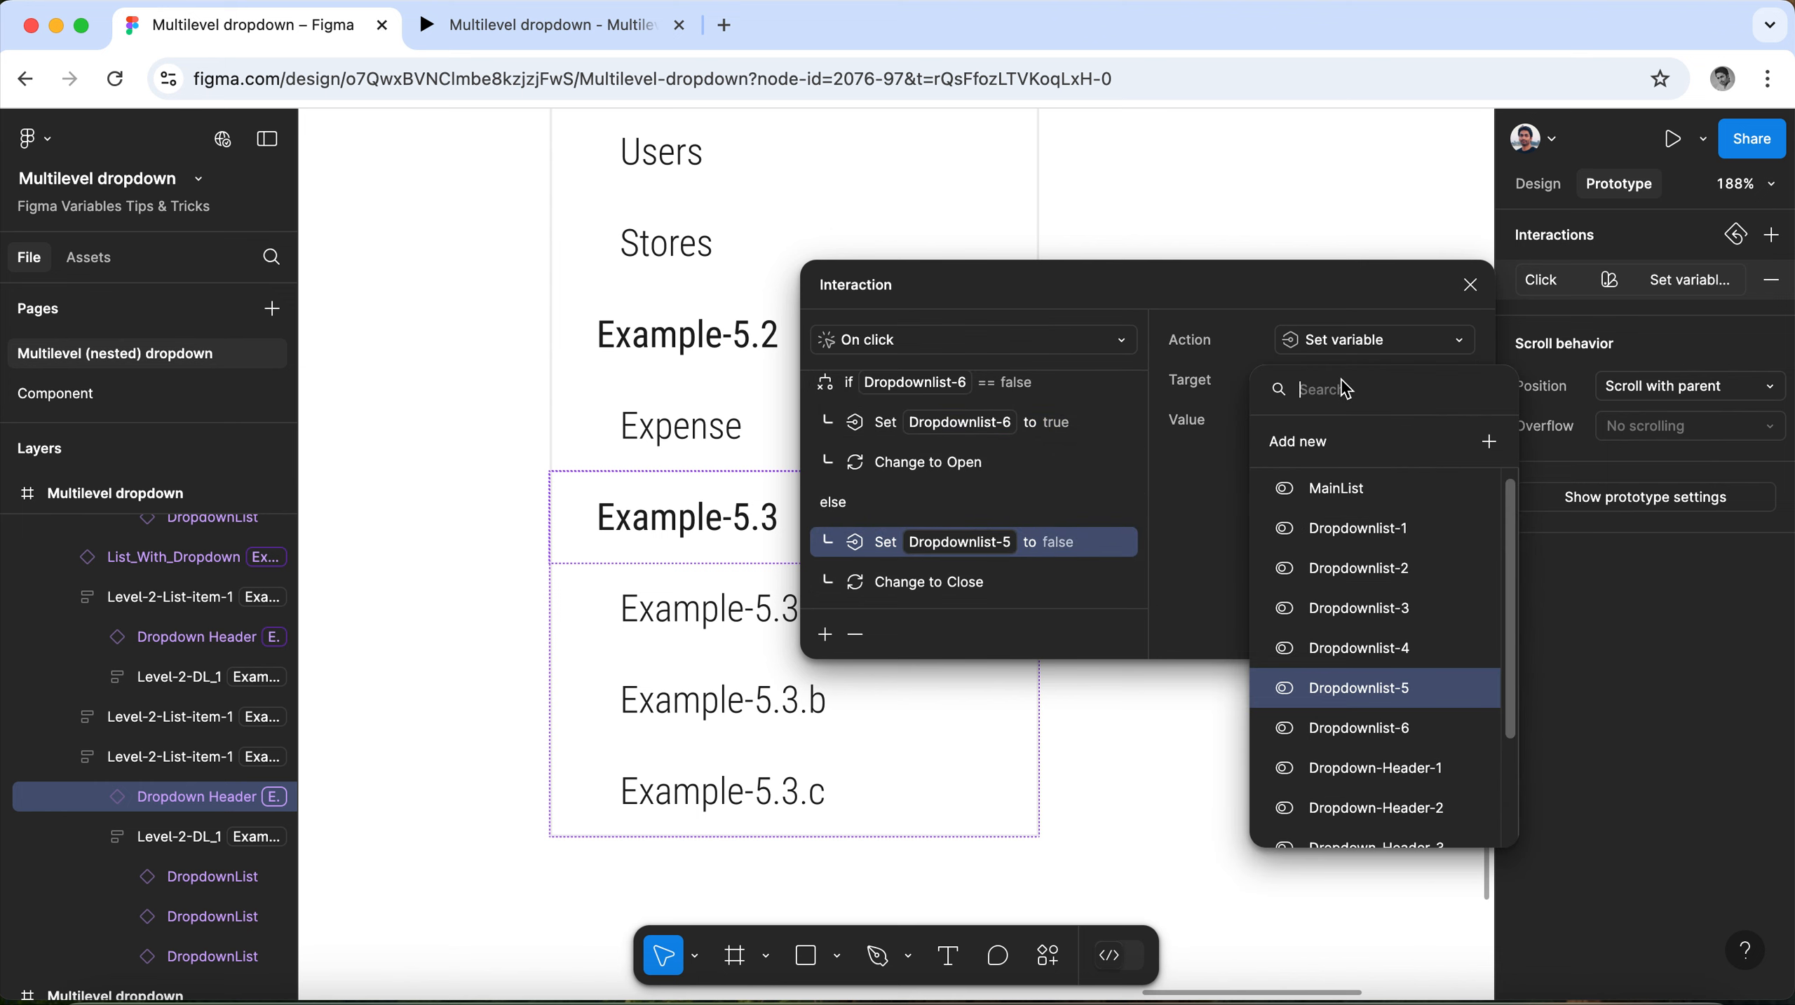
left_click(1347, 732)
left_click(1196, 584)
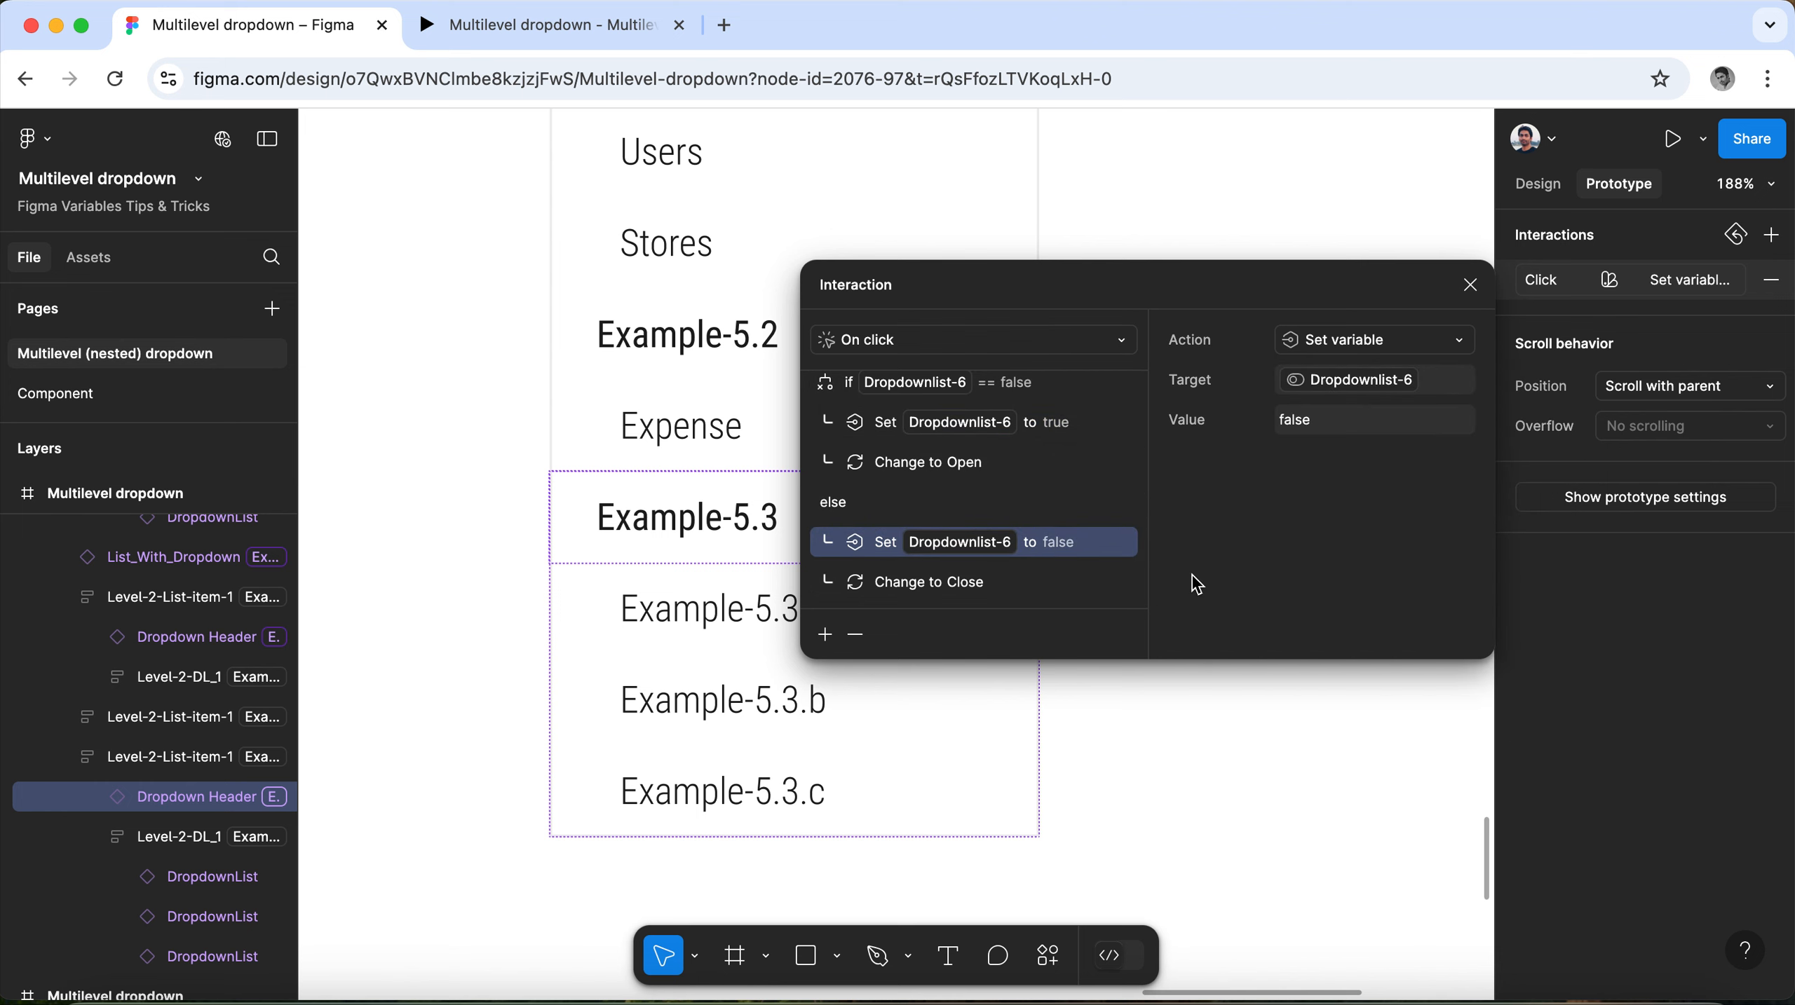
left_click(1470, 285)
Select the Example-5 header and examine the nested groups Example-5.1, Example-5.2 and Example-5.3 below it.
scroll(822, 607, "up", 4)
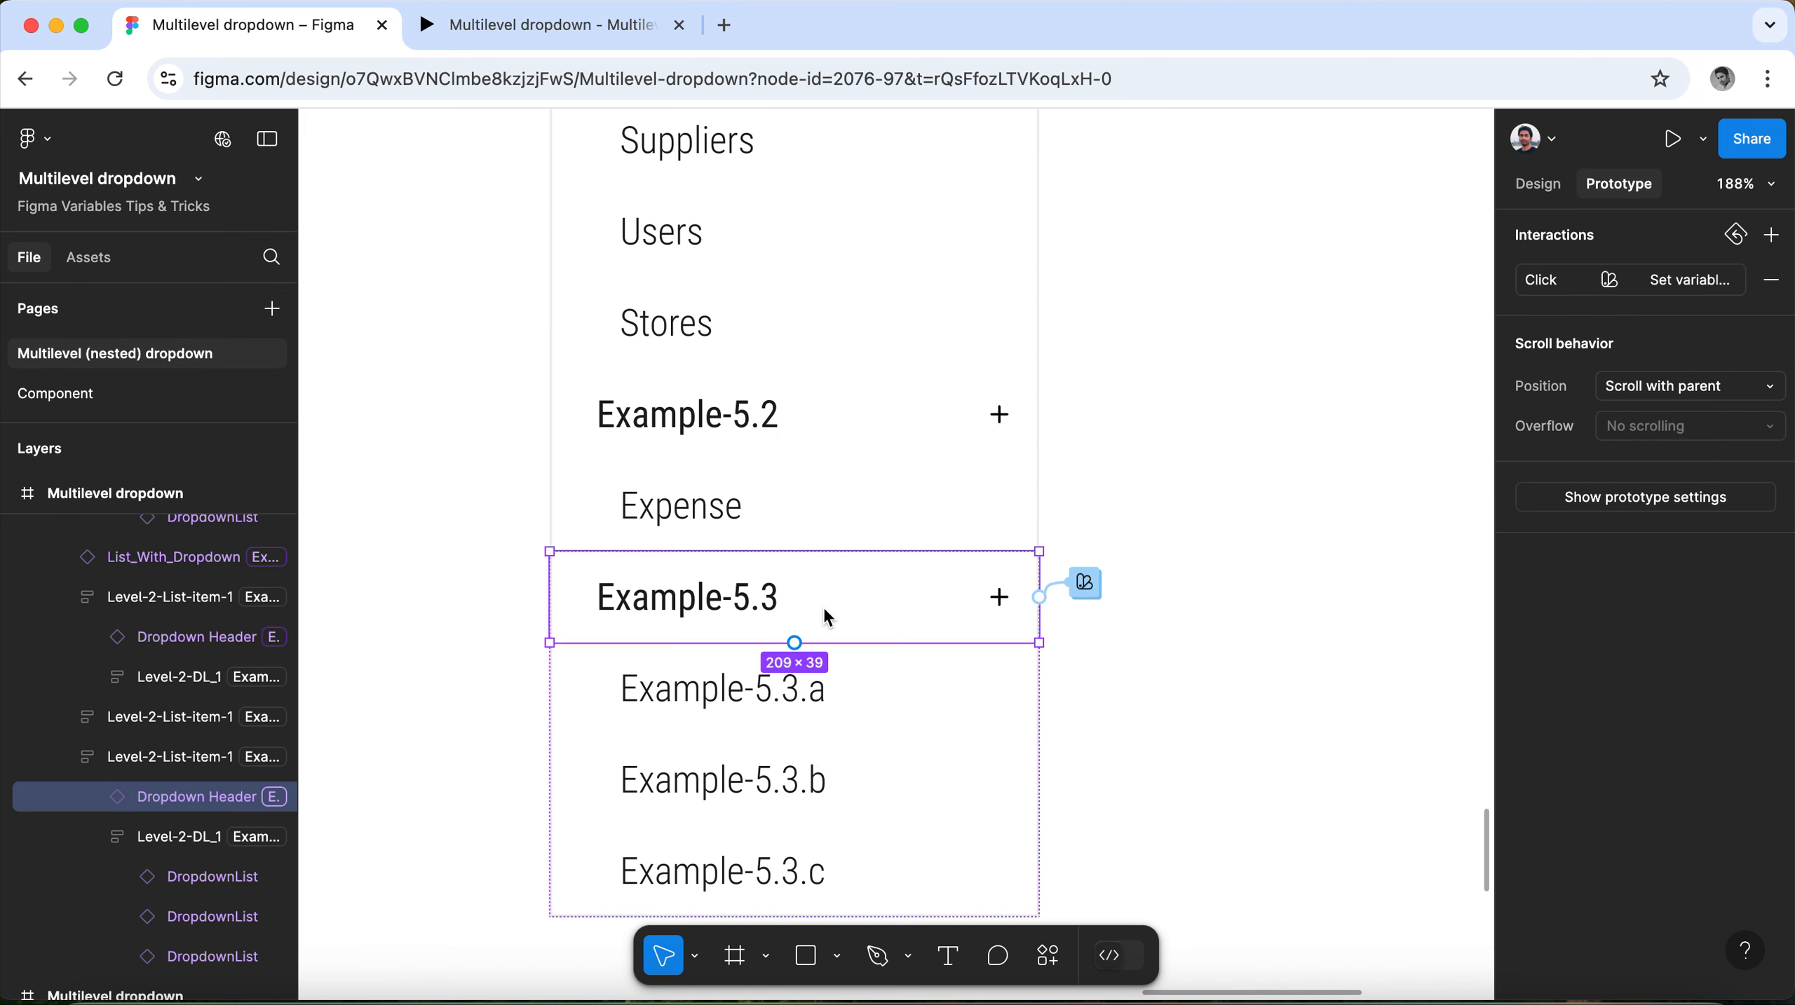
scroll(824, 610, "up", 2)
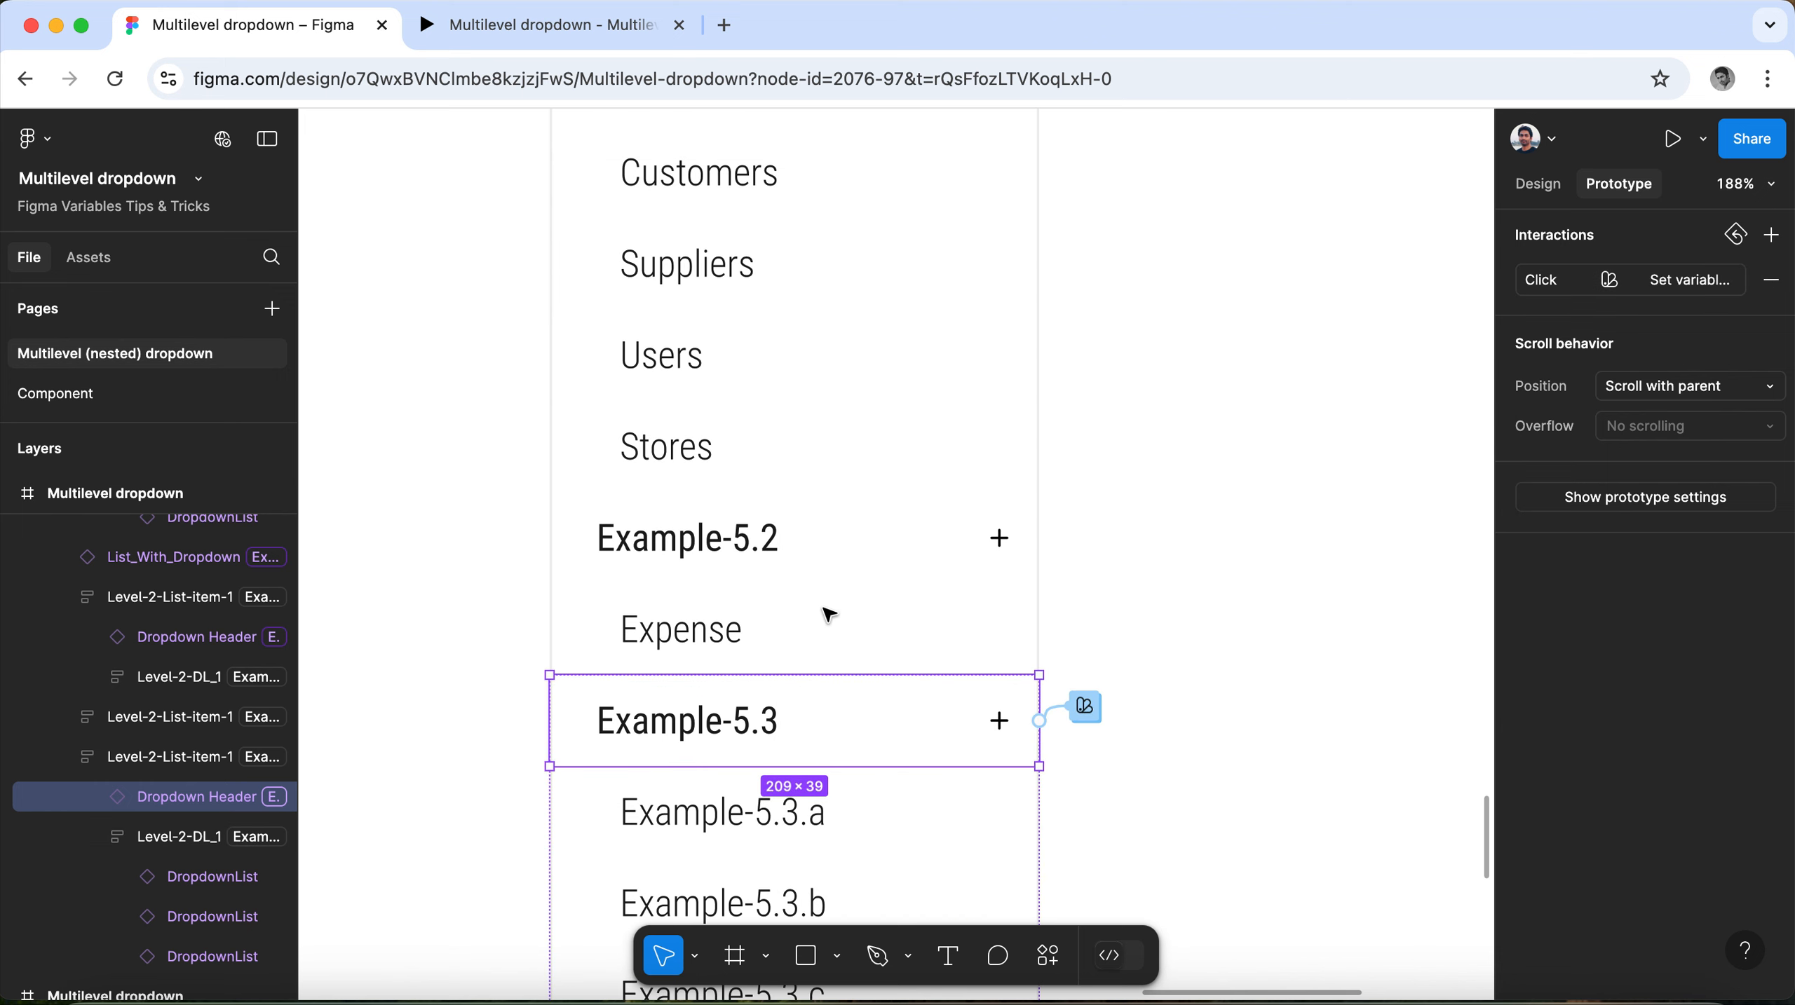
scroll(828, 614, "up", 3)
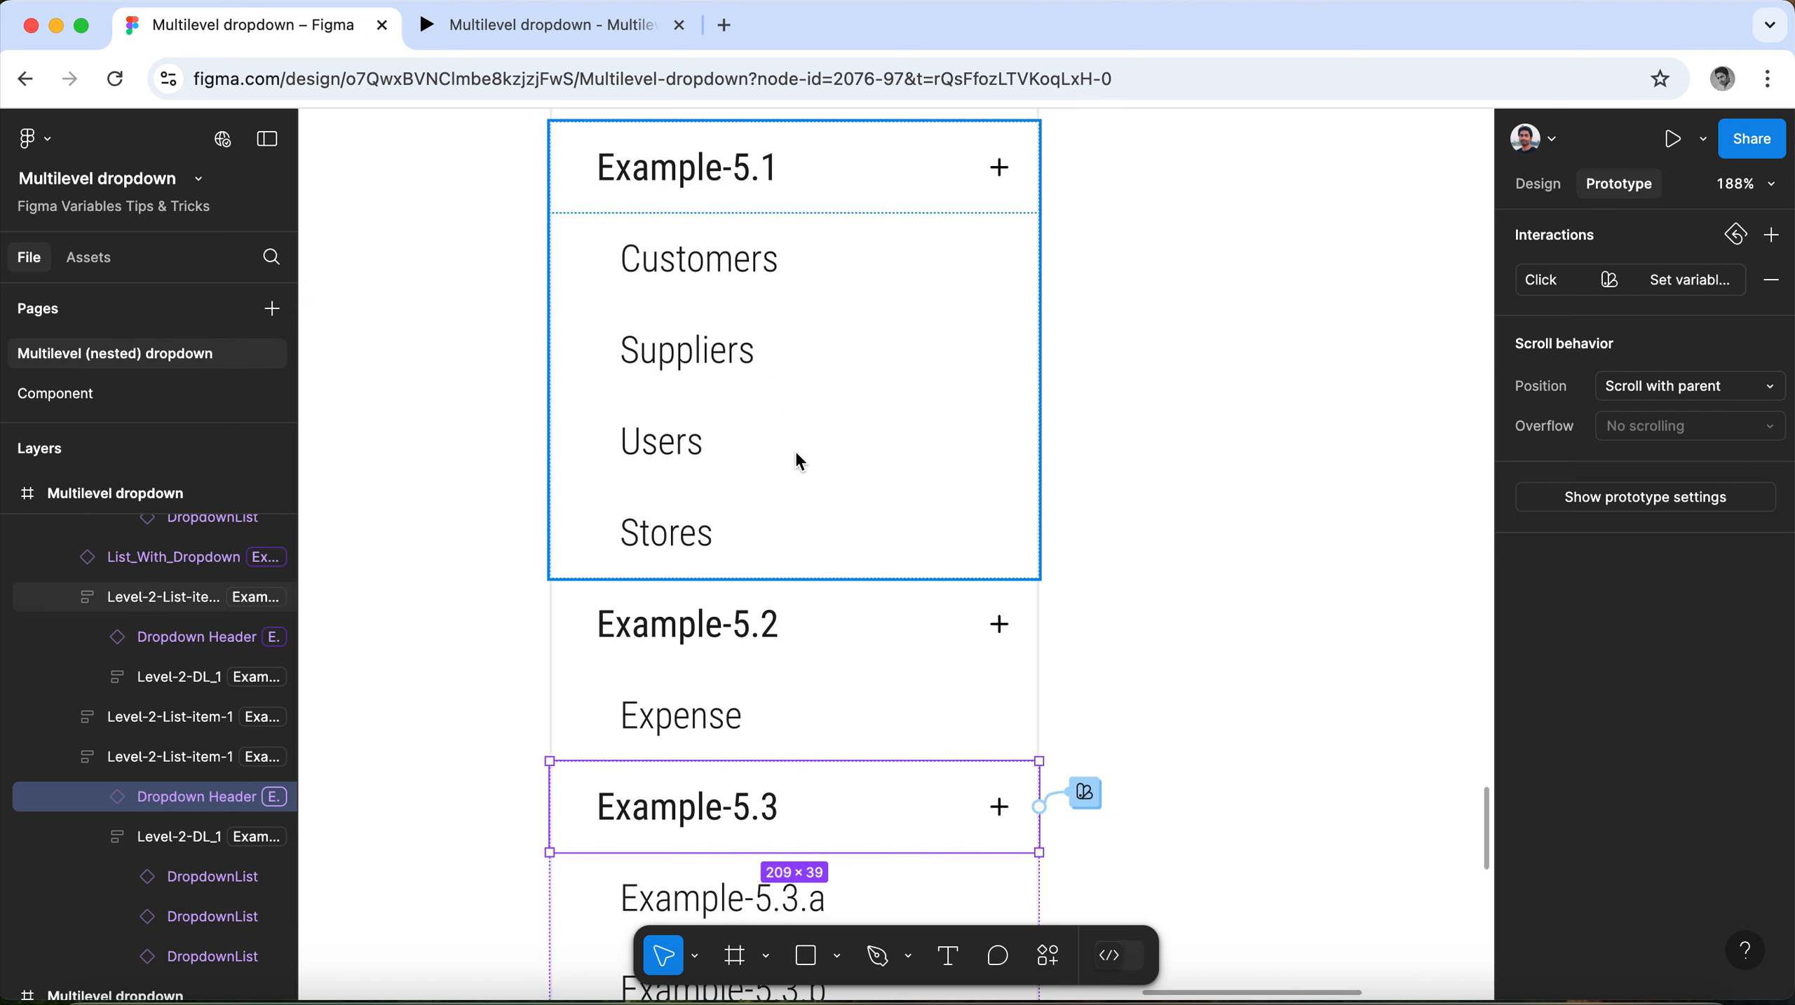
scroll(793, 455, "down", 2)
scroll(793, 454, "up", 1)
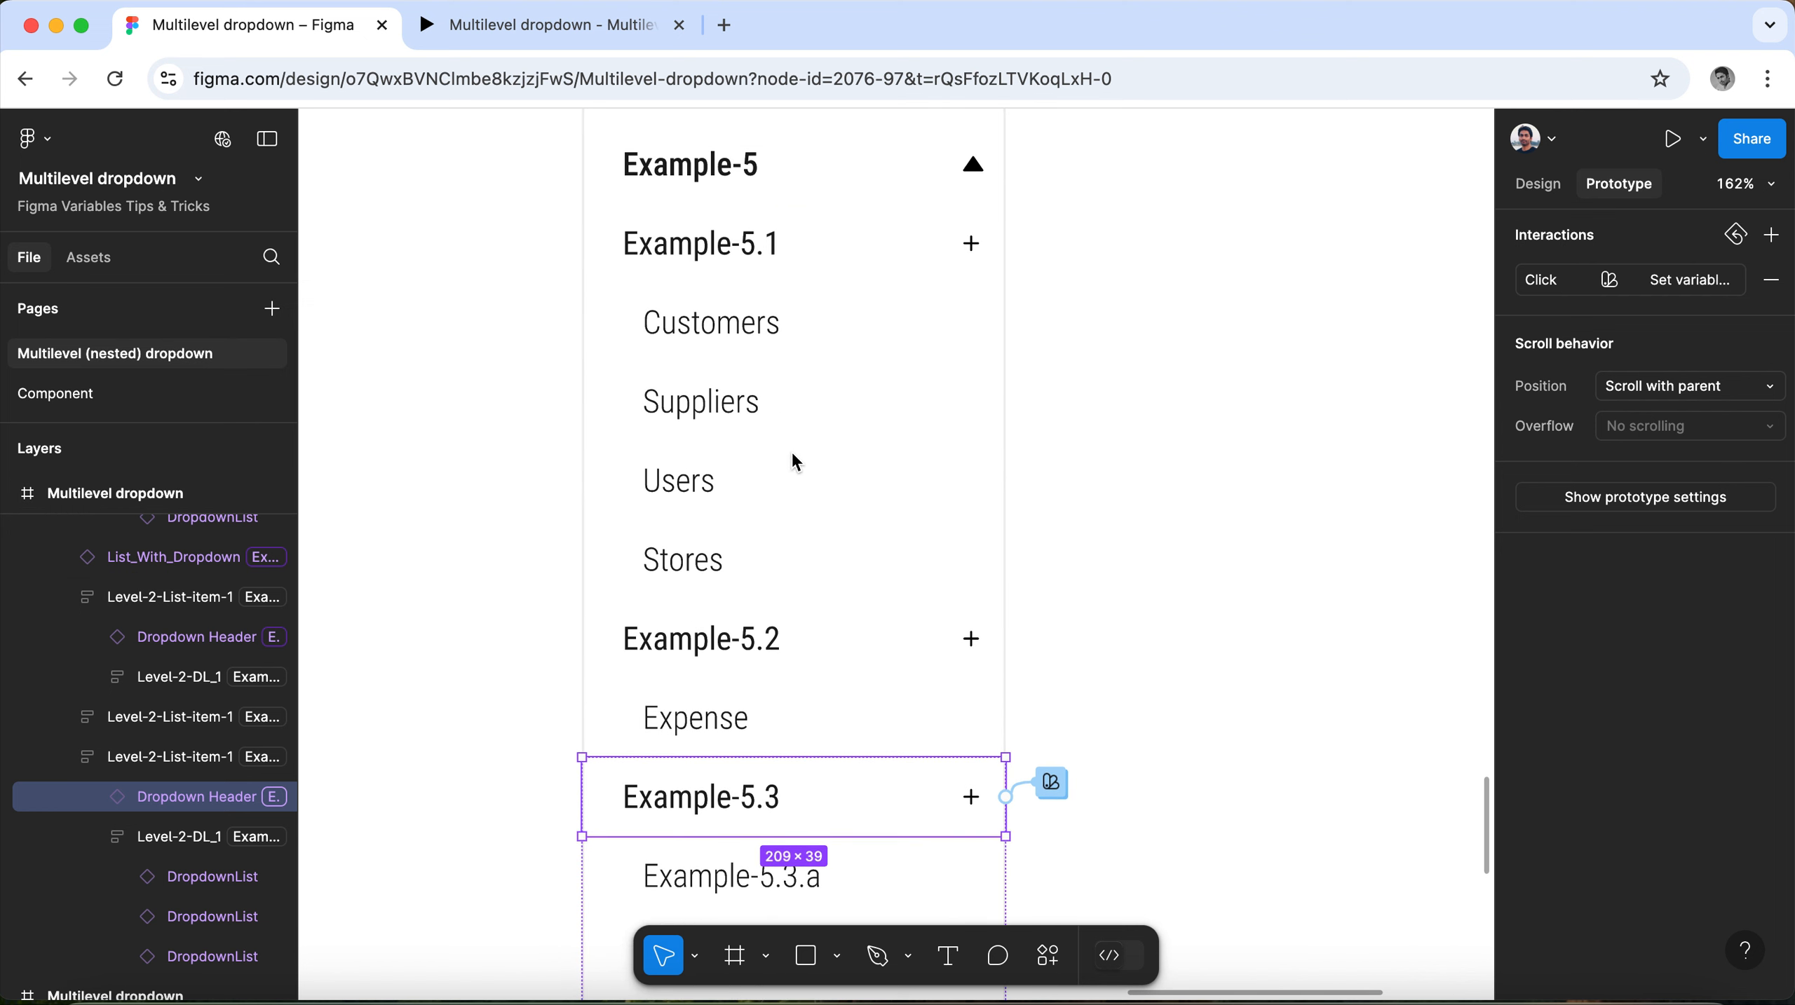
left_click(724, 184)
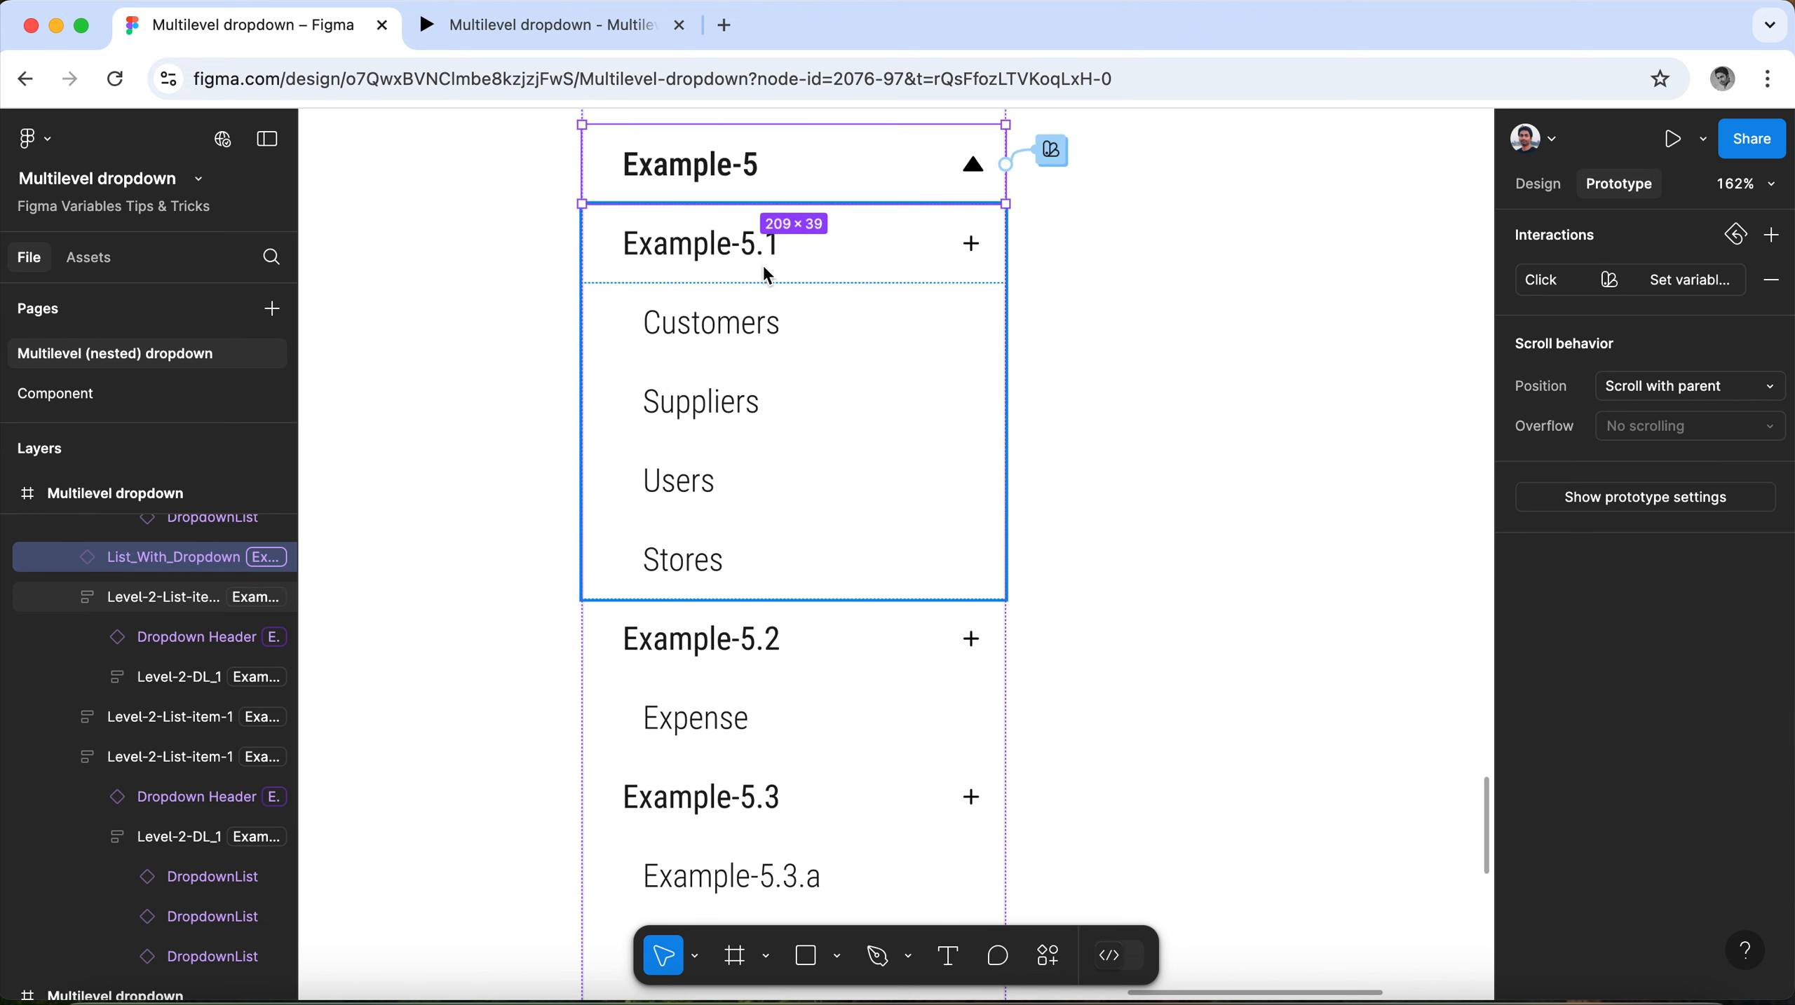
scroll(808, 407, "down", 3)
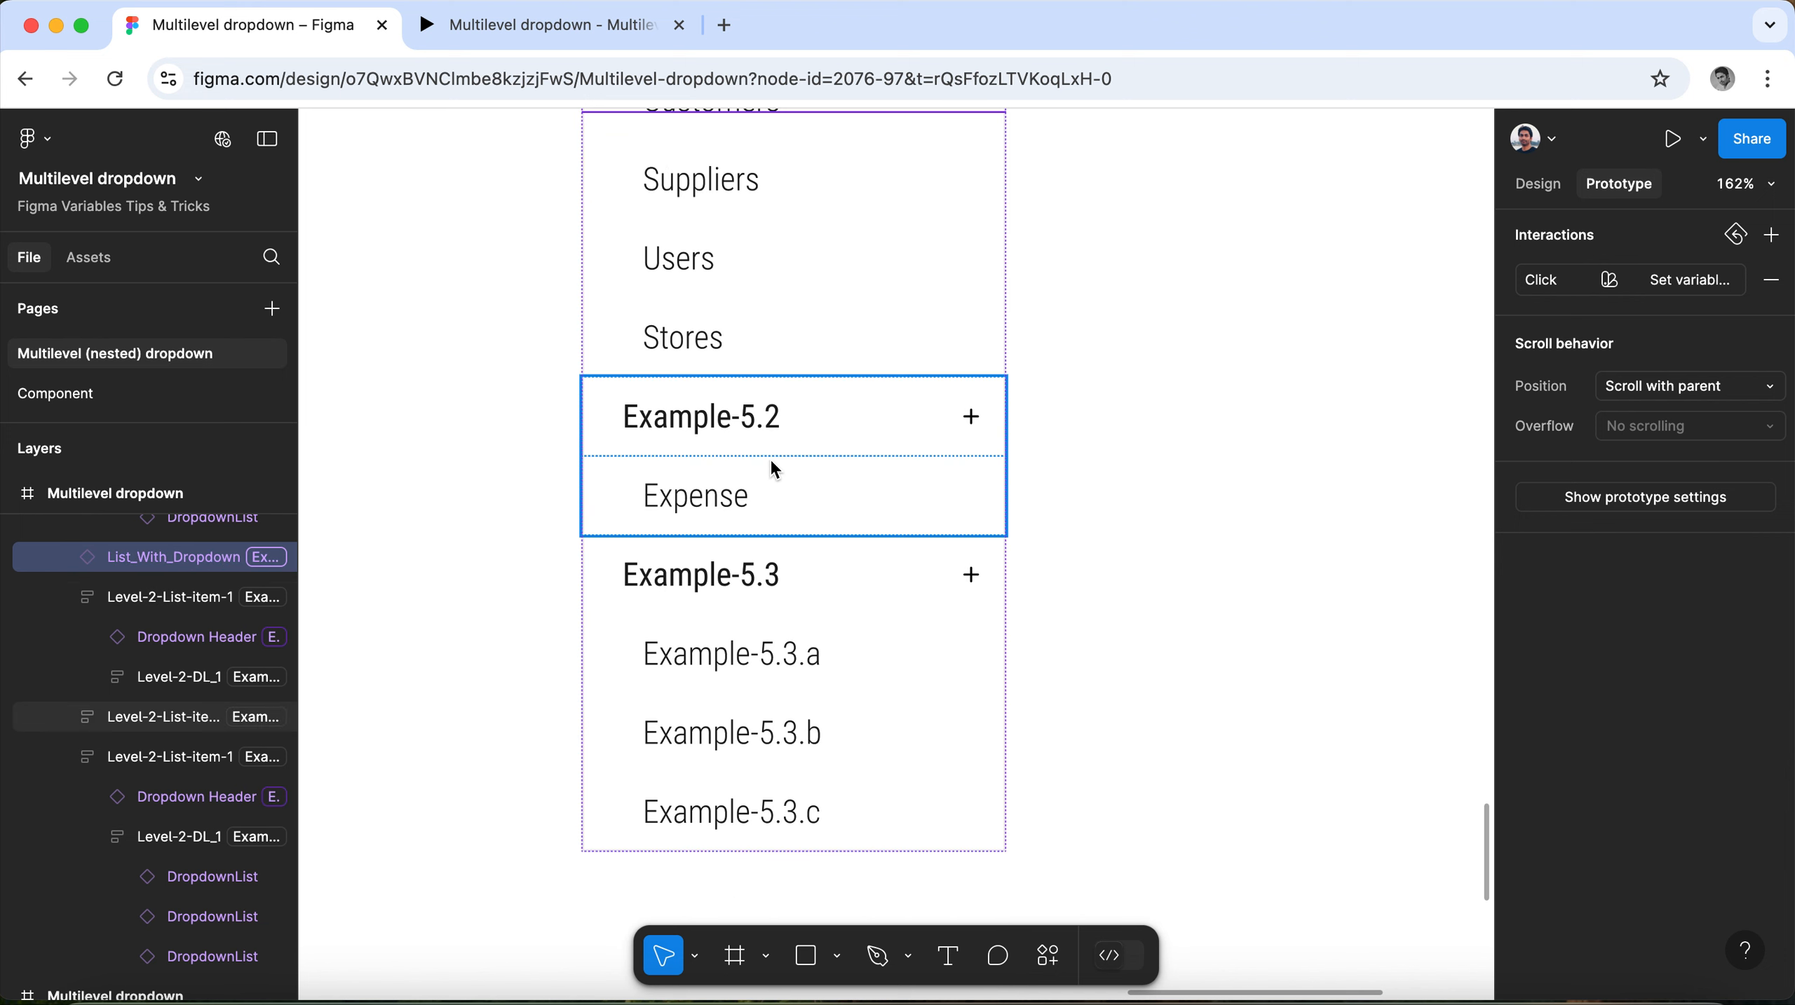
scroll(771, 461, "up", 3)
scroll(774, 589, "down", 1)
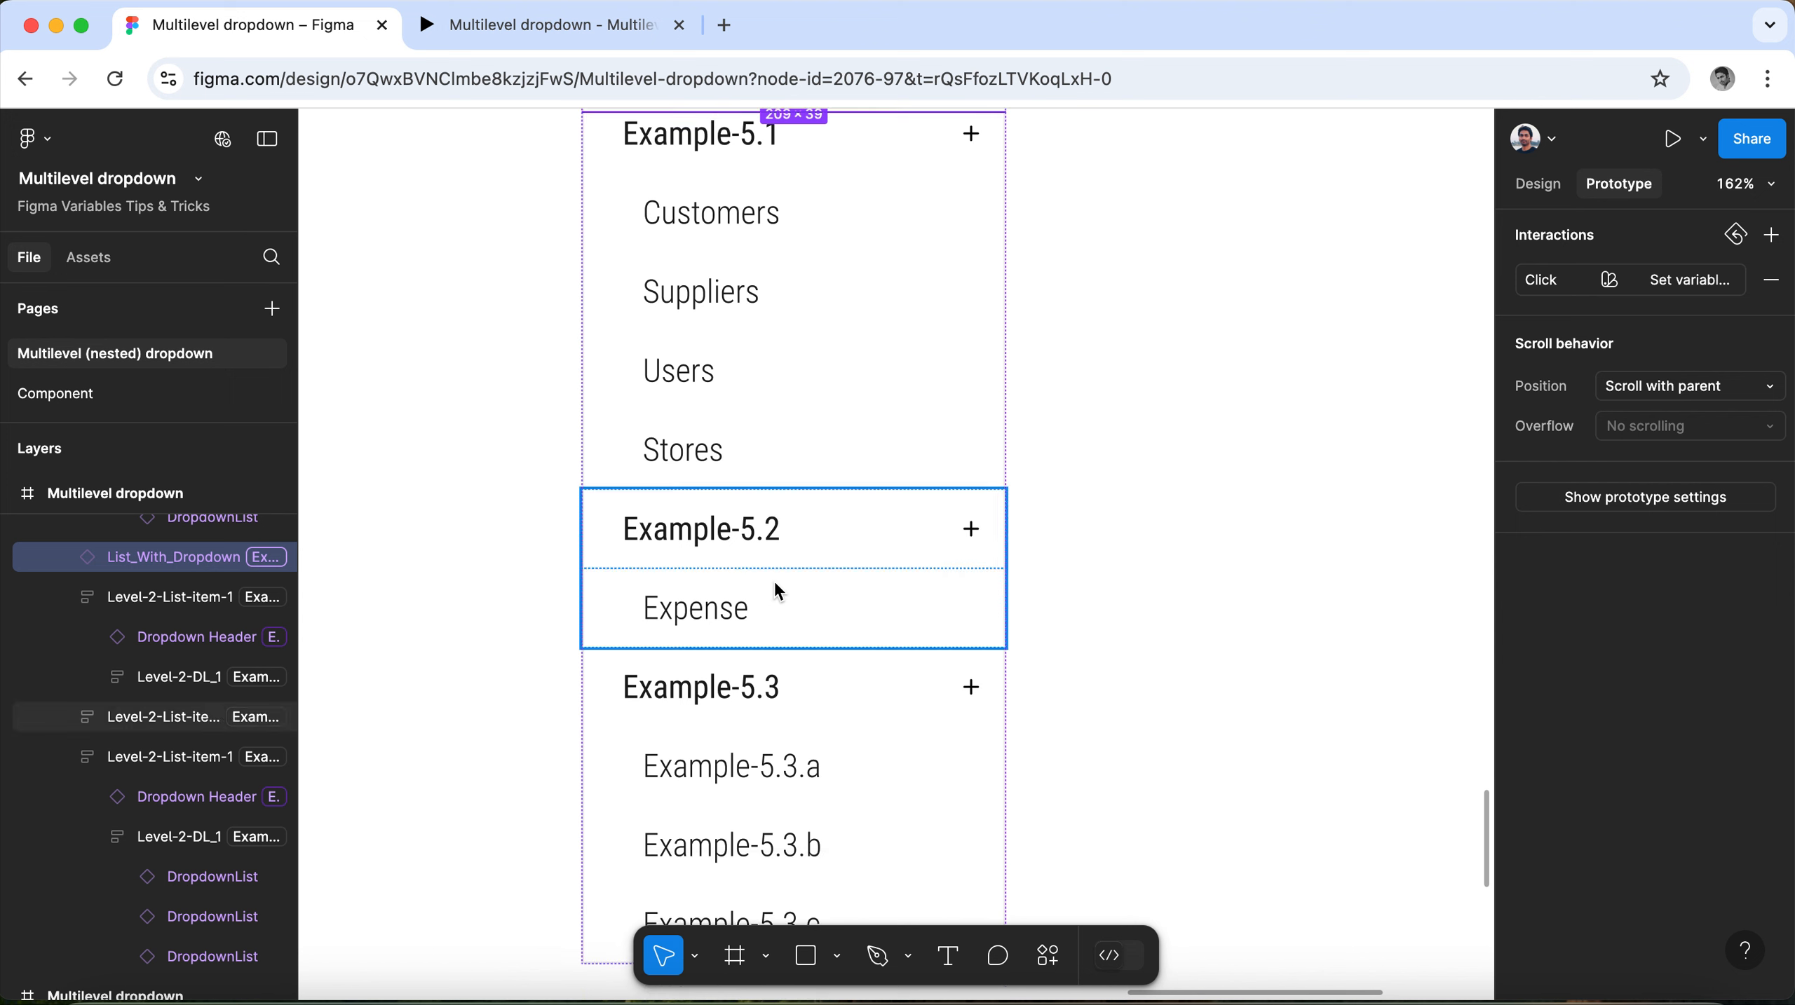
scroll(774, 588, "up", 4)
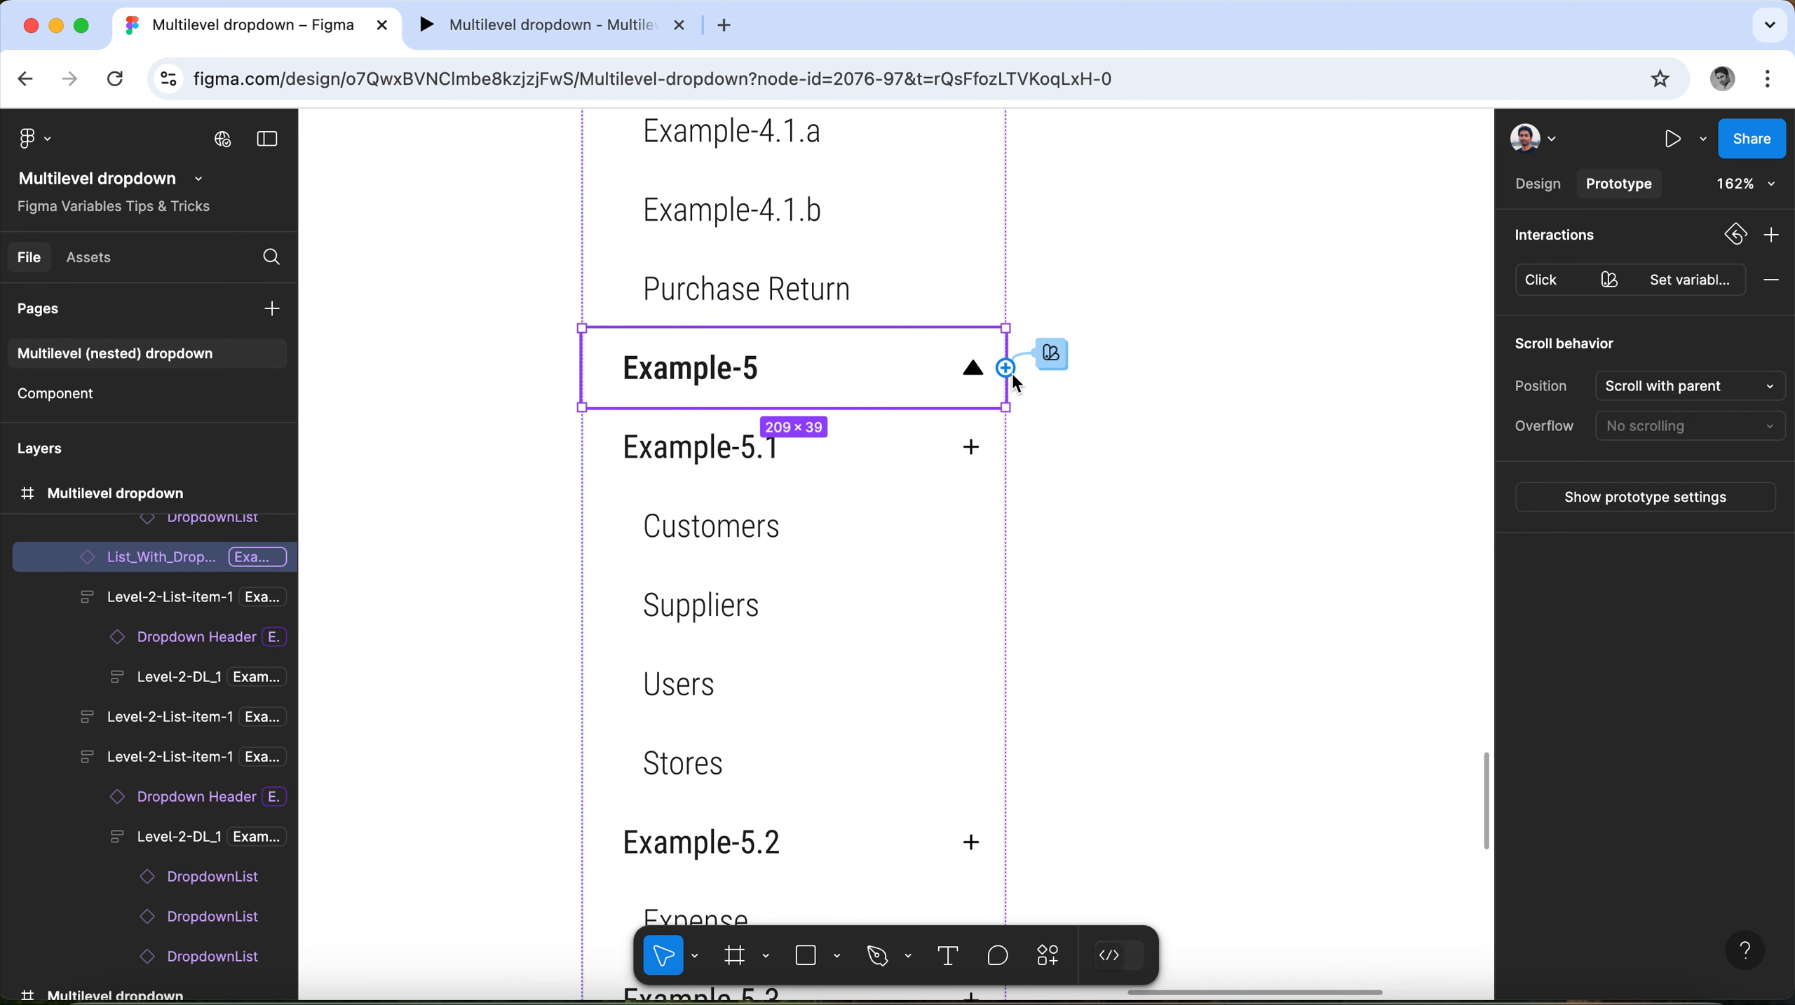
Add a new conditional action after the Dropdown-Header-5 conditional in the Example-5 header's on-click interaction.
left_click(1051, 354)
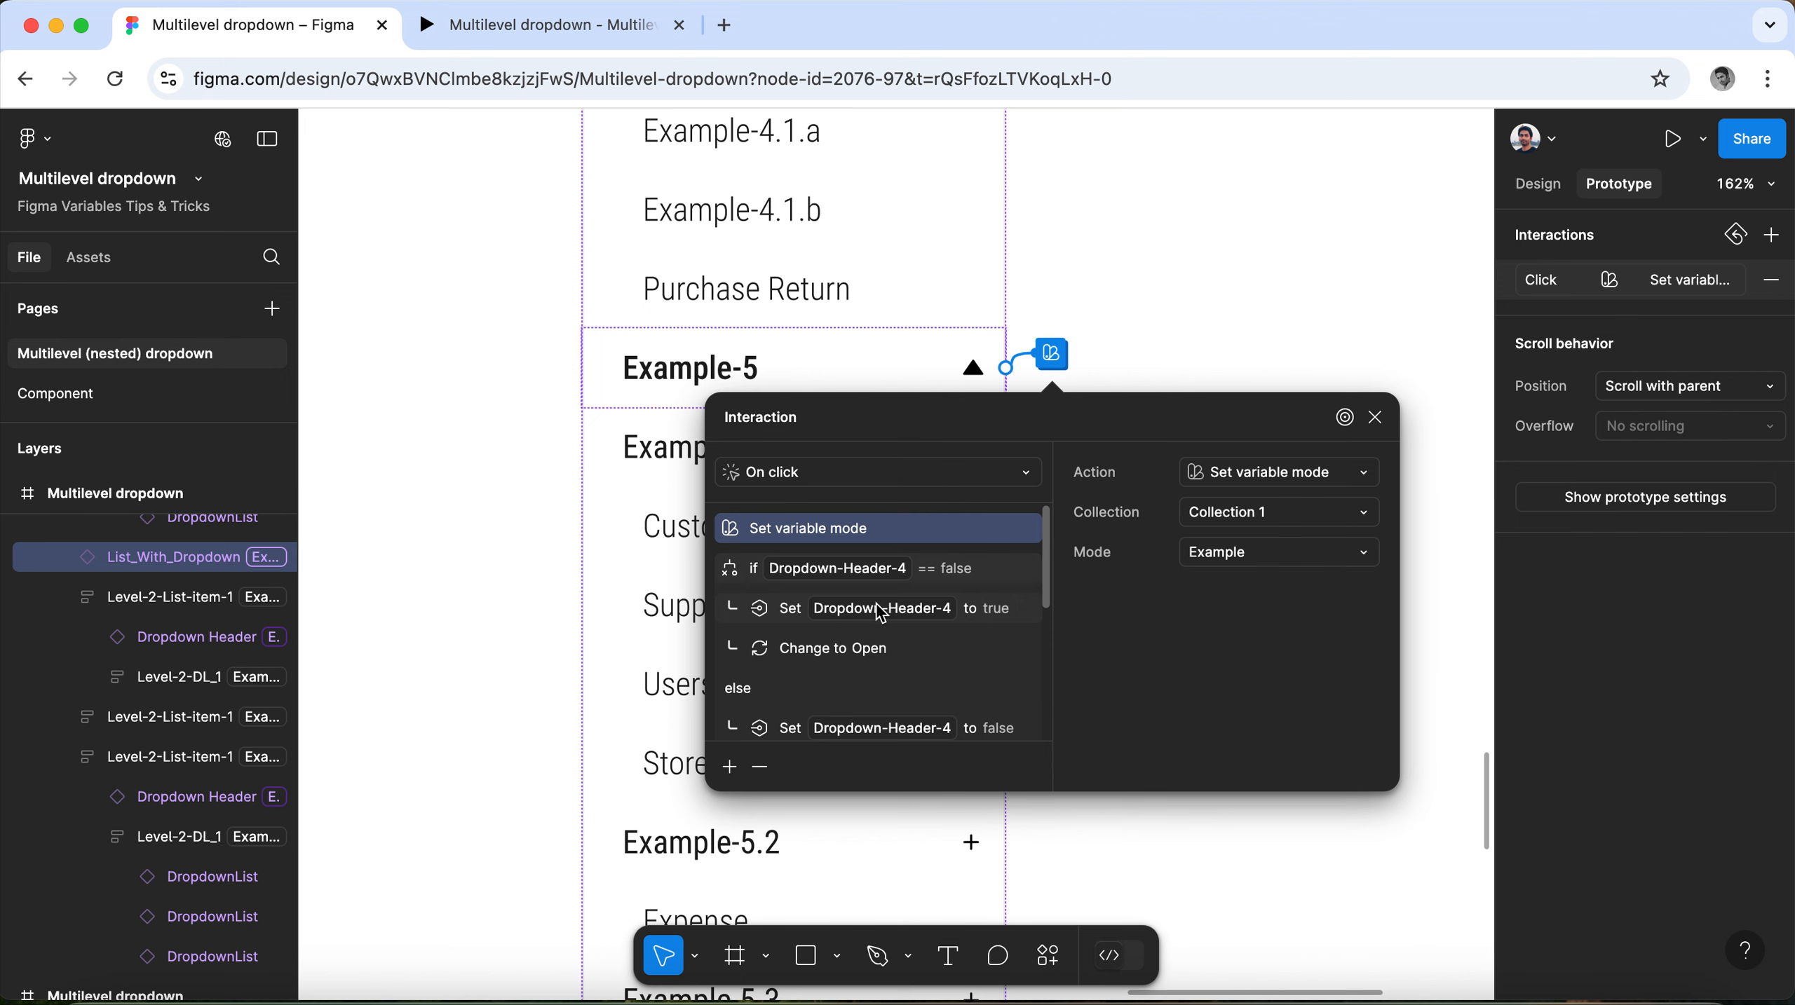
scroll(882, 614, "down", 4)
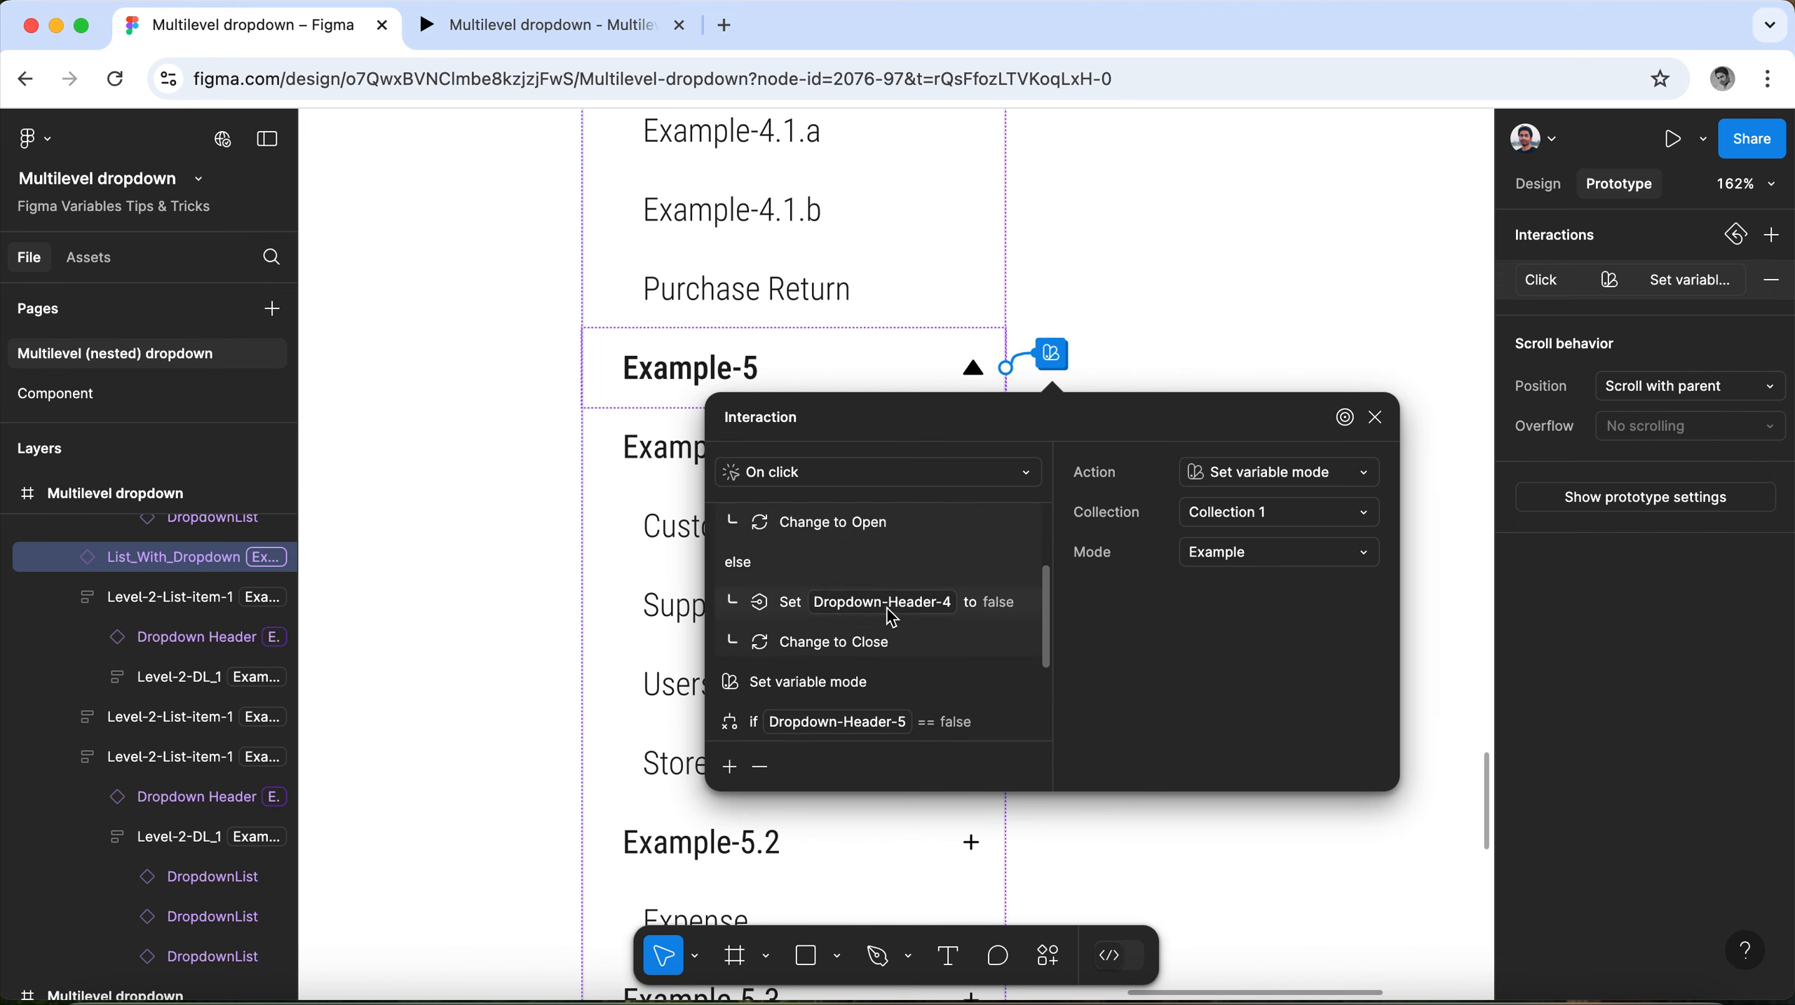
scroll(887, 627, "down", 4)
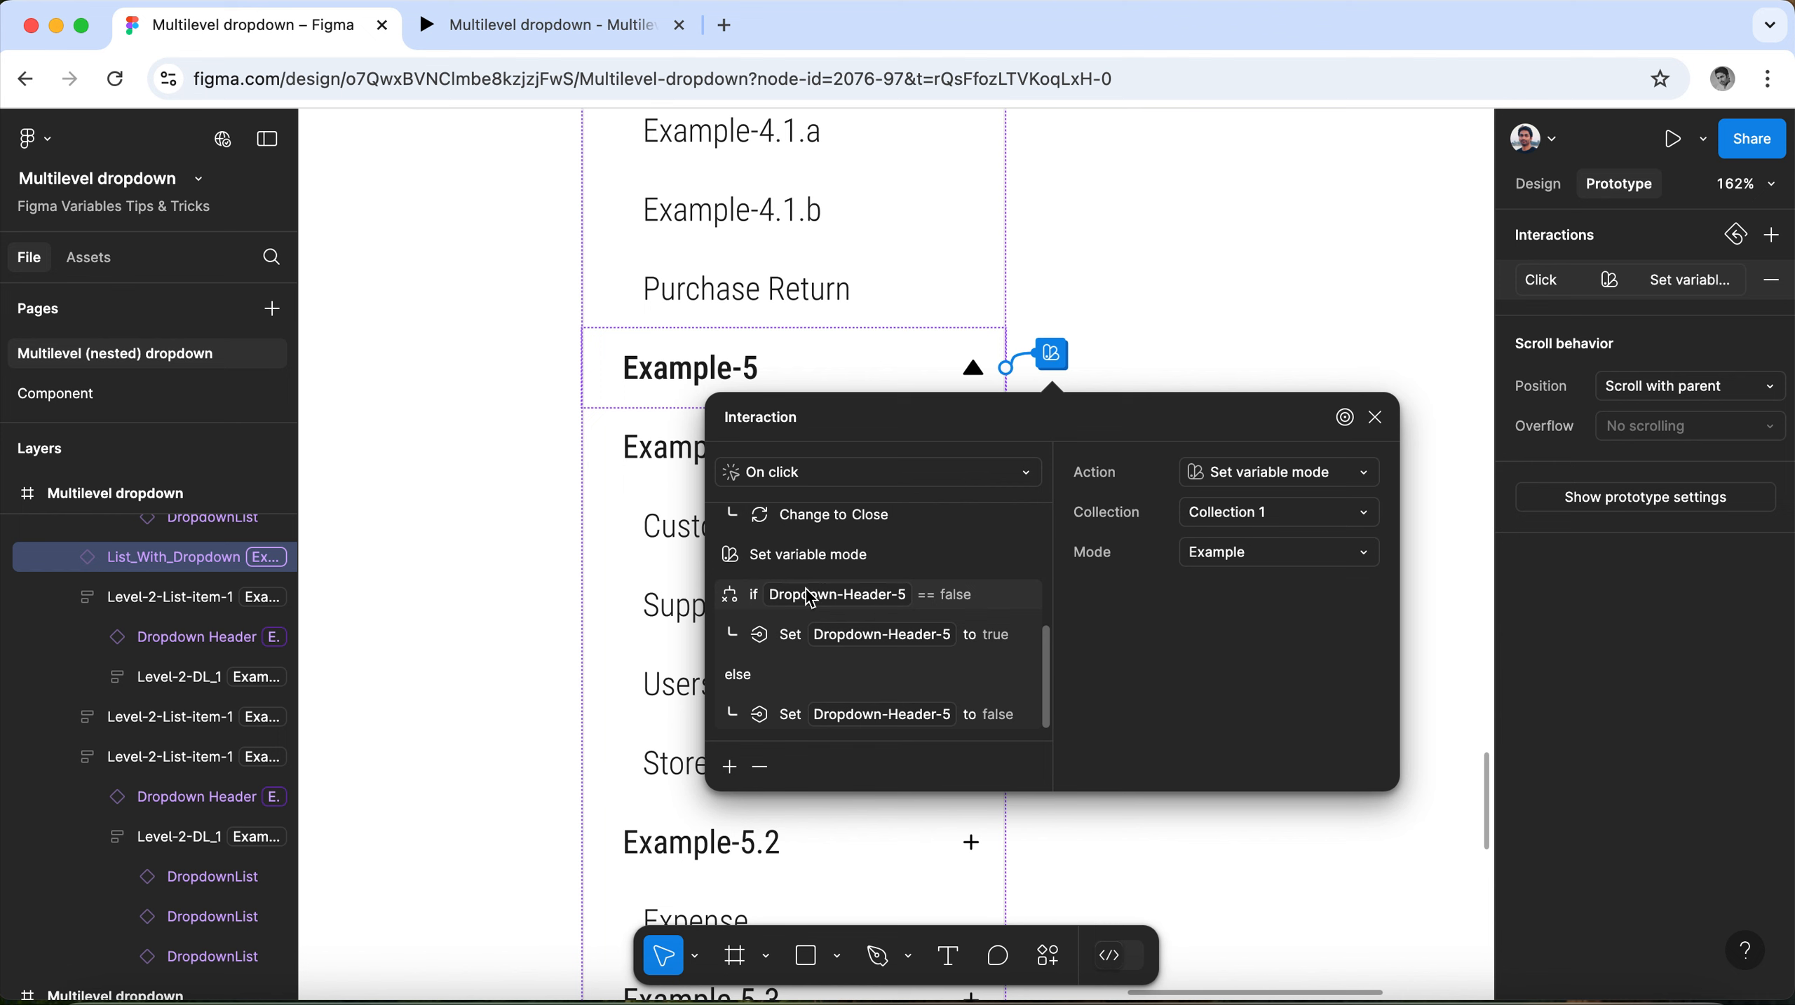
left_click(771, 596)
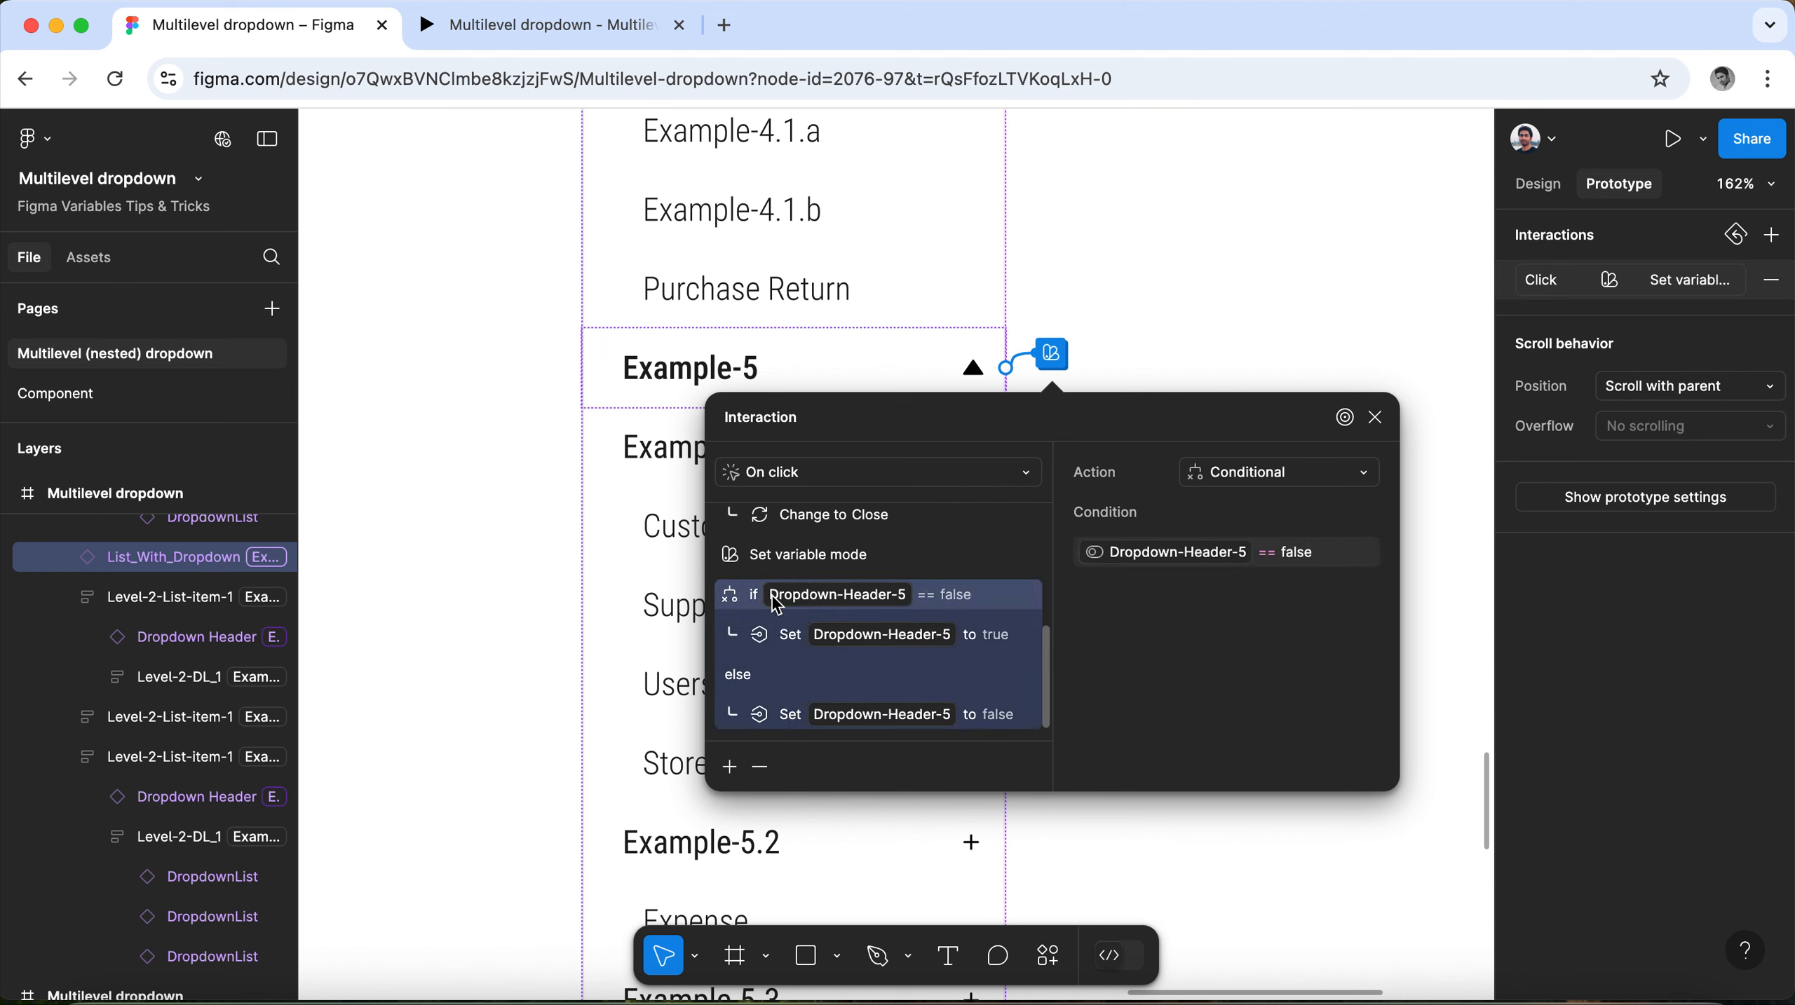
left_click(730, 766)
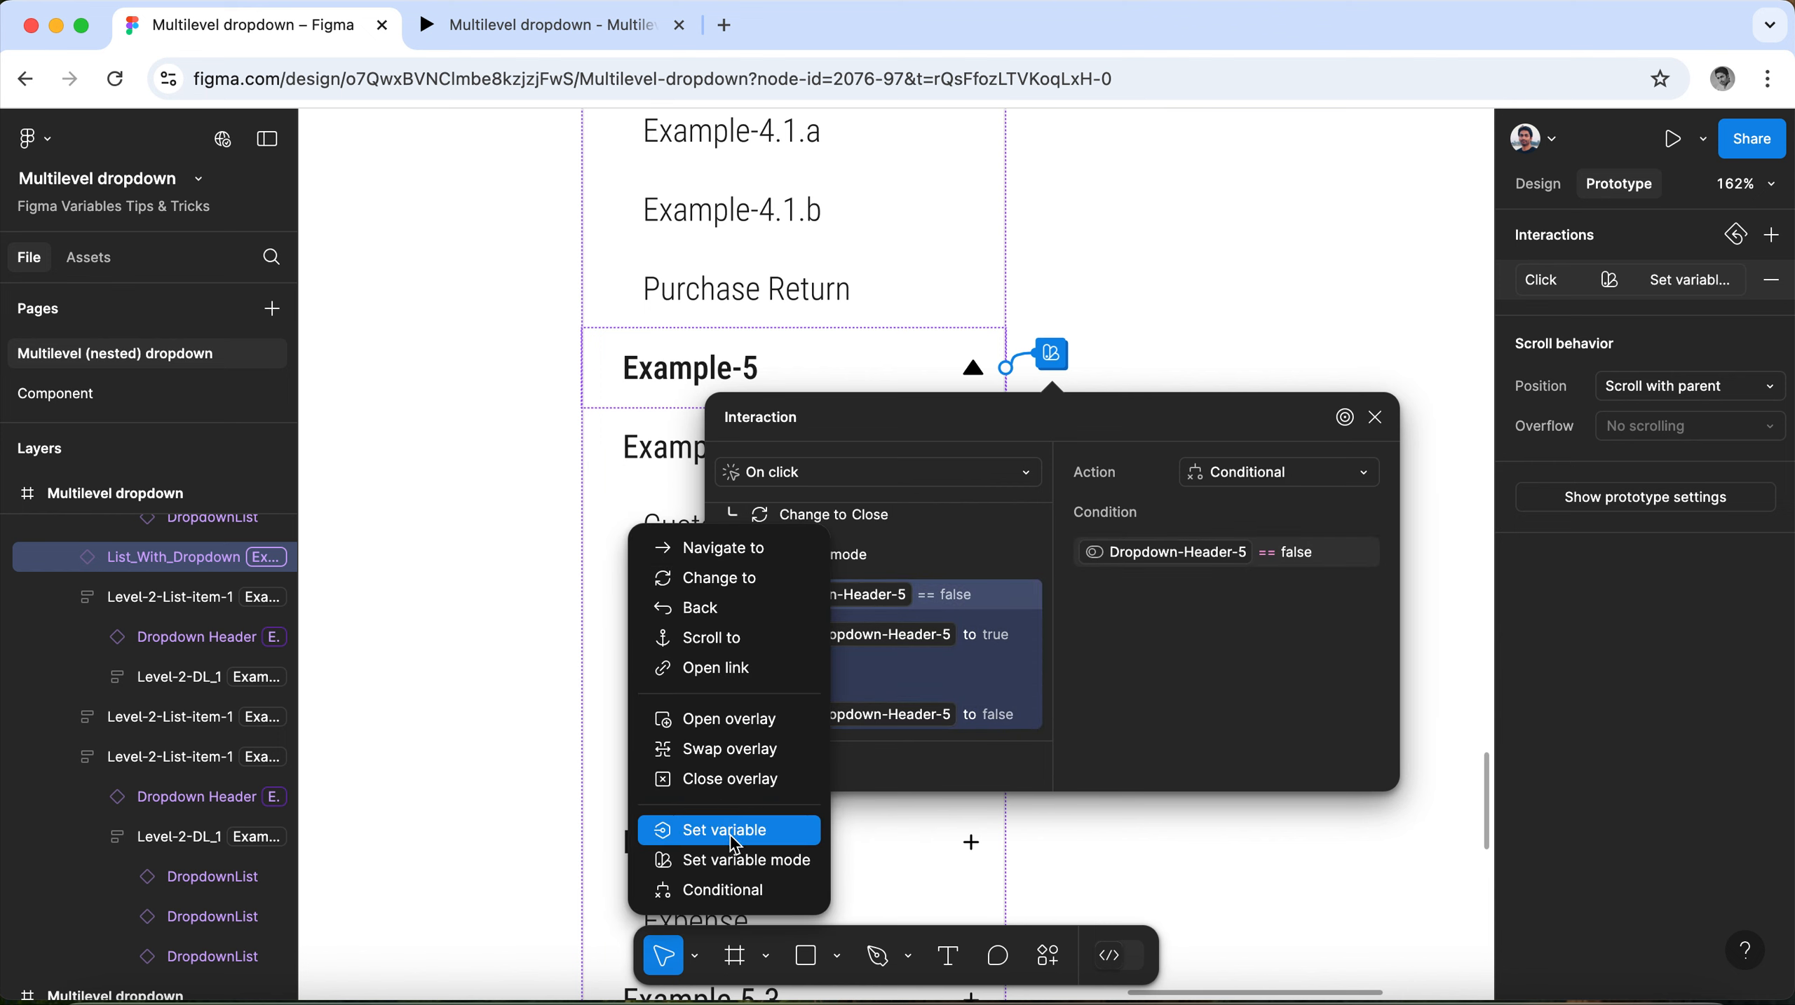
left_click(1136, 686)
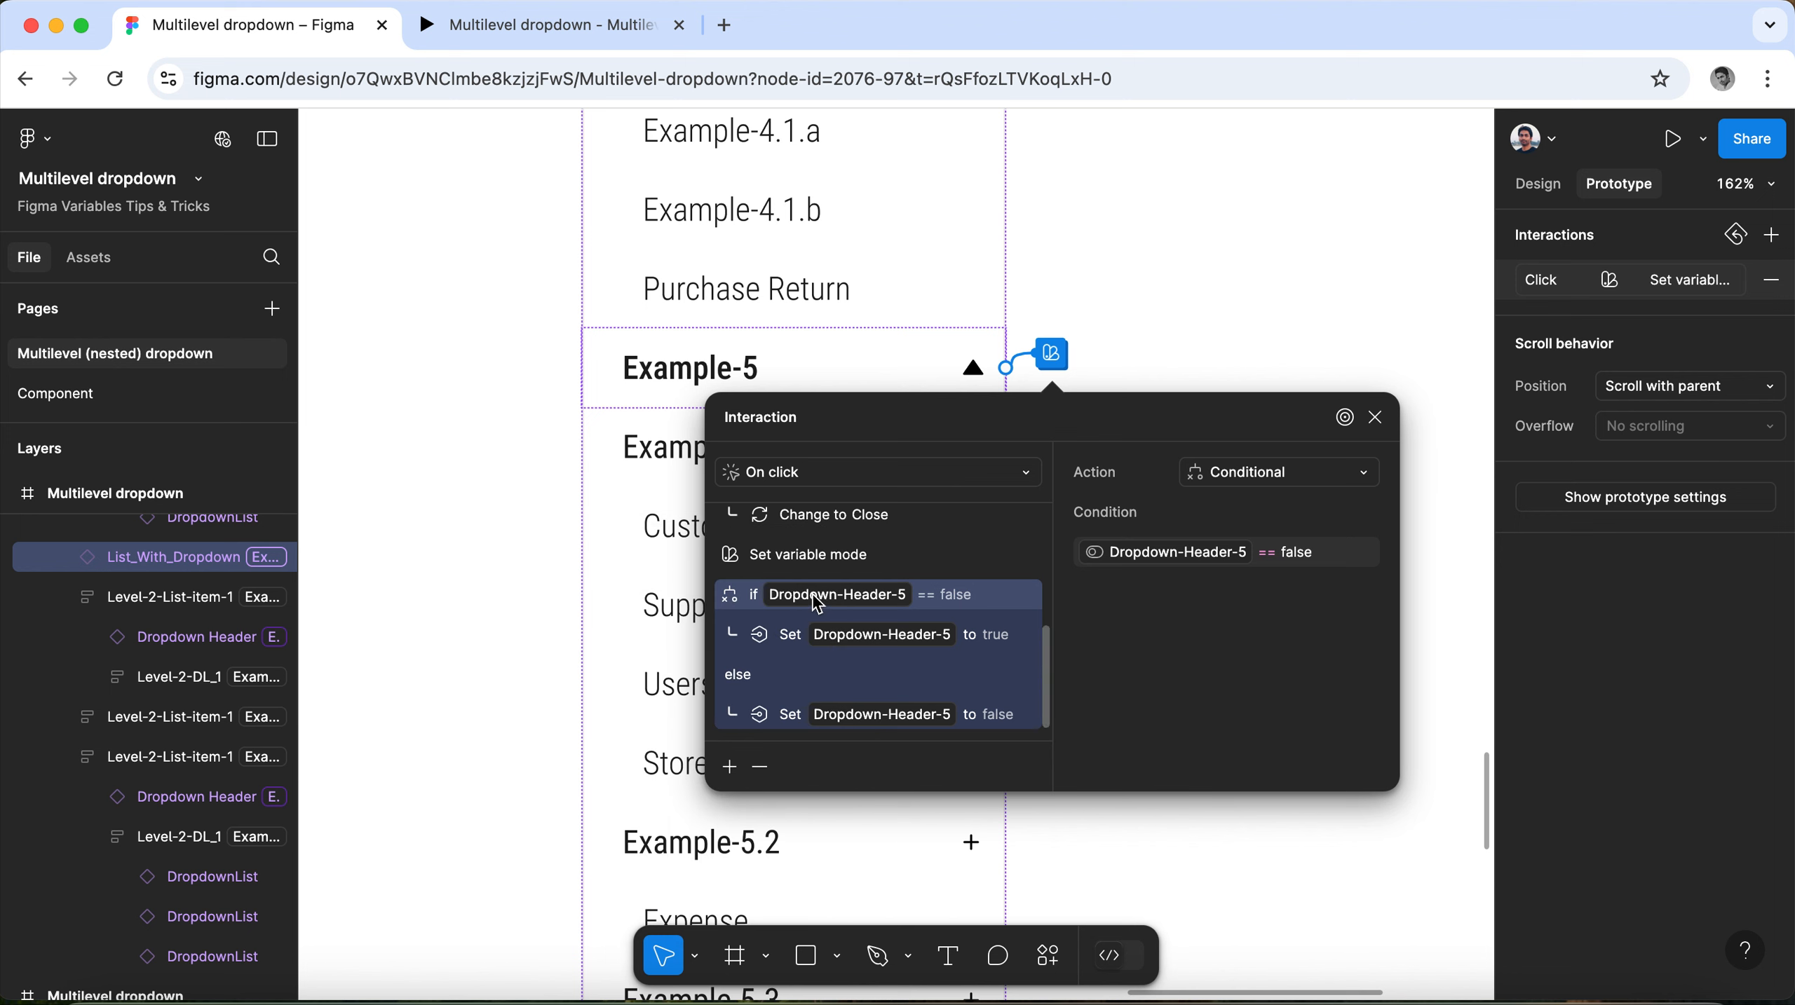
left_click(730, 766)
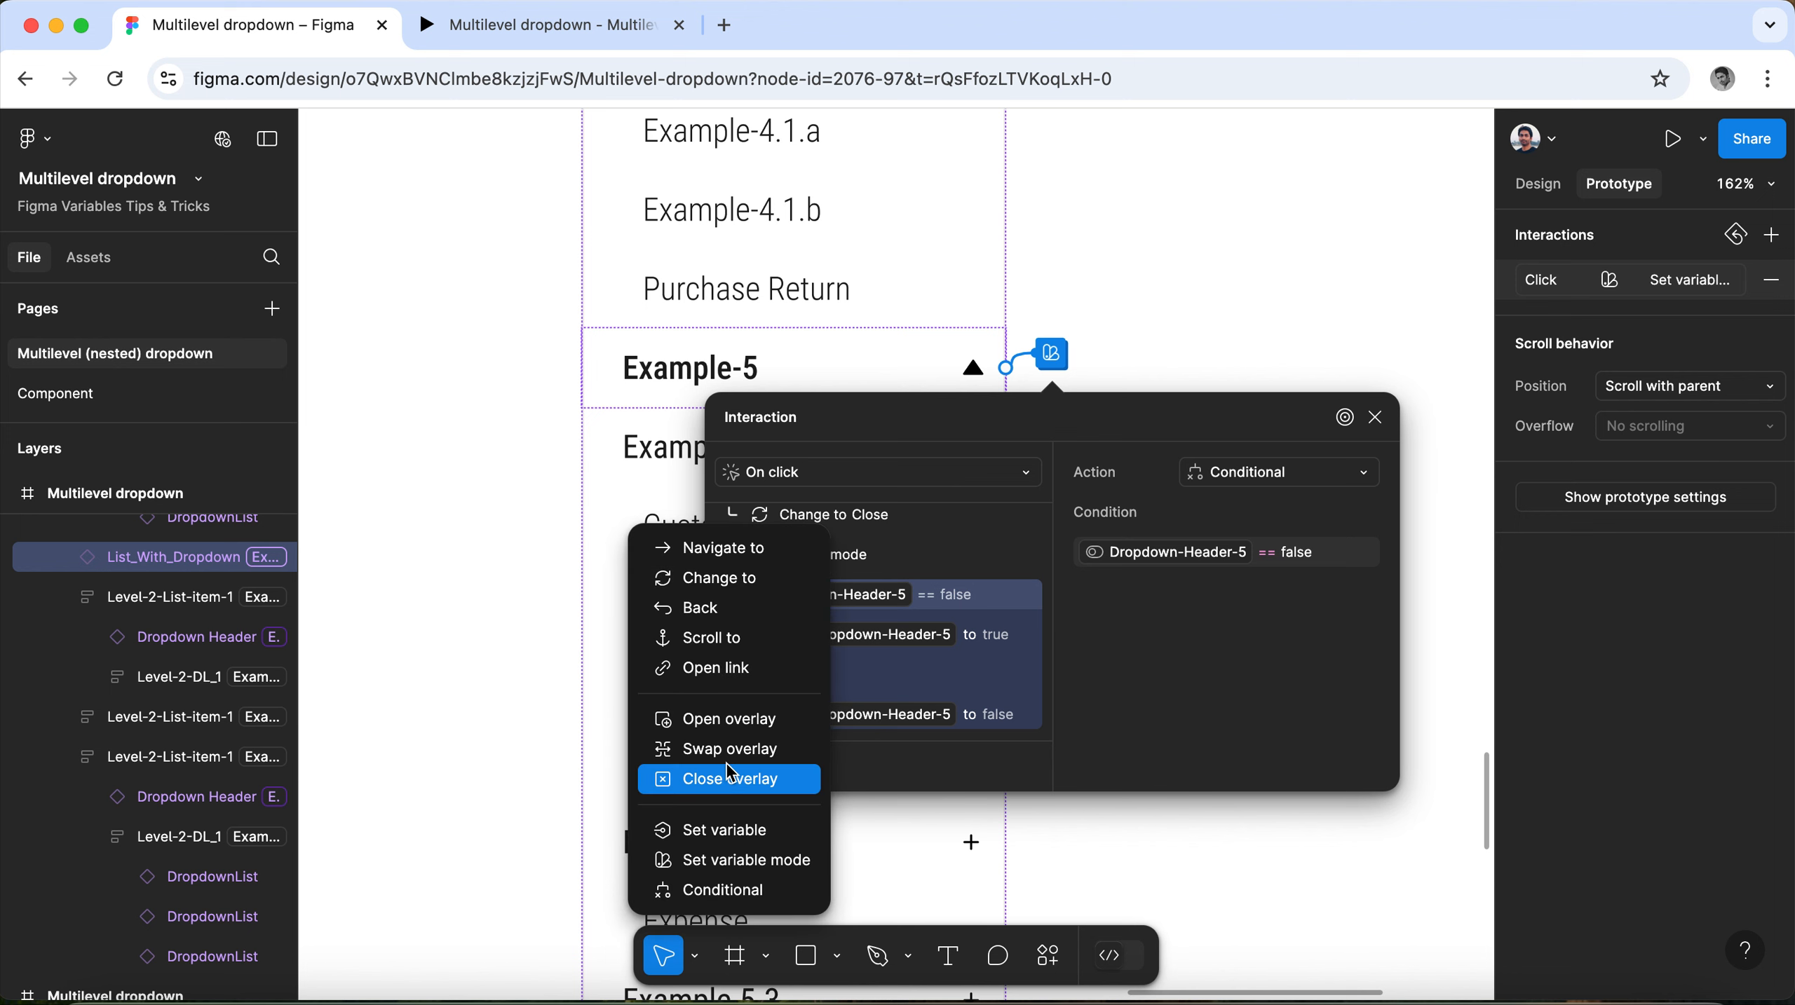
left_click(729, 890)
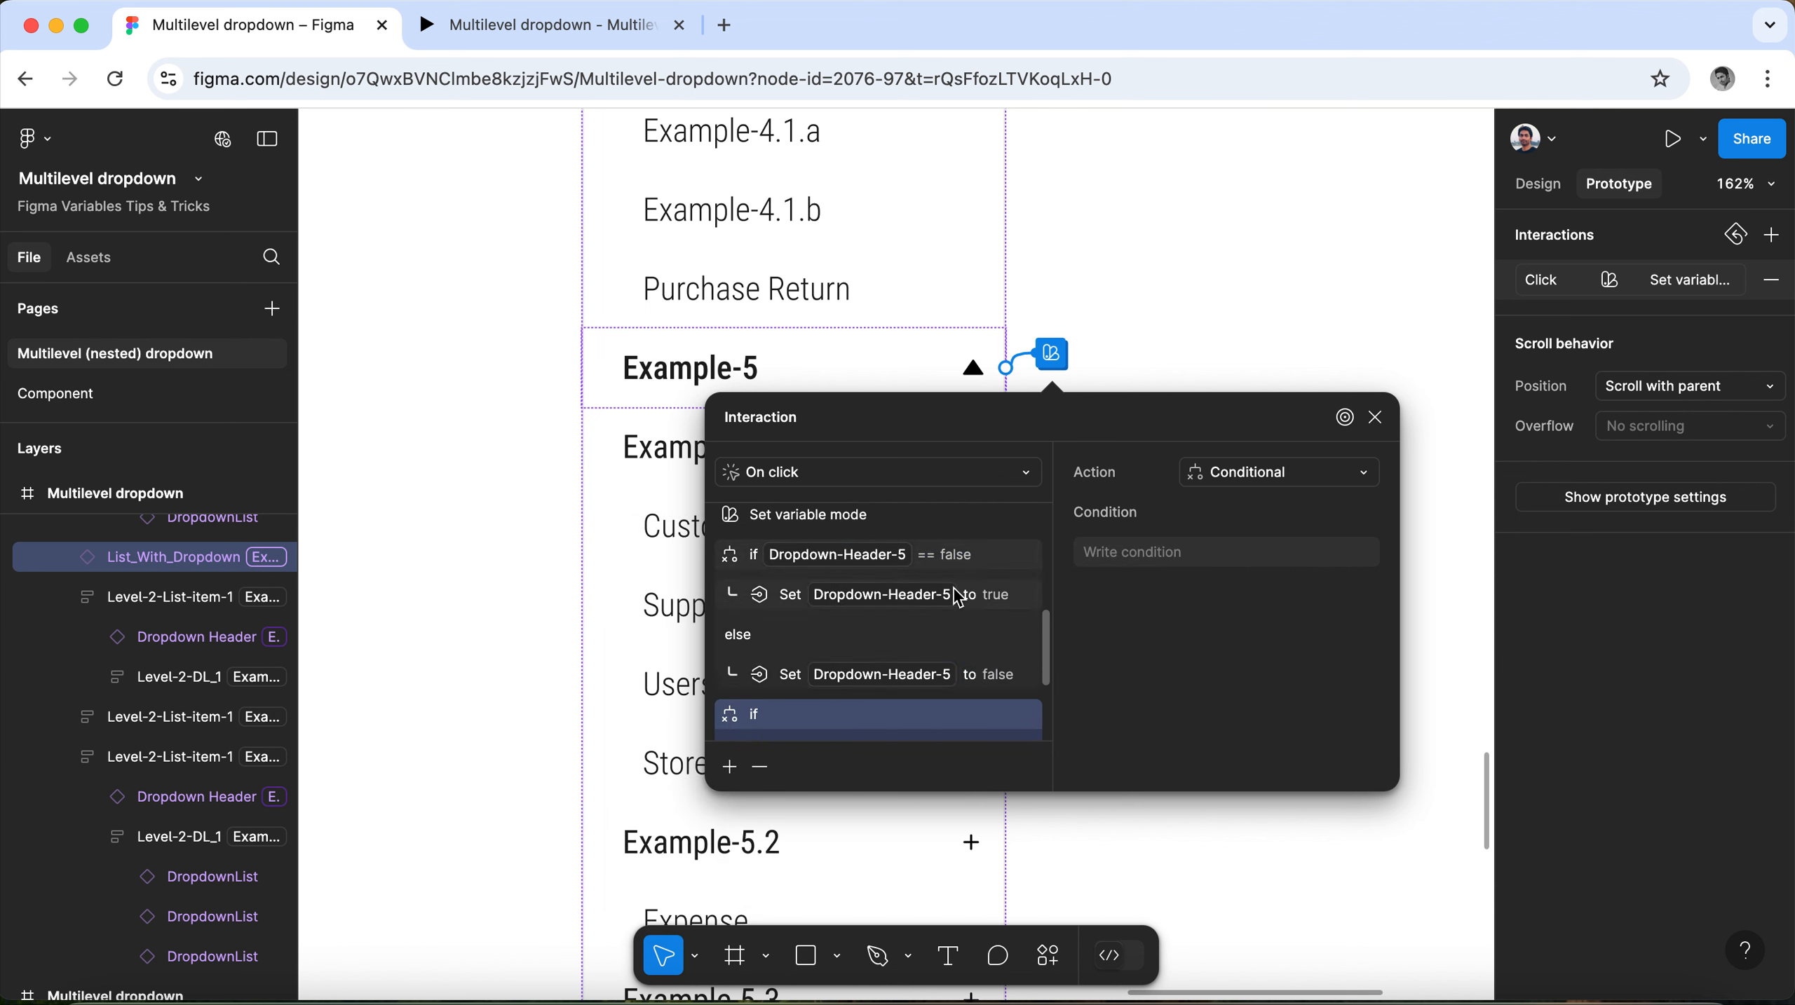
Set the new conditional's condition to Dropdown-Header-6 == false.
left_click(1206, 554)
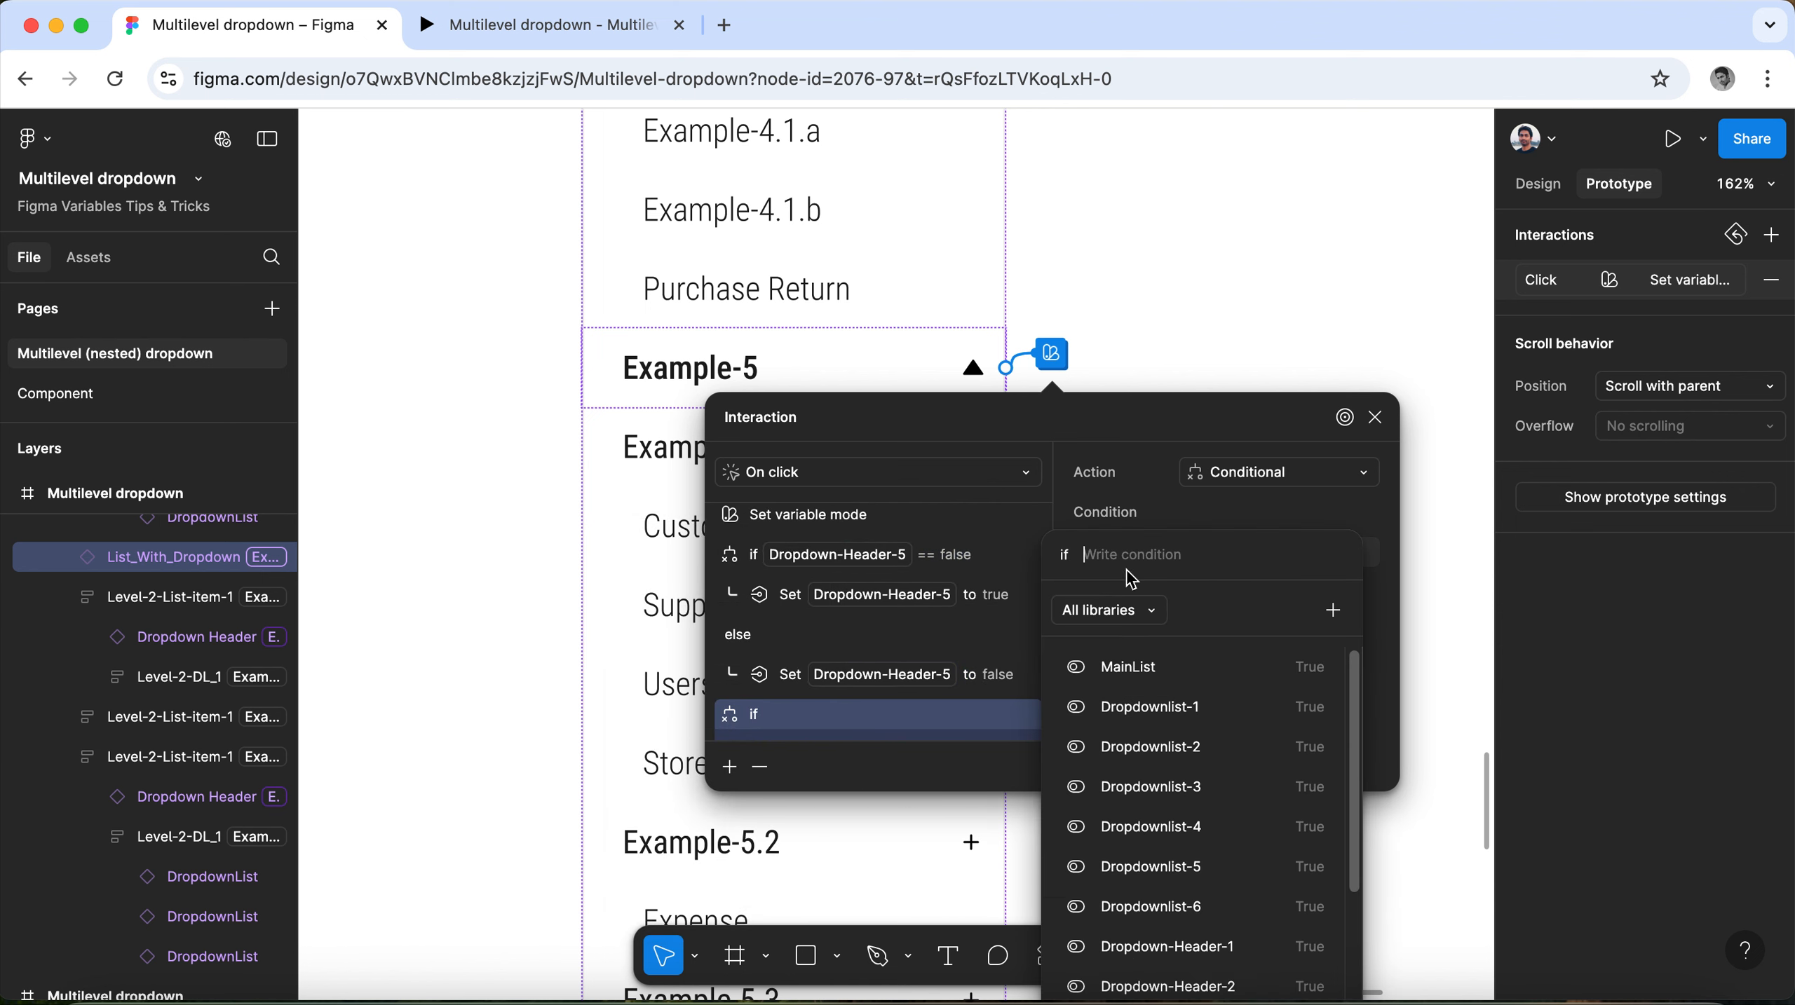
scroll(1190, 834, "down", 1)
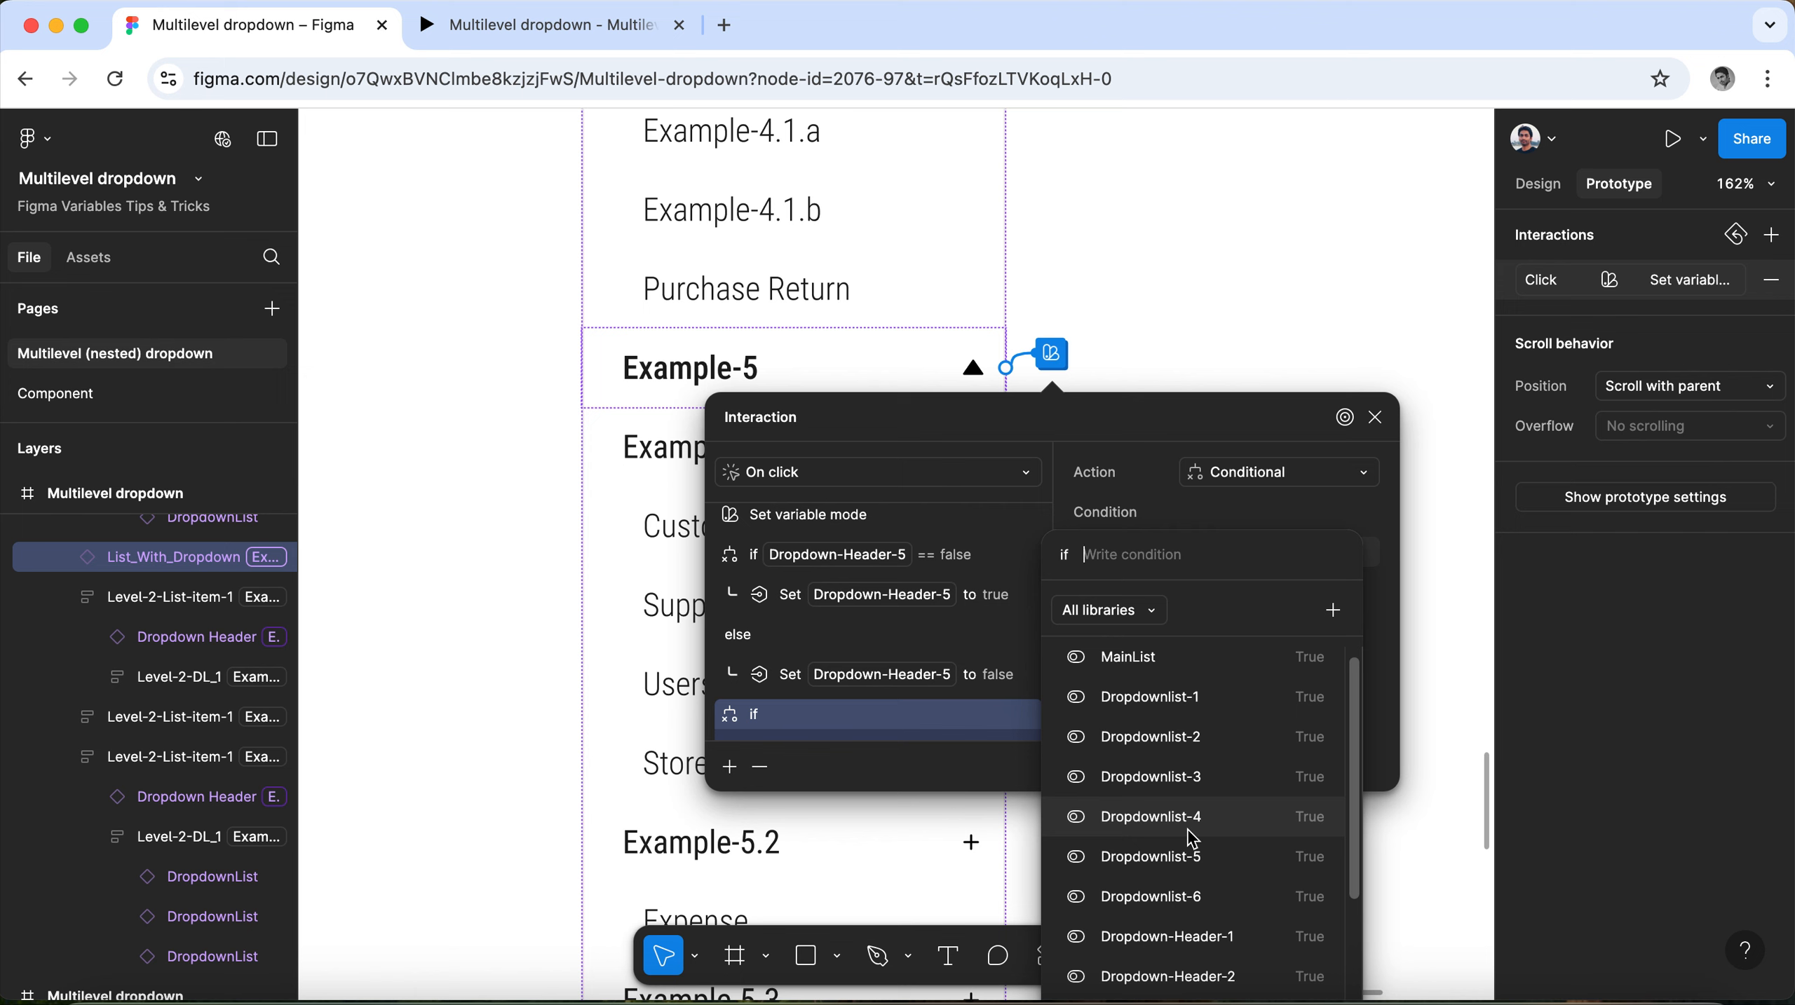
scroll(1192, 837, "down", 5)
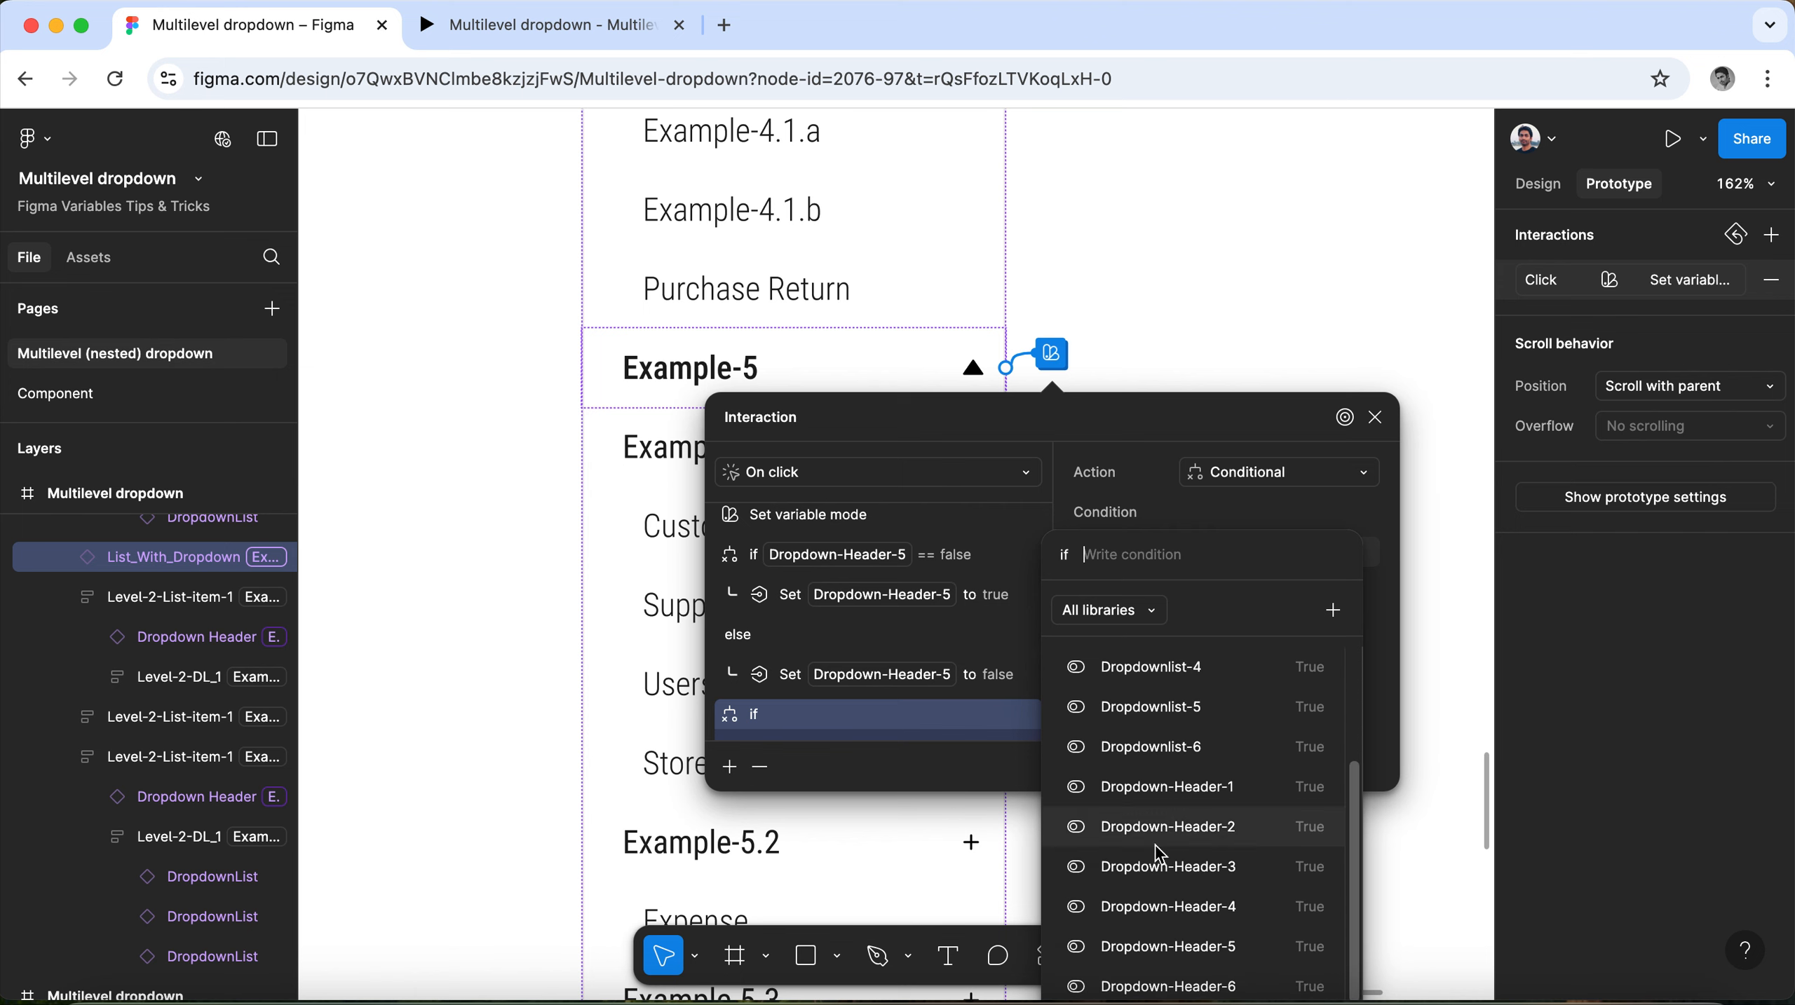
left_click(1228, 988)
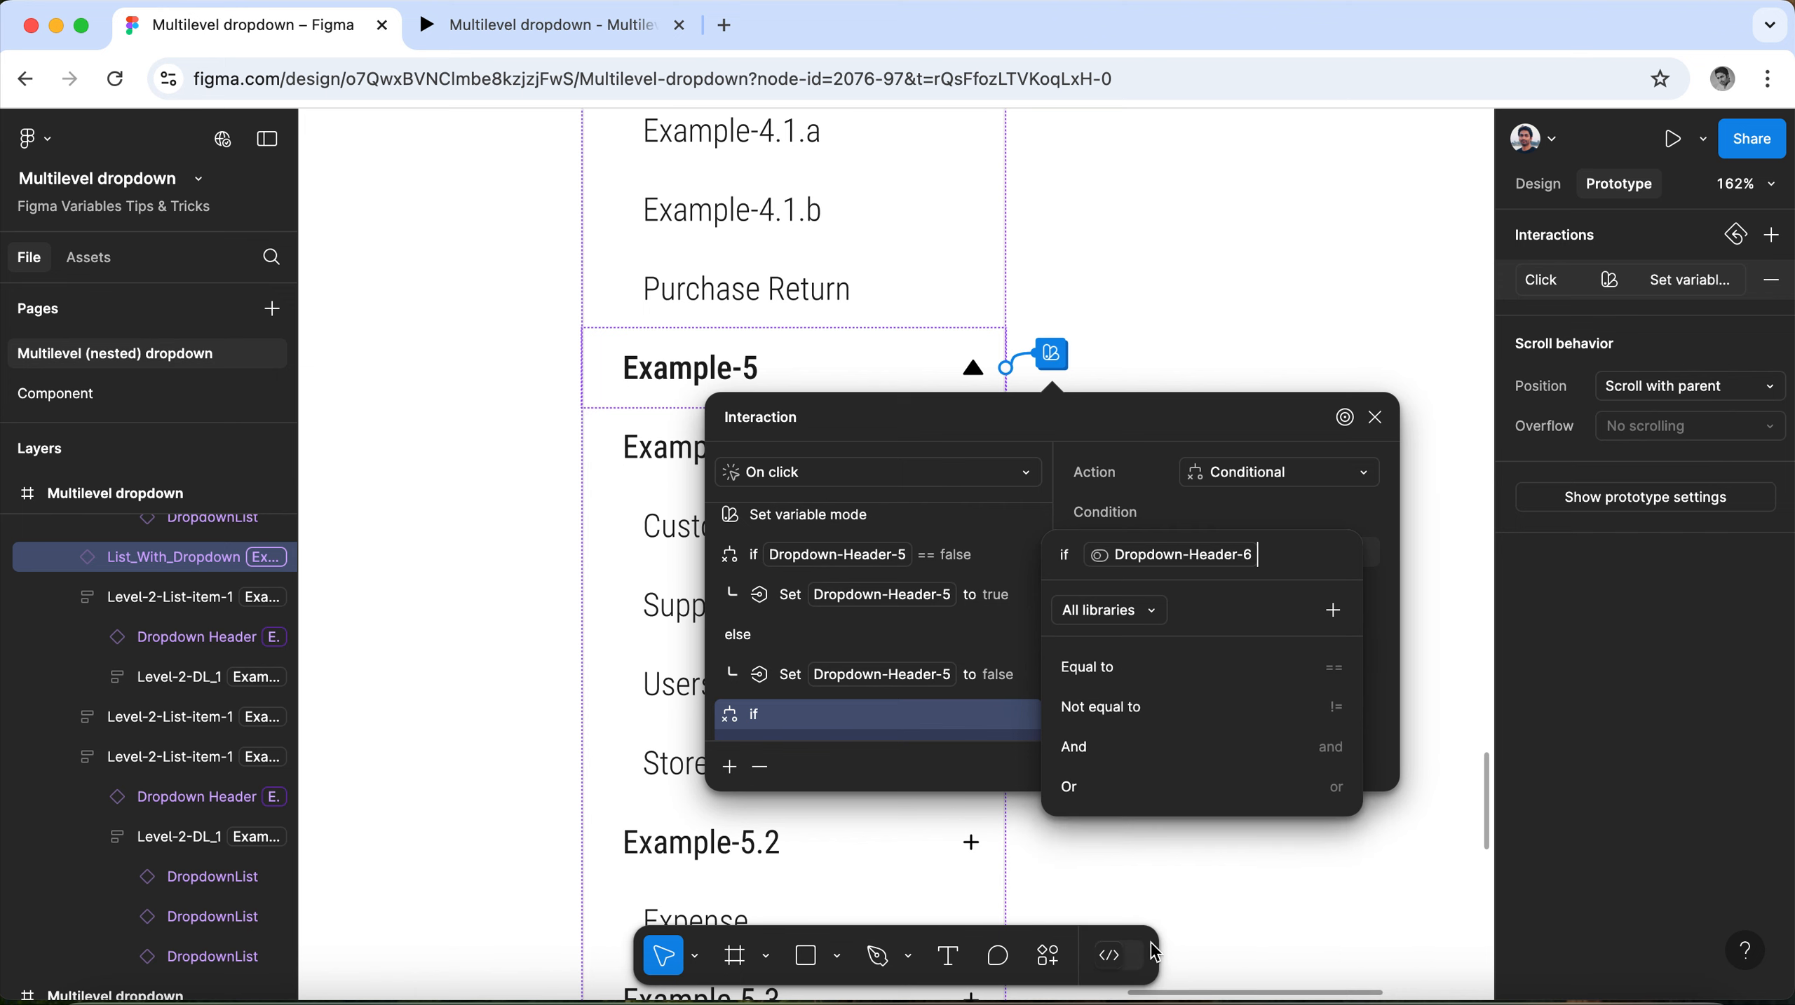
left_click(1137, 666)
left_click(1113, 707)
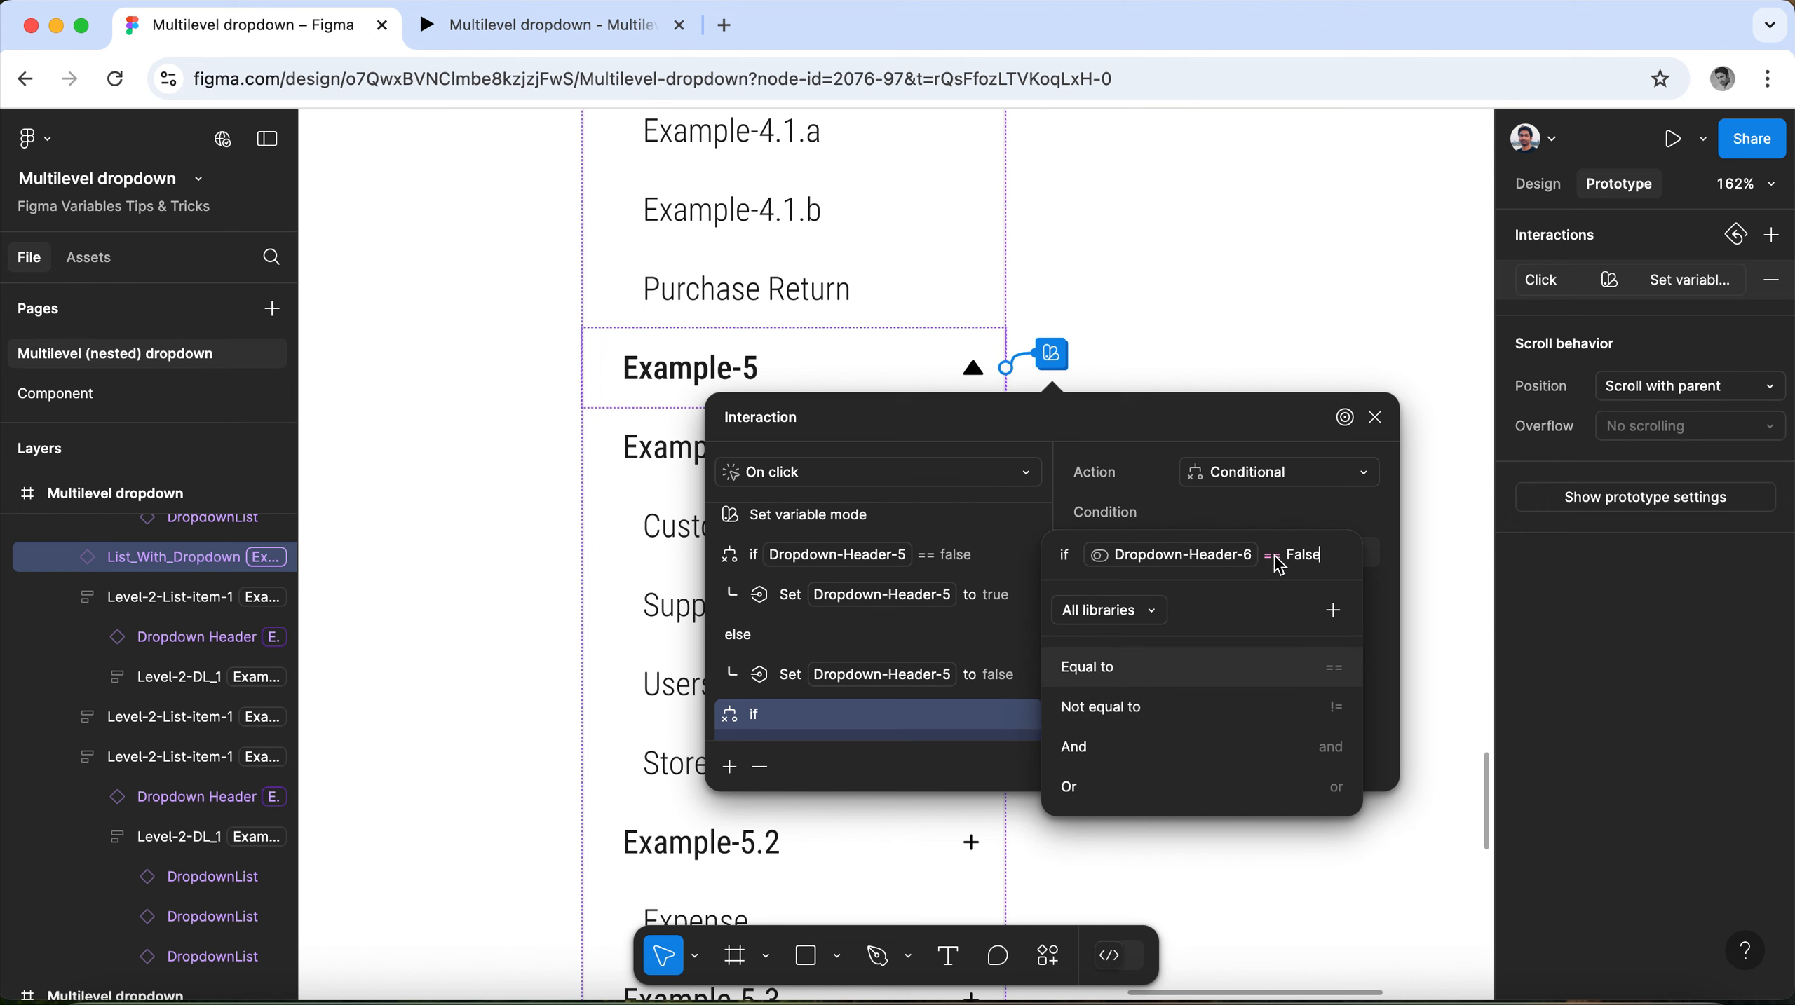
left_click(1278, 524)
Make the if branch of the Dropdown-Header-6 conditional set Dropdown-Header-6 to true.
scroll(886, 690, "down", 2)
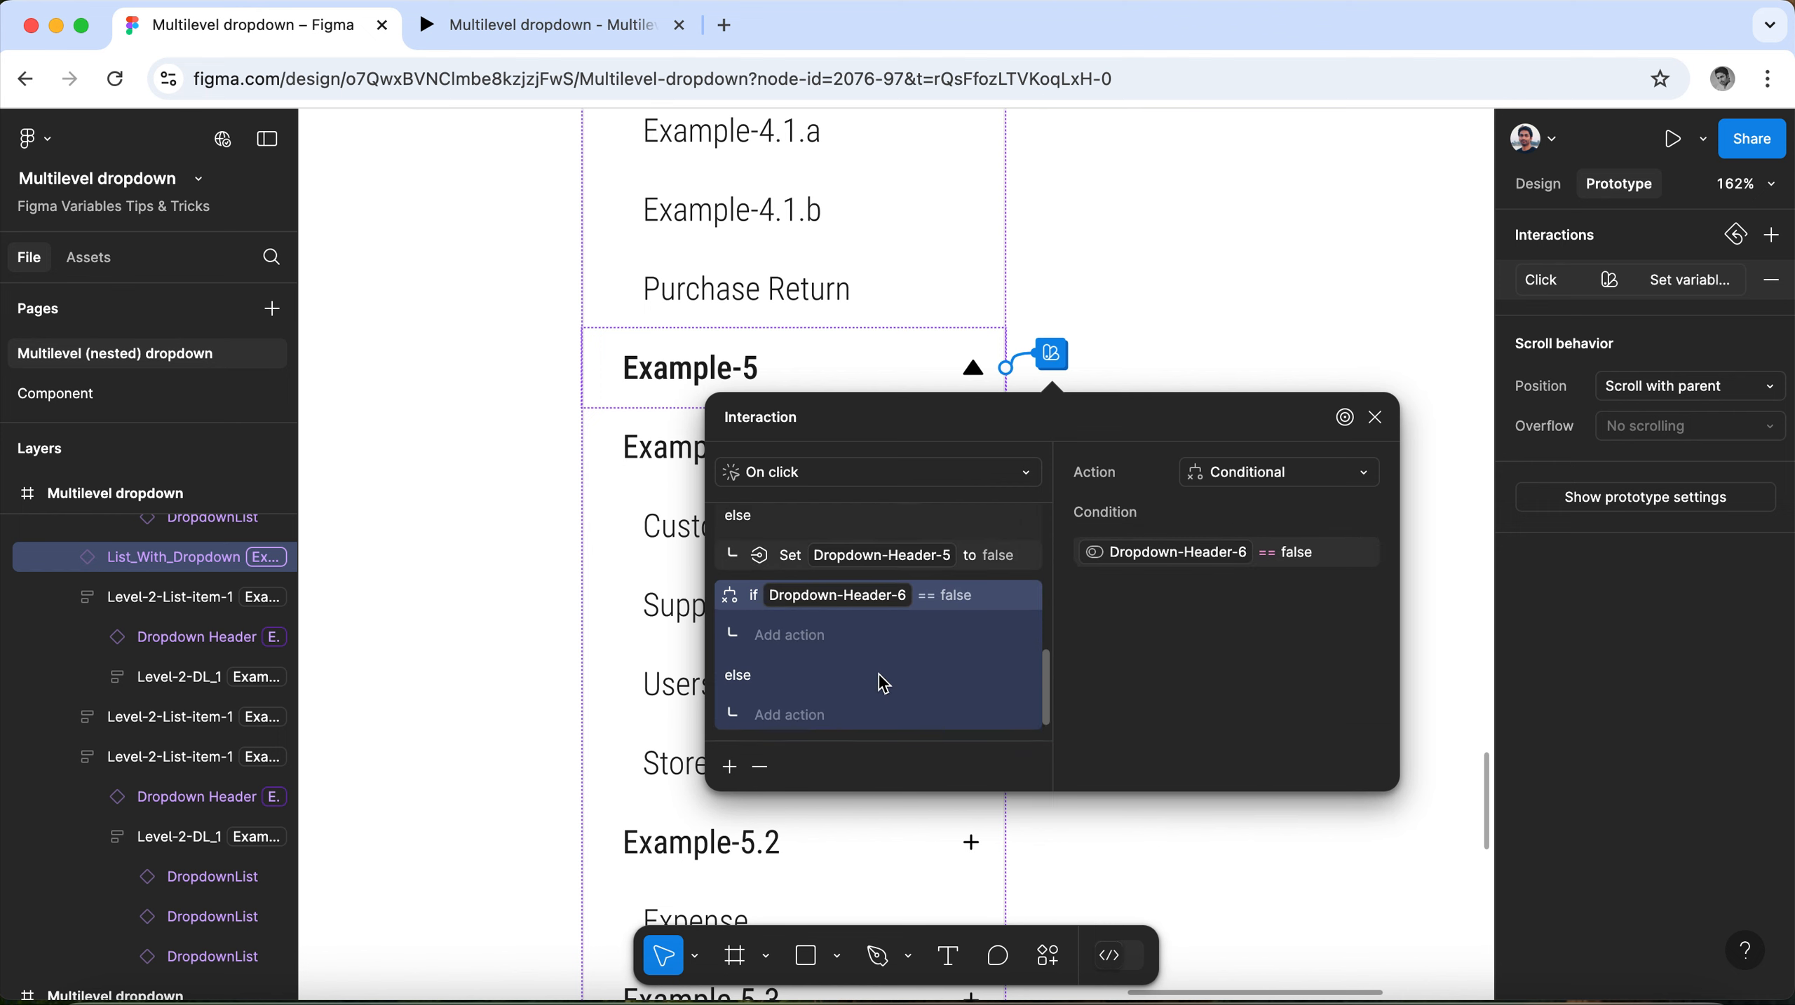
left_click(807, 637)
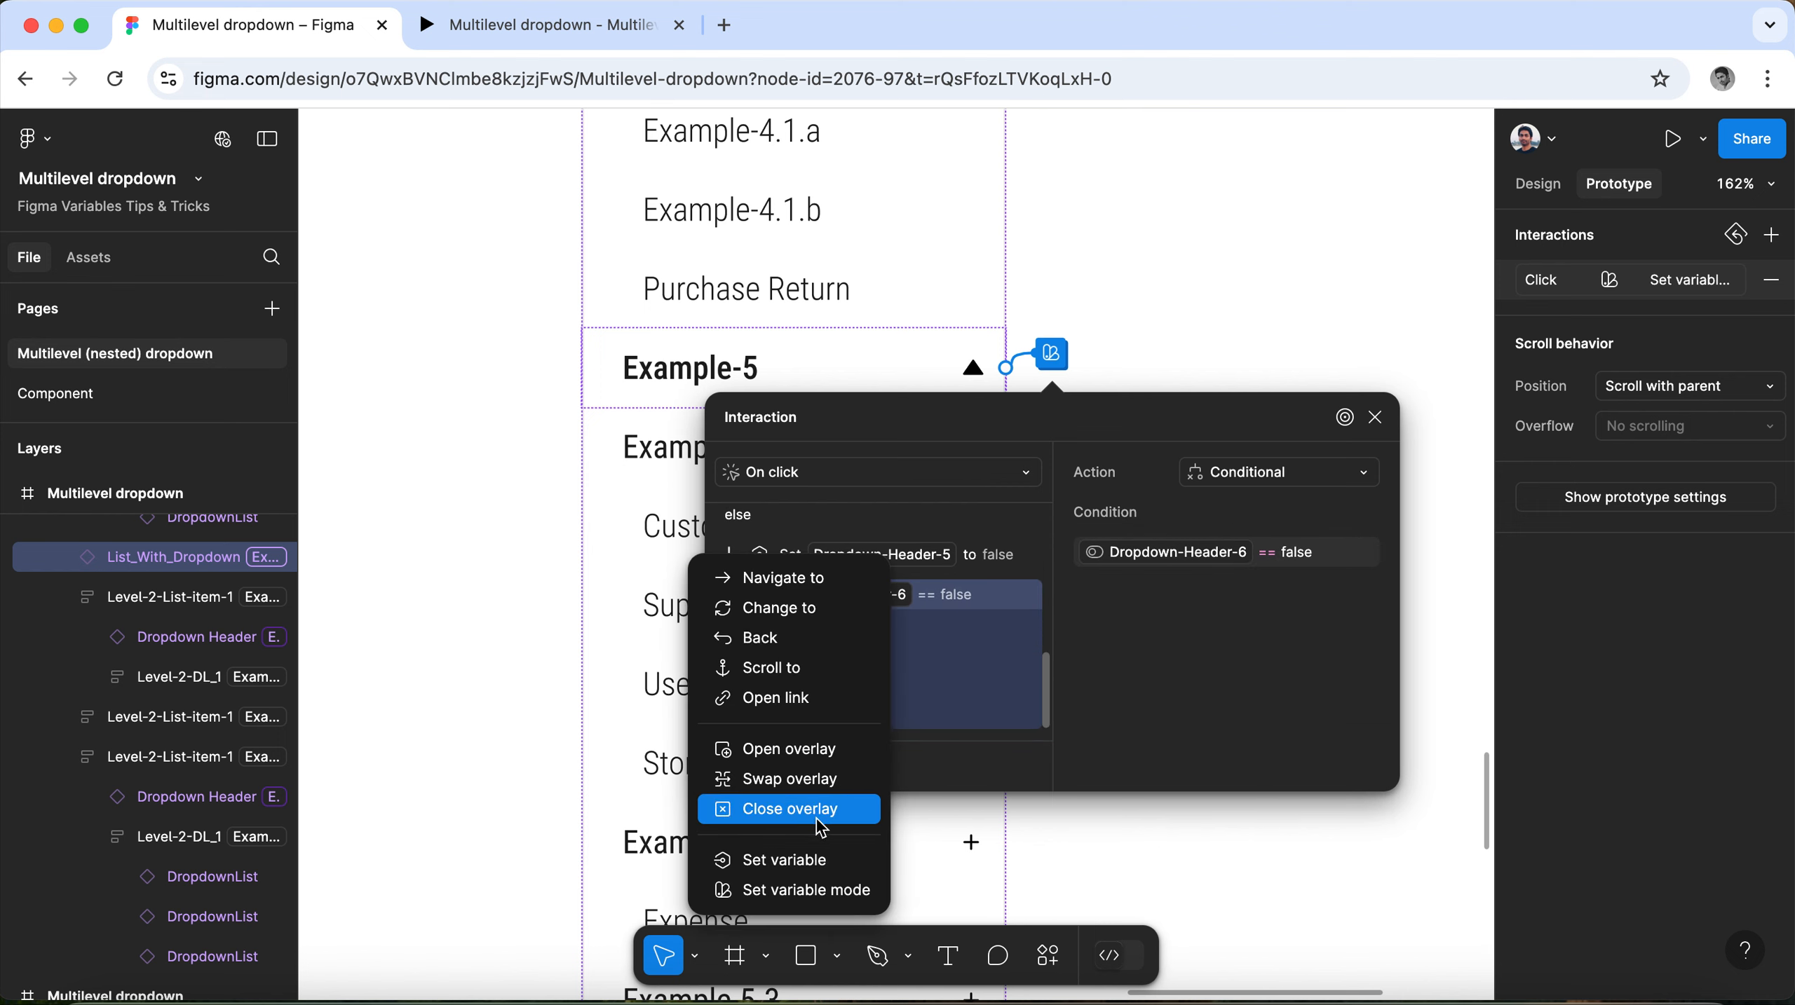
left_click(818, 859)
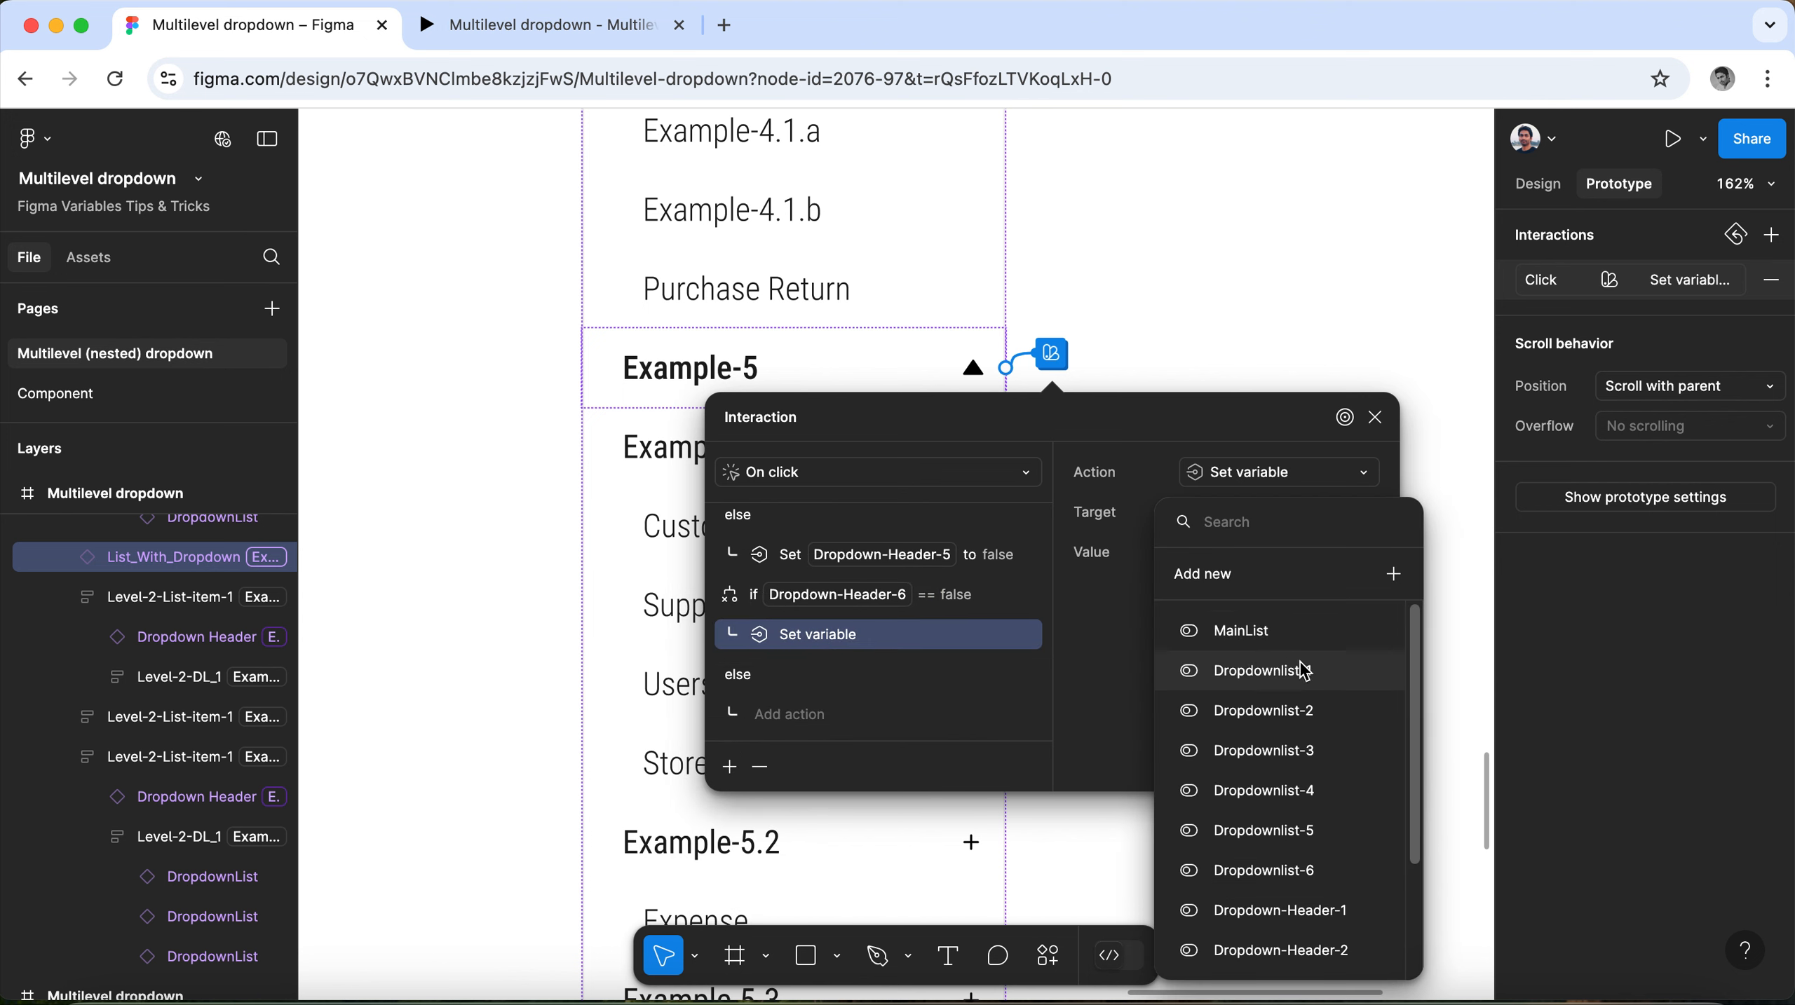
scroll(1327, 876, "down", 3)
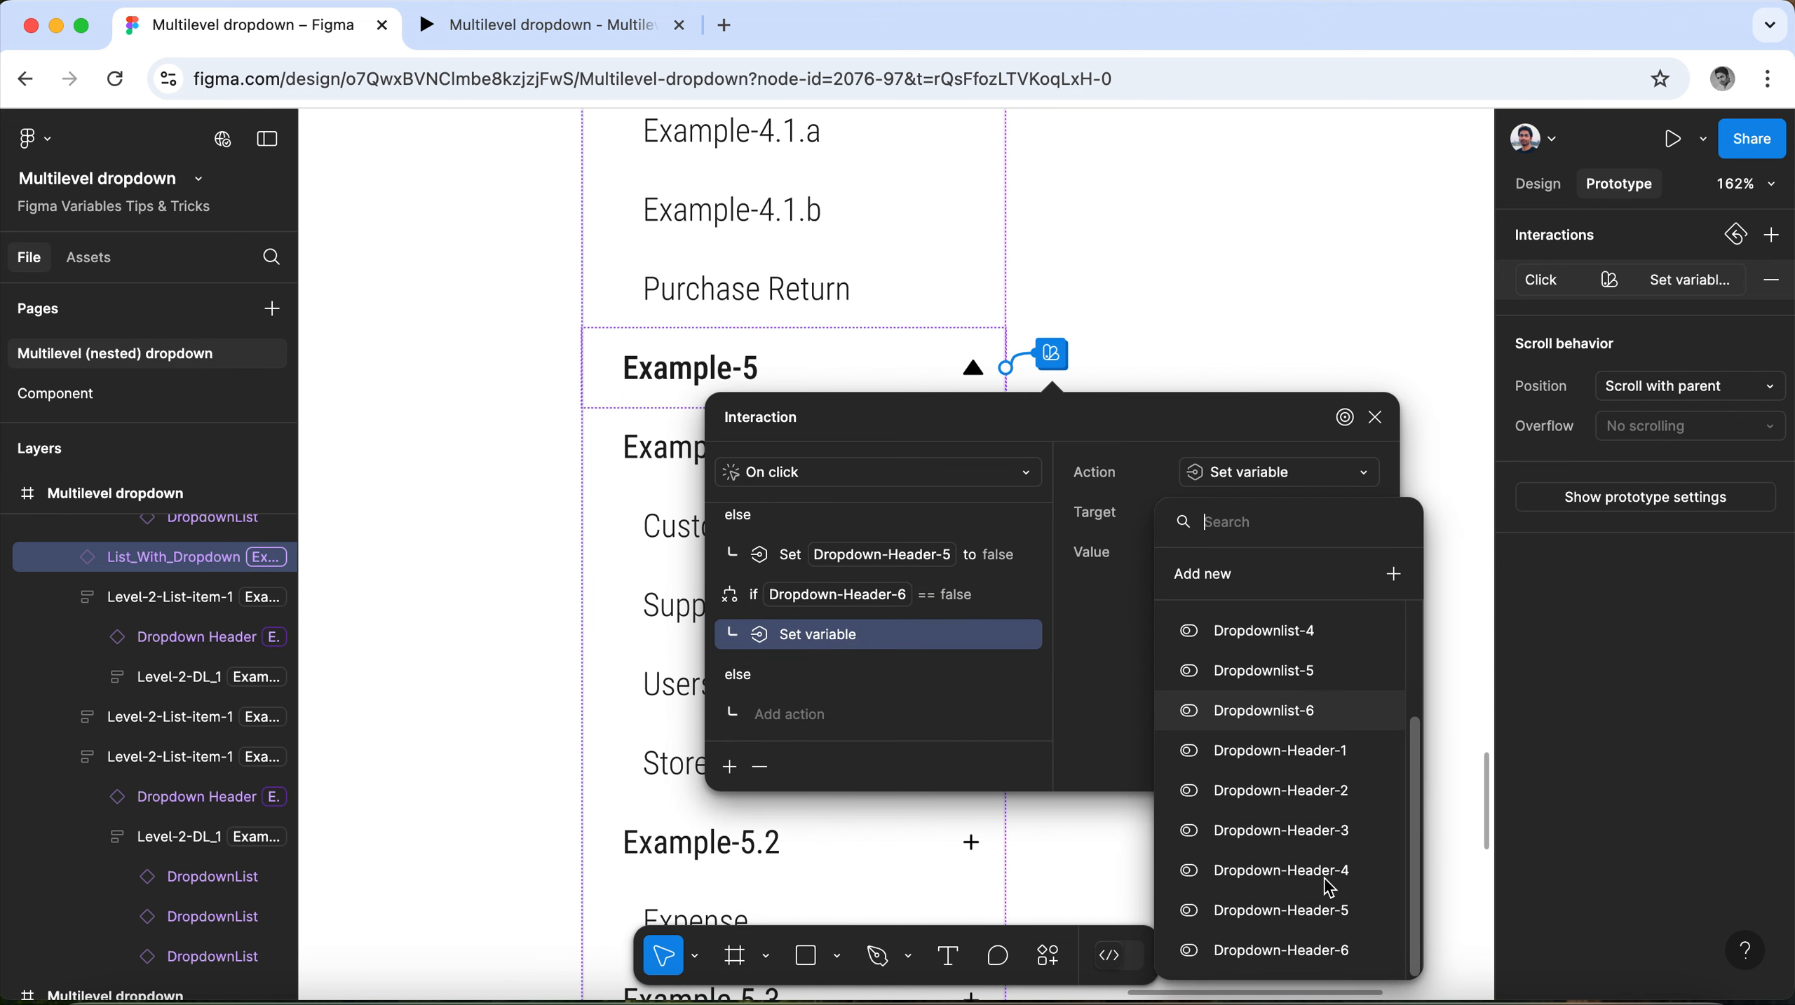
left_click(1313, 951)
left_click(1236, 678)
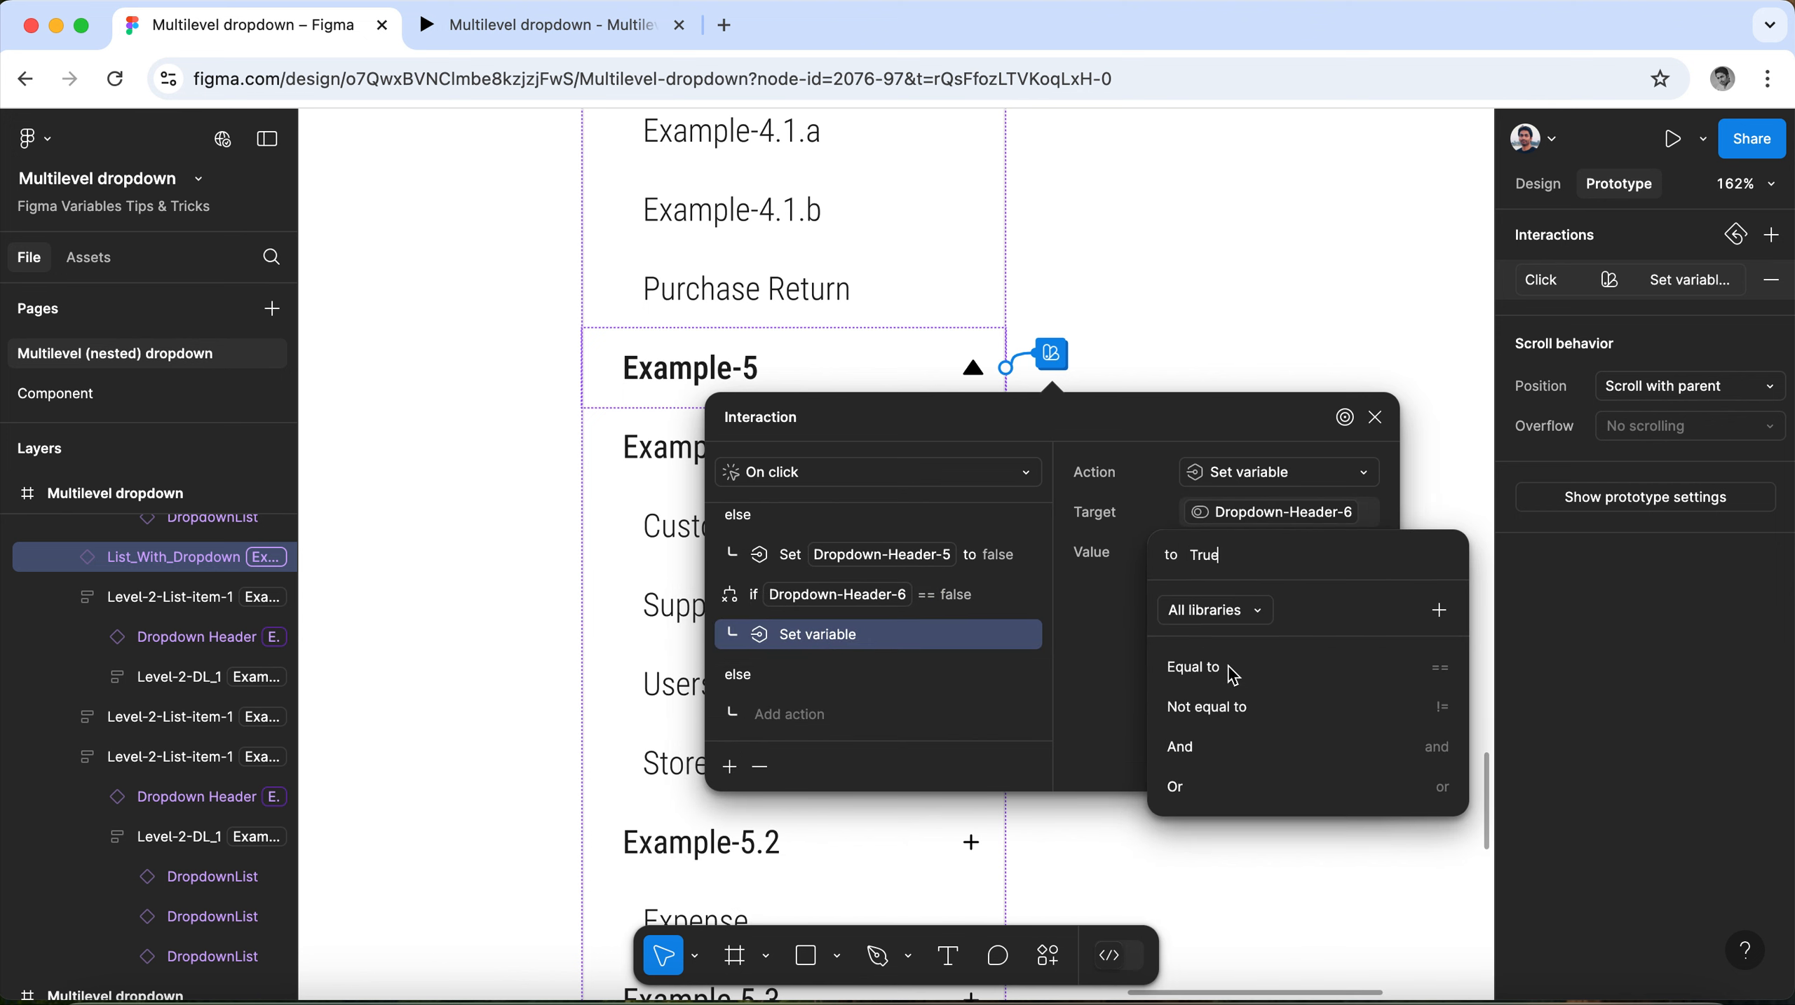
left_click(1113, 610)
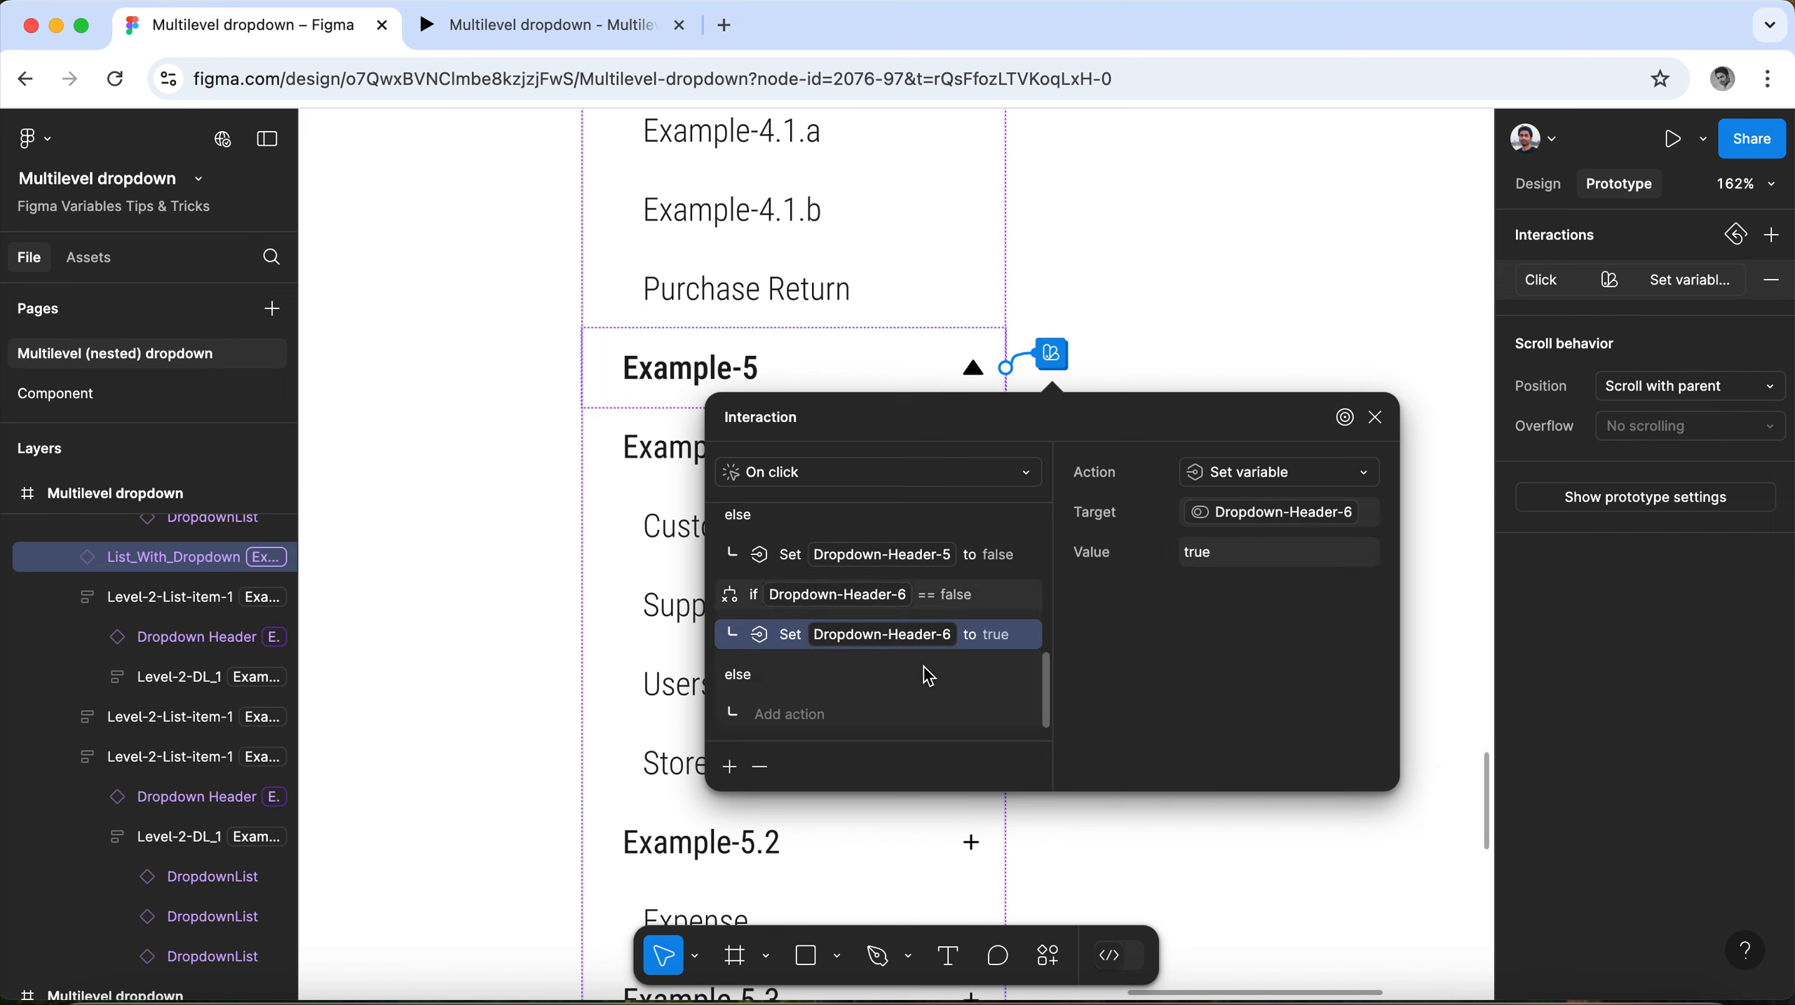
Add a Set variable action to the else branch of the Dropdown-Header-6 conditional.
left_click(799, 717)
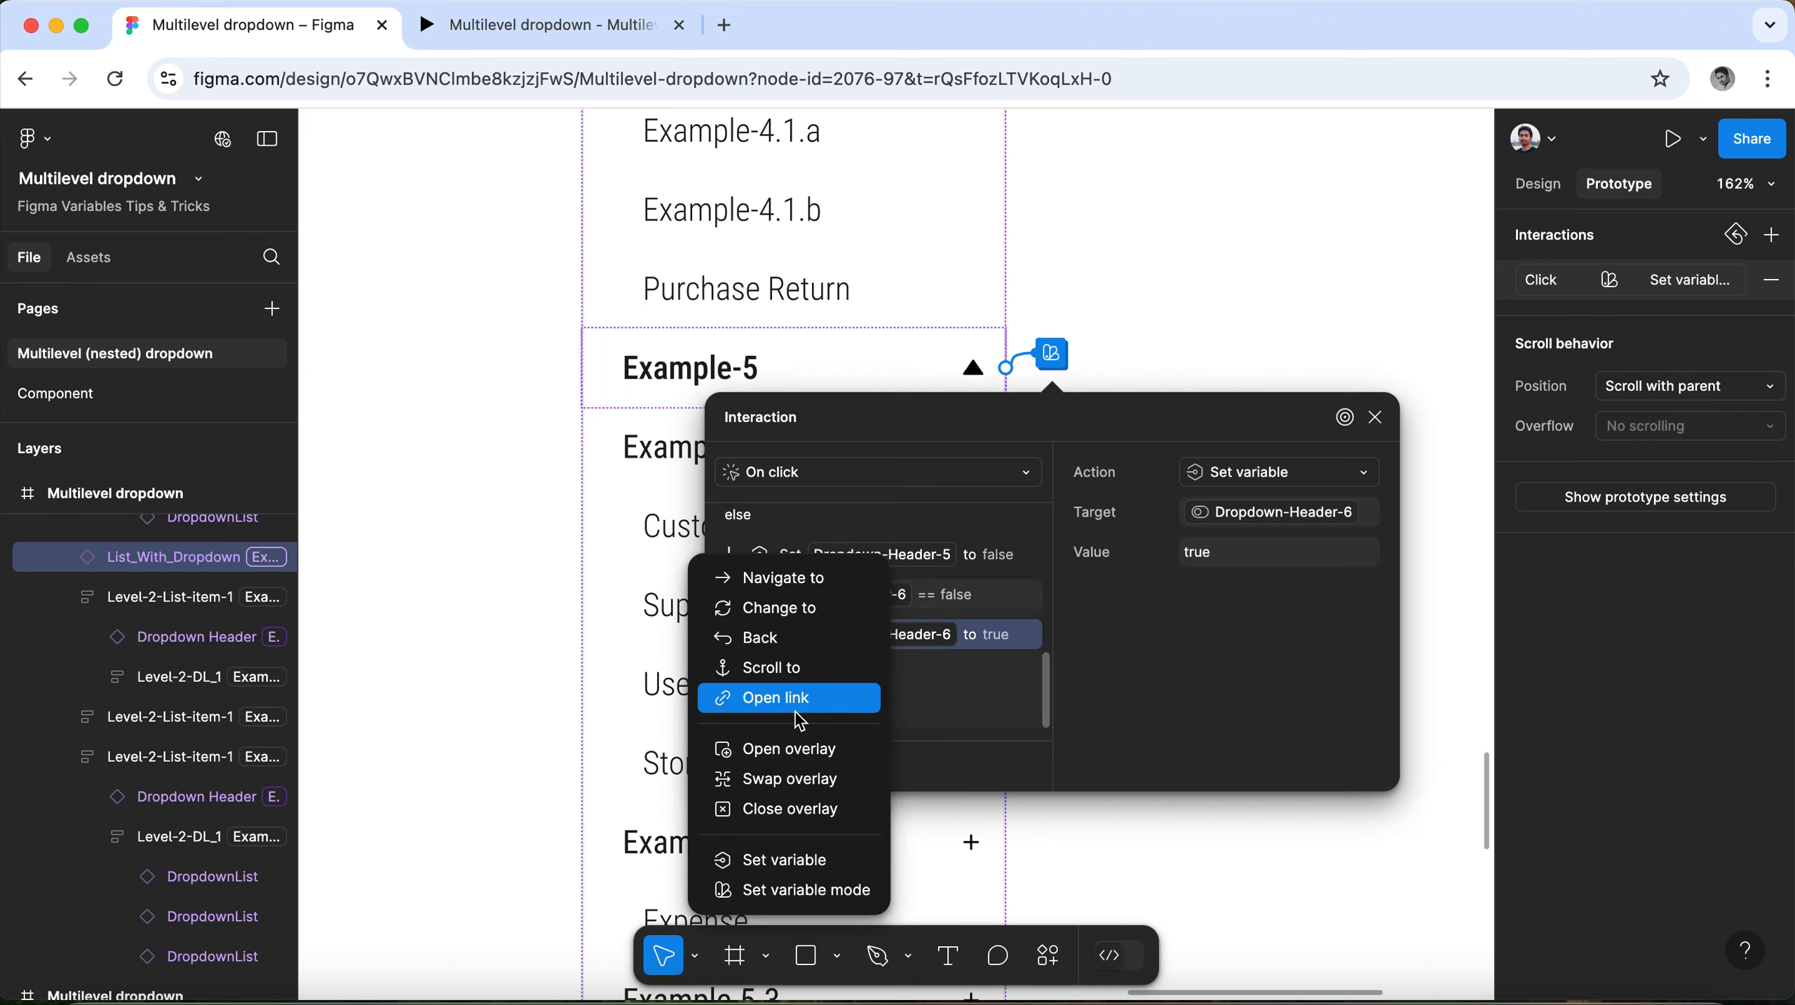
left_click(815, 875)
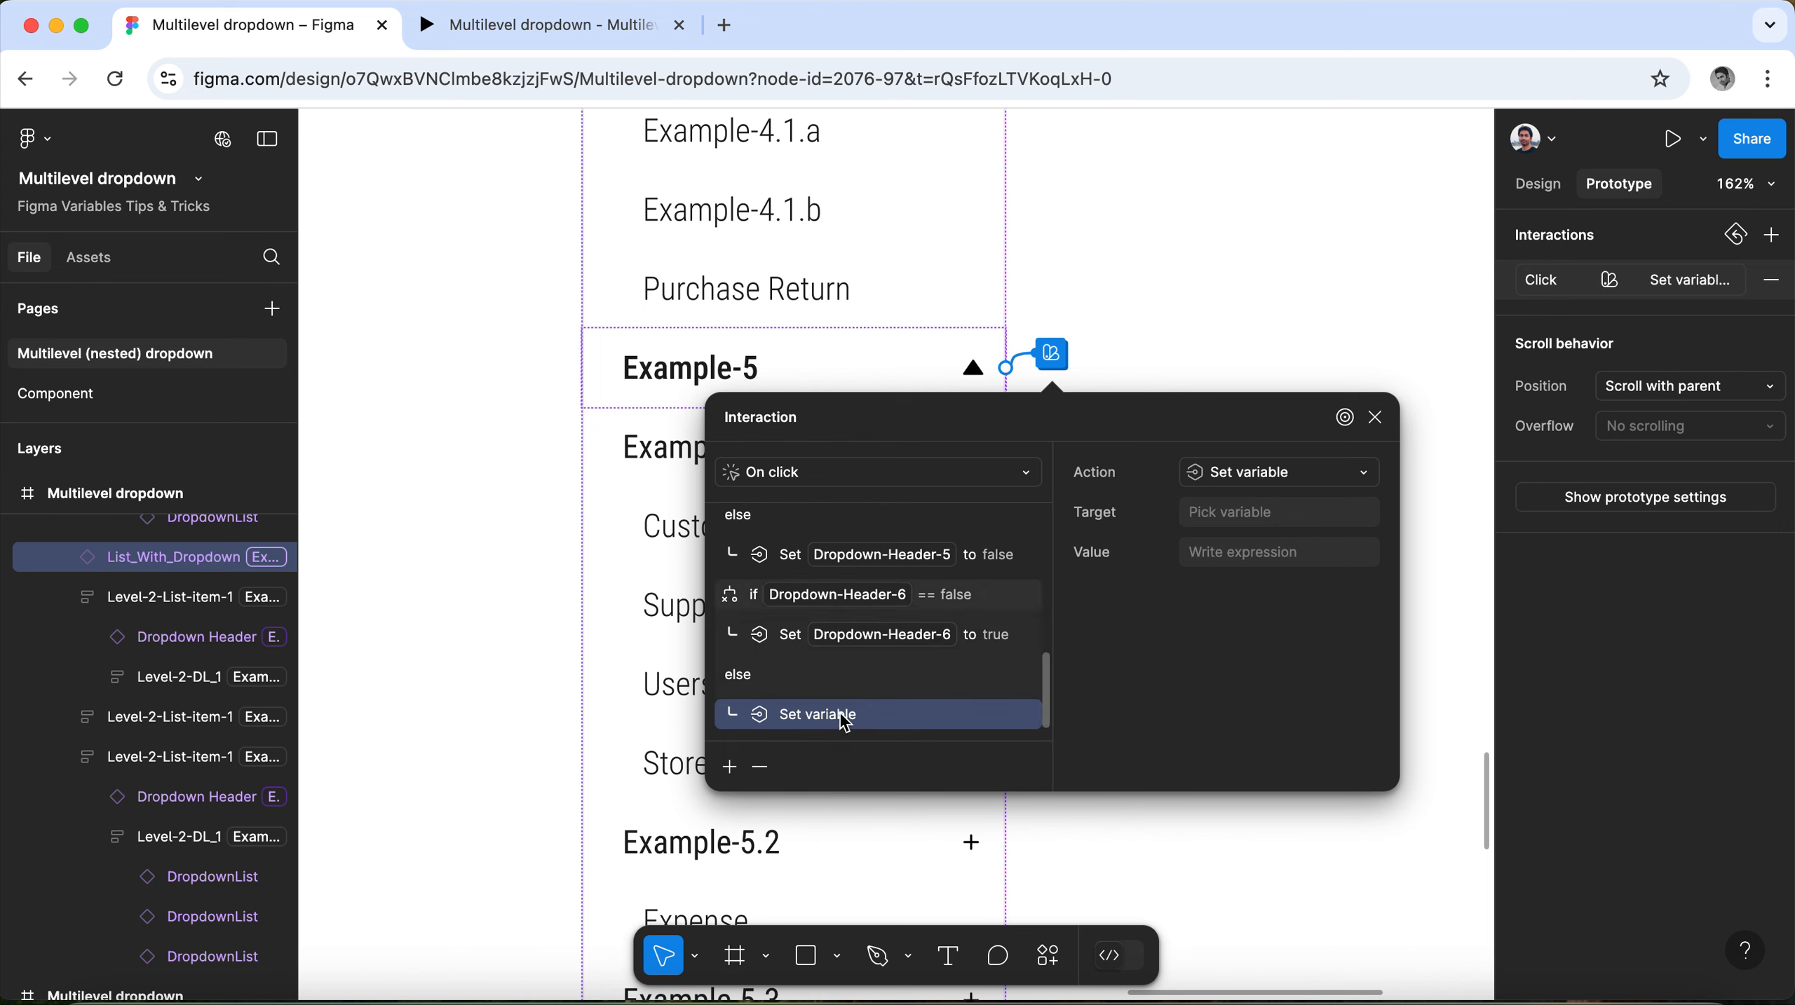
Make the else branch of the Dropdown-Header-6 conditional set Dropdown-Header-6 to false.
left_click(1228, 523)
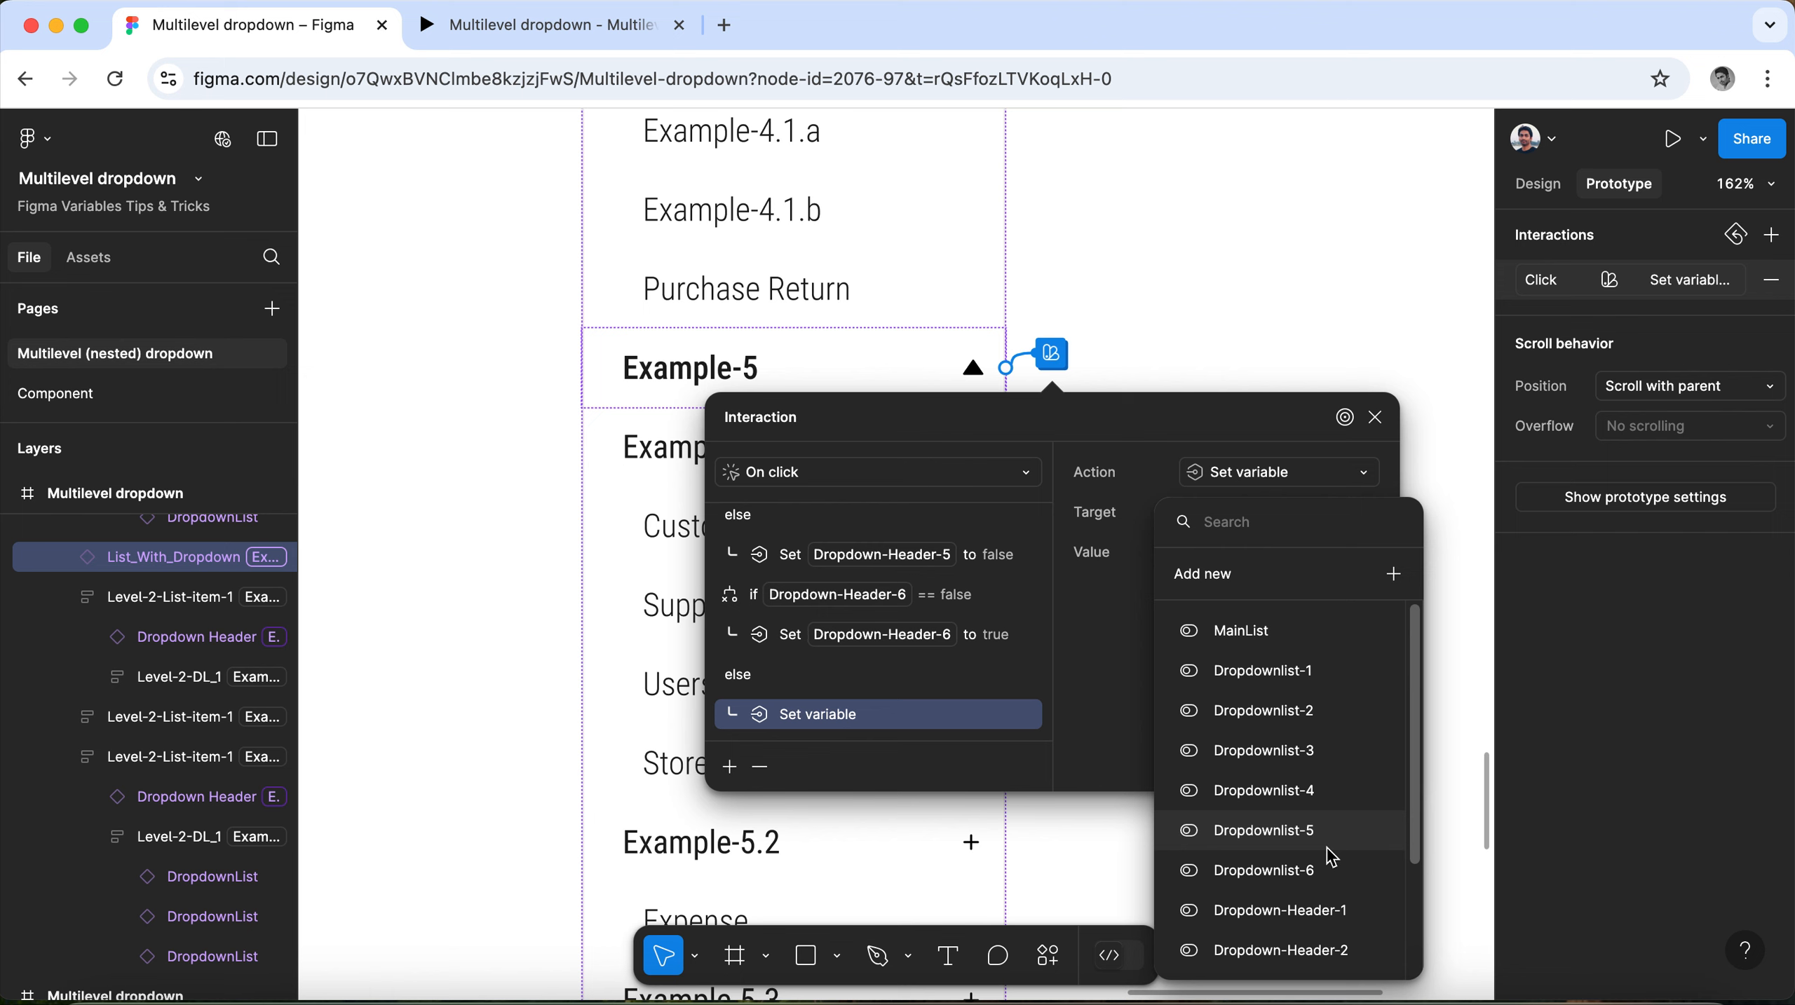
scroll(1321, 838, "down", 3)
left_click(1281, 952)
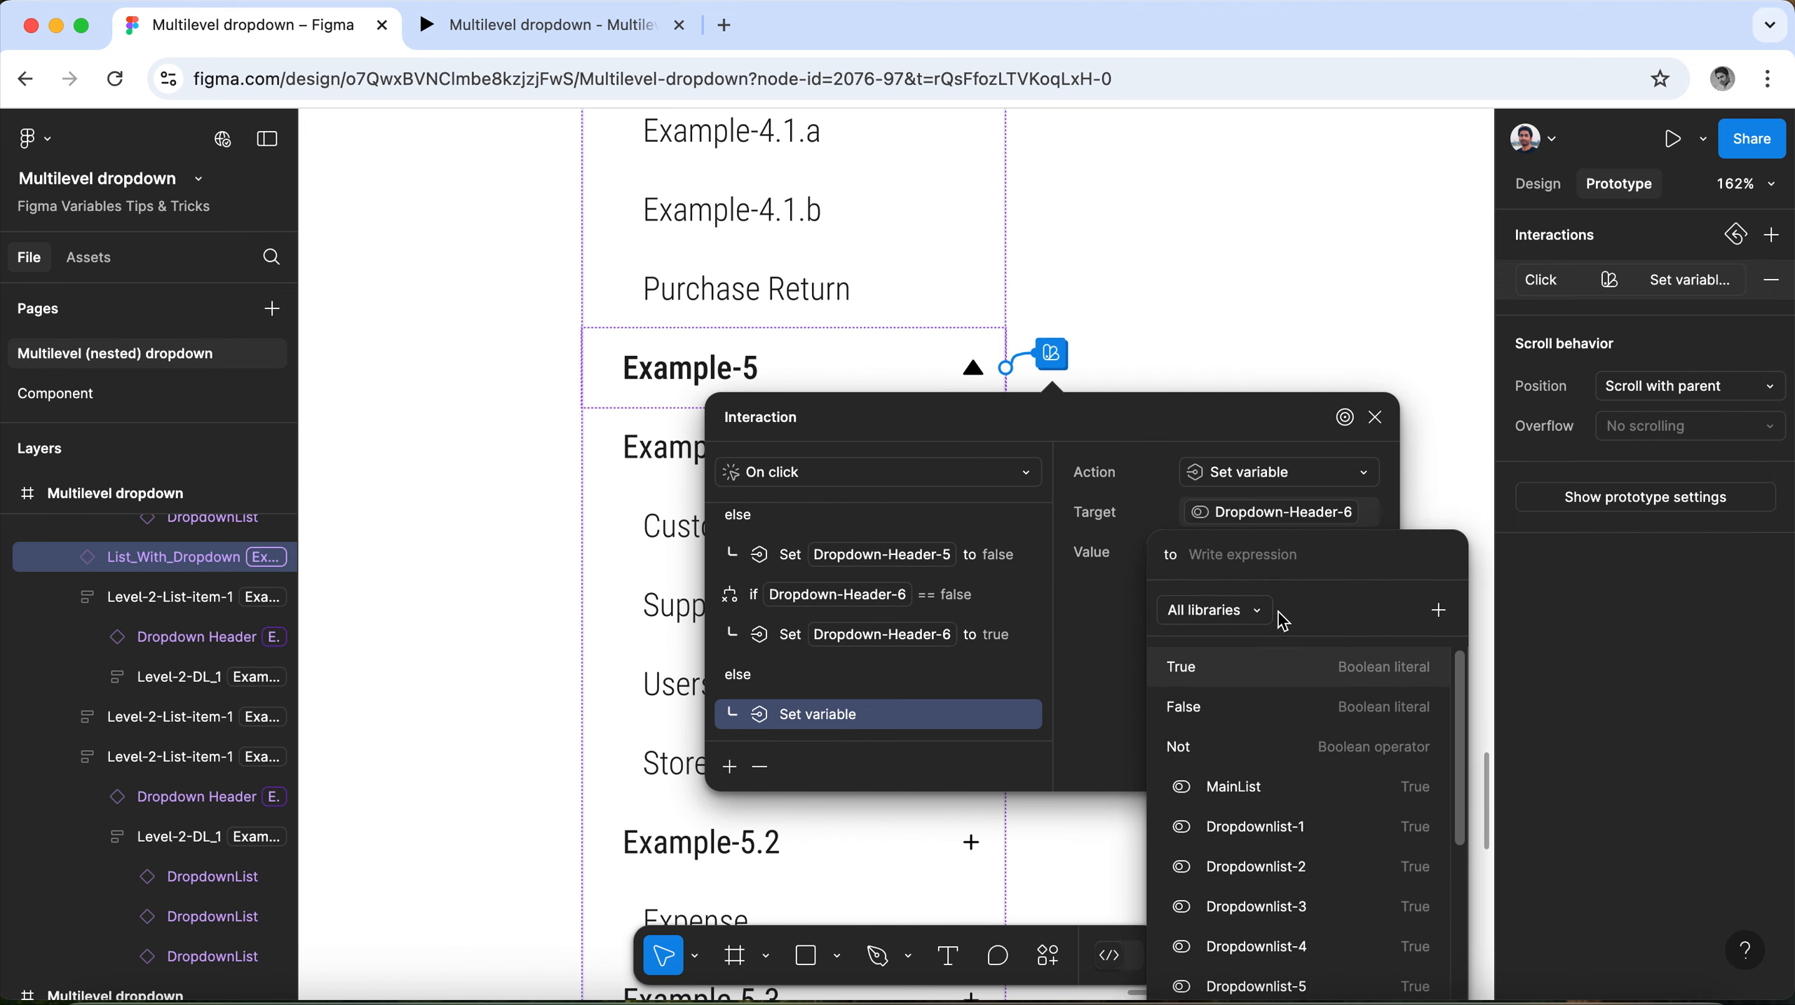
left_click(1219, 704)
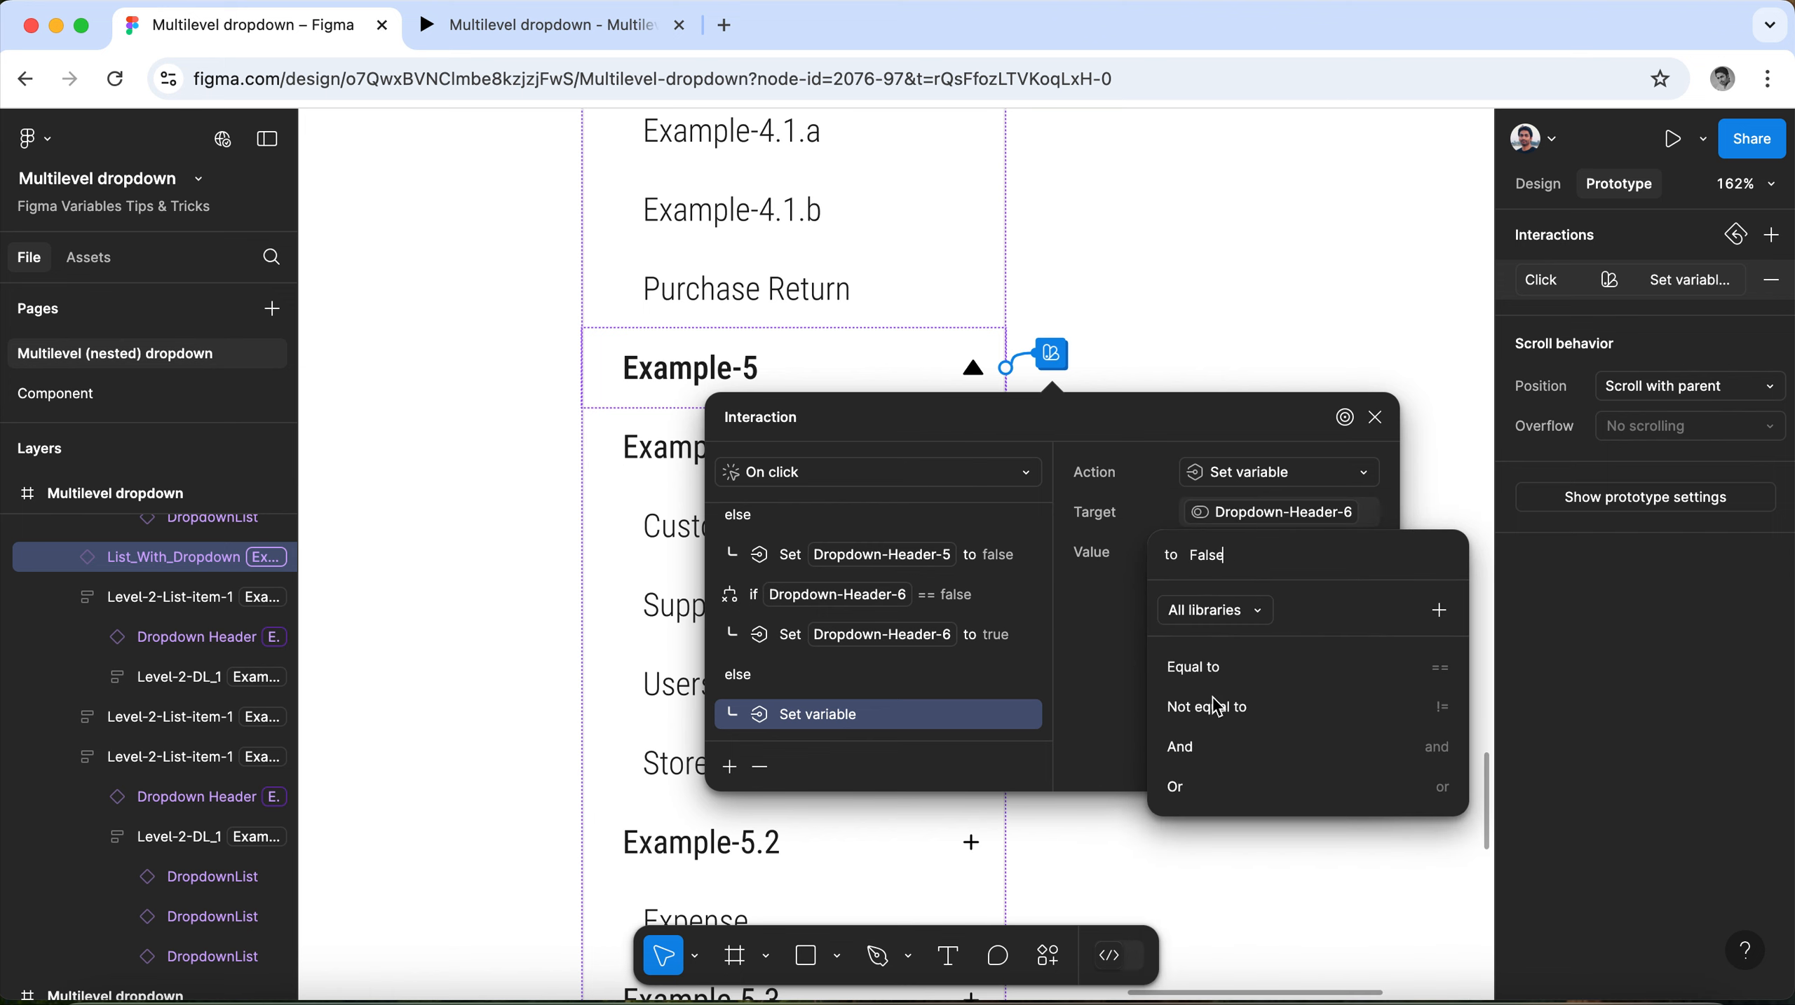
left_click(1104, 611)
Add a Set variable mode action to the Example-5 header's click interaction, switching Collection 1 to the Example mode.
scroll(817, 678, "up", 1)
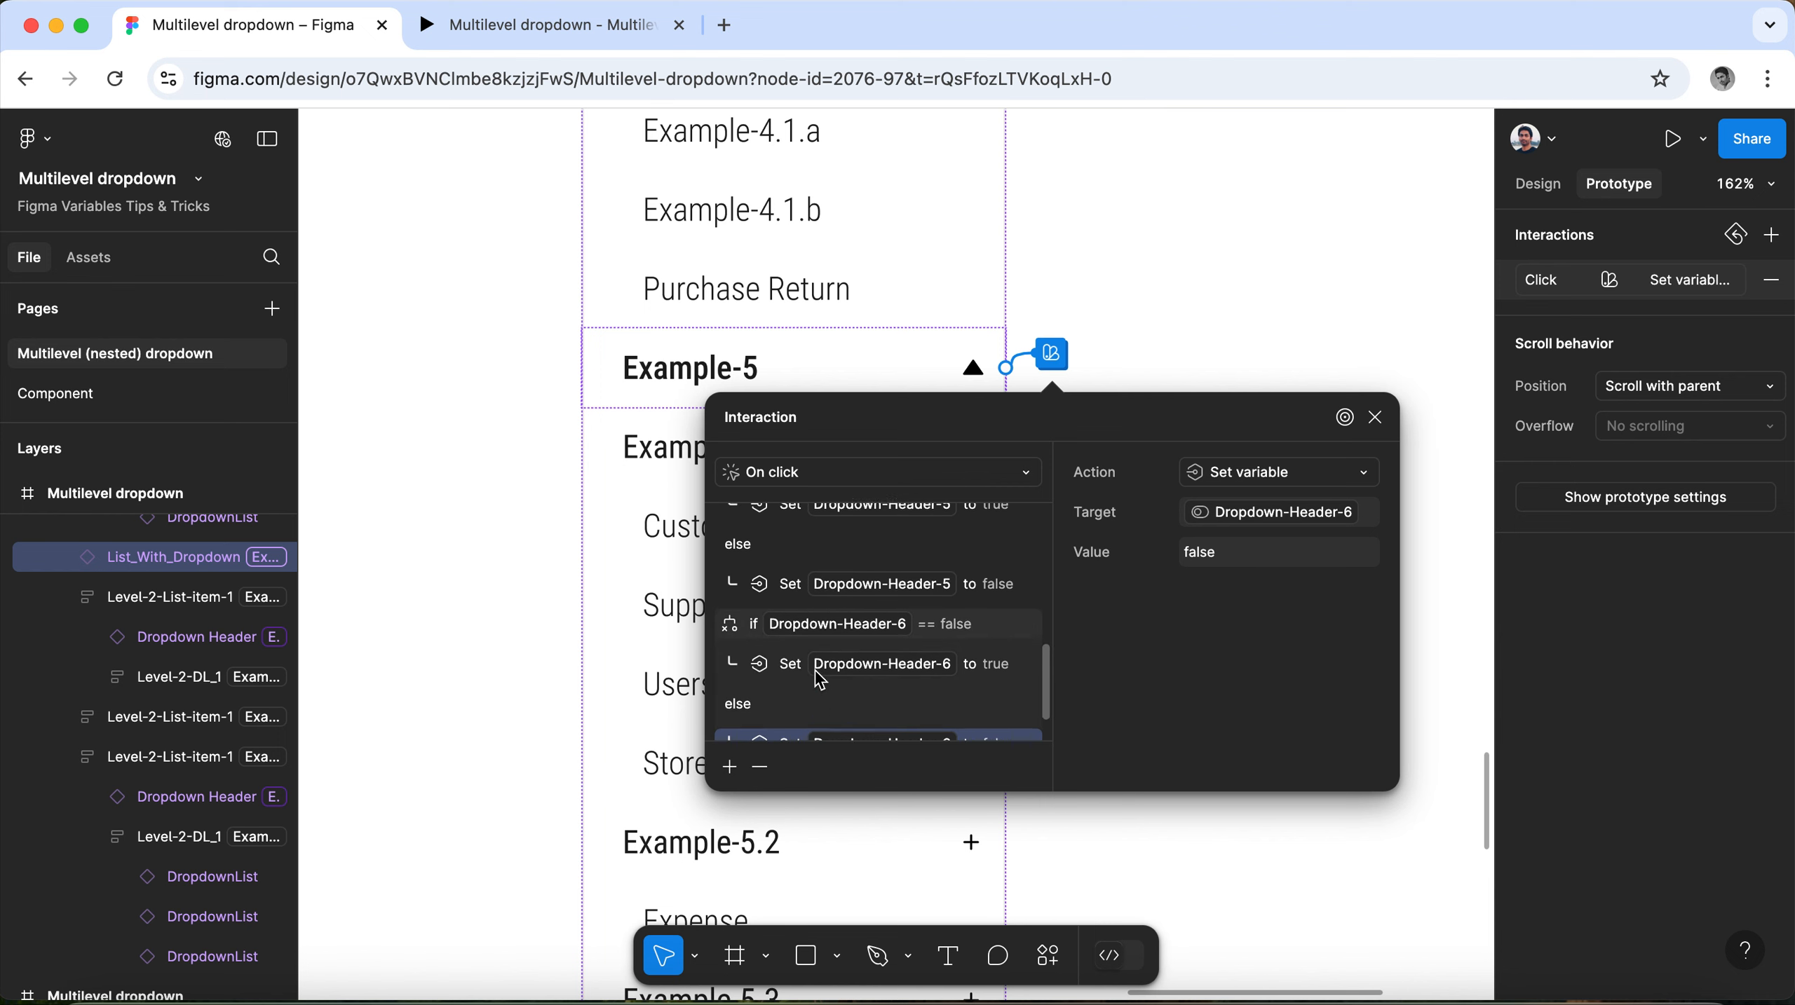
left_click(723, 633)
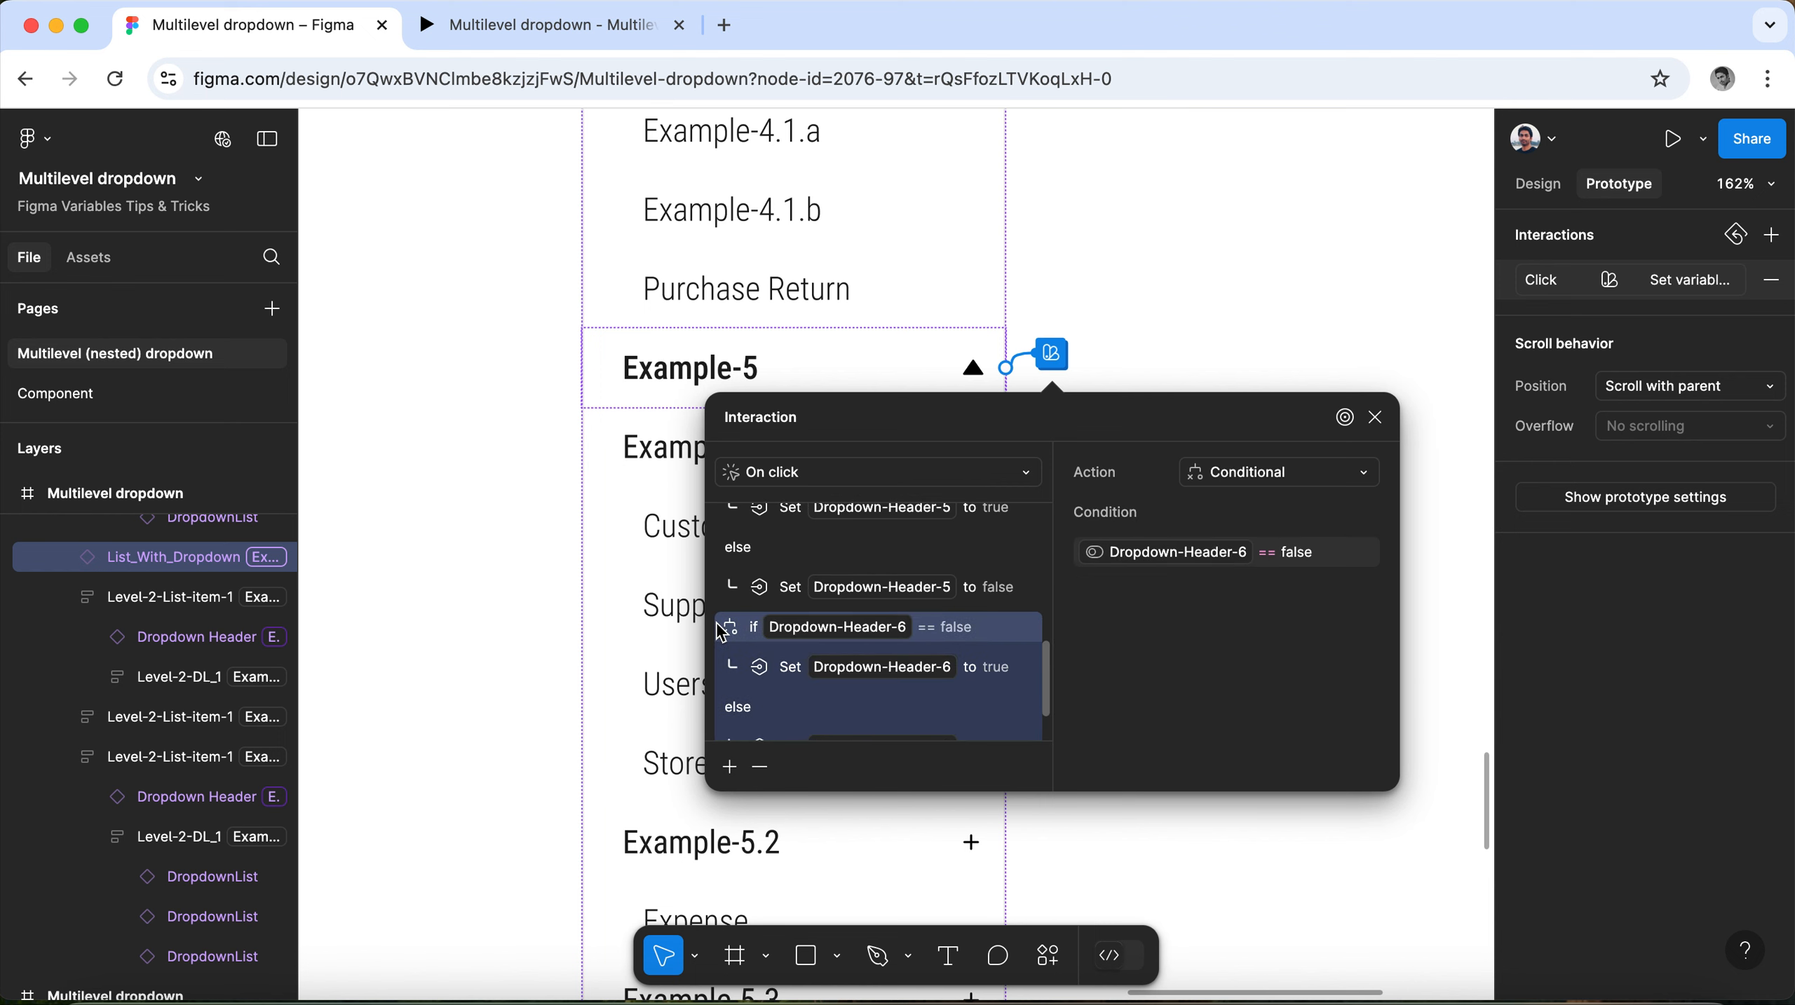
left_click(728, 767)
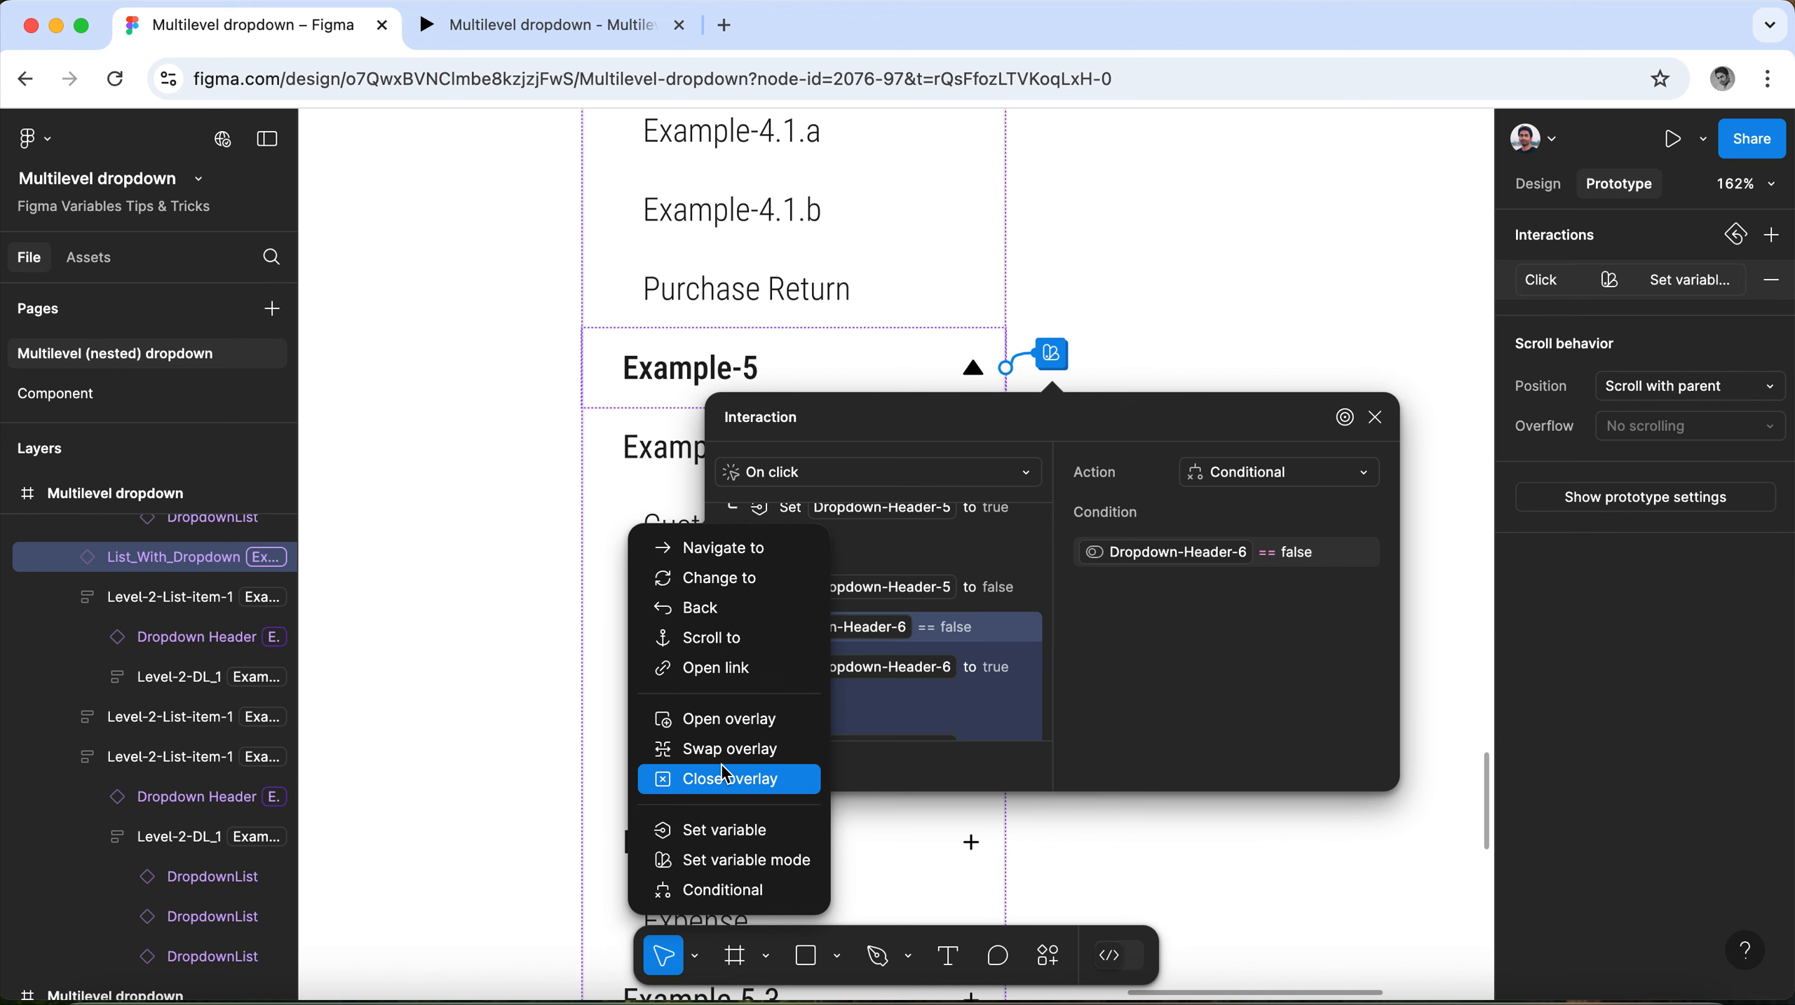
left_click(752, 861)
left_click(1236, 556)
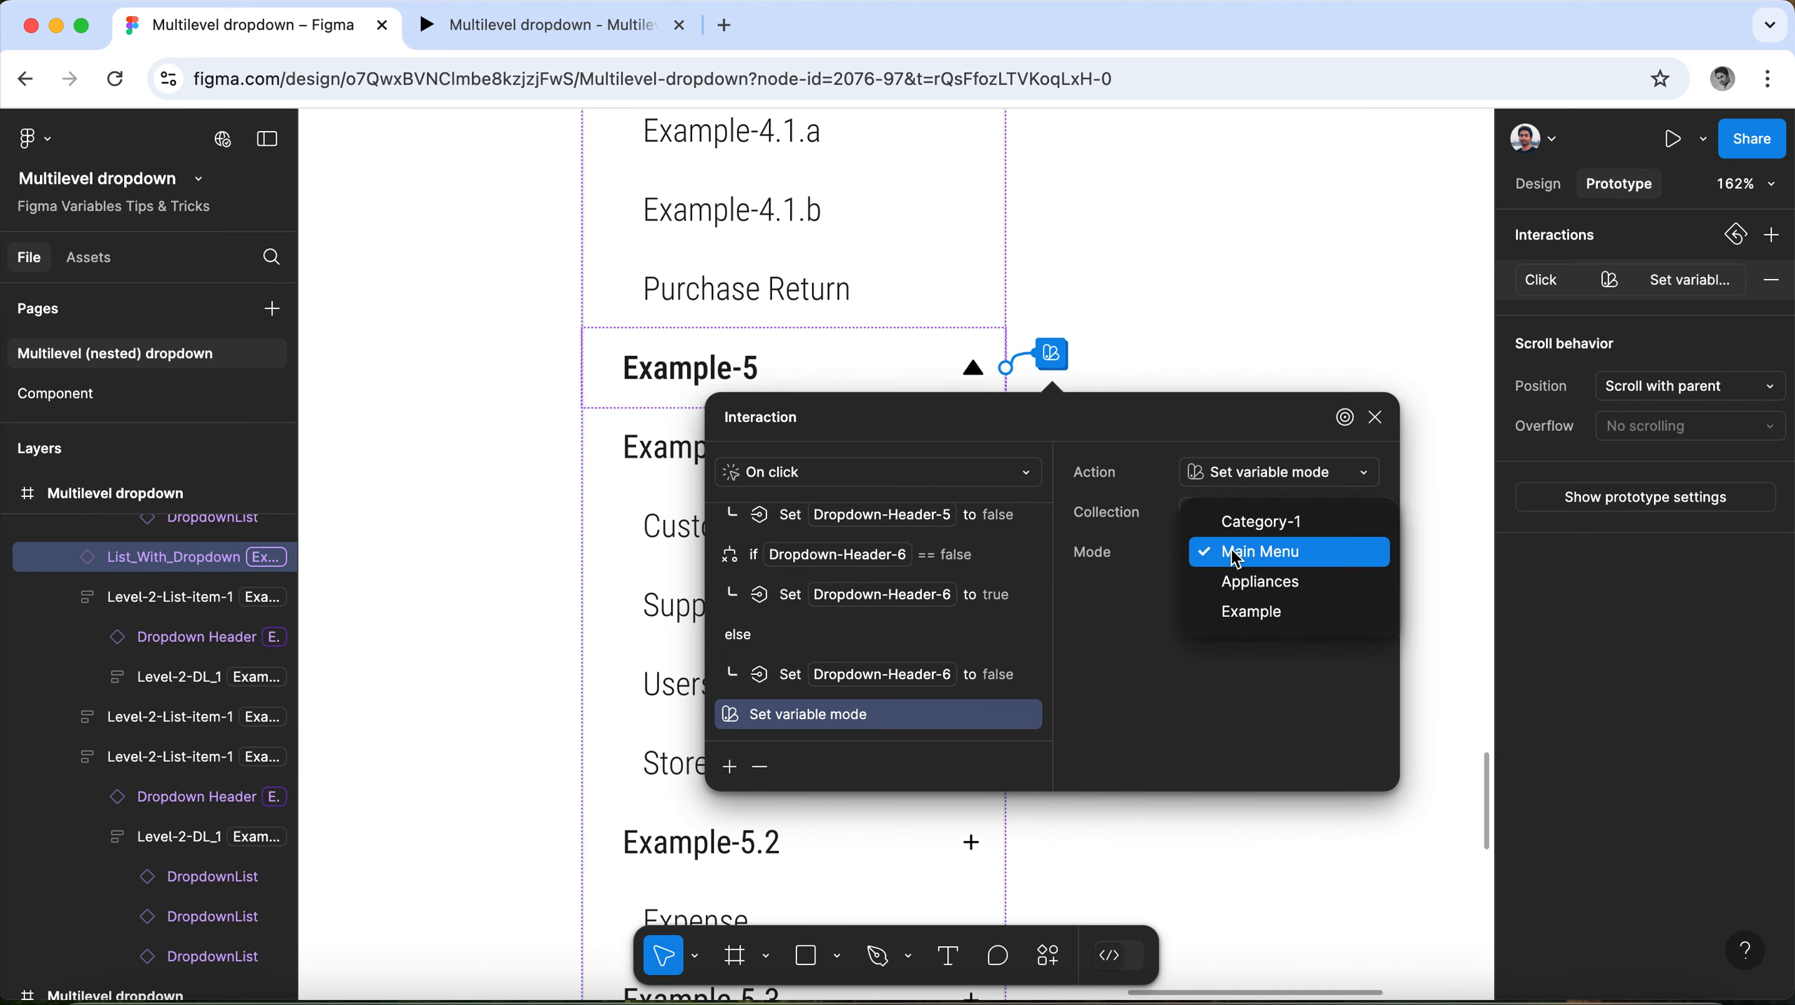
left_click(1251, 612)
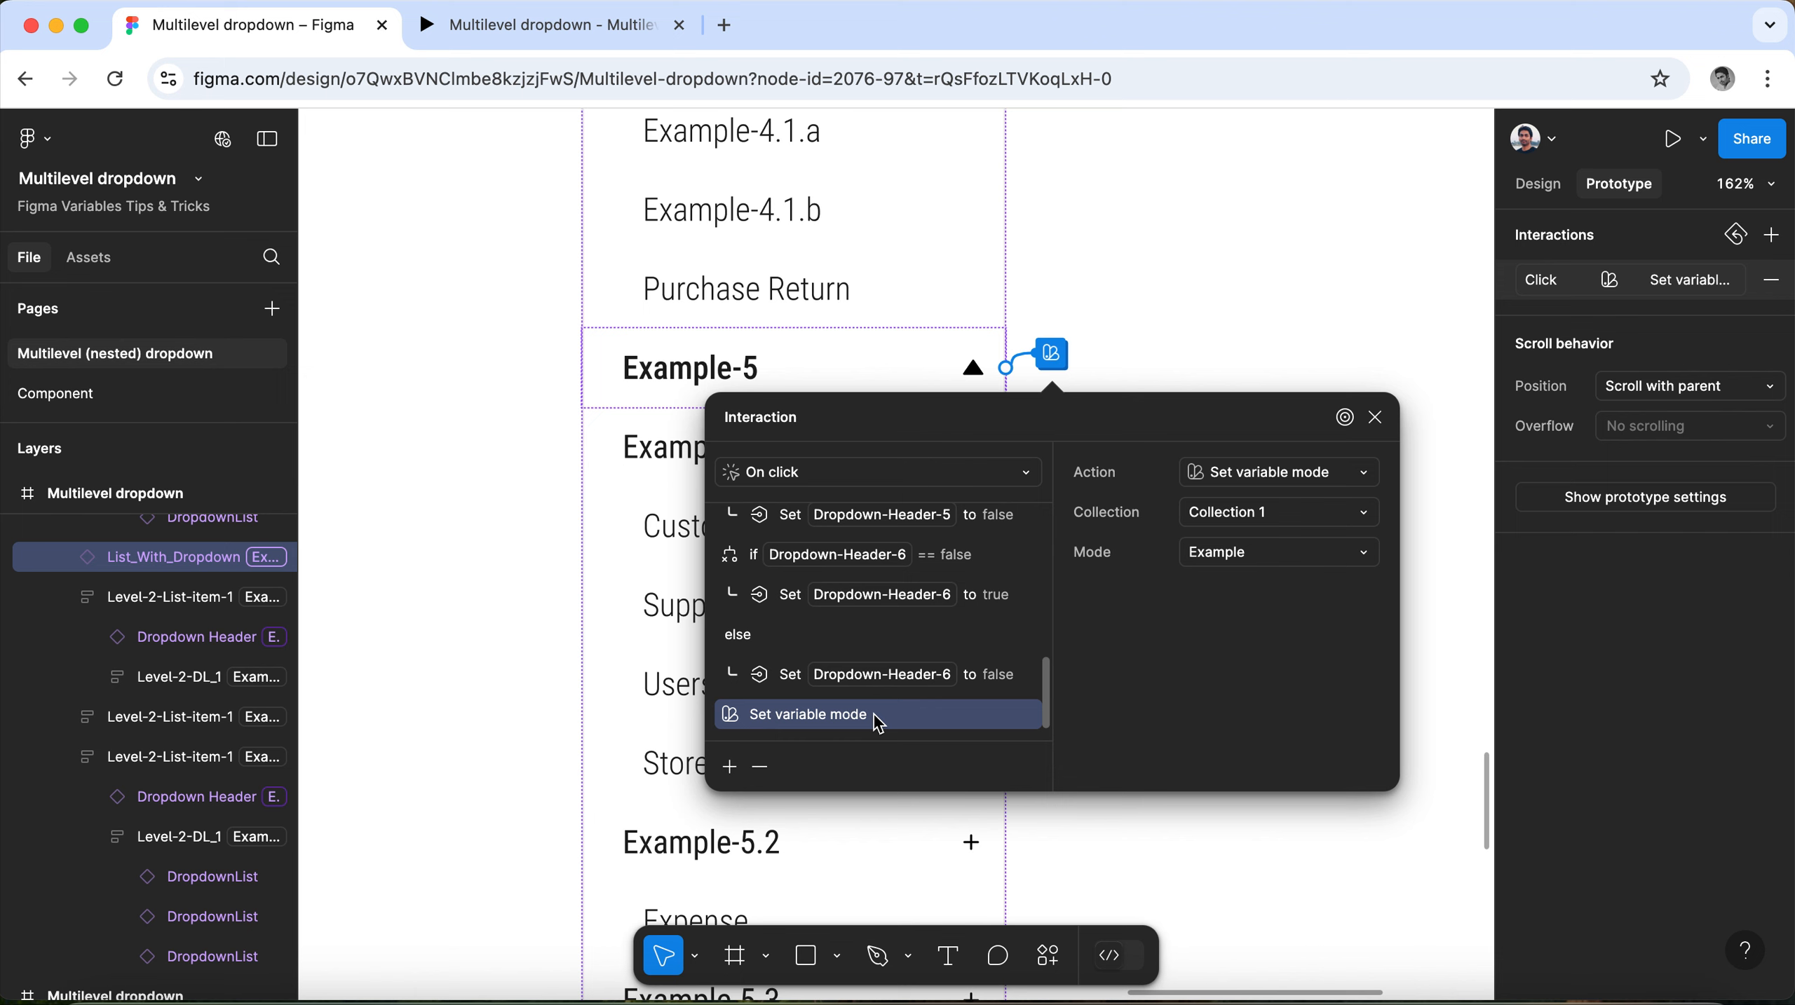
Move the new Set variable mode action directly above the Dropdown-Header-6 conditional and close the interaction settings.
left_click_drag(879, 722, 880, 555)
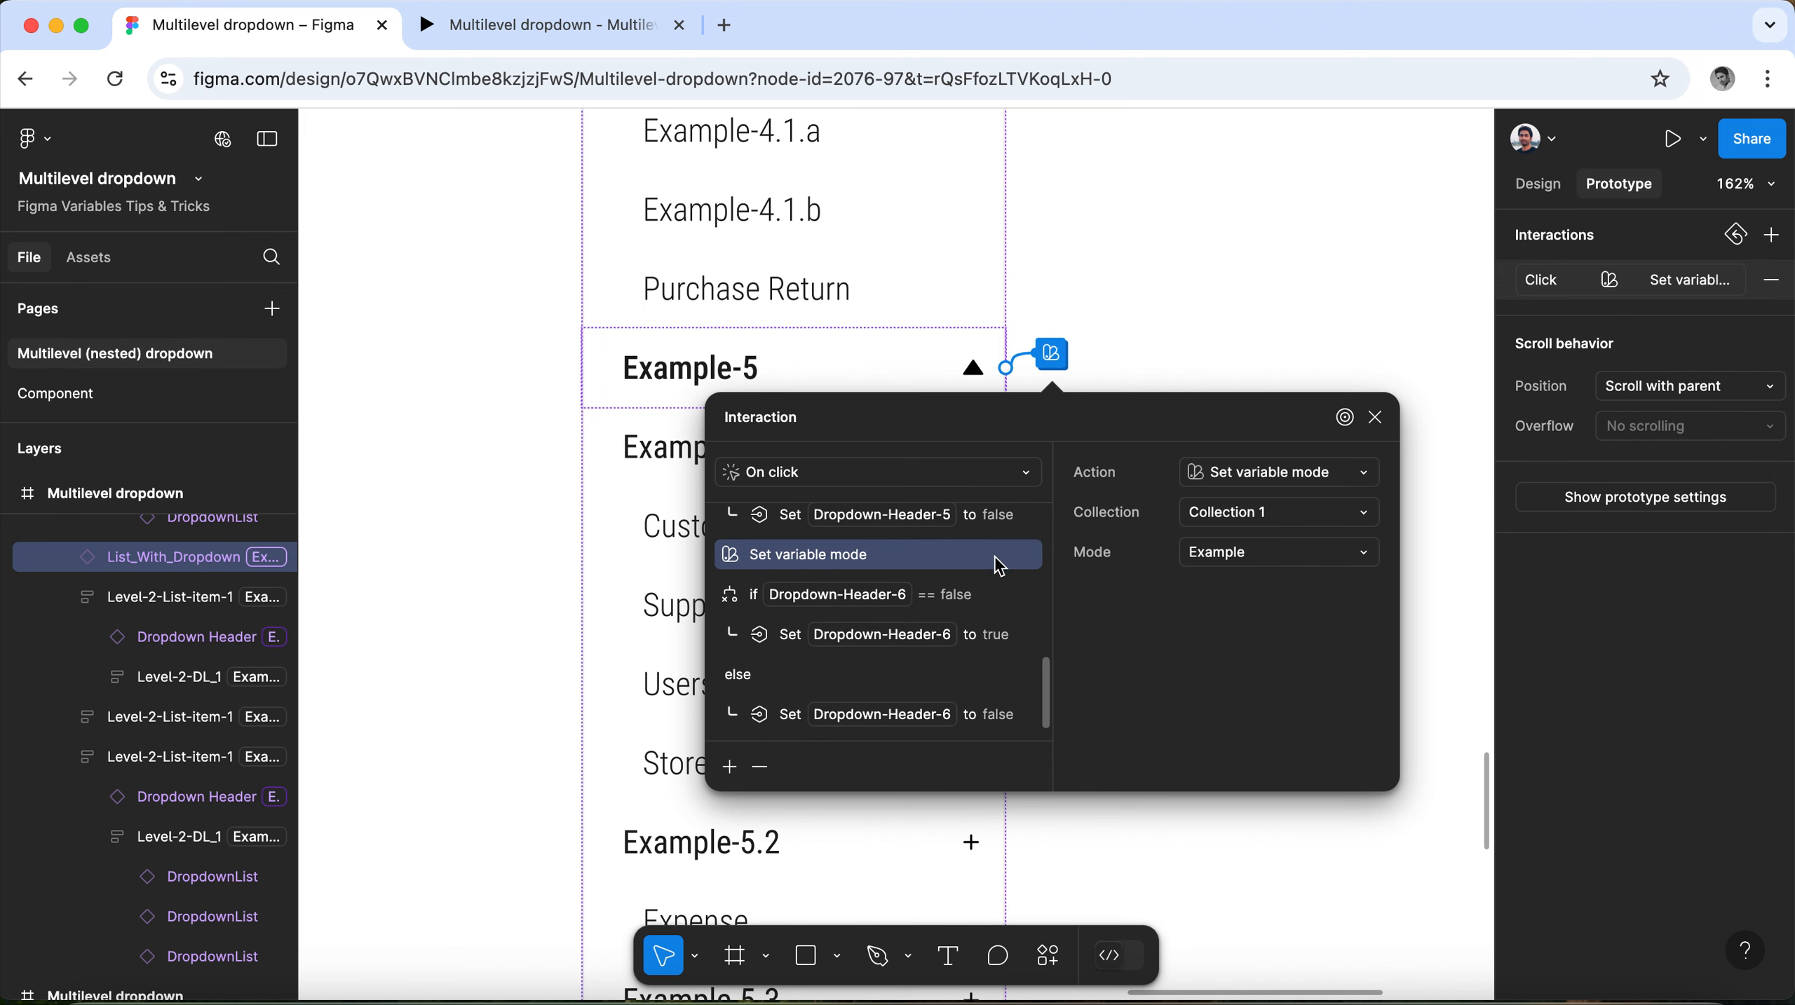
scroll(941, 644, "up", 1)
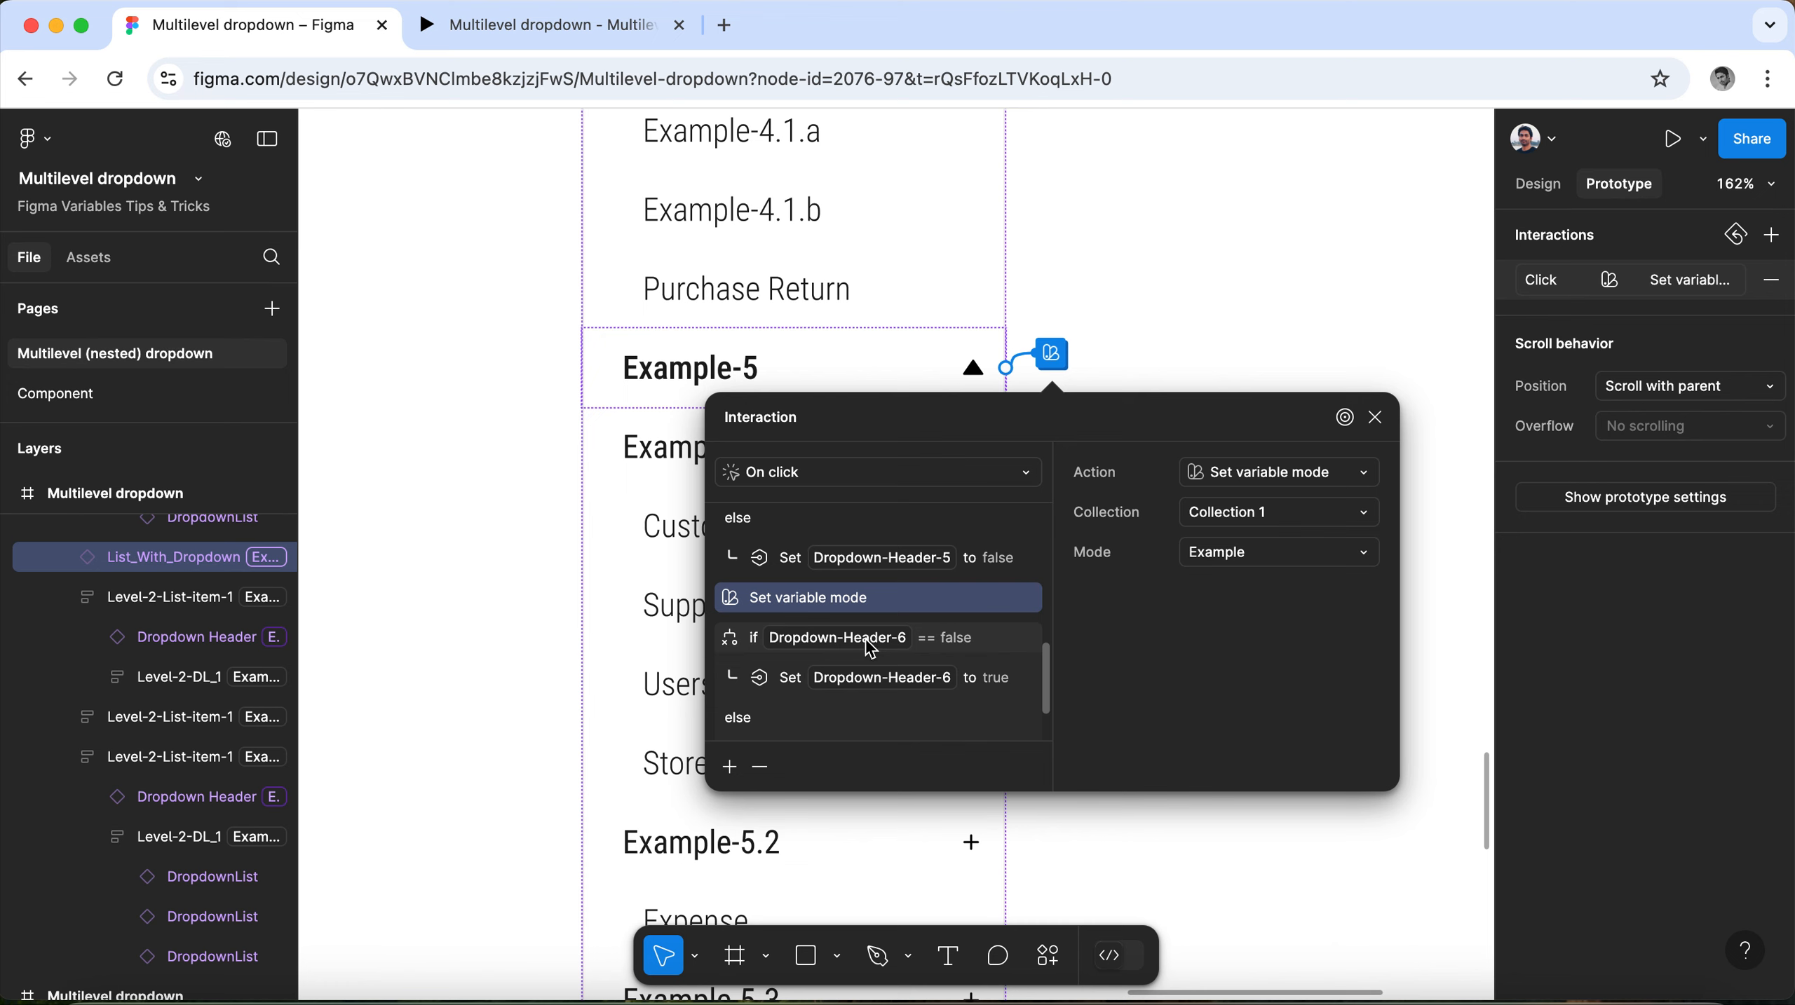
scroll(870, 644, "down", 1)
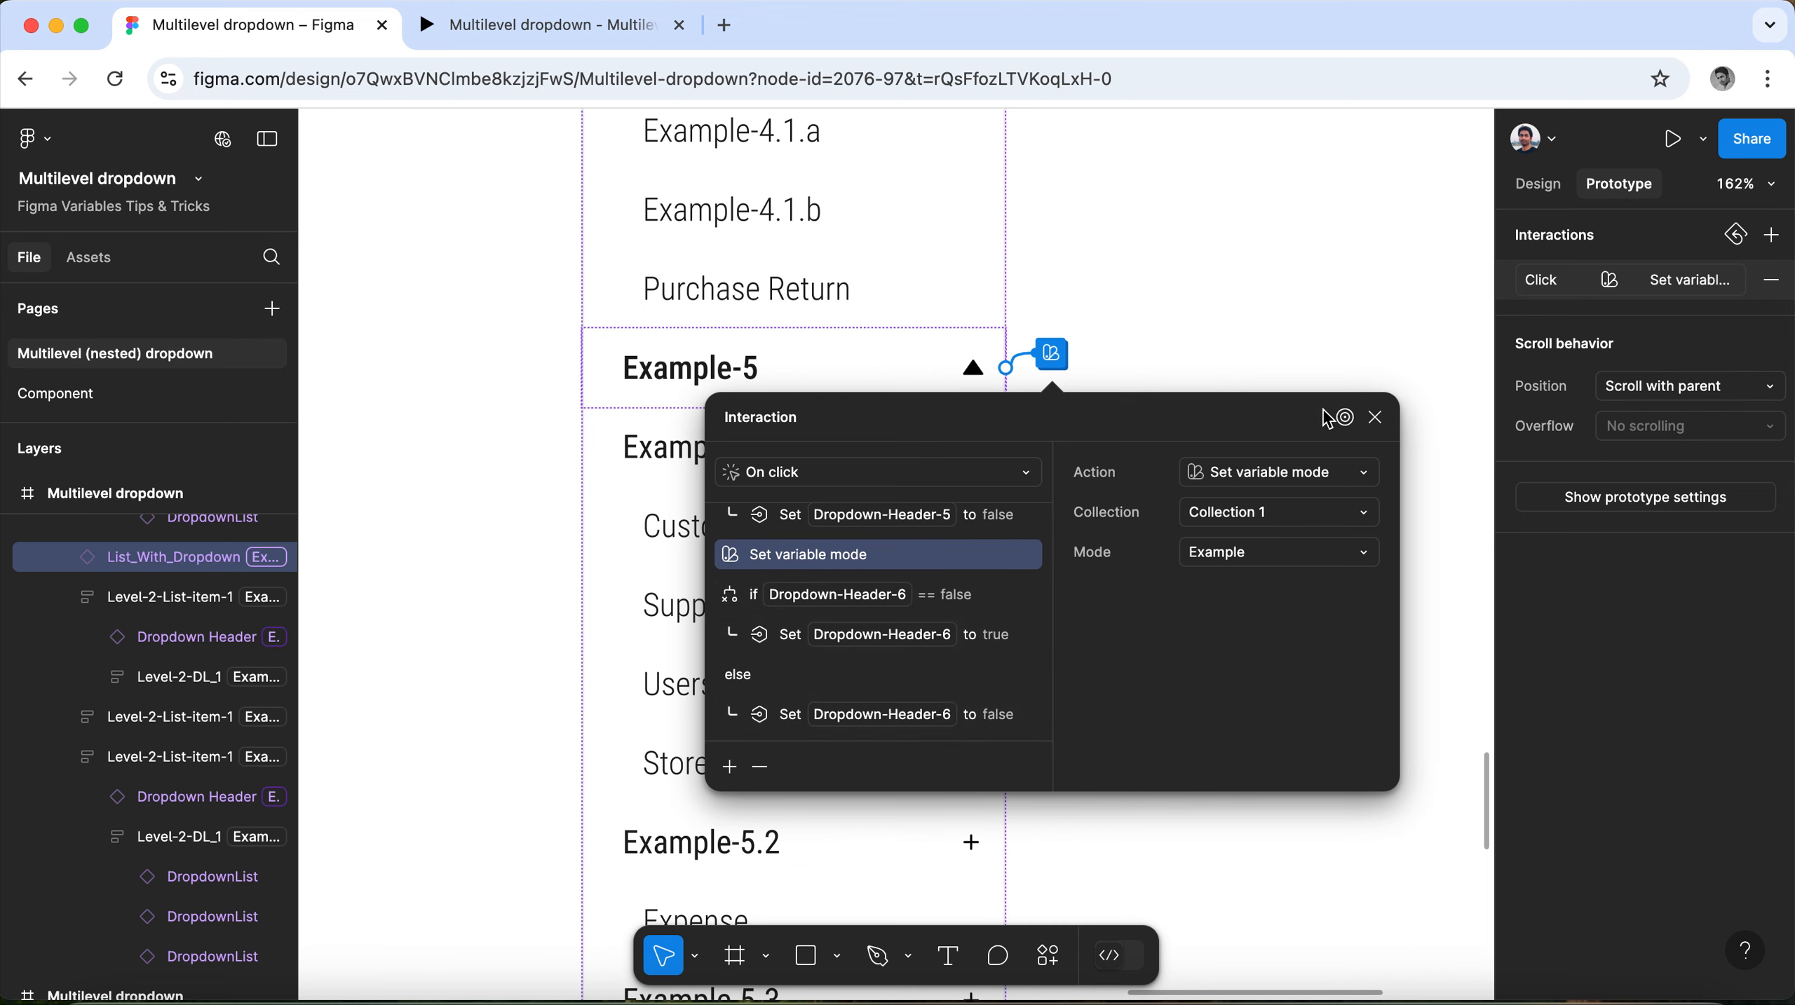
left_click(1374, 416)
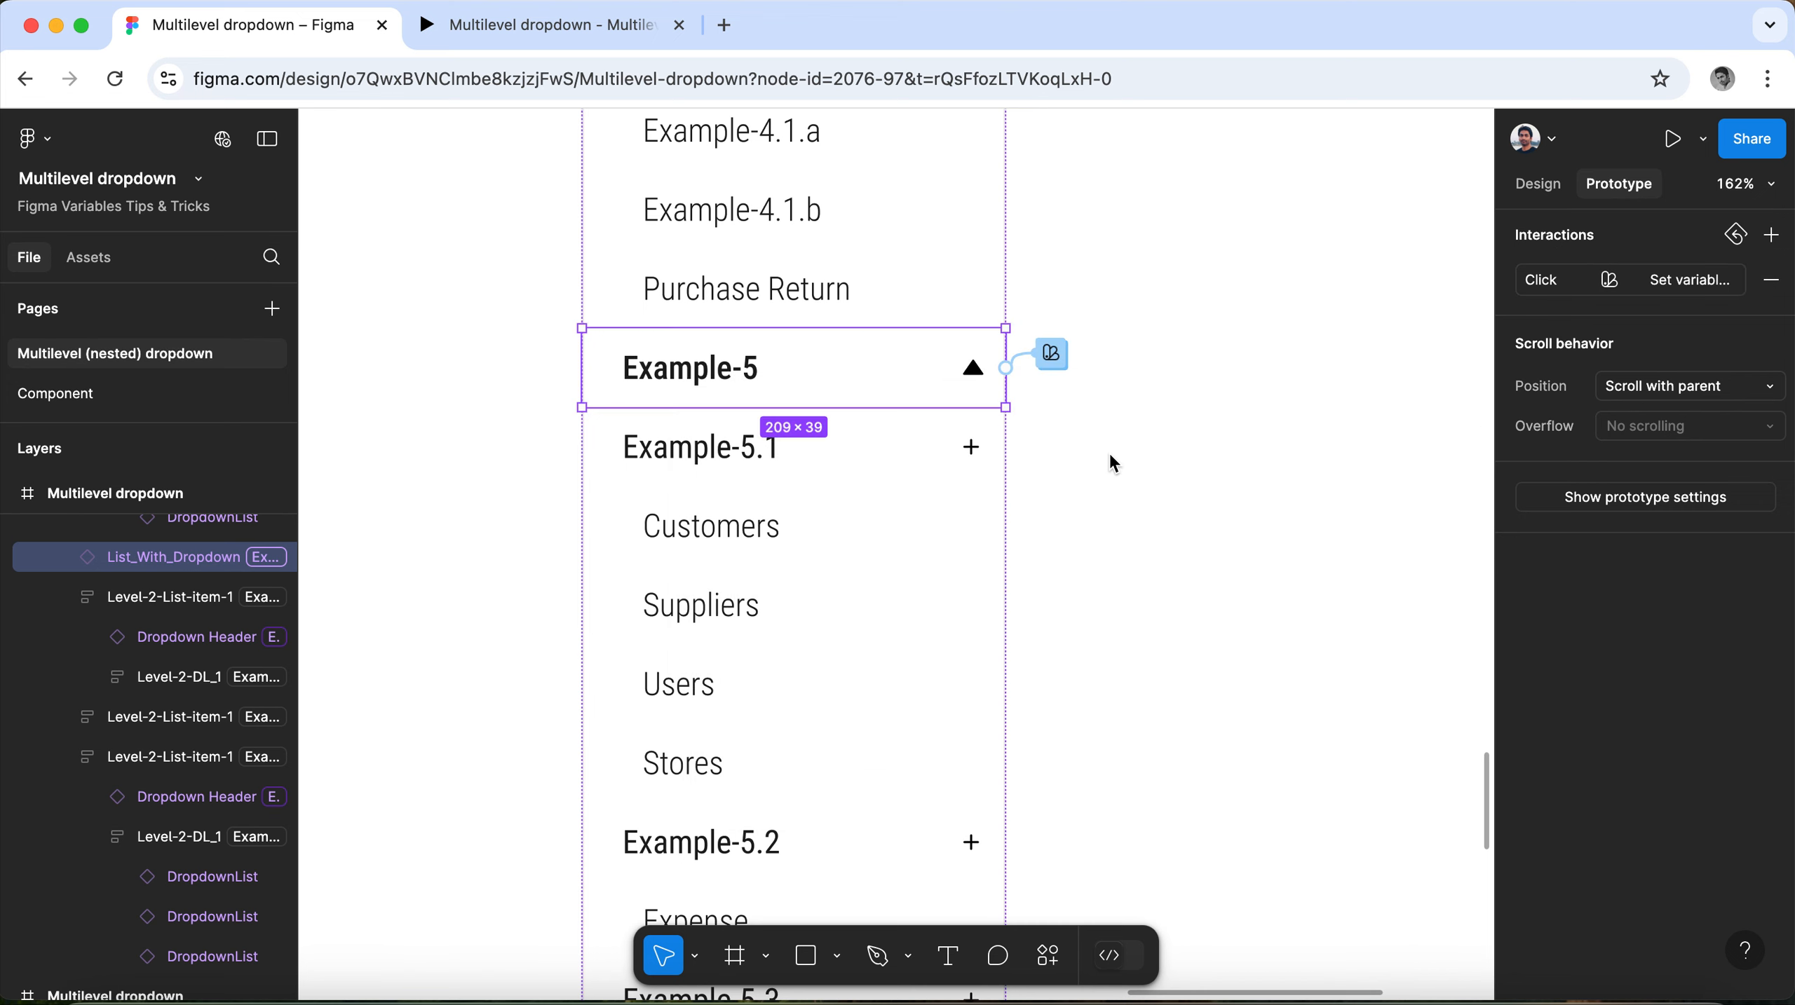
Deselect the Example-5 header and open the file's local variables table.
scroll(1110, 456, "down", 5)
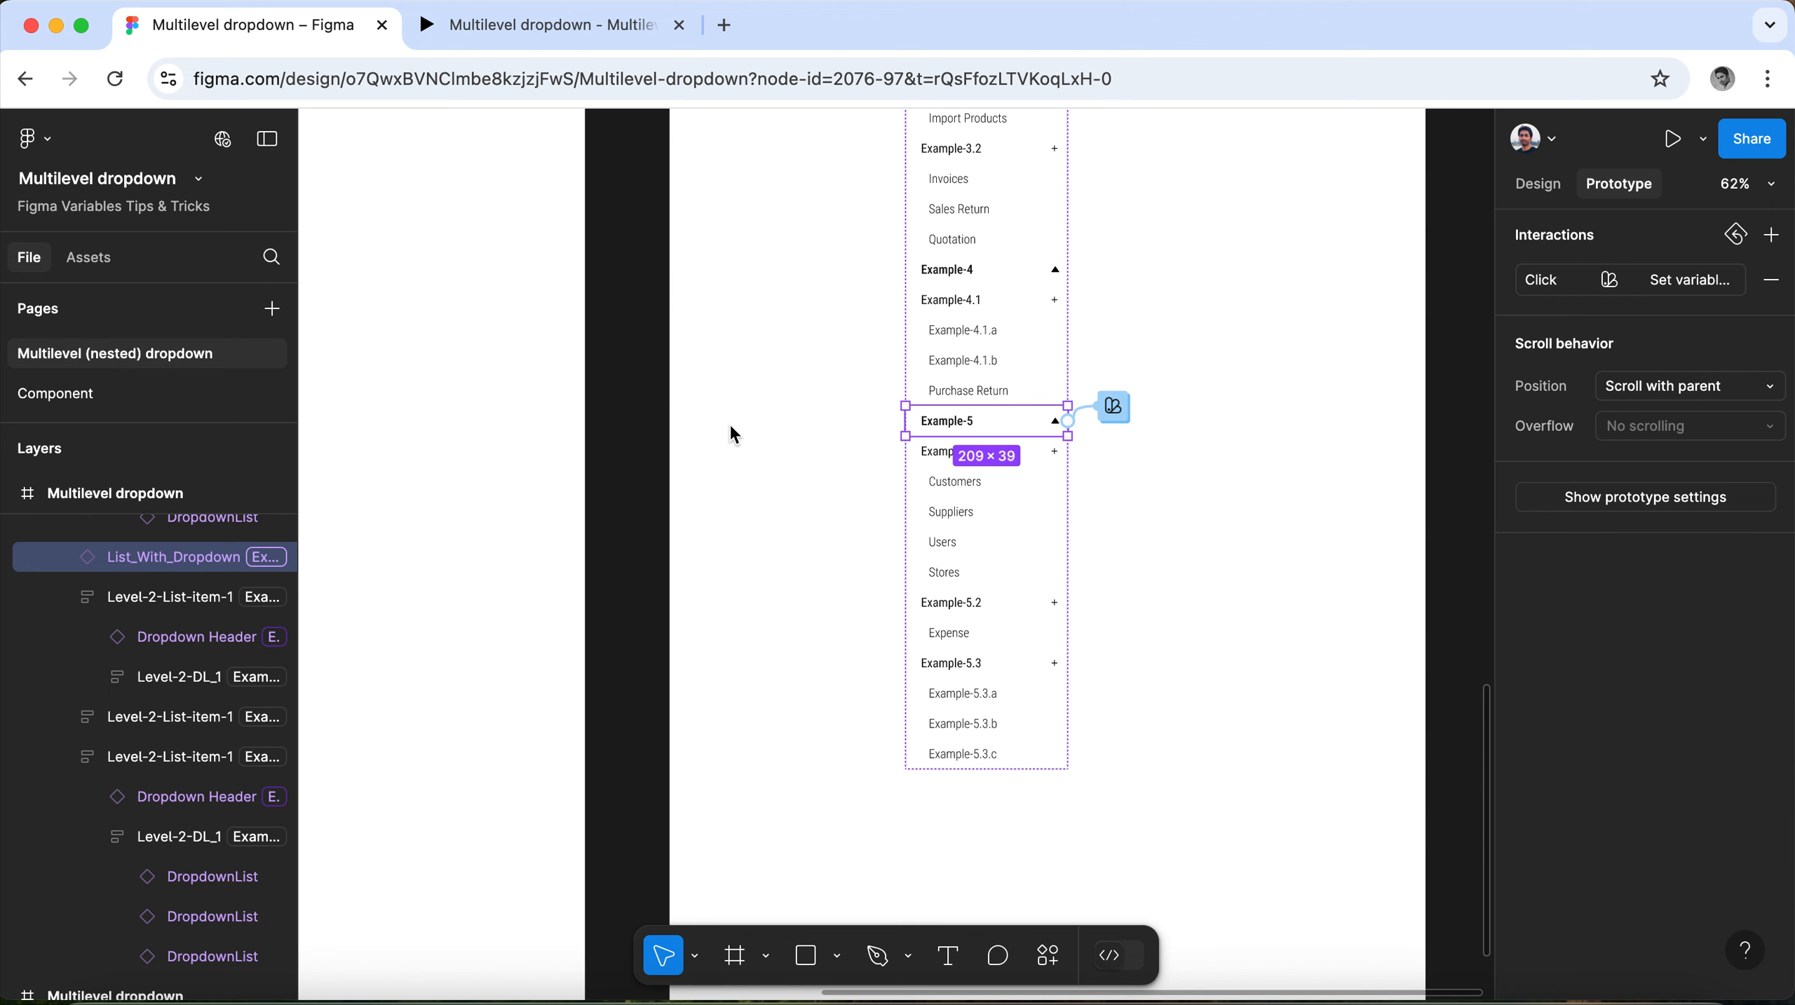
left_click(1538, 185)
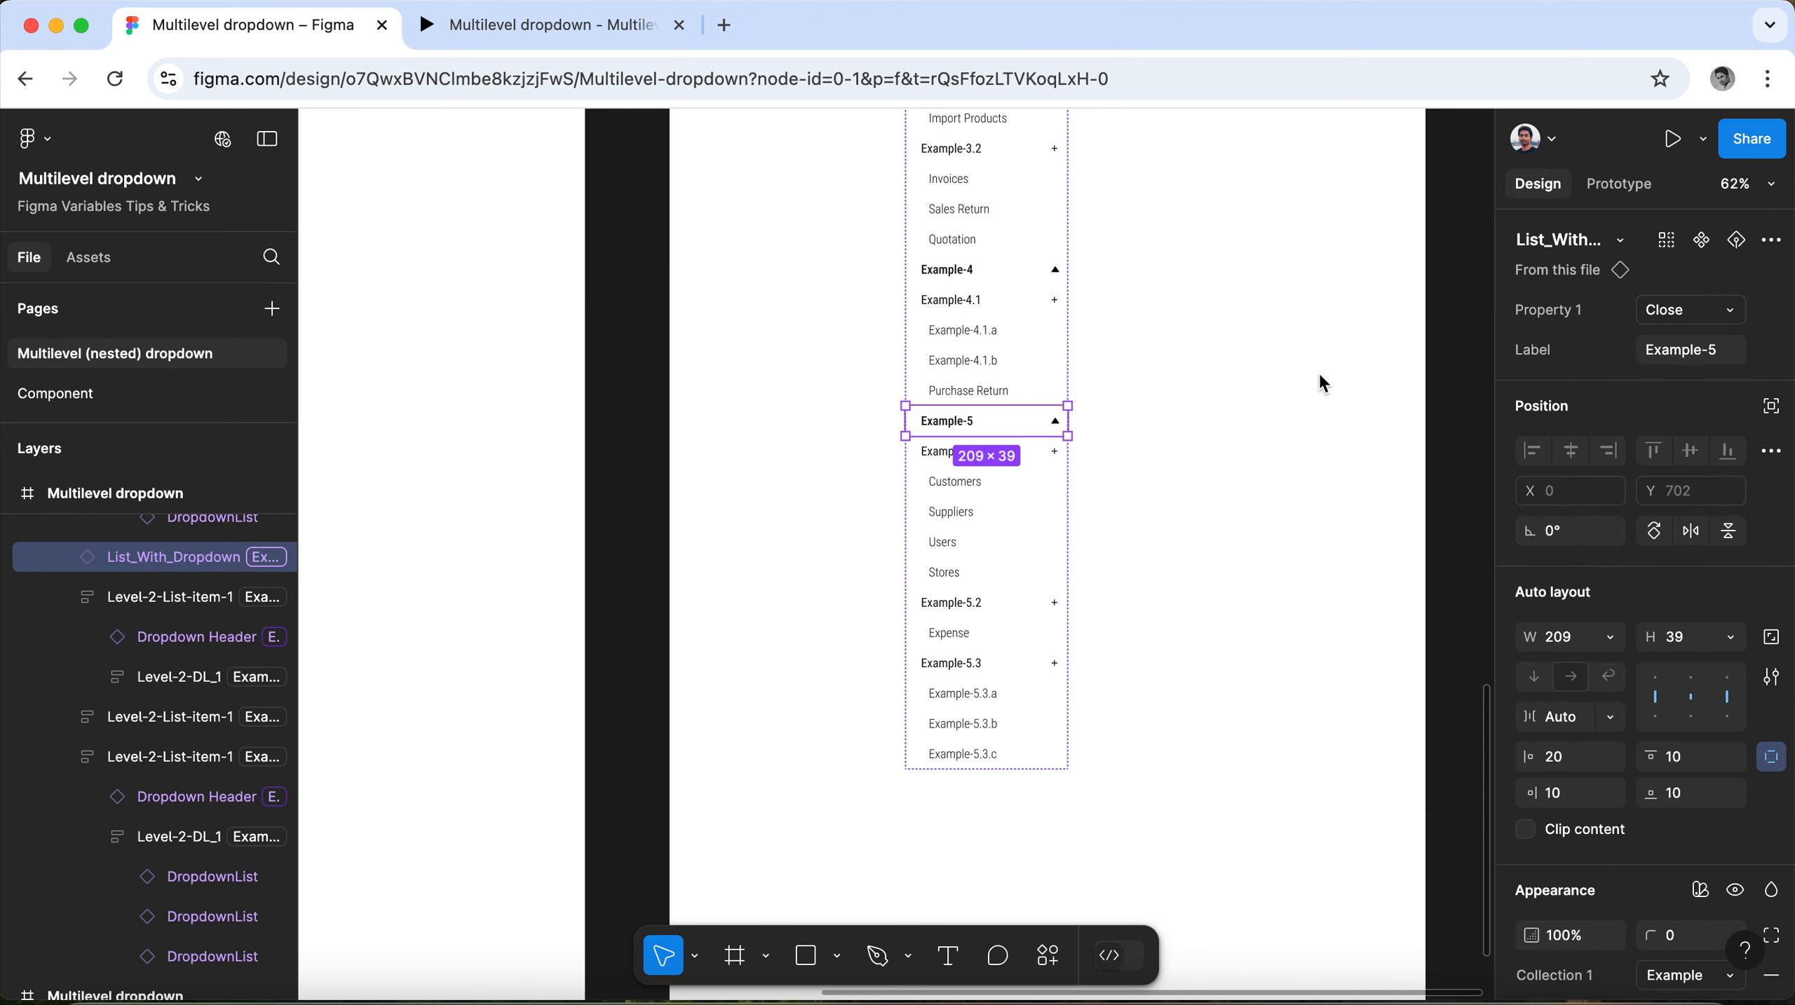
left_click(1320, 376)
left_click(1771, 341)
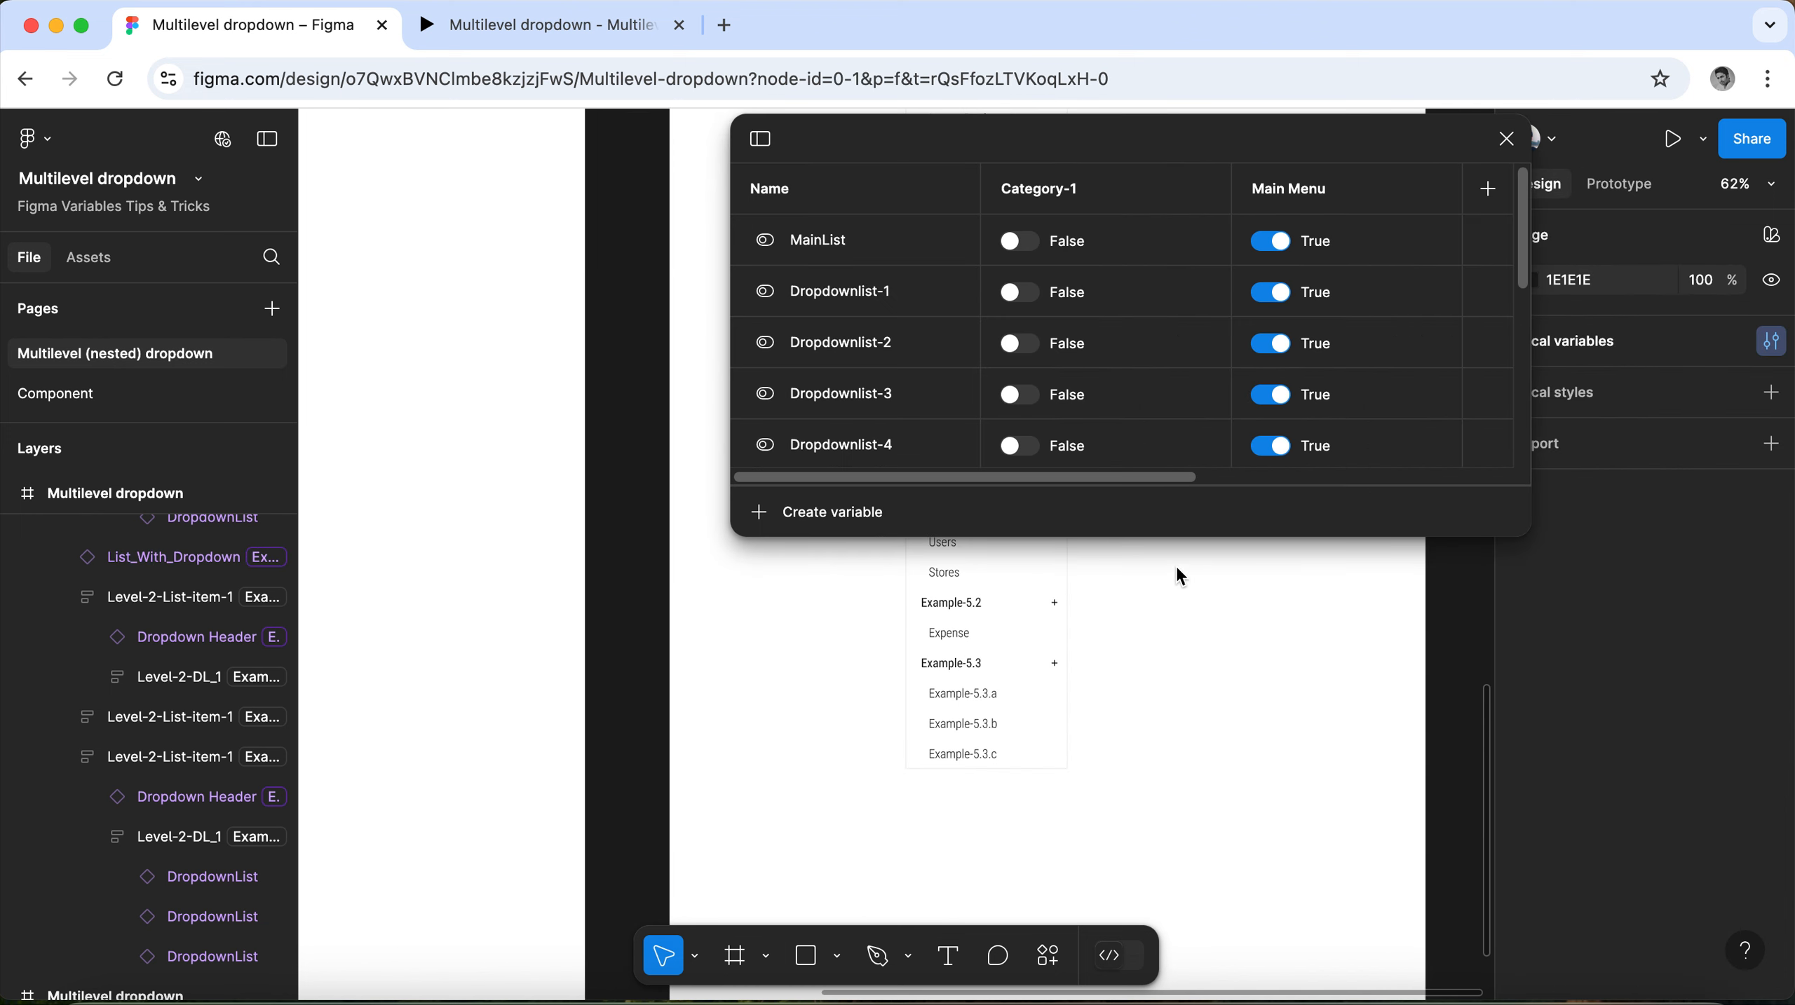
Set the Example mode value of Dropdownlist-6 to False in the local variables.
left_click(375, 485)
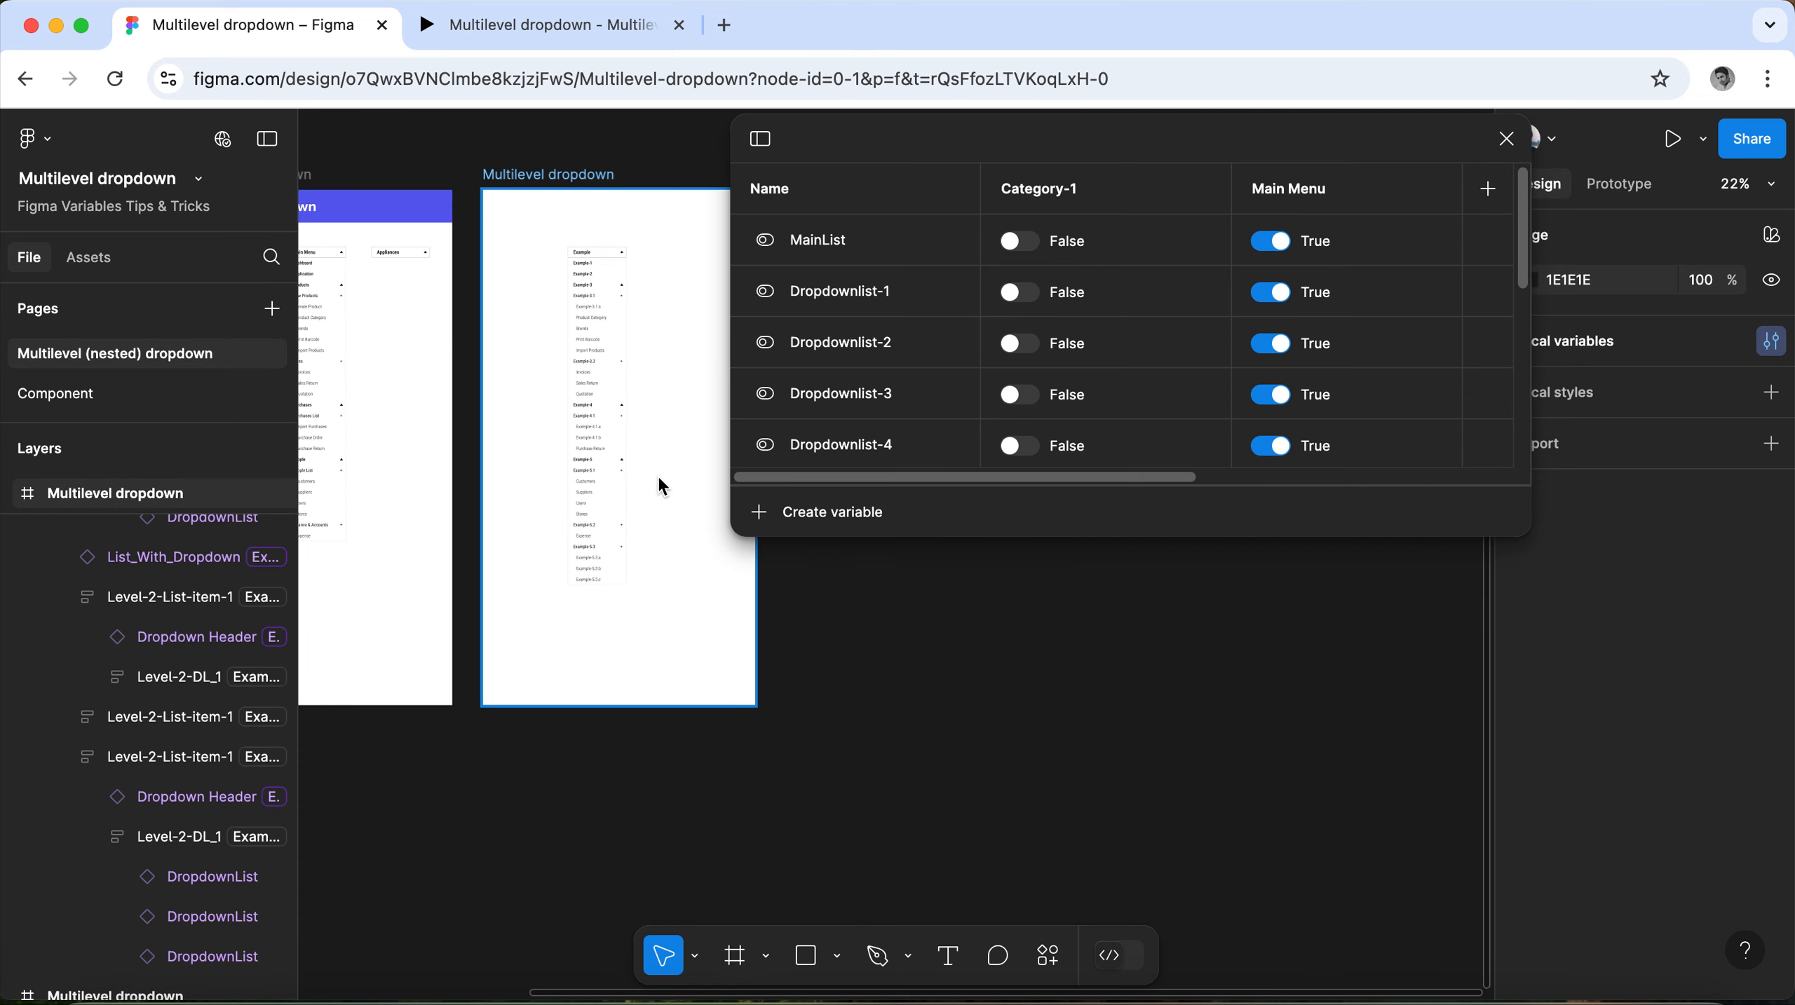
scroll(633, 394, "up", 3, "ctrl")
scroll(619, 415, "down", 10)
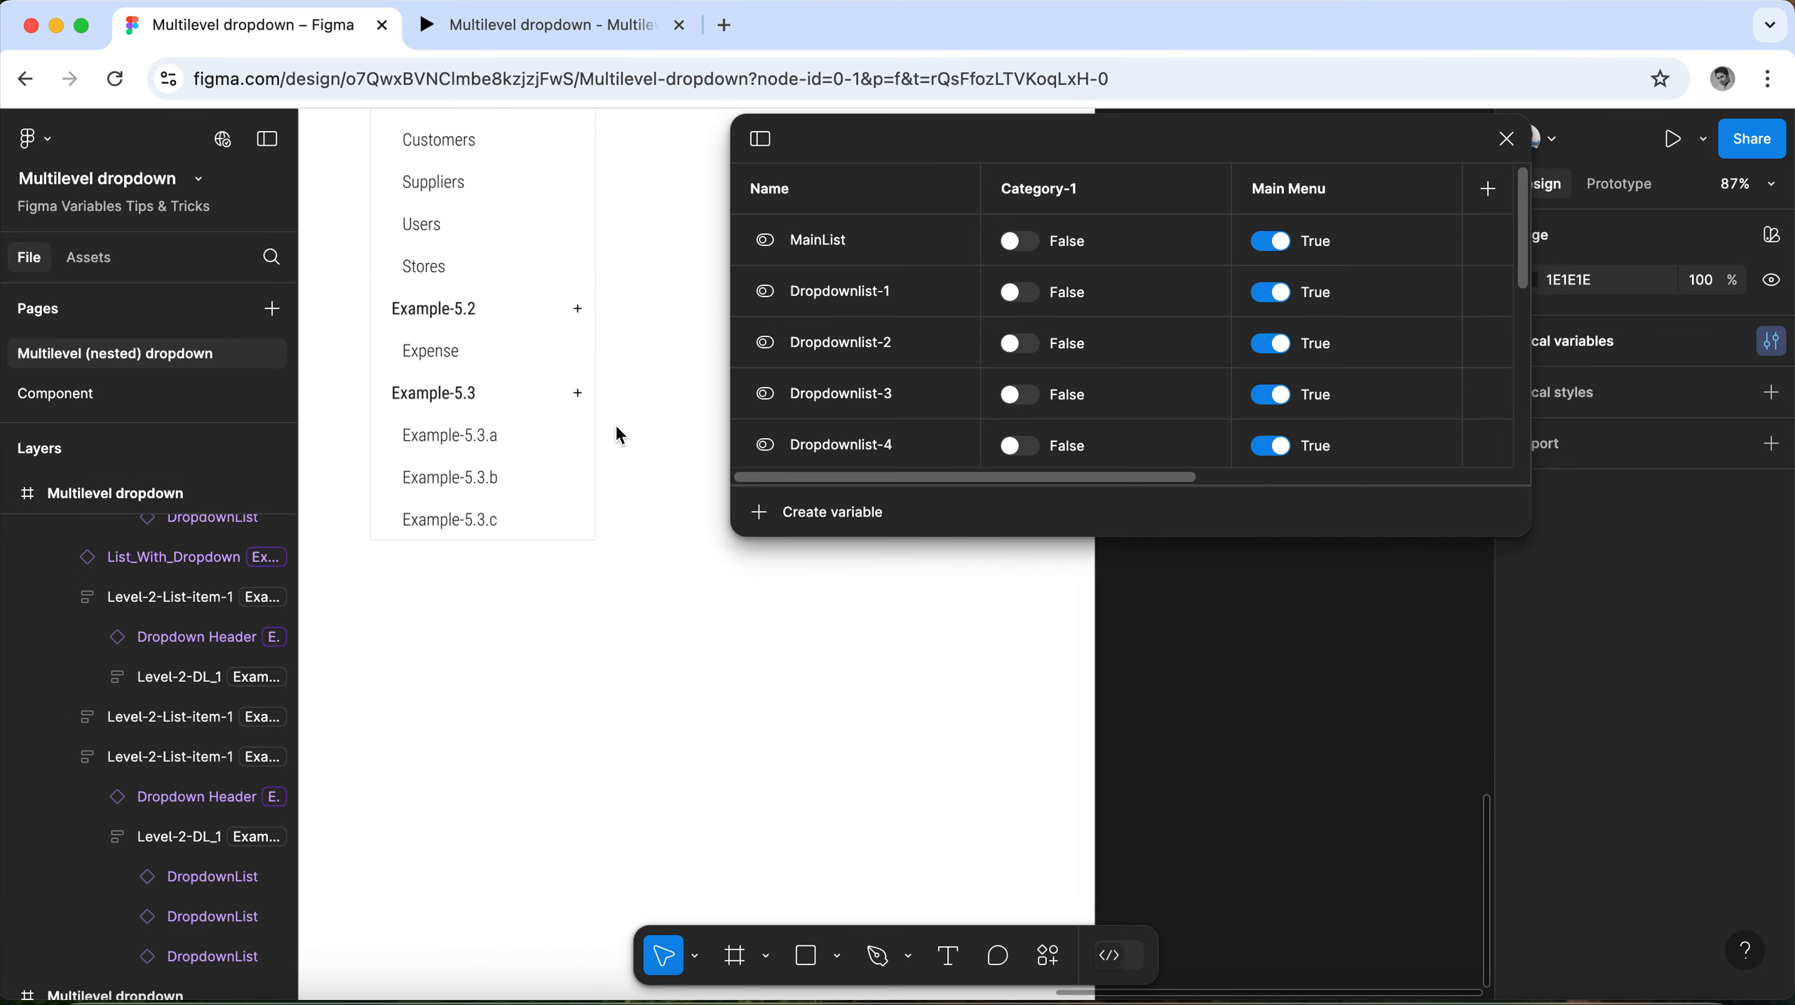
scroll(562, 479, "up", 3, "ctrl")
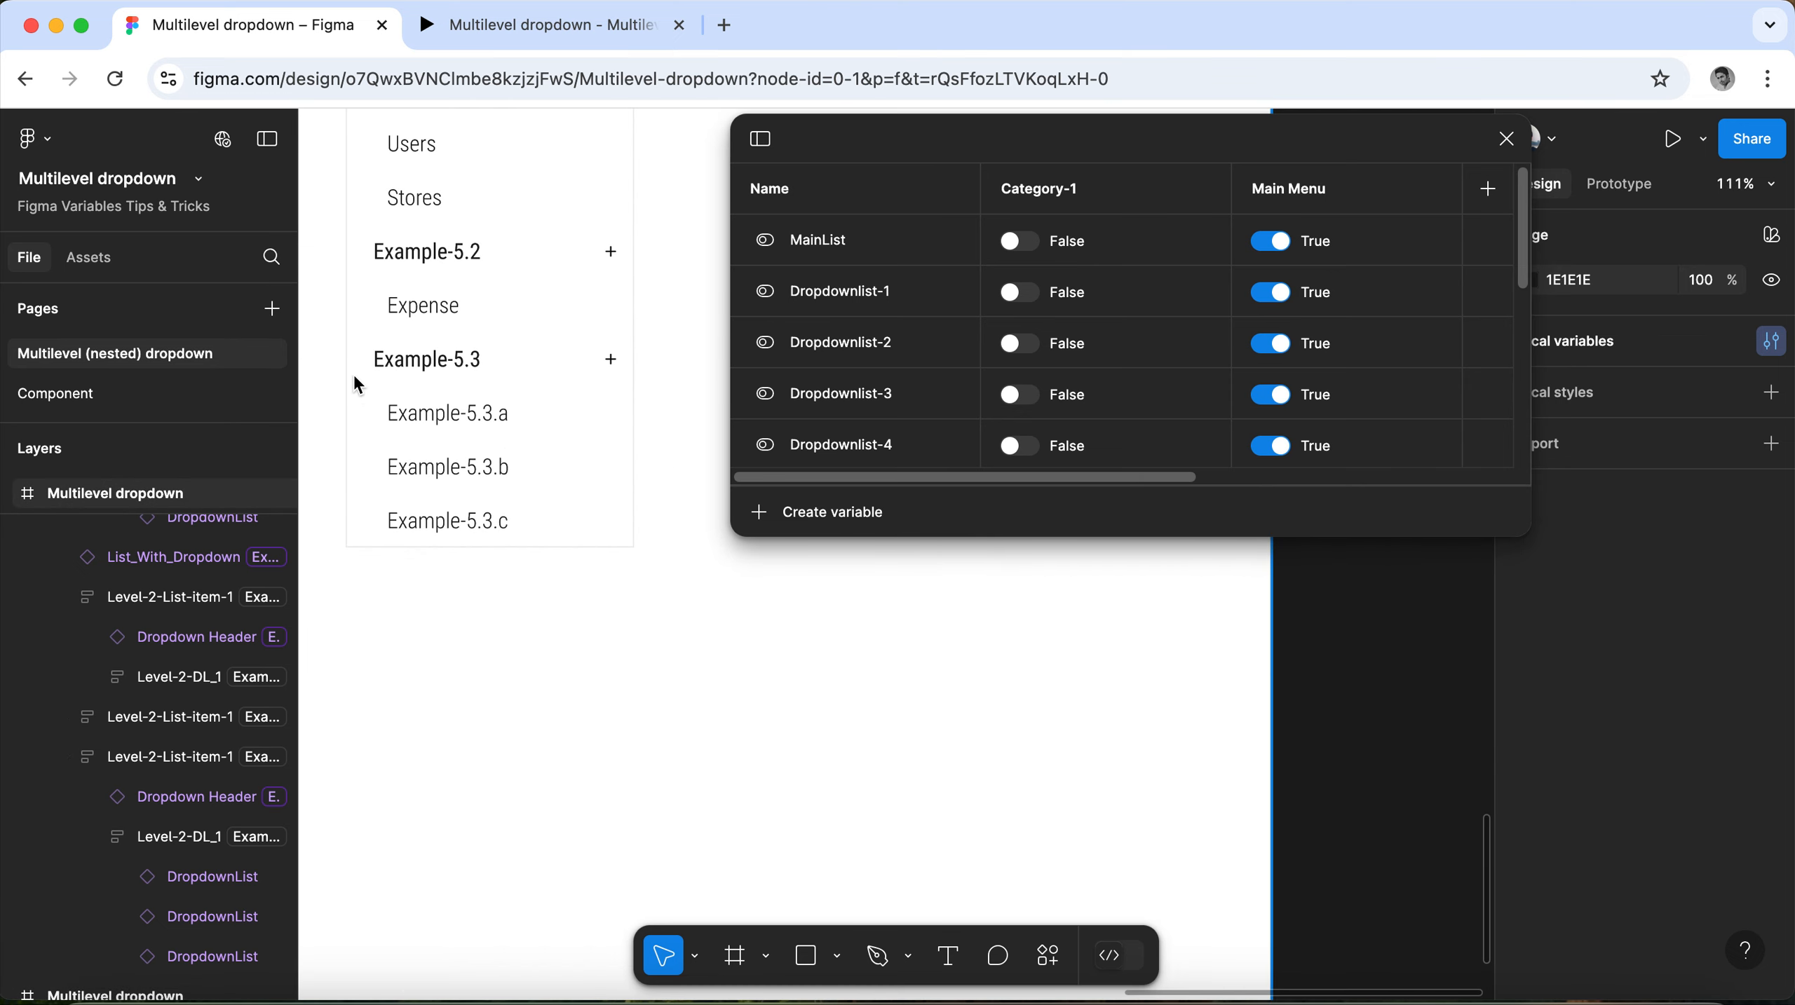
scroll(354, 372, "up", 5, "ctrl")
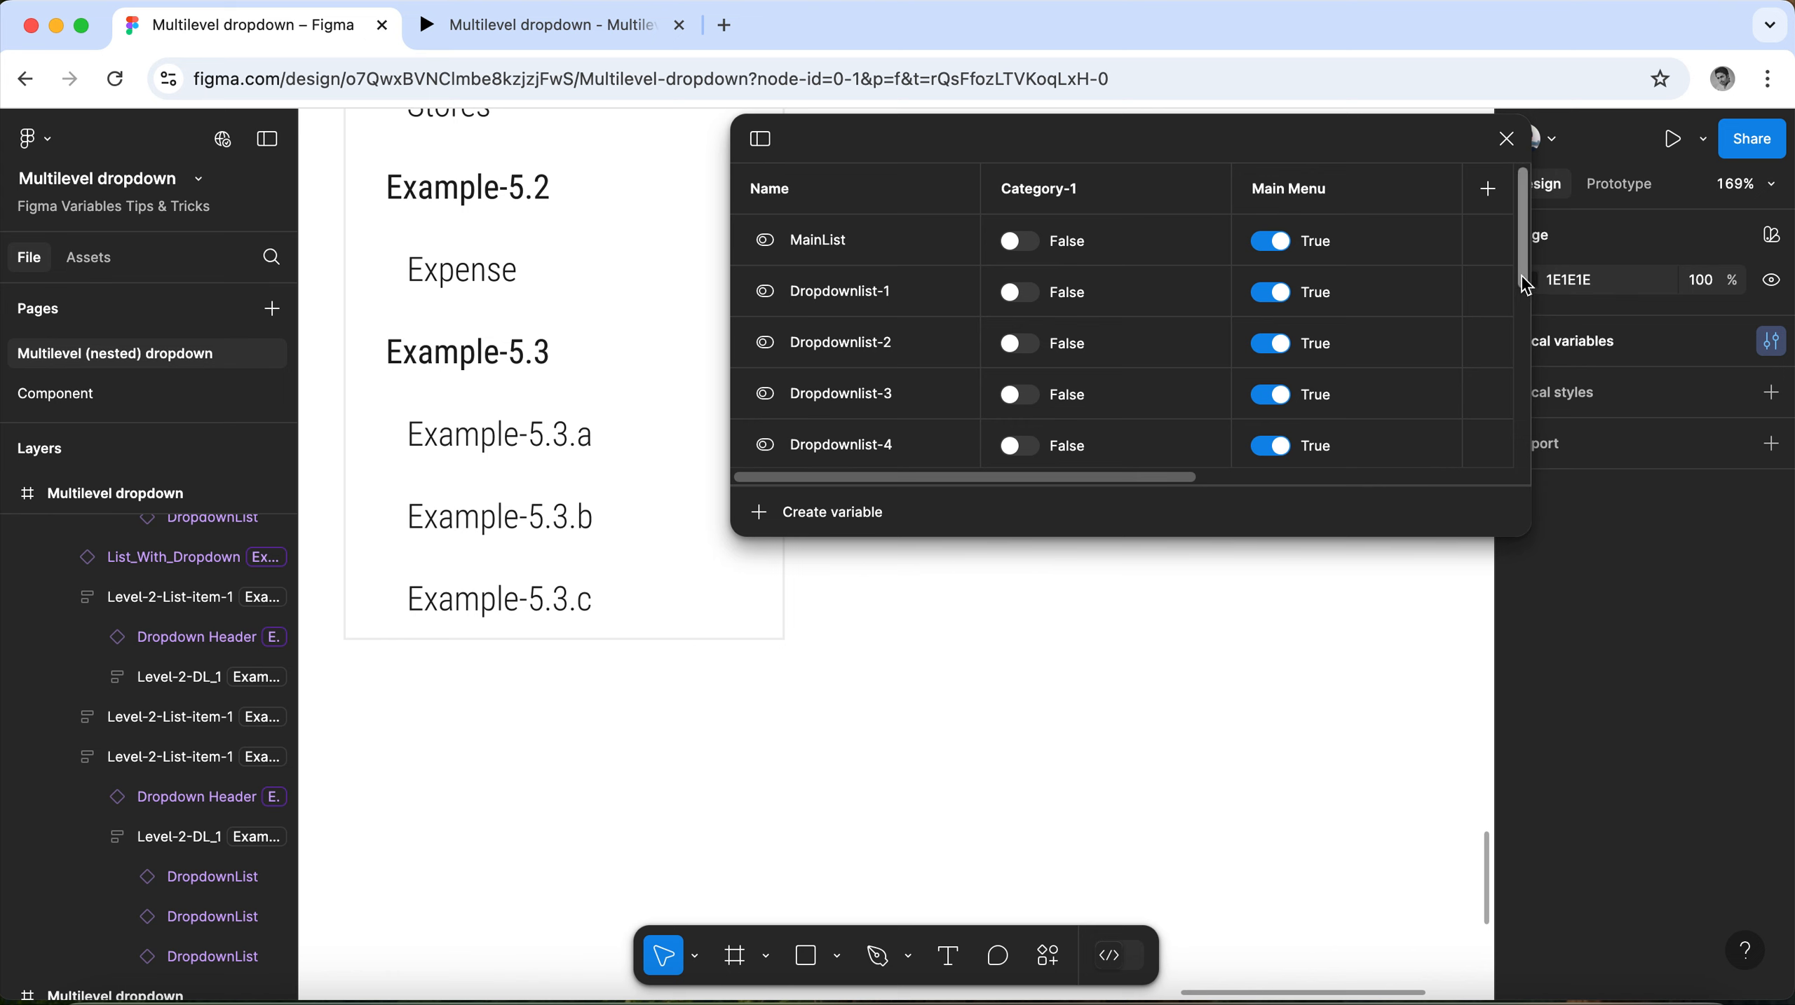
left_click_drag(1524, 286, 1518, 473)
left_click_drag(1194, 478, 1505, 481)
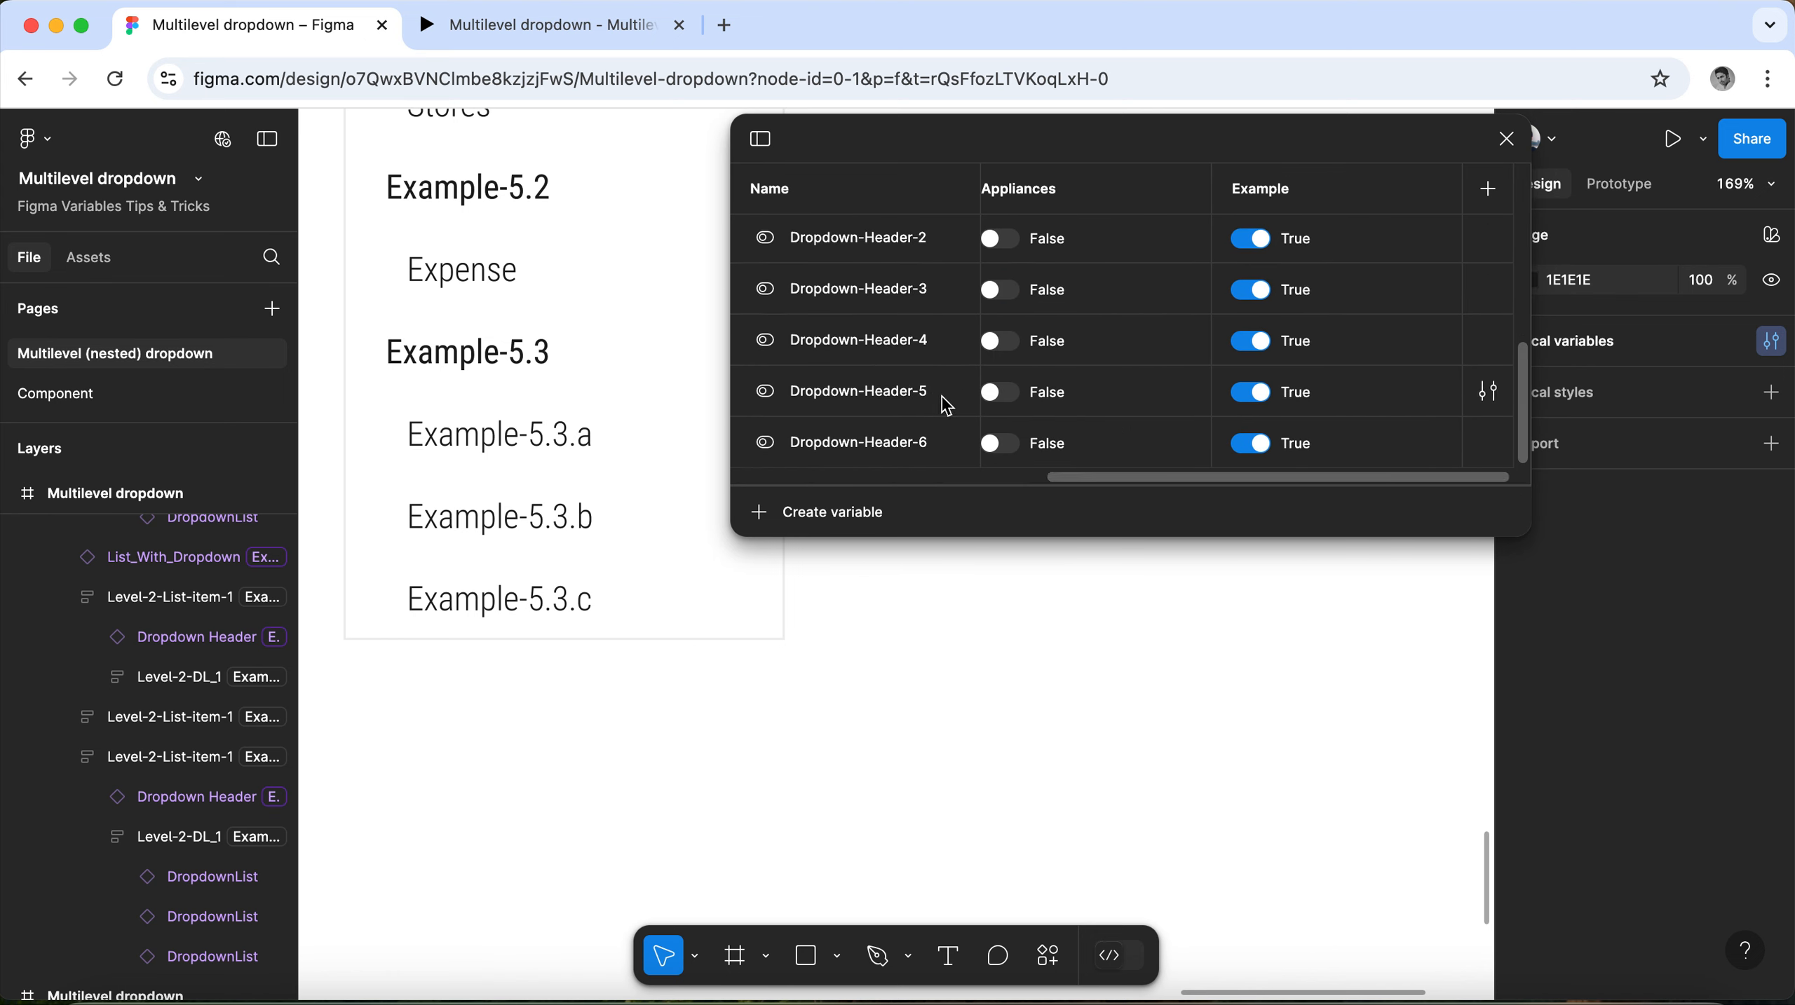
scroll(1225, 423, "up", 3)
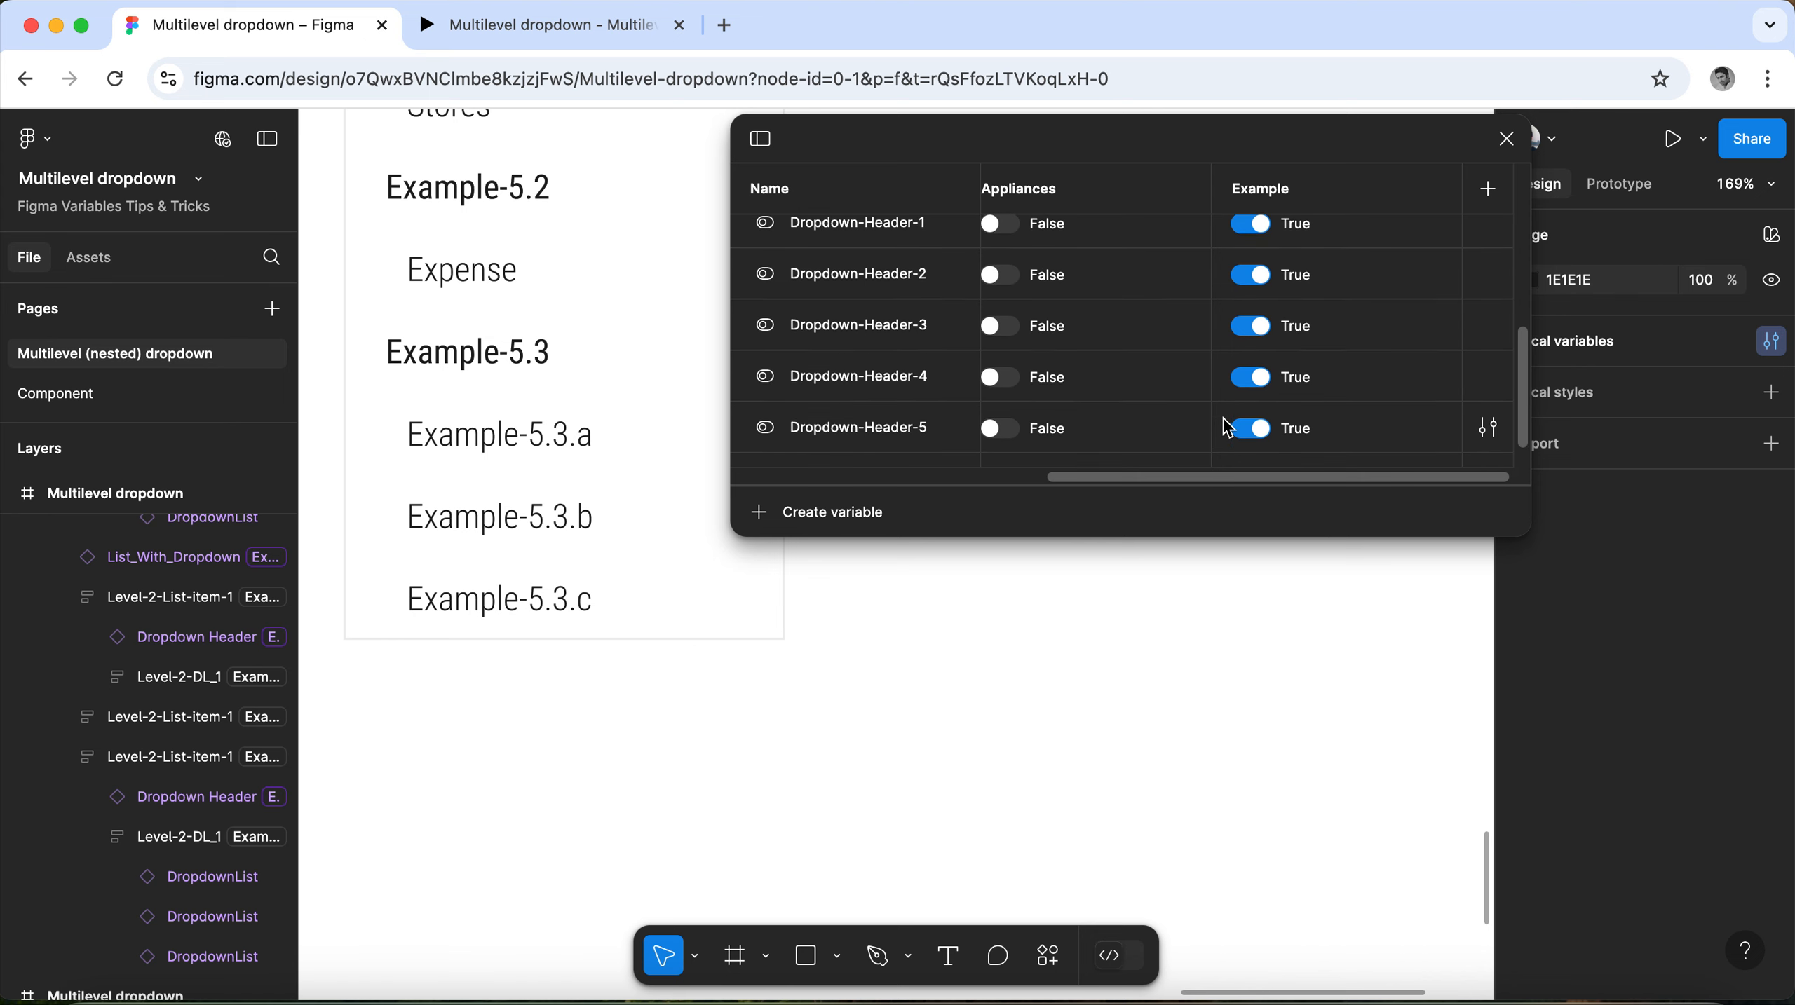
scroll(1228, 428, "up", 3)
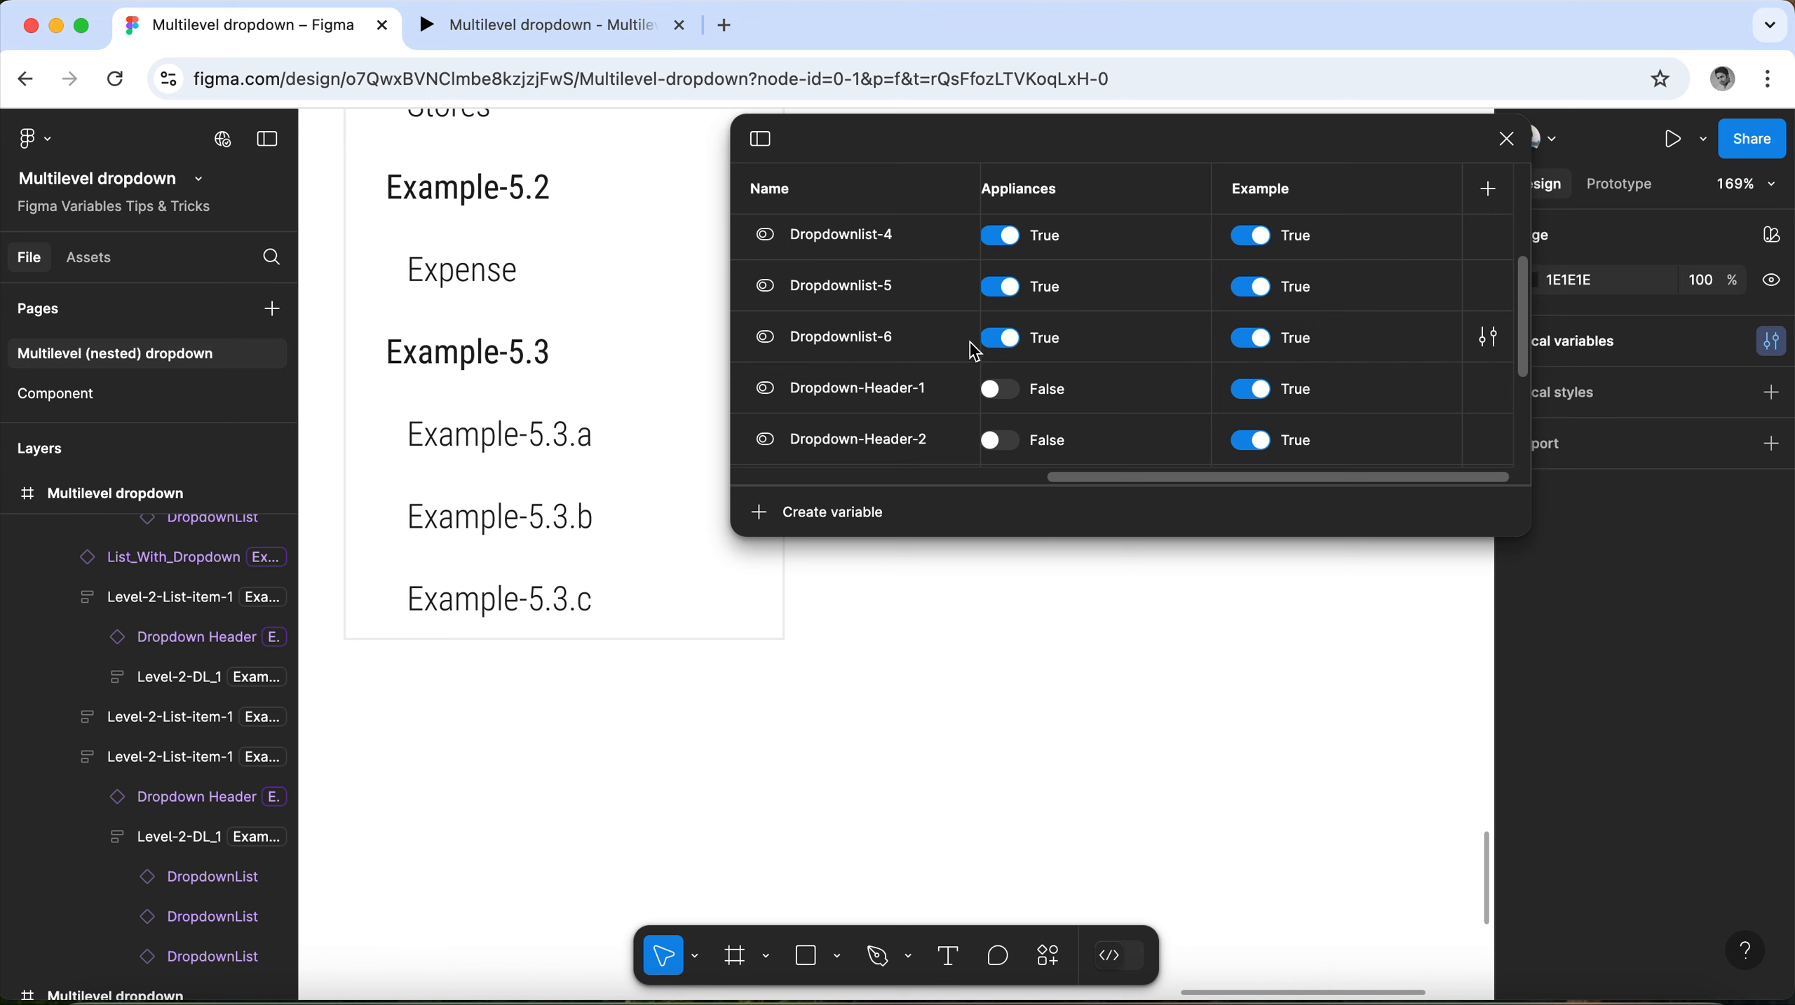
left_click(1252, 339)
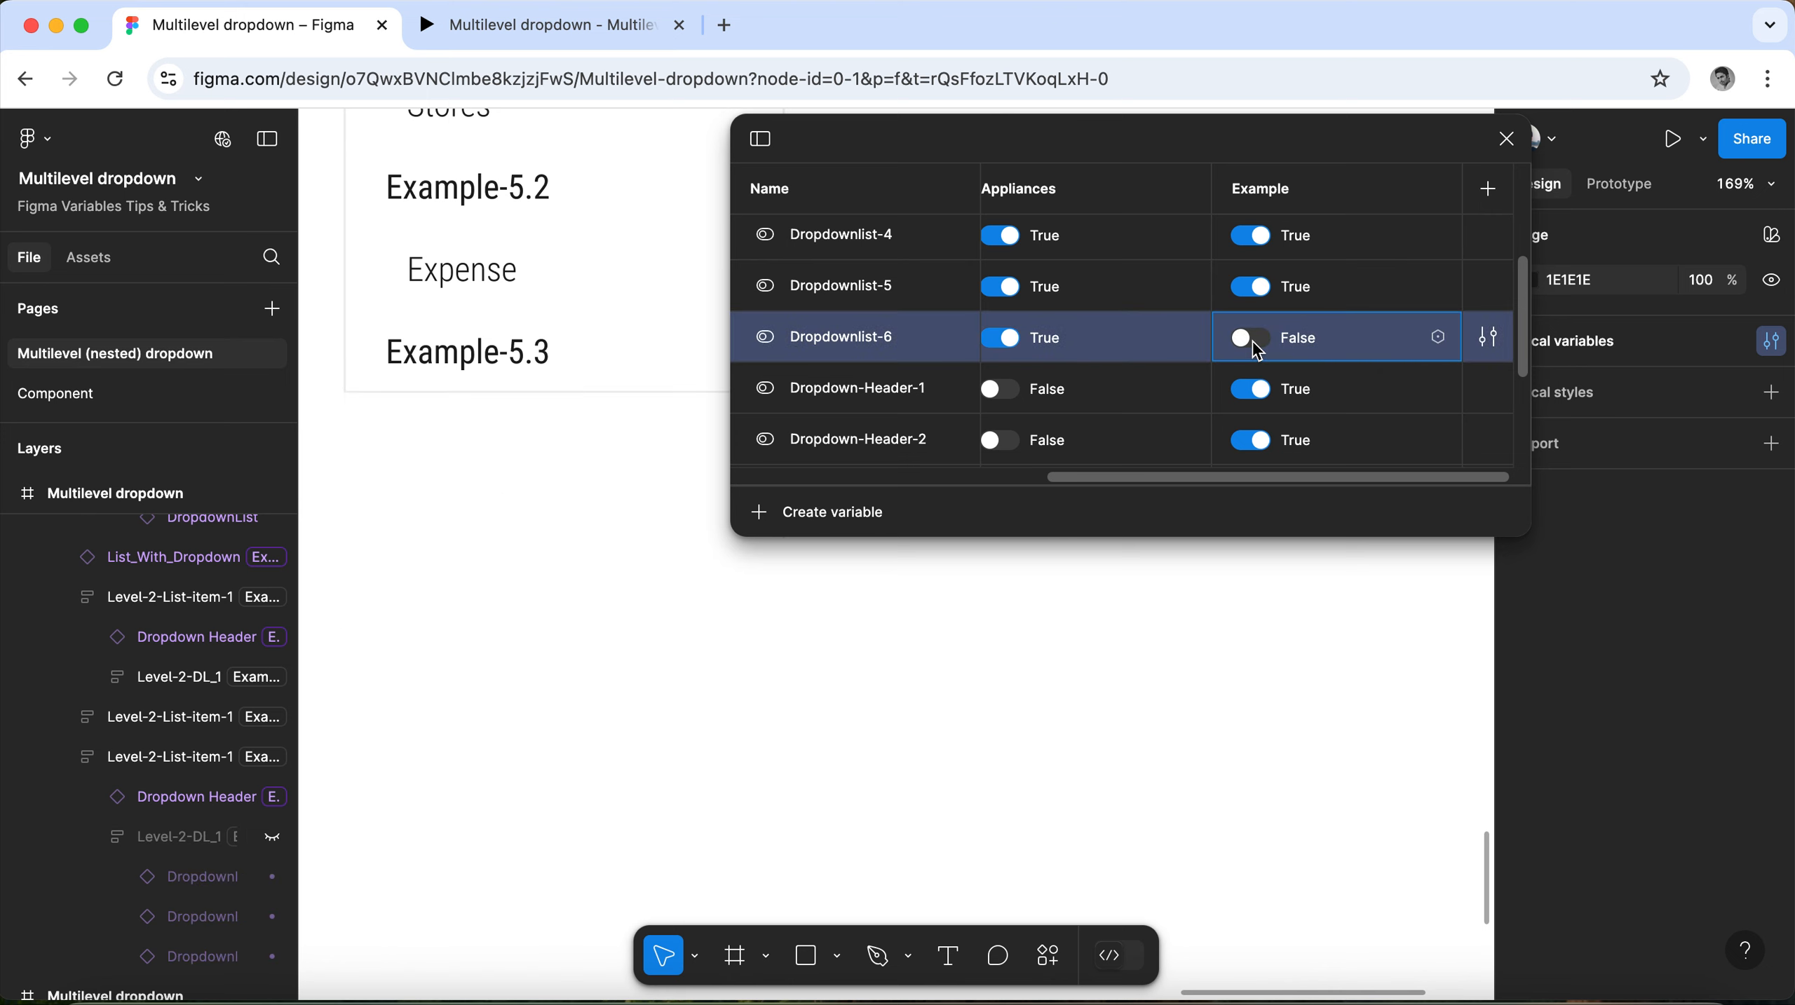
Set the Example mode values of Dropdown-Header-6 through Dropdown-Header-1 to False.
scroll(1355, 423, "down", 4)
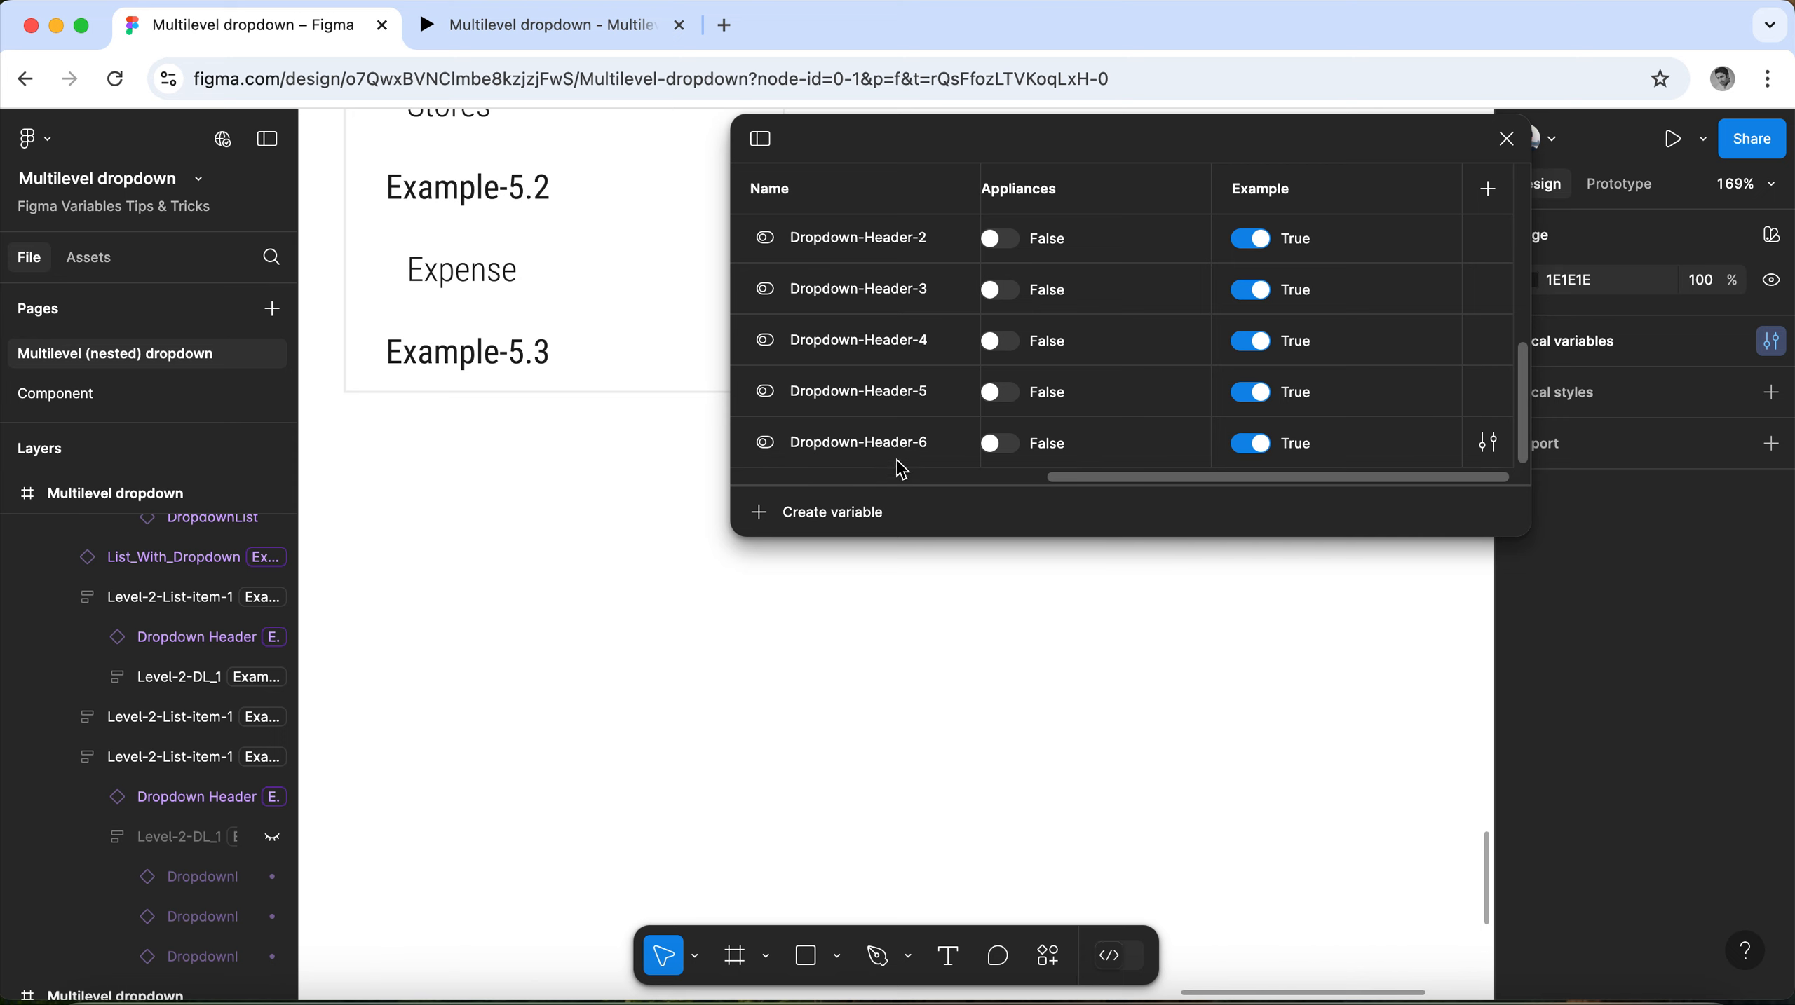
left_click(1250, 443)
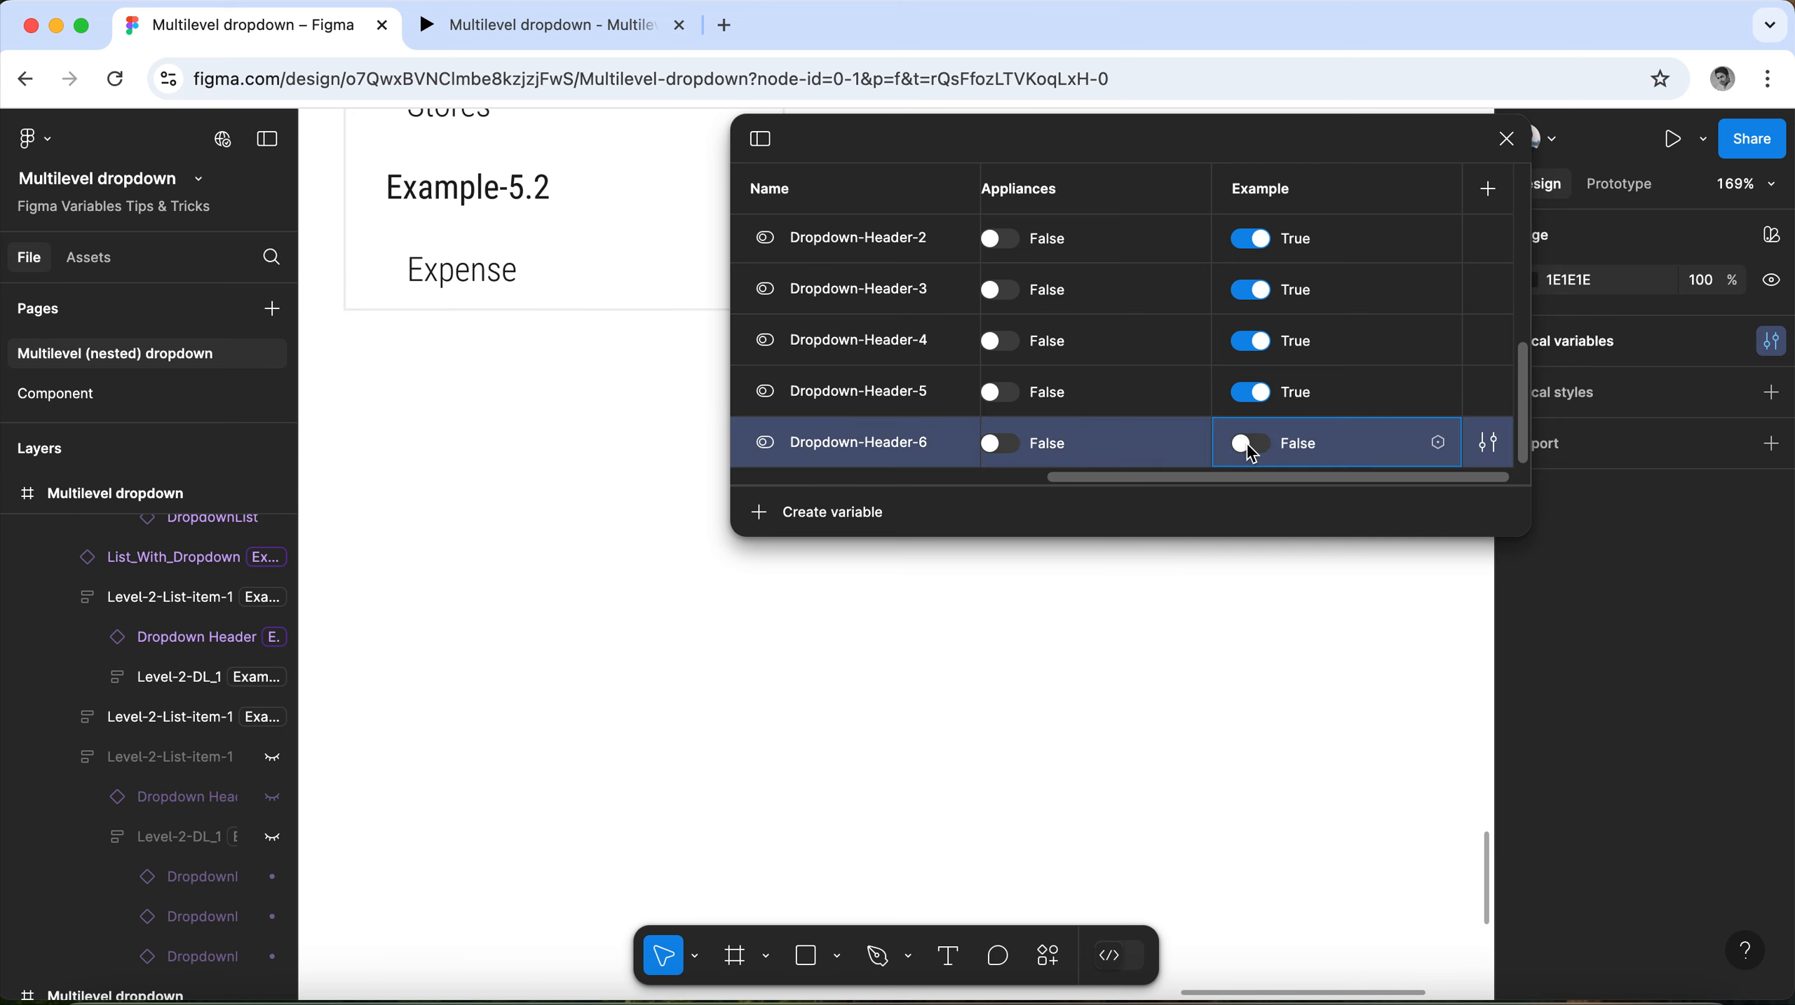
left_click(1256, 401)
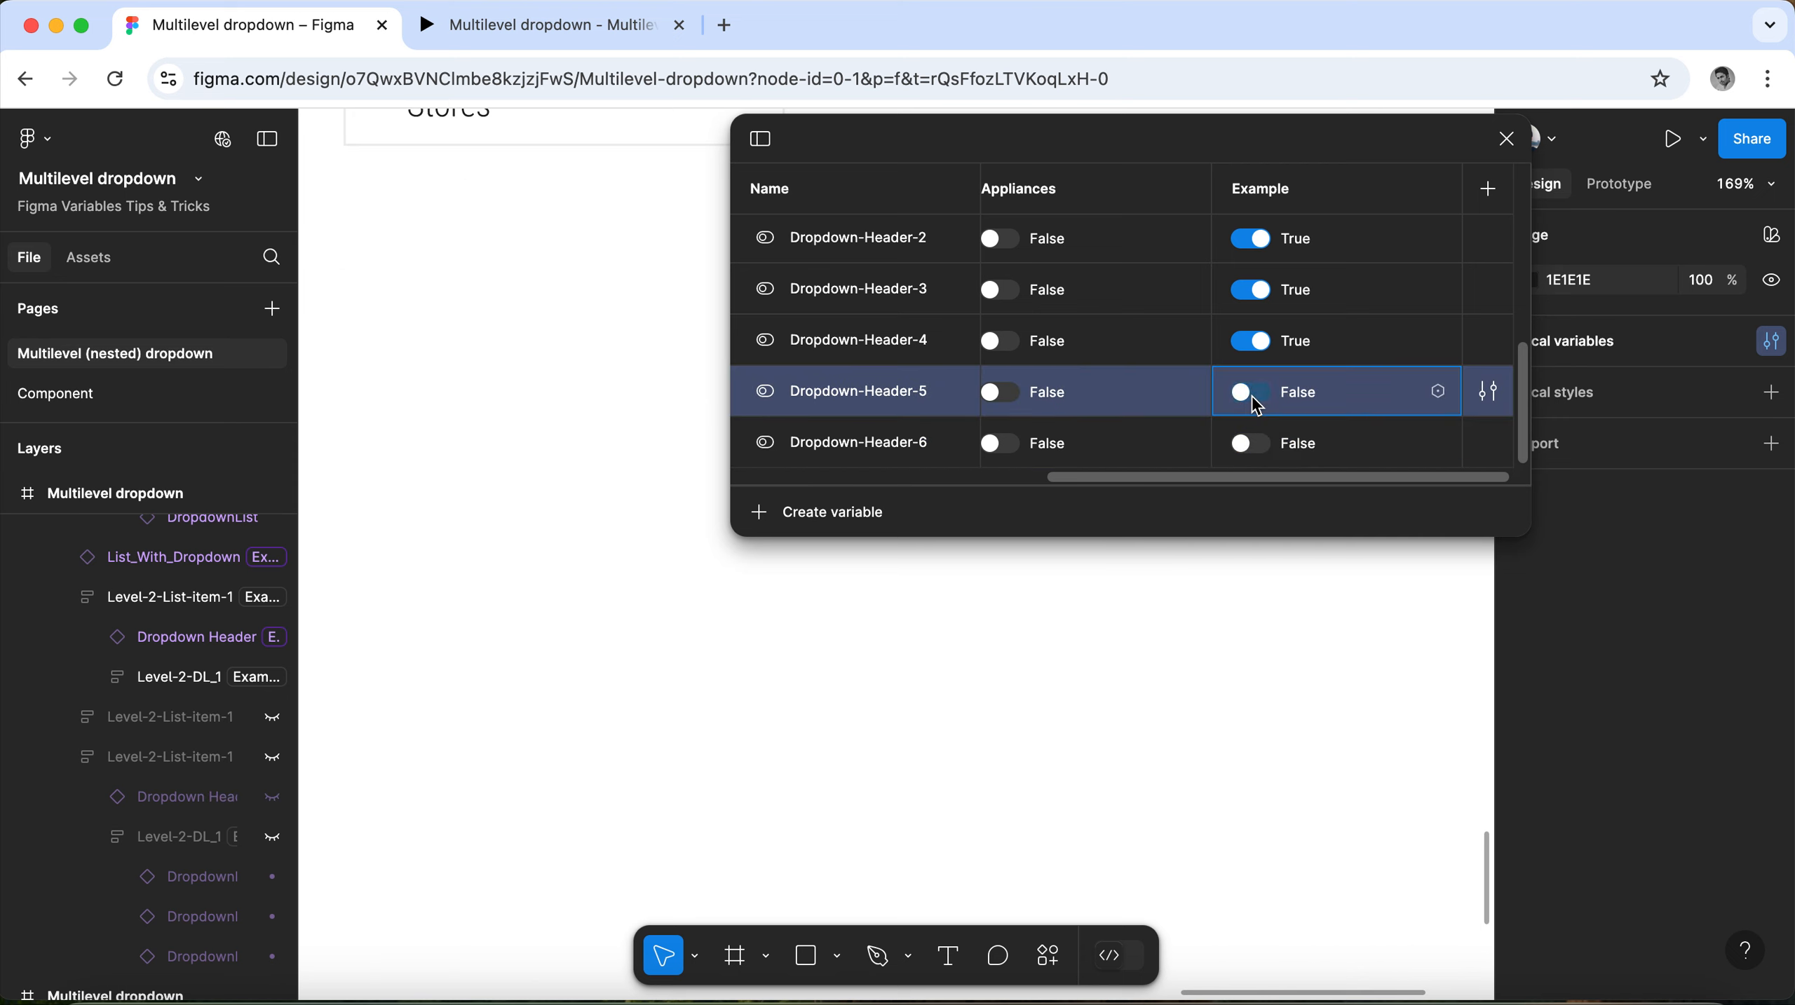
left_click(1251, 341)
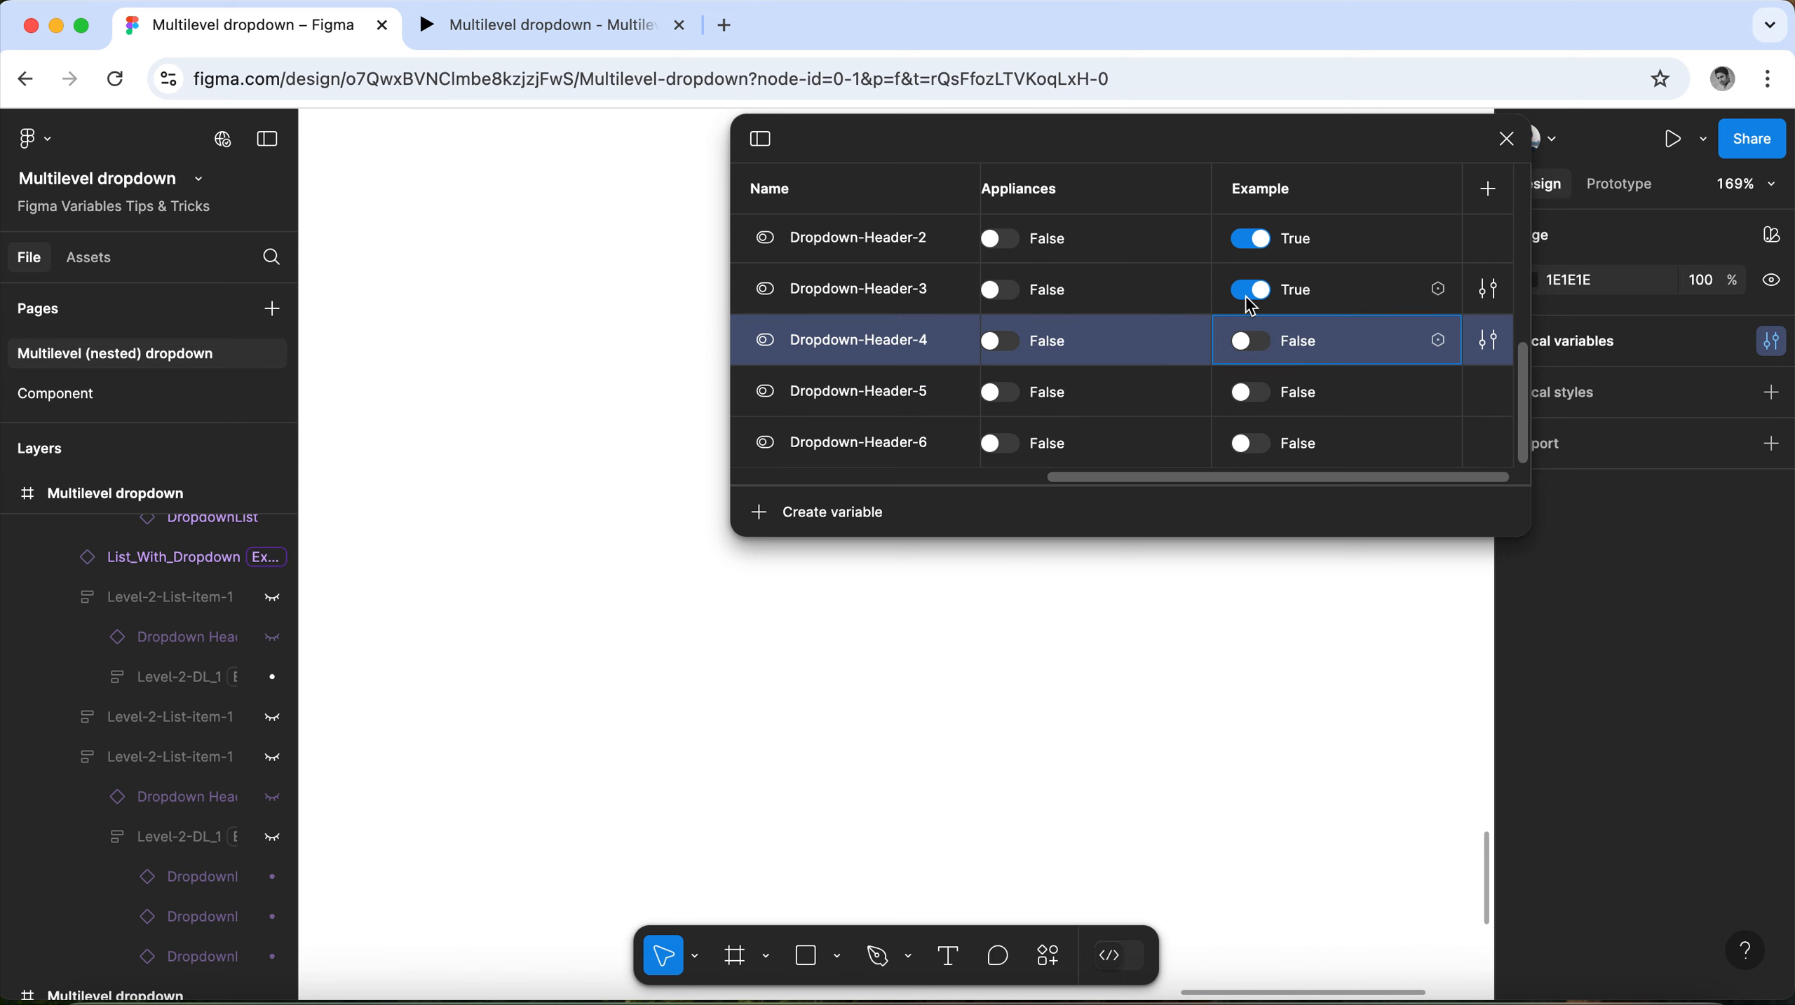
left_click(1252, 290)
scroll(1251, 303, "up", 1)
left_click(1250, 286)
left_click(1250, 286)
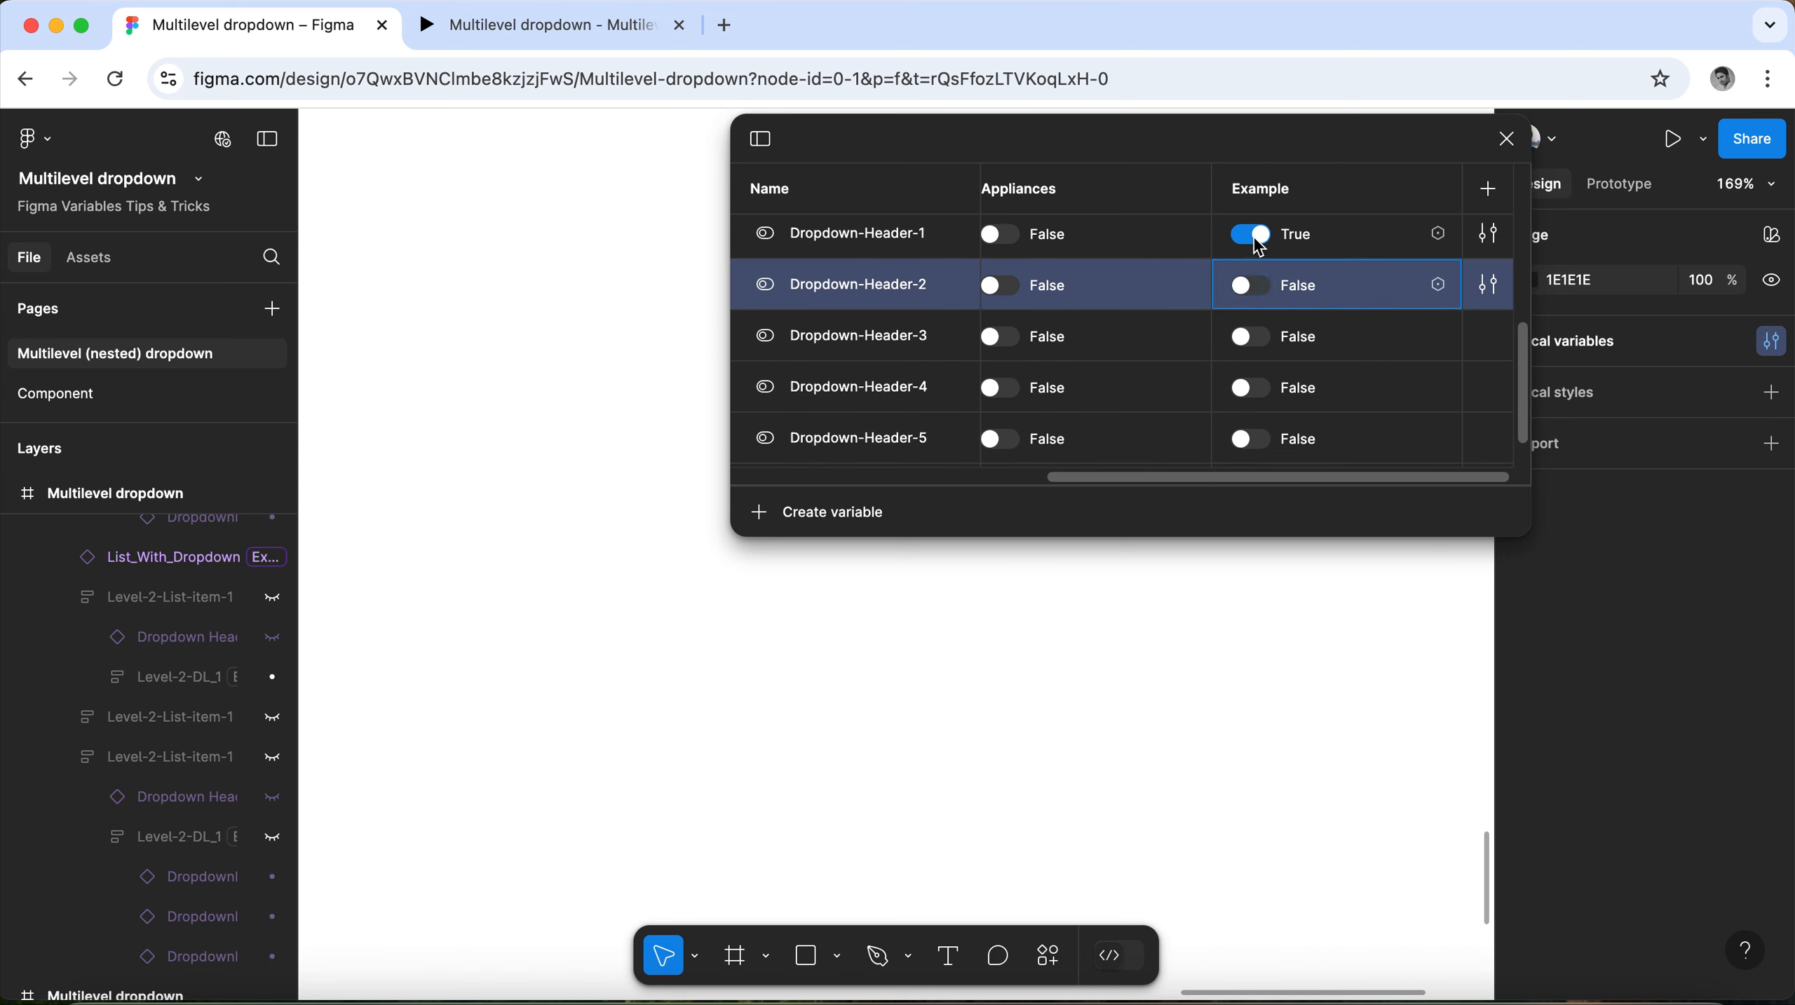
left_click(1251, 235)
Set the Example mode values of Dropdownlist-5 through Dropdownlist-1 and MainList to False, then close the variables table.
scroll(1270, 345, "up", 5)
scroll(1277, 352, "down", 5)
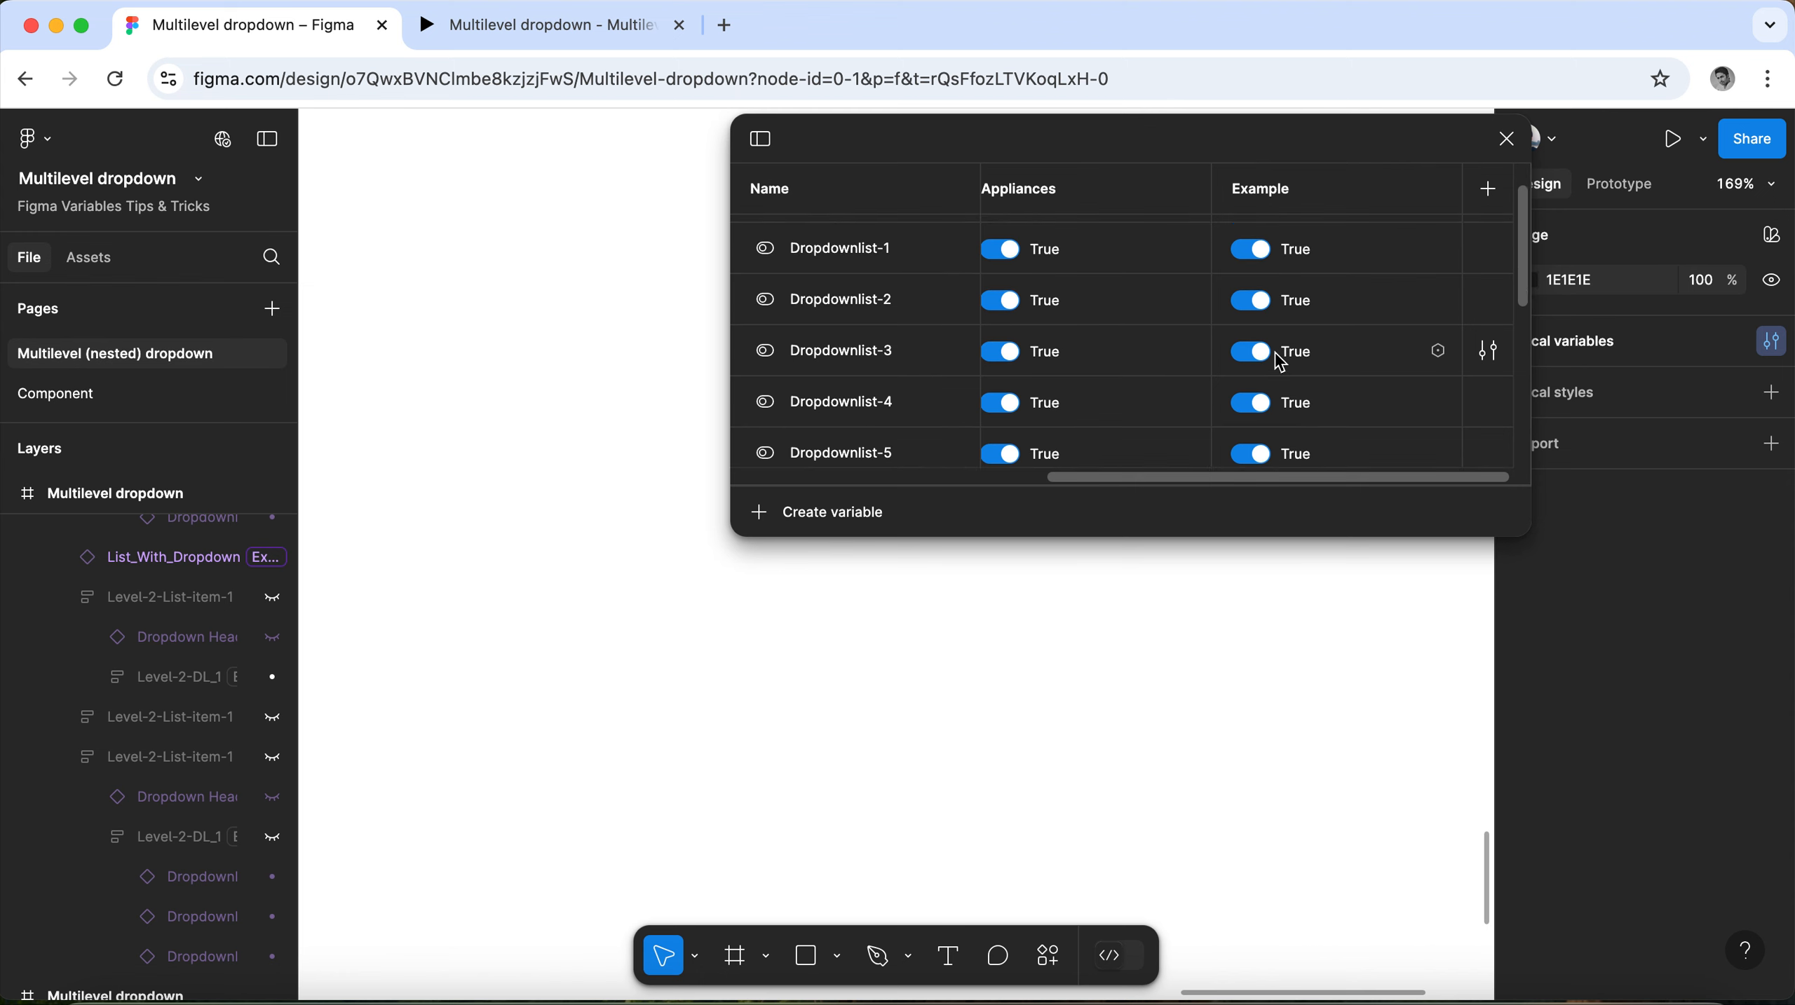
left_click(1251, 289)
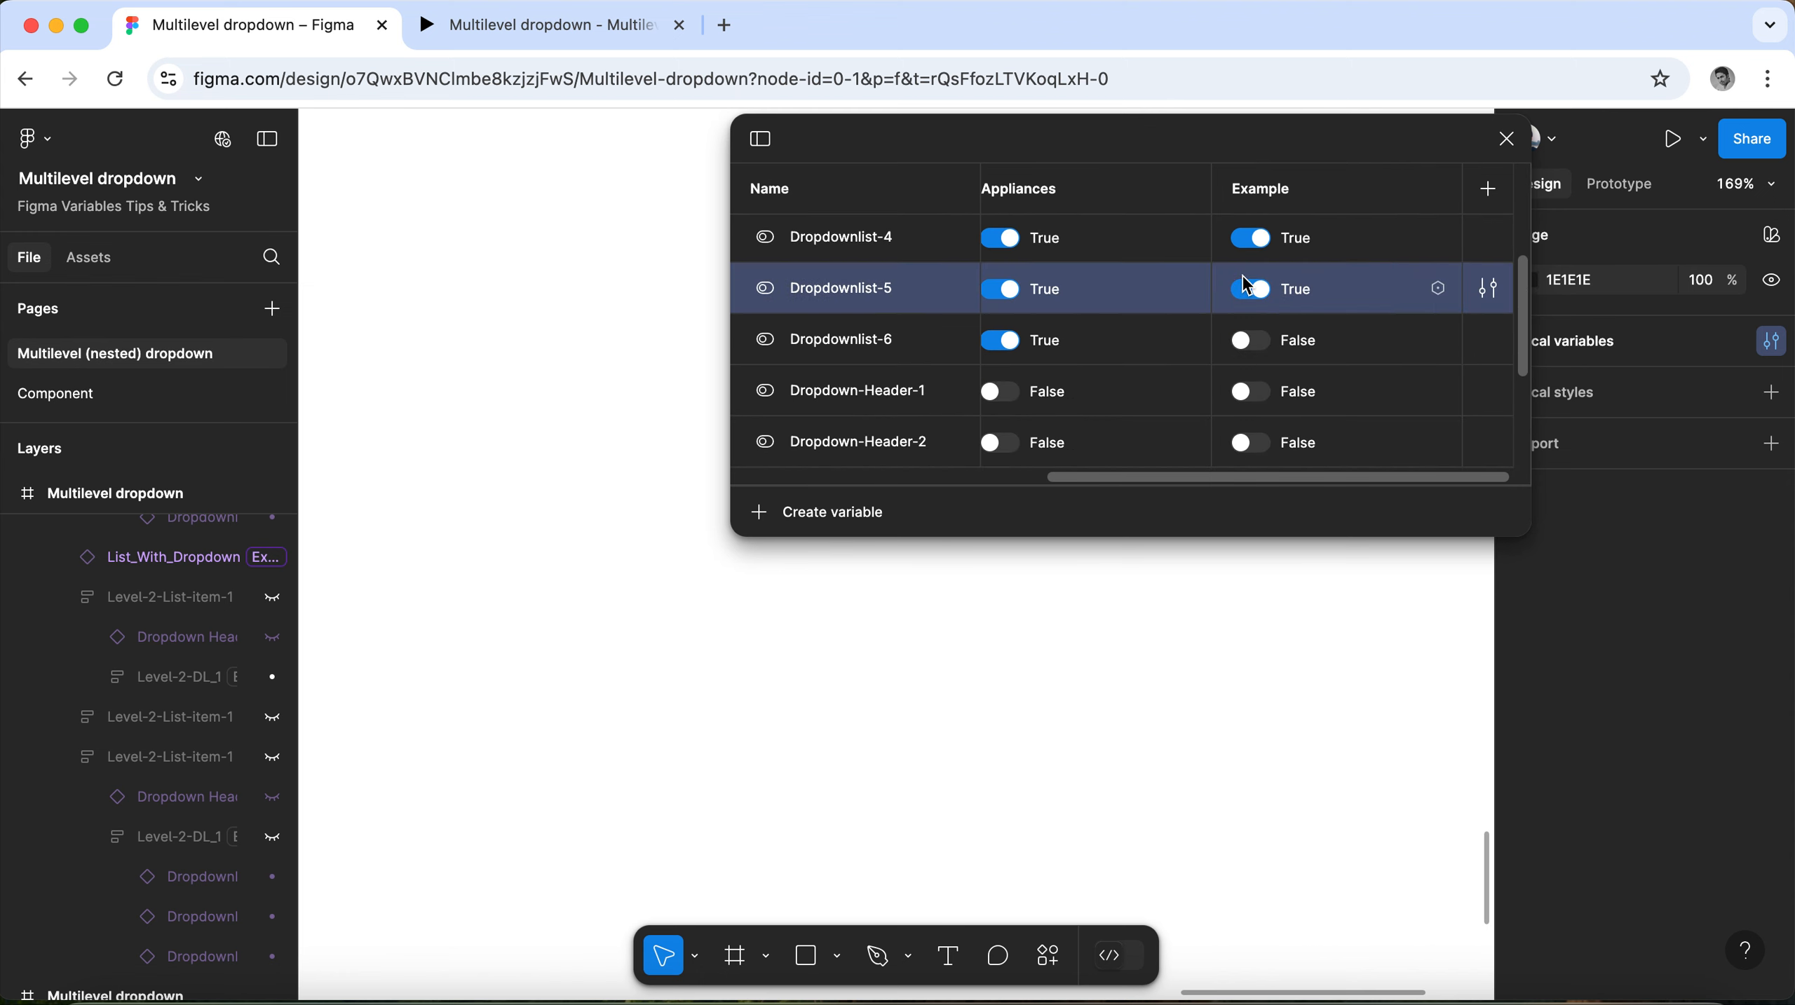
left_click(1252, 239)
scroll(1293, 380, "up", 2)
scroll(1294, 372, "up", 1)
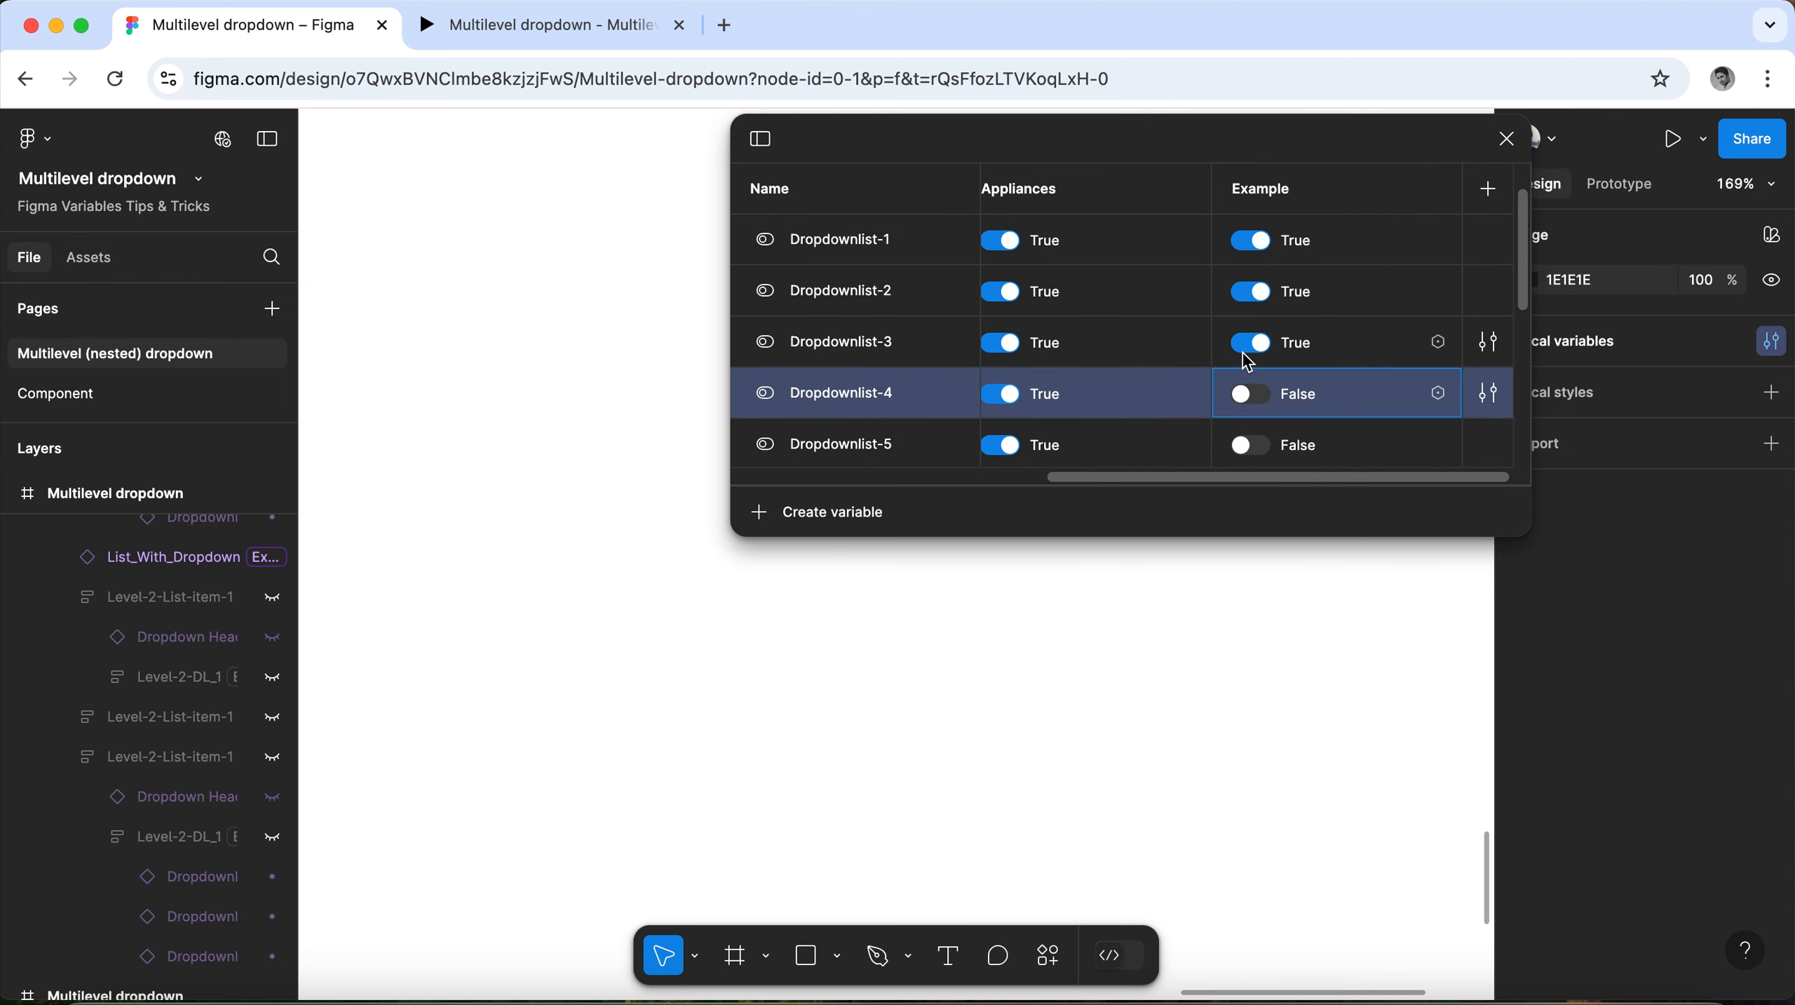
left_click(1248, 344)
left_click(1250, 291)
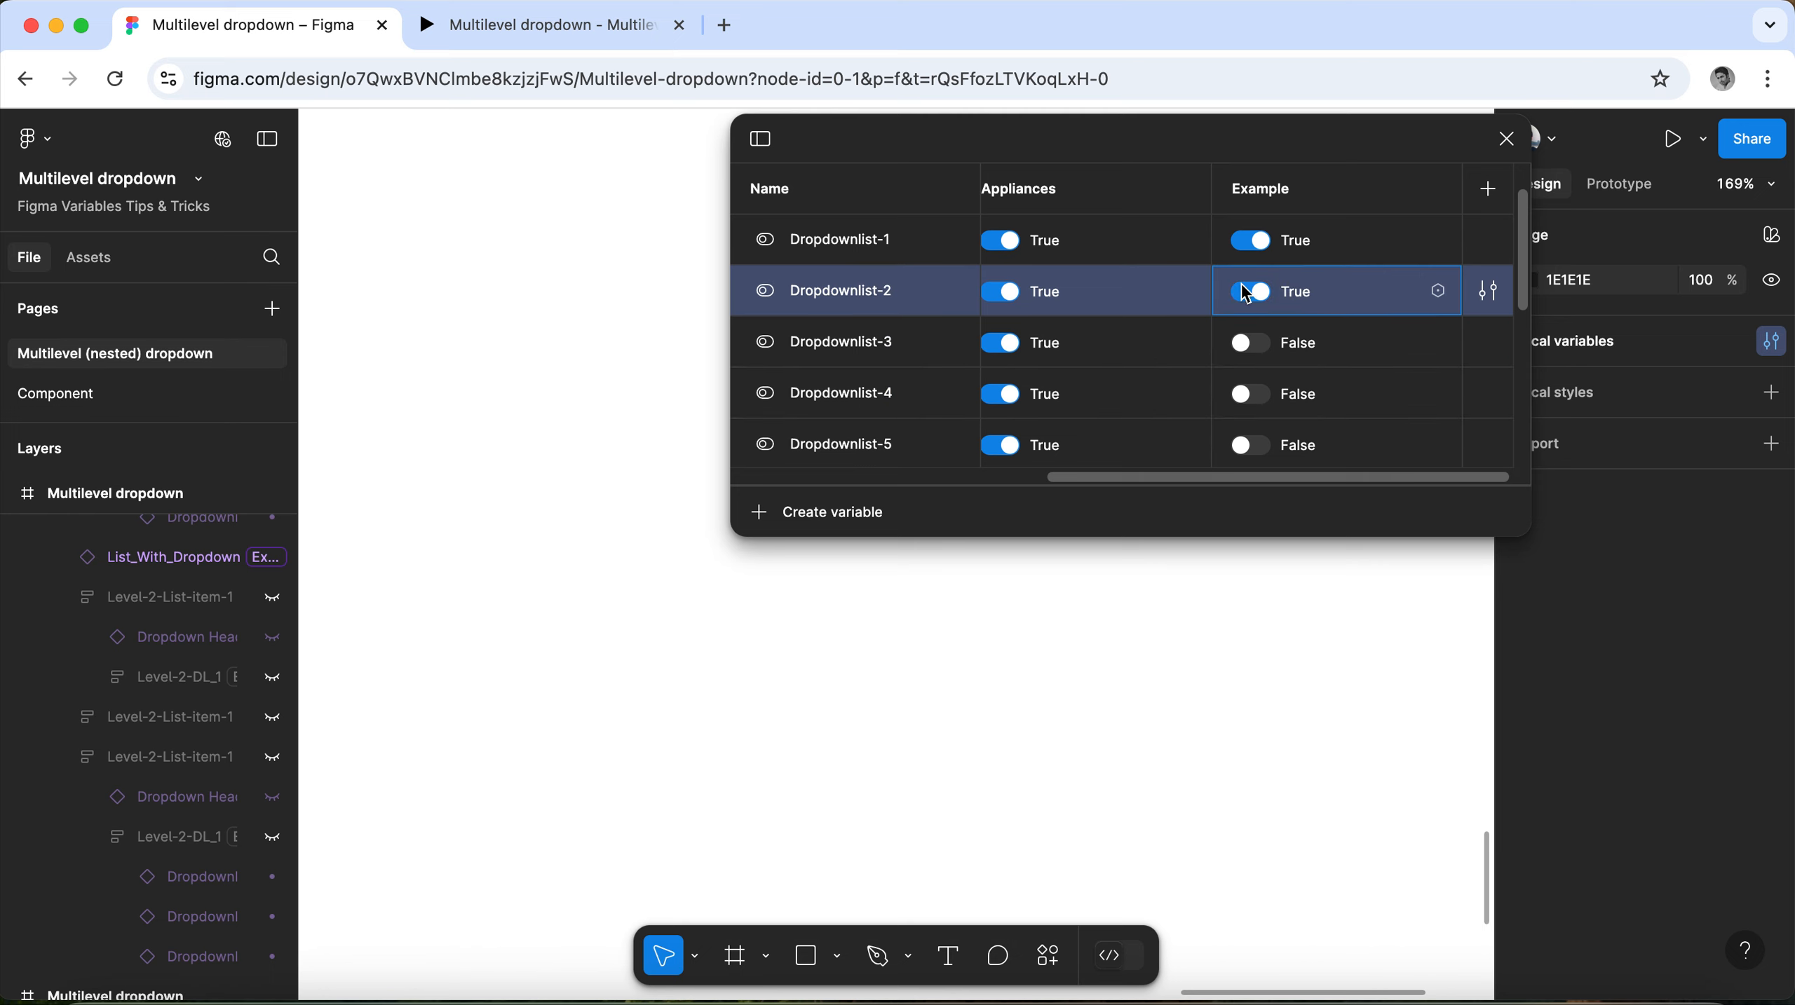
left_click(1251, 240)
scroll(1289, 336, "up", 1)
left_click(1251, 241)
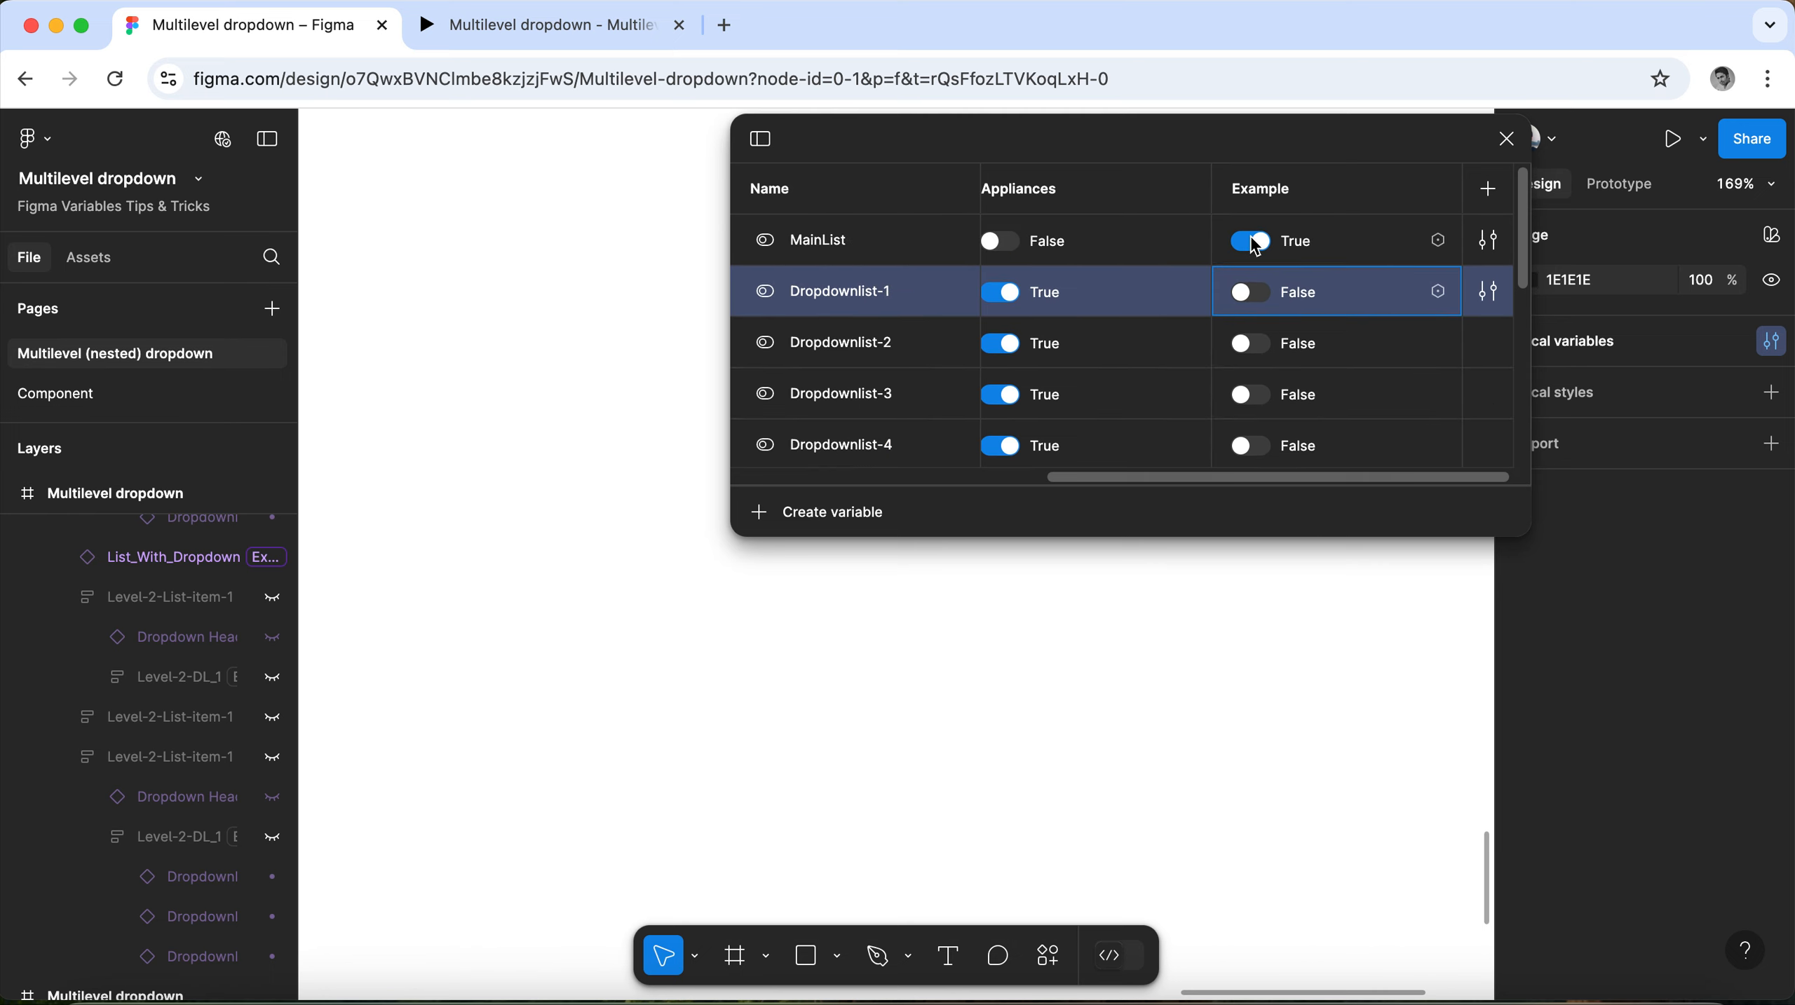
left_click(1510, 138)
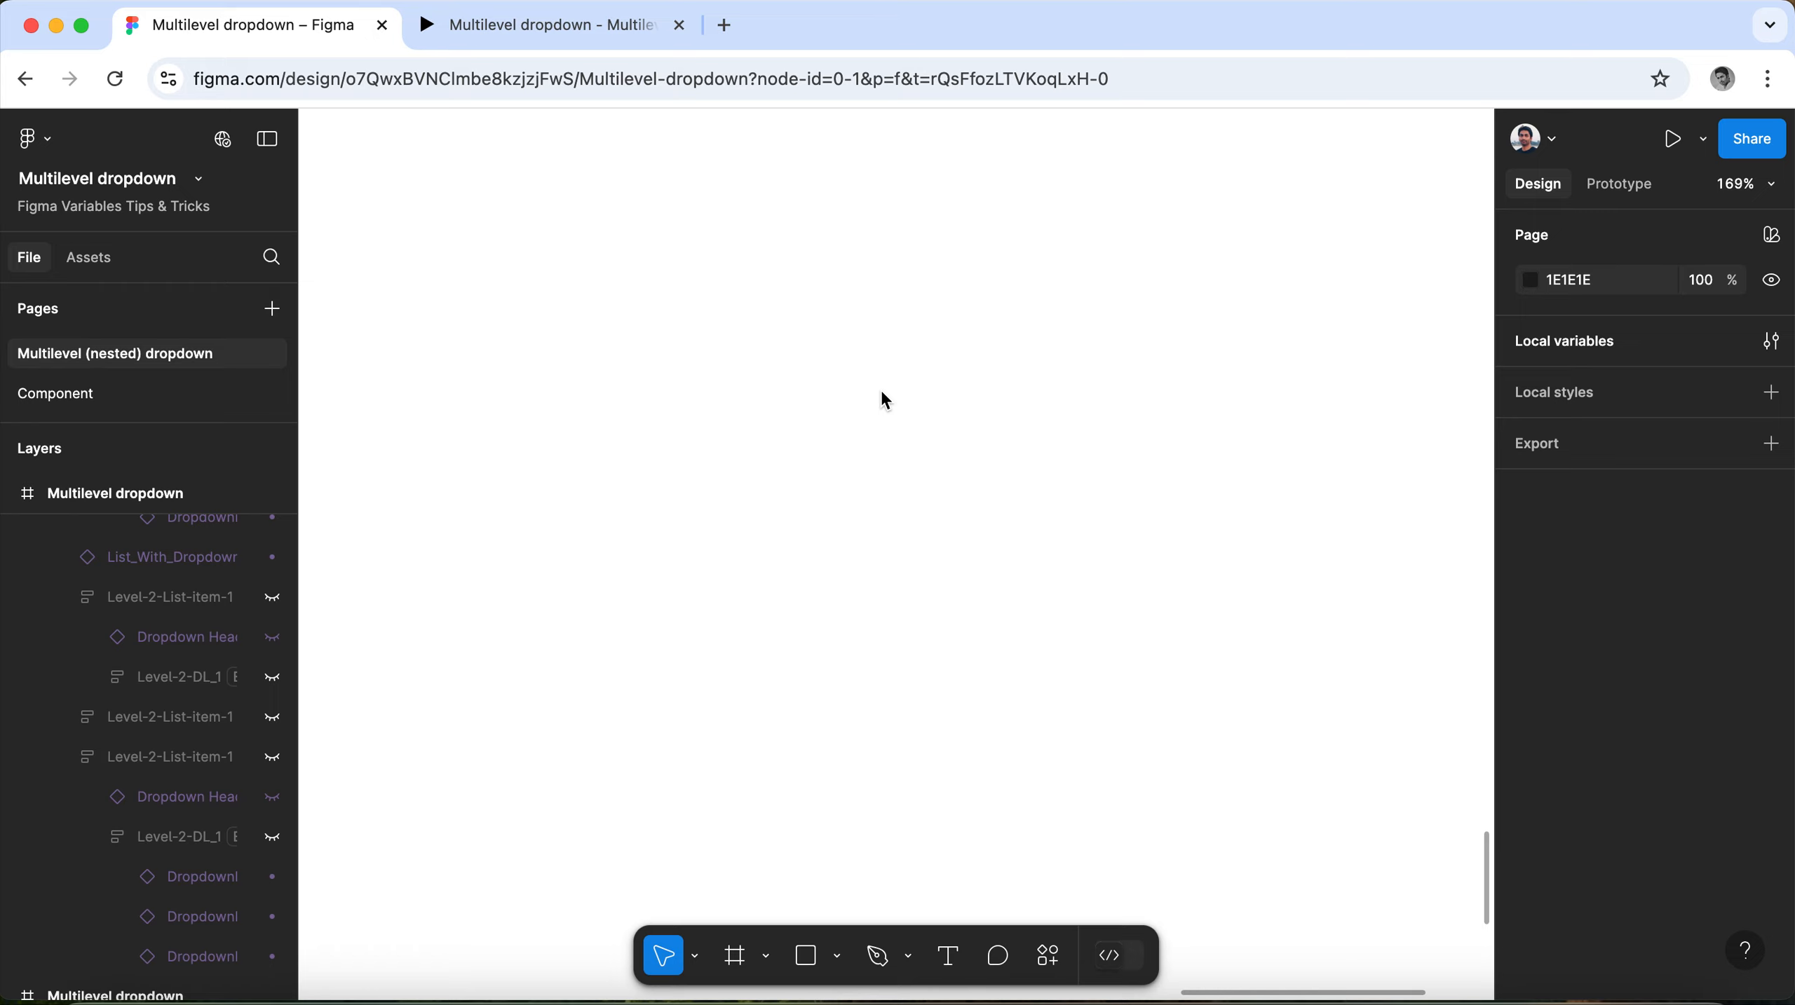
scroll(888, 399, "down", 5)
scroll(1114, 497, "down", 5)
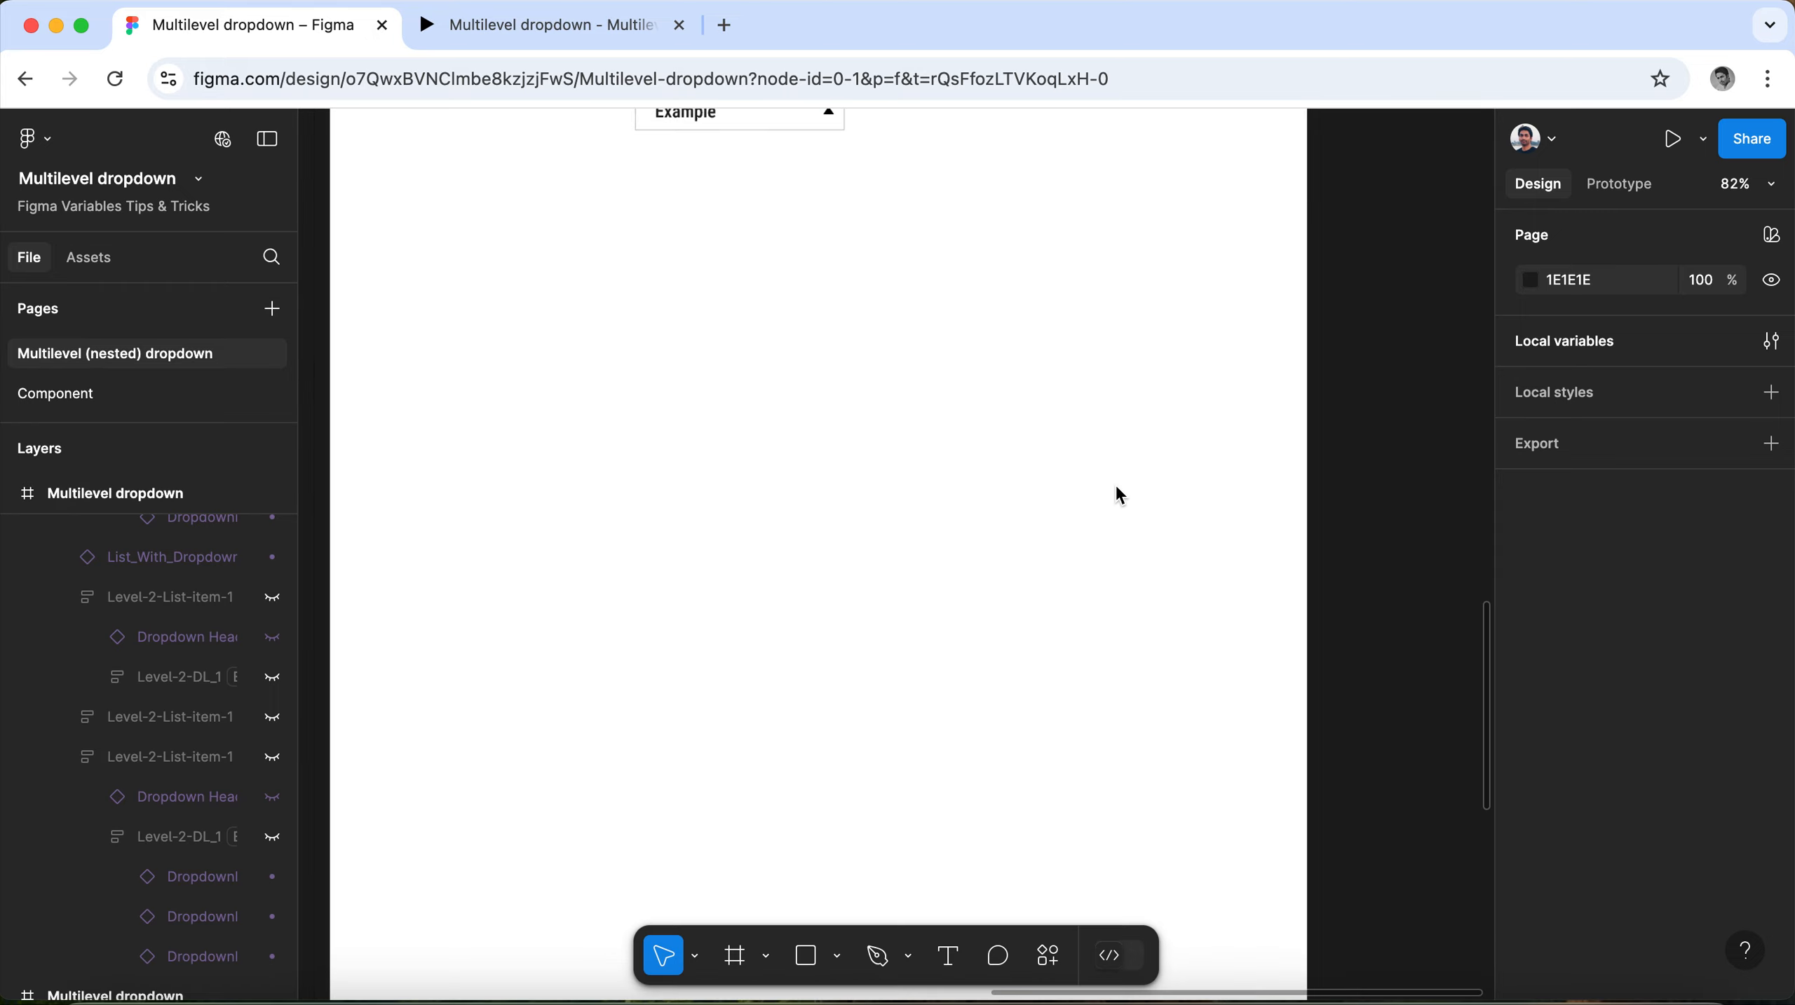
Select the Multilevel dropdown frame that contains the Example dropdown and present it as a prototype.
left_click(1029, 451)
key("shift+2")
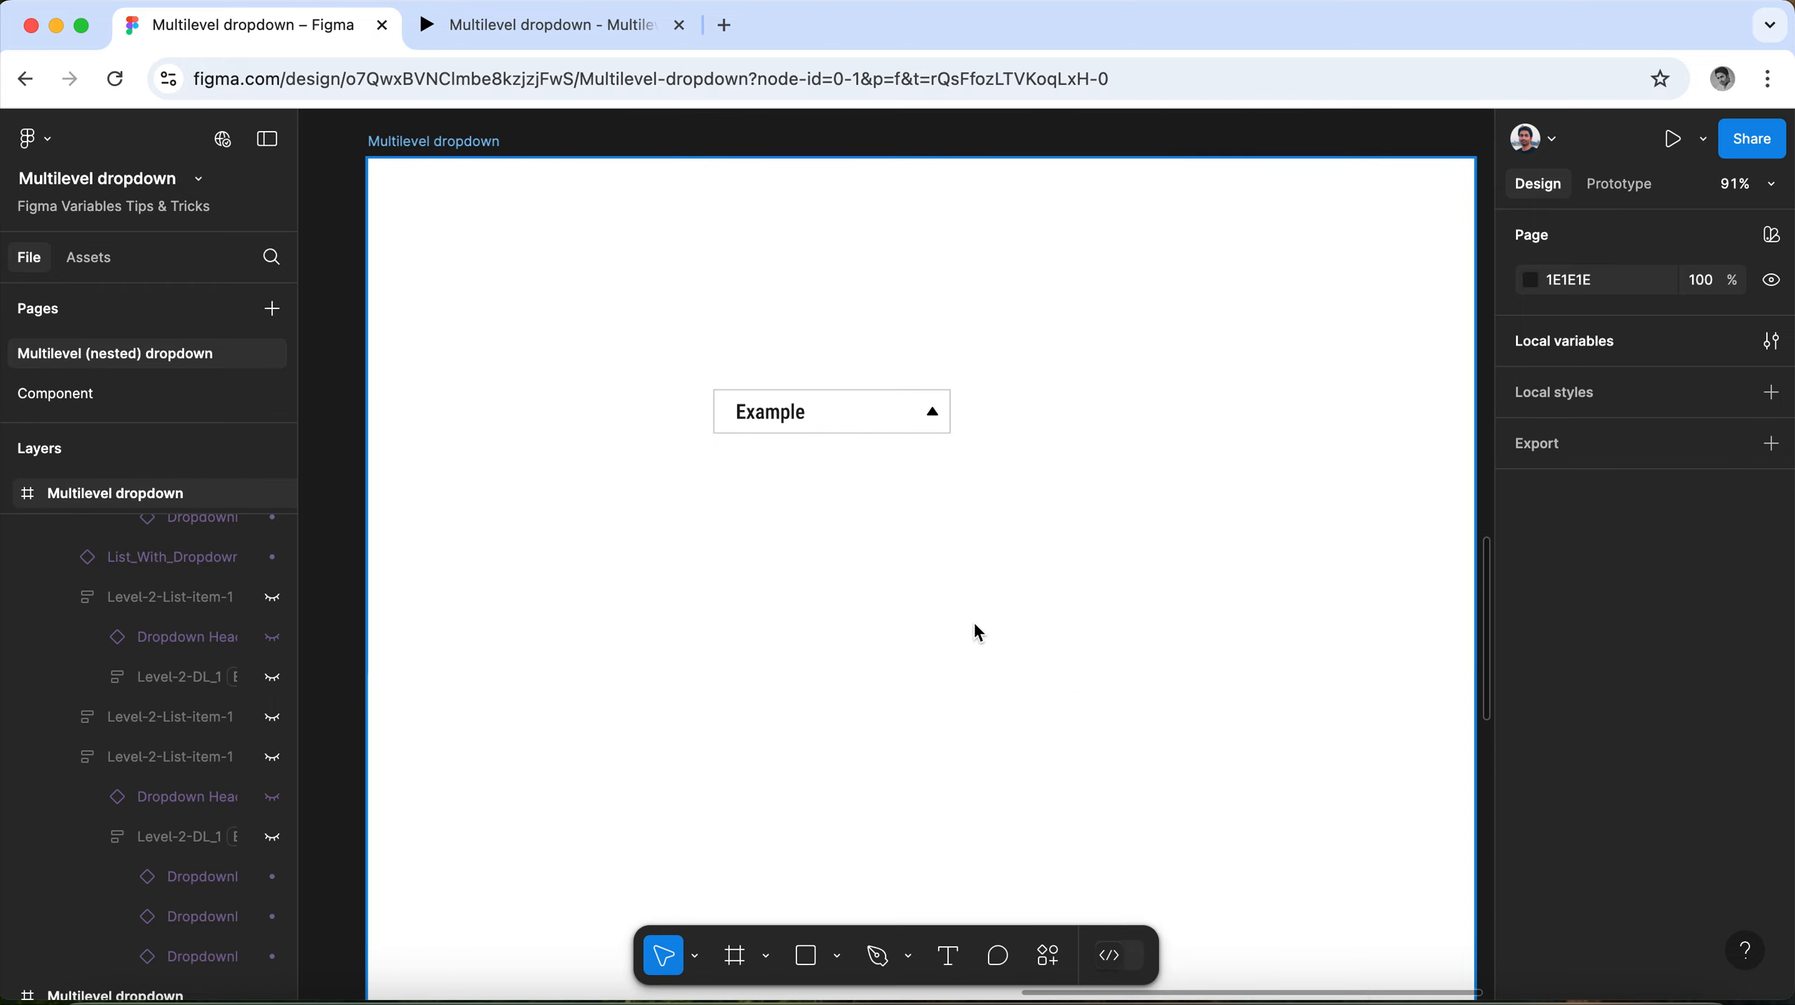
scroll(973, 627, "down", 2)
left_click(579, 238)
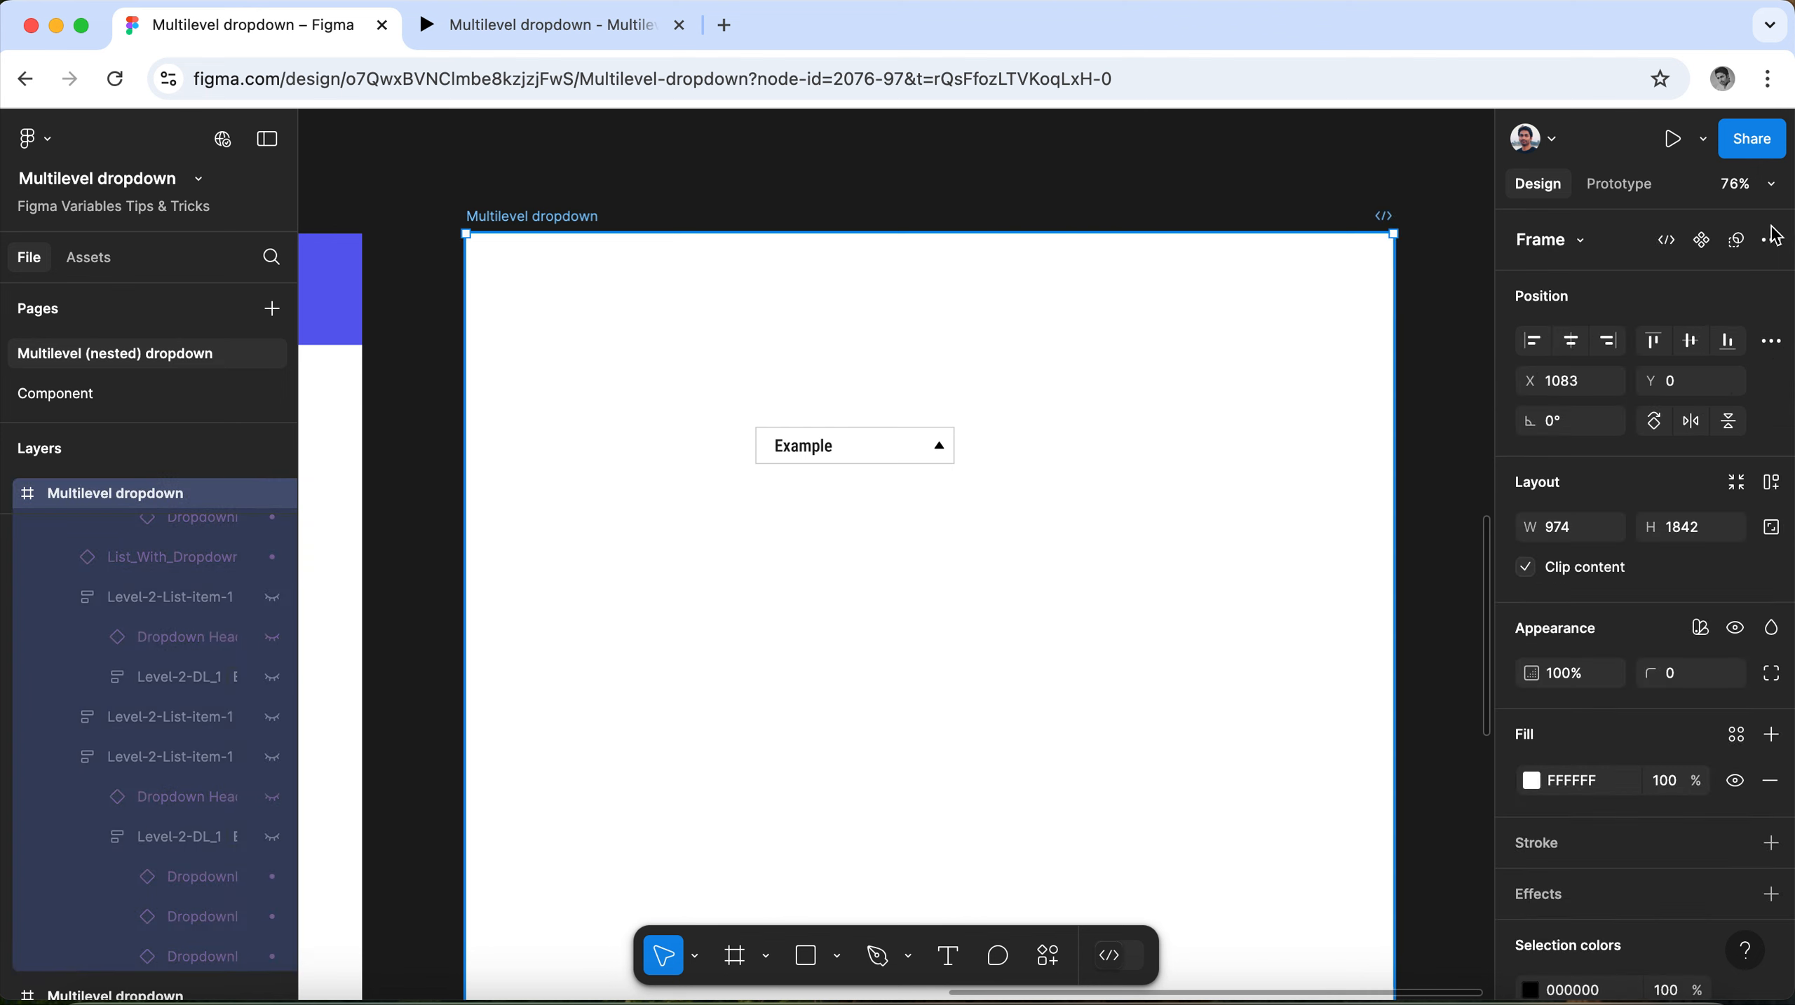
left_click(1703, 143)
left_click(1662, 193)
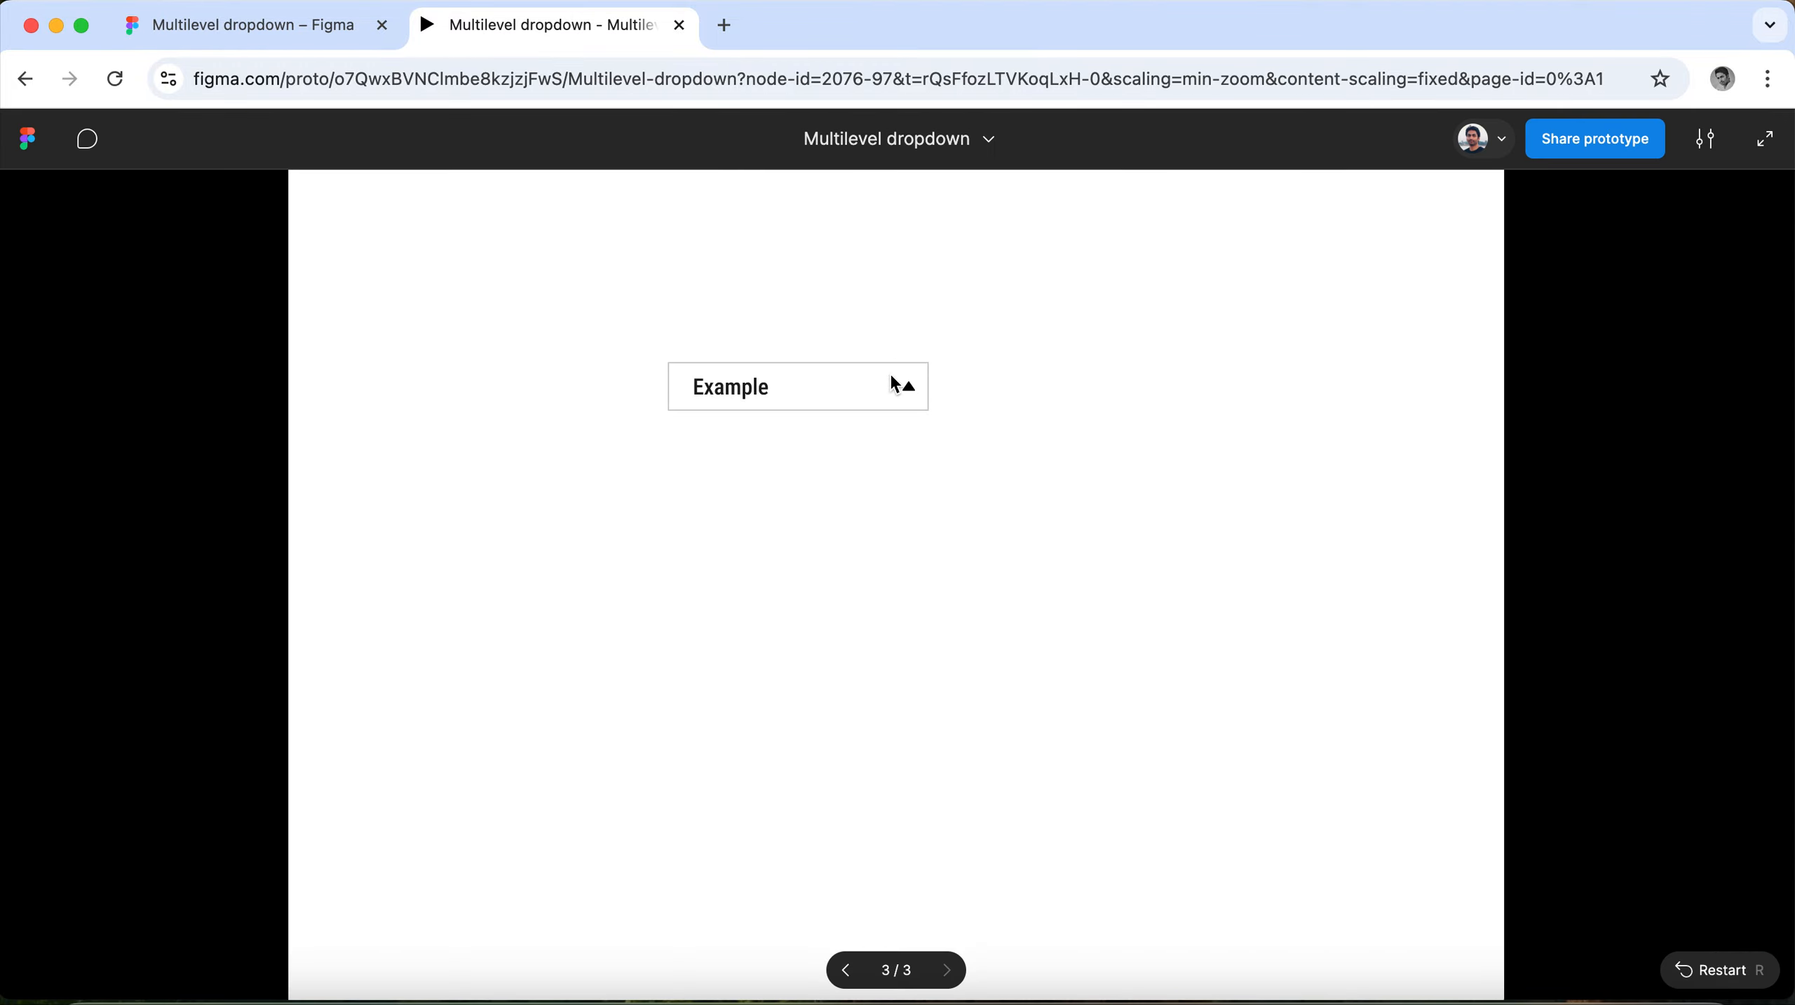
Test the prototype by expanding the Example menu down through Example-5 to Example-5.3.
left_click(893, 381)
left_click(791, 634)
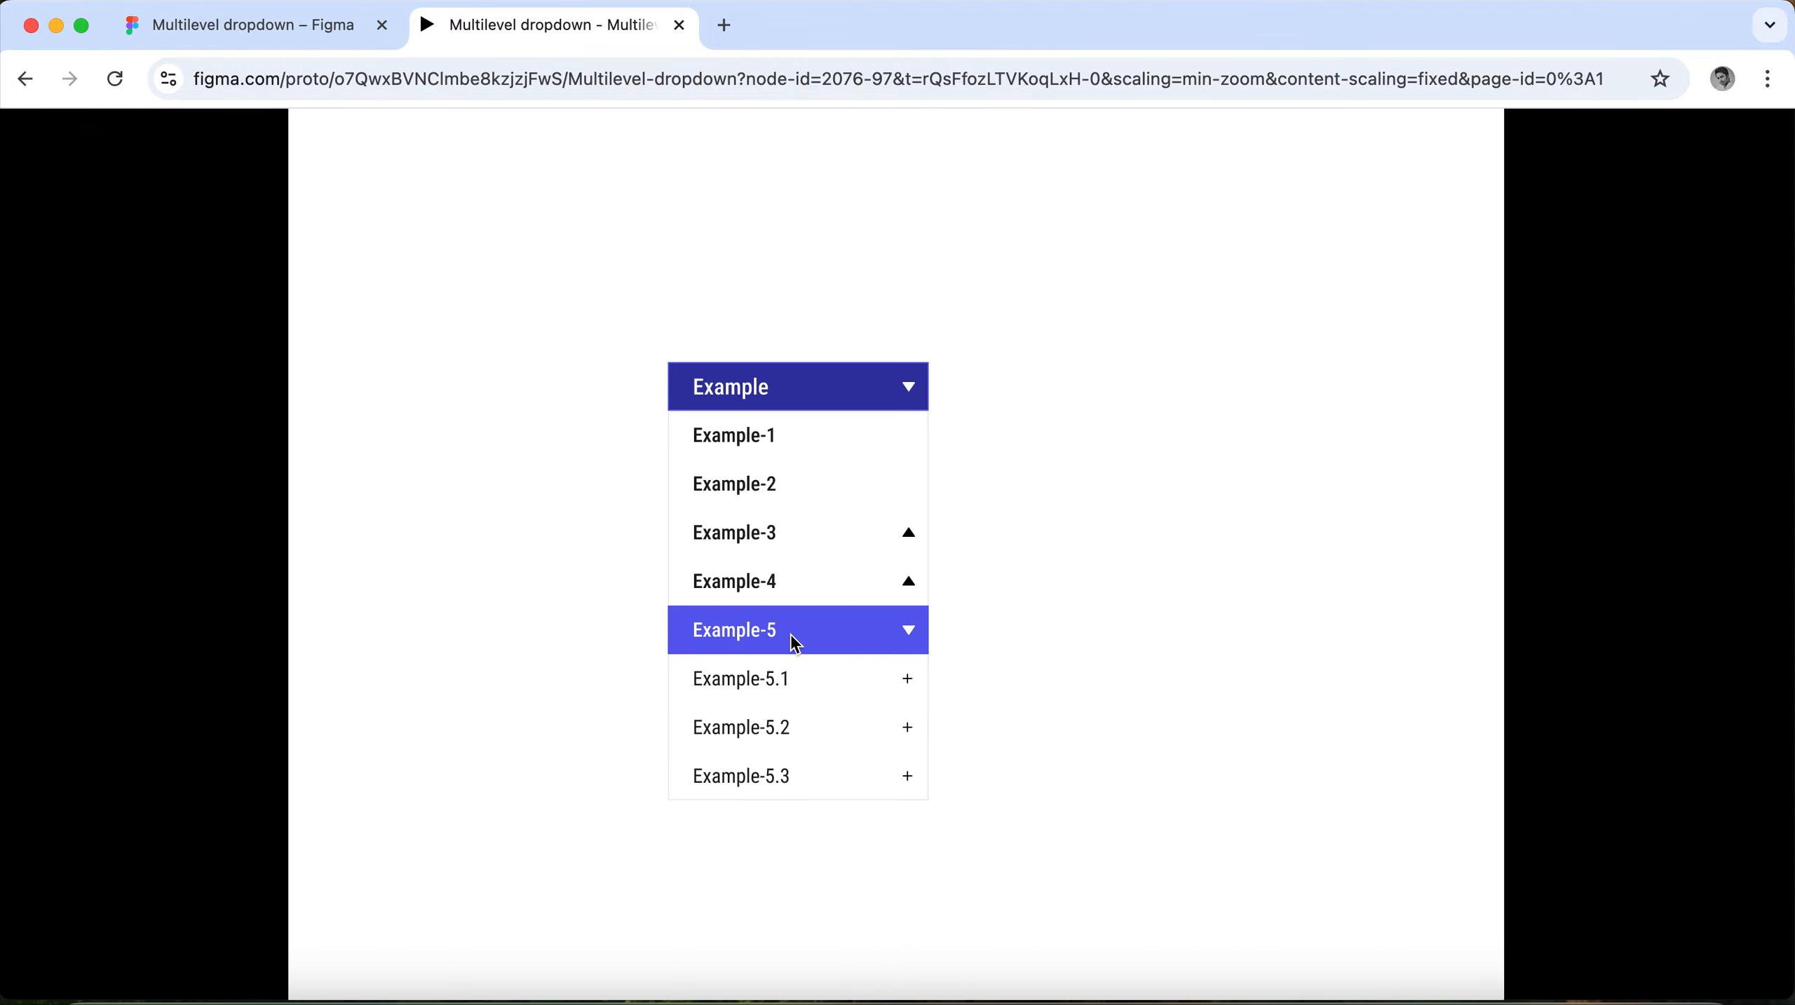
scroll(790, 634, "down", 1)
left_click(773, 732)
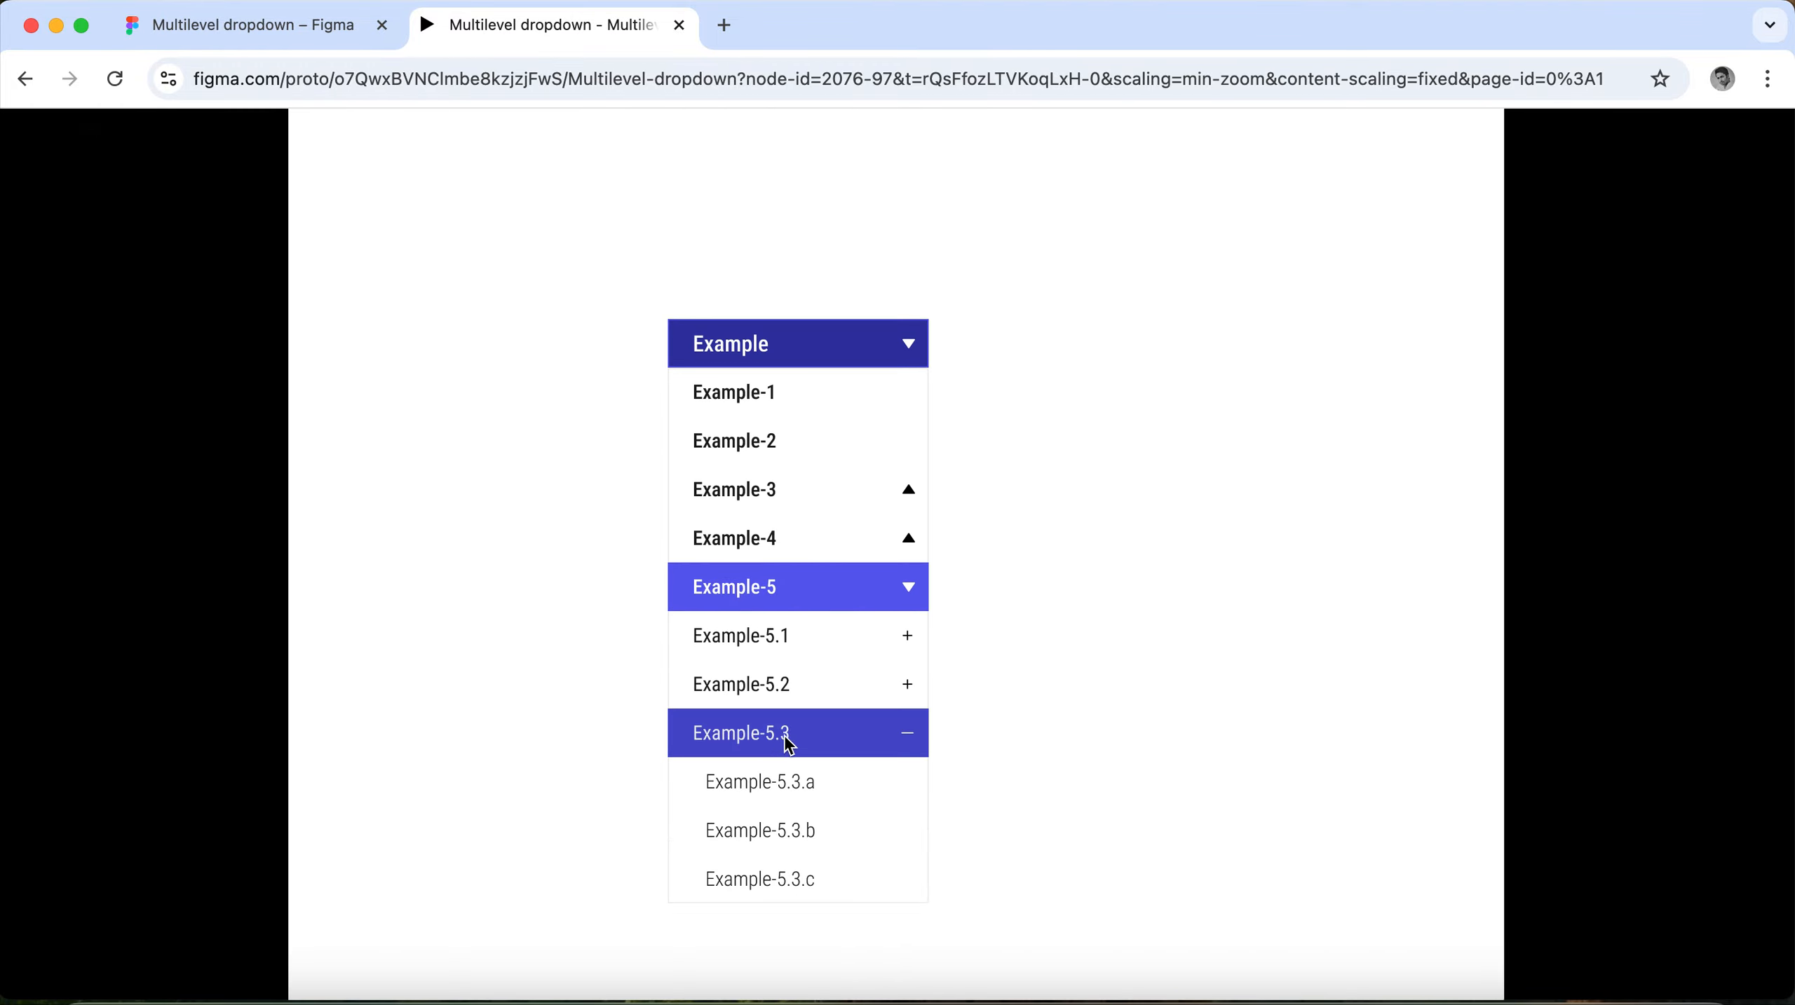
scroll(785, 735, "down", 1)
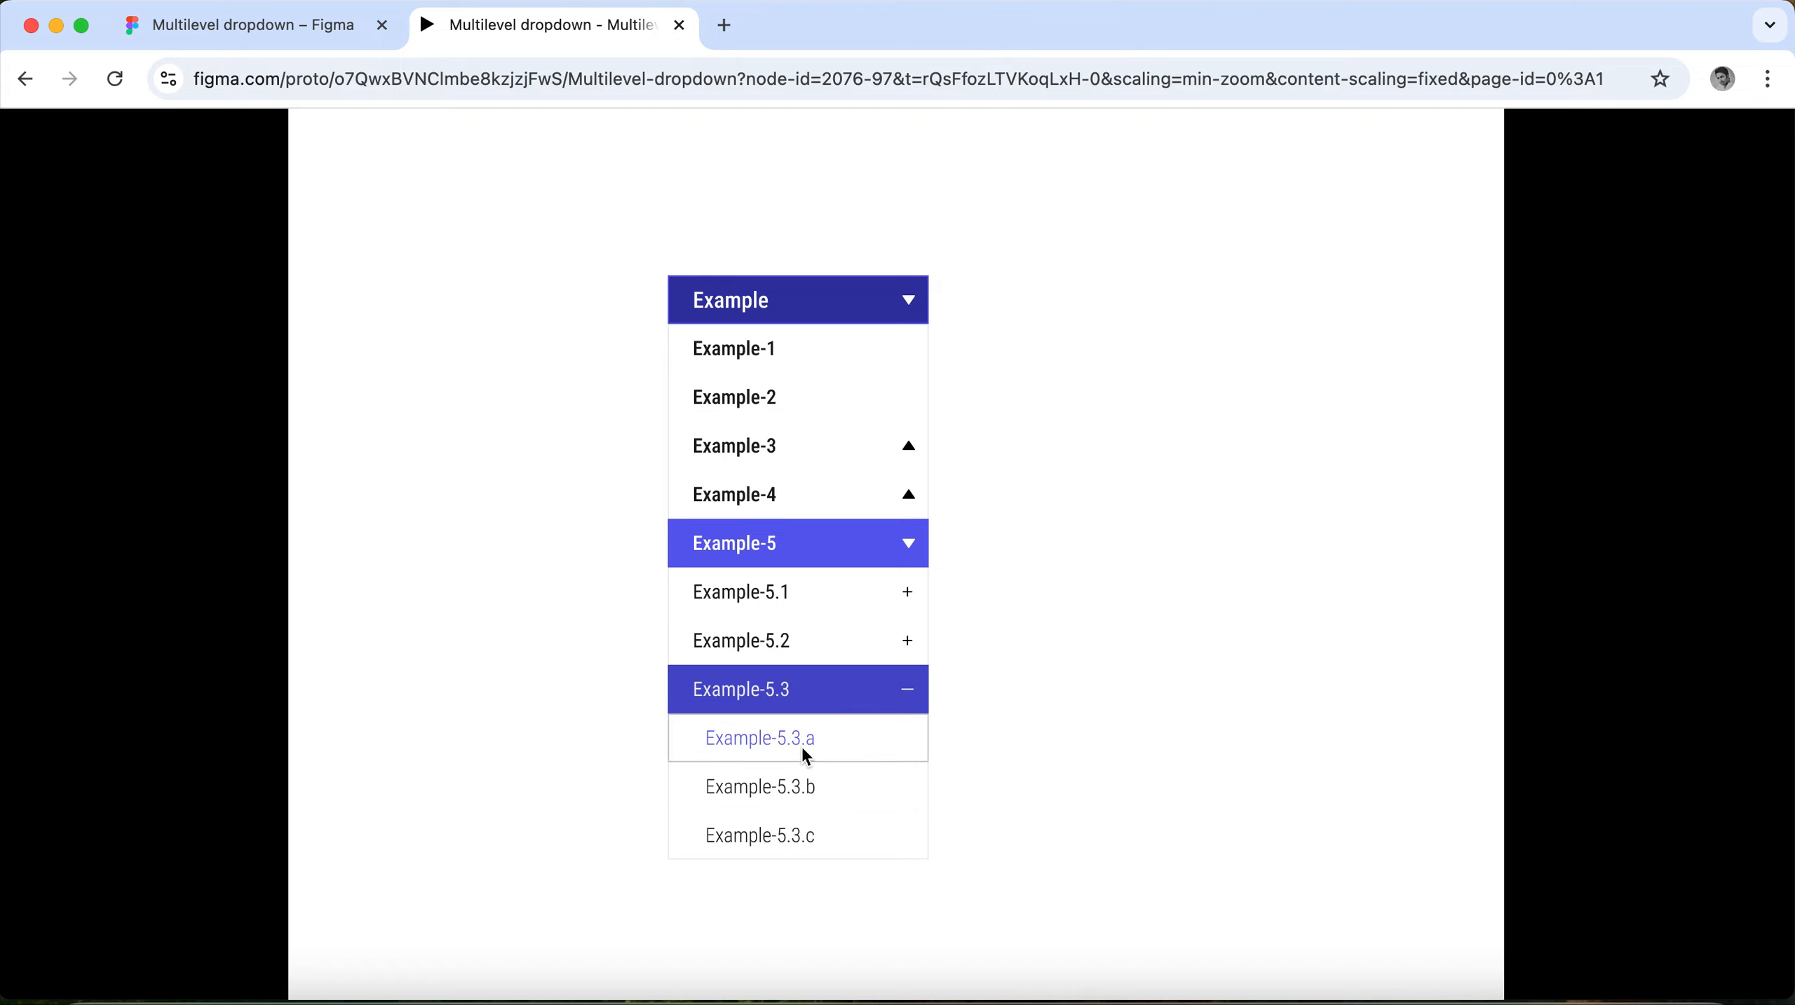
Collapse and reopen Example-5 in the prototype, and expand its Example-5.2 and Example-5.1 groups.
left_click(820, 561)
left_click(818, 560)
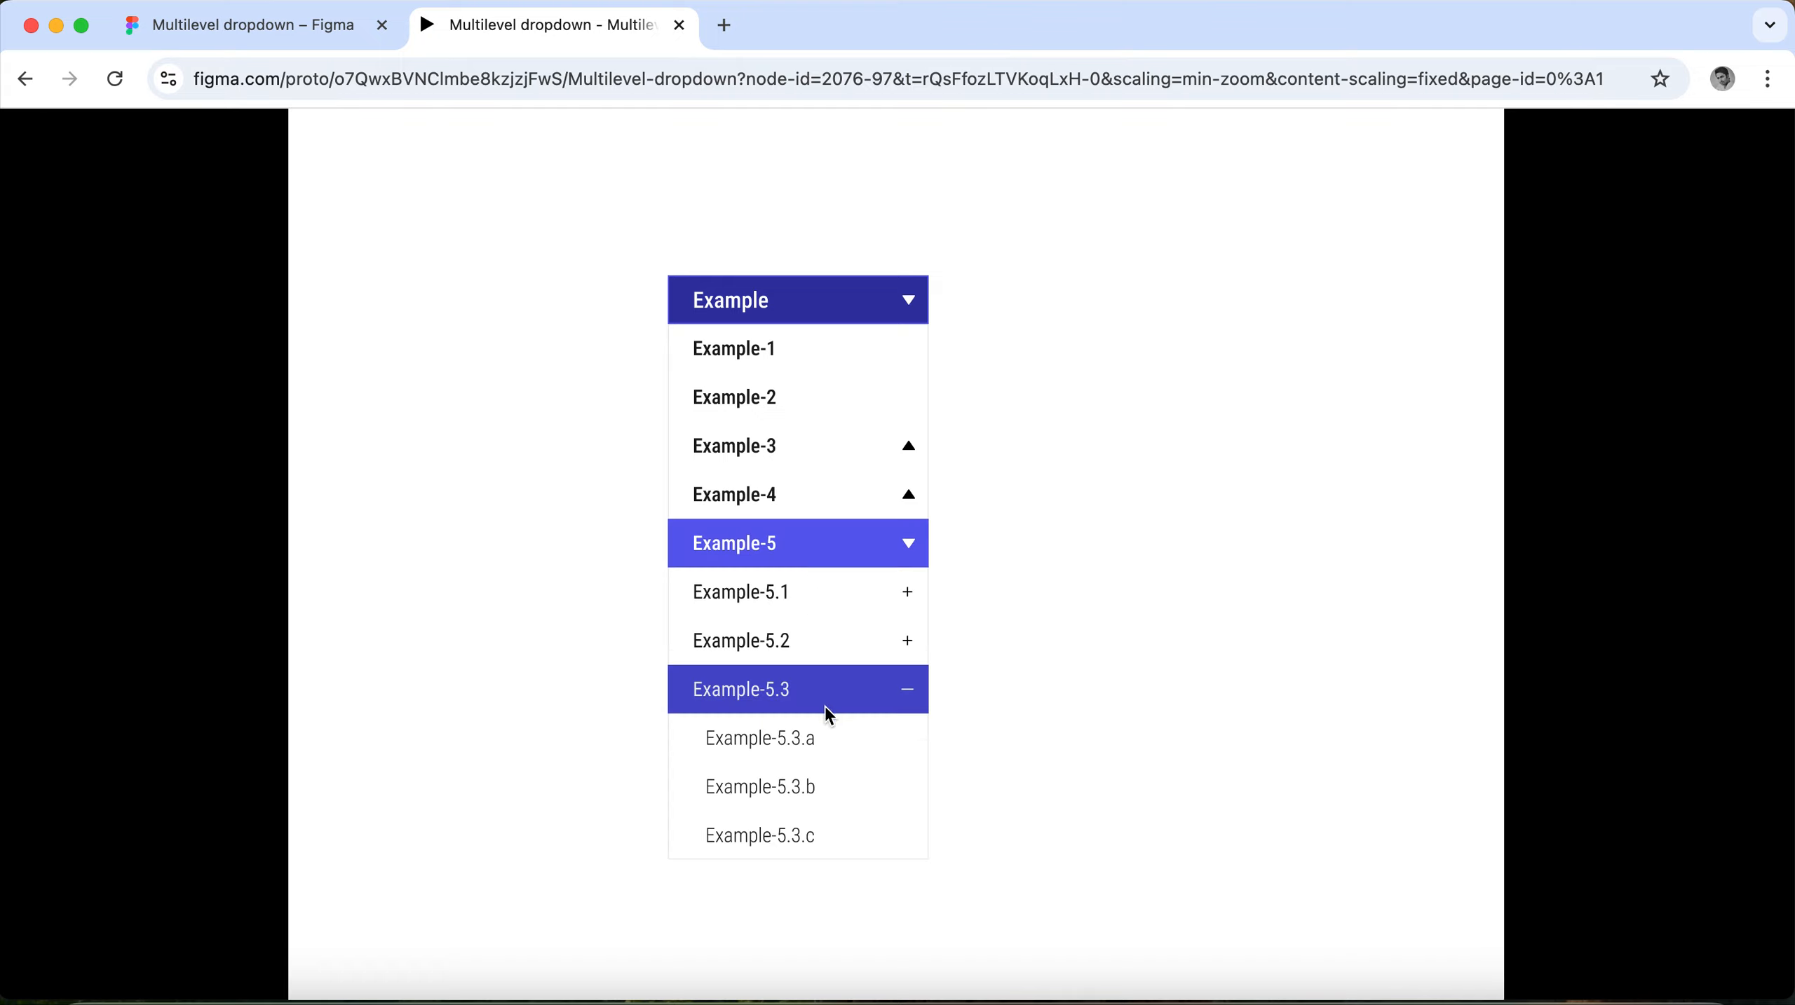
left_click(782, 643)
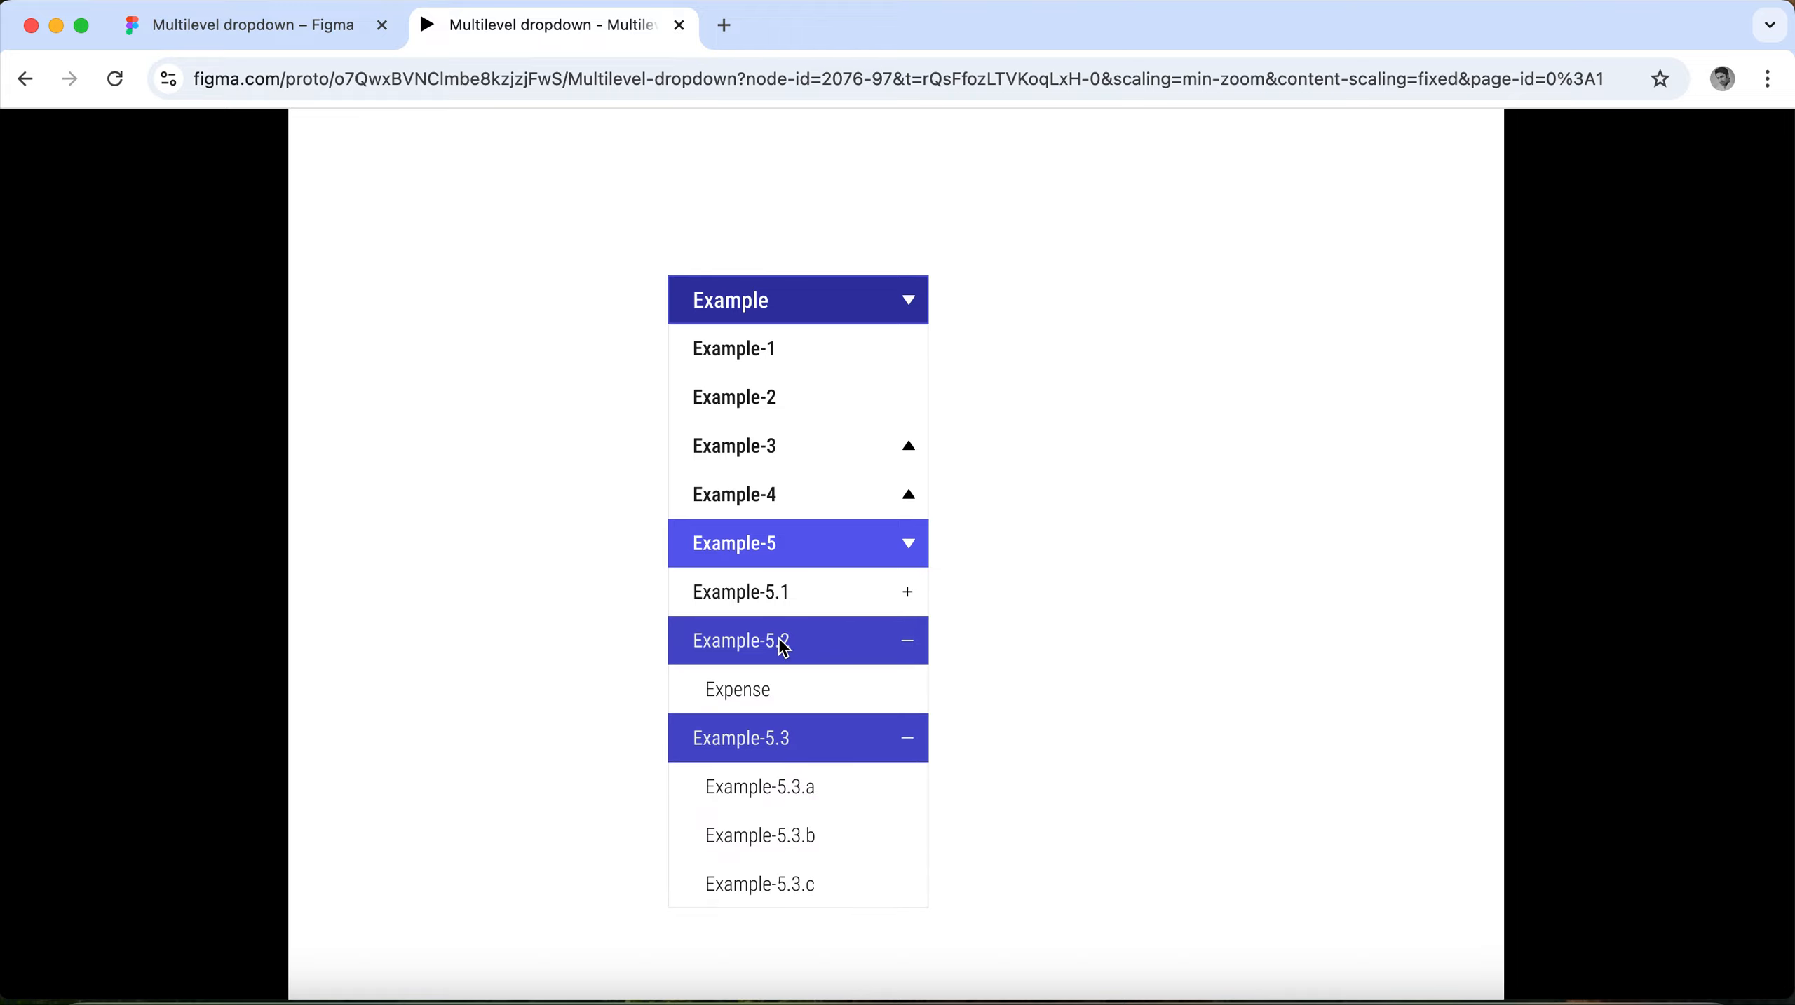
left_click(786, 597)
scroll(781, 598, "down", 3)
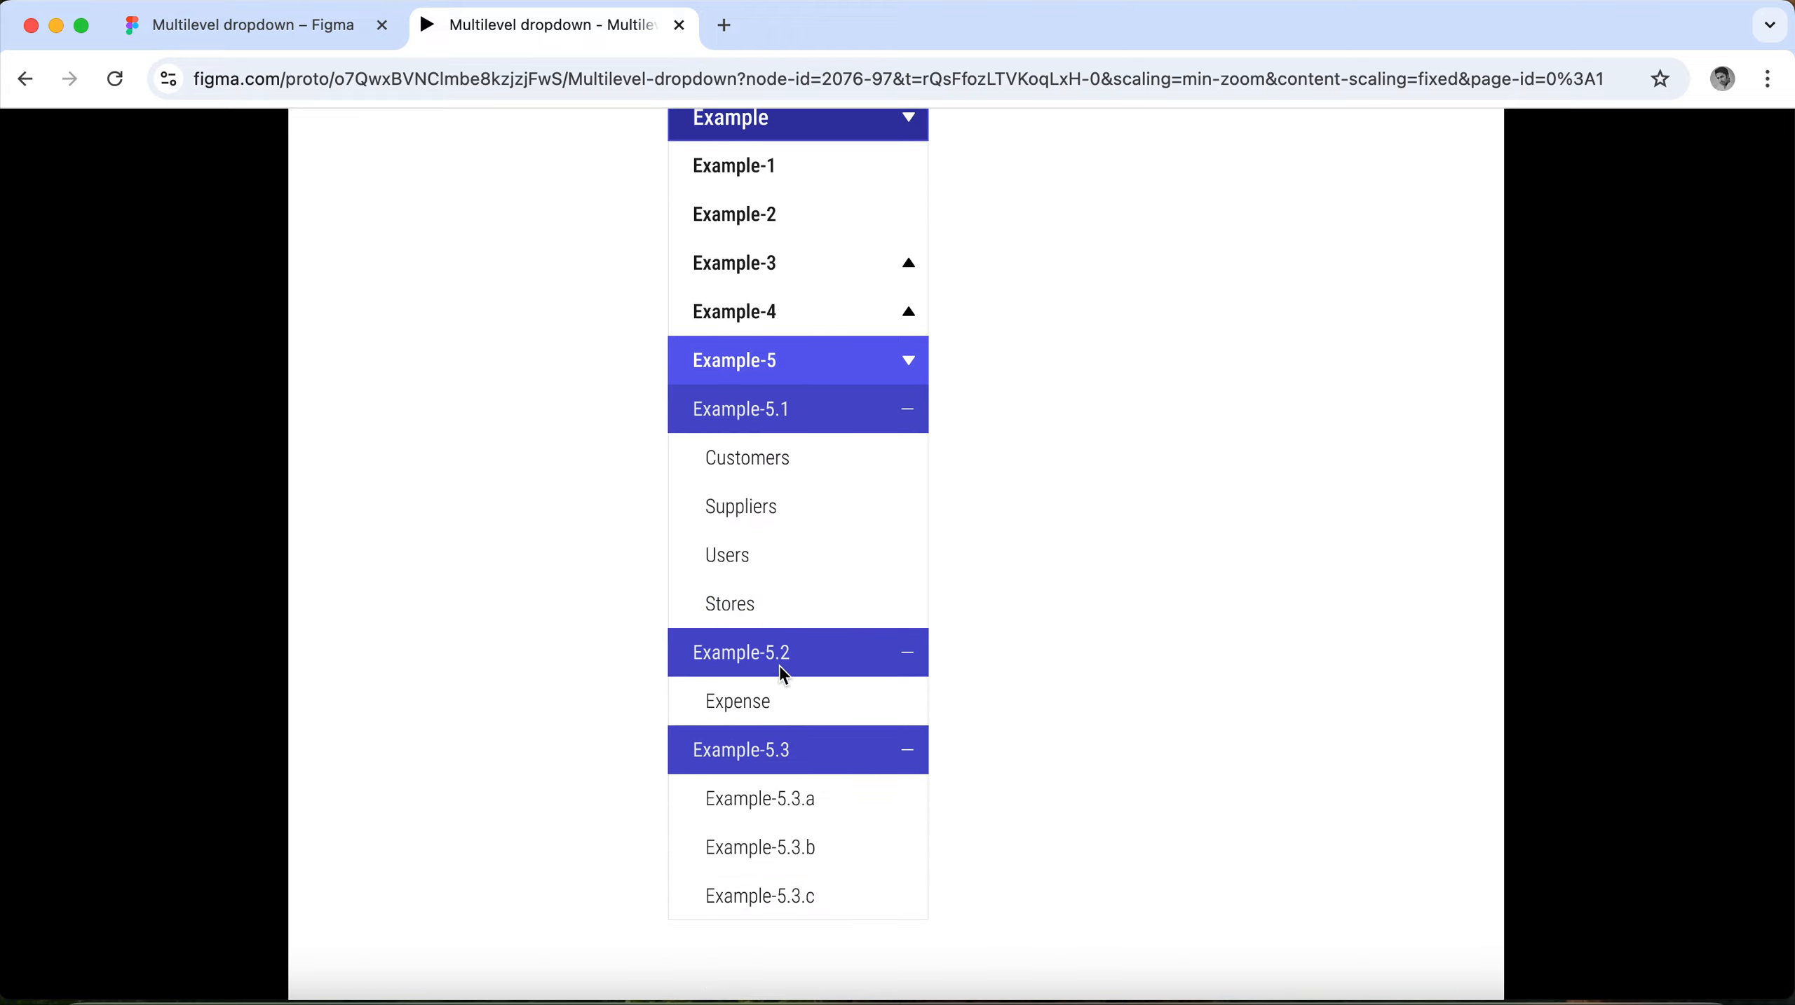
Collapse Example-5.3, Example-5.2, Example-5.1 and their parent Example-5 in the prototype.
left_click(797, 748)
left_click(809, 655)
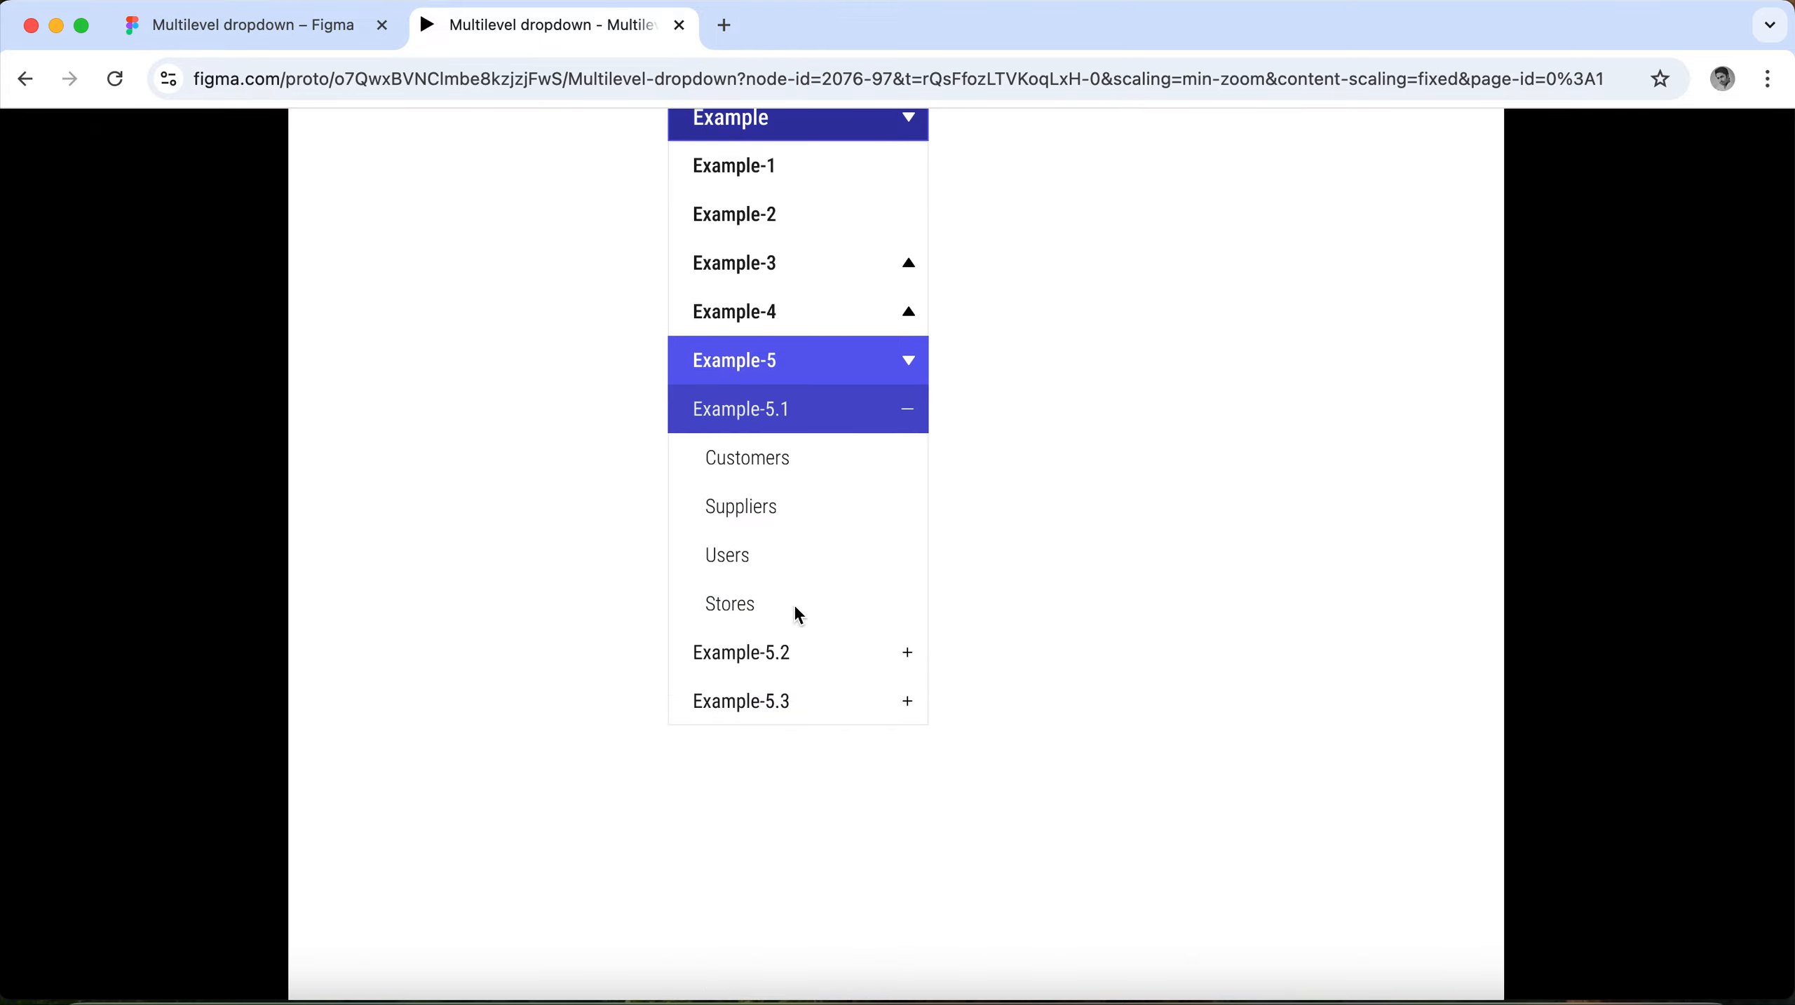
left_click(819, 416)
left_click(823, 372)
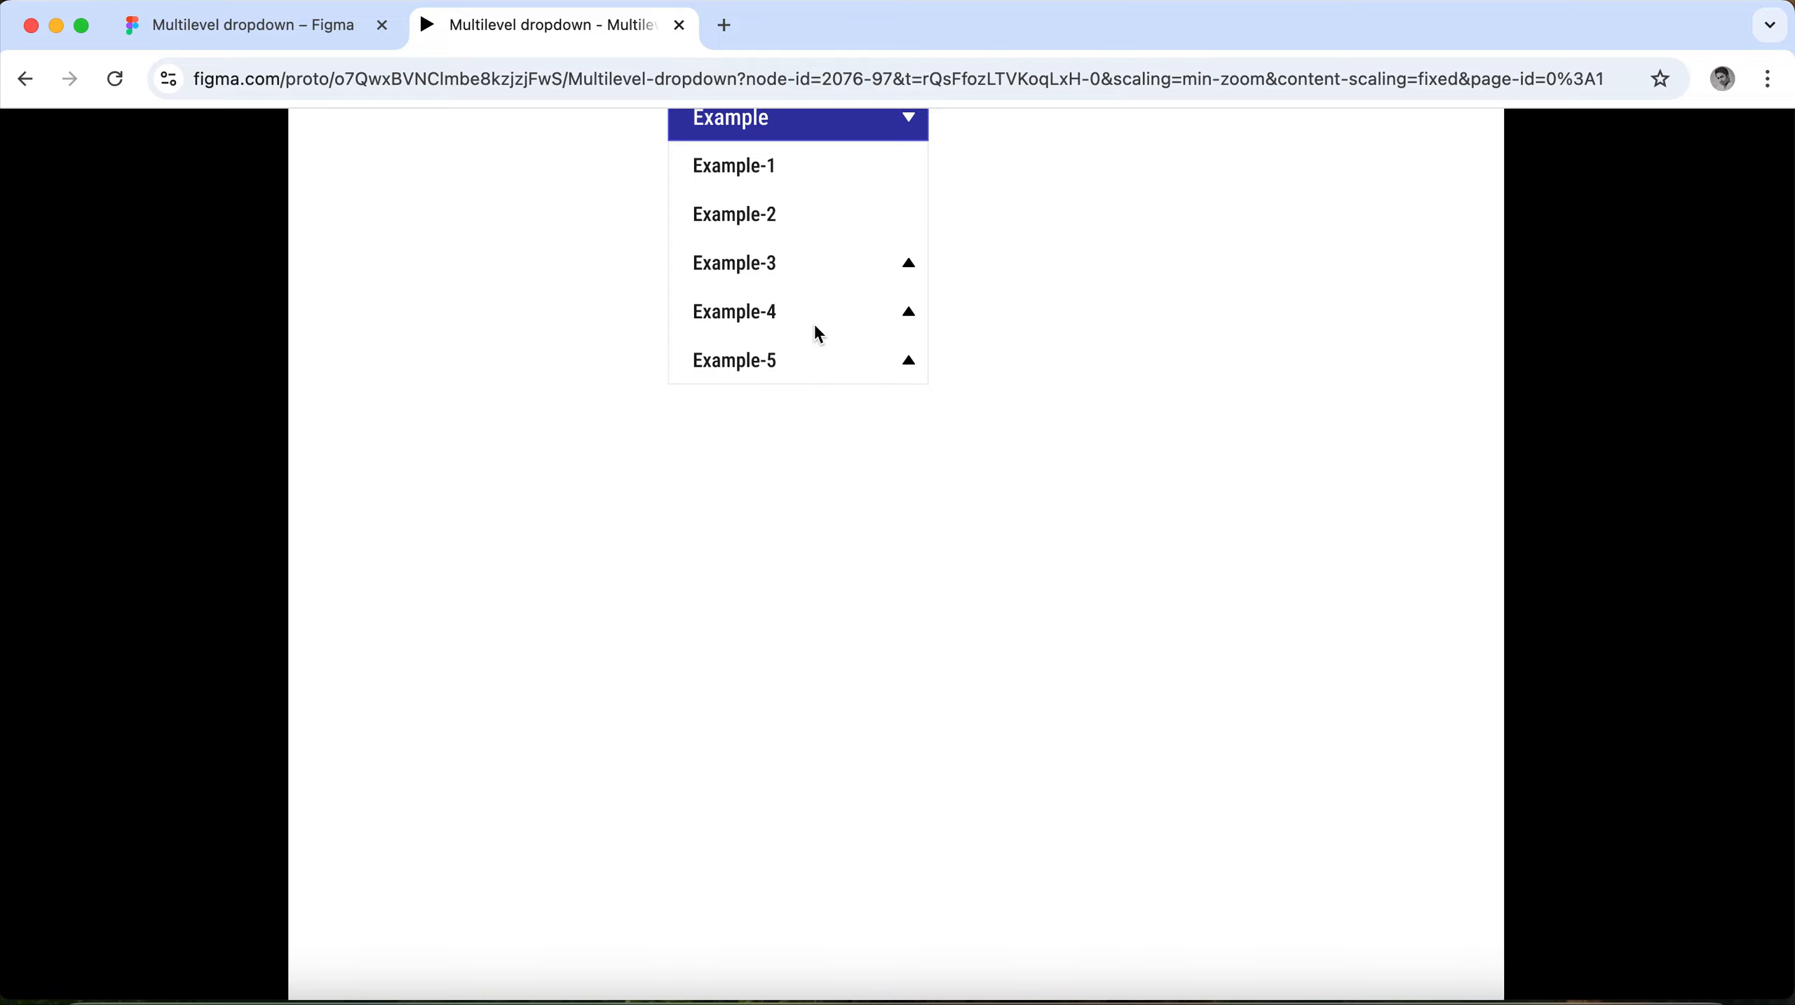
Test opening and closing the Example-4 and Example-3 groups in the prototype.
left_click(814, 314)
left_click(810, 299)
left_click(798, 264)
left_click(803, 271)
scroll(769, 442, "up", 1)
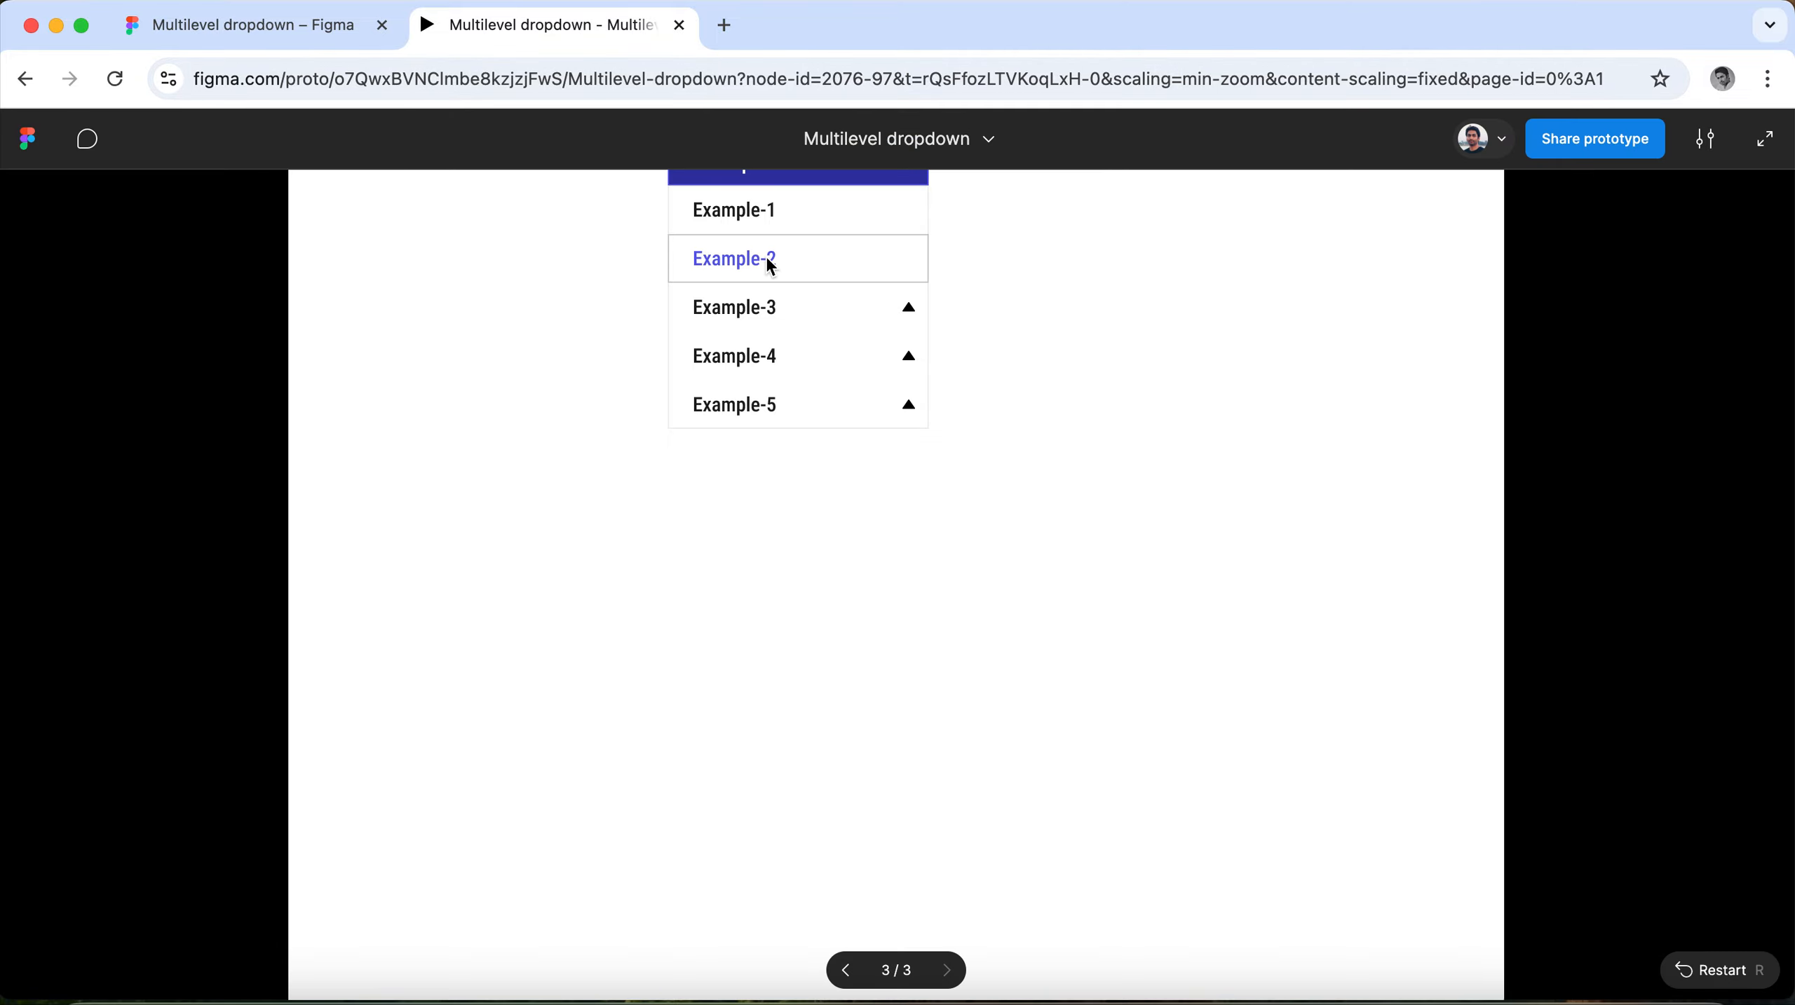
scroll(761, 465, "up", 1)
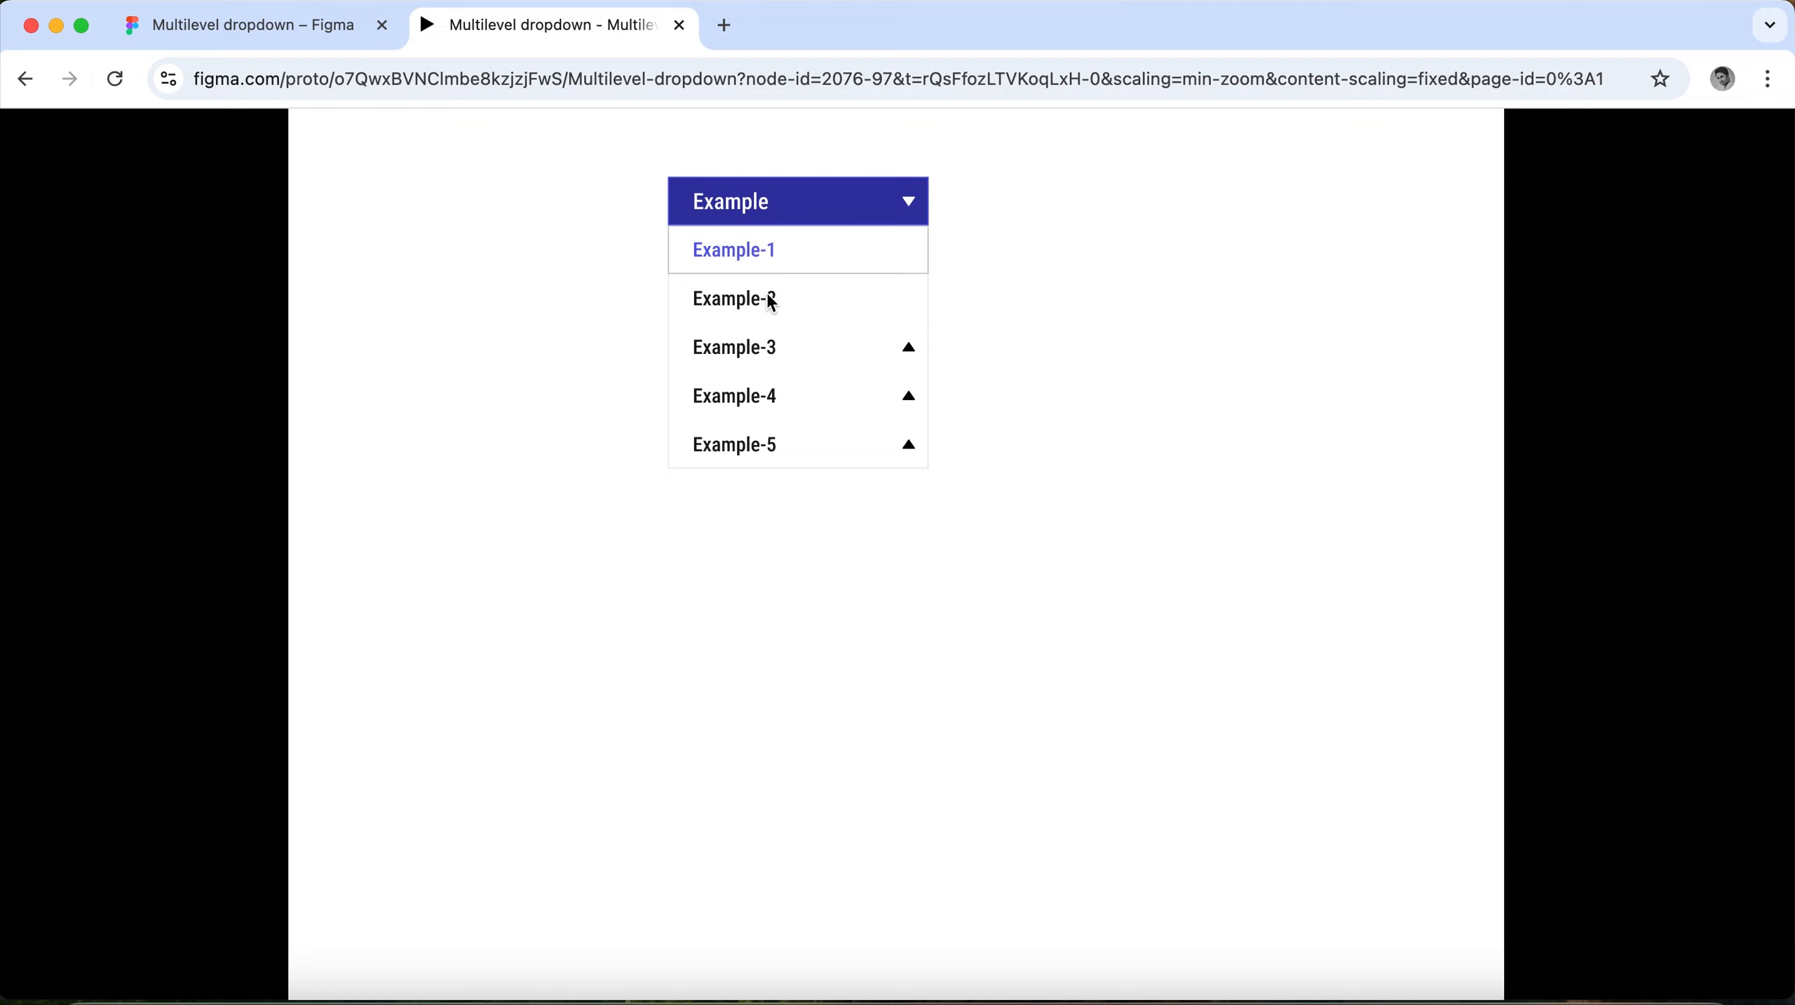
Return to the design file and set the Example mode values of MainList and Dropdownlist-1 through Dropdownlist-6 to True in the local variables.
left_click(239, 29)
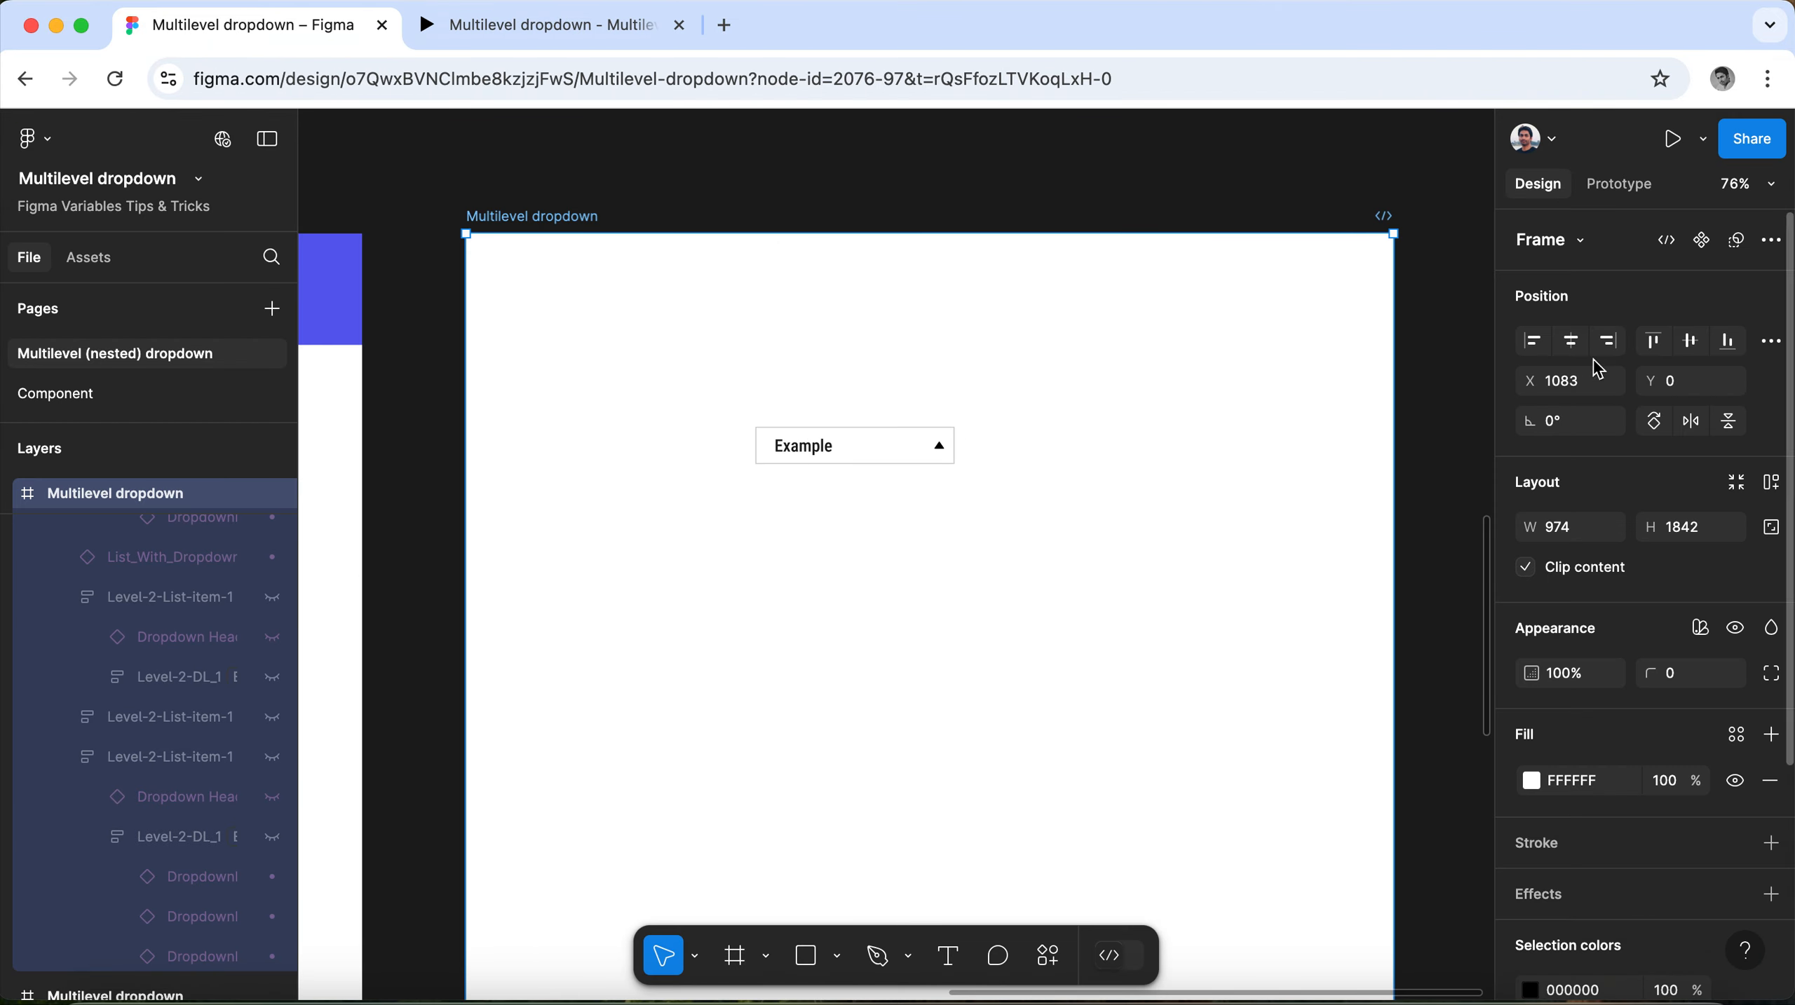
left_click(1470, 369)
left_click(1560, 342)
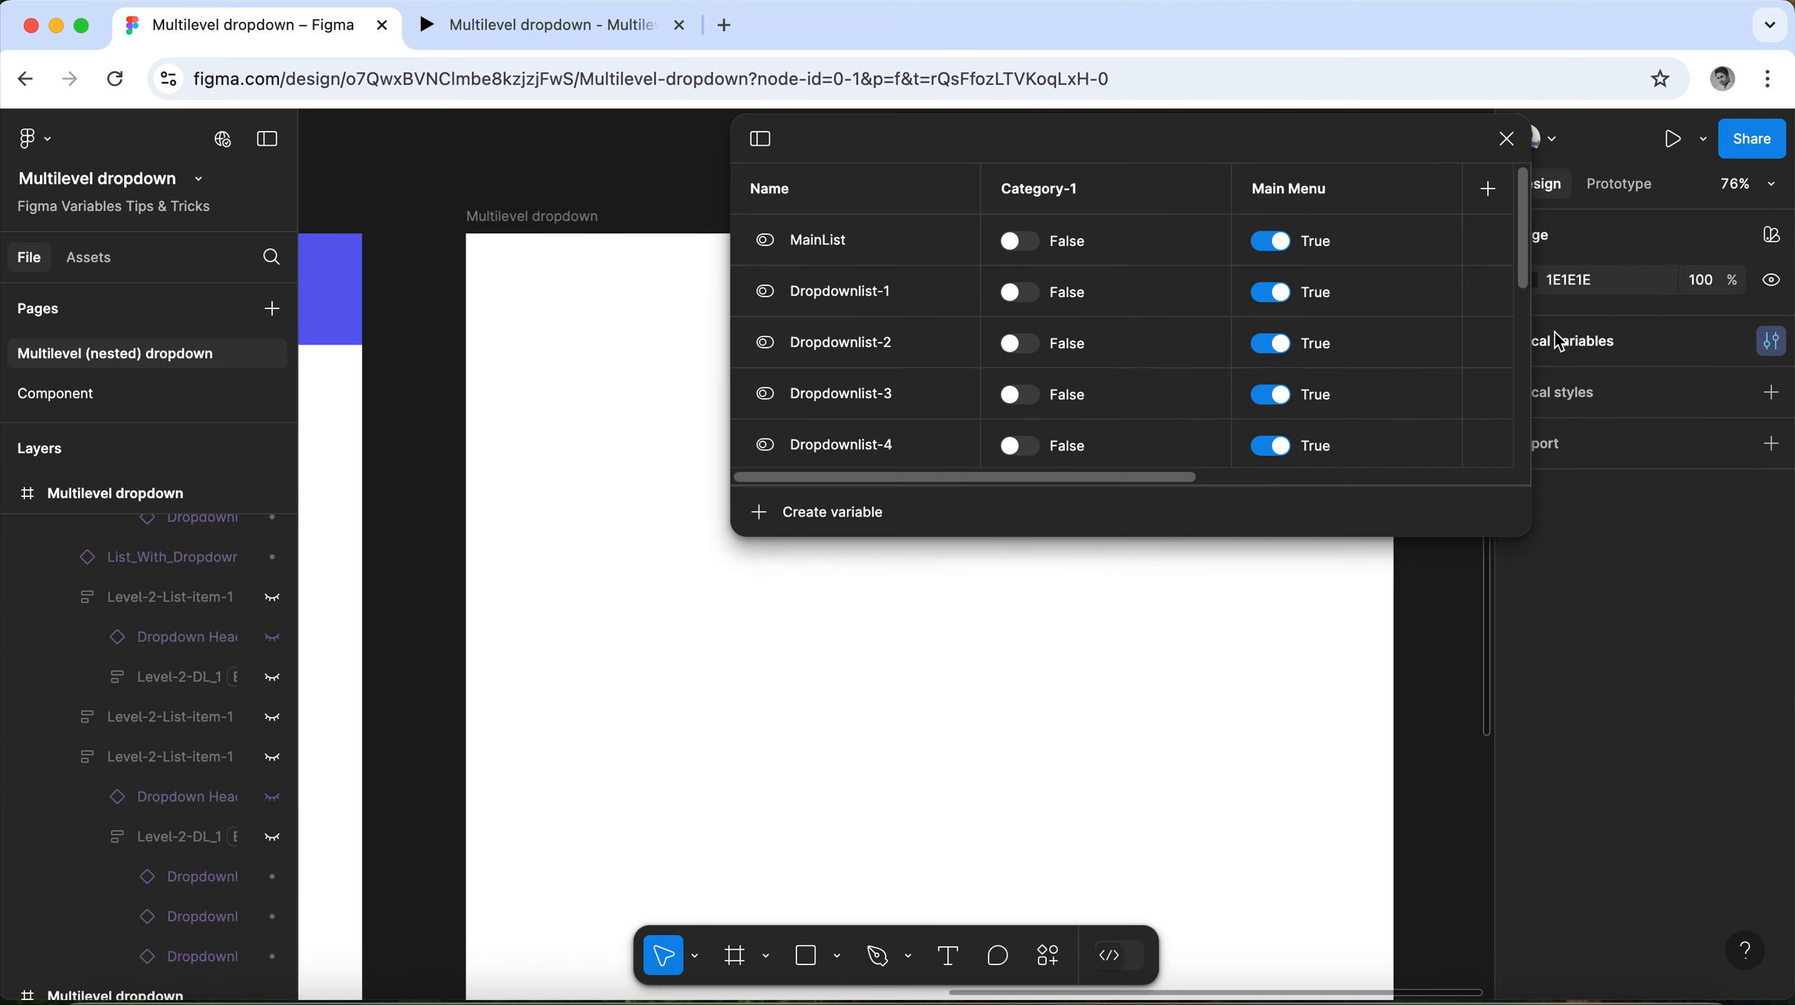
left_click_drag(1118, 486, 1485, 478)
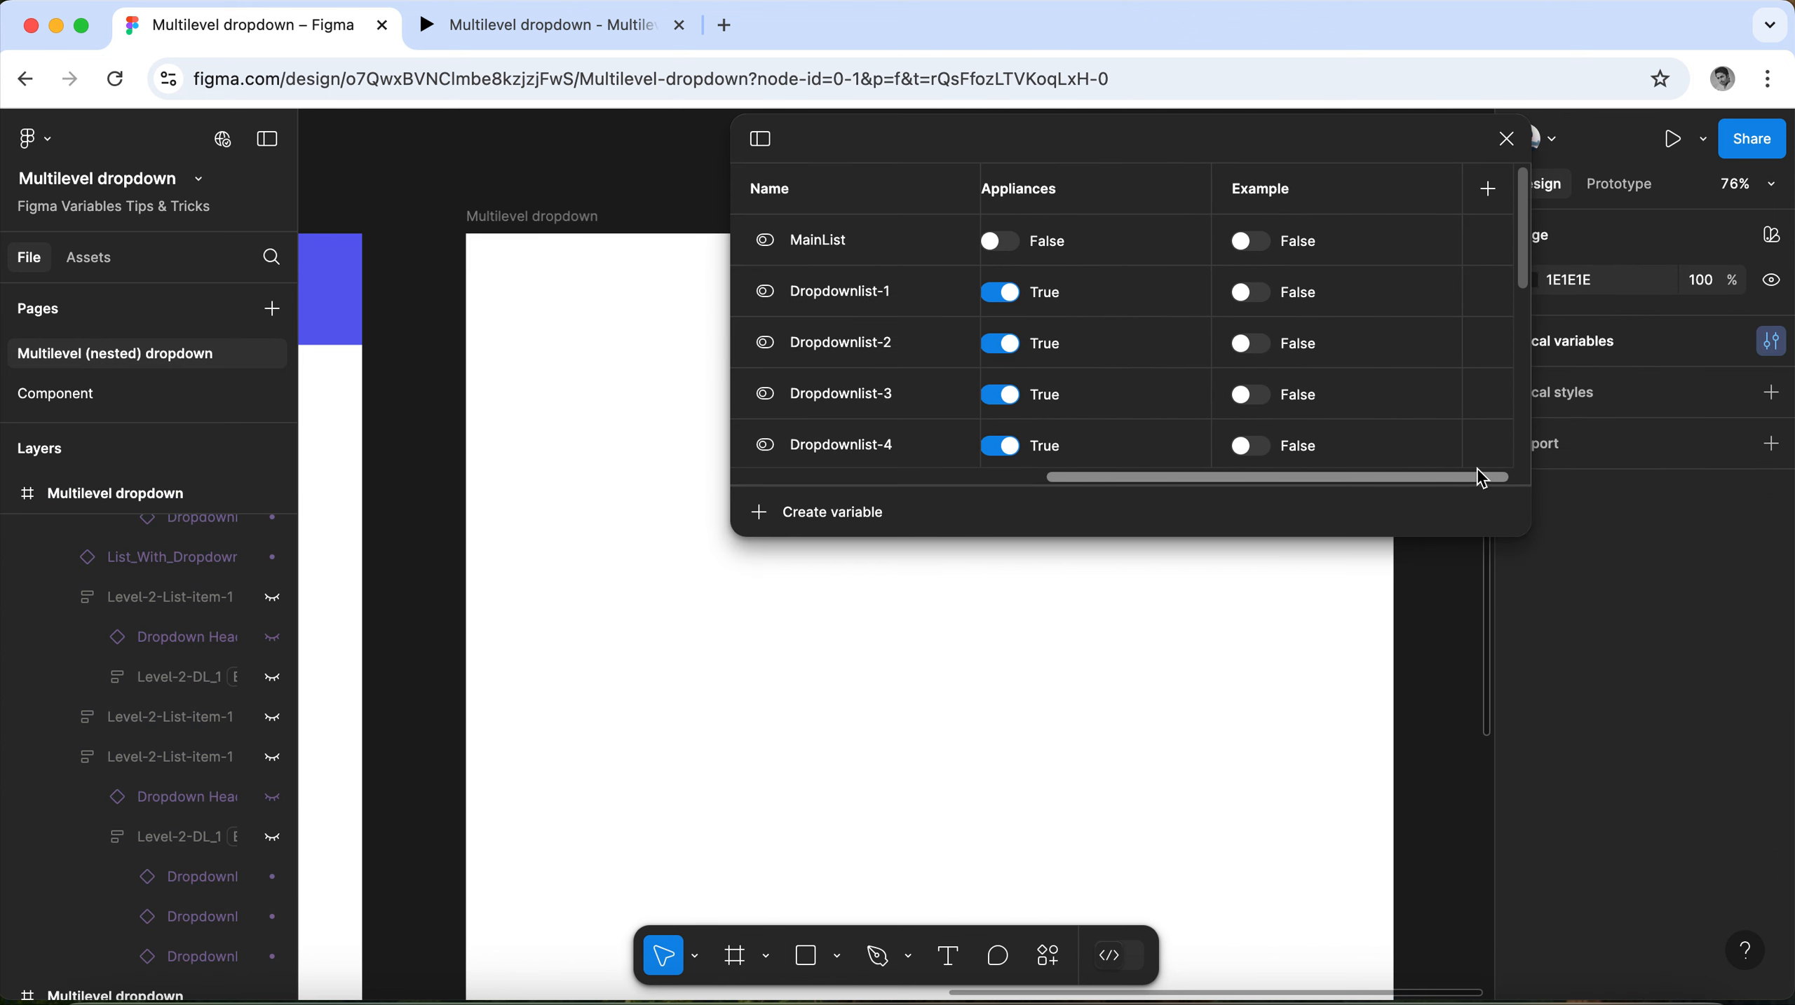
left_click(1251, 241)
left_click(1251, 292)
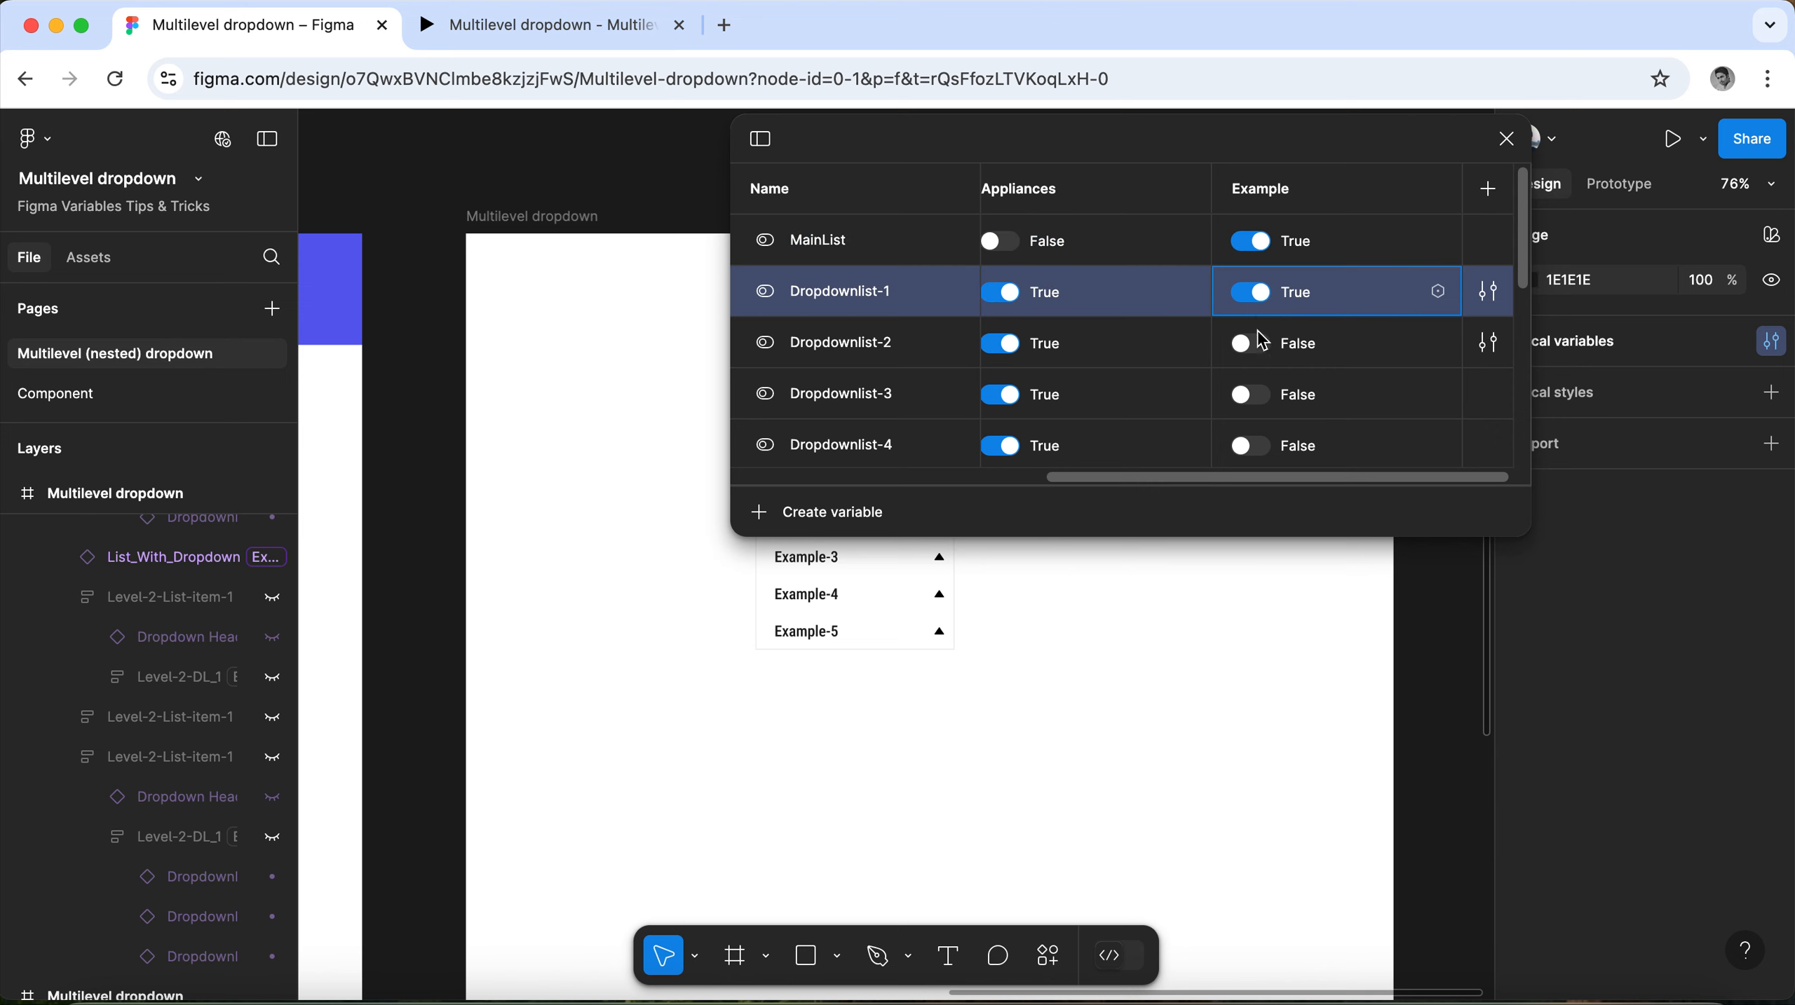
left_click(1250, 344)
left_click(1250, 394)
left_click(1264, 450)
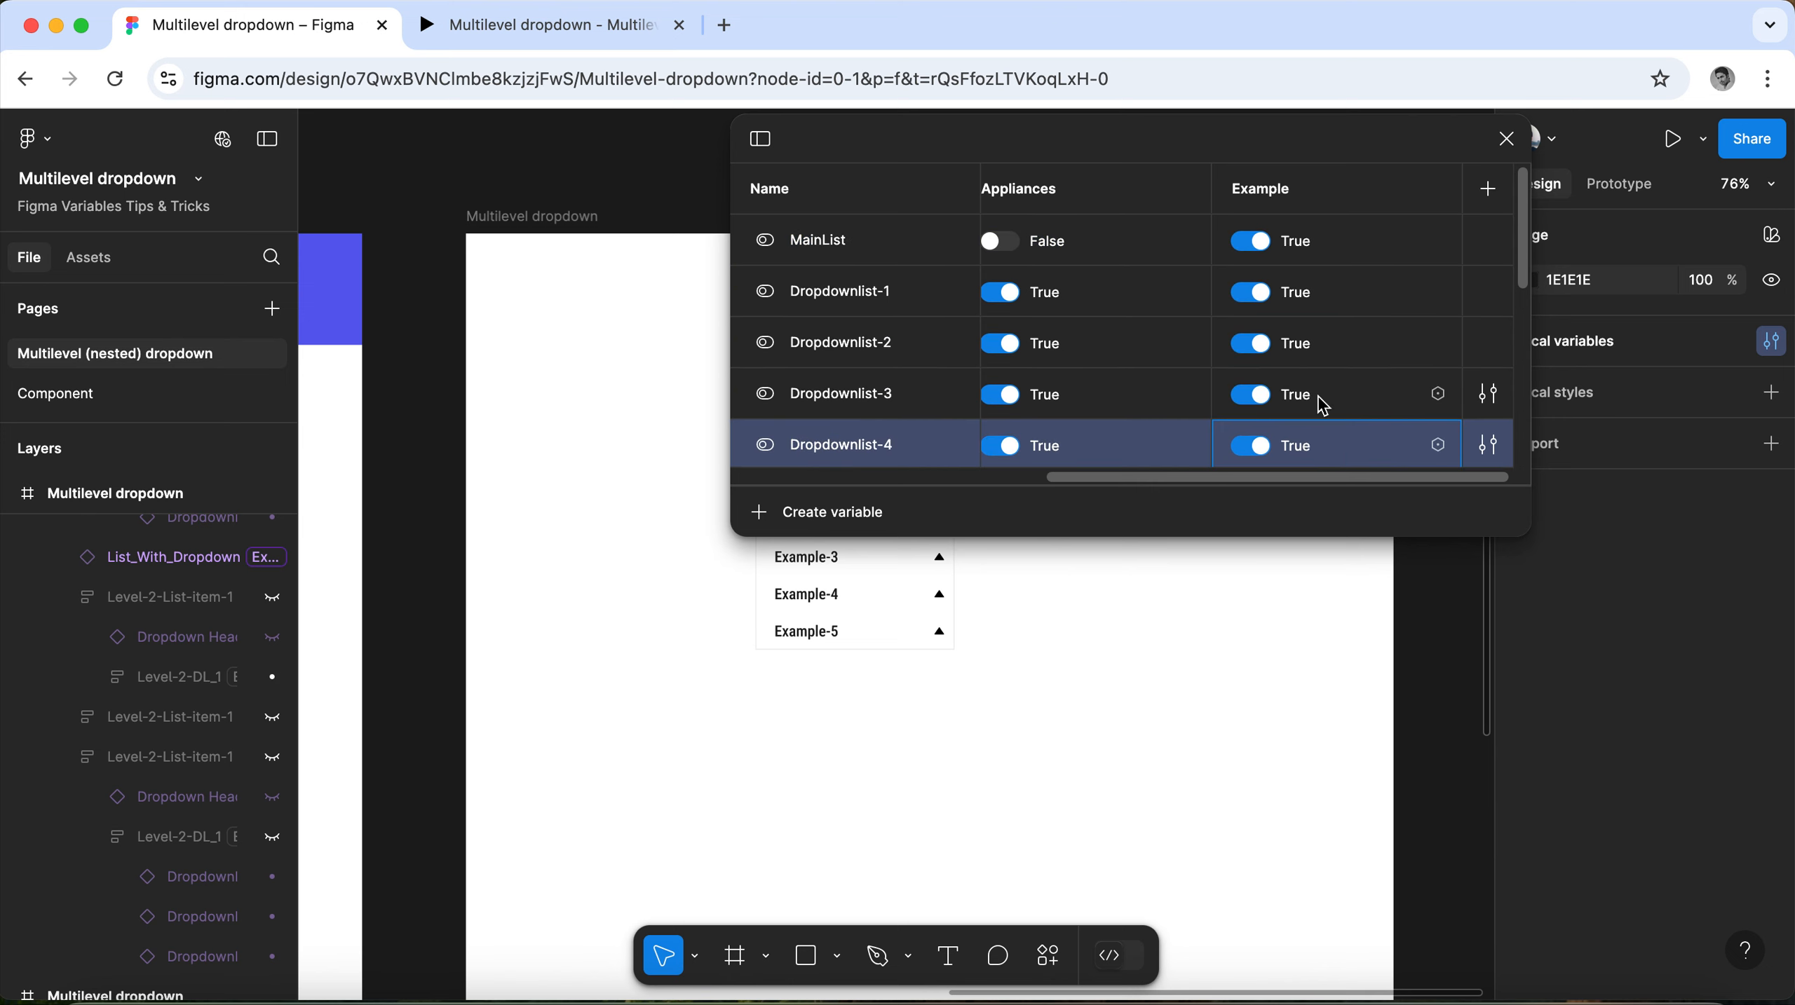
scroll(1322, 401, "down", 5)
left_click(1254, 262)
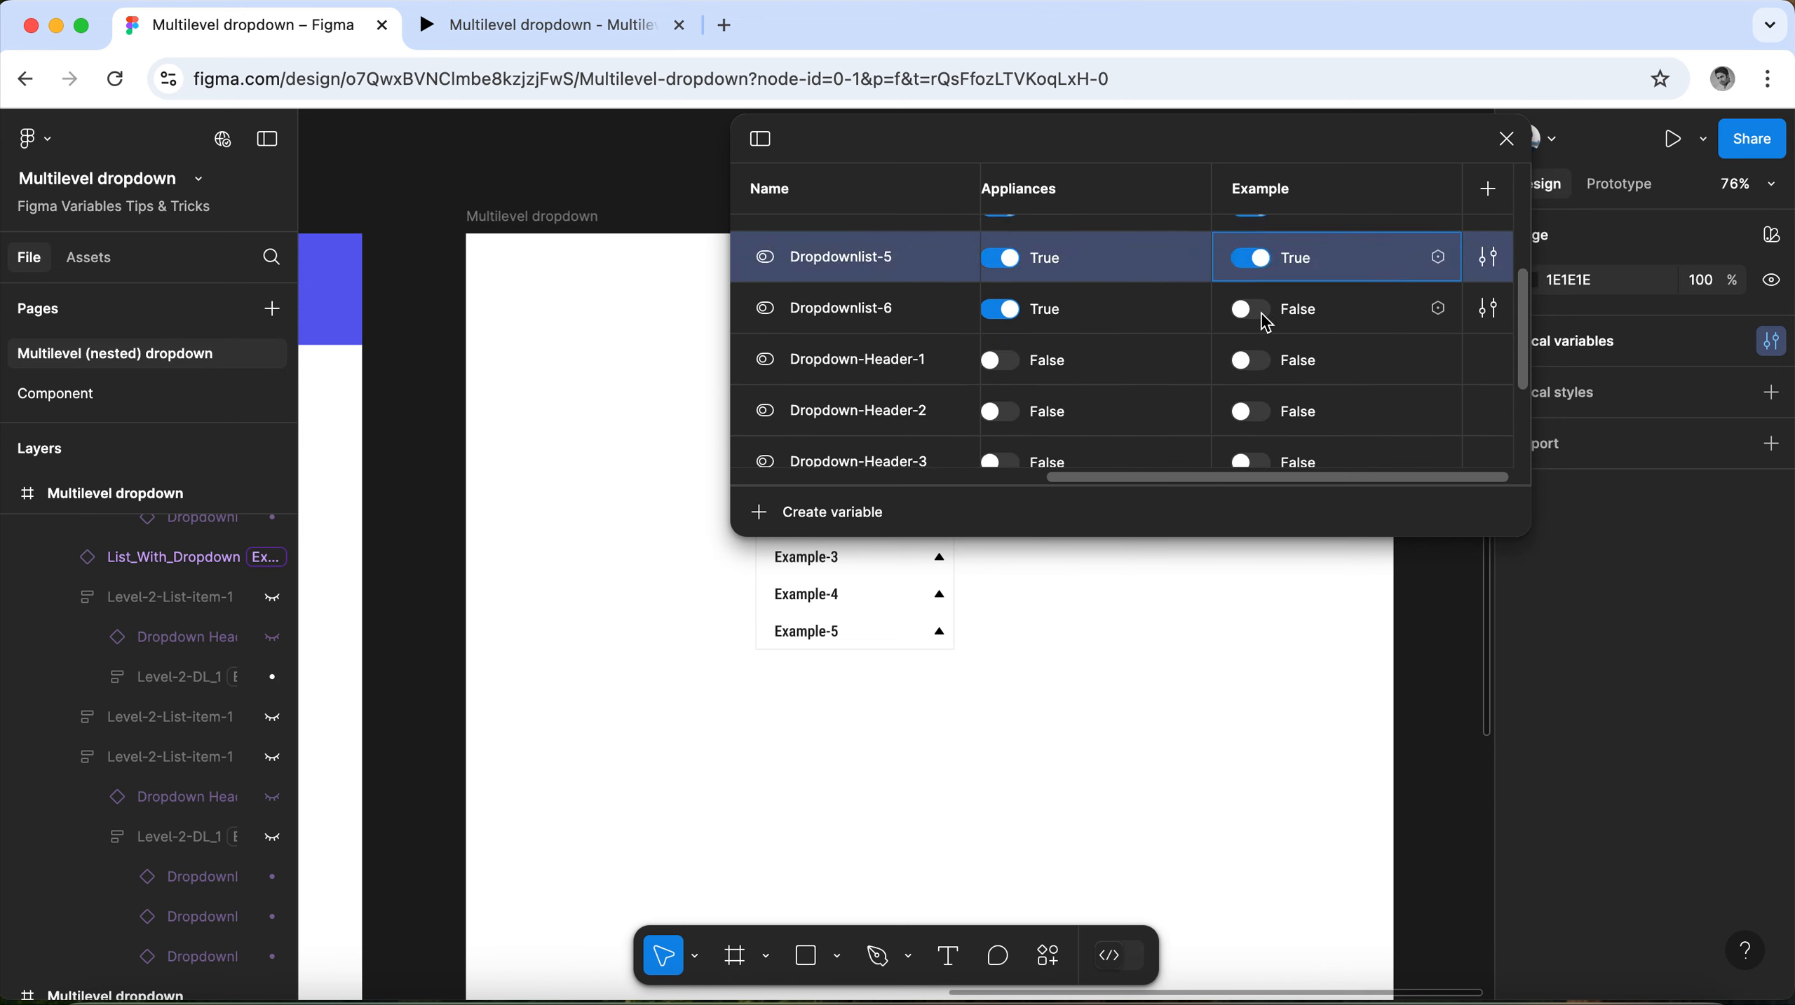
left_click(1260, 311)
Set the Example mode values of Dropdown-Header-1 through Dropdown-Header-6 to True, and close the variables table.
left_click(1263, 361)
left_click(1259, 415)
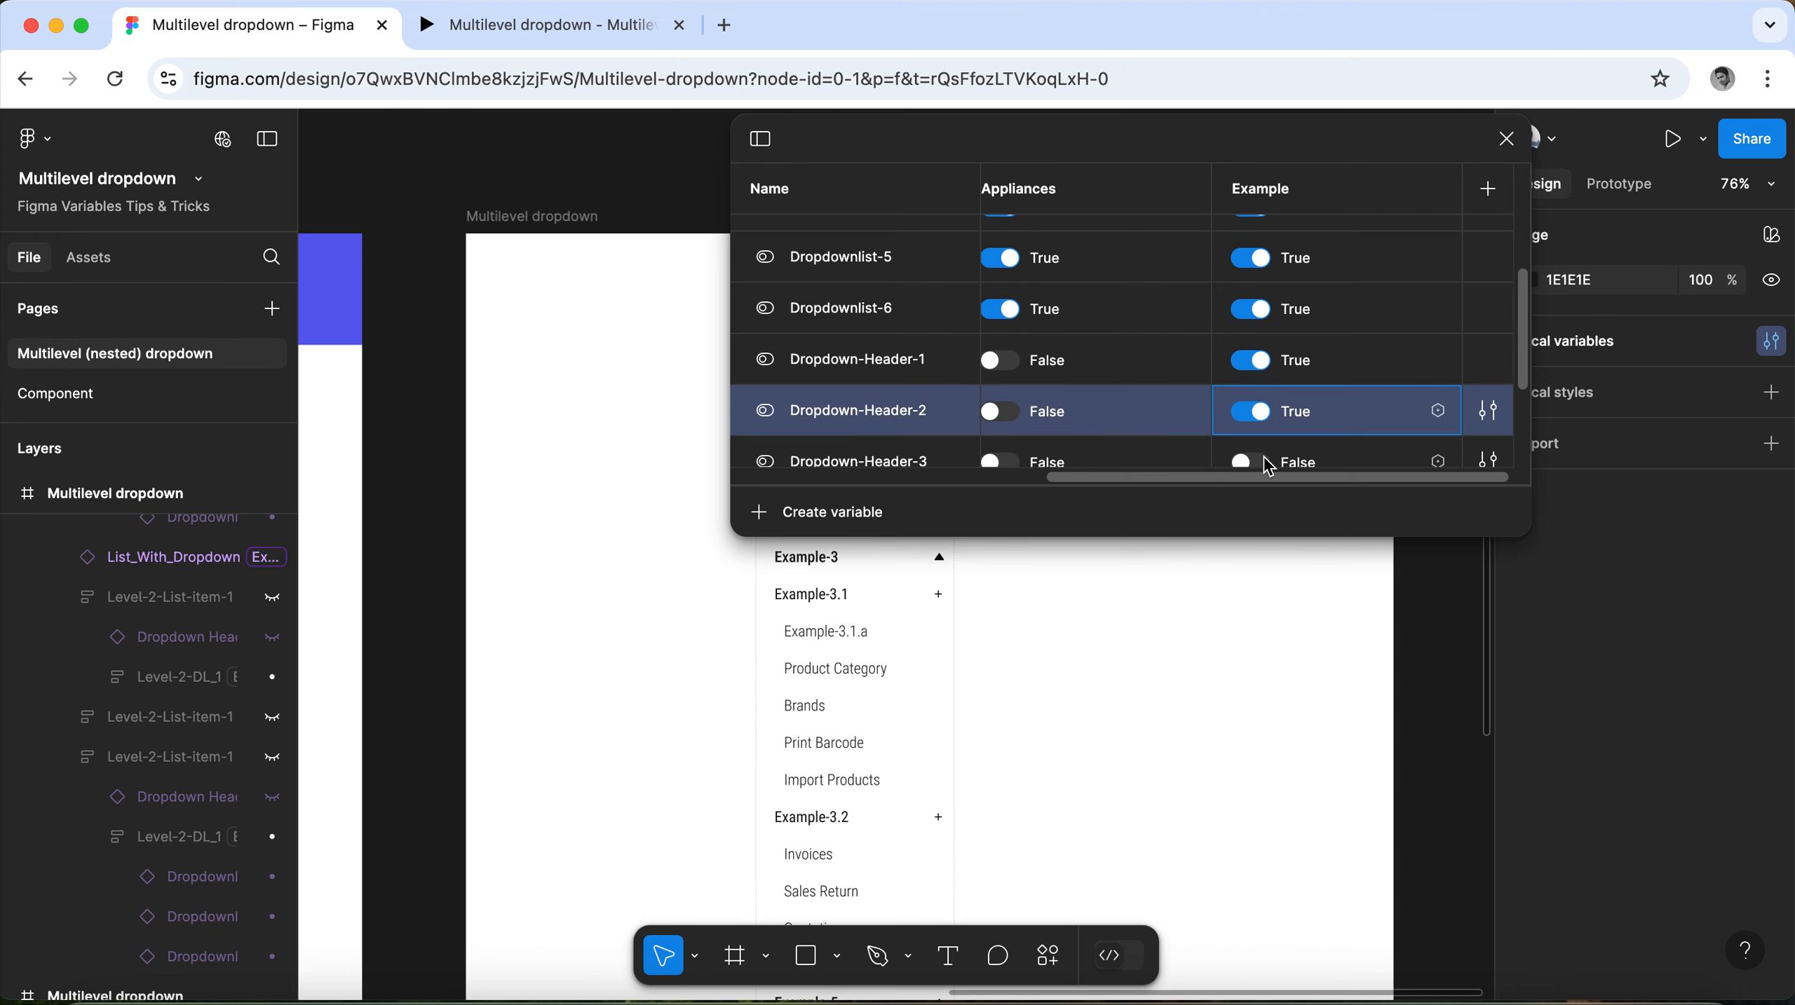
left_click(1260, 459)
scroll(1318, 381, "down", 3)
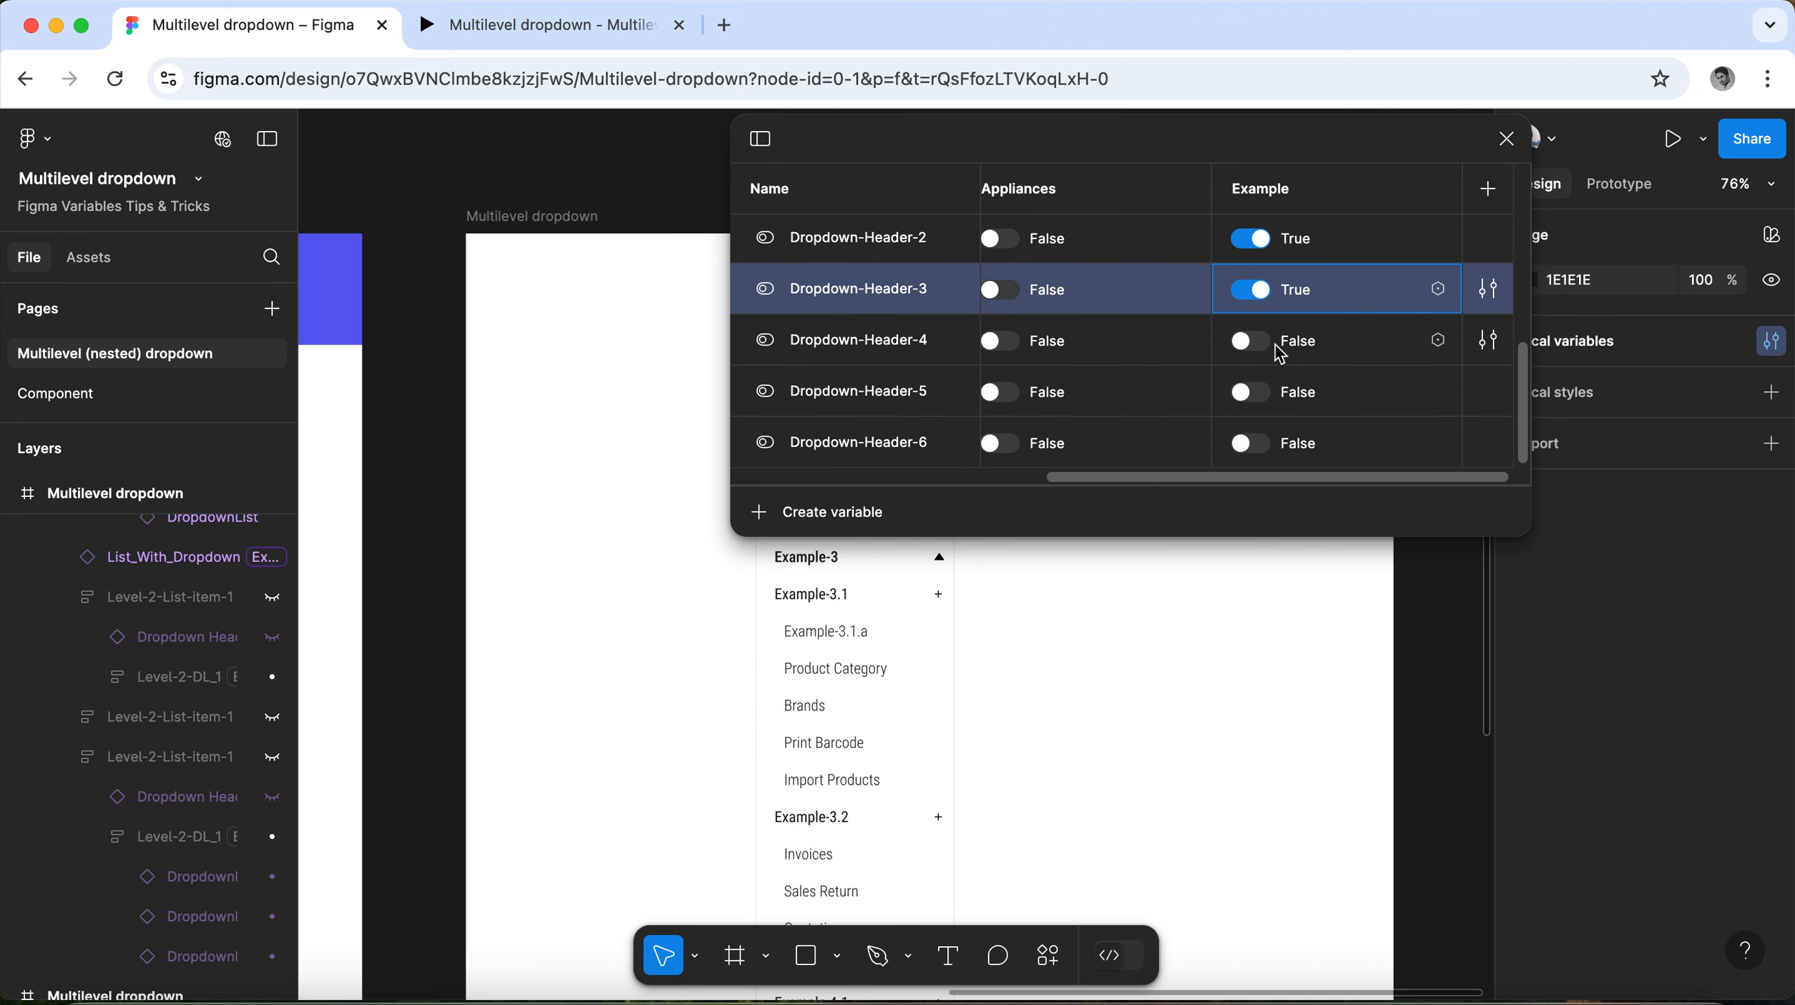
left_click(1267, 345)
left_click(1266, 396)
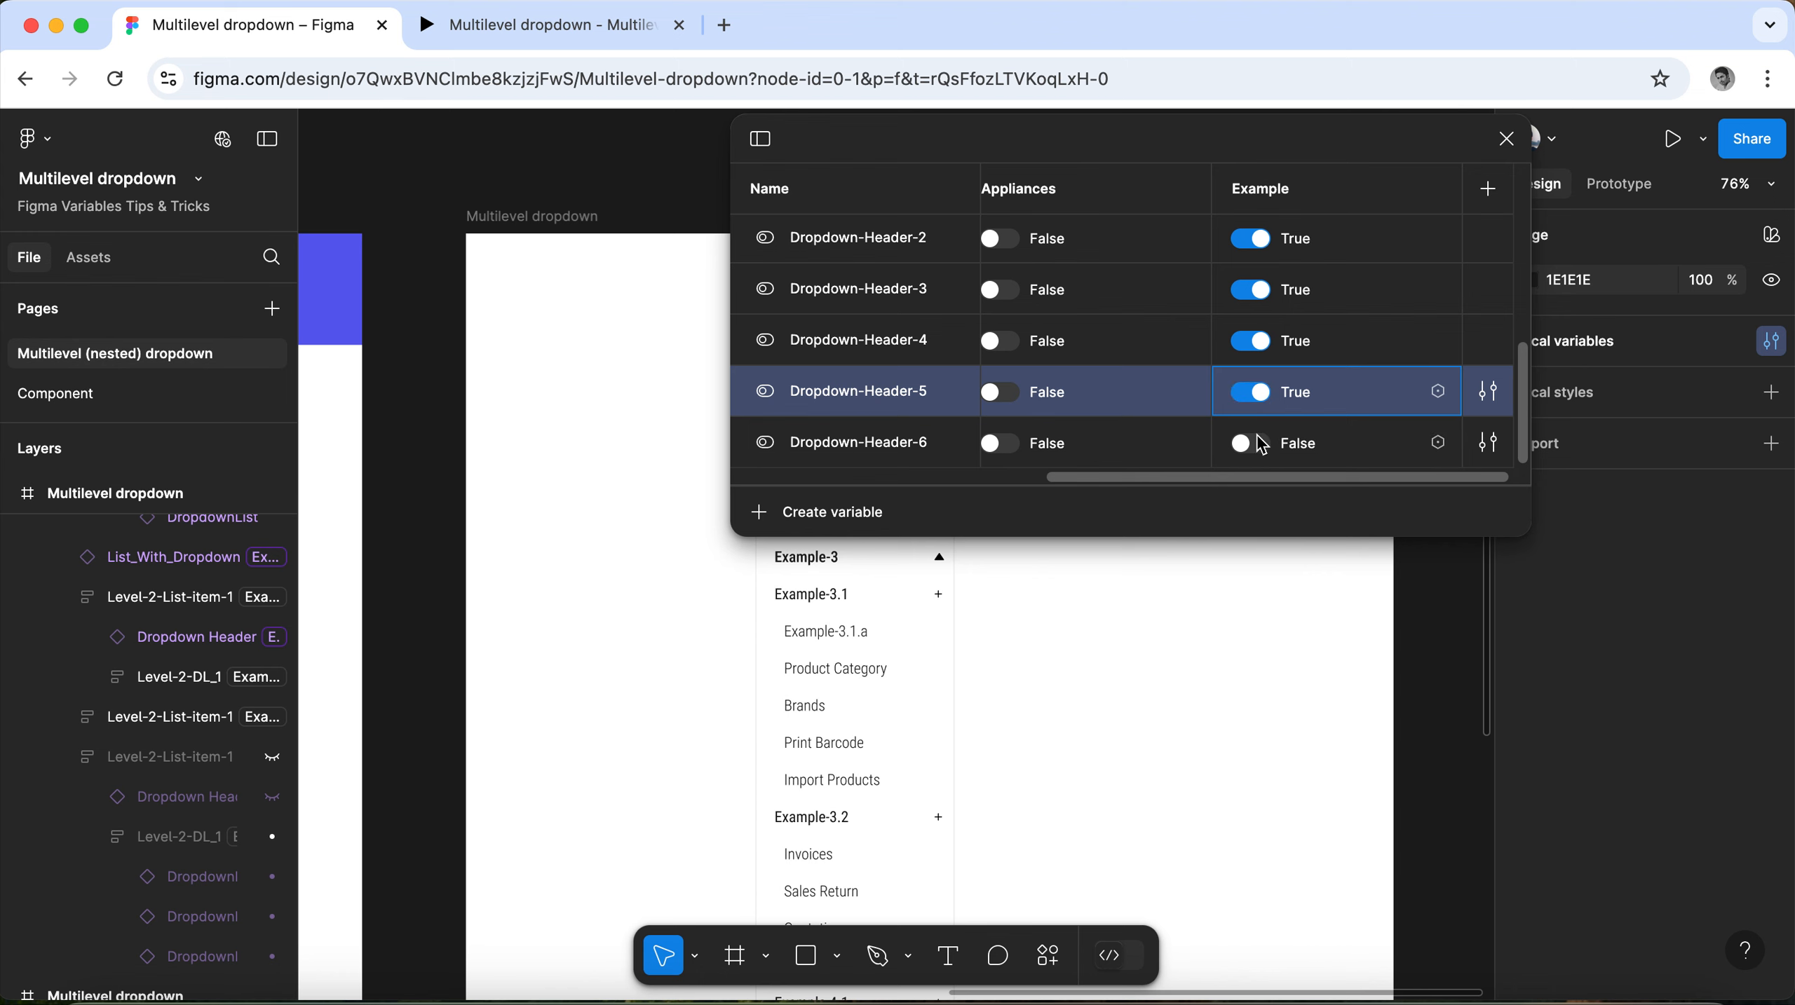
left_click(1278, 426)
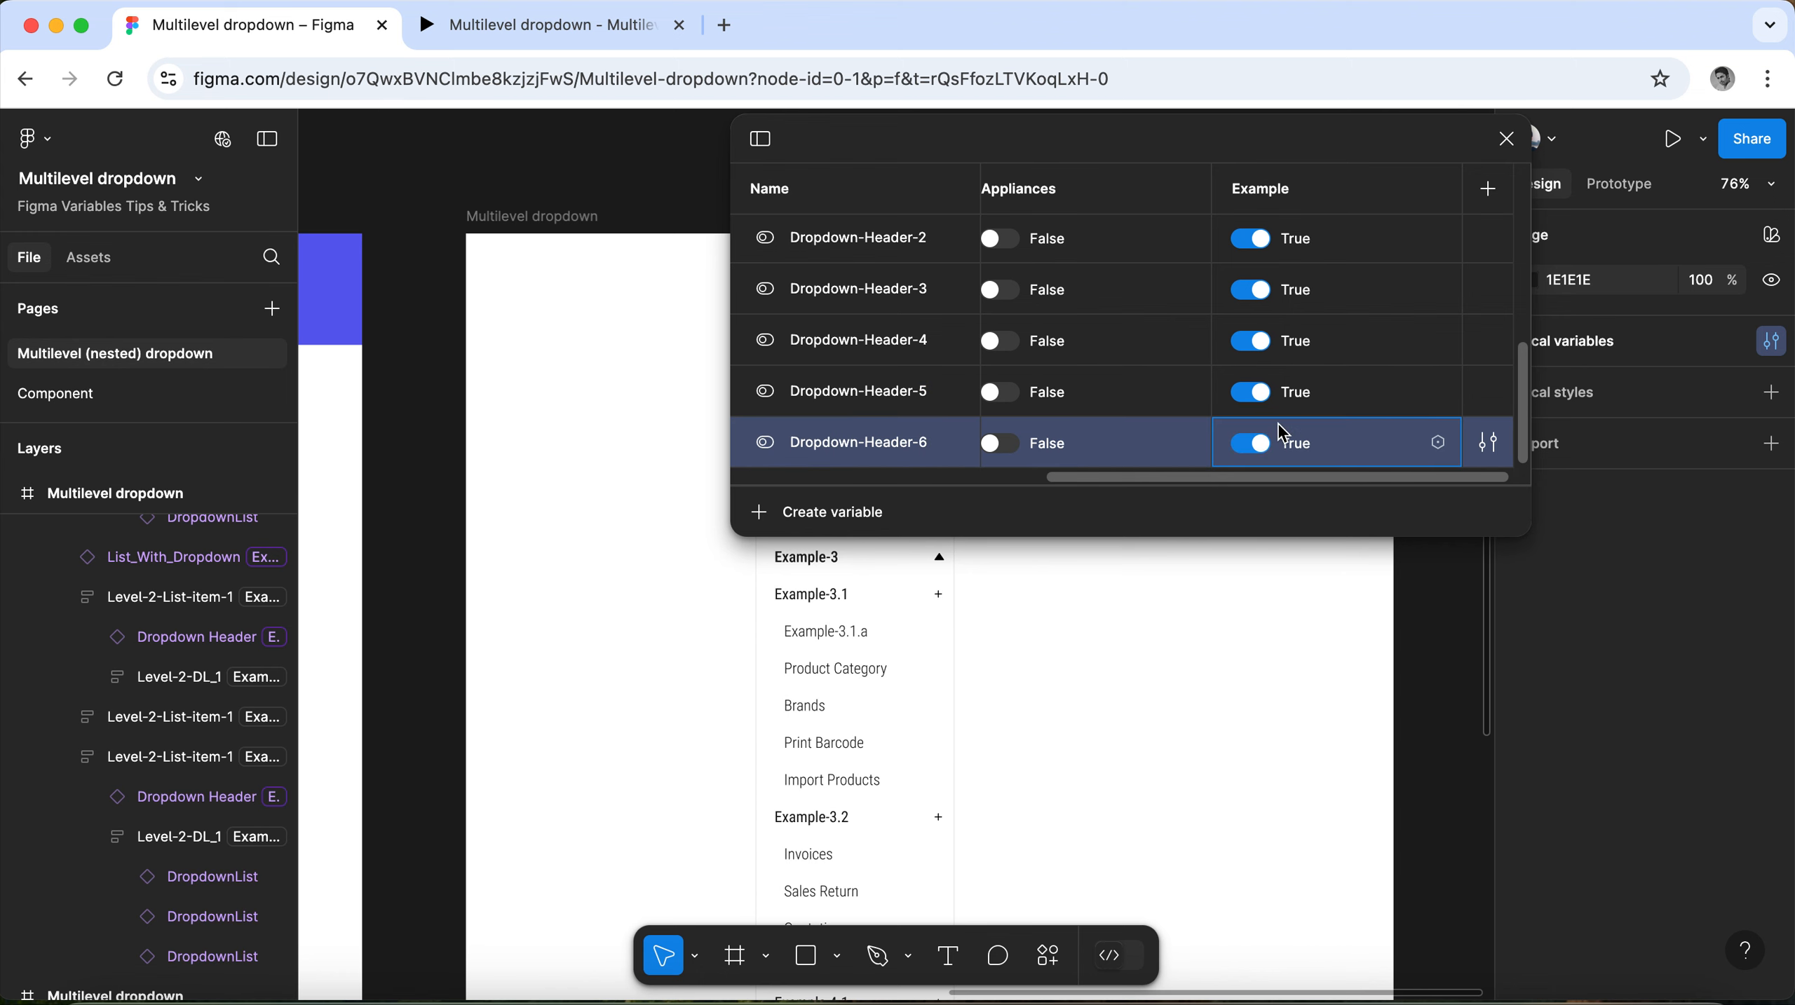
left_click(1505, 139)
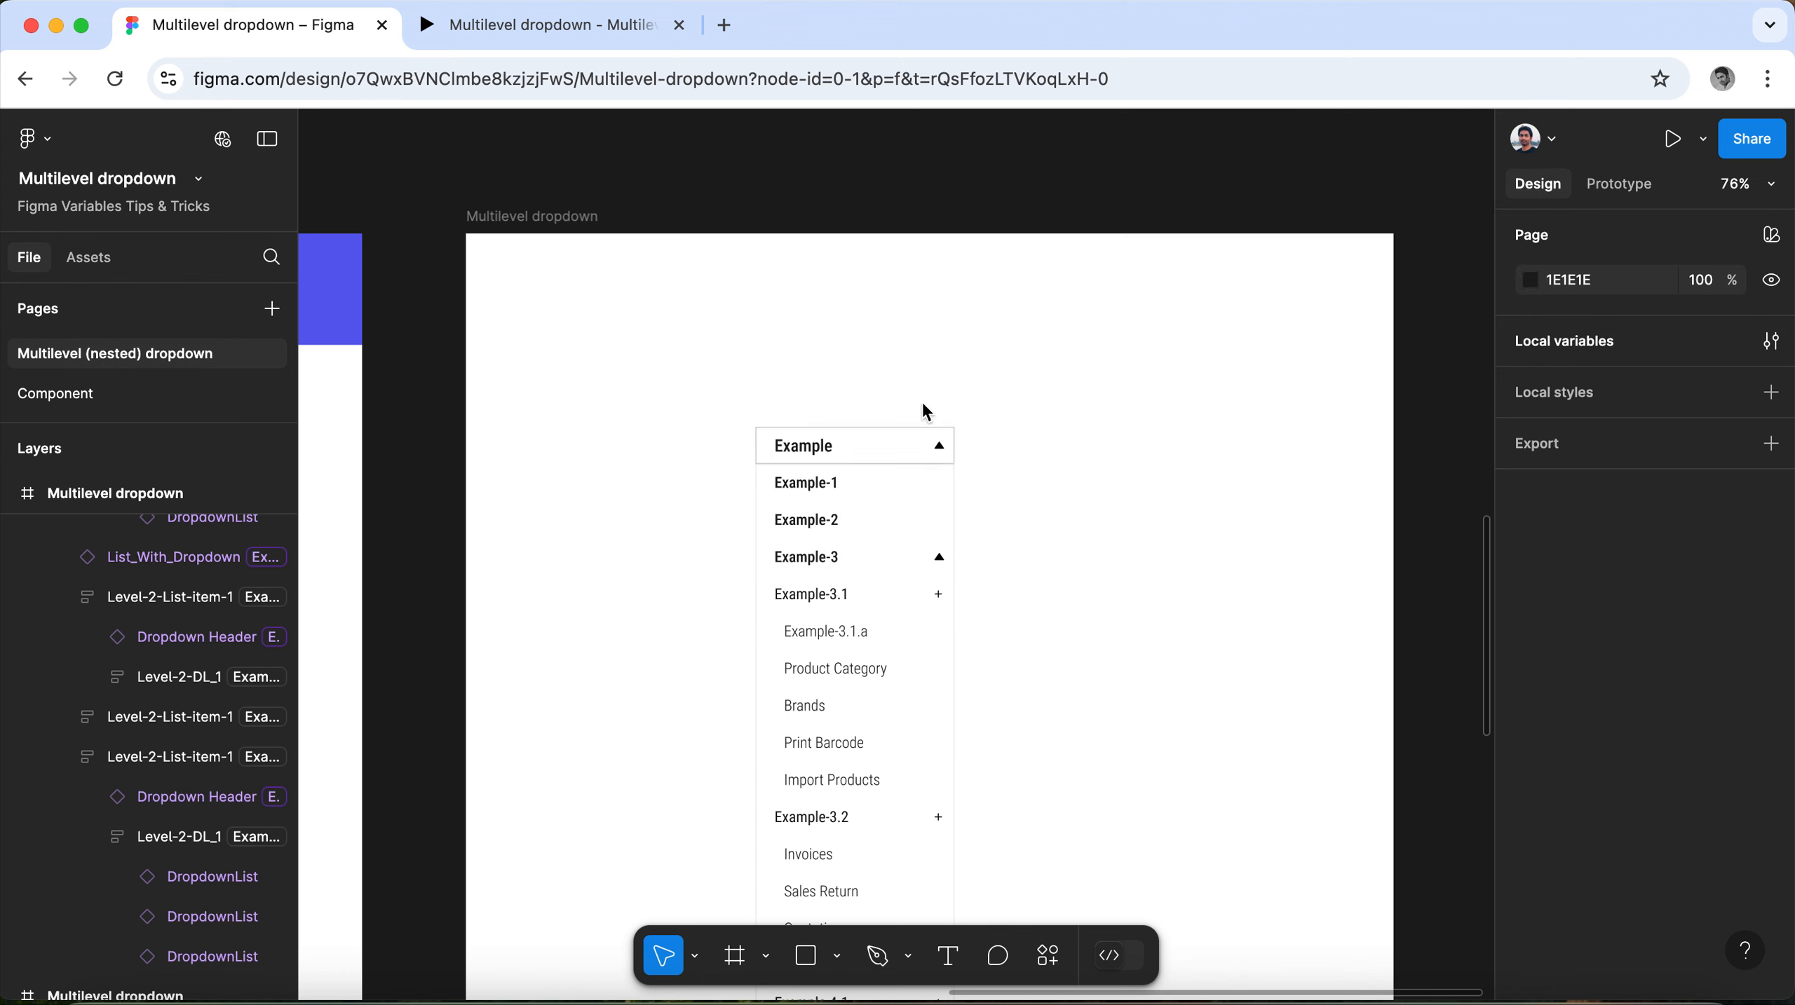
Duplicate the Example-1 list item directly below itself in the List-2 group.
left_click(877, 489)
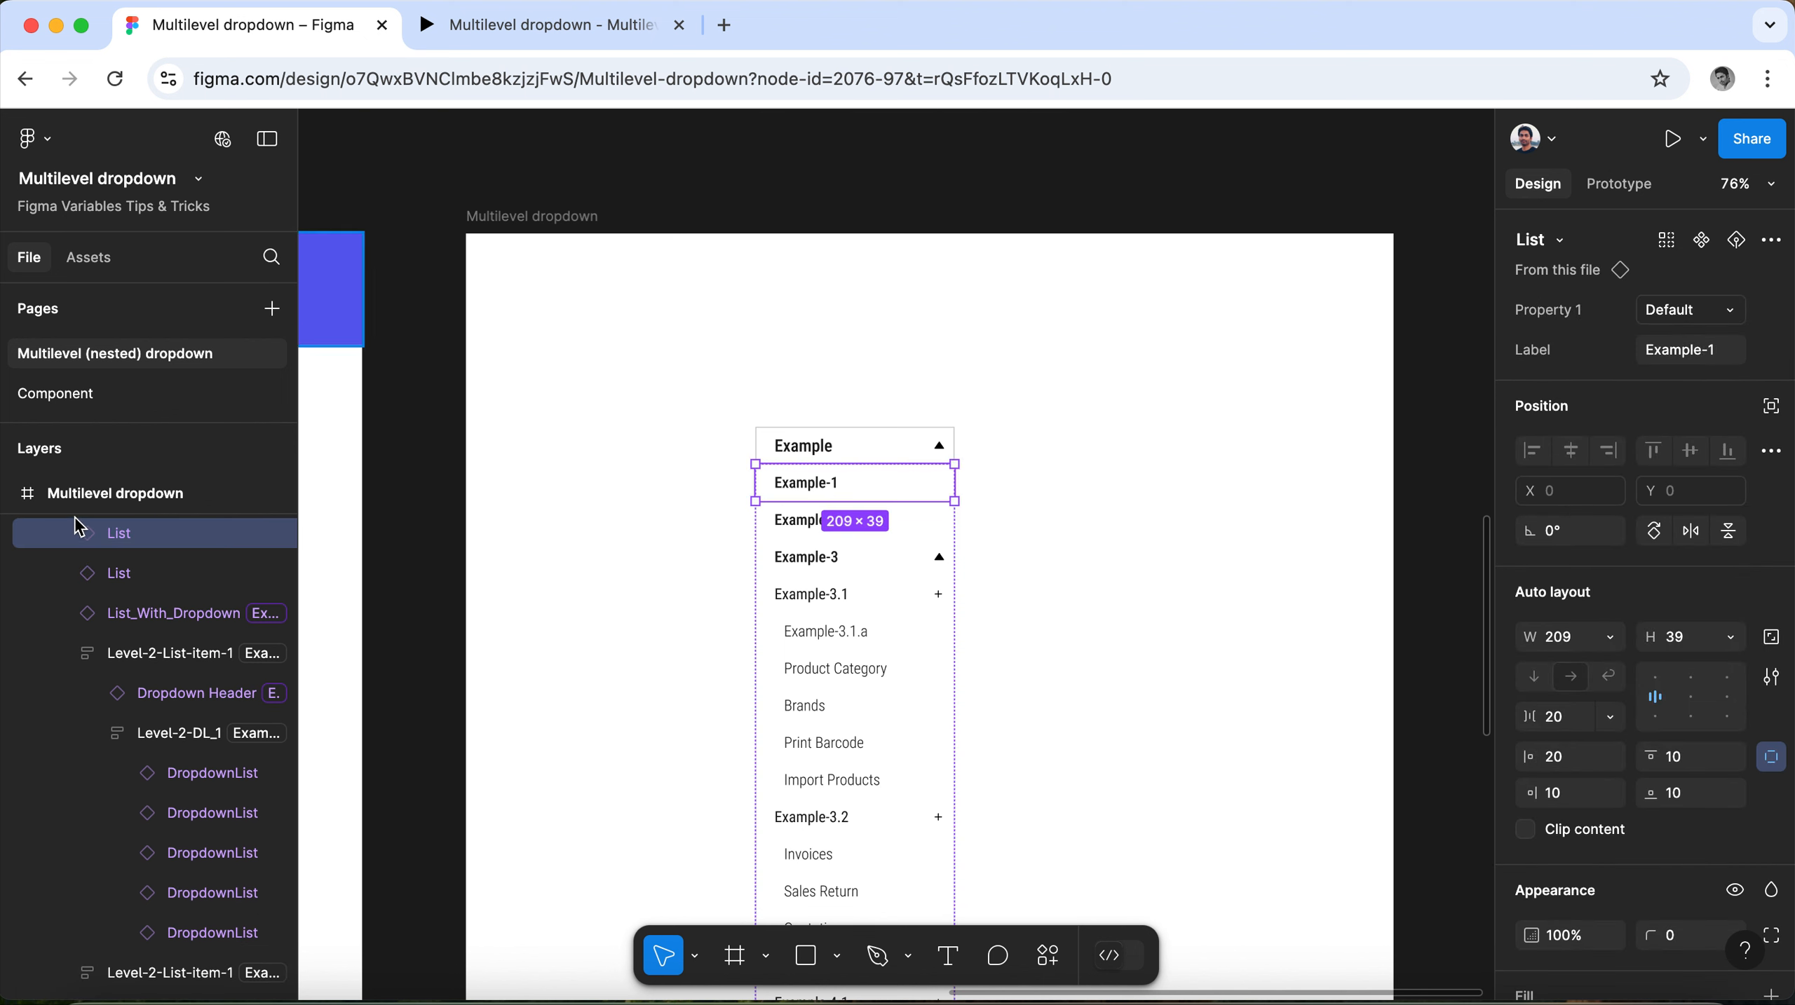
scroll(148, 595, "up", 2)
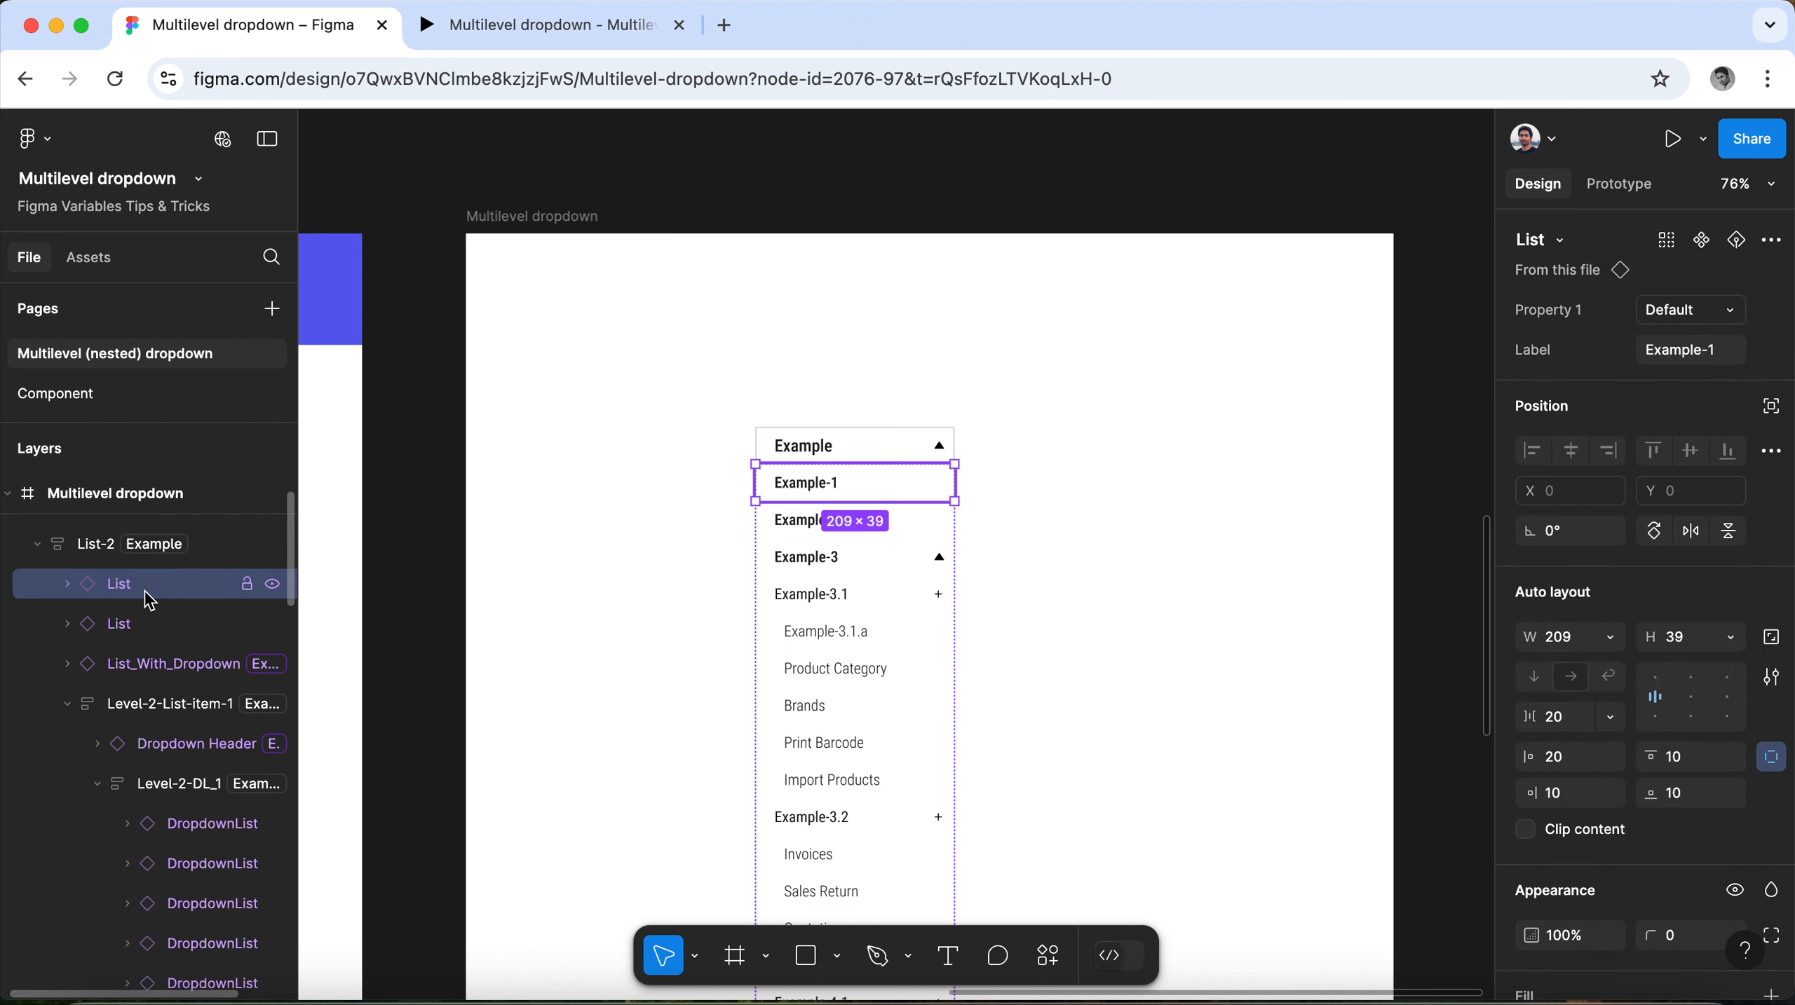
scroll(740, 608, "up", 2)
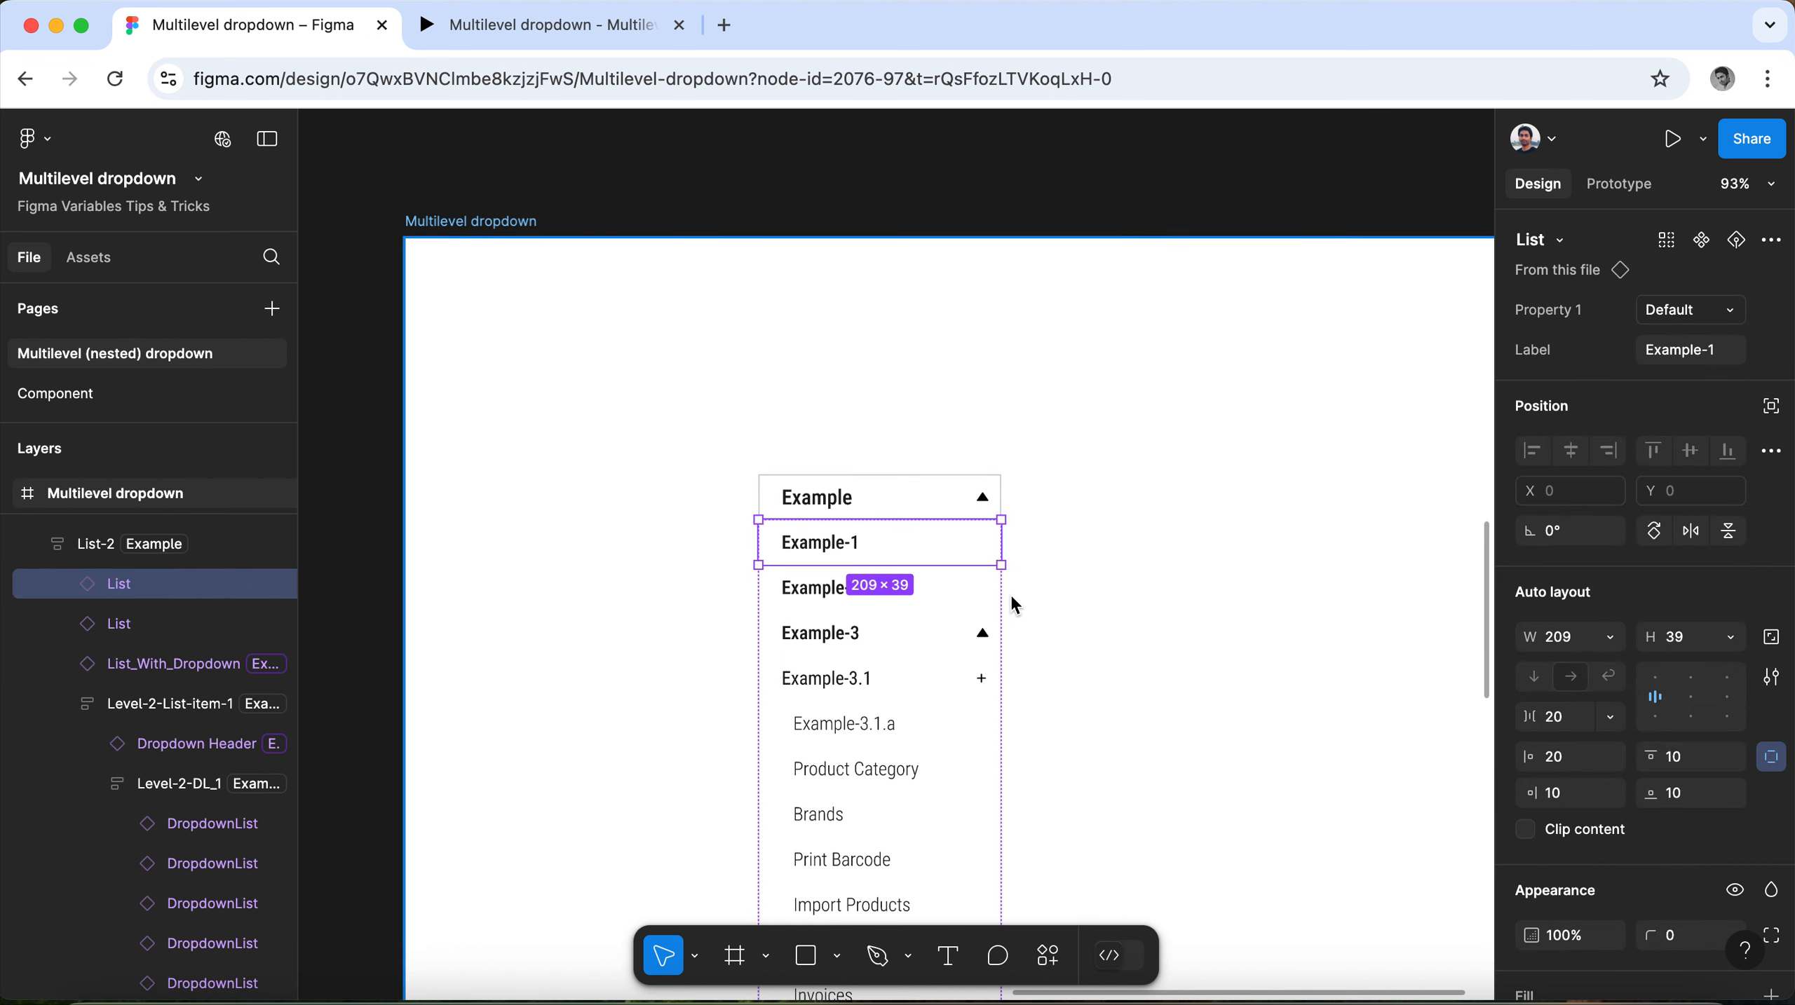
scroll(1009, 592, "up", 2)
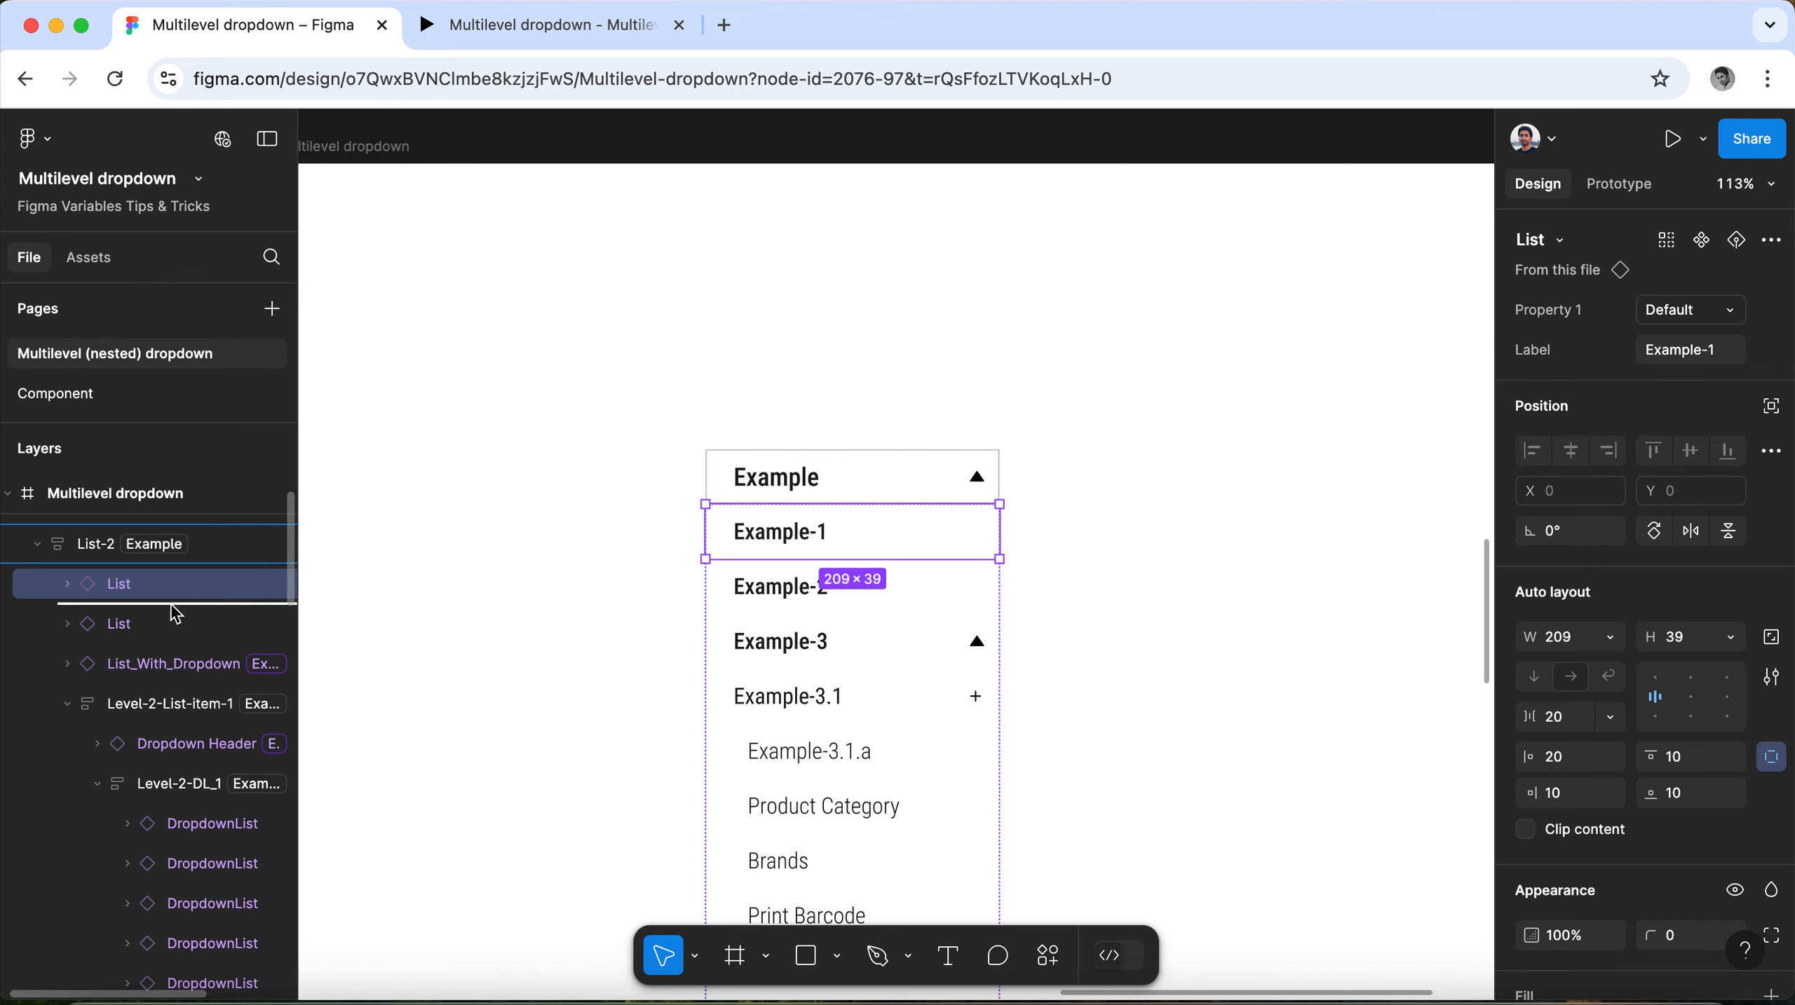
key("super+d")
scroll(1009, 529, "down", 15)
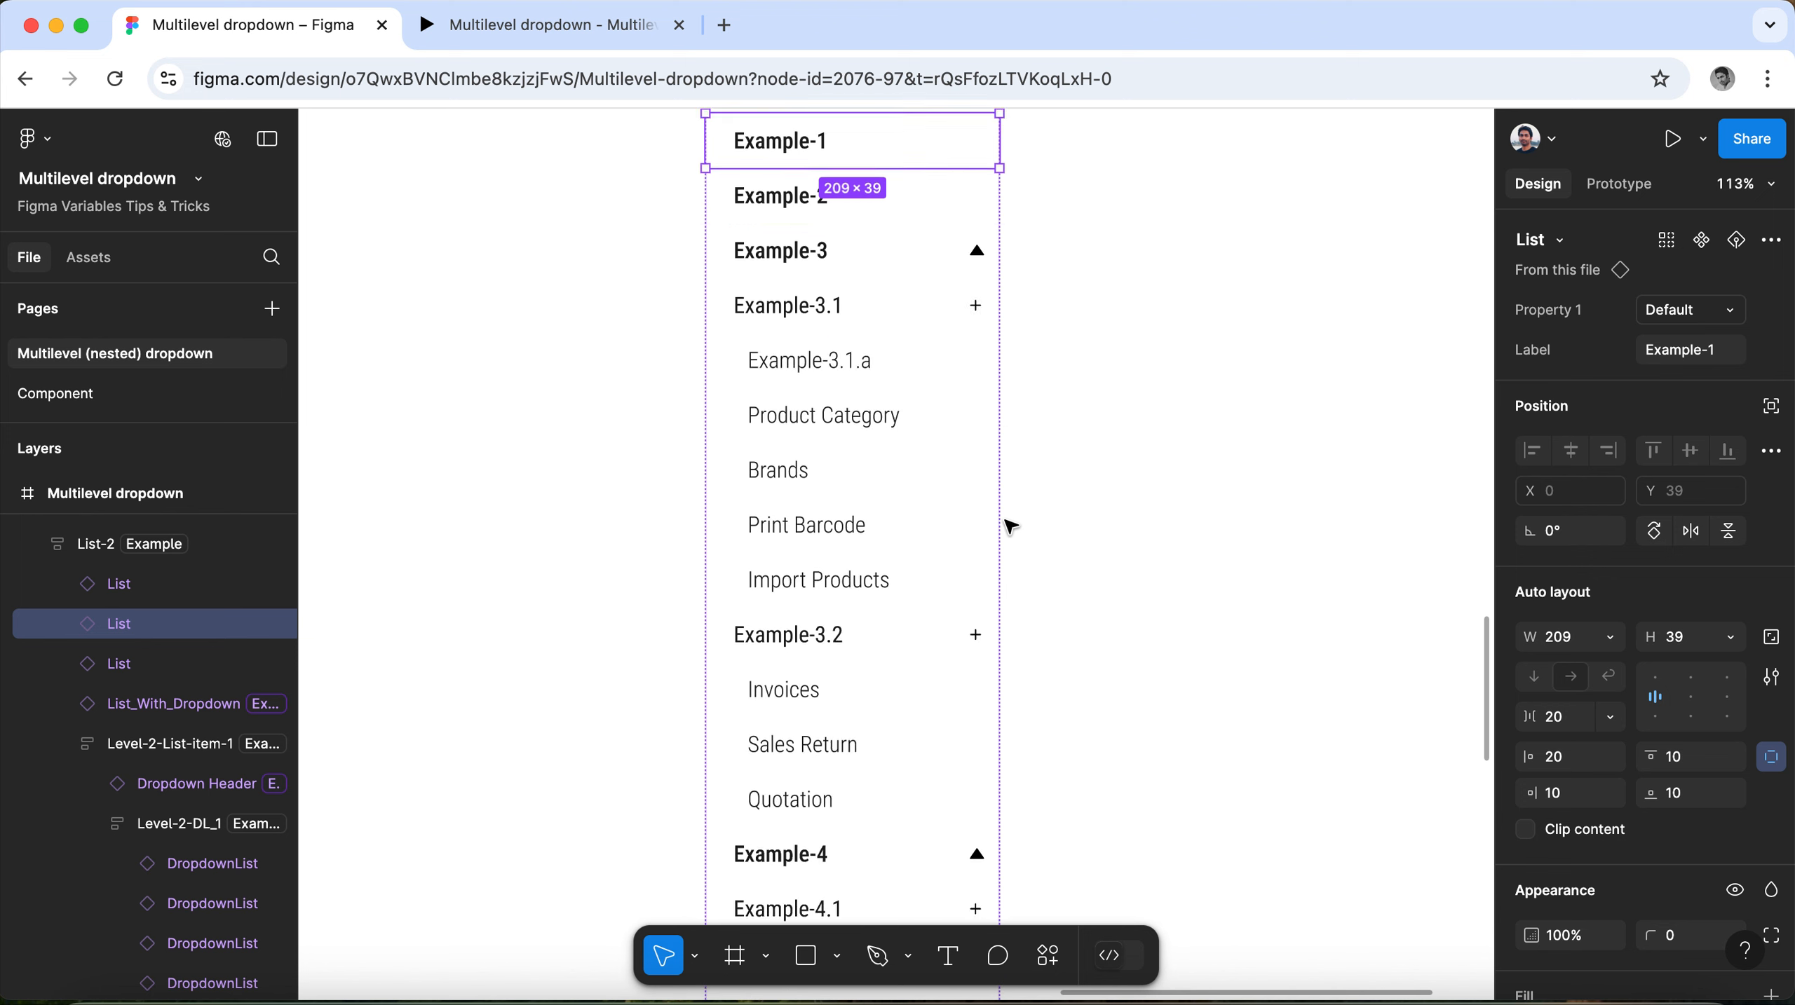
scroll(1009, 529, "down", 4)
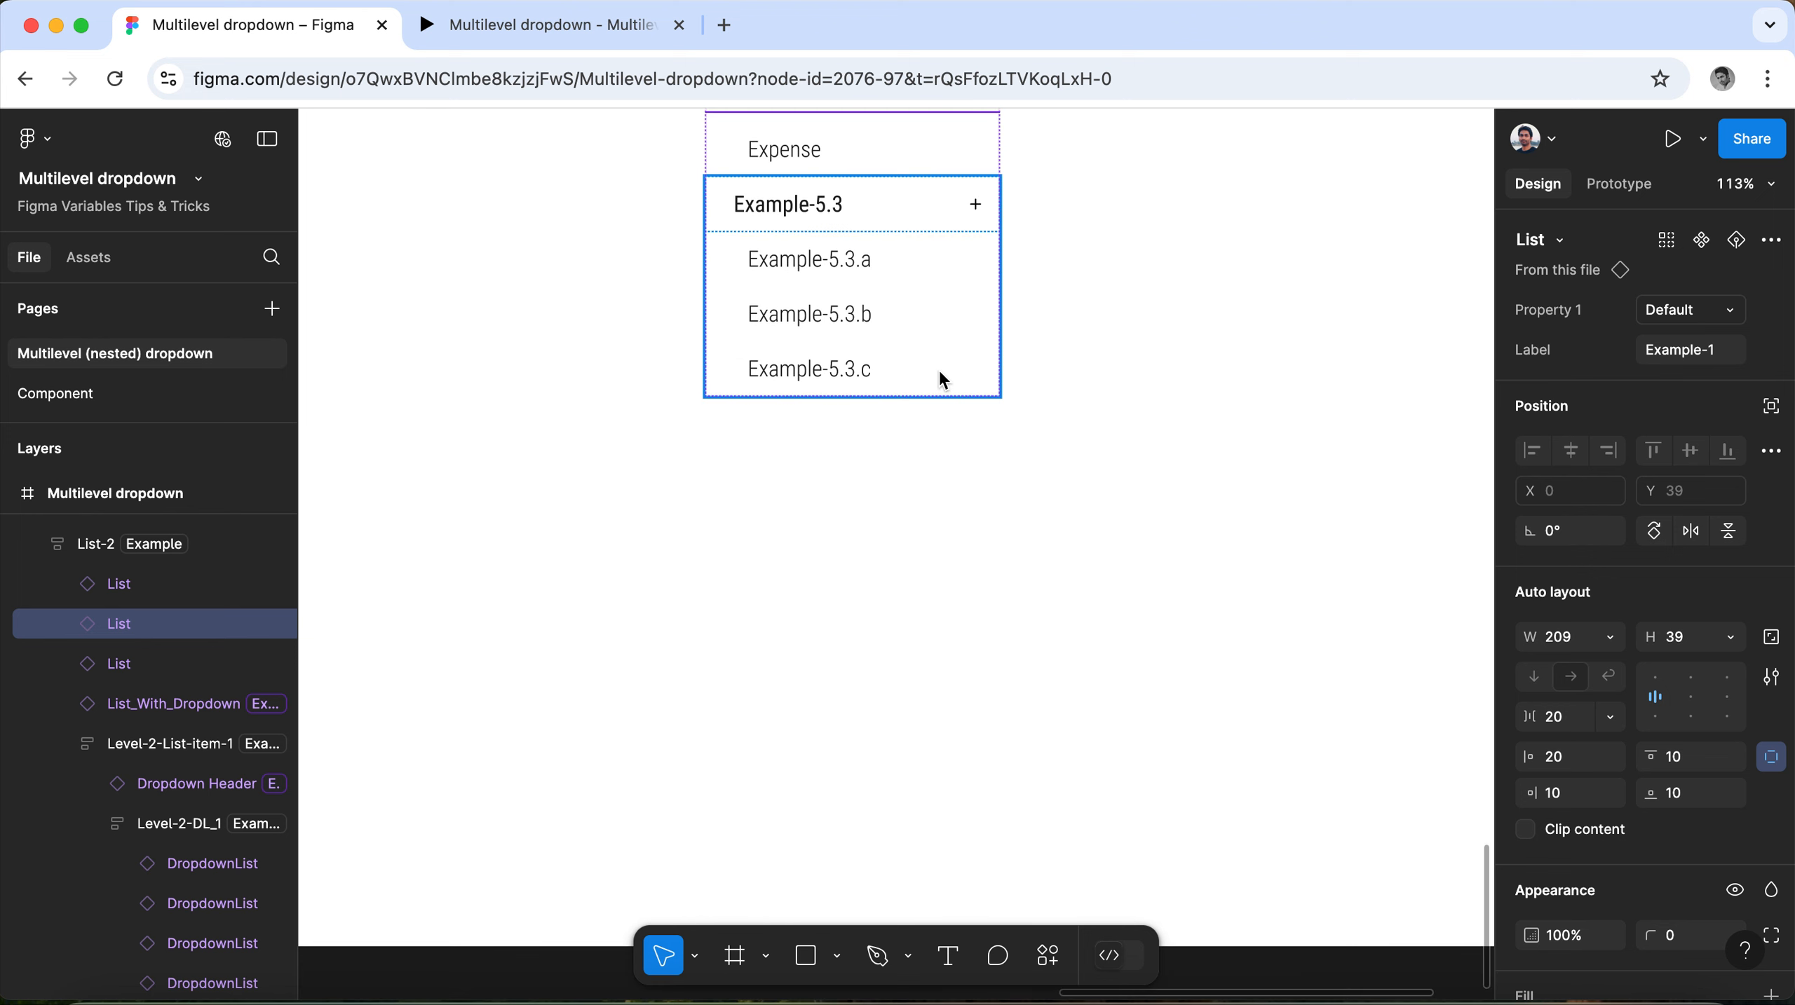
scroll(937, 381, "up", 10)
scroll(943, 381, "up", 8)
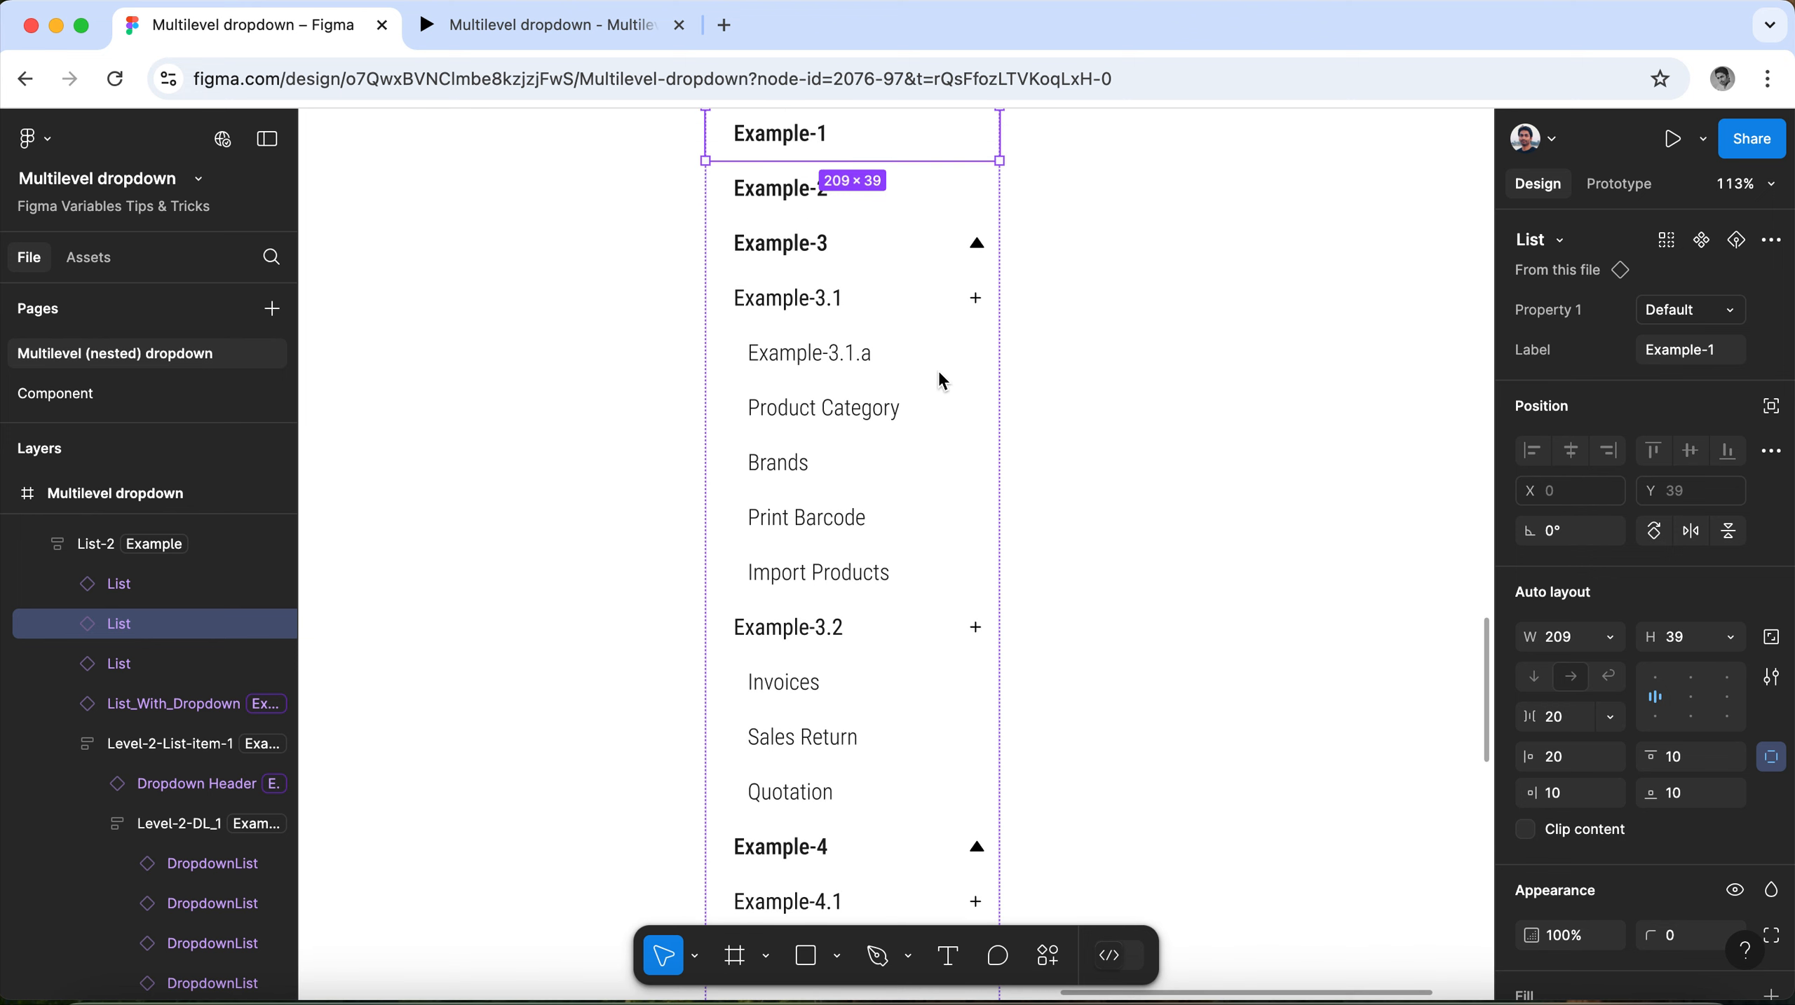
scroll(943, 381, "up", 2)
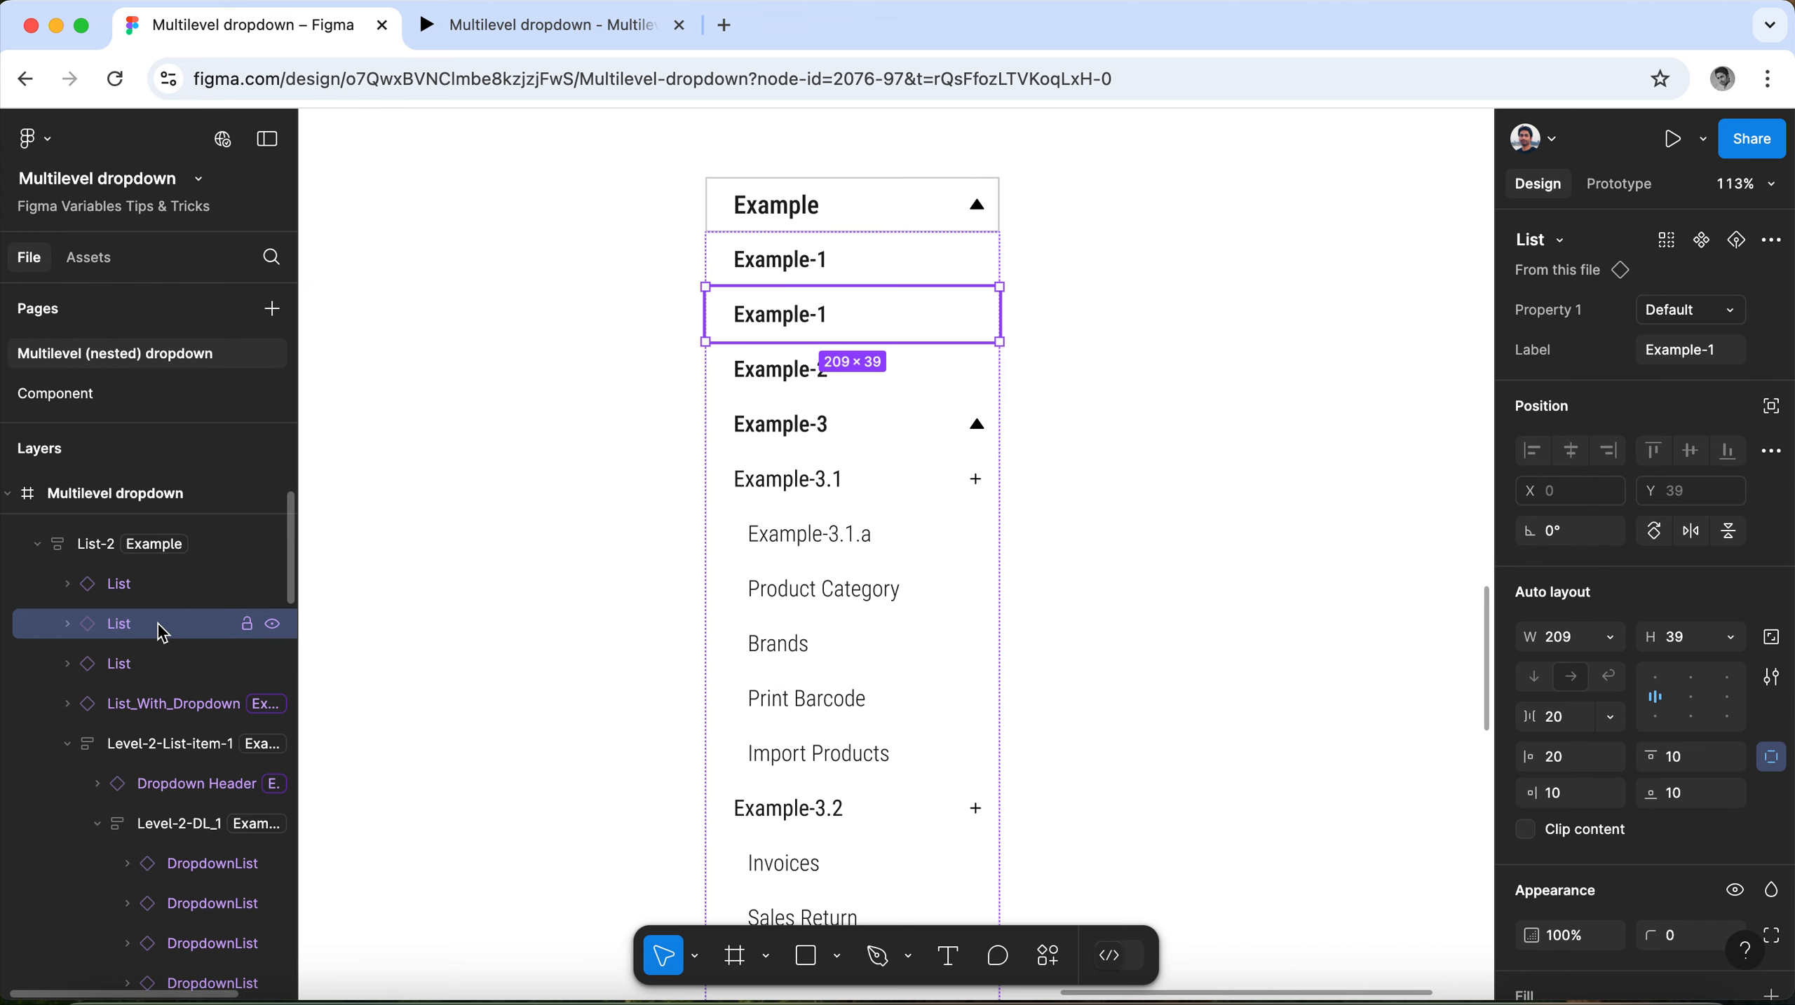
Add two more copies of the Example-1 list item to List-2, directly above Example-2.
left_click_drag(157, 623, 157, 638, "alt")
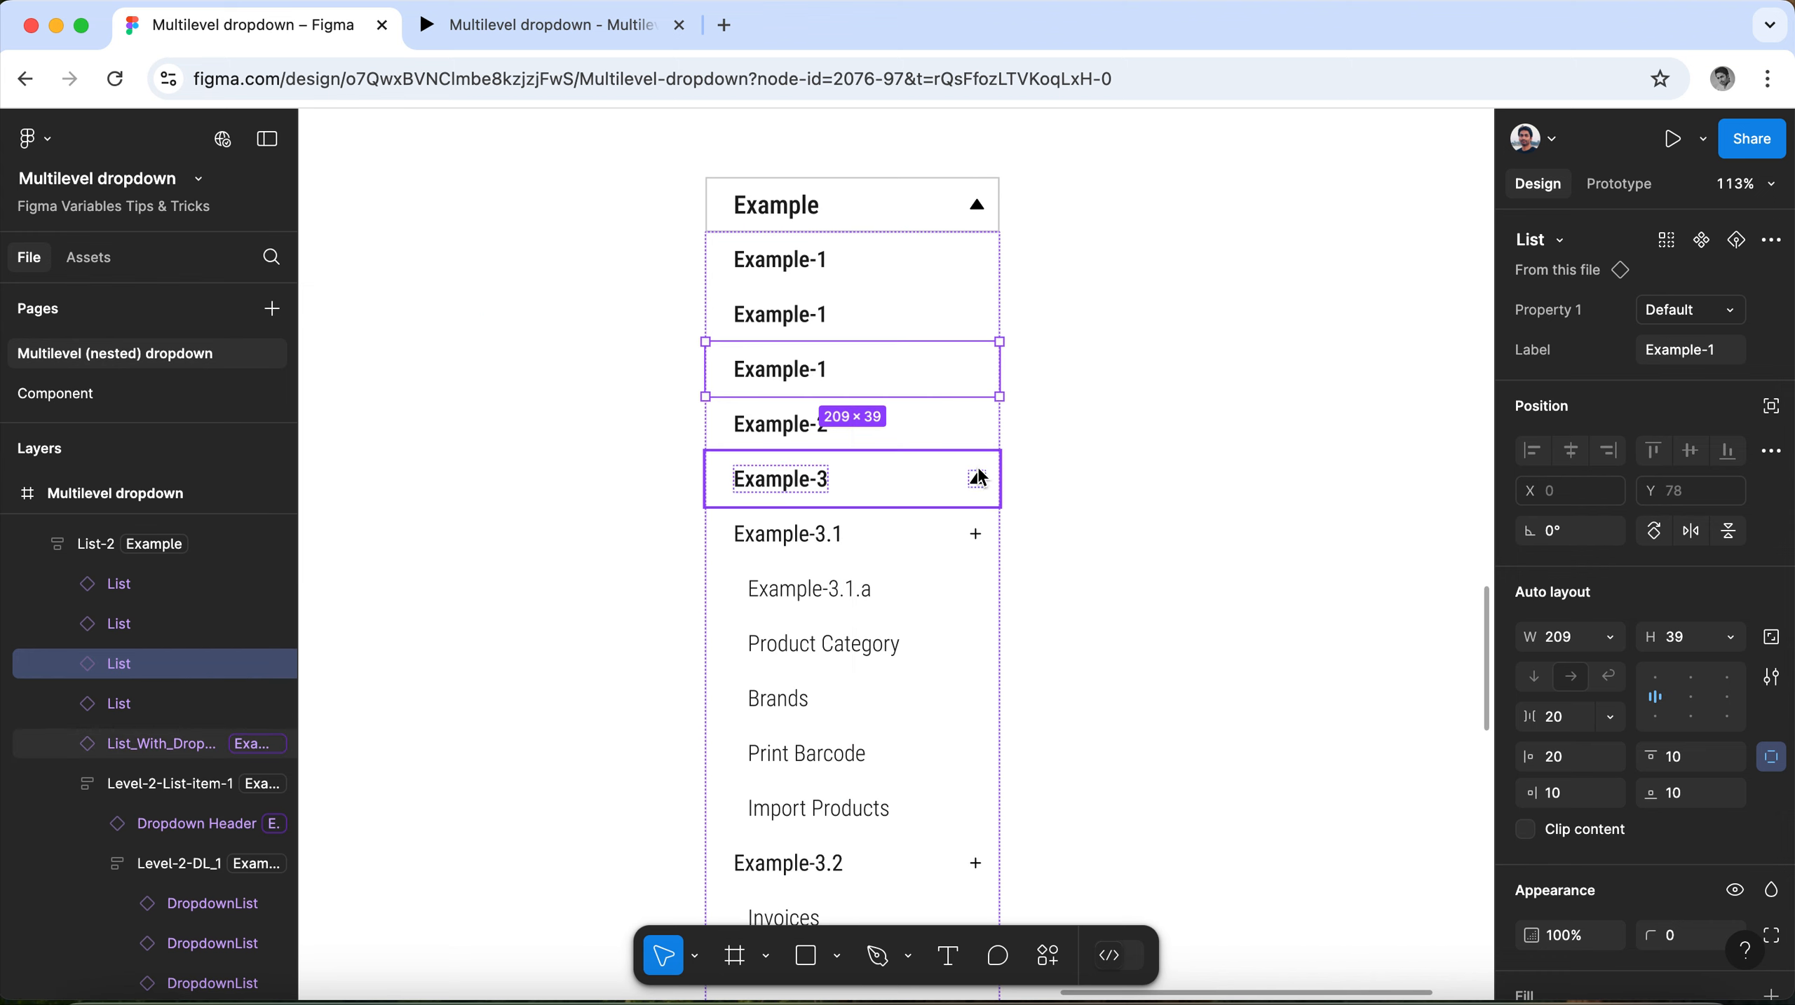
scroll(908, 387, "down", 1)
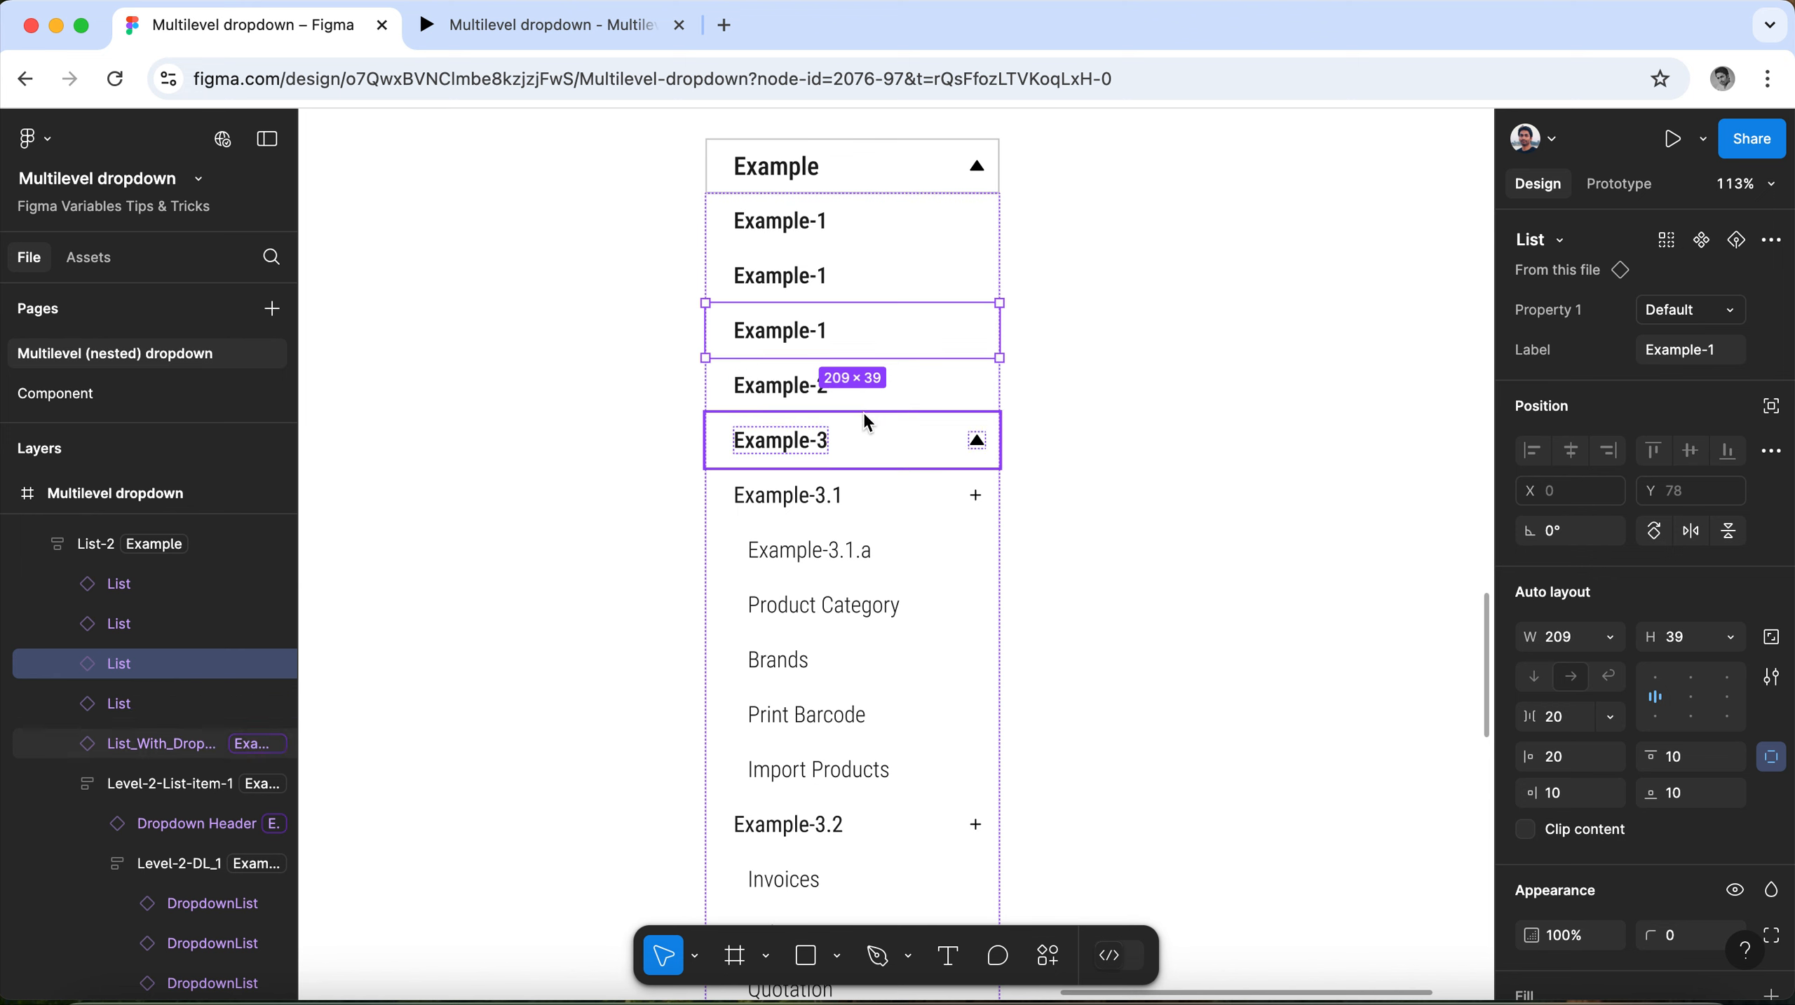
key("alt")
left_click_drag(167, 678, 164, 695, "alt")
scroll(846, 482, "down", 5)
scroll(849, 490, "down", 5)
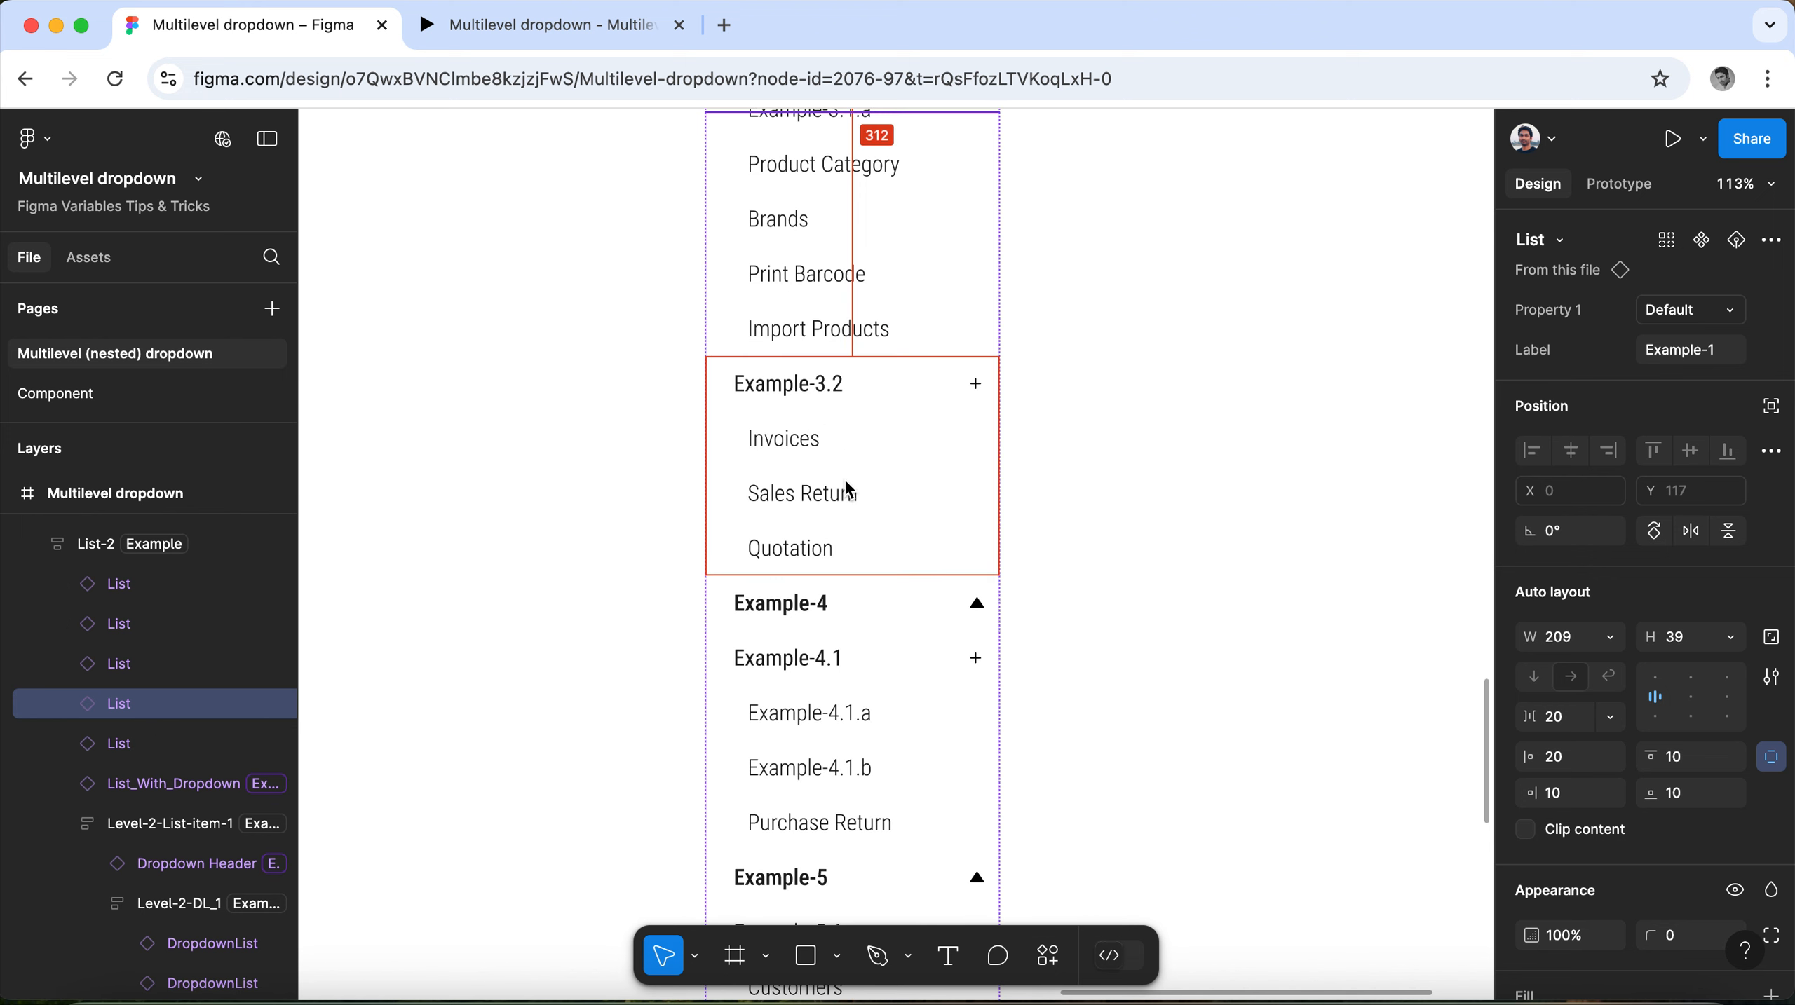
Set the label of the third Example-1 list item under the Example dropdown header to New.
scroll(846, 485, "up", 10)
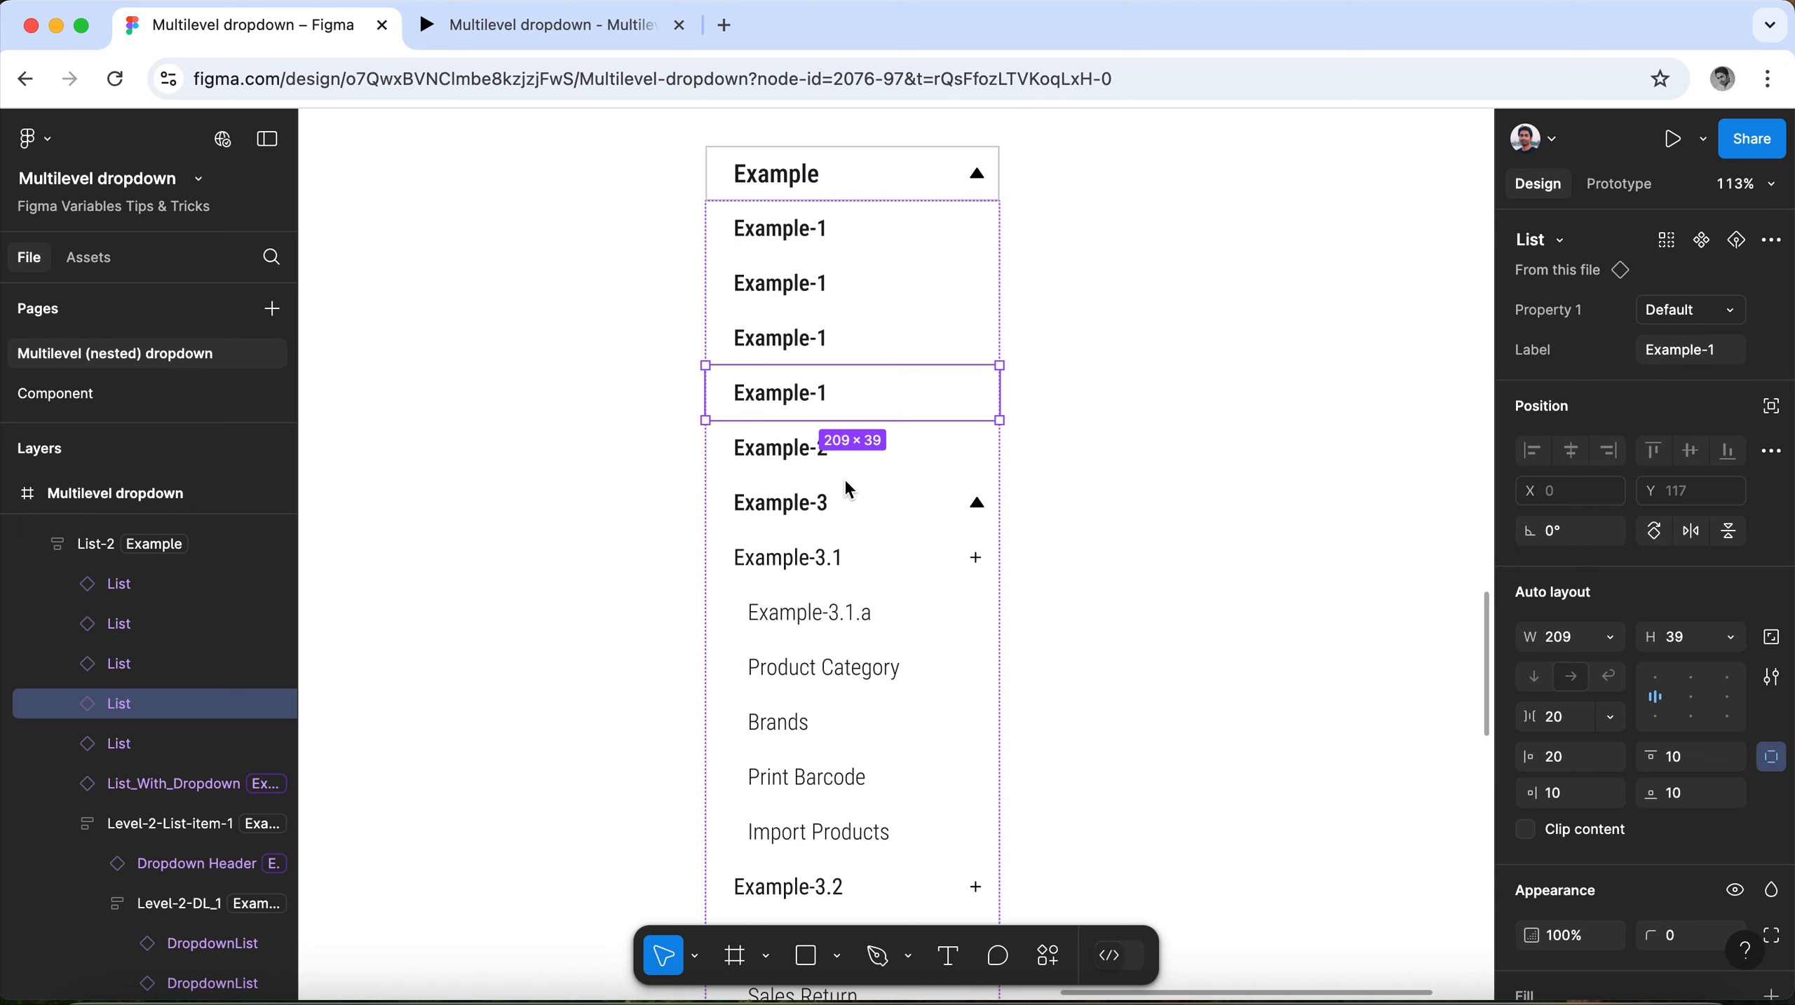
scroll(793, 345, "up", 5)
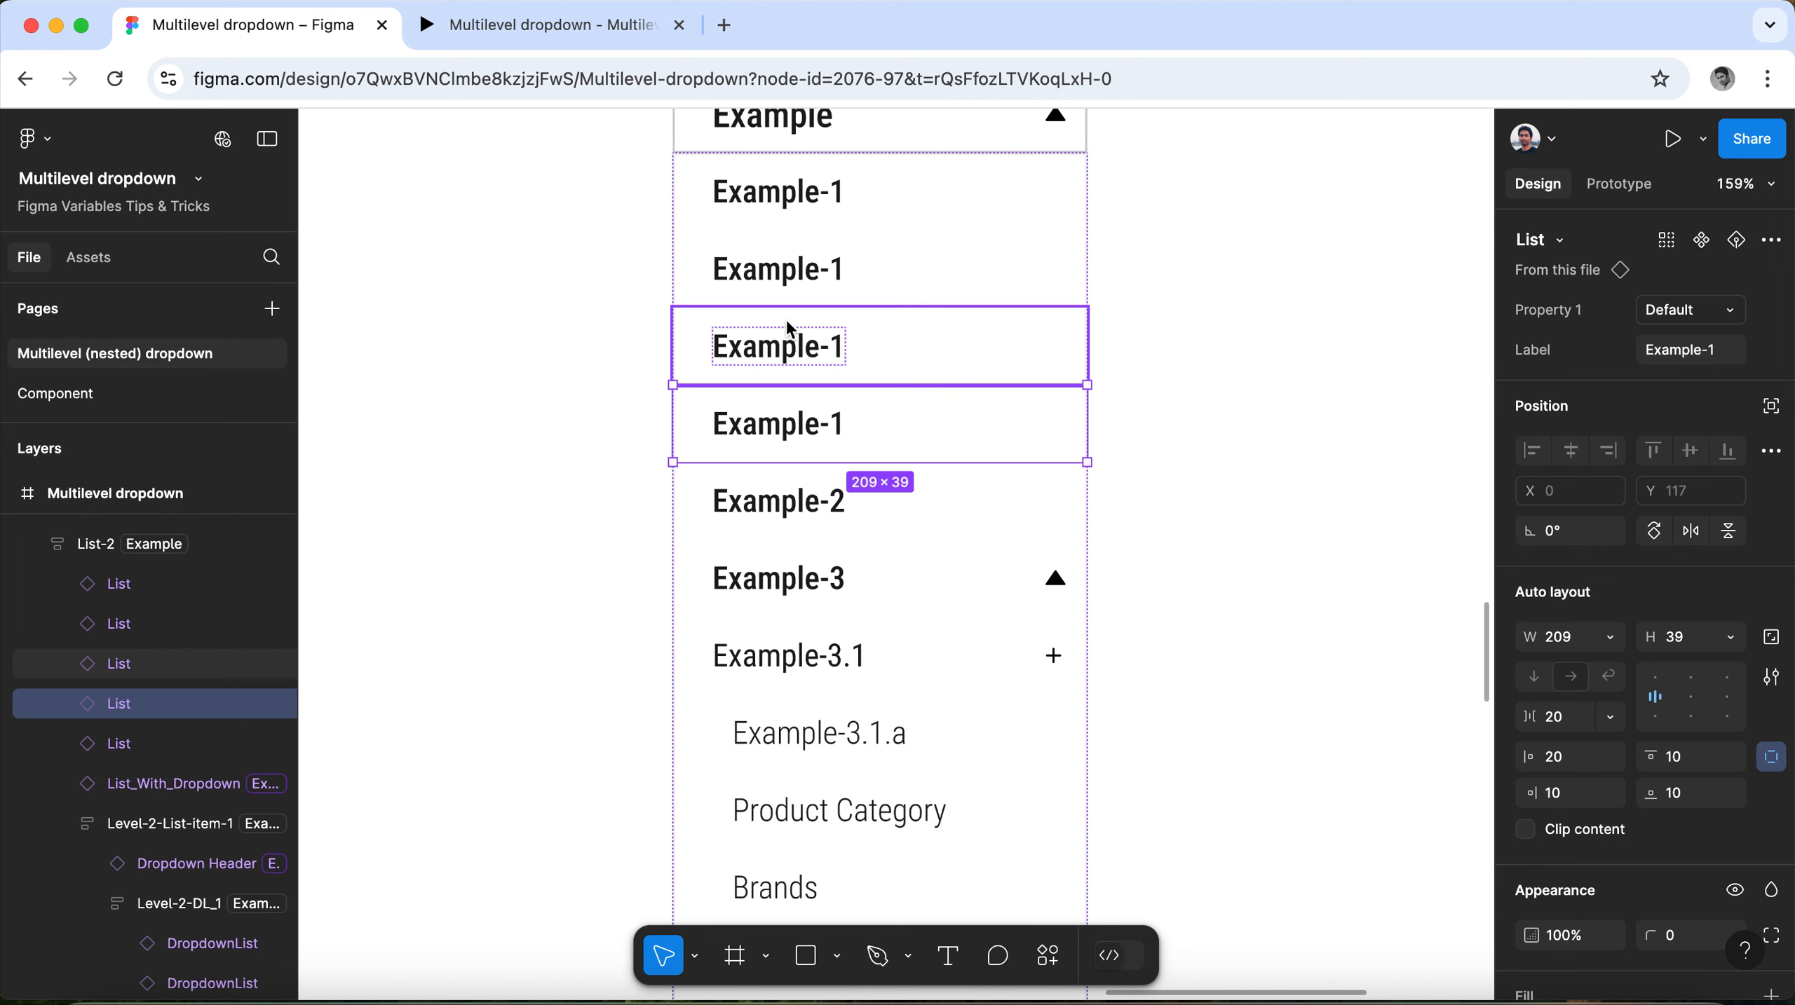
left_click(813, 273)
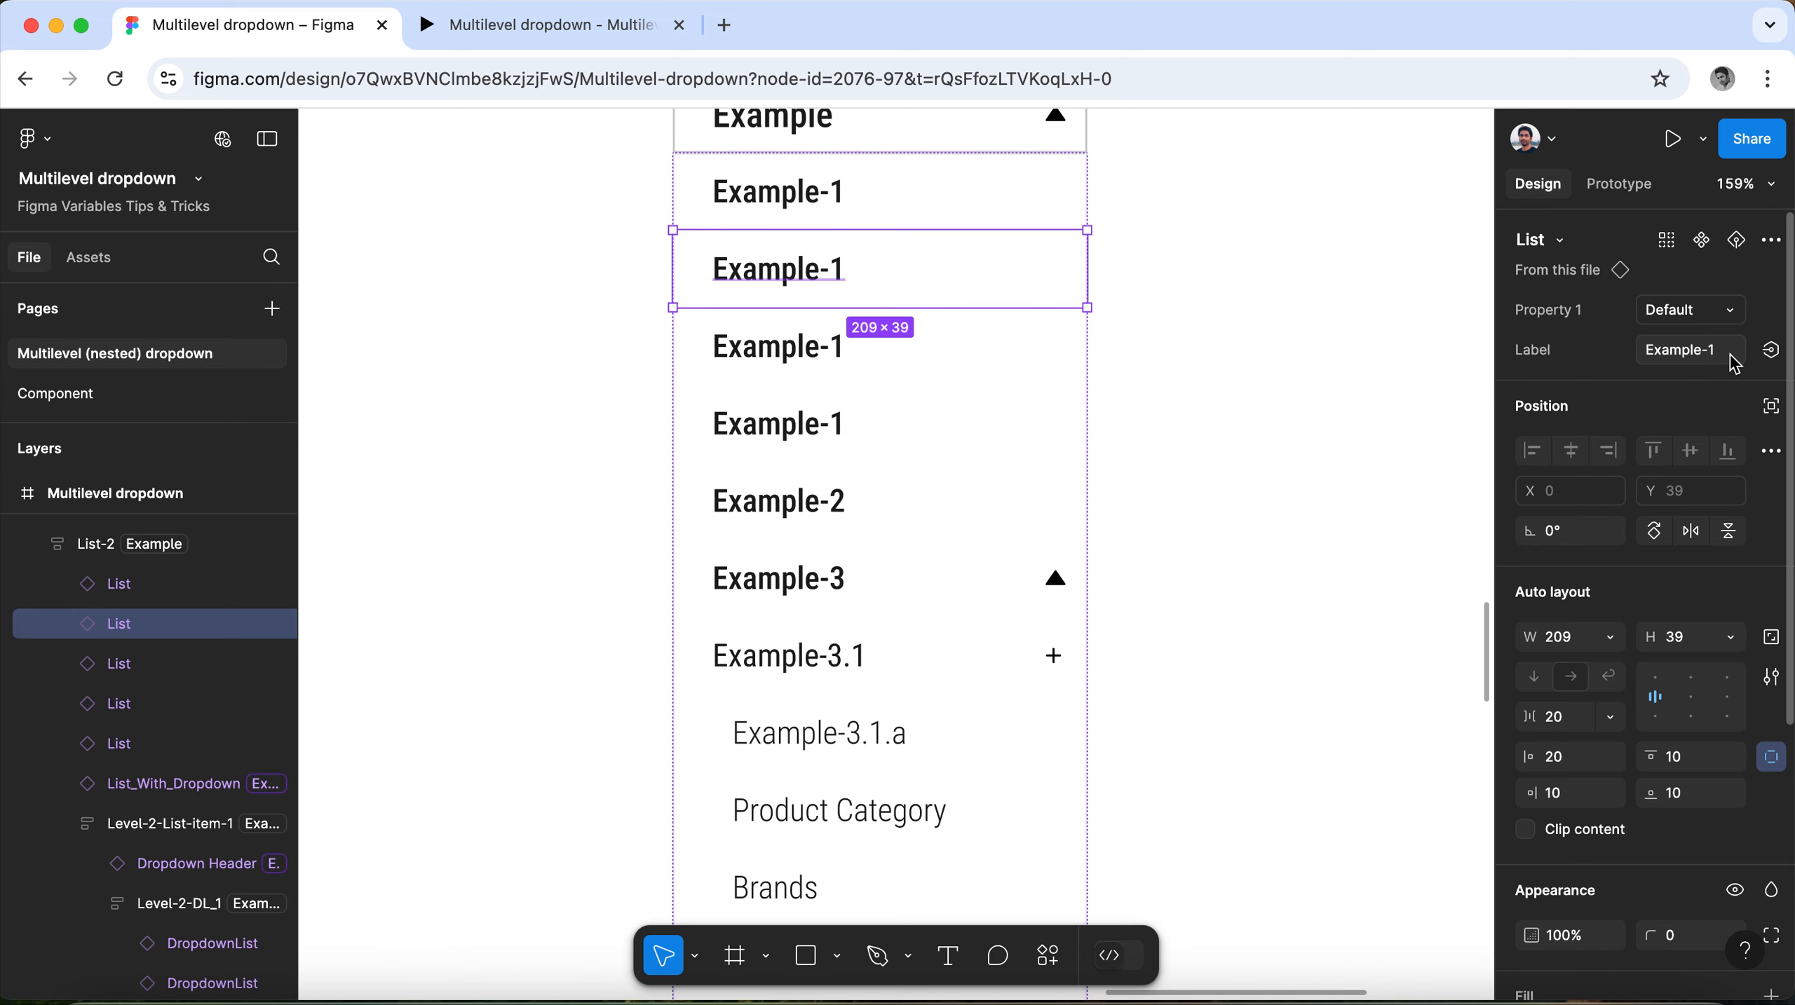
left_click(871, 358)
left_click(1691, 350)
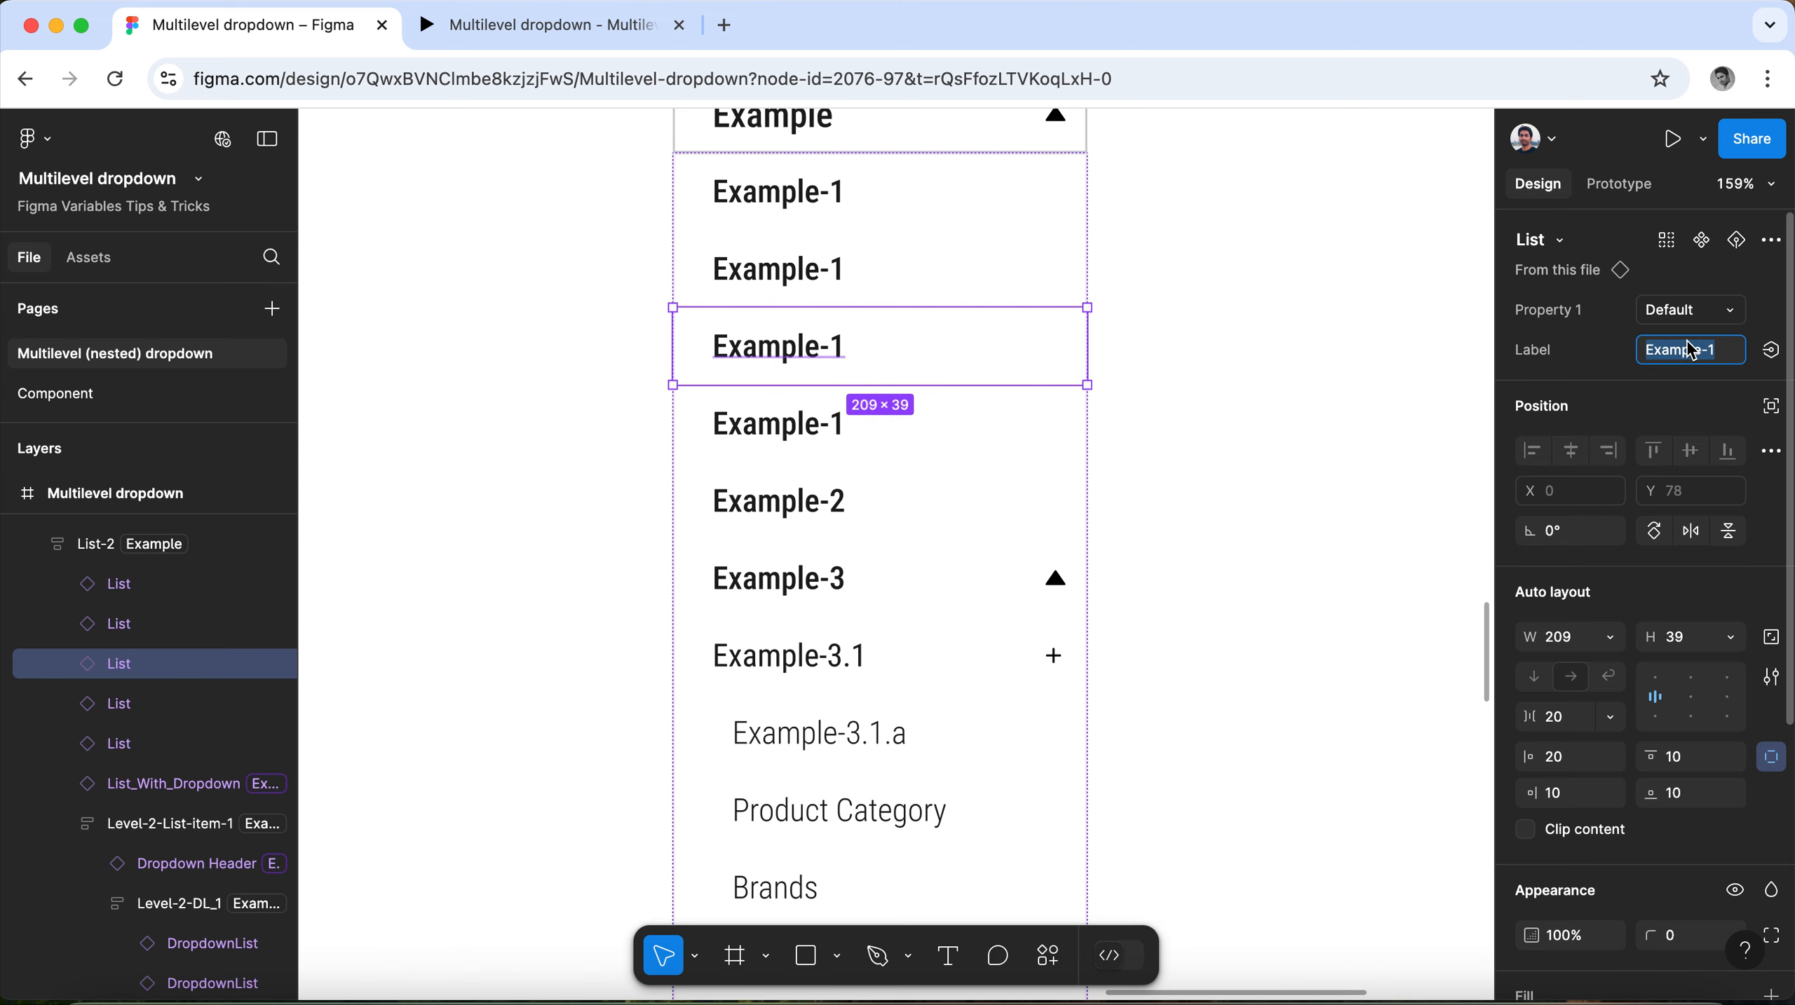
type("New")
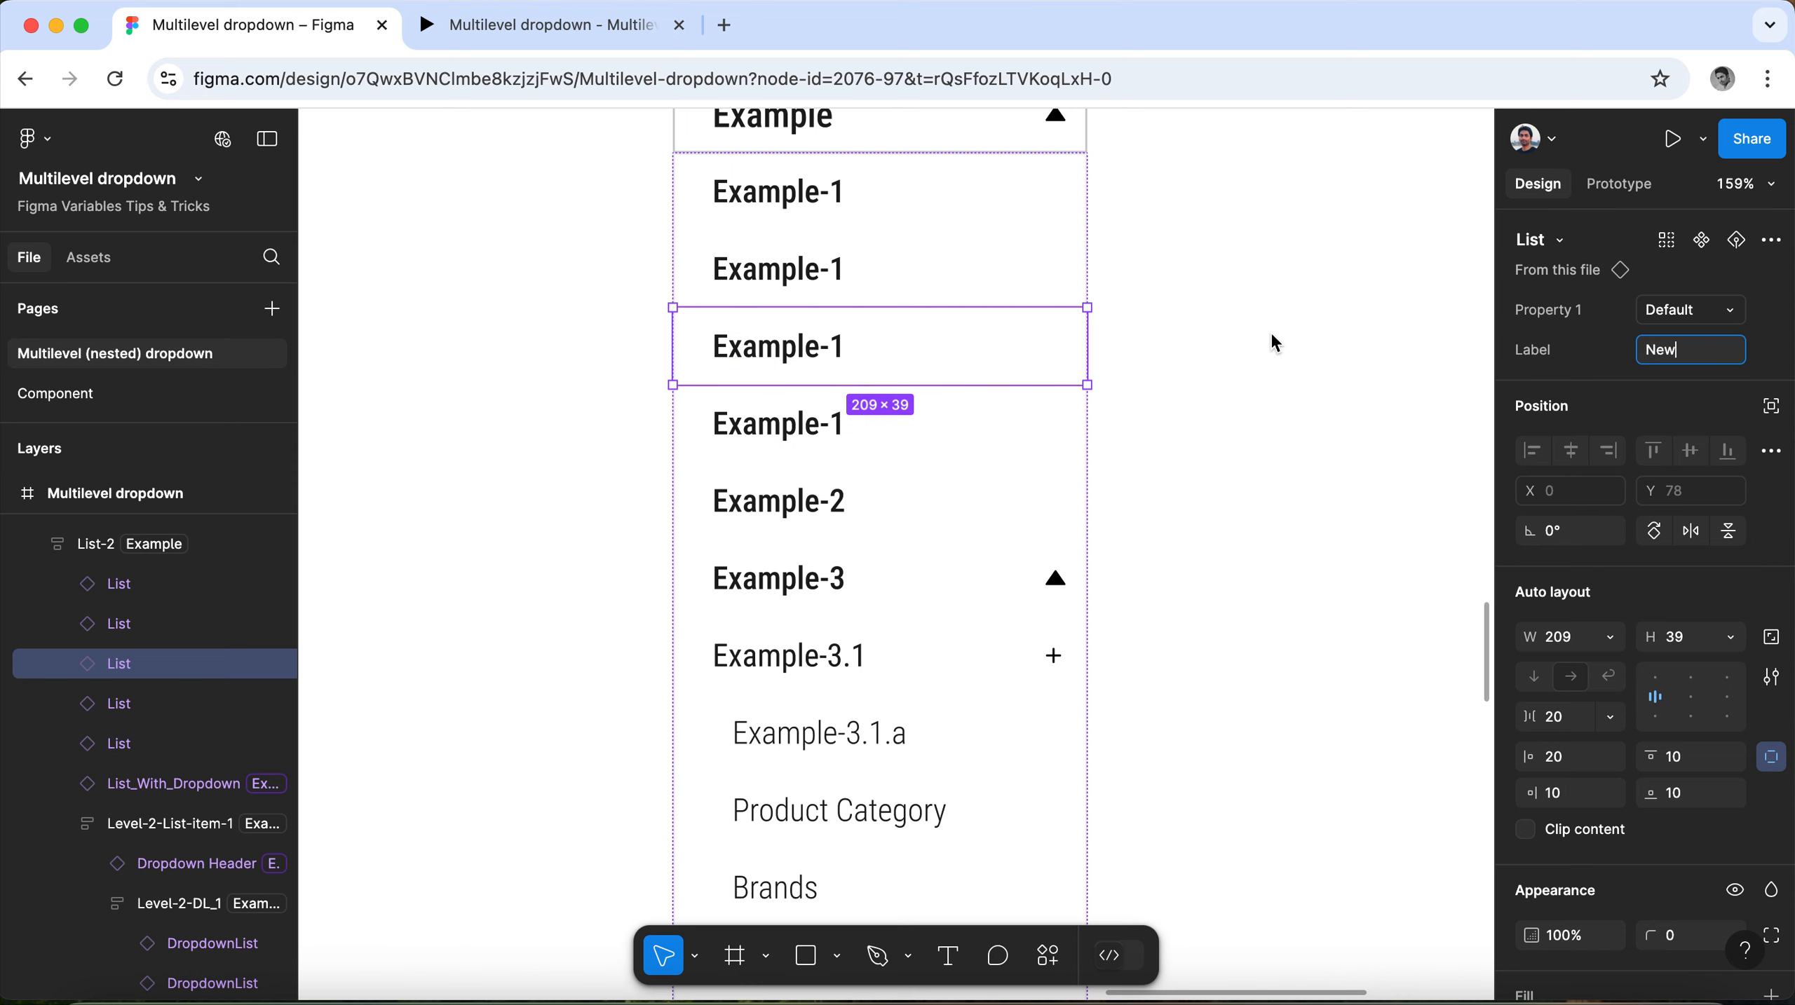
left_click(1275, 343)
Examine the Category, Main Menu and Appliances dropdowns alongside the edited Example dropdown, and briefly check the prototype preview.
scroll(1206, 489, "down", 5)
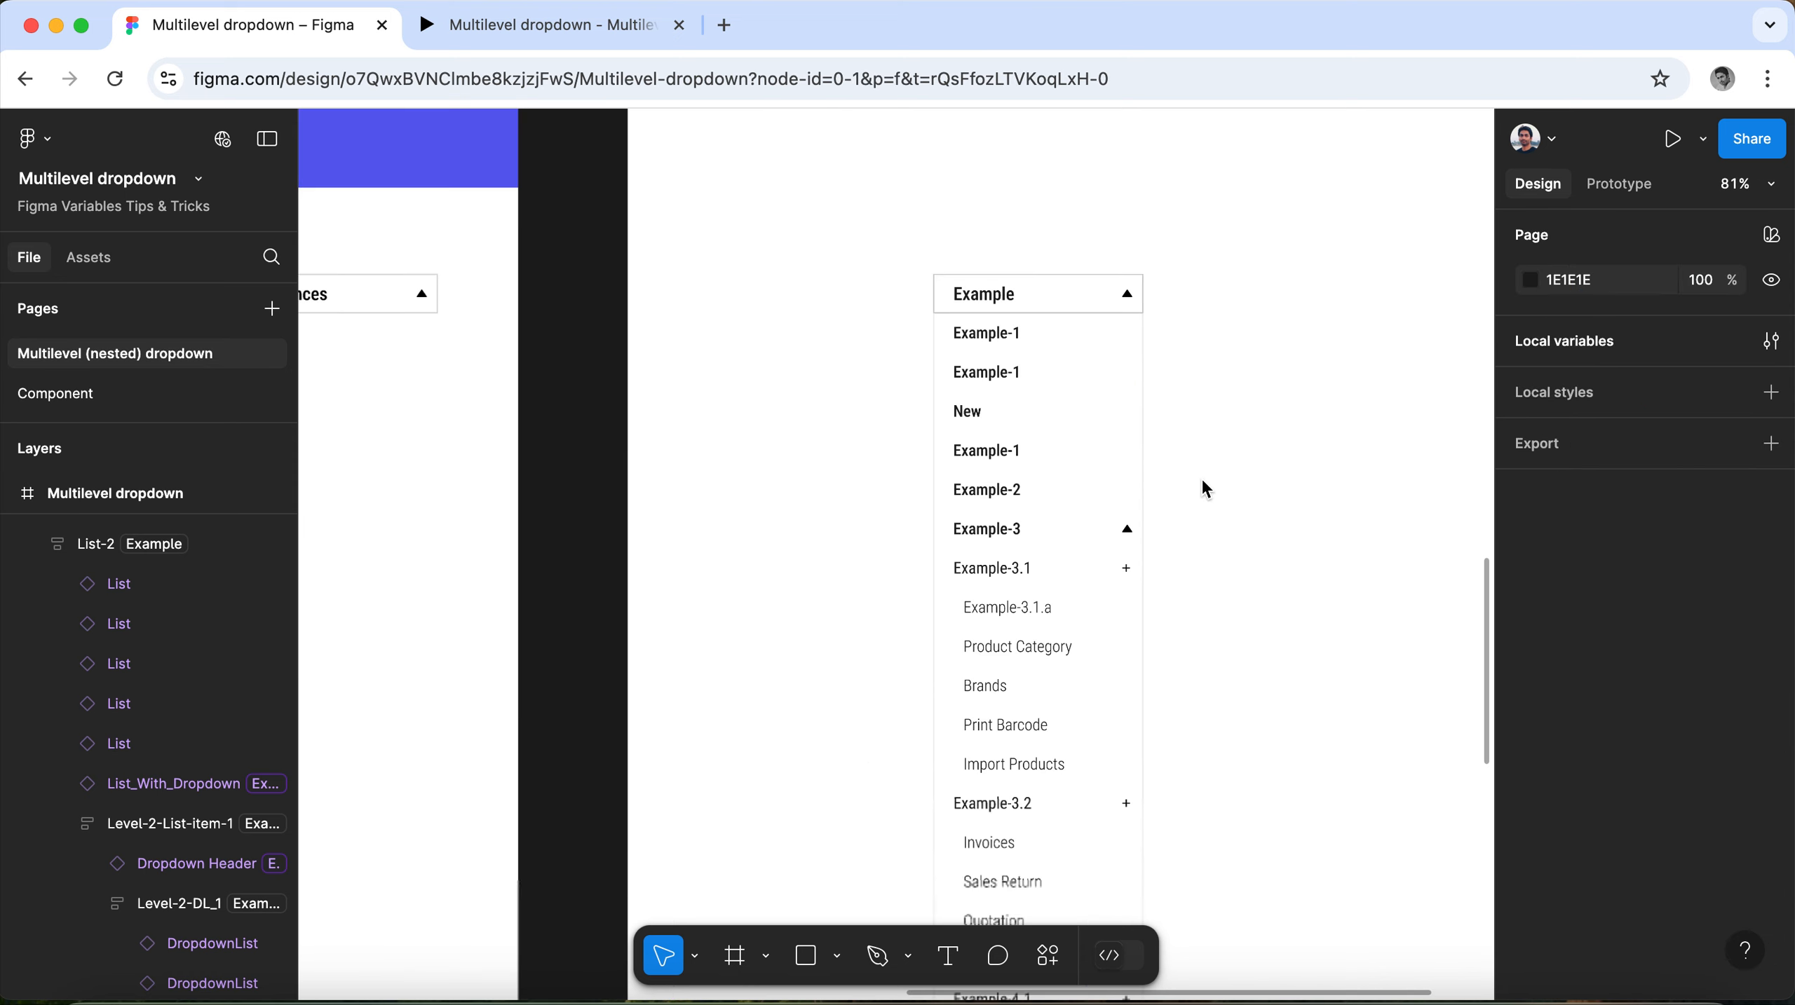
scroll(1314, 484, "down", 5)
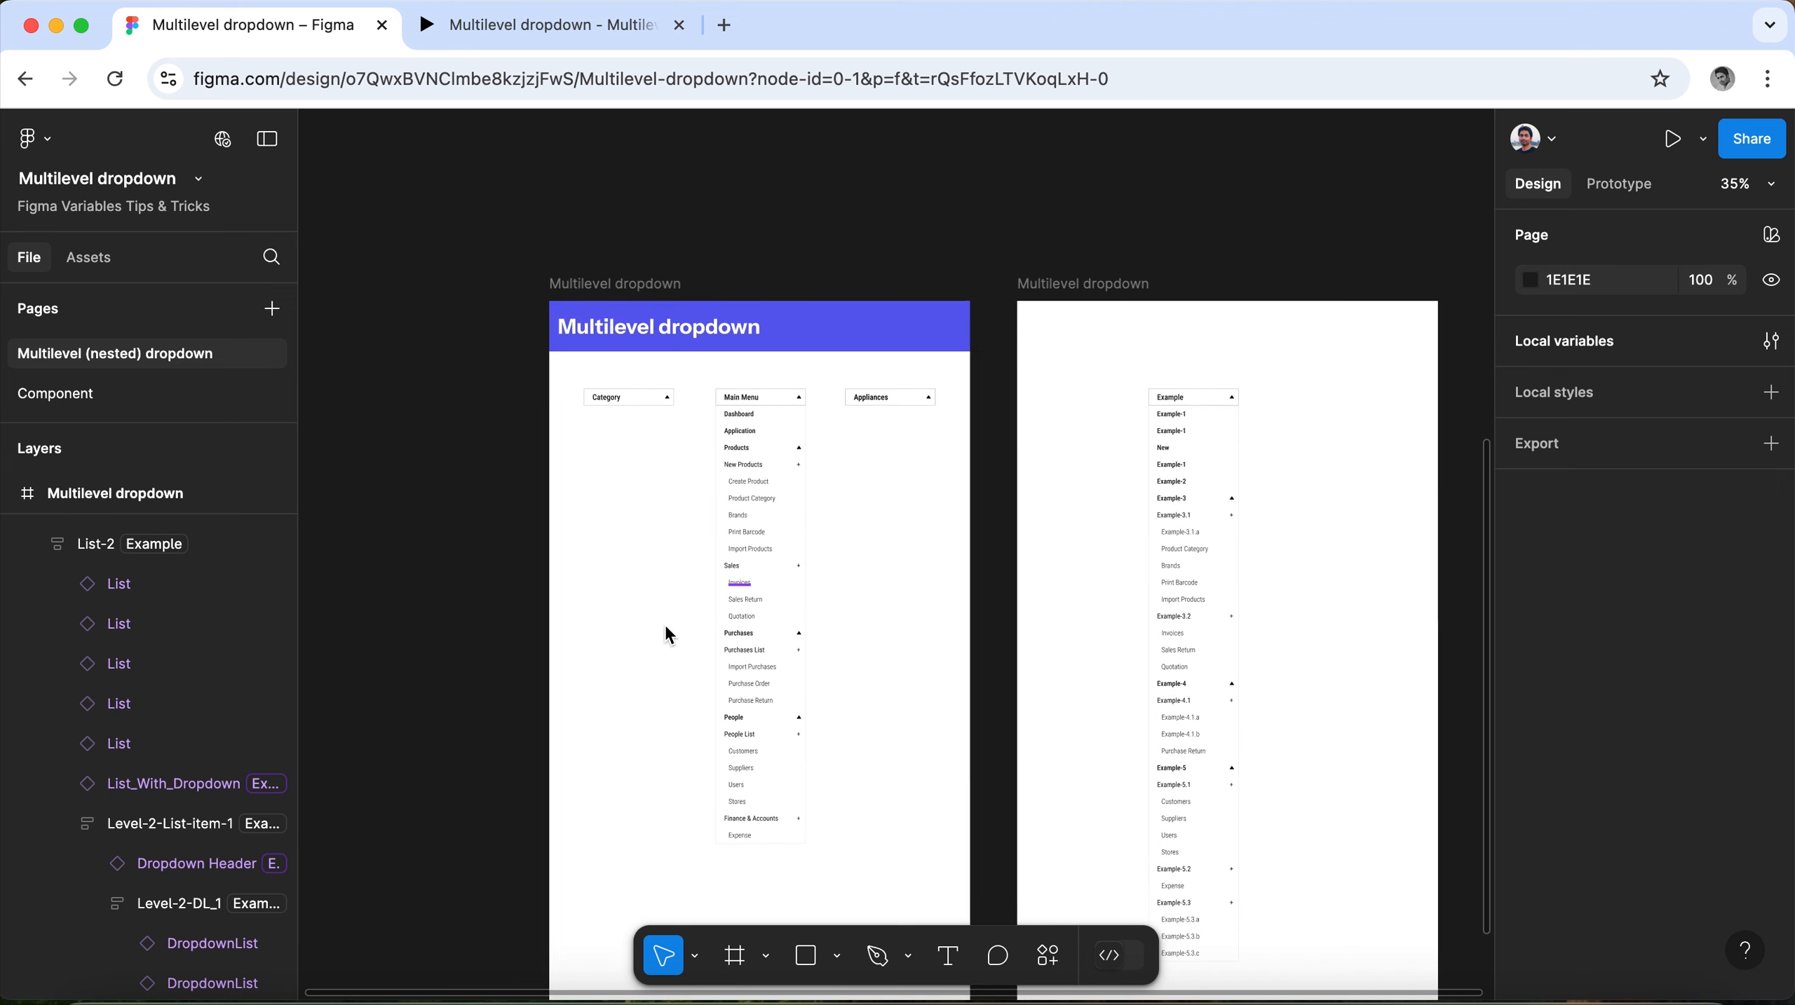
scroll(664, 628, "up", 5)
scroll(703, 427, "up", 1)
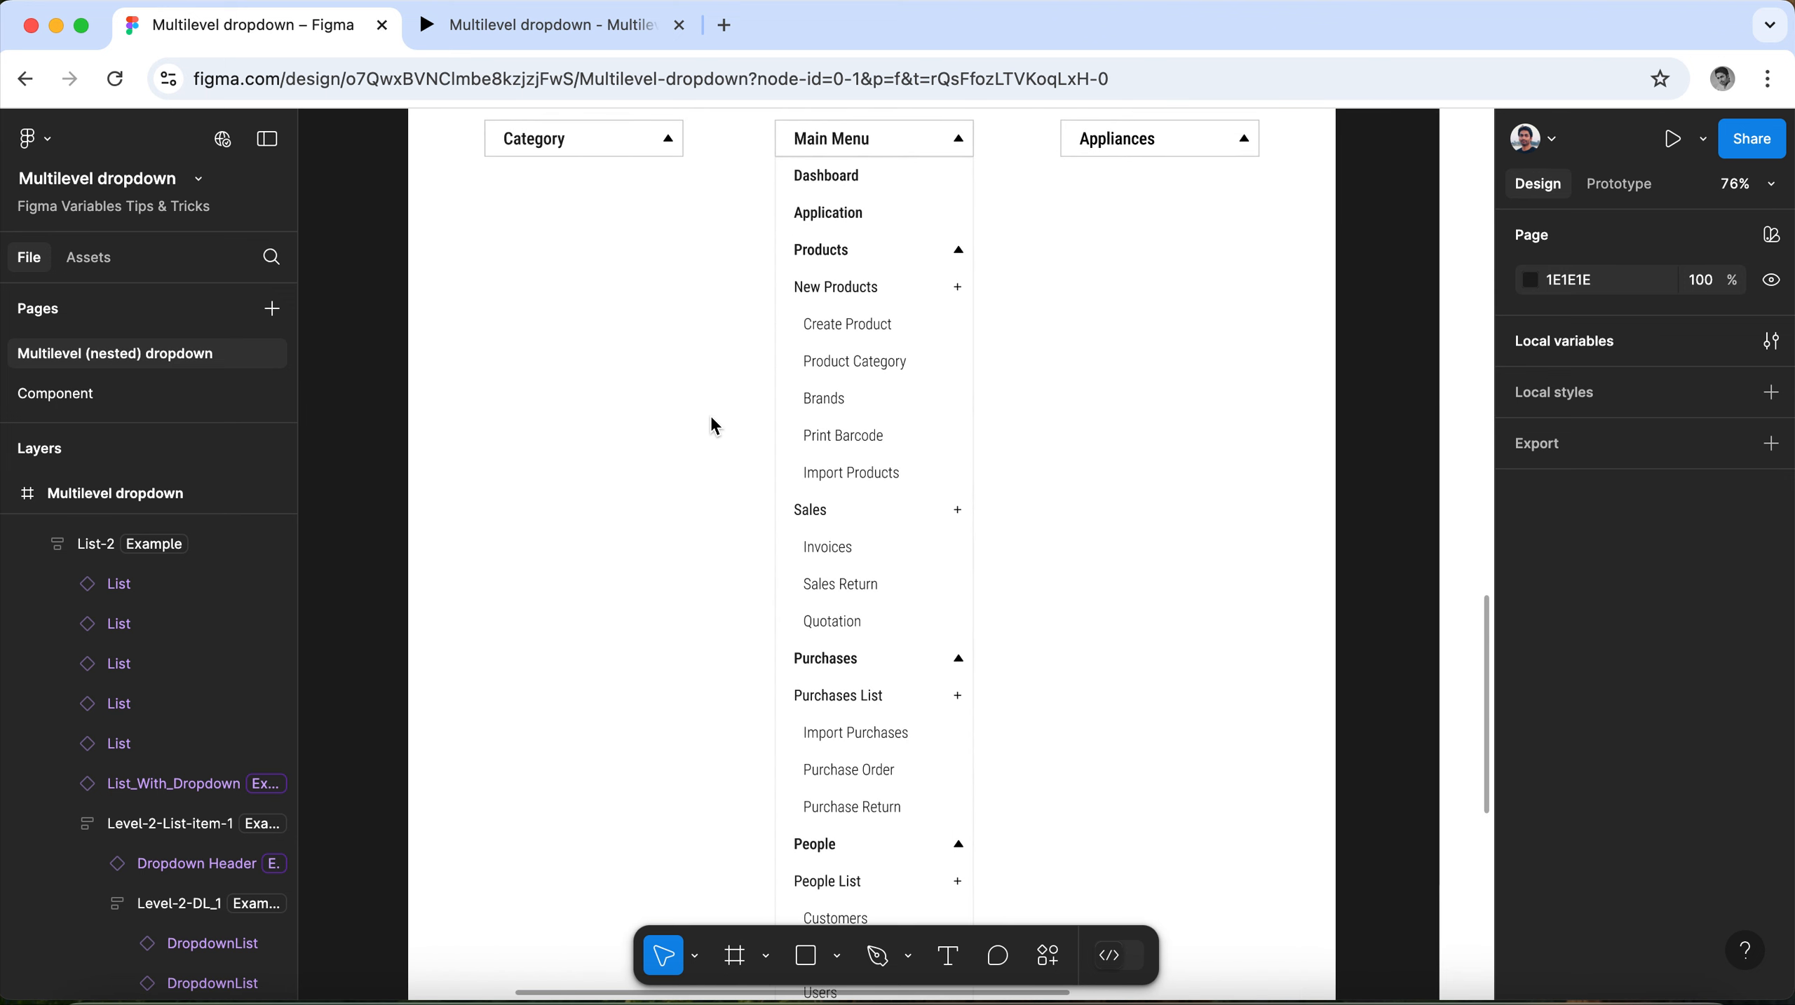
scroll(711, 418, "up", 3)
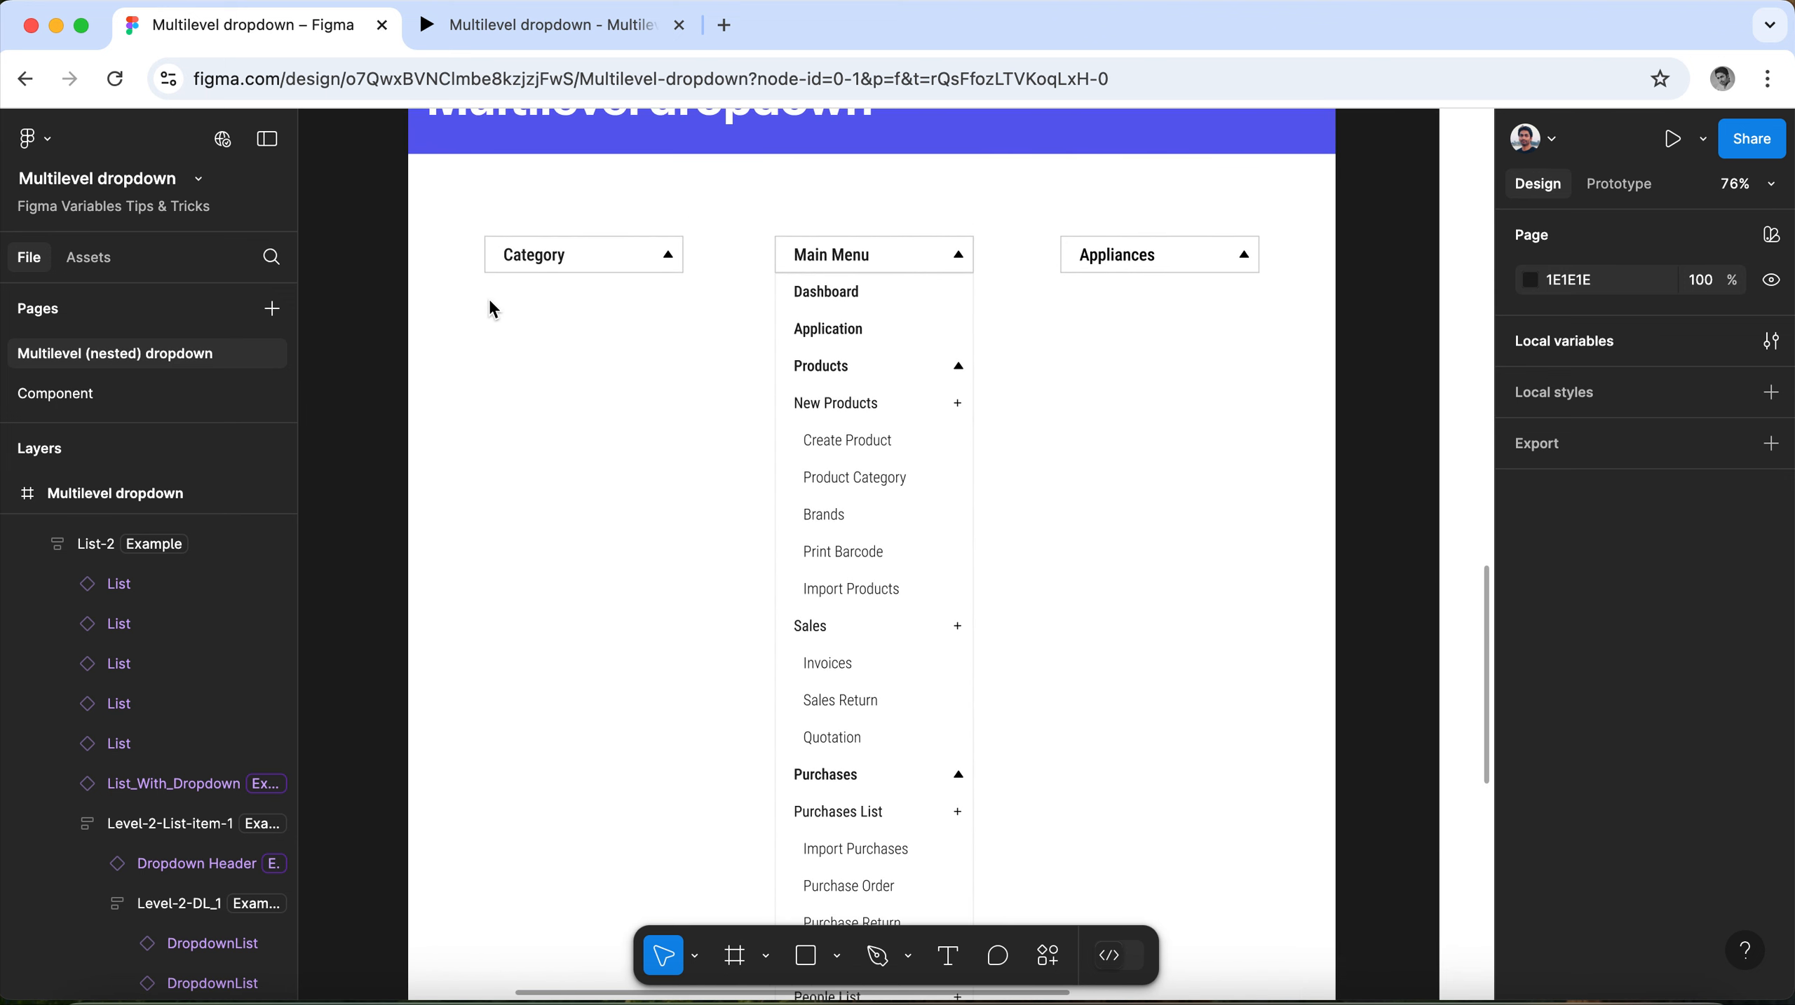
scroll(422, 307, "down", 1)
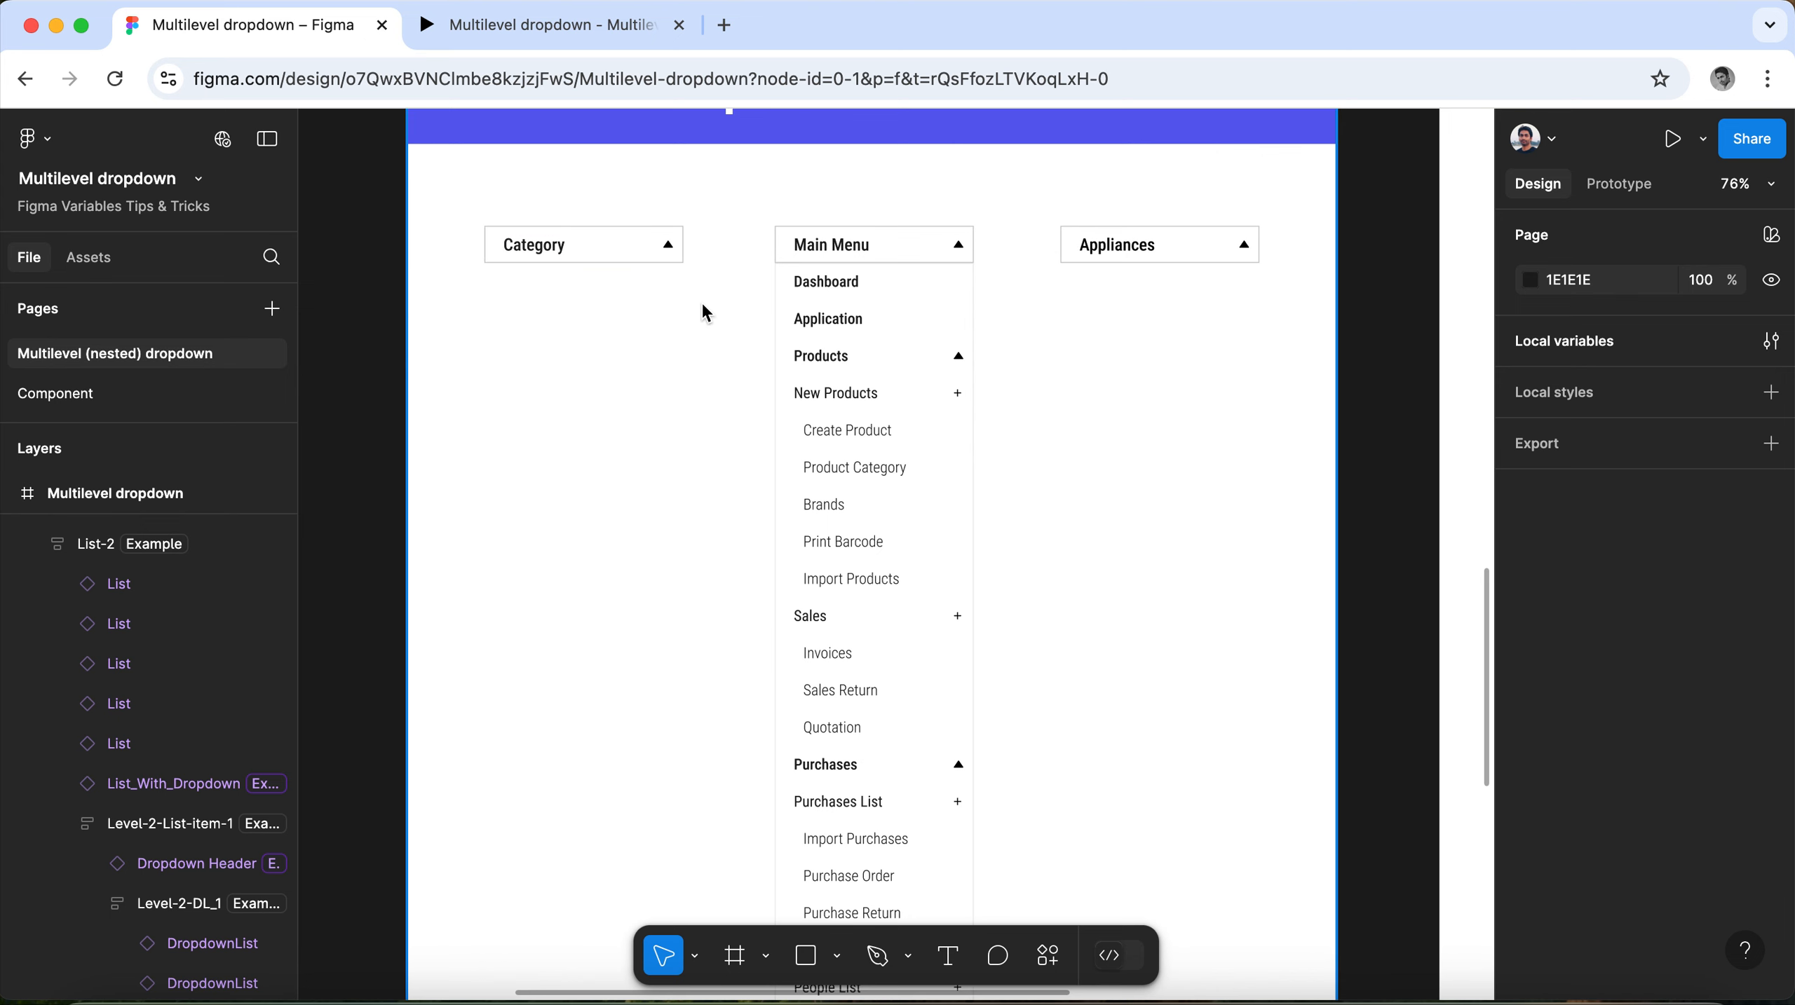
scroll(772, 216, "up", 2)
scroll(773, 216, "up", 3)
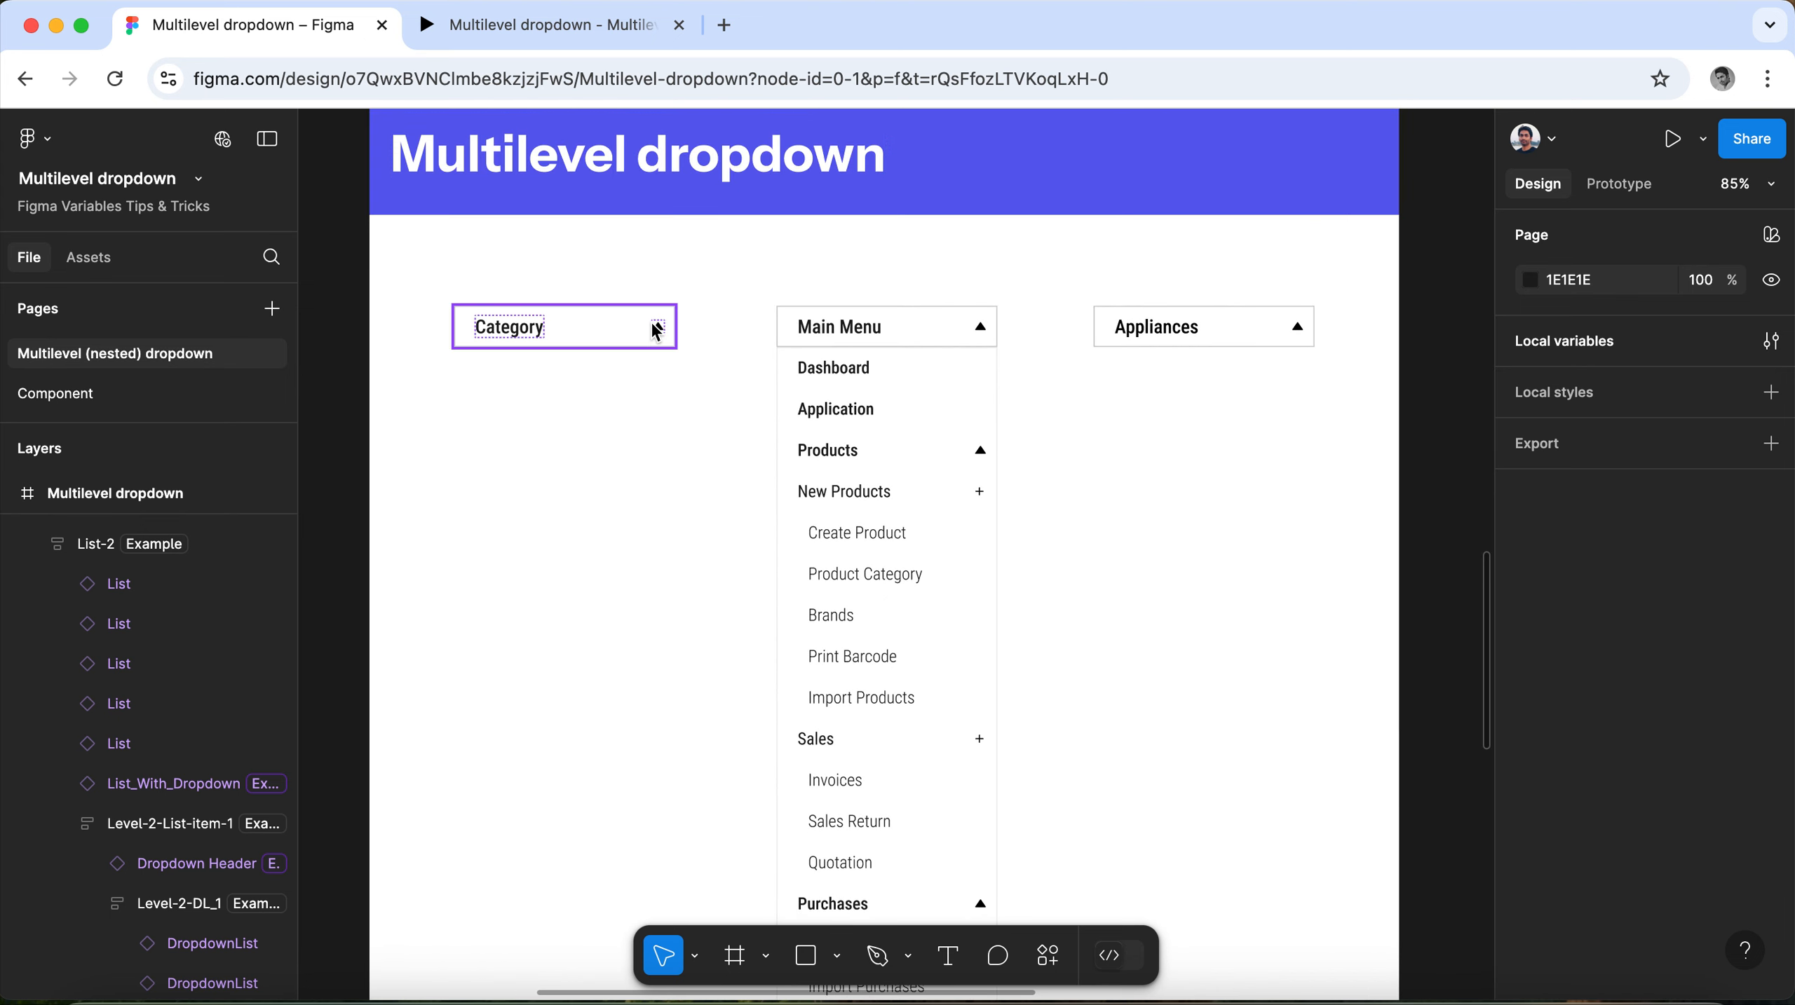
scroll(614, 321, "down", 2)
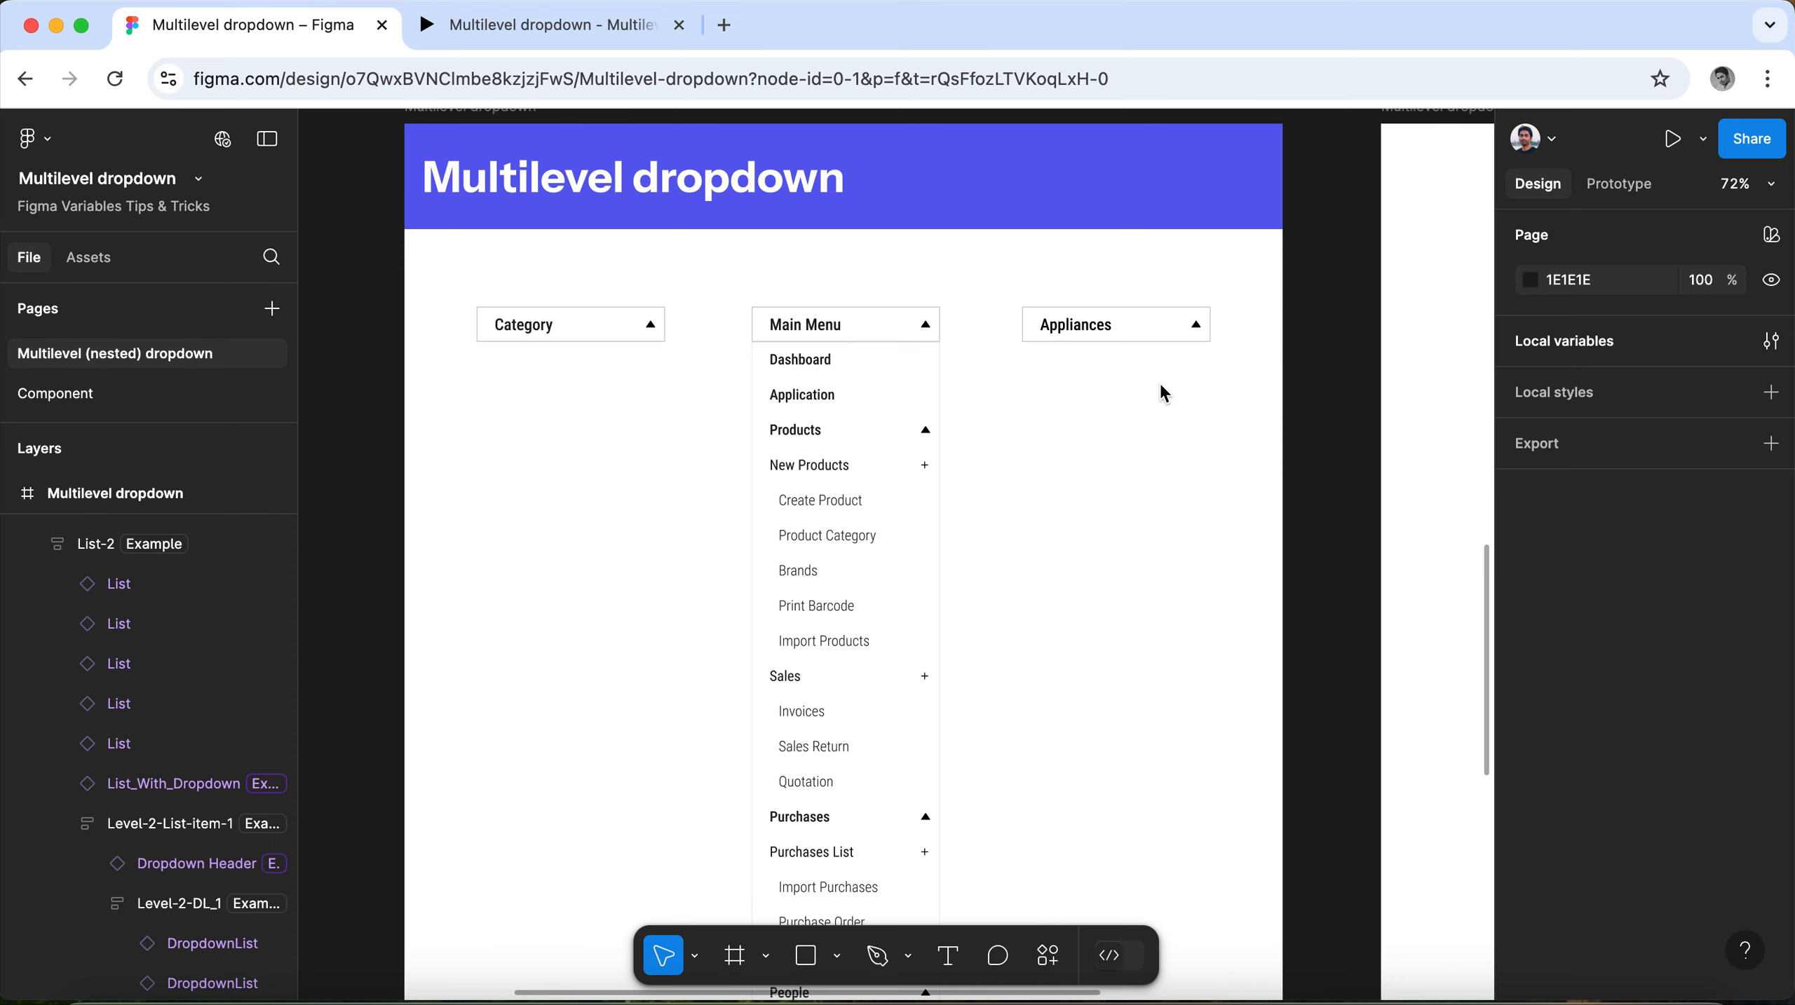
scroll(641, 453, "down", 5)
scroll(1288, 454, "up", 3)
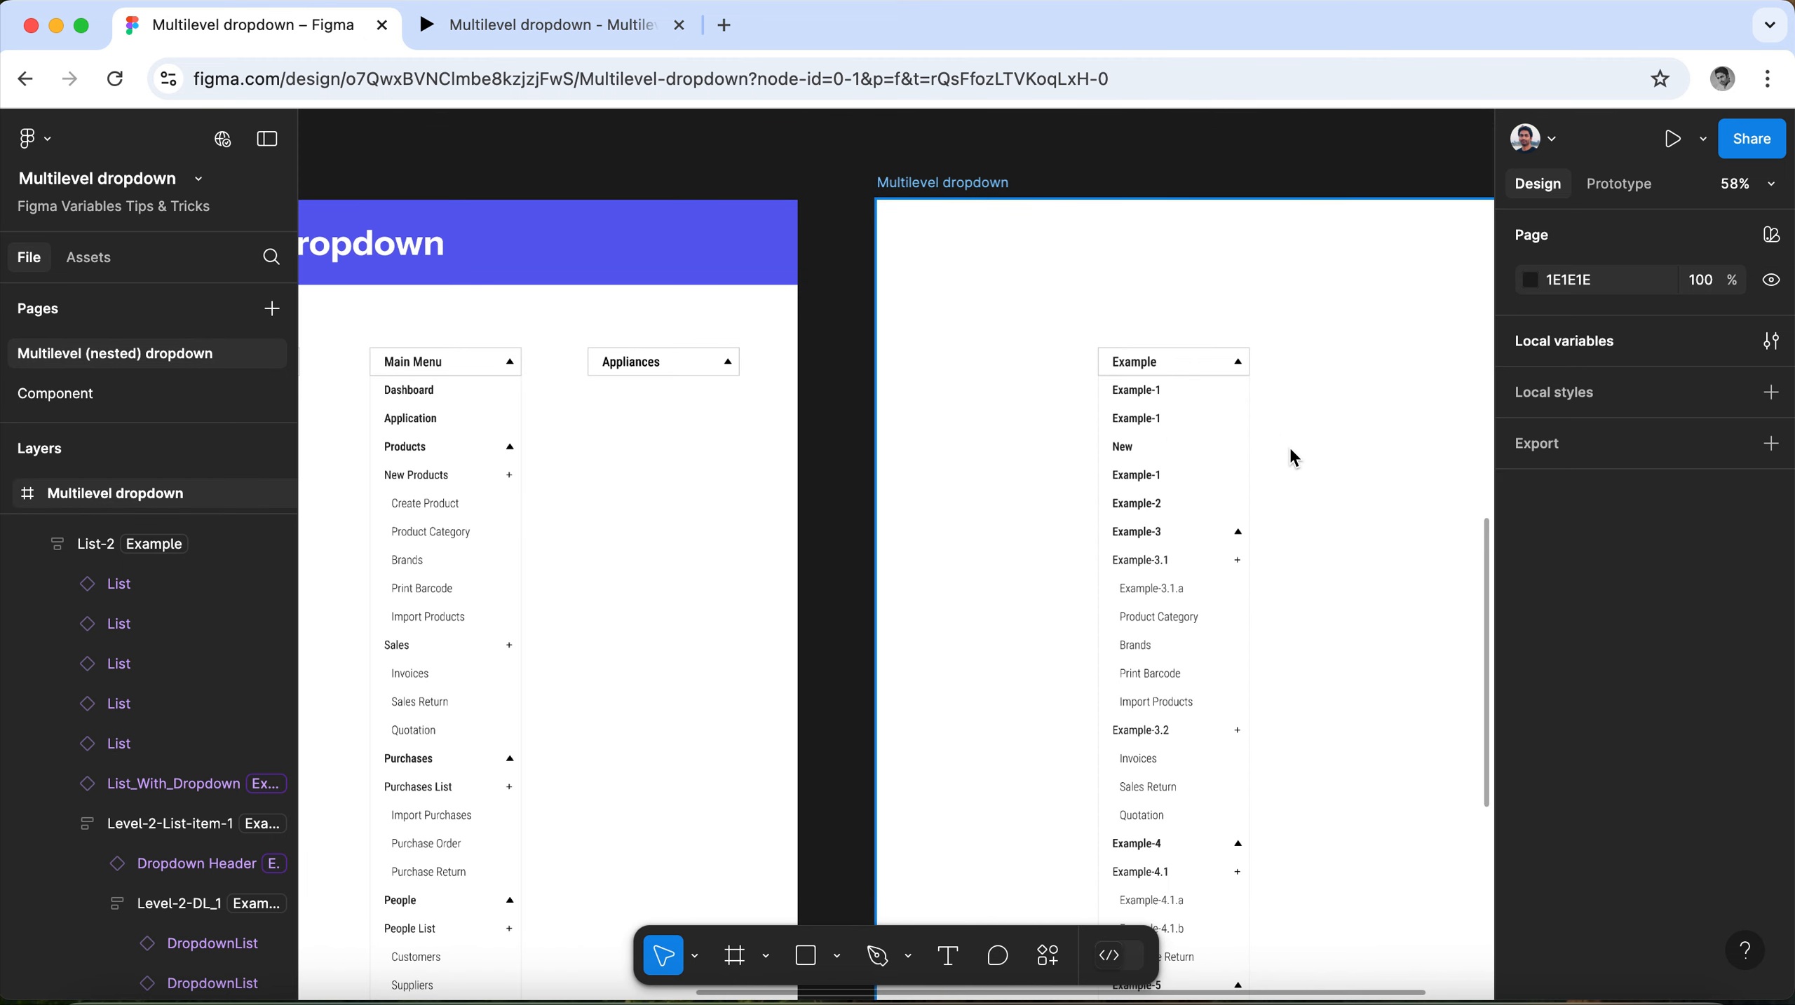
scroll(1292, 451, "up", 3)
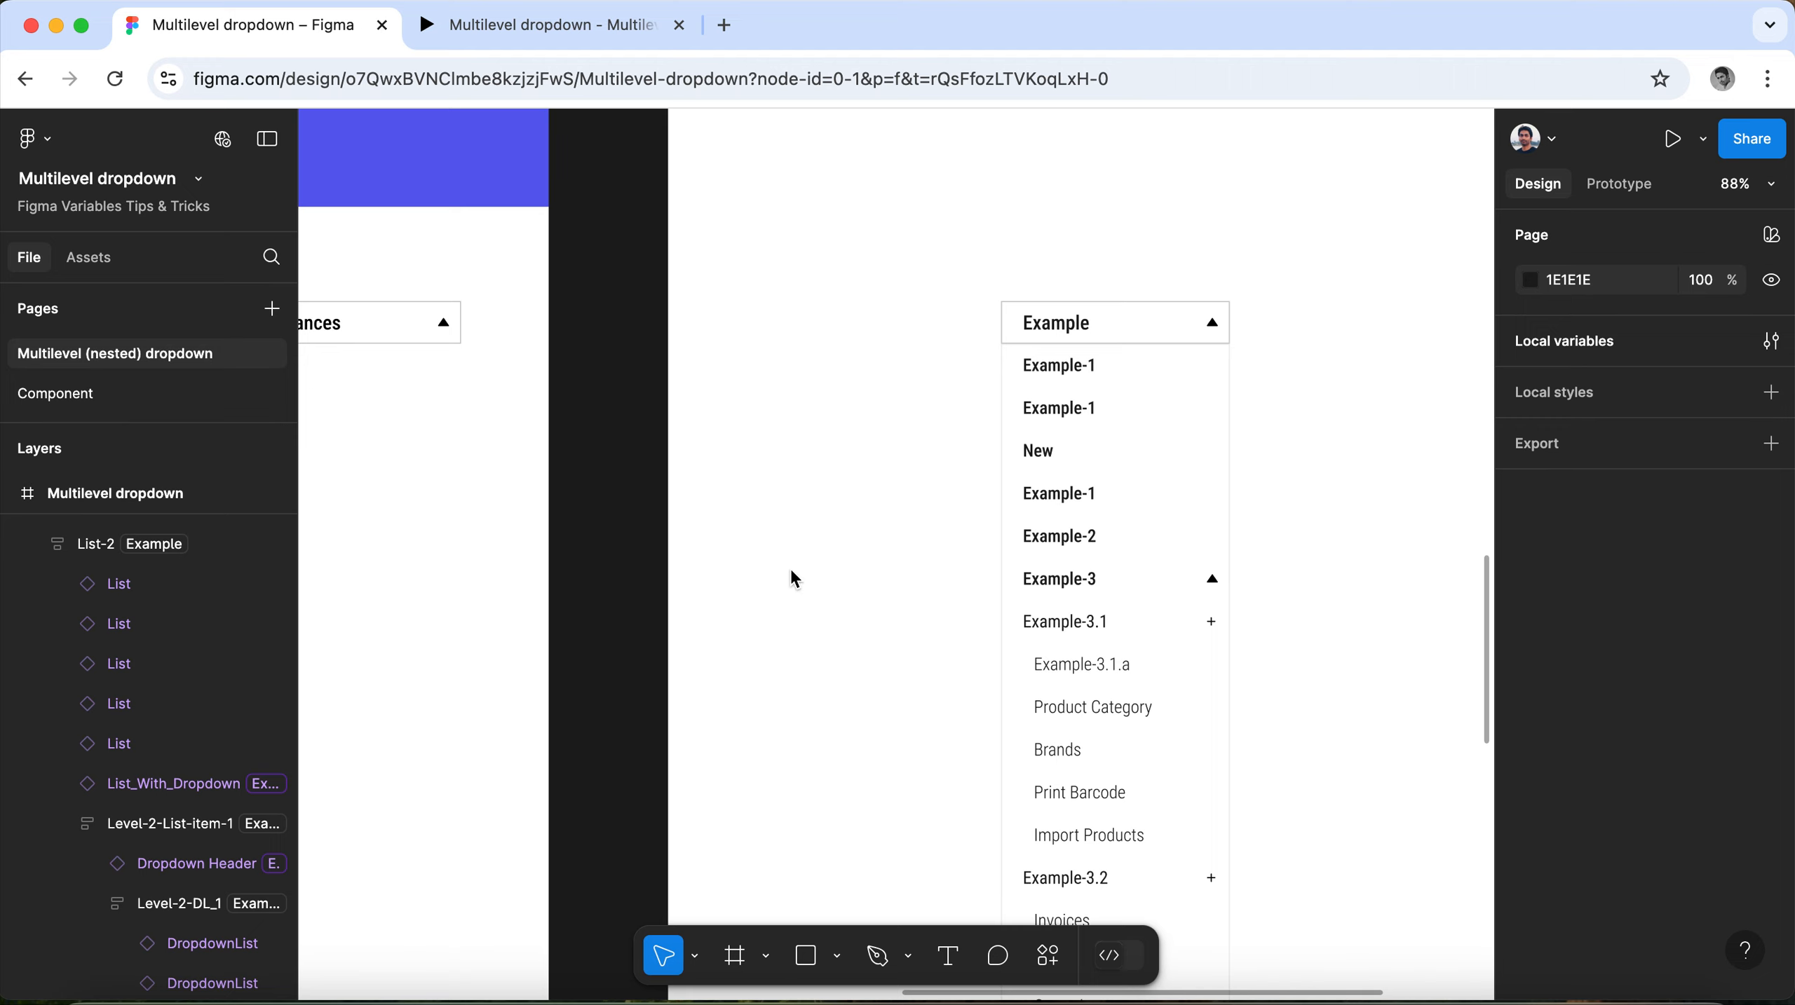
left_click(528, 27)
left_click(356, 21)
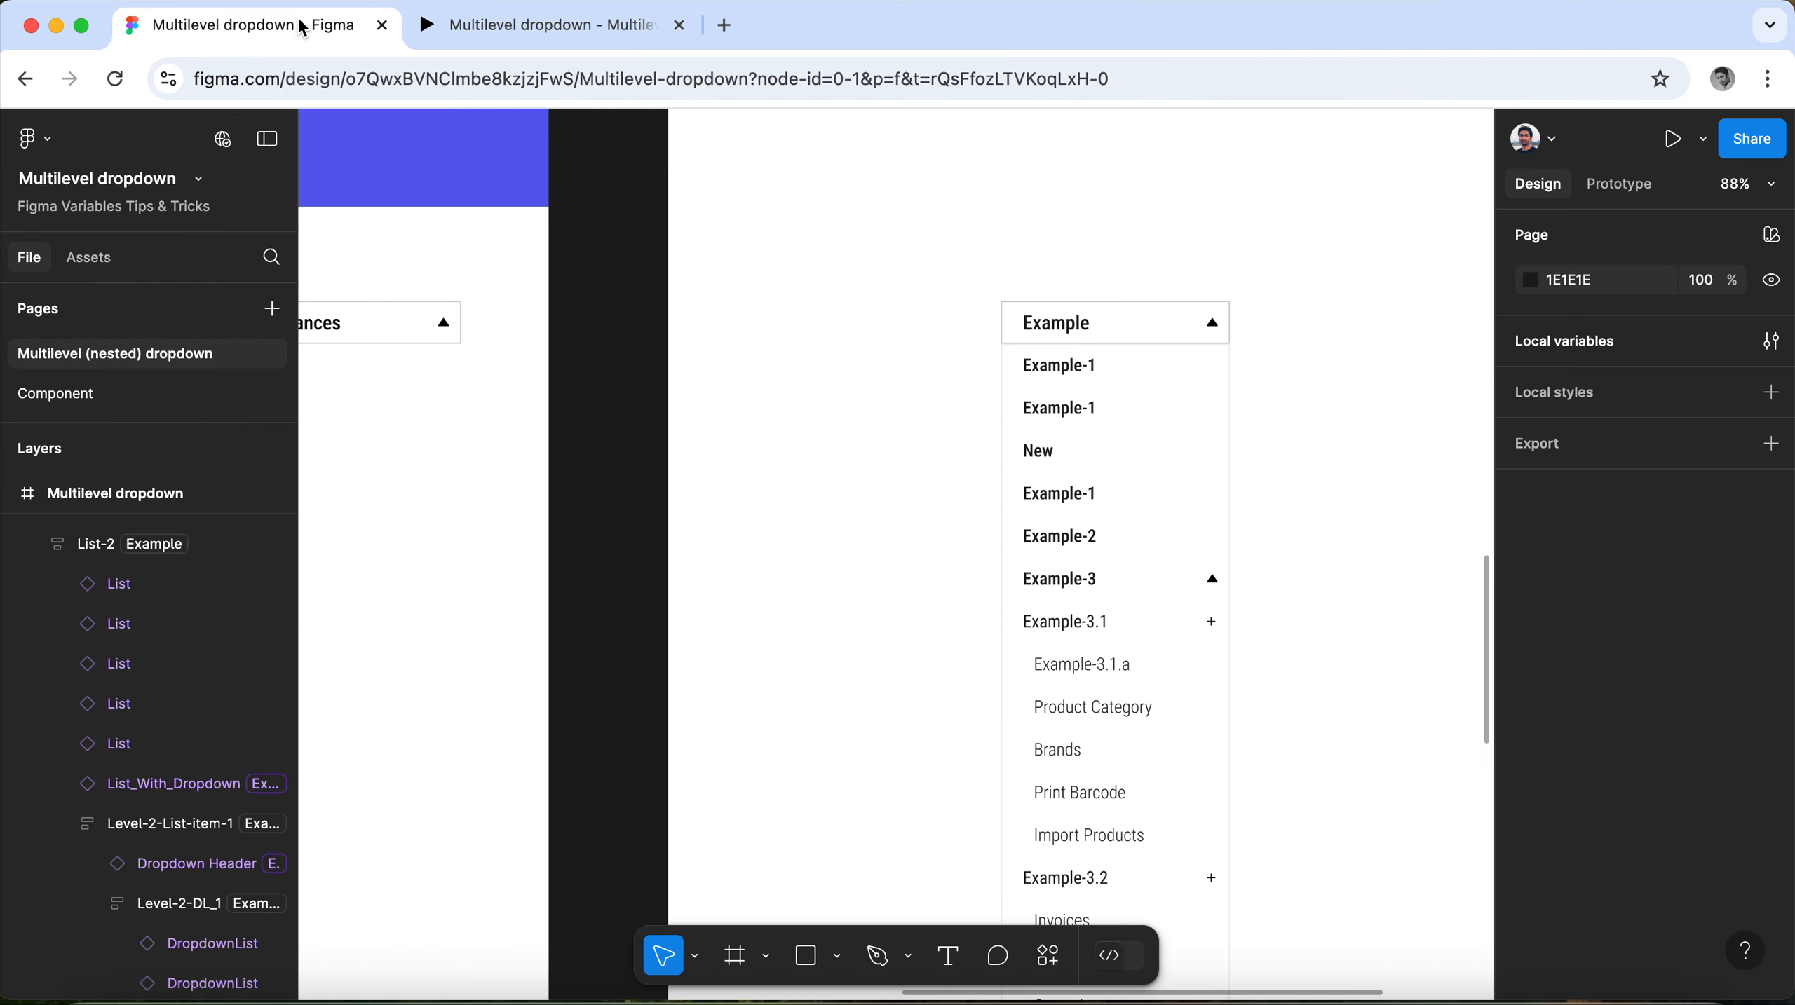